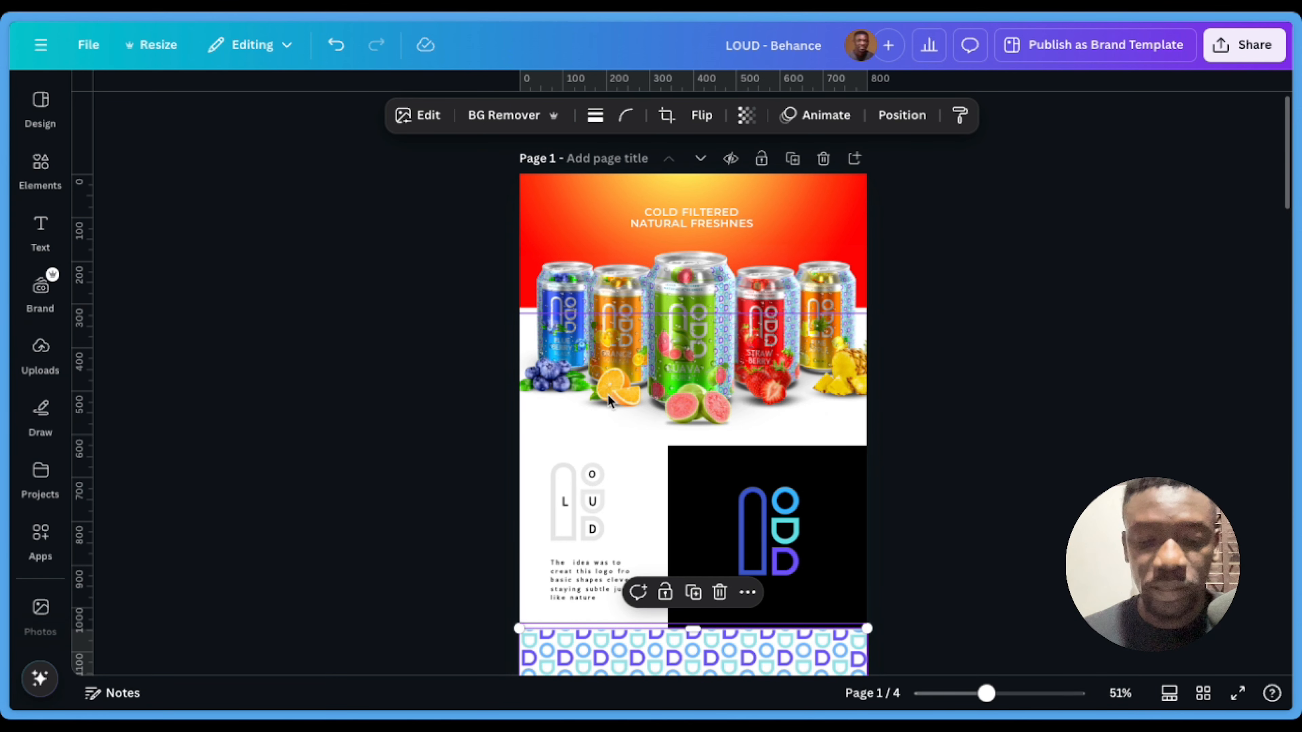
Step: Examine the drink can lineup on page 1 of the LOUD - Behance design
scroll(770, 359, up, 3)
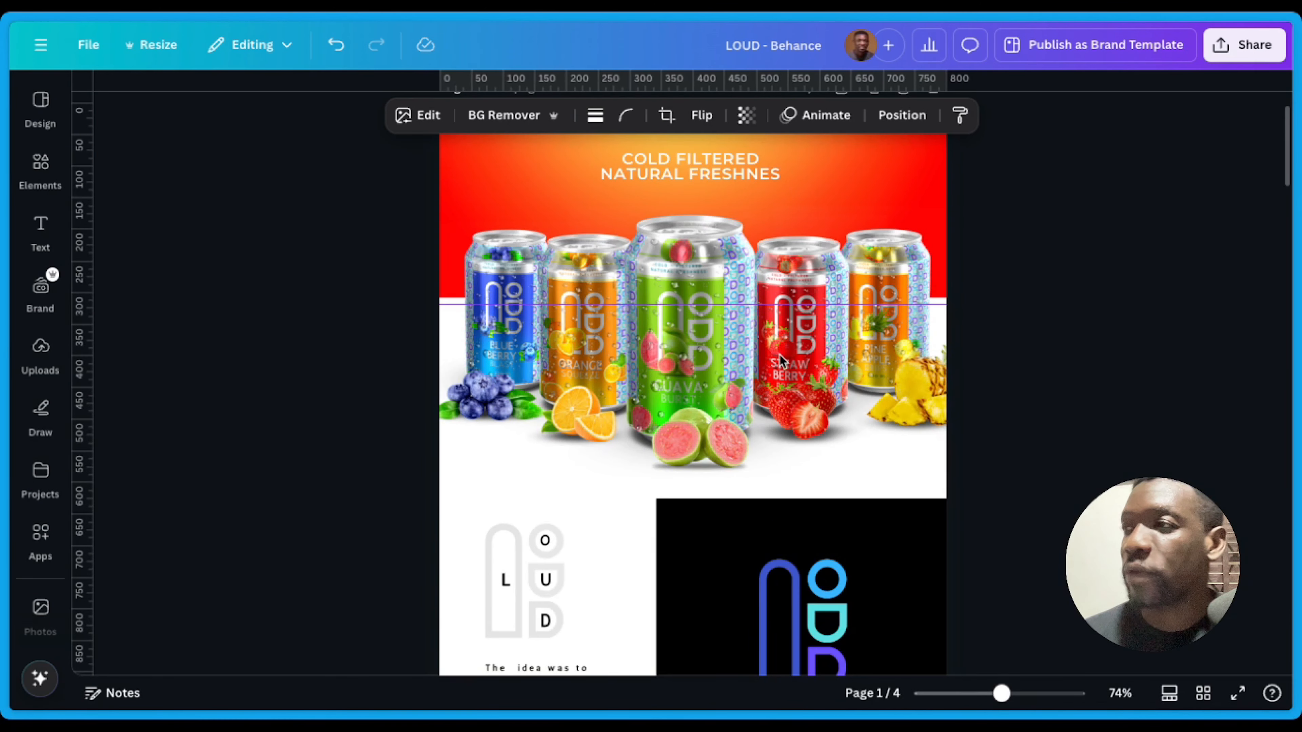
scroll(780, 359, up, 2)
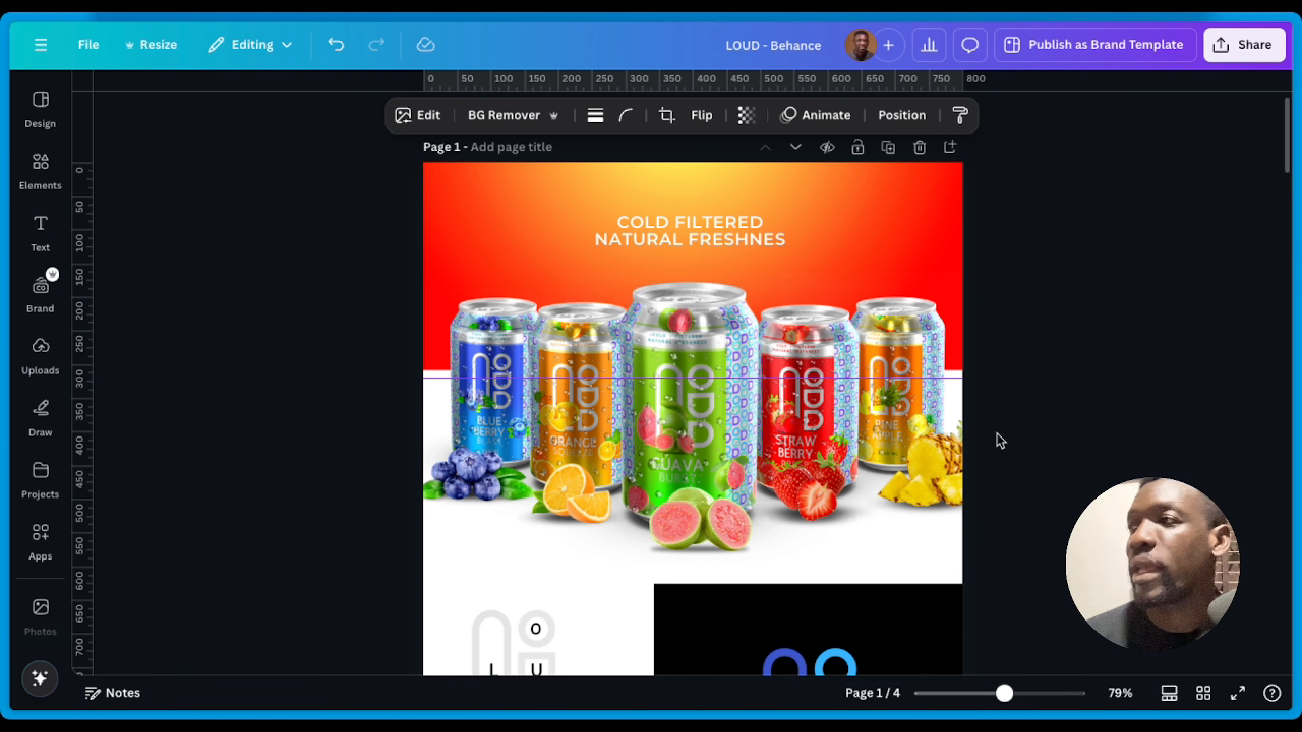
scroll(1000, 441, down, 1)
Step: Switch to the Loud design and look through its fruit background pages, from the orange page to the pineapple page
mouse_move(10, 277)
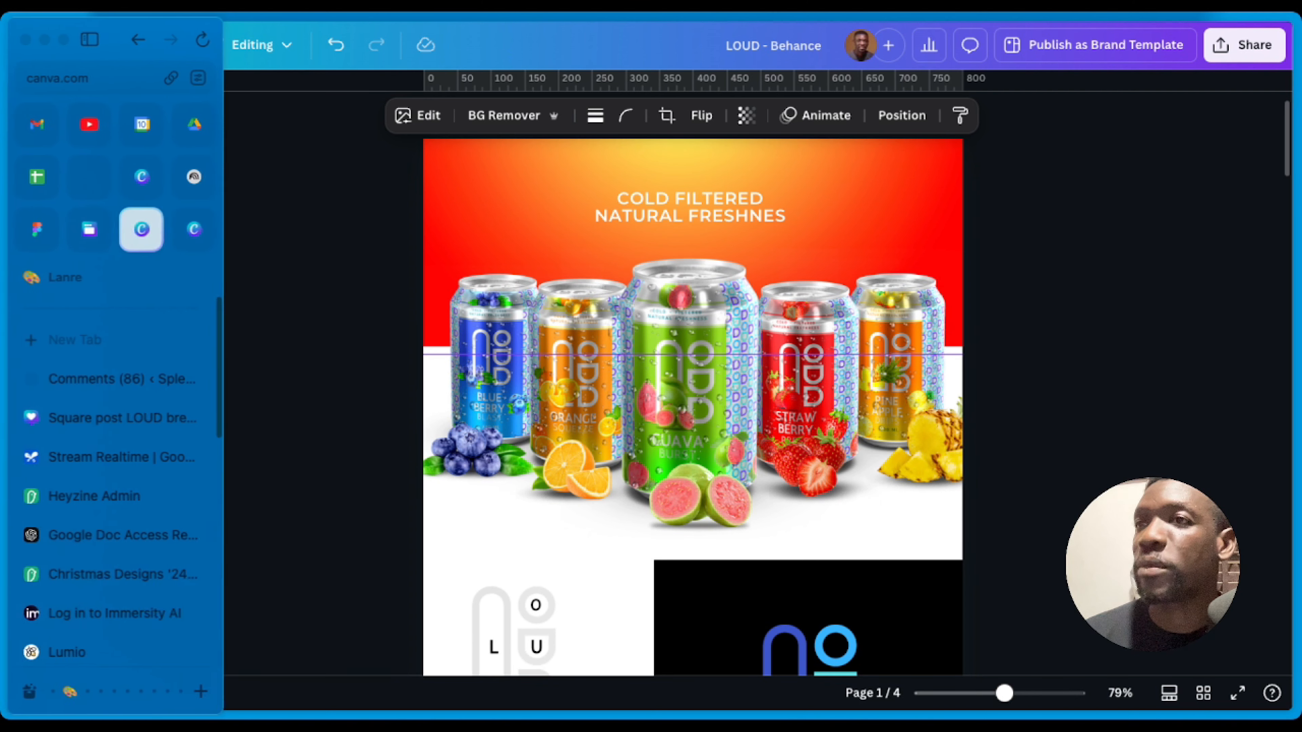
click(190, 236)
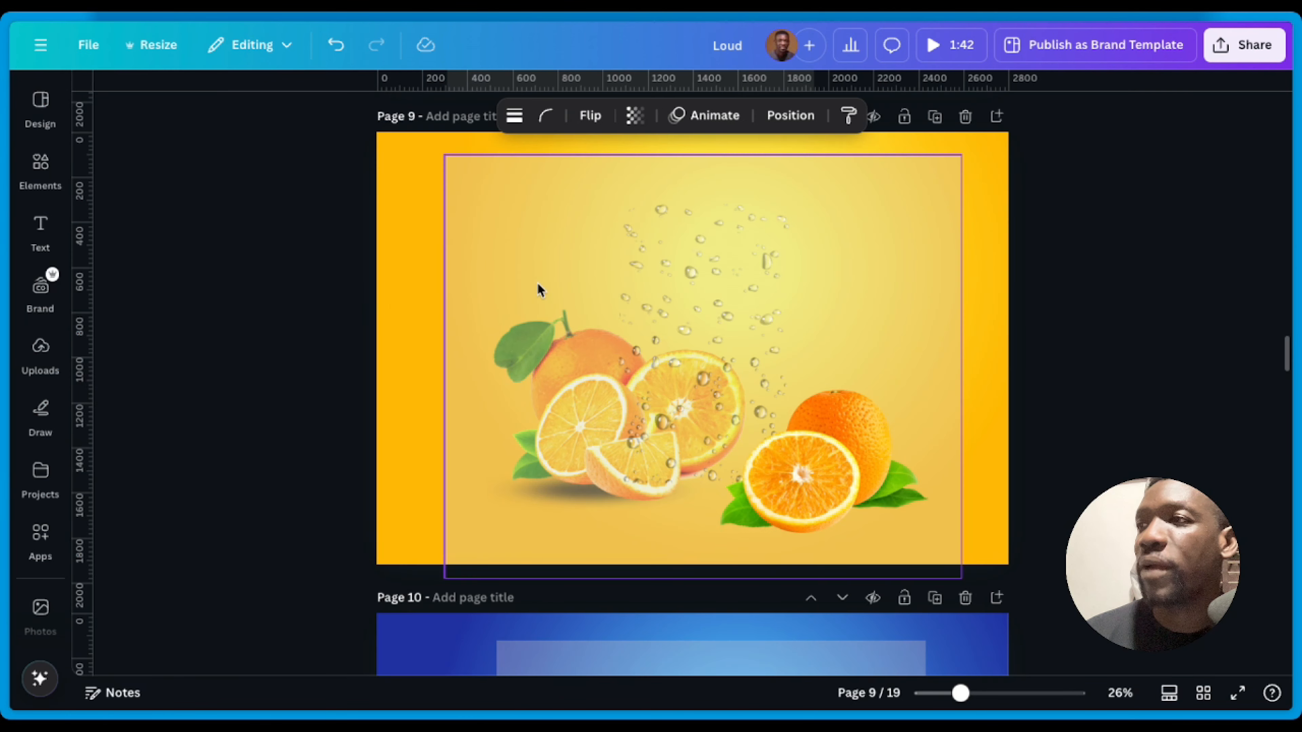
click(470, 237)
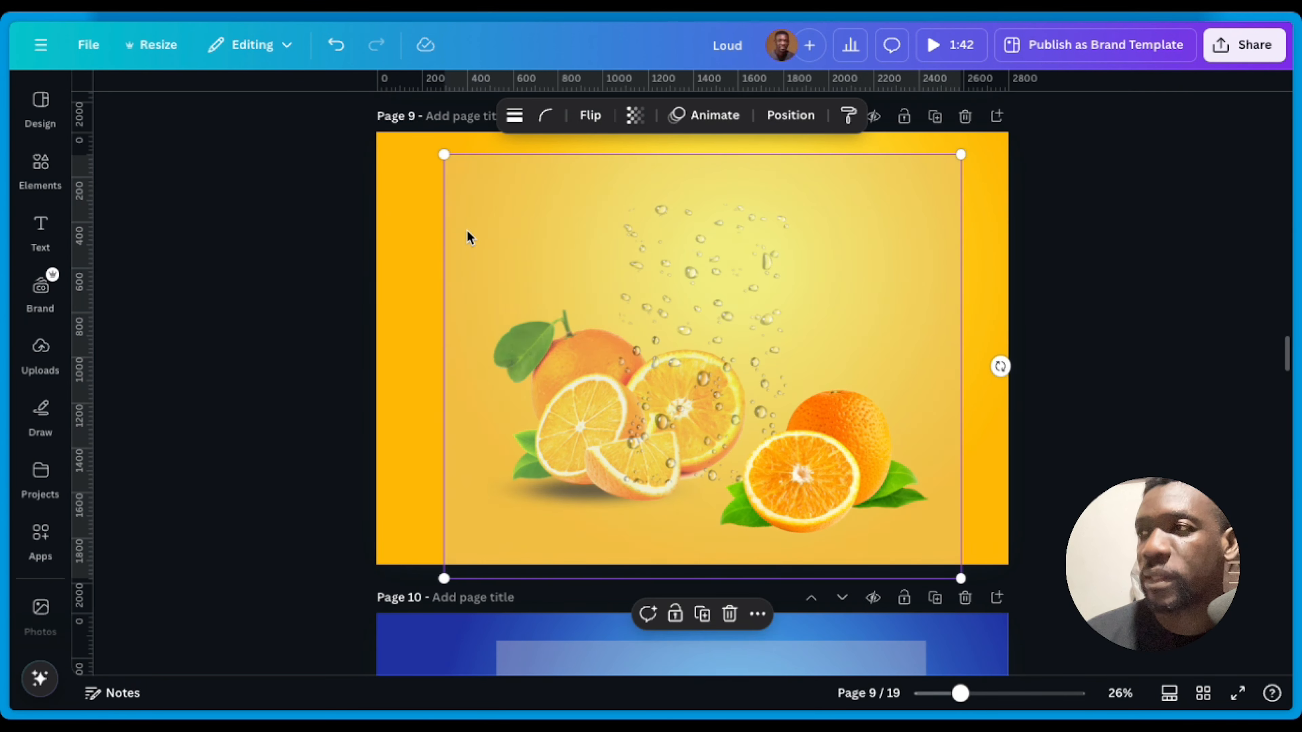
scroll(583, 461, down, 5)
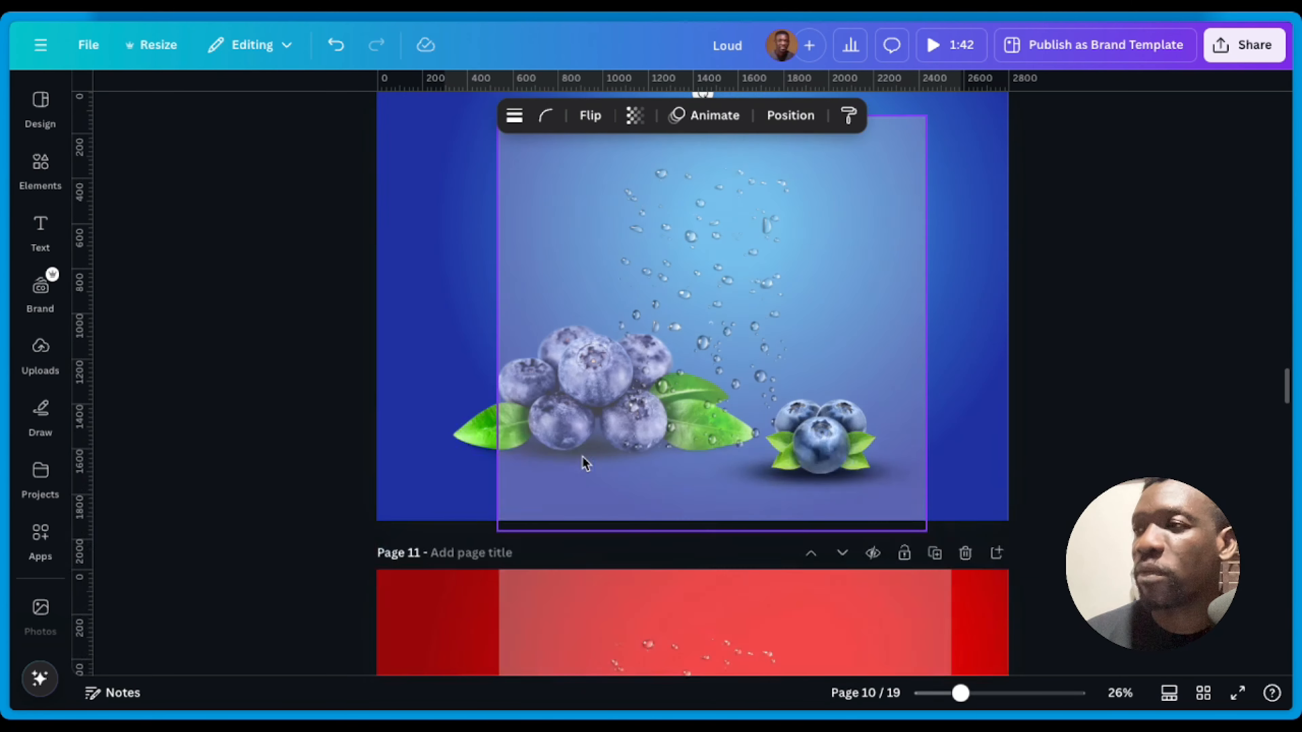
scroll(607, 412, down, 5)
scroll(608, 413, down, 10)
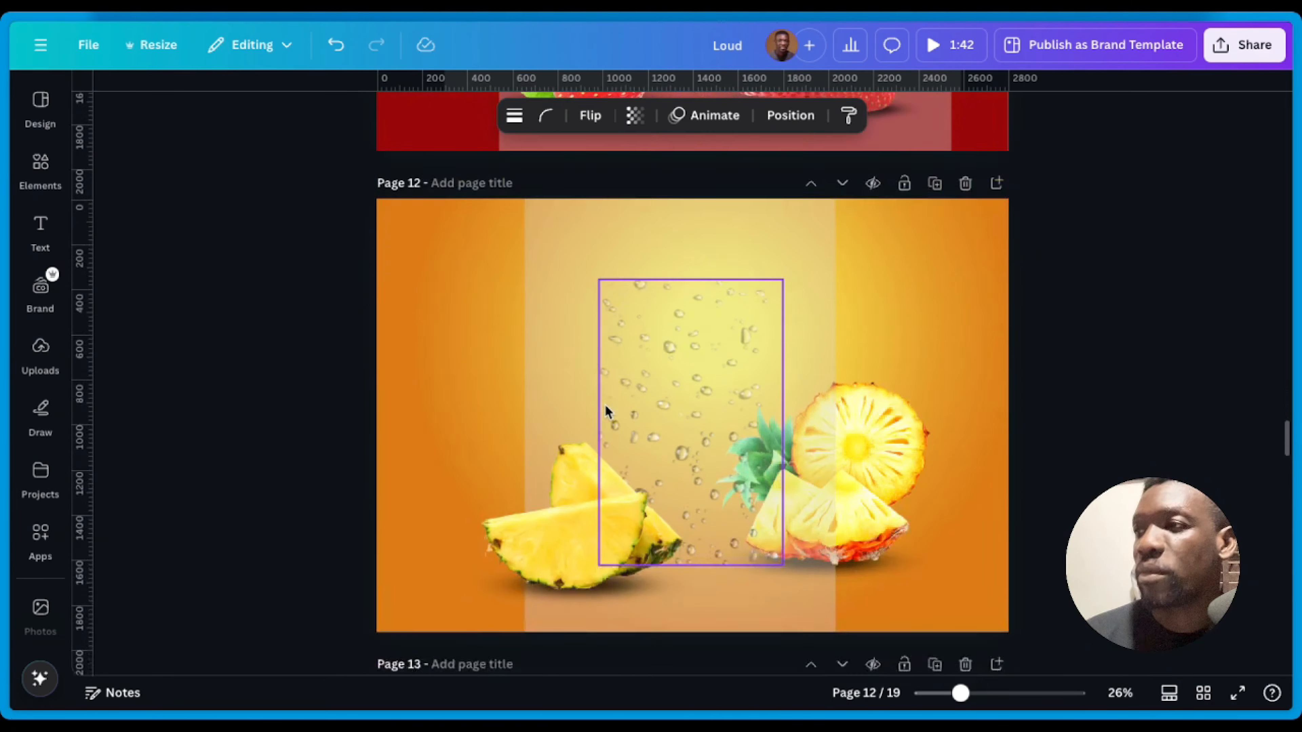
scroll(607, 413, up, 5)
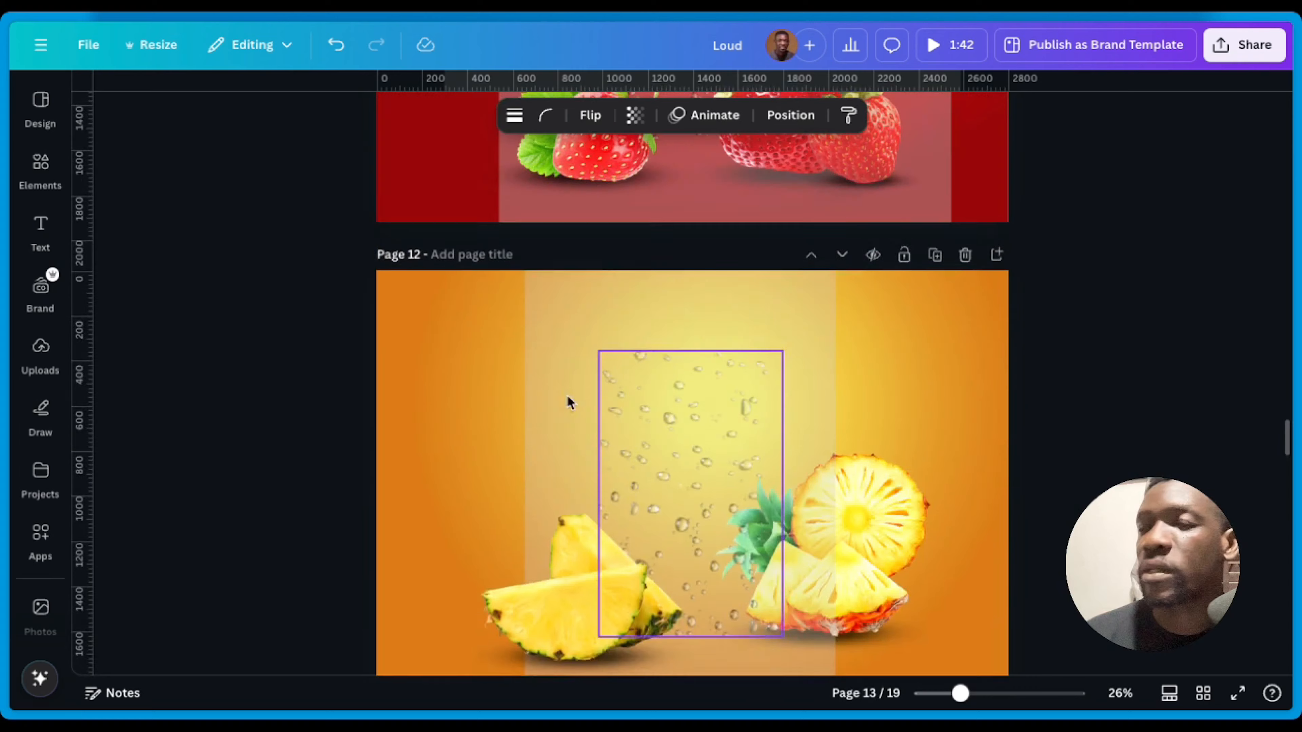
Step: Switch to the Behance profile page and look over its header, profile details and first projects
mouse_move(7, 246)
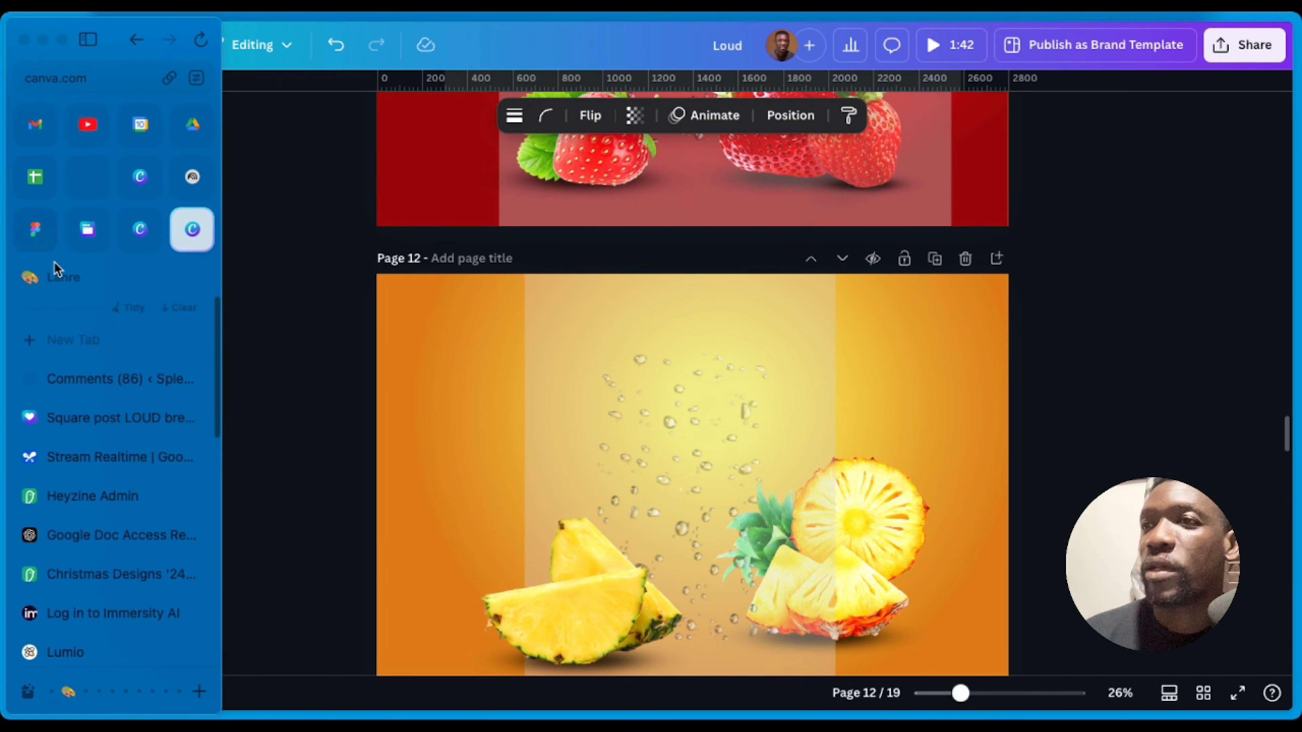
click(95, 693)
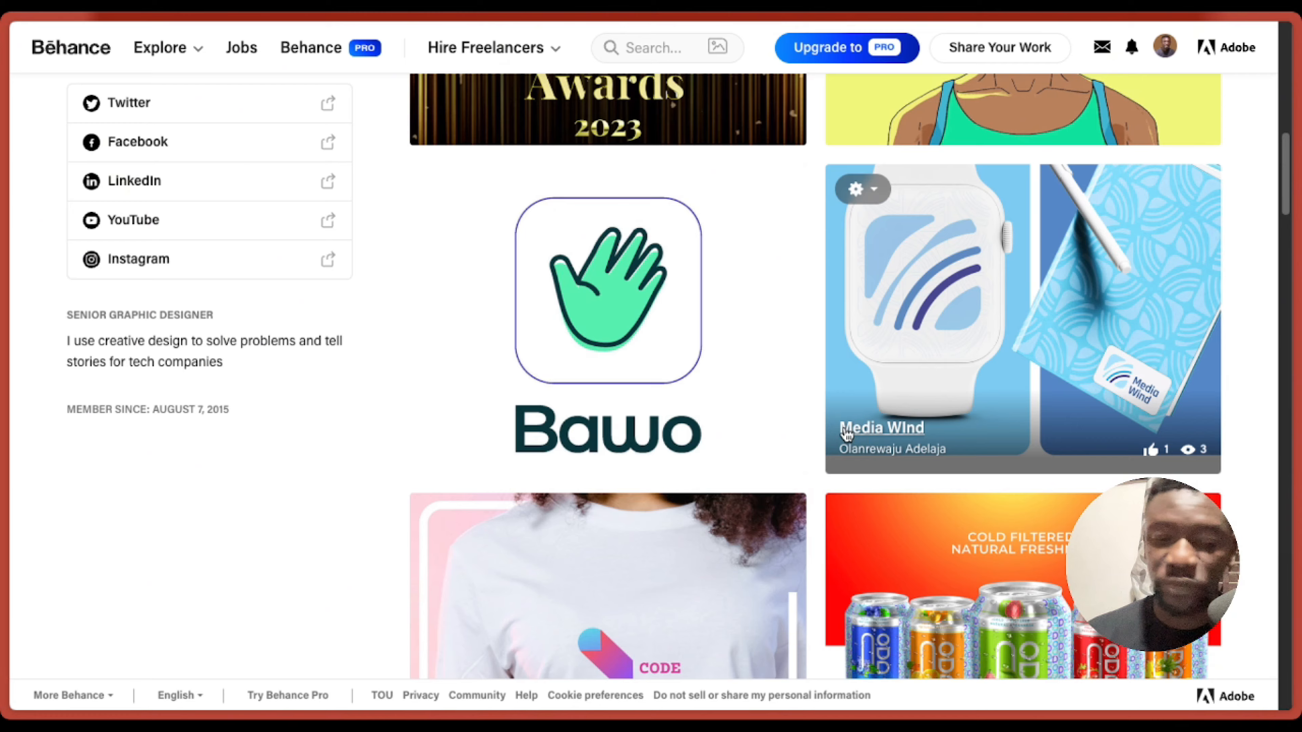
scroll(845, 433, up, 10)
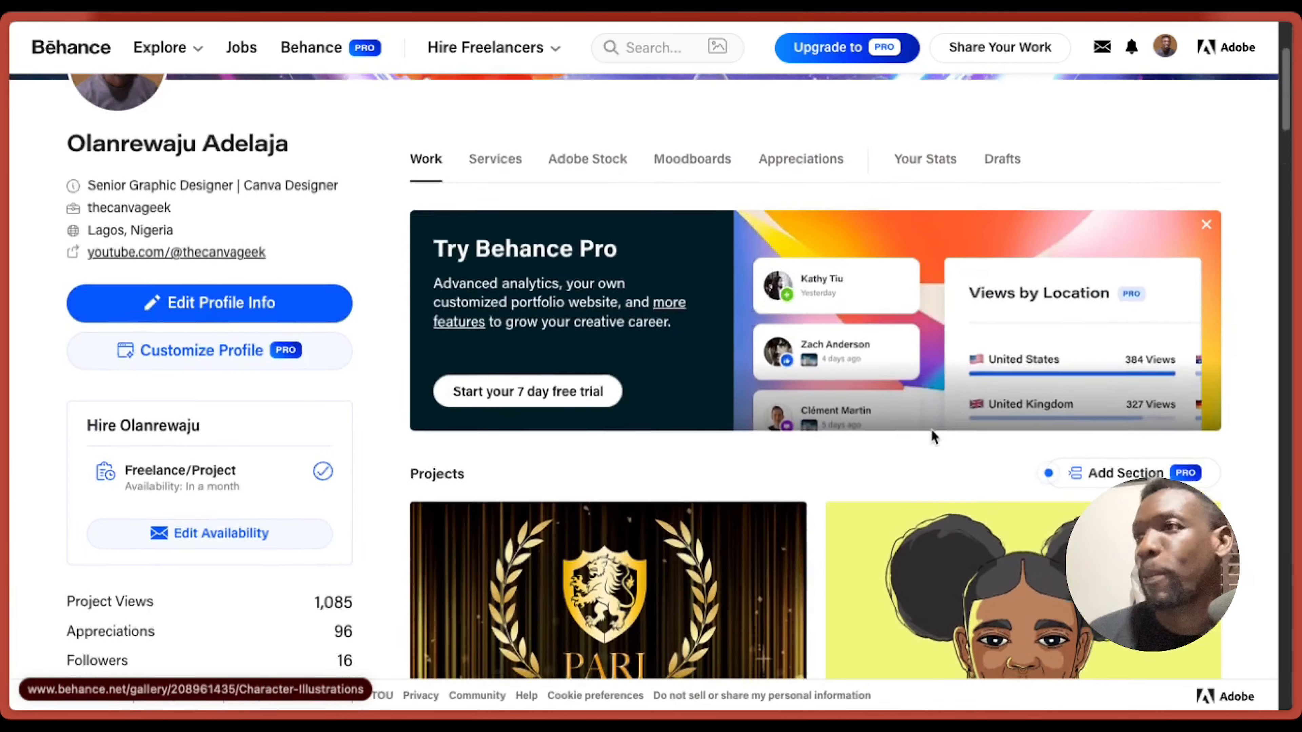
scroll(931, 433, down, 5)
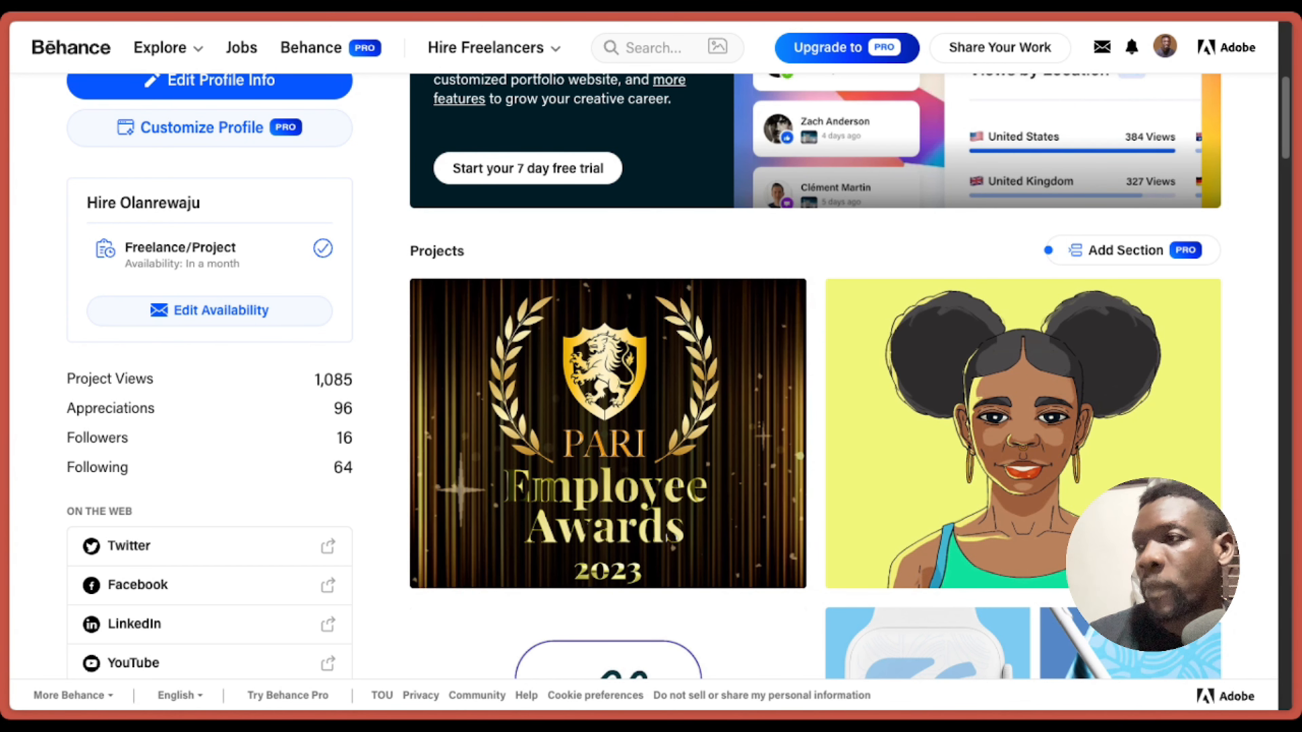
scroll(264, 243, up, 8)
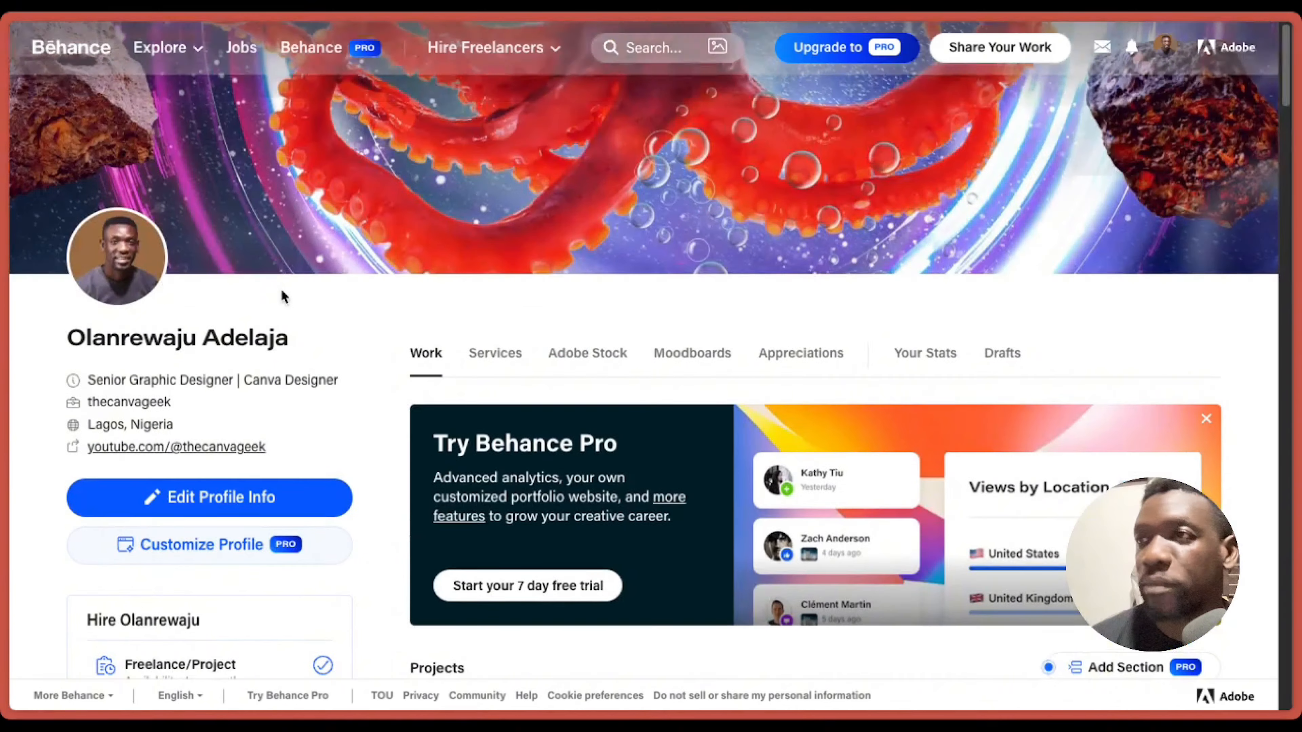
Step: Find and open the LOUD Fruit Drink - Product Packaging Project among the profile's projects
scroll(492, 396, down, 10)
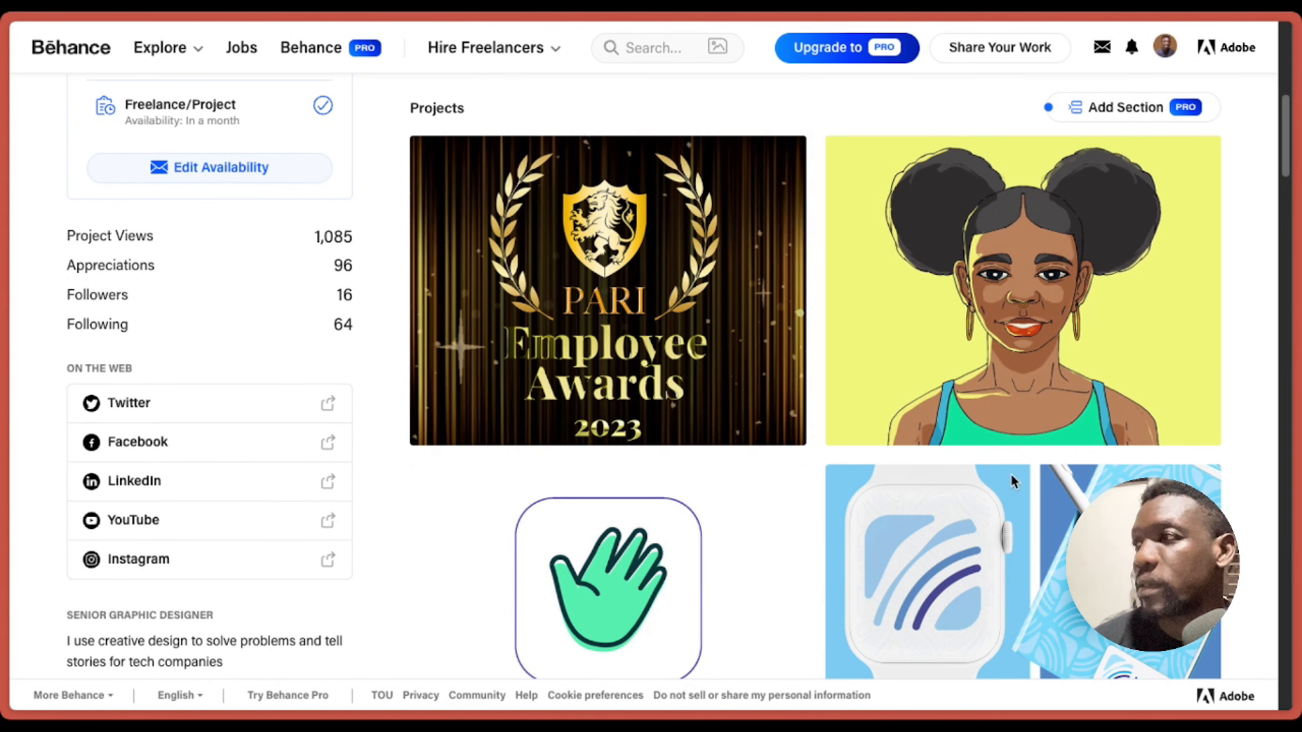
scroll(1014, 482, down, 8)
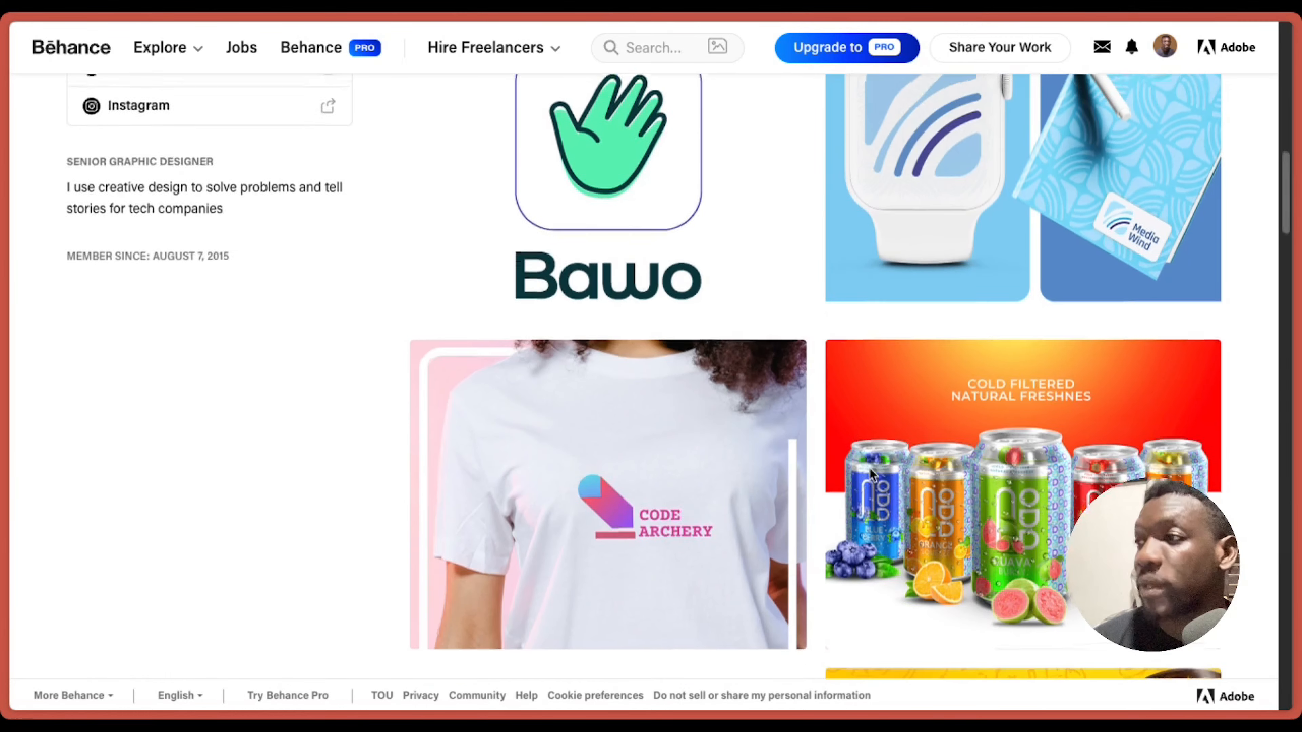
scroll(870, 472, down, 2)
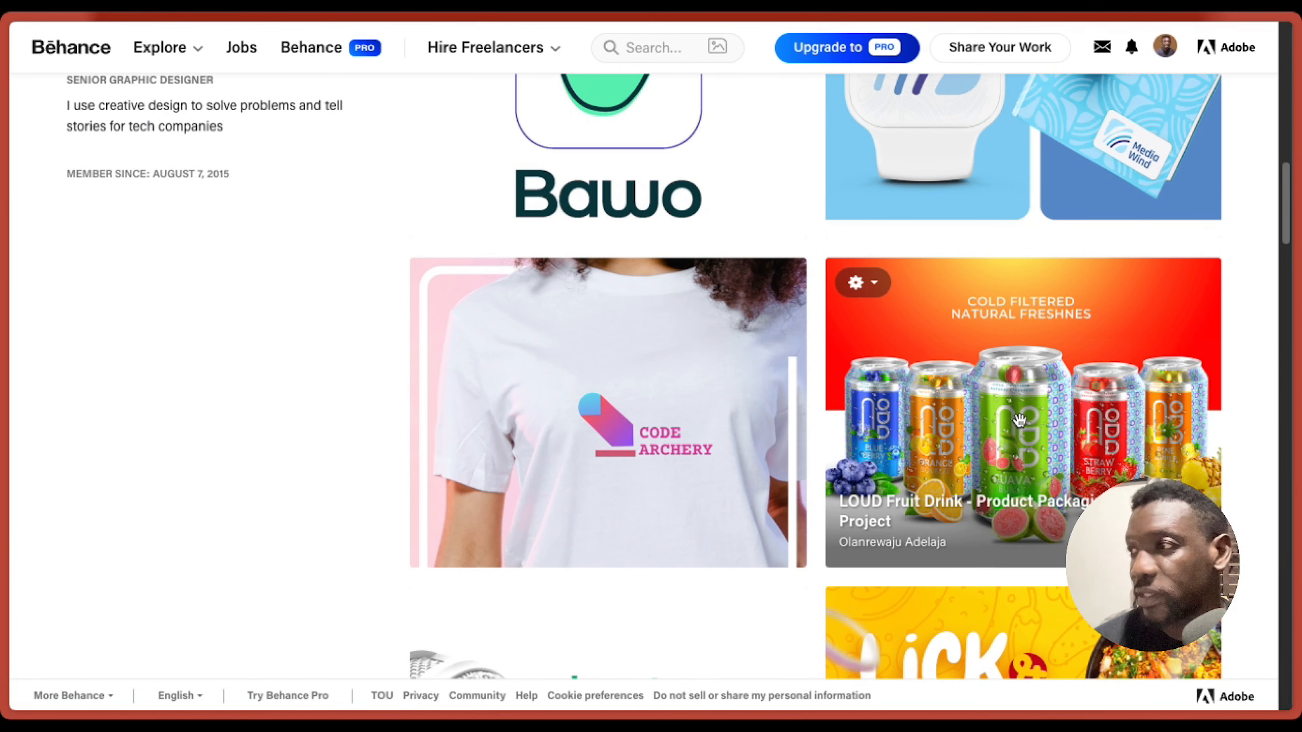
click(1004, 430)
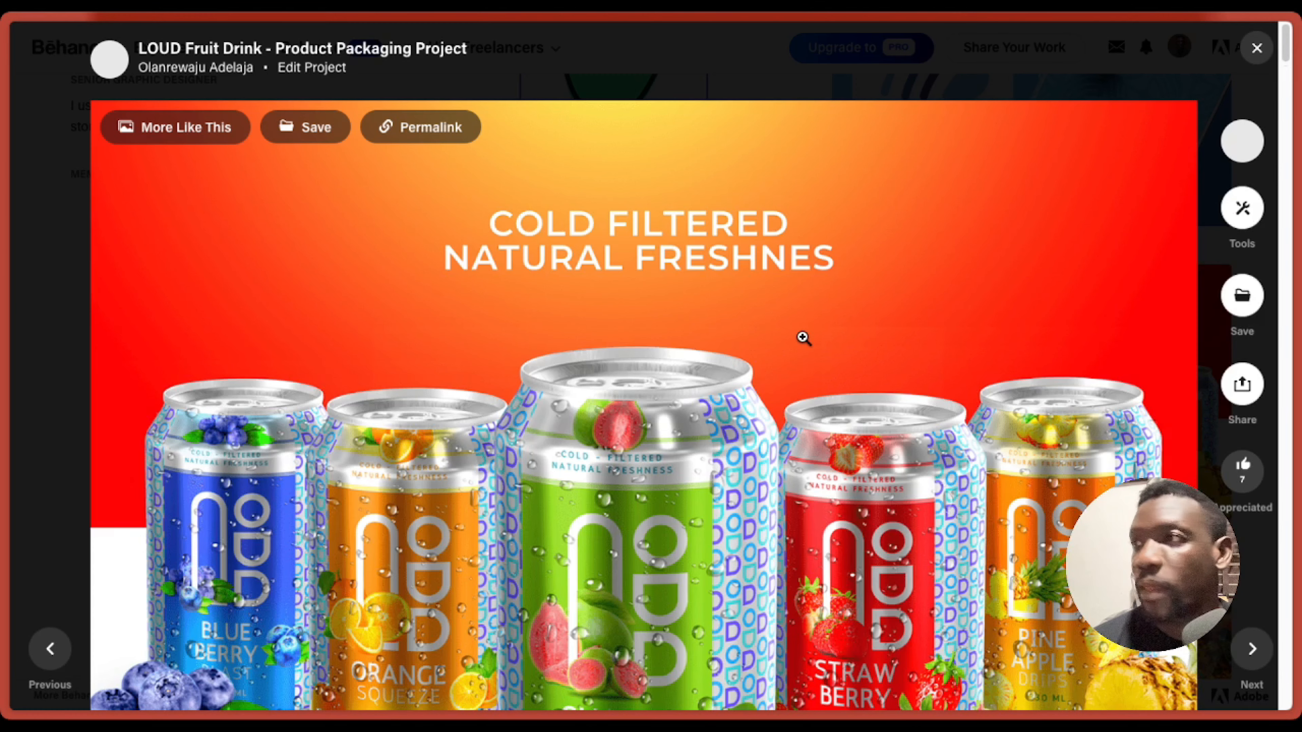
Step: Examine the project's opening can lineup, the logo concept section and the brand pattern
scroll(803, 338, down, 5)
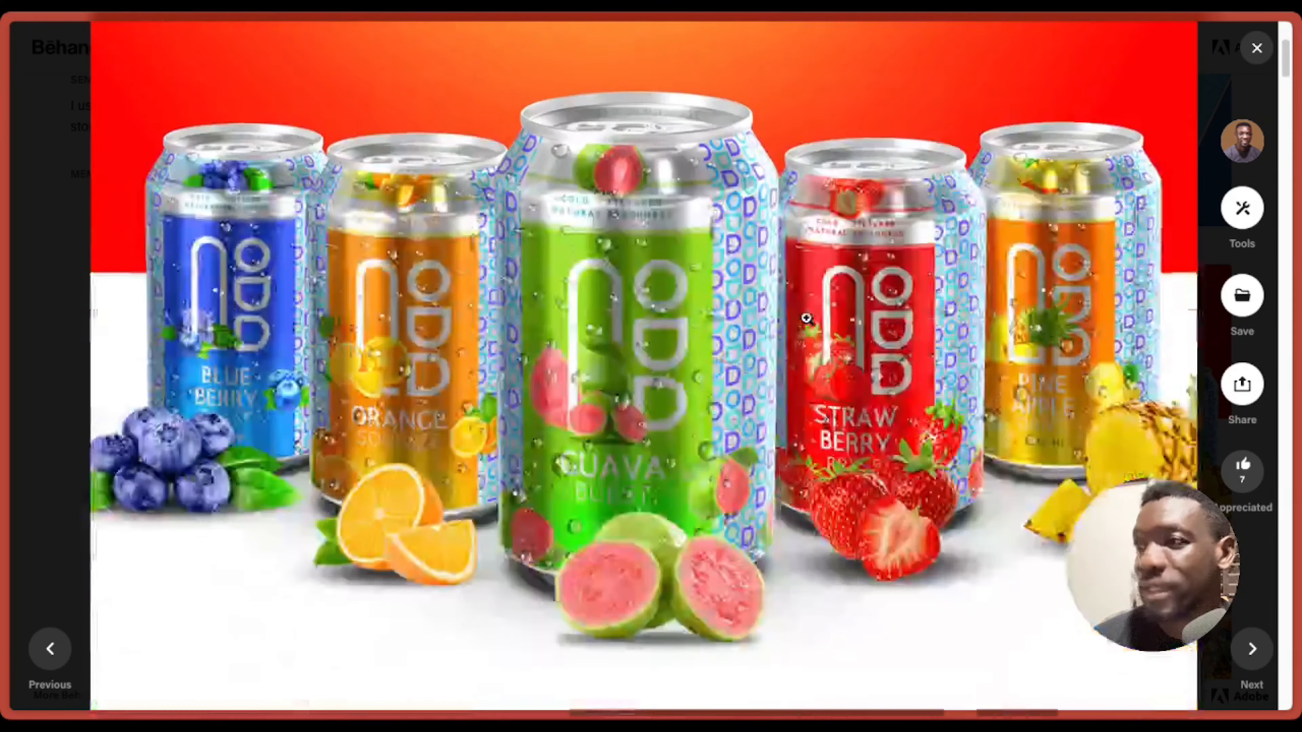
scroll(806, 318, down, 15)
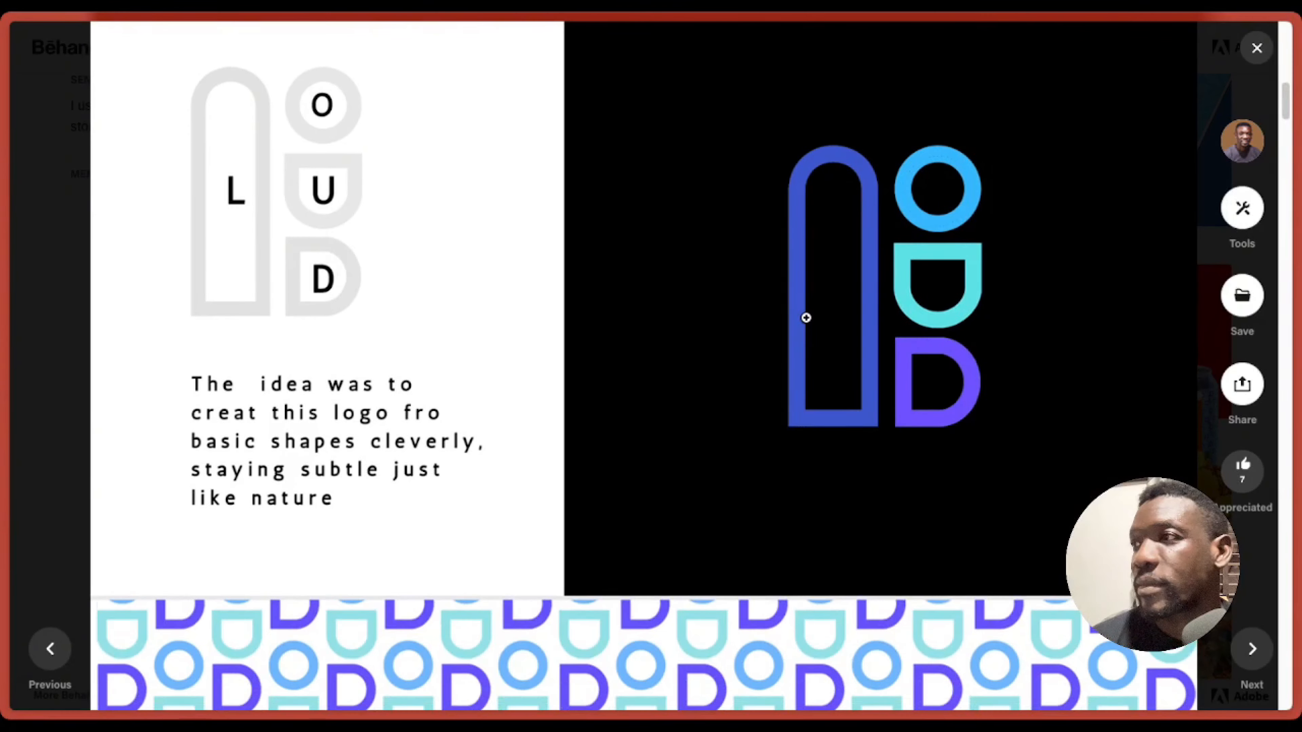
scroll(806, 318, down, 12)
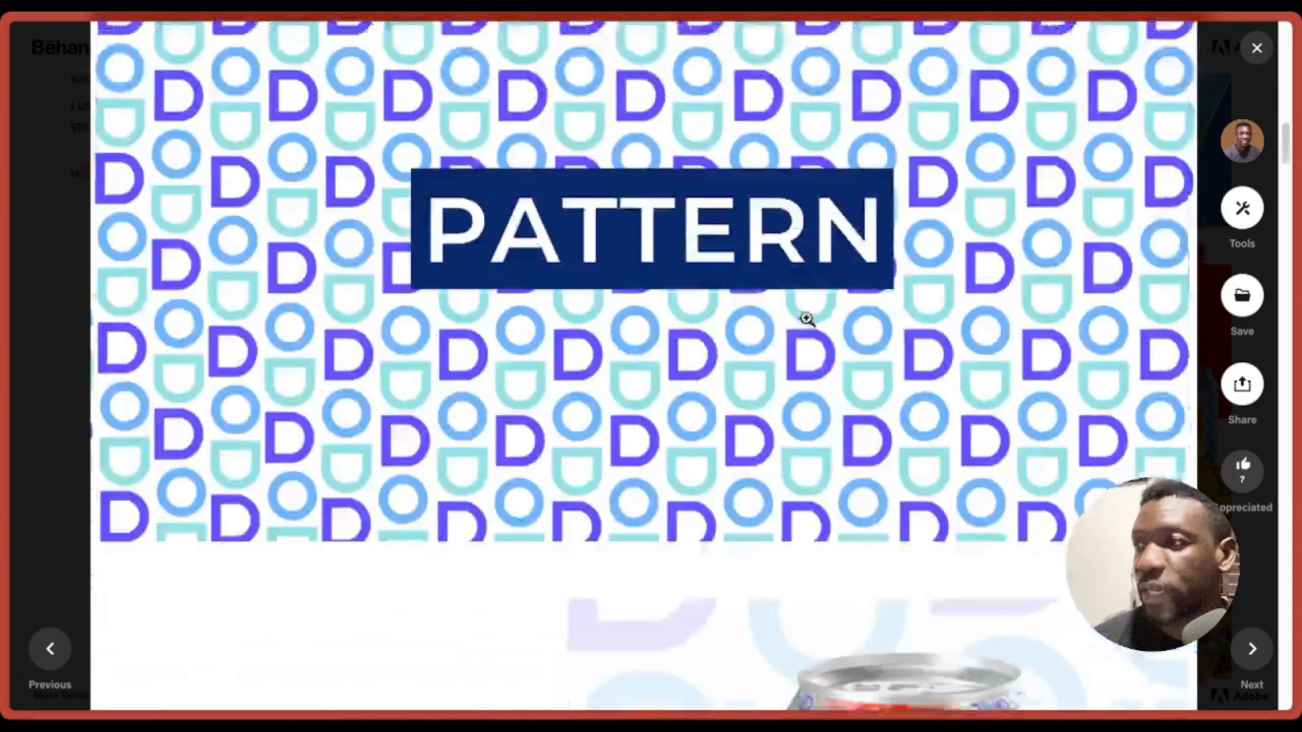
scroll(804, 315, up, 20)
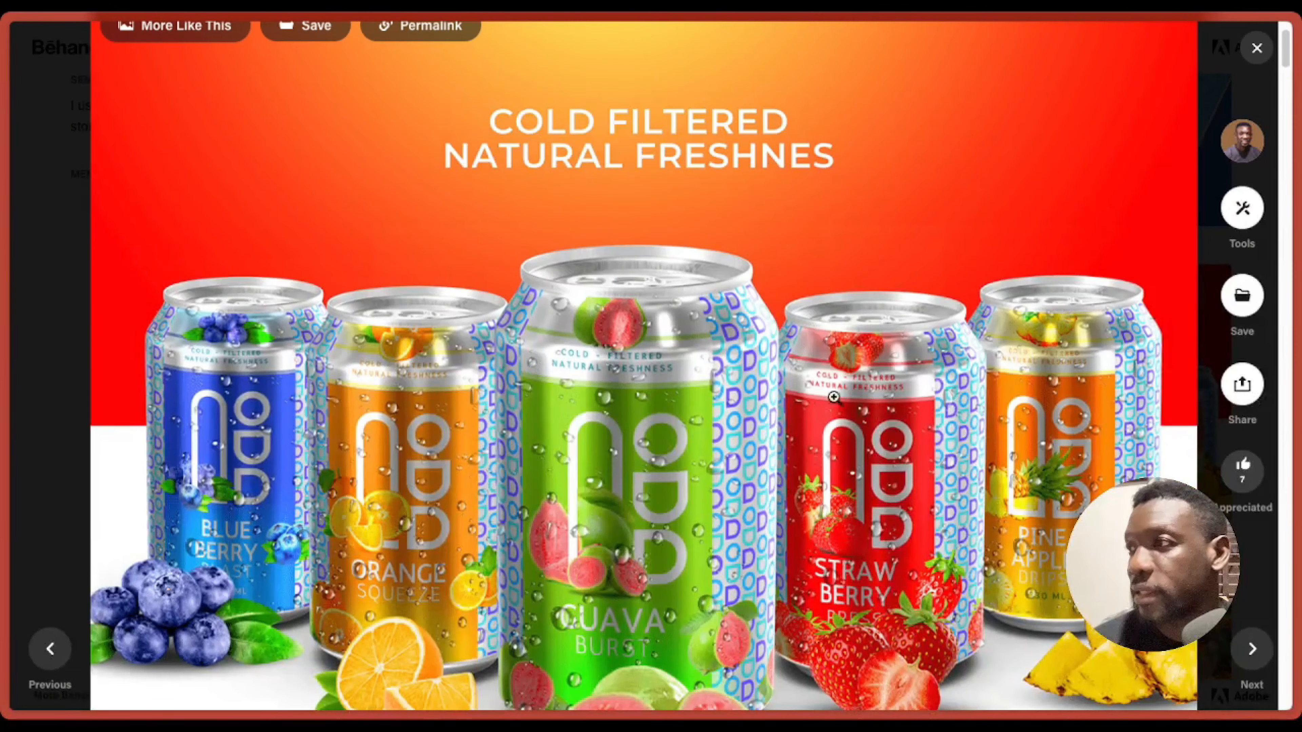
scroll(730, 437, down, 3)
scroll(873, 380, down, 2)
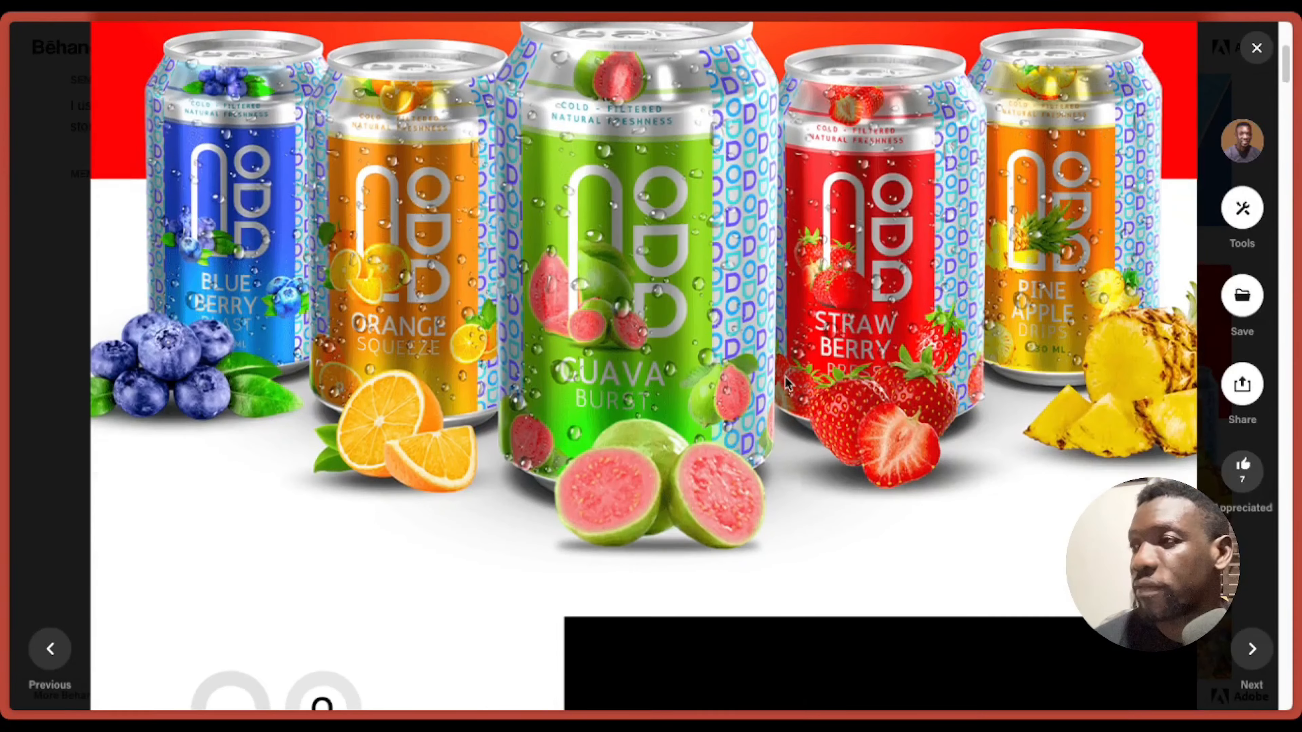
scroll(820, 364, down, 11)
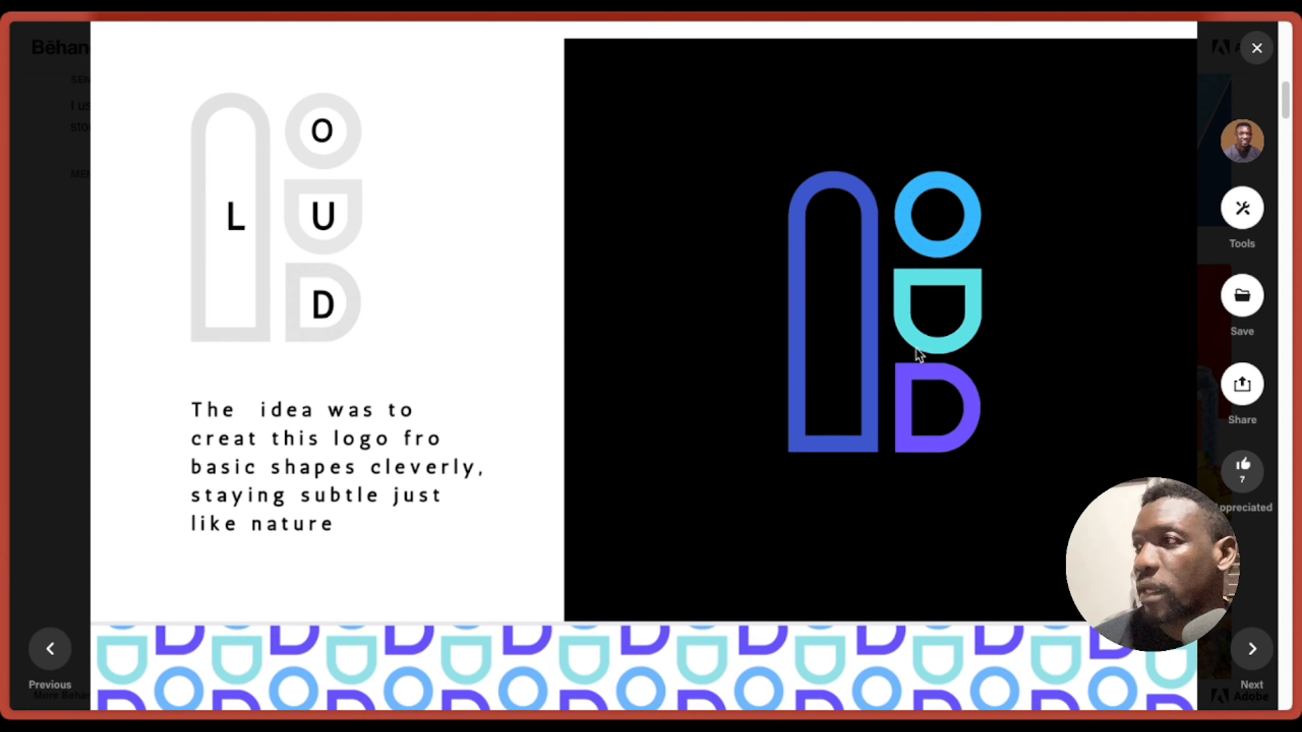
scroll(866, 436, down, 7)
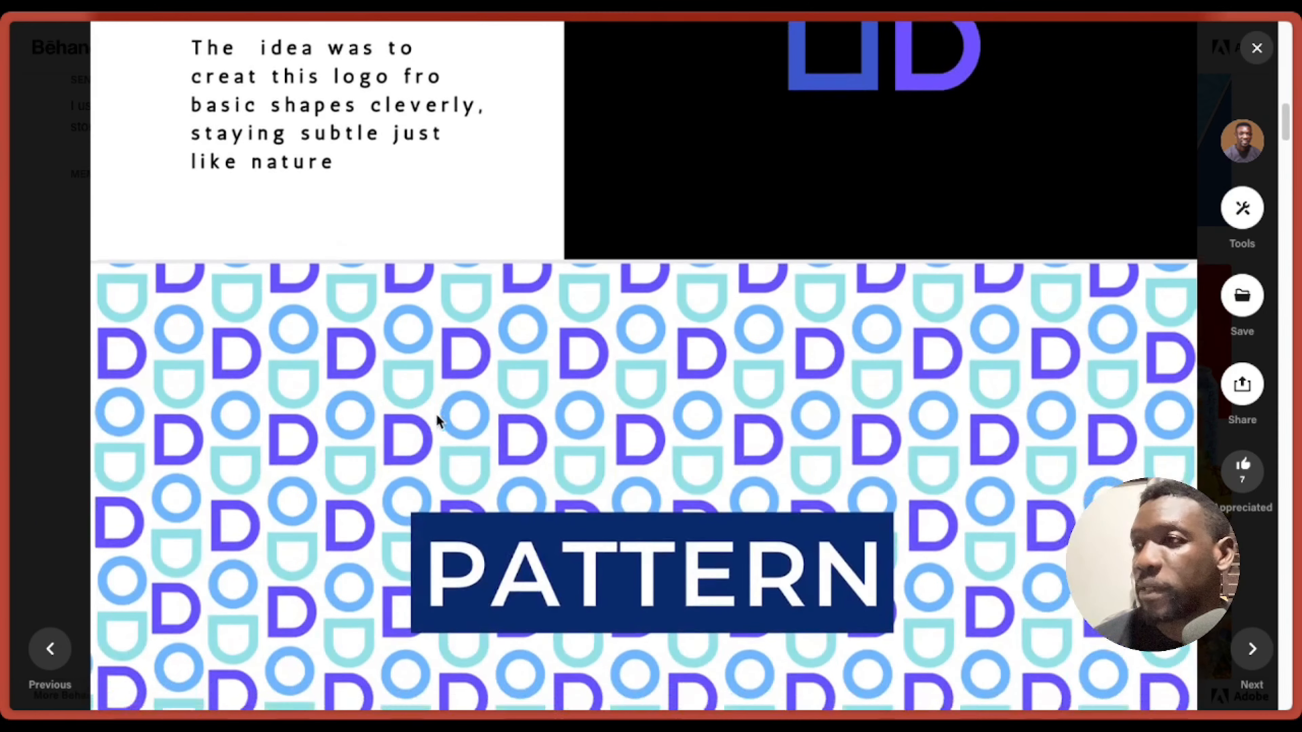
Step: Examine the animated "GET SOME LOUD" can section and the grid of fruit logo tiles below it
scroll(698, 430, down, 18)
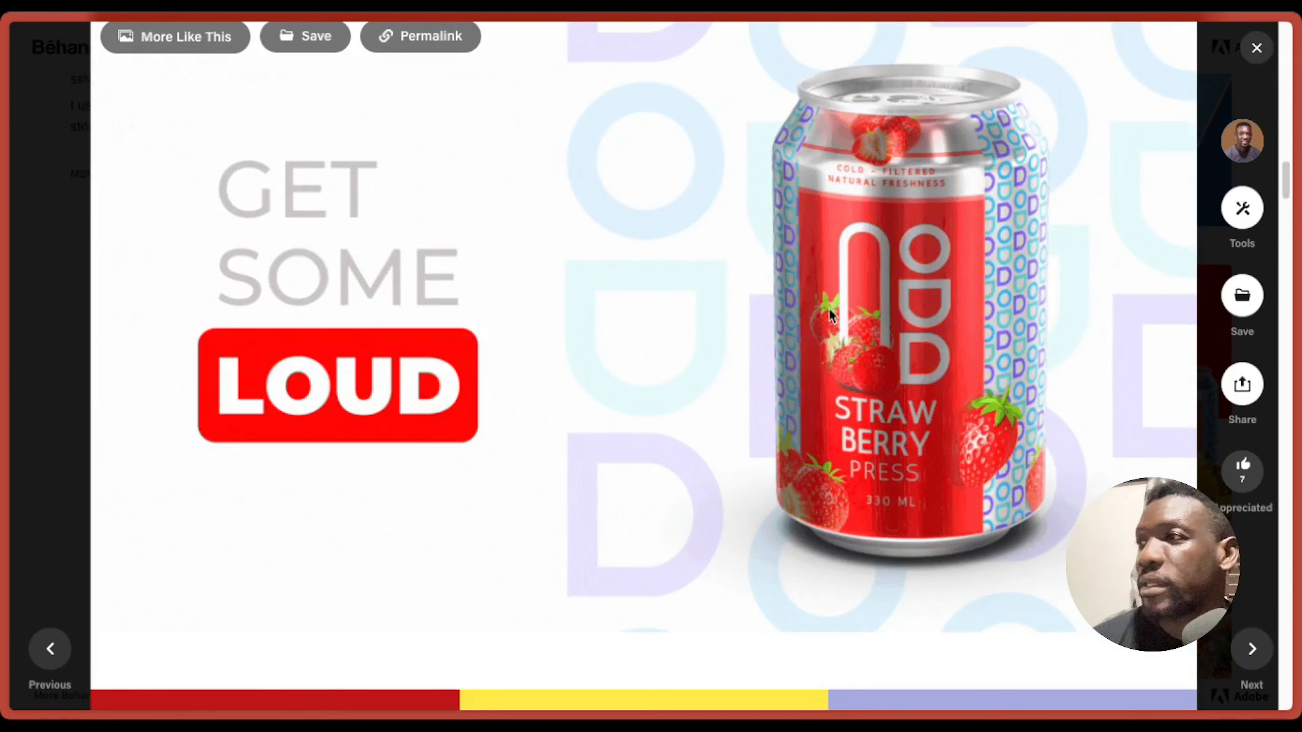
scroll(820, 390, down, 12)
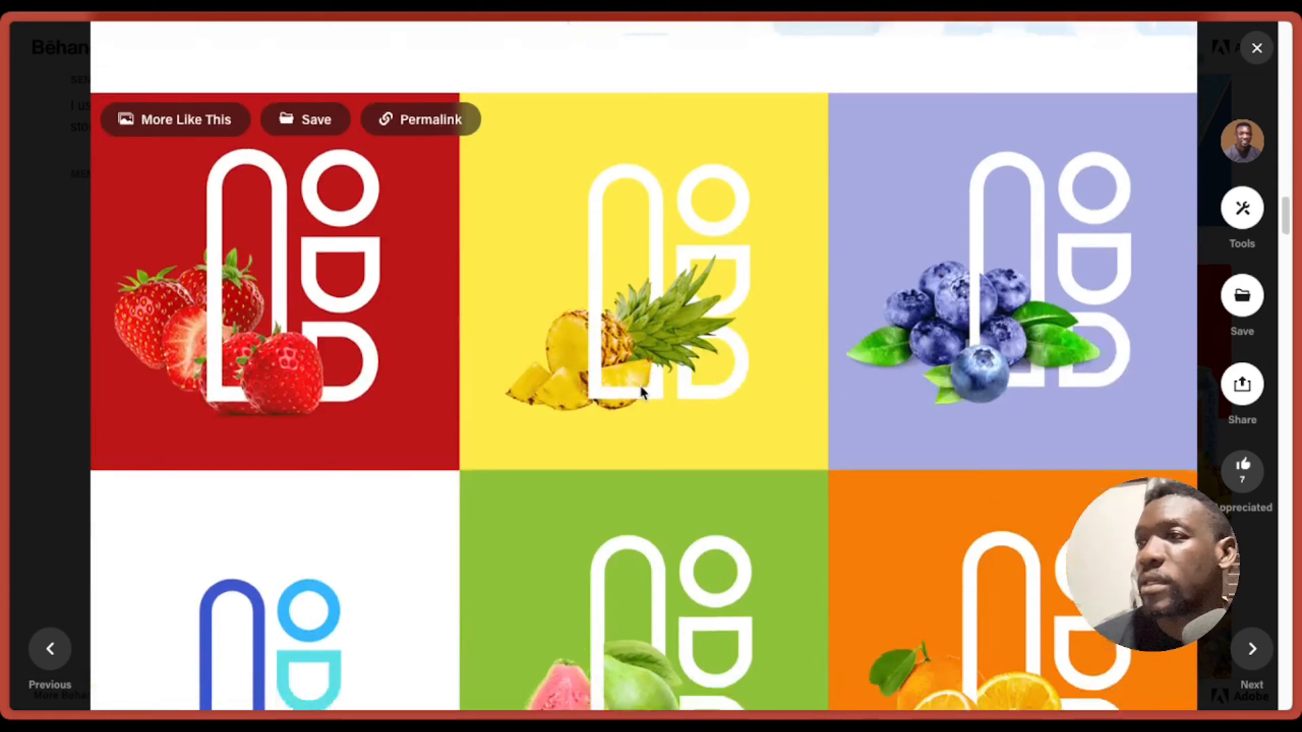
scroll(640, 385, up, 12)
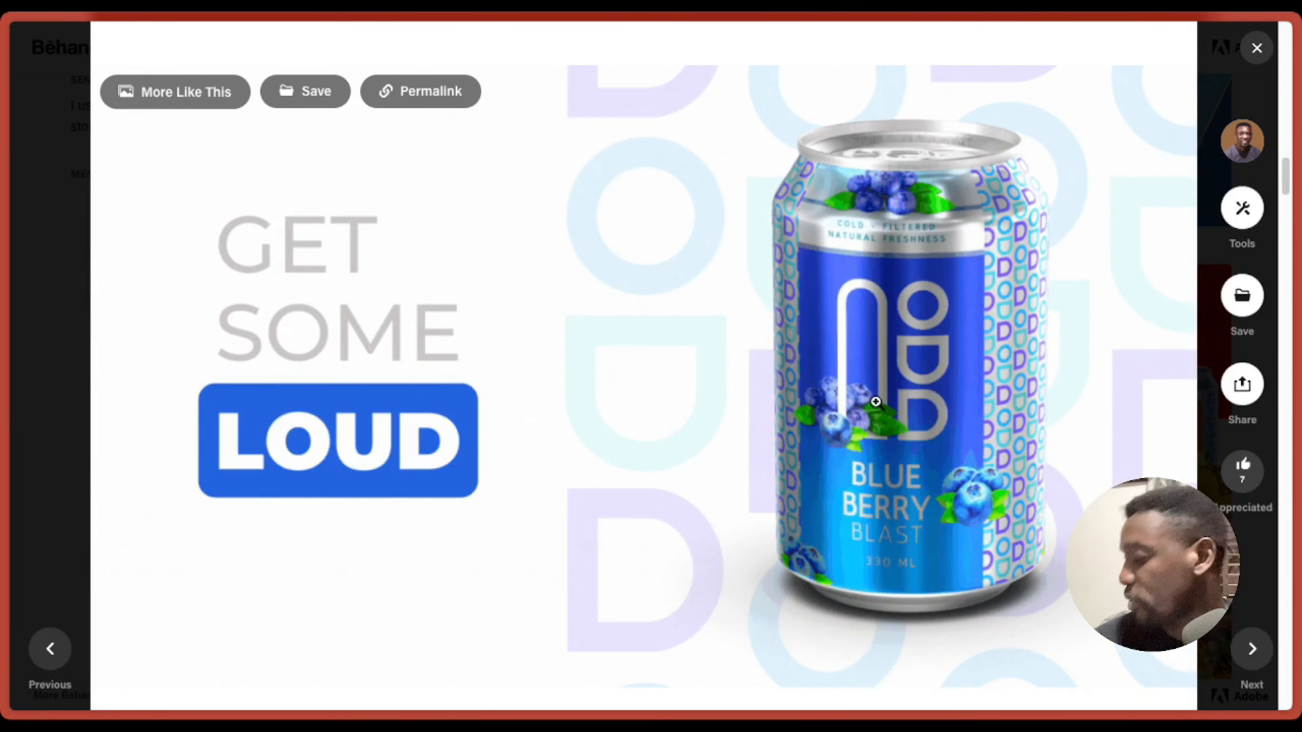
scroll(707, 437, down, 2)
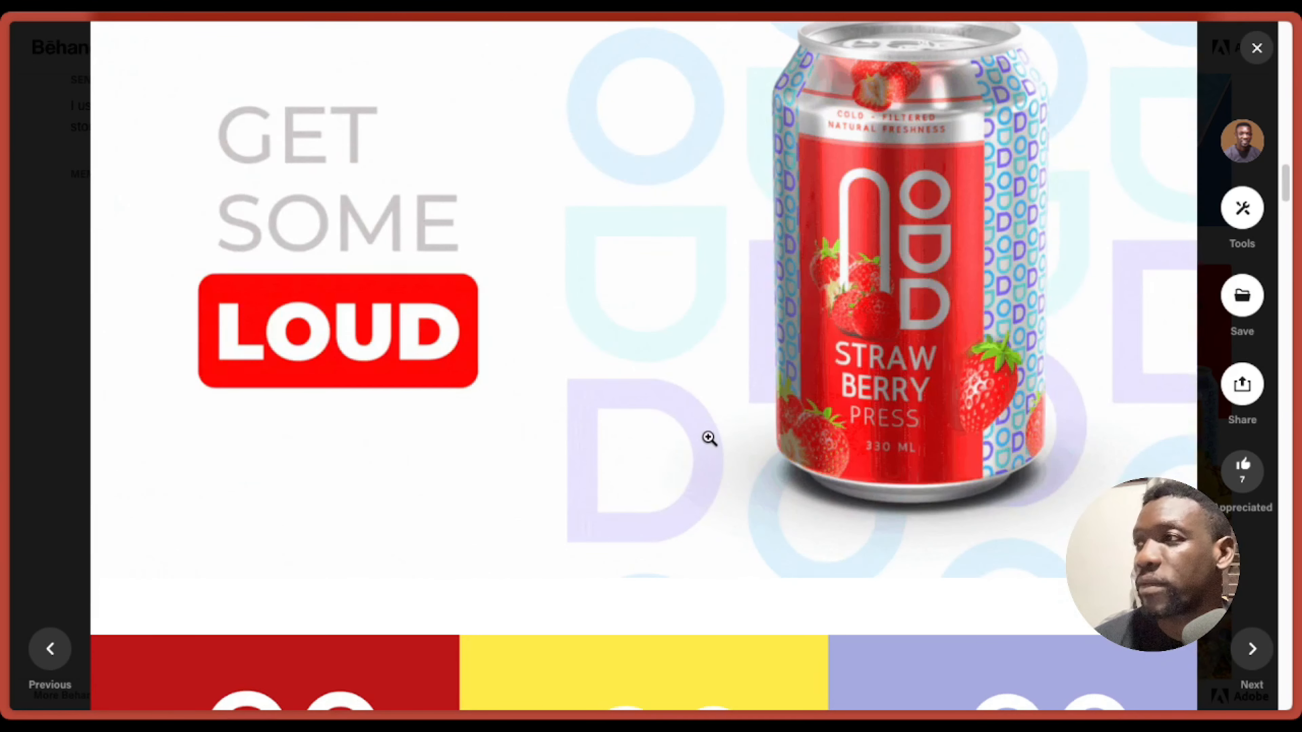
scroll(709, 438, down, 10)
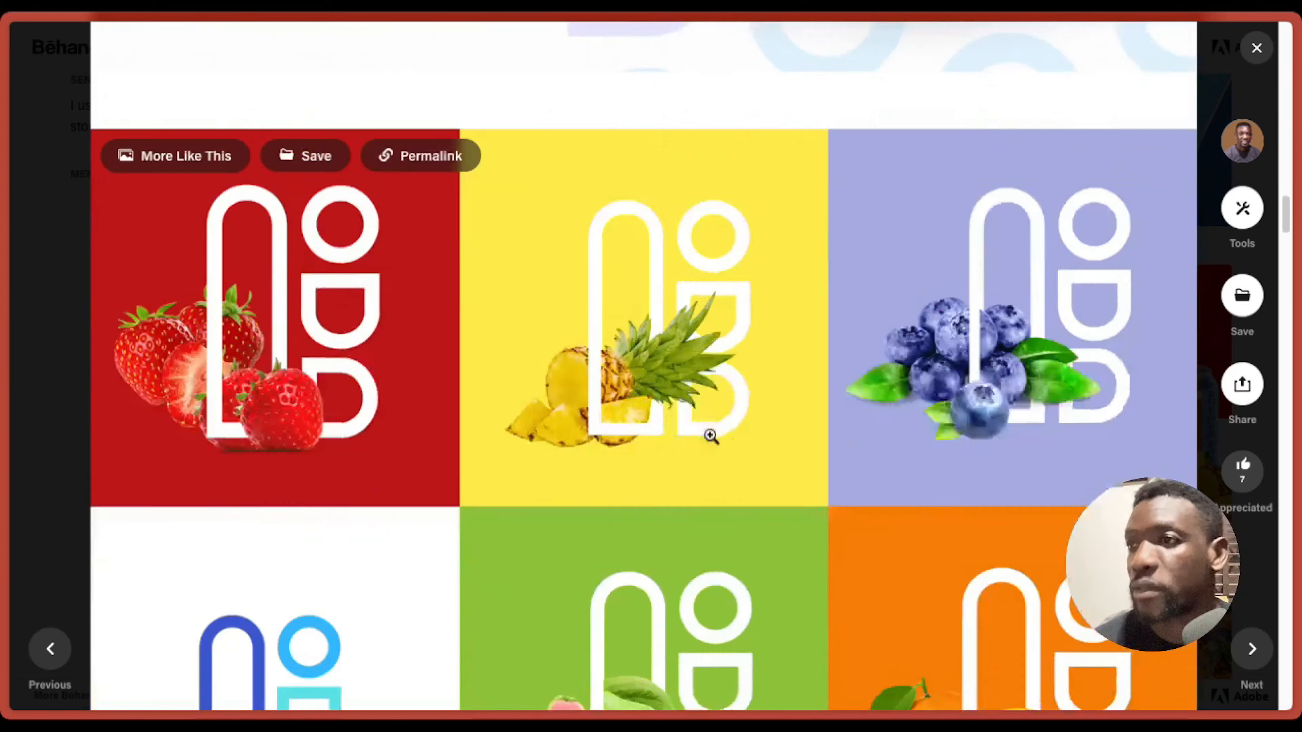
scroll(710, 436, down, 2)
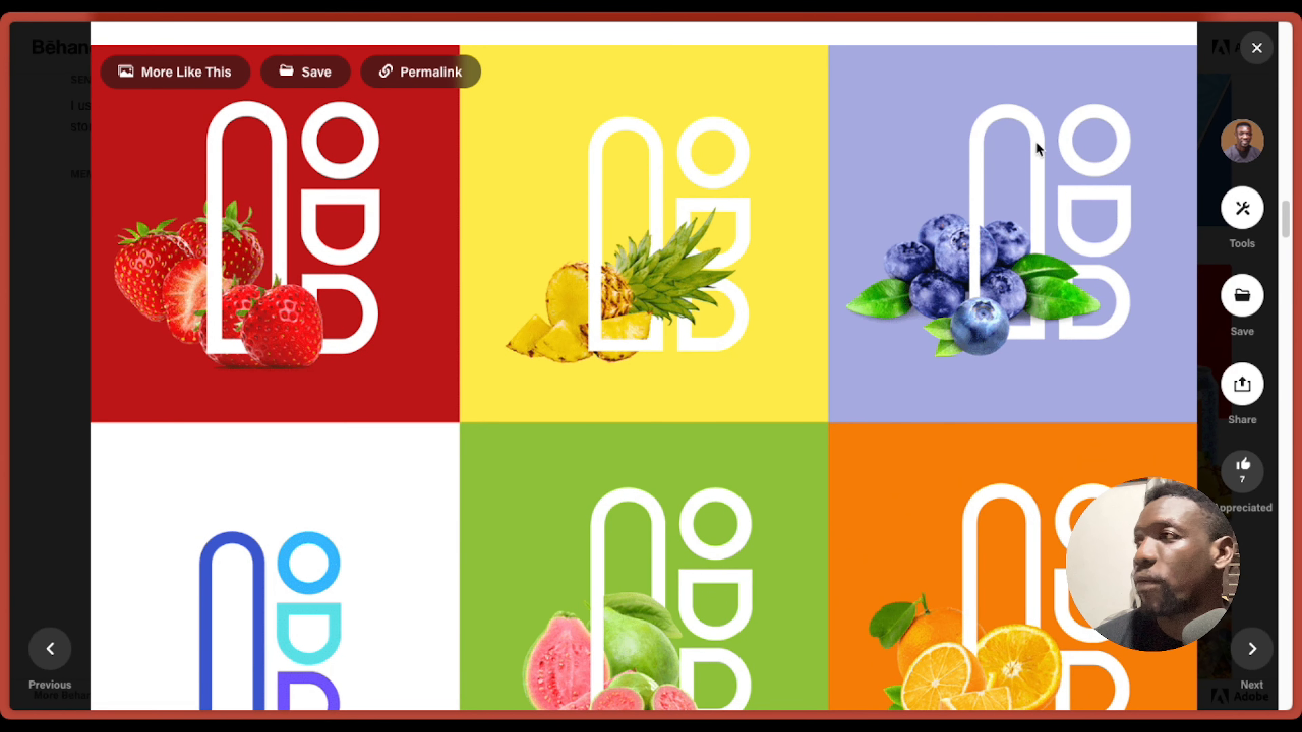
scroll(941, 290, down, 5)
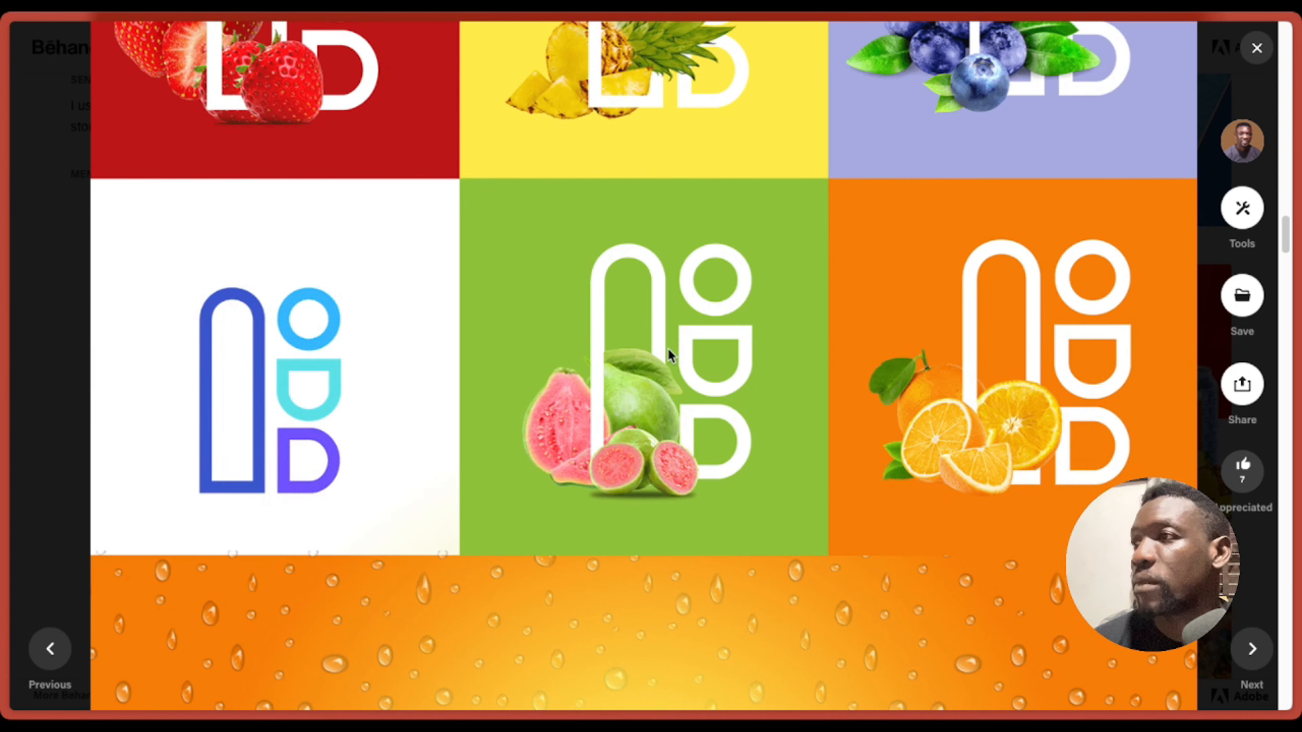
Step: Examine the rest of the case study: nutrition-label cans, individual flavour sections, Guava Burst billboard and closing thank-you section
scroll(700, 454, down, 11)
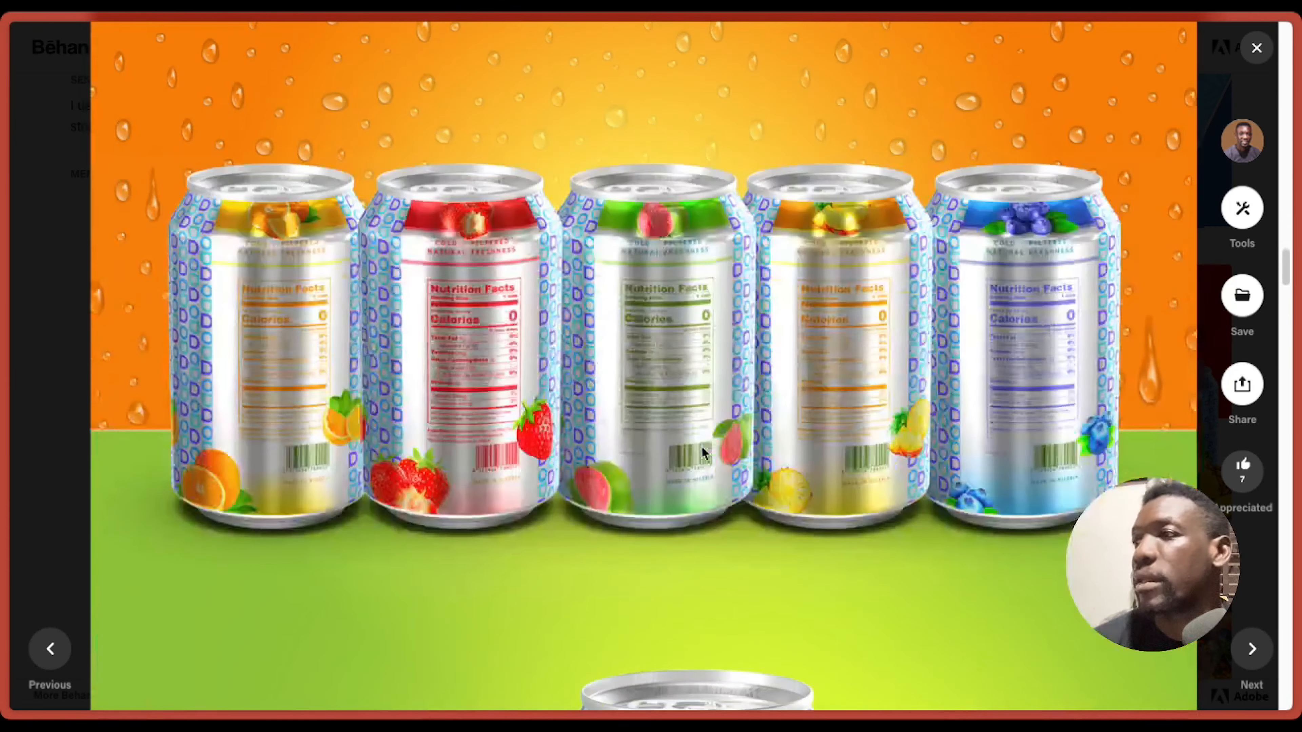
scroll(894, 371, down, 13)
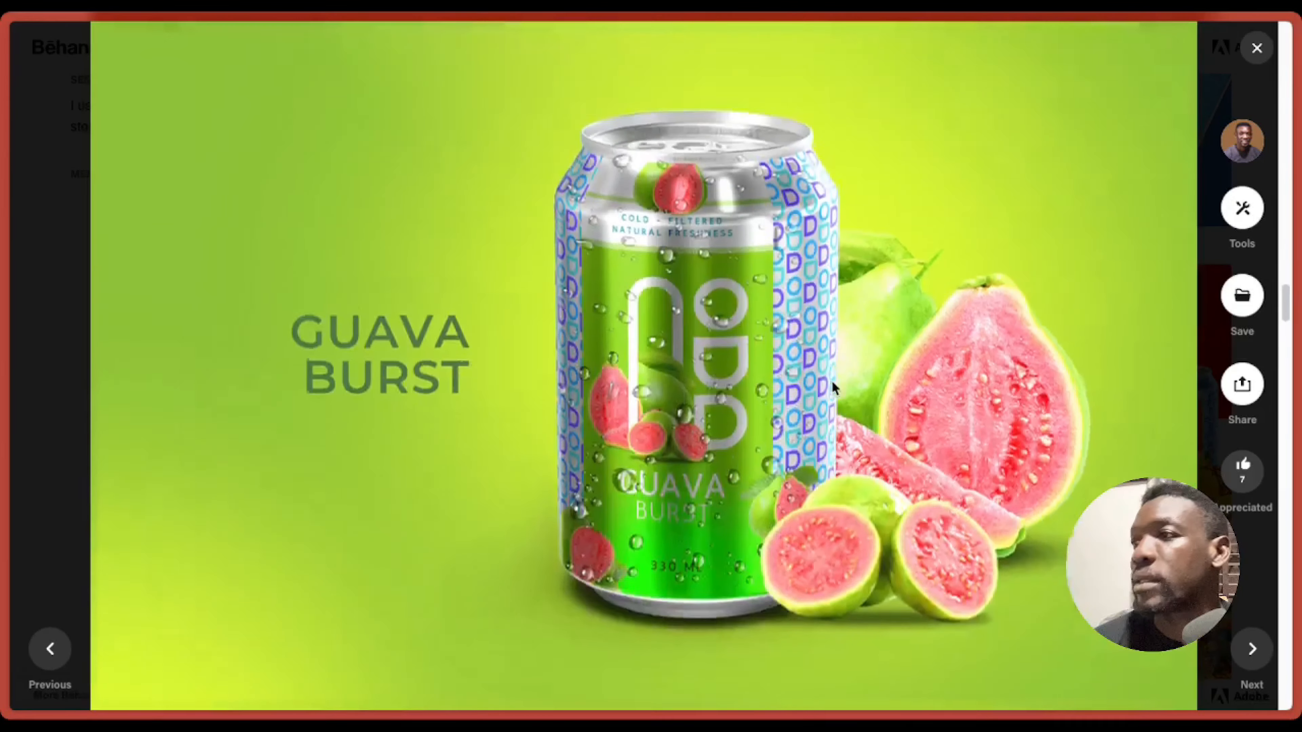
scroll(842, 379, up, 3)
scroll(842, 379, down, 9)
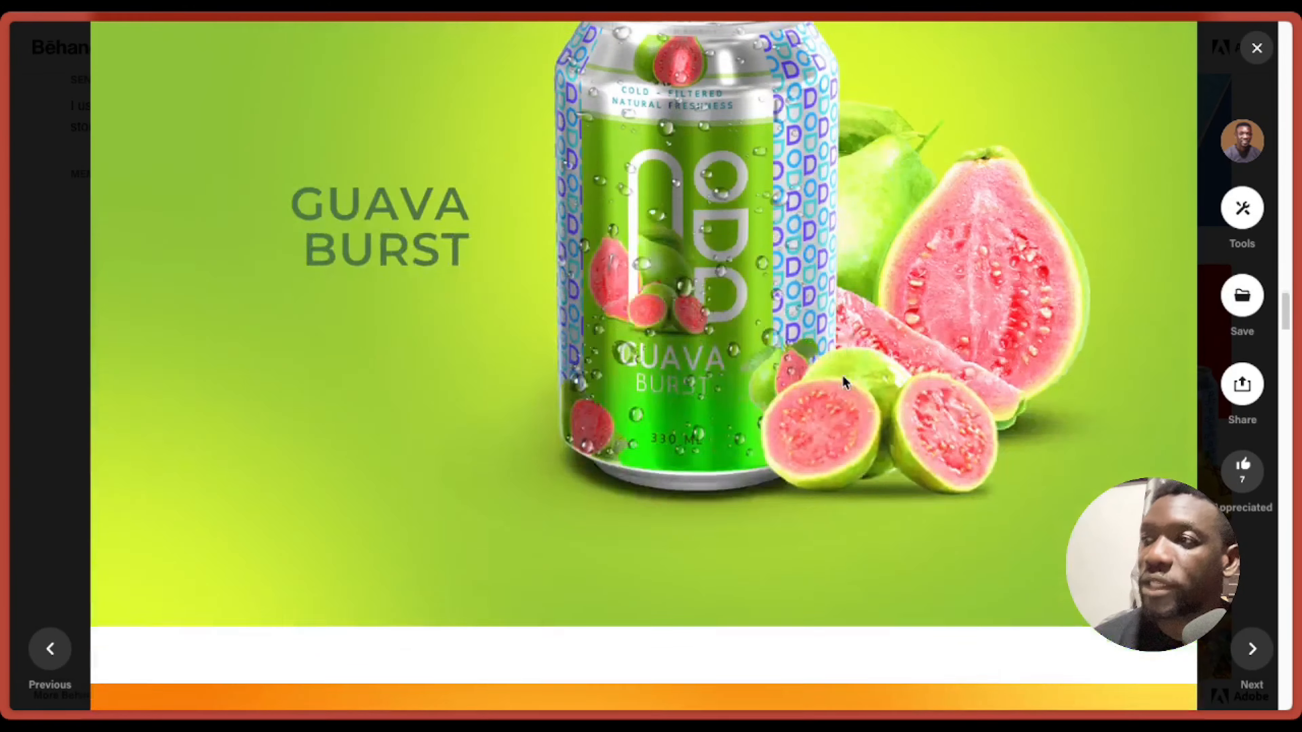
scroll(842, 377, down, 20)
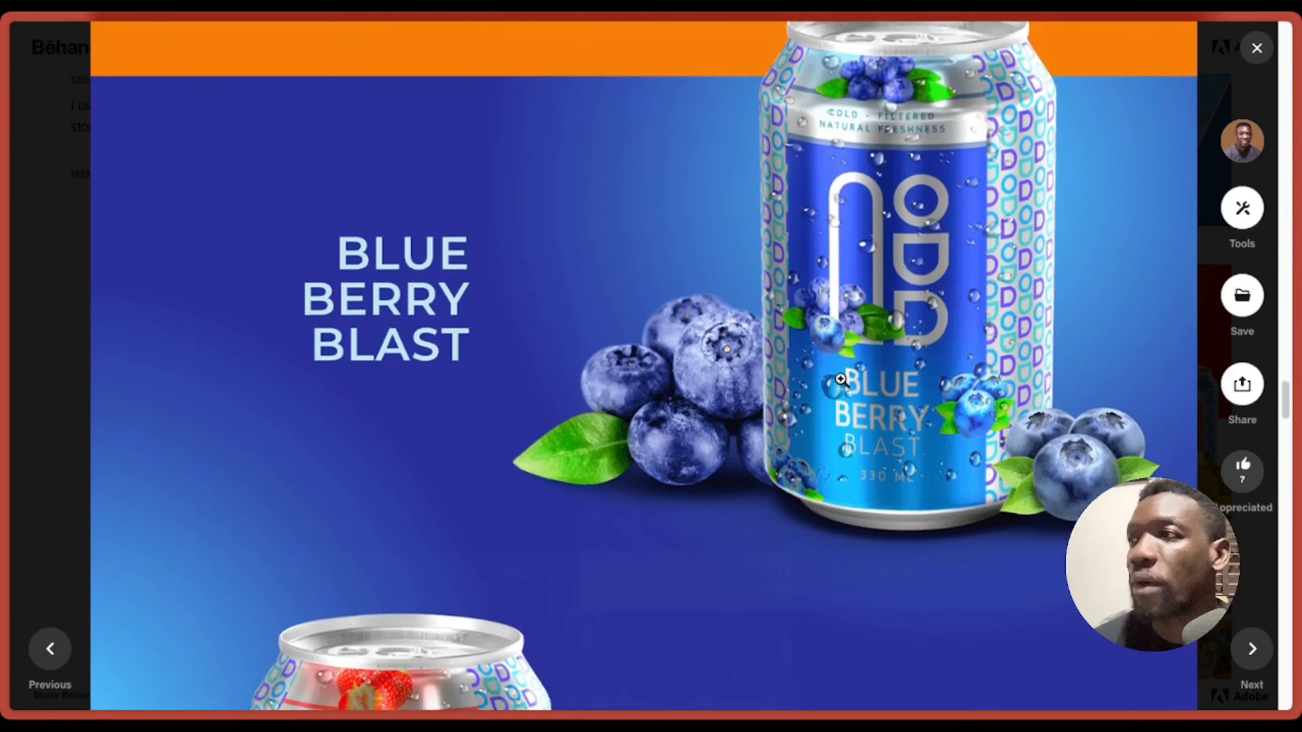
scroll(840, 379, down, 20)
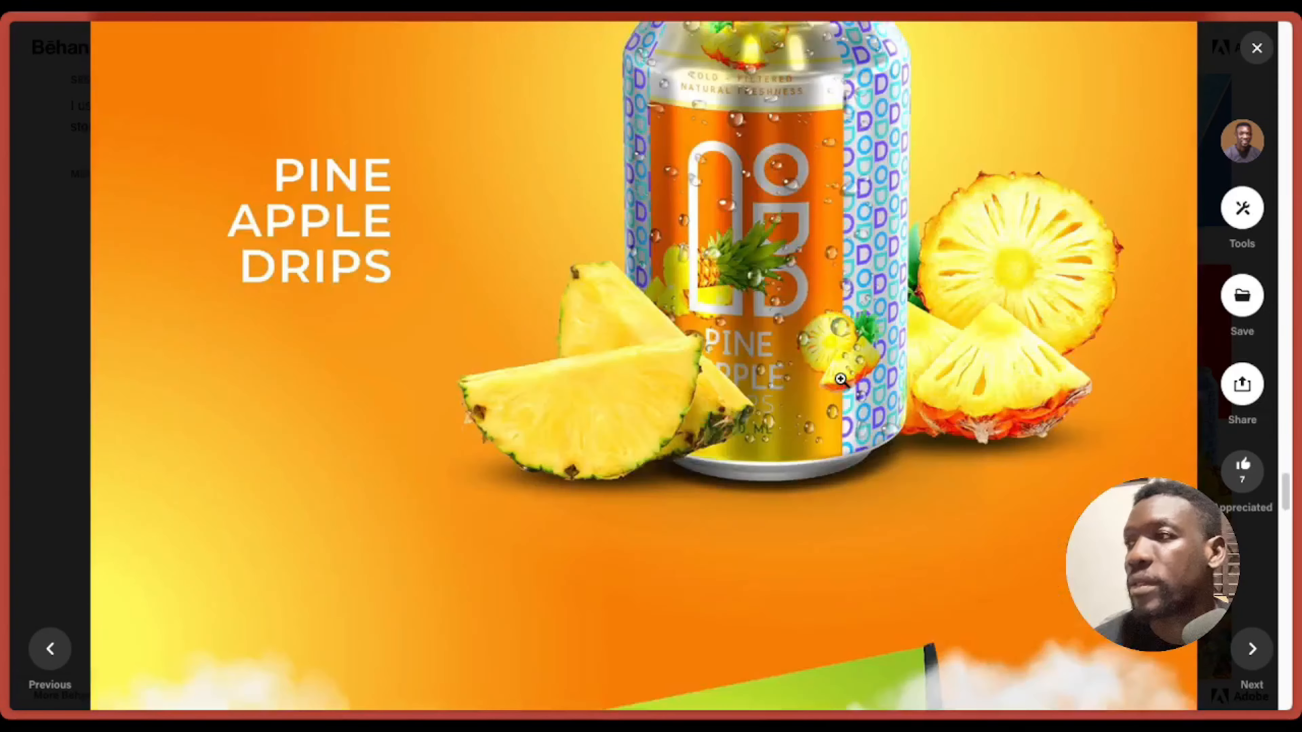
scroll(841, 381, down, 6)
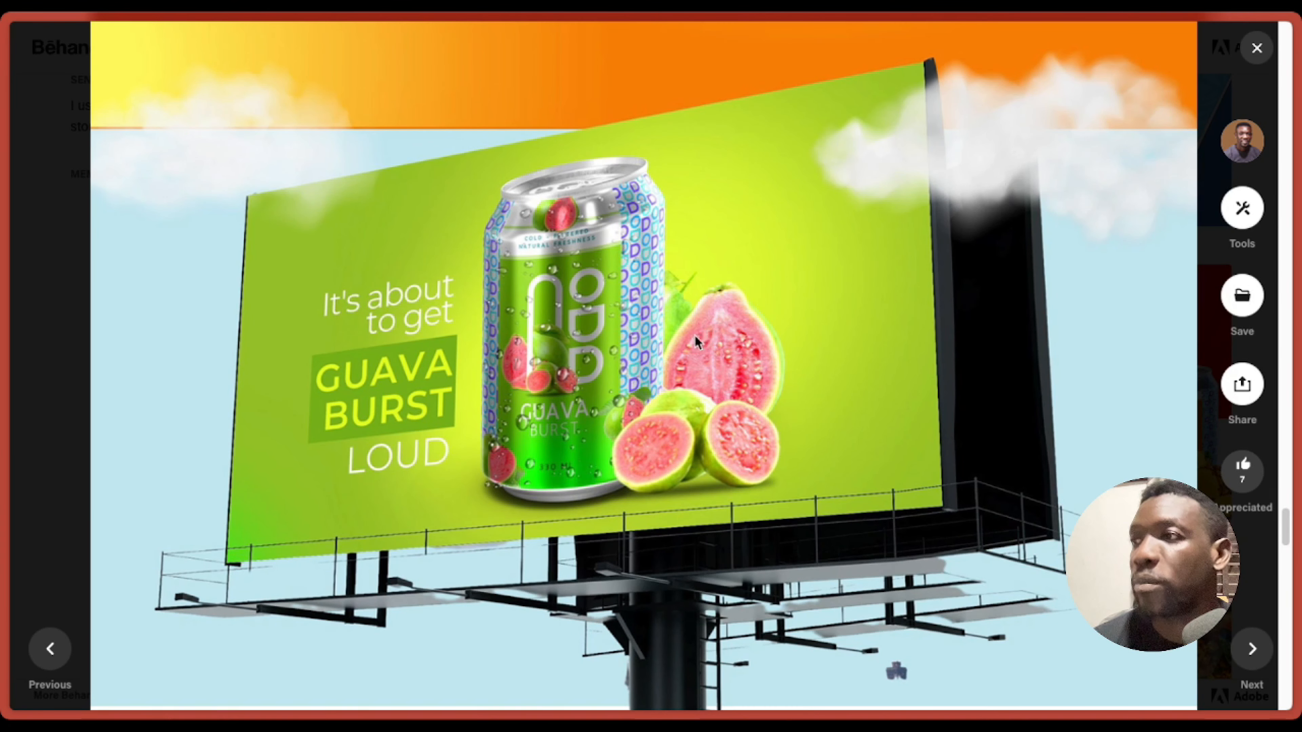
scroll(768, 339, down, 16)
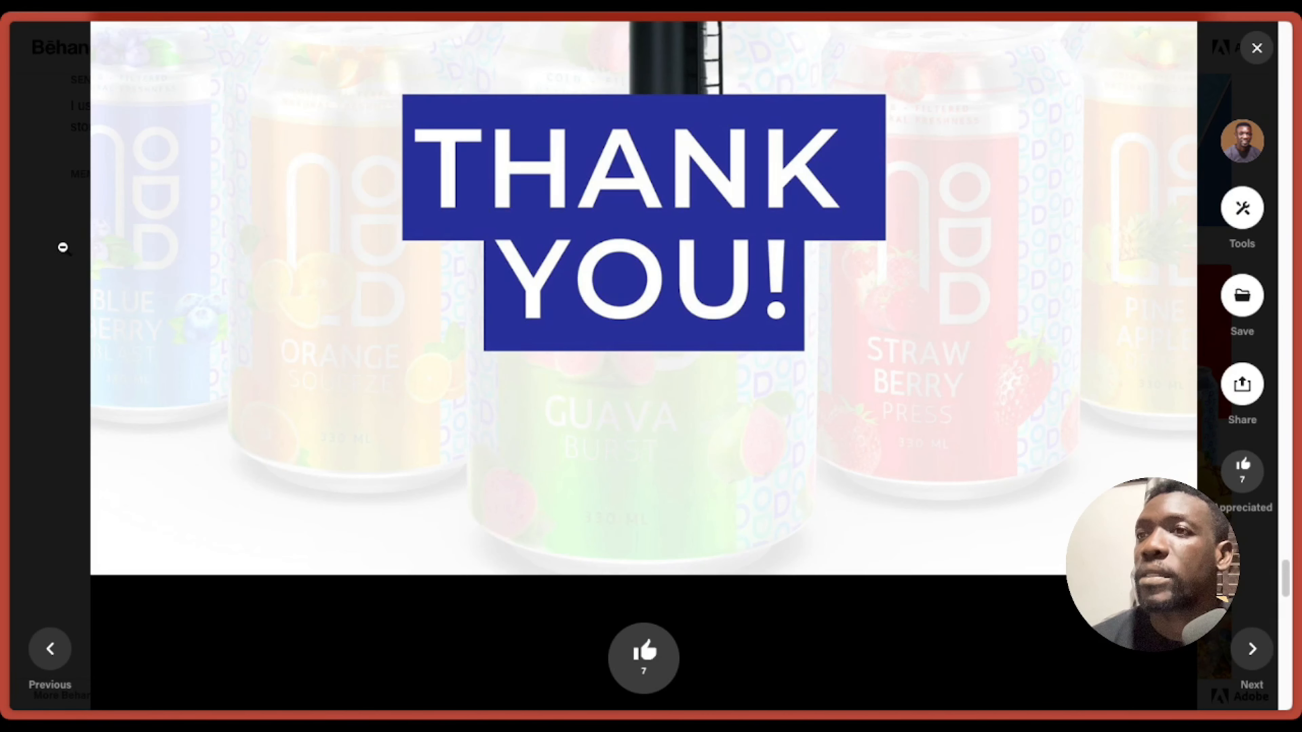
Step: Switch to the Loud design in Canva and examine the Guava label layout on page 15
mouse_move(5, 469)
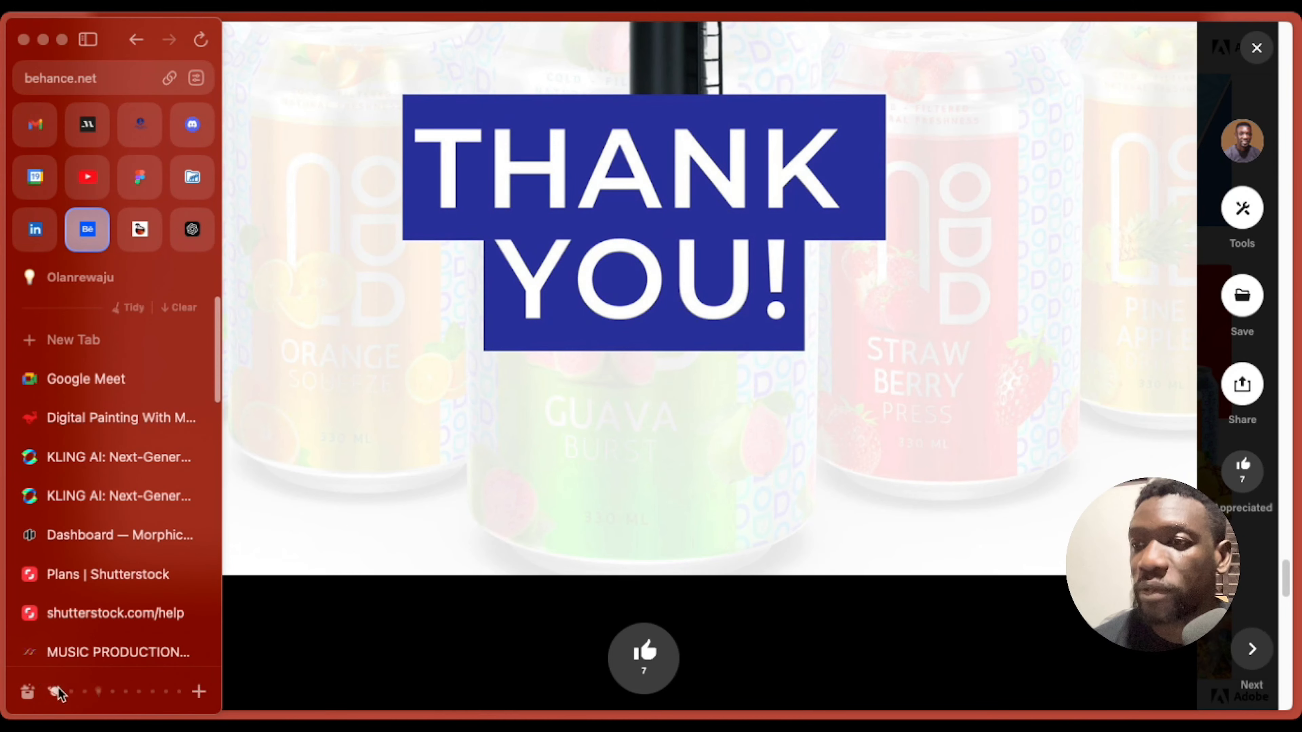
click(69, 693)
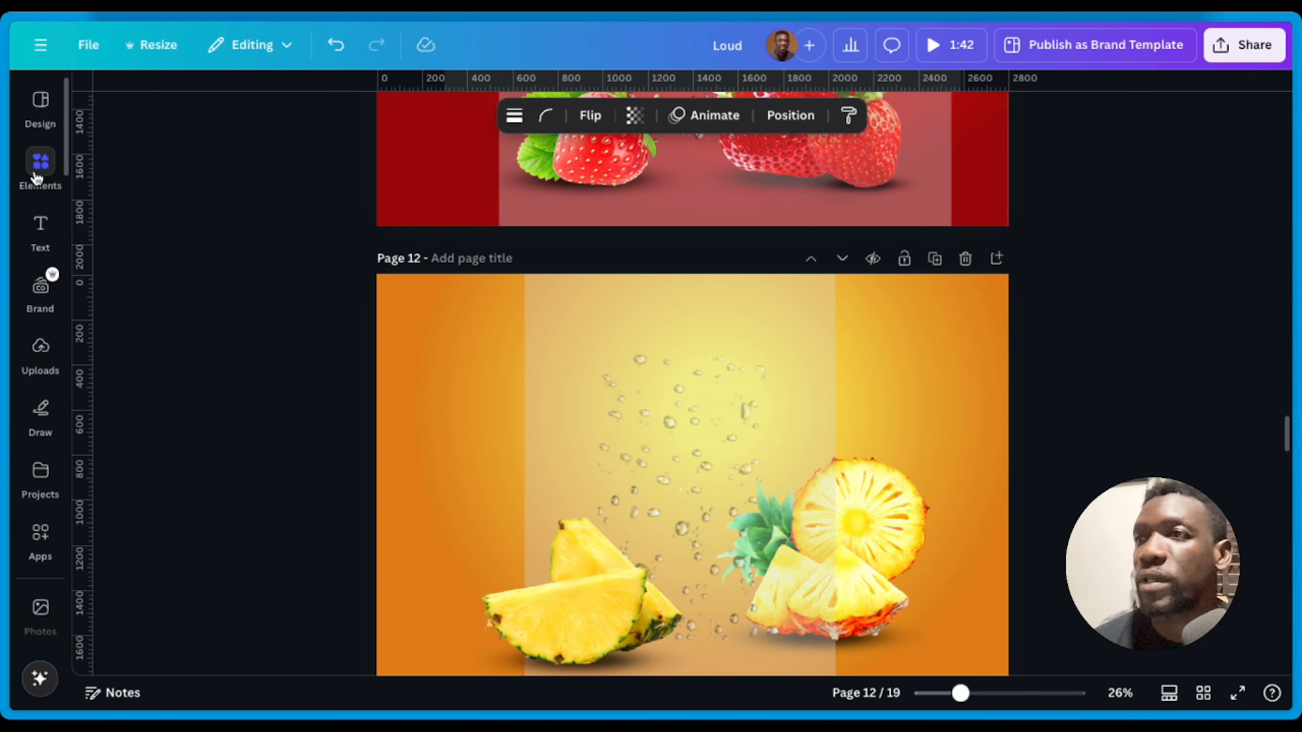
scroll(713, 331, down, 20)
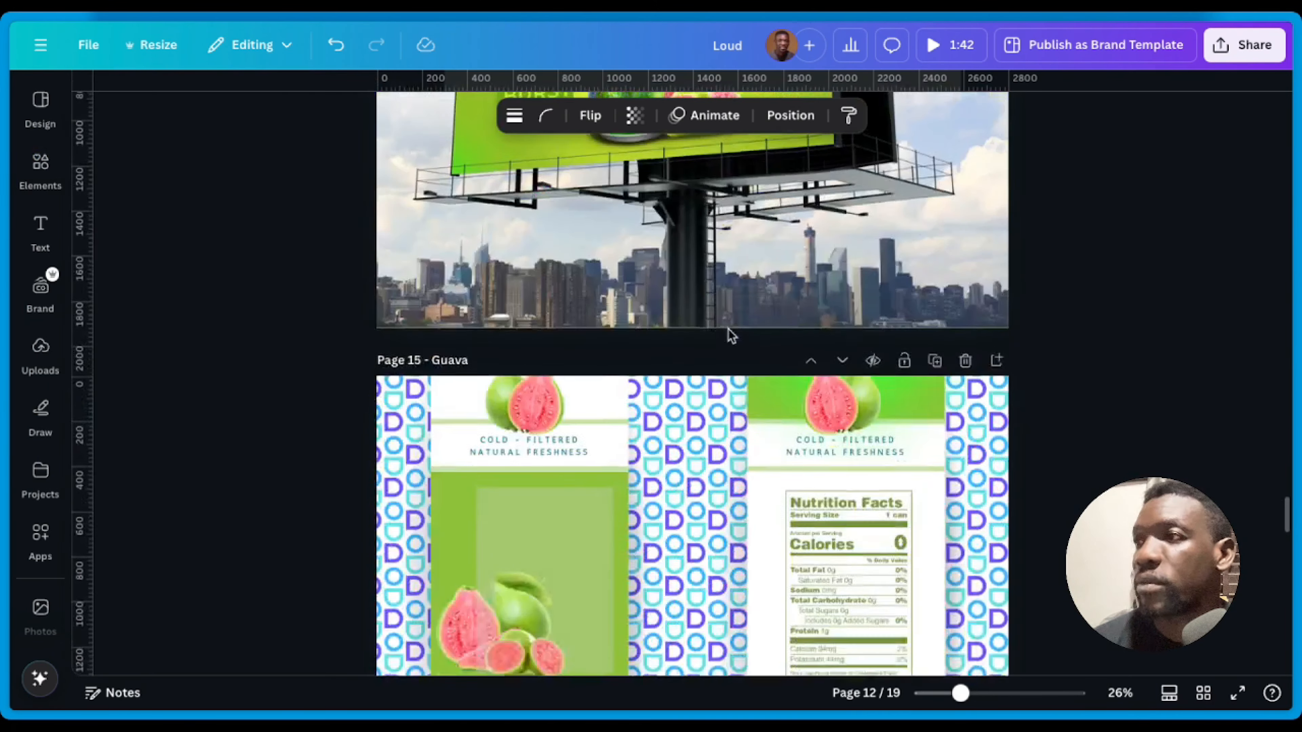
scroll(728, 338, up, 1)
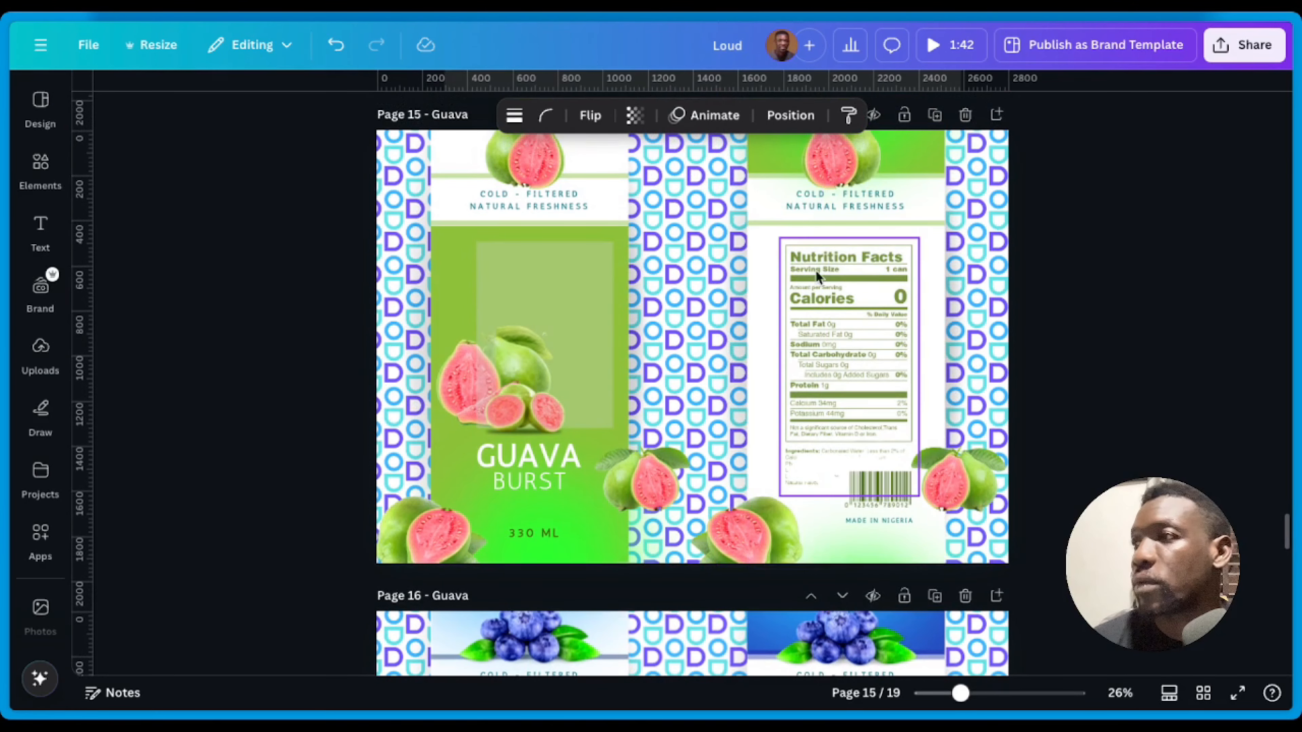
scroll(909, 334, up, 3)
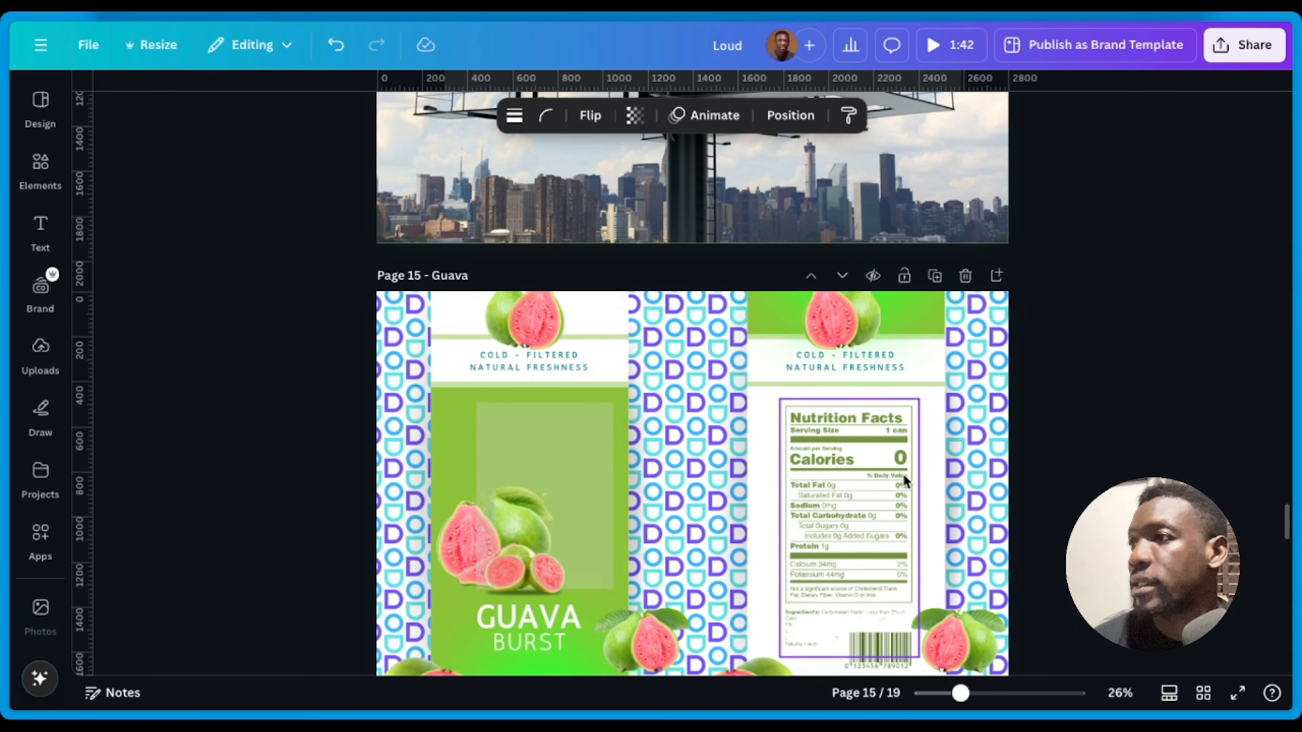
Step: Select all the elements of the Guava label layout on page 15, and clear the selection
click(1042, 394)
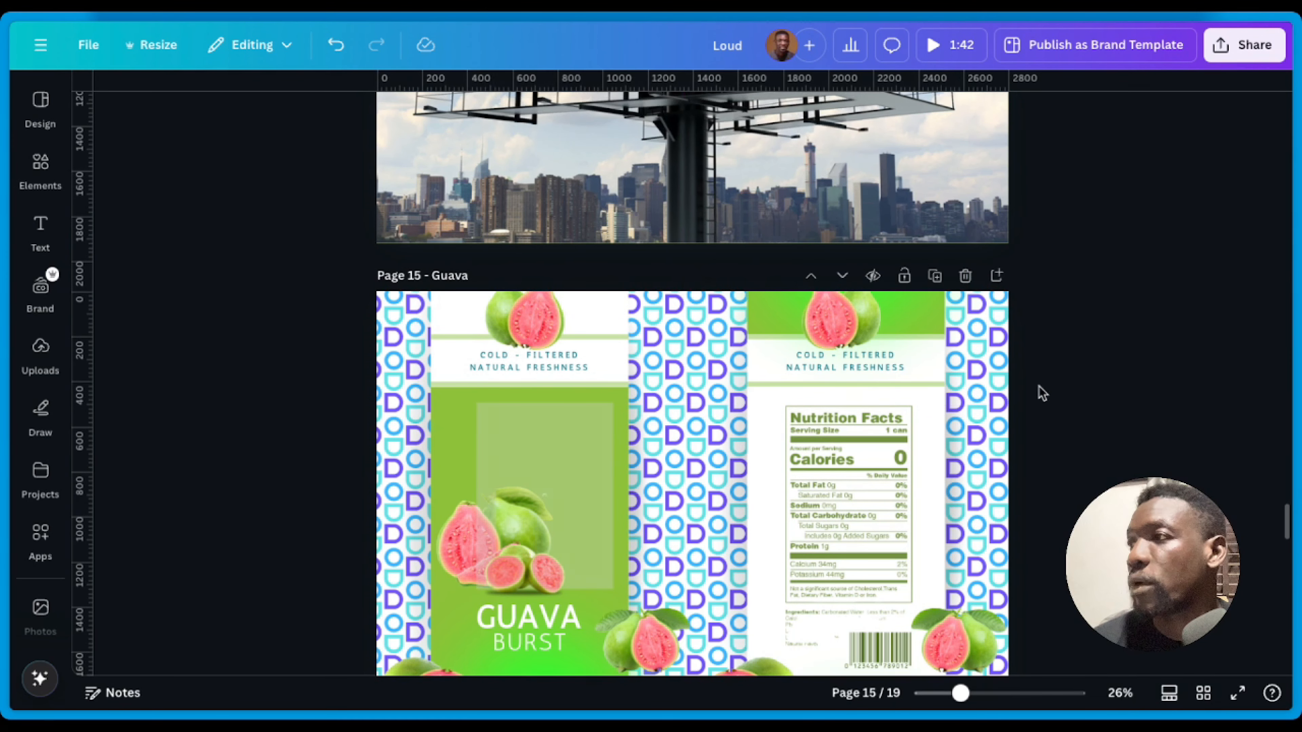
click(932, 435)
key(ctrl+a)
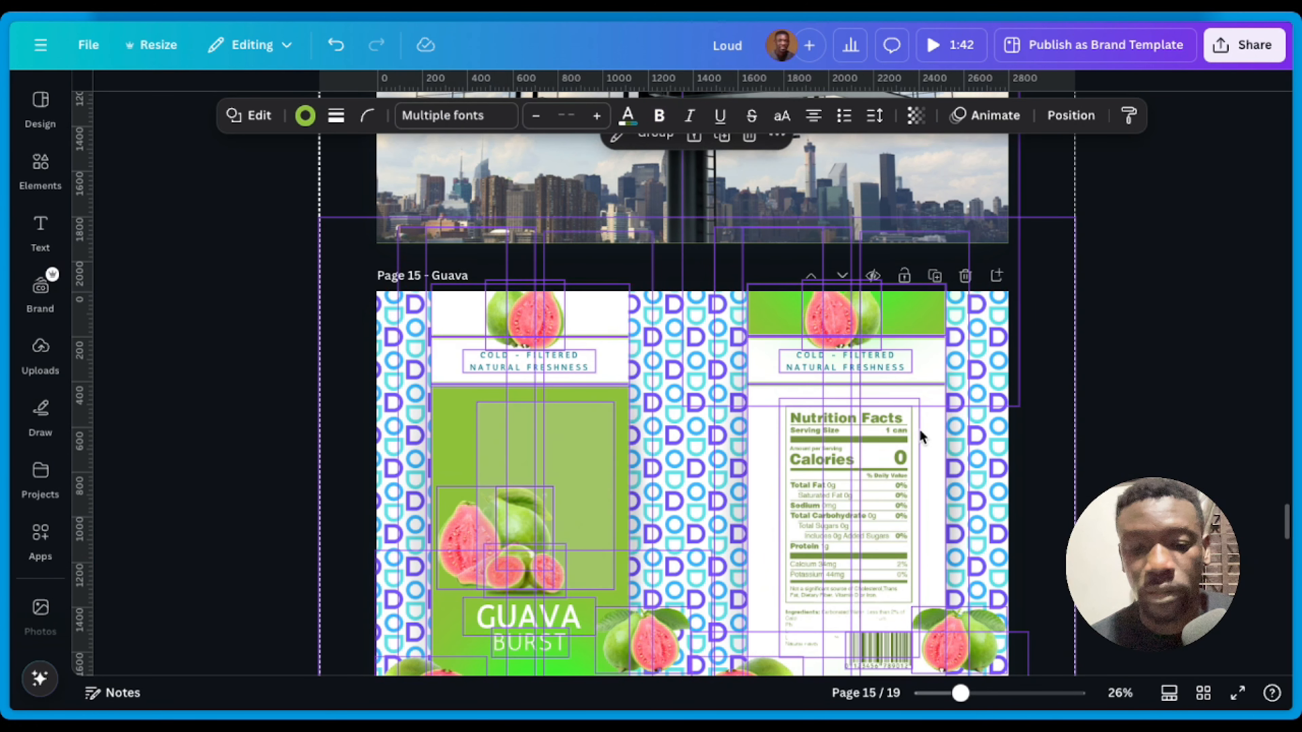
mouse_move(20, 250)
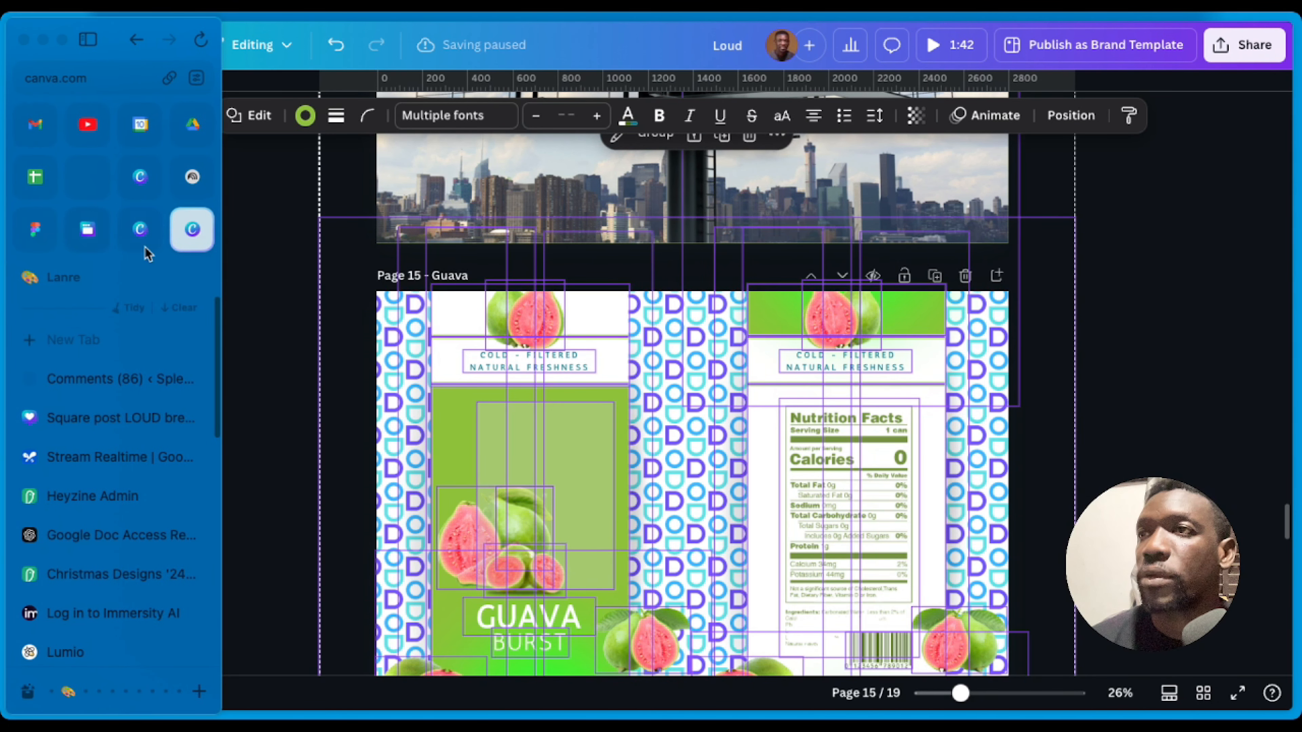
click(263, 154)
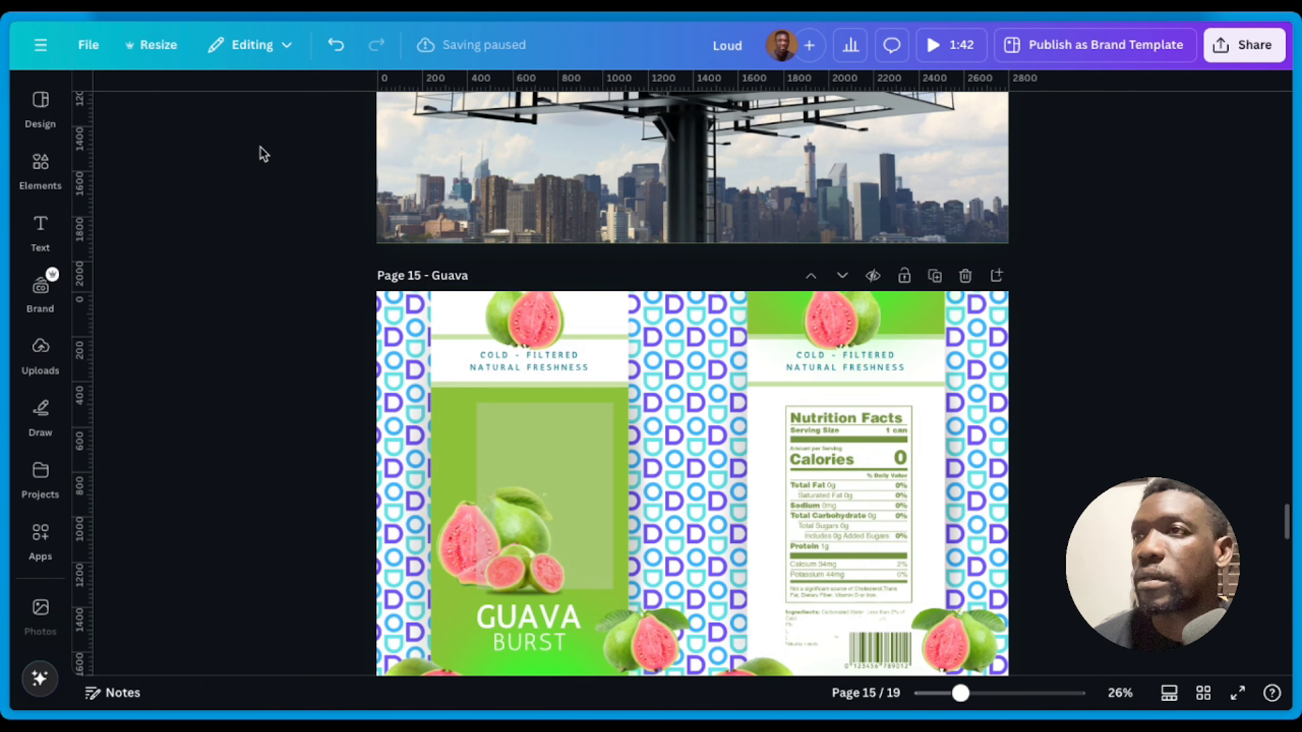
Step: Create a new custom-size design of 1920 × 1080 px and expand it to a full browser tab
click(44, 50)
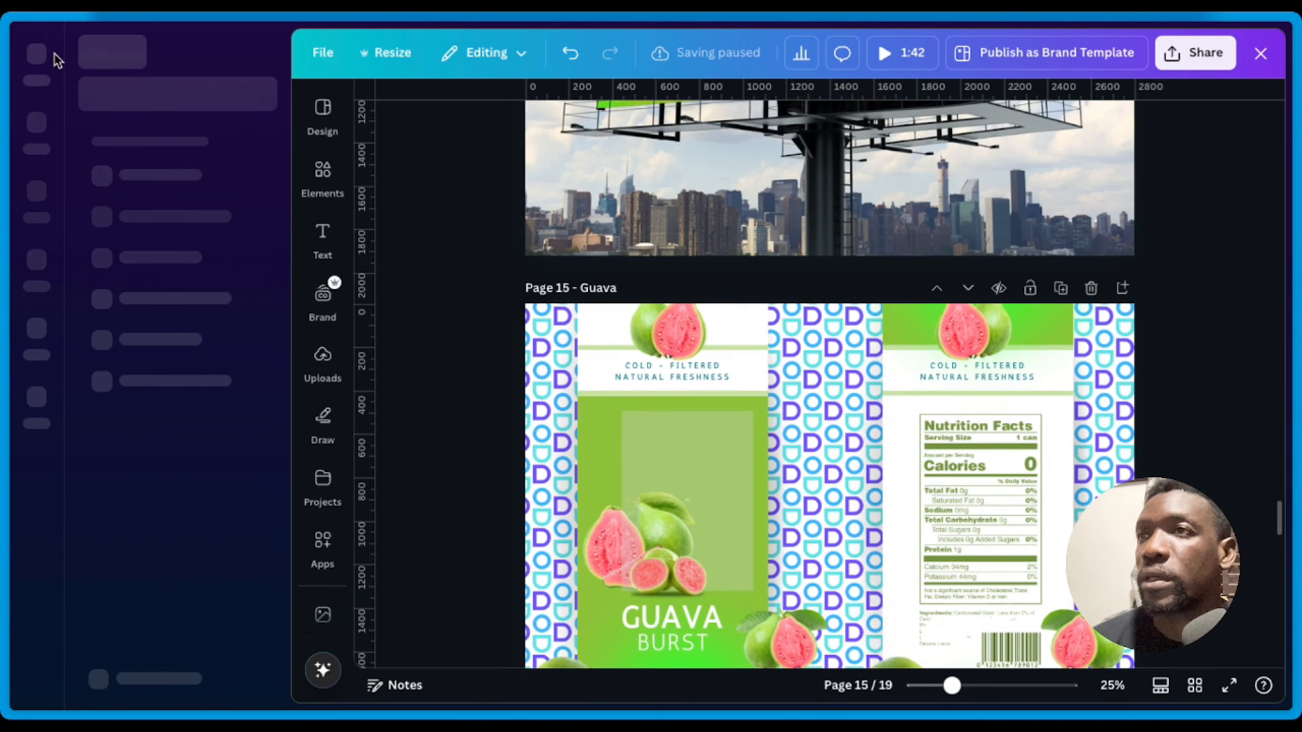
click(325, 53)
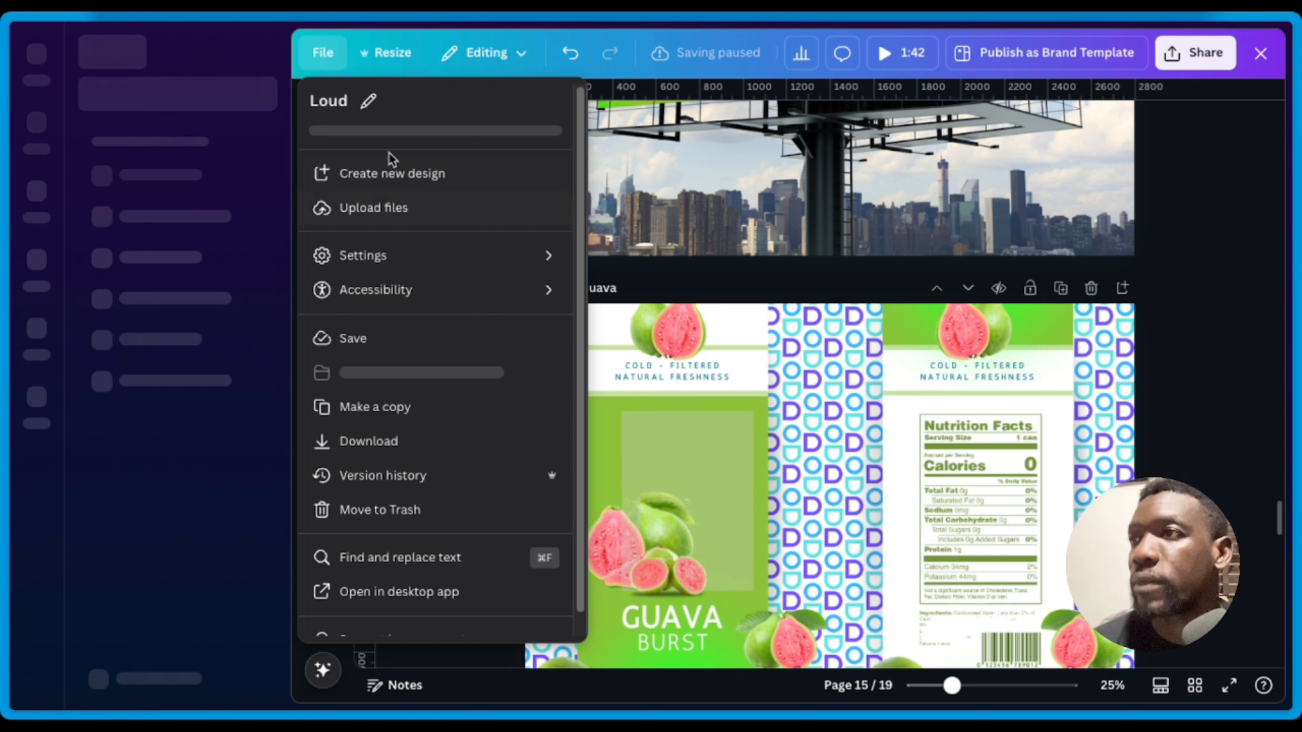
click(390, 177)
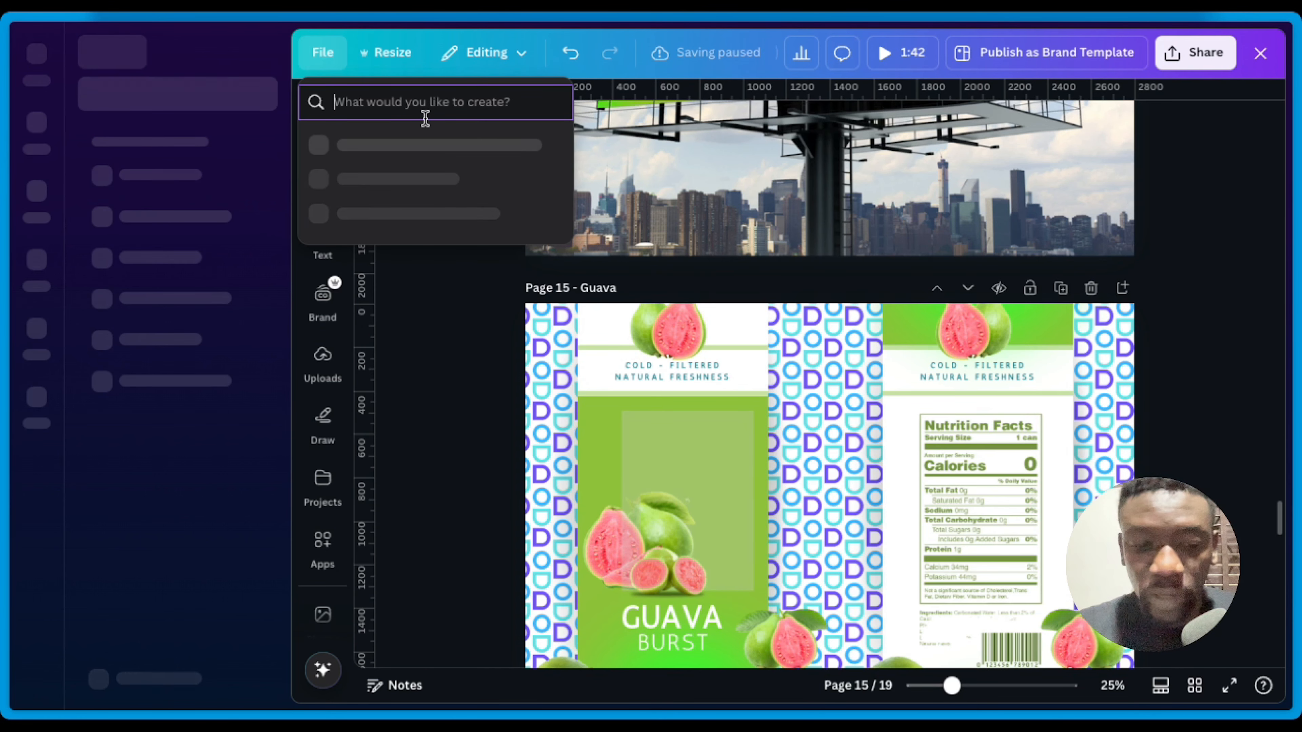
text(presenta)
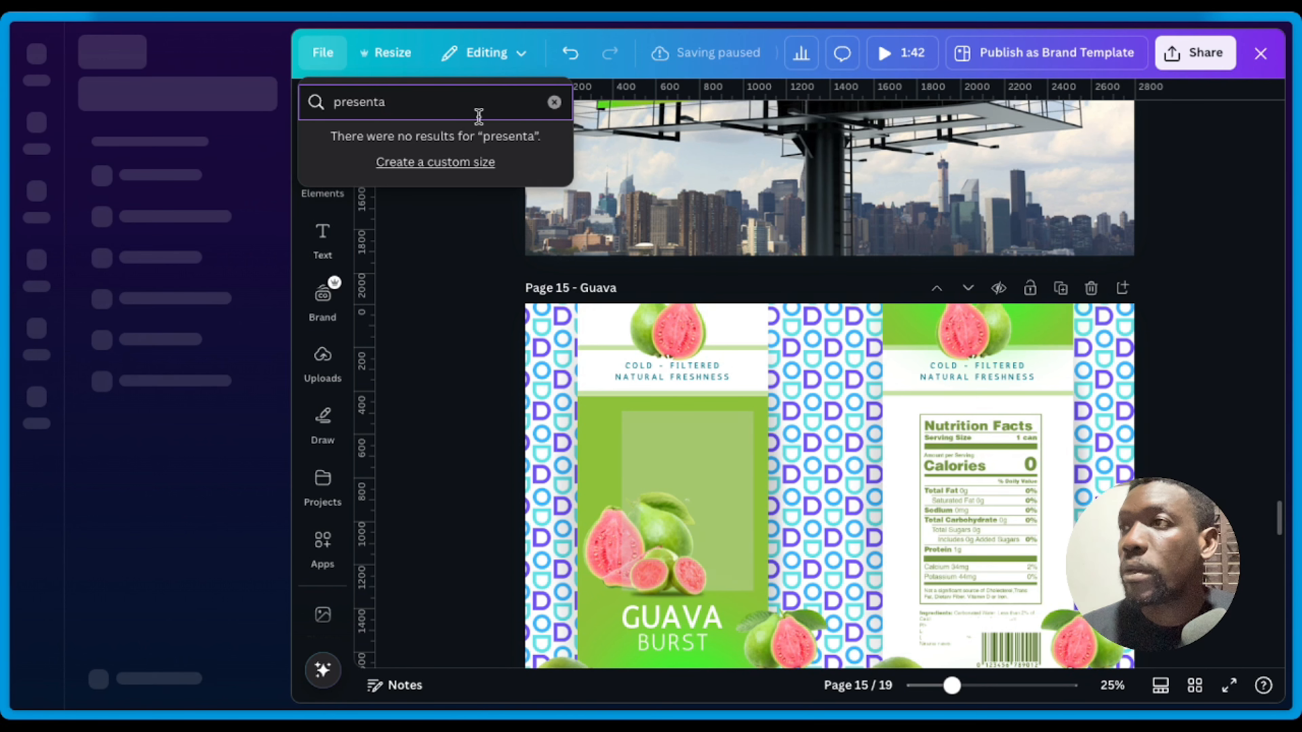
click(456, 163)
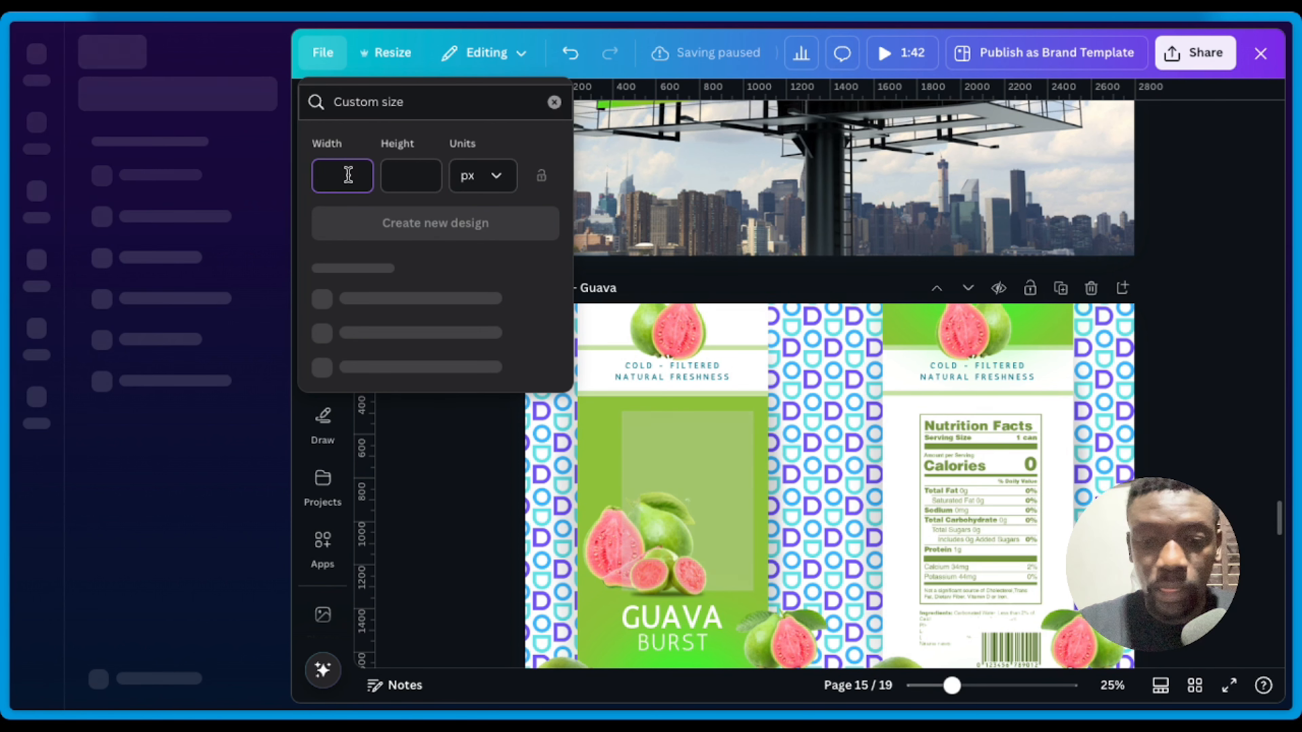
text(1920)
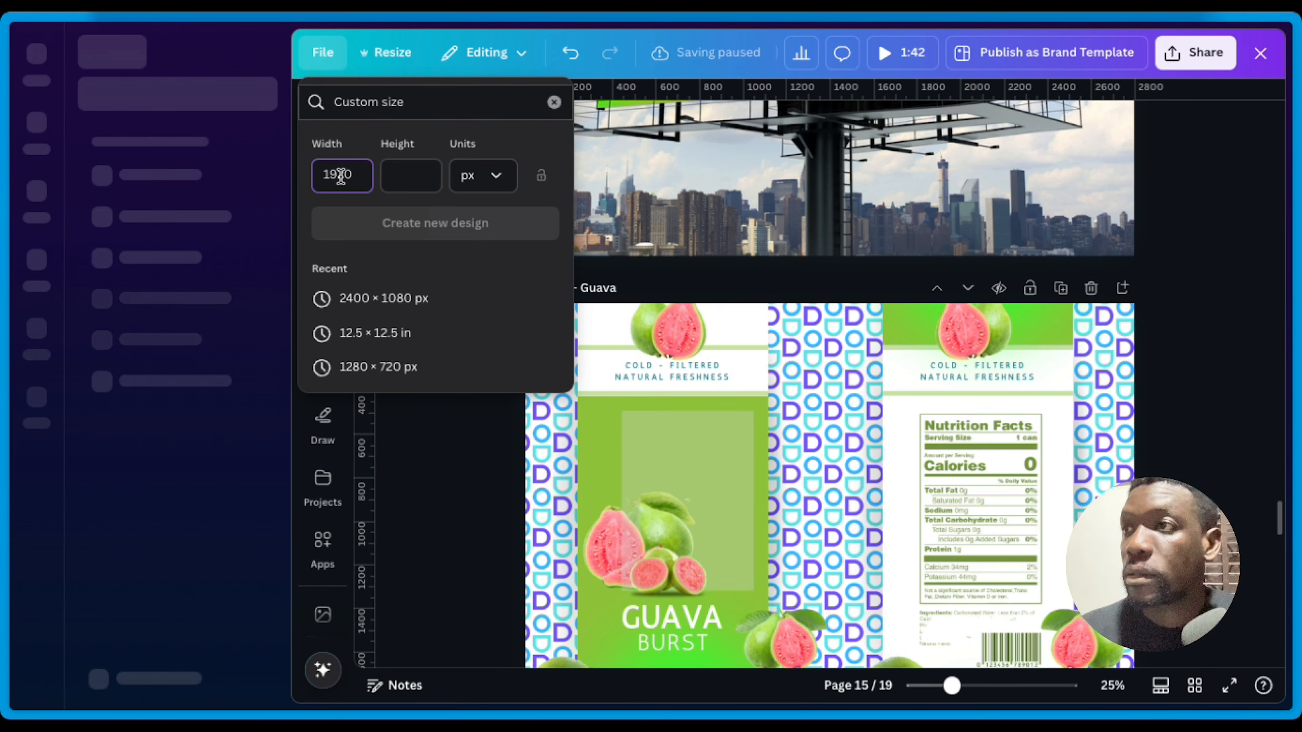
click(408, 175)
text(1080)
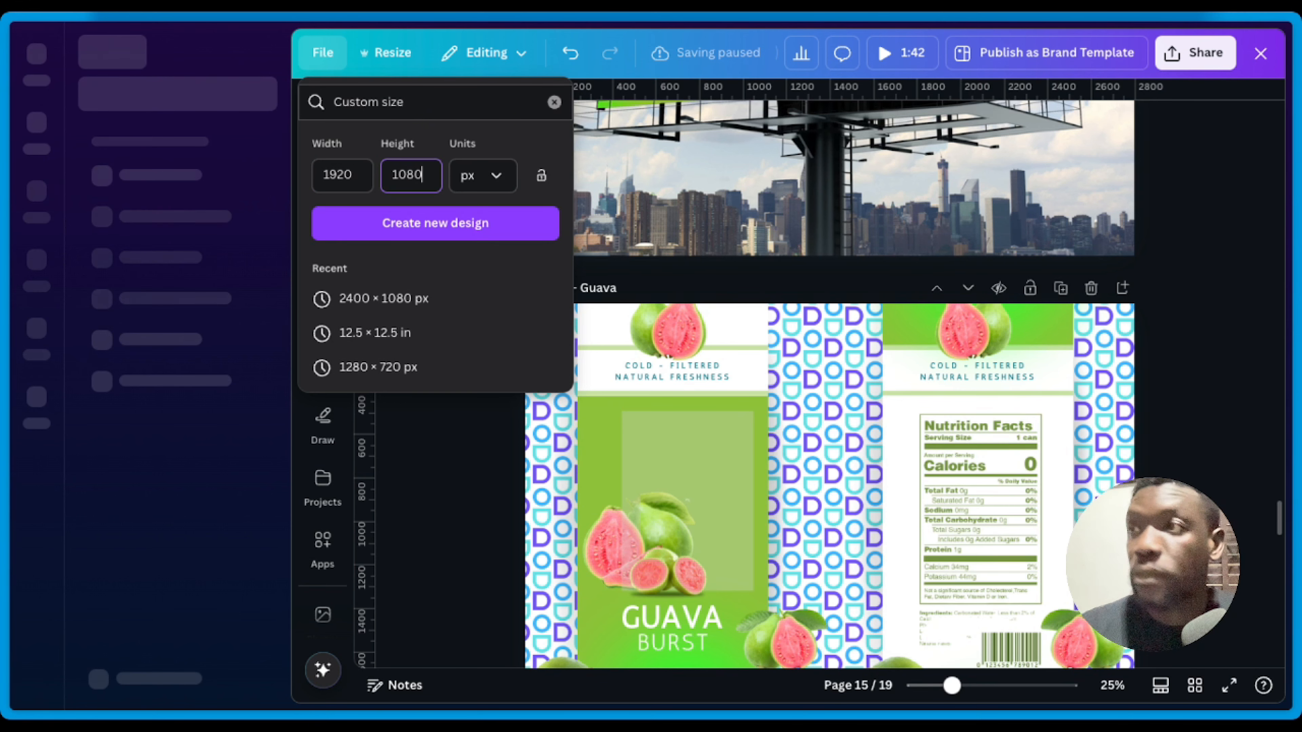
click(456, 231)
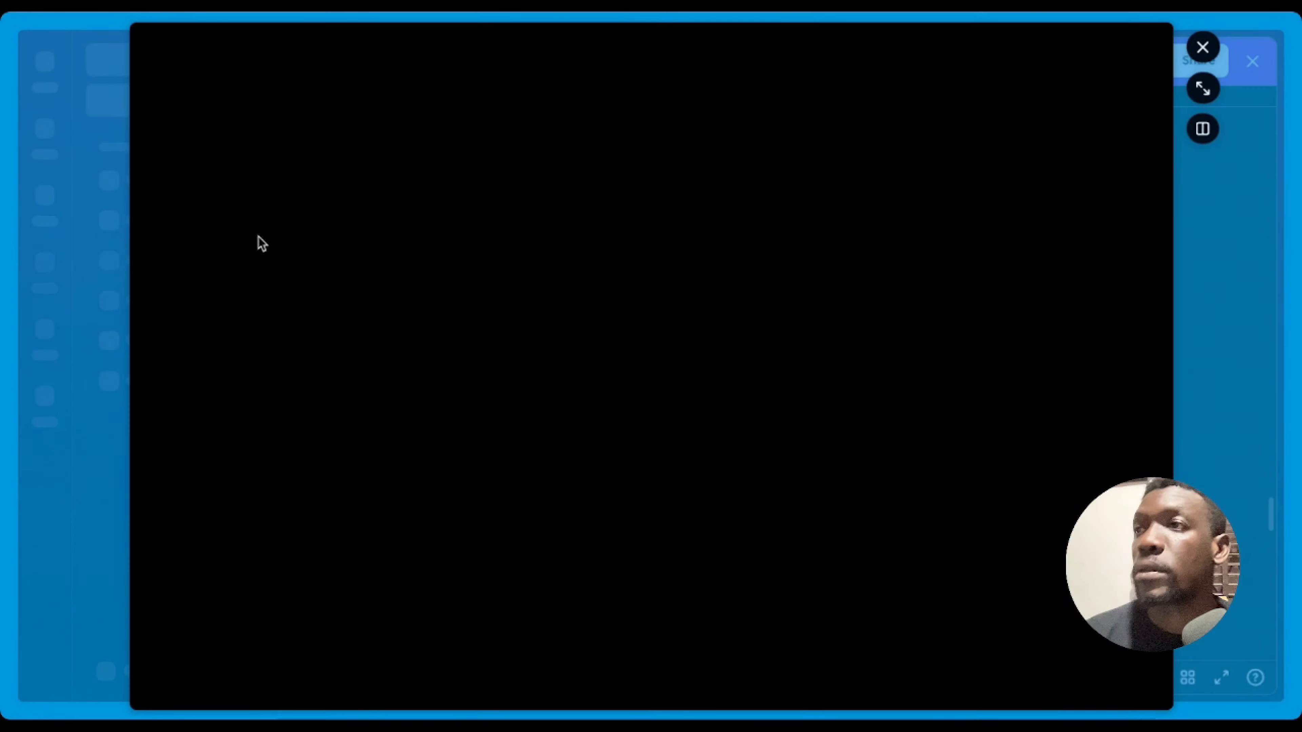
click(1200, 89)
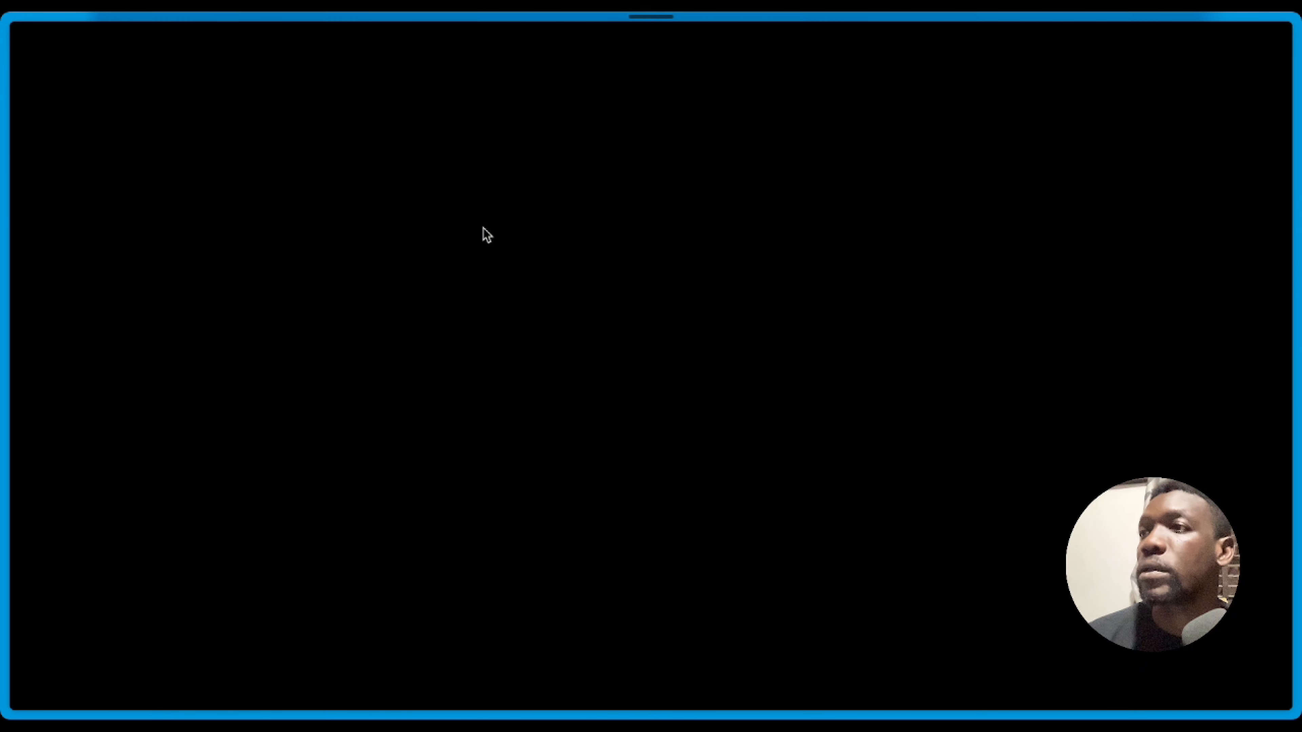
mouse_move(2, 169)
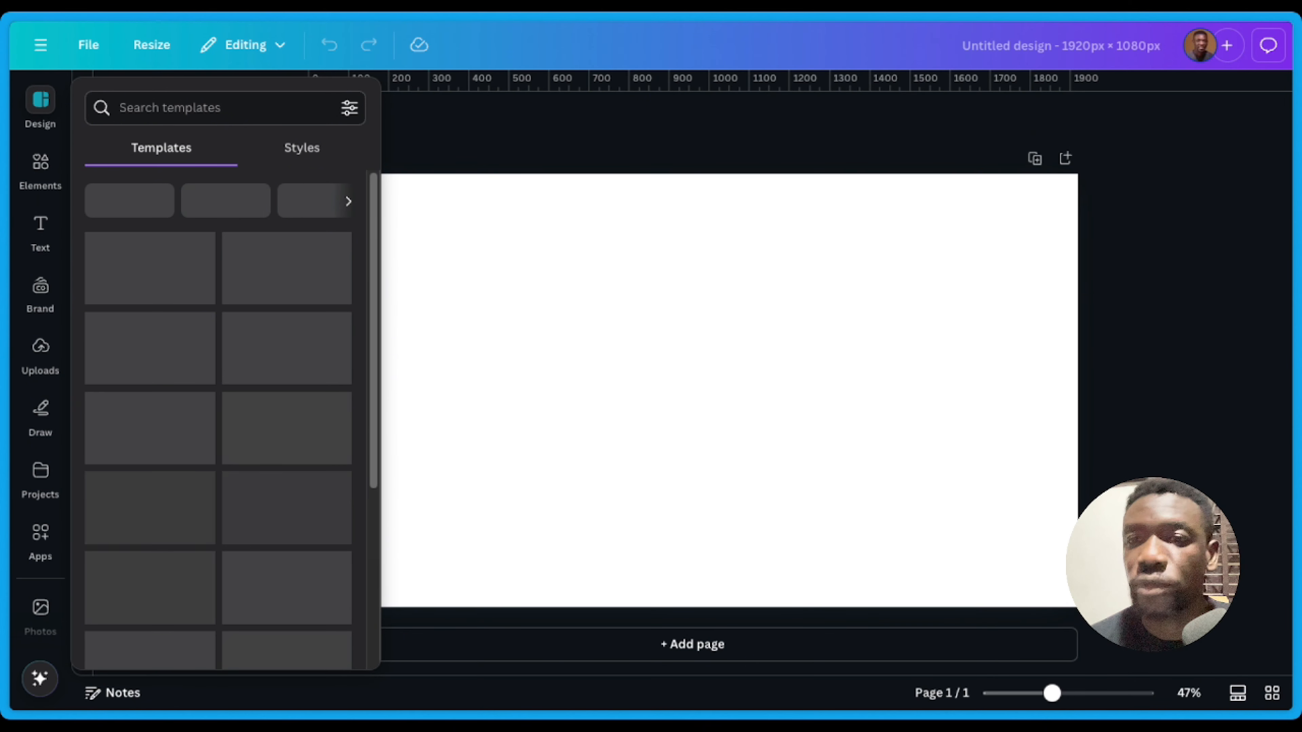
click(617, 277)
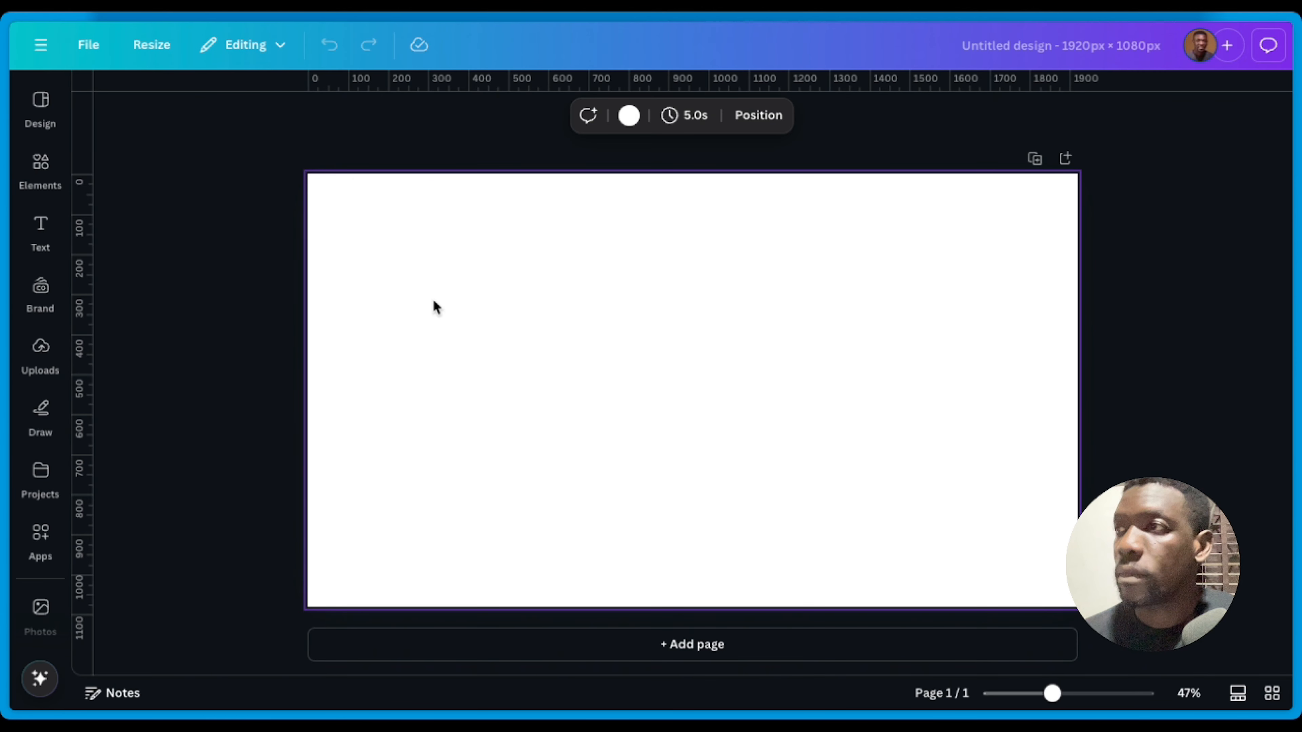
click(443, 155)
click(466, 328)
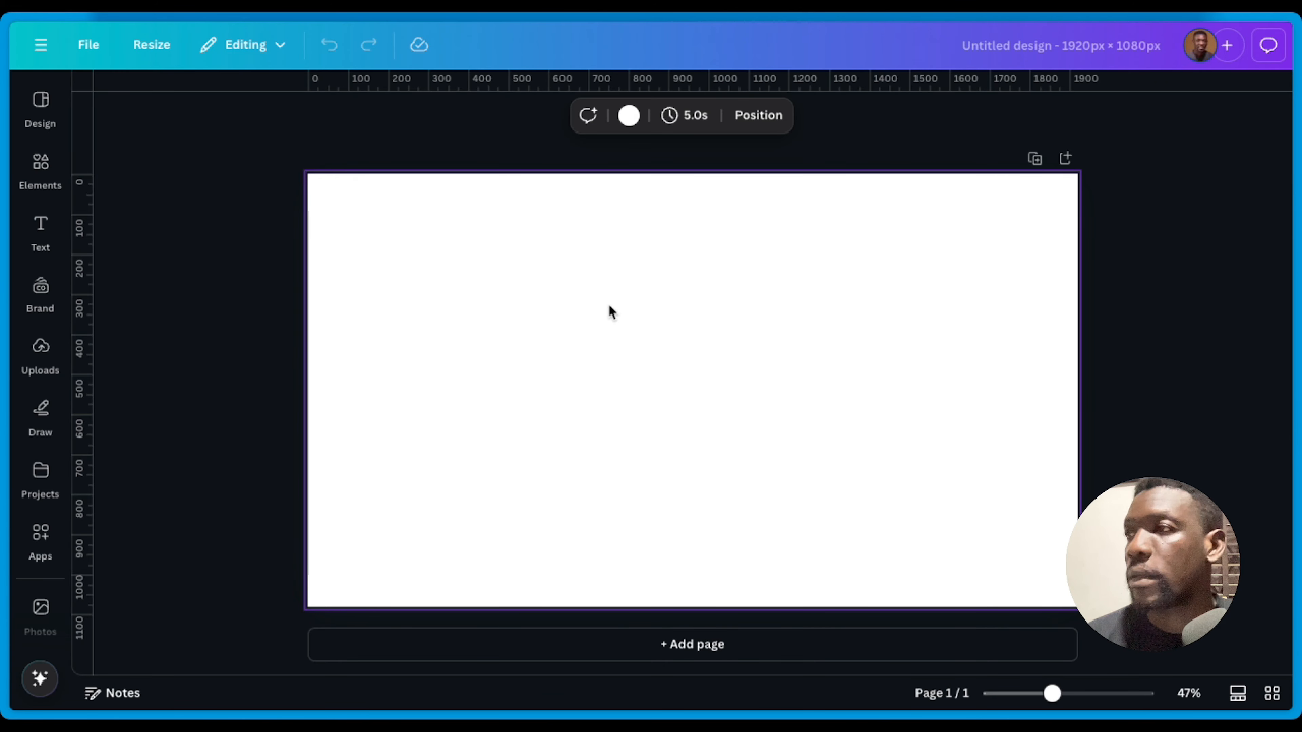
Step: Close the blank untitled design and switch to the LOUD - Behance design
mouse_move(8, 246)
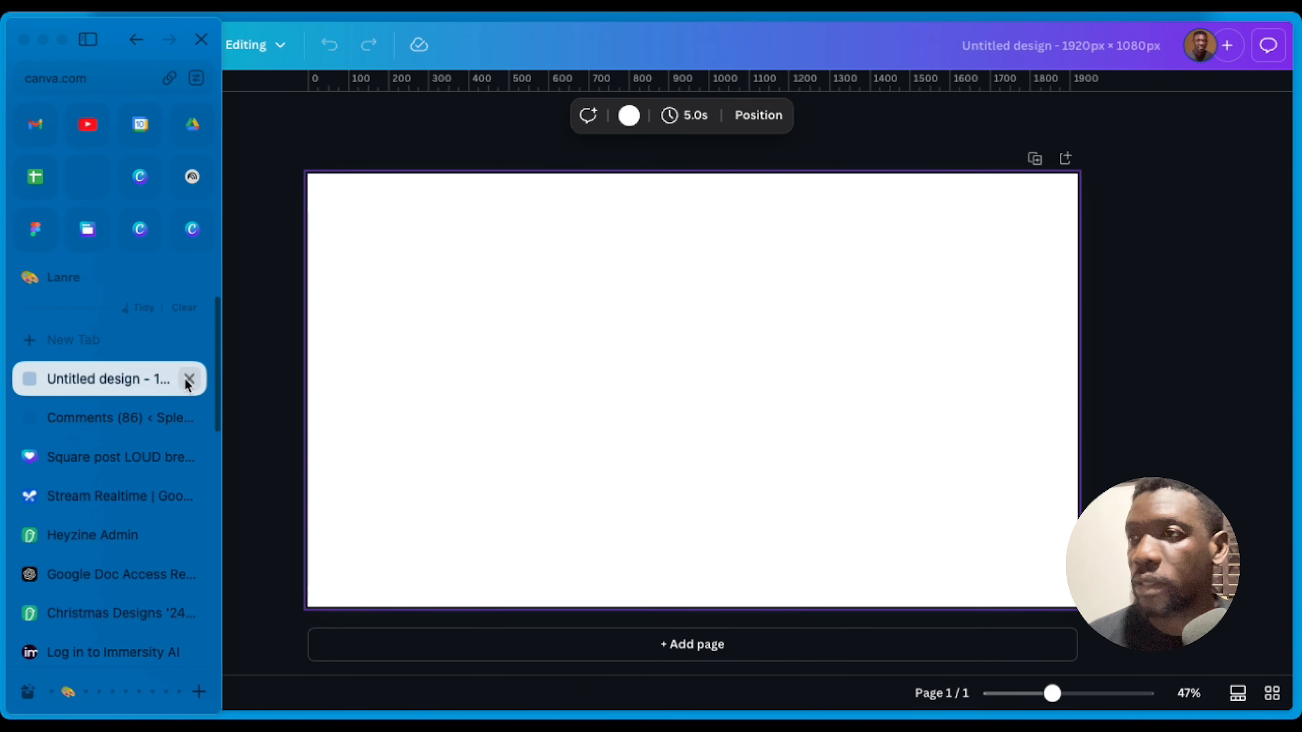
click(190, 380)
click(146, 227)
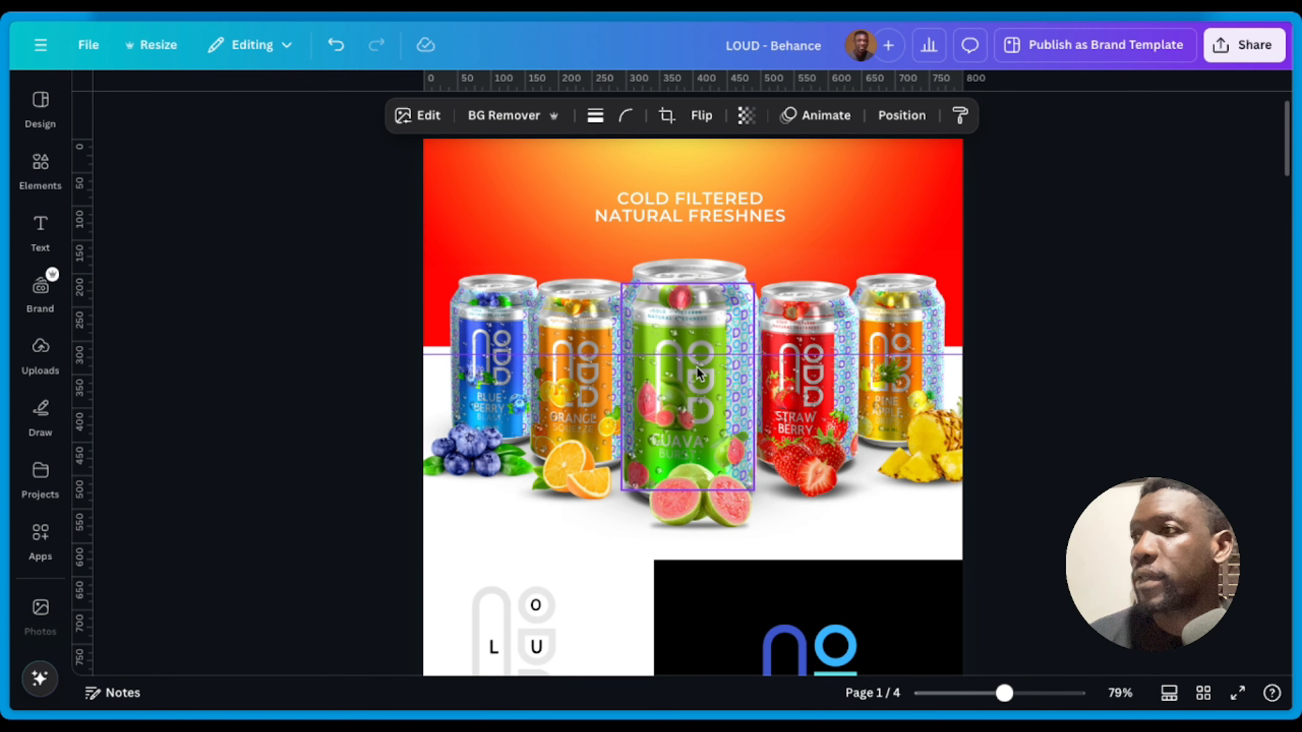
Step: Look over the can lineup, logo concept and pattern on page 1, and make a copy of the LOUD - Behance design
scroll(712, 413, down, 6)
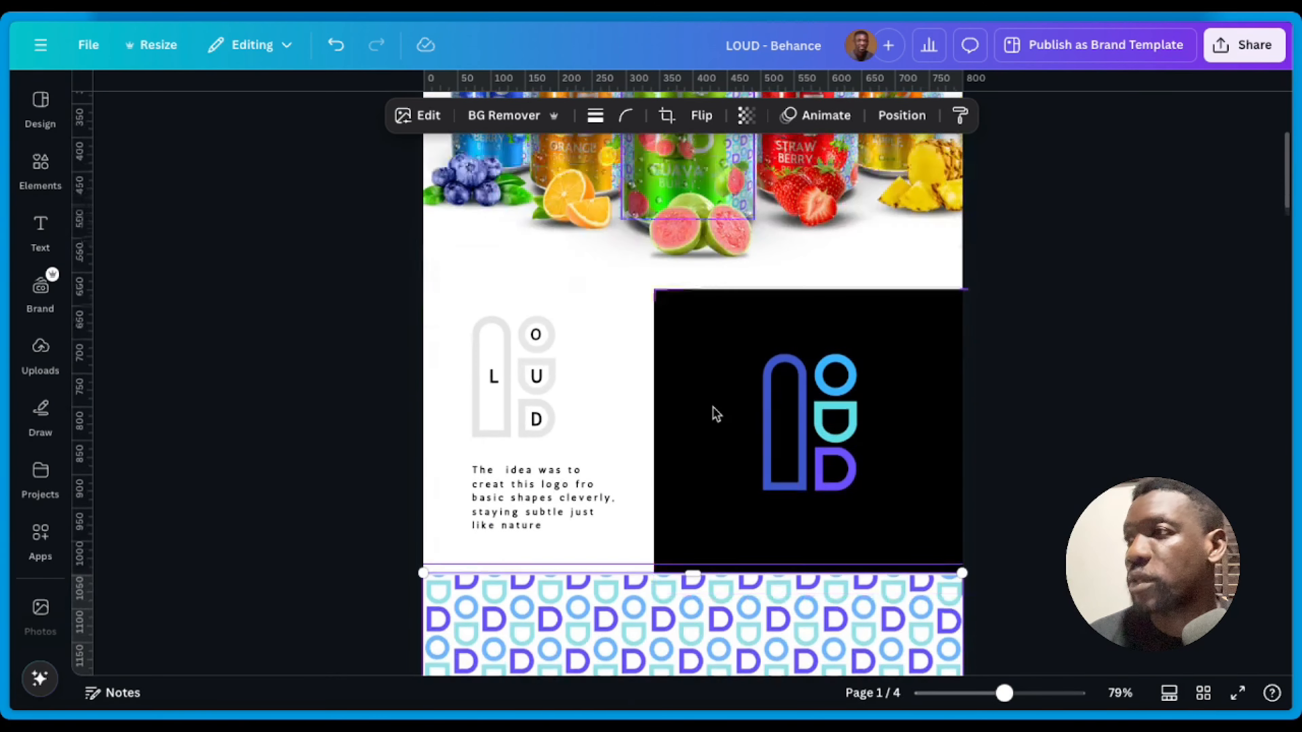
scroll(715, 413, down, 10)
scroll(715, 413, up, 11)
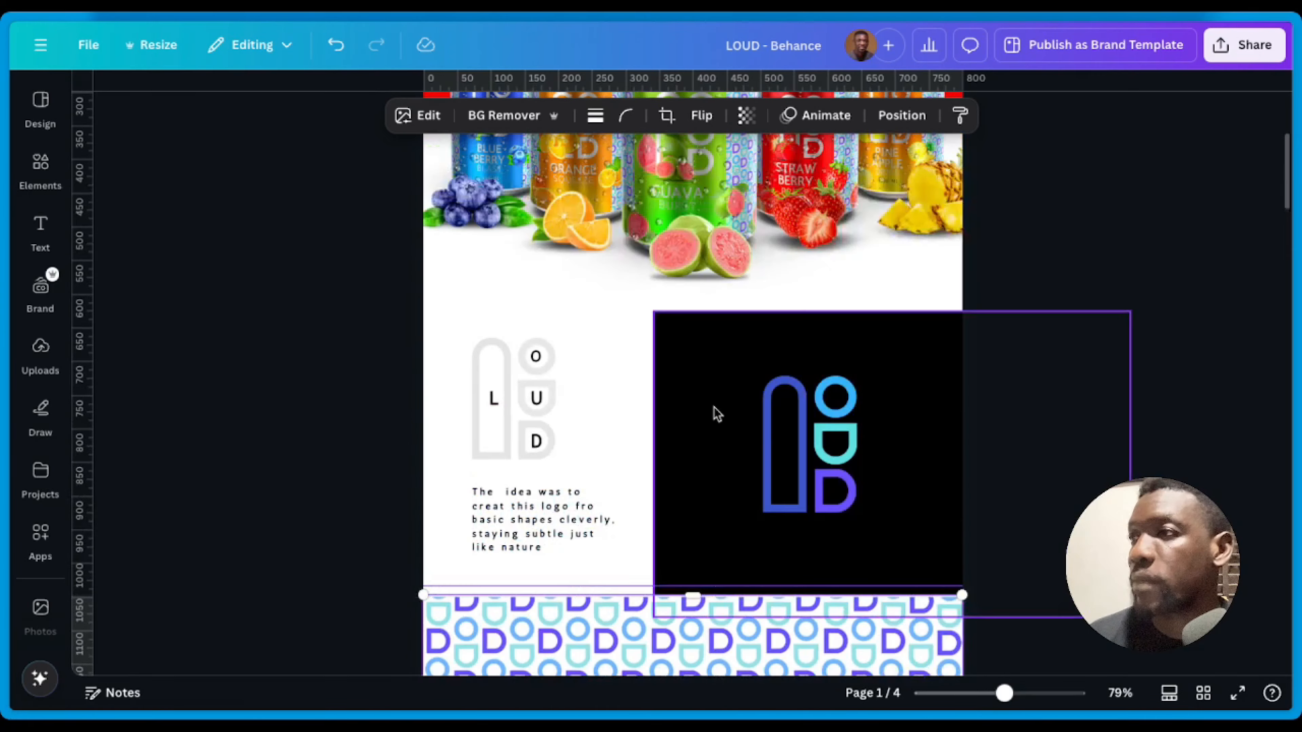
scroll(717, 413, up, 6)
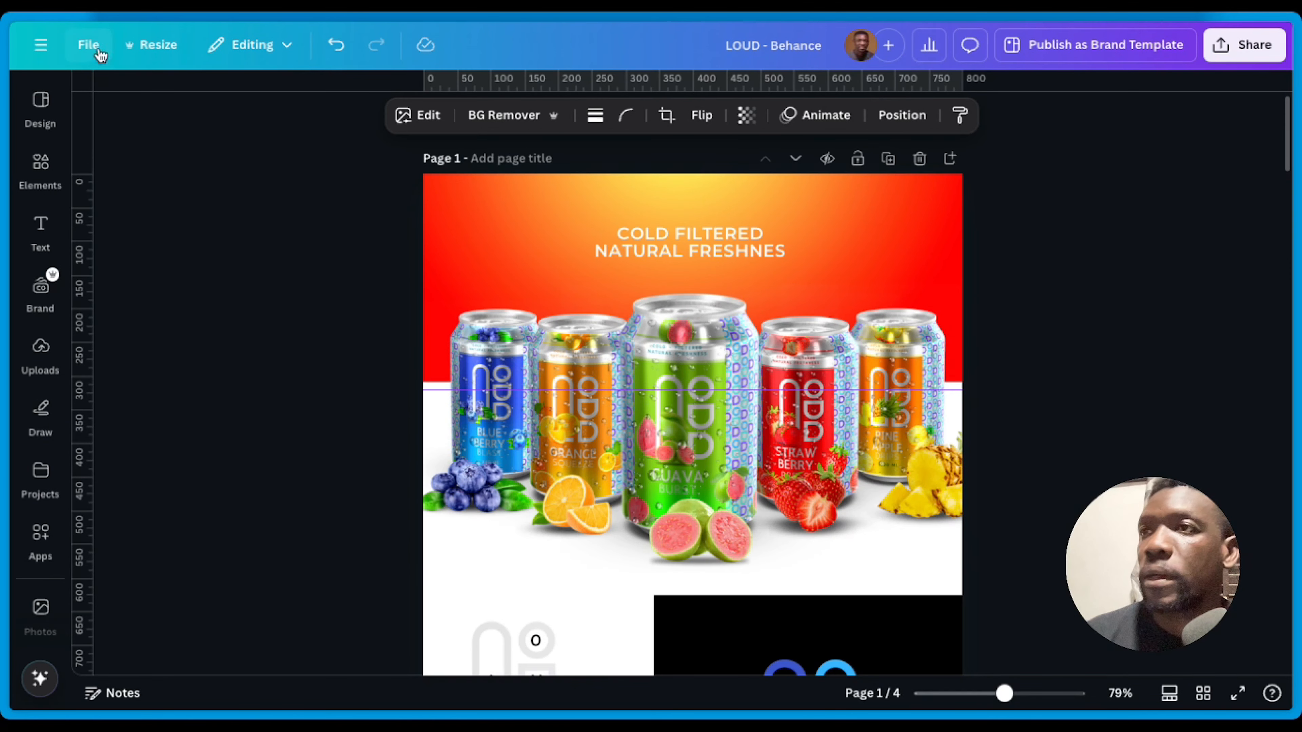
click(89, 45)
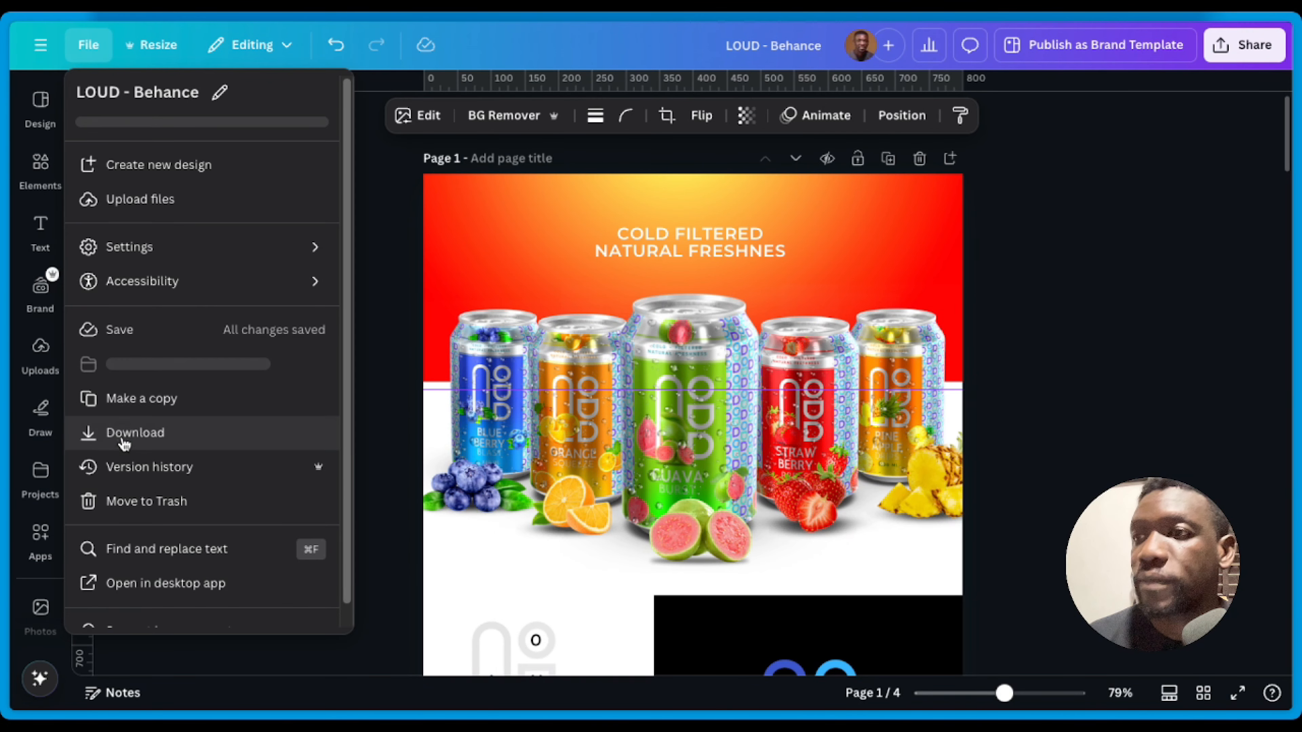
click(144, 399)
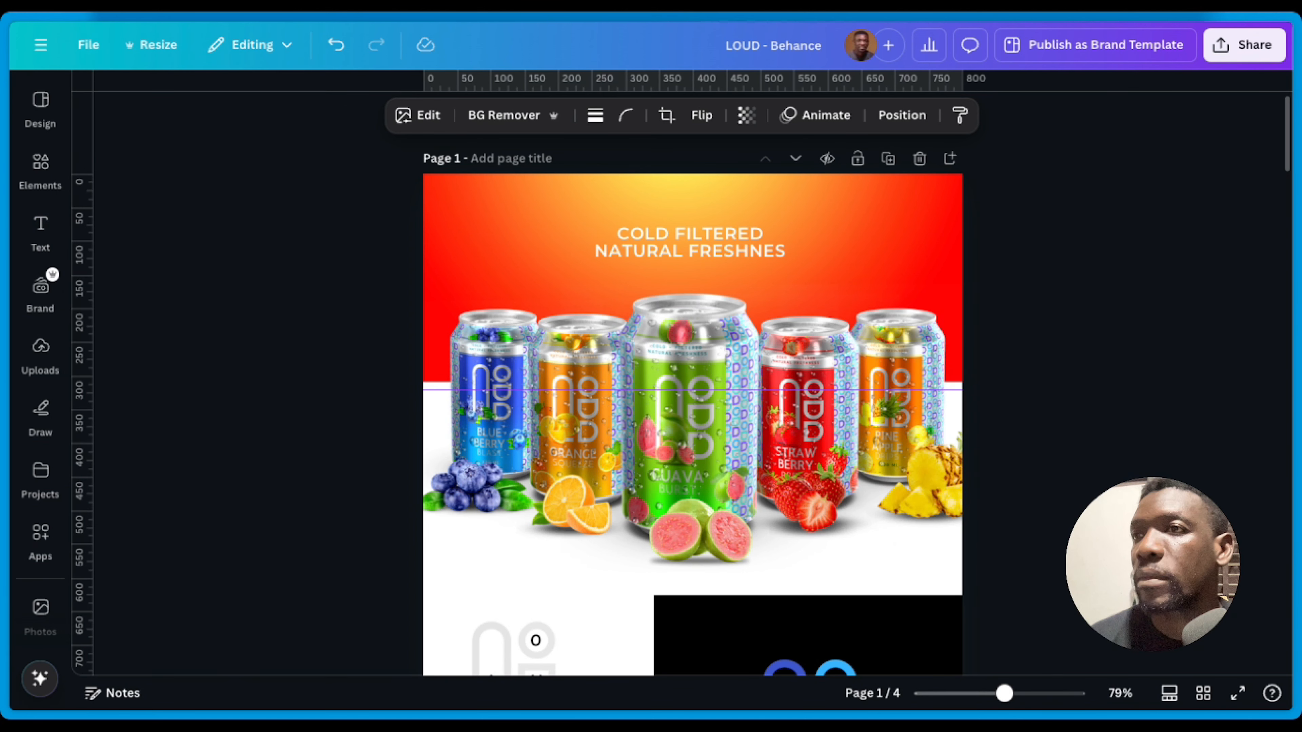
Step: Open the copy of the LOUD - Behance design and expand it to a full browser tab
mouse_move(23, 247)
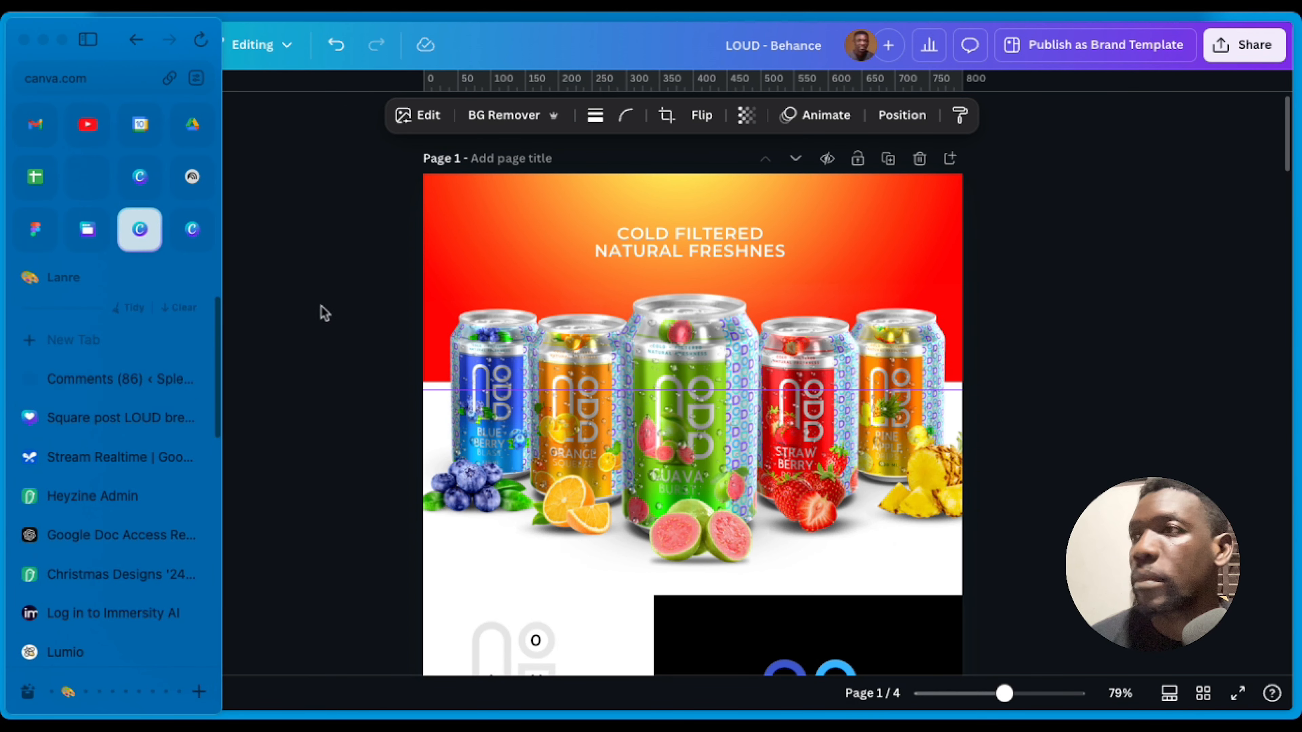
mouse_move(72, 278)
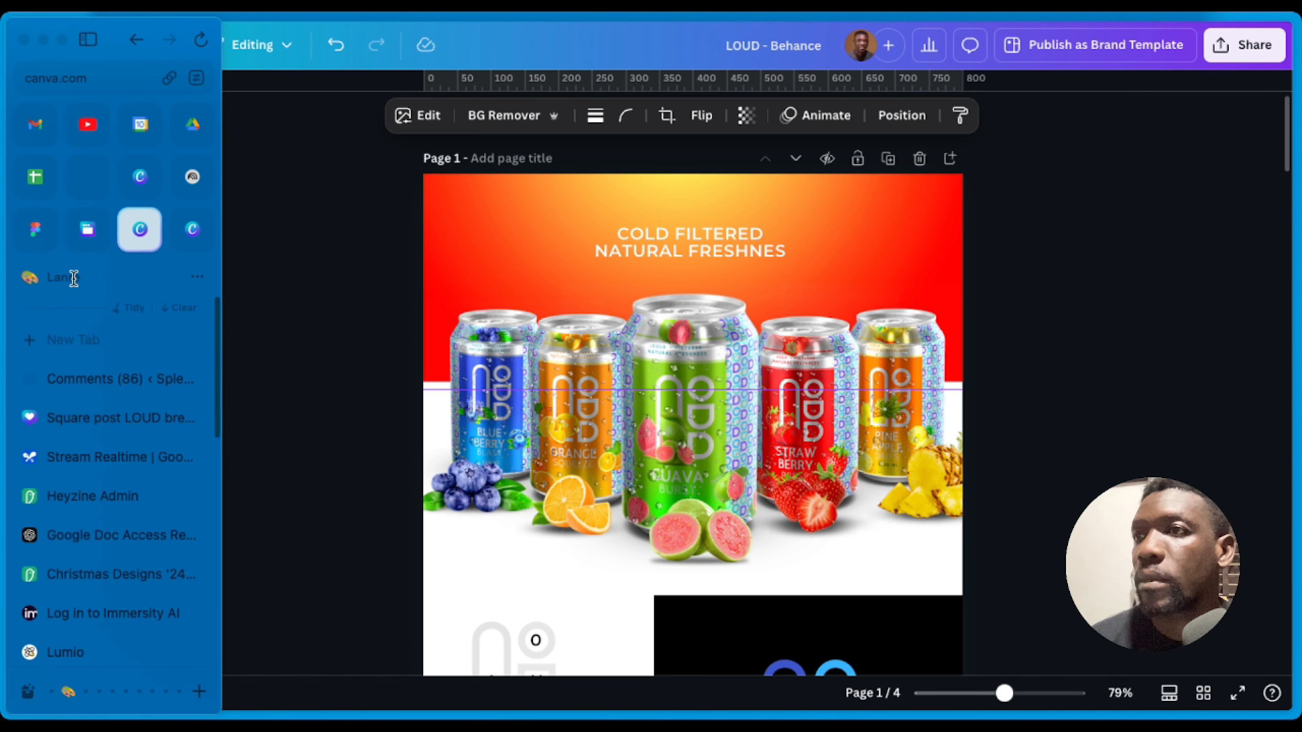
click(98, 419)
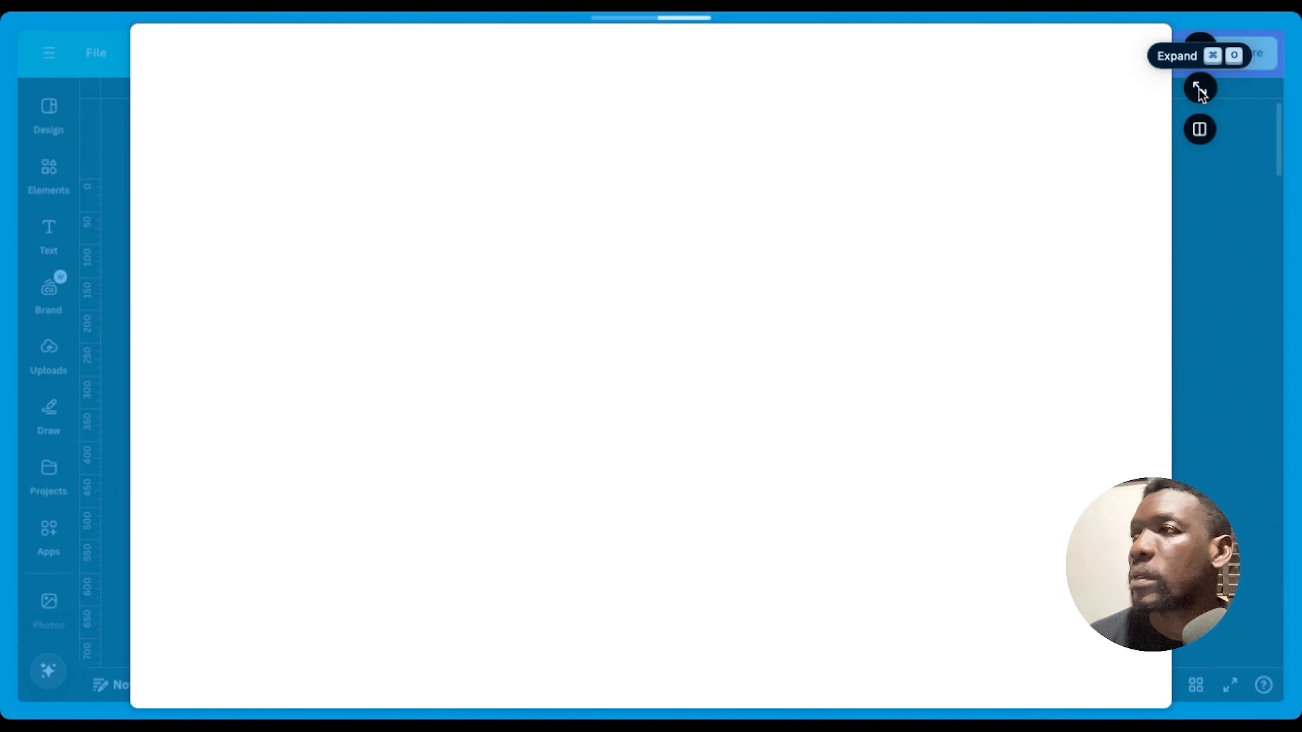
click(1199, 89)
mouse_move(6, 359)
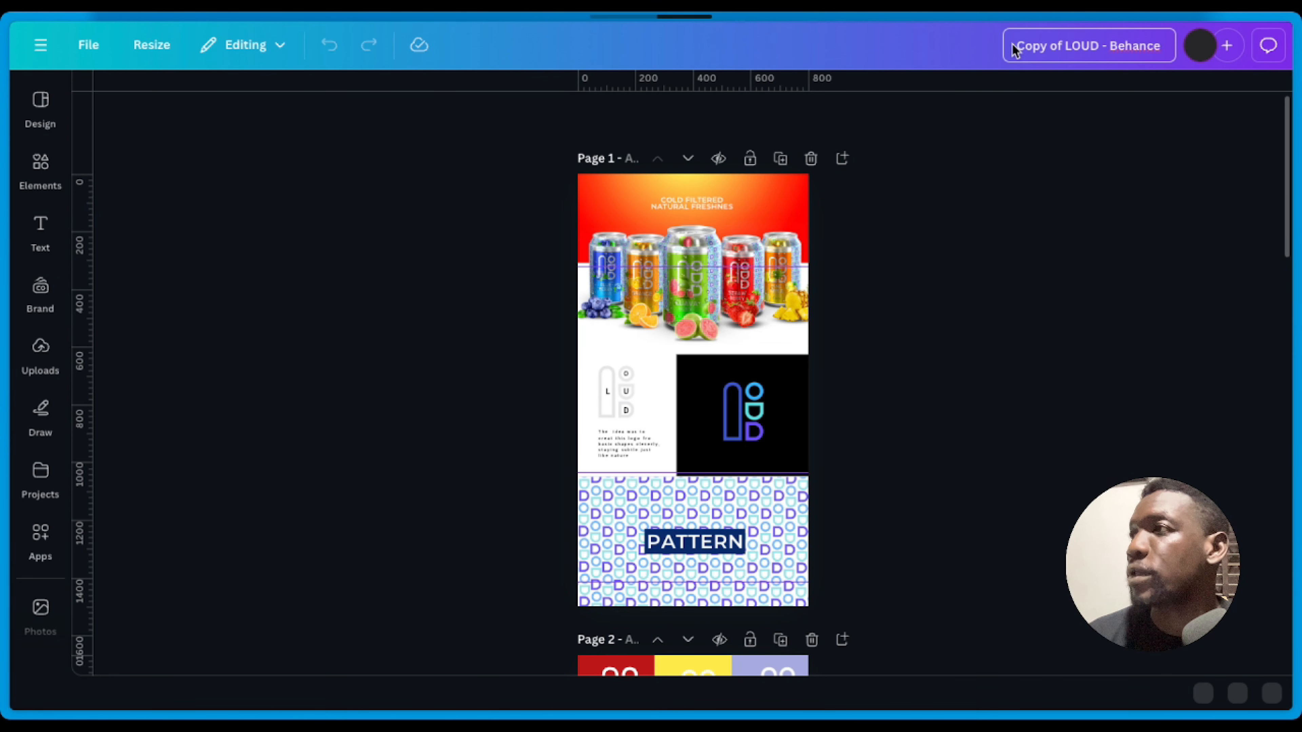
Step: Rename the copied design as Tutorial LOUD design
drag(1015, 48, 1093, 48)
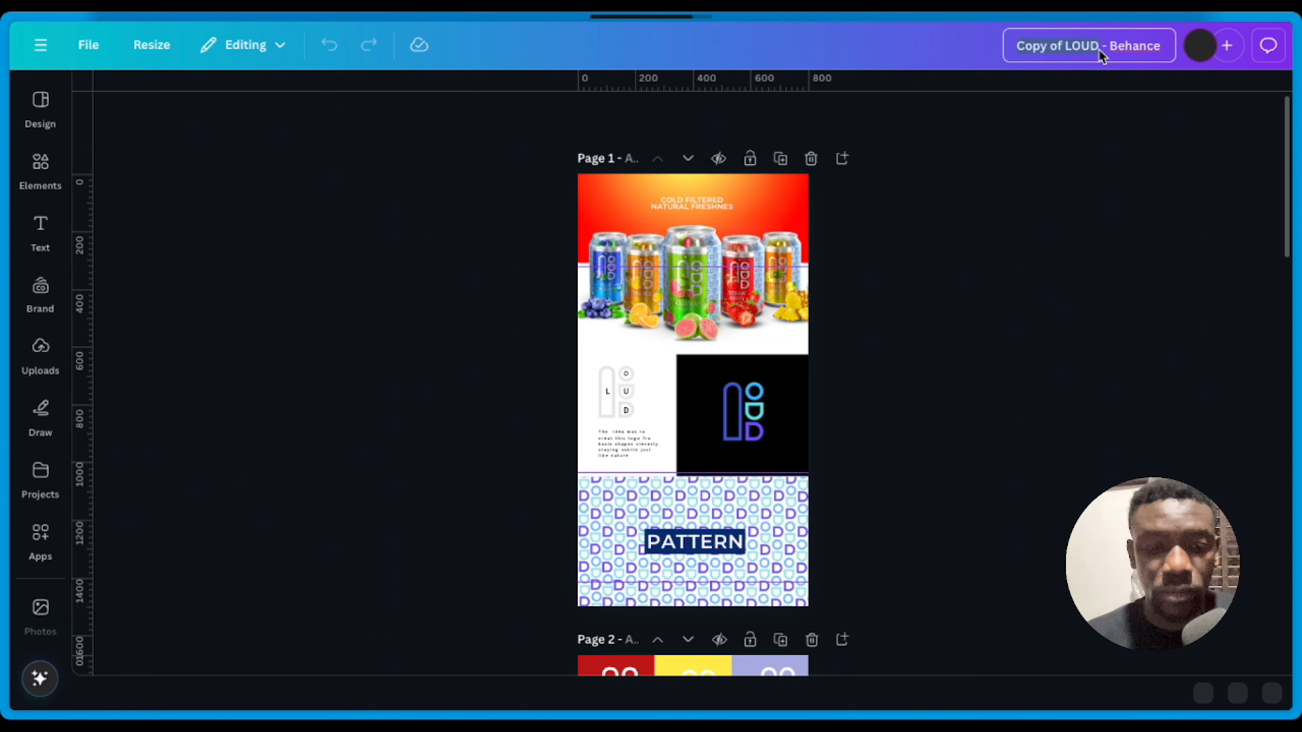
text(Tu)
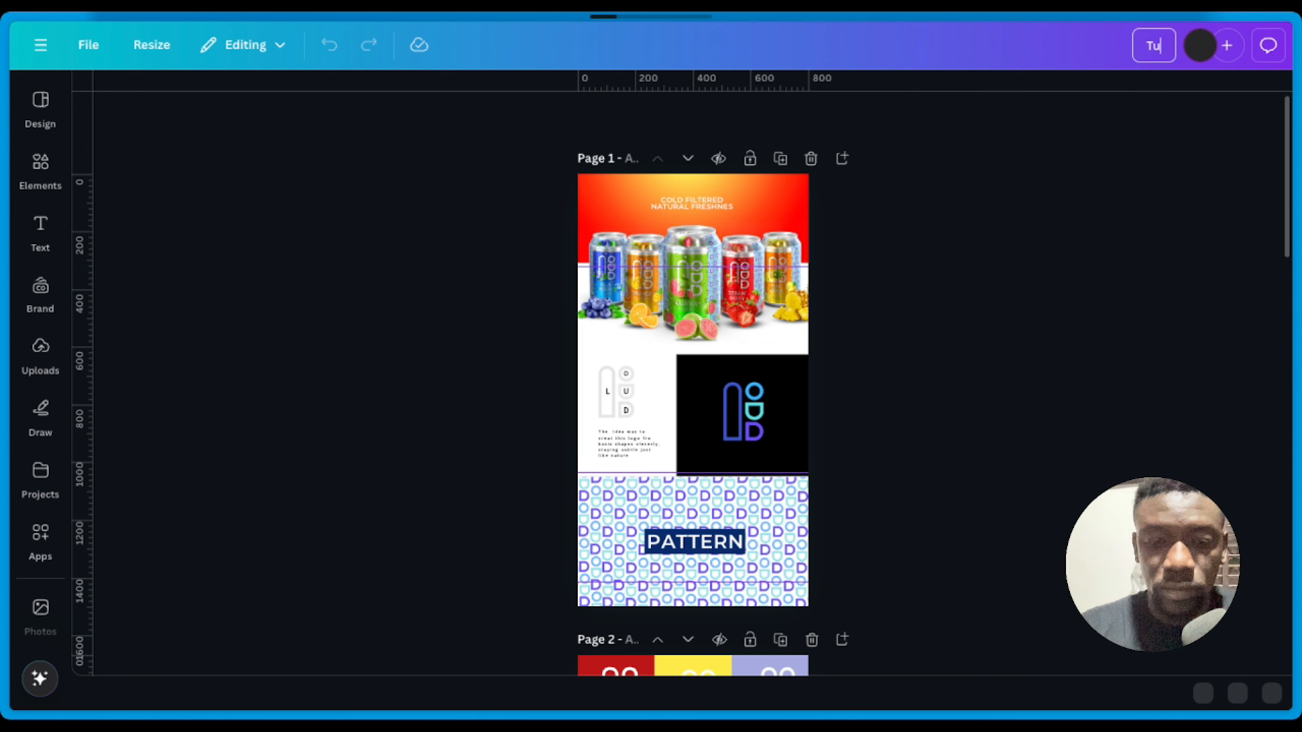
text(torial)
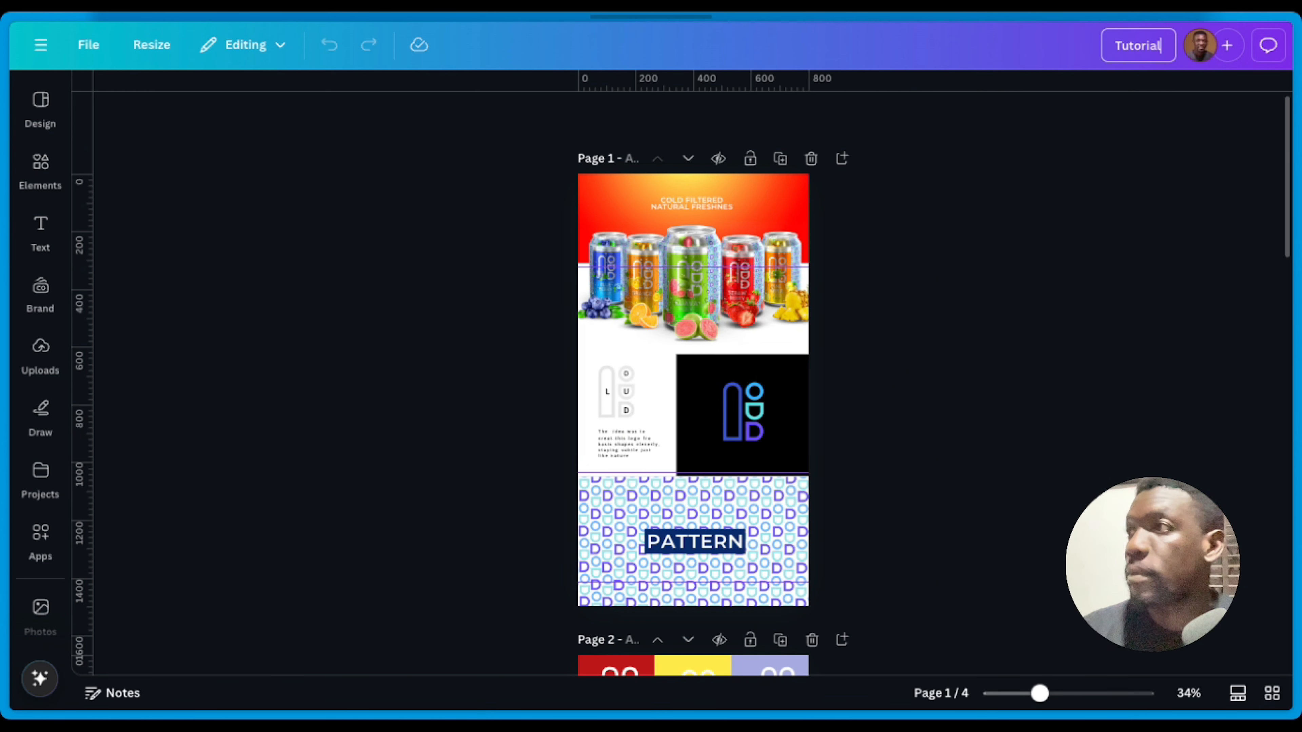
text( LOUD)
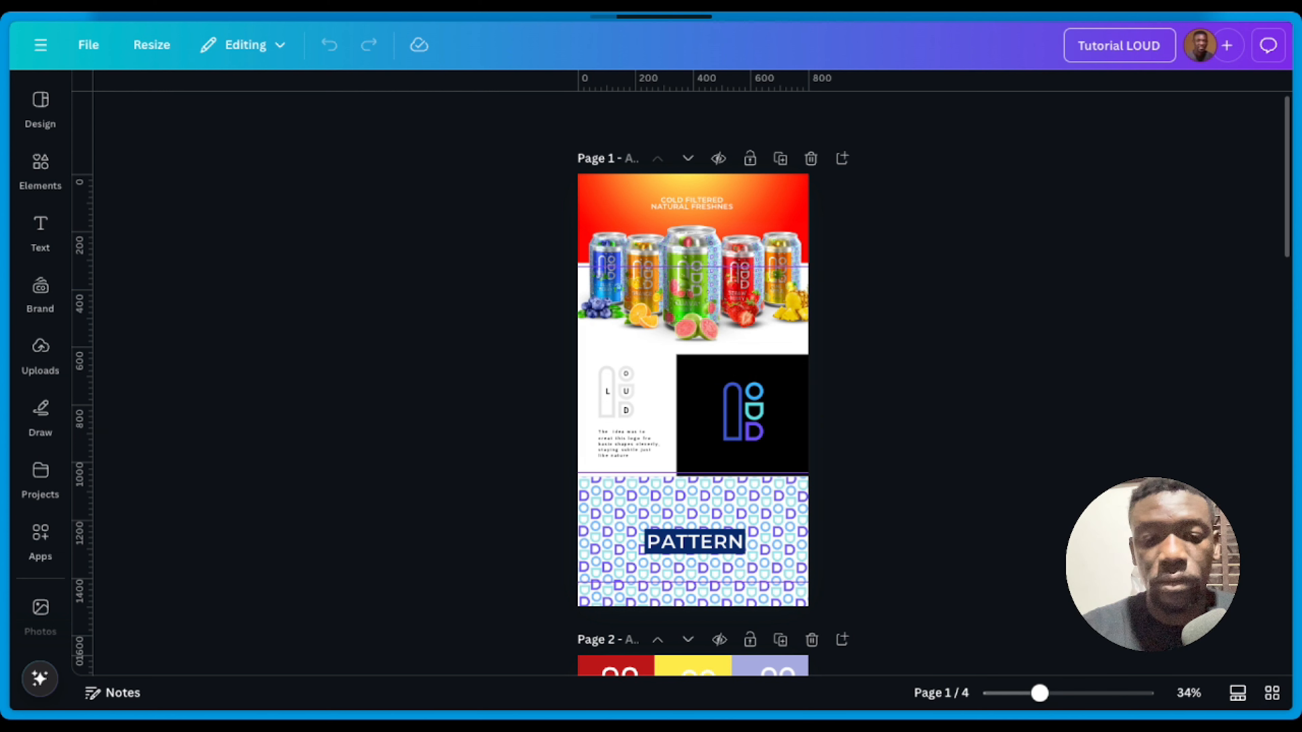
text( design)
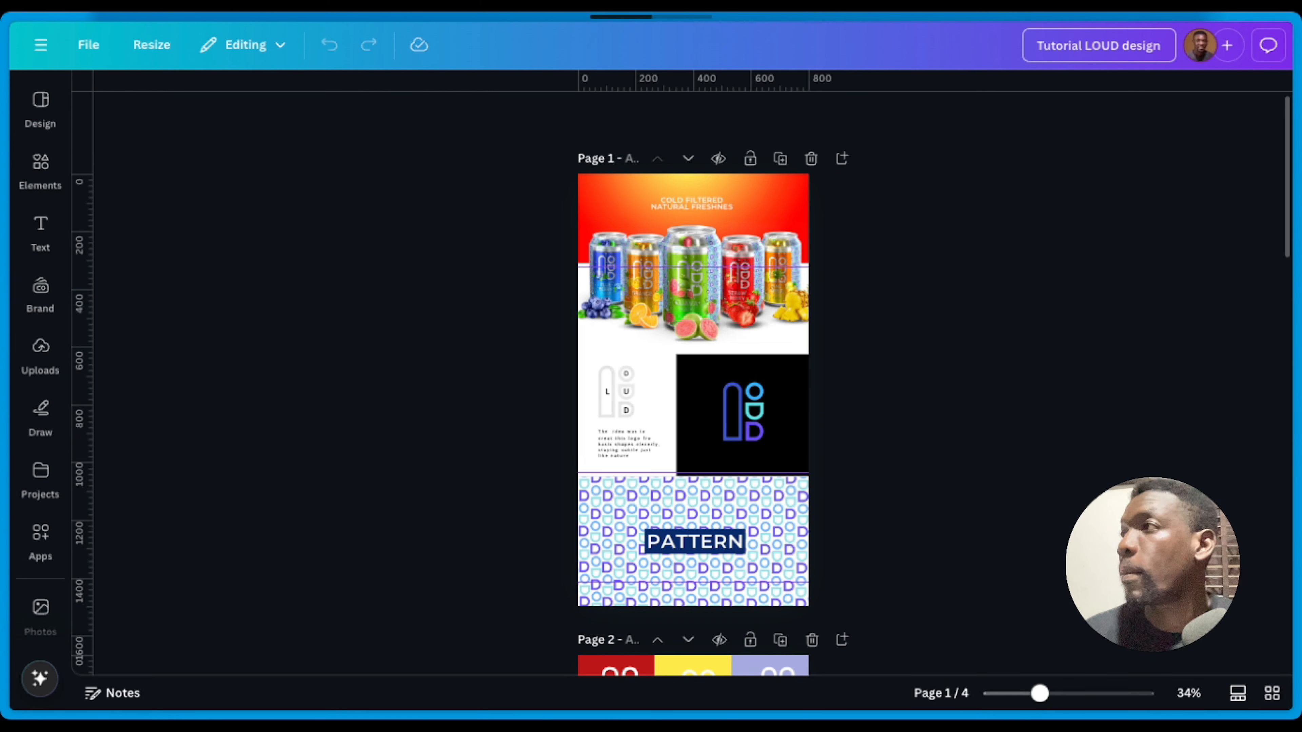
key(Return)
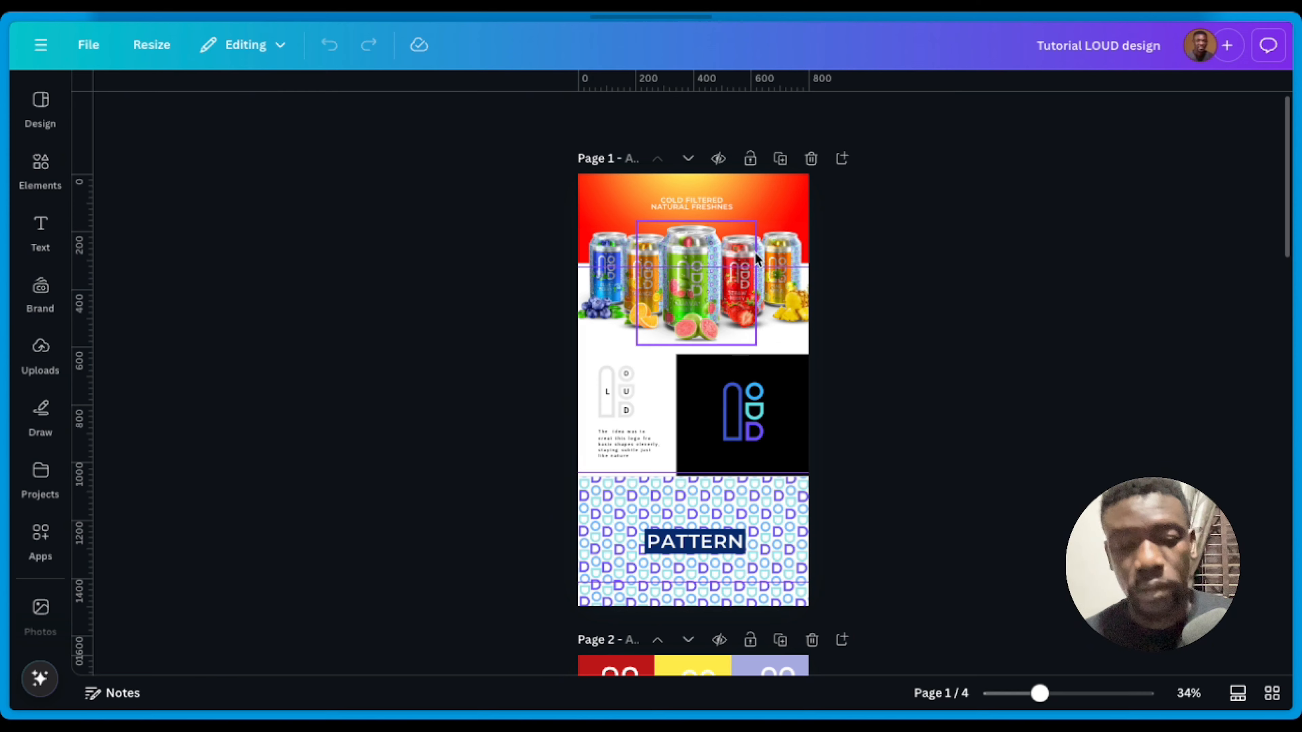
Step: Try to move the logo concept and pattern sections lower on page 1
scroll(755, 259, up, 5)
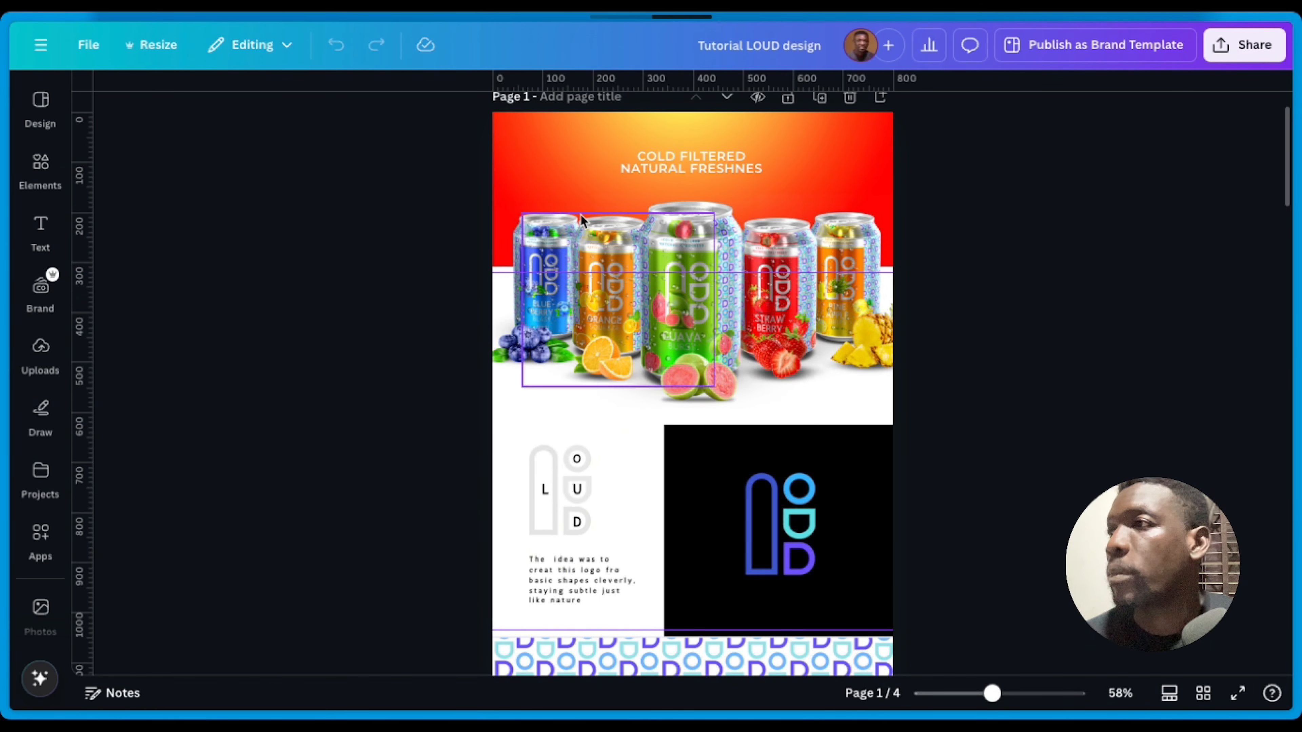
scroll(600, 464, down, 3)
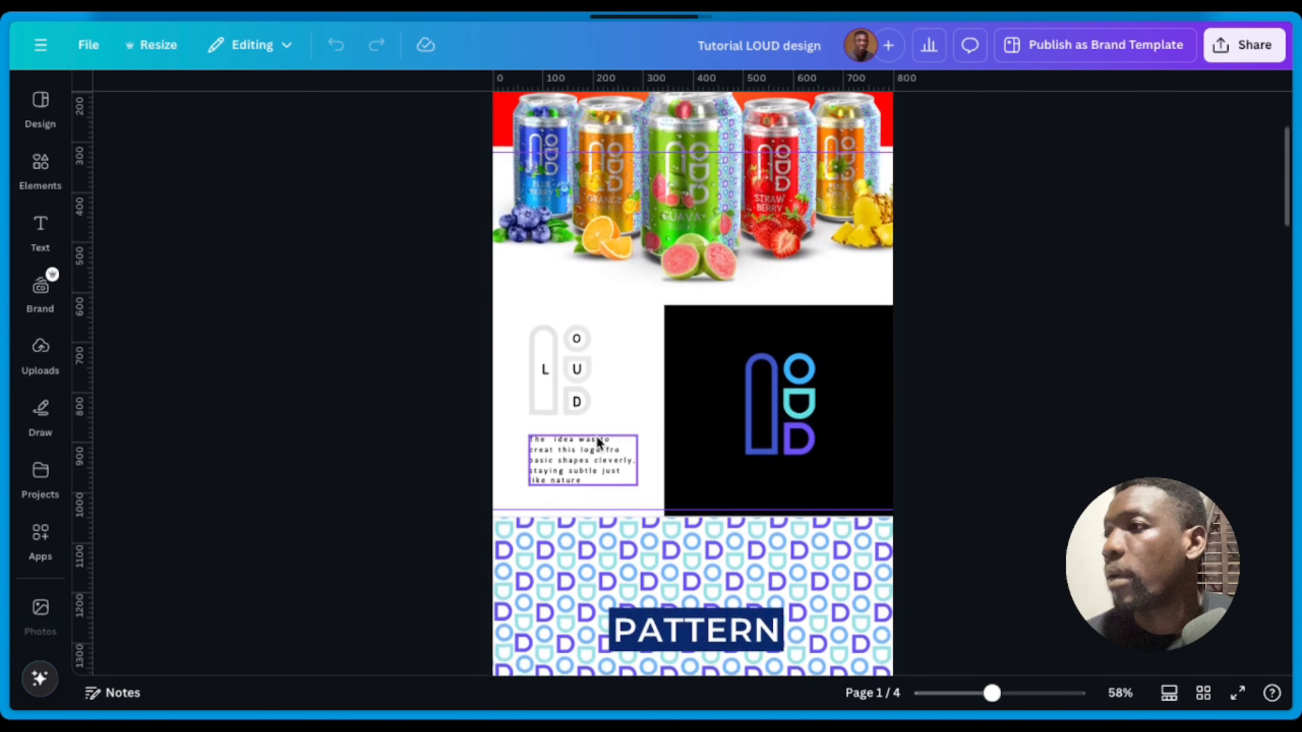
scroll(596, 435, down, 1)
drag(470, 263, 924, 644)
drag(749, 368, 752, 557)
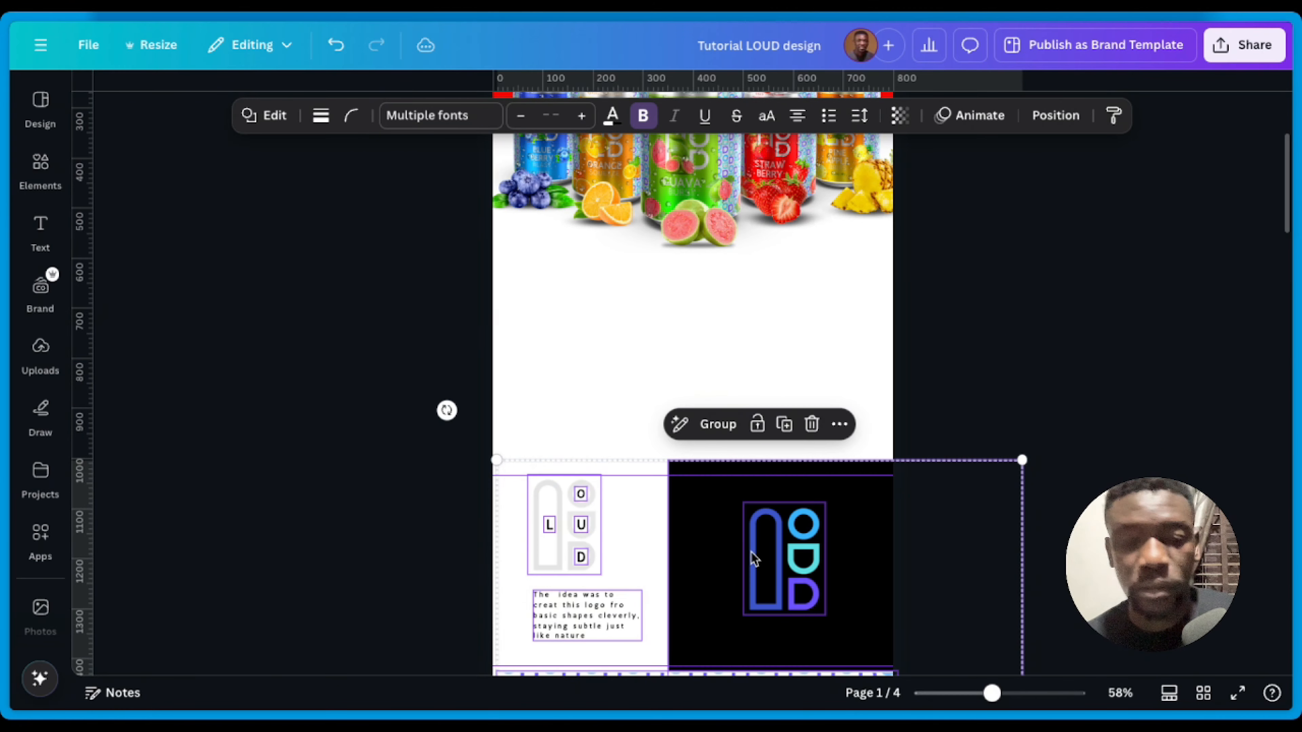
key(ctrl+z)
click(1081, 378)
Step: Add a blank page and reorder it to sit directly after page 1
scroll(959, 416, down, 10)
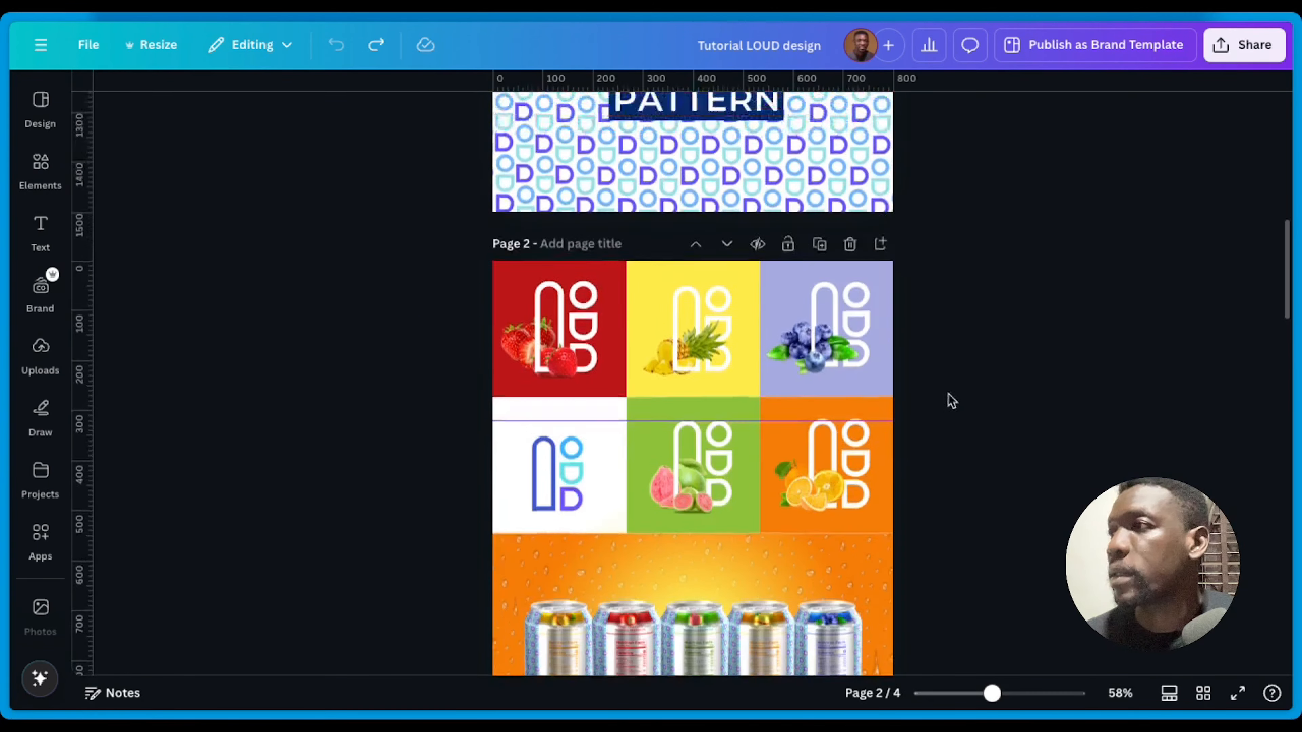
scroll(951, 400, up, 4)
click(881, 444)
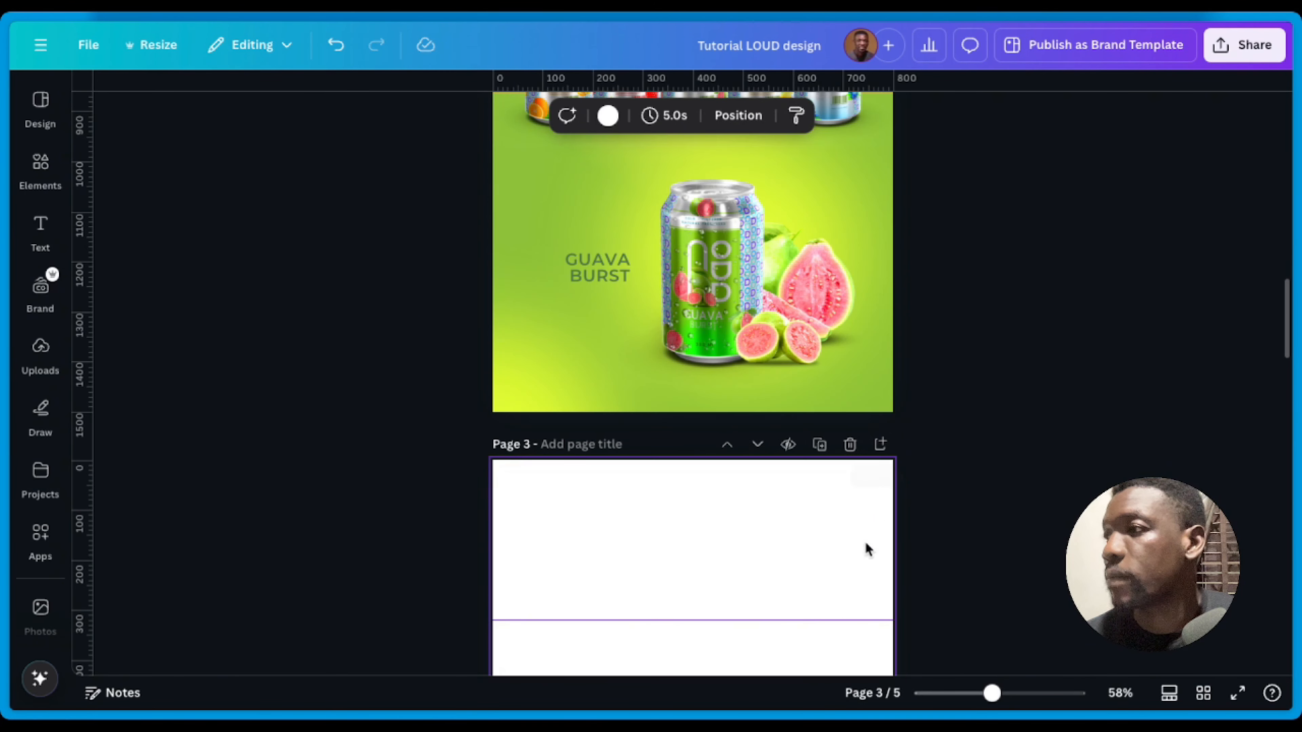
click(726, 444)
scroll(733, 492, up, 5)
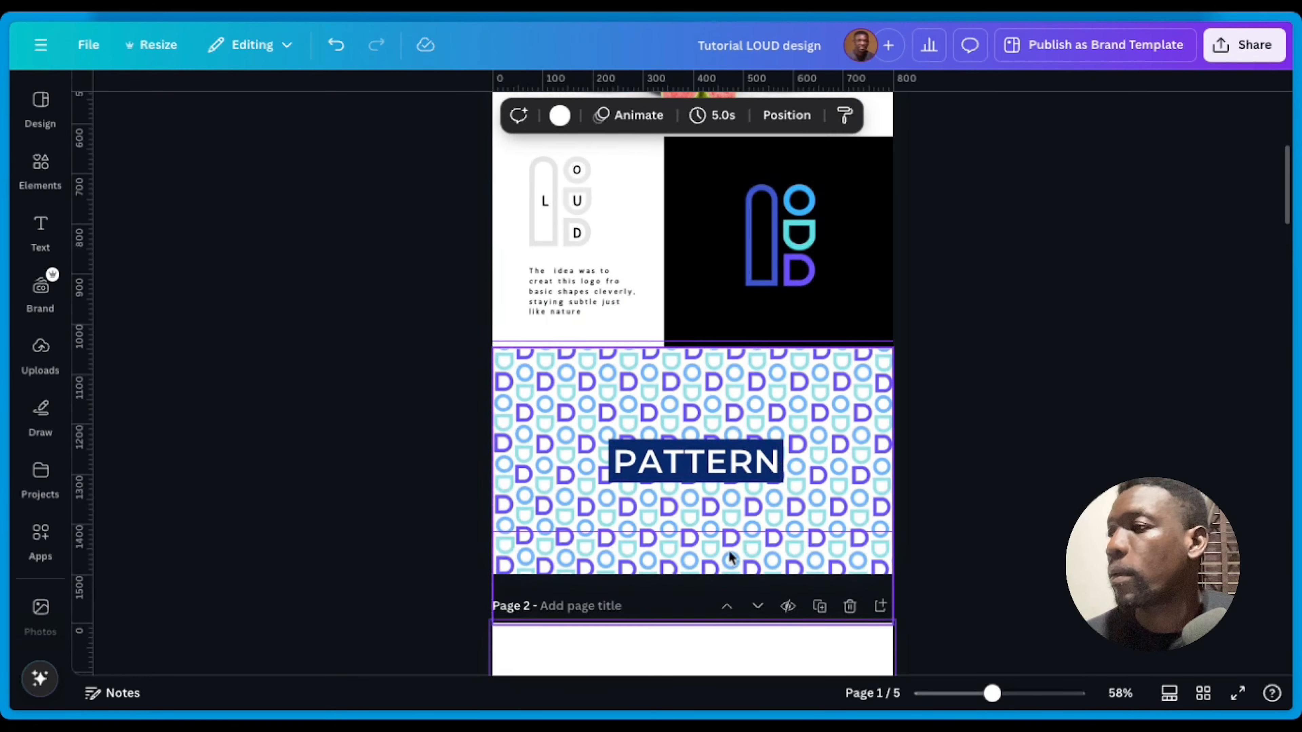
Step: Try to place the blank page ahead of the can lineup page
click(727, 605)
scroll(732, 419, down, 6)
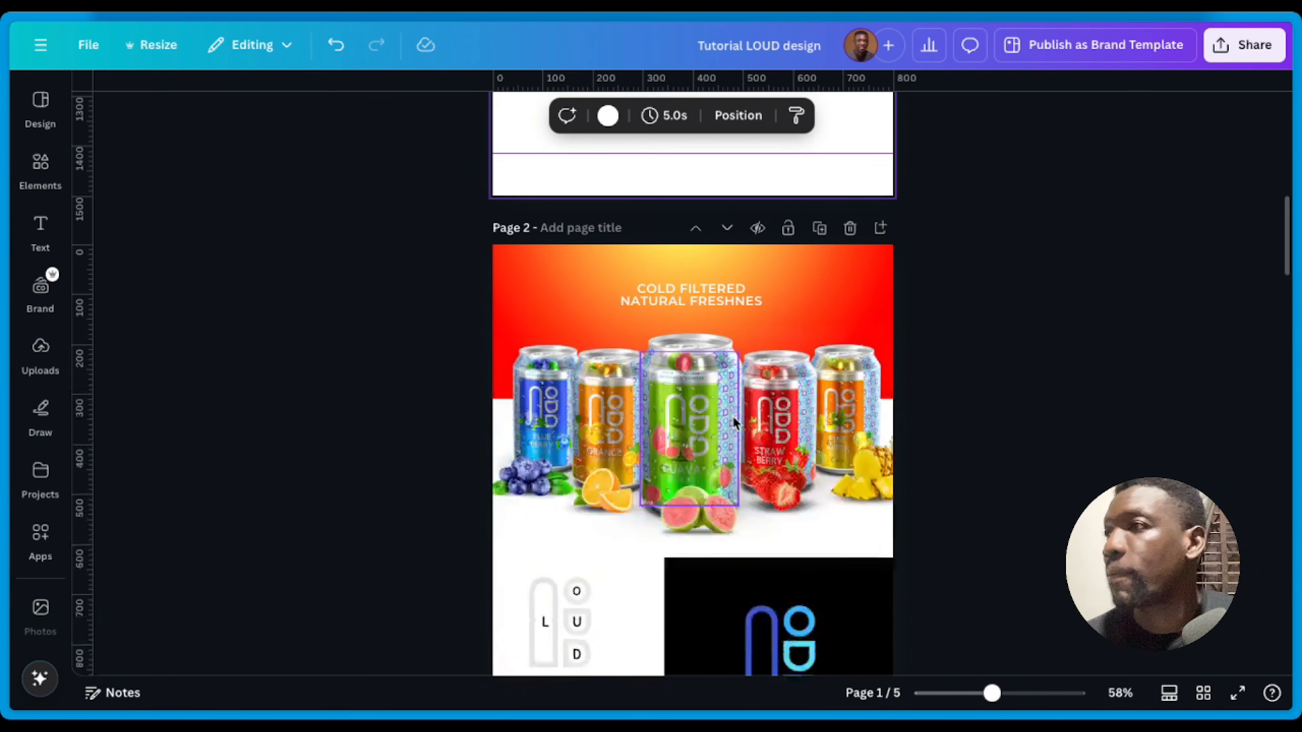
key(ctrl+z)
scroll(811, 421, down, 7)
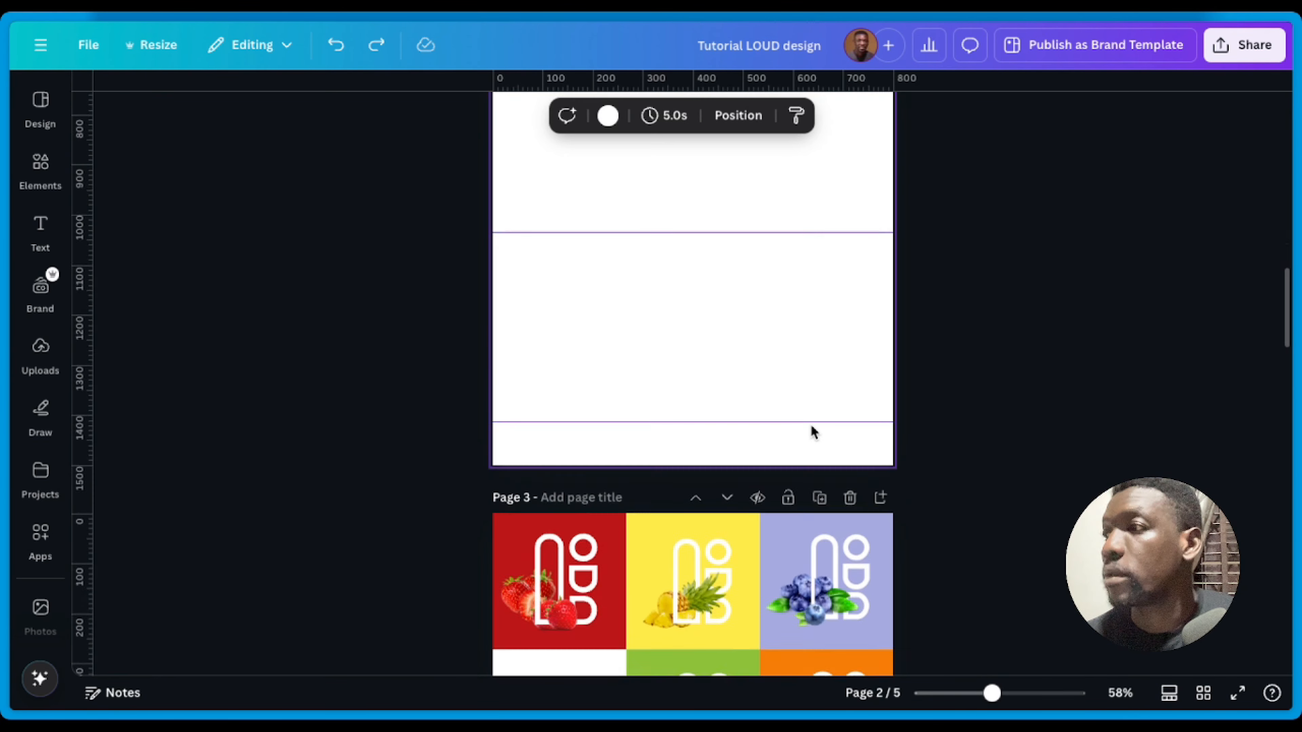
Step: Examine the can lineup, the logo concept and the coloured logo on page 1 up close
scroll(809, 431, up, 15)
scroll(813, 432, down, 3)
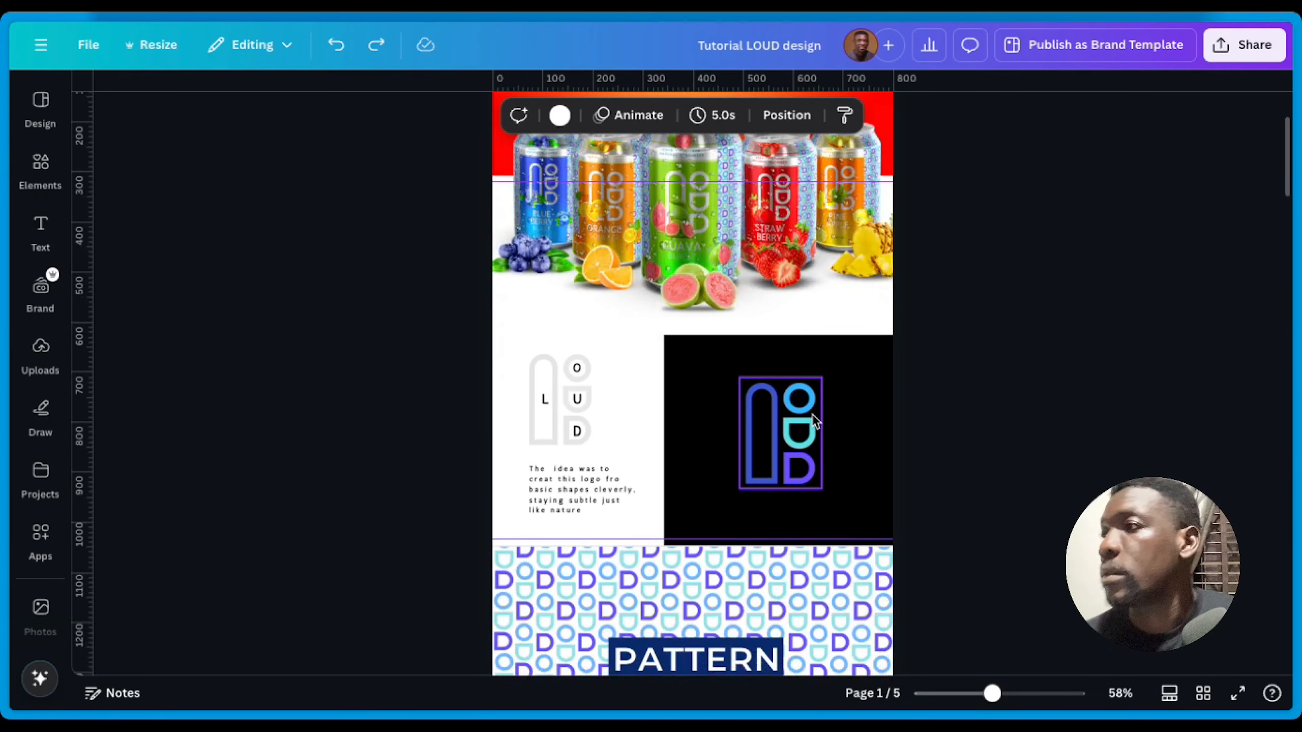
scroll(718, 359, up, 4)
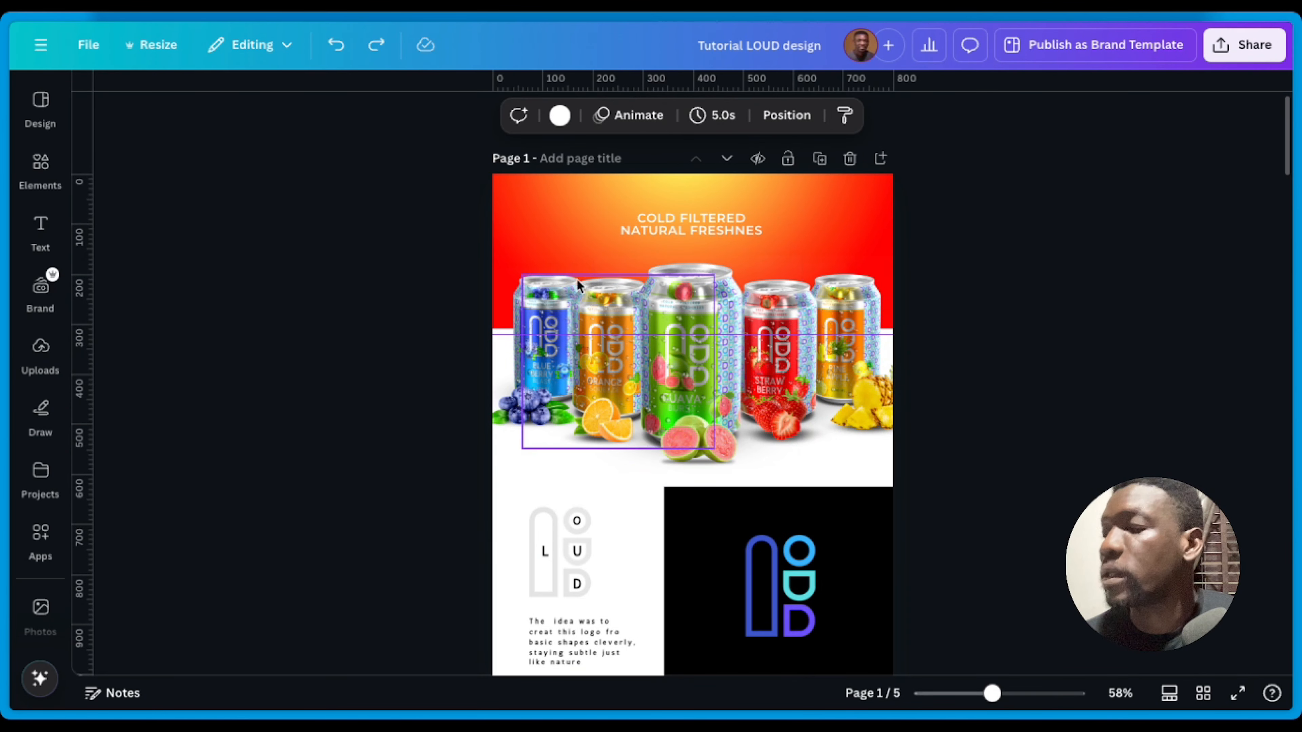
scroll(690, 326, up, 5)
scroll(755, 327, up, 2)
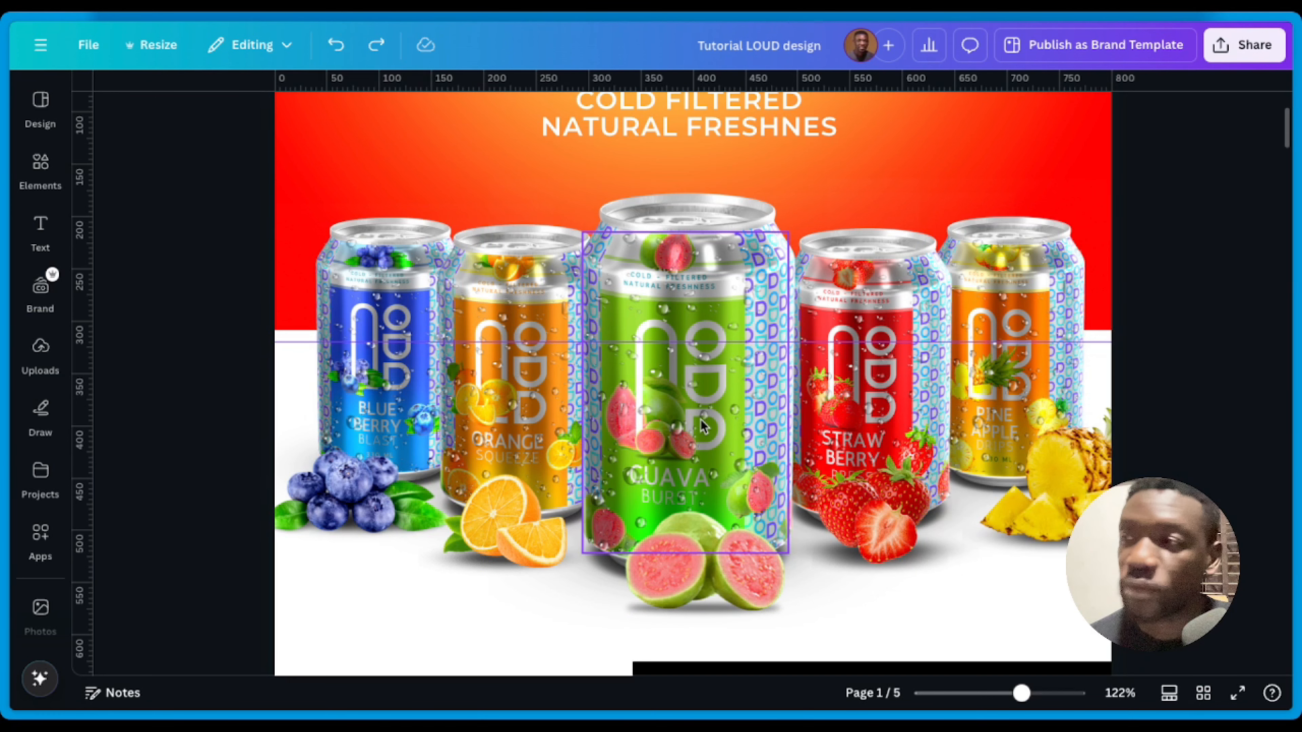
scroll(781, 463, down, 8)
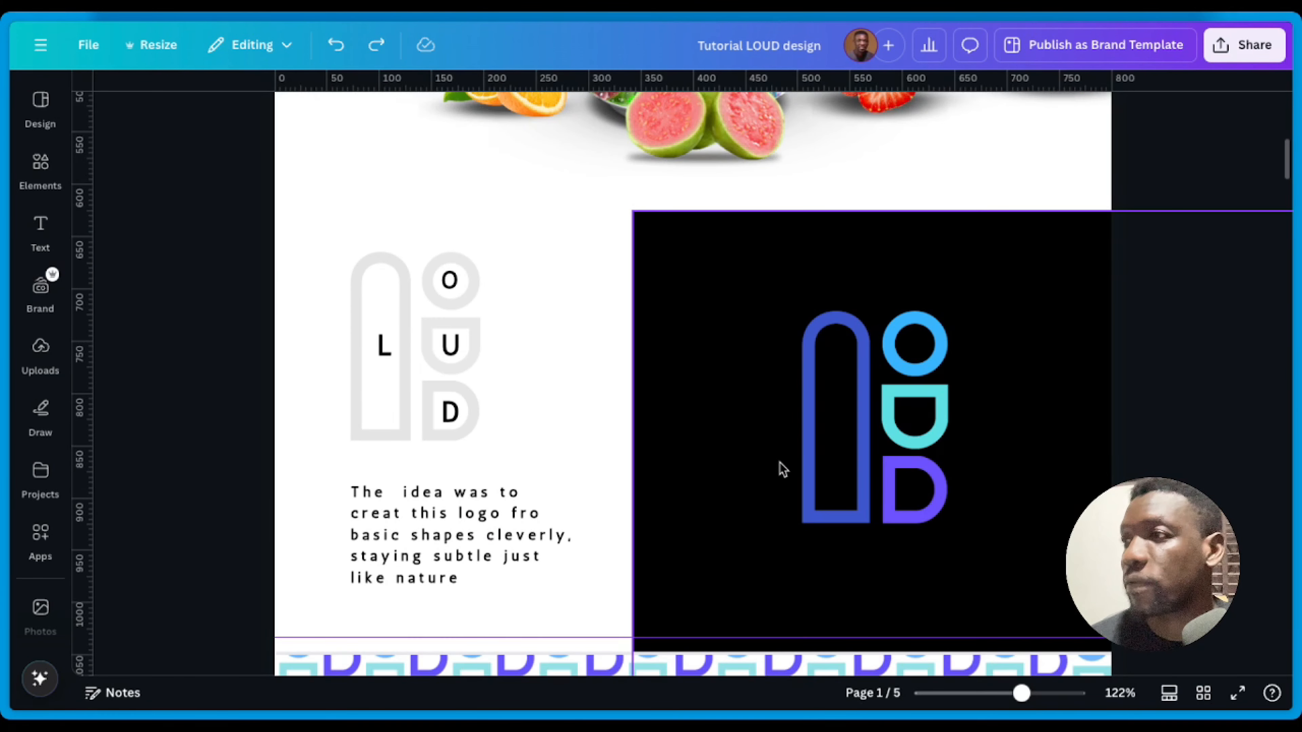
scroll(780, 467, up, 7)
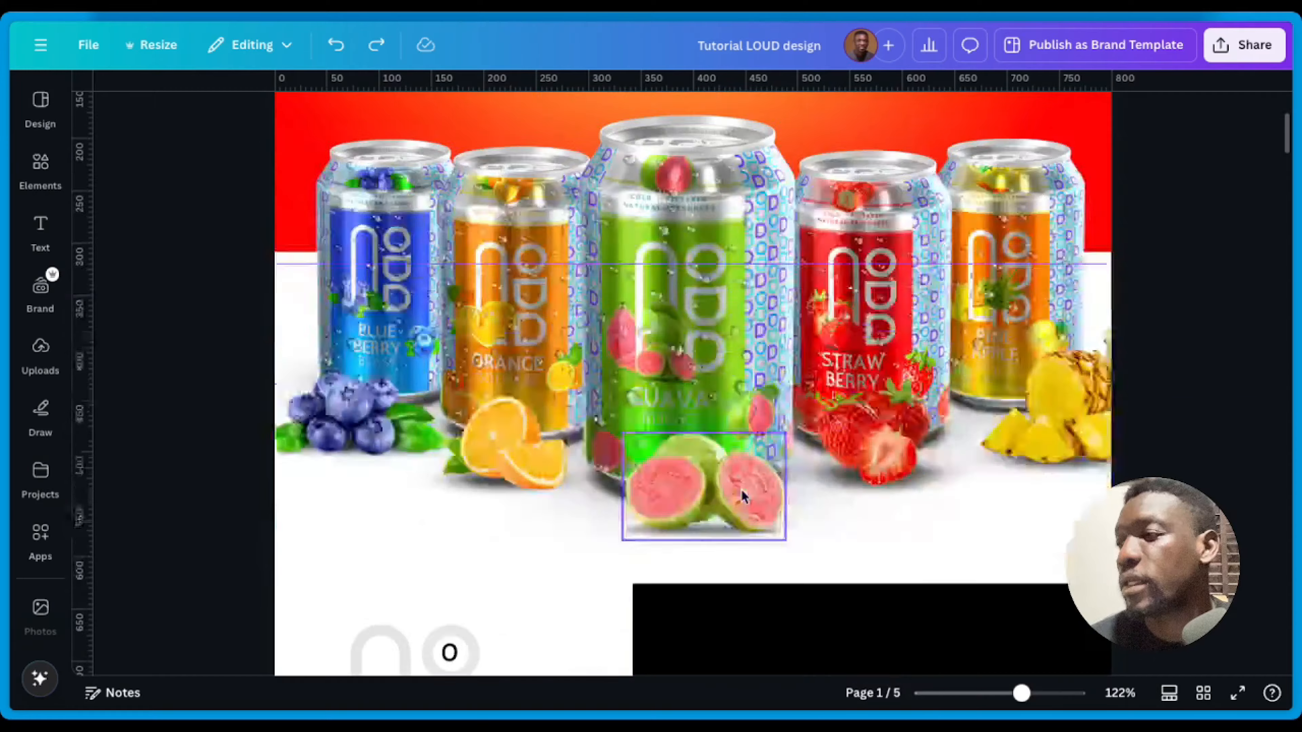
scroll(740, 490, down, 7)
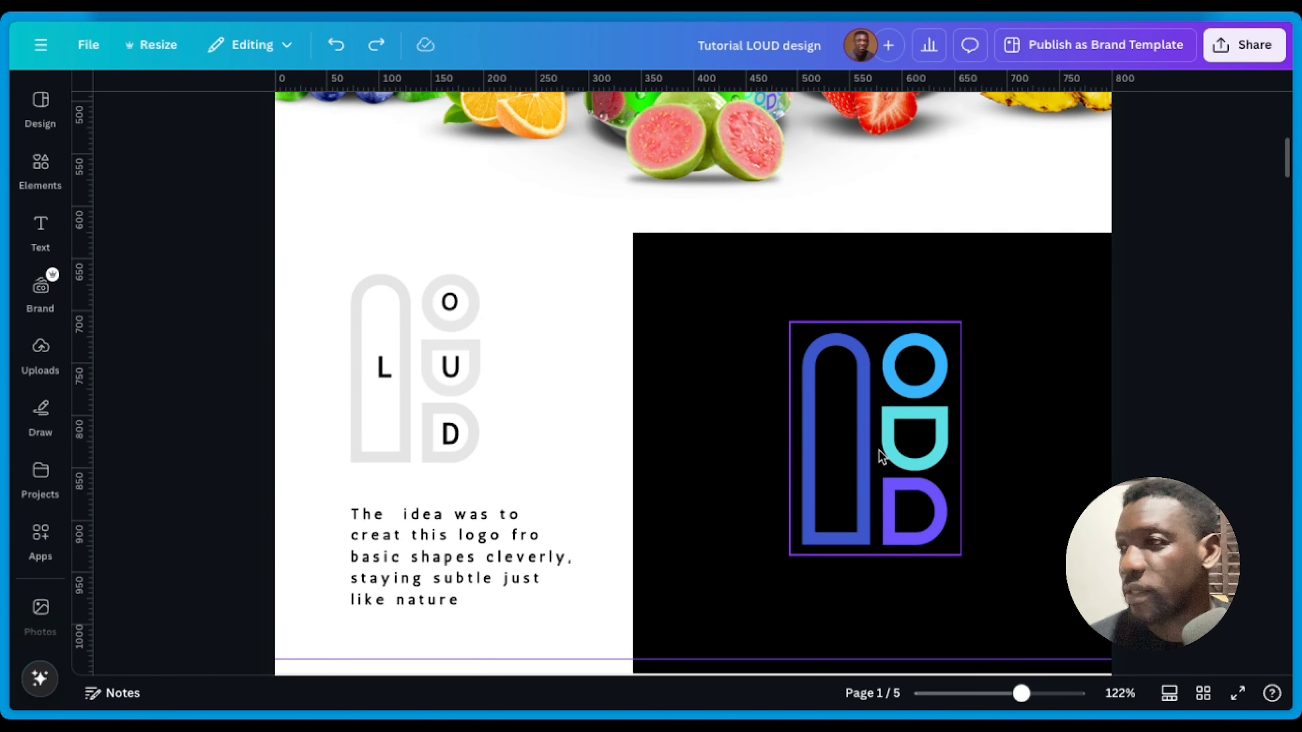
Step: Copy the coloured LOUD logo from page 1 onto blank page 2 and place it in the page's upper-left area
click(883, 456)
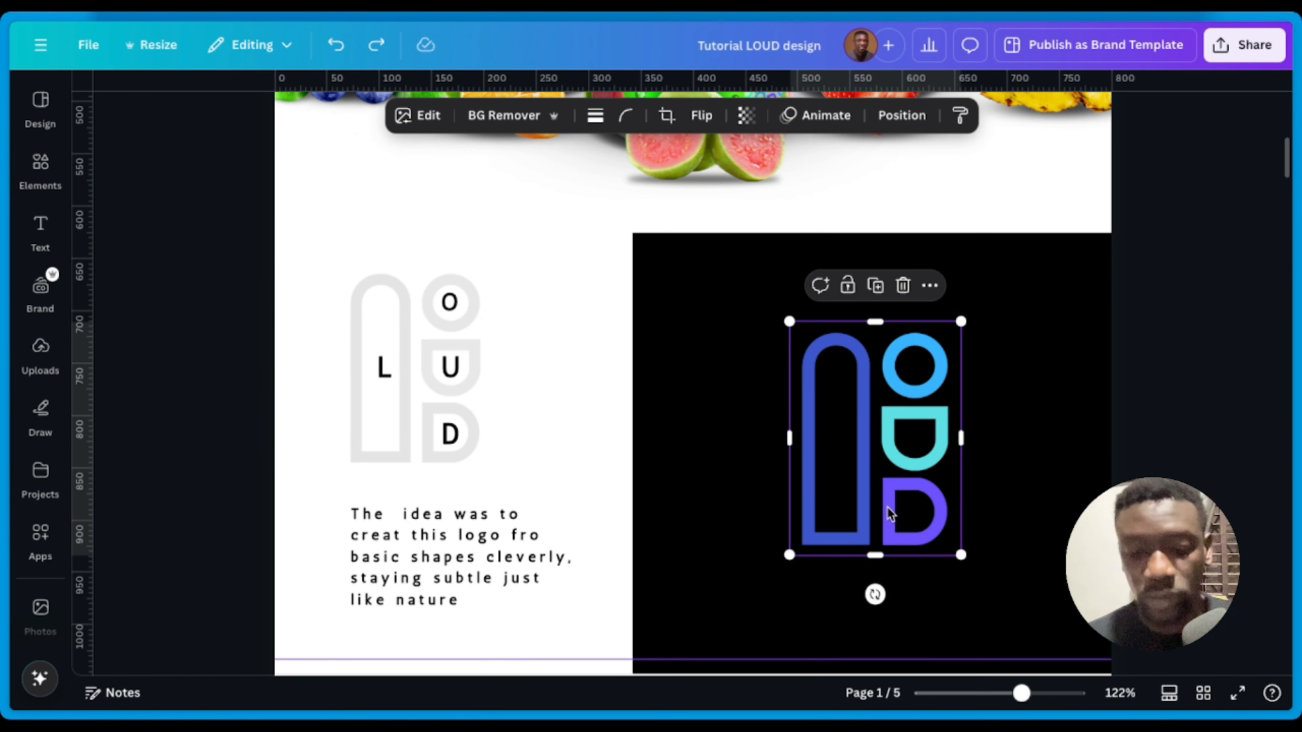
scroll(754, 513, down, 15)
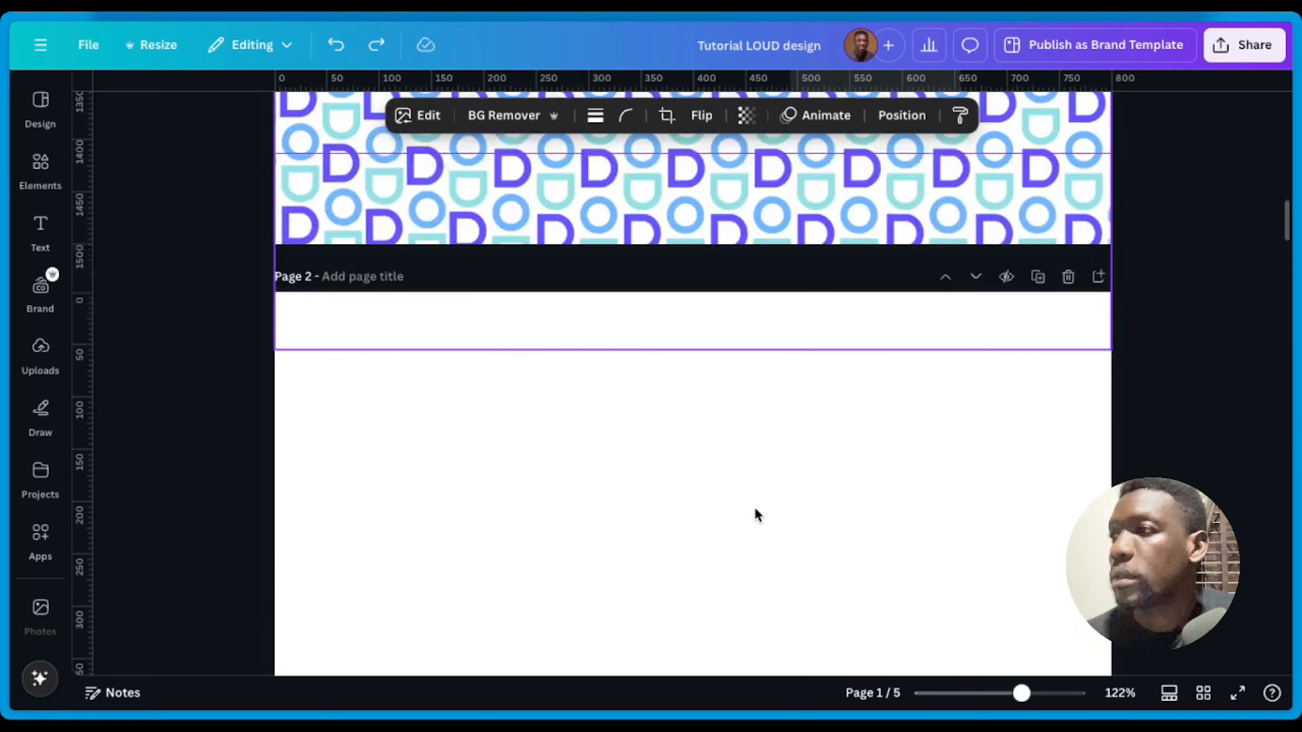
click(677, 455)
drag(620, 408, 600, 53)
scroll(788, 479, up, 3)
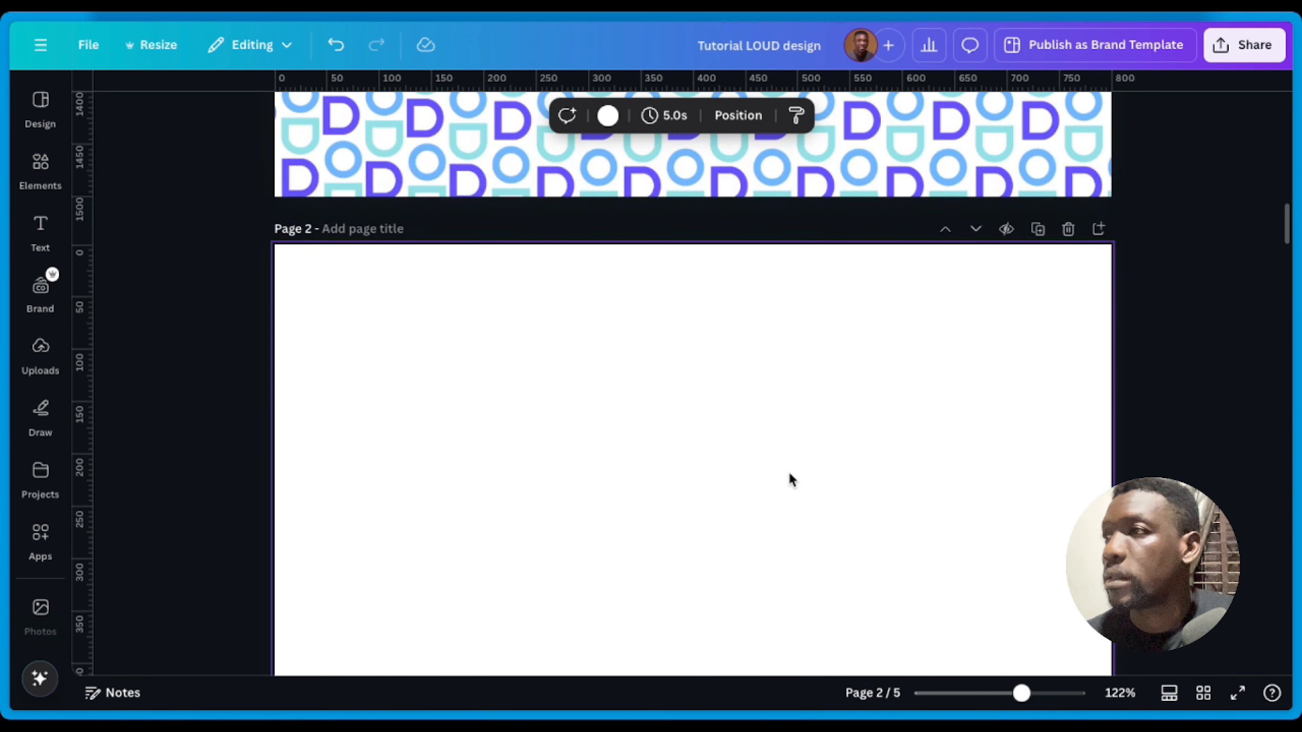
key(ctrl+v)
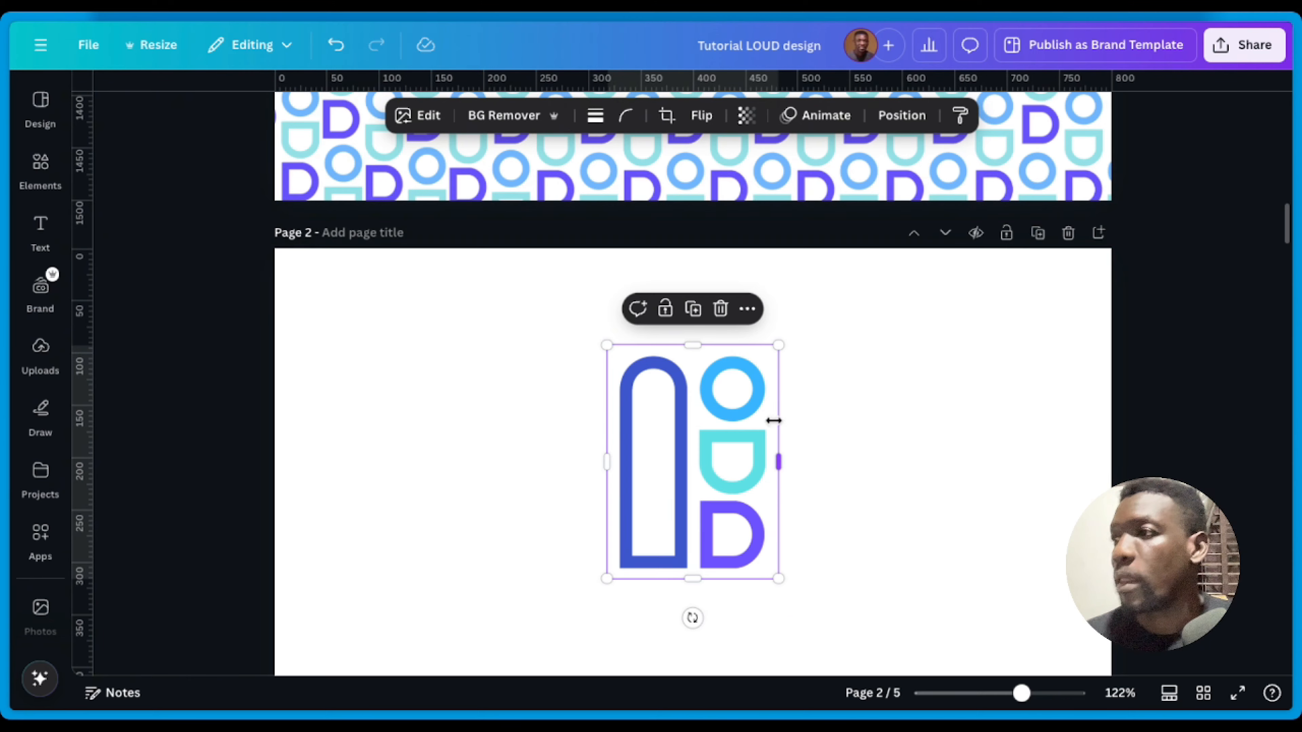
drag(725, 427, 454, 402)
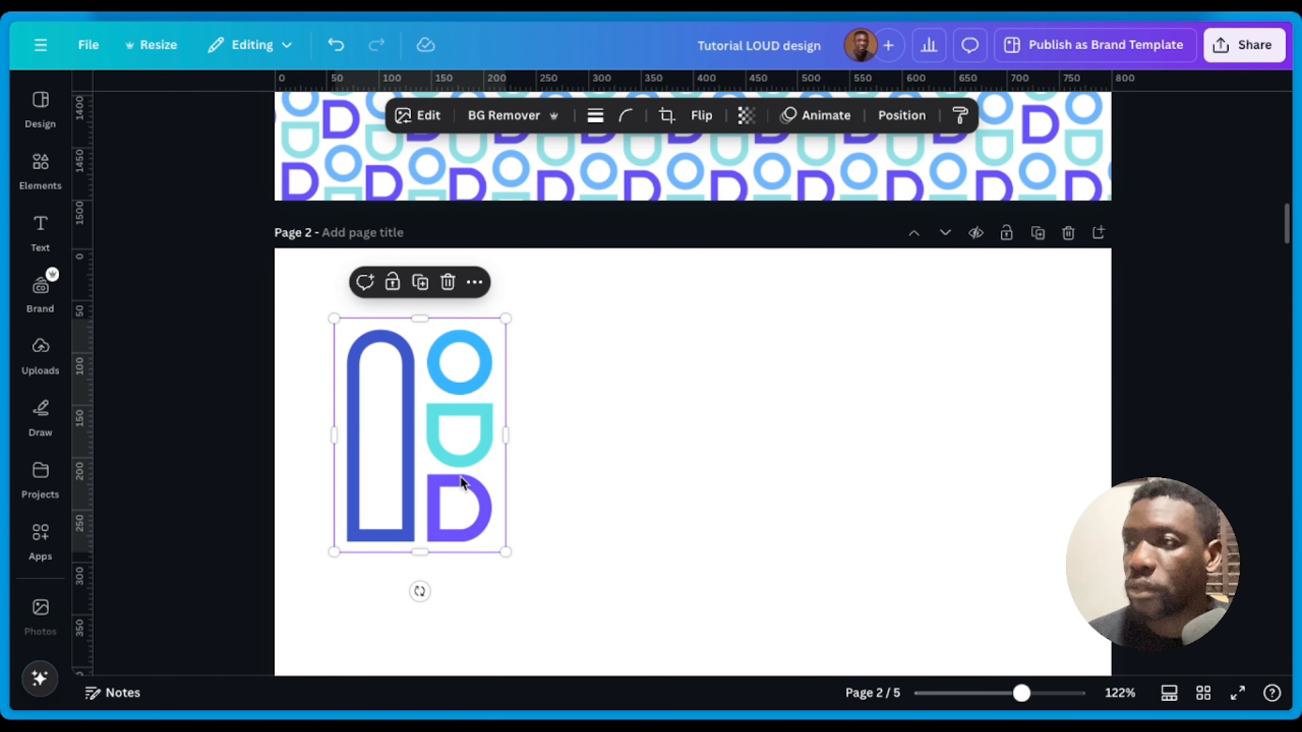
Step: Try placing a copy of the grey LOUD logo outline from page 1 beside the coloured logo on page 2
scroll(570, 465, up, 15)
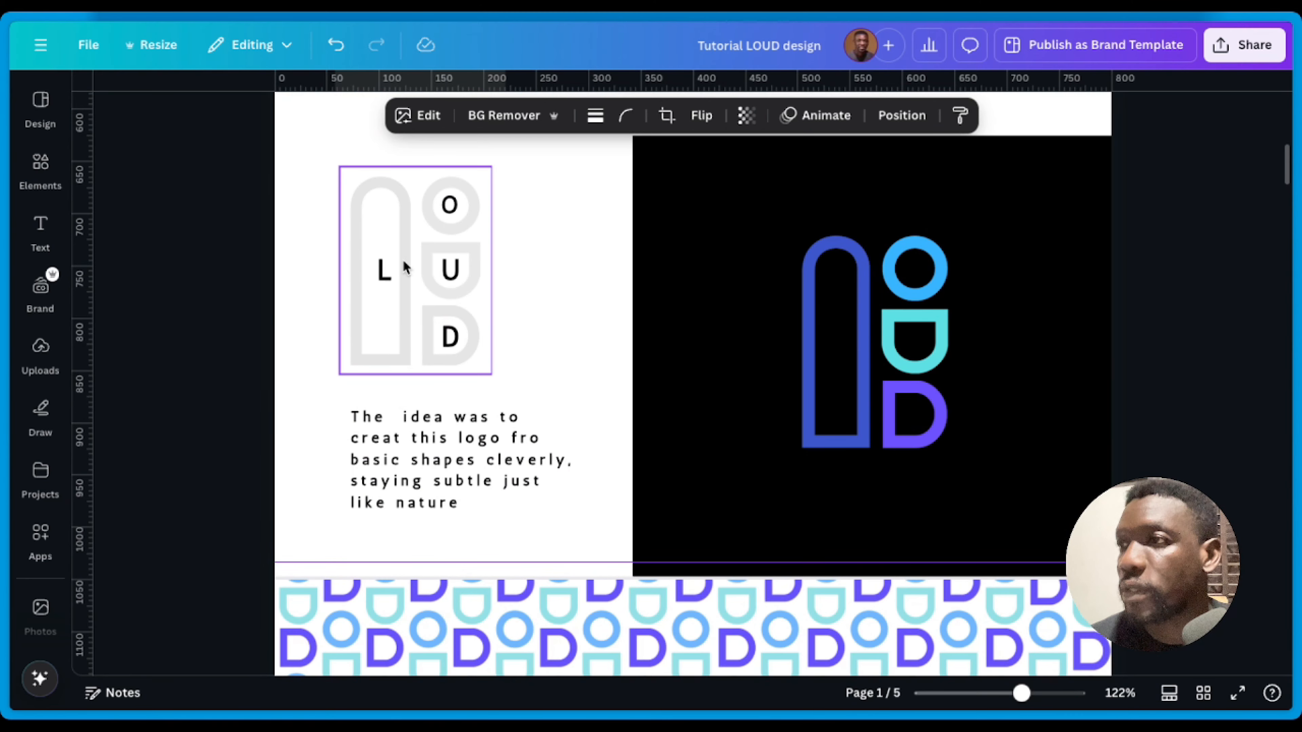
click(405, 269)
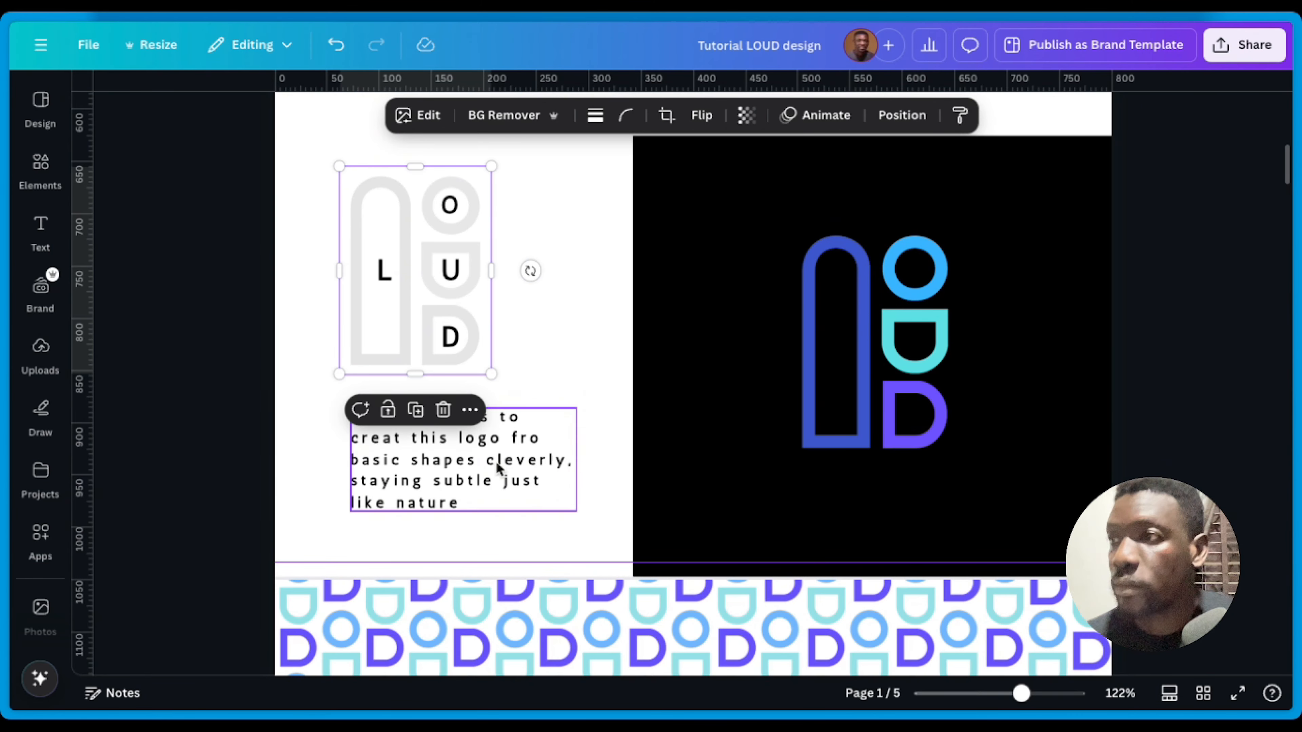
scroll(505, 458, down, 15)
key(ctrl+v)
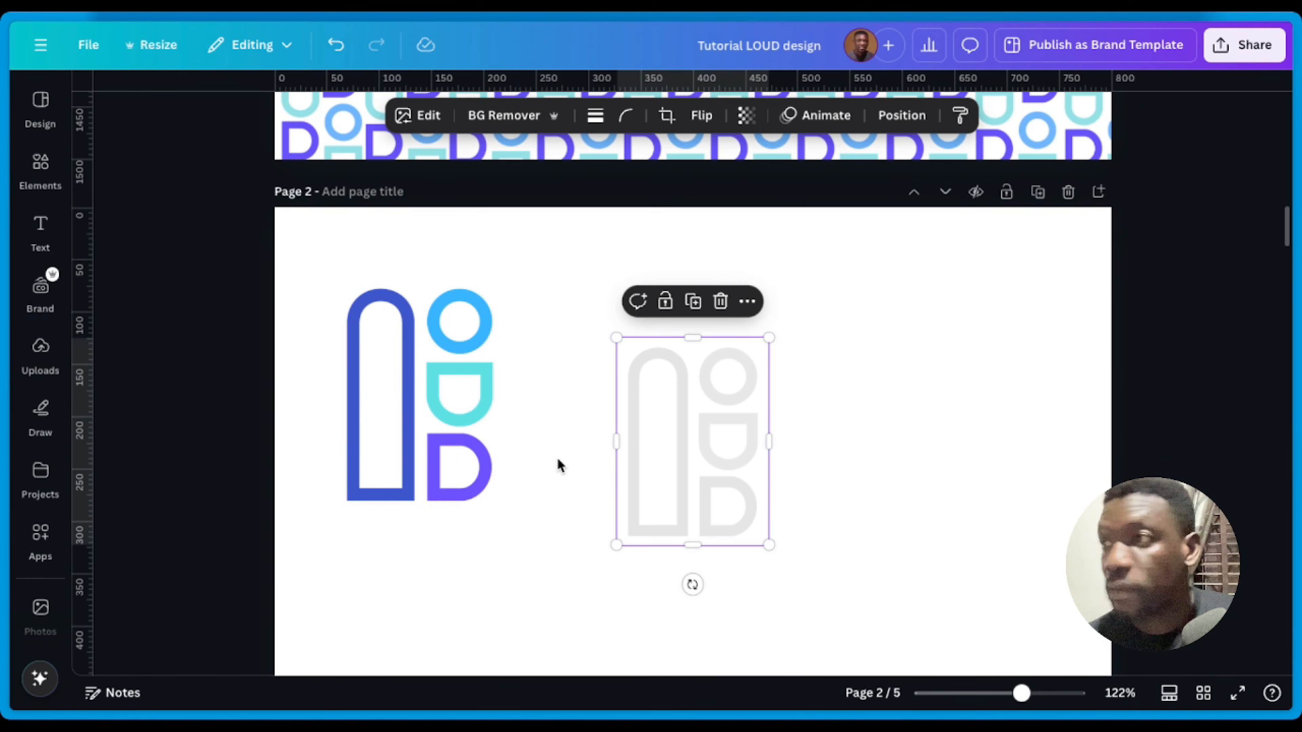
drag(685, 395, 612, 341)
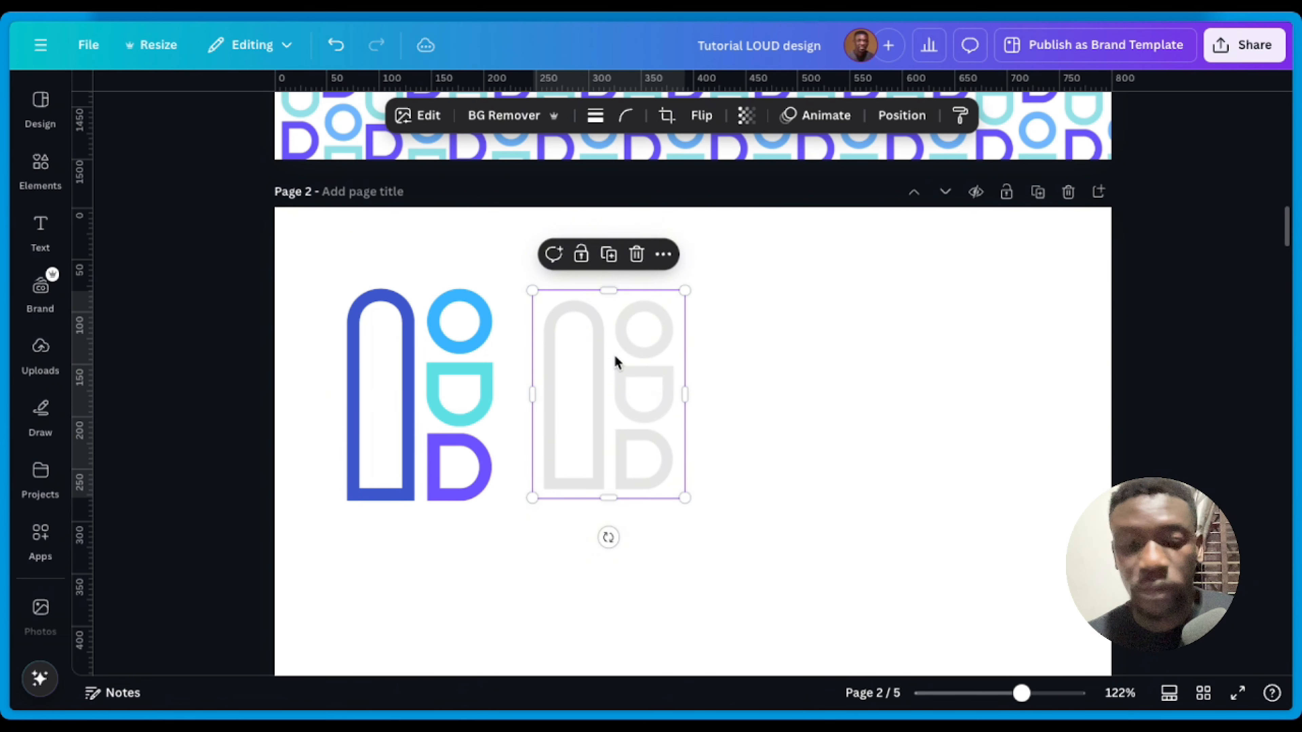
key(Delete)
Step: Remove the grey logo copy from page 2, add a dark blue circle and shrink it to slightly larger than the coloured logo's O
click(636, 320)
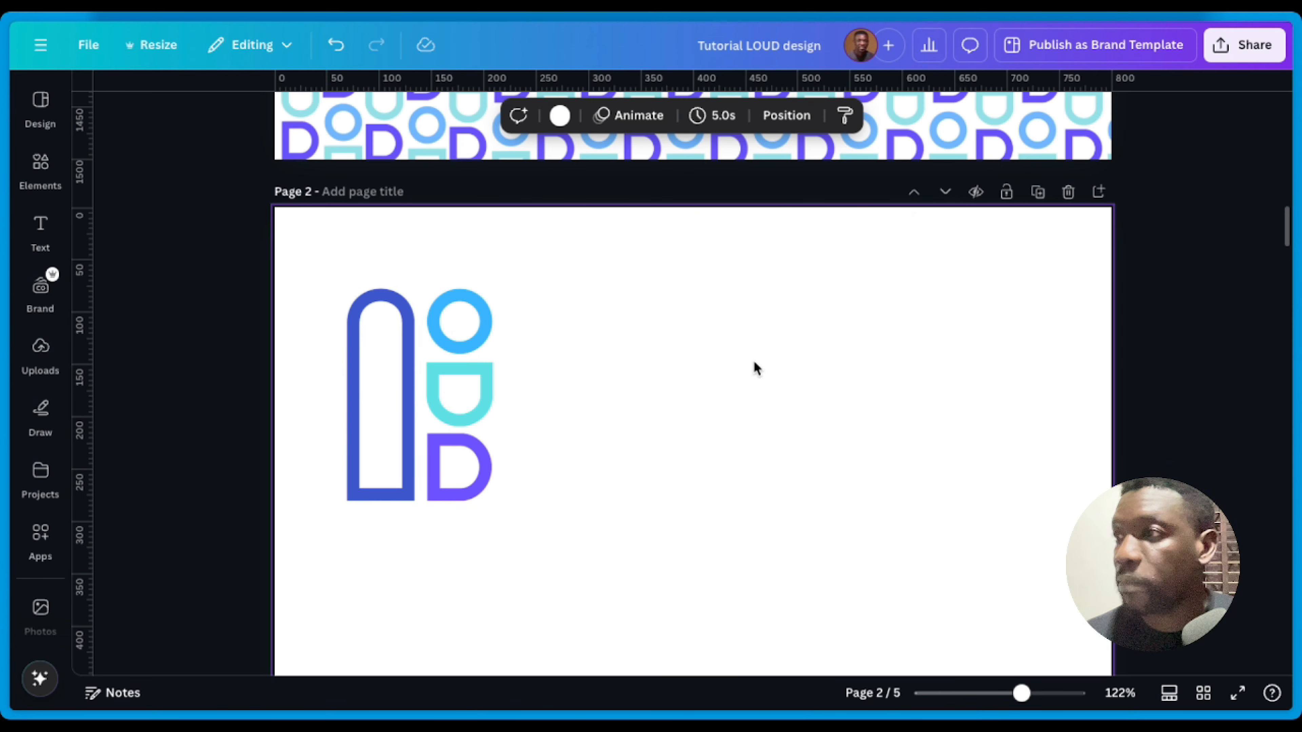
key(c)
scroll(894, 320, up, 8)
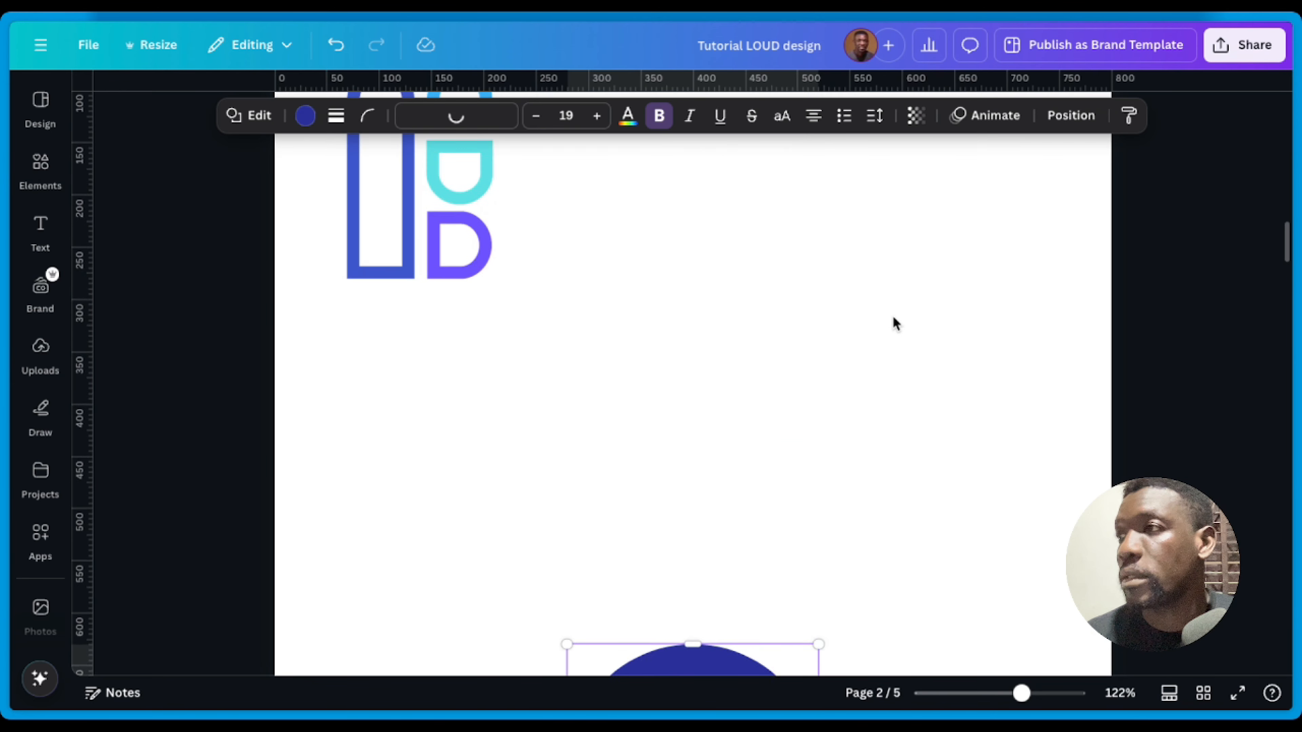
scroll(891, 331, down, 12)
scroll(732, 256, up, 4)
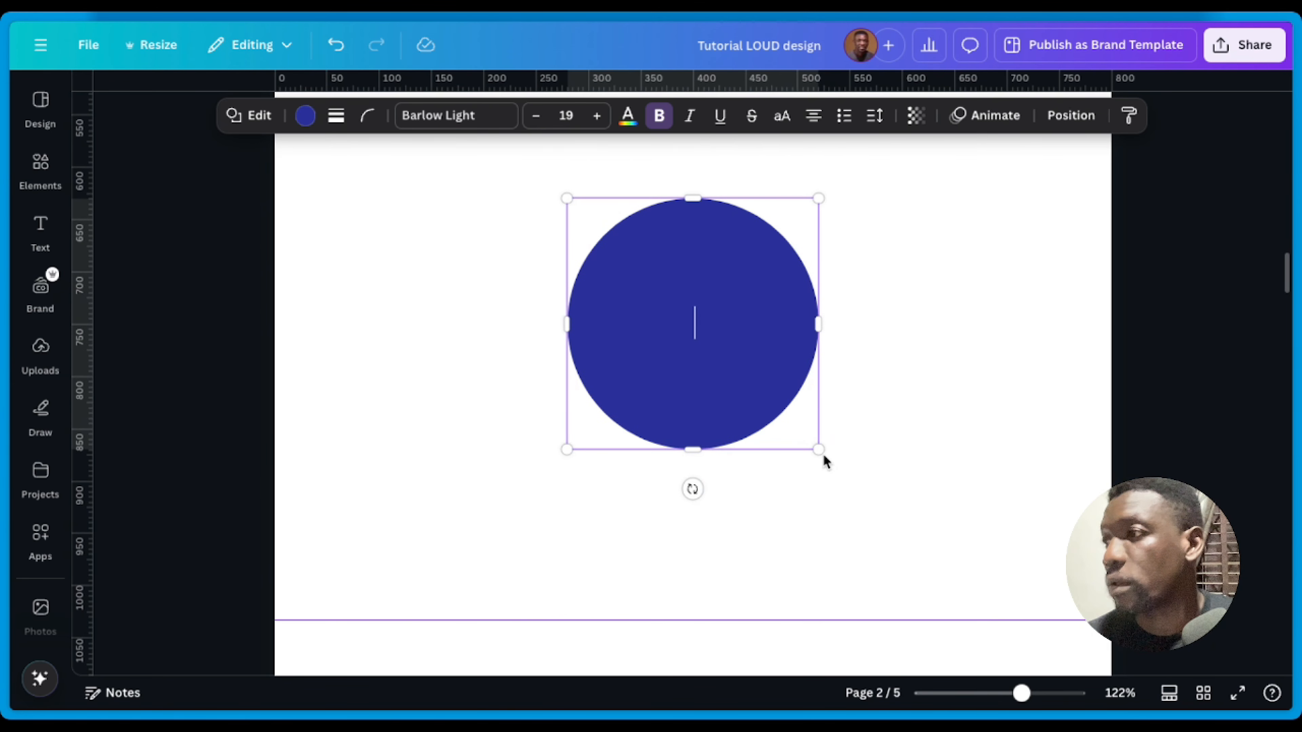
drag(825, 461, 659, 267)
scroll(771, 297, up, 1)
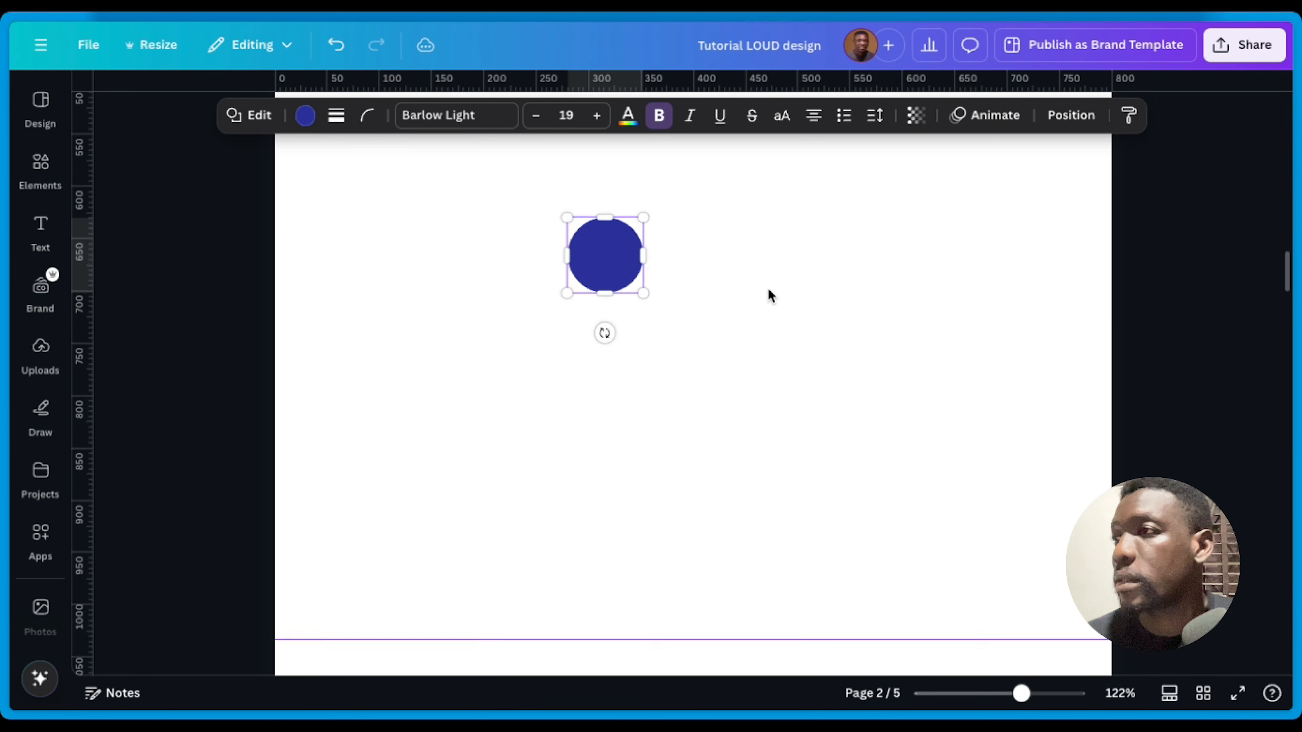
Step: Move the circle up beside the coloured logo and duplicate it into an evenly spaced vertical column of three circles
scroll(714, 562, up, 8)
drag(613, 676, 606, 224)
scroll(686, 378, up, 6)
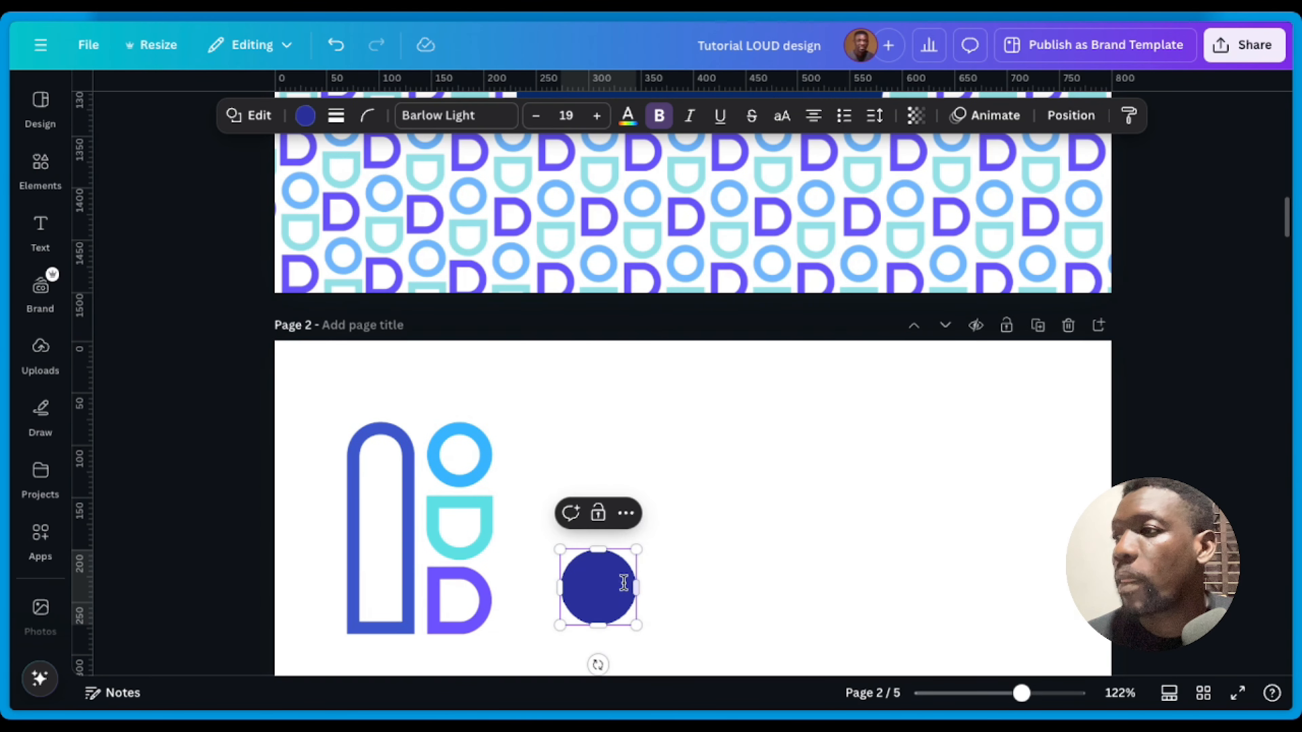
drag(608, 579, 623, 628)
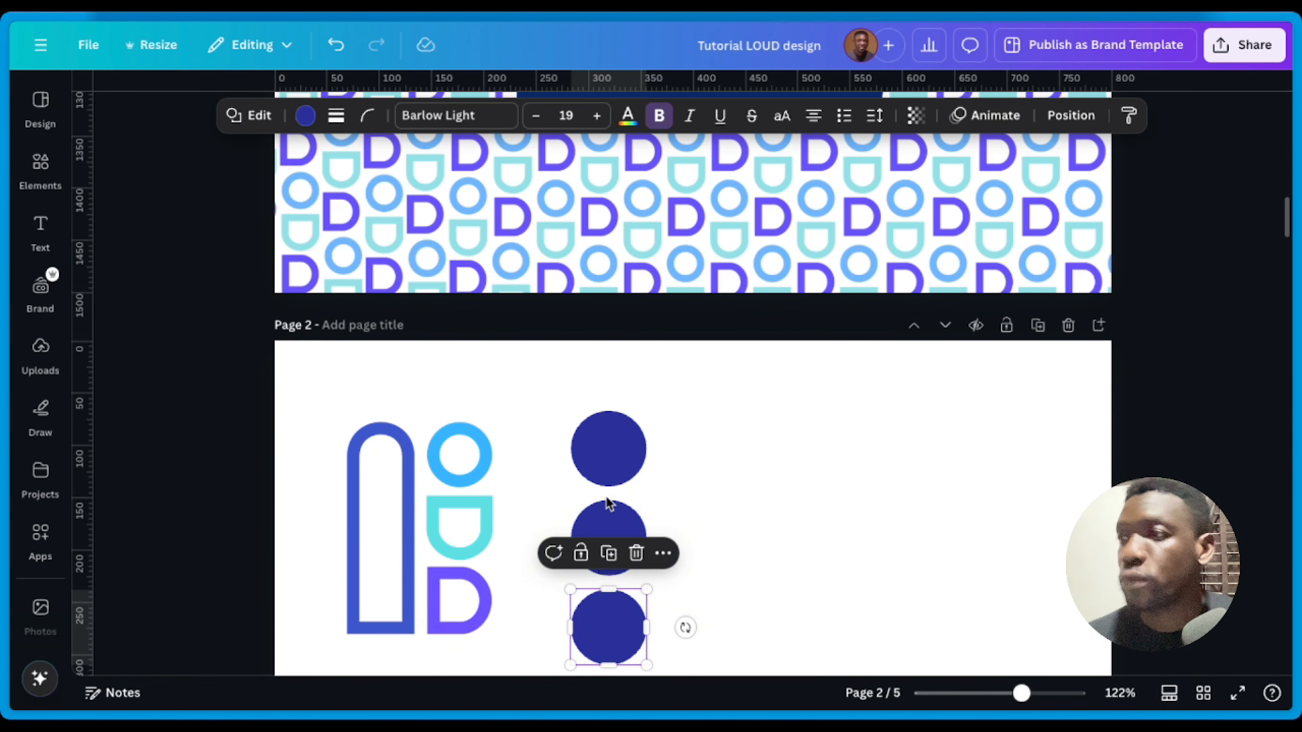
Step: Shift the column of three circles to the right and place a fourth circle to the left of the middle one
click(618, 540)
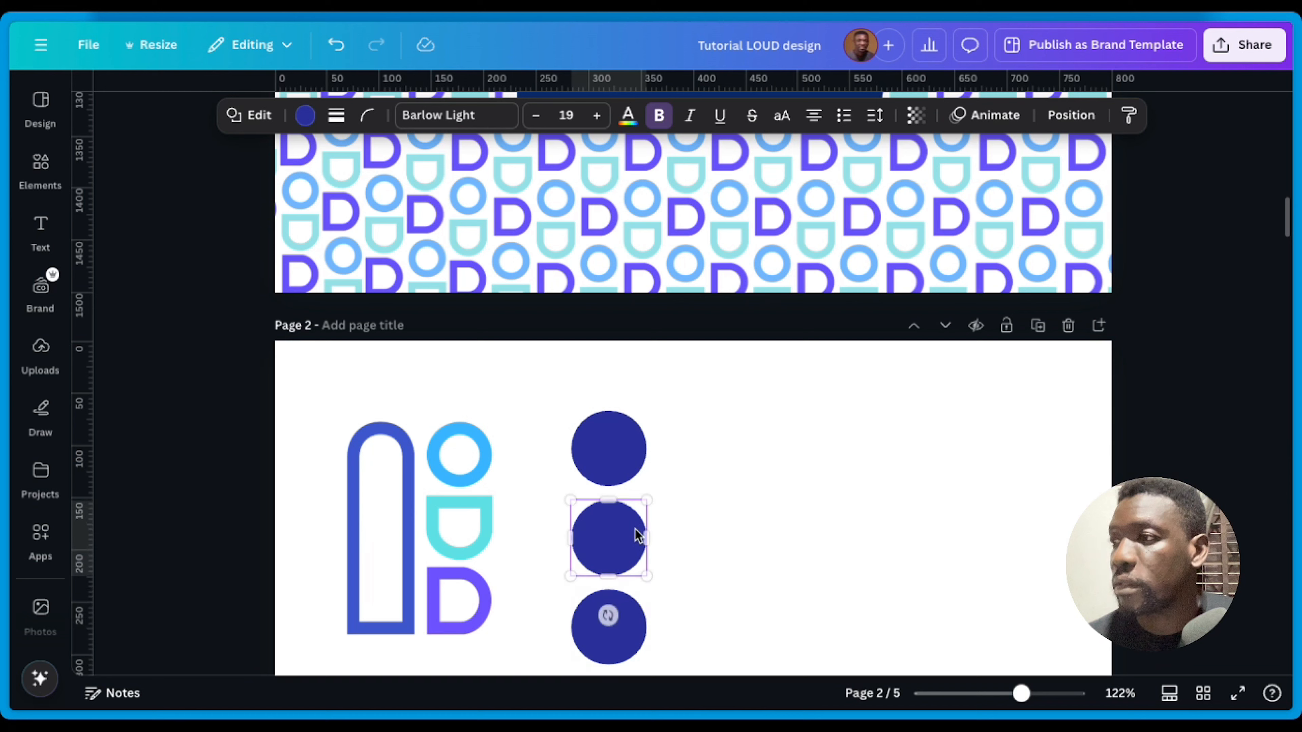
drag(695, 396, 611, 610)
drag(619, 529, 710, 519)
click(910, 512)
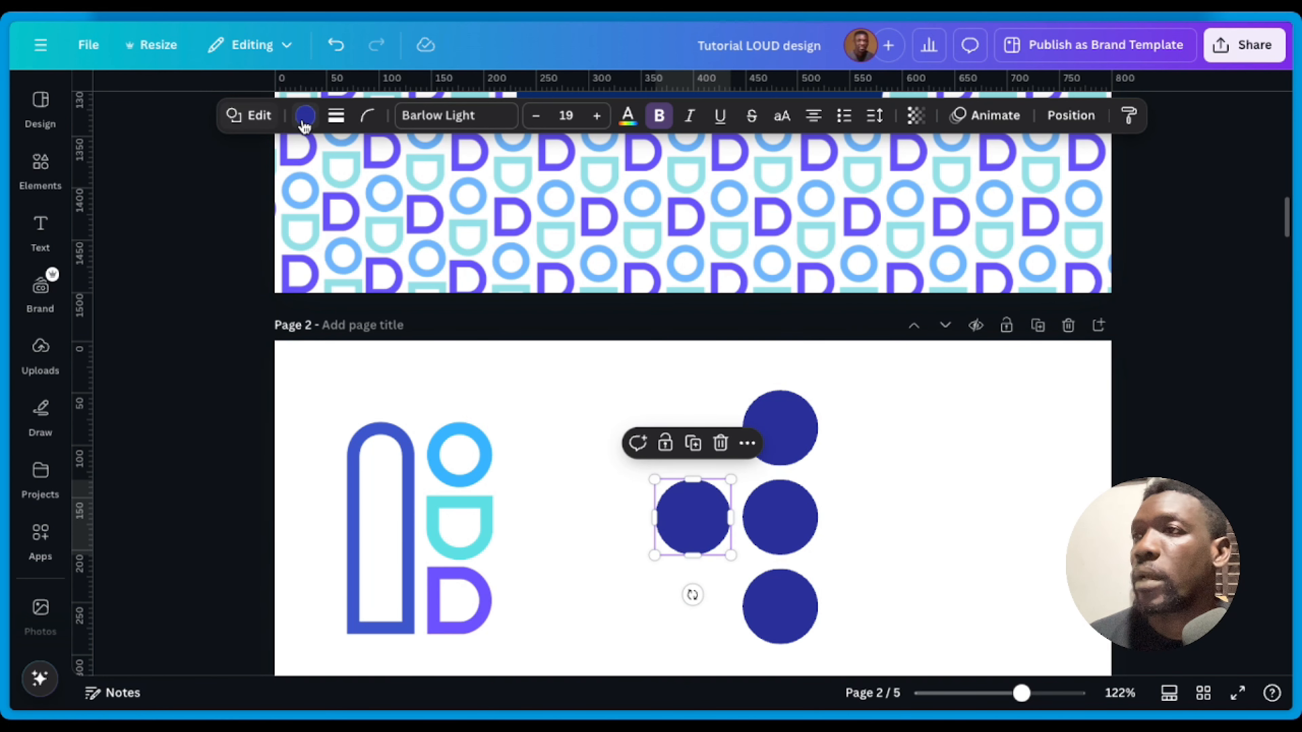
Step: Change the leftmost circle to the round-topped arch shape and stretch it vertically to span the height of the circle column
click(254, 116)
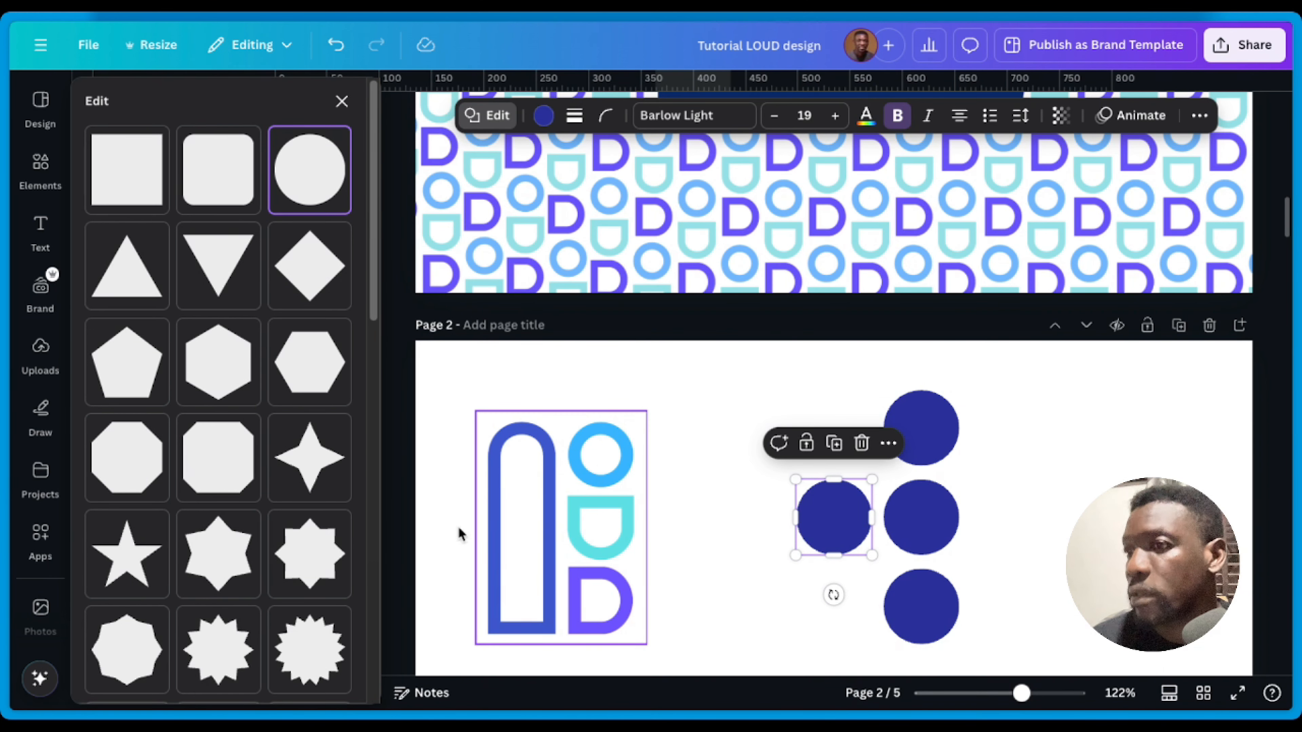
scroll(248, 390, down, 8)
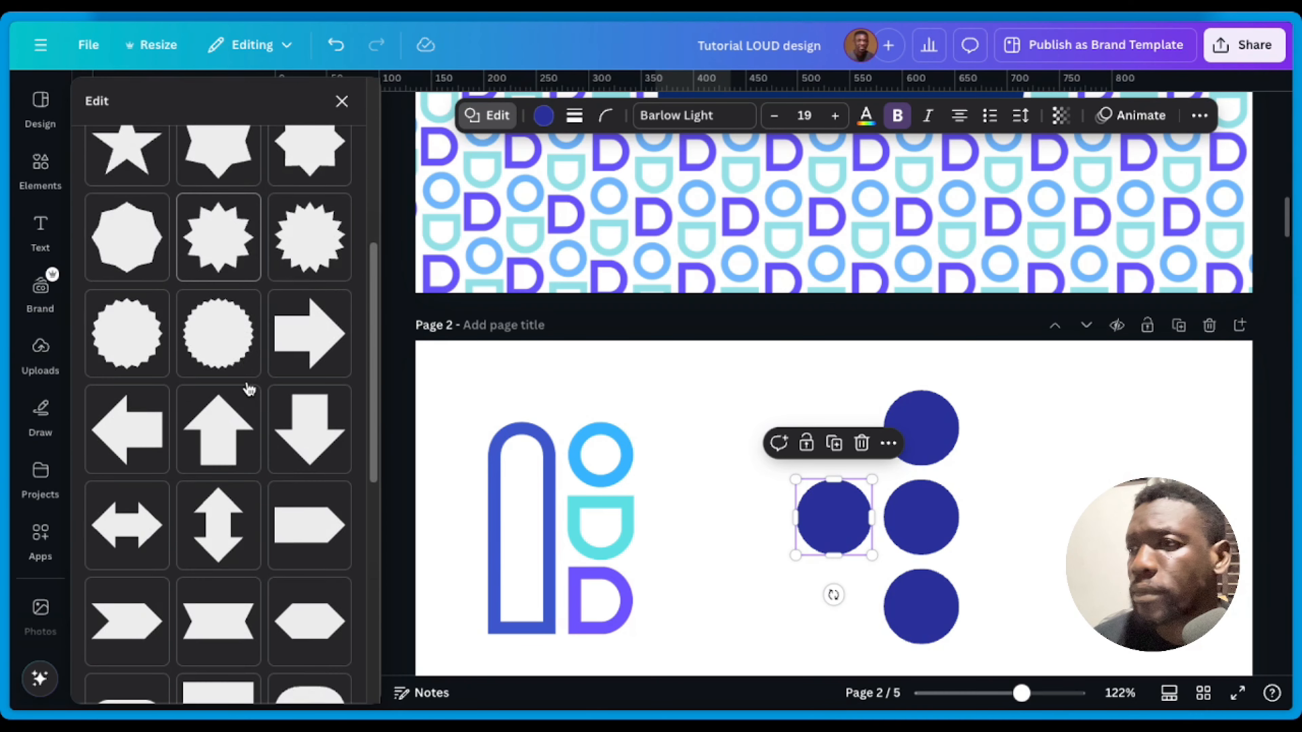
scroll(248, 389, down, 8)
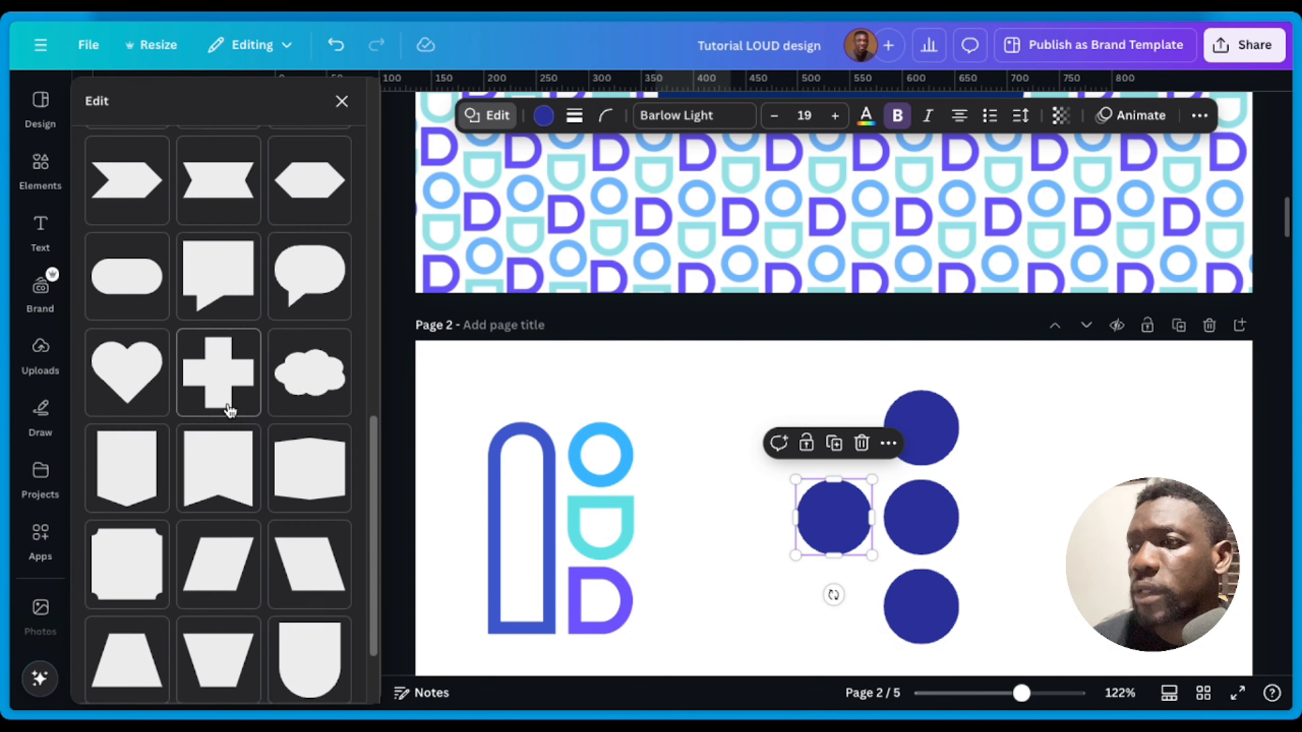
scroll(229, 410, down, 4)
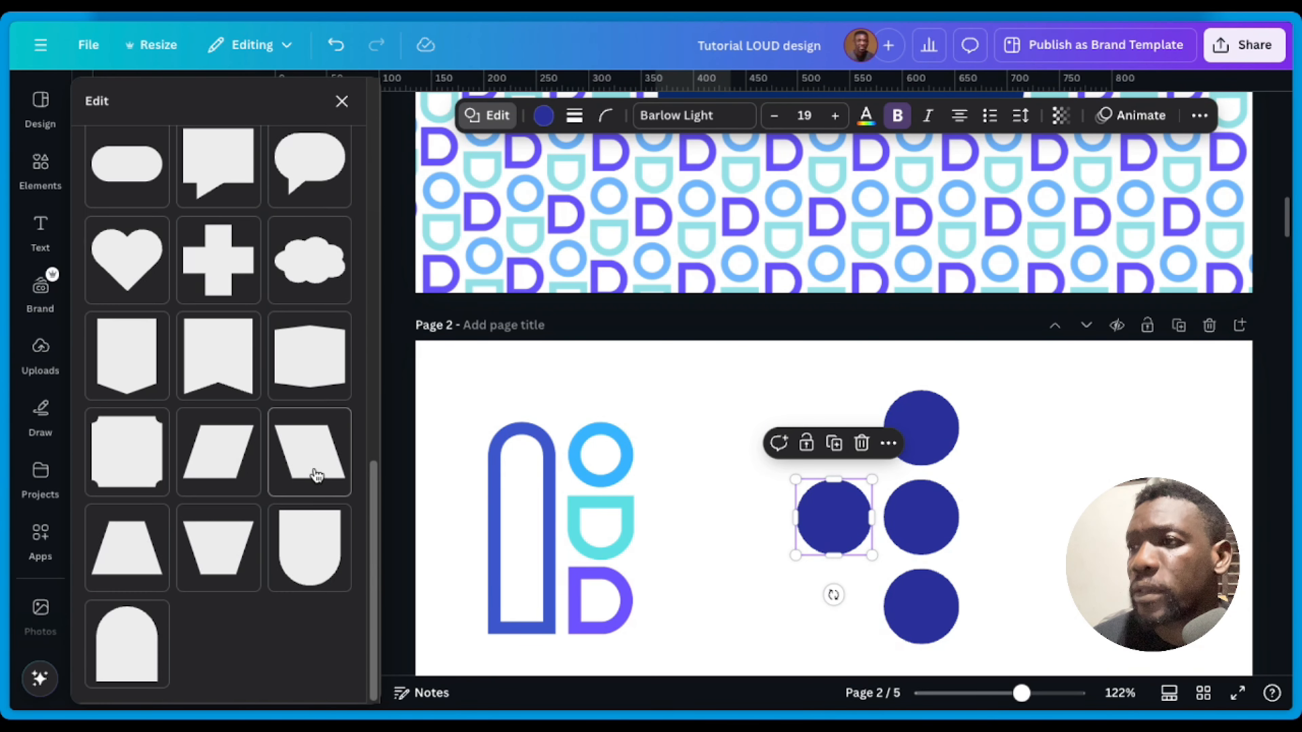
click(129, 638)
drag(831, 571, 836, 635)
drag(837, 479, 835, 390)
Step: Change the middle circle of the column to the round-bottomed shape and shorten it to the height of the circles
click(920, 508)
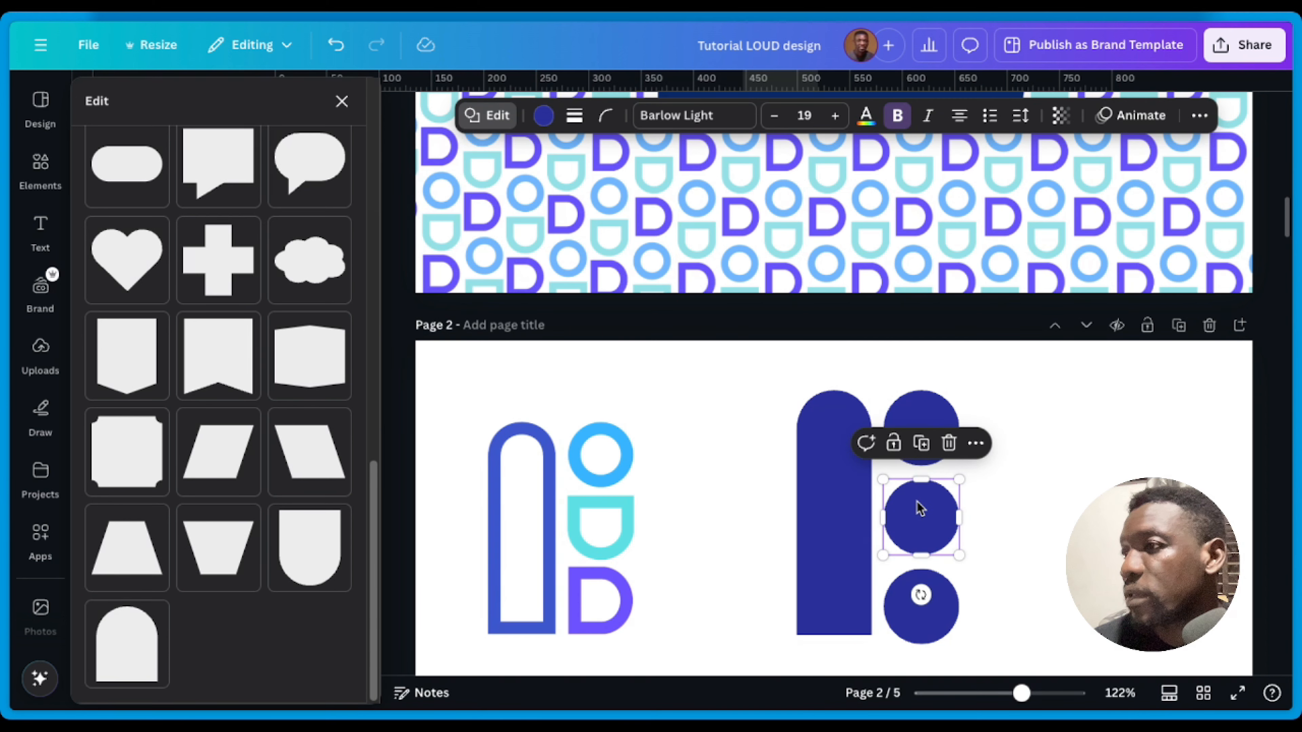
click(323, 558)
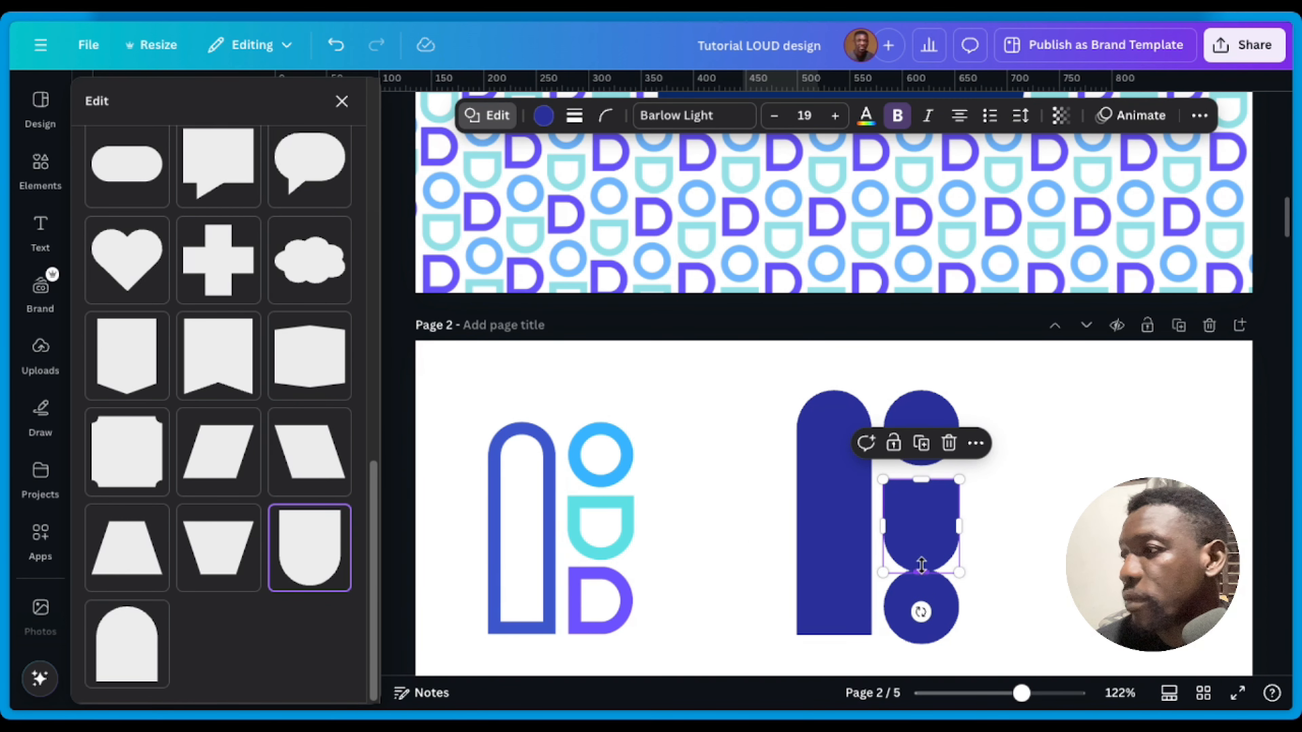
drag(921, 564, 924, 550)
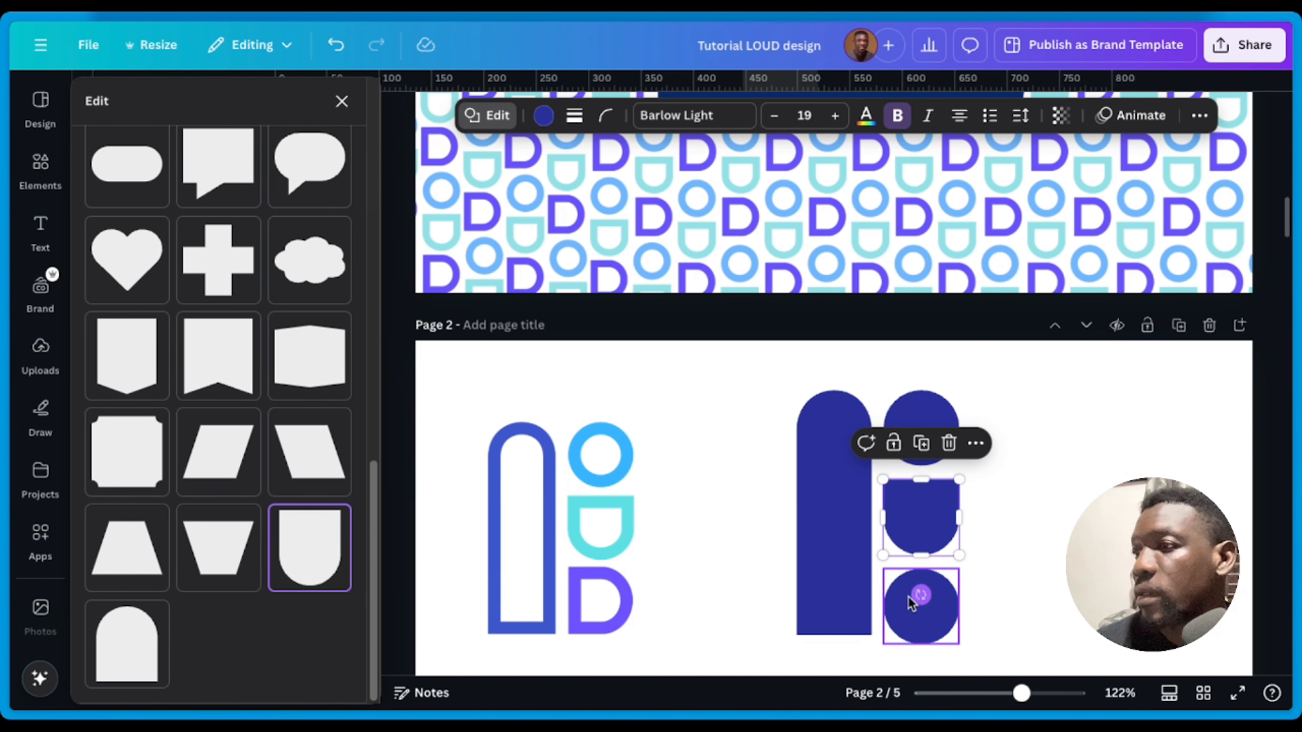
Step: Change the bottom circle to the round-bottomed shape, rotate it into a D and align it under the column, level with the arch's base
click(918, 600)
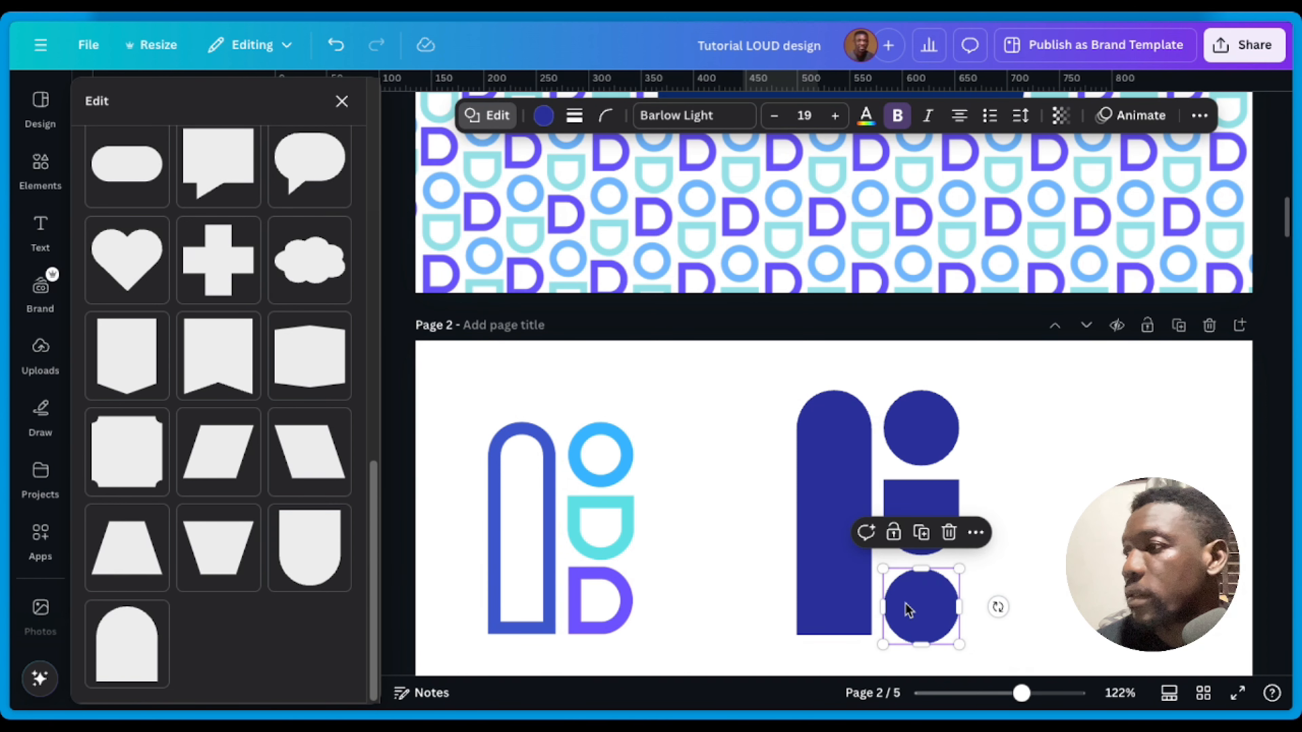
click(295, 562)
drag(997, 606, 916, 501)
drag(935, 622, 884, 604)
click(820, 590)
click(1038, 617)
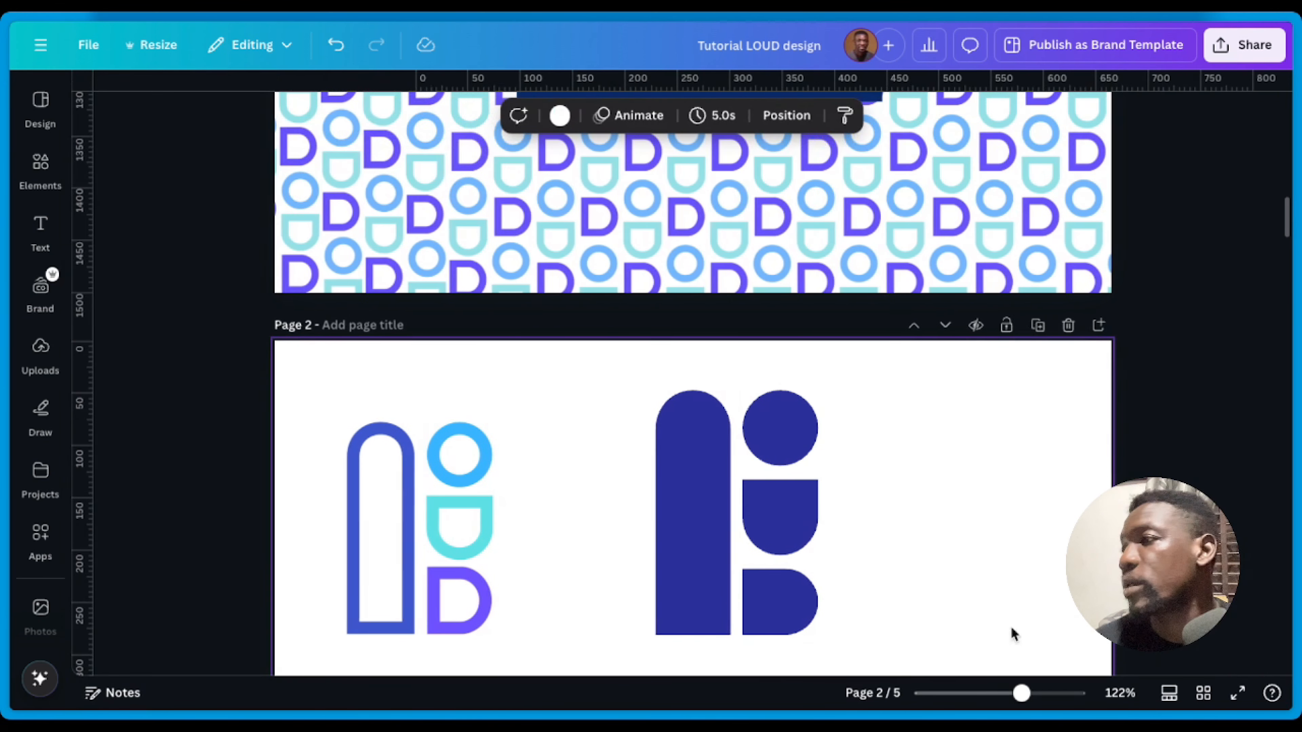
Step: Move all four shapes together closer to the coloured logo and set their fill to no colour
drag(881, 624, 654, 388)
drag(709, 450, 649, 449)
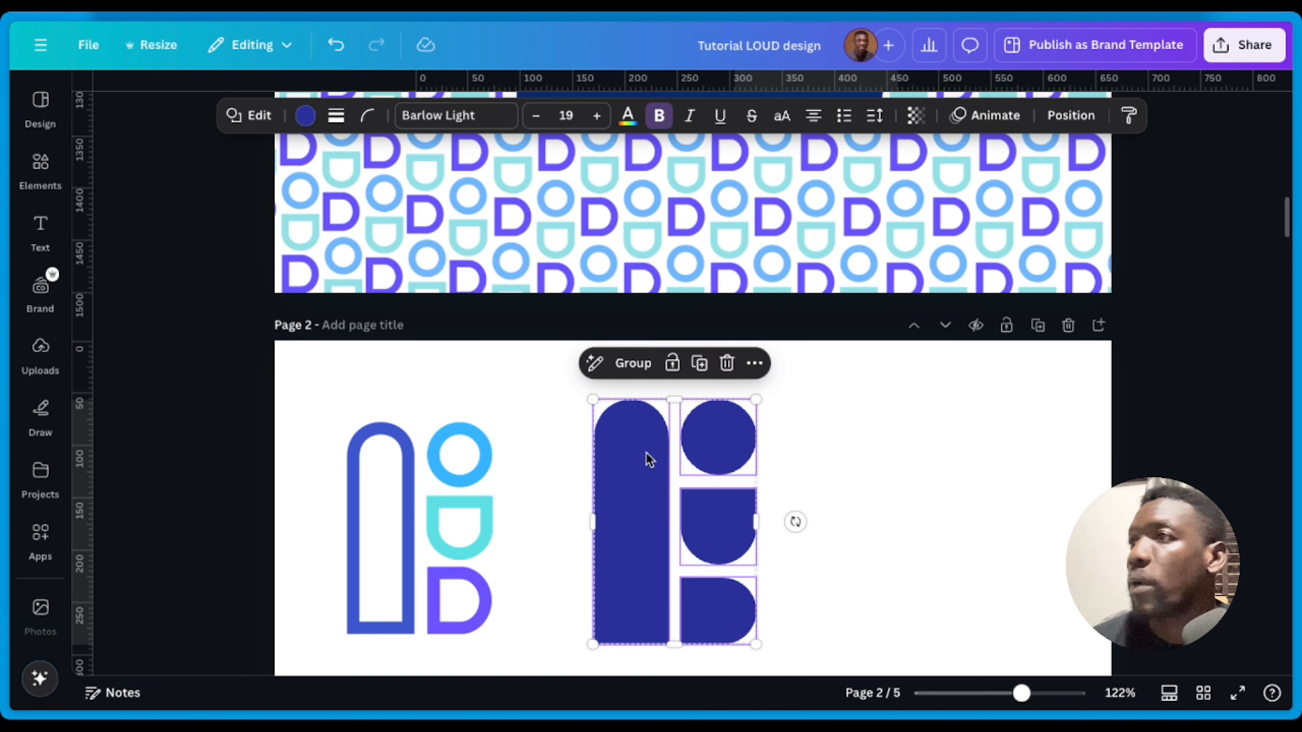
click(305, 119)
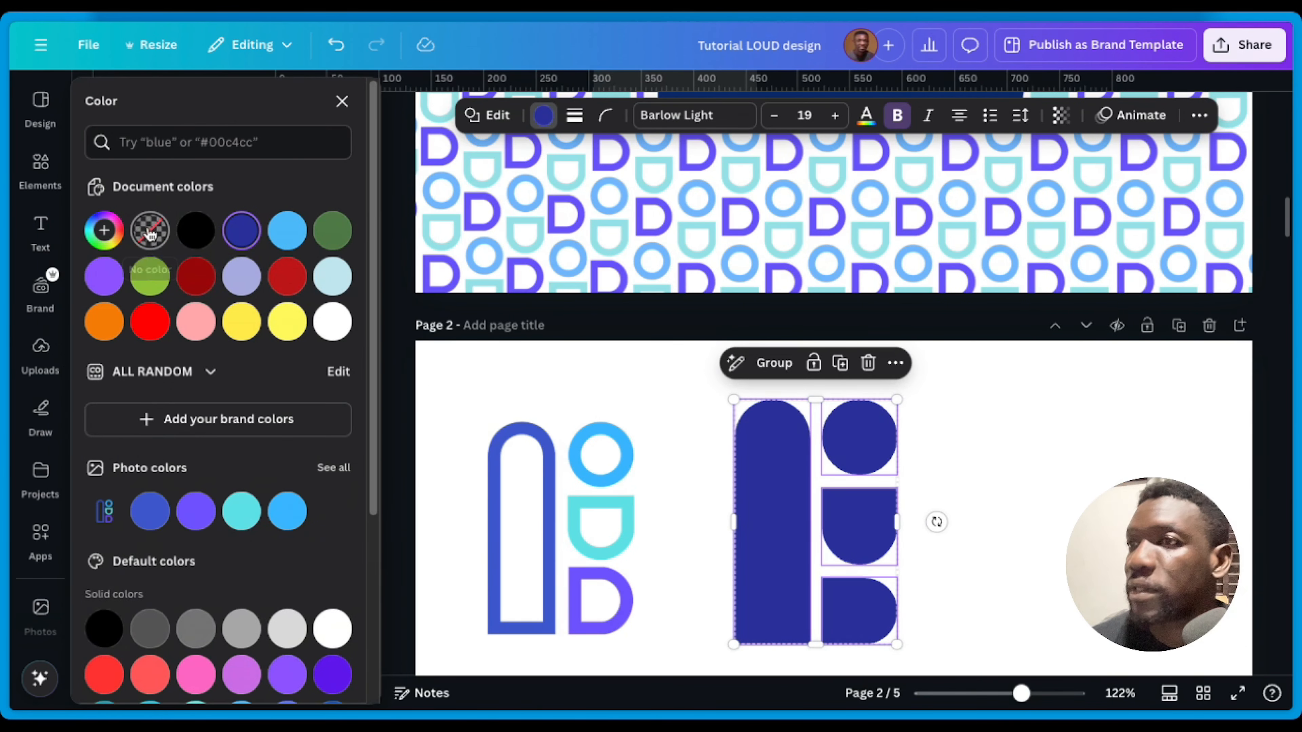
click(151, 231)
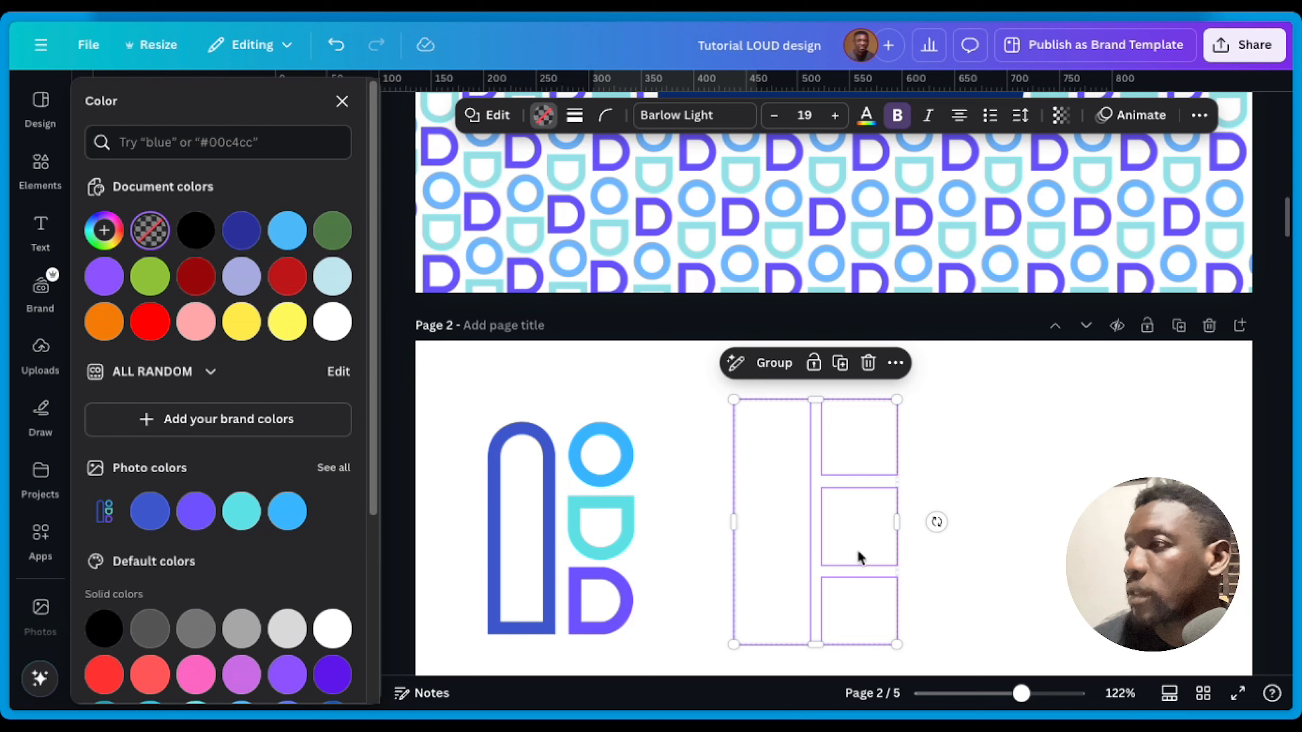
Step: Give the four shapes a solid border with a weight of 14
click(574, 116)
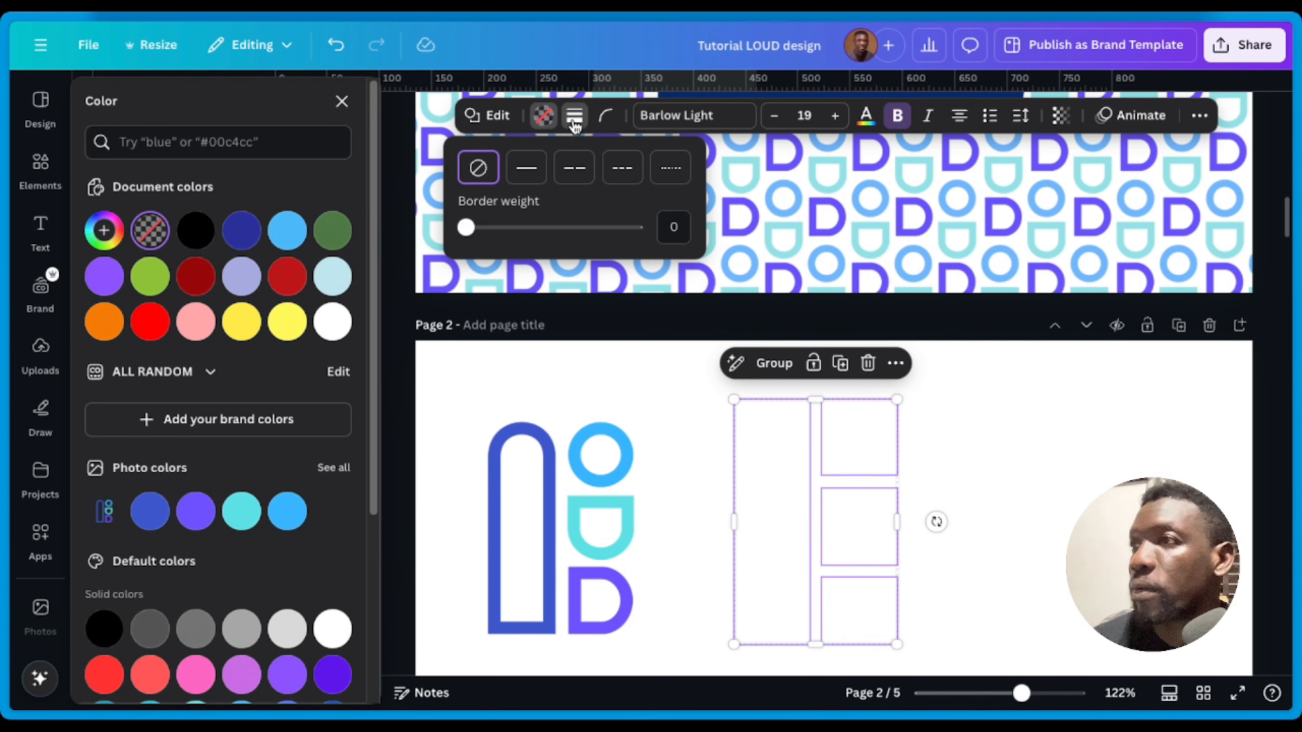
drag(465, 228, 491, 243)
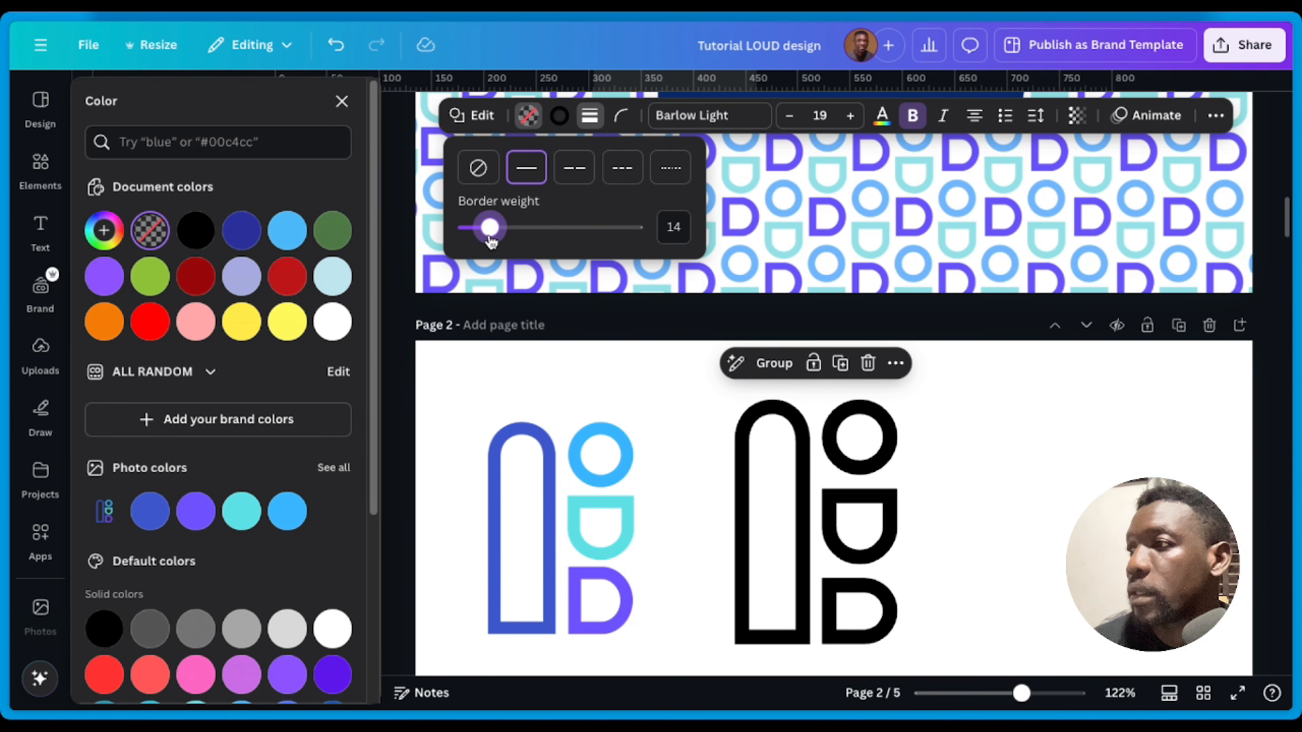
click(1008, 444)
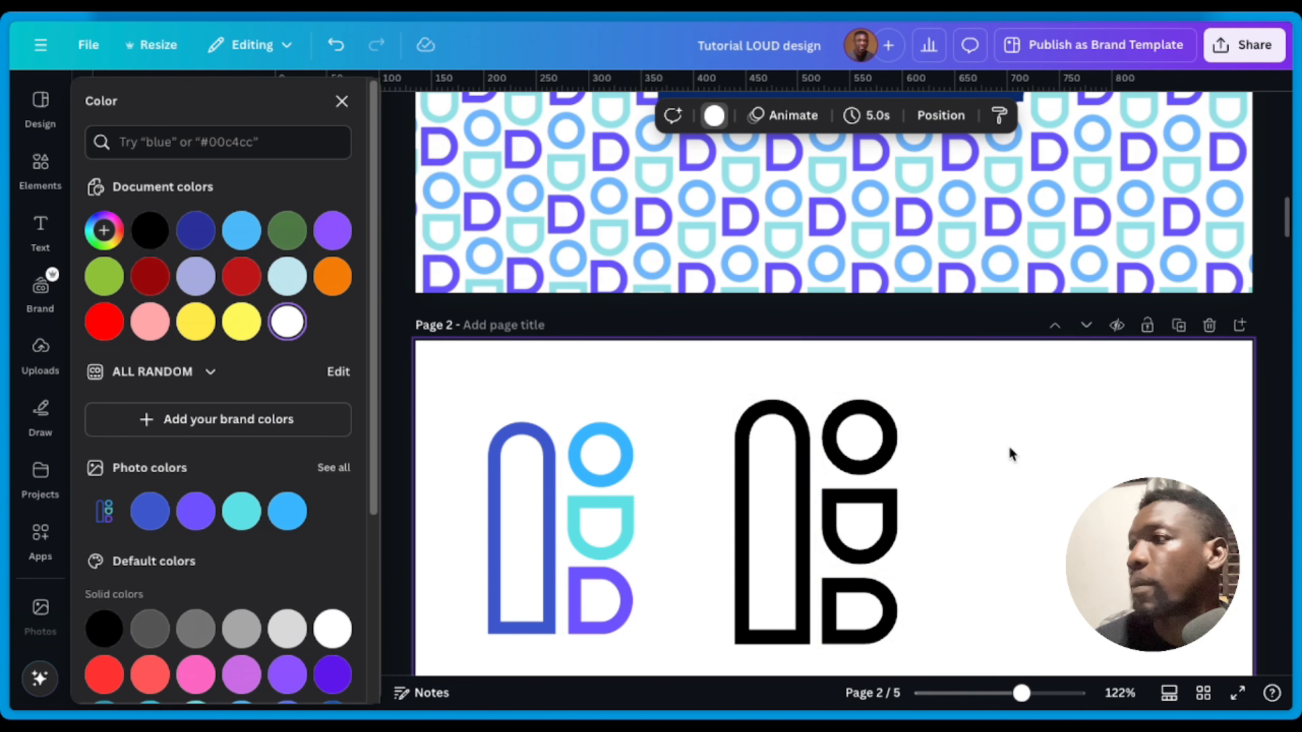
Step: Try filling the tall arch shape on page 2 with red #ff0000
click(764, 469)
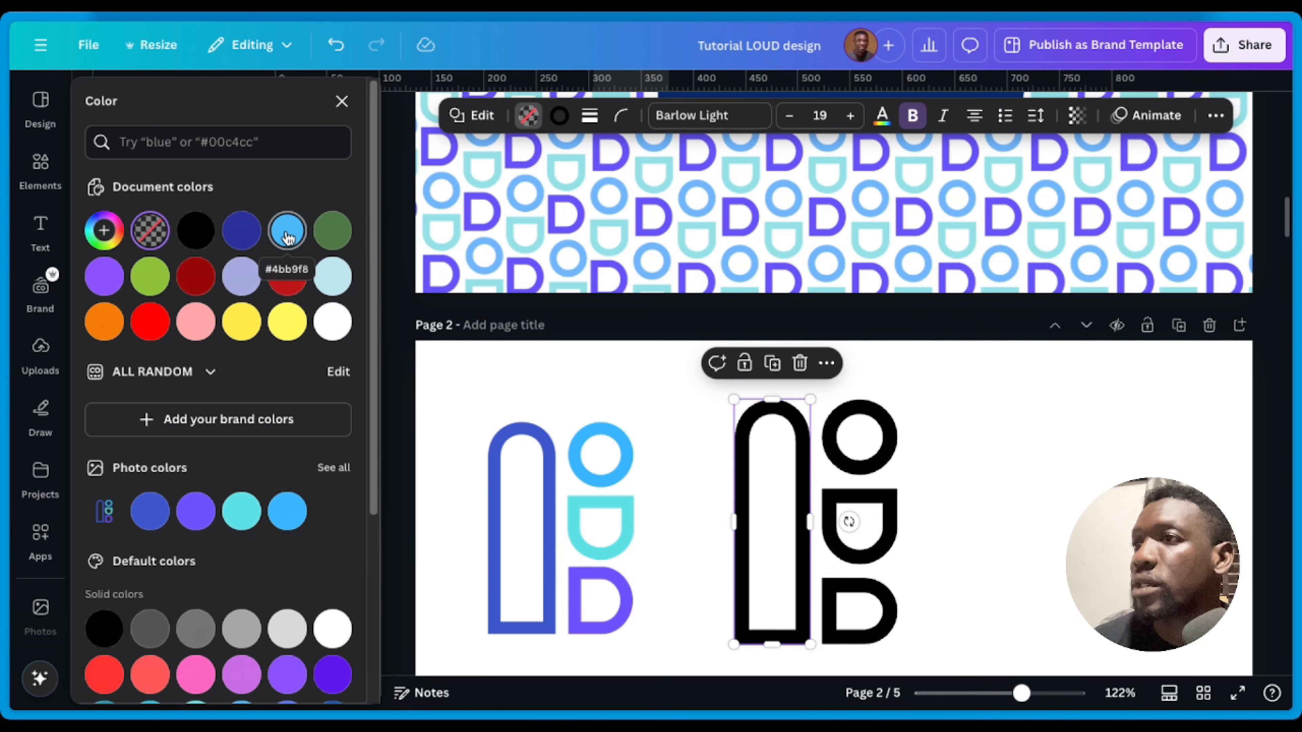
click(149, 323)
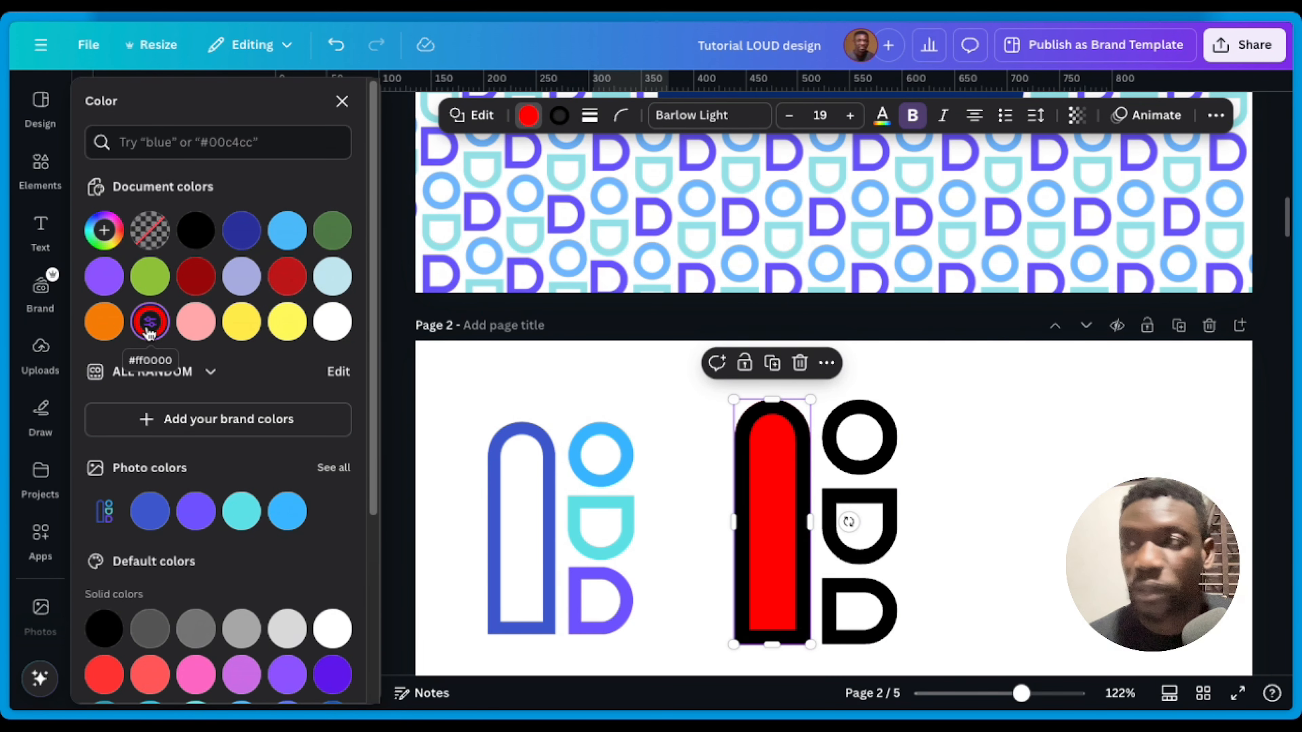
key(ctrl+z)
click(974, 427)
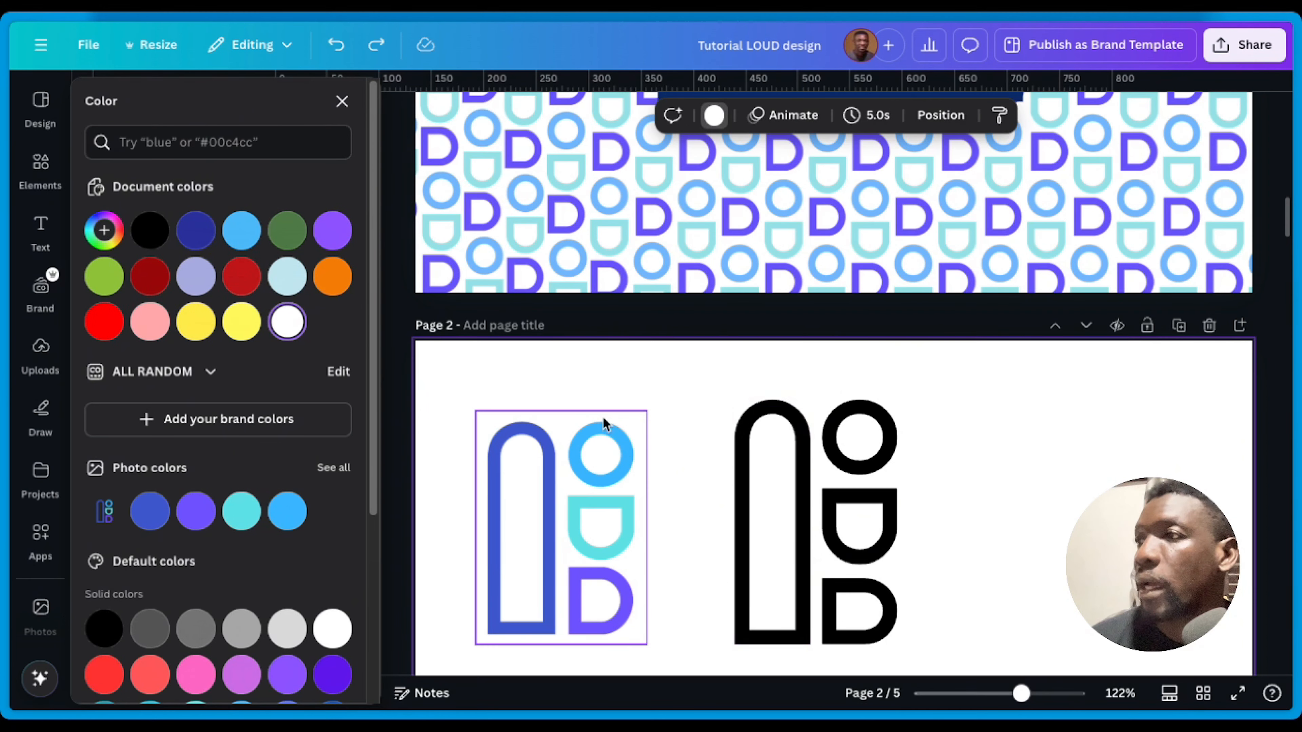
Step: Set the border colour of the tall arch to the dark blue document colour
click(743, 487)
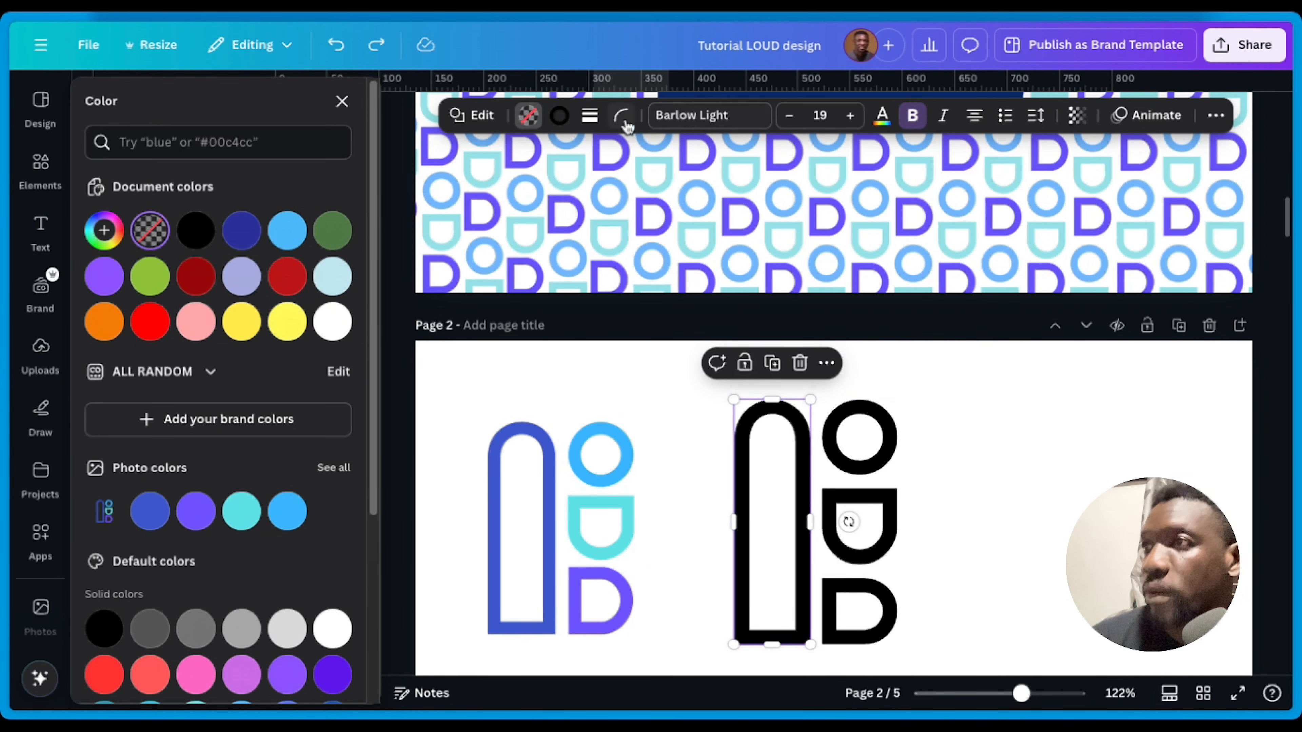
click(559, 122)
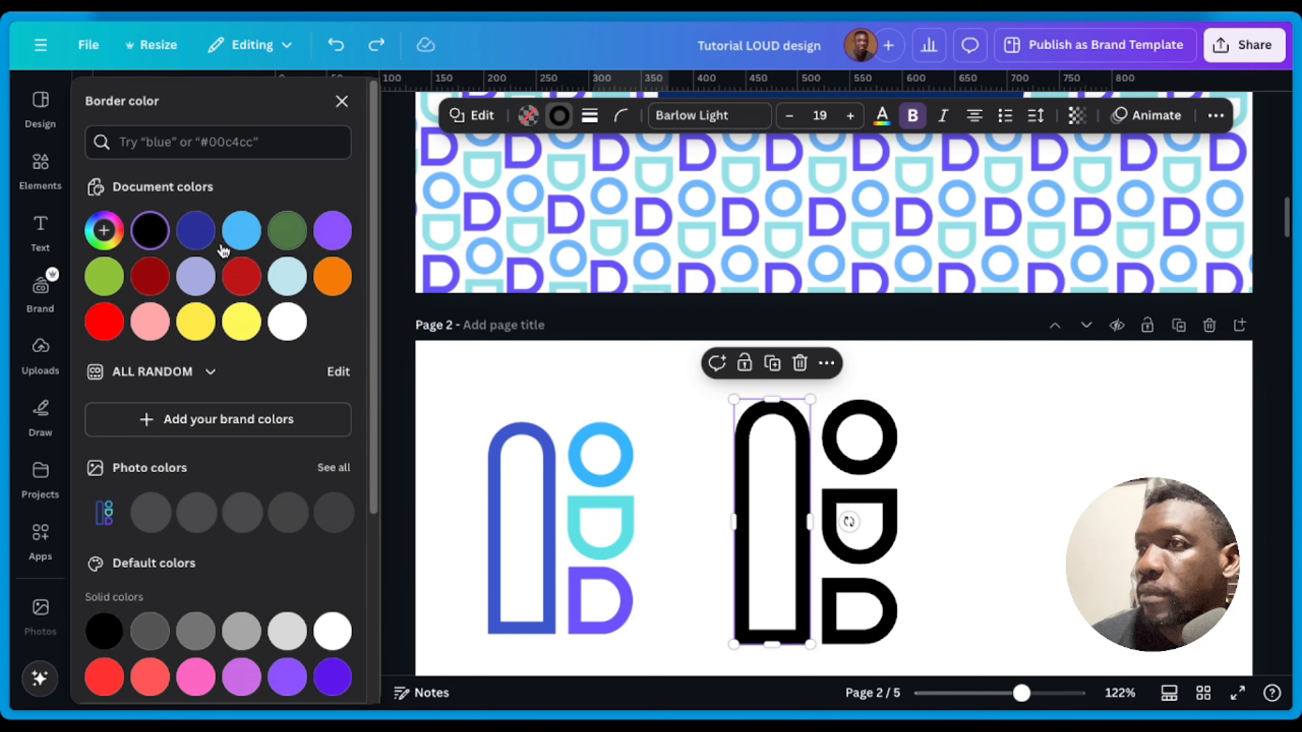
click(196, 230)
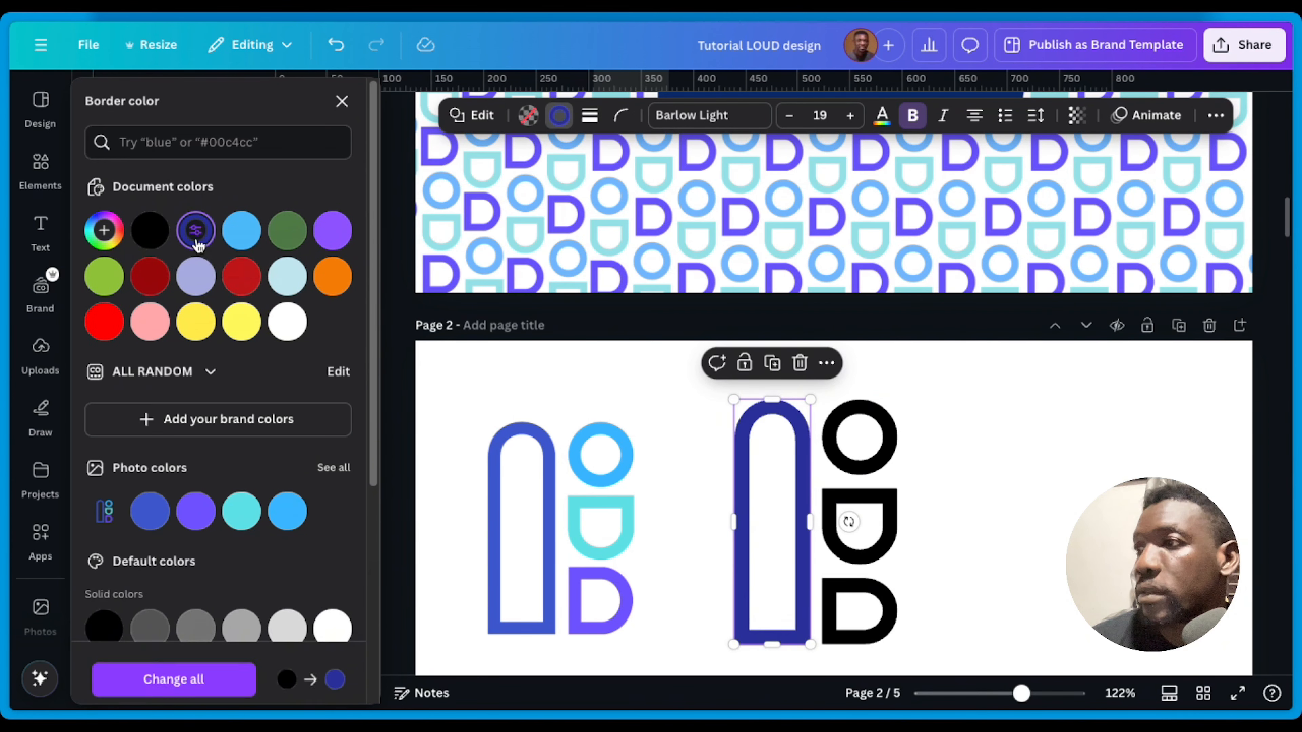
click(902, 432)
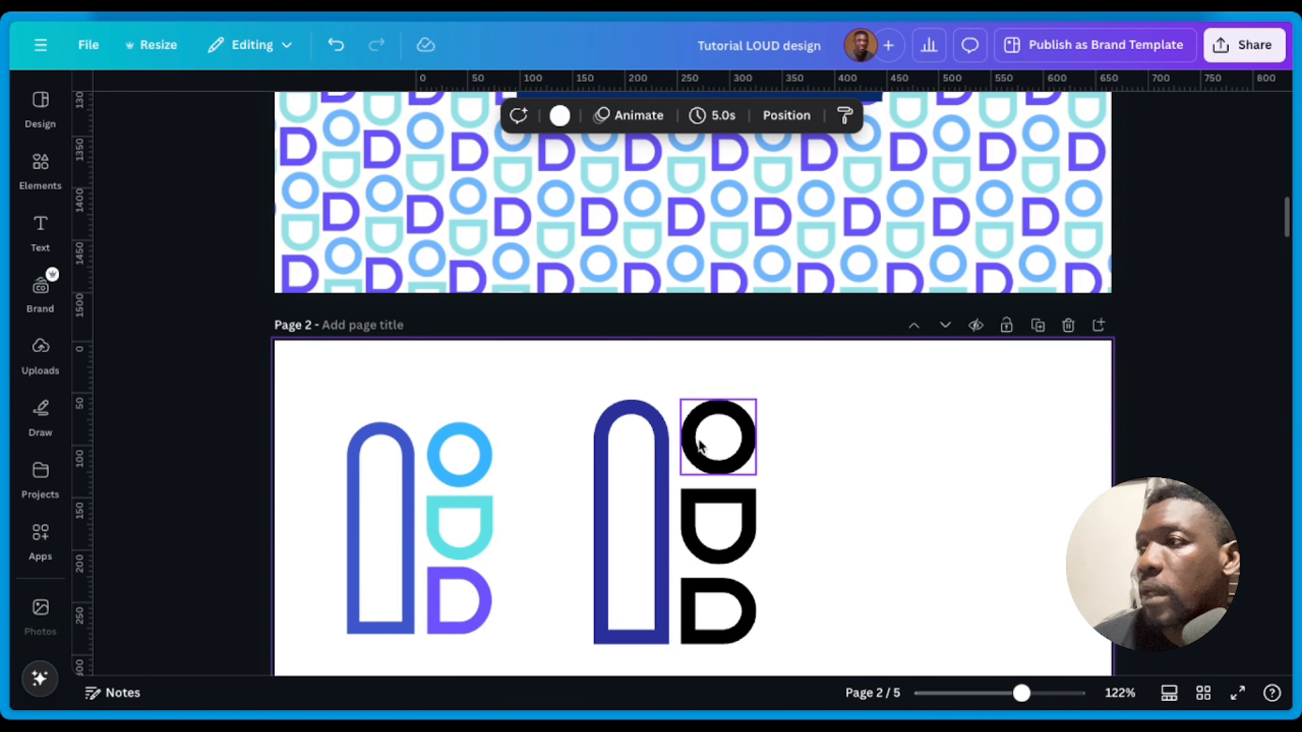
Step: Set the border colour of the circle beside the arch to orange
click(692, 446)
click(321, 115)
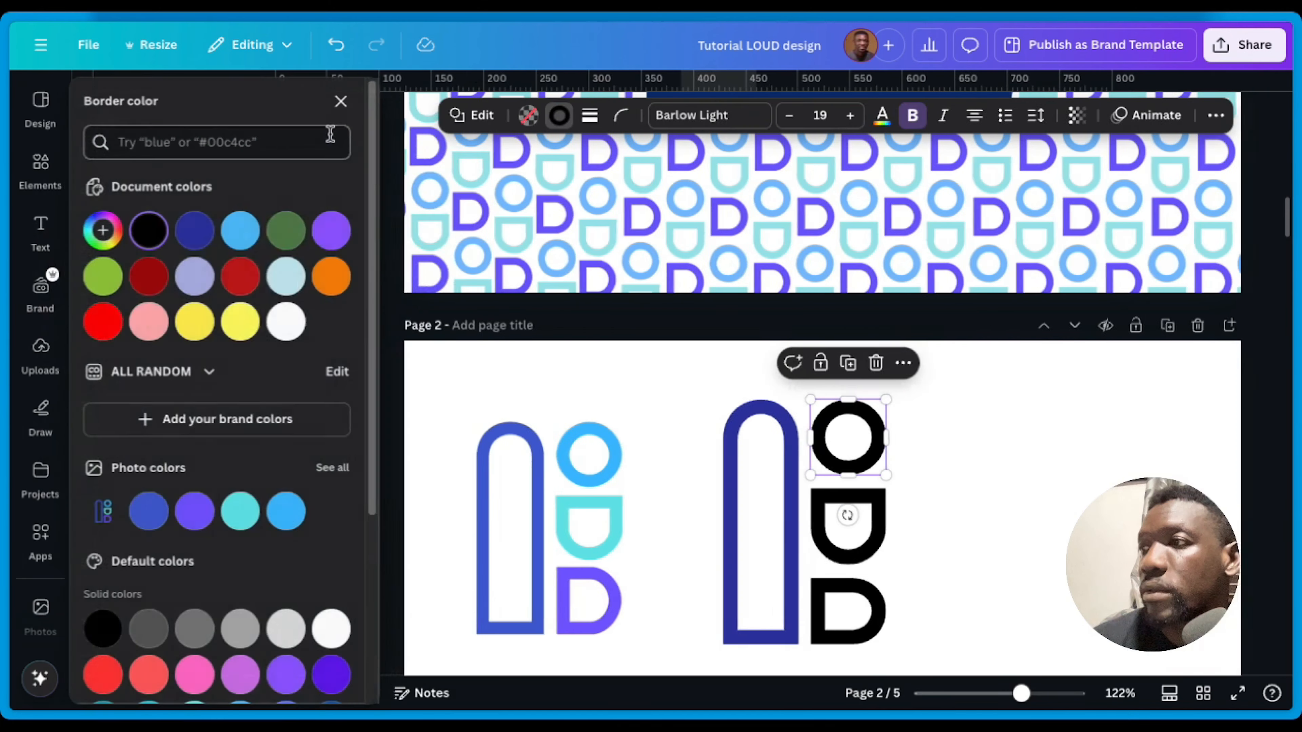
click(328, 286)
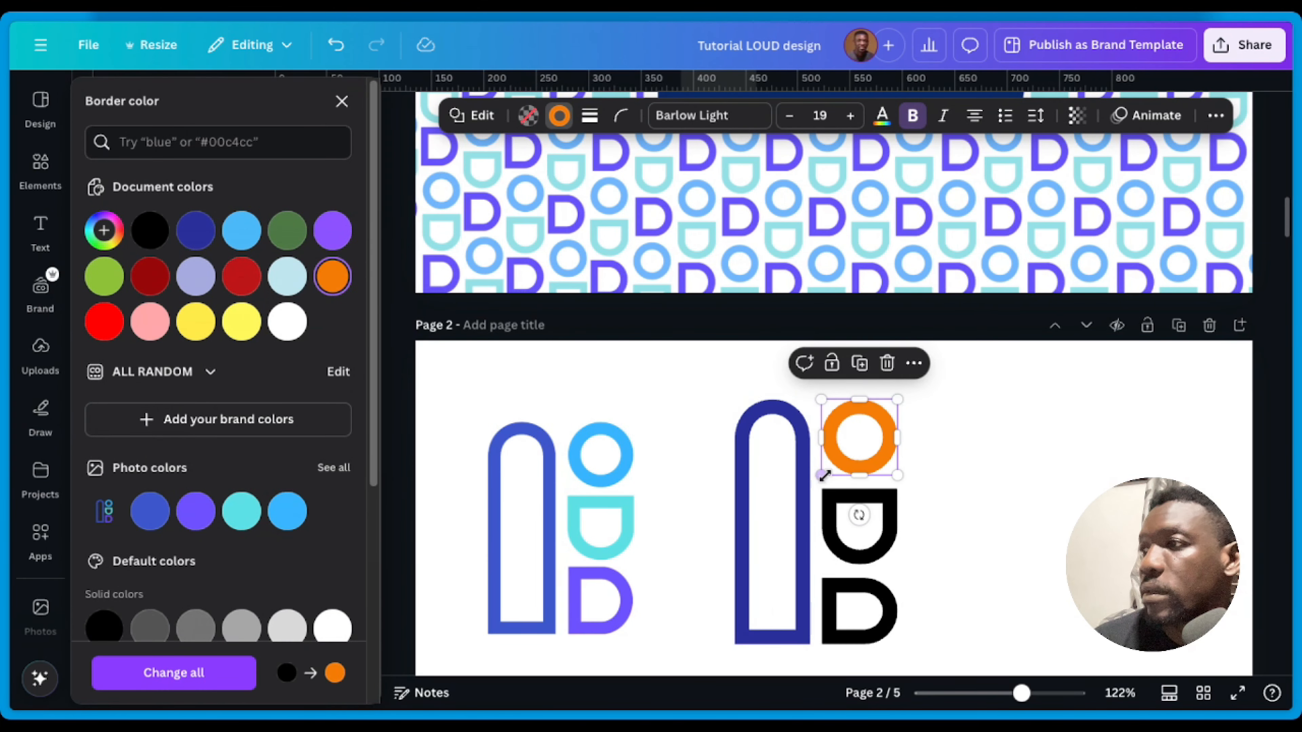
Step: Recolour the border of the U shape below the circle, trying yellow and settling on light green
click(831, 507)
click(242, 324)
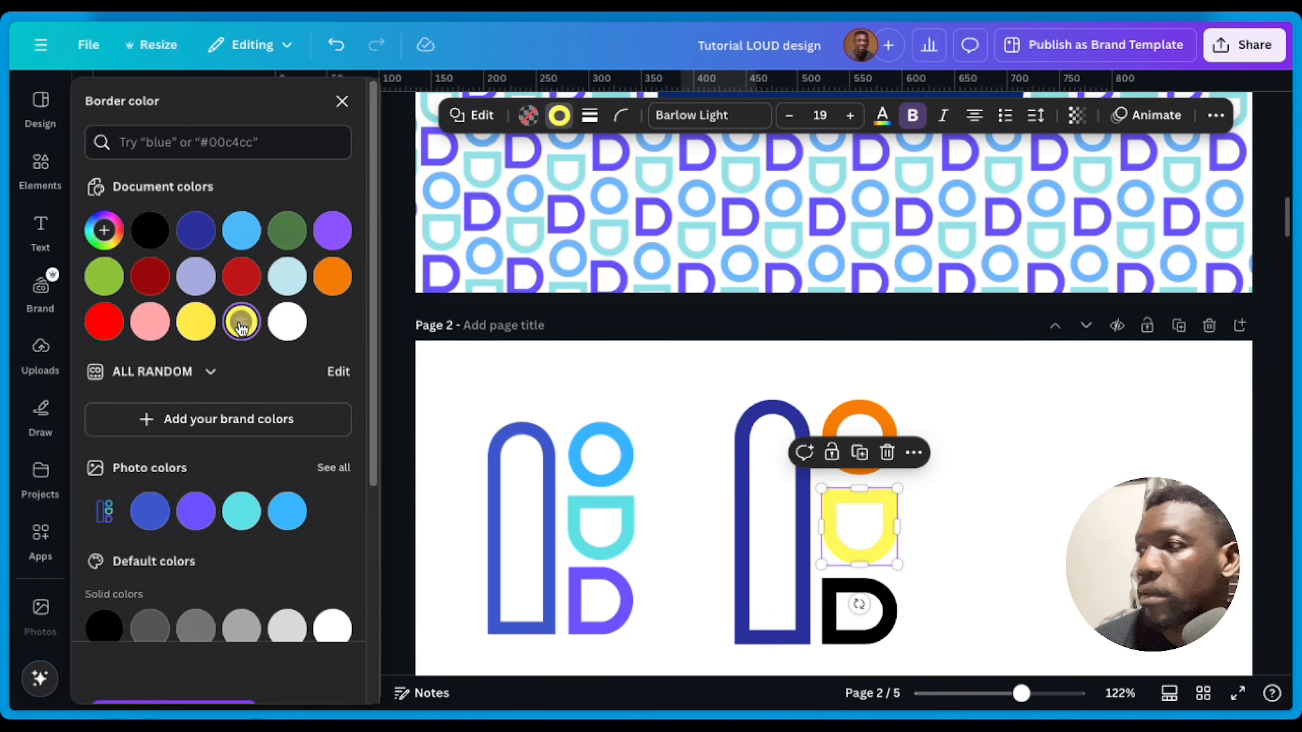
click(104, 277)
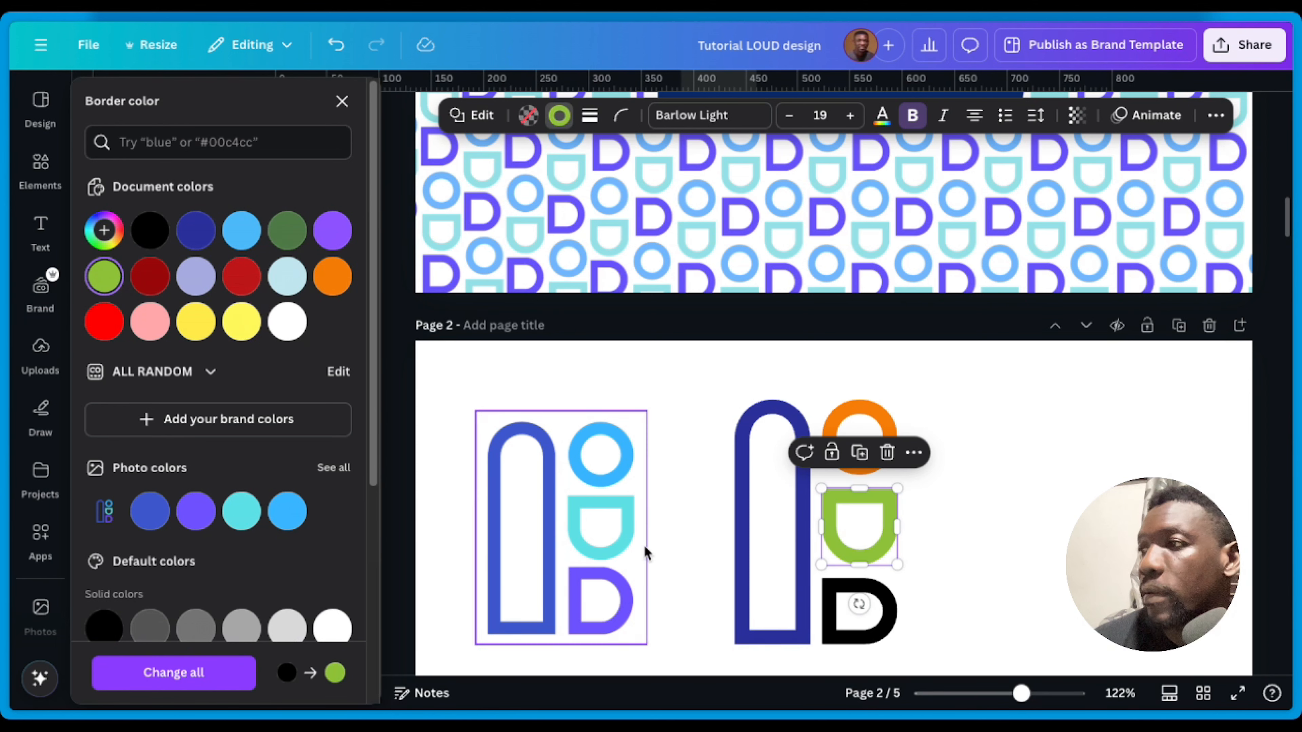
Step: Set the border colour of the D shape below the U shape to the purple document colour
click(839, 631)
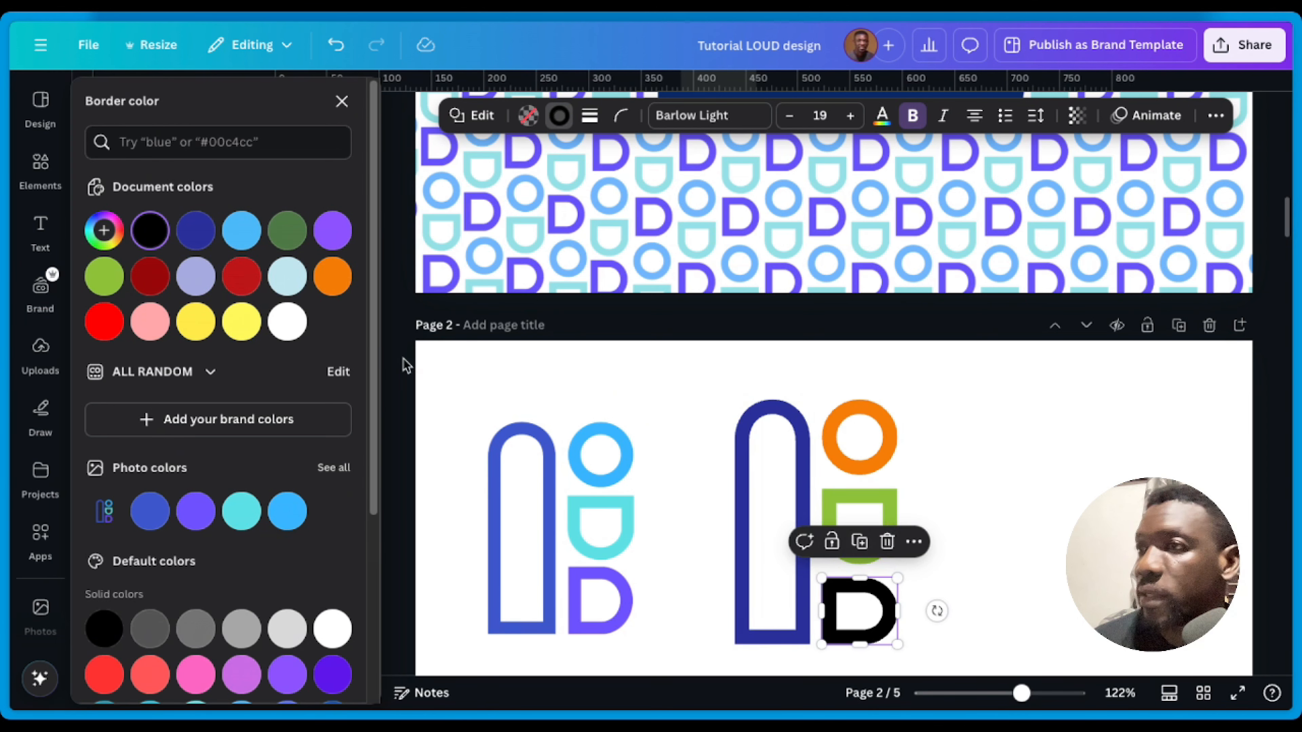
click(332, 230)
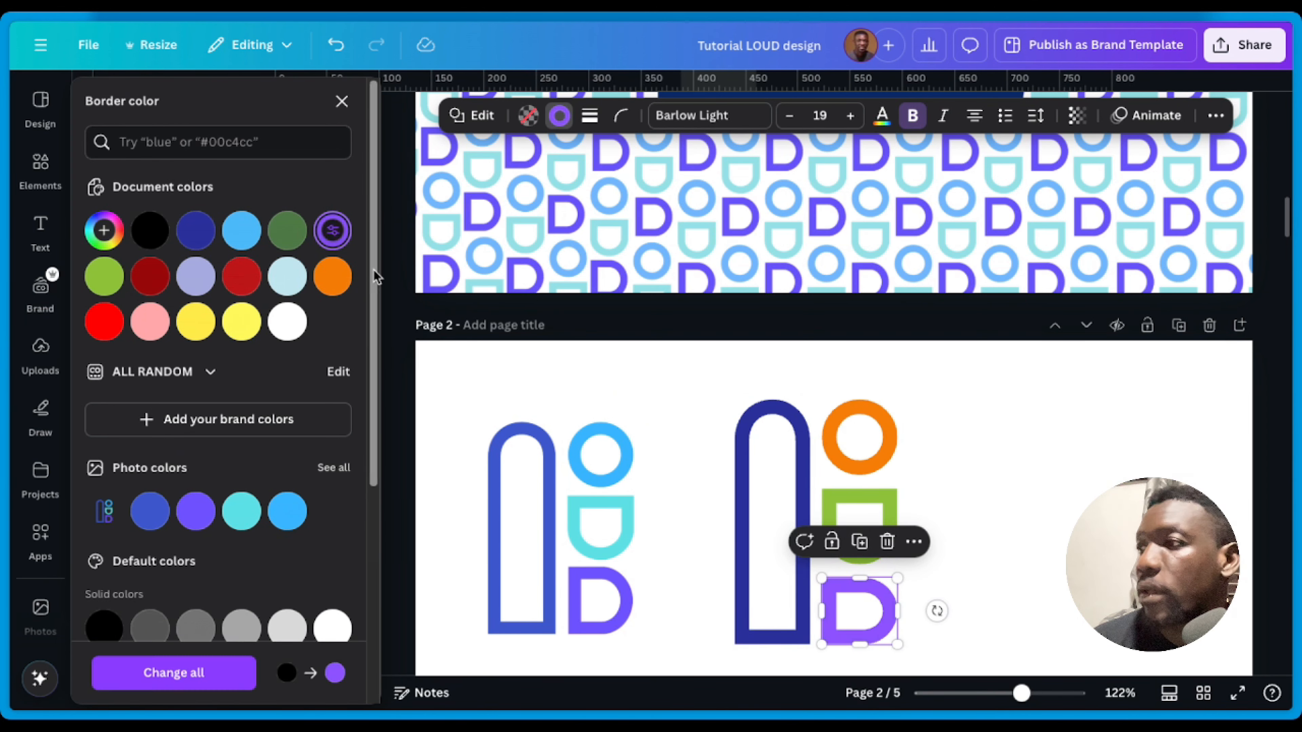
click(1021, 512)
Step: Adjust the size and position of the purple D shape so it sits closer beneath the green U shape
click(716, 613)
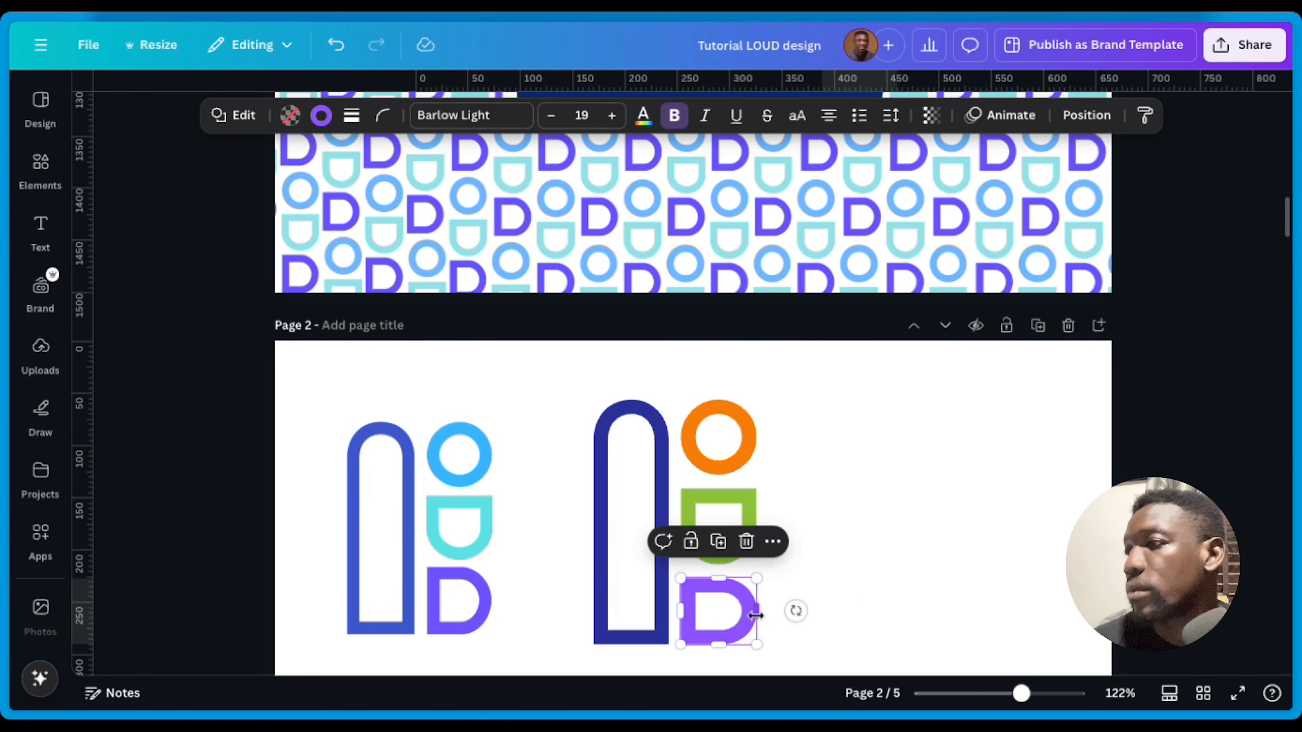
drag(755, 612, 734, 619)
drag(683, 580, 741, 597)
click(741, 510)
click(835, 561)
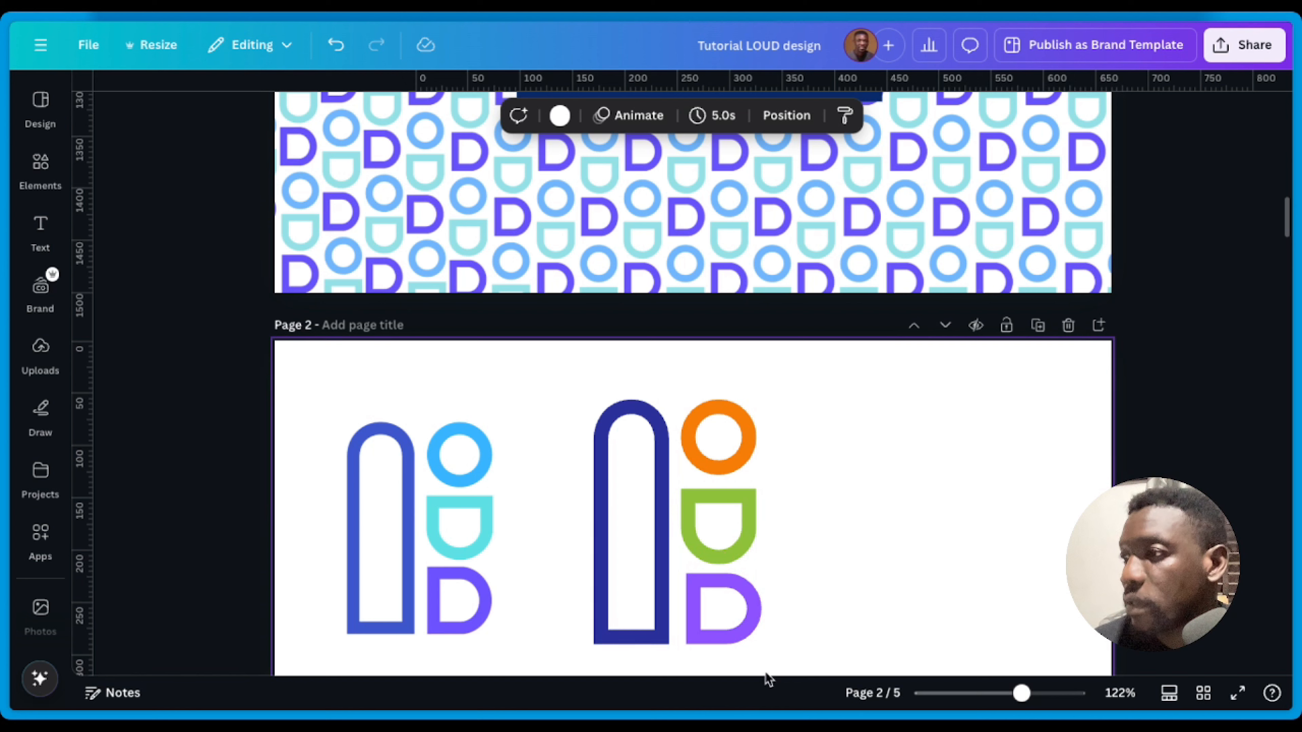
Step: Space the circle, U and D shapes evenly in the vertical direction and align their left edges
drag(781, 658, 680, 398)
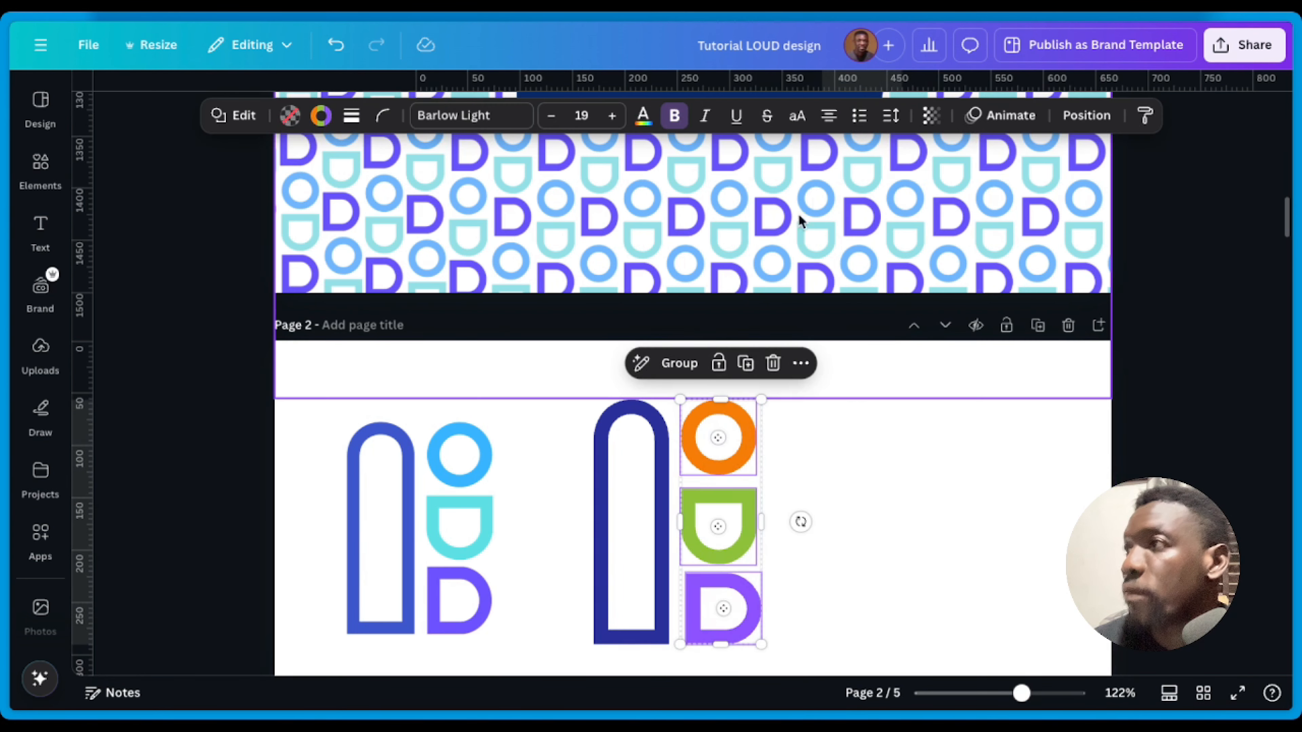
click(1086, 115)
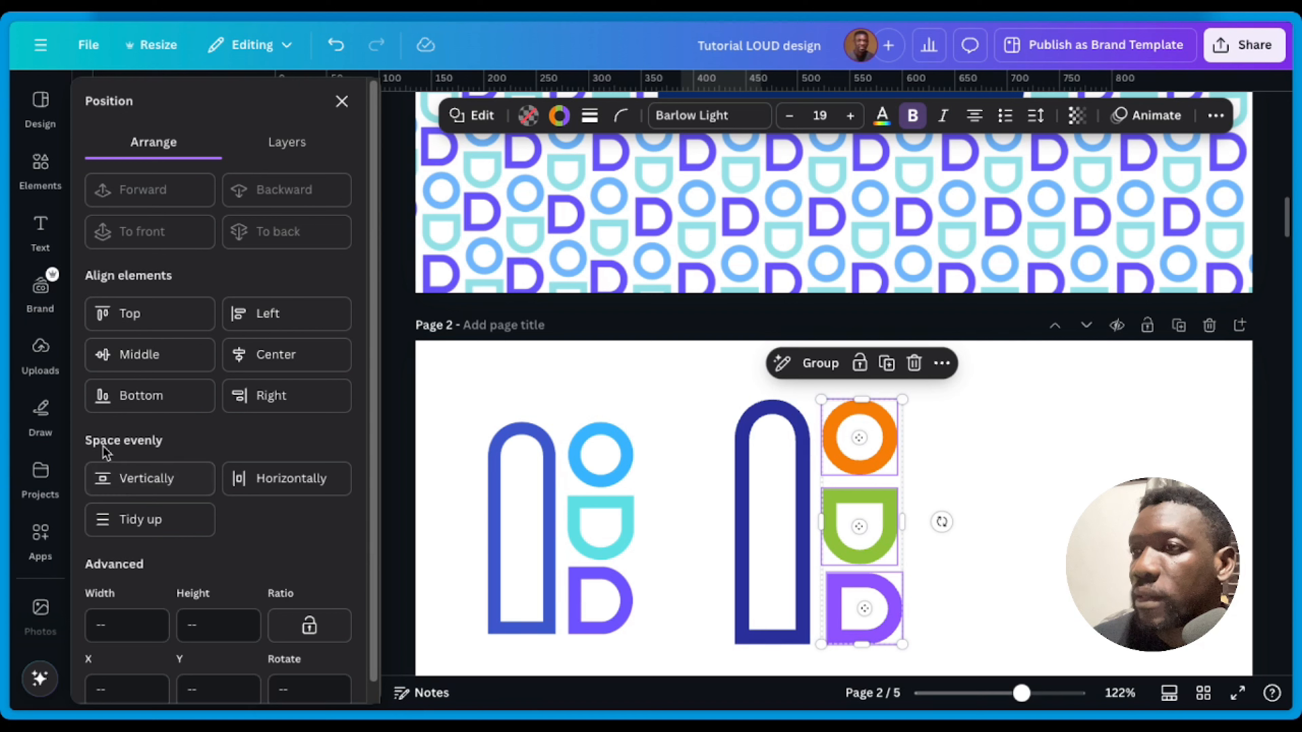
click(129, 482)
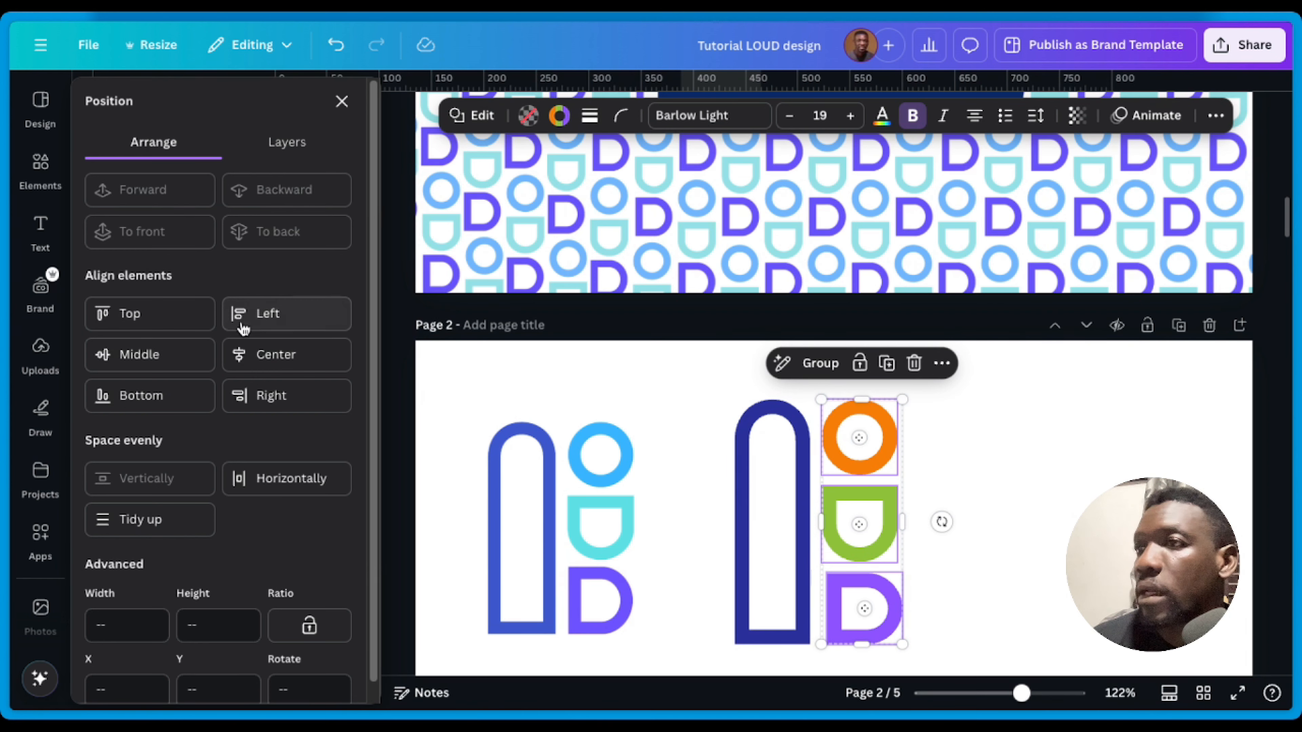
click(250, 319)
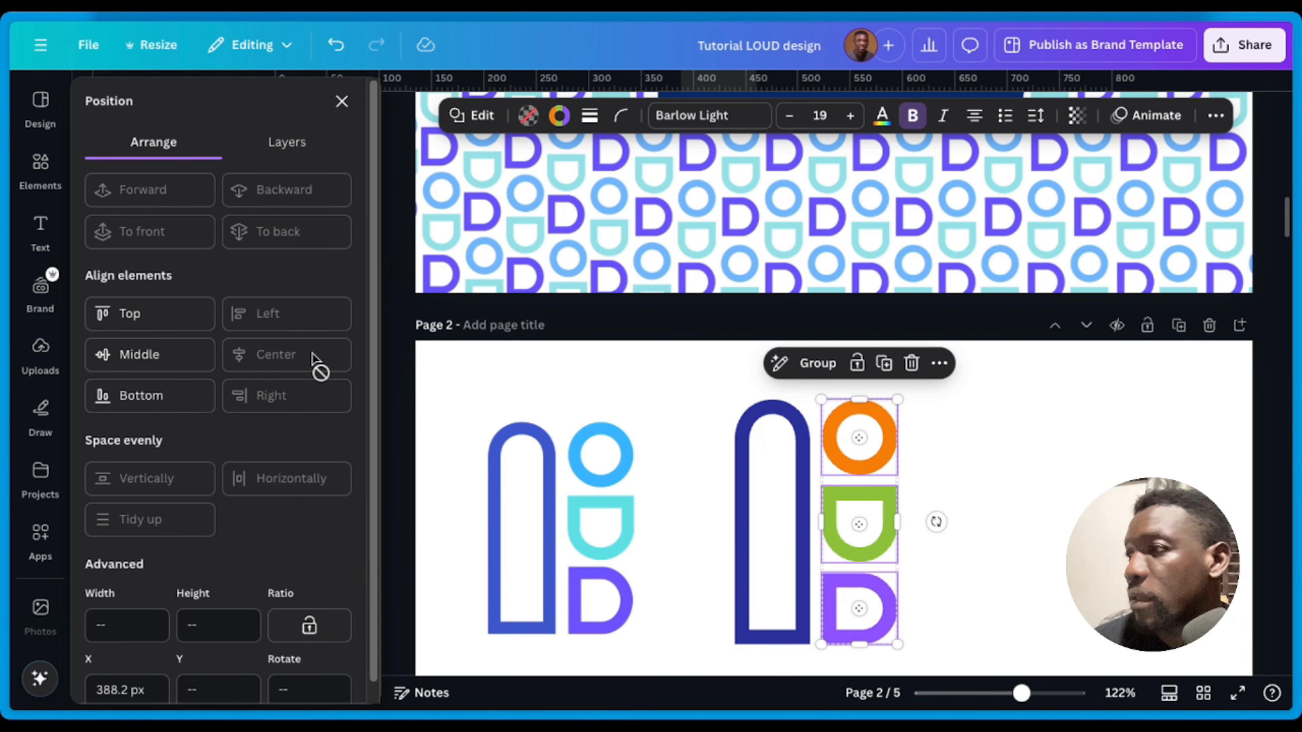
click(995, 568)
scroll(936, 579, down, 1)
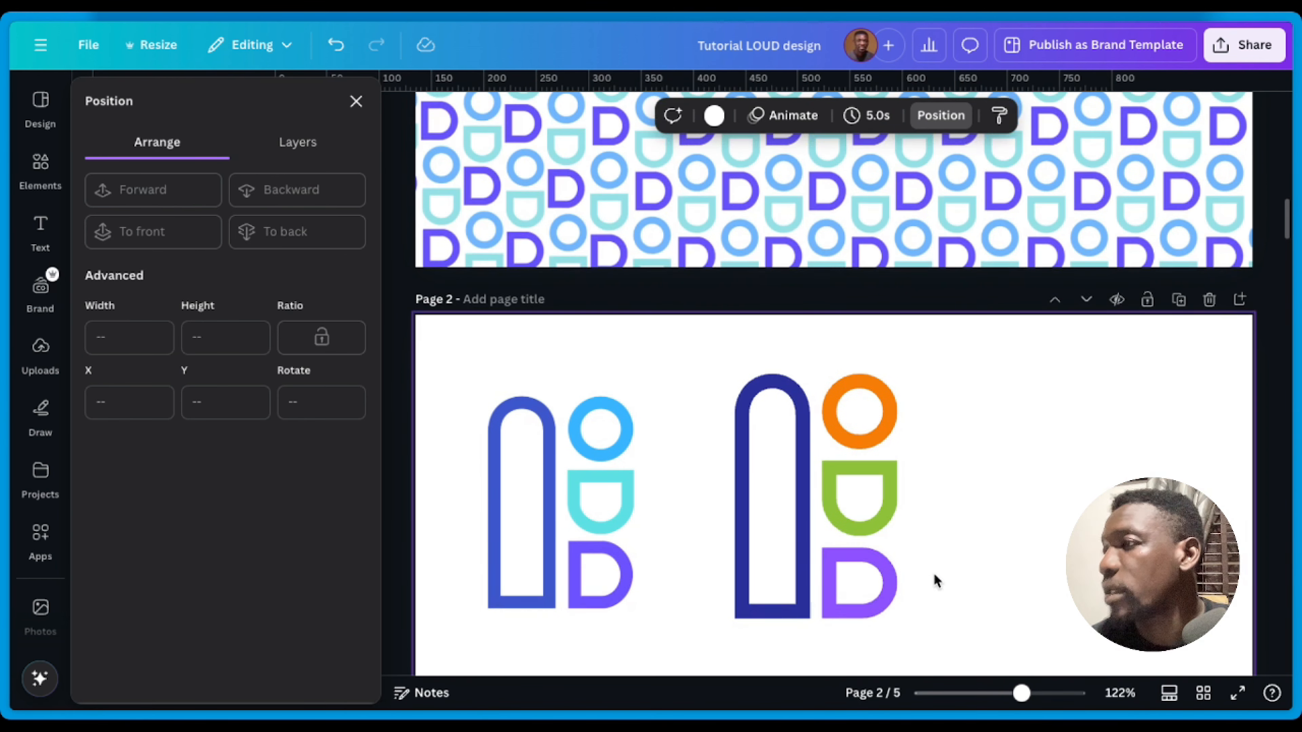
scroll(943, 610, down, 1)
drag(940, 601, 745, 440)
key(ctrl+z)
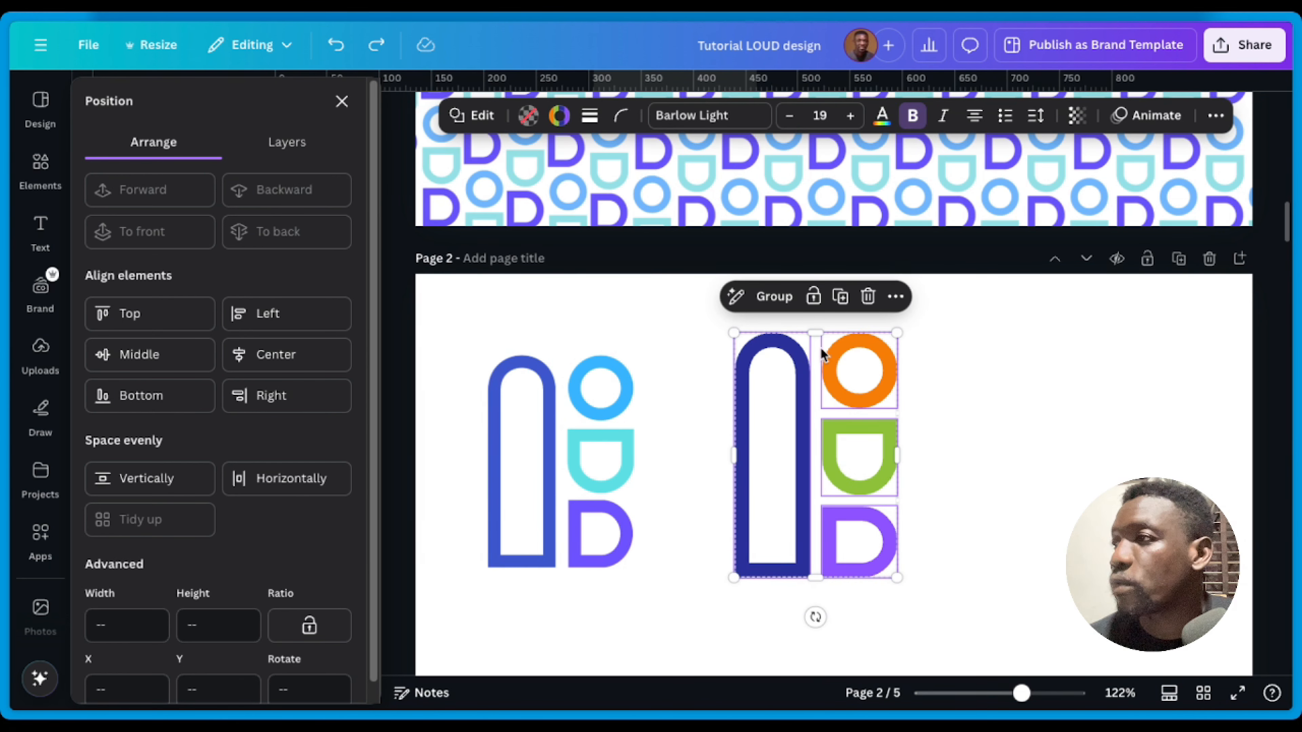
Step: Shrink the original logo image to about 70 by 95 px and select the four recreated logo shapes
click(609, 410)
drag(643, 341, 550, 391)
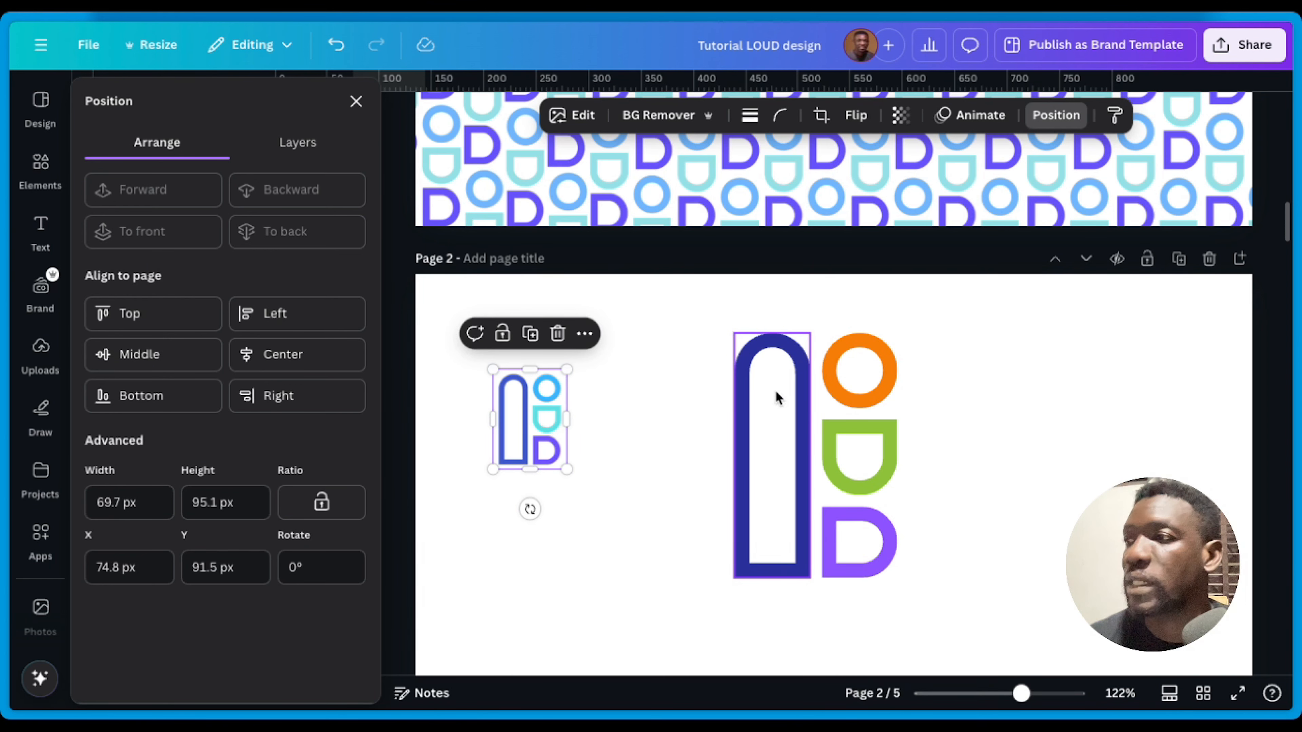
mouse_move(689, 328)
mouse_down()
mouse_move(892, 543)
mouse_move(867, 573)
mouse_up()
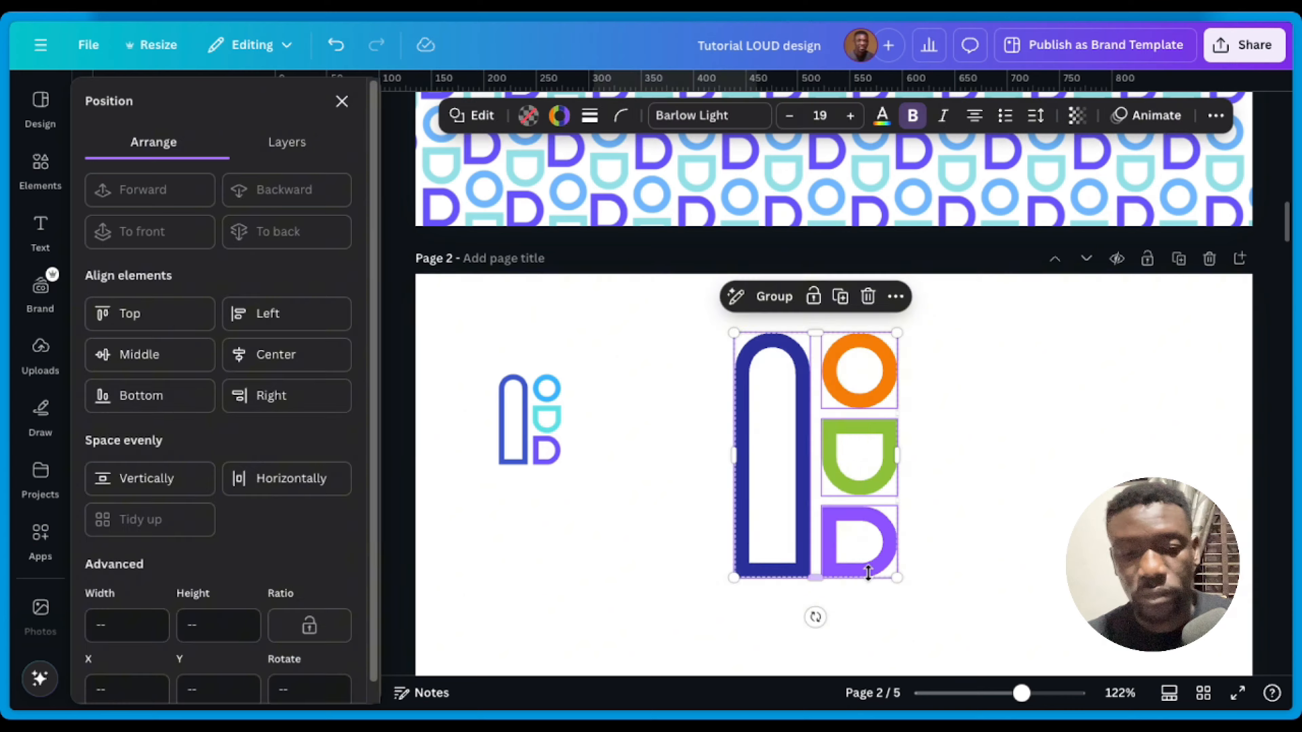
Step: Create a new blank Canva design in another browser tab through canva.new
scroll(857, 559, down, 5)
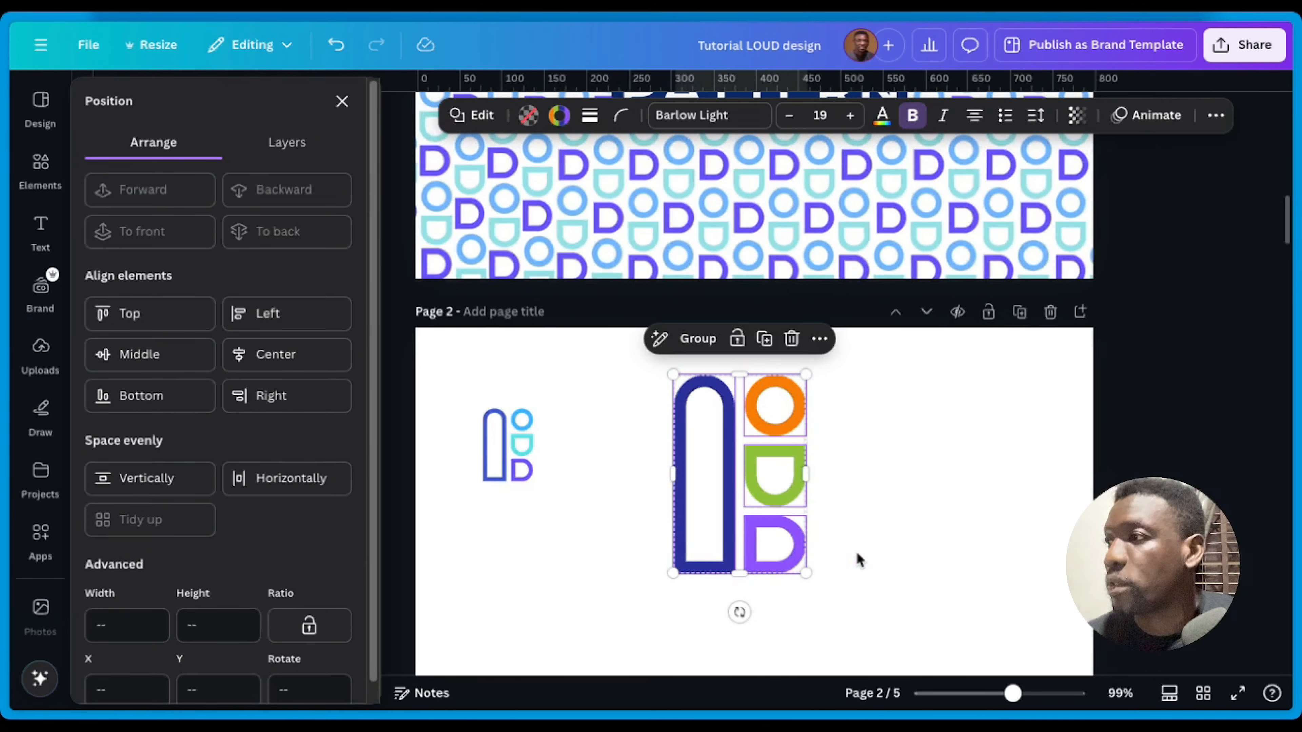
scroll(815, 561, down, 1)
scroll(808, 520, down, 3)
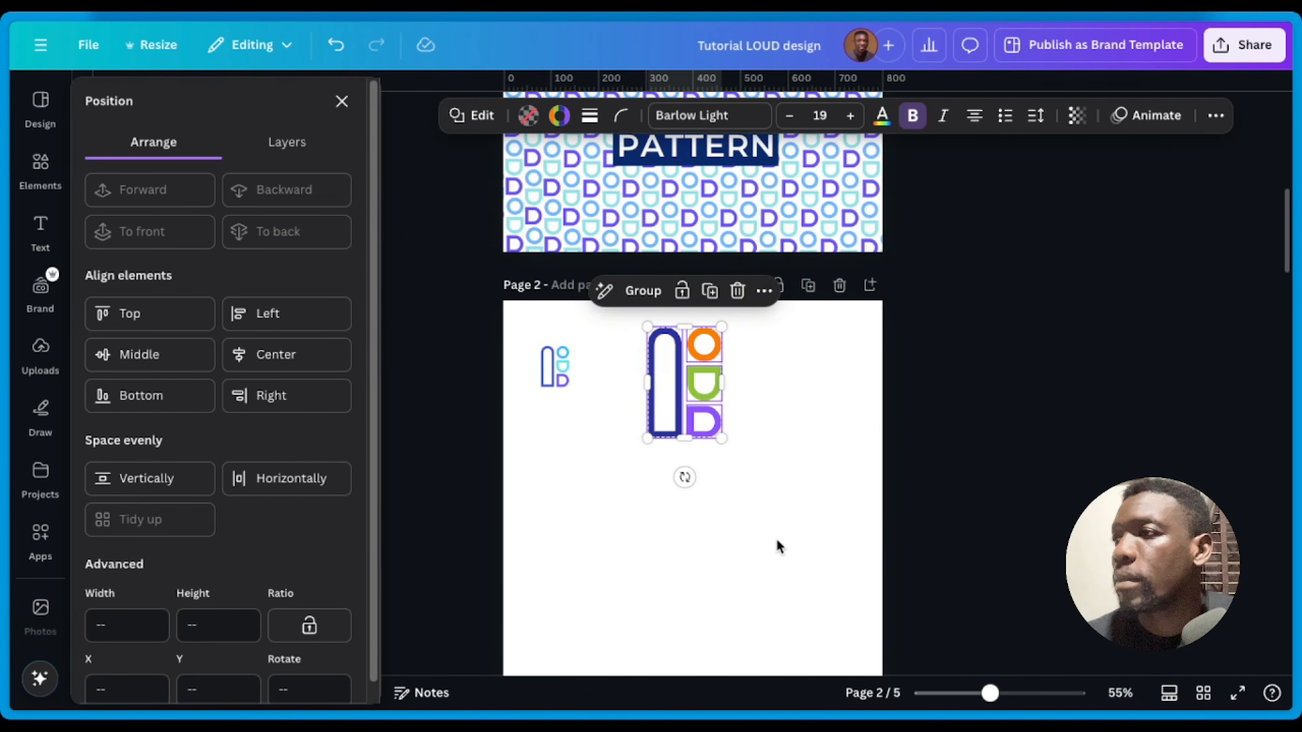
scroll(776, 543, down, 3)
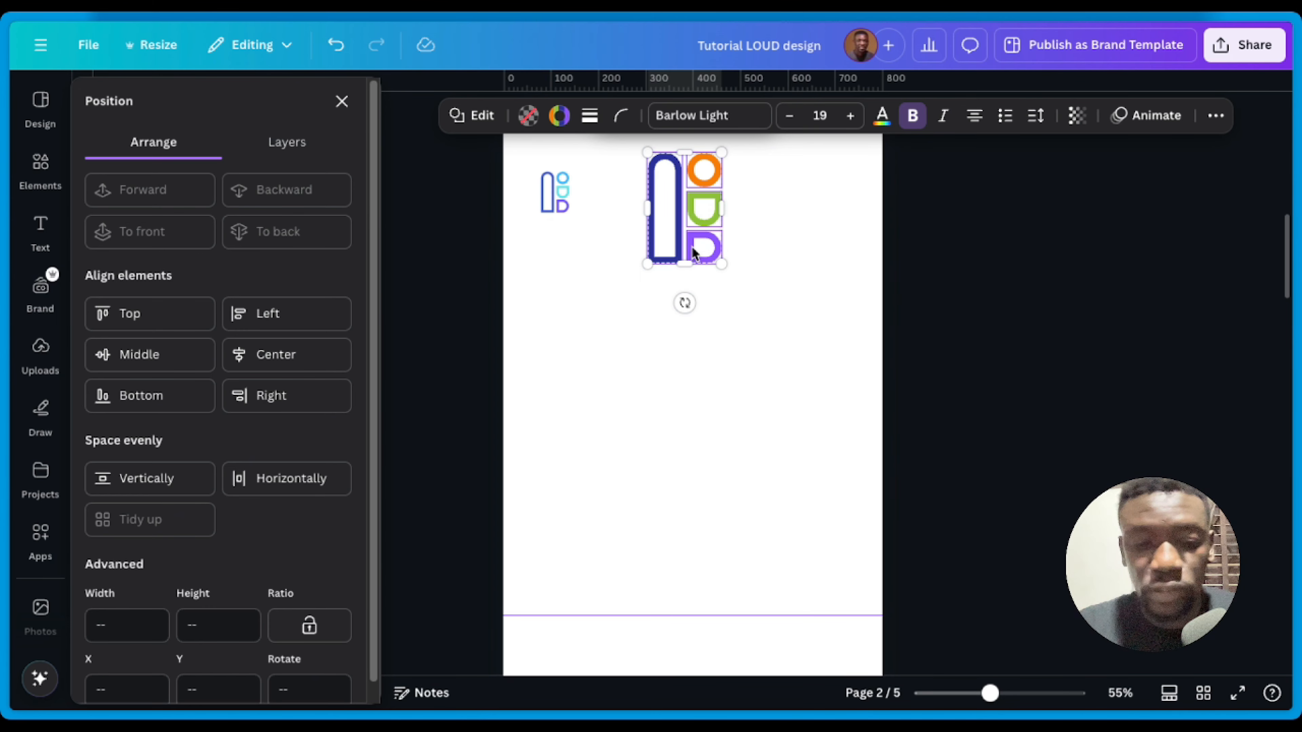
key(super+t)
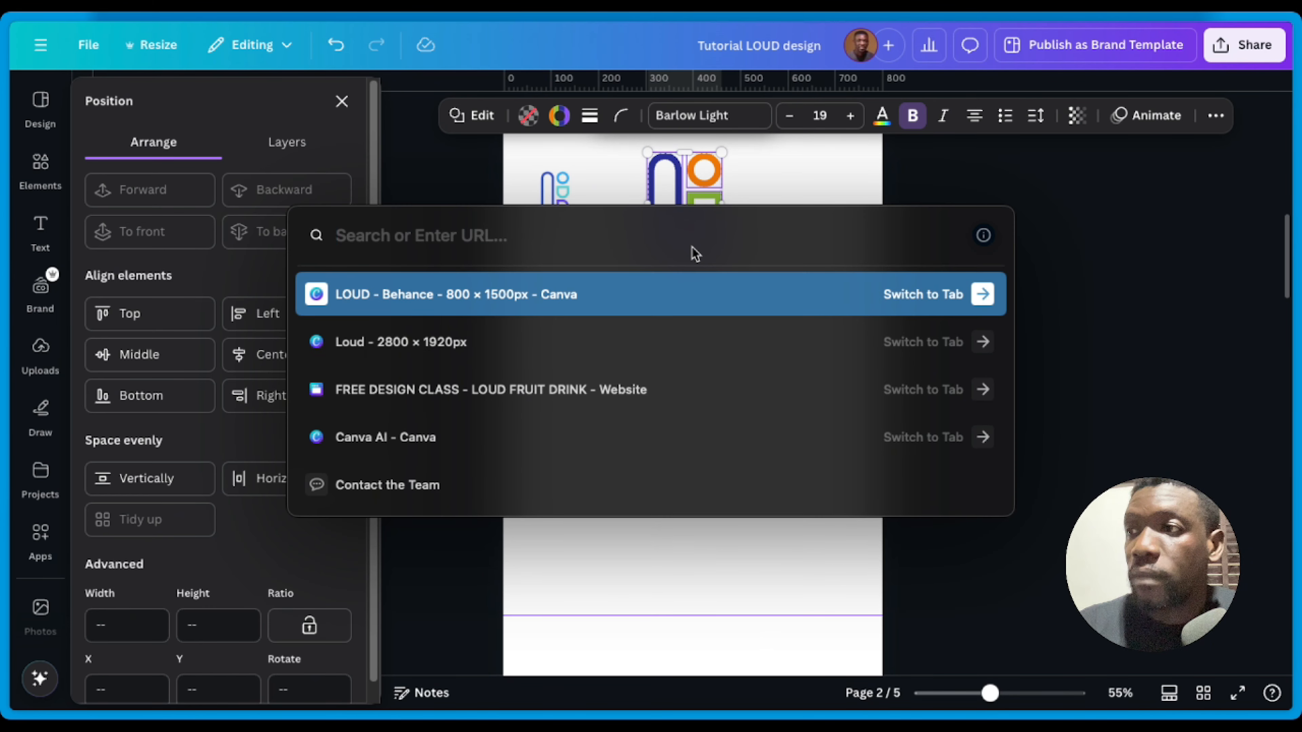
text(can)
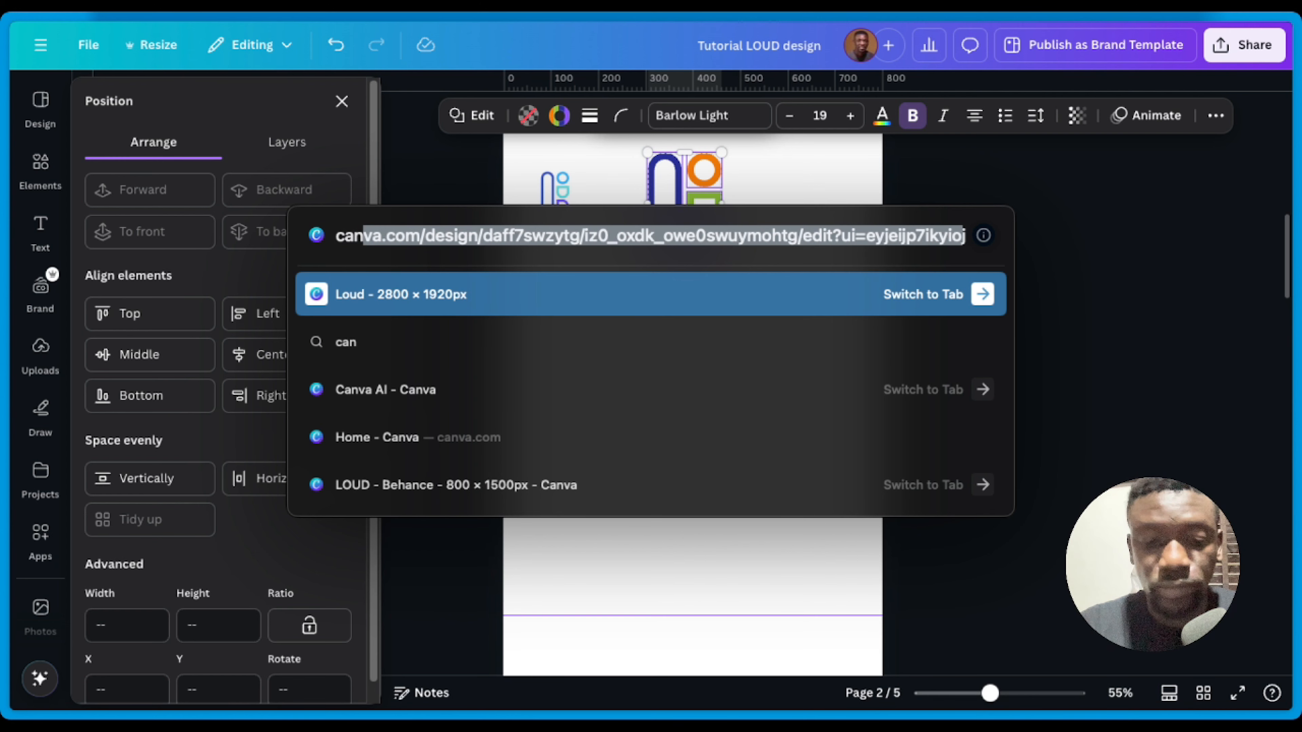
text(va.new)
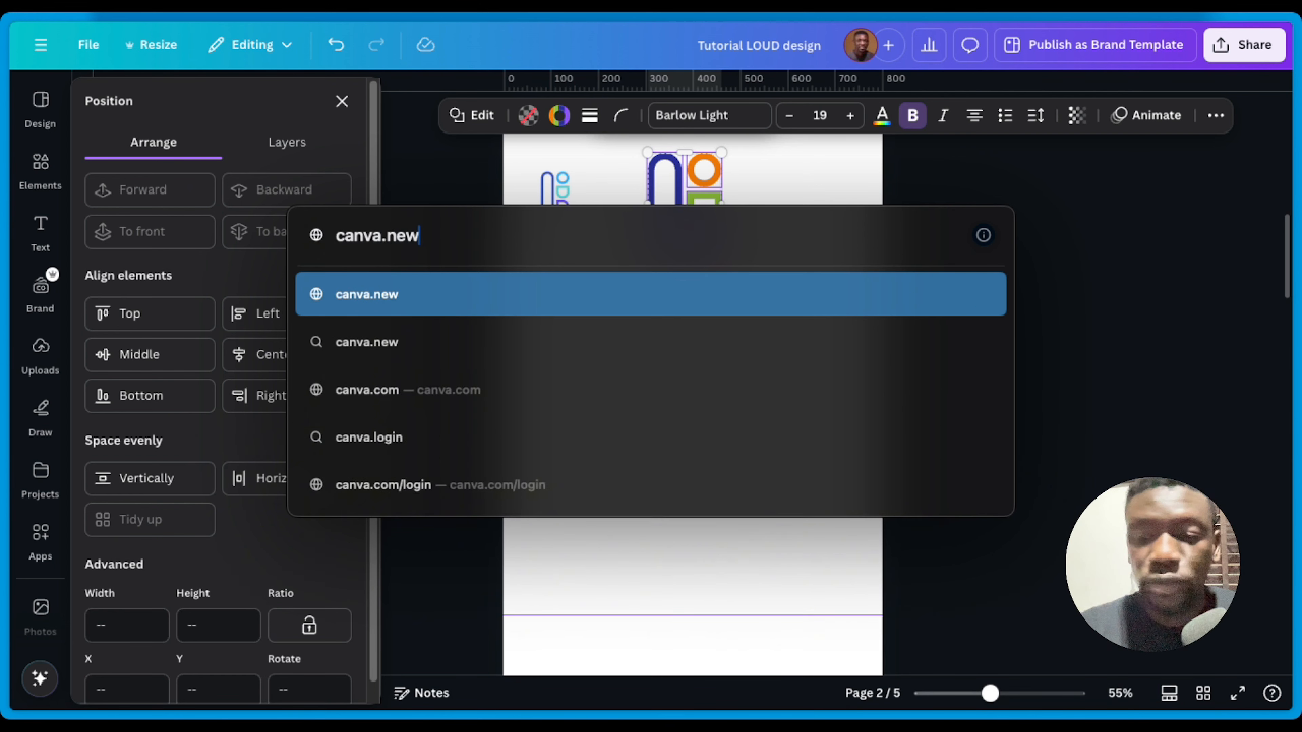
key(Return)
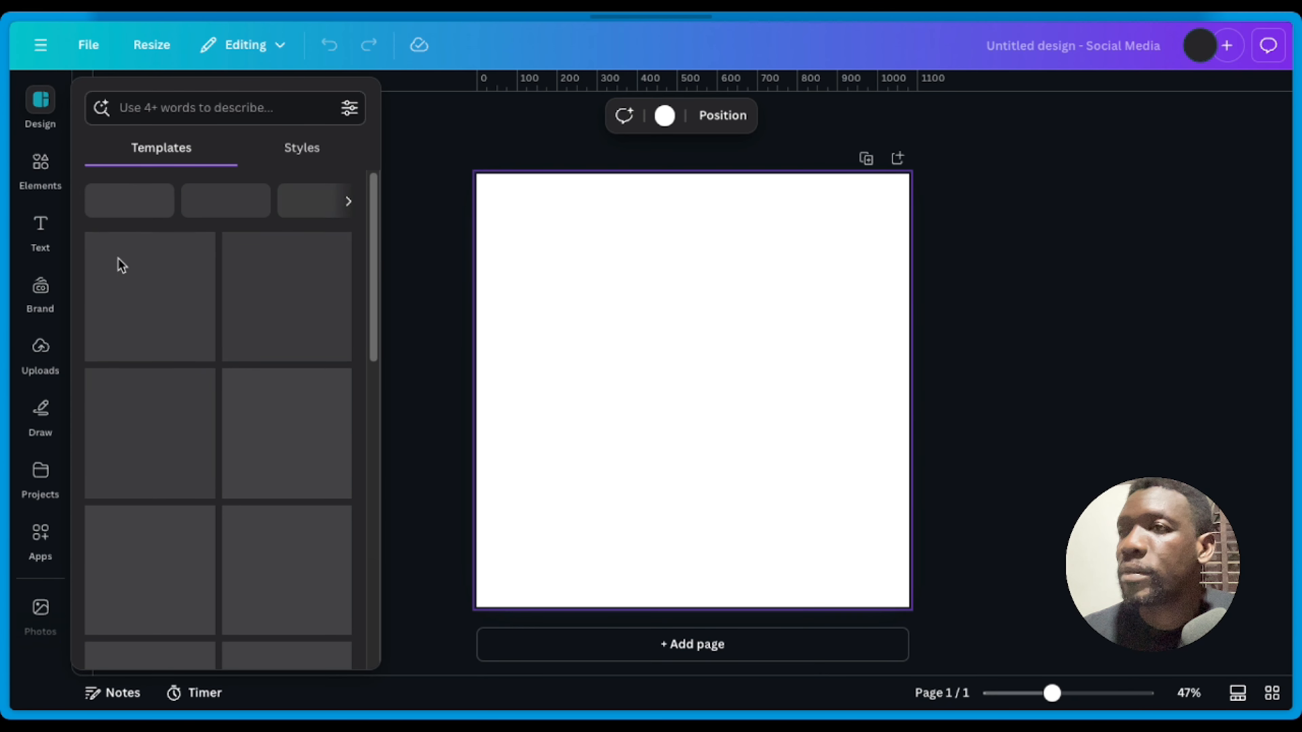
Step: Try to copy the four recreated shapes from the Tutorial LOUD design into the new untitled design
mouse_move(2, 254)
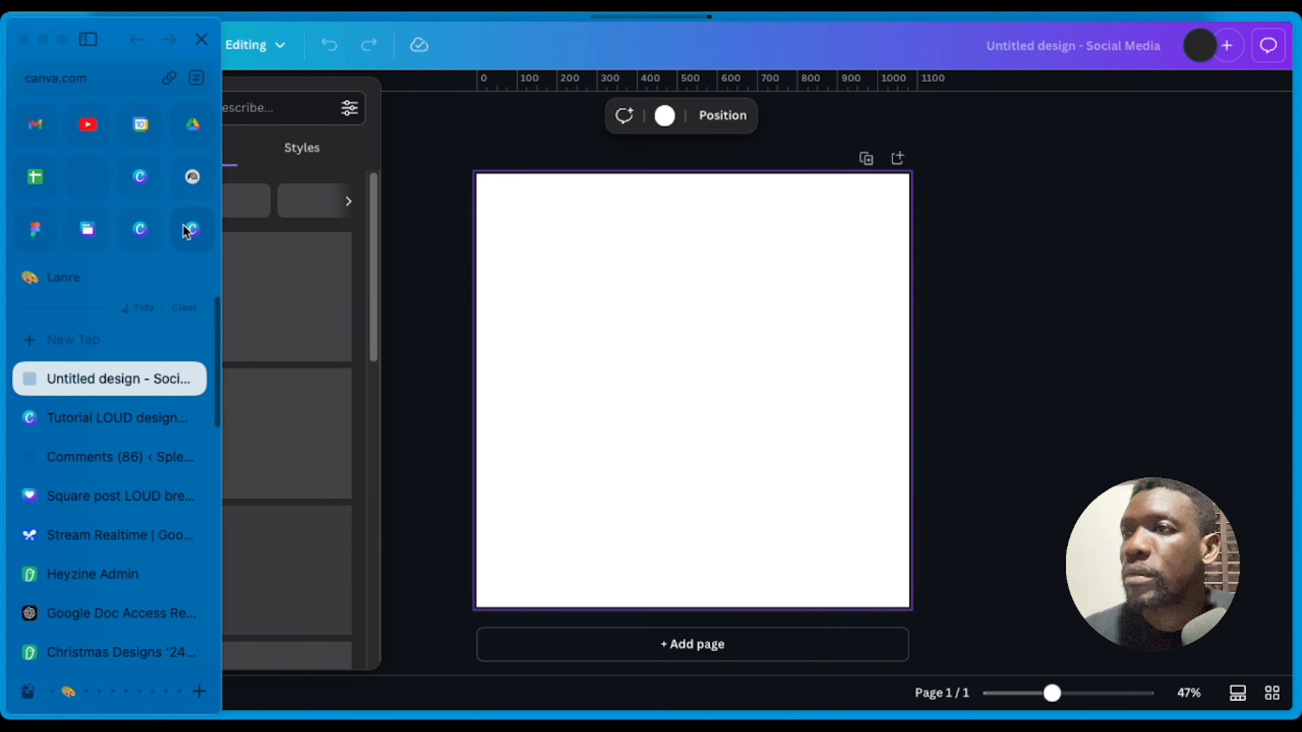
click(104, 420)
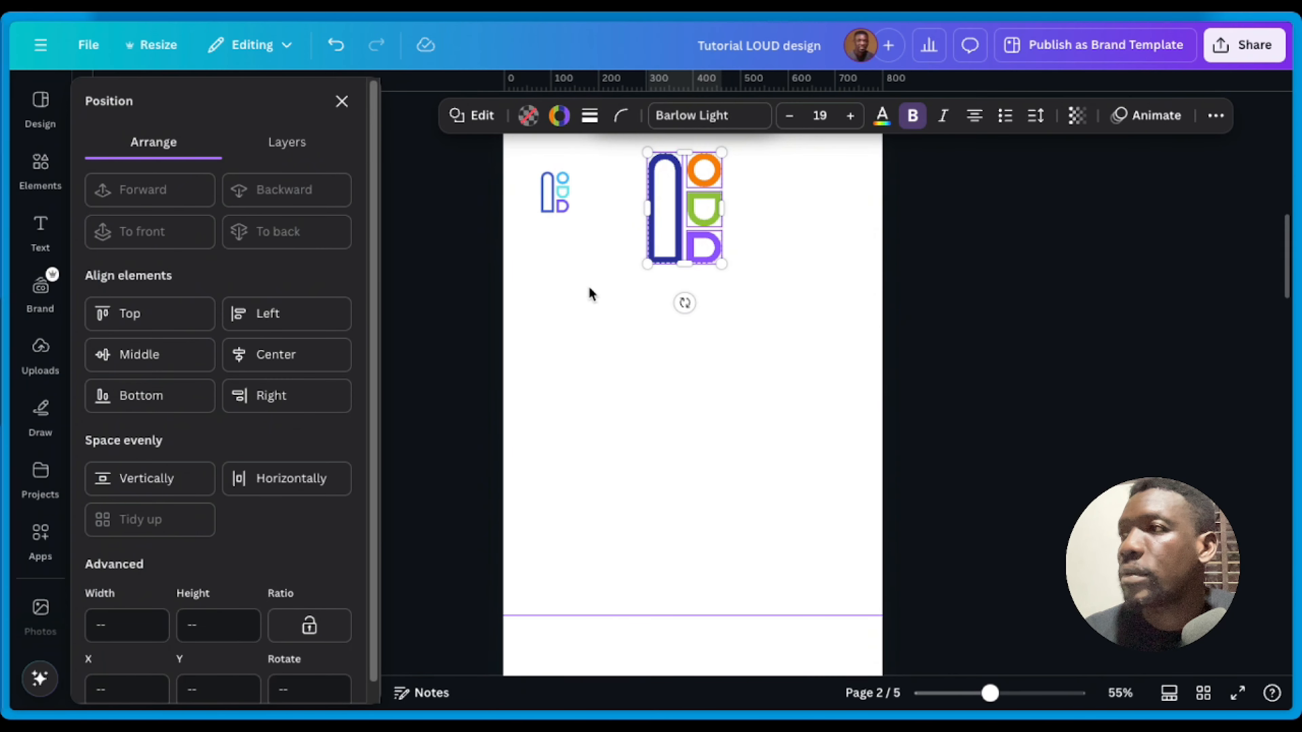
right_click(706, 224)
key(Escape)
mouse_move(1, 415)
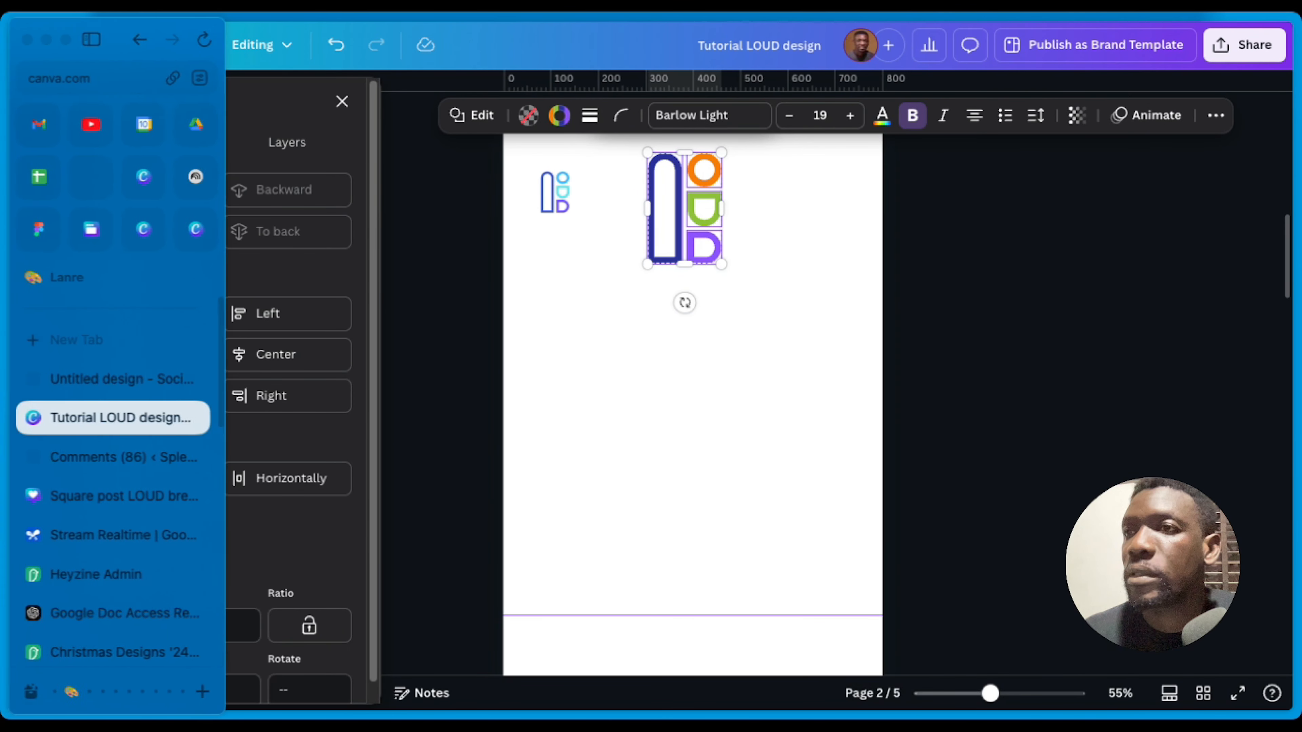
click(117, 378)
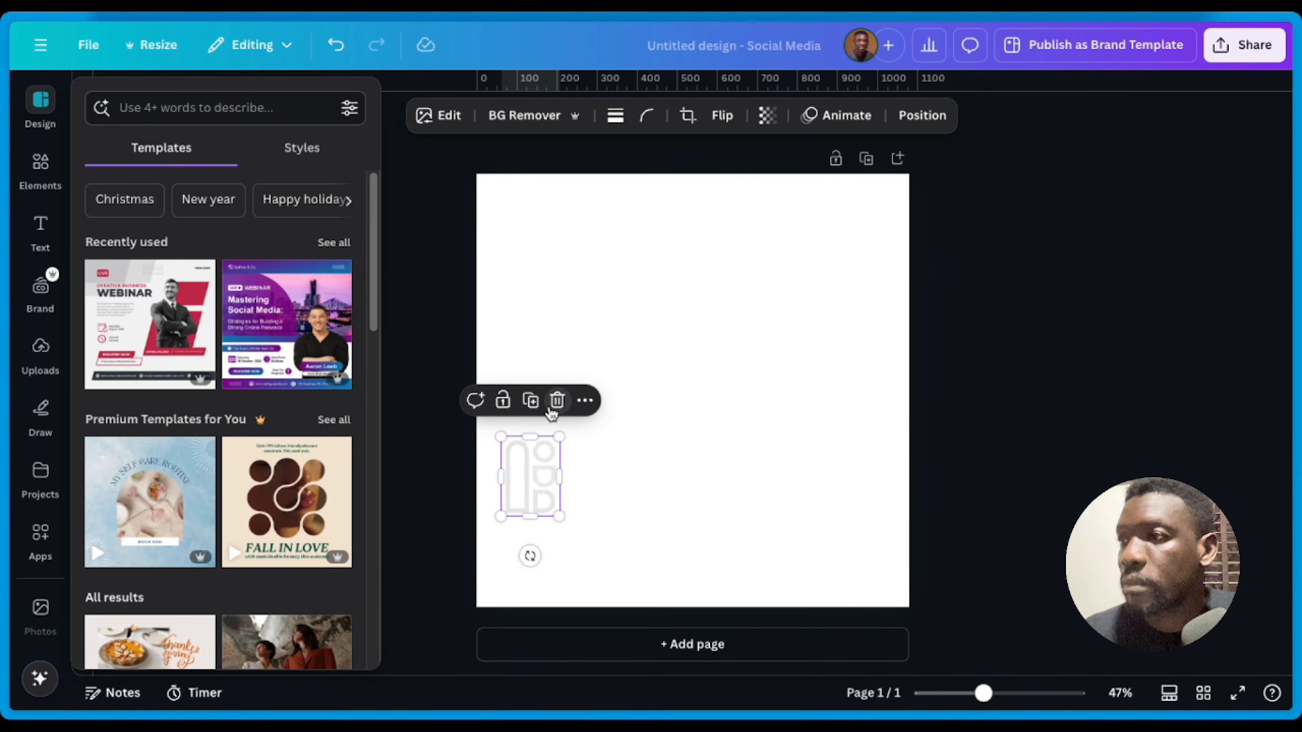
Step: Replace the pasted logo image with the four recreated shapes, enlarged to fill most of the blank page
click(557, 400)
click(605, 375)
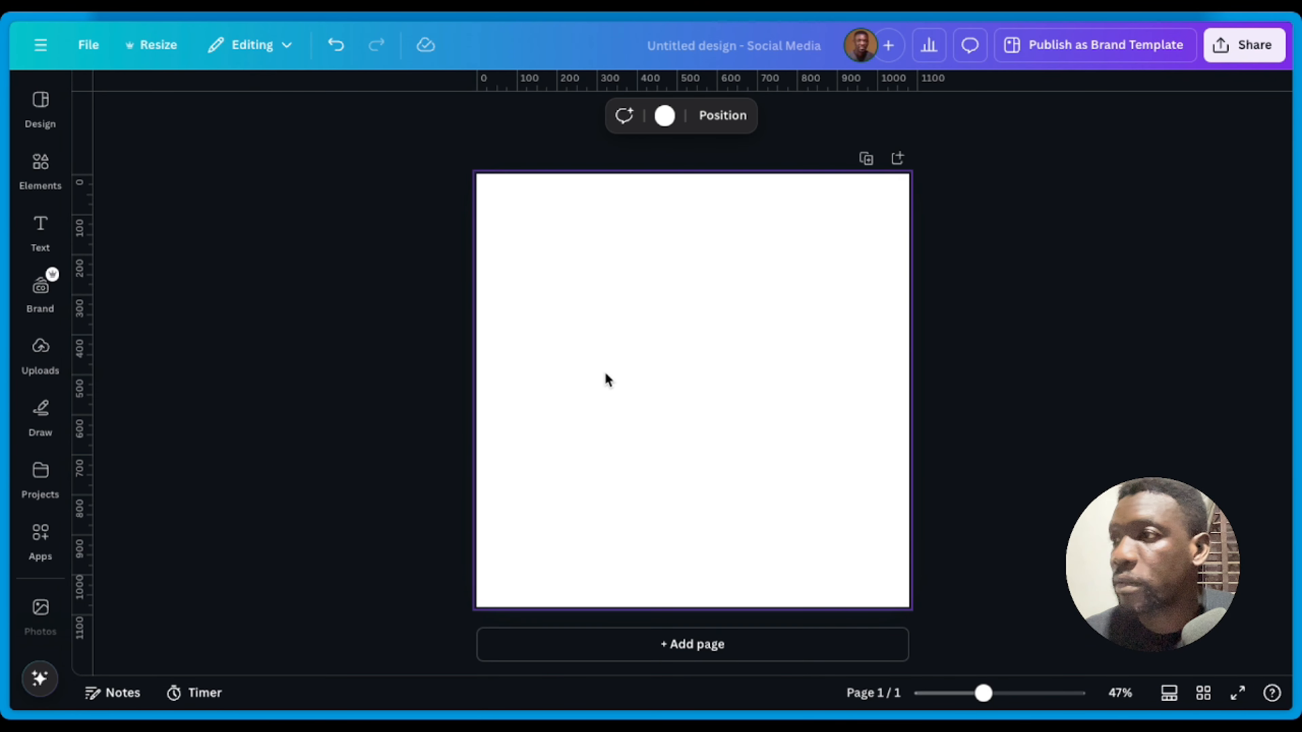
key(ctrl+z)
drag(634, 253, 696, 379)
drag(723, 329, 790, 177)
drag(723, 285, 722, 308)
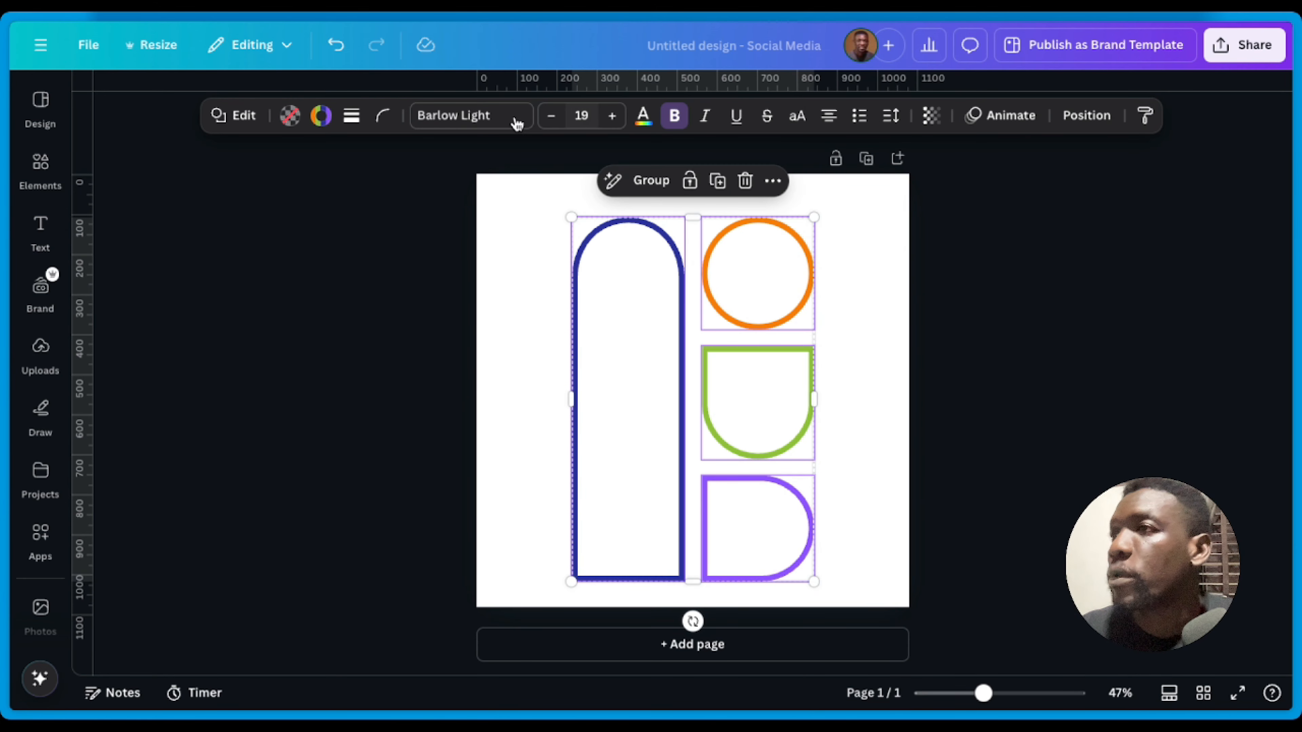
Step: Set the border weight of all four shapes to 57 and move them slightly up to centre them on the page
click(351, 115)
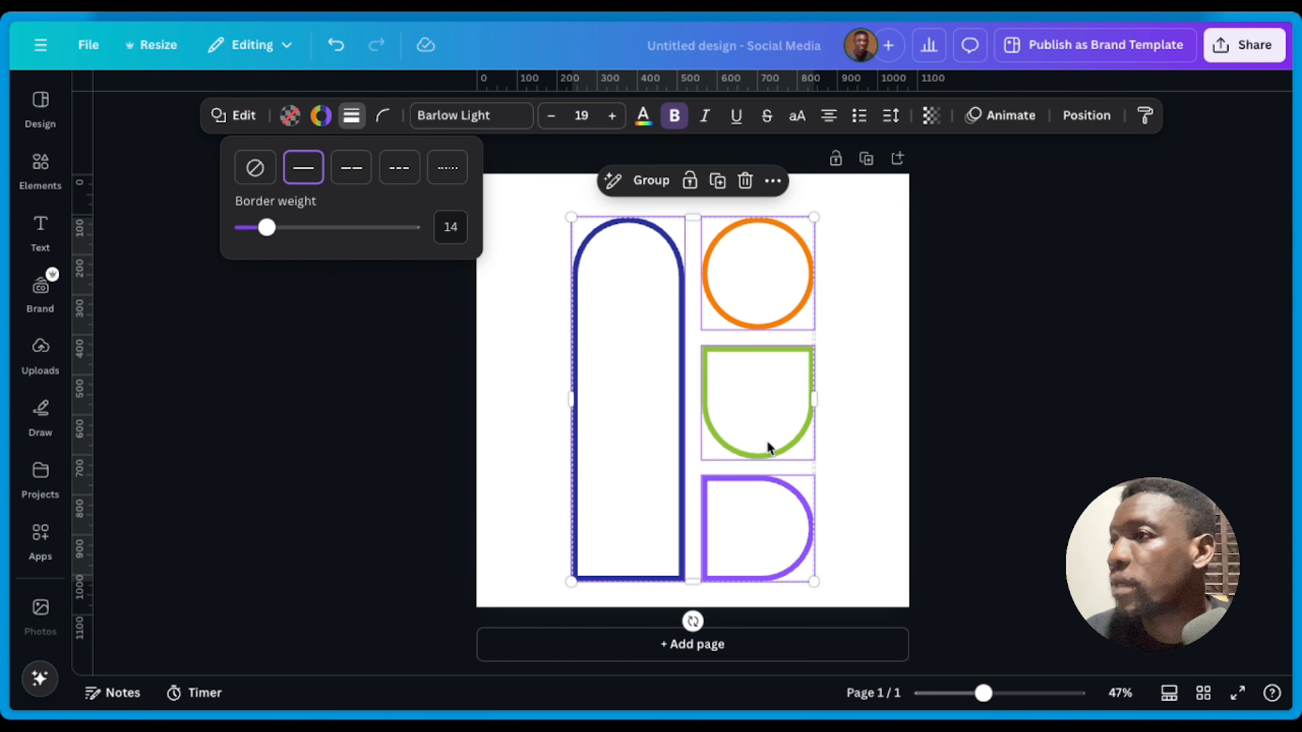
drag(267, 227, 341, 245)
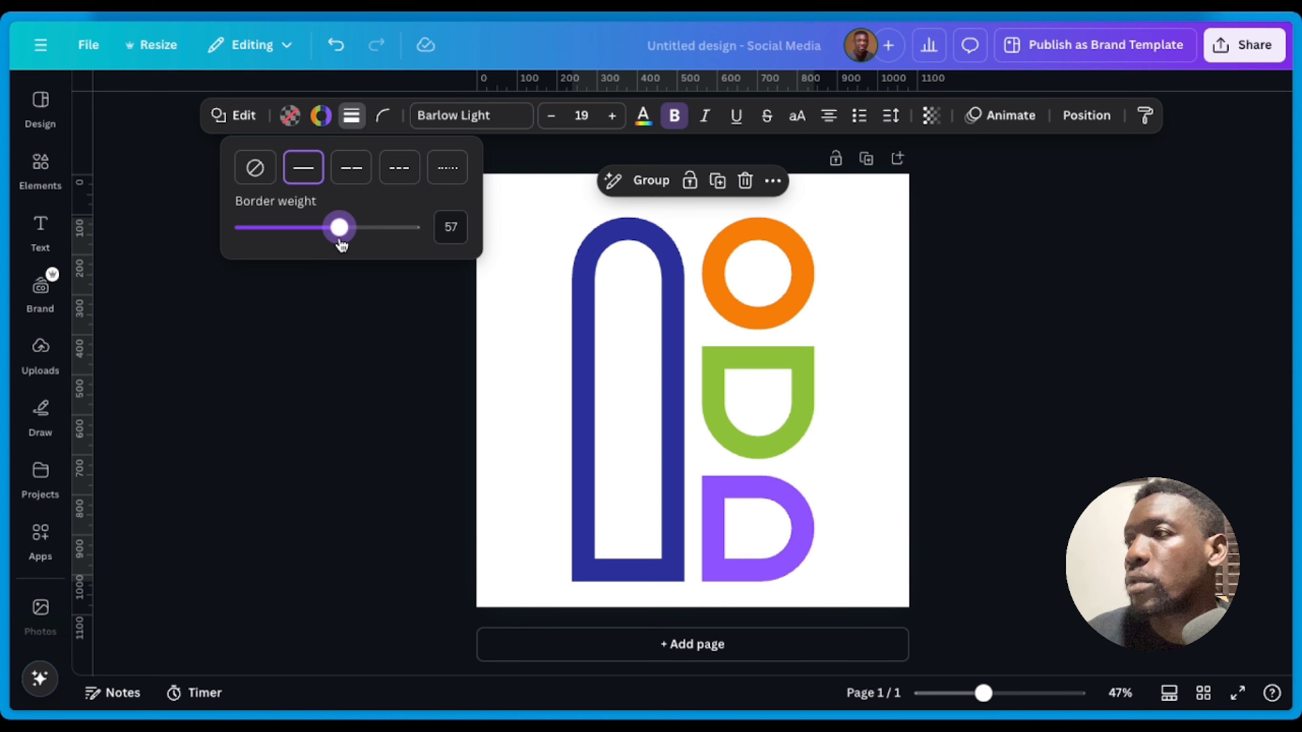
click(871, 405)
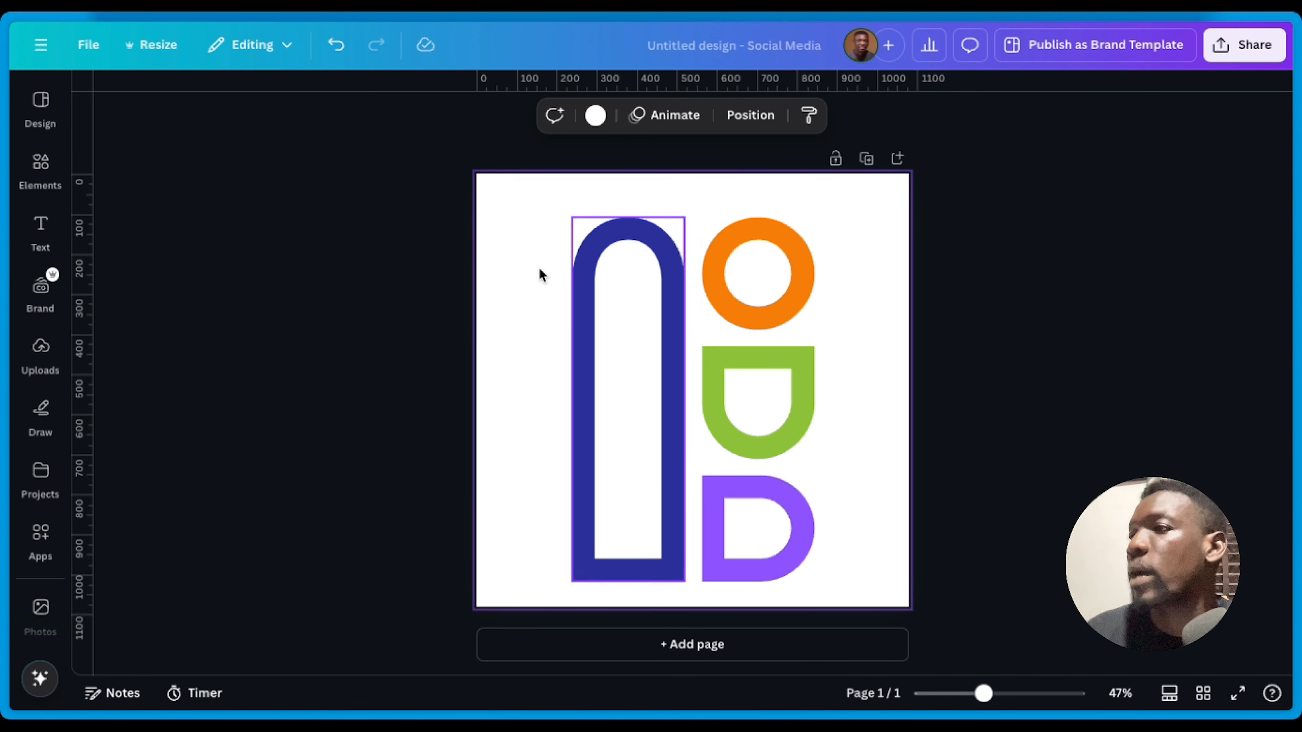
drag(826, 572, 553, 237)
drag(676, 301, 674, 290)
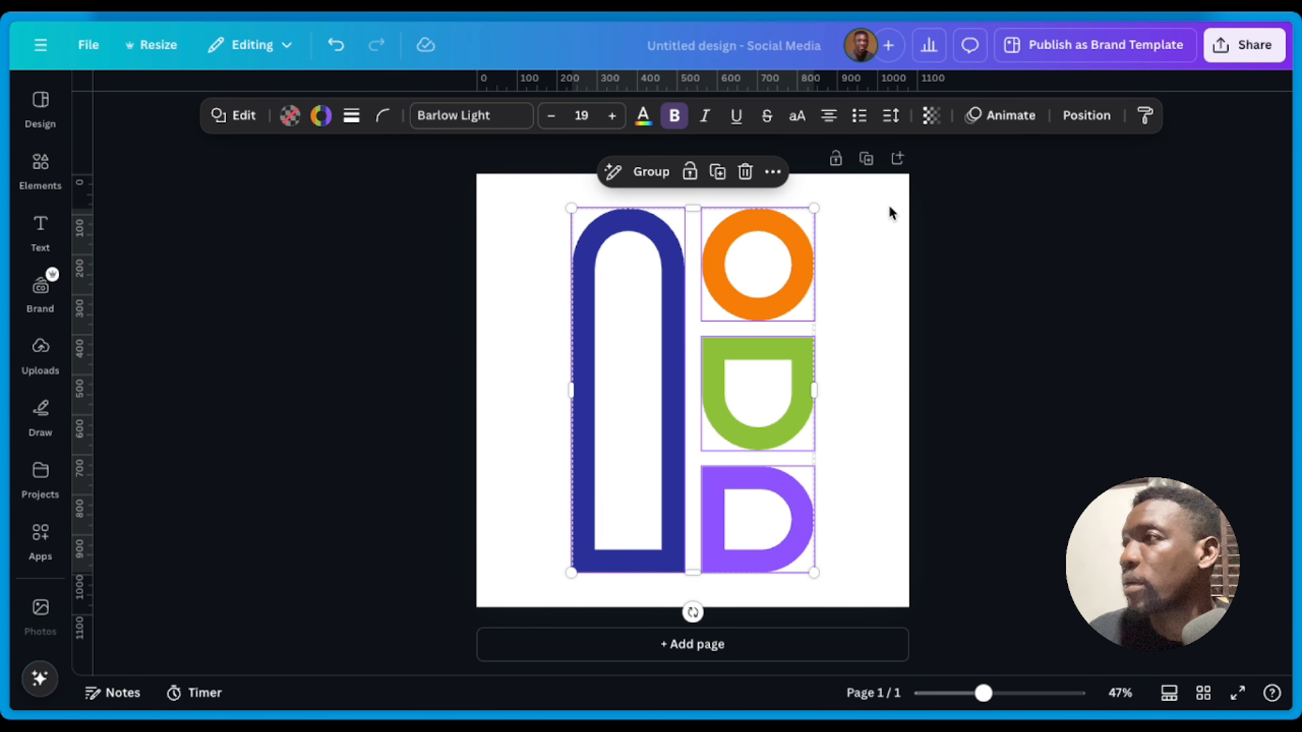
Step: Open the download options and set the PNG size to 1.5, trying the transparent background on and leaving it off
click(1249, 47)
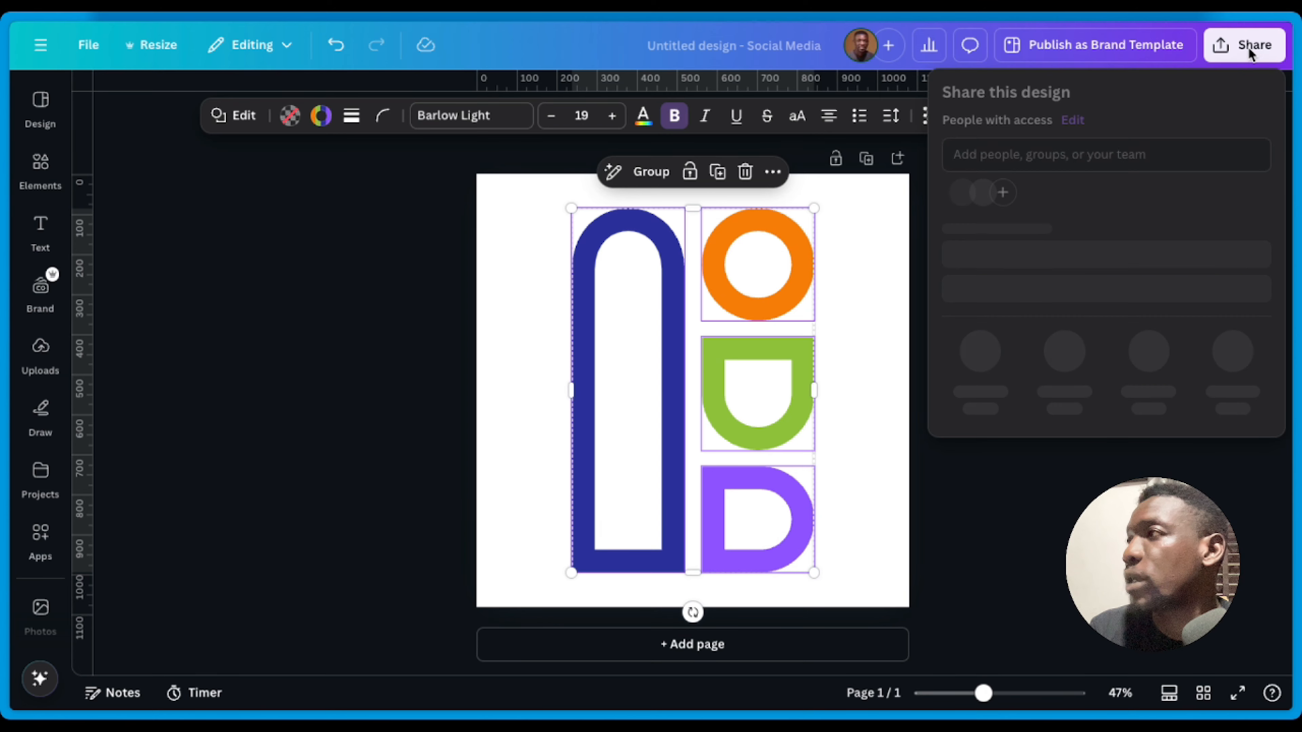
click(981, 377)
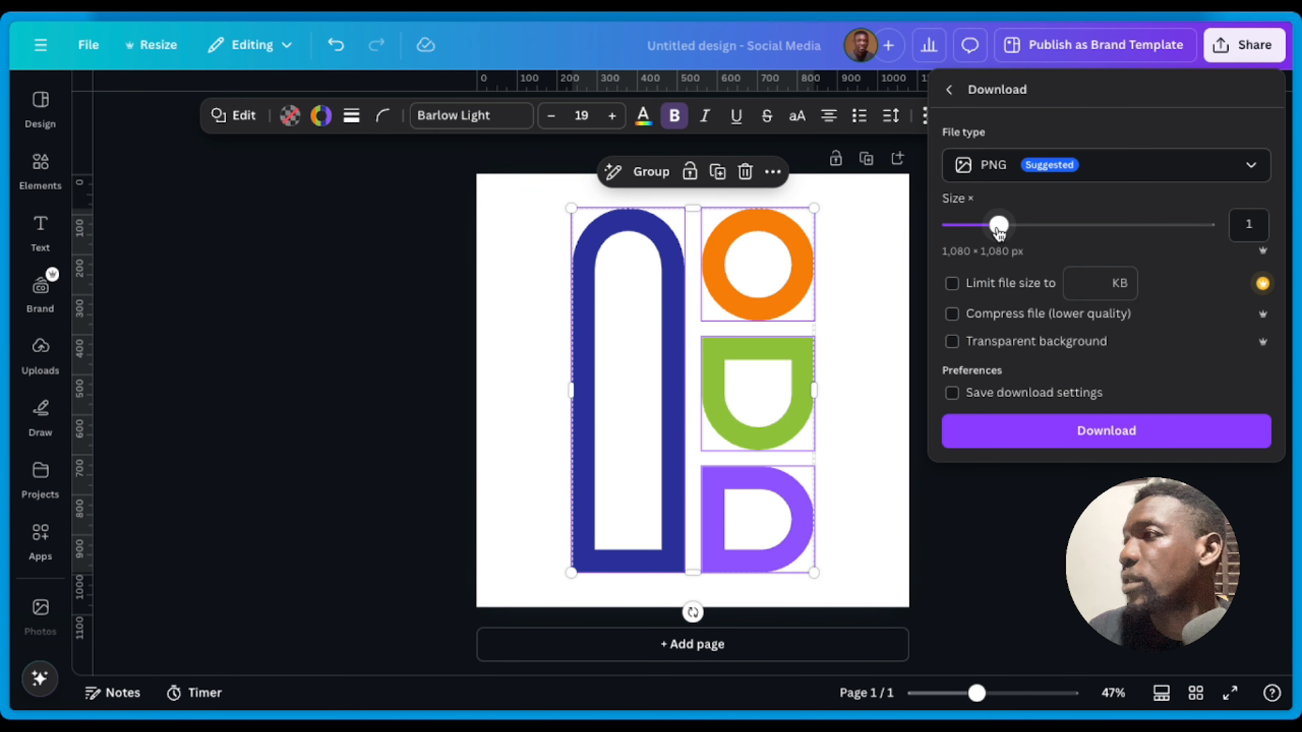
drag(998, 229, 1047, 228)
click(1000, 347)
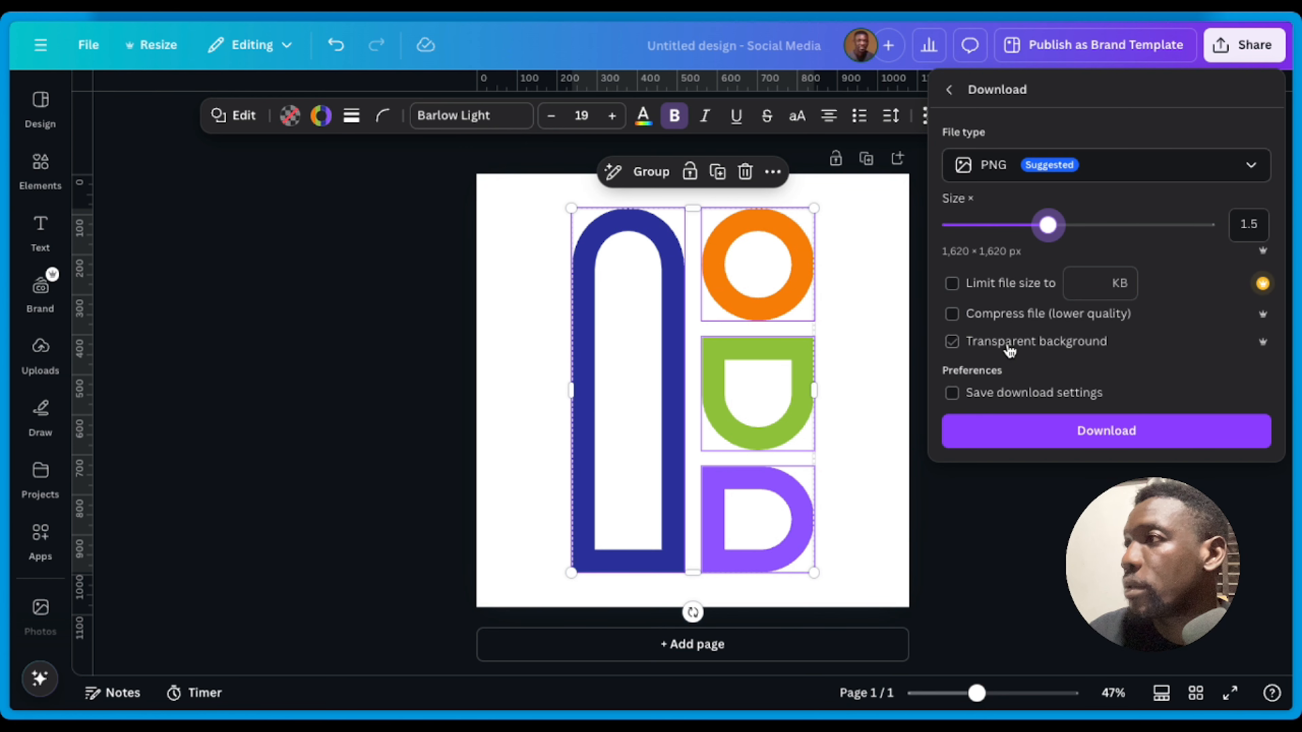
click(1007, 349)
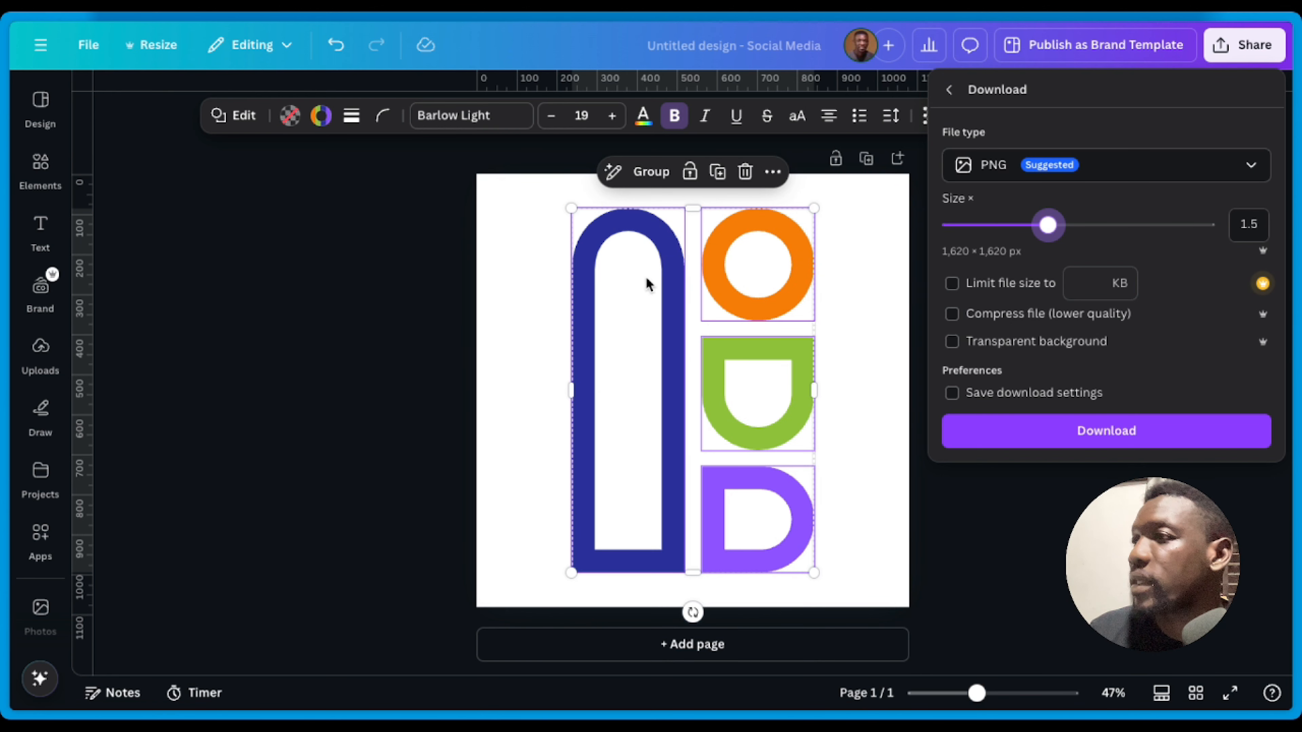
Step: Change the download file type to SVG and enable the transparent background
click(1023, 167)
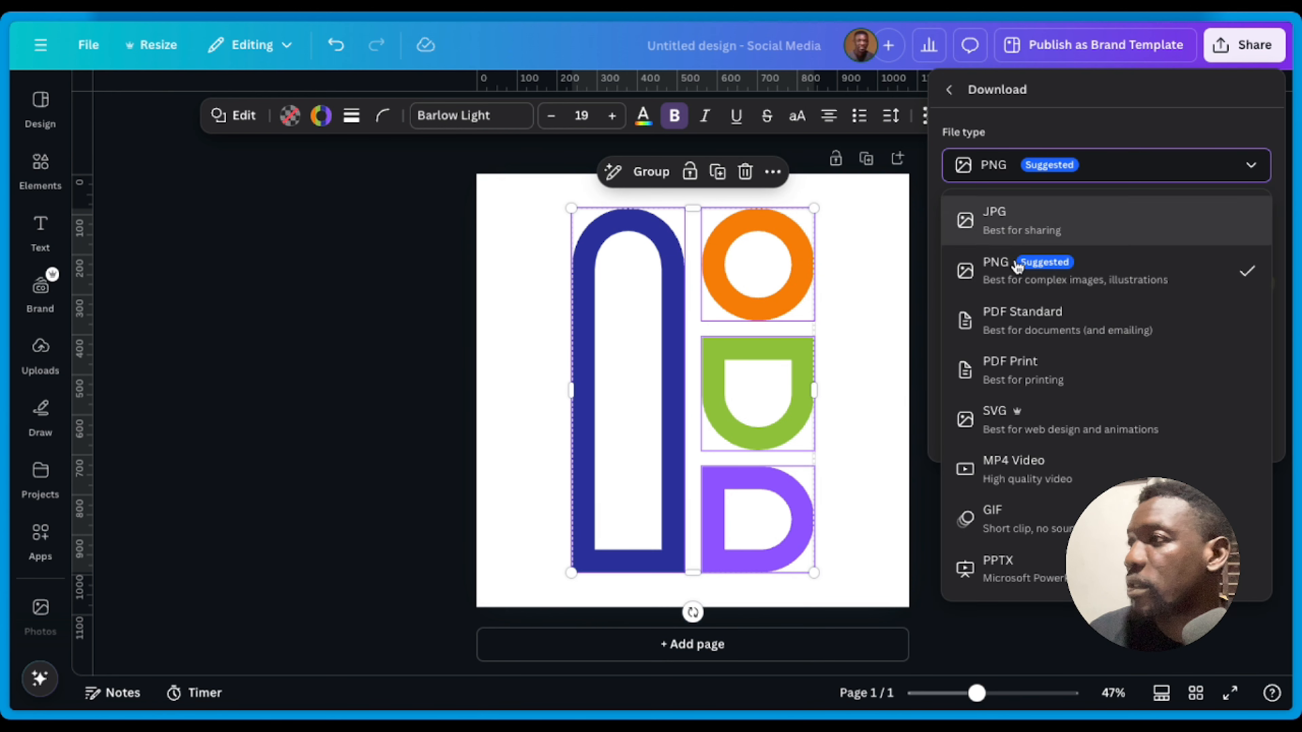
click(1006, 423)
click(991, 202)
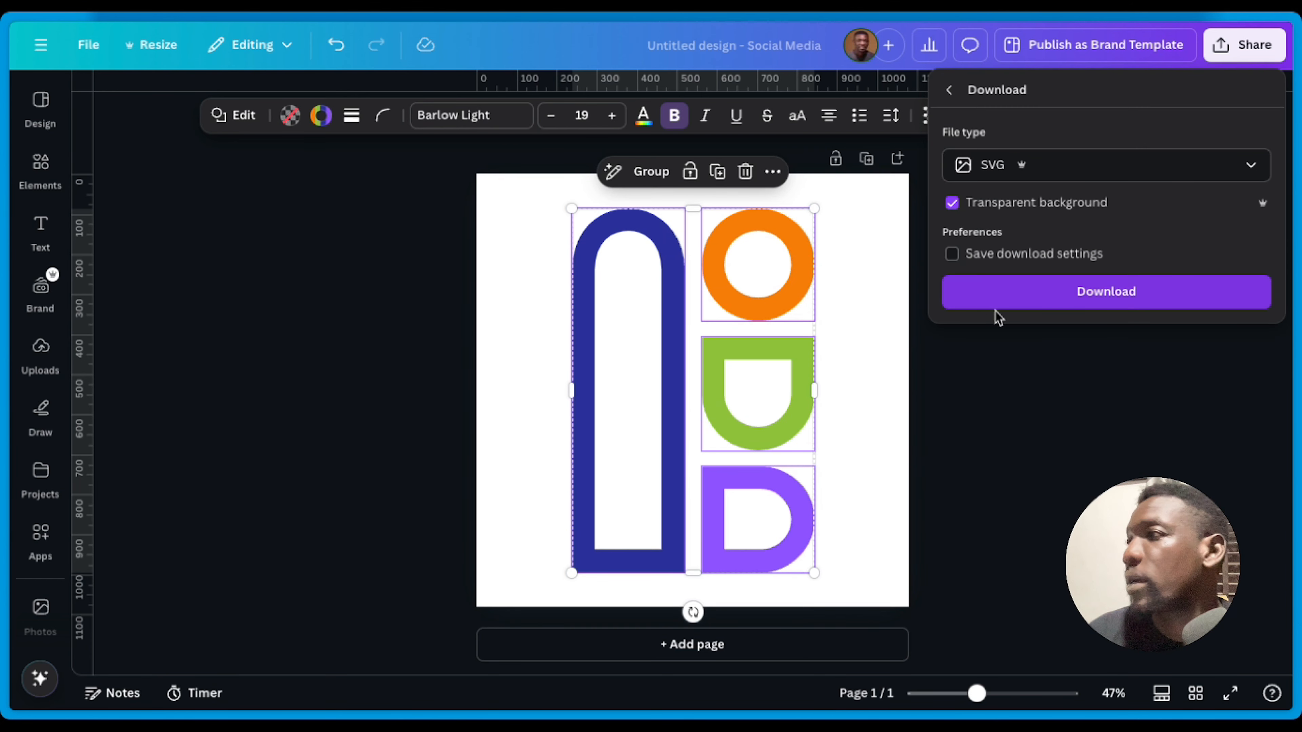
Step: Download the logo as an SVG with transparent background and switch to the Tutorial LOUD design, clearing the selection on page 2
click(1032, 301)
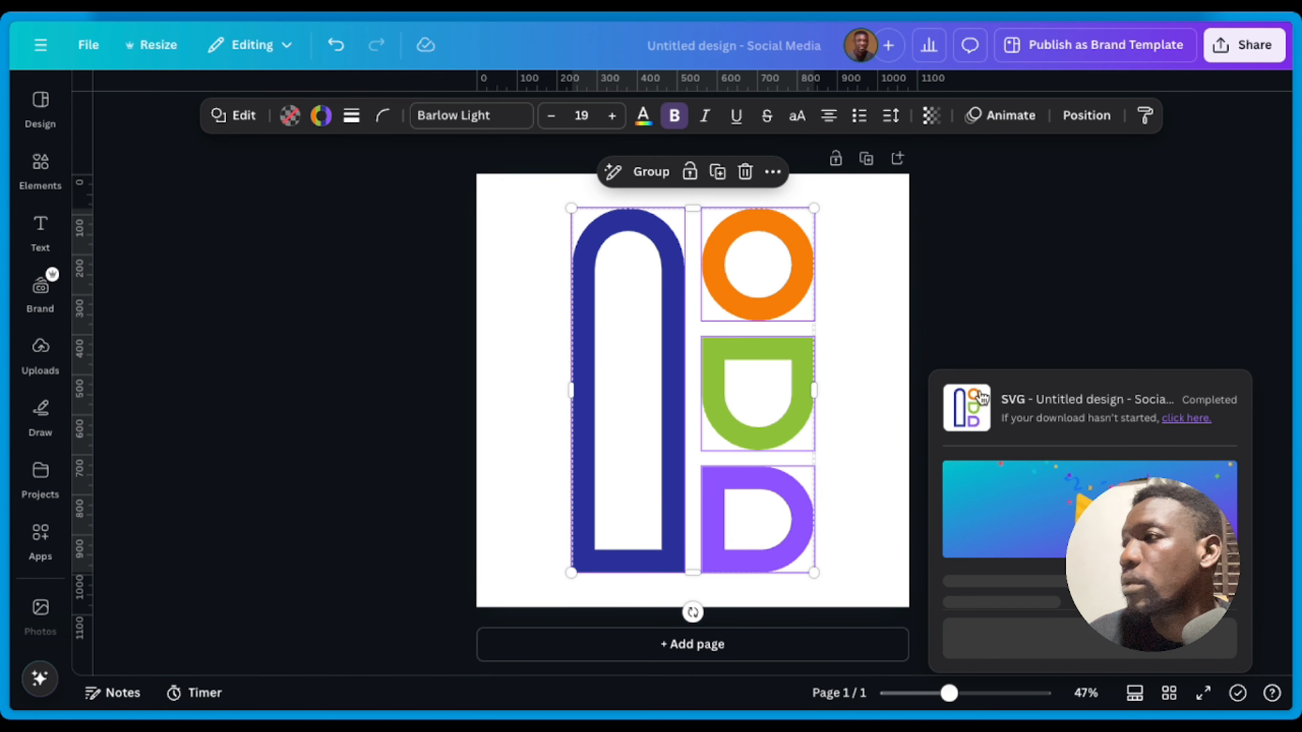
mouse_move(41, 205)
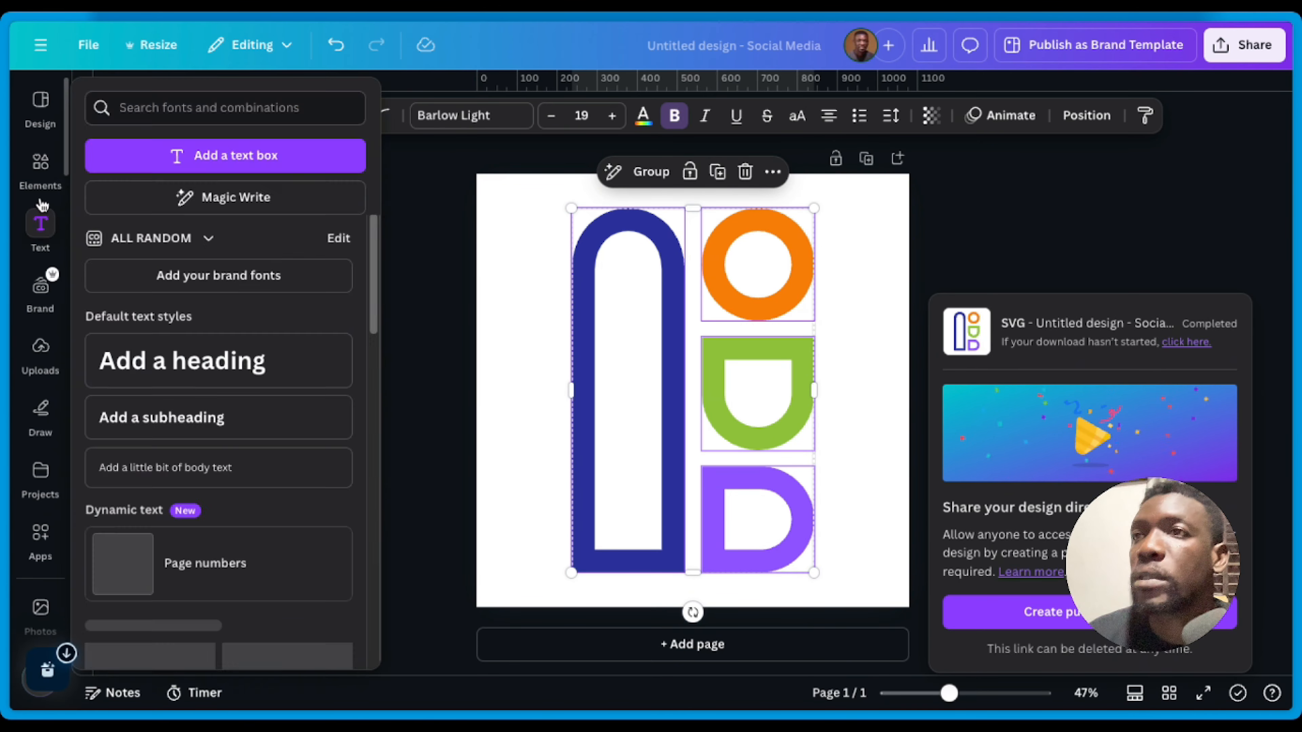
mouse_move(72, 327)
click(87, 416)
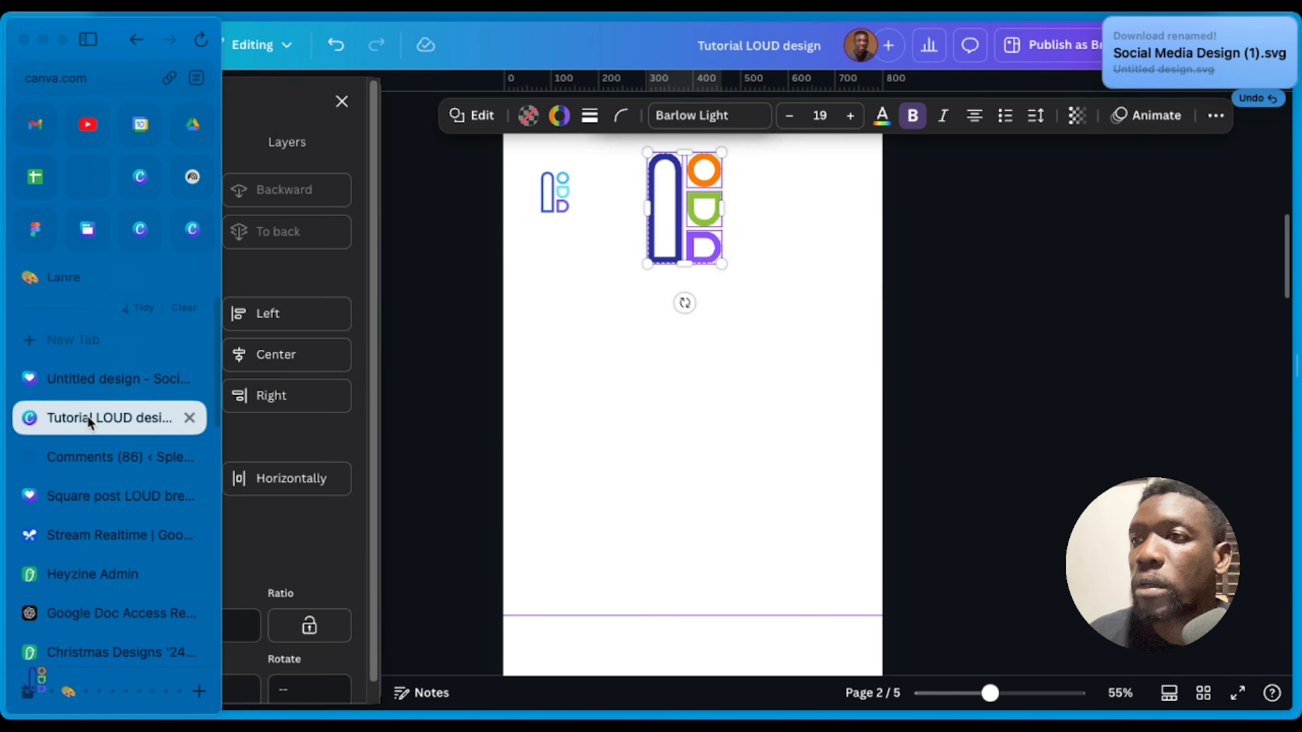
click(774, 311)
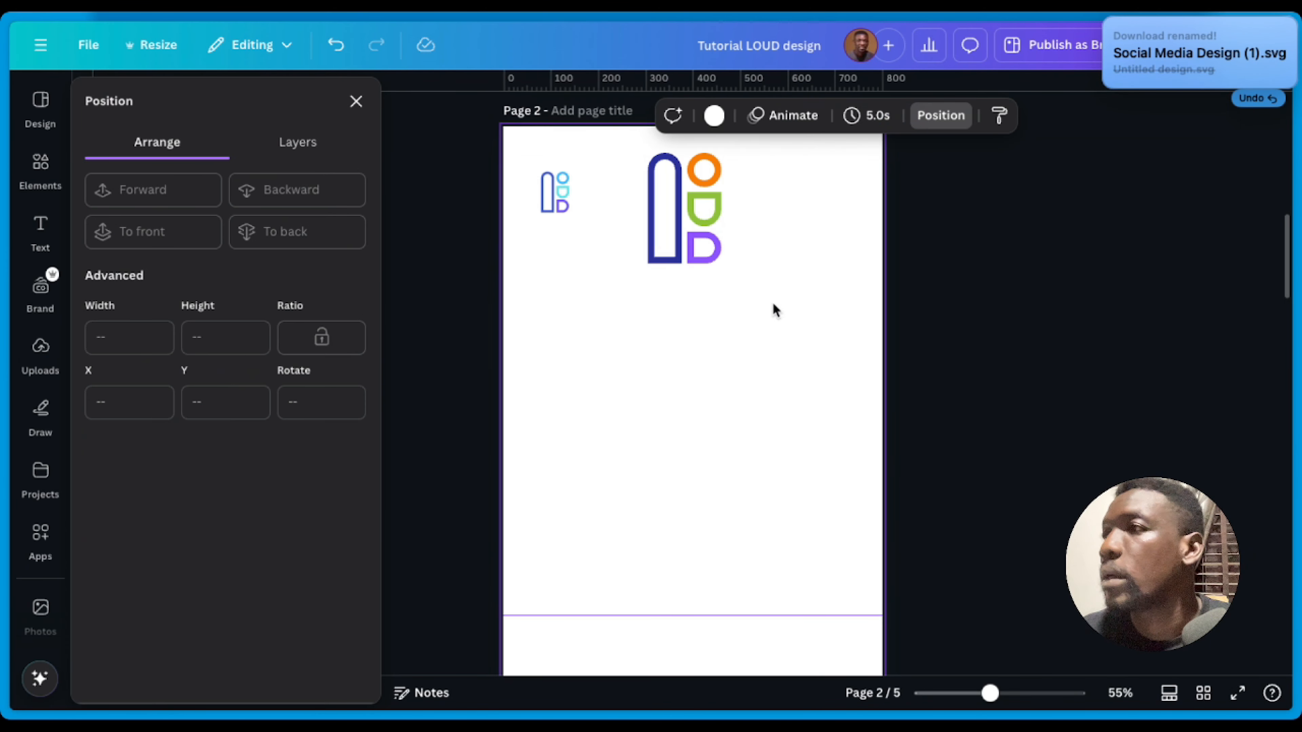
click(763, 303)
Step: Upload the Social Media Design (1).svg file from Downloads and place it on page 2
click(40, 346)
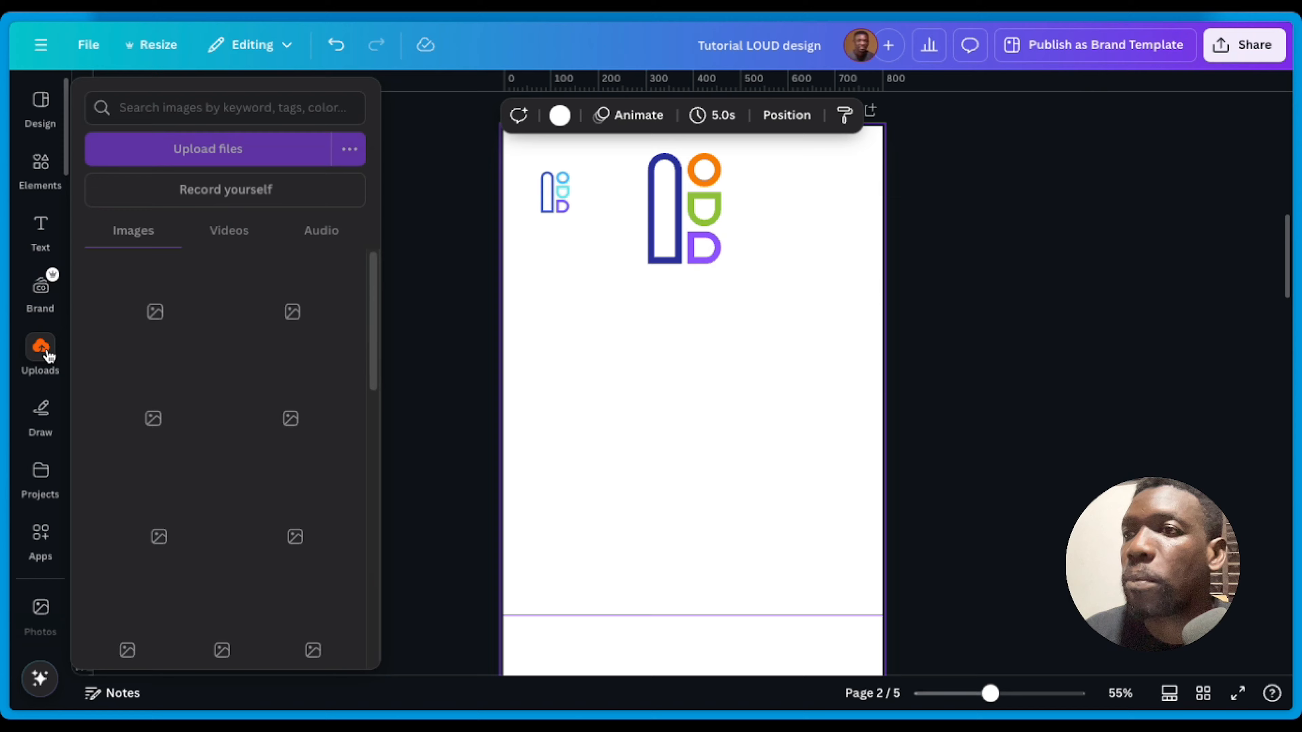
click(226, 143)
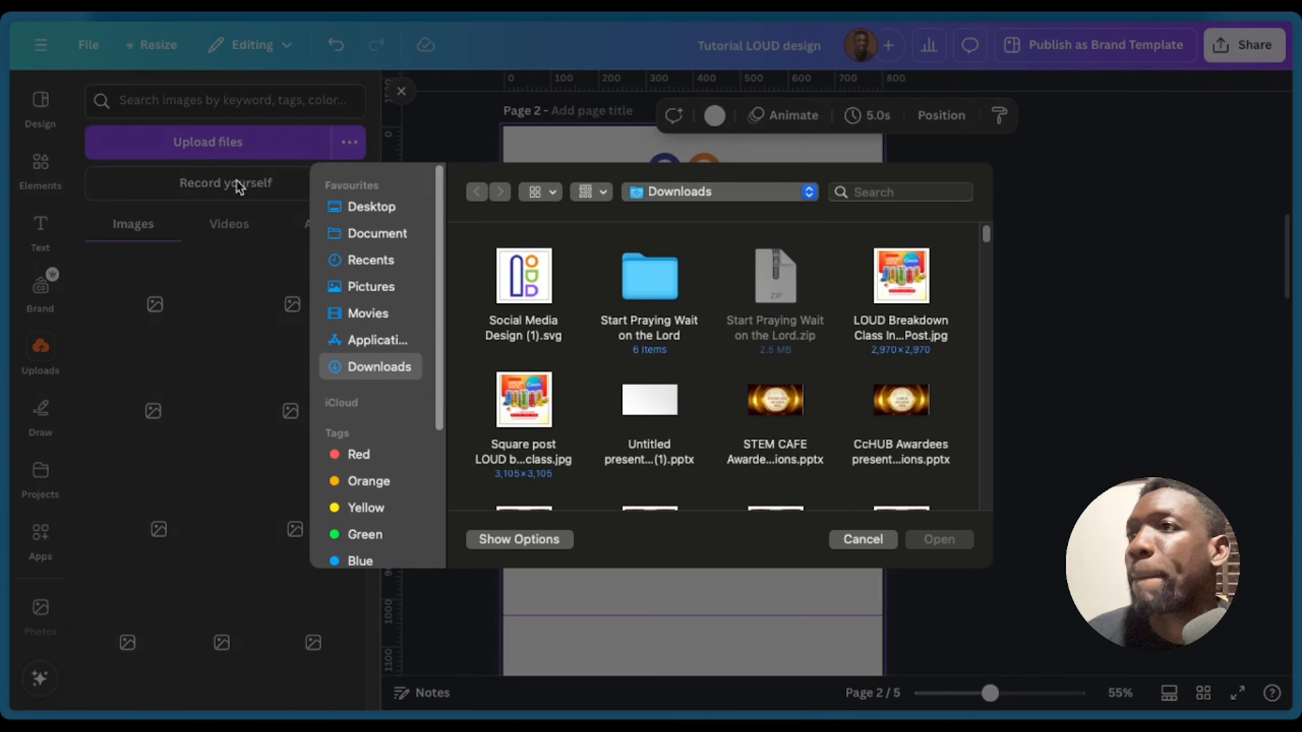
click(533, 291)
double_click(533, 281)
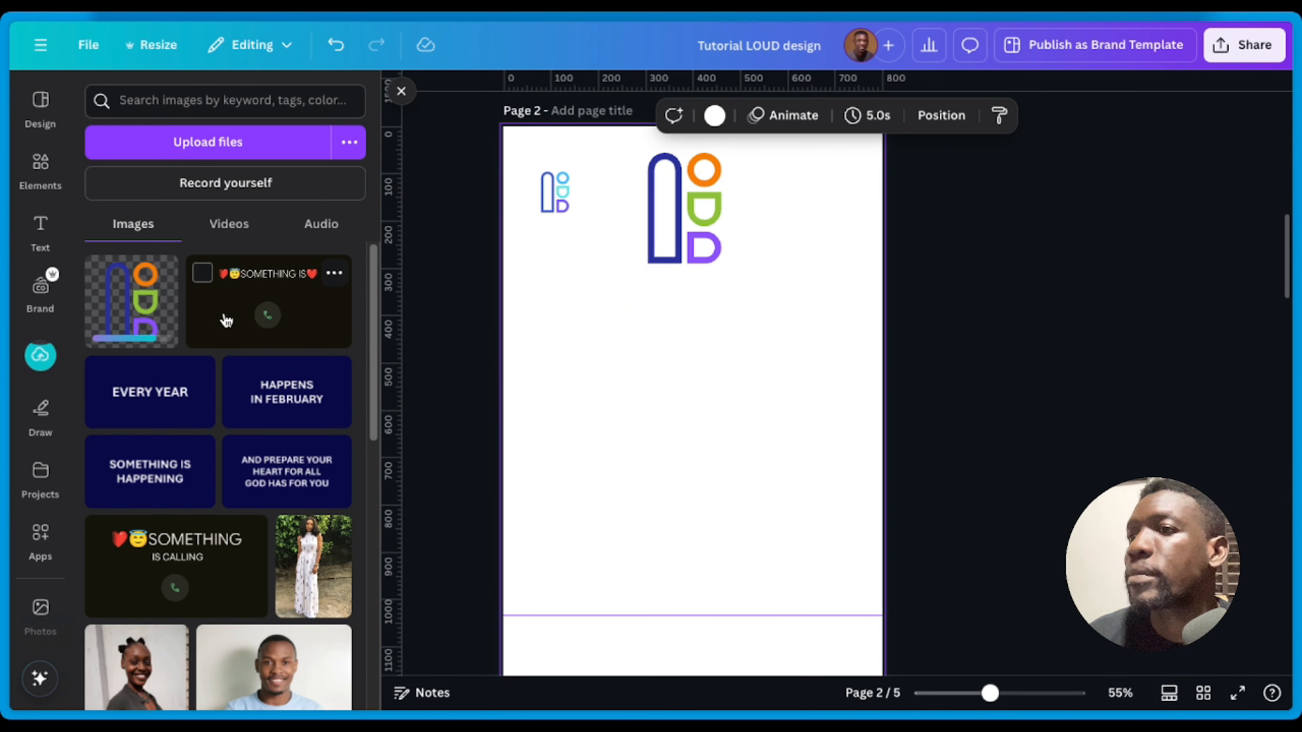
click(140, 303)
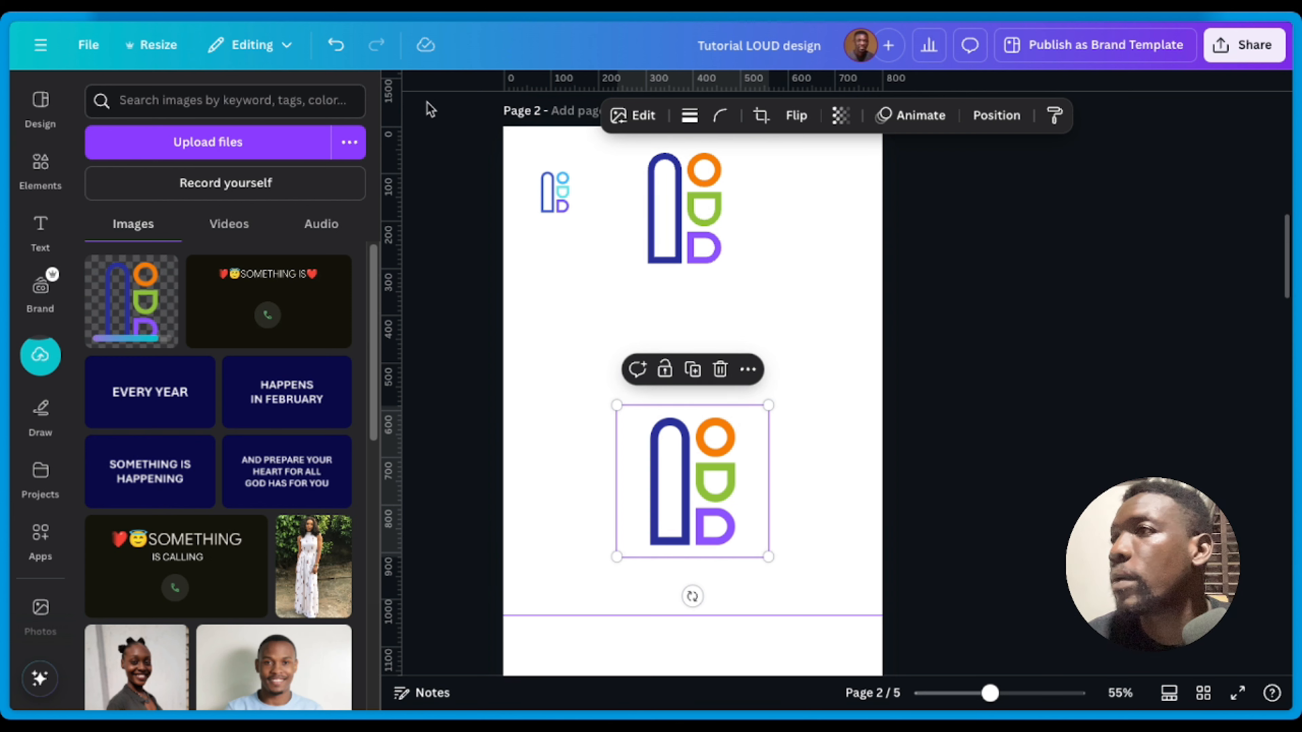
click(397, 90)
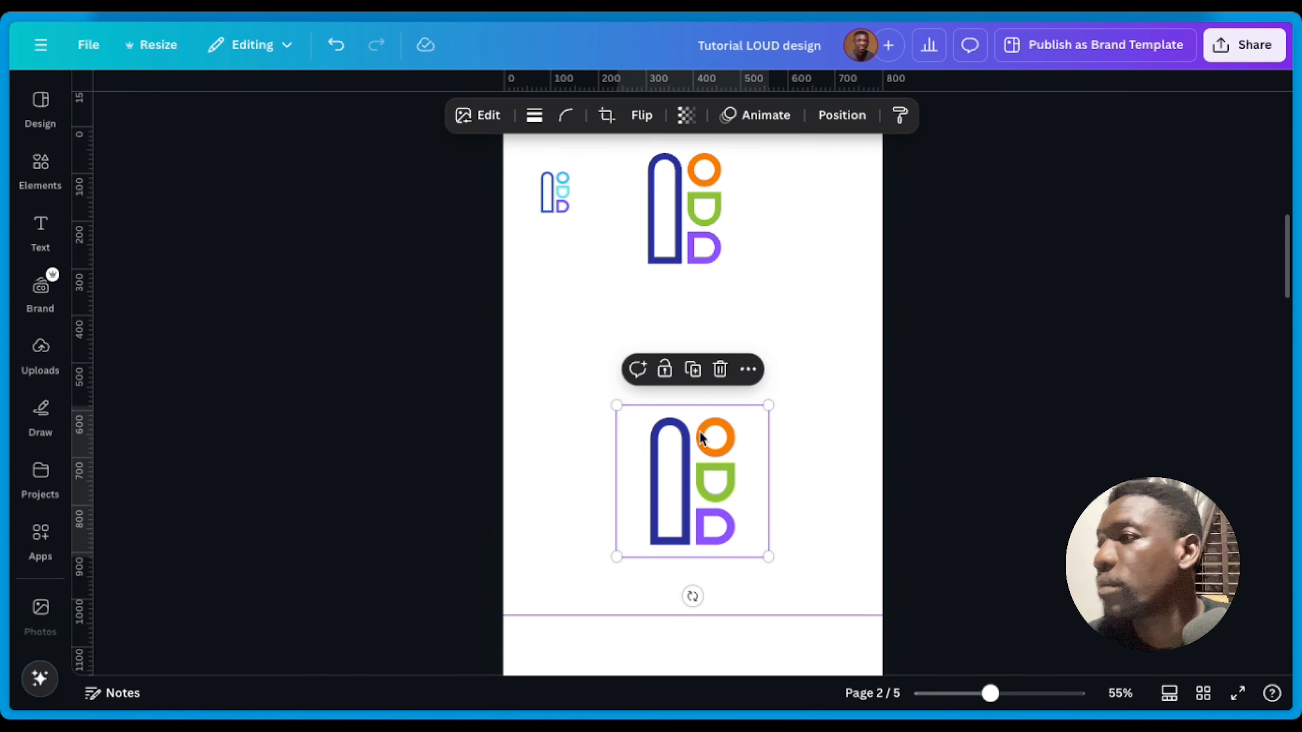
Step: Move the placed logo slightly up and to the left, and delete the two older logos above it
drag(701, 436, 656, 392)
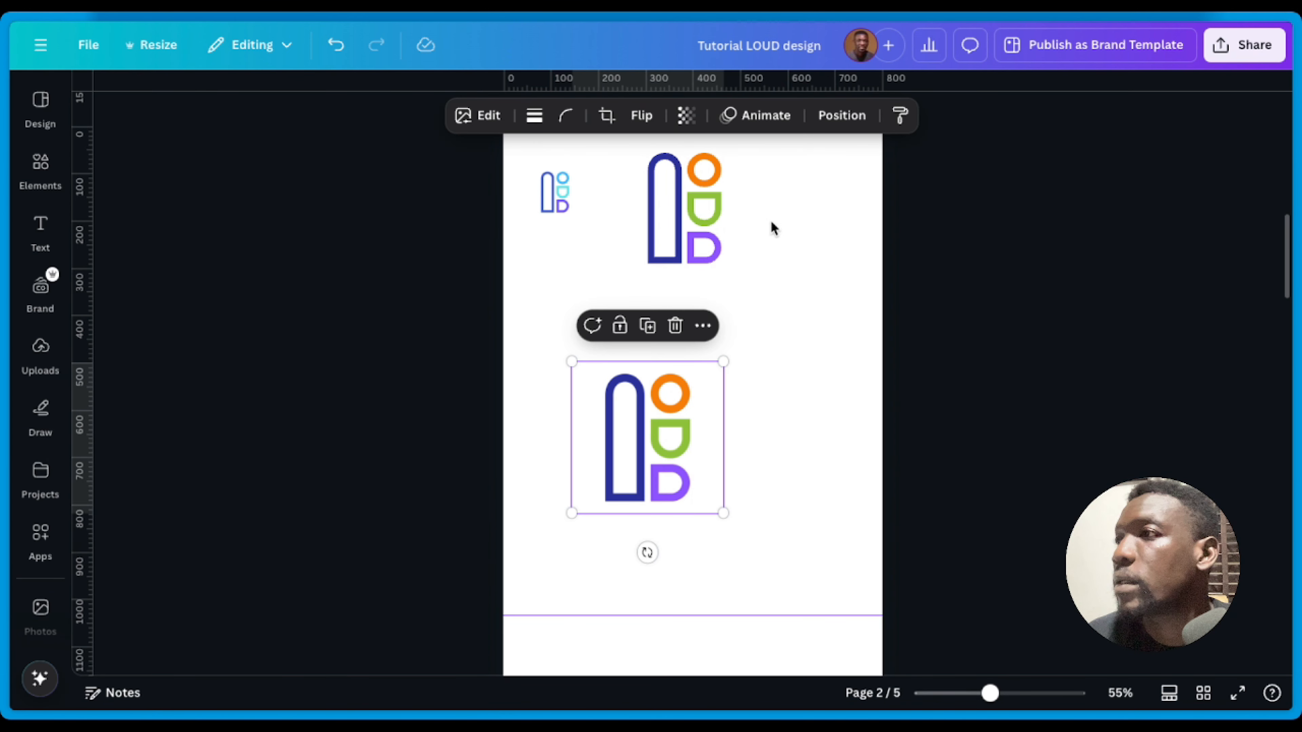
drag(761, 256, 544, 142)
key(Delete)
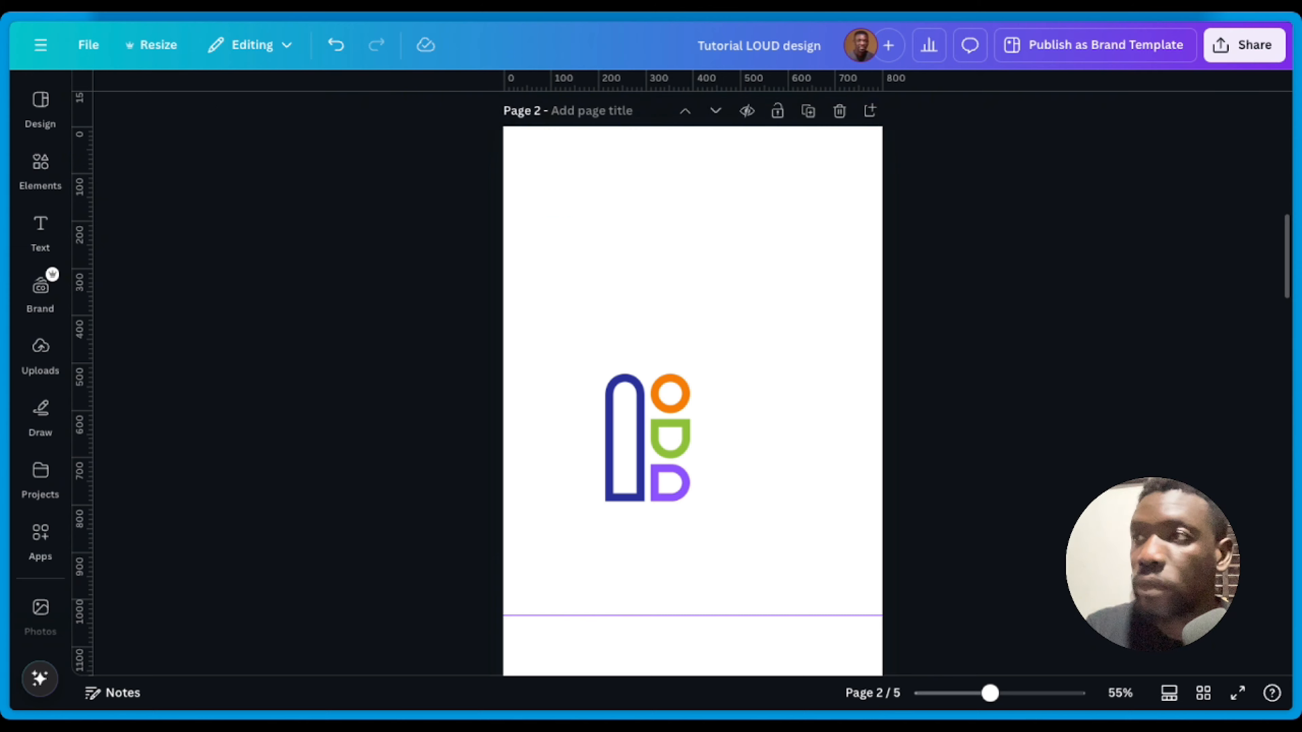
Step: Enlarge the uploaded logo to about three quarters of the page width and position it in the upper part of page 2
click(668, 441)
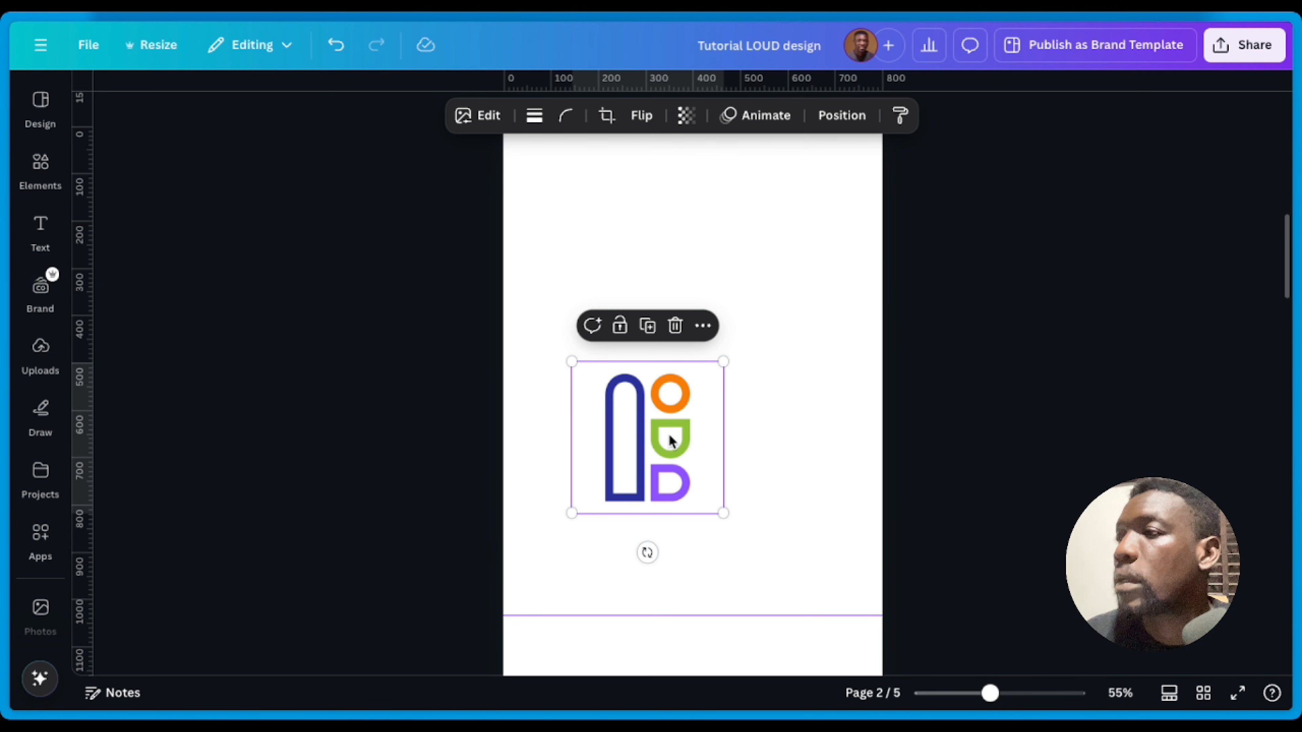
scroll(749, 464, up, 2)
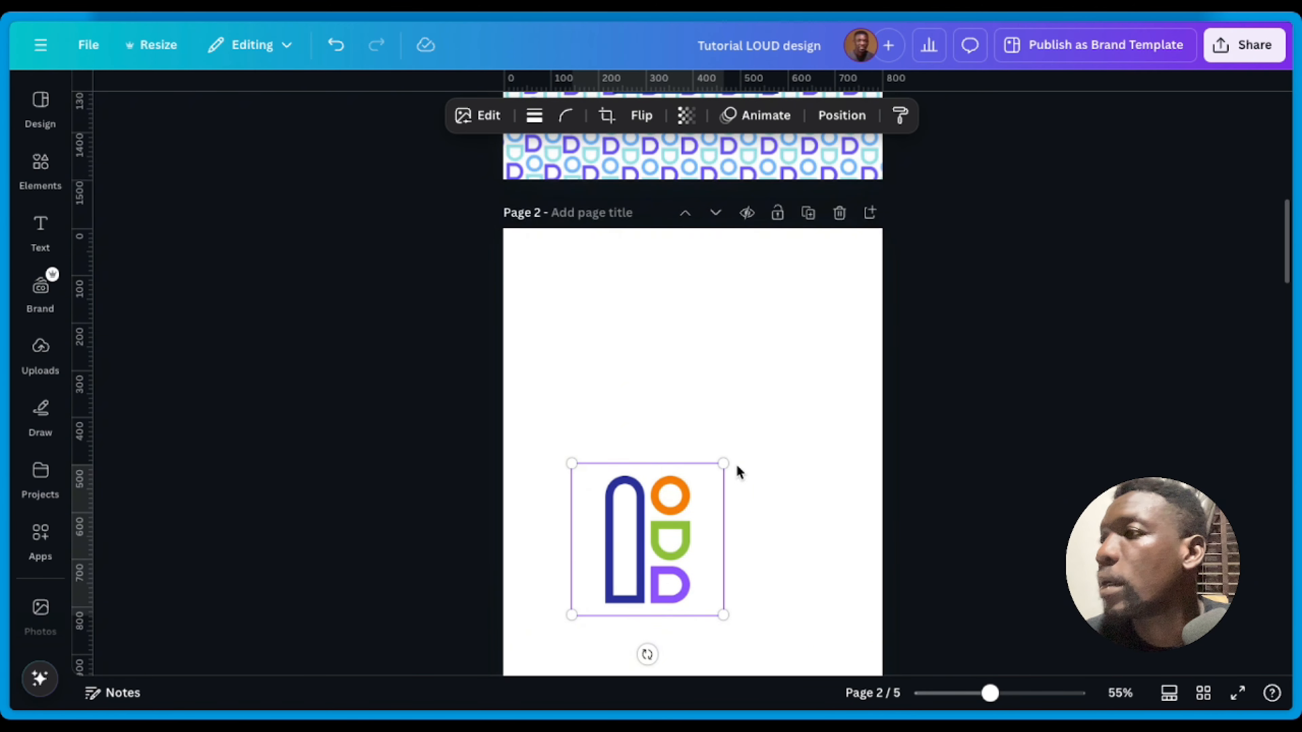
drag(723, 460, 881, 304)
drag(746, 433, 714, 418)
drag(847, 598, 805, 554)
click(685, 413)
click(634, 369)
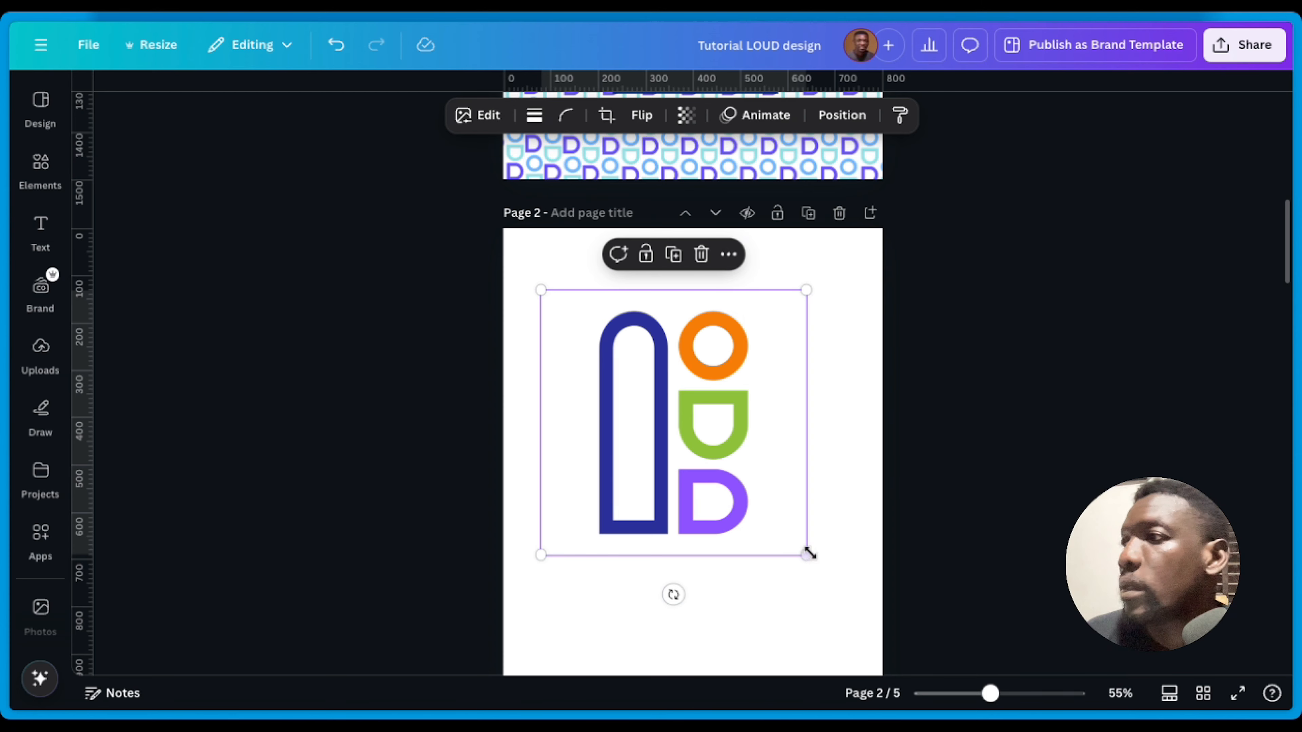
drag(809, 553, 826, 575)
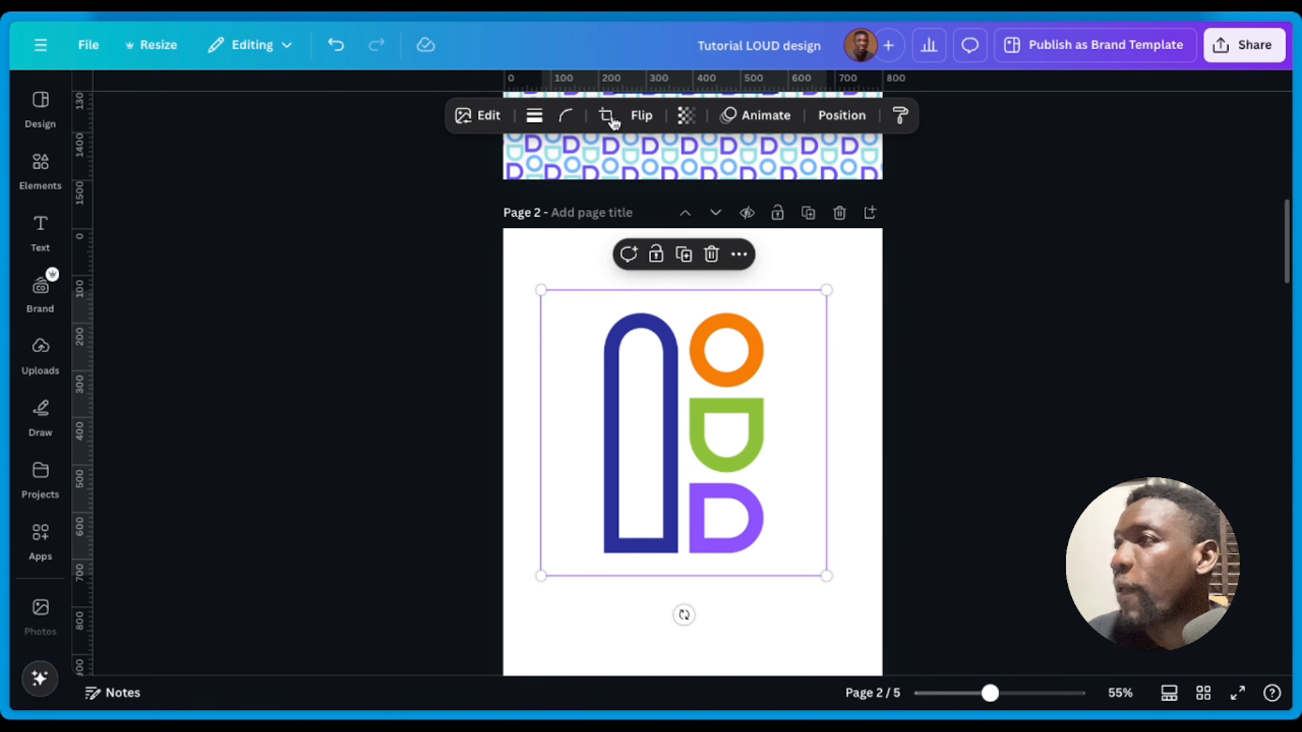
click(830, 406)
click(741, 414)
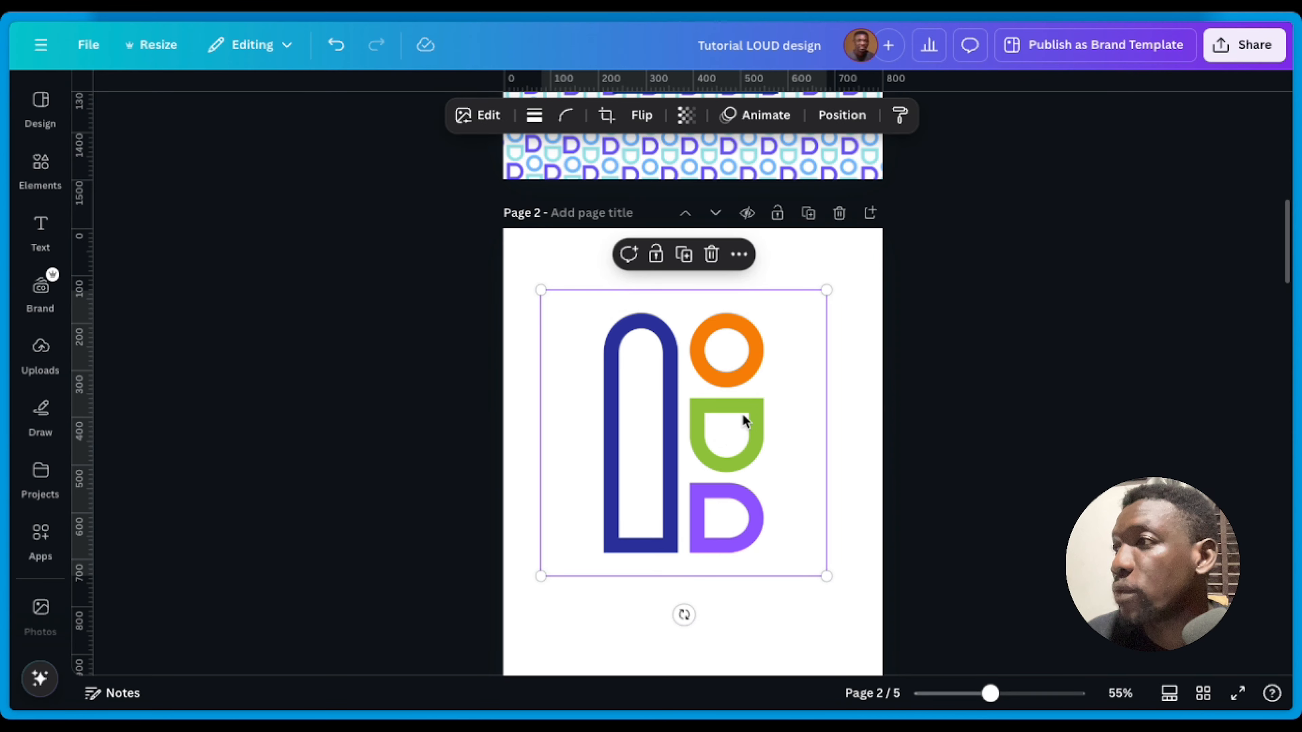
Step: Crop the logo image freeform so its frame fits closely around the four shapes
click(607, 117)
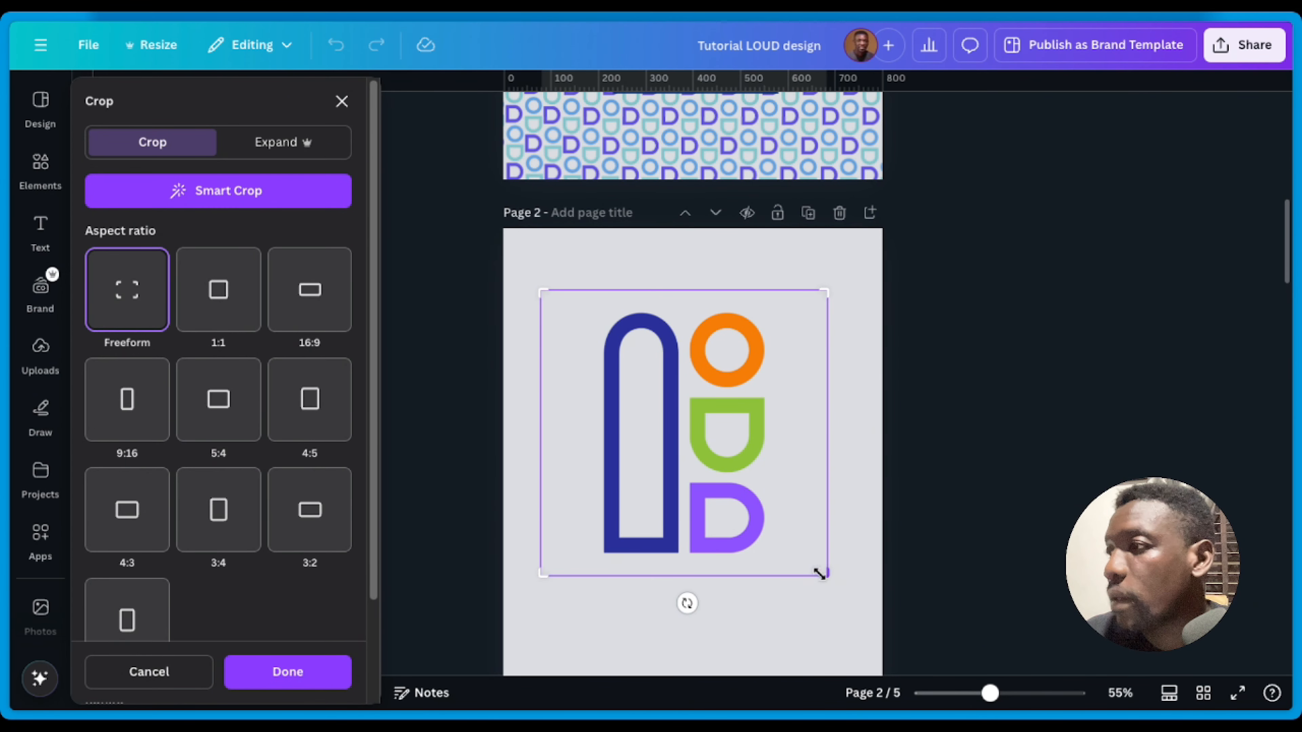
drag(820, 574, 773, 564)
drag(542, 291, 591, 303)
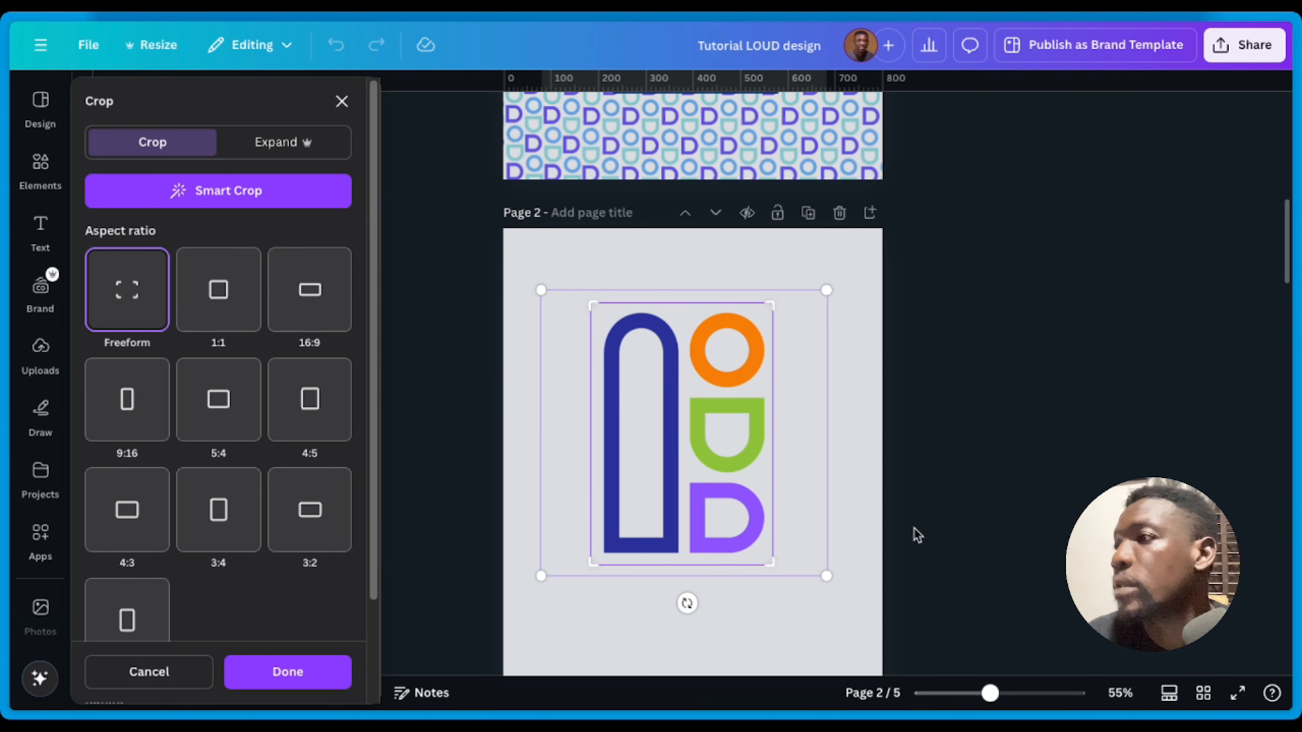
click(869, 466)
Step: Shrink the cropped logo to a small pattern tile and move it to the top-left corner of page 2
drag(773, 564, 634, 366)
scroll(625, 378, up, 4)
scroll(671, 451, up, 5)
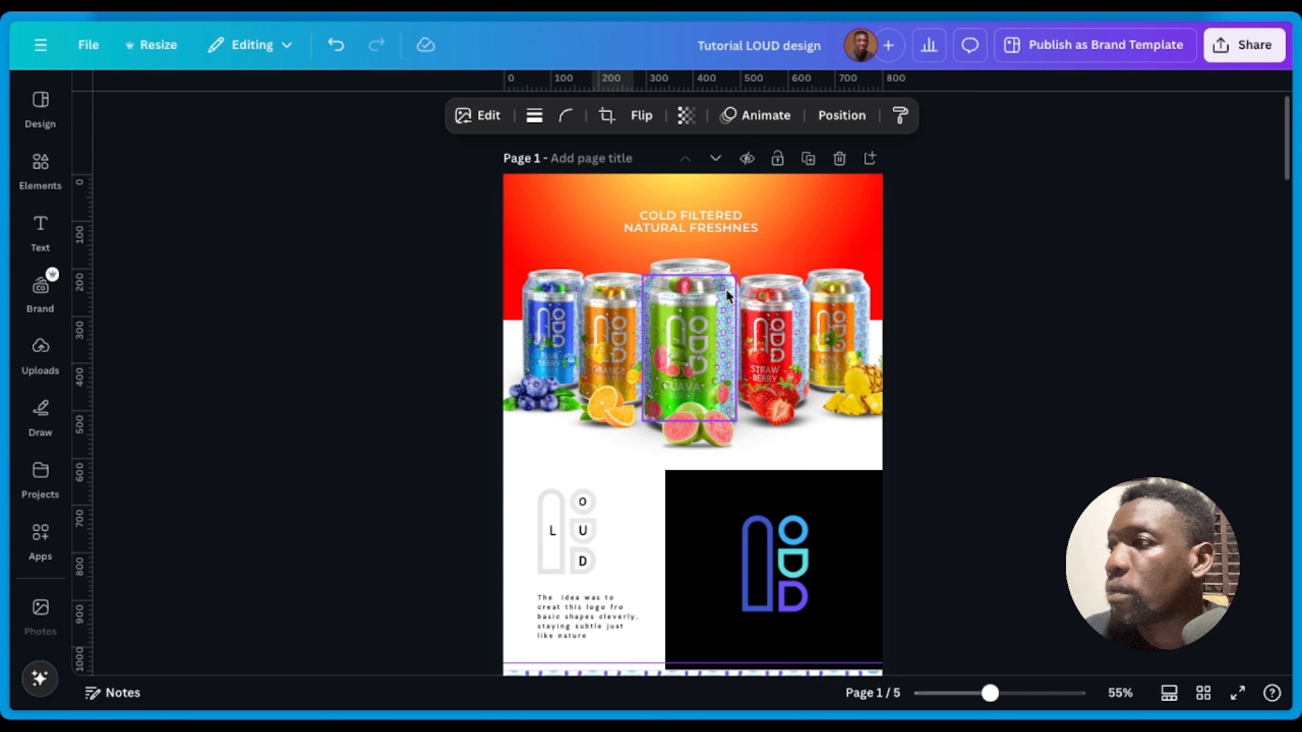
scroll(706, 624, down, 5)
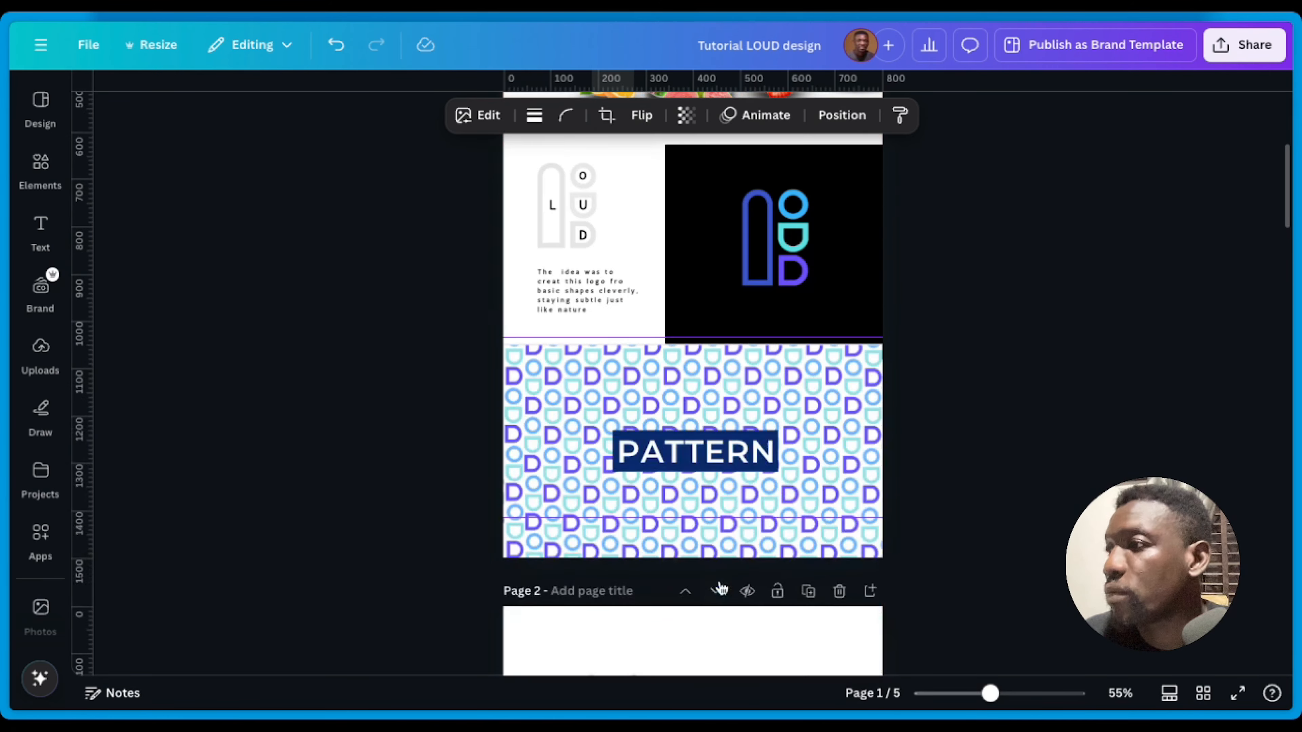
scroll(660, 391, down, 5)
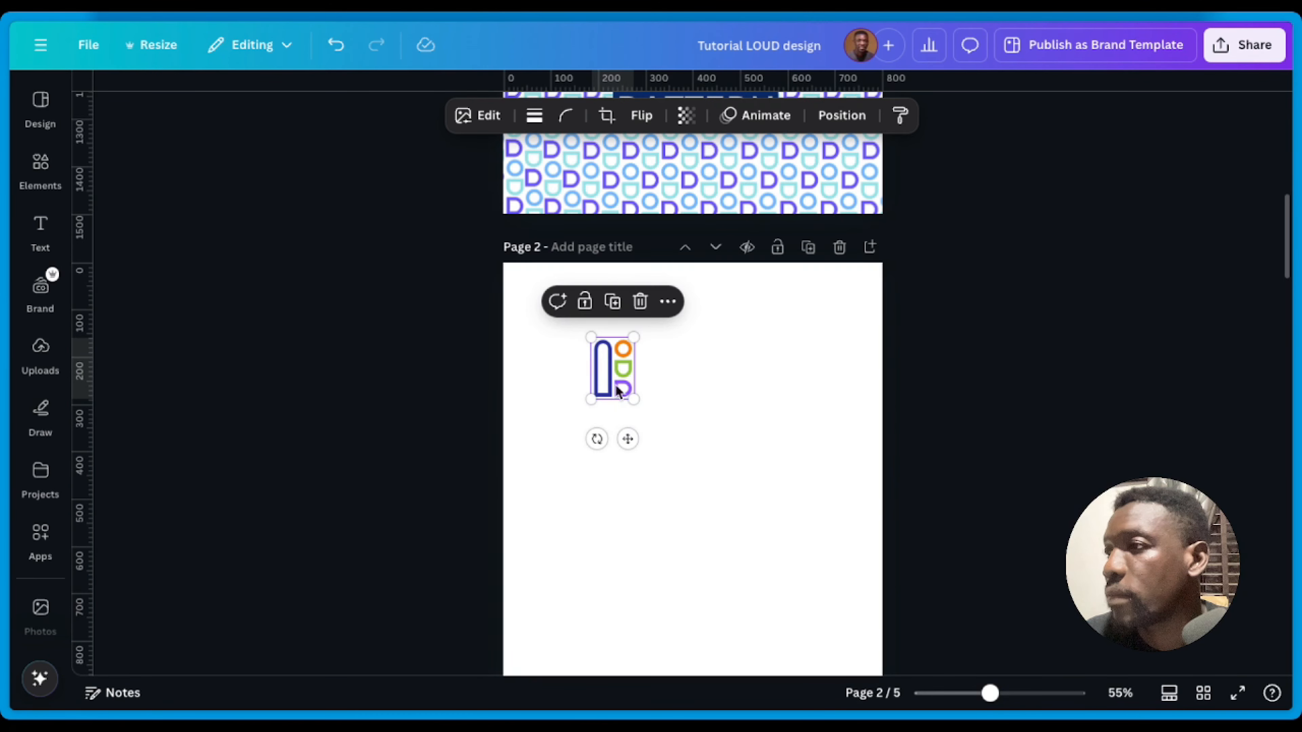
drag(608, 337, 547, 299)
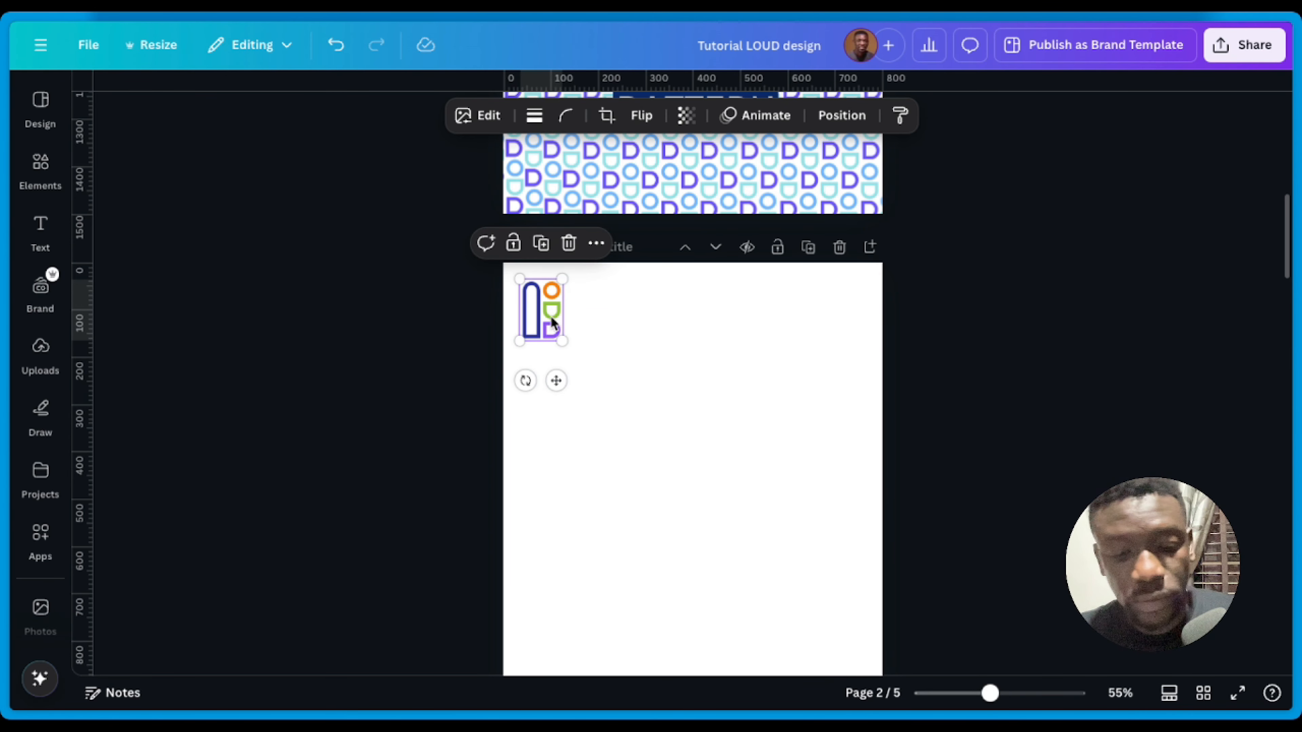
Step: Duplicate the small logo edge to edge across page 2 to make a horizontal row of eight logos
ctrl+scroll(596, 329, up, 5)
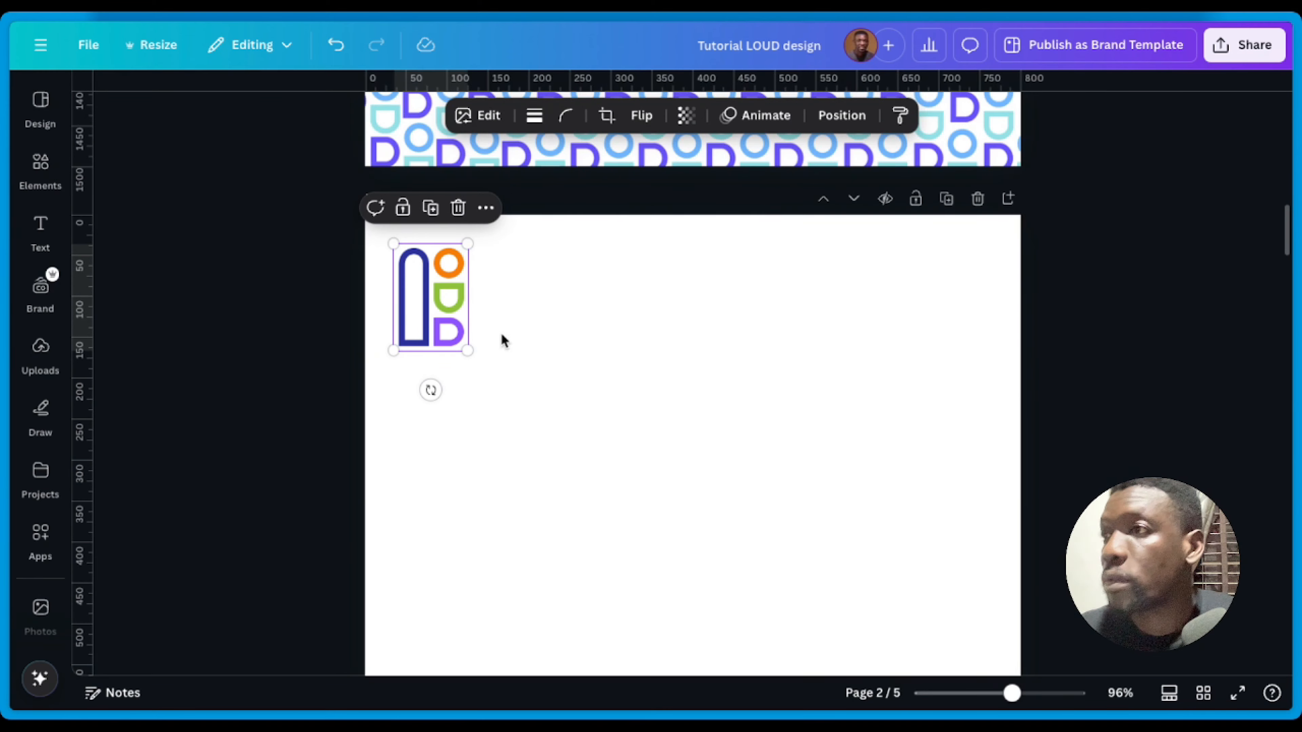
drag(423, 296, 481, 308)
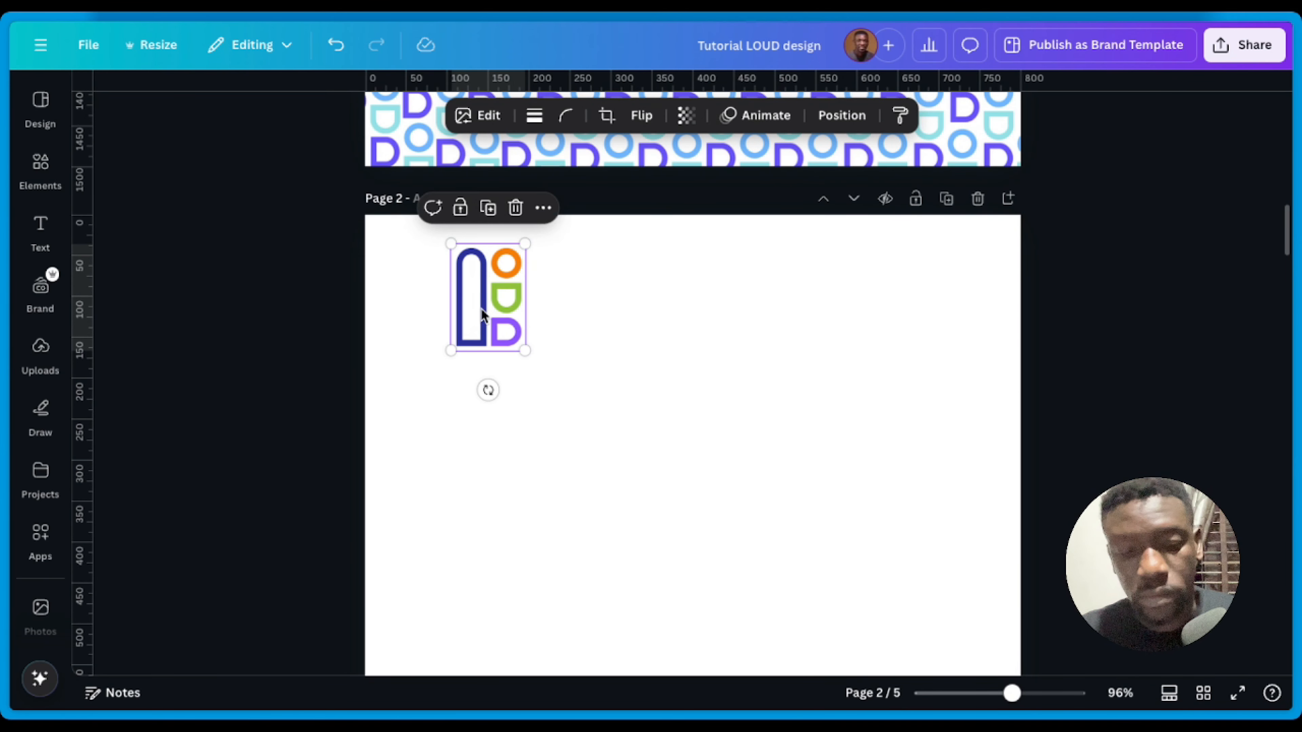
key(ctrl+z)
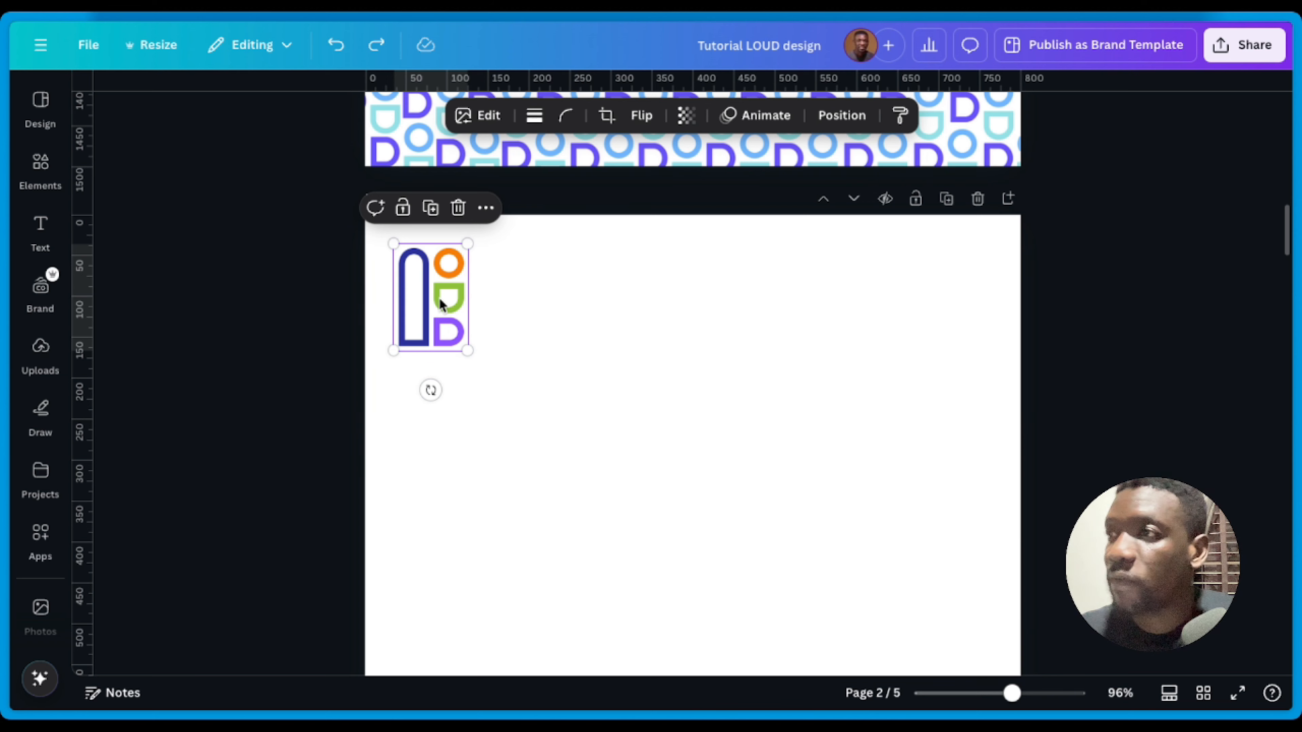
alt+drag(440, 302, 515, 303)
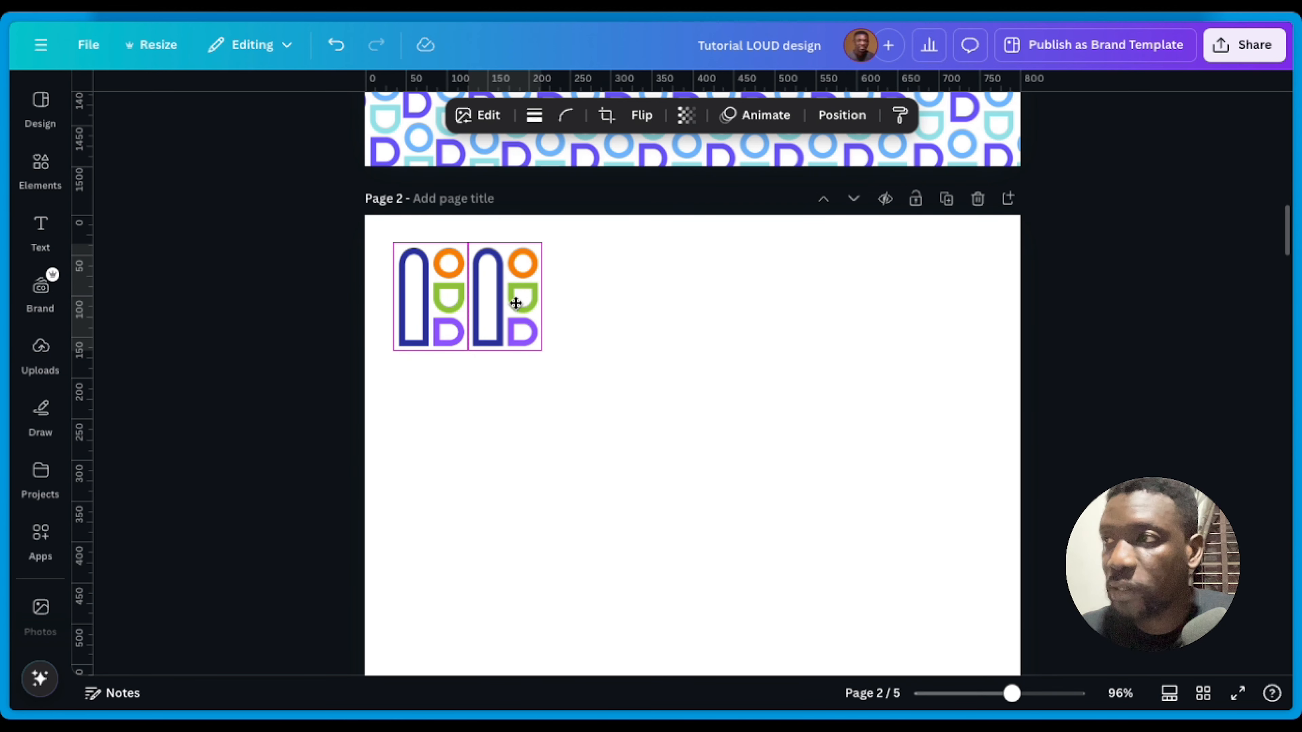
alt+drag(515, 303, 515, 303)
key(ctrl+d)
key(ctrl+d)
key(ctrl+d)
key(ctrl+d)
key(ctrl+d)
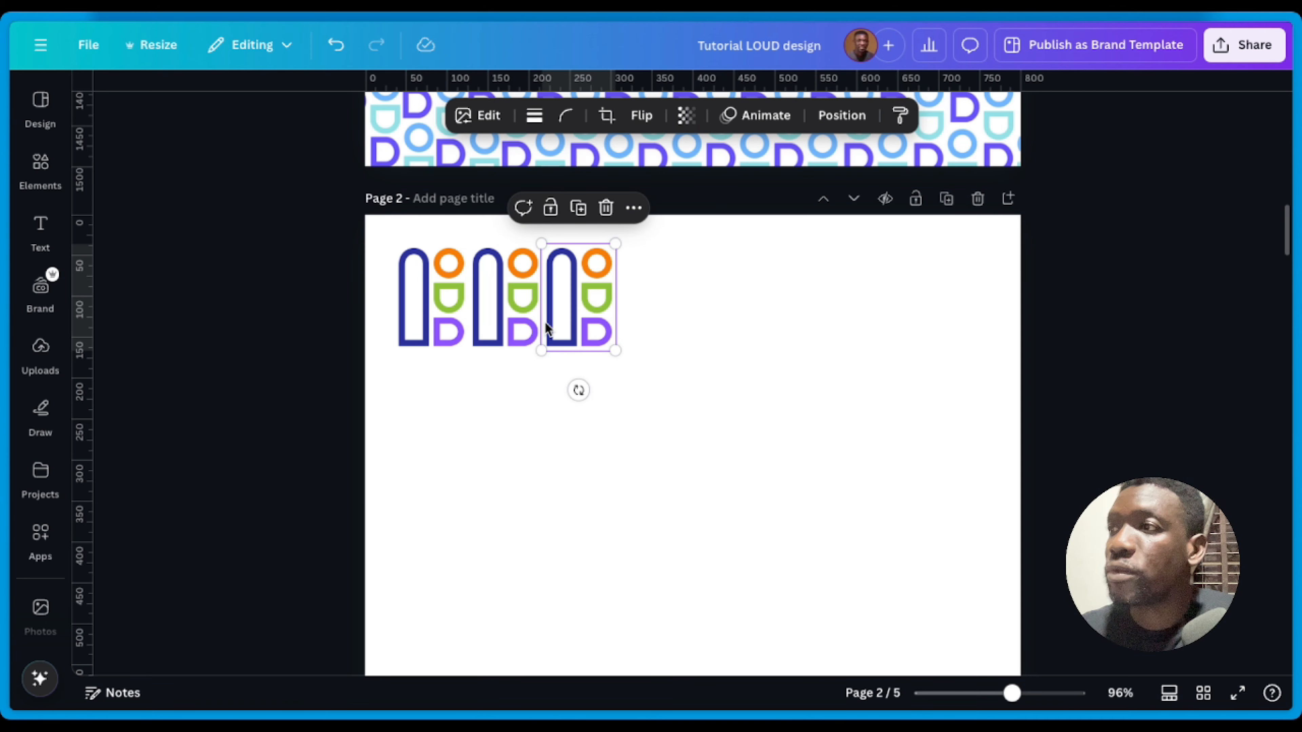
key(ctrl+d)
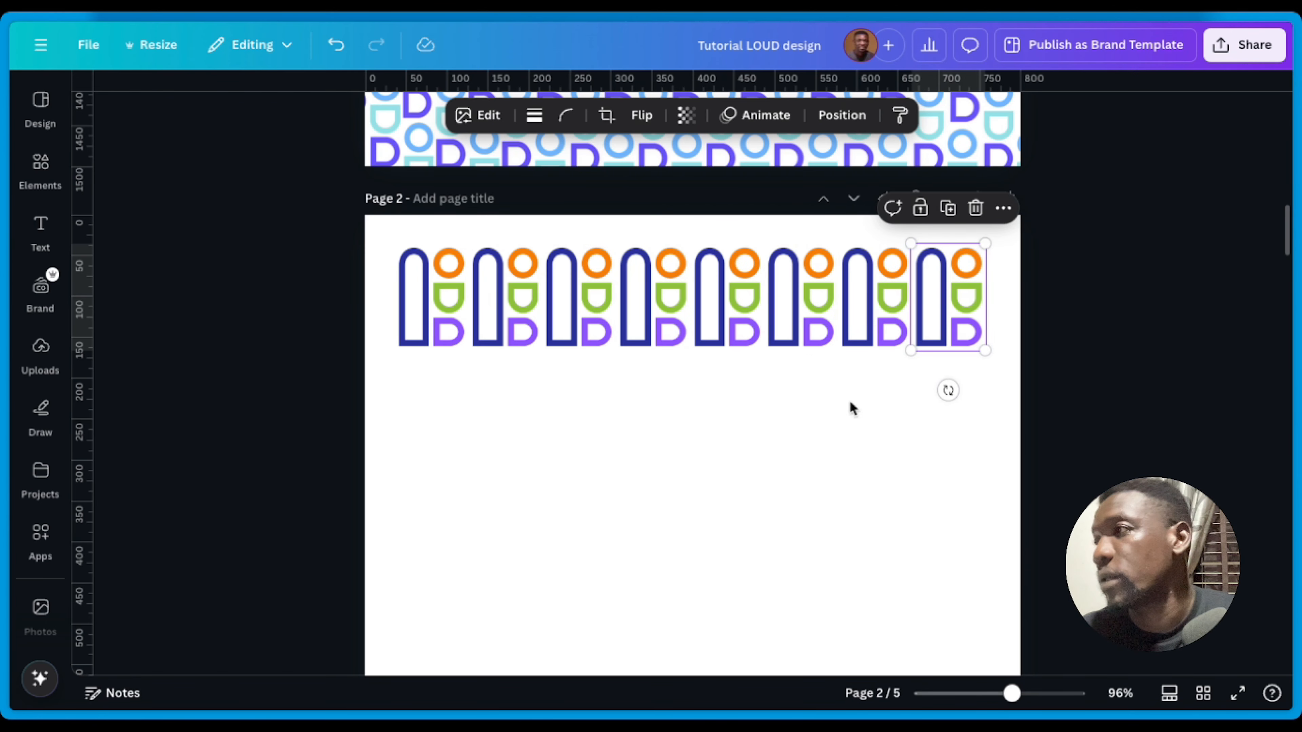
Step: Duplicate the whole row of eight logos directly beneath itself repeatedly to make six stacked rows on page 2
drag(992, 416, 295, 264)
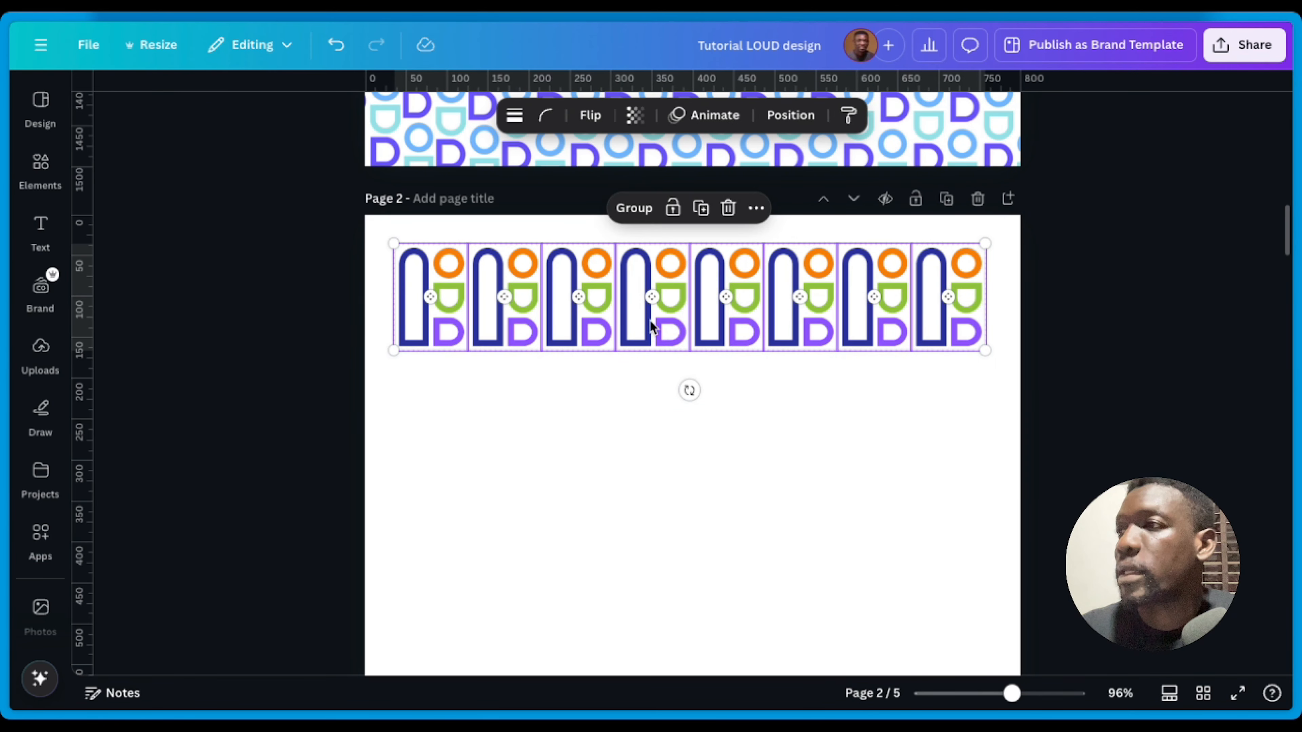
drag(621, 381, 619, 391)
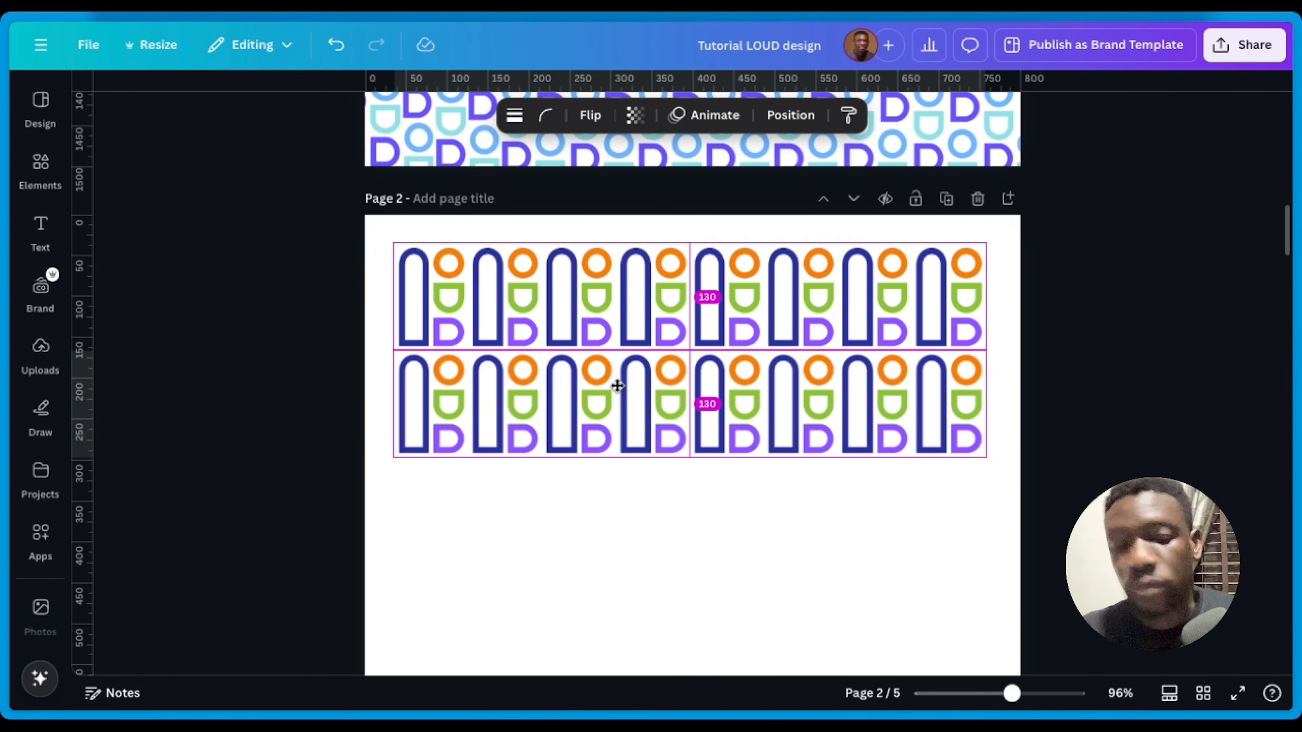
drag(618, 385, 616, 383)
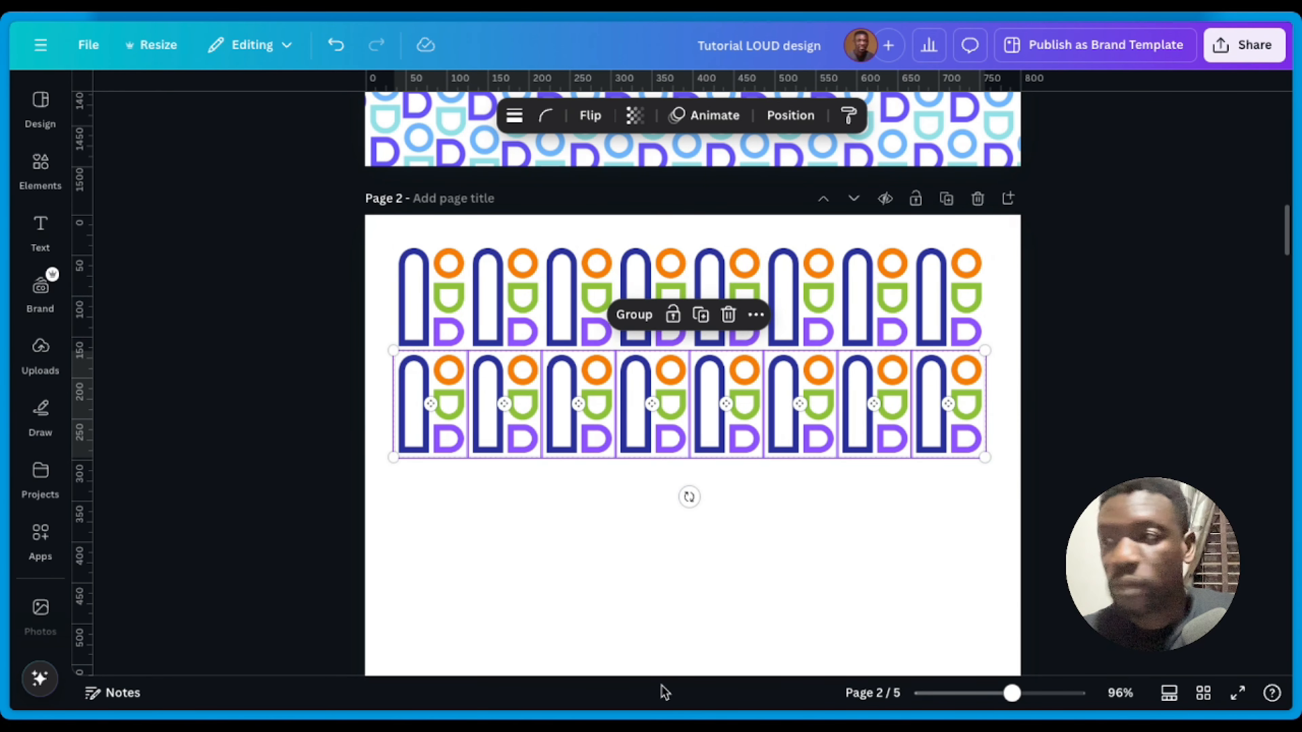
key(ctrl+d)
key(ctrl+d)
scroll(659, 596, down, 3)
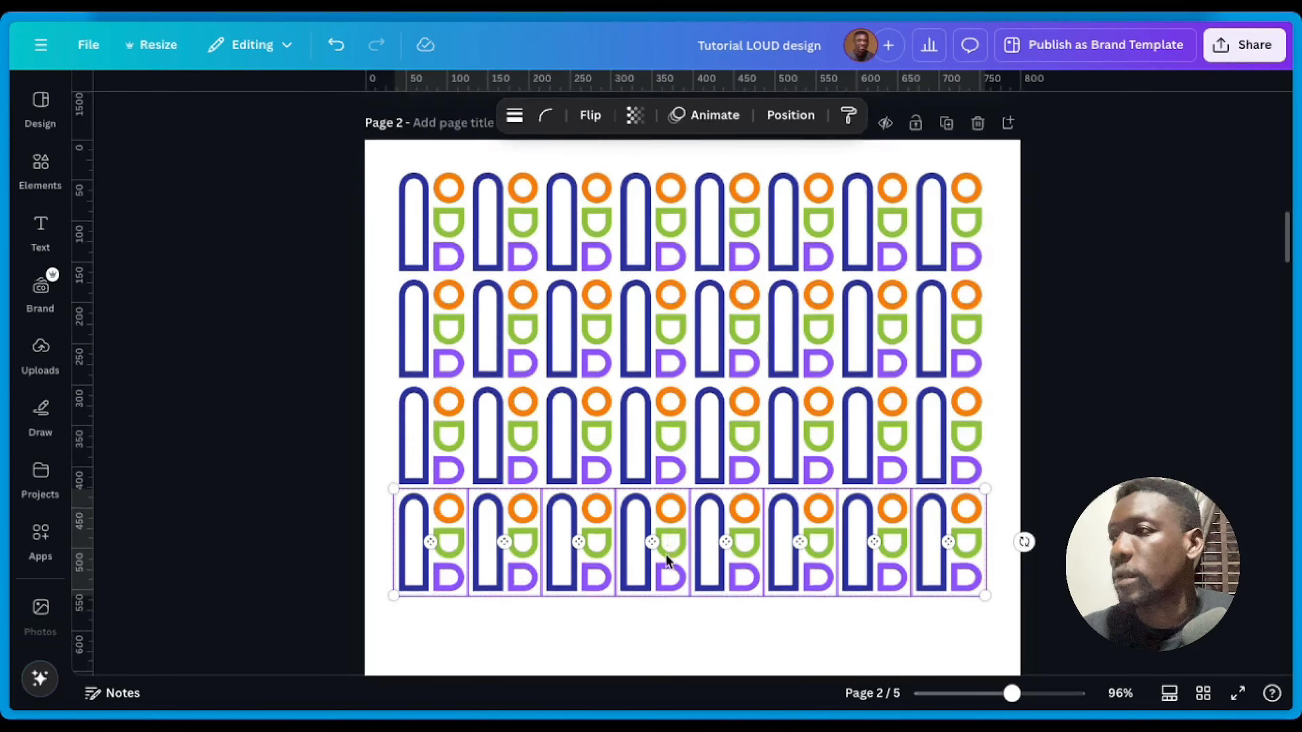
key(ctrl+d)
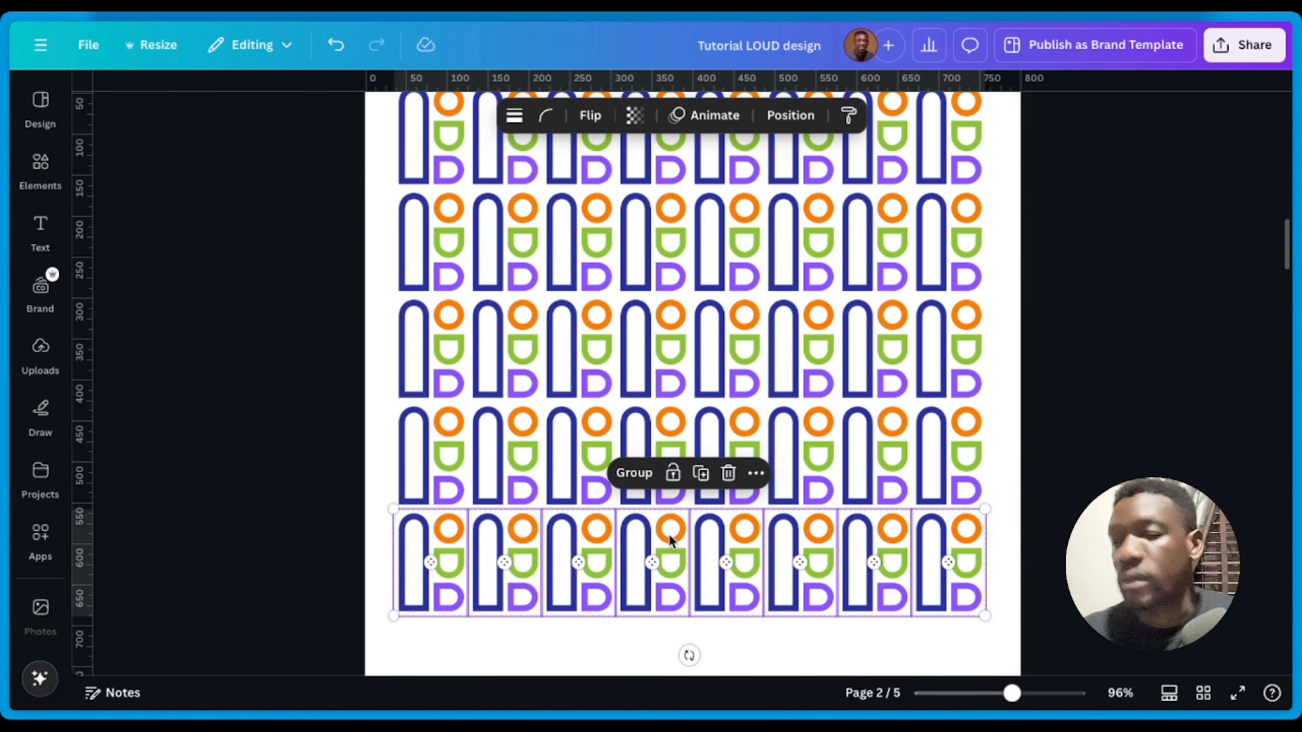
key(ctrl+d)
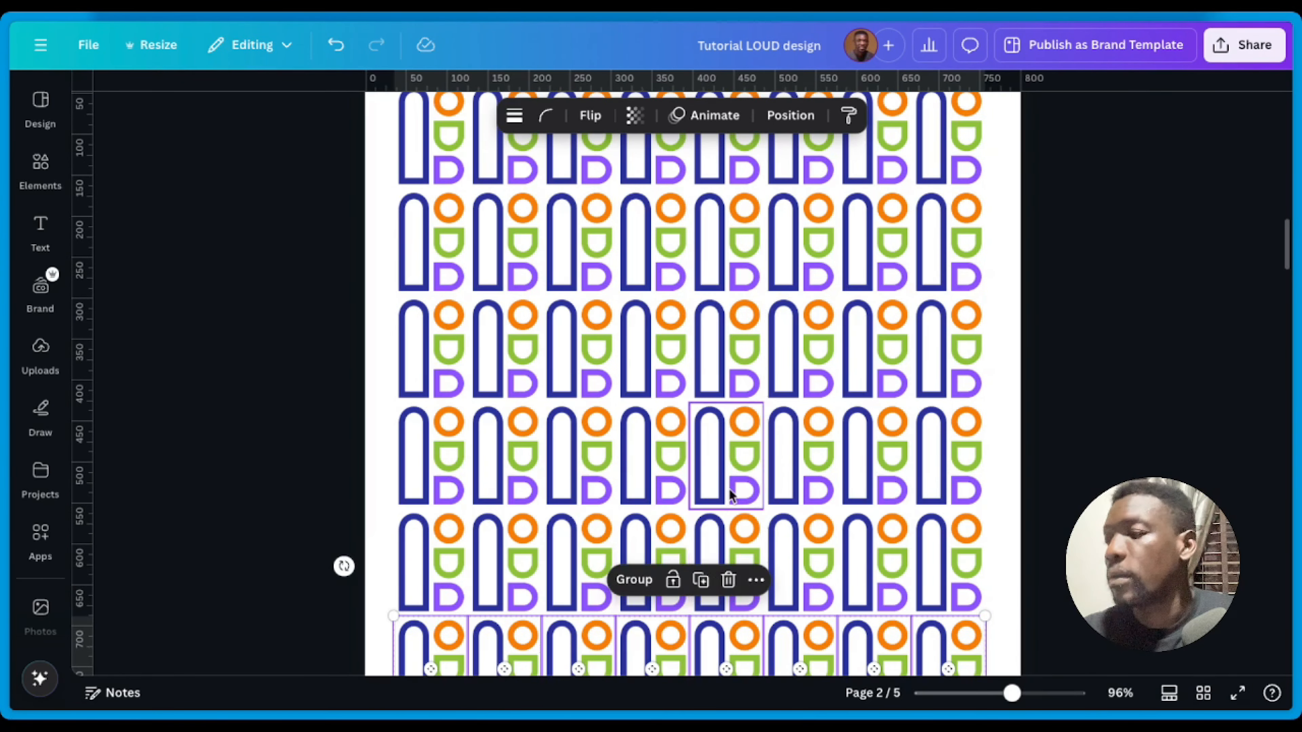
scroll(728, 488, down, 2)
scroll(731, 488, up, 3)
scroll(742, 480, up, 2)
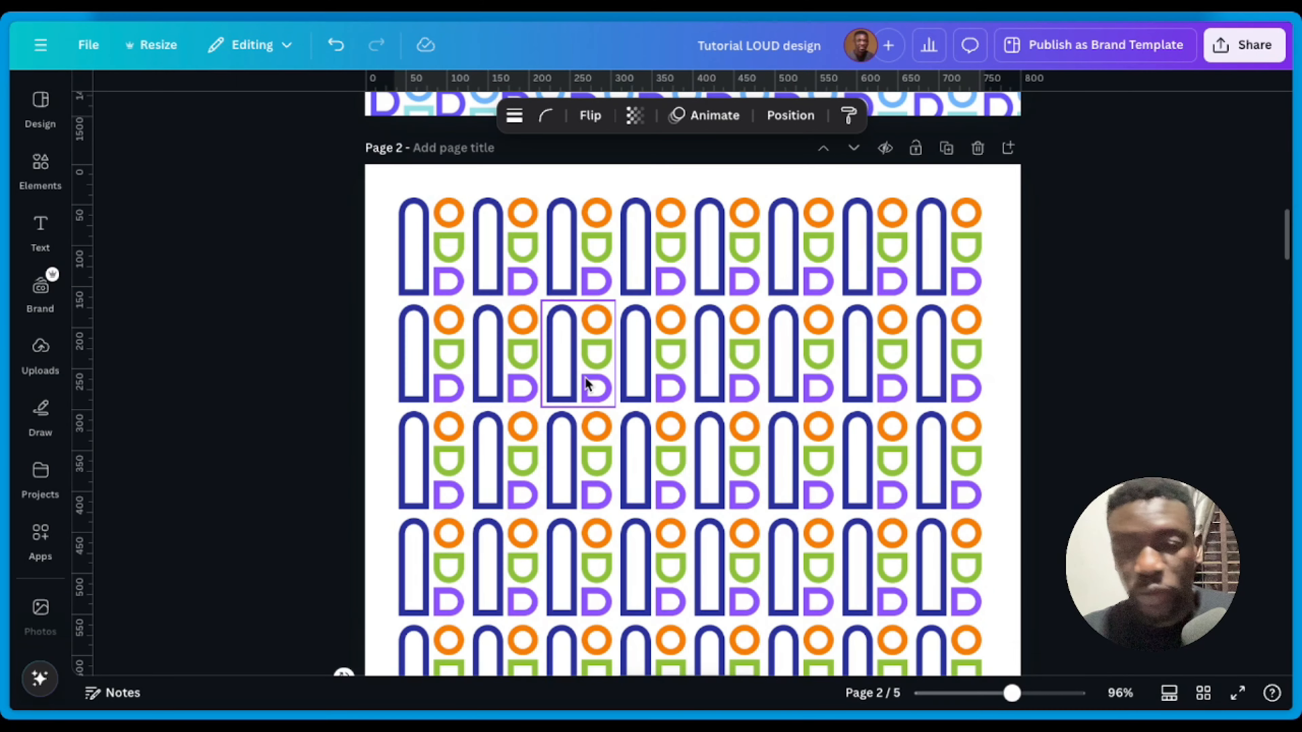
scroll(589, 383, down, 1)
scroll(822, 349, down, 1)
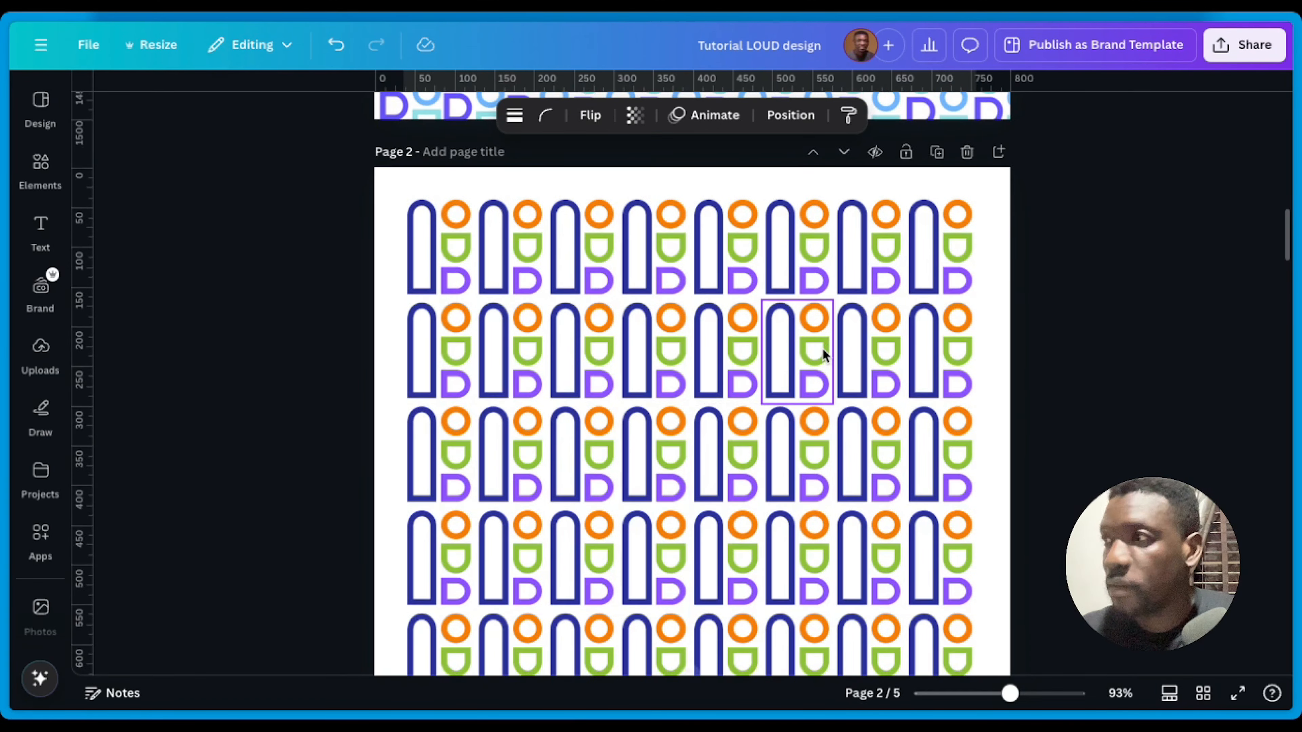
scroll(823, 348, down, 5)
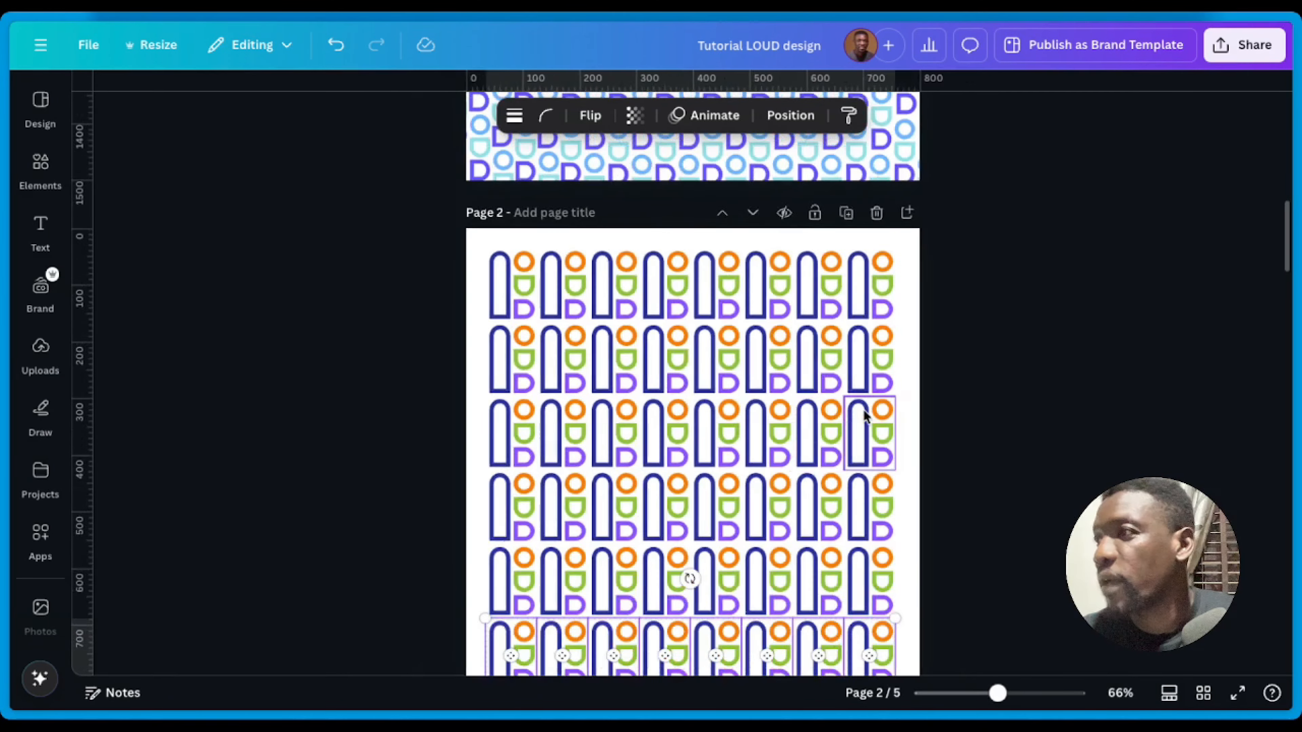
scroll(820, 513, down, 3)
scroll(722, 402, up, 3)
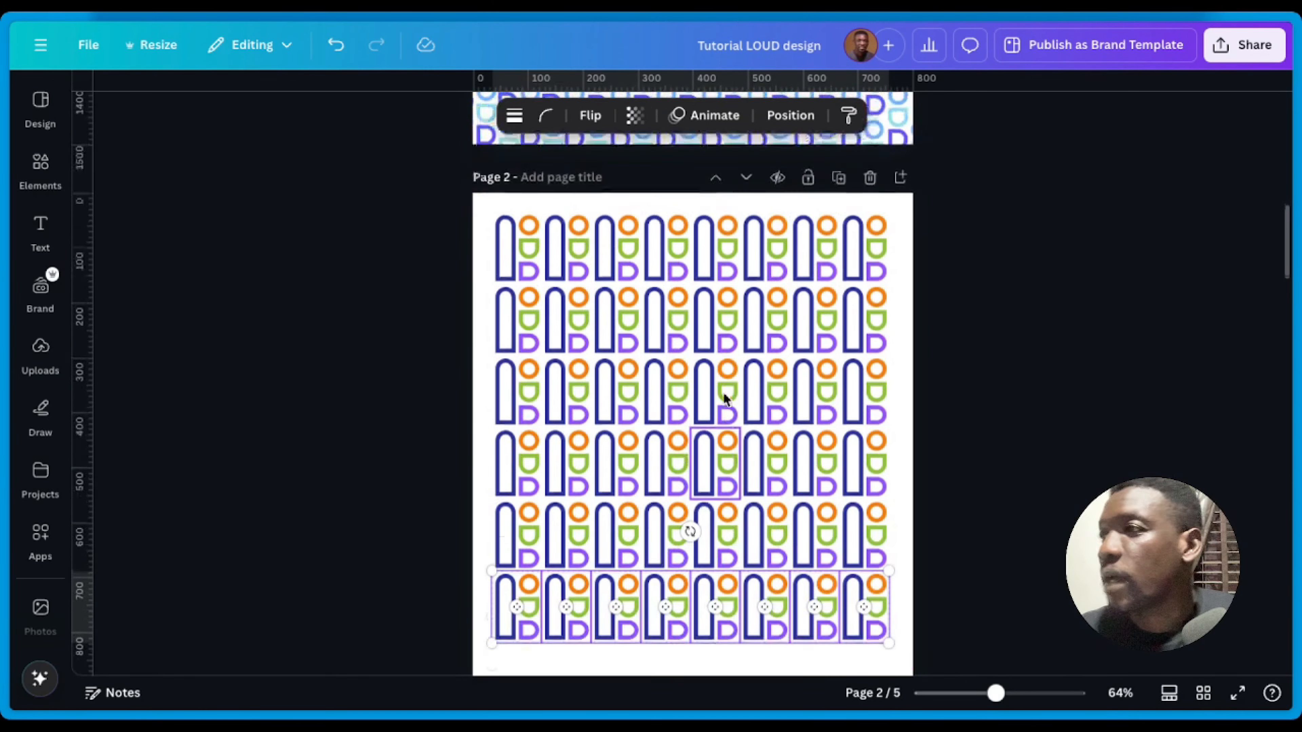
click(572, 314)
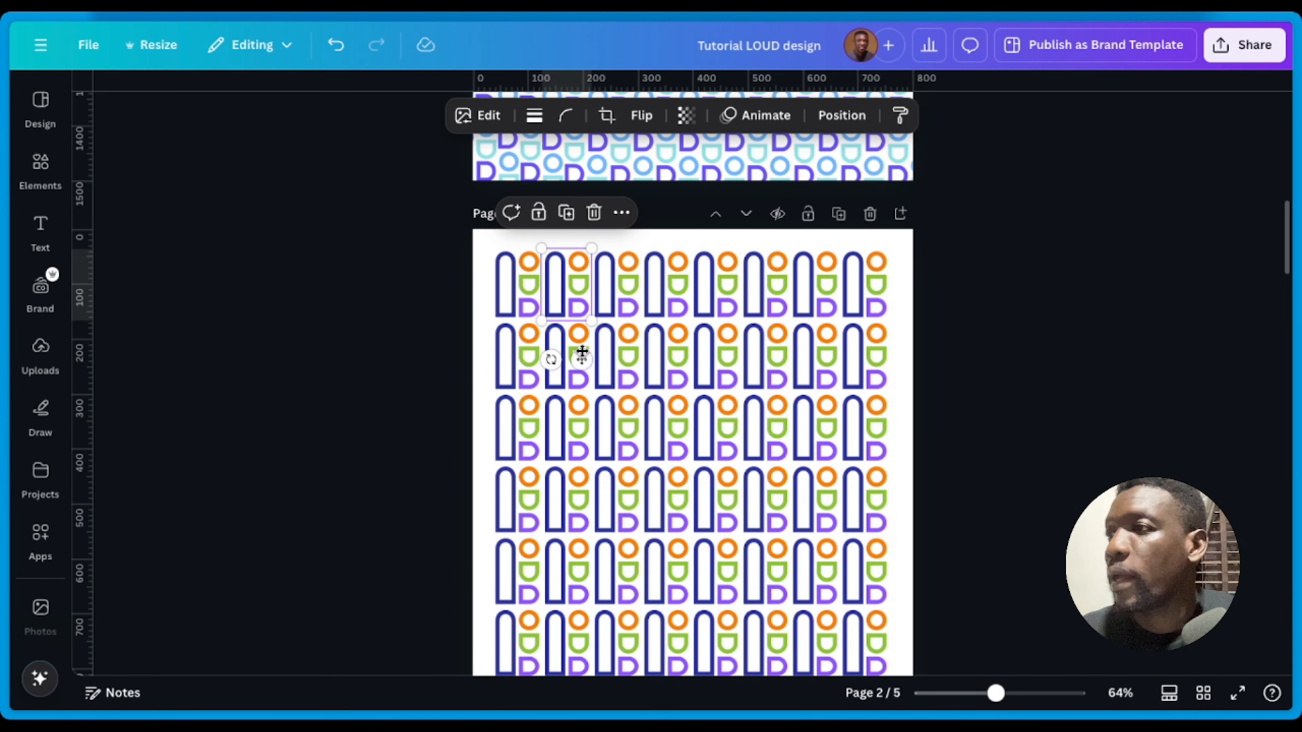
drag(549, 360, 567, 251)
key(ctrl+z)
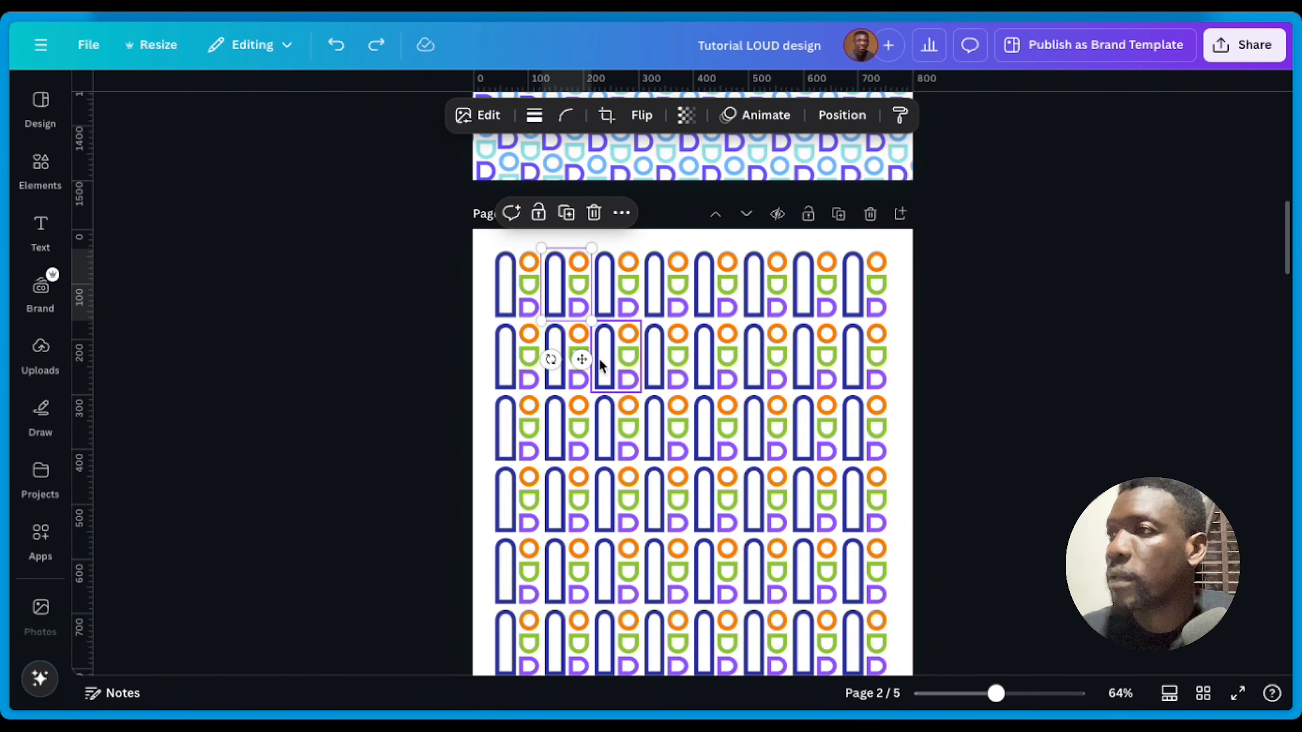
Step: Select the entire six-row logo grid on page 2 and move it down slightly, keeping it horizontally centred
scroll(863, 416, down, 5)
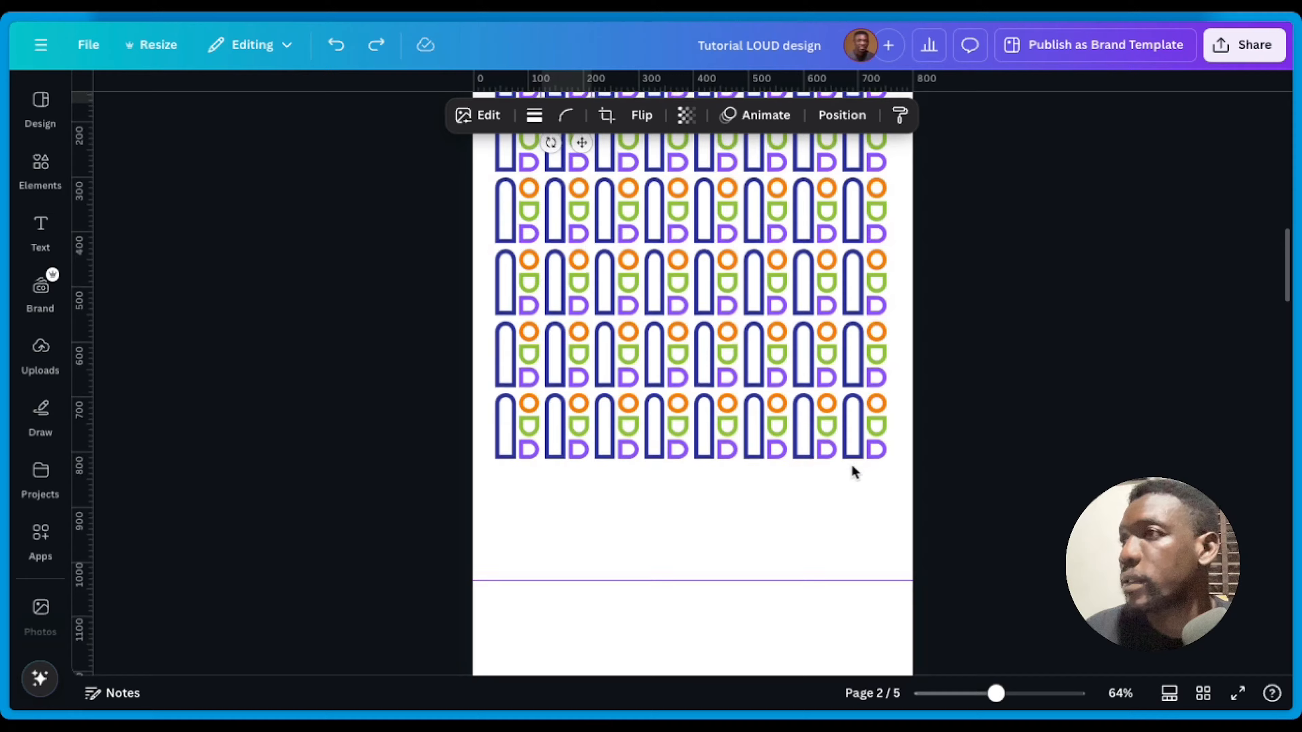
scroll(850, 469, up, 9)
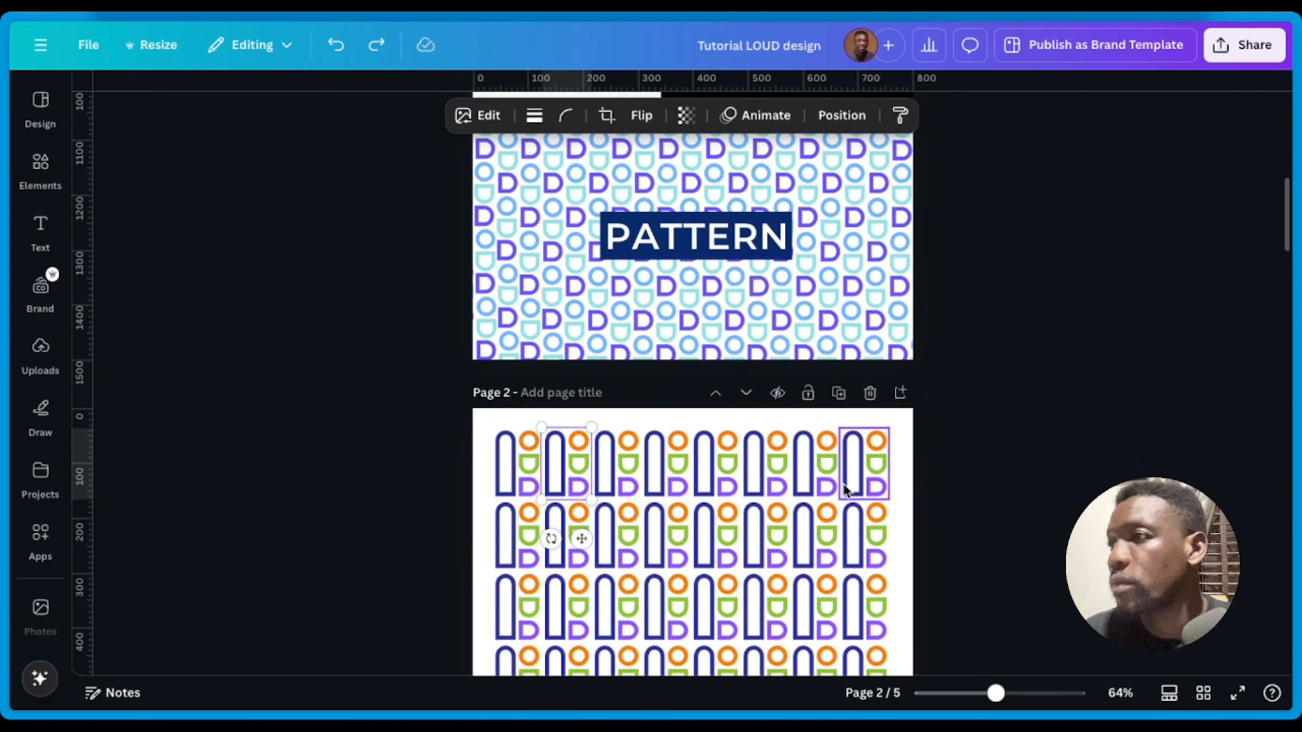
scroll(843, 484, down, 4)
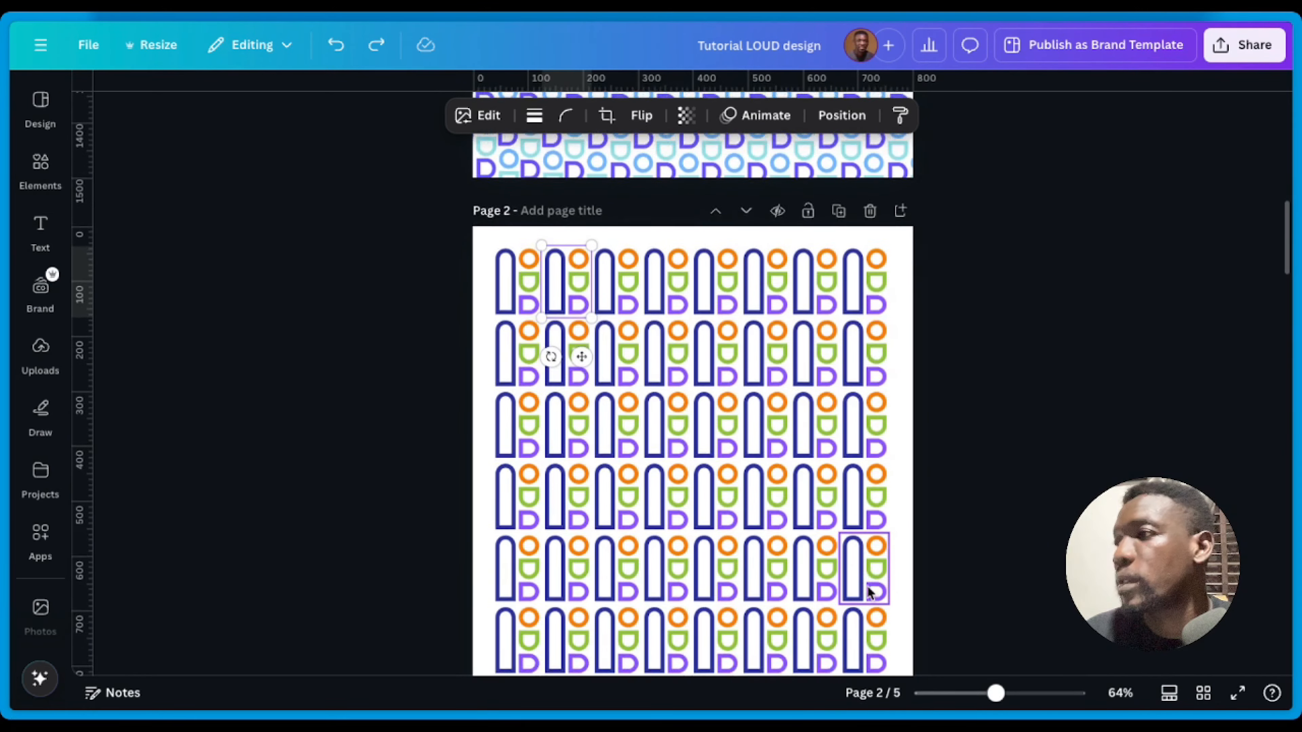
scroll(869, 593, down, 2)
drag(893, 629, 463, 212)
scroll(626, 256, up, 1)
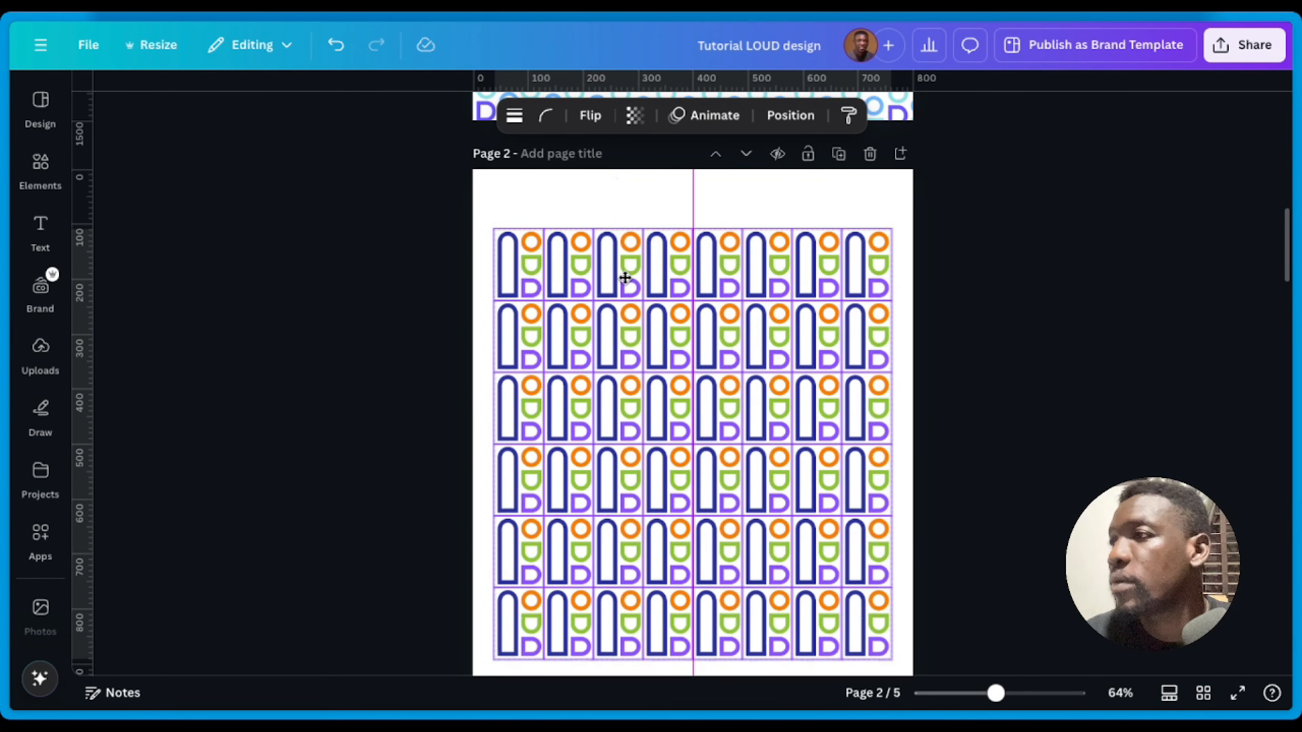
Step: Look through the logo and pattern sections on page 1 and the flavour tiles and can mockups on page 3
scroll(684, 308, up, 5)
scroll(684, 308, up, 6)
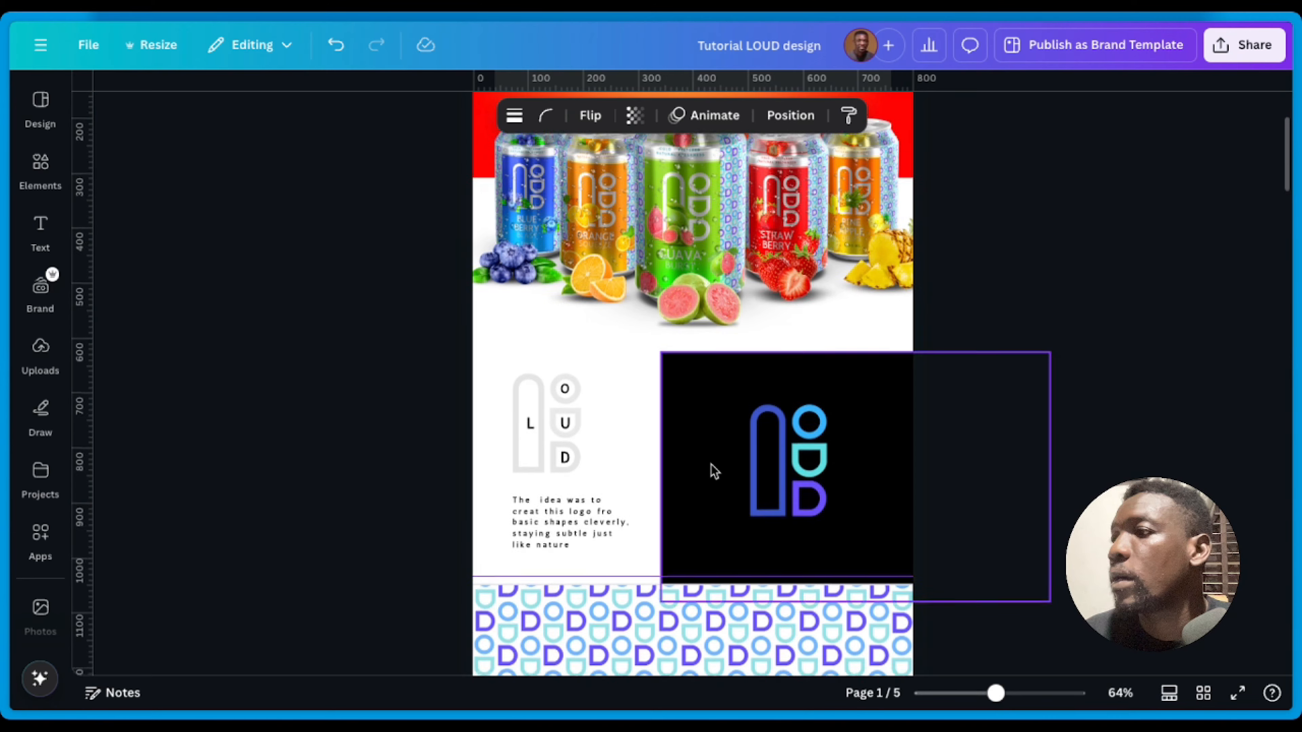
scroll(707, 474, down, 2)
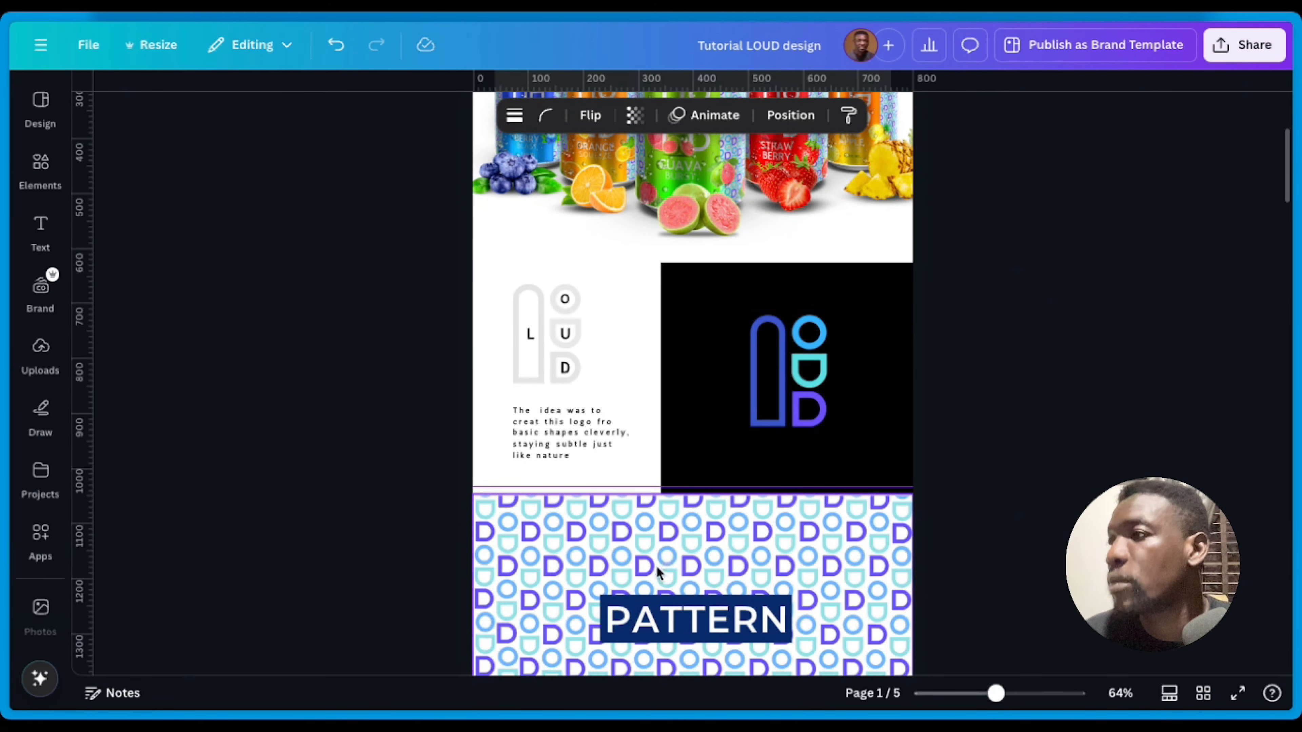
scroll(785, 342, down, 3)
scroll(610, 262, up, 5)
scroll(641, 424, down, 20)
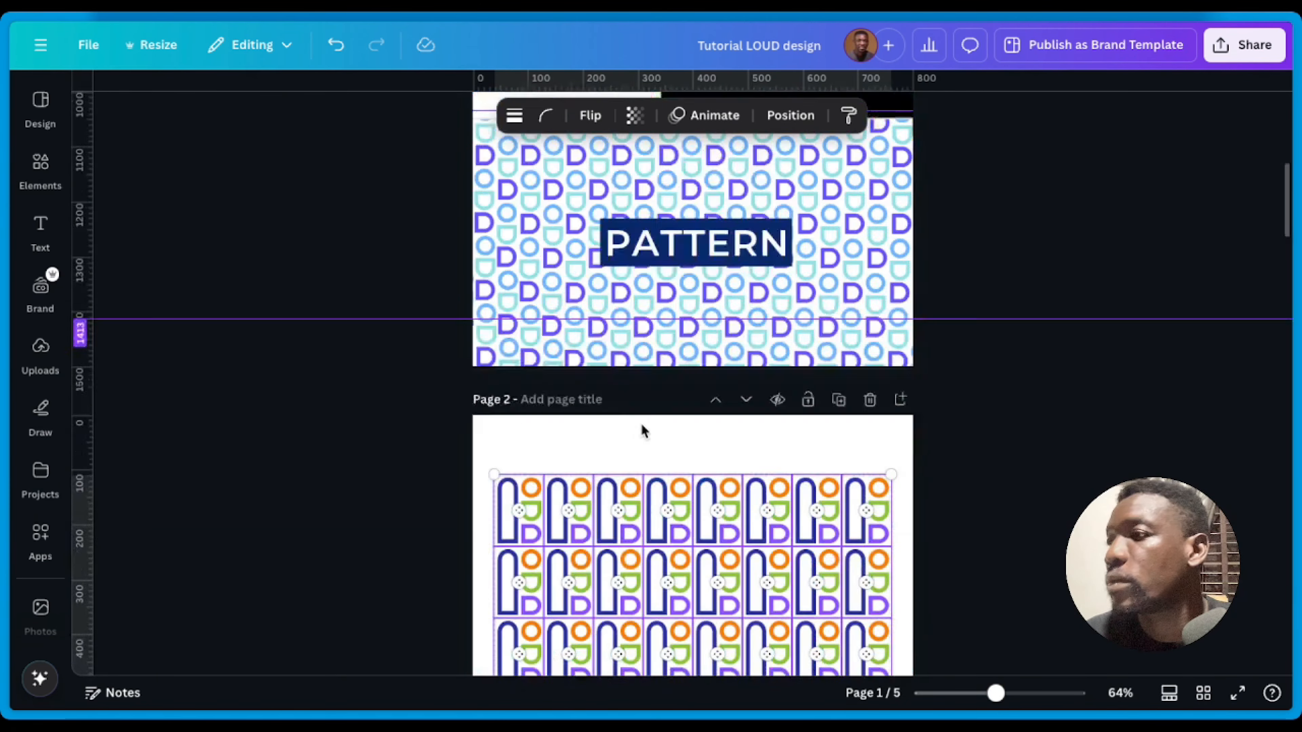
scroll(619, 425, down, 7)
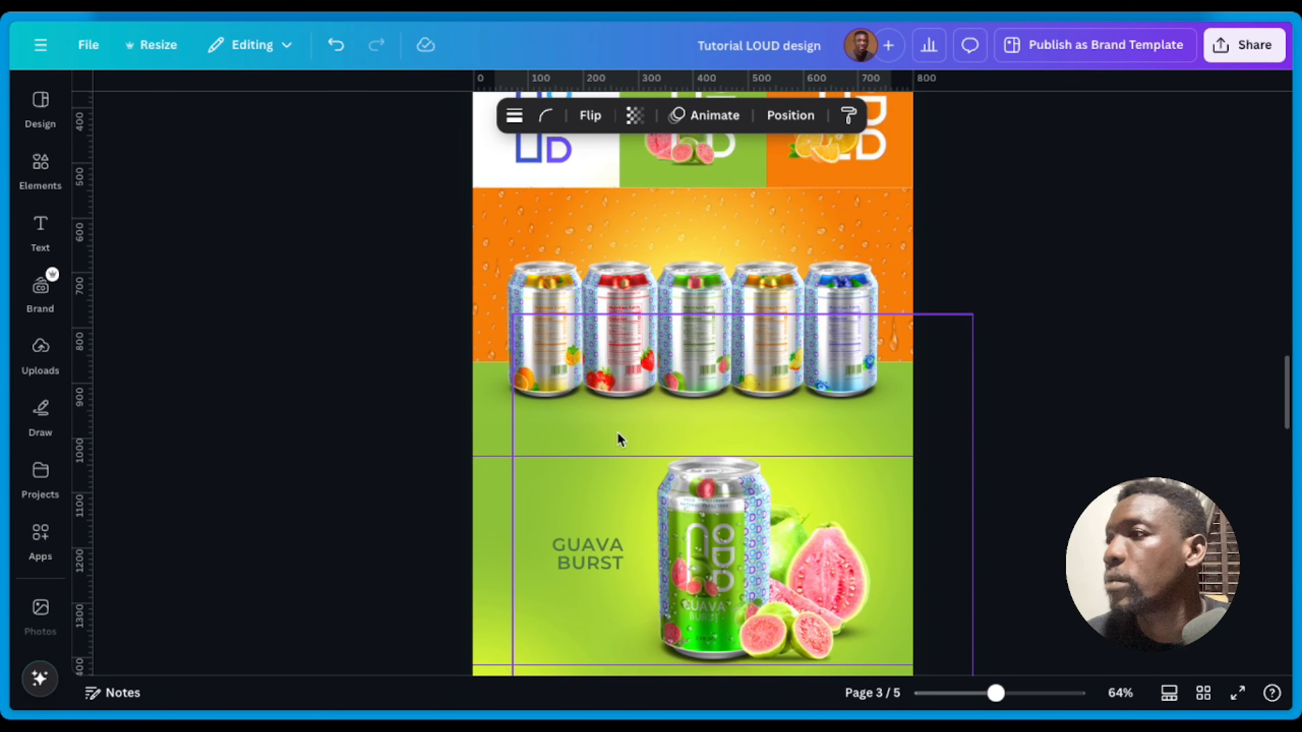
scroll(615, 436, up, 9)
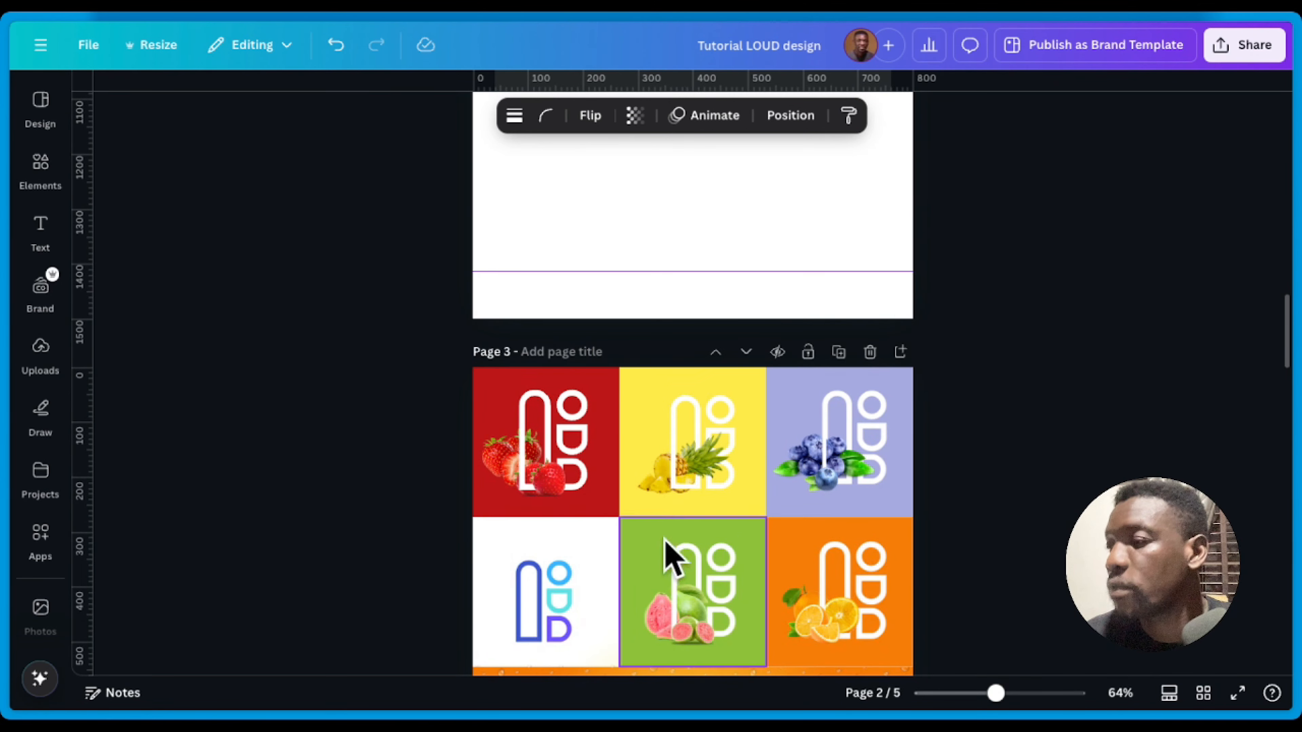
scroll(668, 552, down, 8)
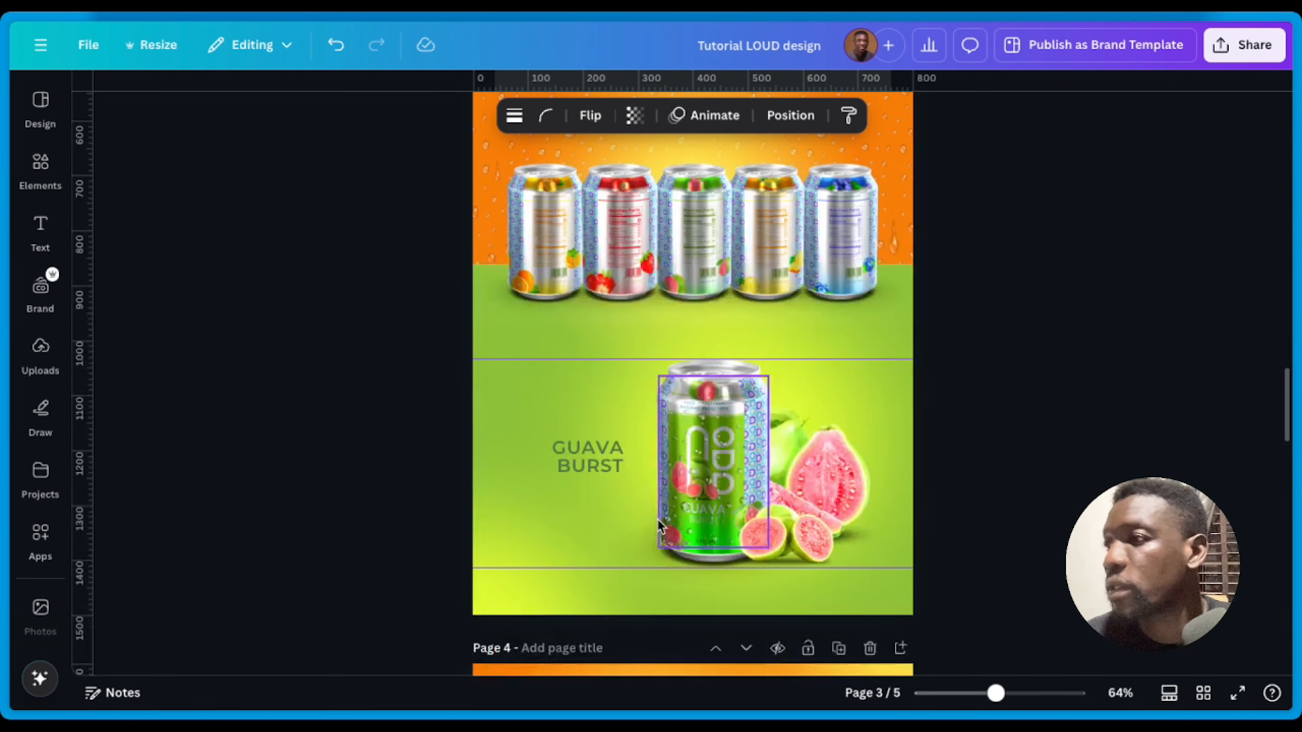
Step: Move the water-droplet overlay off the Guava Burst can onto the green background, and shift the can slightly up and left
click(712, 400)
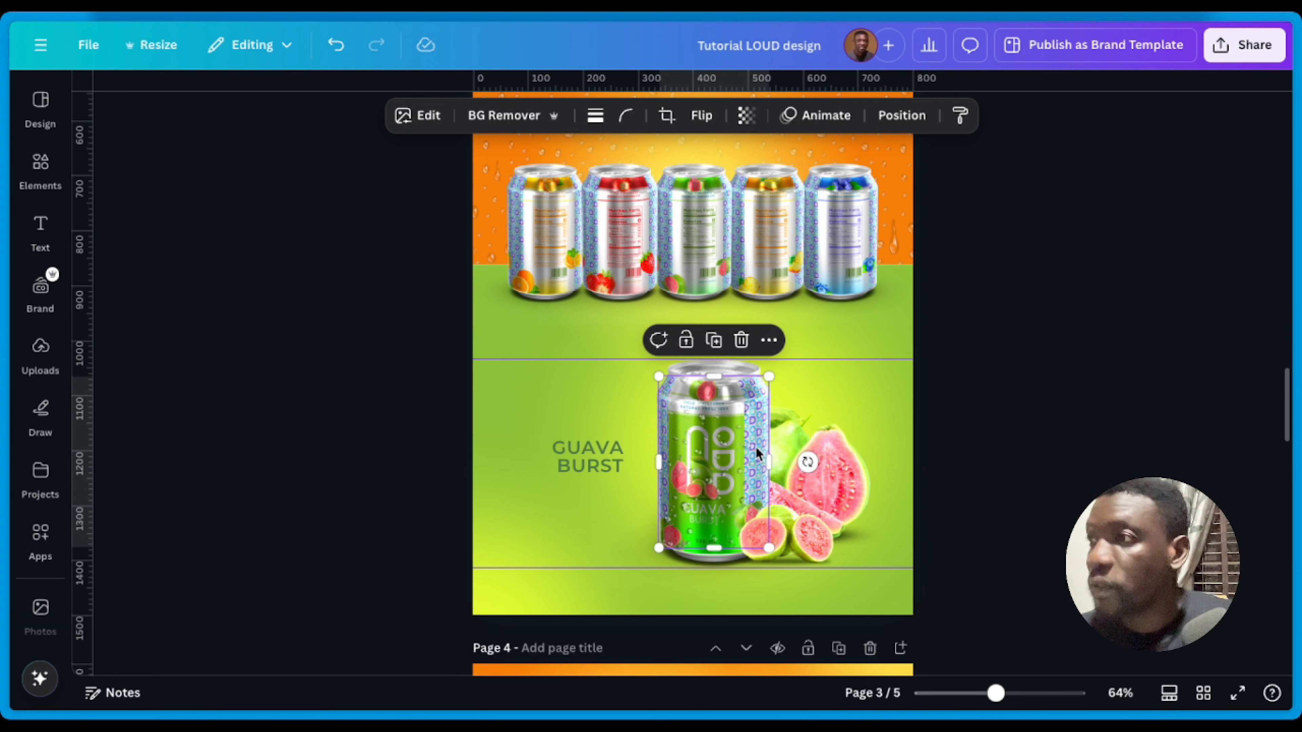
scroll(728, 438, up, 5)
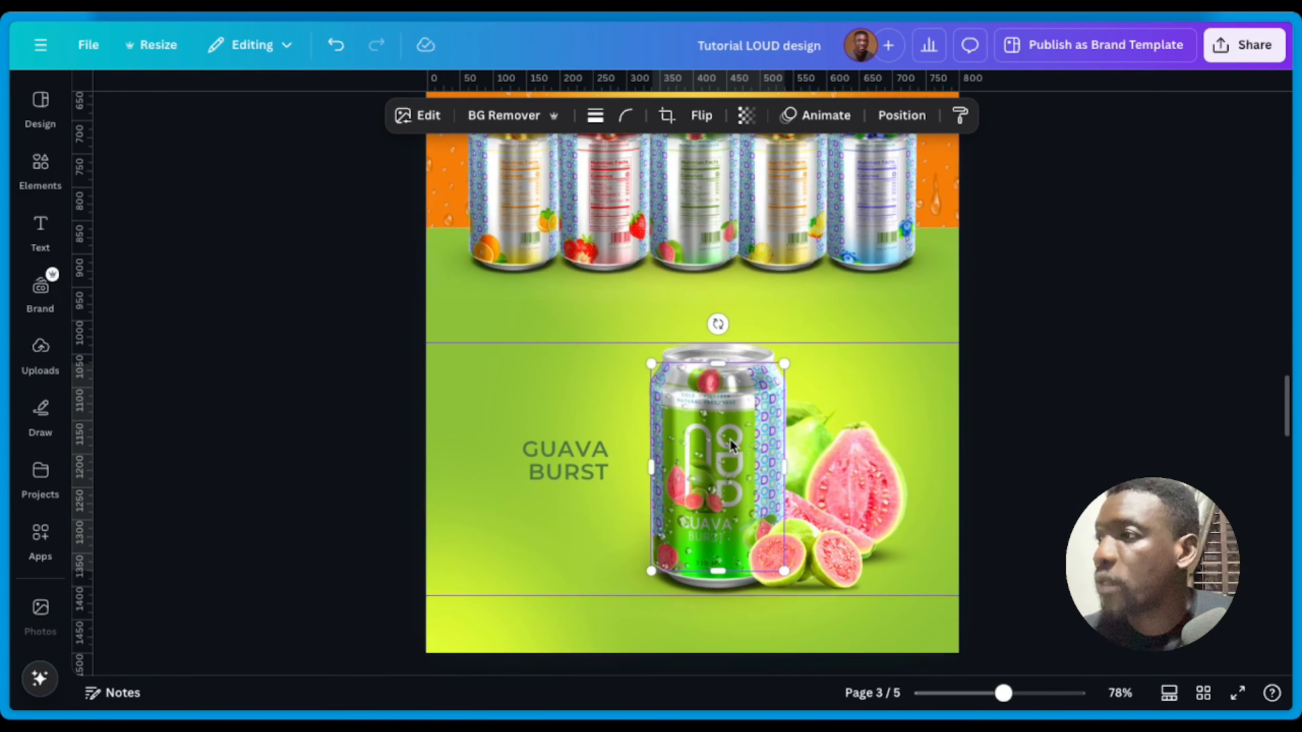
scroll(818, 484, up, 2)
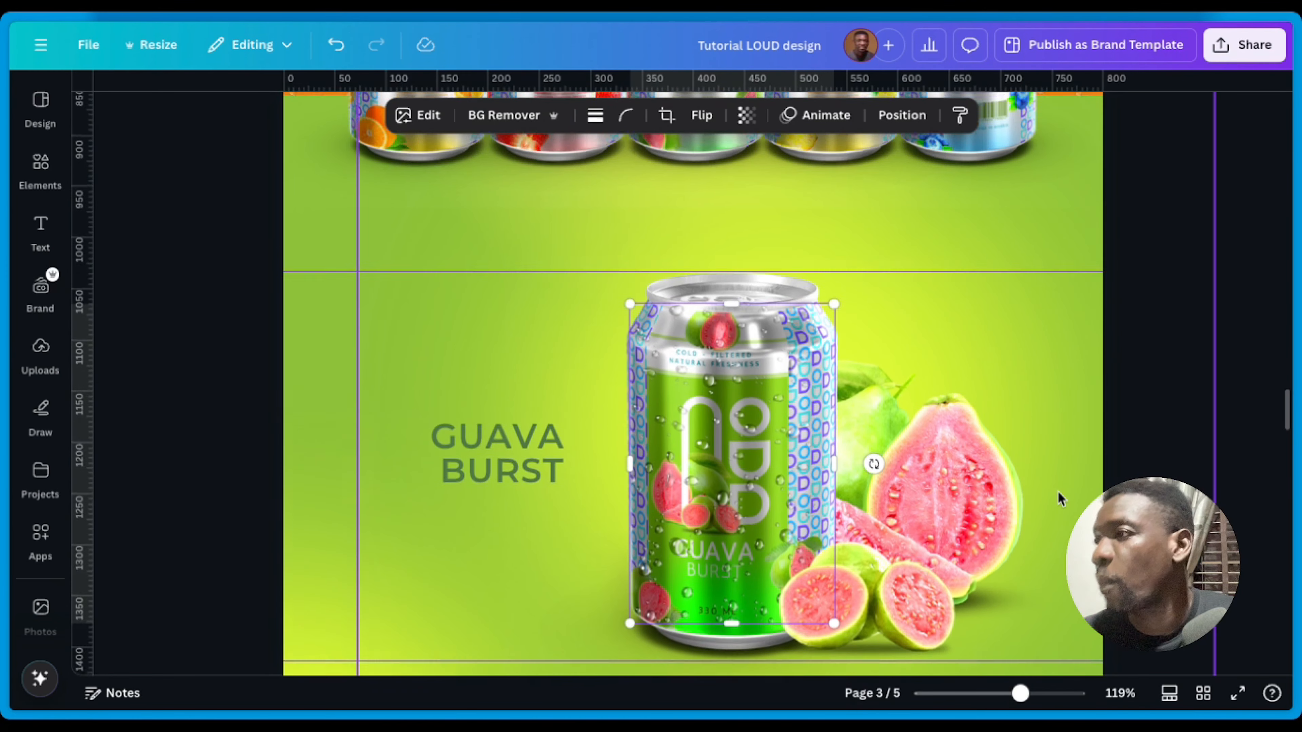
scroll(755, 378, down, 1)
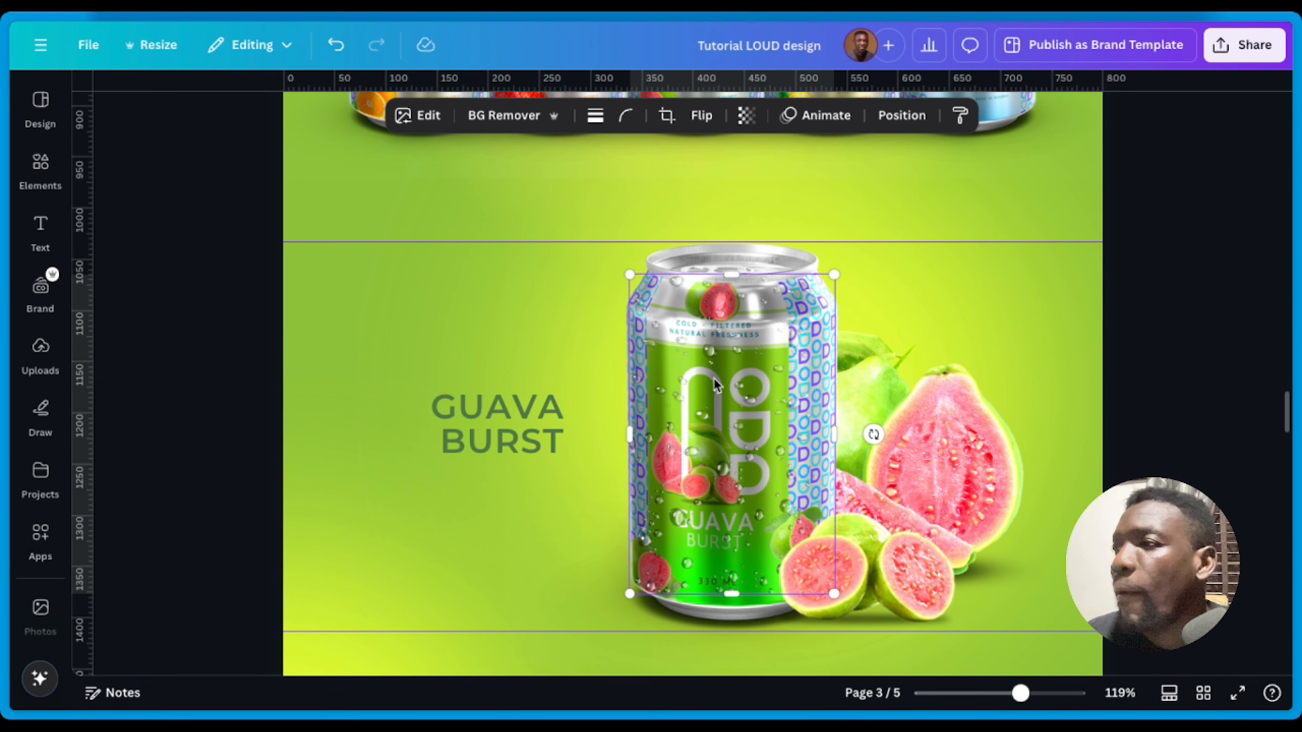
drag(752, 469, 443, 424)
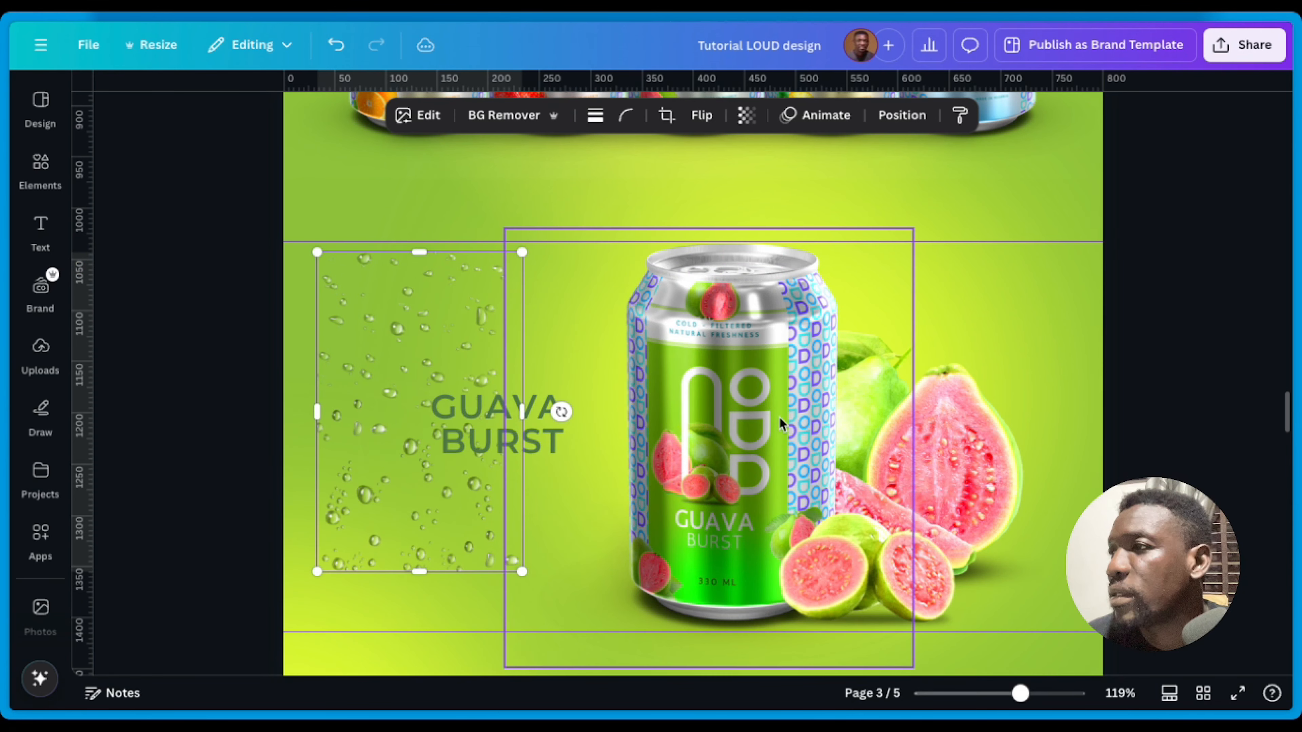
click(743, 457)
drag(743, 456, 723, 412)
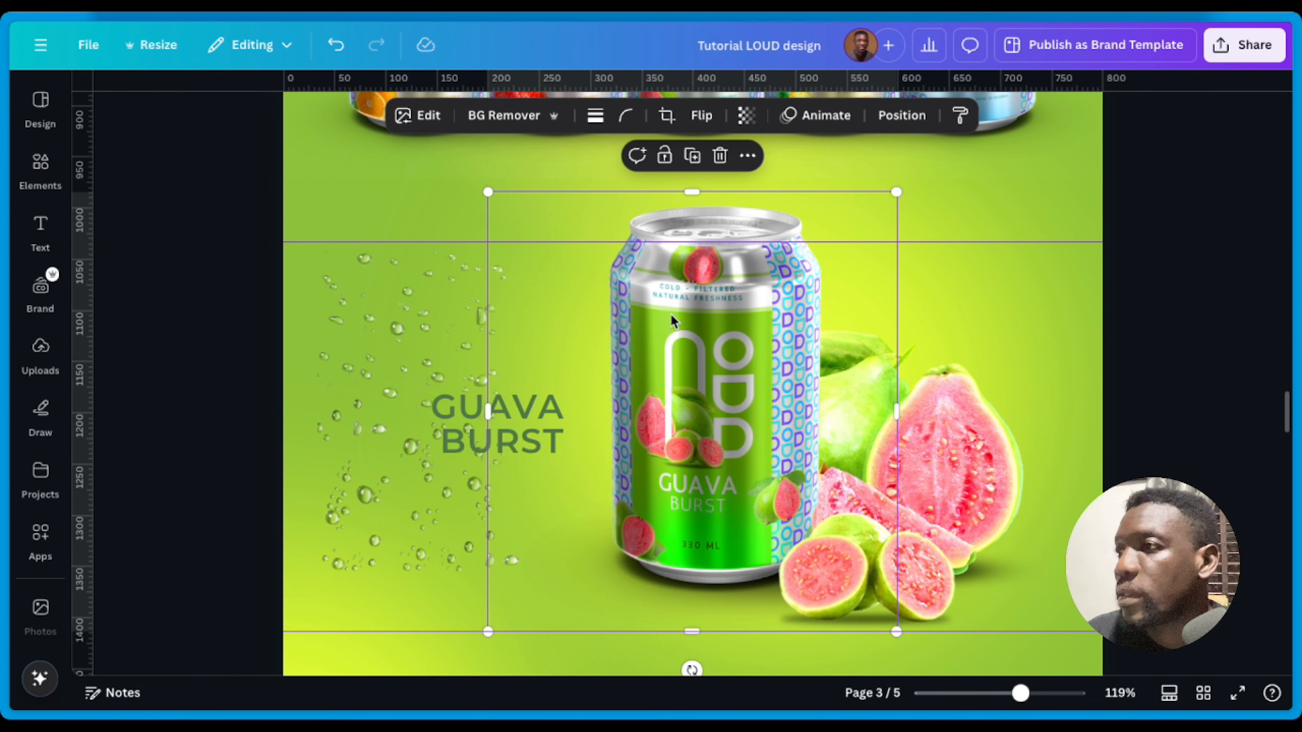
Step: Examine the flavour logo tiles and the finished can mockups on page 3
scroll(700, 406, up, 10)
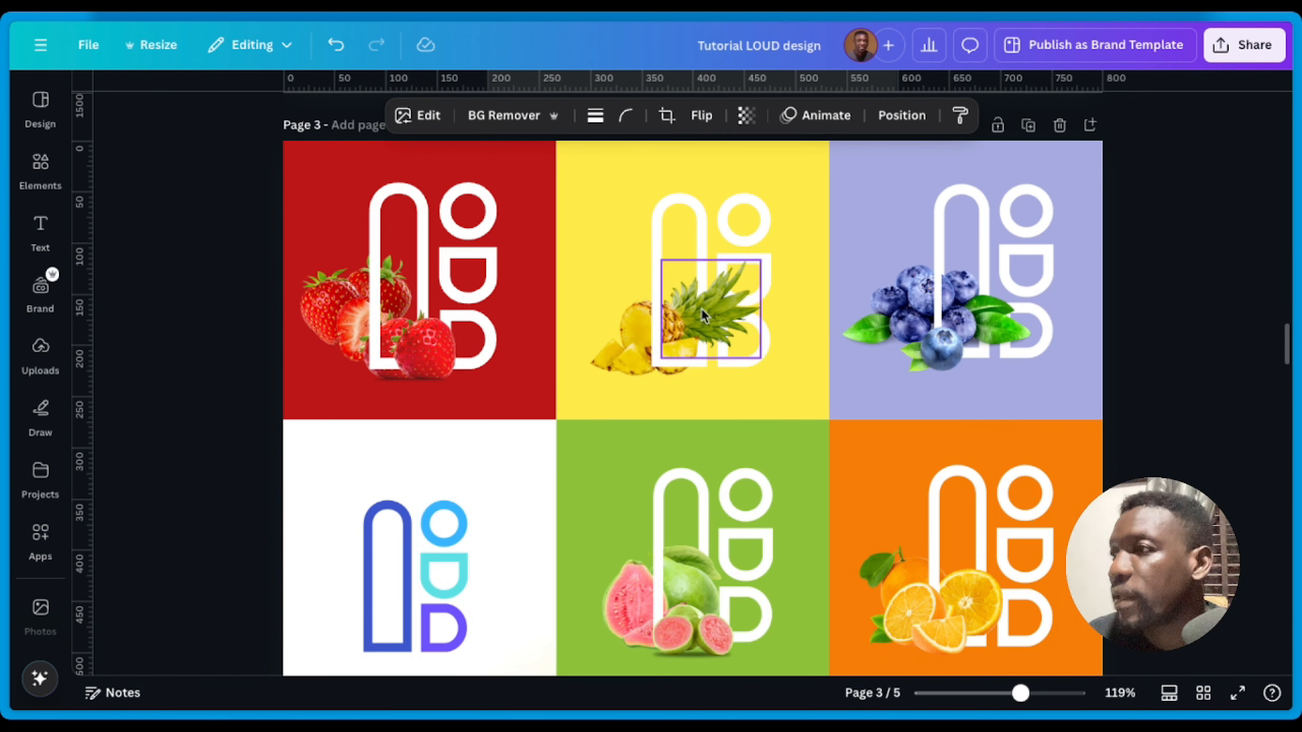
scroll(808, 570, down, 10)
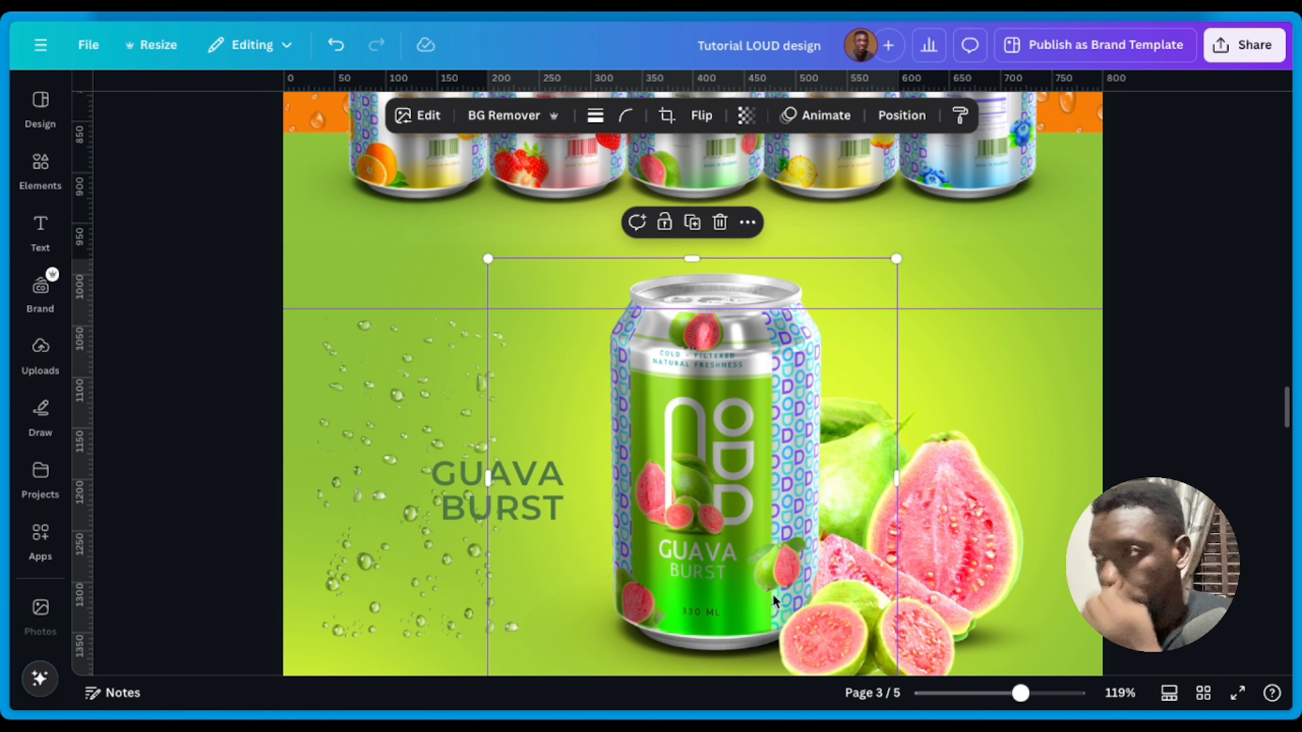
scroll(741, 497, up, 5)
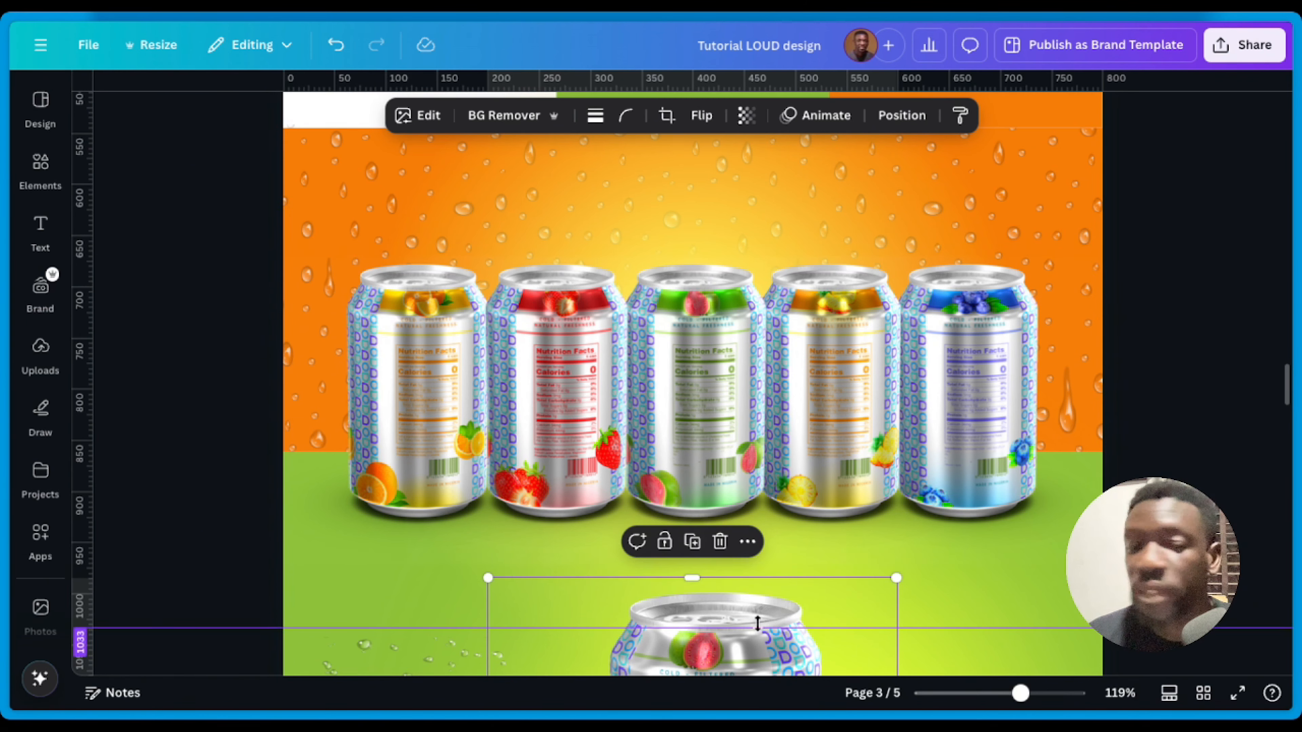
scroll(615, 600, down, 8)
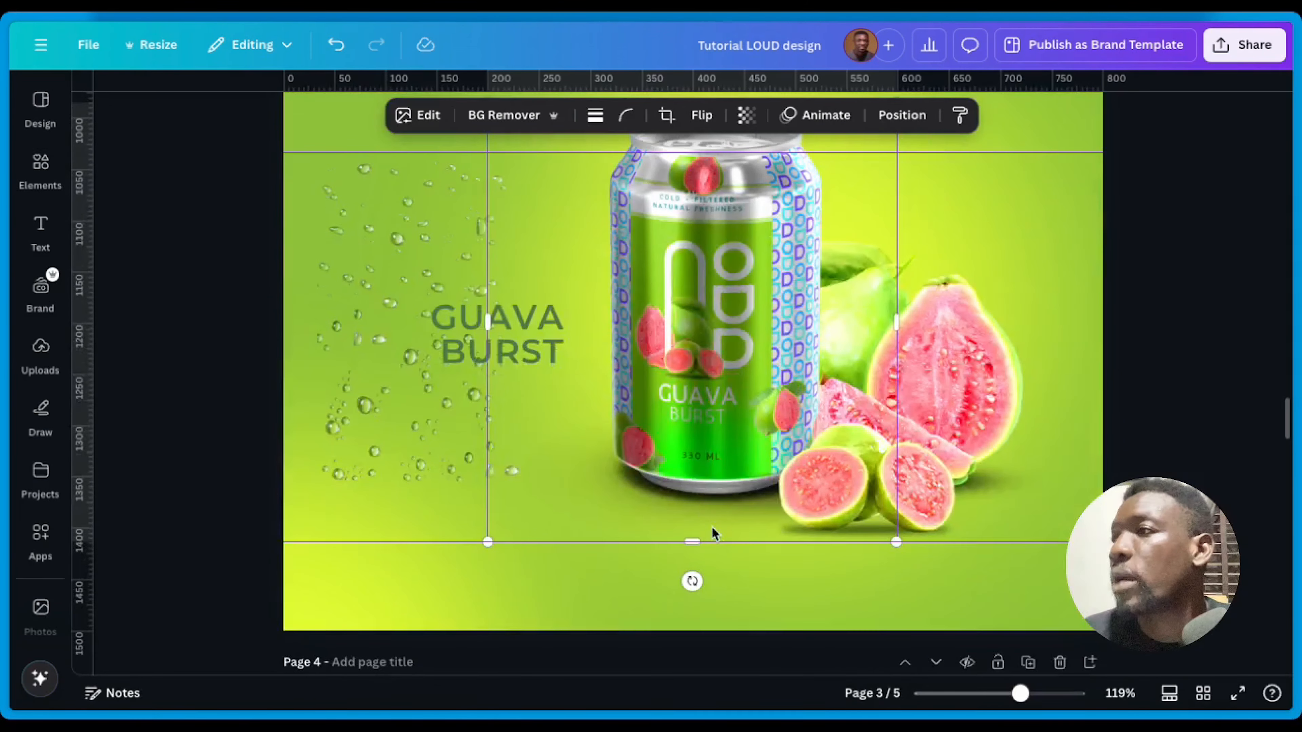
scroll(712, 526, up, 3)
scroll(719, 517, up, 1)
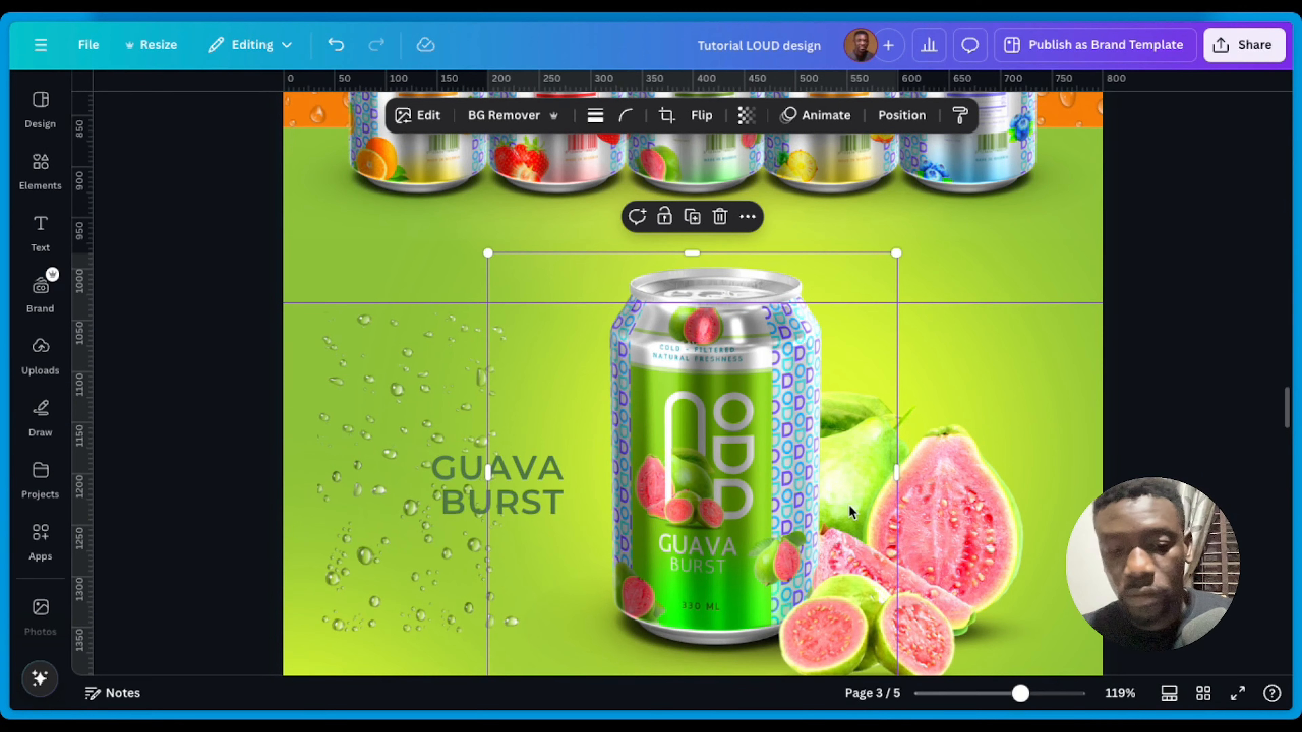
Step: Move the horizontal guide below page 2's logo grid up to 645, and clear it off the page
scroll(807, 491, up, 20)
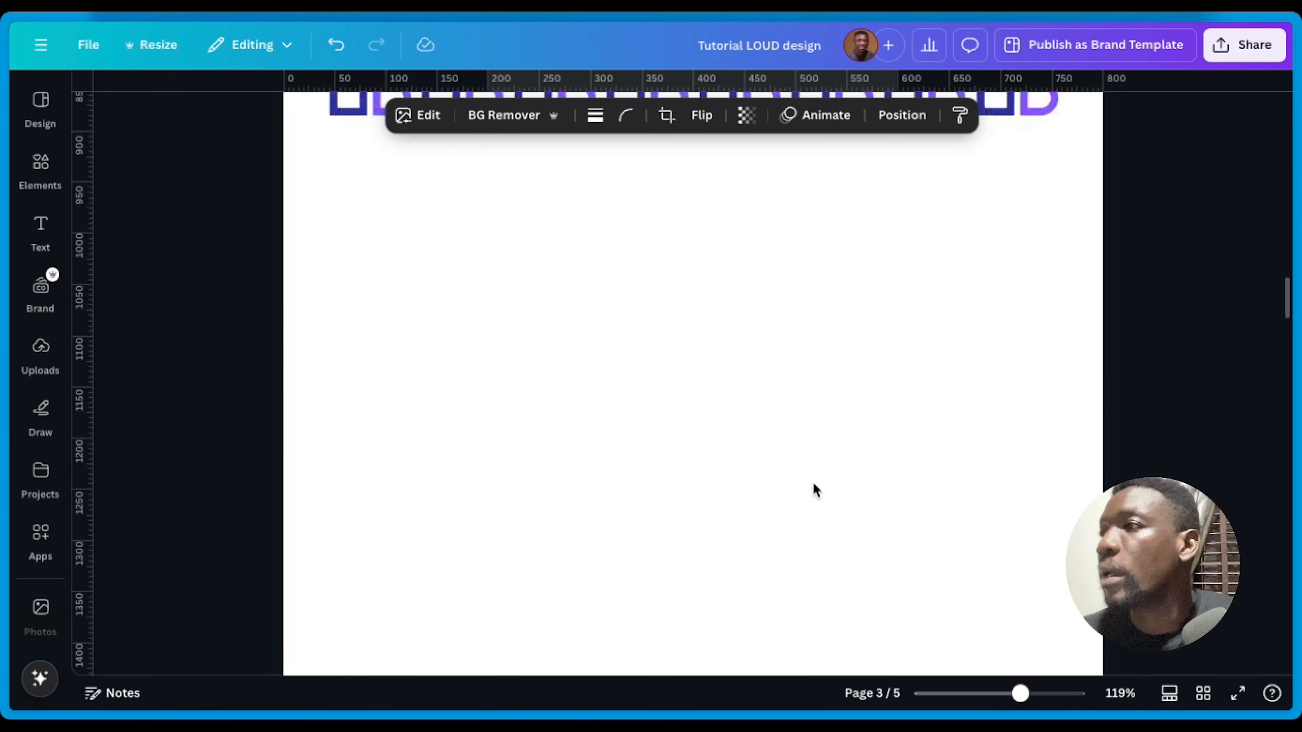
scroll(813, 485, up, 4)
scroll(811, 497, down, 1)
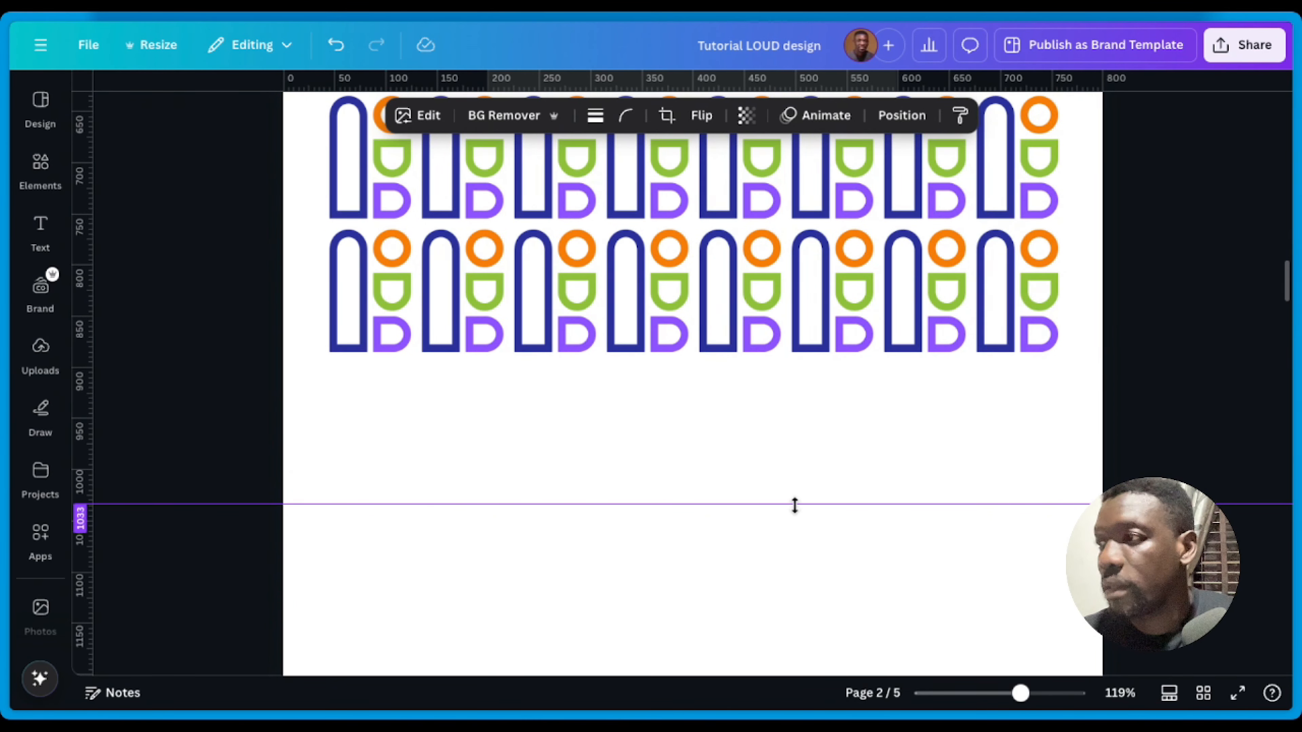
drag(796, 504, 840, 107)
scroll(873, 319, up, 7)
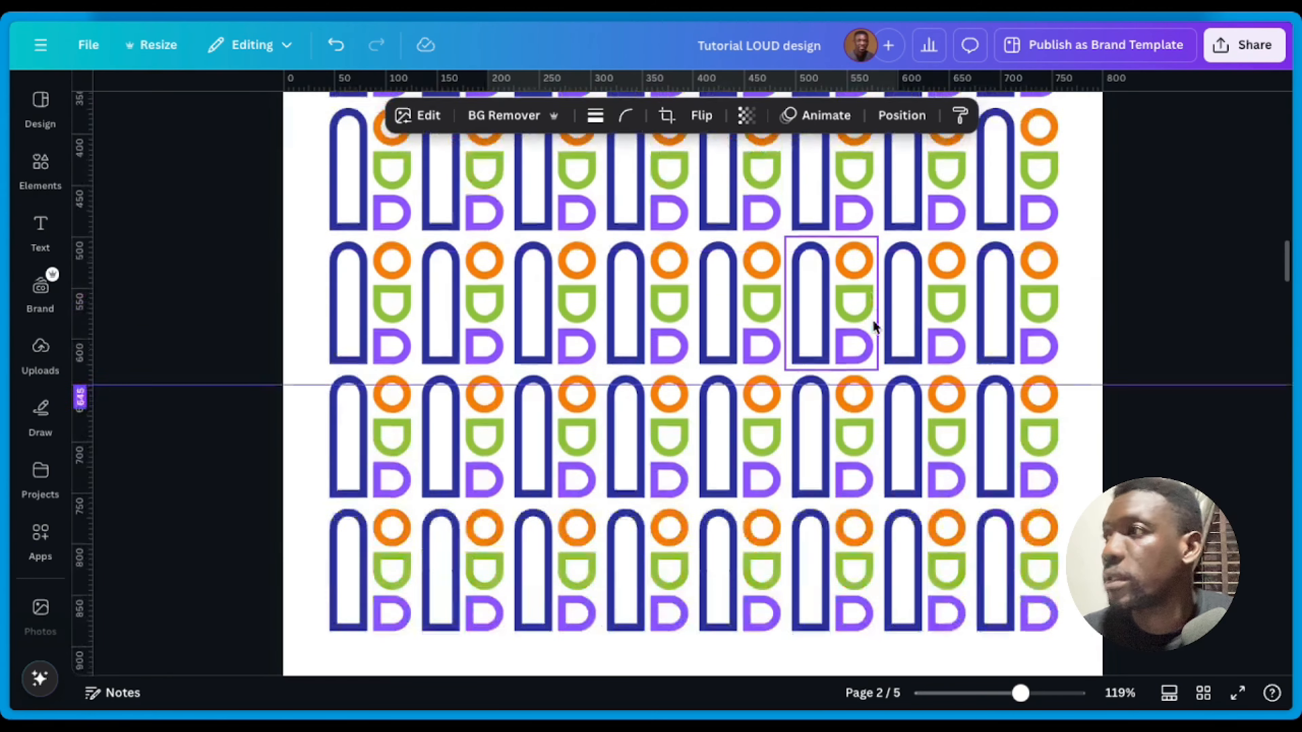
scroll(922, 479, down, 3)
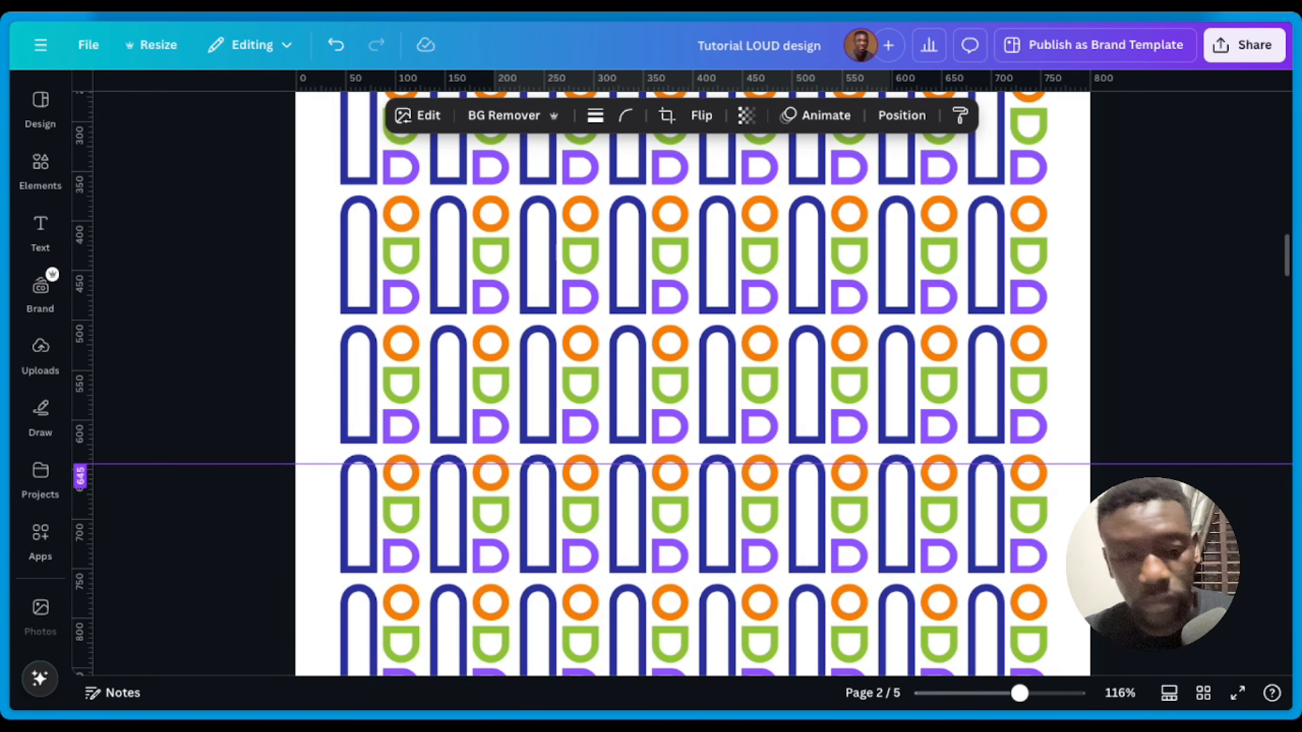
scroll(943, 484, down, 4)
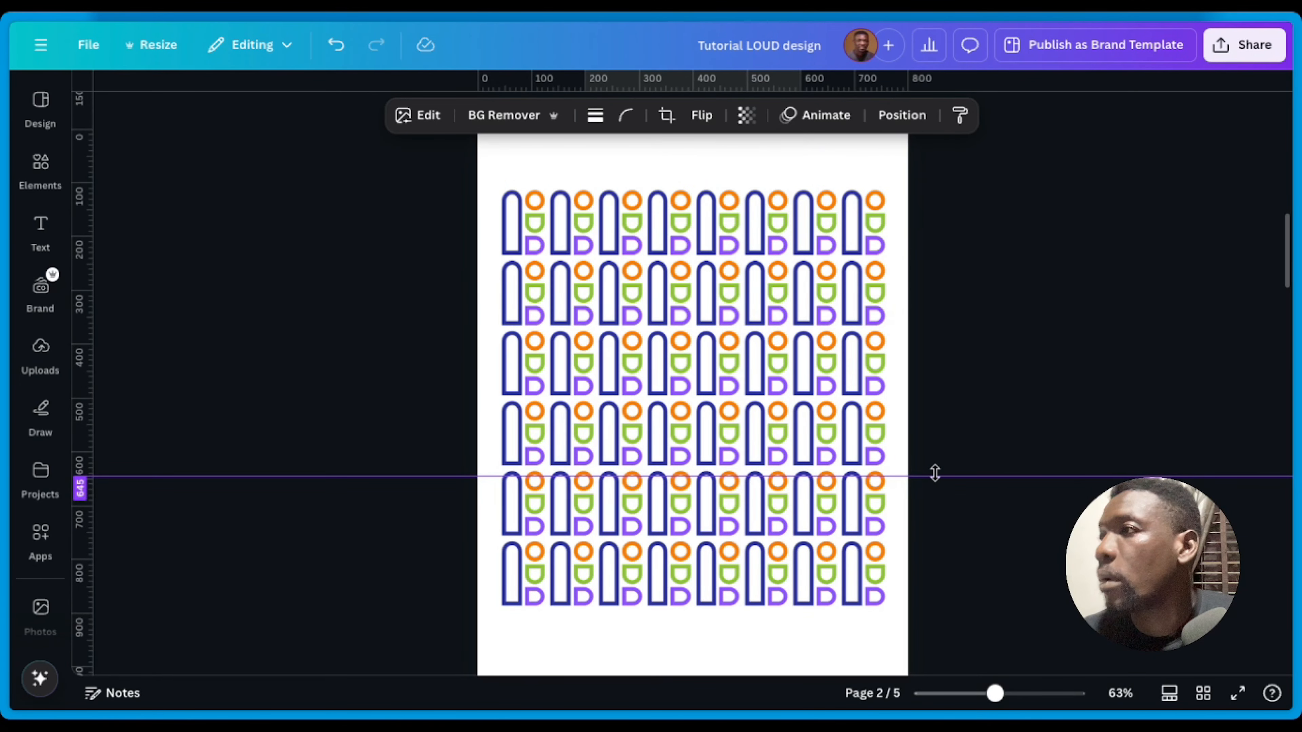
scroll(833, 404, down, 5)
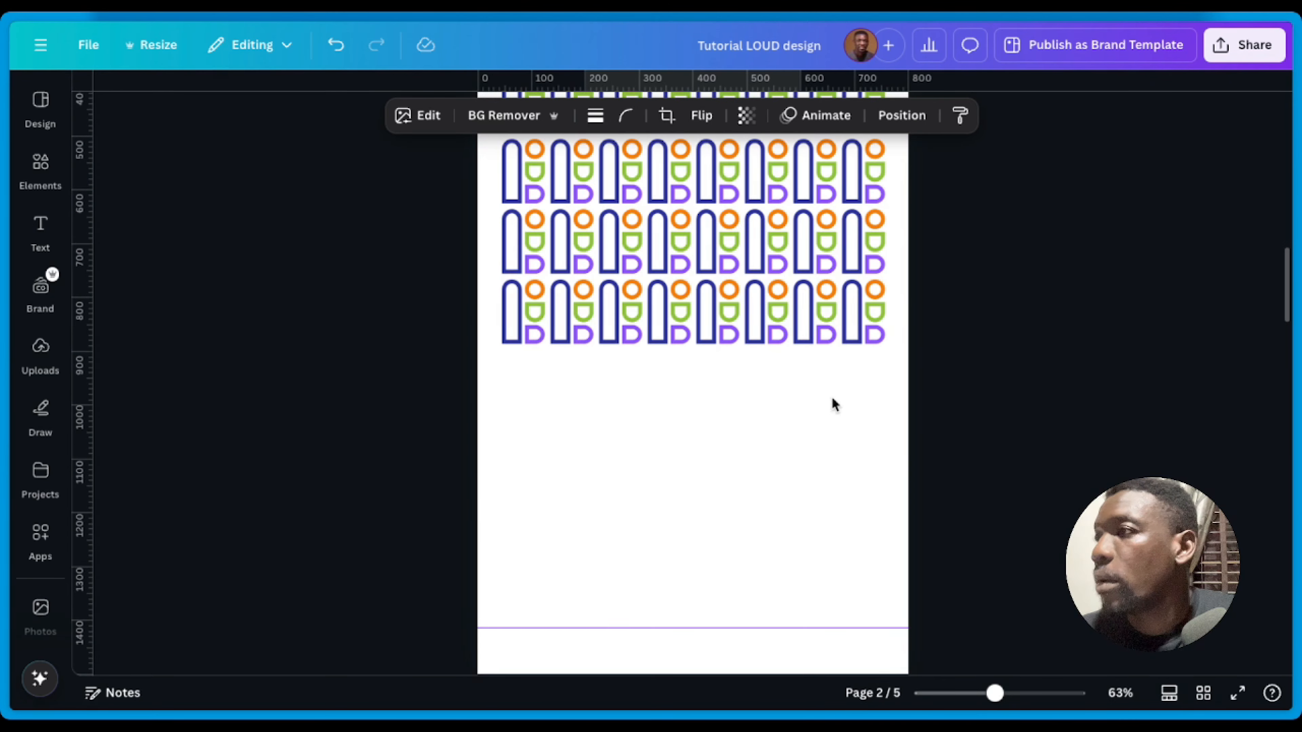
Step: Paste the Guava Burst can onto page 2 and position it just beneath the logo grid
scroll(825, 394, up, 3)
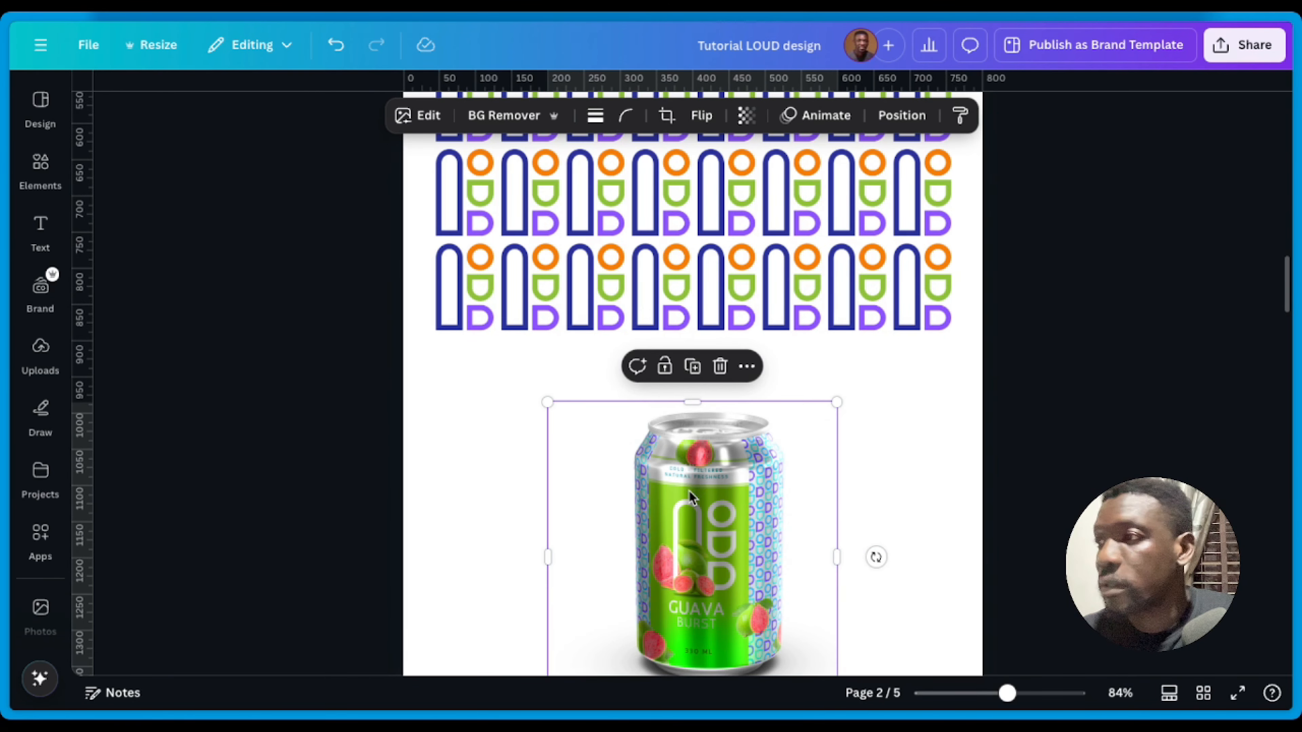
drag(742, 521, 677, 466)
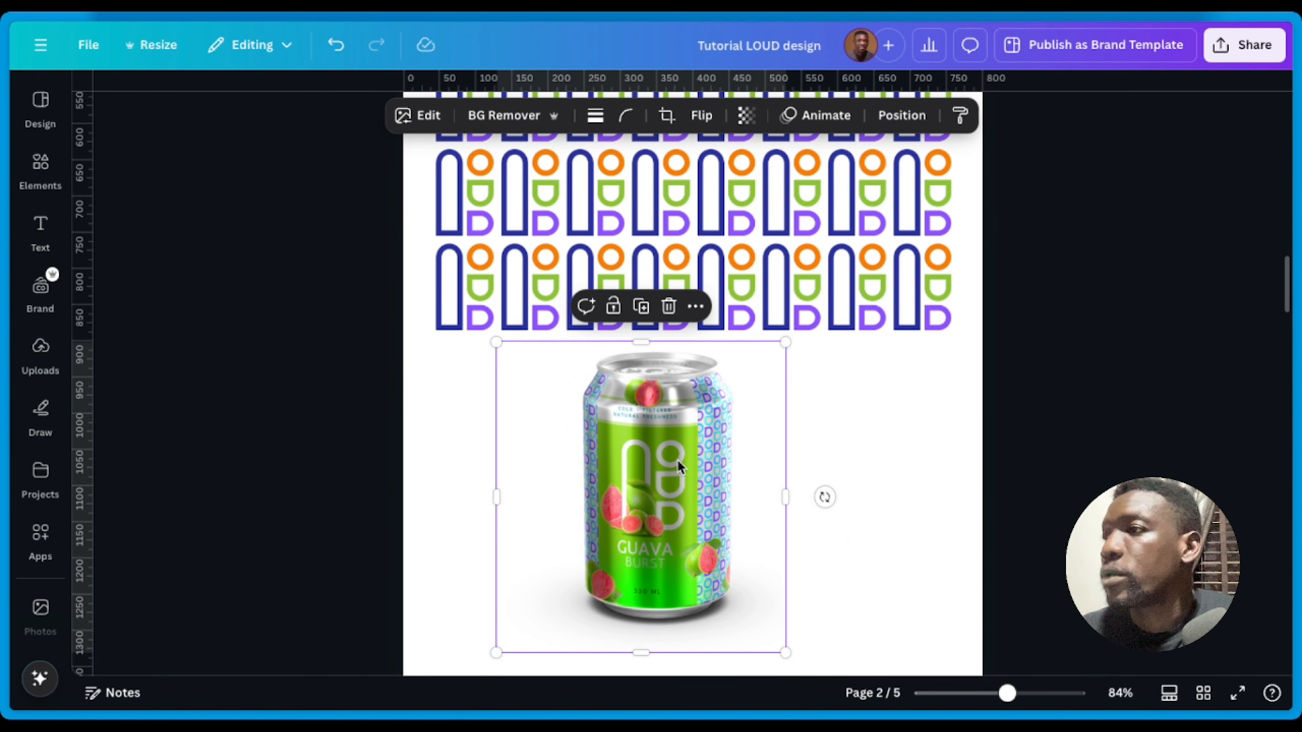
click(918, 476)
click(698, 488)
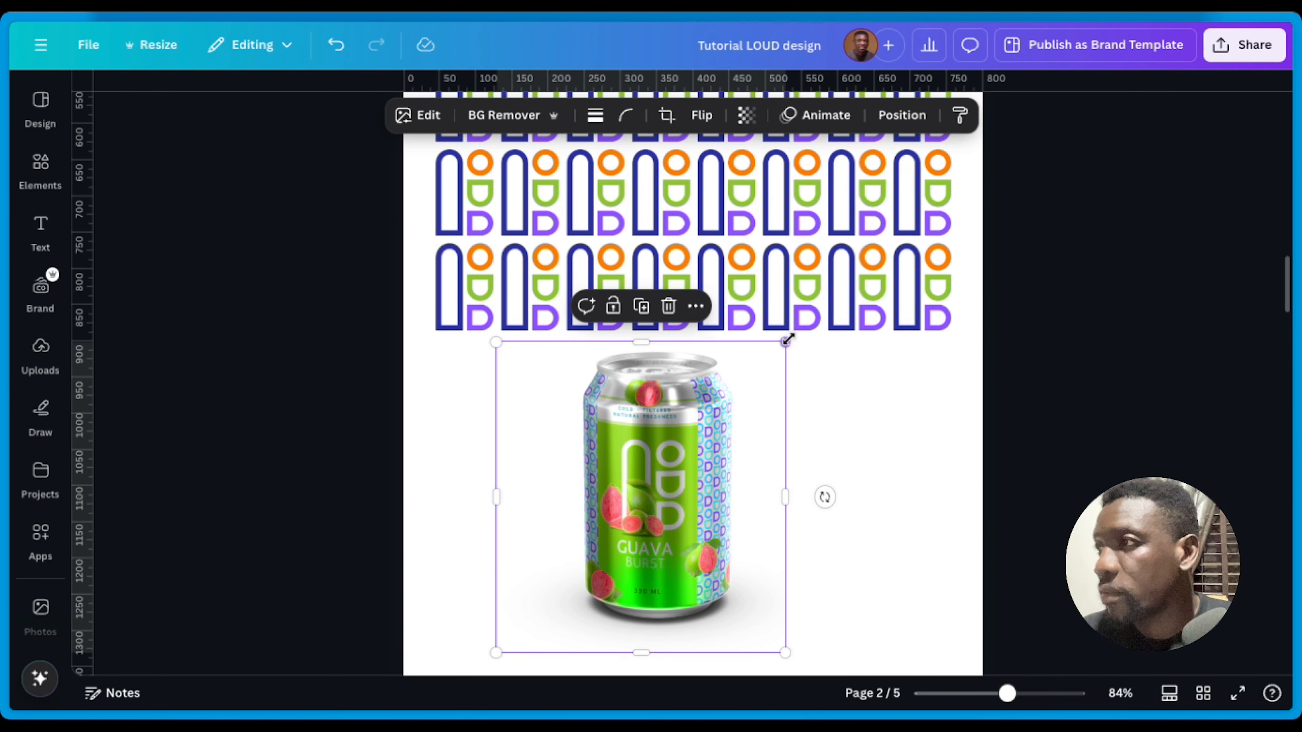
Step: Shrink the Guava Burst can image and place it beneath the first columns of the logo grid
drag(788, 339, 692, 442)
drag(605, 533, 531, 464)
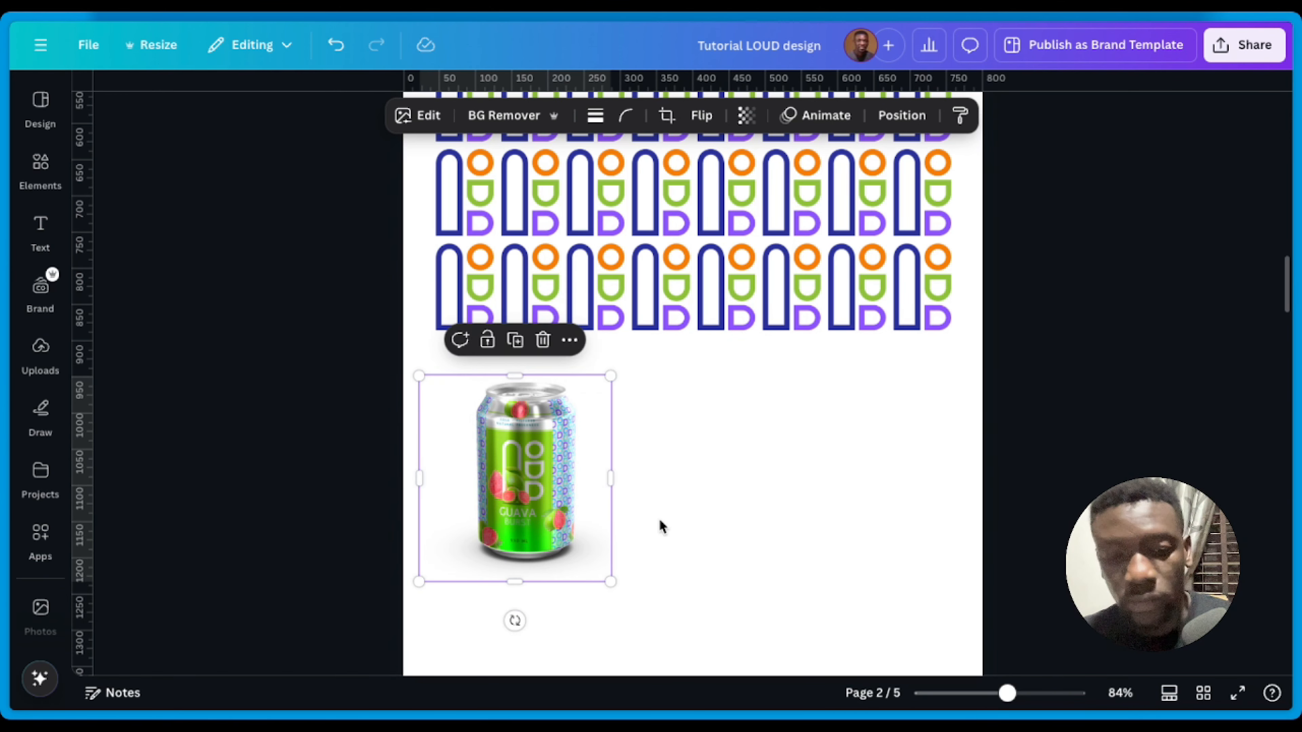
scroll(677, 510, up, 6)
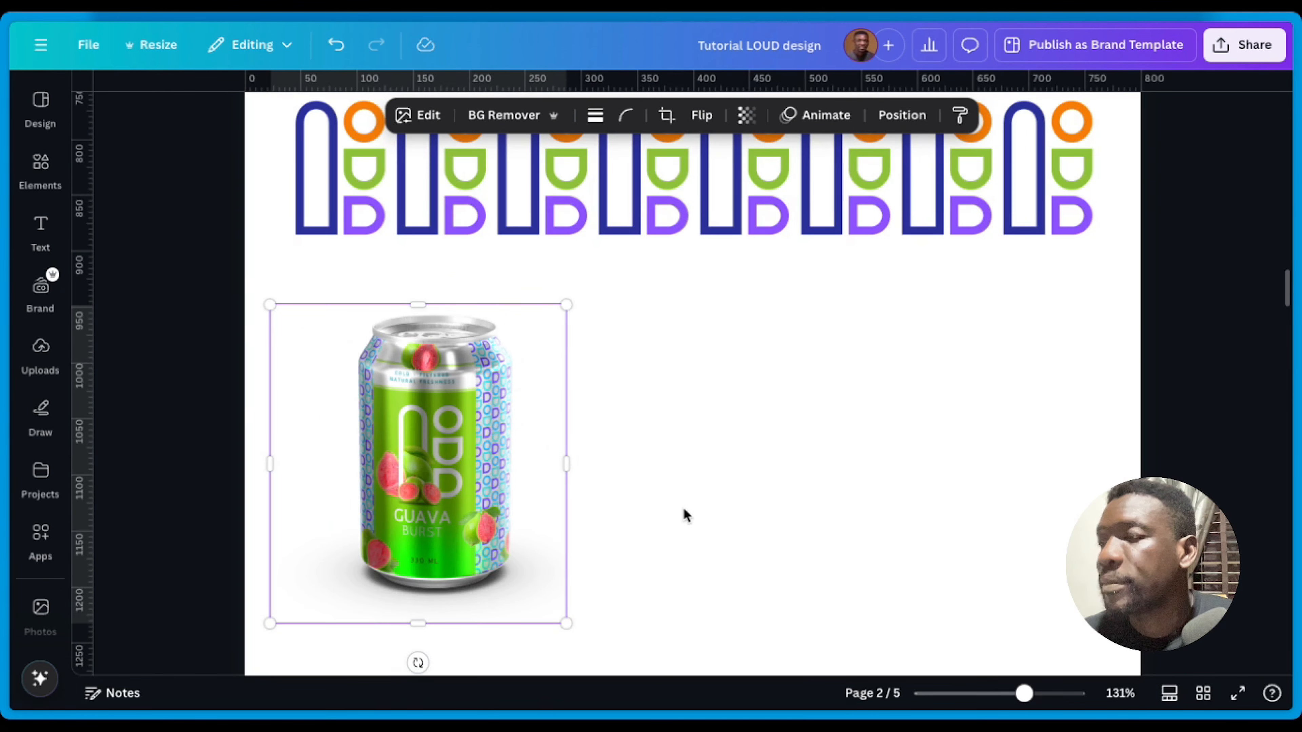
scroll(700, 508, down, 7)
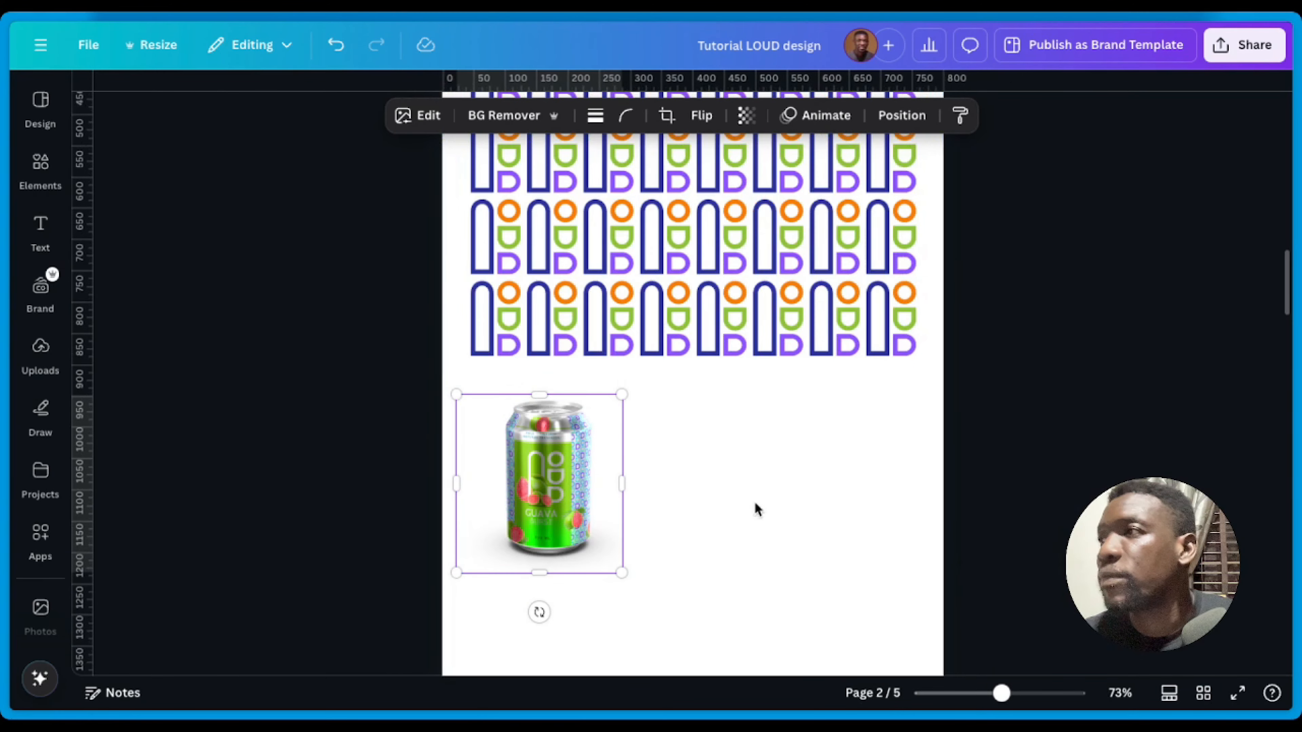
scroll(991, 498, up, 2)
scroll(990, 498, down, 2)
scroll(973, 498, down, 2)
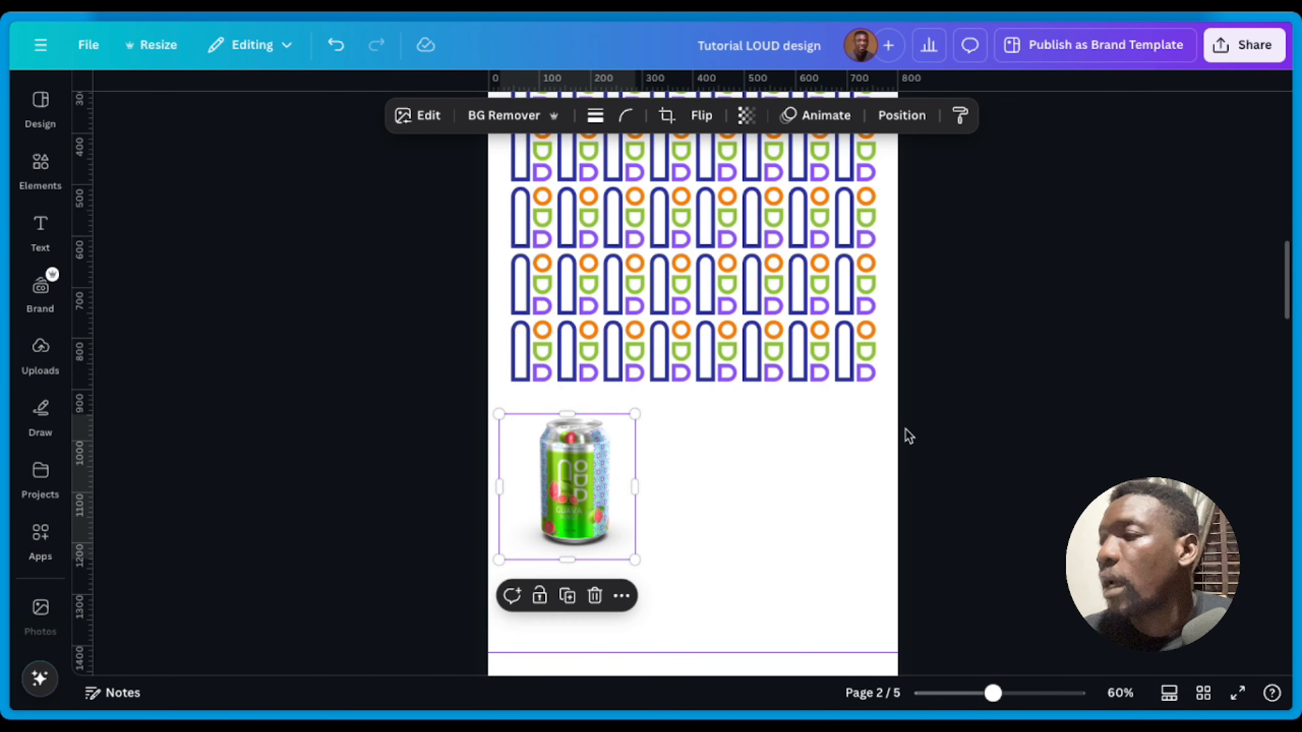
Step: Copy page 2's whole logo grid and paste it onto page 2 of the Untitled design
scroll(904, 436, up, 5)
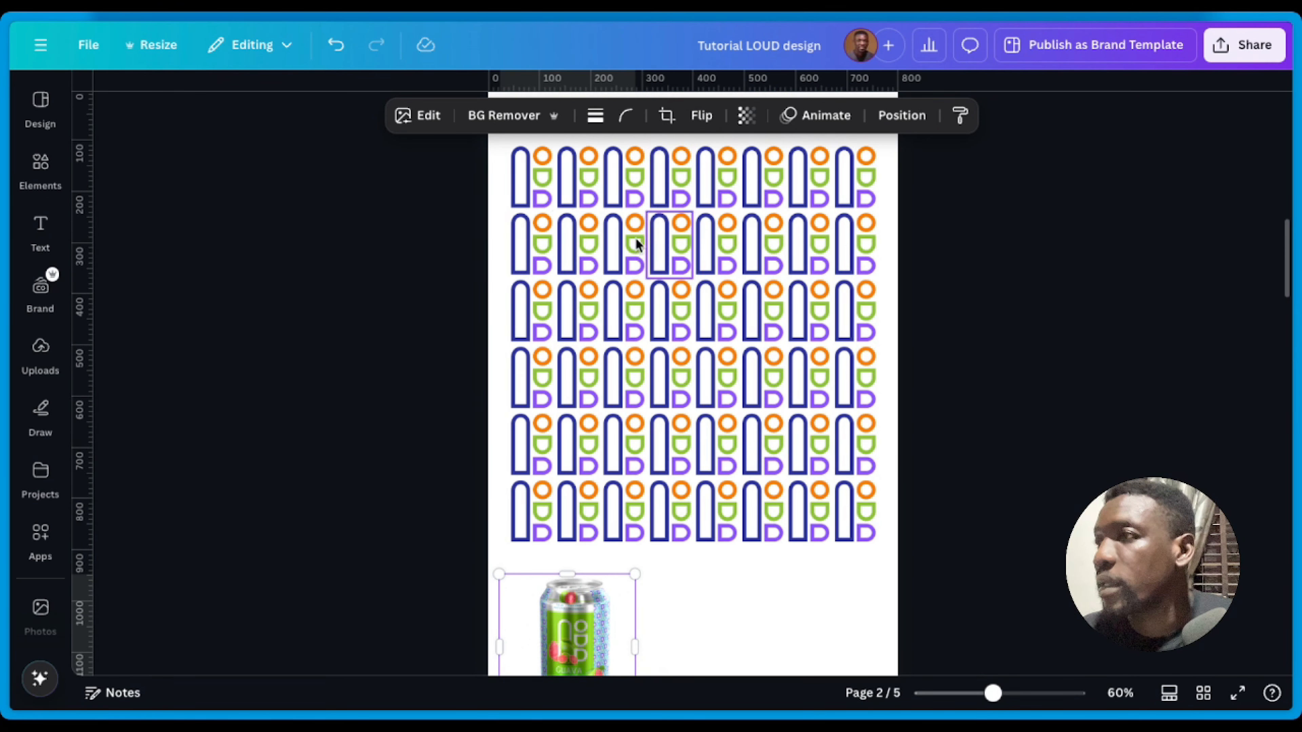
drag(450, 153, 882, 539)
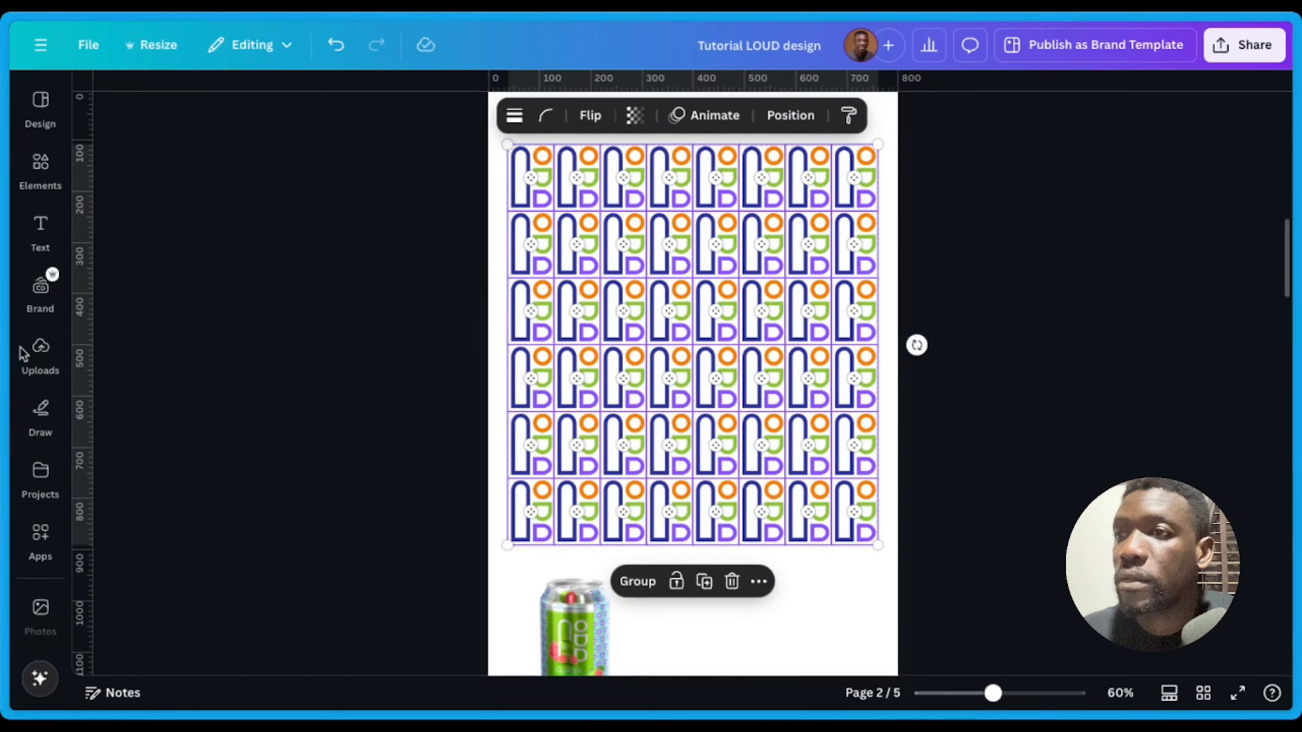
mouse_move(4, 348)
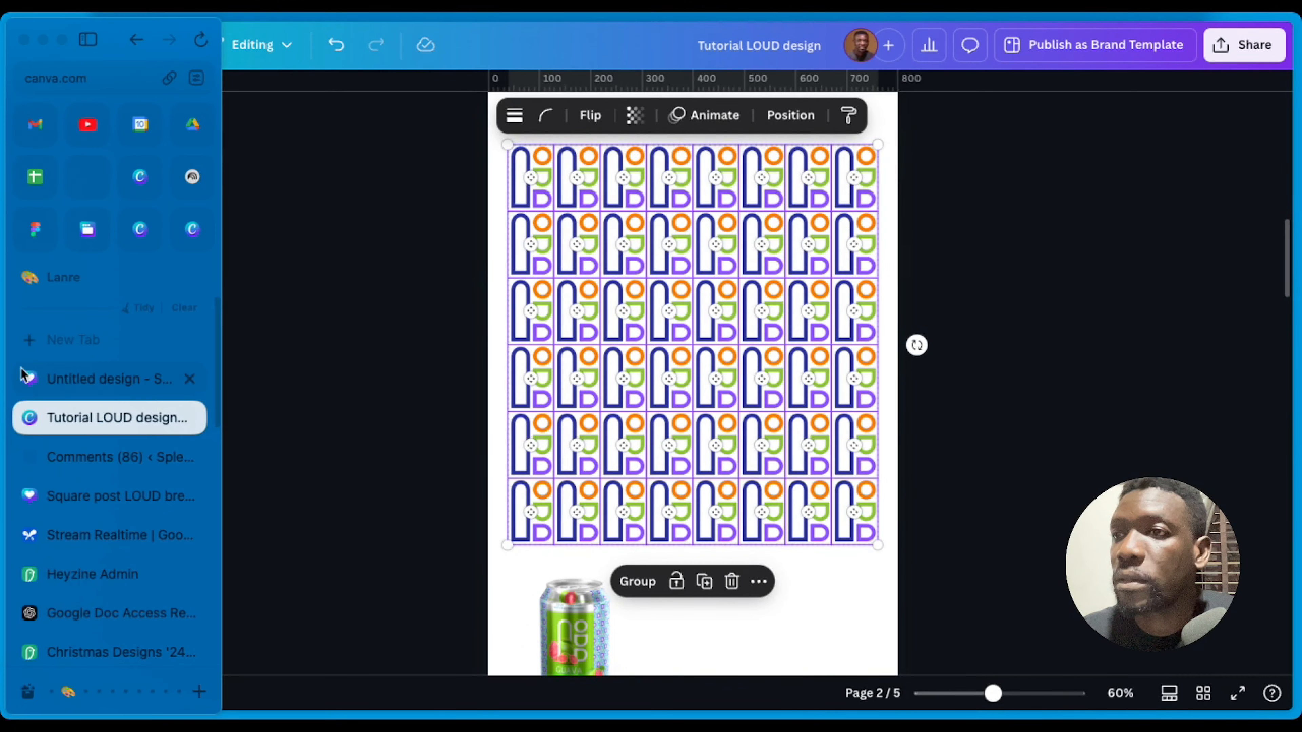
click(57, 383)
click(675, 641)
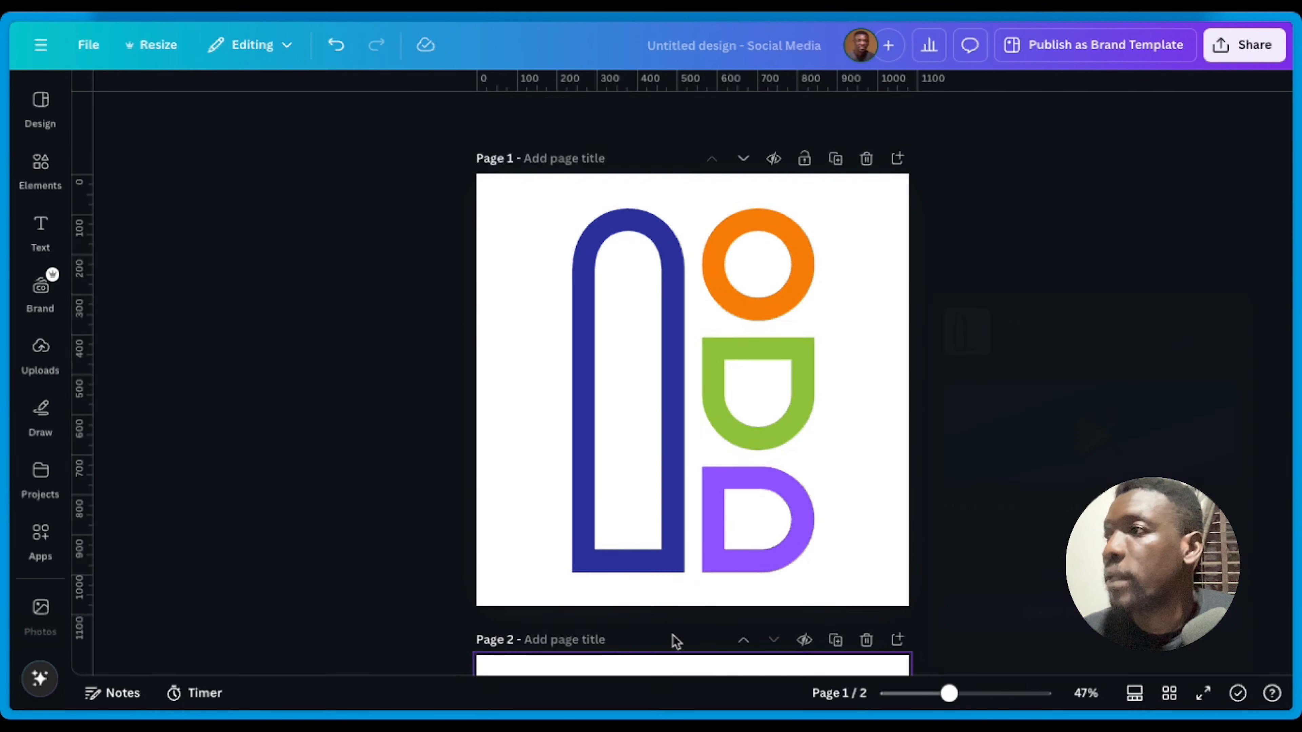
scroll(672, 636, down, 9)
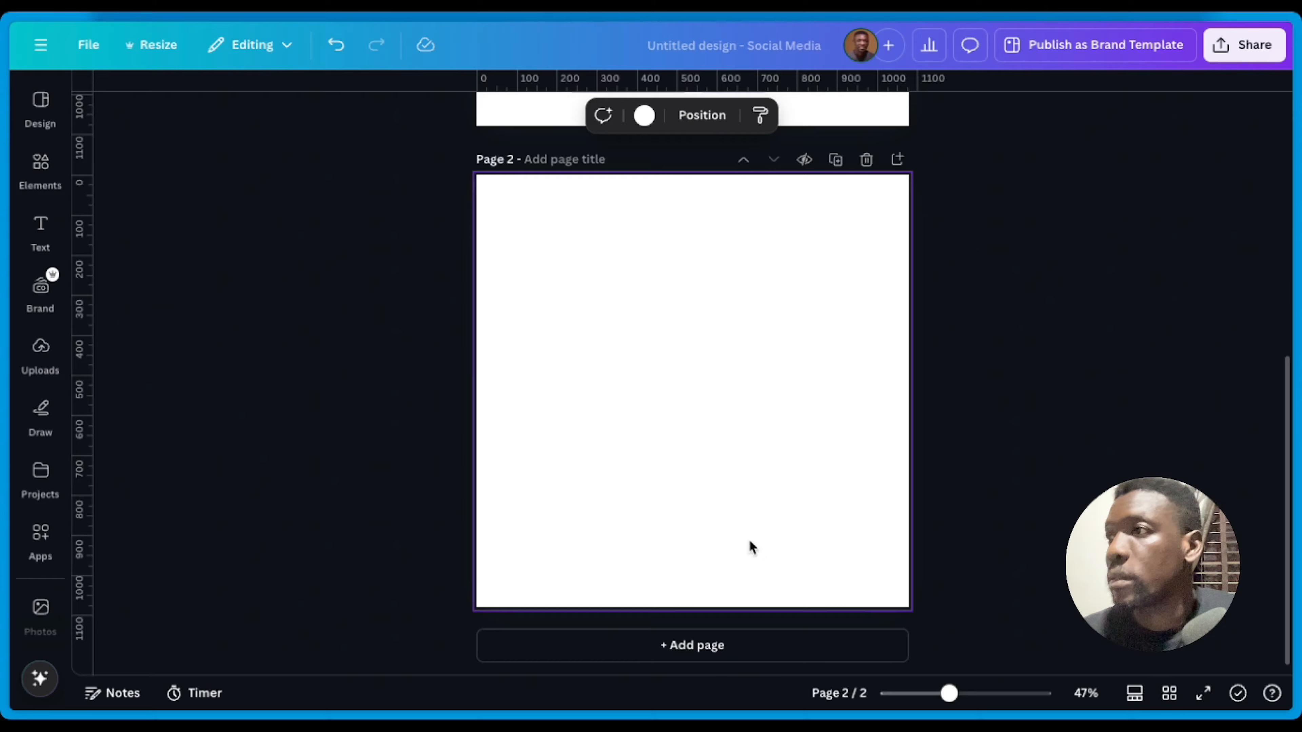
key(ctrl+v)
Step: Enlarge the pasted logo grid until it covers the entire square page, and group its logos
drag(781, 531, 909, 670)
drag(736, 436, 720, 392)
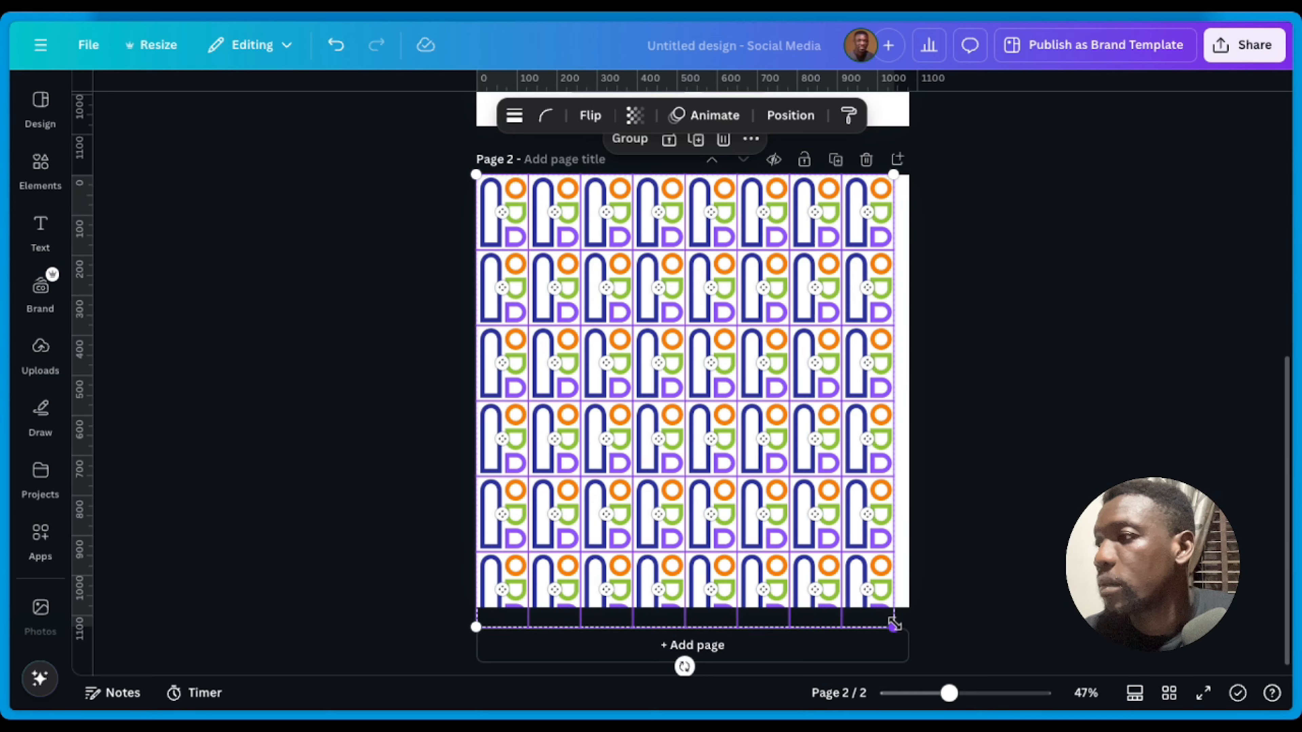
drag(894, 624, 918, 646)
drag(792, 425, 777, 395)
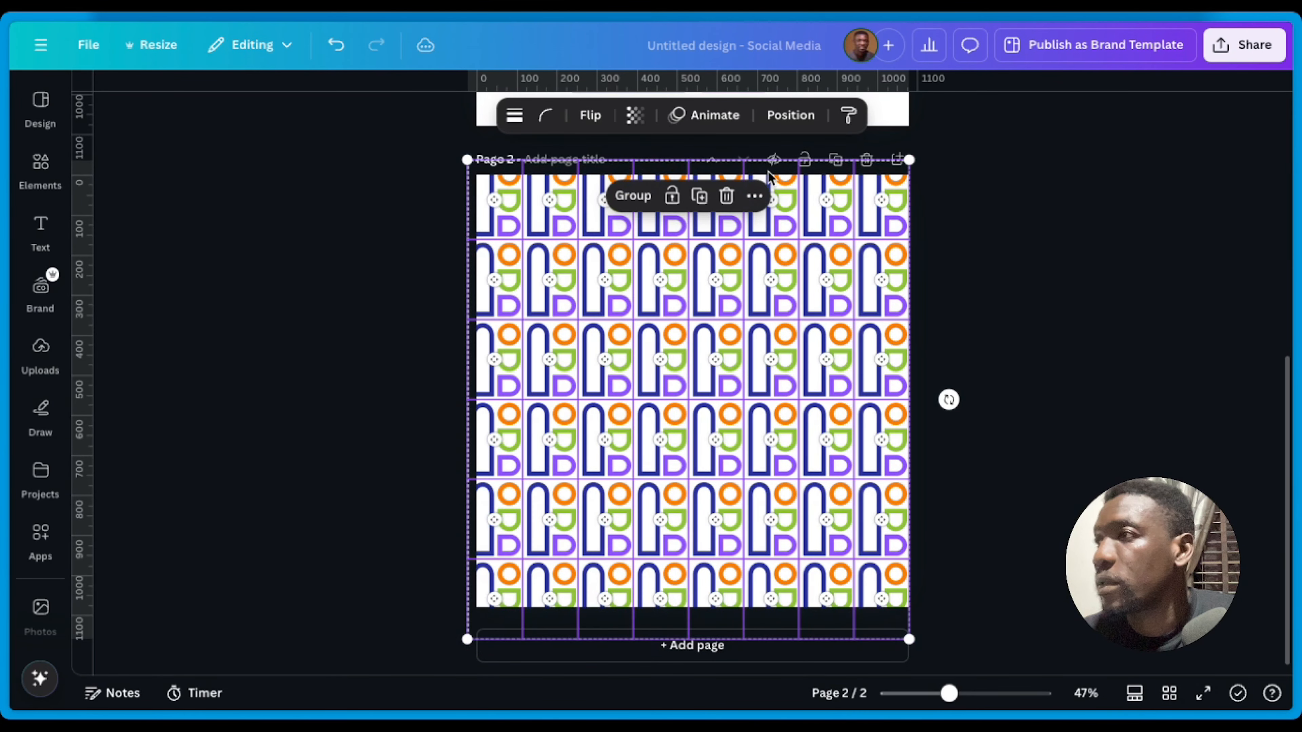
click(612, 197)
Step: Download only page 2 as a PNG at size 1.625 with a transparent background
click(1244, 45)
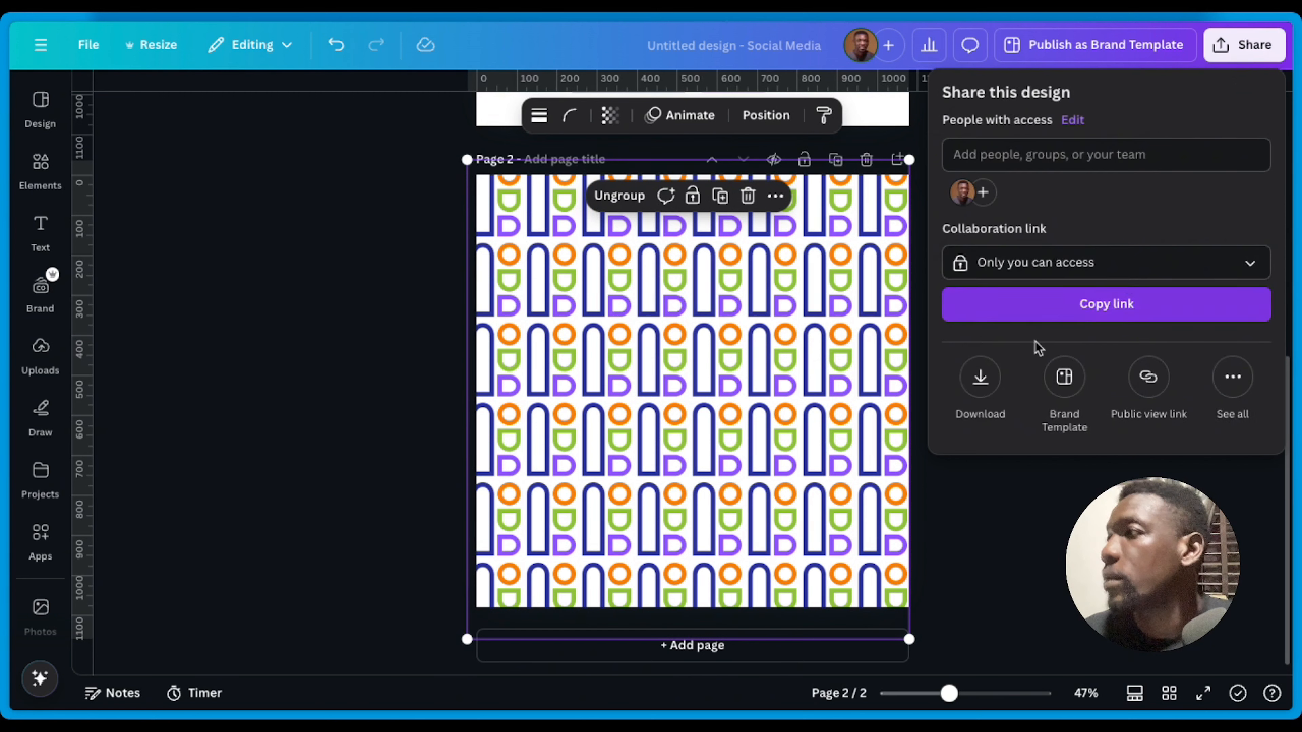
click(980, 378)
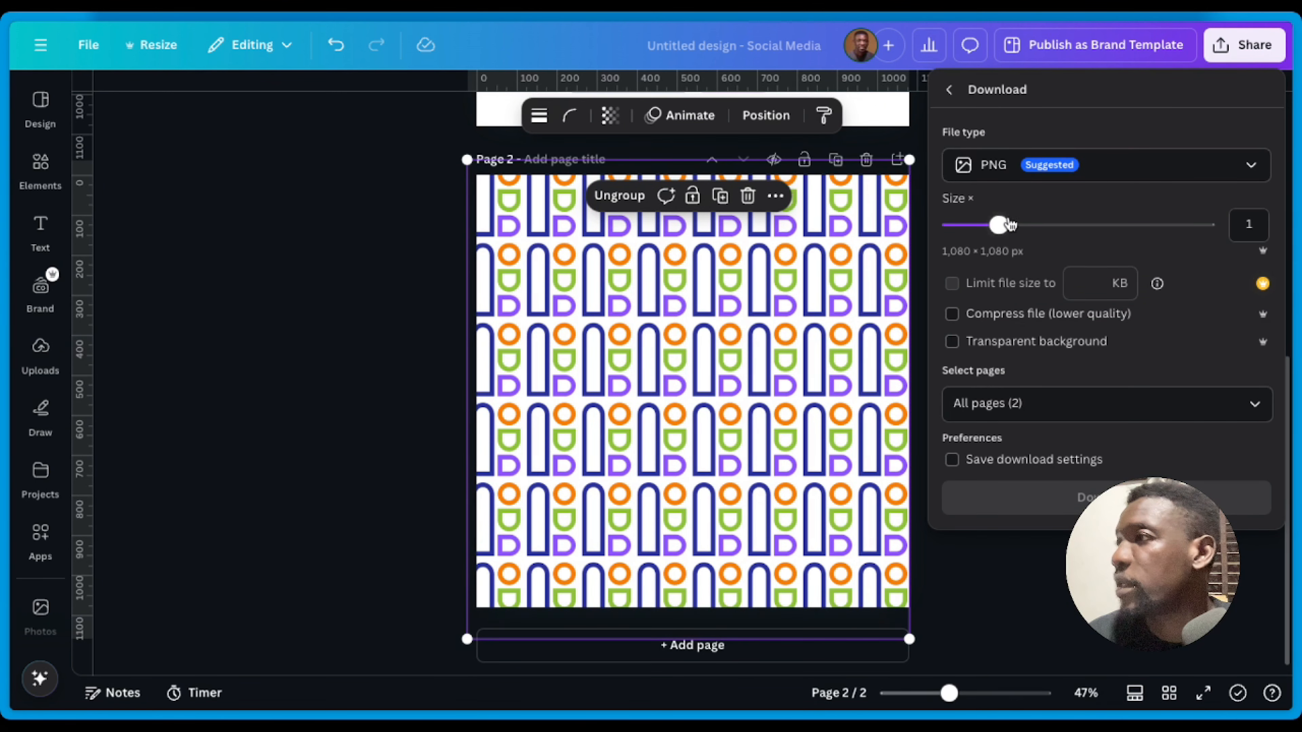
drag(1009, 225, 1060, 226)
click(985, 343)
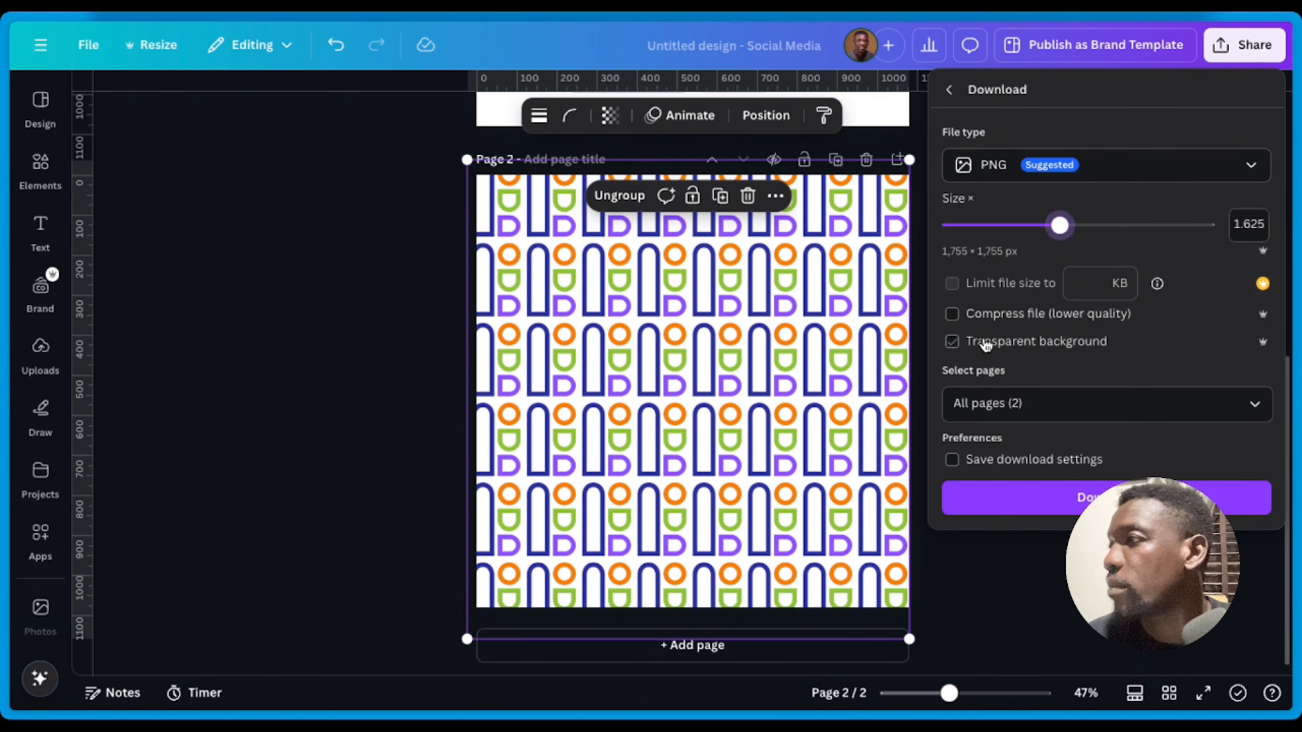
click(1057, 415)
click(953, 461)
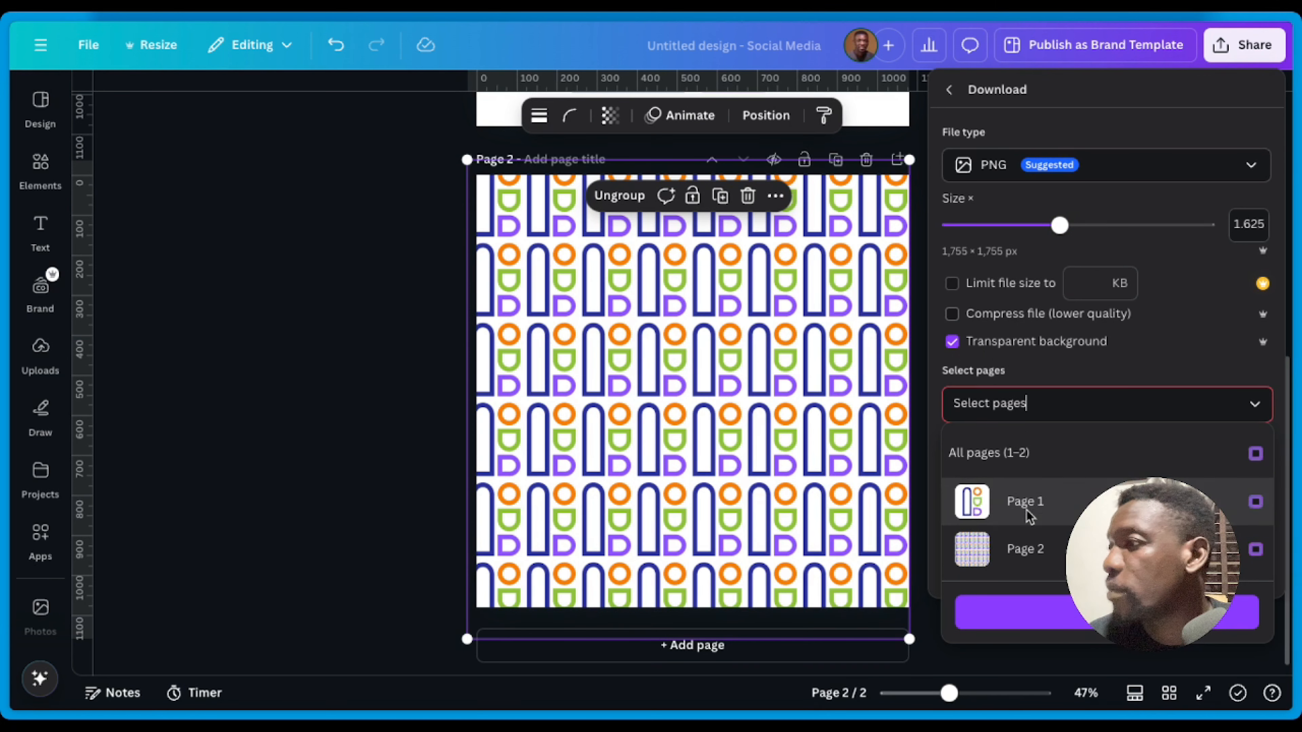
click(1028, 553)
click(1031, 615)
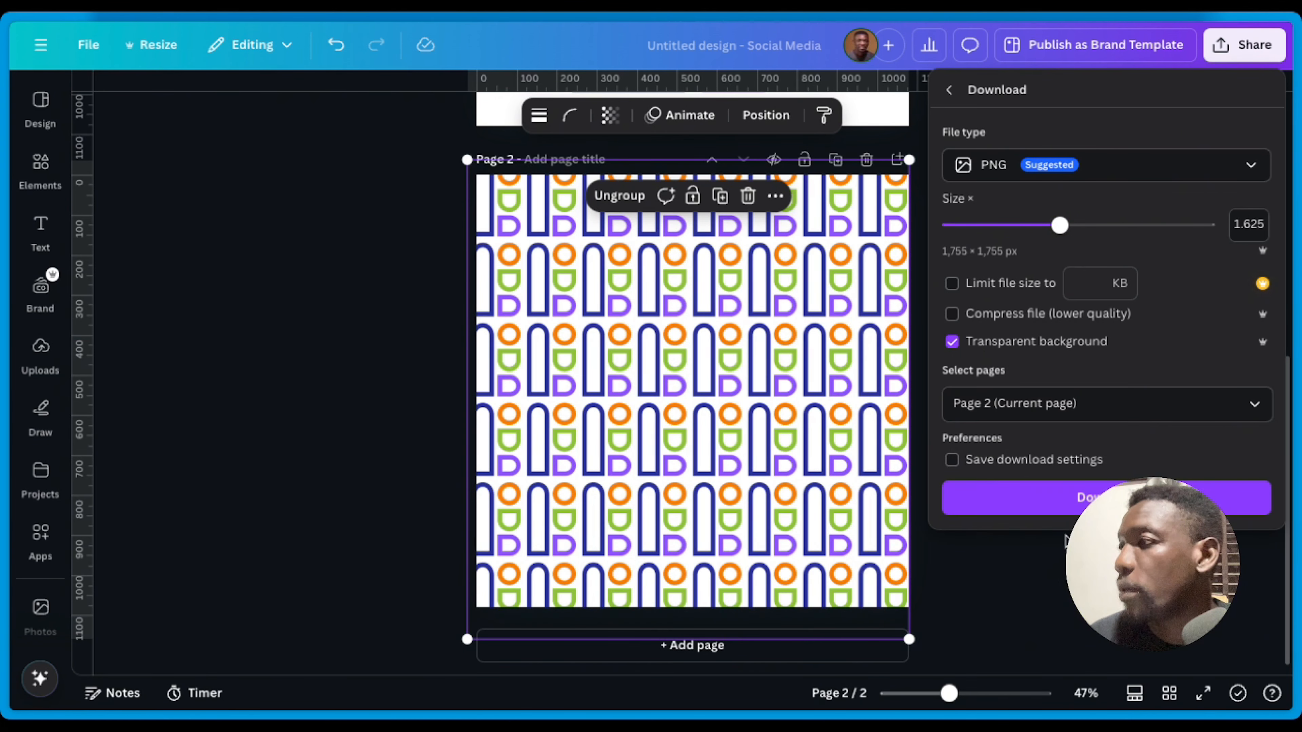
click(1077, 494)
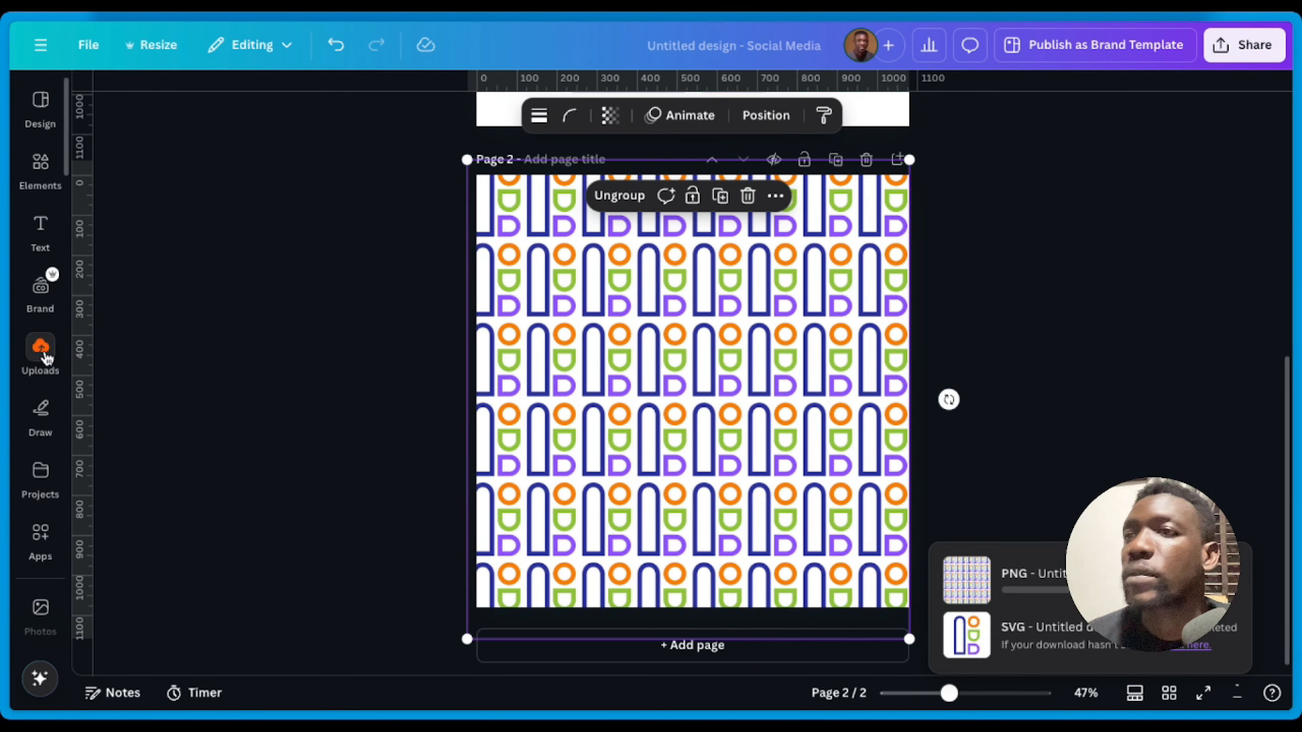
Step: Return to the Tutorial LOUD design, enlarge the Guava Burst can and reposition it beneath the logo grid
mouse_move(4, 359)
click(75, 418)
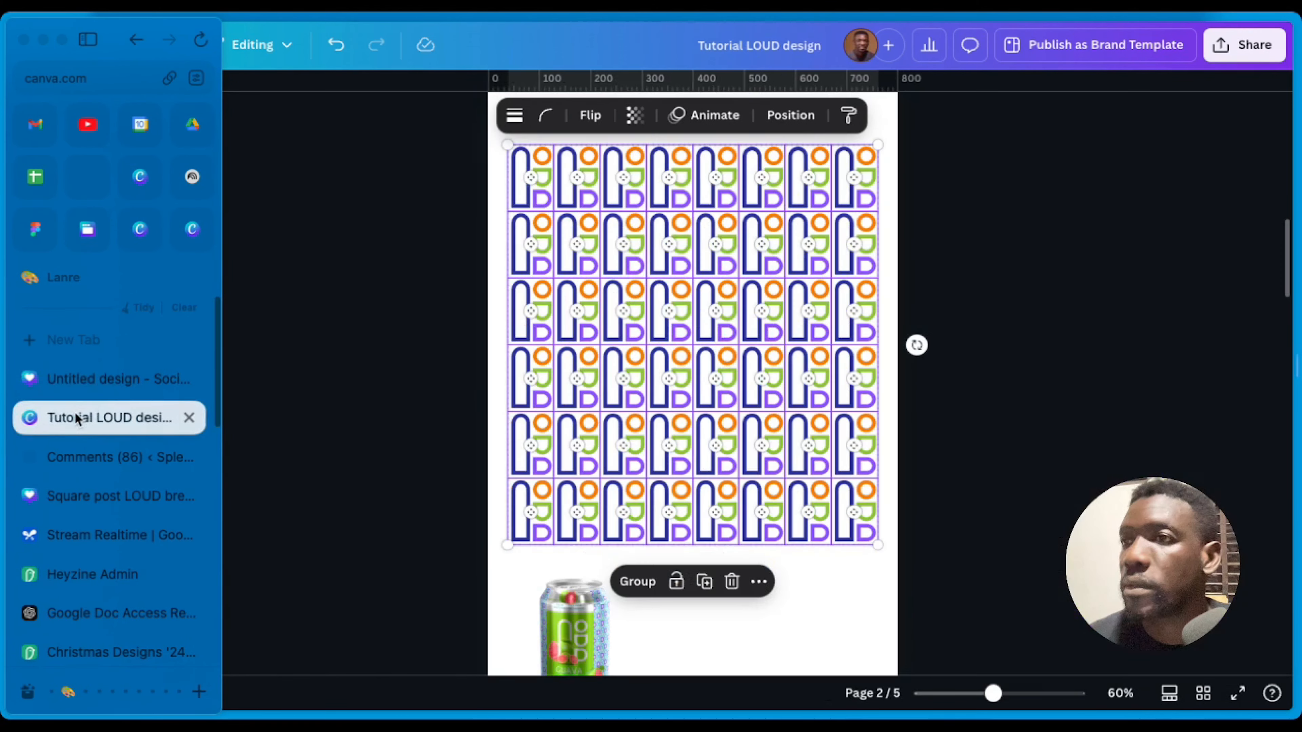
scroll(702, 472, down, 5)
click(581, 399)
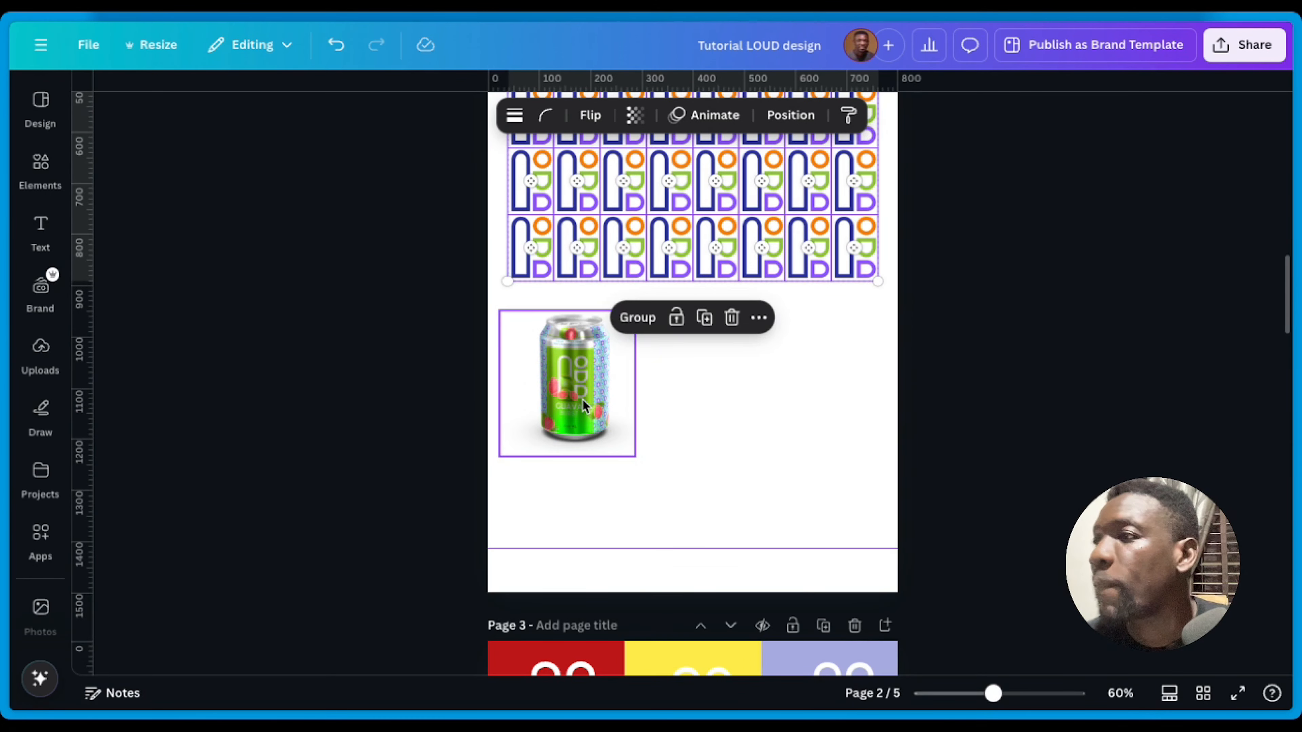
scroll(661, 382, up, 2)
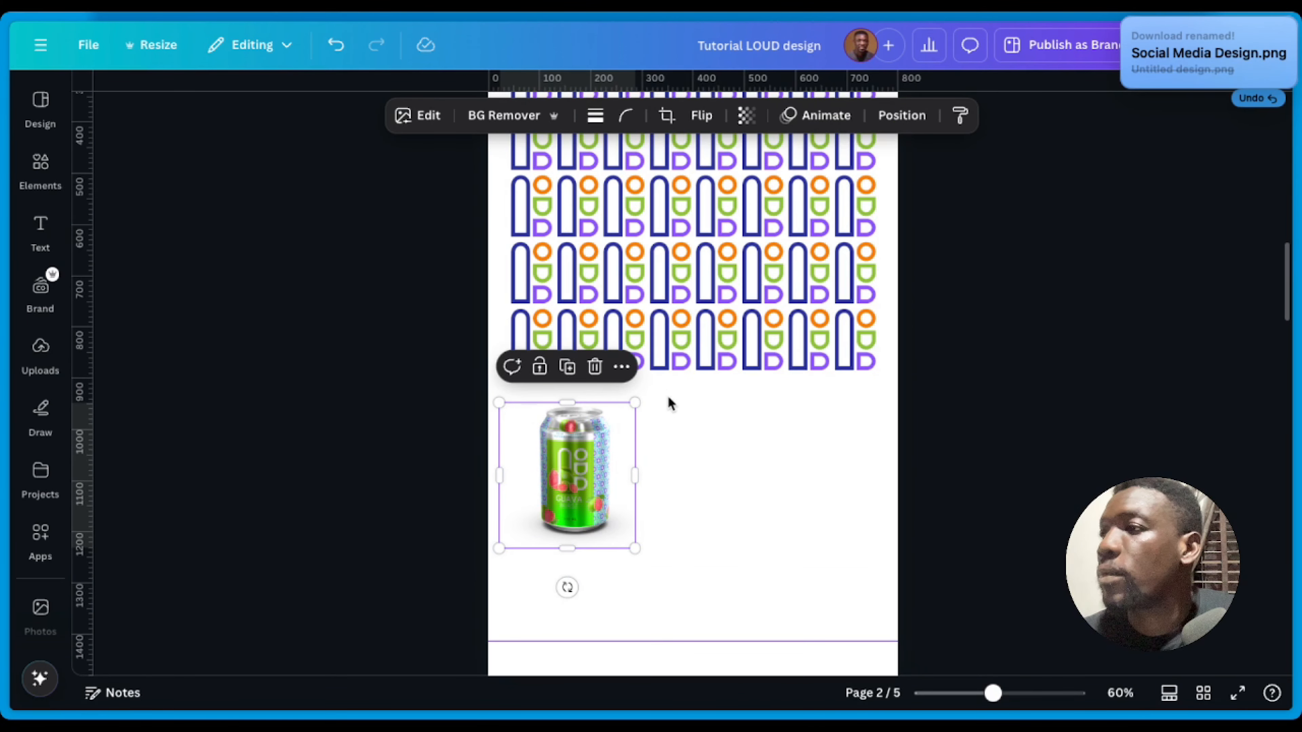
drag(634, 550, 749, 670)
drag(679, 556, 632, 536)
Step: Place a copy of the bottom row's last logo in the blank area beside the can
click(848, 357)
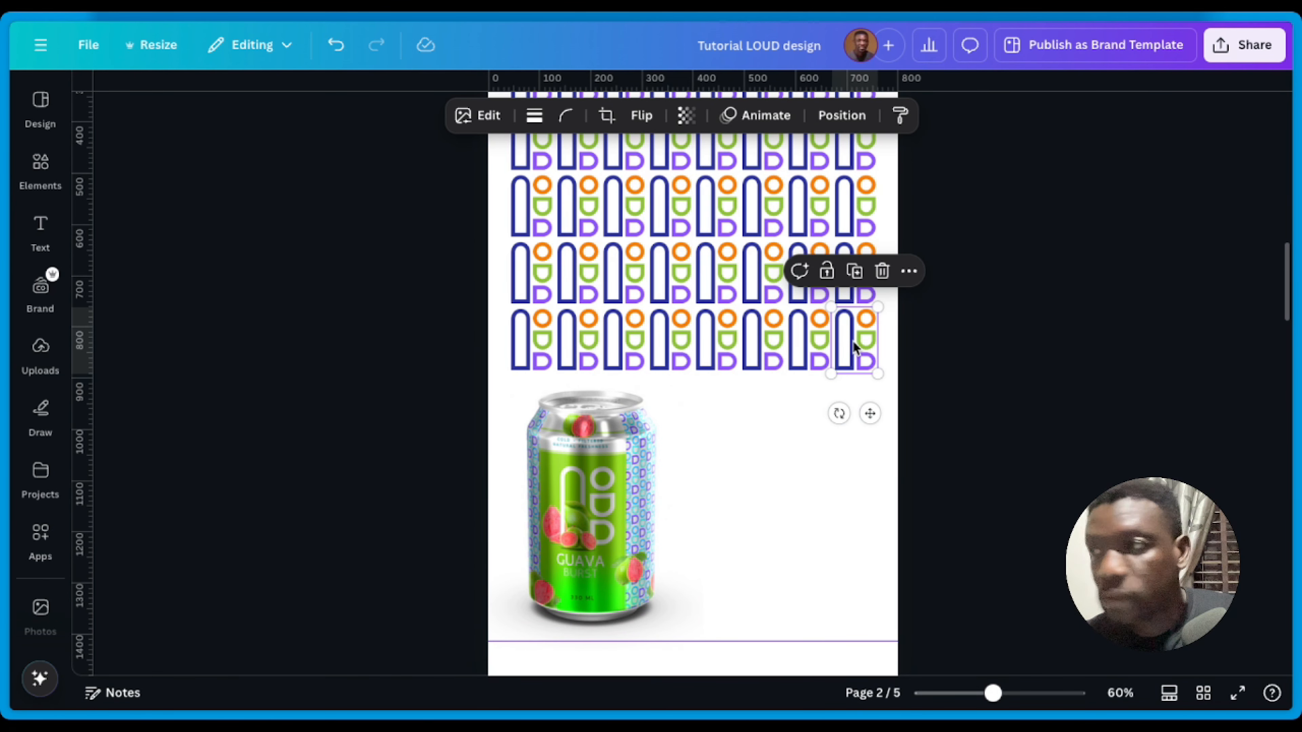
drag(857, 357, 731, 520)
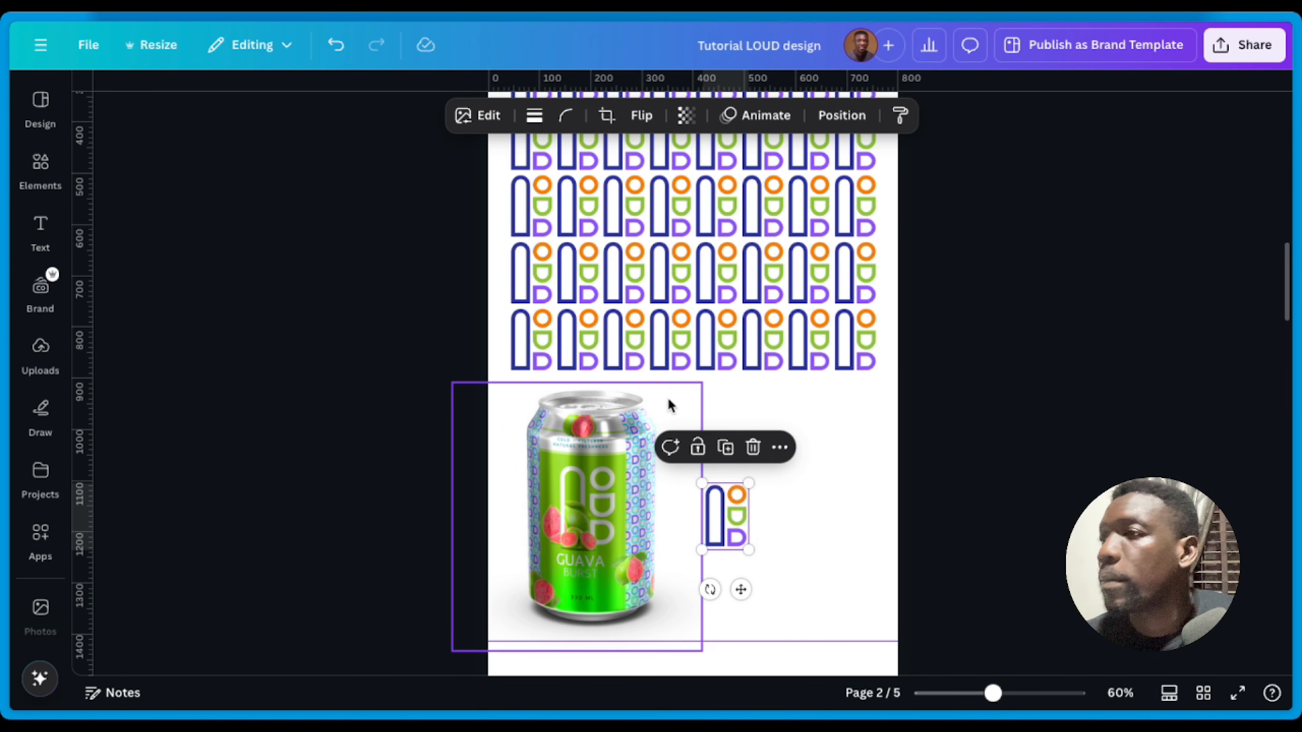
click(808, 504)
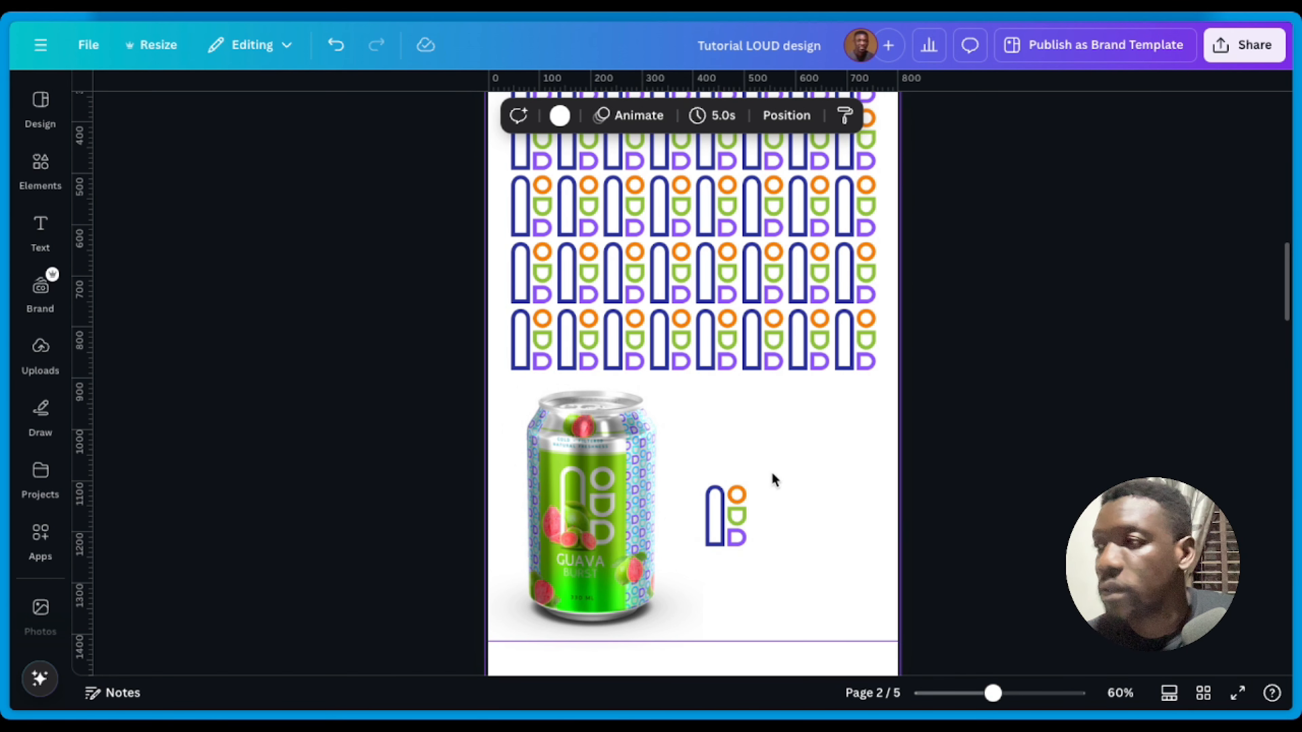
drag(737, 509, 769, 514)
click(778, 430)
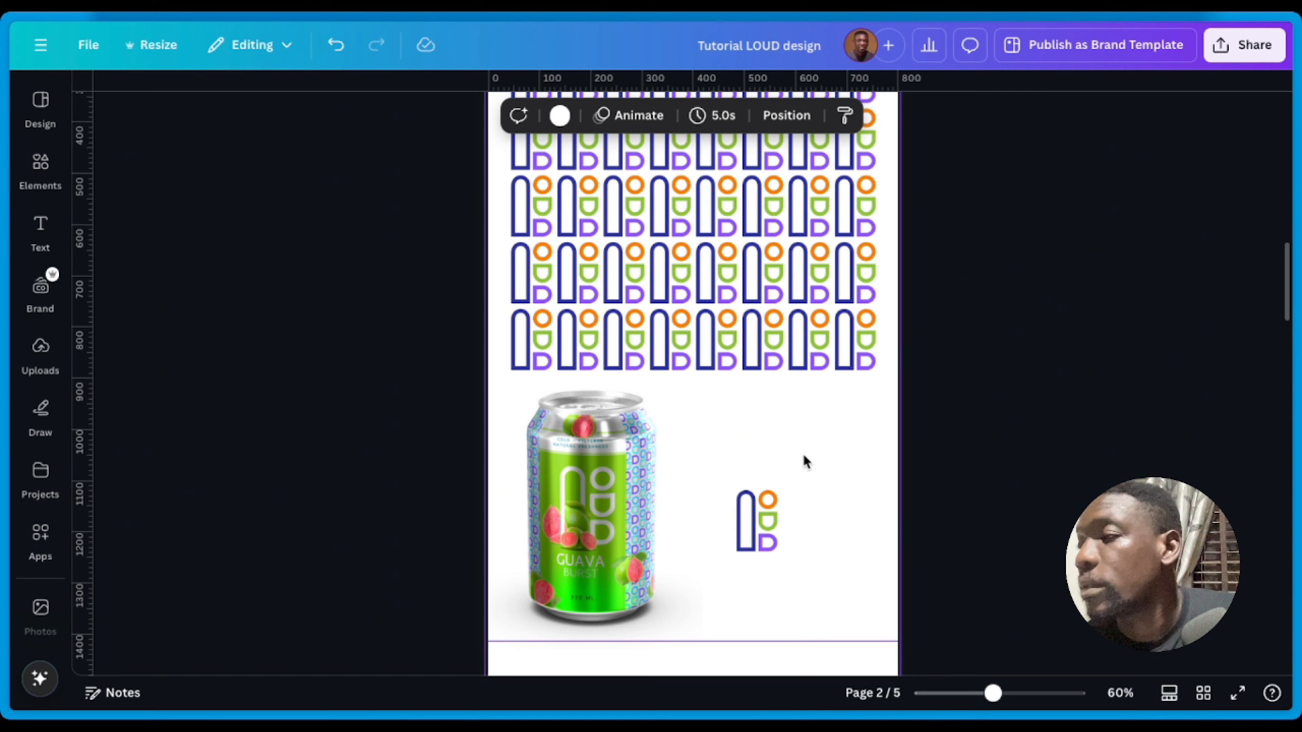
scroll(804, 461, down, 5)
scroll(814, 465, up, 6)
click(755, 557)
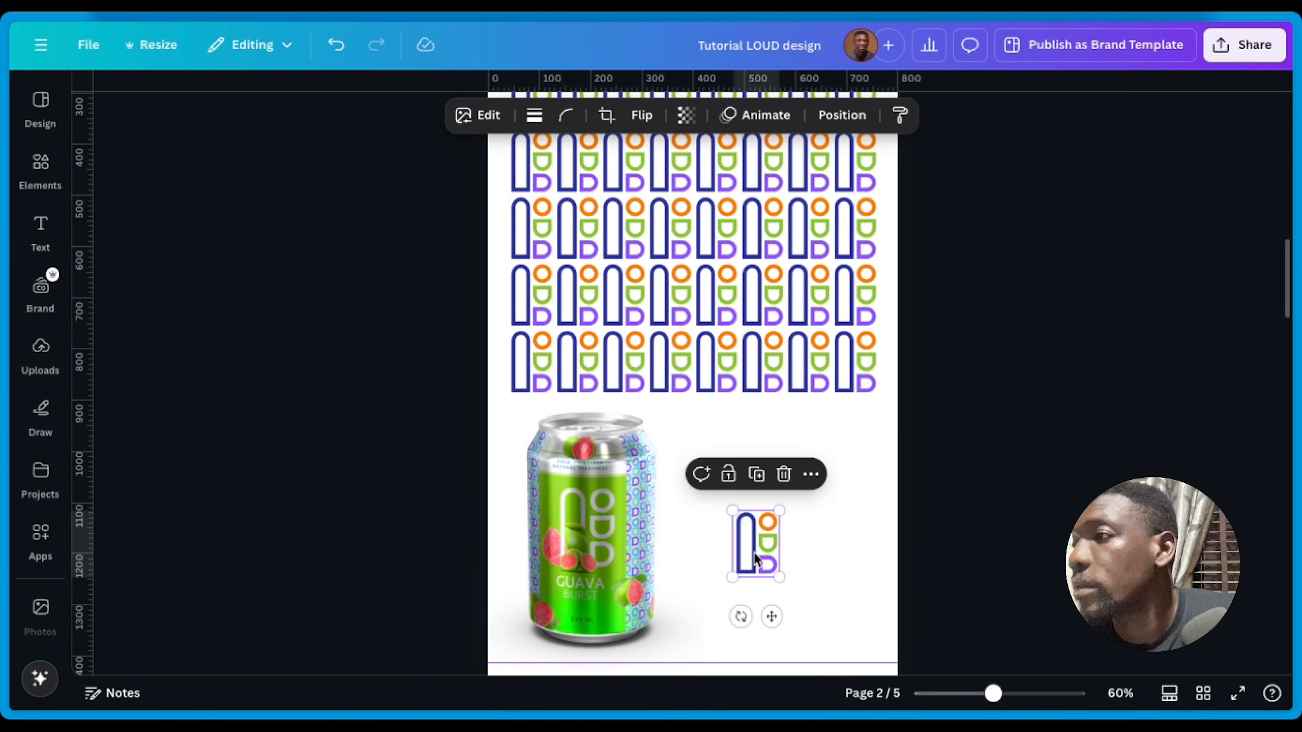
drag(754, 553, 760, 515)
Step: Add a rectangle over the single logo and stretch it vertically to about the can's height
click(828, 509)
key(r)
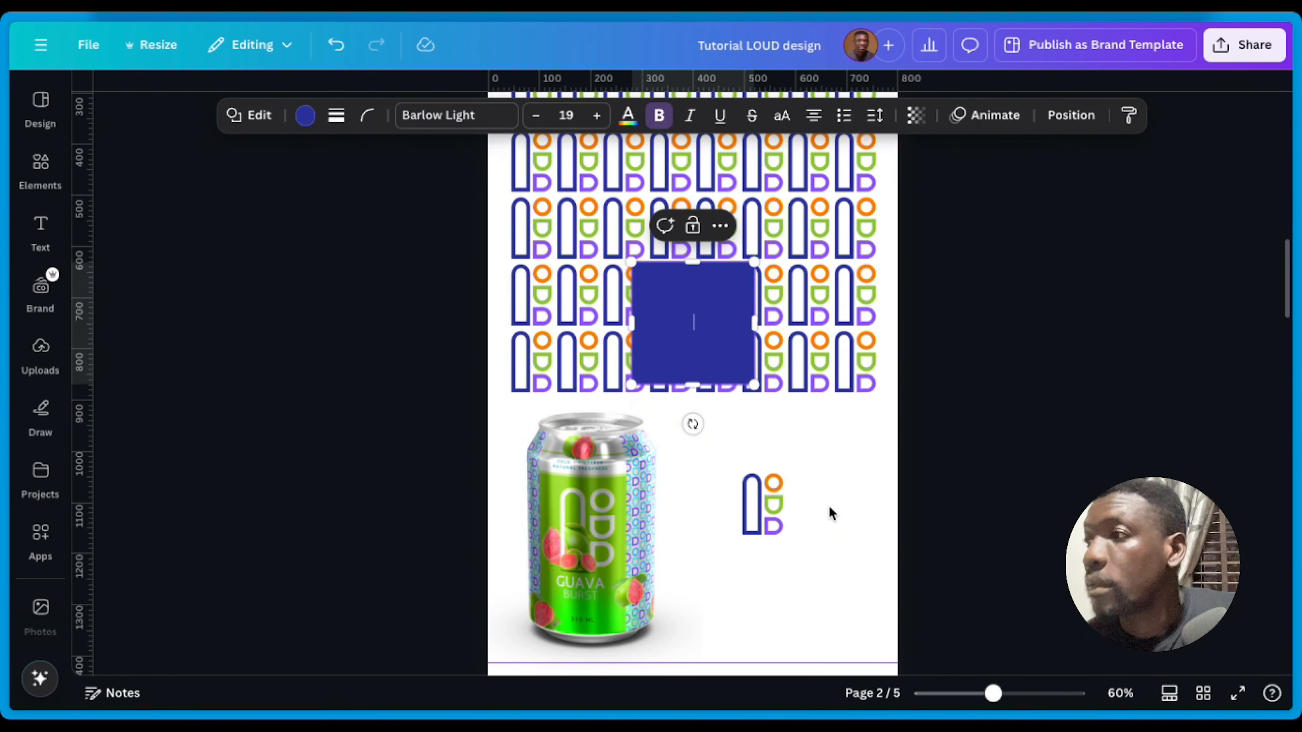
drag(708, 353, 772, 497)
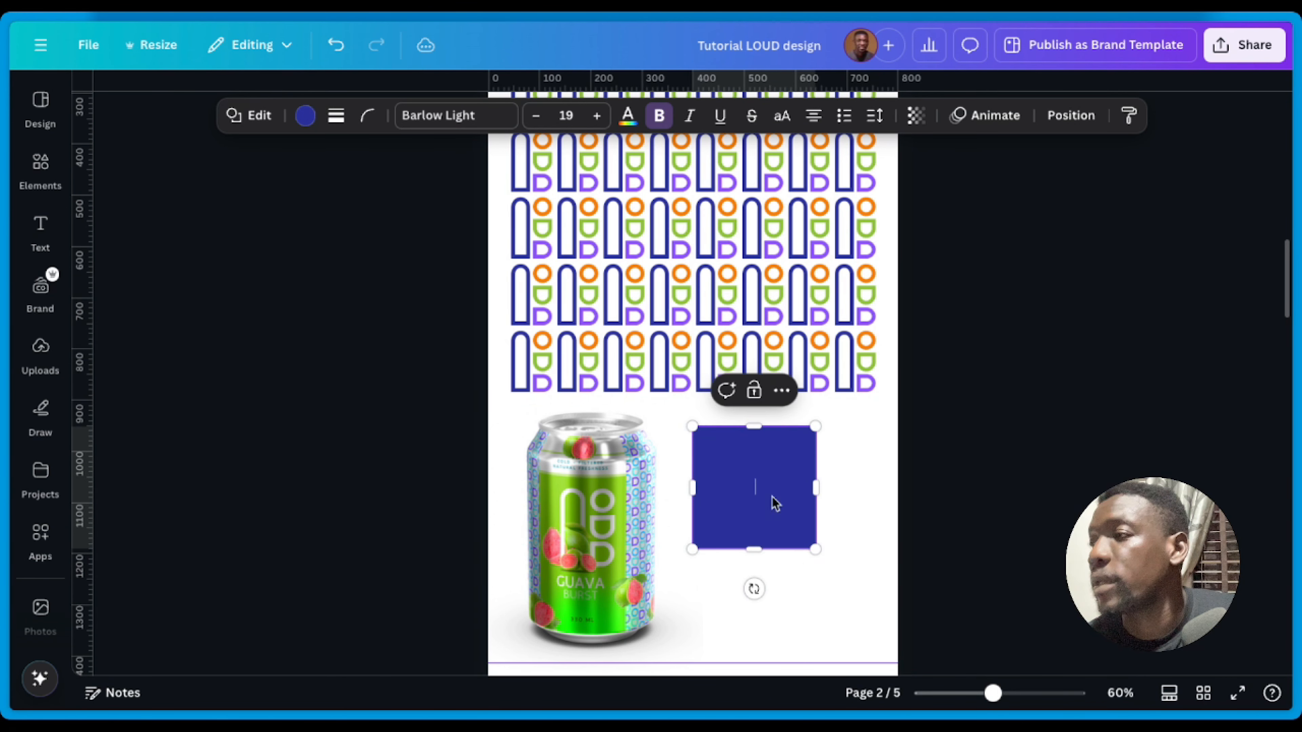
drag(760, 547, 763, 609)
drag(763, 643, 763, 644)
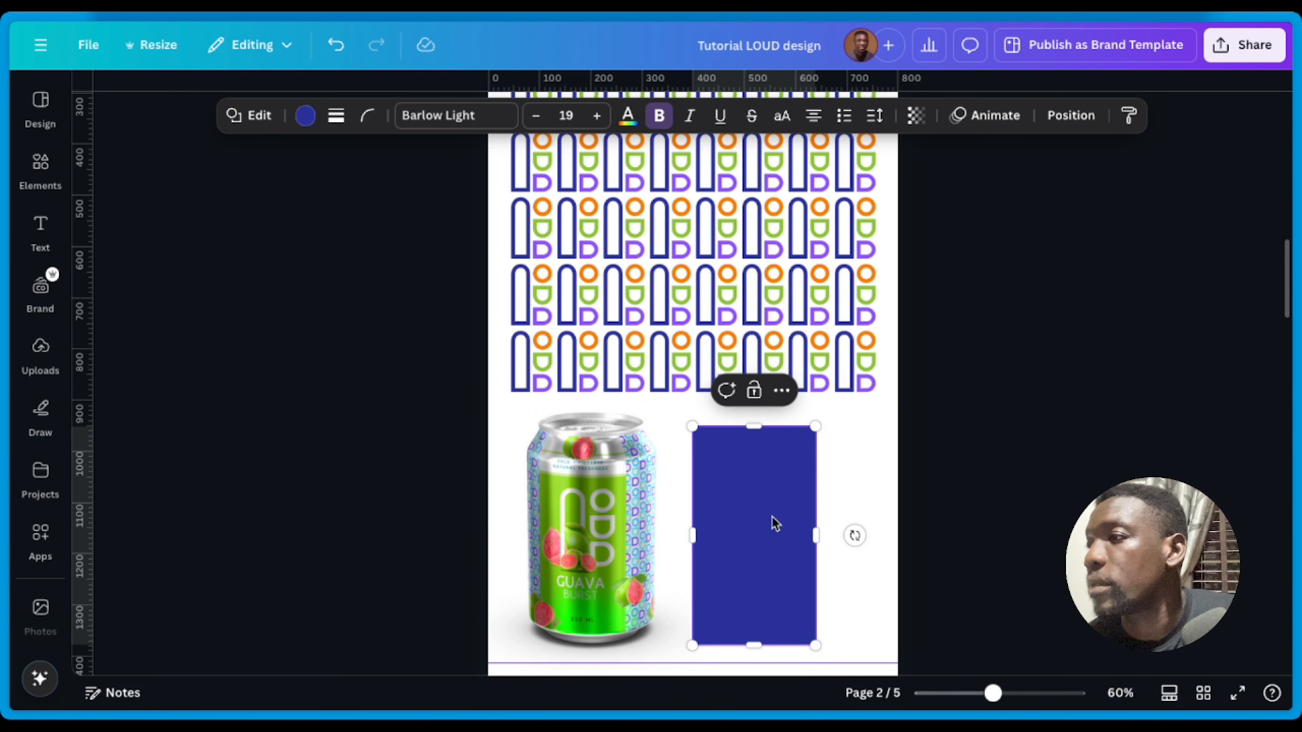
mouse_move(773, 523)
mouse_down()
mouse_move(779, 503)
mouse_move(781, 519)
mouse_up()
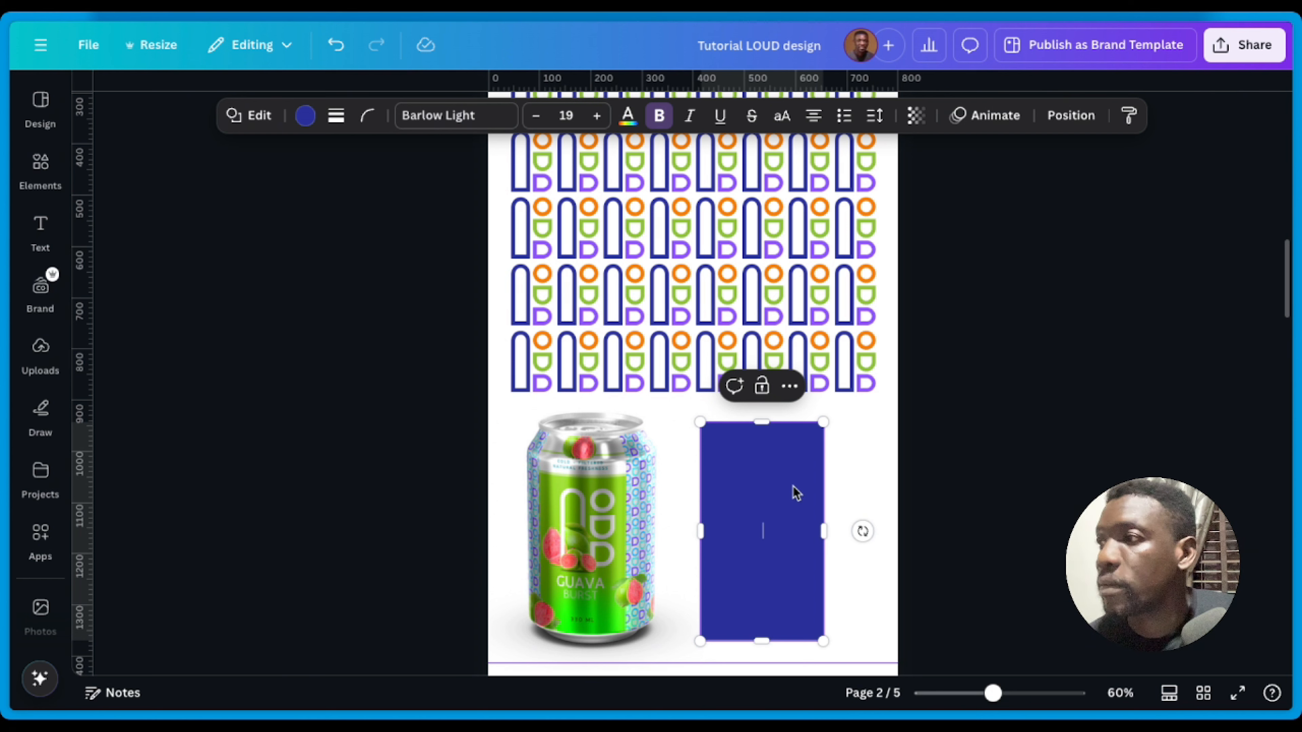
Step: Send the blue rectangle to the back so the single logo sits in front of it
right_click(813, 485)
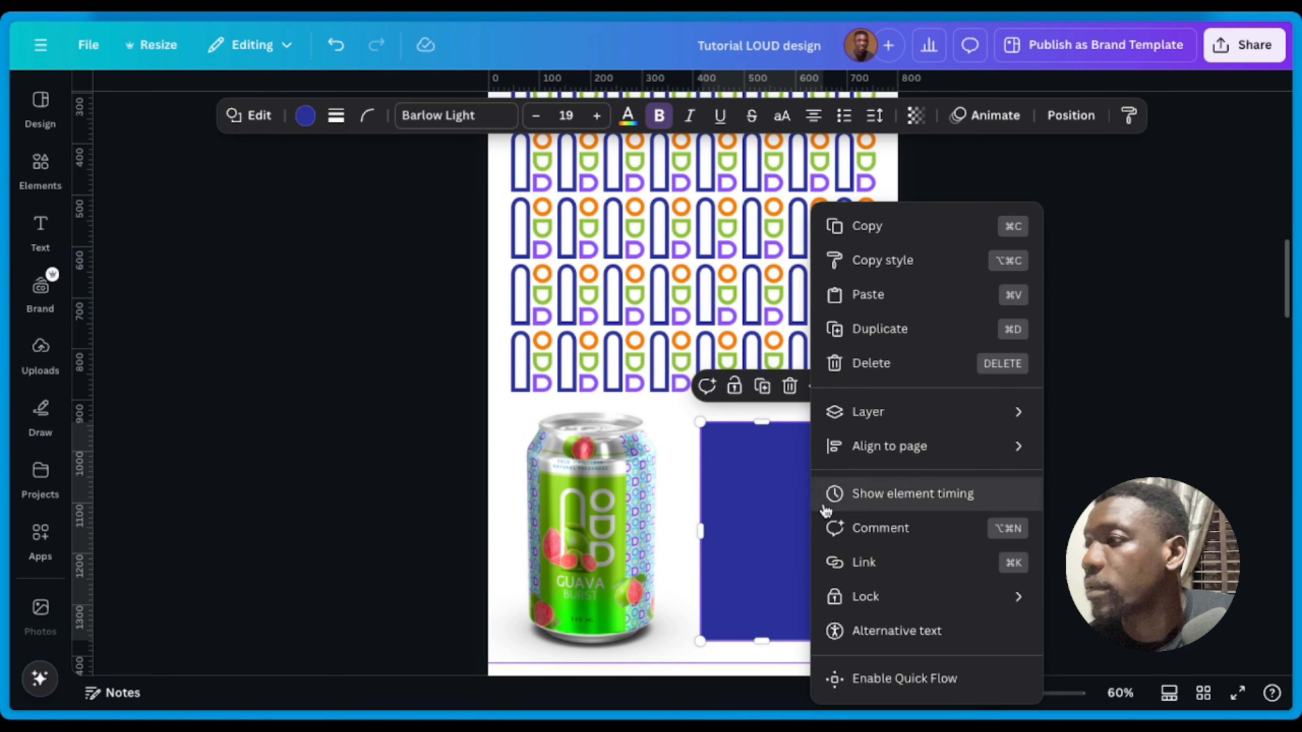
mouse_move(920, 418)
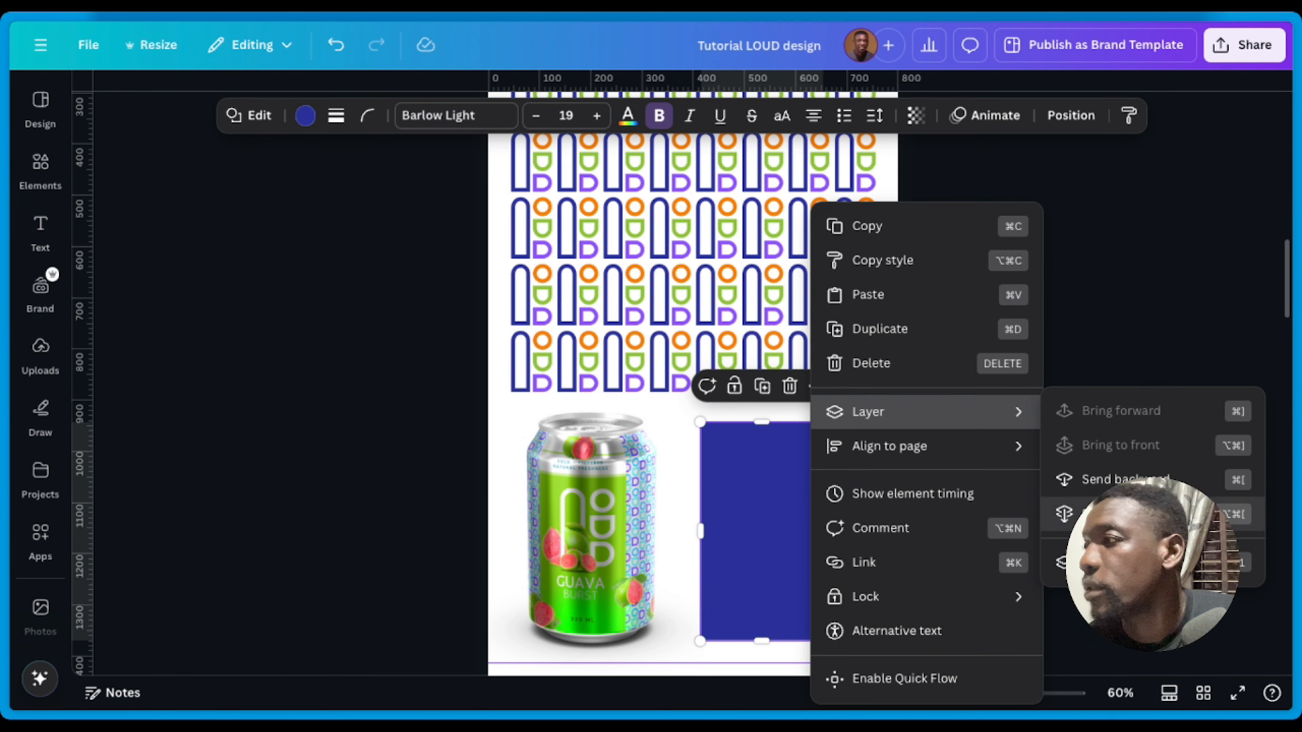
click(1101, 513)
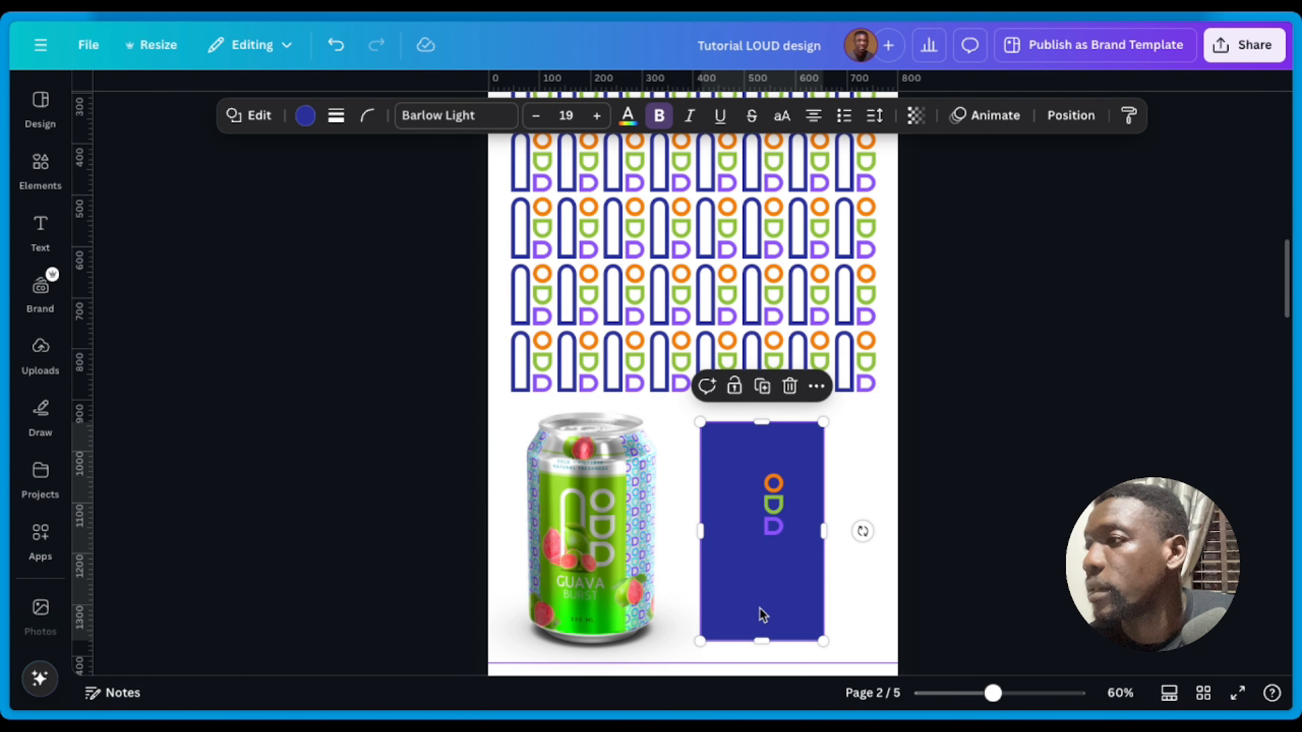
click(750, 537)
Step: Try the logo's light green as page 2's background colour, and restore white
click(870, 569)
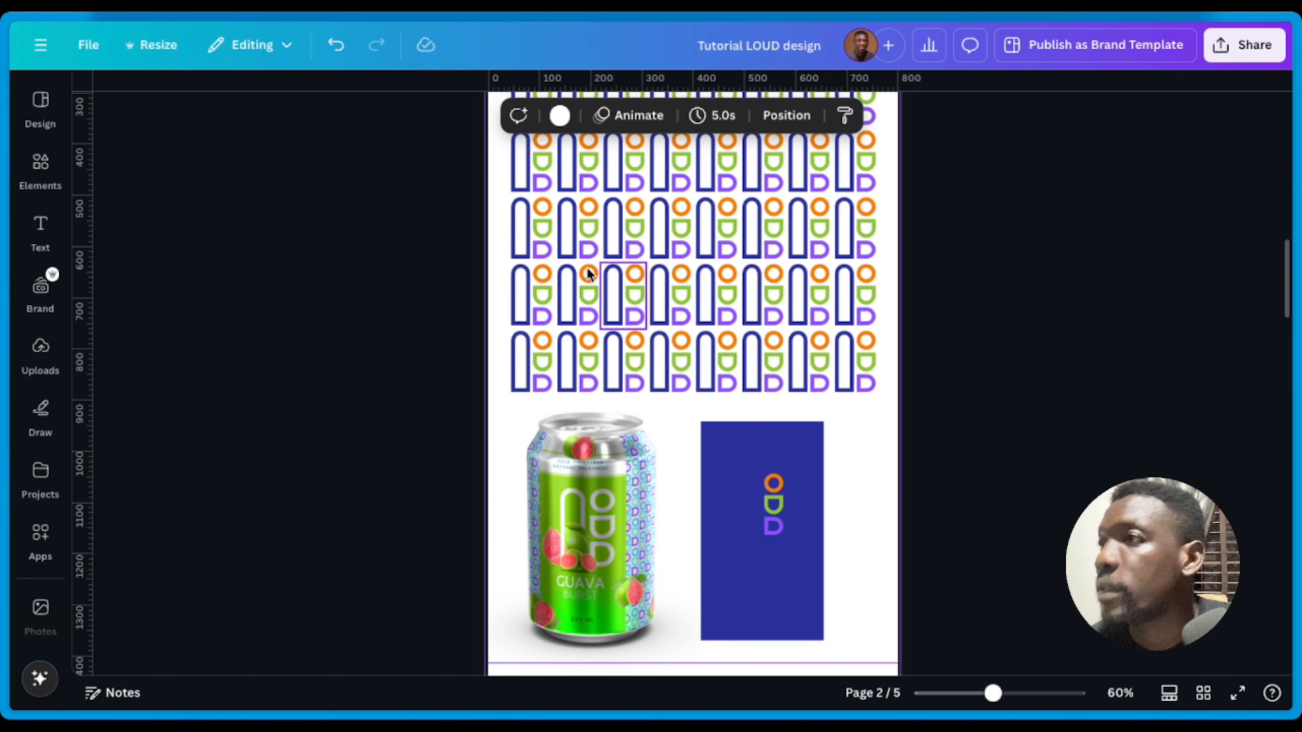
click(562, 115)
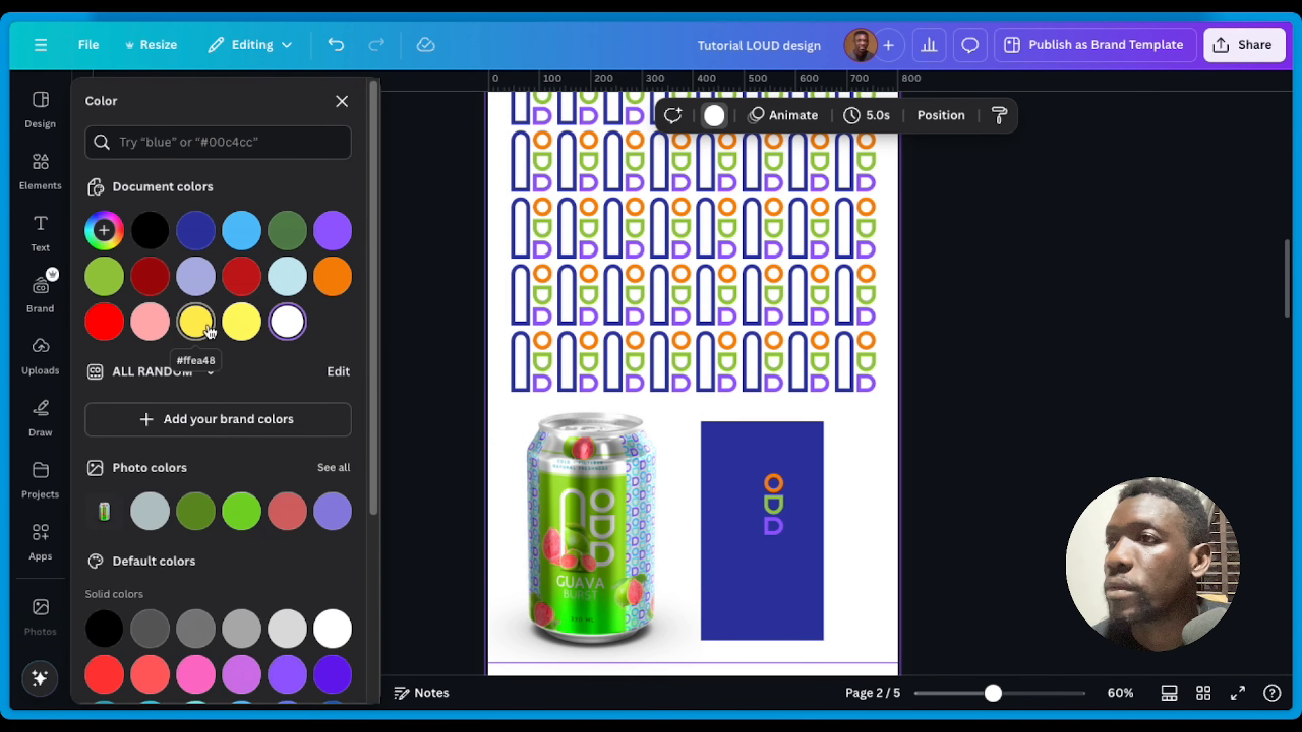
click(103, 277)
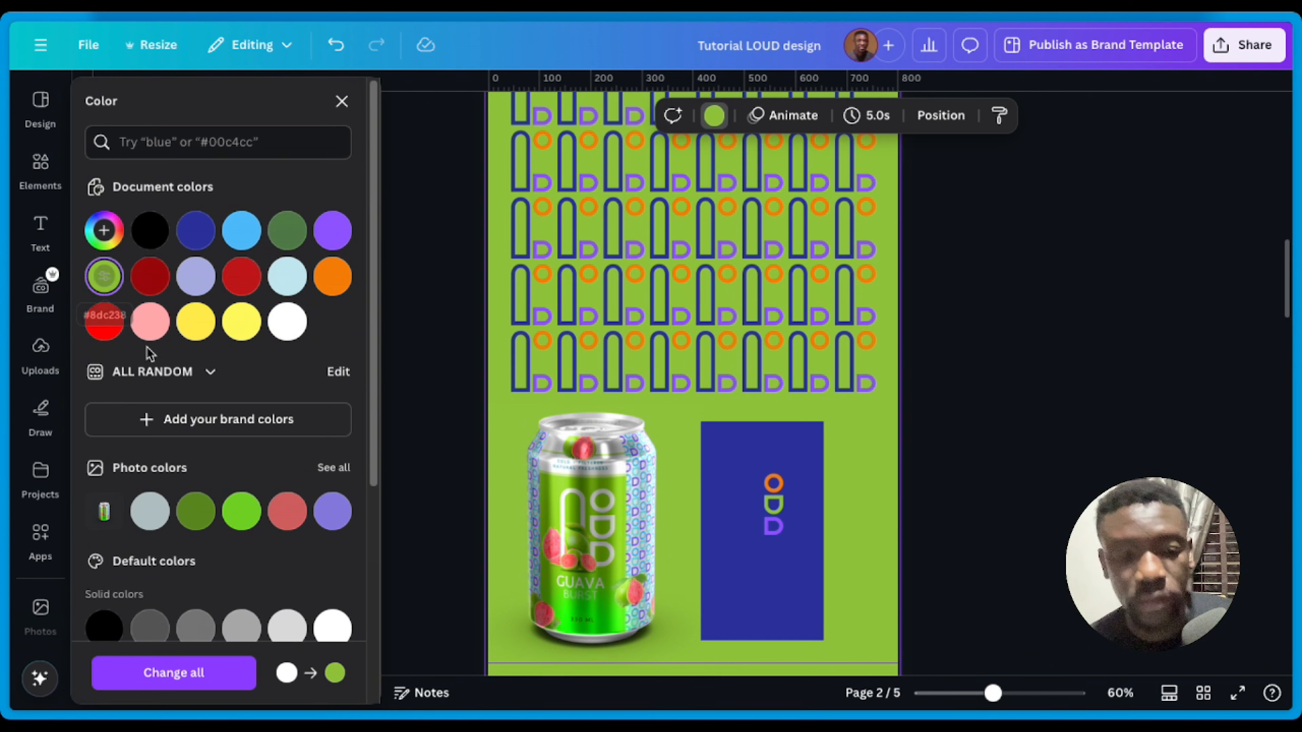
click(287, 321)
Step: Test green, light blue and purple fills on the rectangle behind the single logo, and set it to yellow #ffea48
click(741, 441)
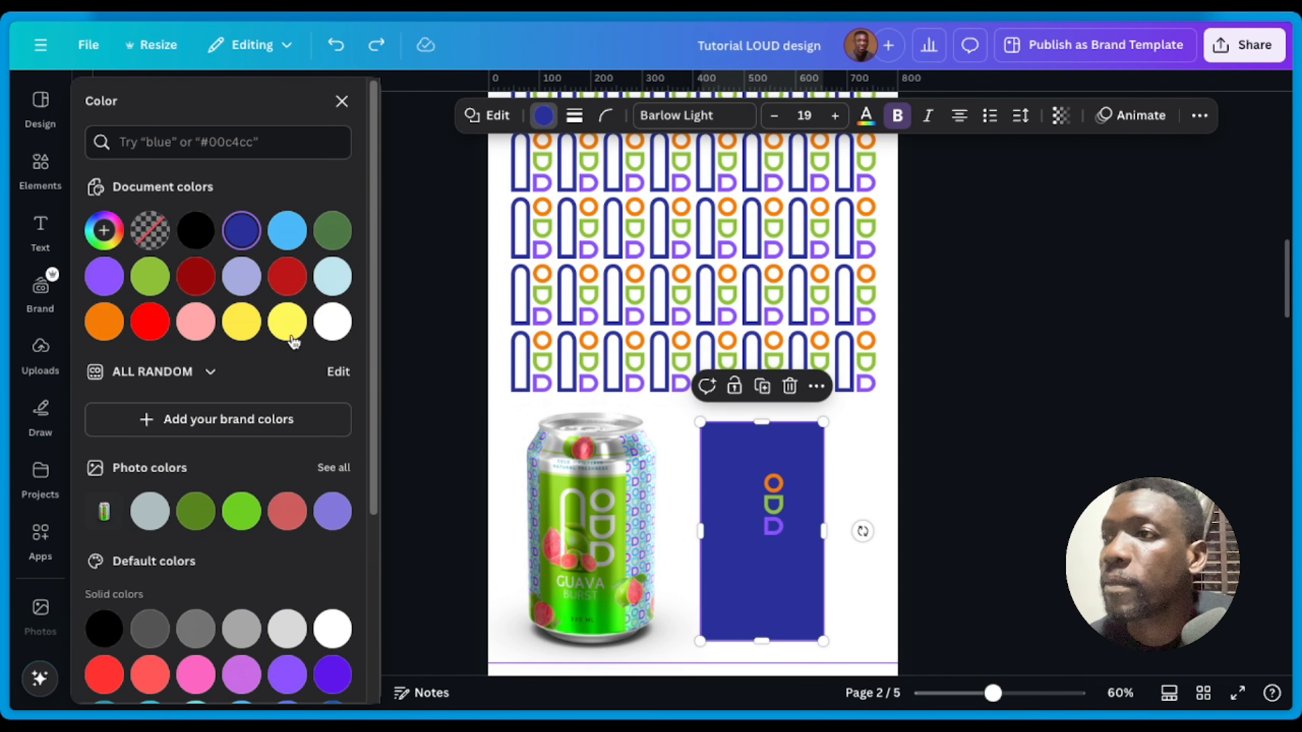
click(149, 277)
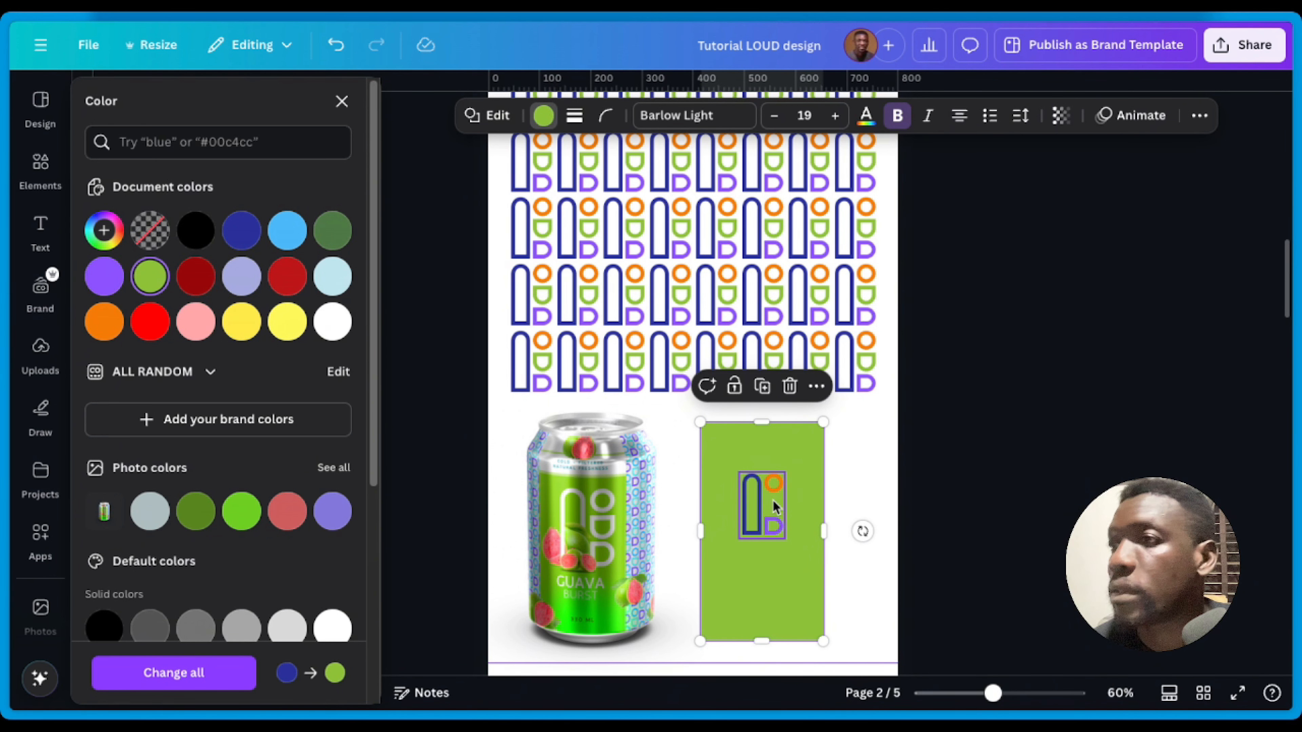
click(290, 234)
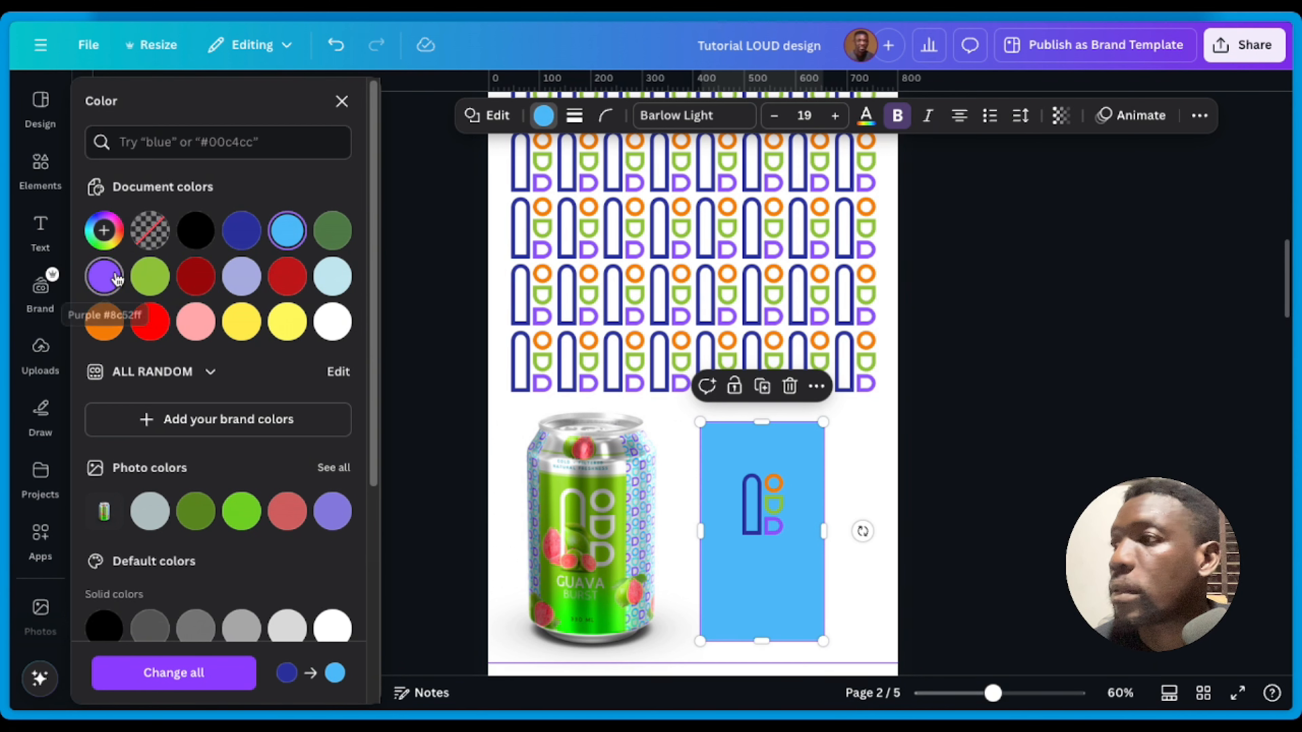
click(104, 277)
click(239, 321)
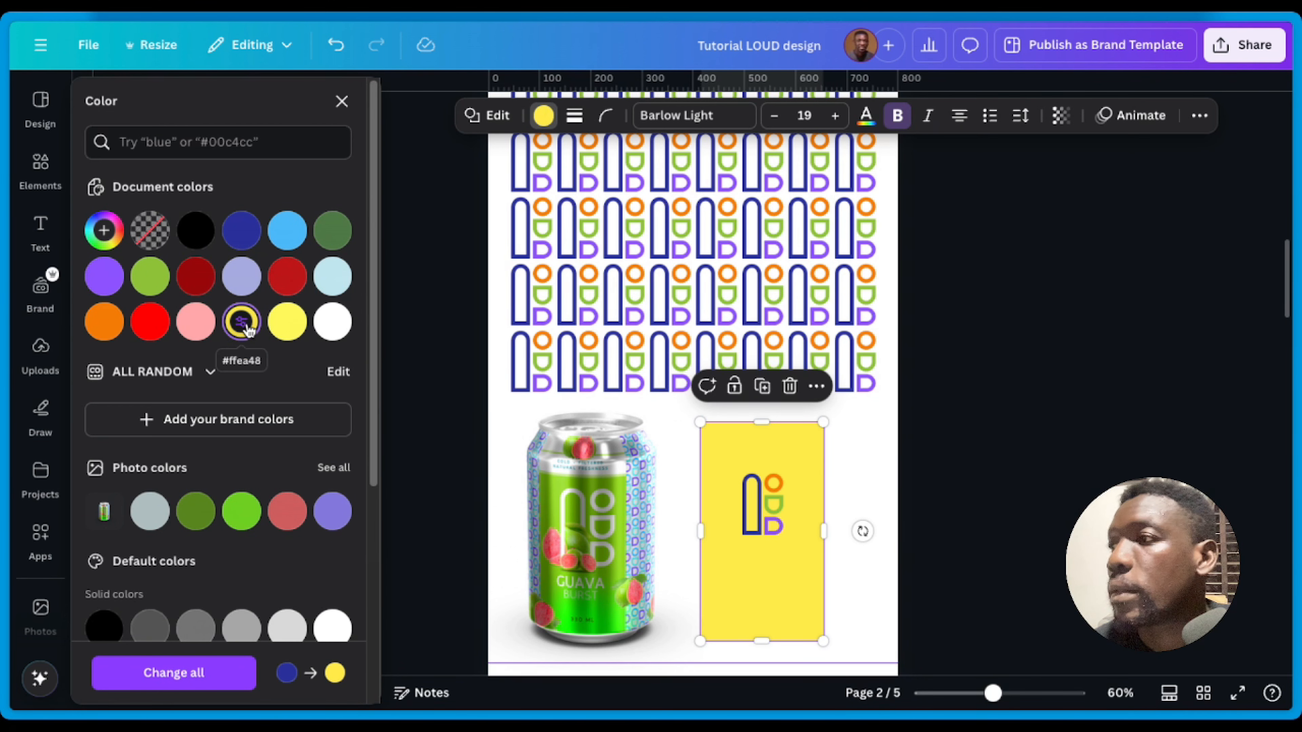
Step: Set the label rectangle's fill to the custom yellow #E9D42E
click(104, 230)
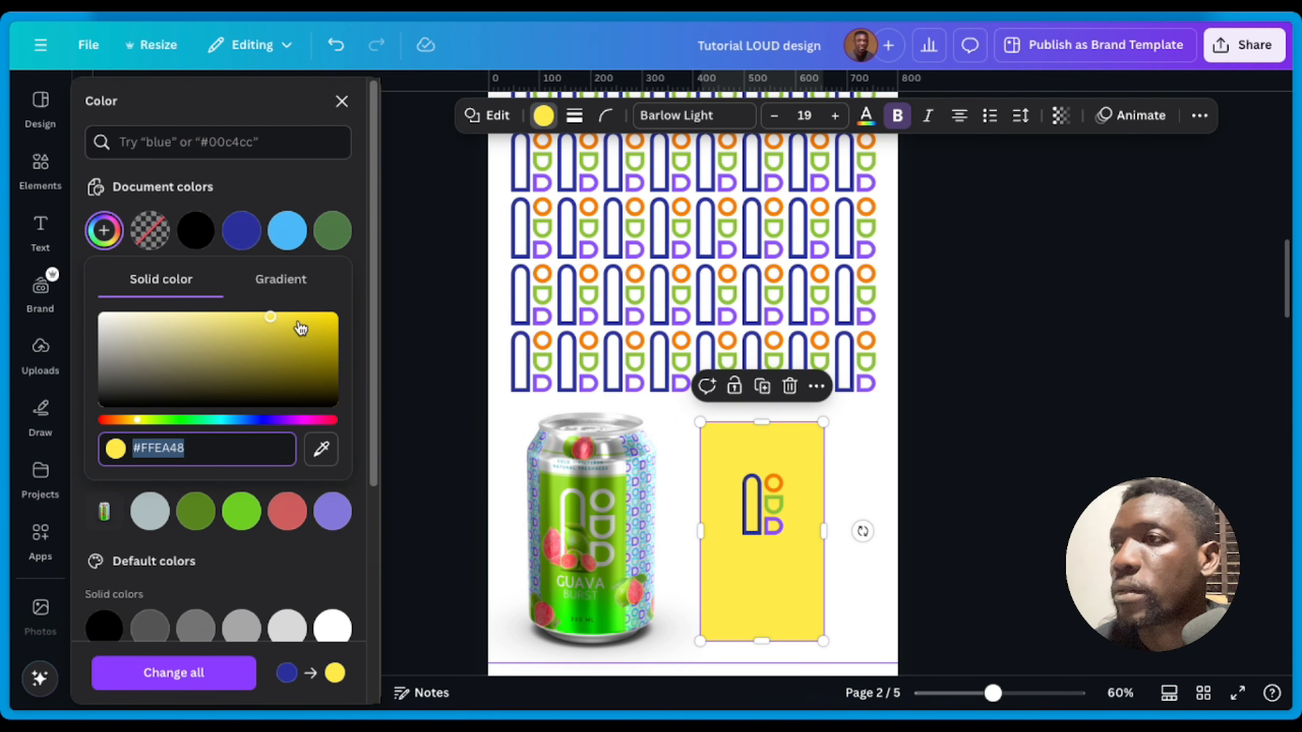
drag(276, 318, 280, 316)
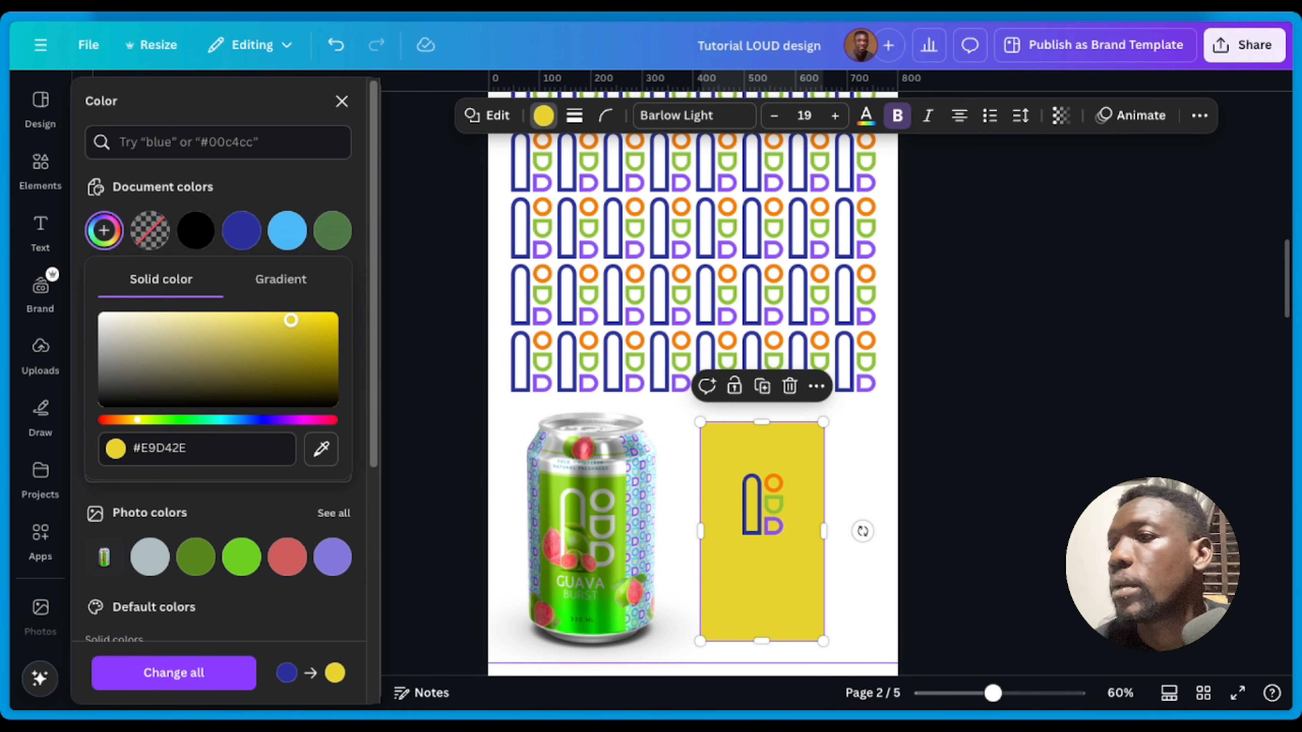
click(860, 460)
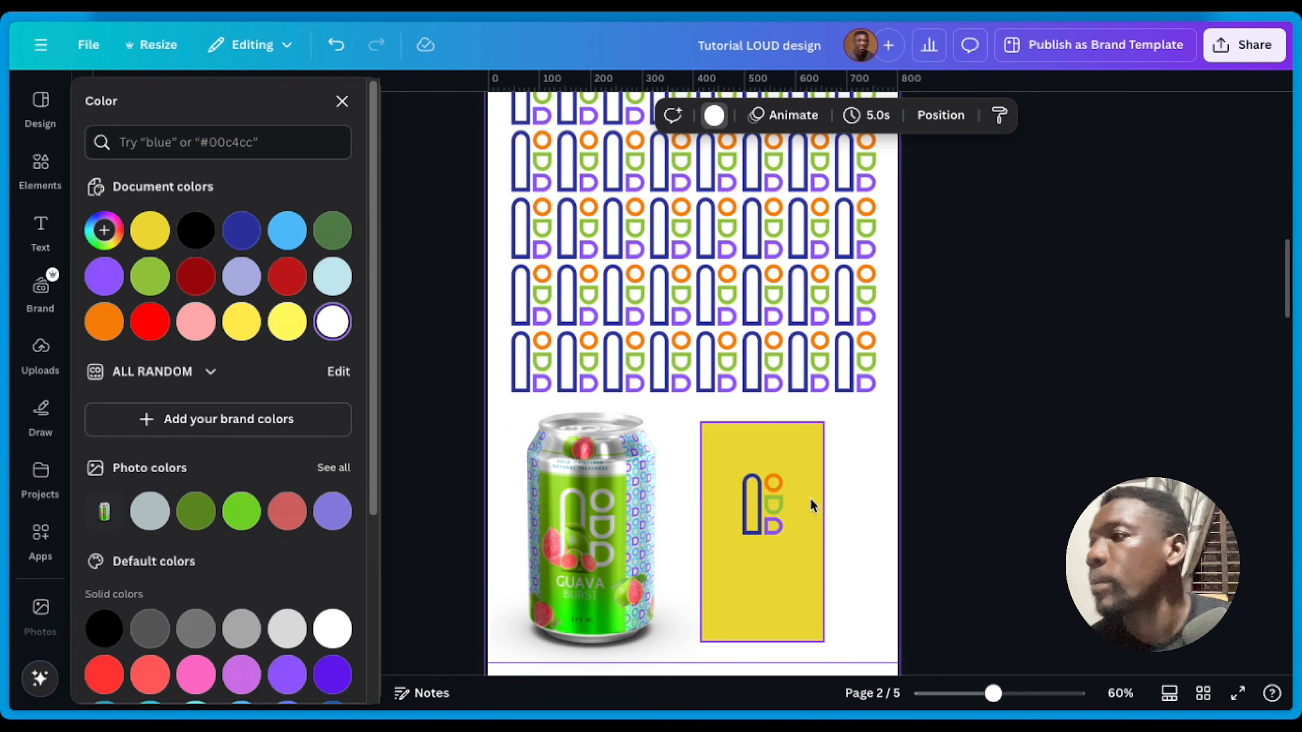
Step: Enlarge the logo on the yellow rectangle and place it near the rectangle's centre
click(757, 506)
mouse_move(734, 538)
mouse_down()
mouse_move(720, 565)
mouse_move(752, 548)
mouse_up()
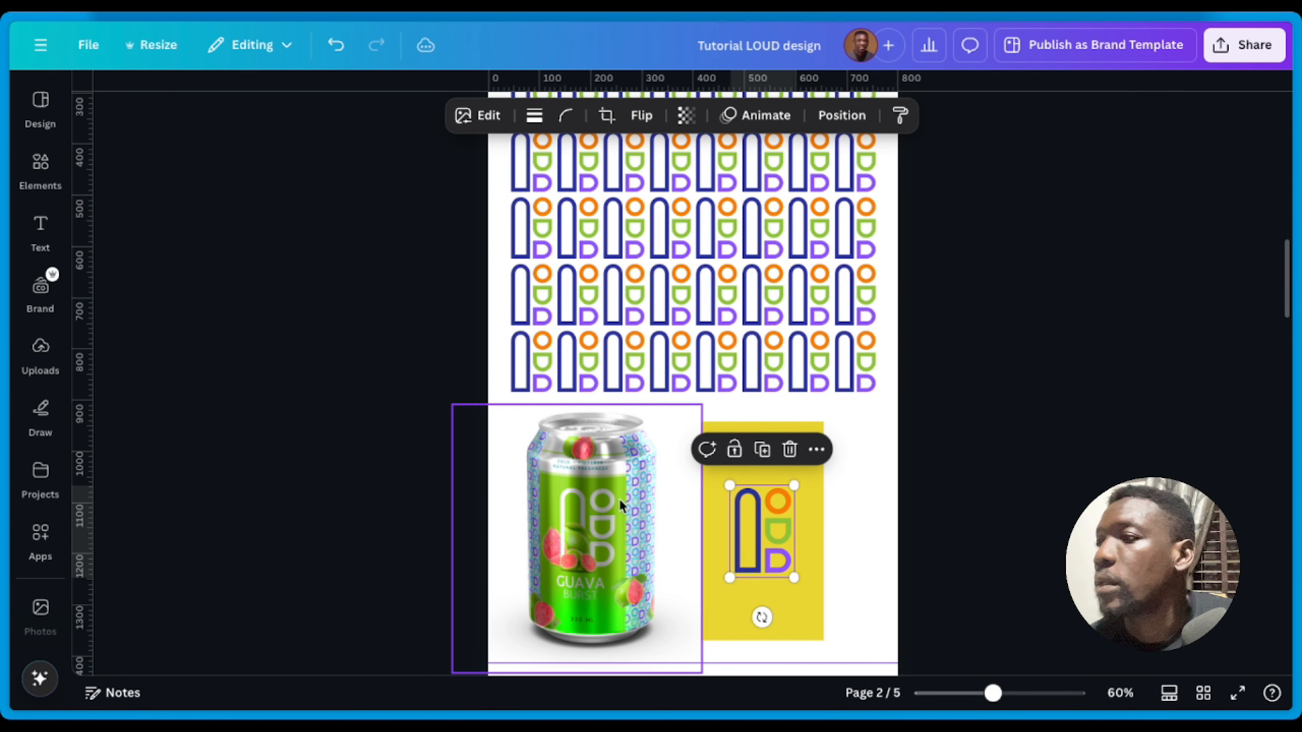
scroll(687, 534, up, 5)
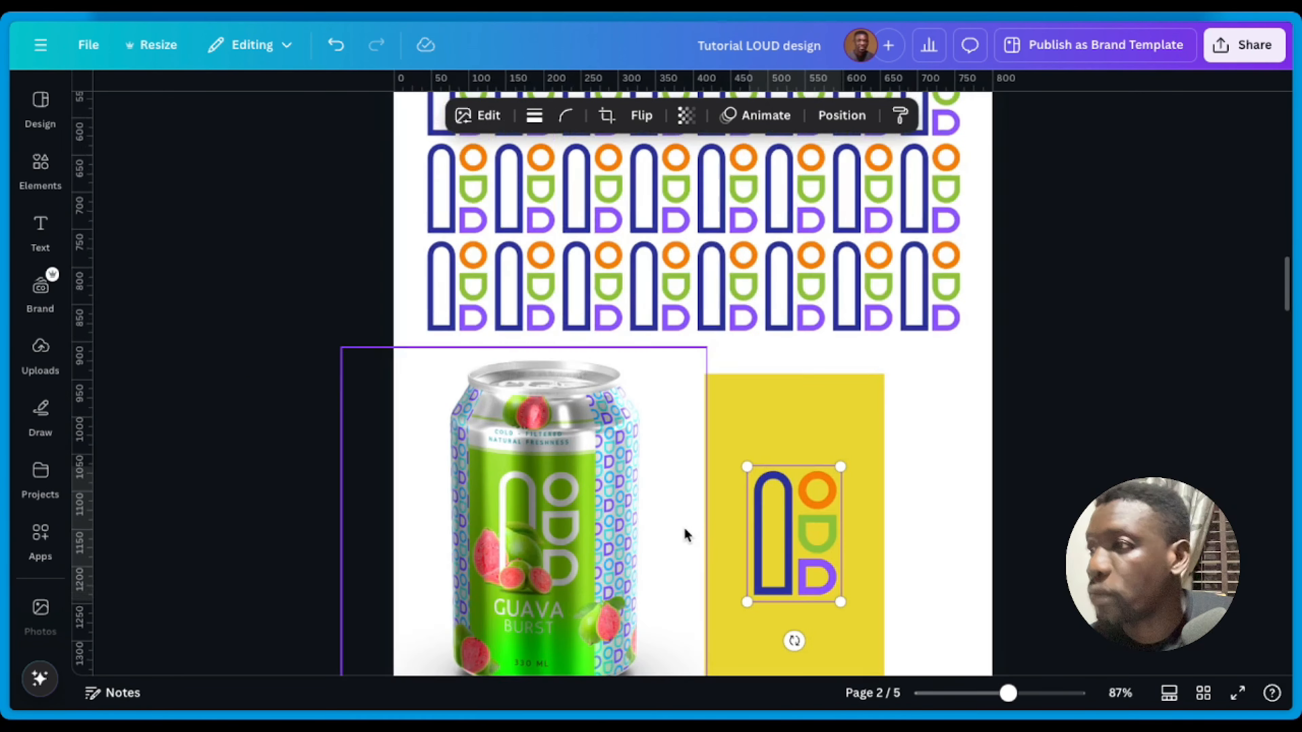
scroll(911, 485, up, 2)
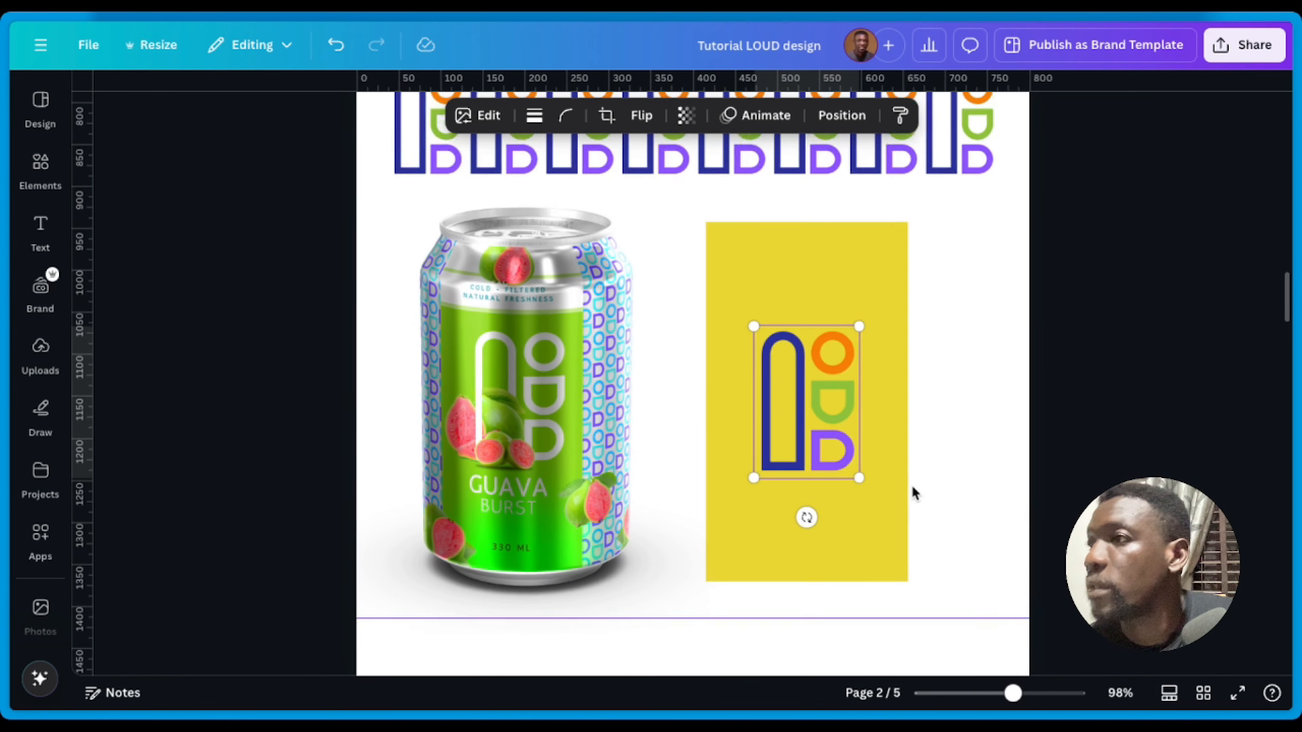
click(991, 445)
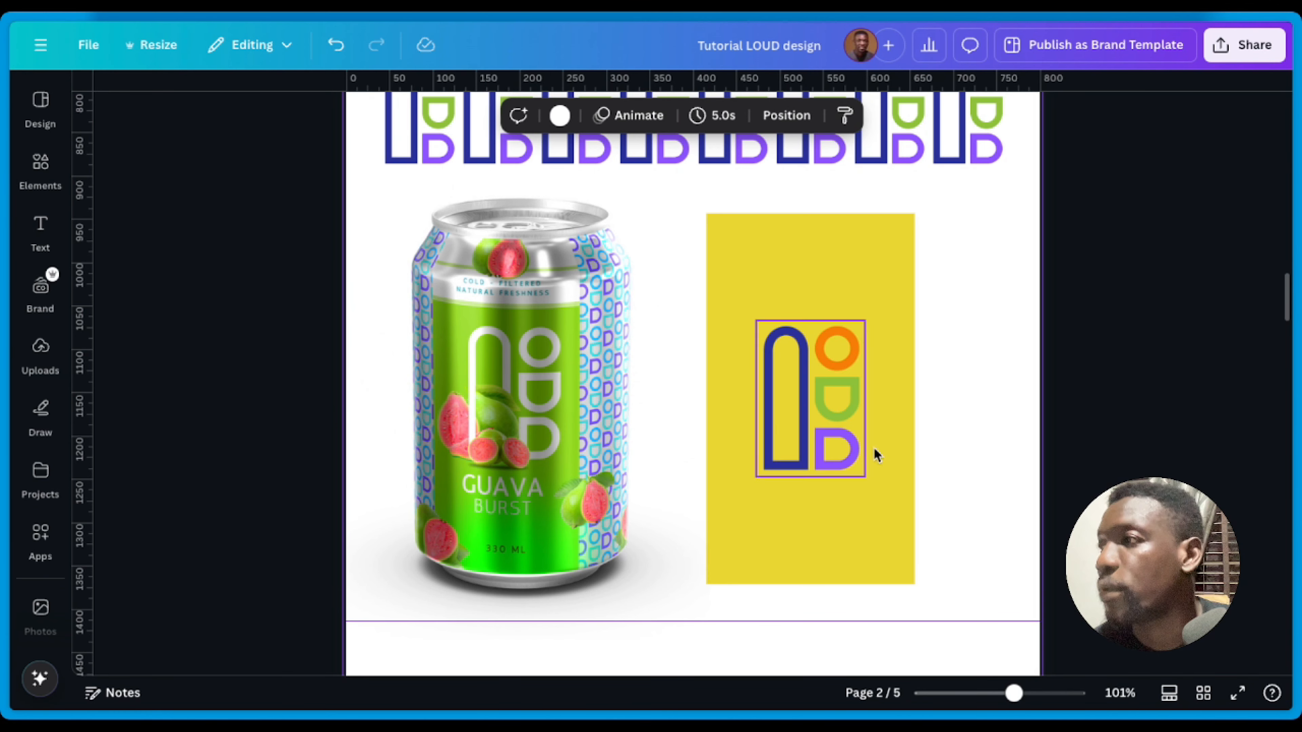
Step: Move the yellow rectangle and its logo together slightly farther away from the guava can
click(850, 531)
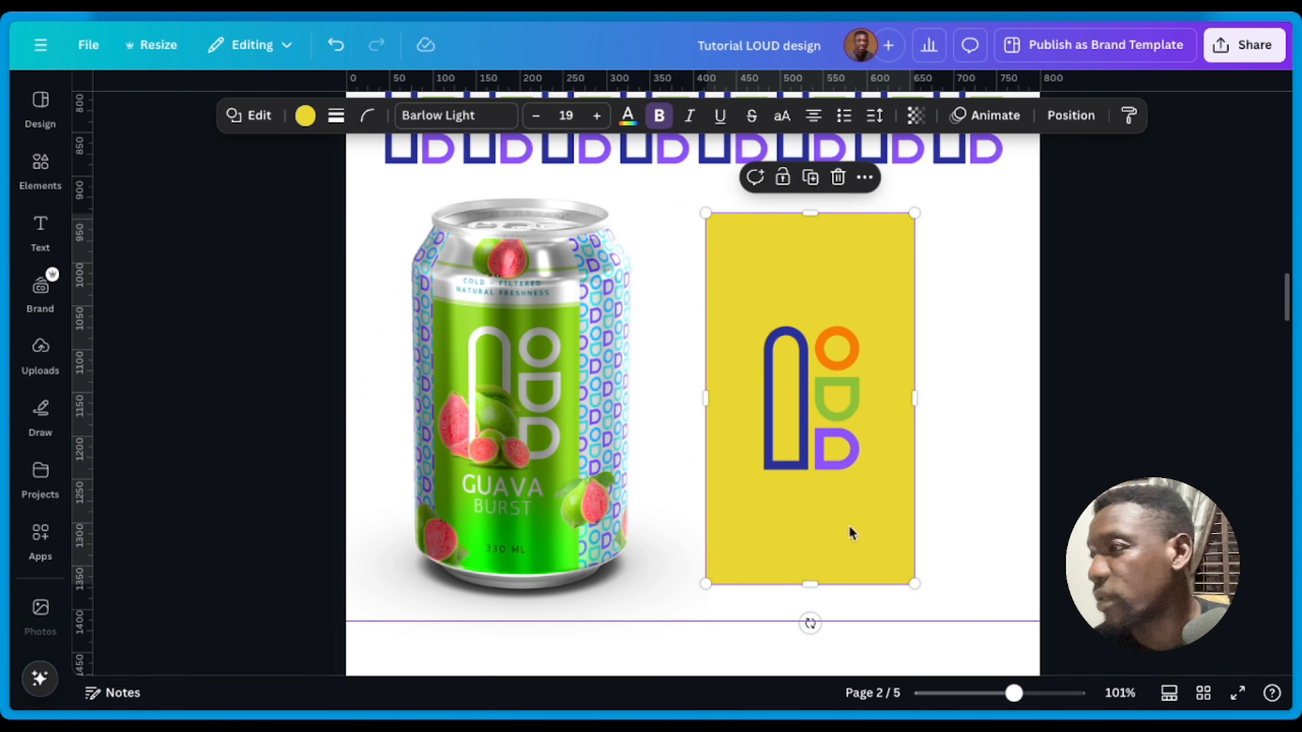
click(840, 426)
click(498, 375)
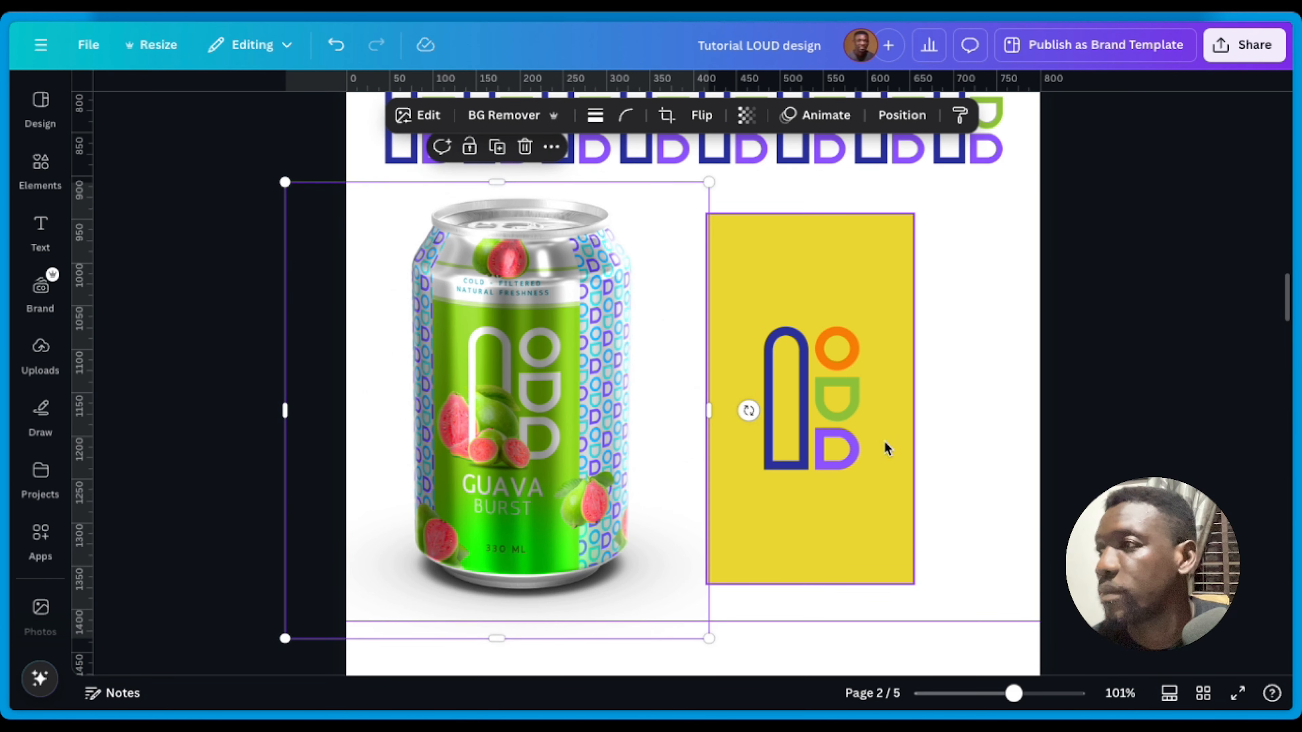
click(989, 398)
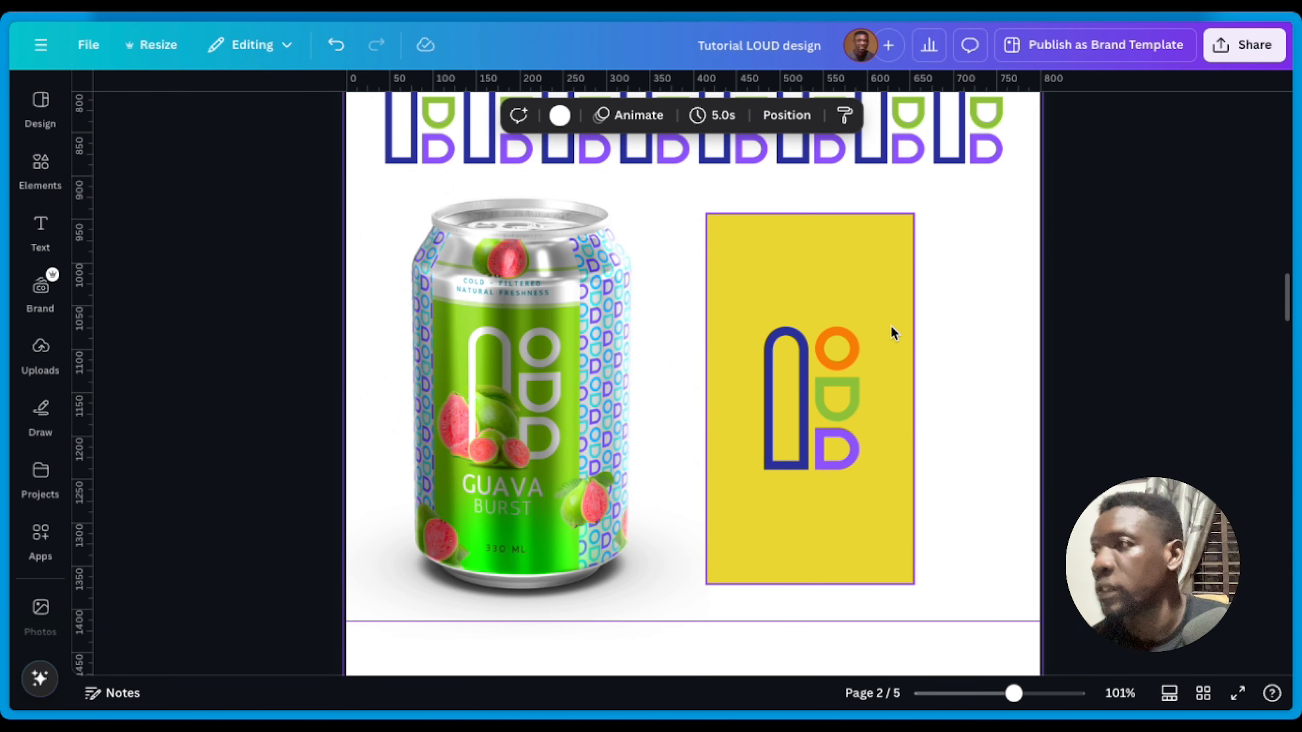
drag(997, 310, 832, 455)
click(988, 423)
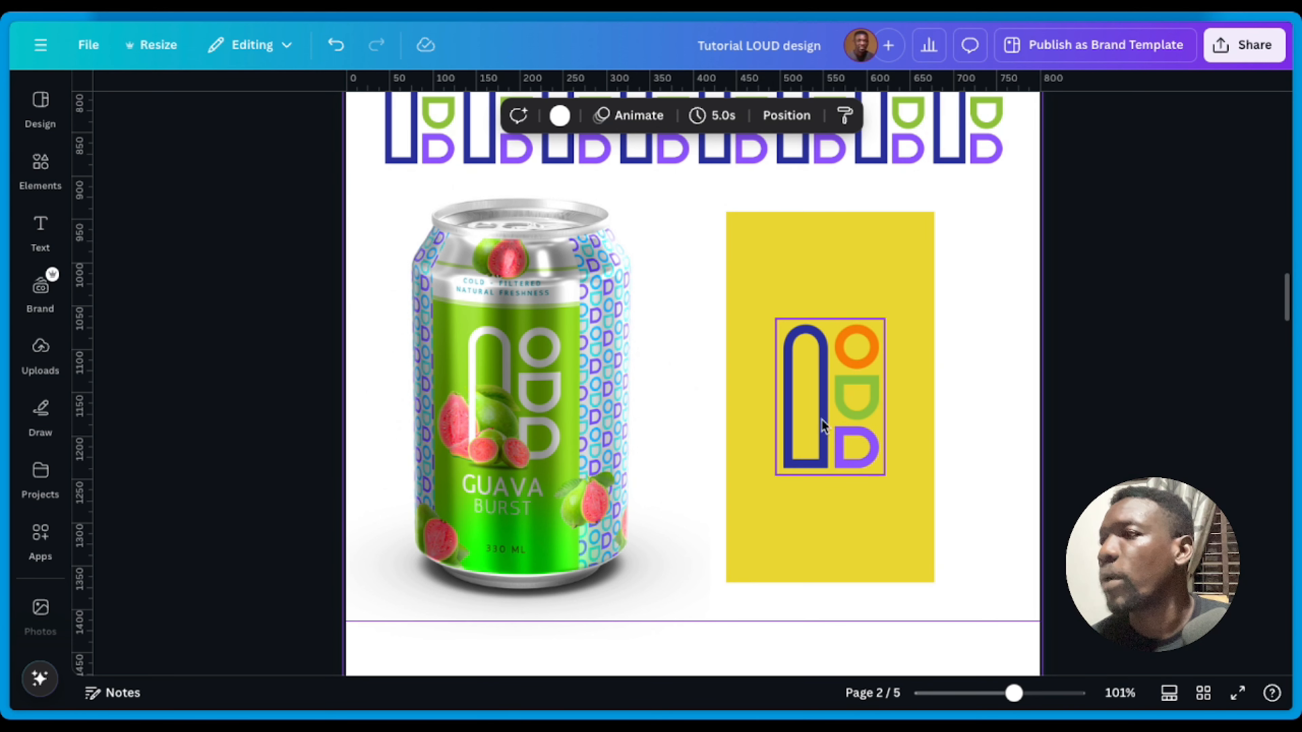
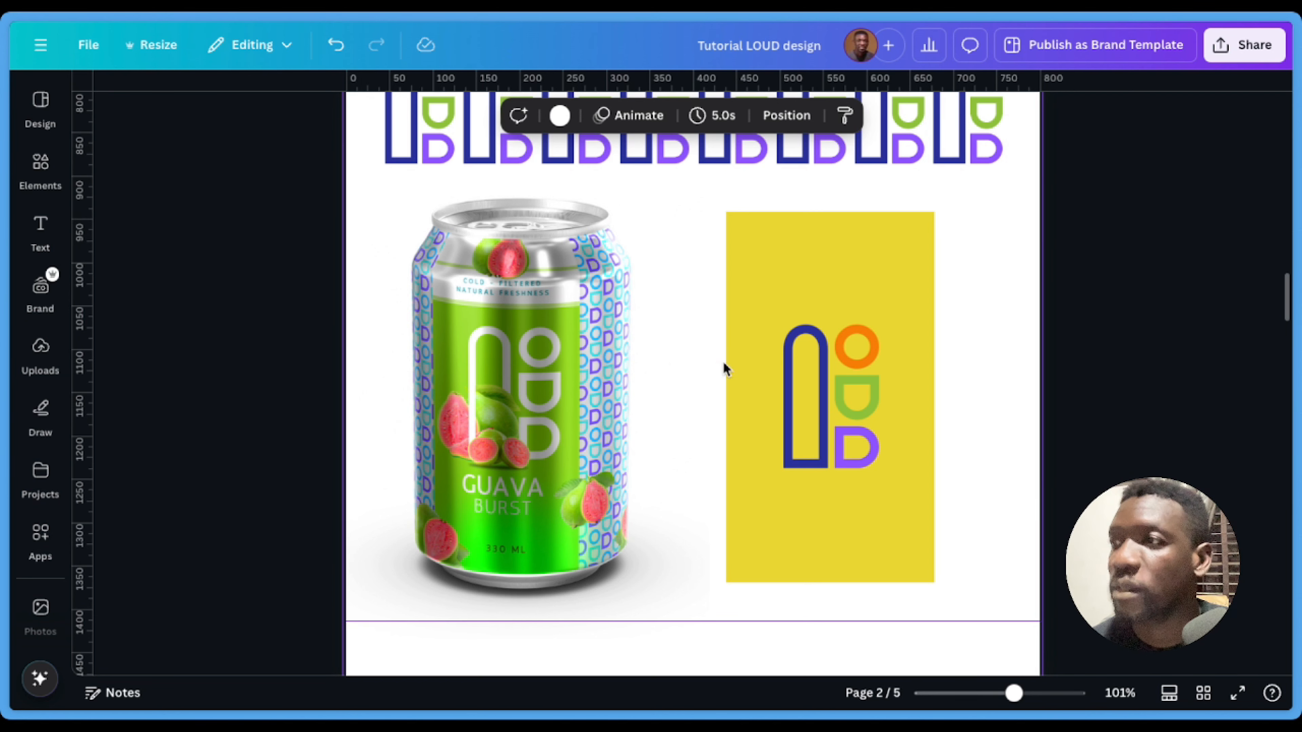
Step: Search the graphics library for "orange"
scroll(619, 410, up, 5)
scroll(621, 419, down, 5)
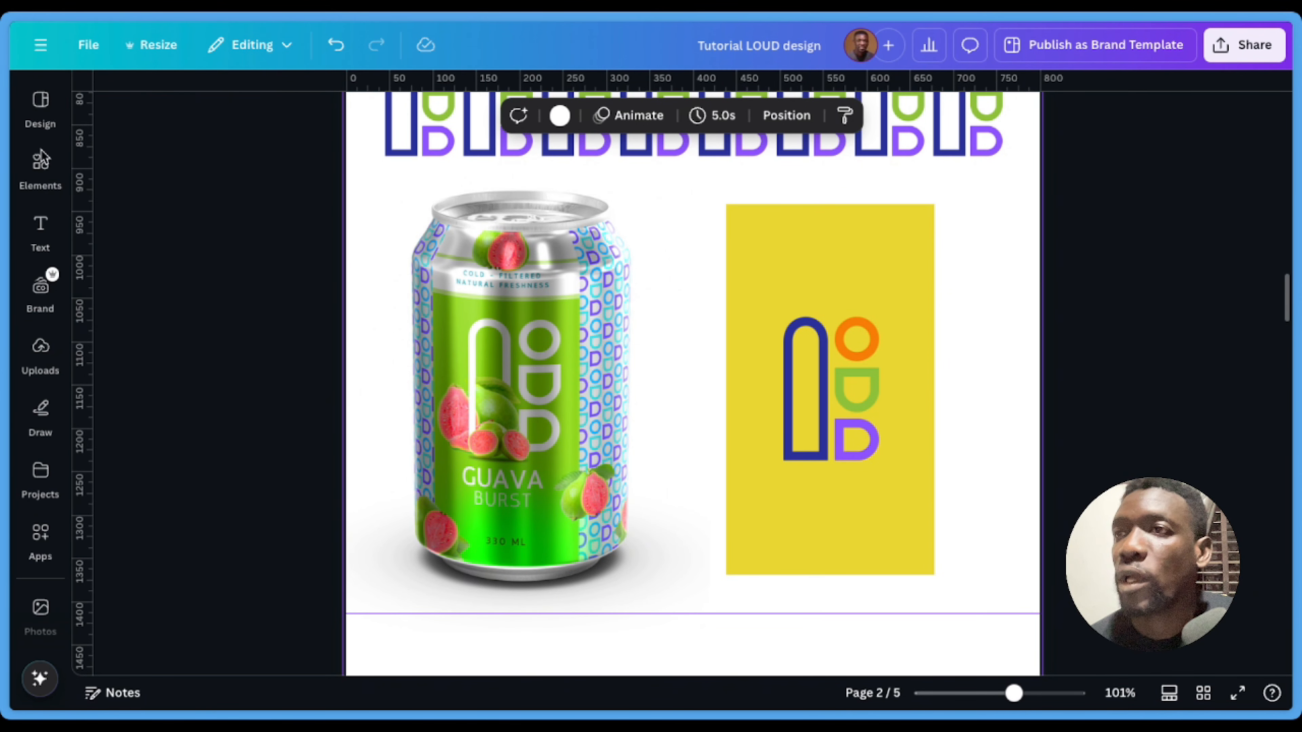
click(40, 165)
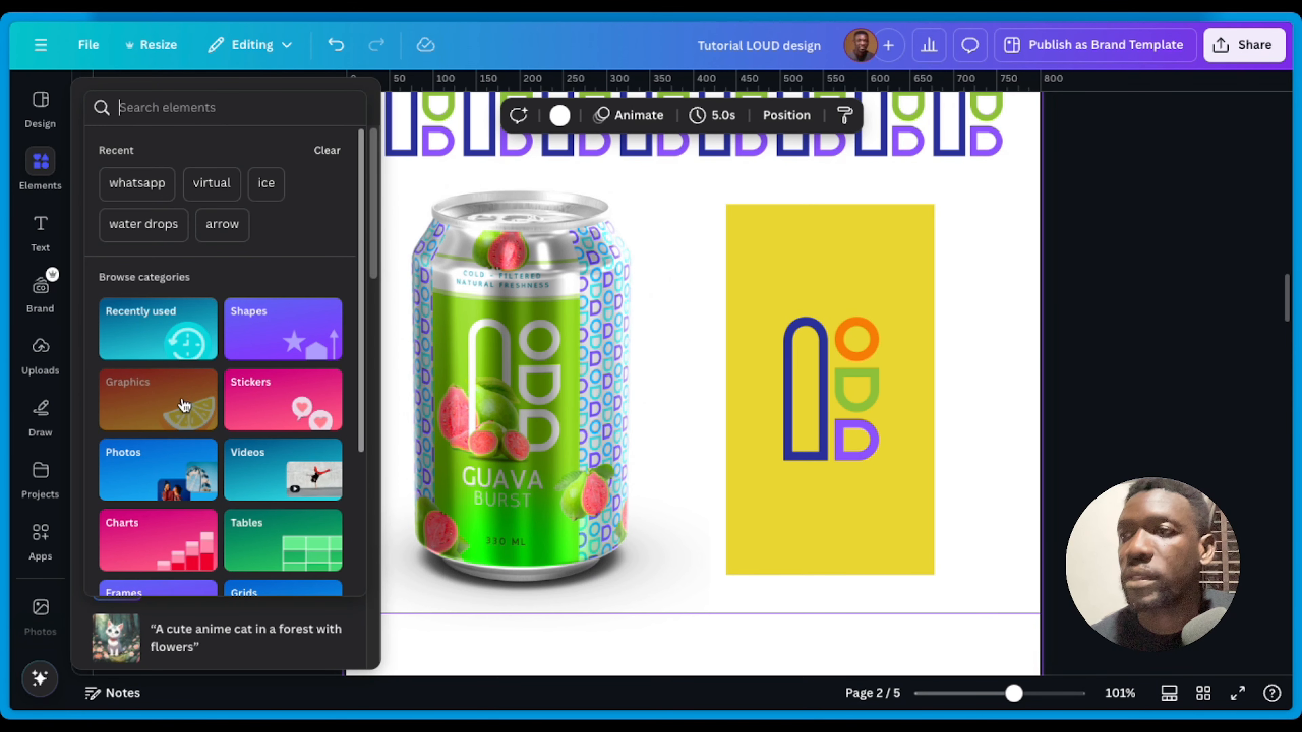
click(144, 407)
click(170, 143)
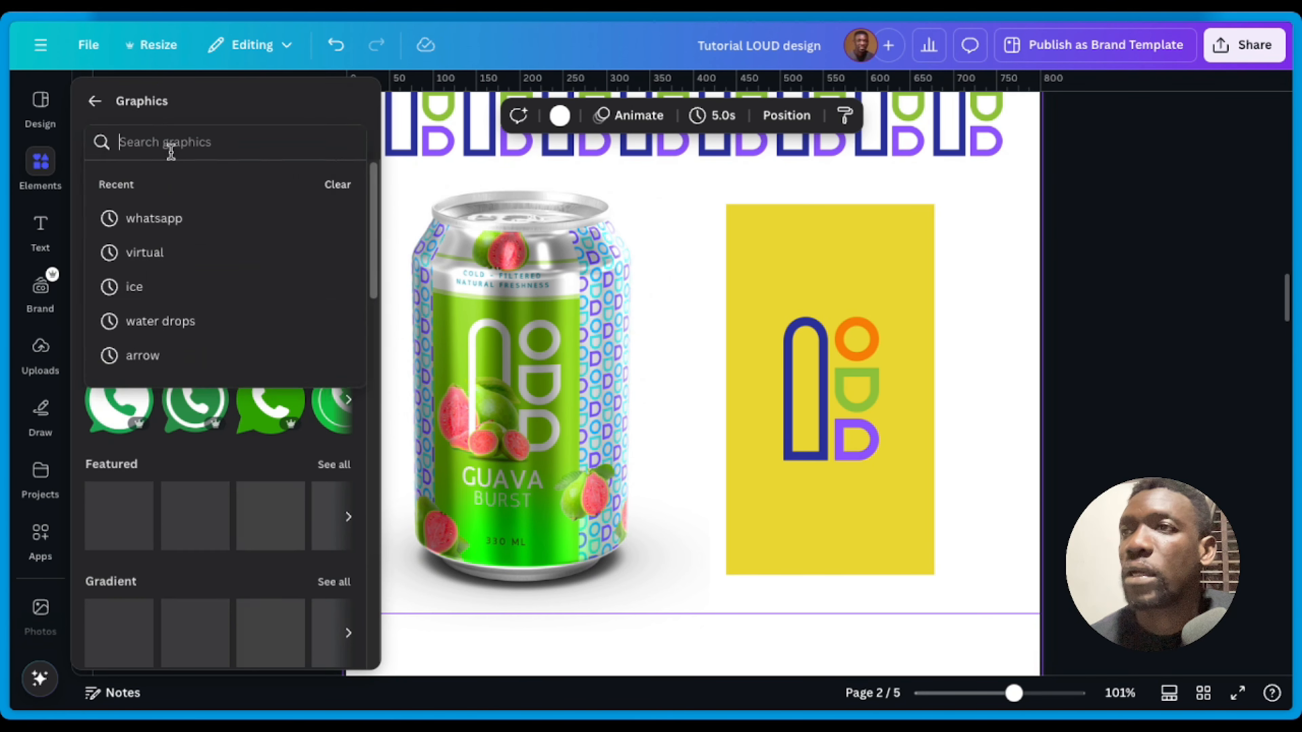
text(orange)
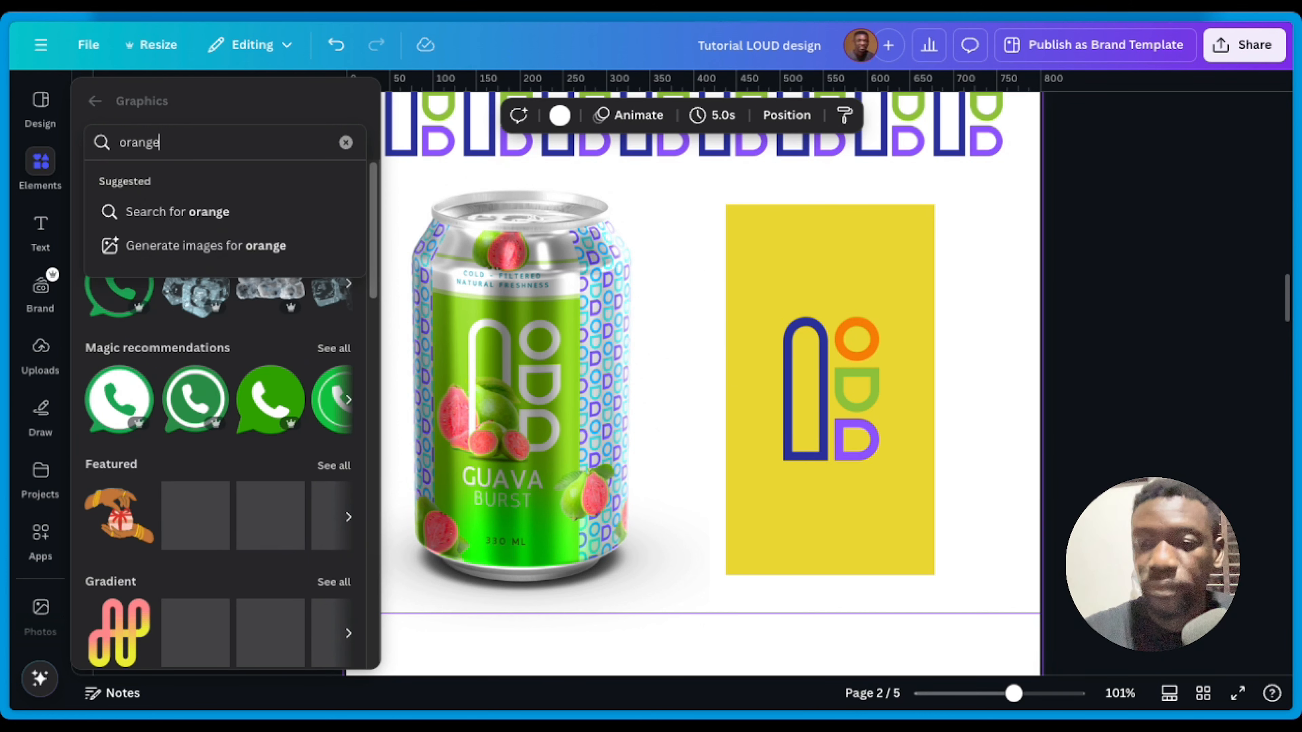
key(Return)
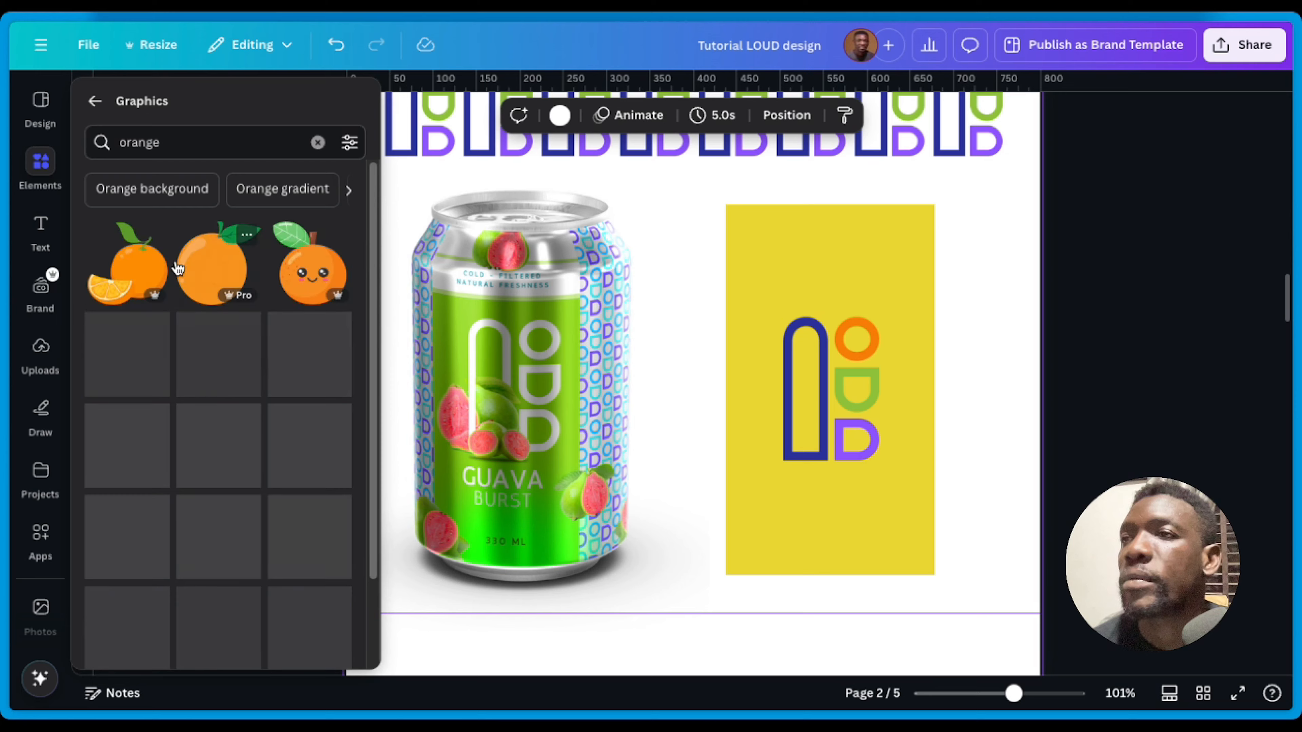
Step: Insert the realistic picture of three whole oranges with green leaves from the search results onto the page
scroll(270, 446, down, 5)
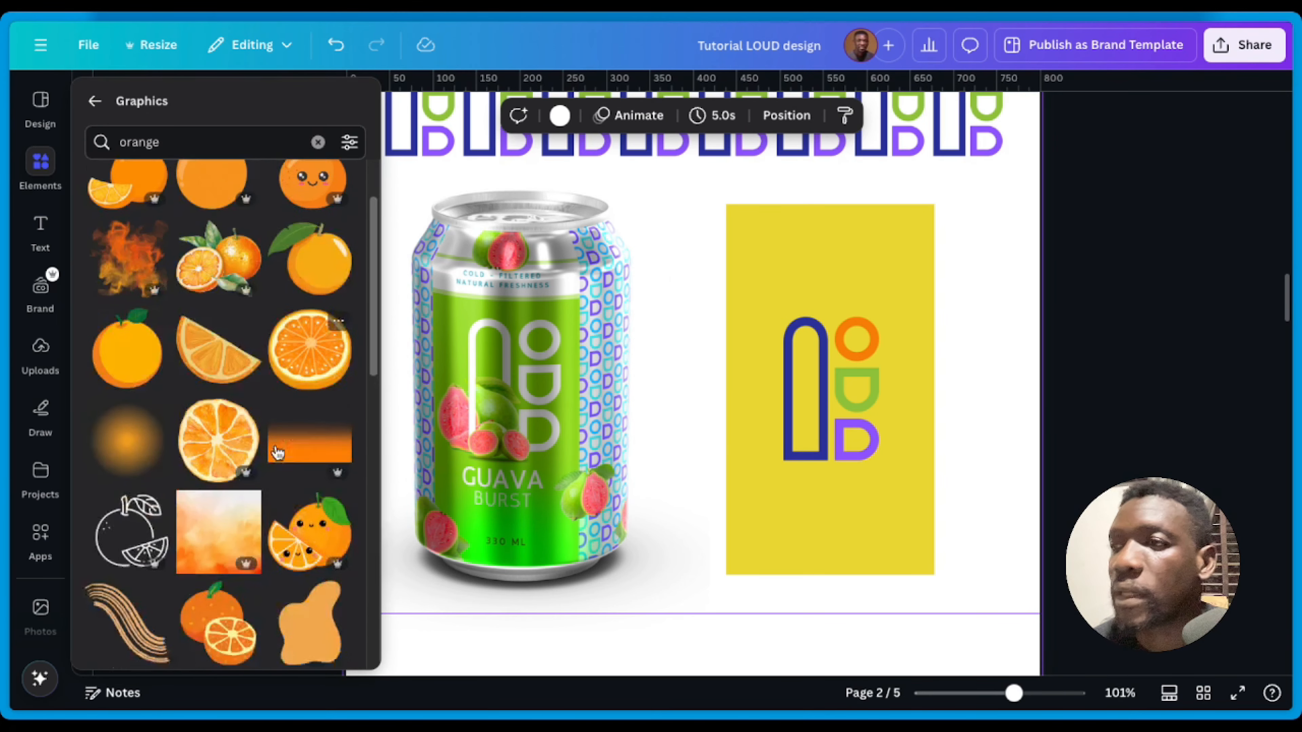
scroll(275, 457, down, 7)
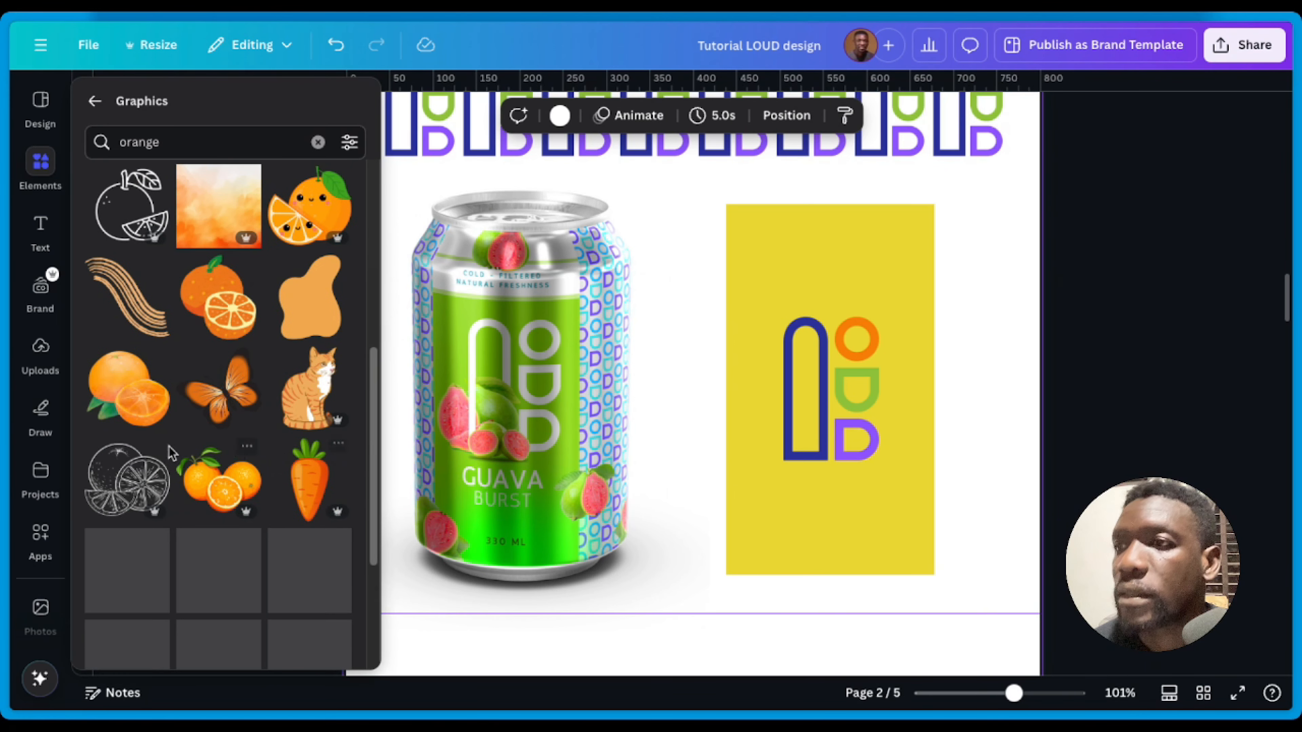
scroll(187, 509, down, 4)
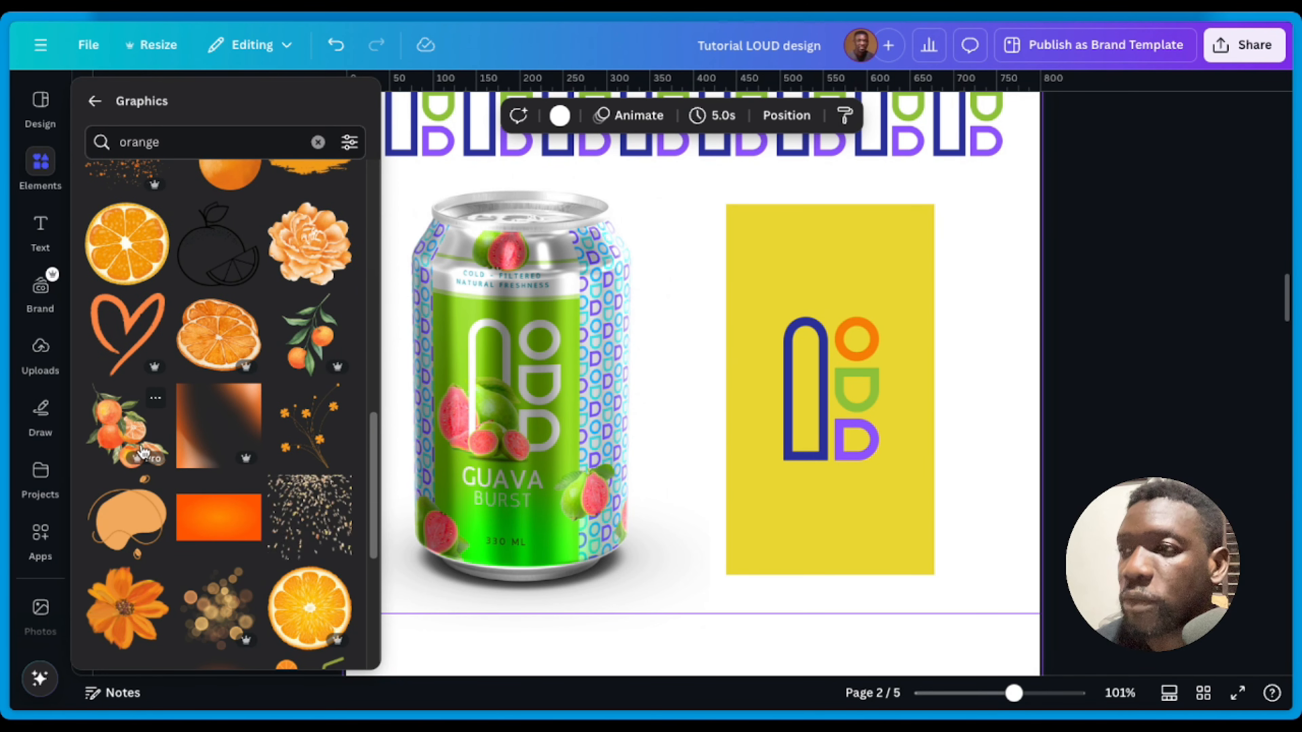
scroll(124, 431, down, 1)
scroll(123, 421, down, 5)
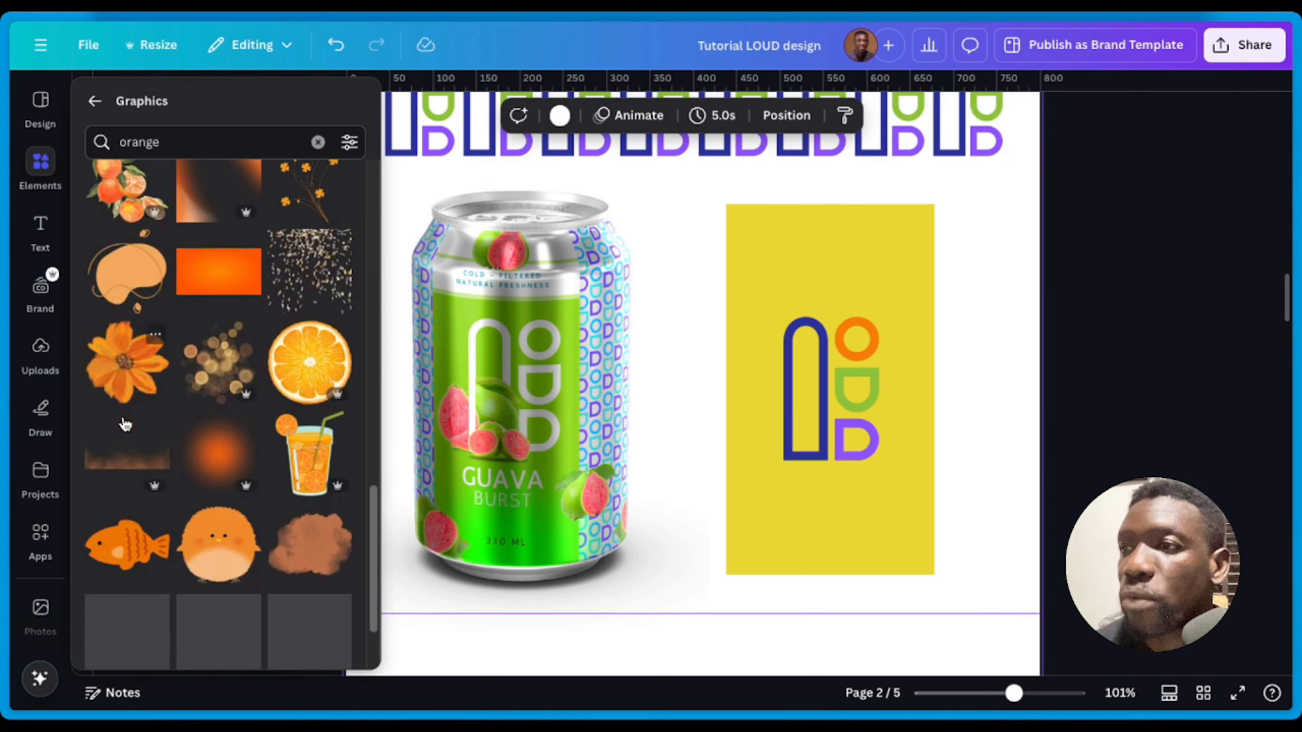
scroll(225, 464, down, 4)
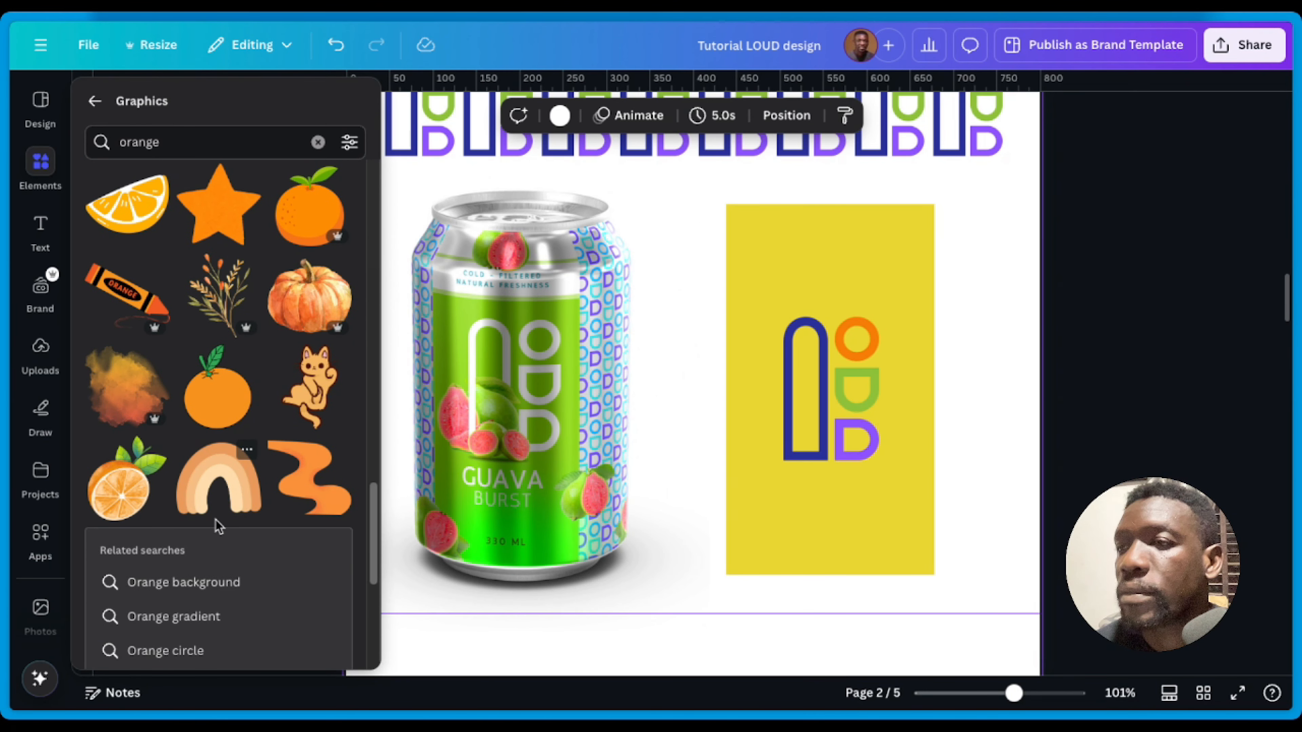
scroll(218, 526, up, 3)
scroll(223, 525, down, 7)
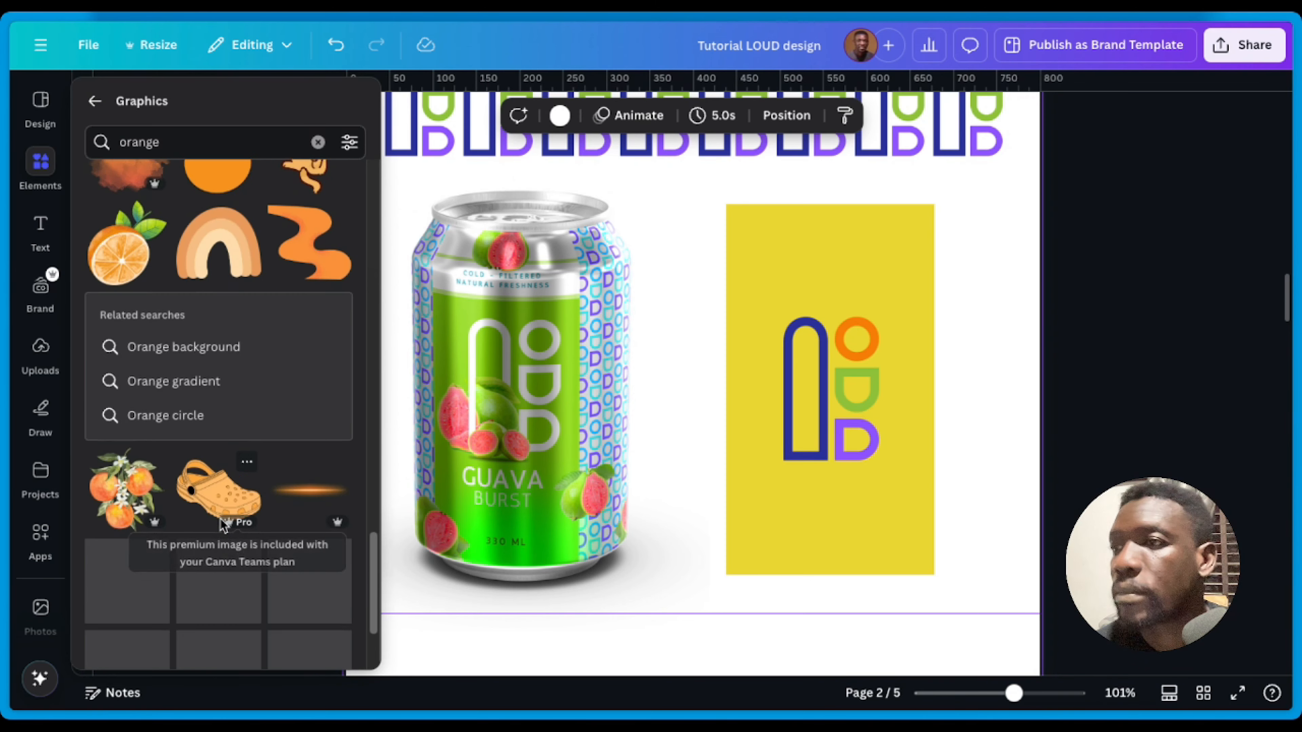
scroll(223, 526, down, 5)
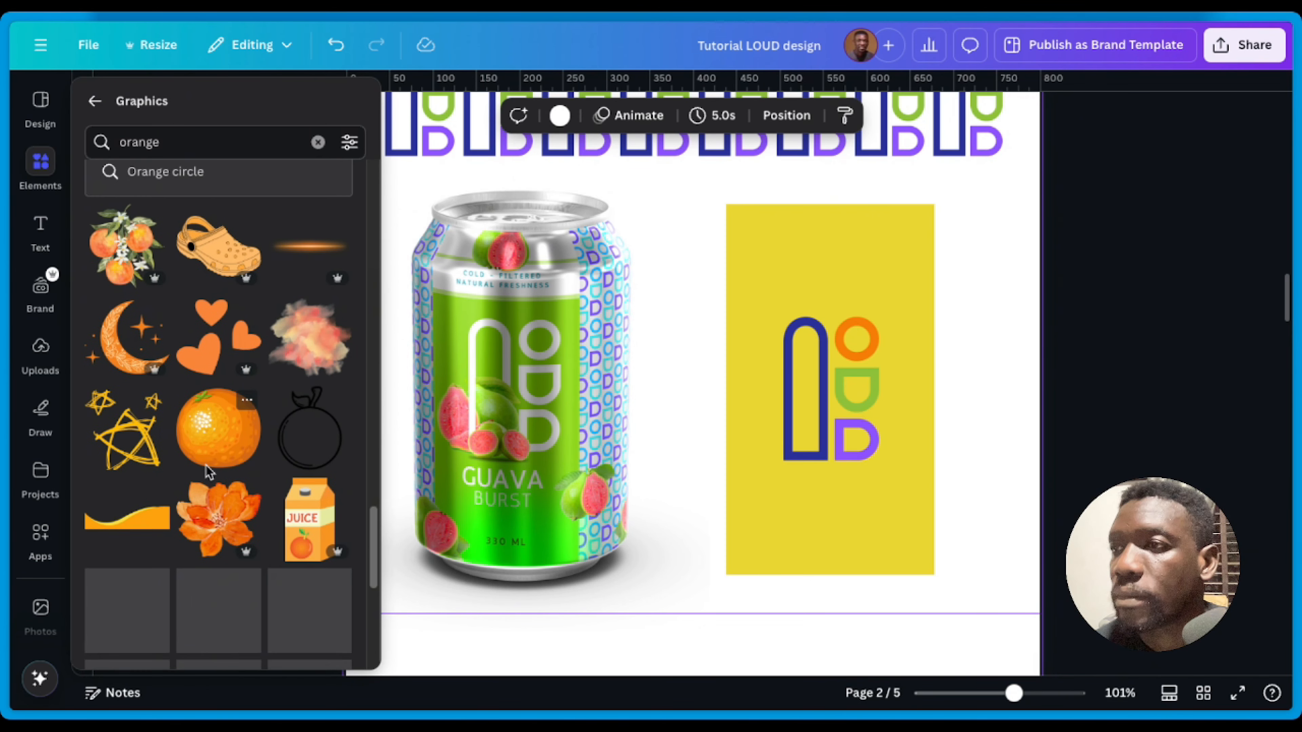
scroll(215, 477, down, 6)
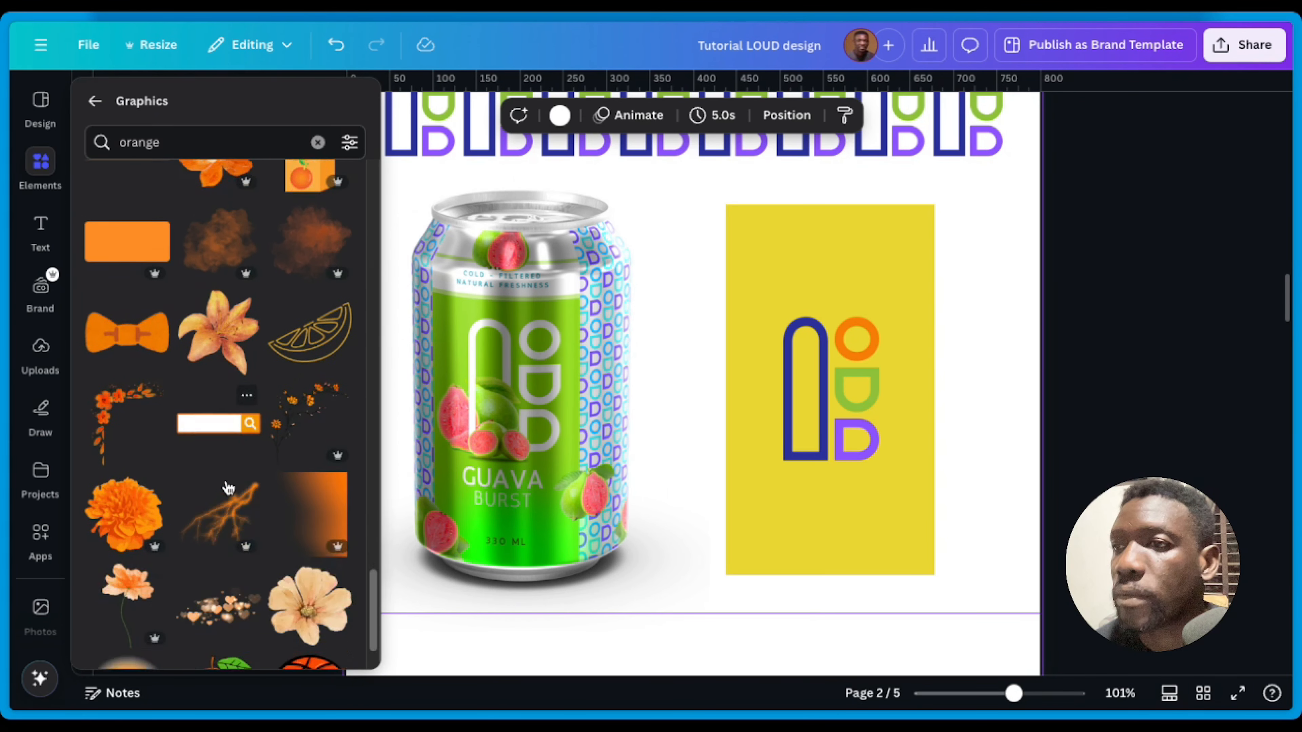
scroll(227, 488, down, 7)
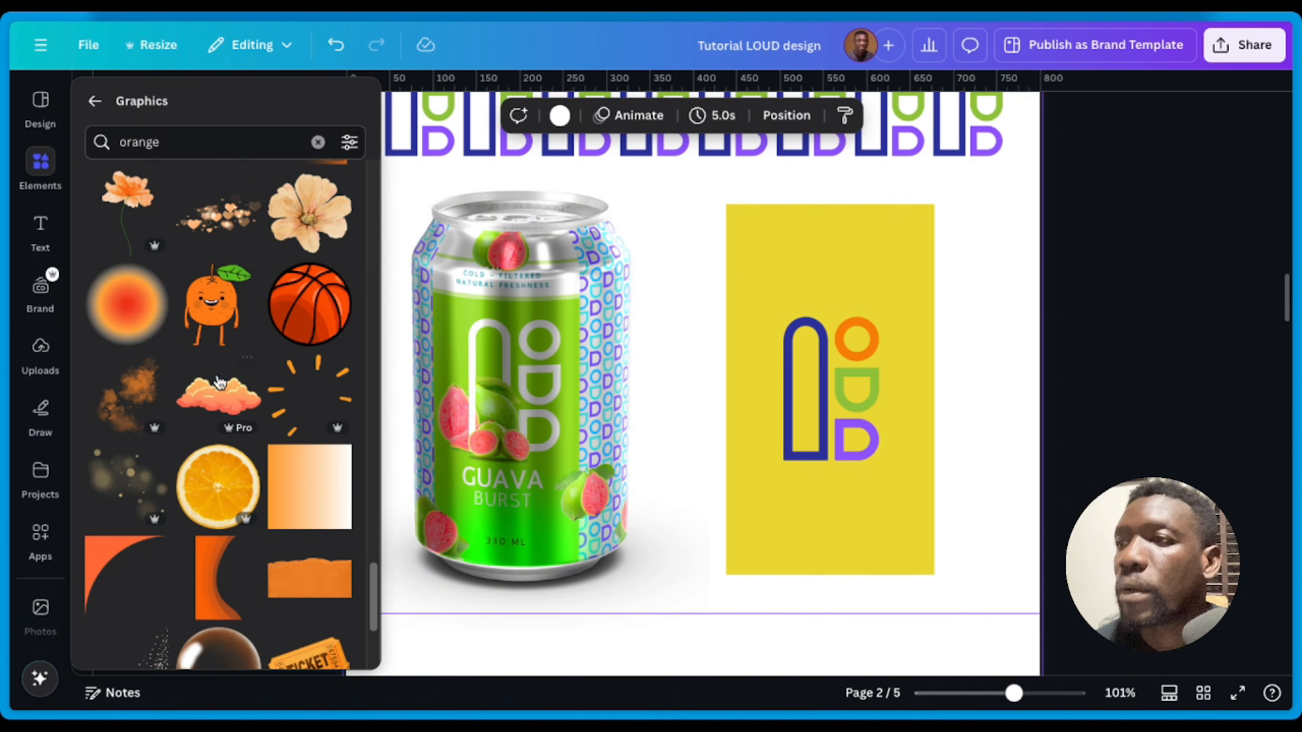
scroll(219, 382, down, 8)
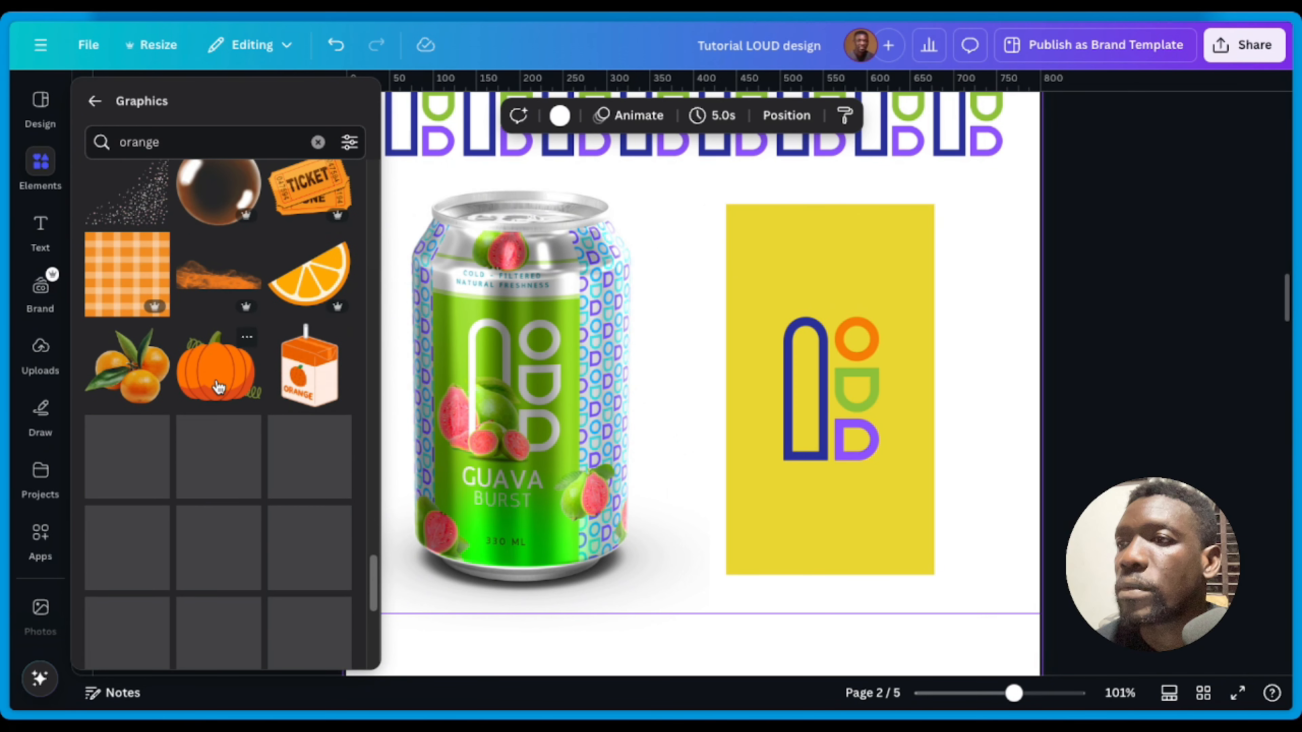
click(127, 388)
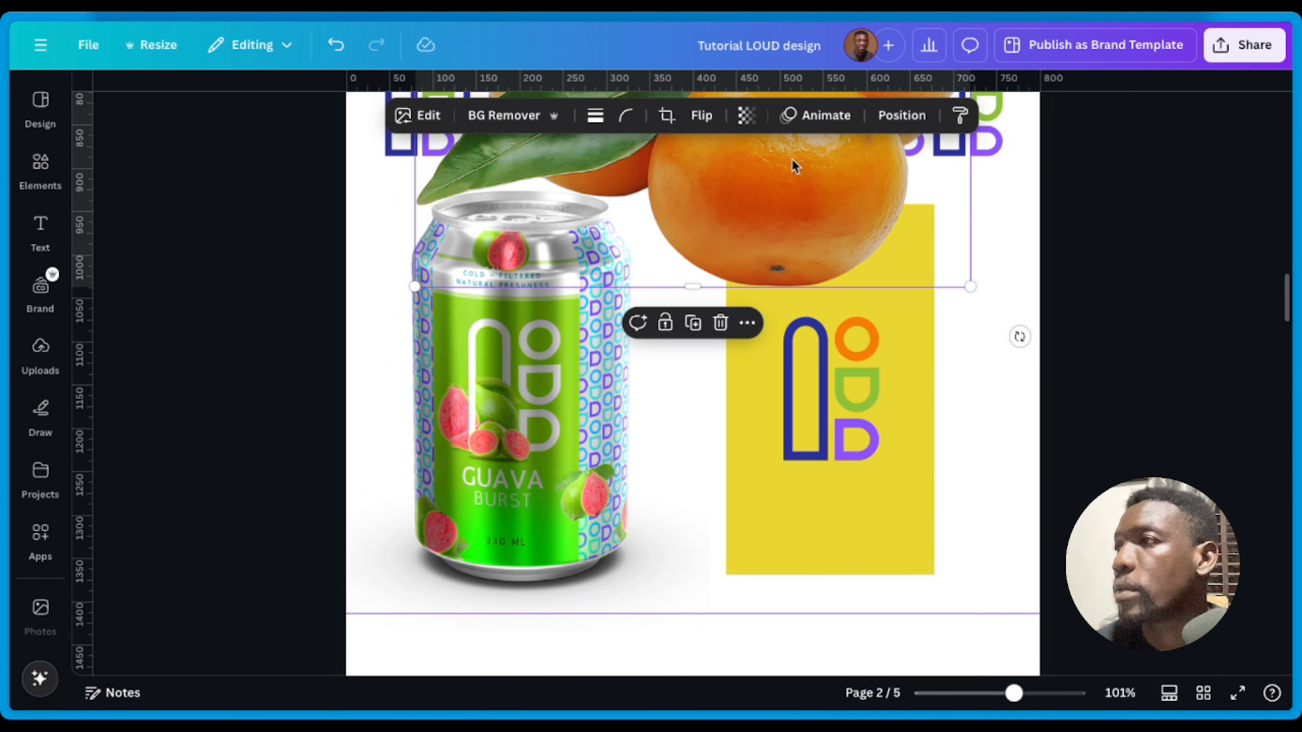
Step: Shrink the orange cluster and place it over the lower part of the yellow rectangle, overlapping the logo
drag(780, 198, 823, 563)
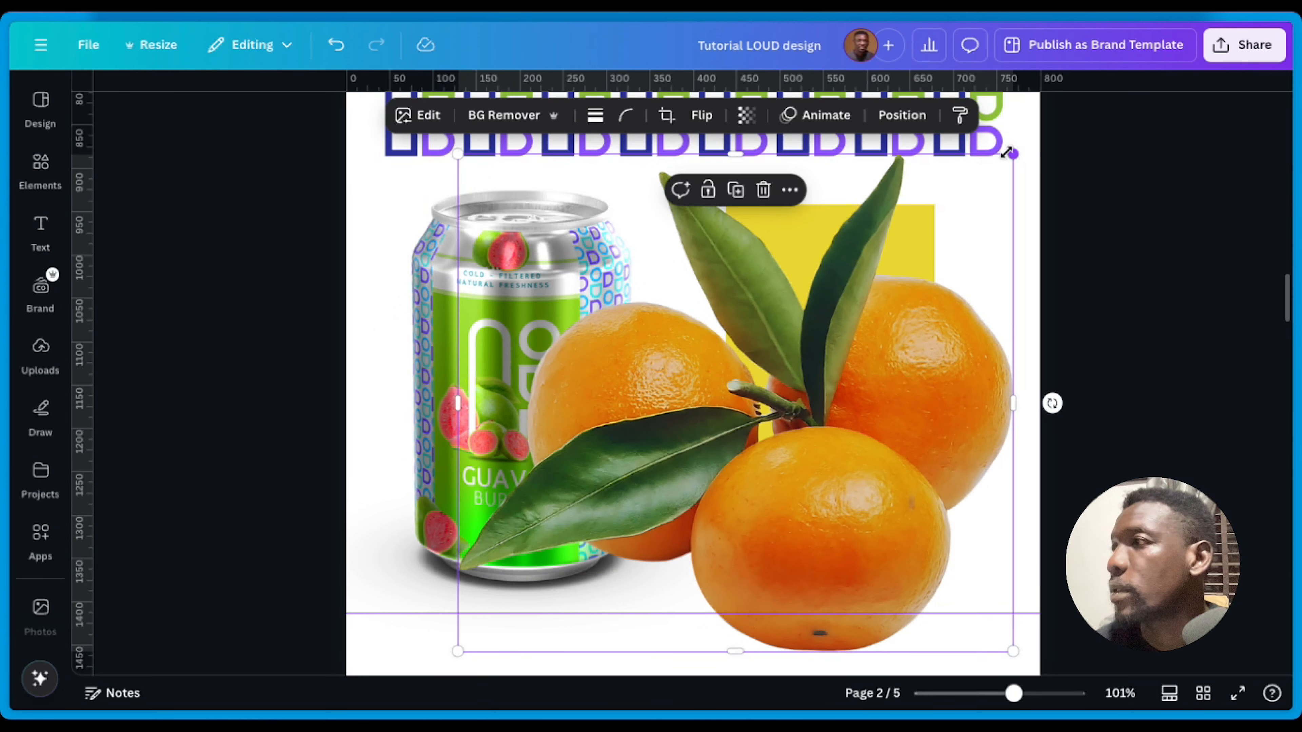
drag(1006, 152, 691, 442)
drag(631, 571, 835, 507)
Step: Return to the orange graphics results and insert the realistic round orange slice
click(40, 228)
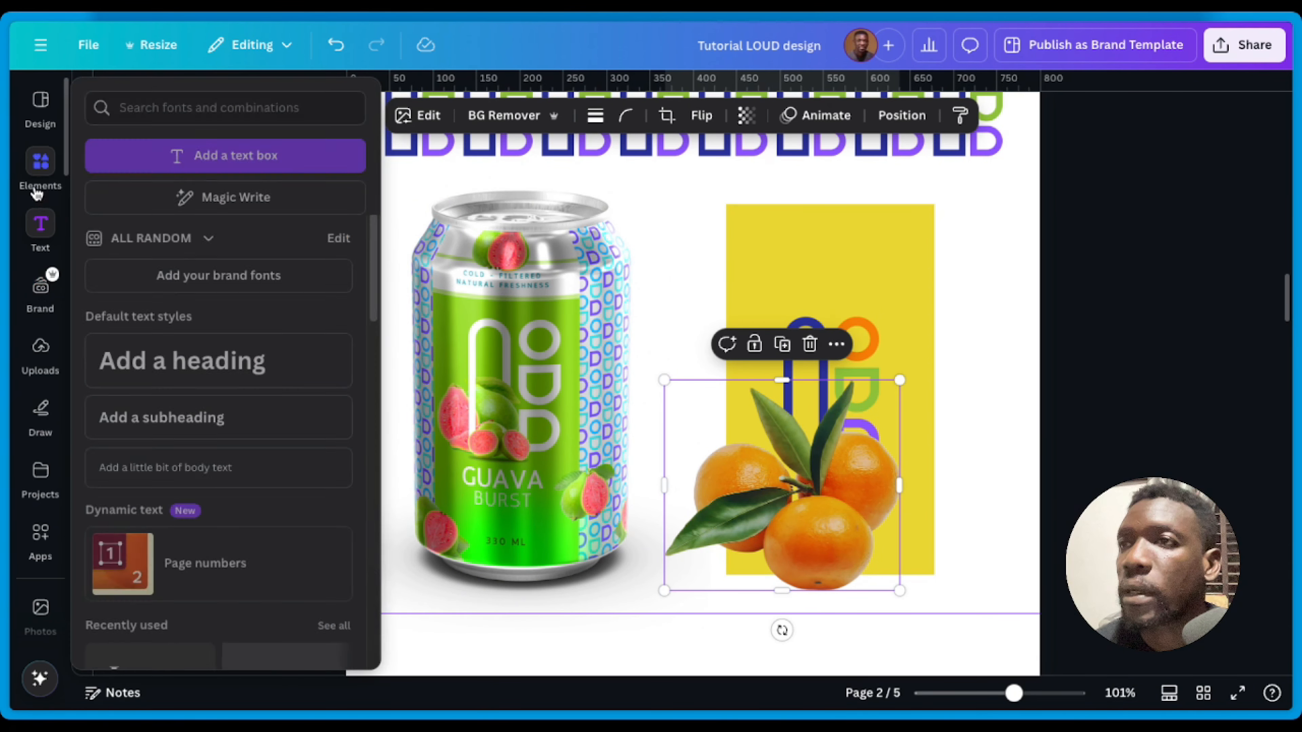
click(37, 190)
scroll(241, 515, down, 10)
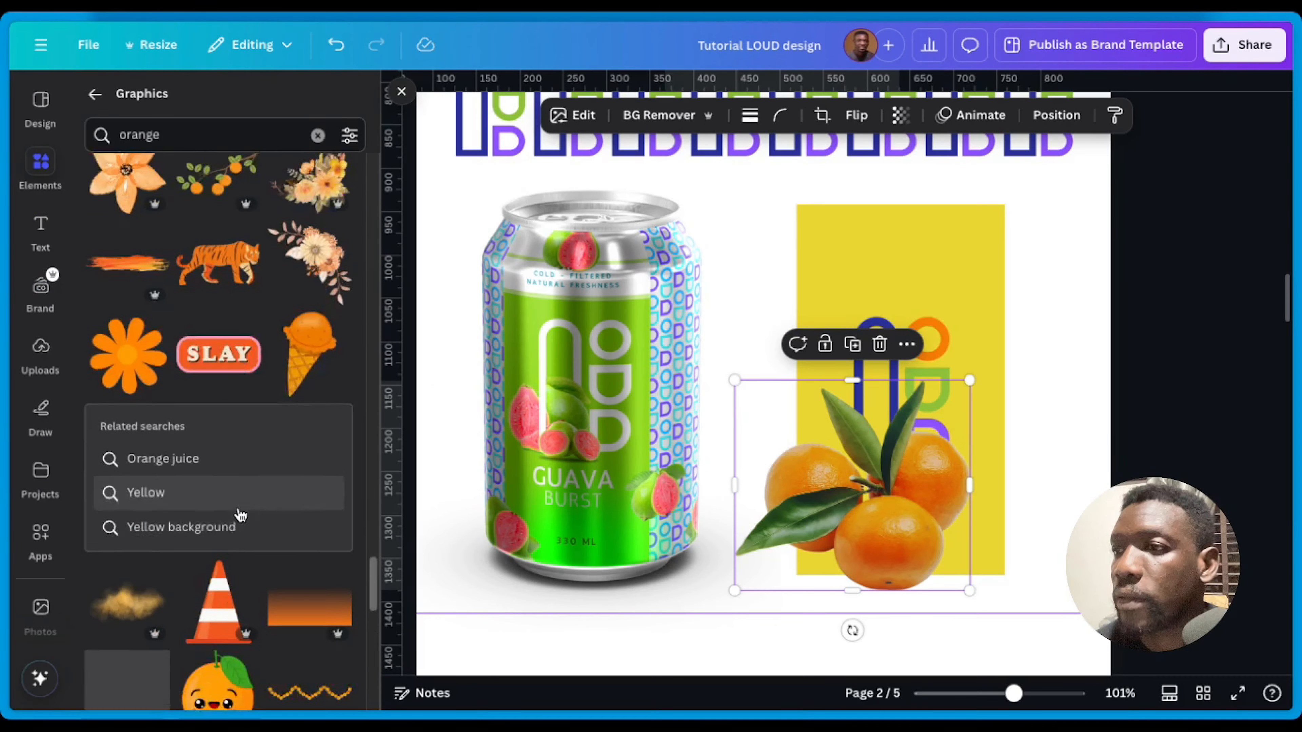
scroll(241, 513, down, 15)
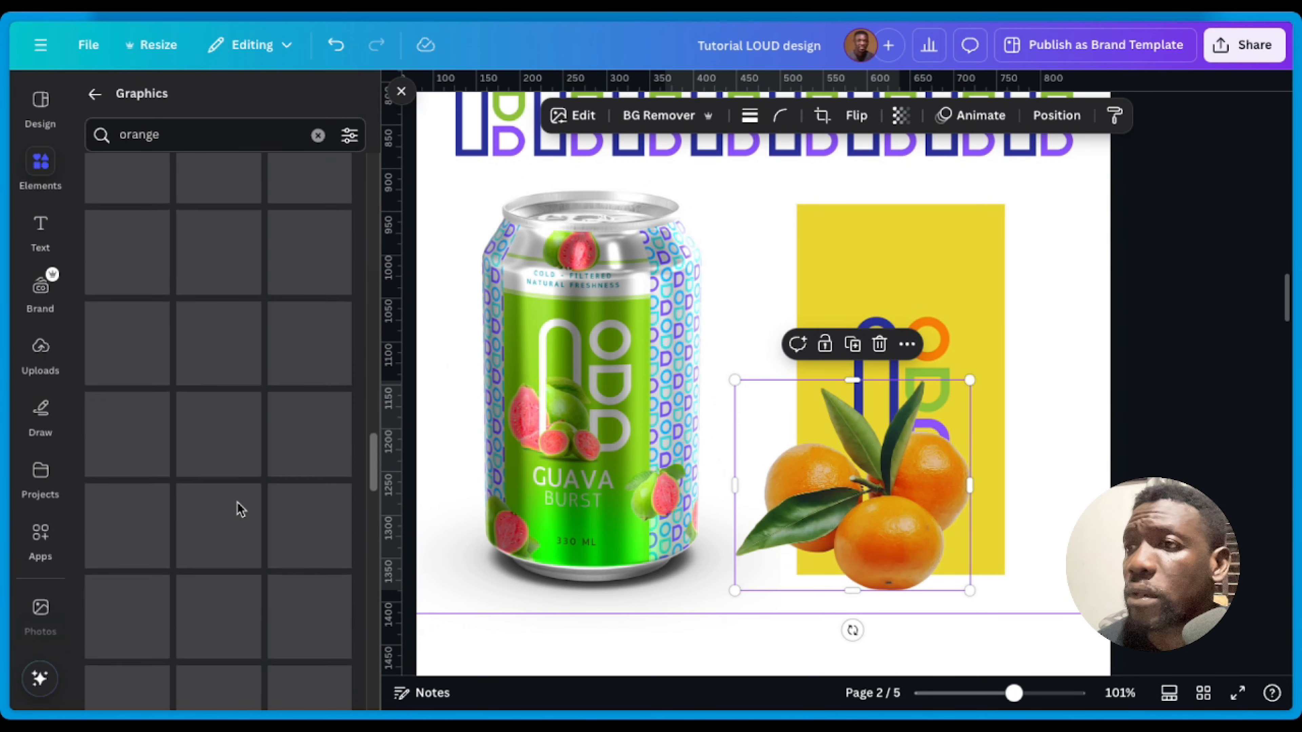
scroll(241, 509, down, 3)
scroll(240, 509, down, 3)
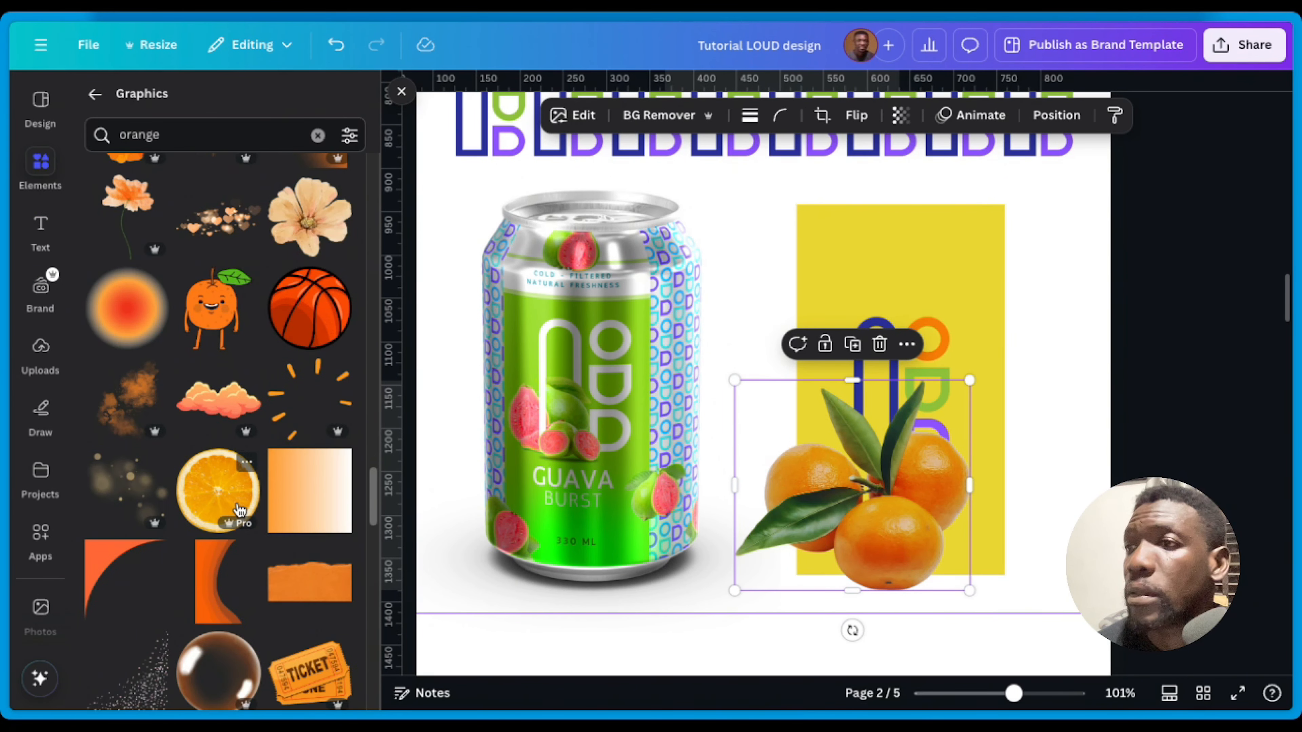
click(210, 507)
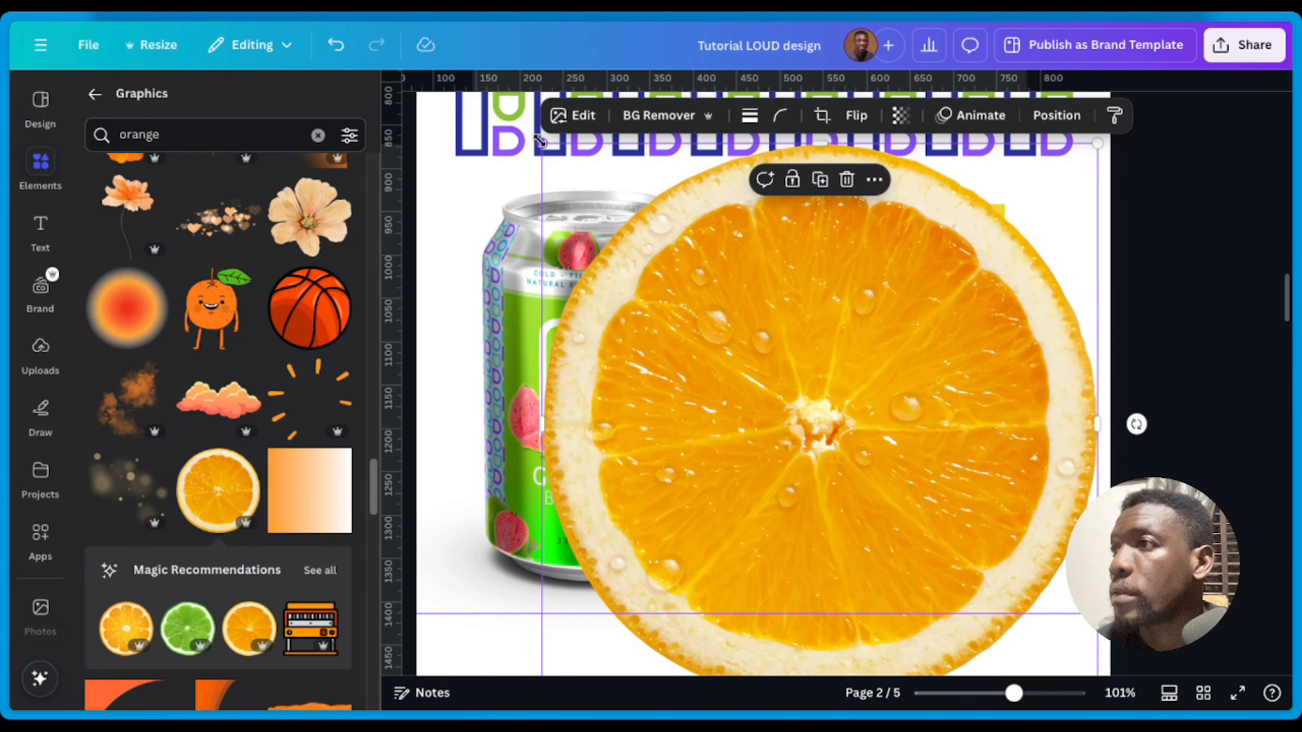
Step: Shrink the orange slice and place it beside the orange cluster at the yellow rectangle's lower right corner
drag(540, 140, 948, 562)
drag(1031, 601, 1009, 490)
drag(1076, 444, 974, 526)
scroll(307, 513, down, 5)
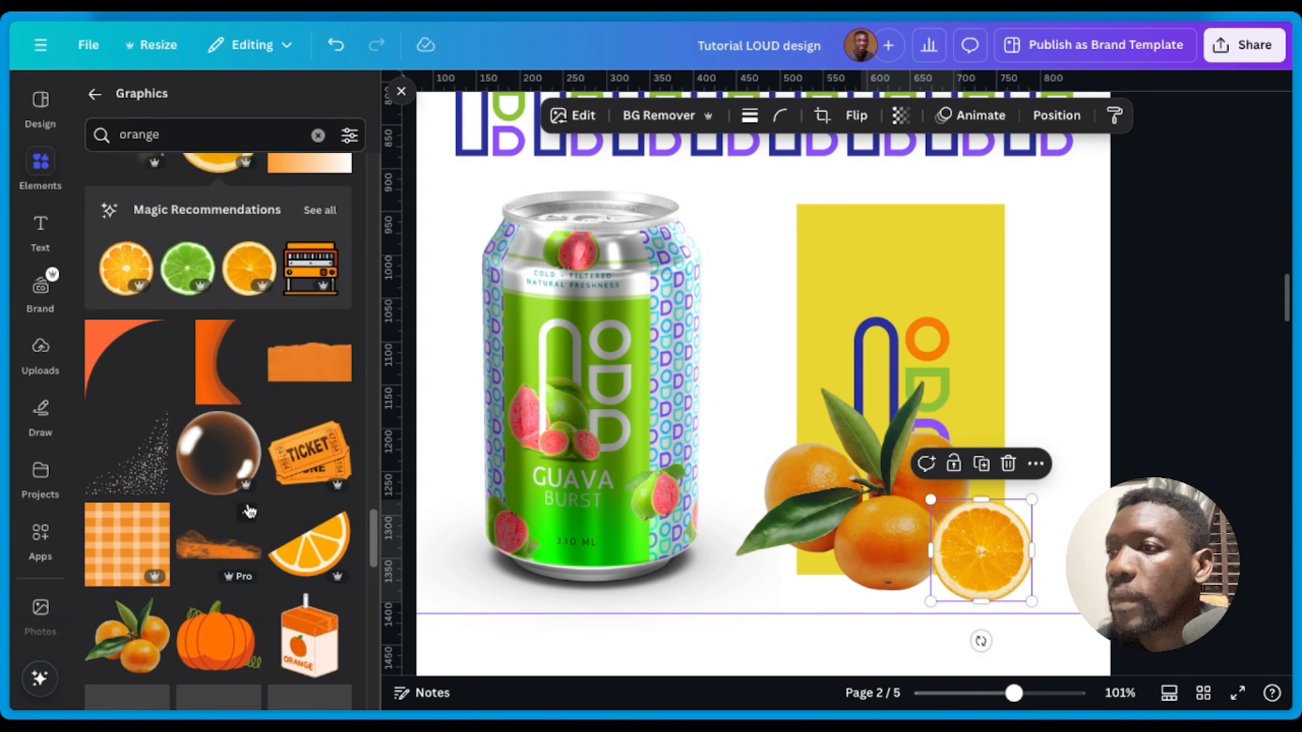
Step: Shrink the orange cluster further and place it over the lower left part of the logo, matching the guava can's fruit placement
click(784, 472)
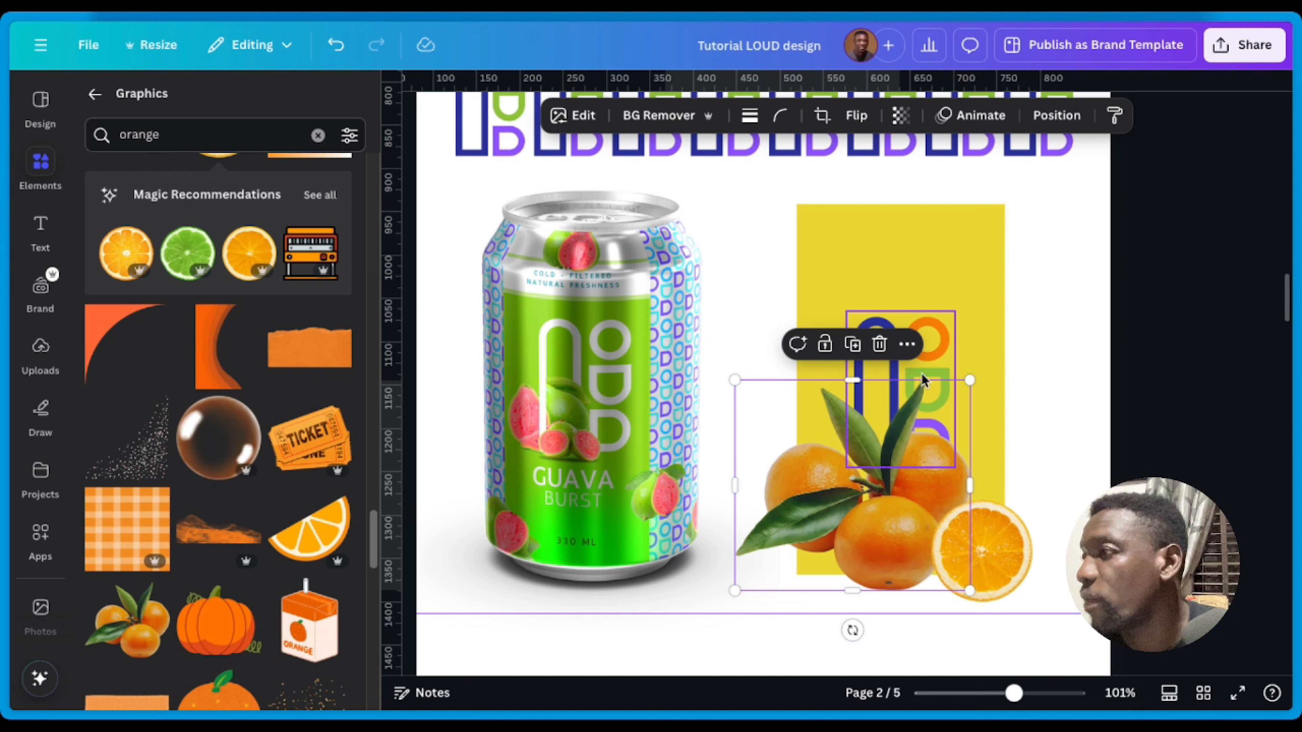
drag(734, 380, 718, 364)
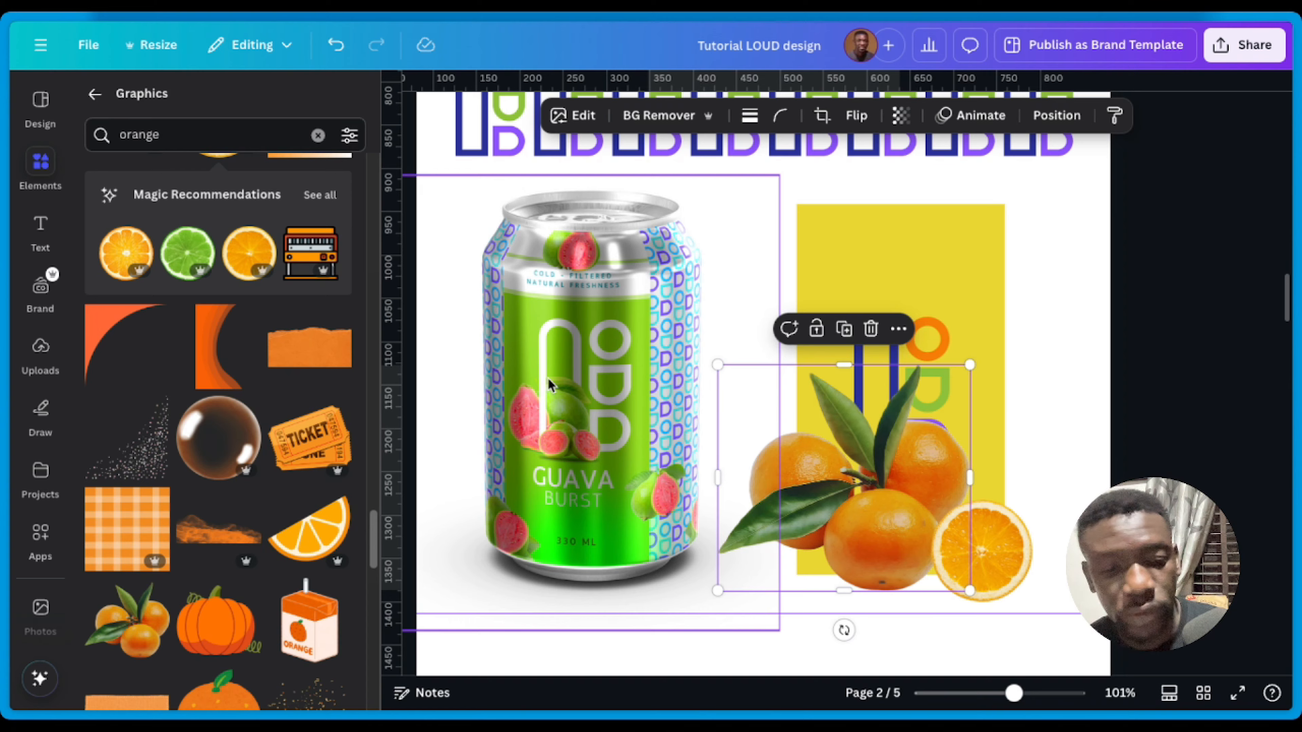
scroll(549, 385, up, 10)
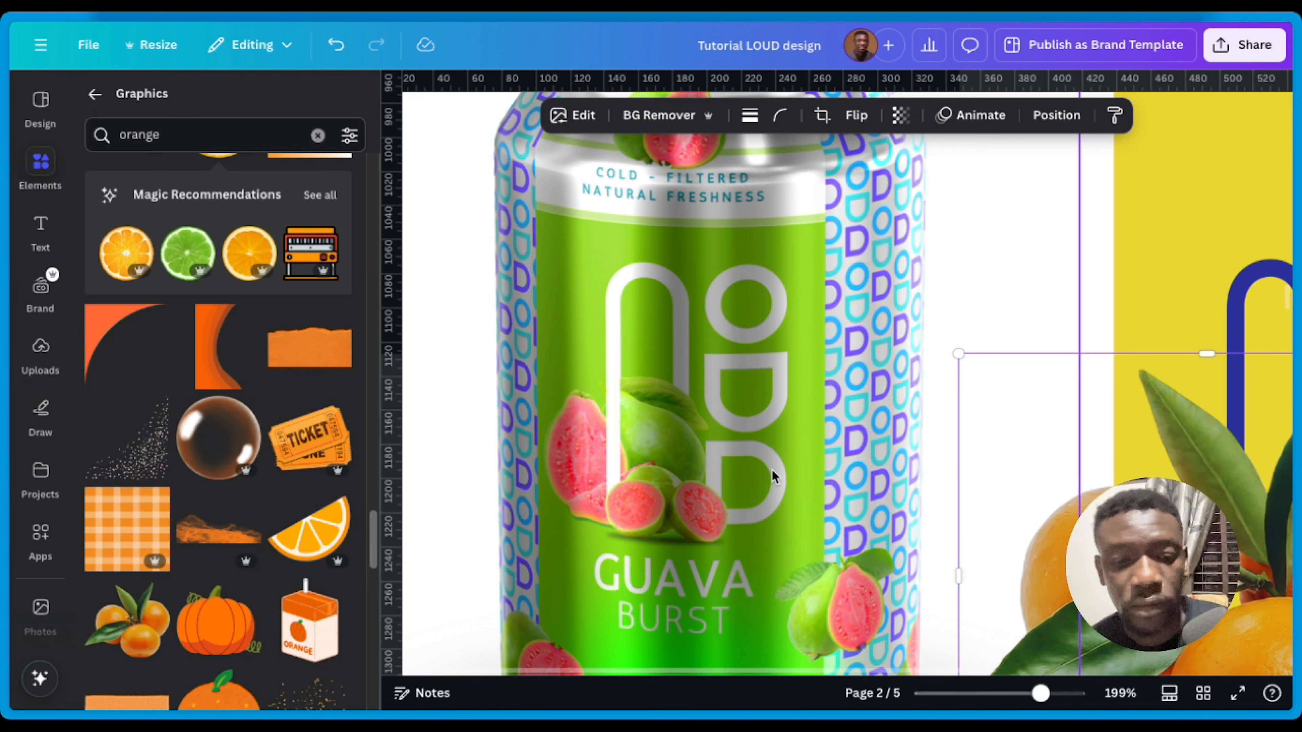
scroll(774, 477, down, 6)
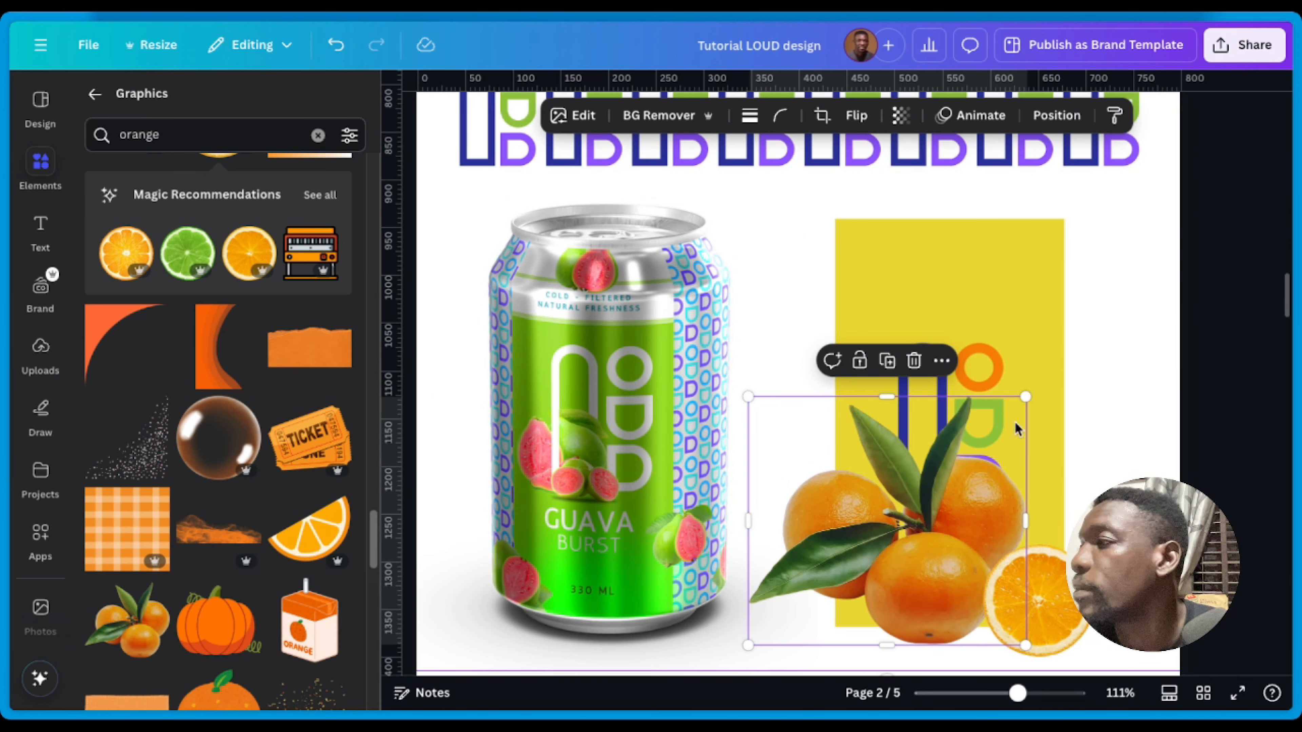
drag(1025, 396, 867, 533)
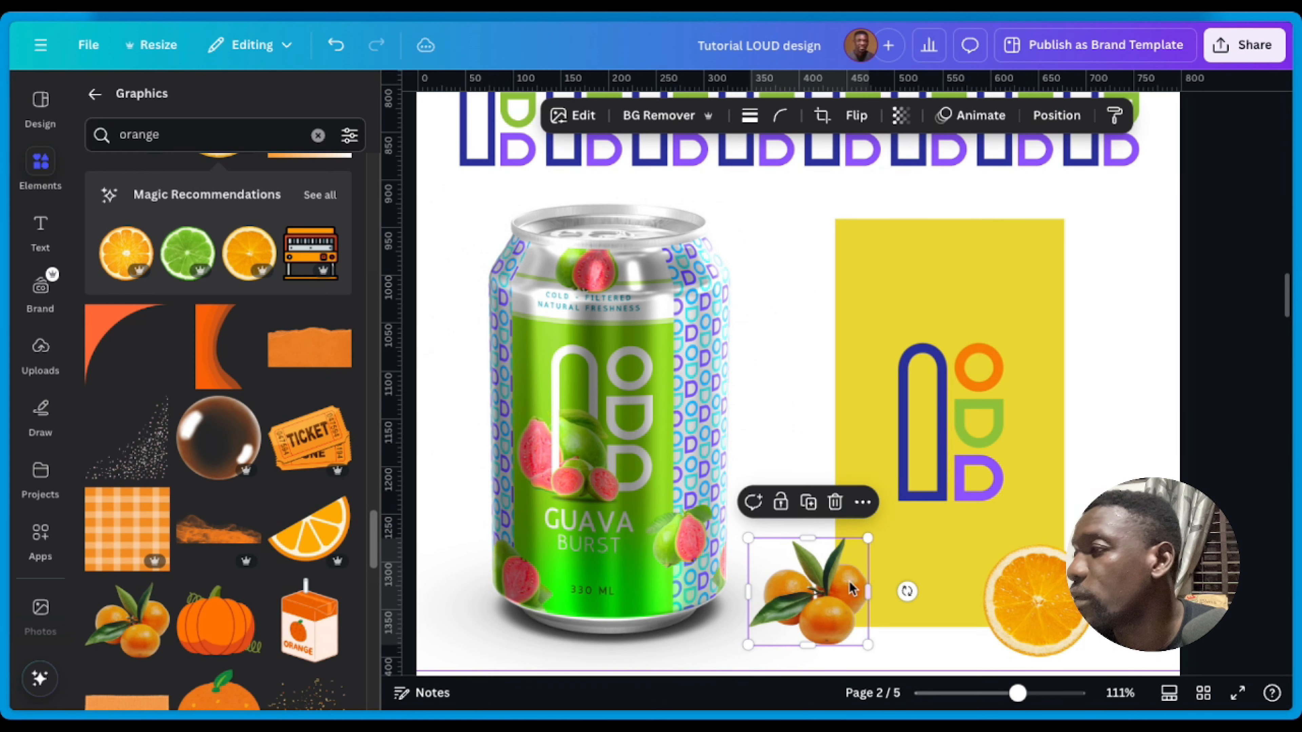
drag(848, 587, 936, 468)
Step: Shrink the round orange slice and place it against the orange cluster, just below the logo's last letter
click(1070, 612)
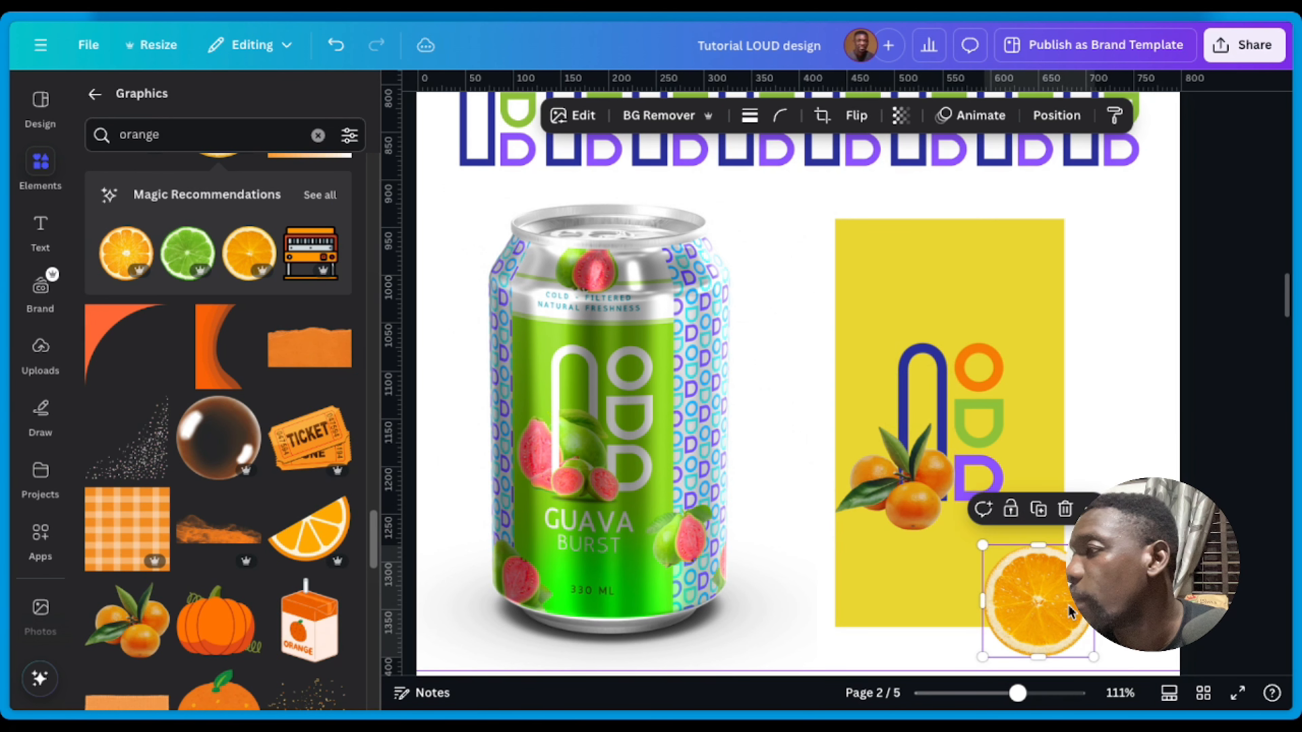
drag(1090, 659, 1042, 605)
drag(1005, 564, 964, 492)
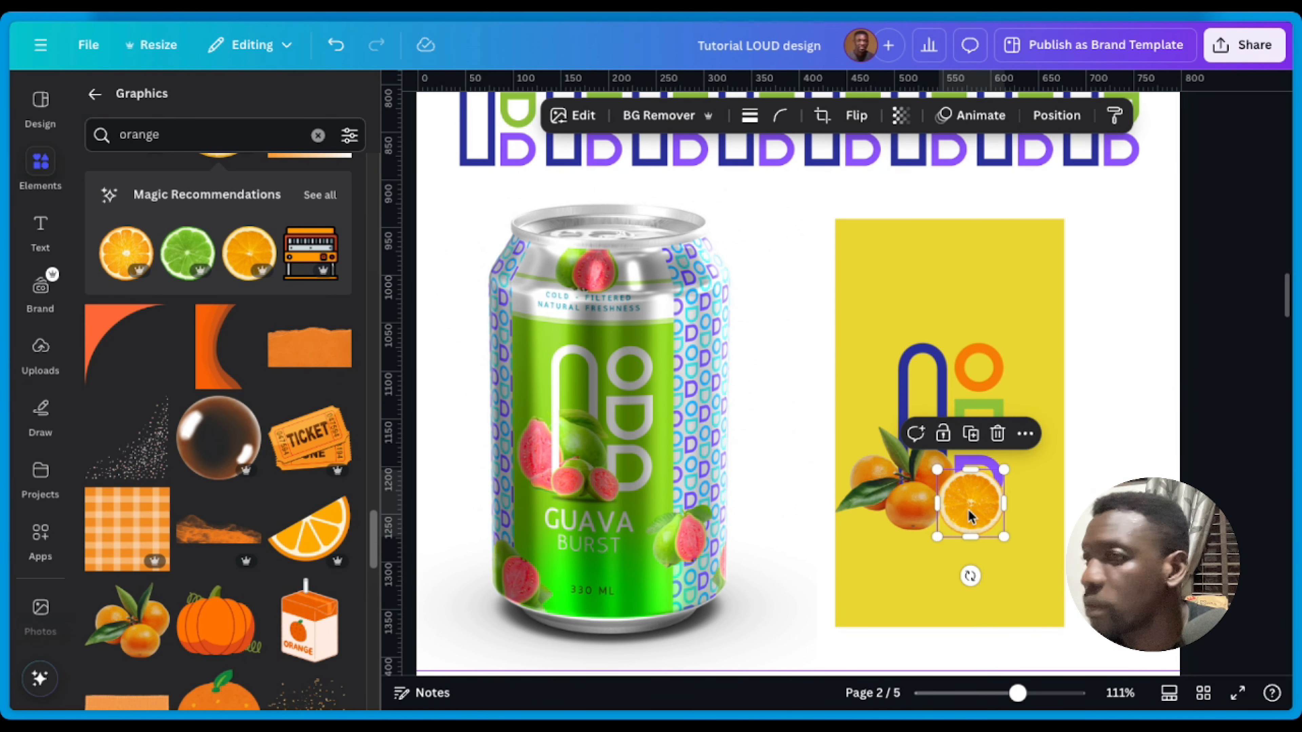
Step: Search the graphics for "orange slices" and delete both the orange slice and the orange cluster from the yellow label
click(998, 434)
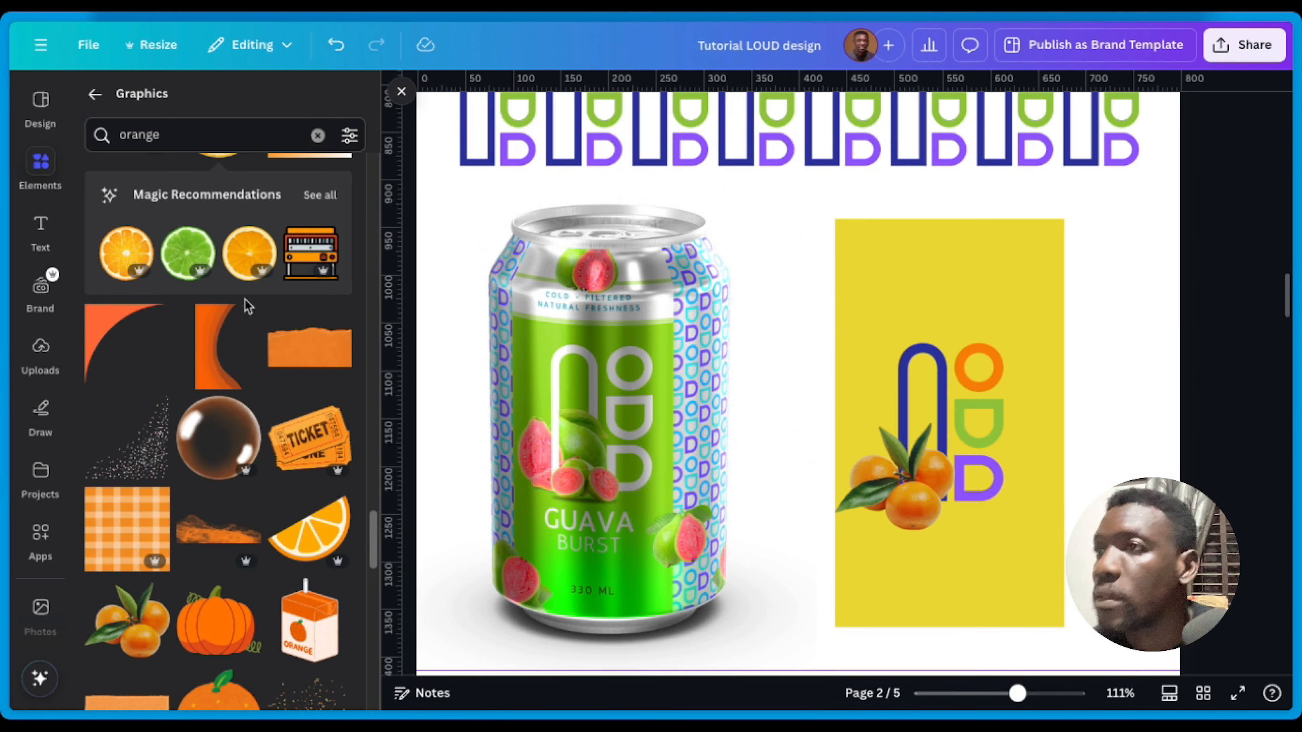
click(175, 132)
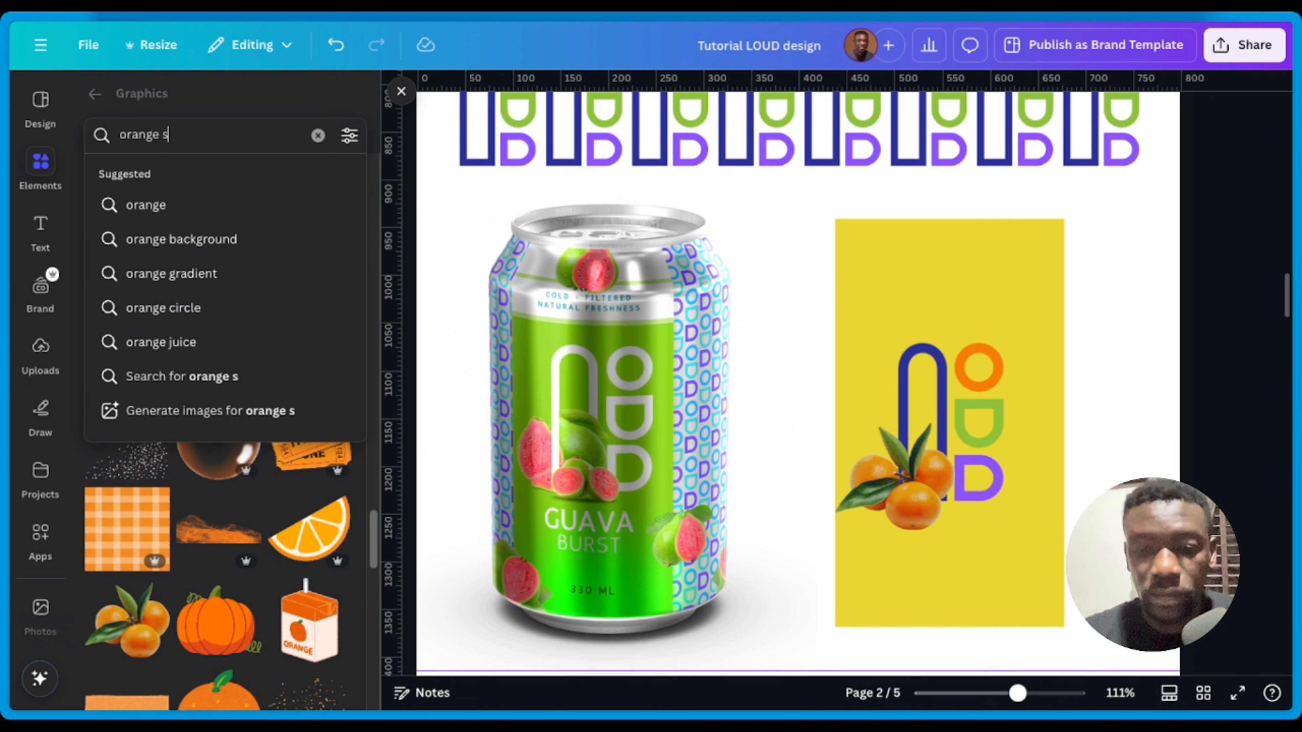
text(slices)
key(Return)
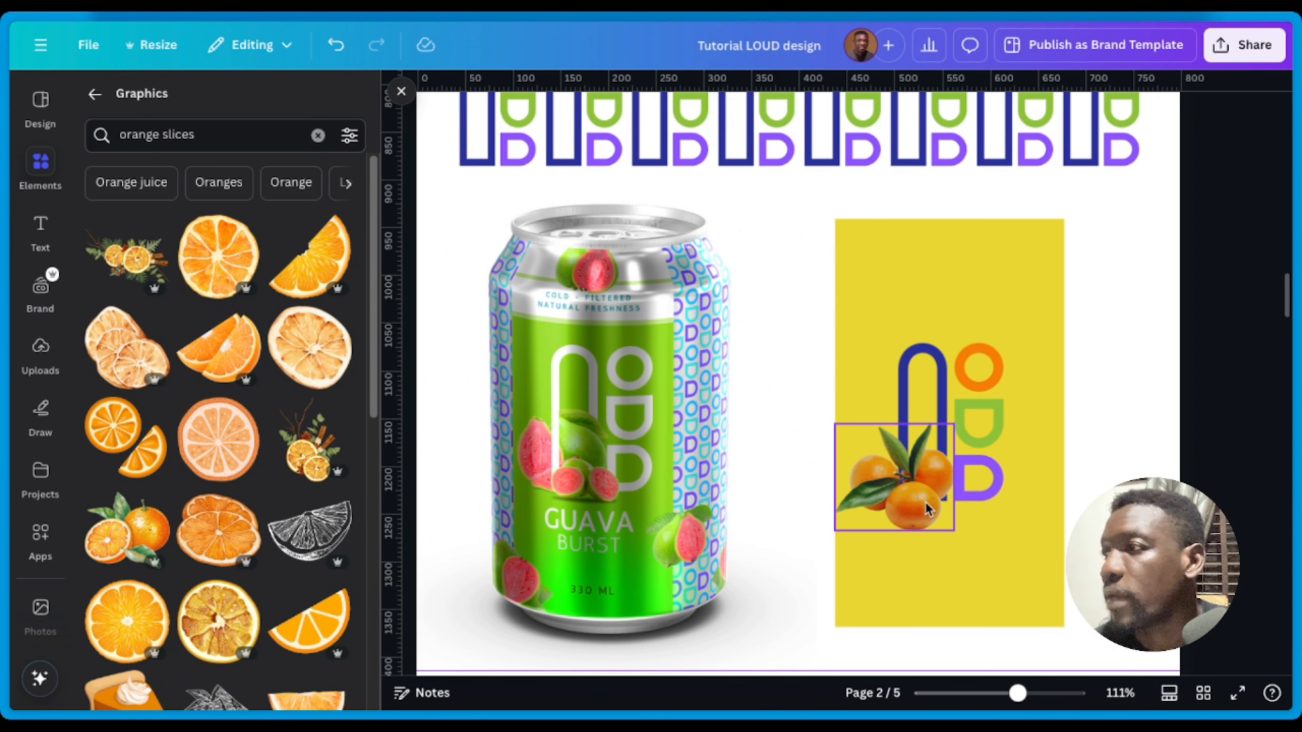
click(907, 487)
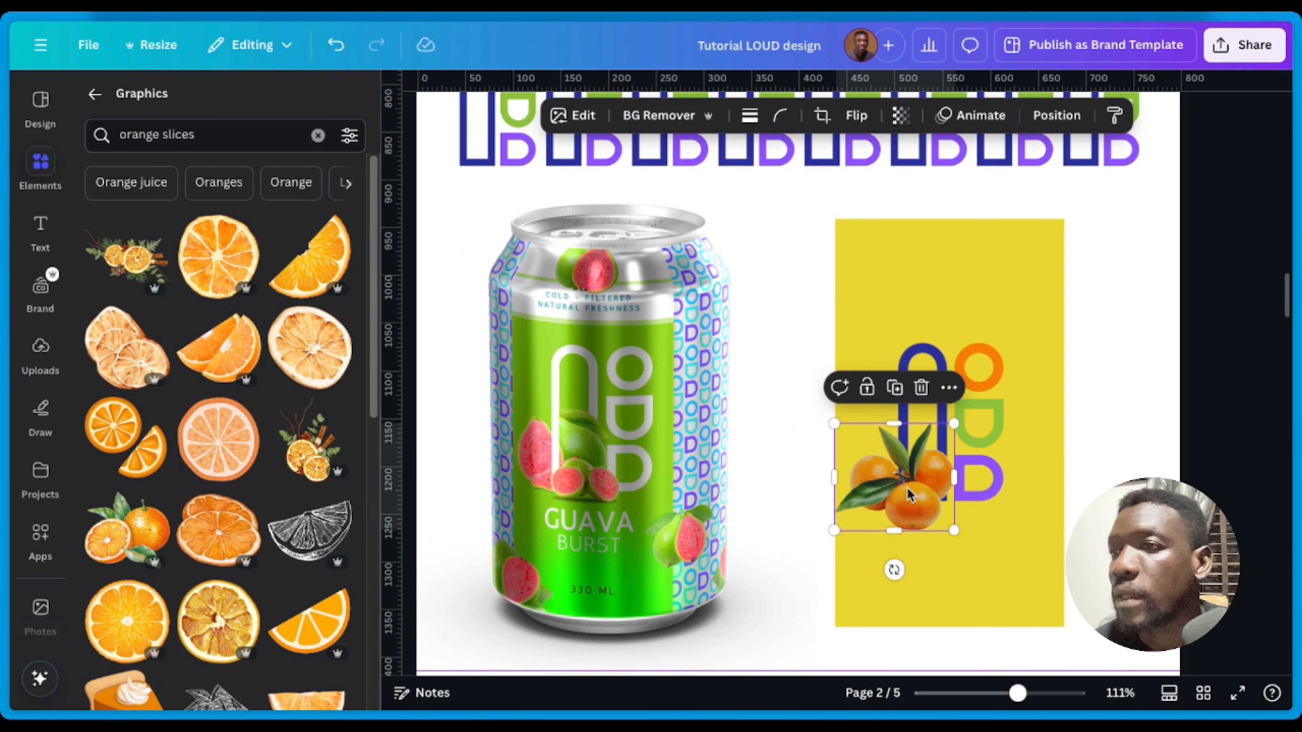
click(921, 387)
Step: Try the watercolour orange with a cut half and green leaves on the page, and remove it
click(114, 530)
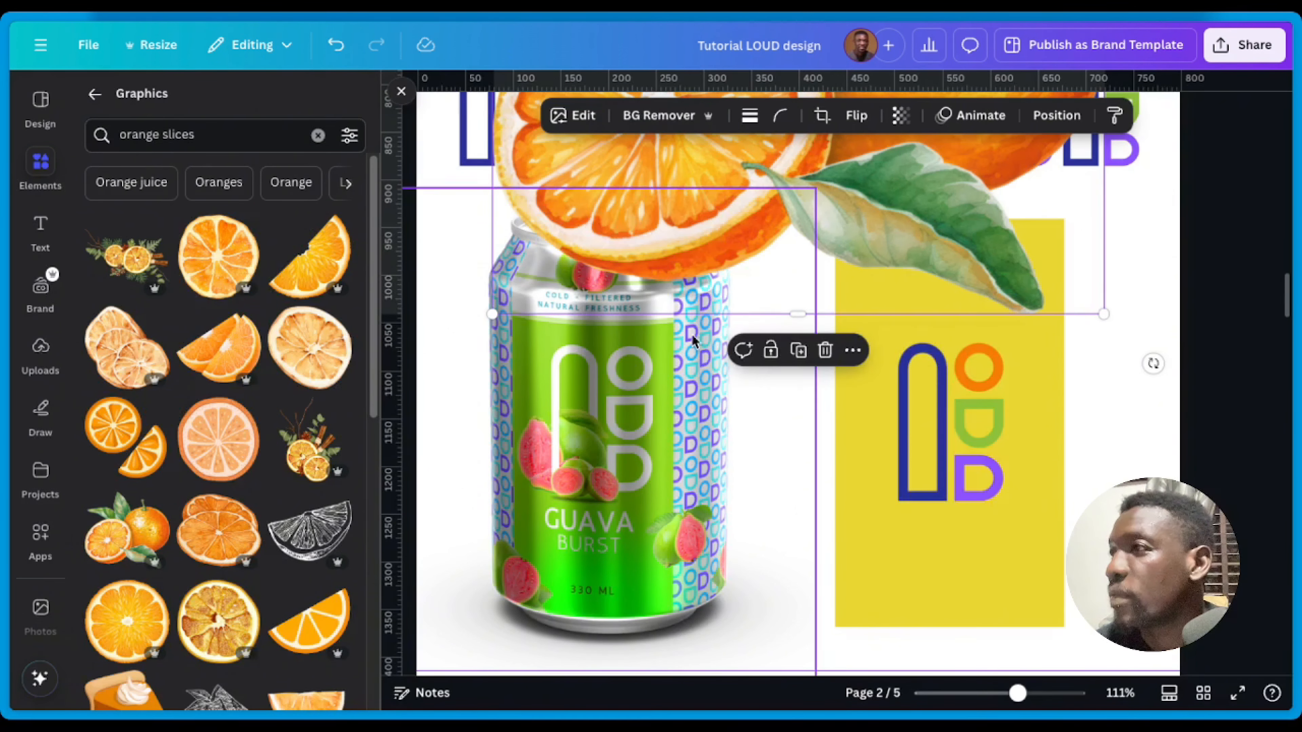
drag(753, 139, 777, 439)
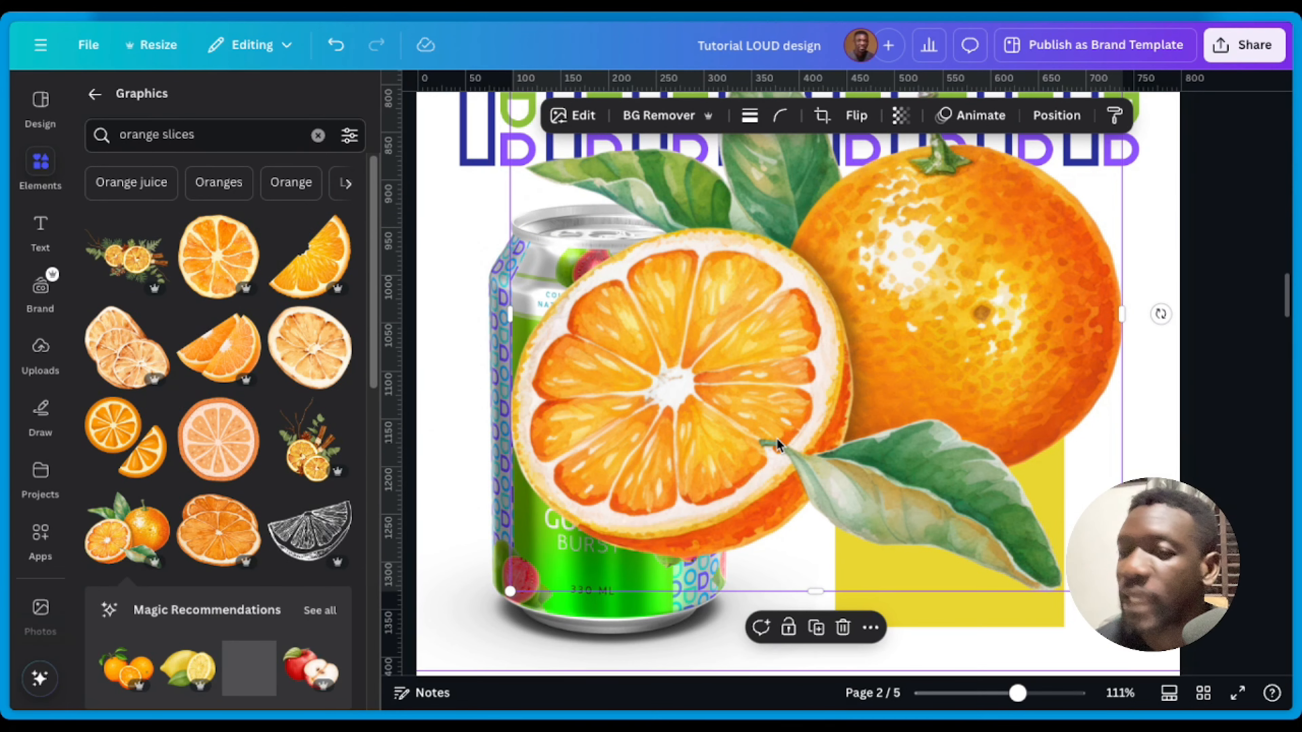
key(Delete)
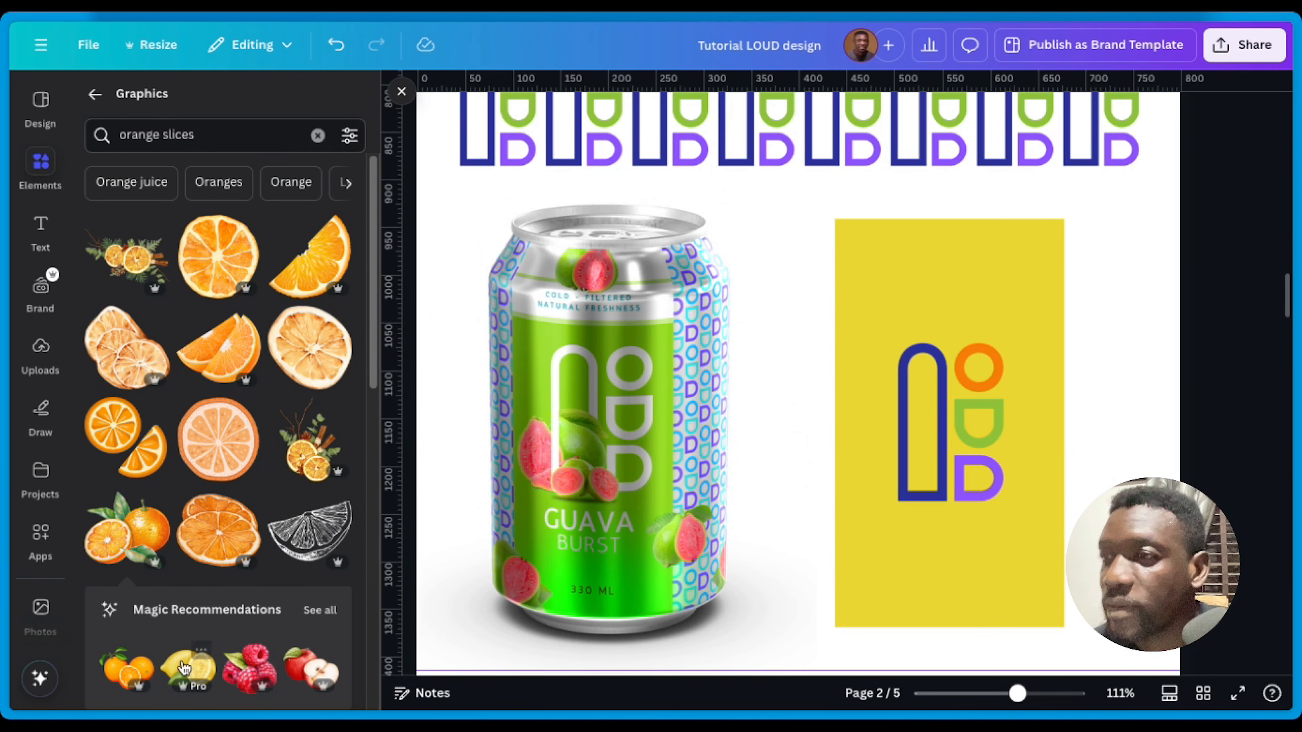
Step: Try the graphic of two whole oranges with a cut half in front on the page, and remove it
scroll(255, 507, down, 5)
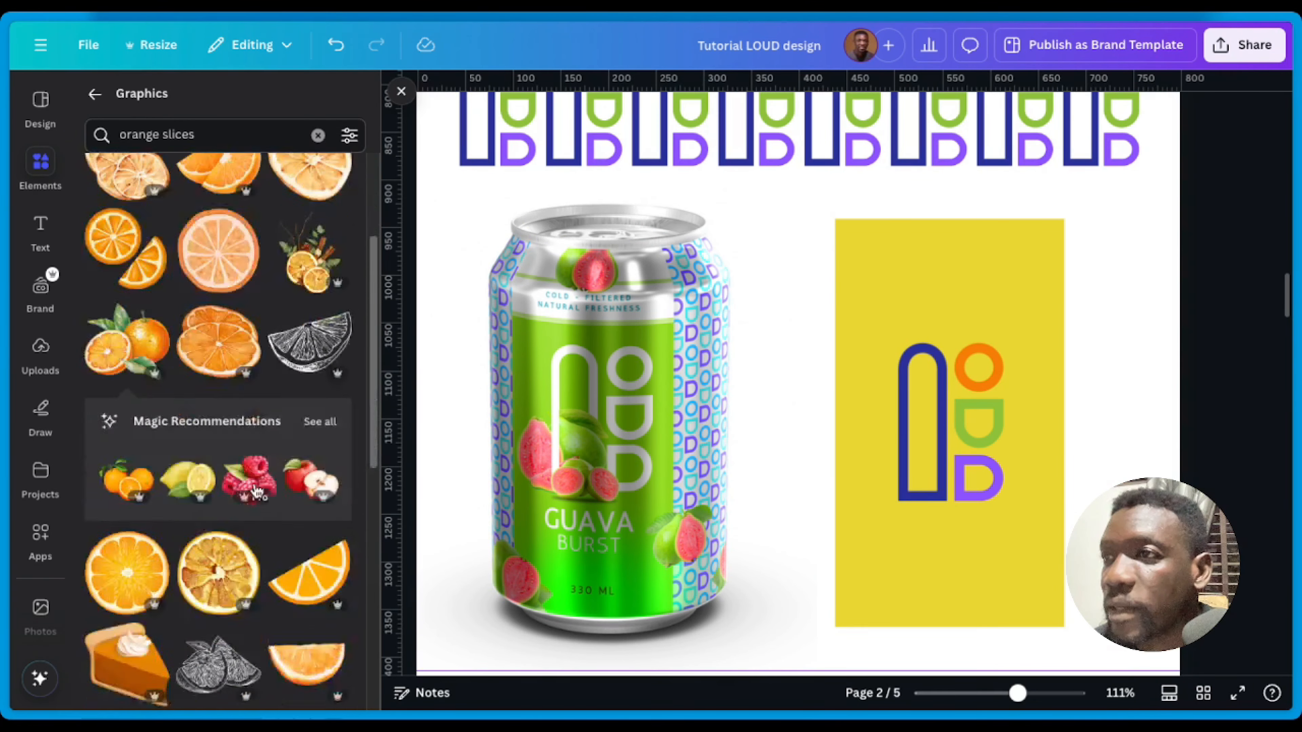
click(301, 550)
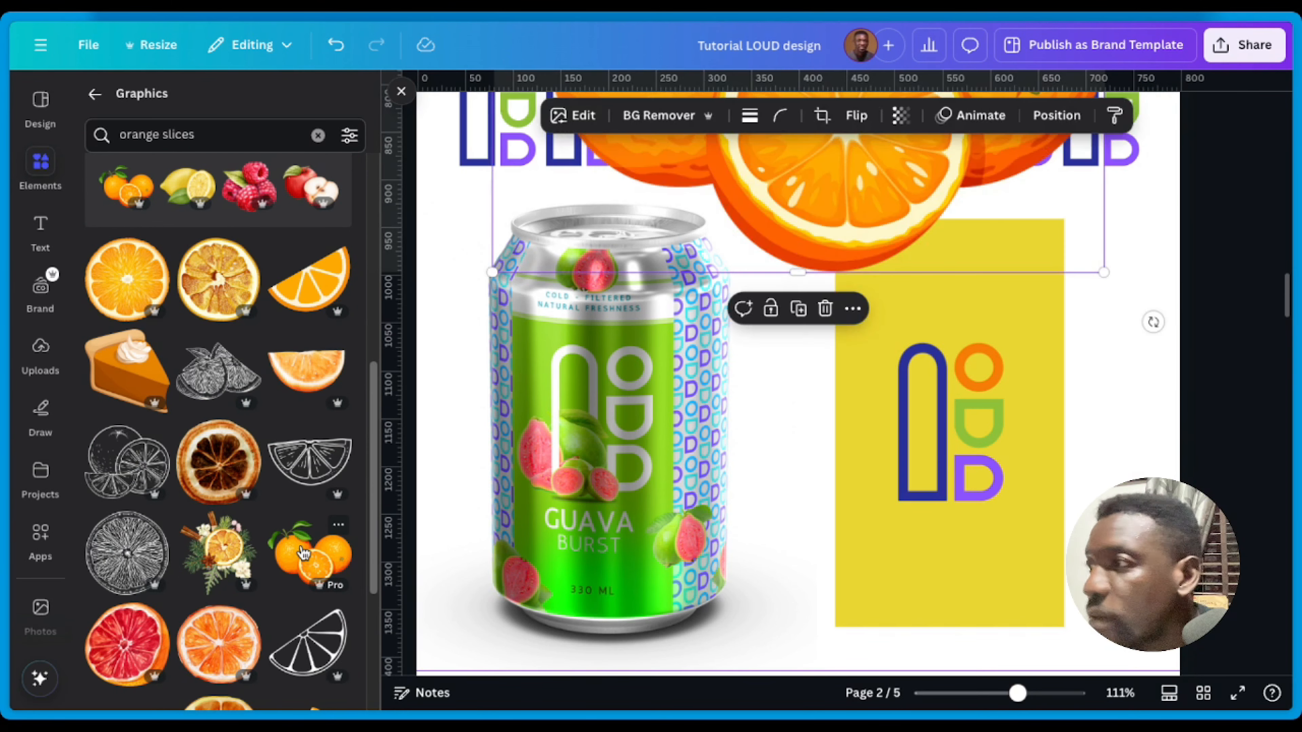
key(Delete)
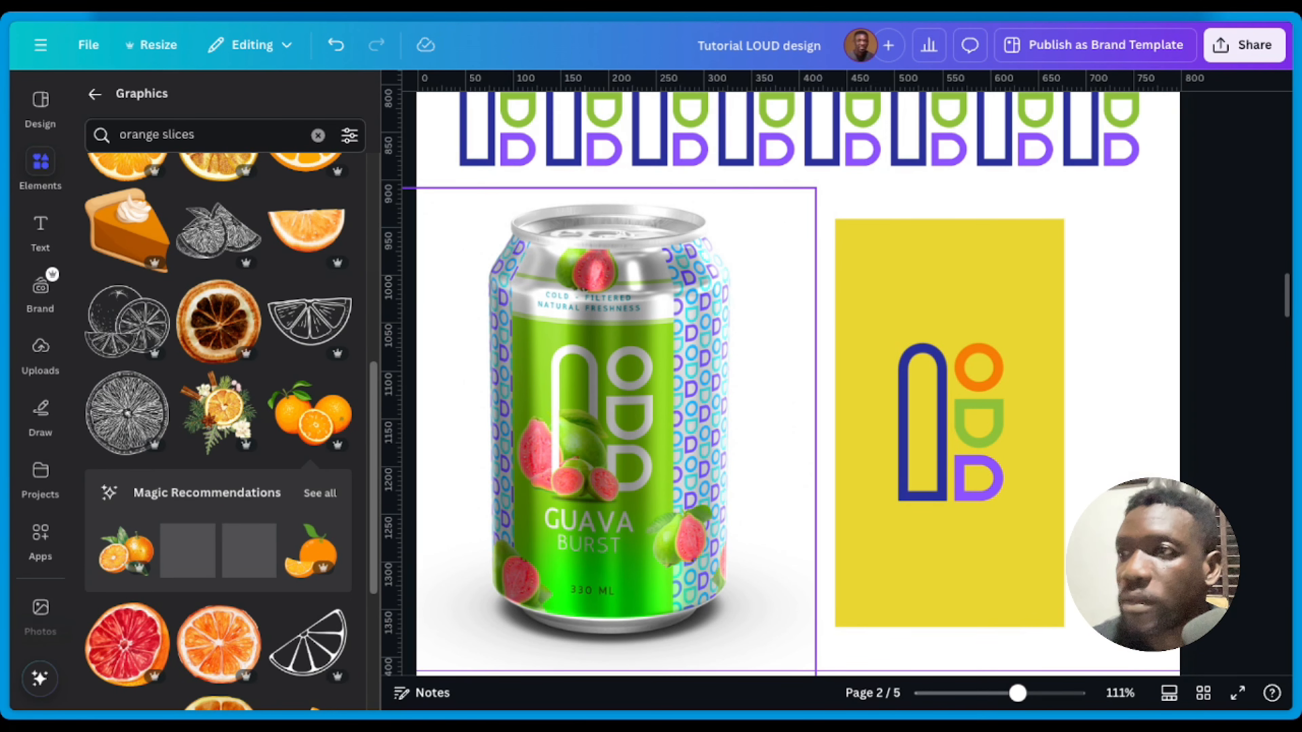
Step: Look through the "orange slices" graphics for realistic orange fruit suited to the label
scroll(259, 466, up, 5)
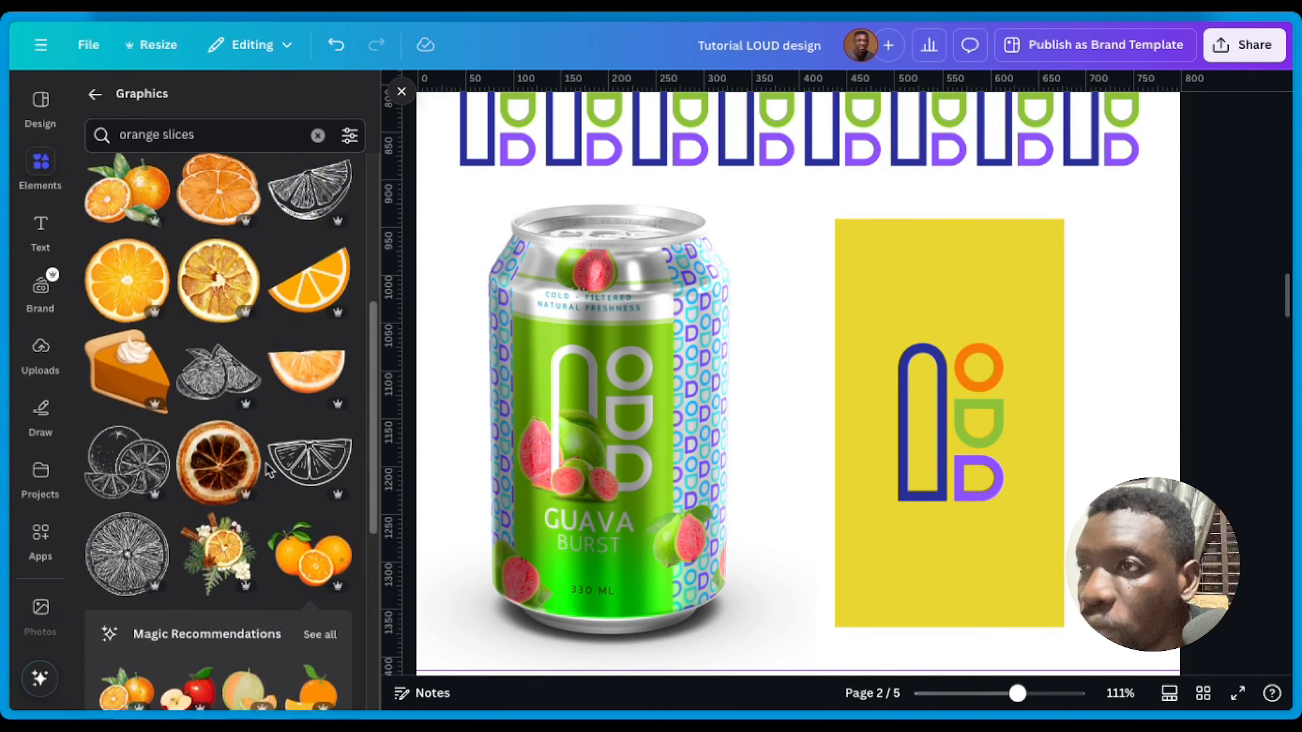
scroll(256, 460, down, 6)
scroll(257, 467, down, 10)
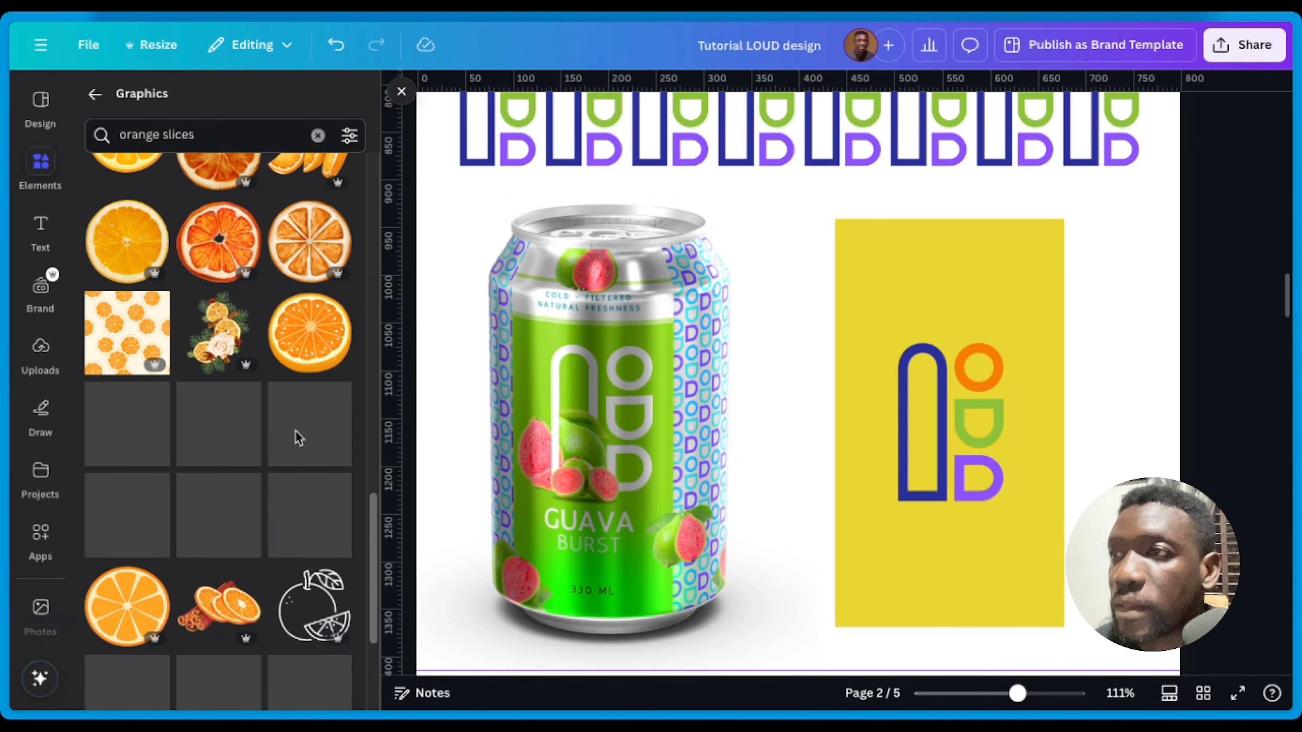
scroll(259, 536, down, 3)
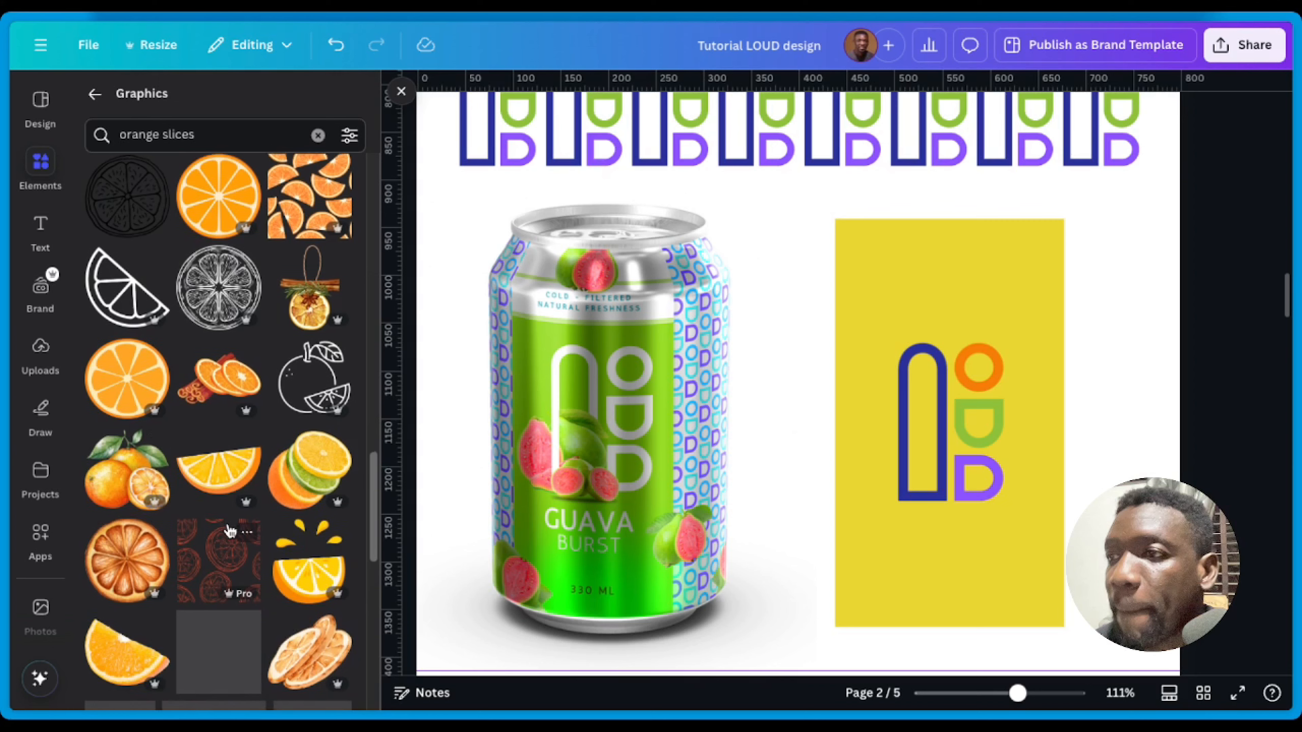
scroll(256, 523, down, 3)
scroll(255, 518, down, 2)
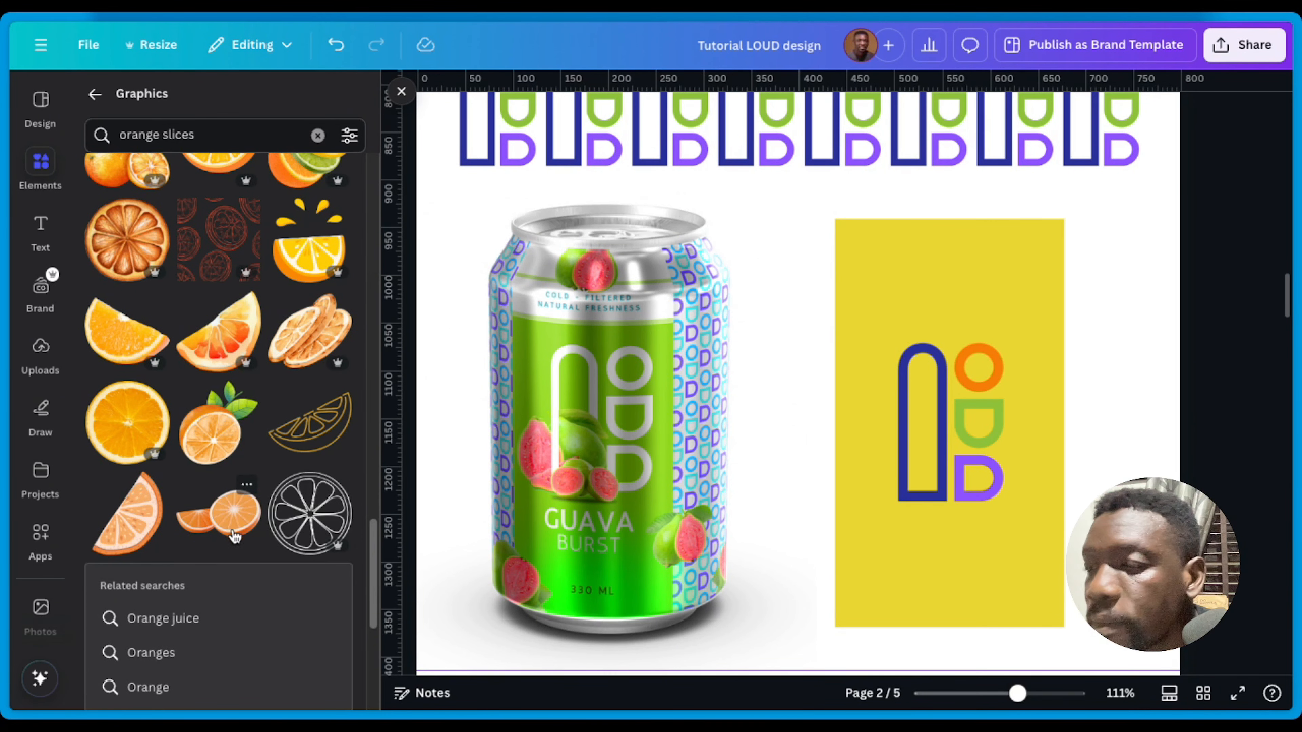
scroll(234, 536, down, 6)
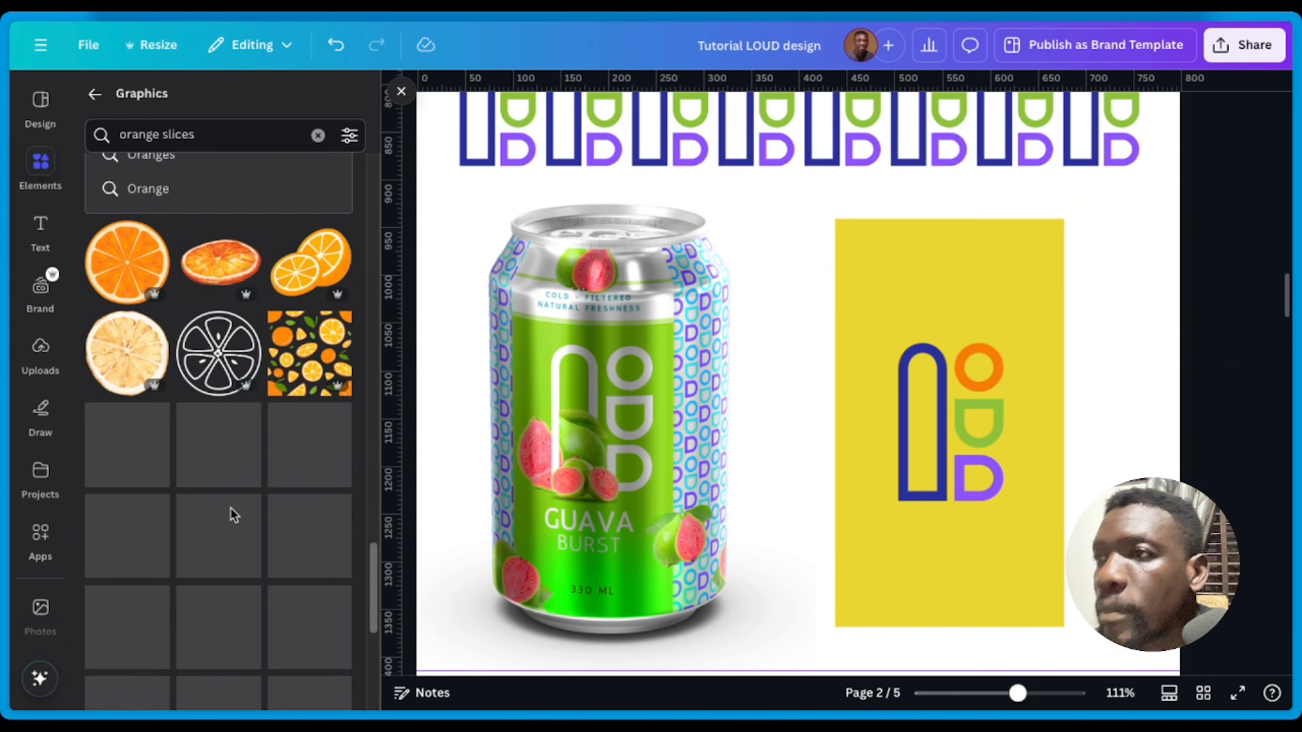
scroll(221, 487, down, 4)
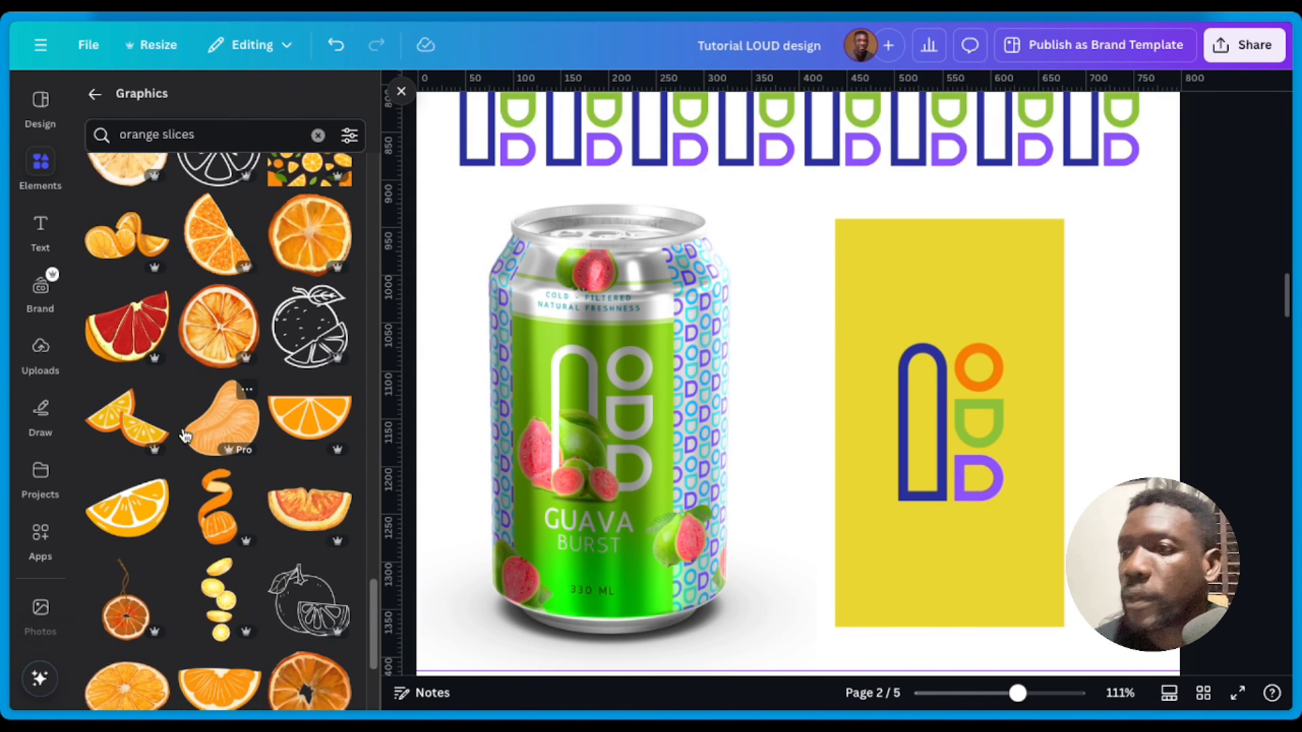
scroll(184, 435, down, 4)
scroll(221, 425, up, 2)
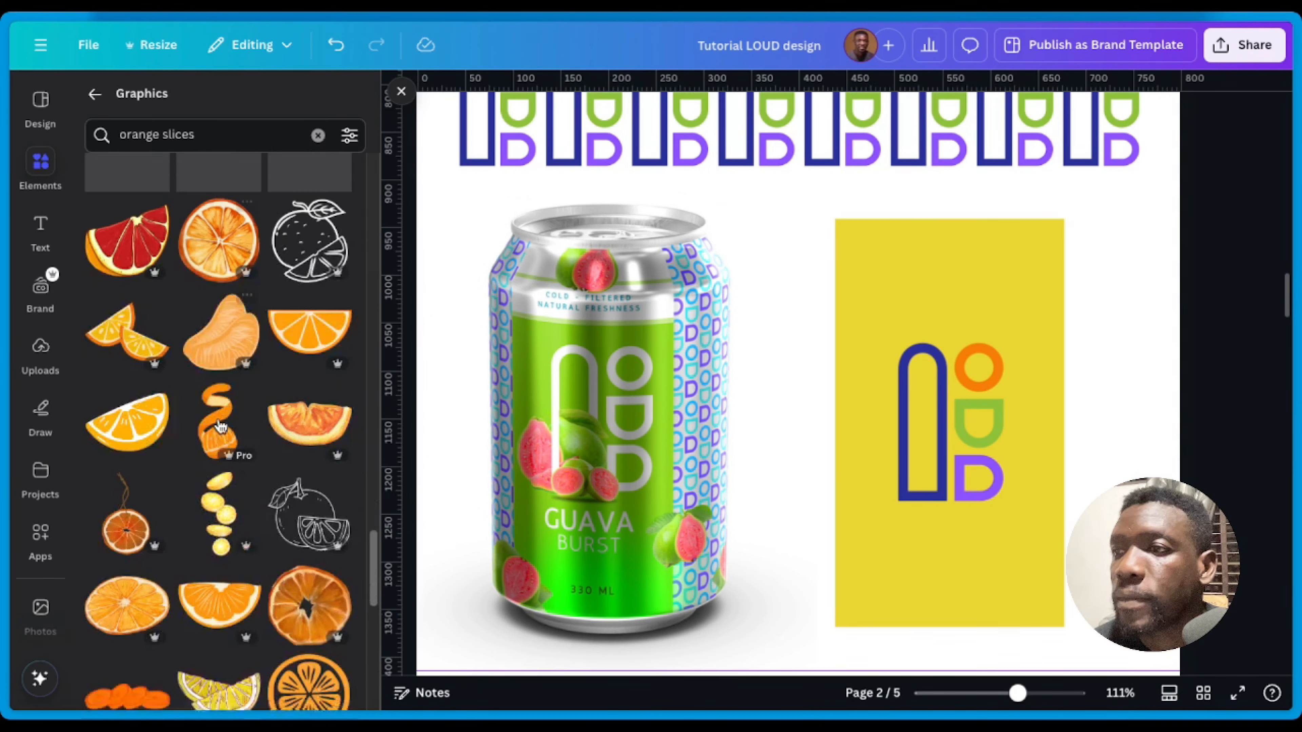
scroll(221, 425, down, 8)
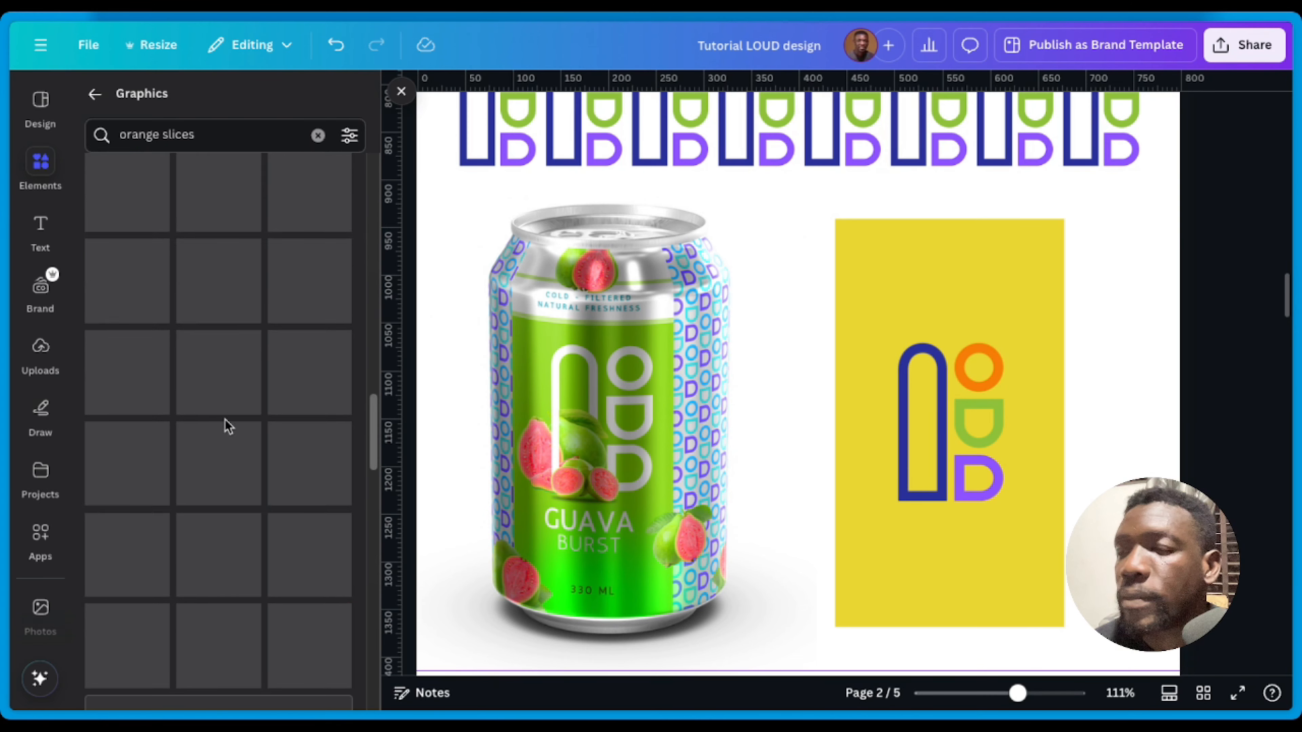
scroll(216, 461, up, 3)
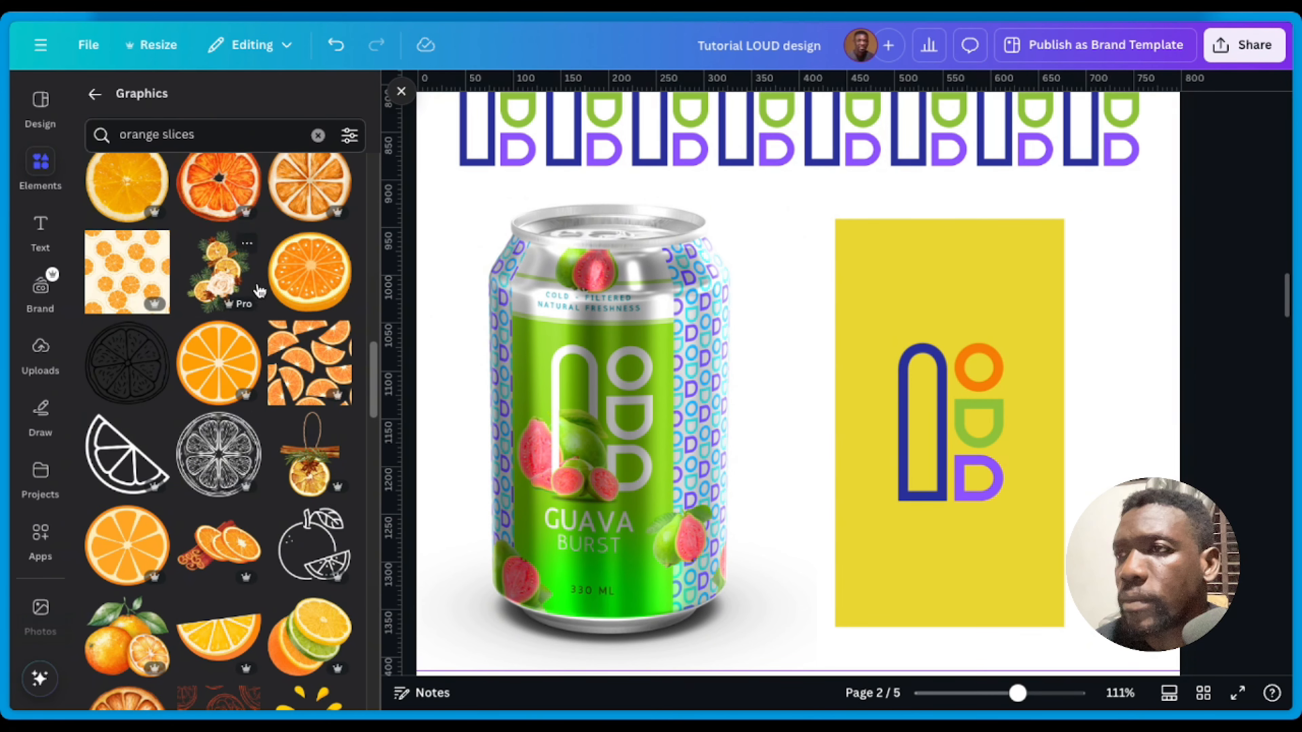
scroll(260, 291, up, 6)
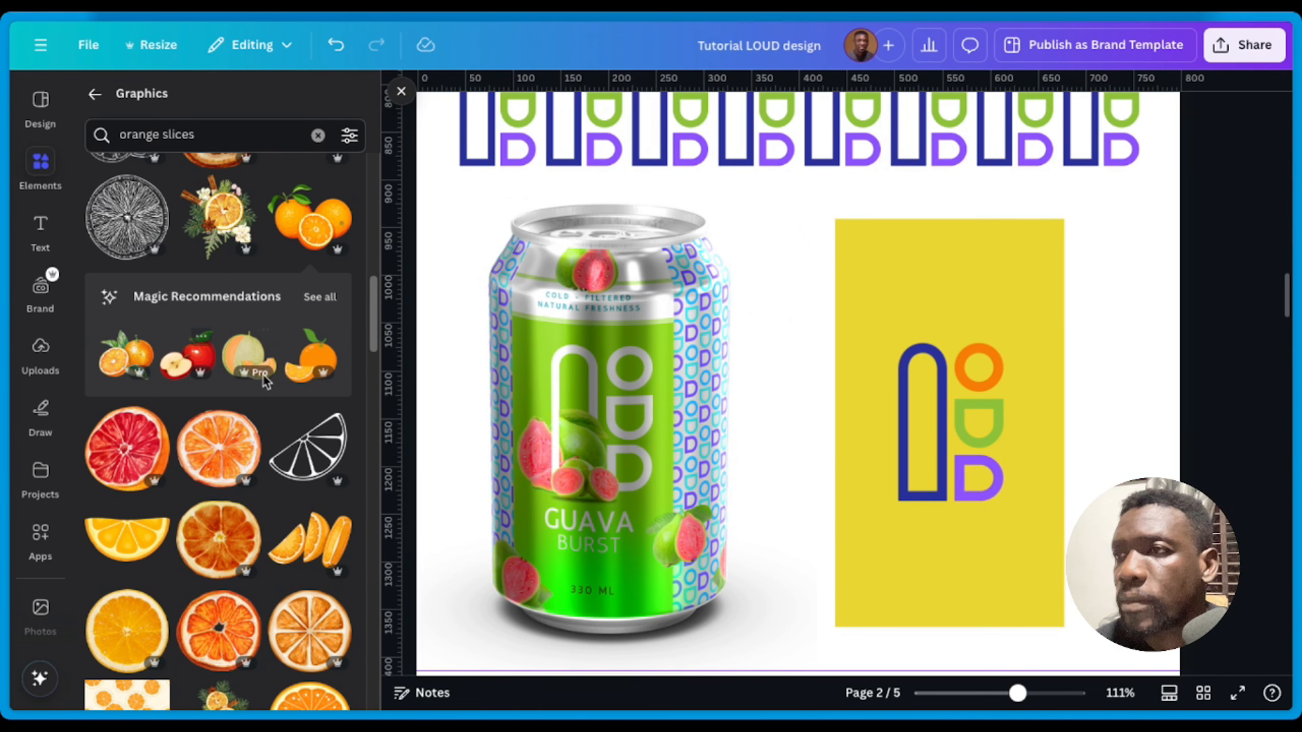
scroll(262, 379, up, 2)
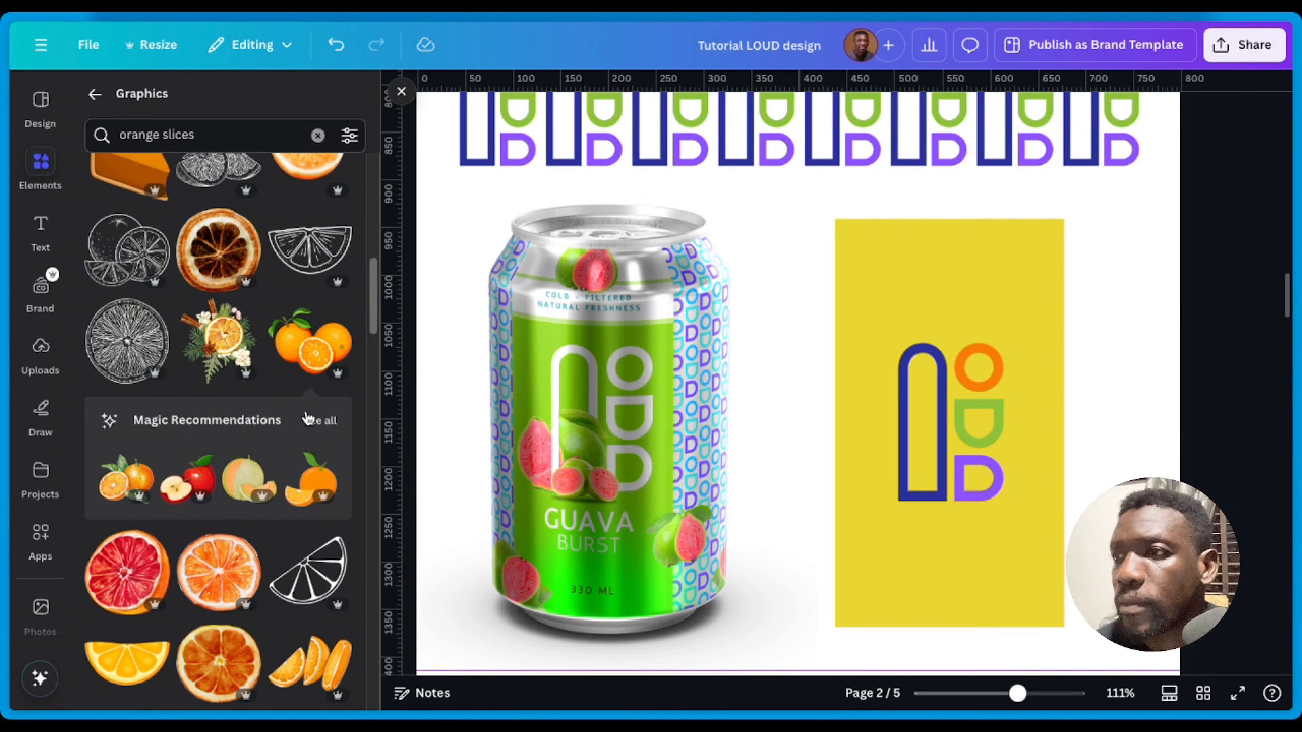
Step: Look through all recommended fruit graphics in the same style as the orange cluster for realistic cut fruit
click(309, 420)
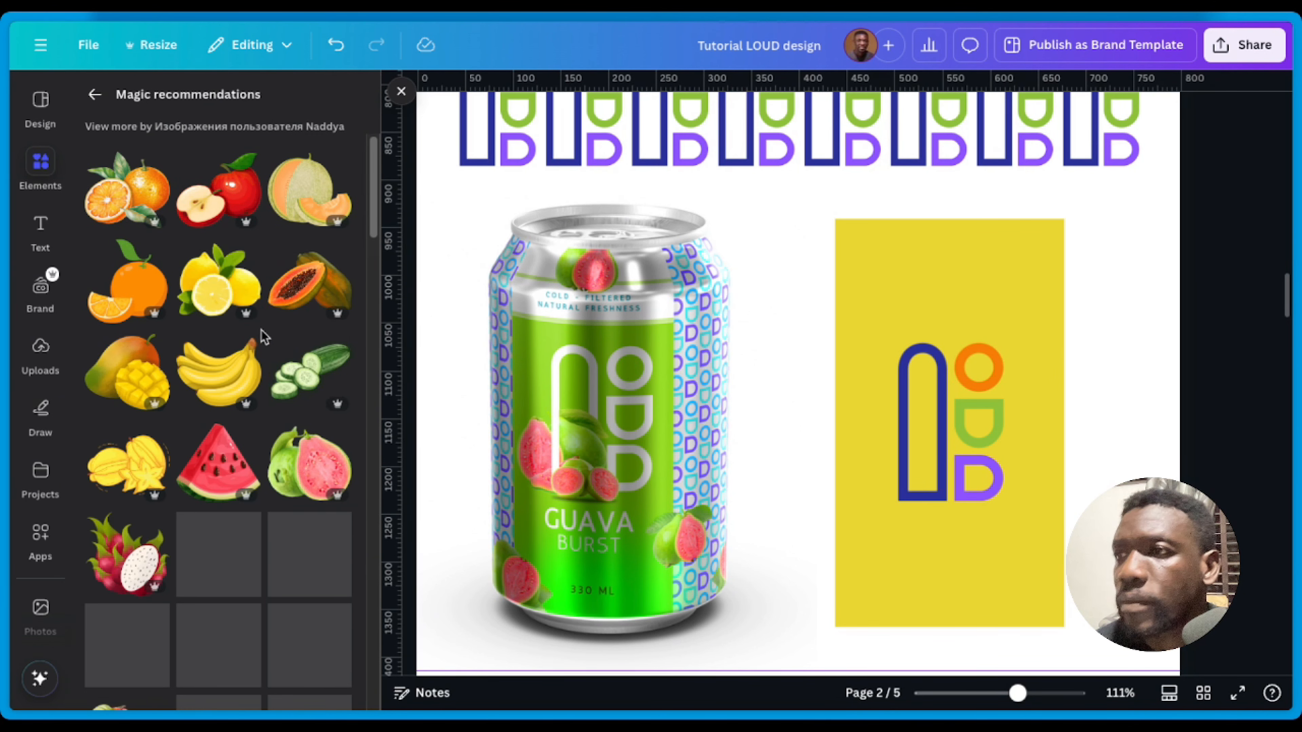
scroll(236, 386, down, 5)
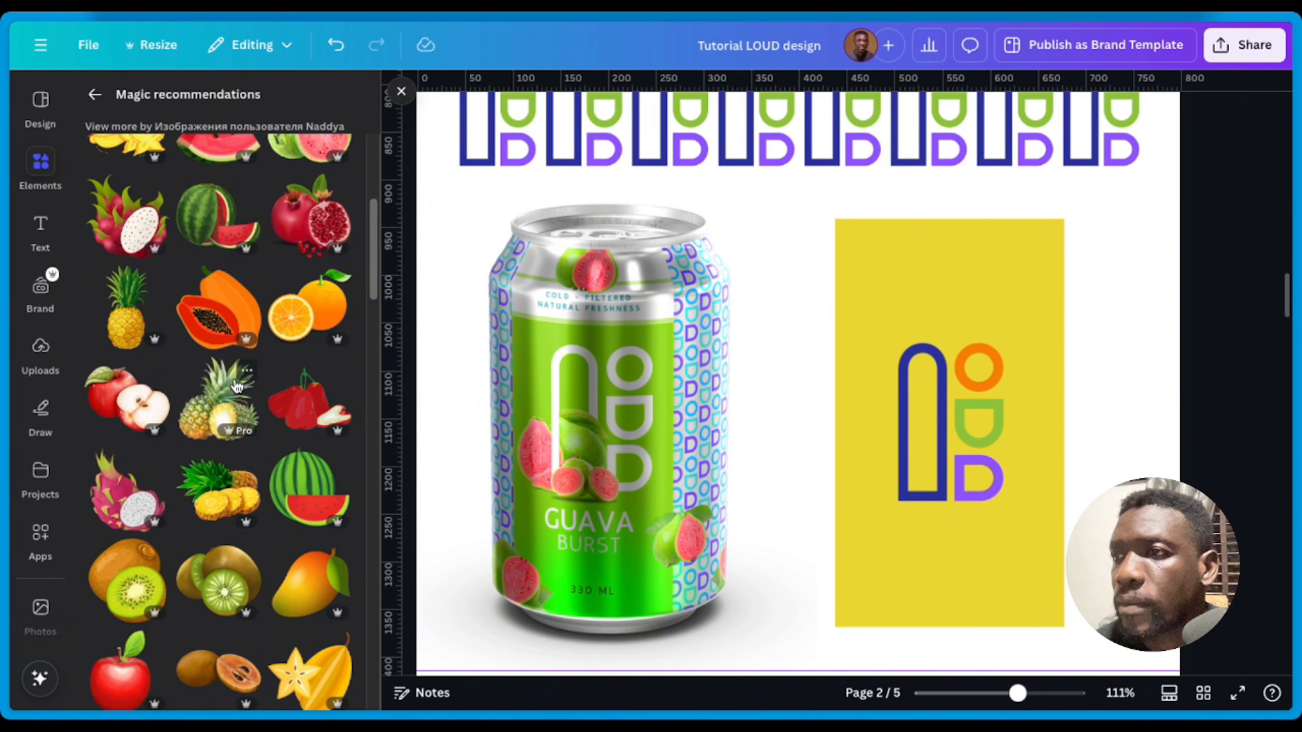
scroll(236, 386, down, 2)
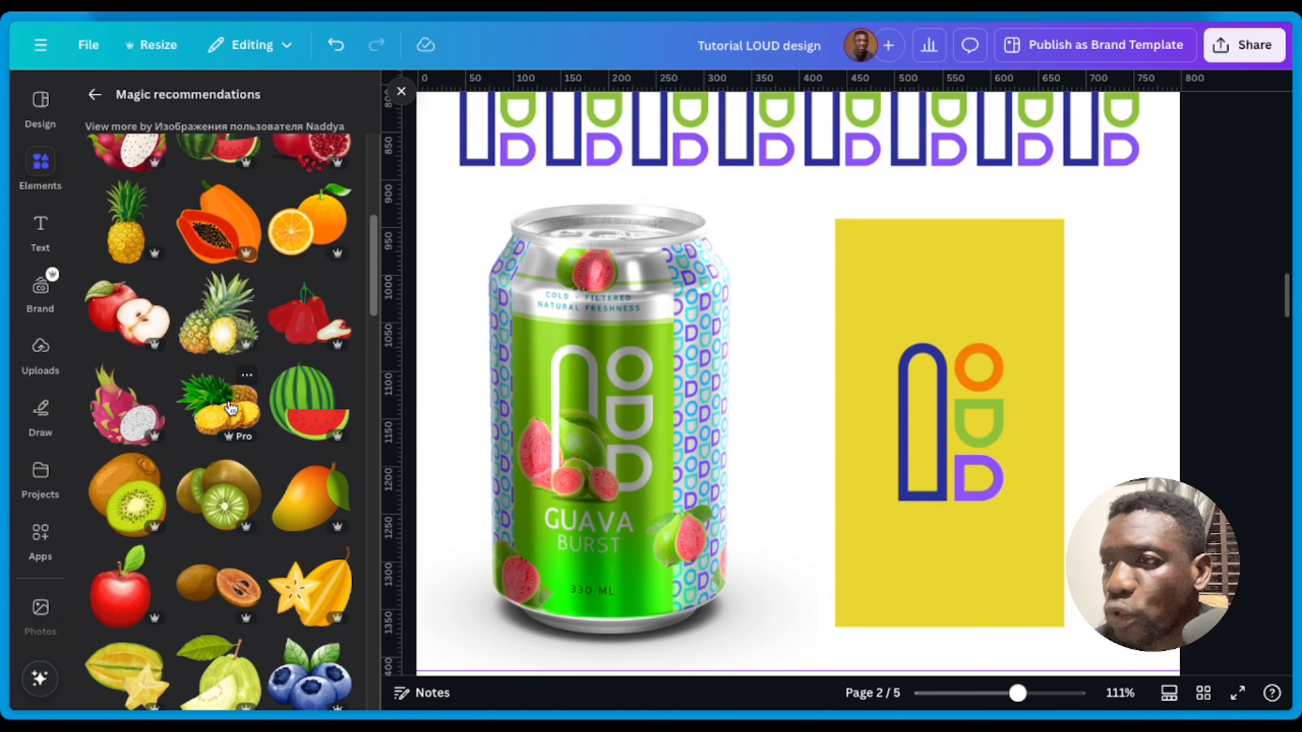
scroll(231, 408, down, 2)
scroll(213, 365, up, 3)
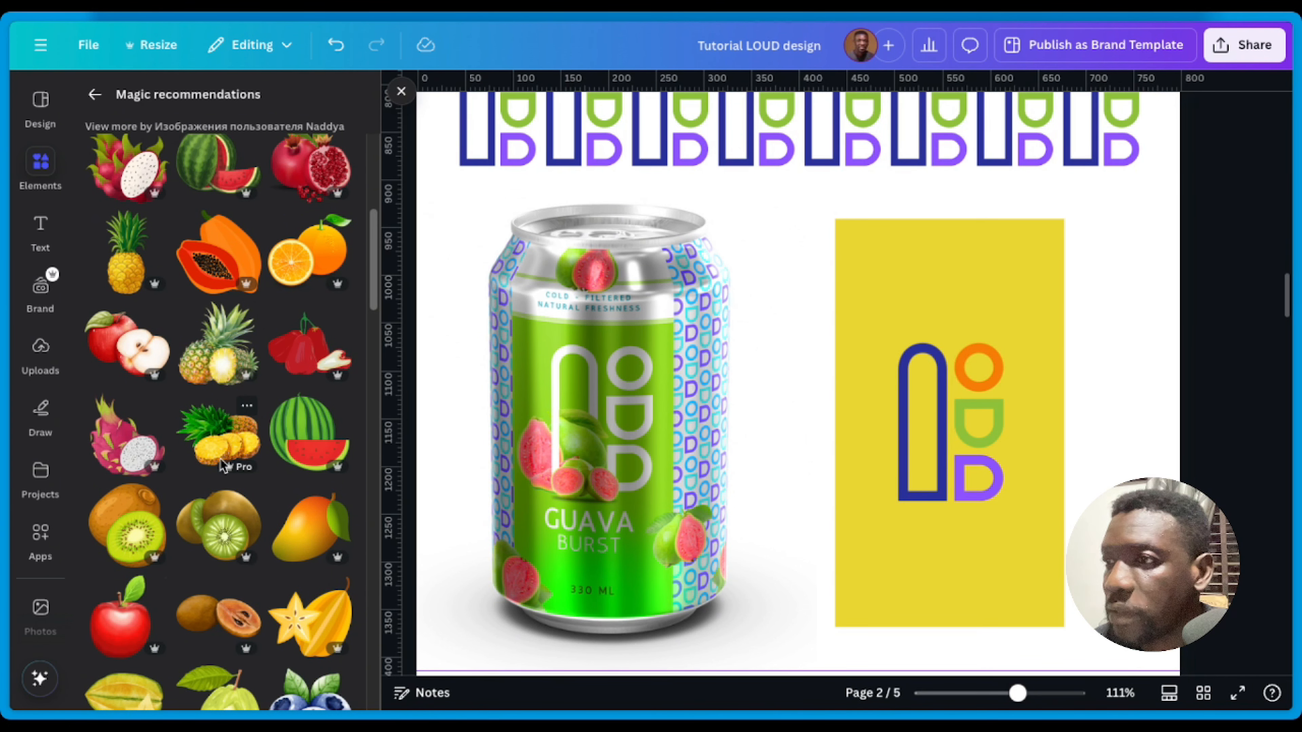
scroll(237, 426, down, 3)
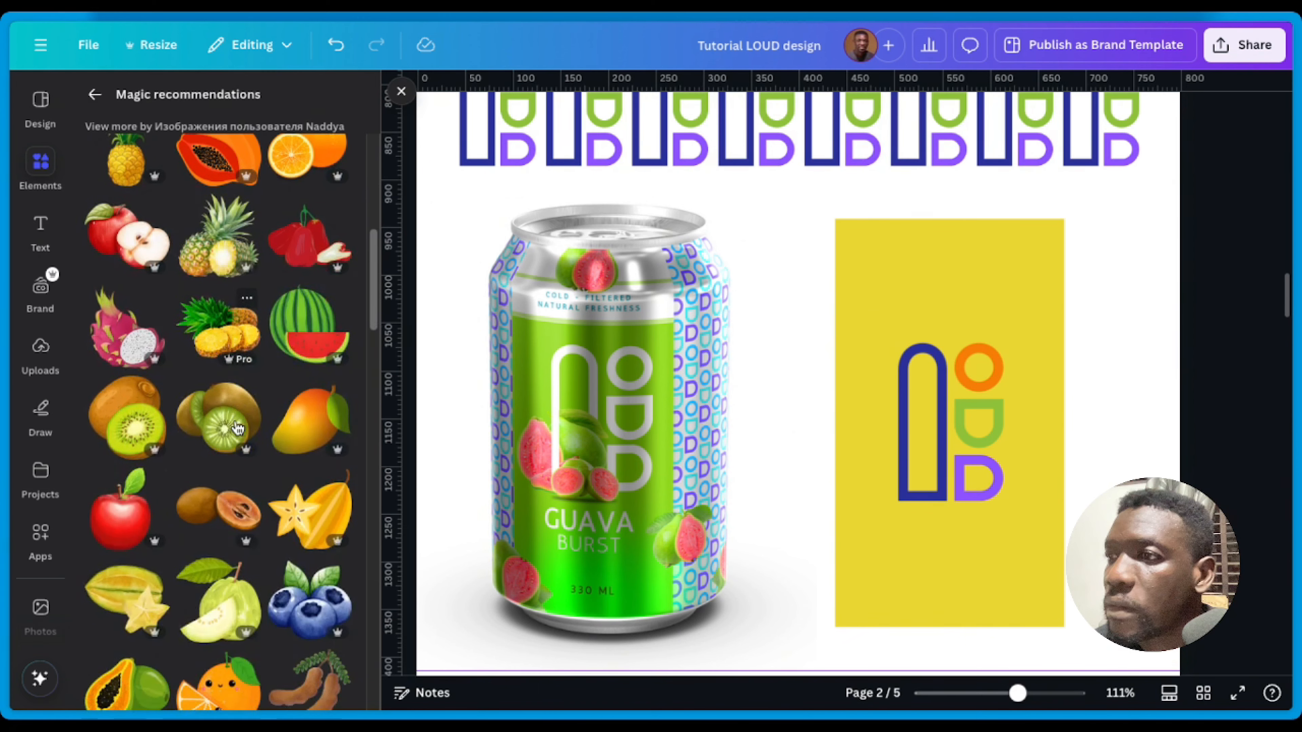
scroll(237, 428, down, 3)
scroll(237, 426, down, 5)
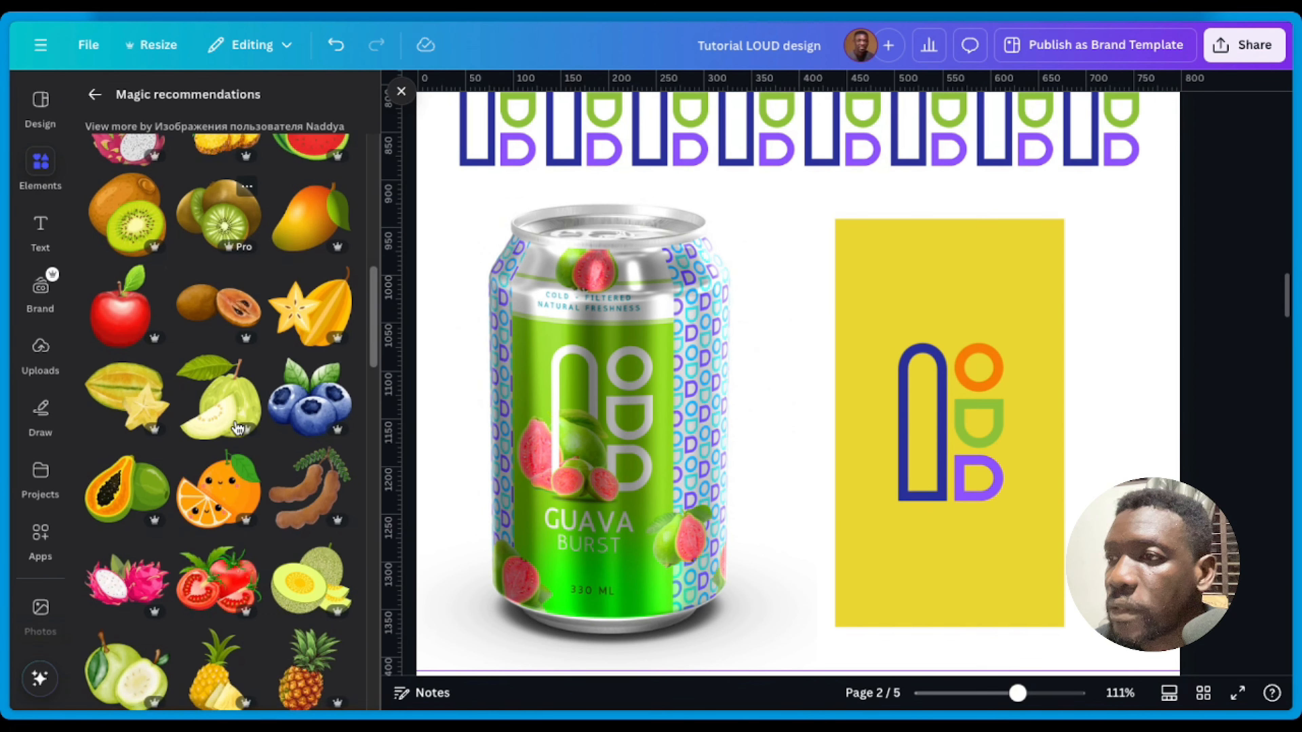
scroll(238, 427, down, 3)
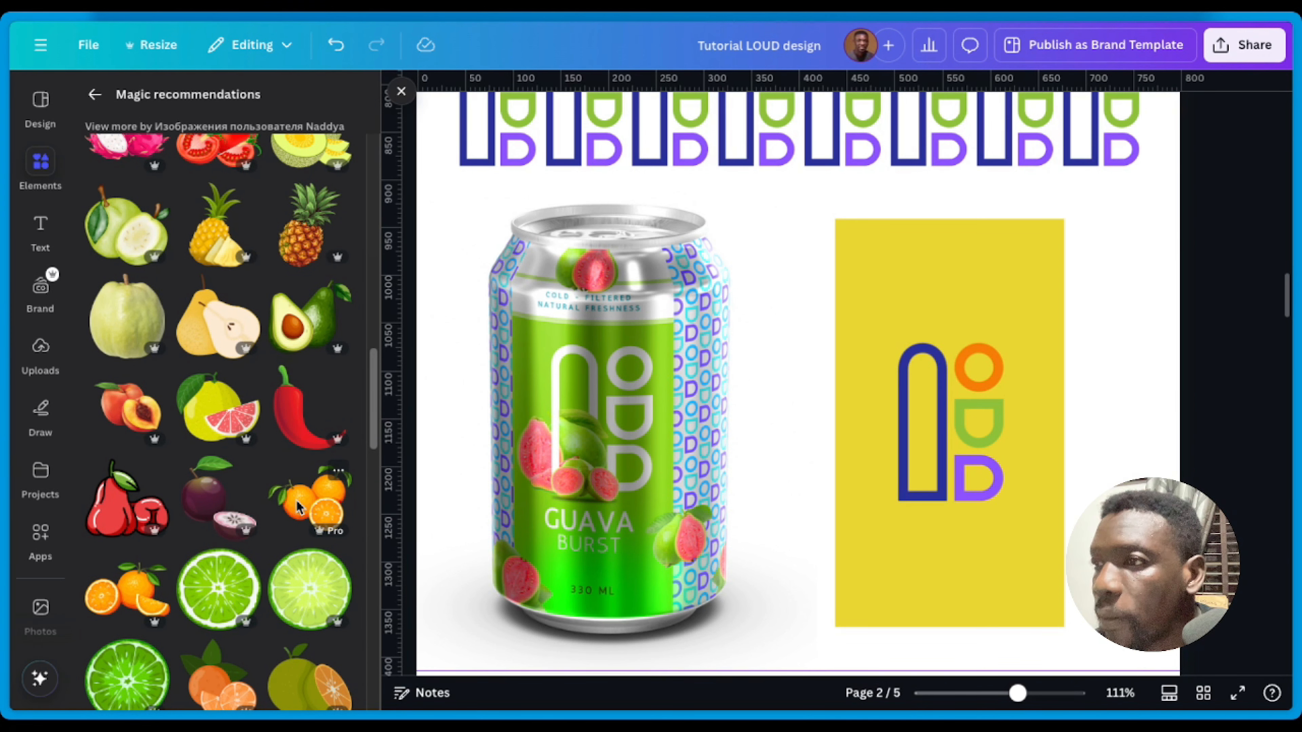
Step: Try the leafy whole orange with a cut half and a wedge over the label's logo, and remove it
click(145, 600)
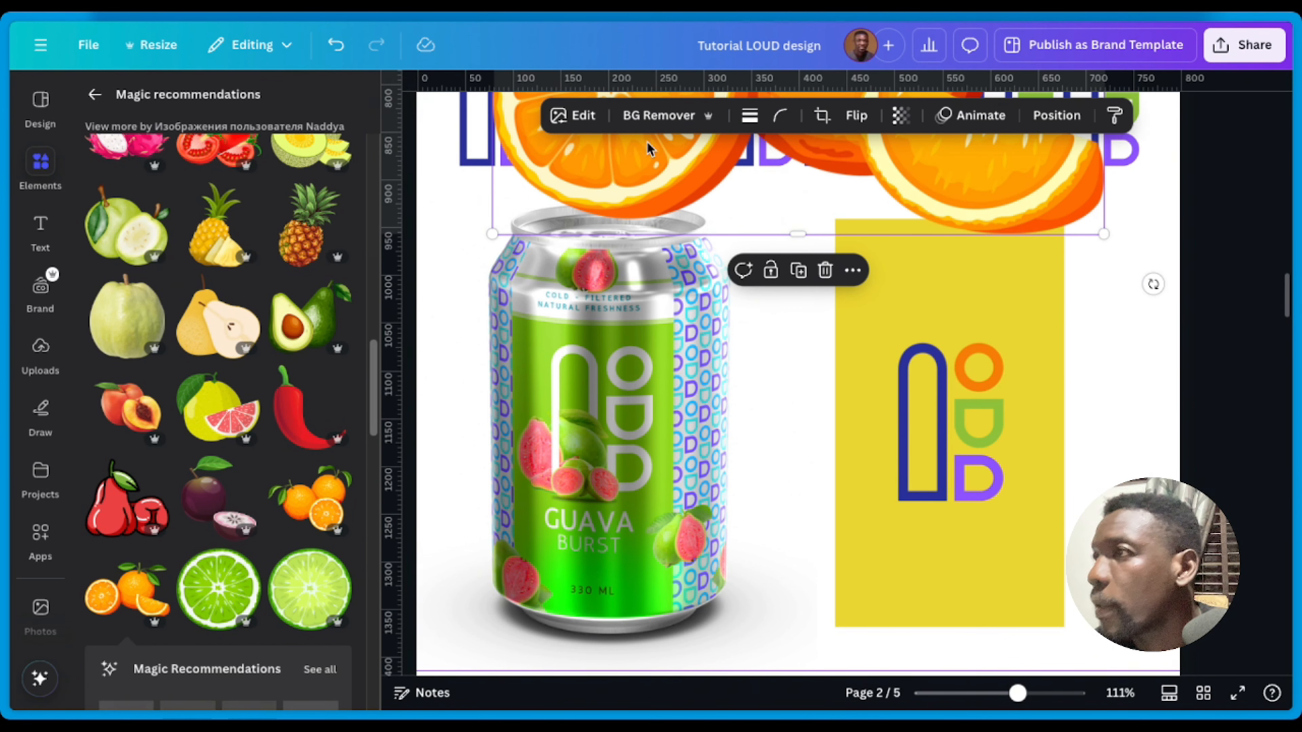
drag(646, 142, 595, 610)
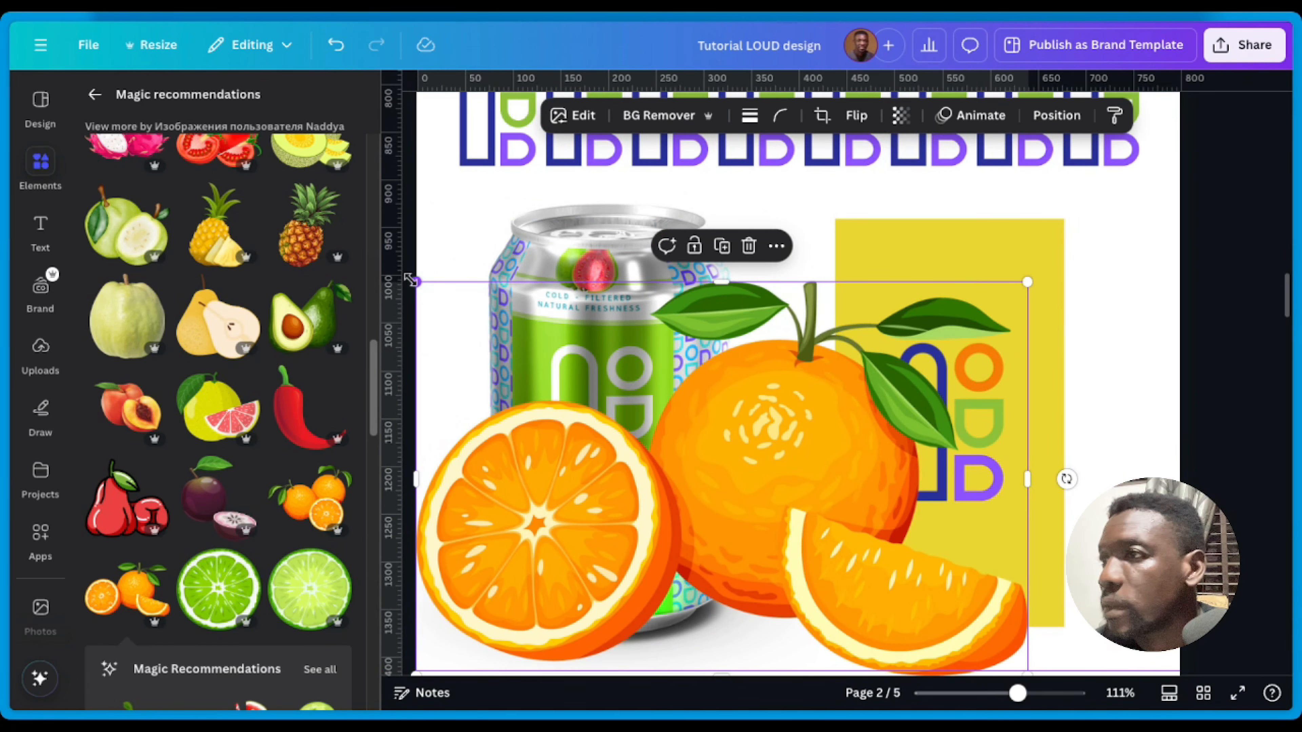
drag(410, 279, 805, 530)
drag(905, 590, 883, 524)
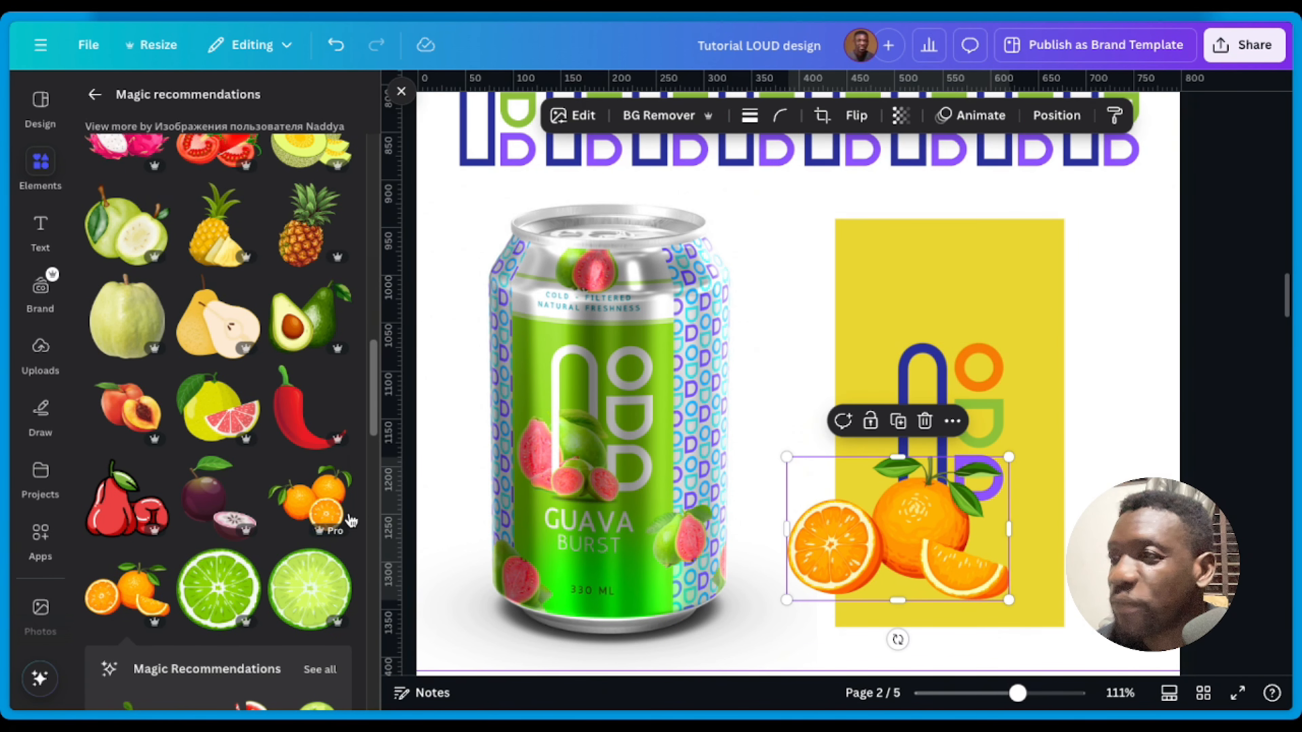
click(927, 421)
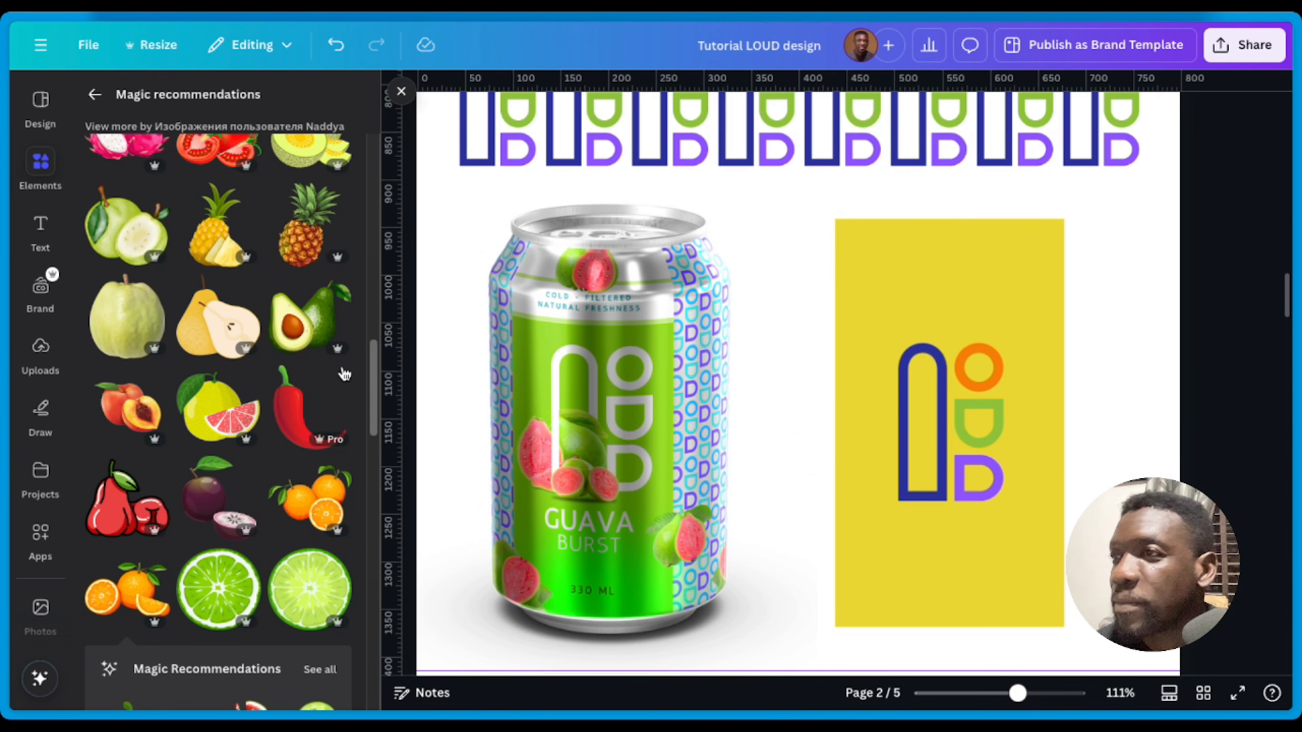
Step: Add the pineapple graphic with three cut slices, shrink it to fit the yellow label and place it over the logo's lower part
scroll(318, 379, up, 3)
scroll(238, 430, up, 6)
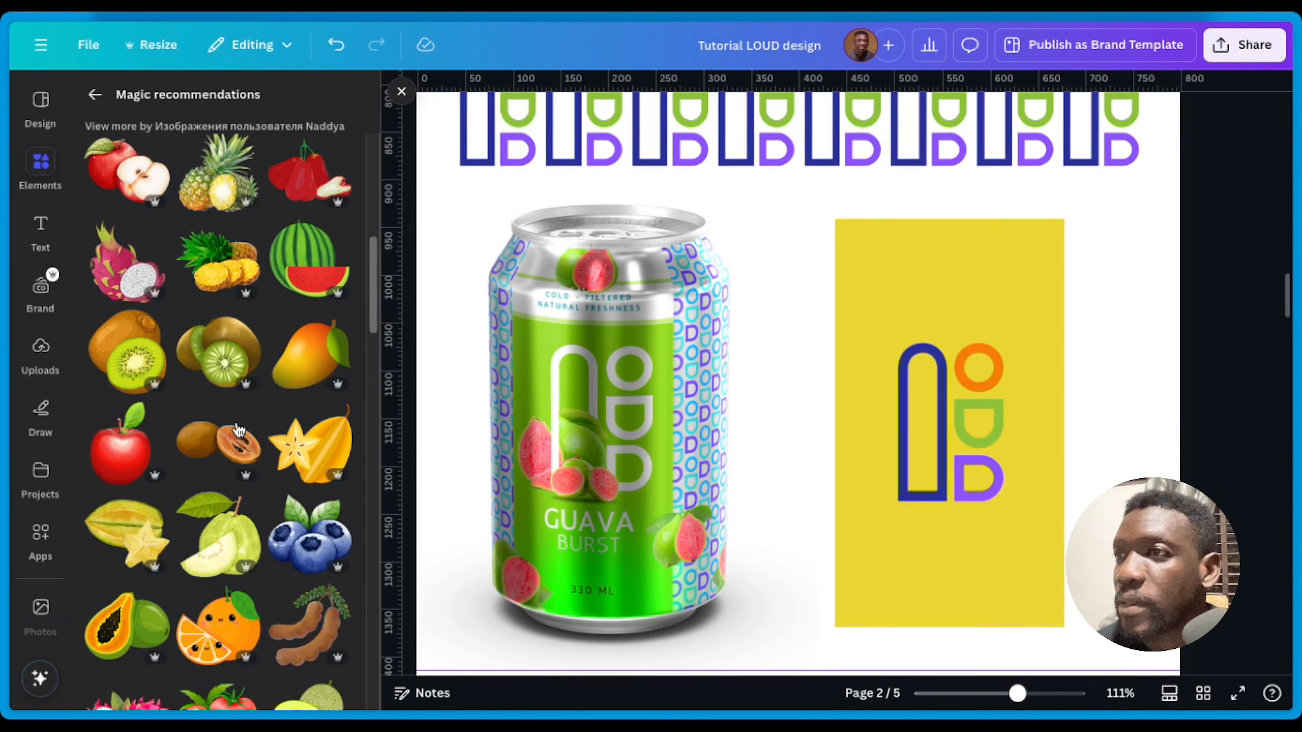
click(226, 277)
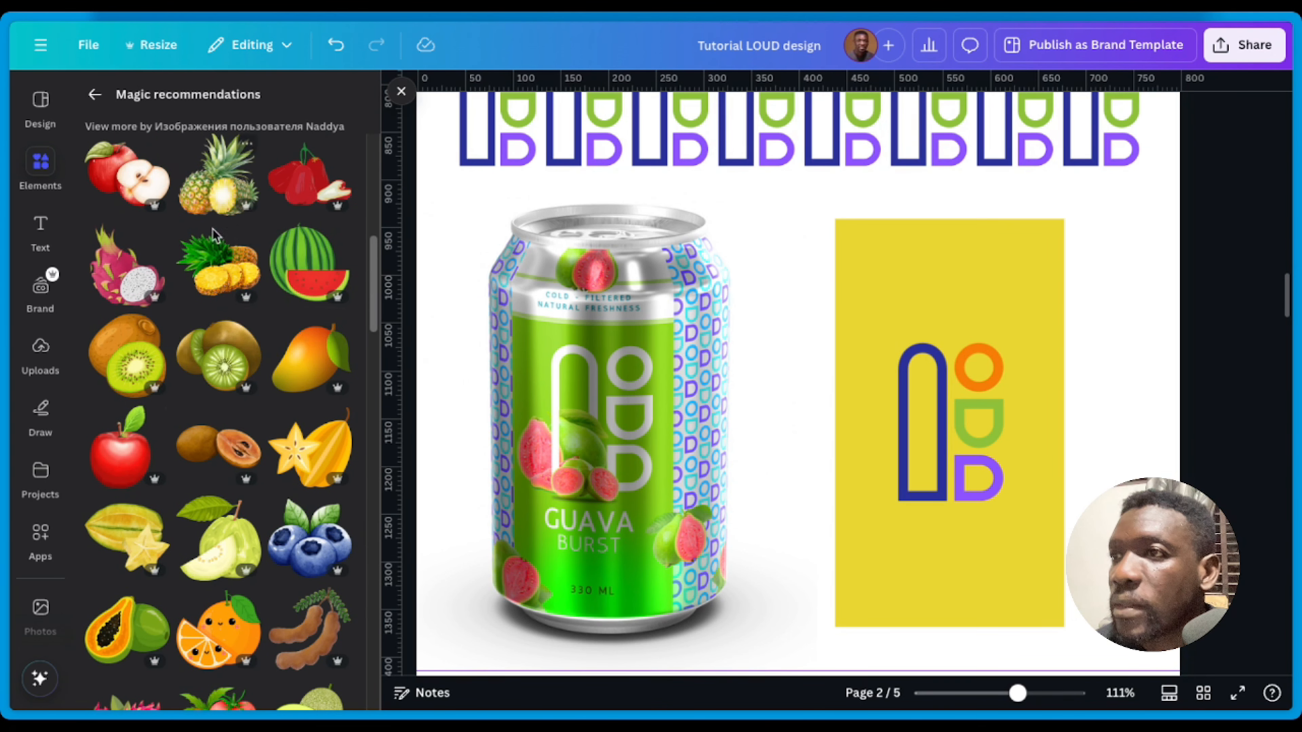
drag(815, 205, 754, 610)
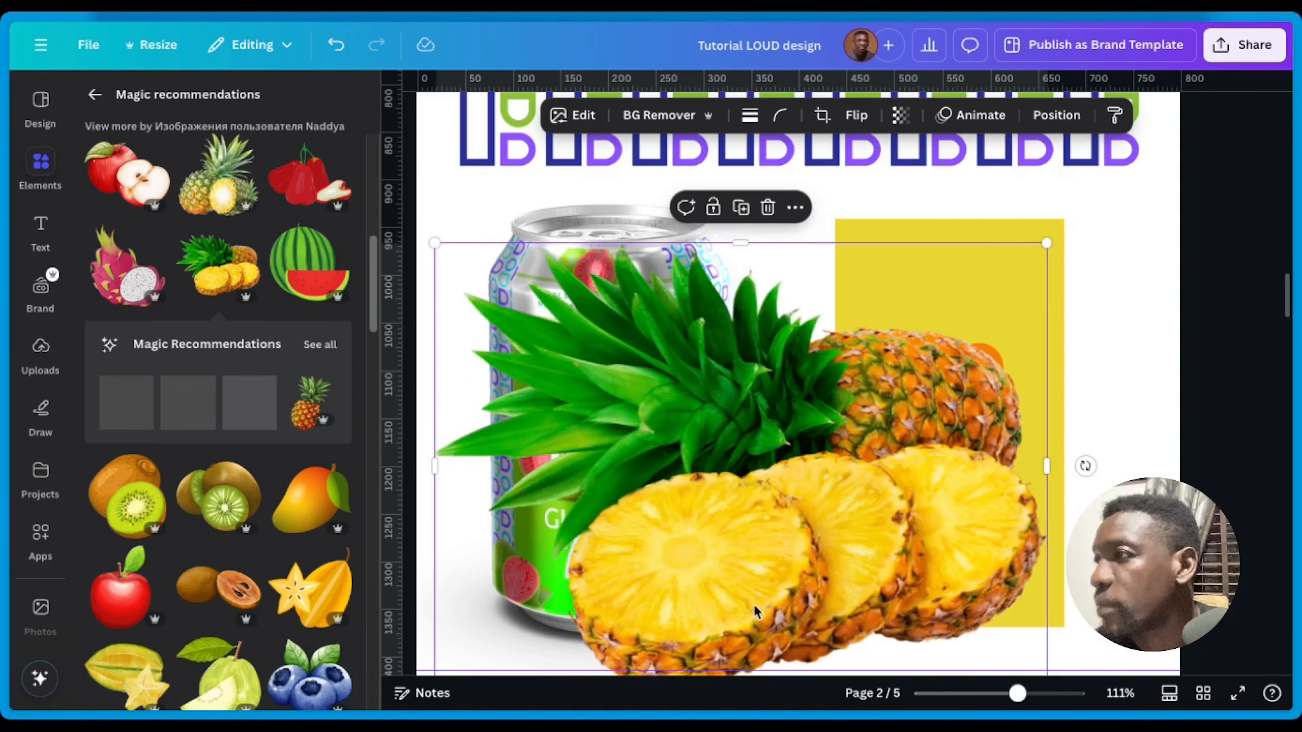
drag(430, 241, 766, 487)
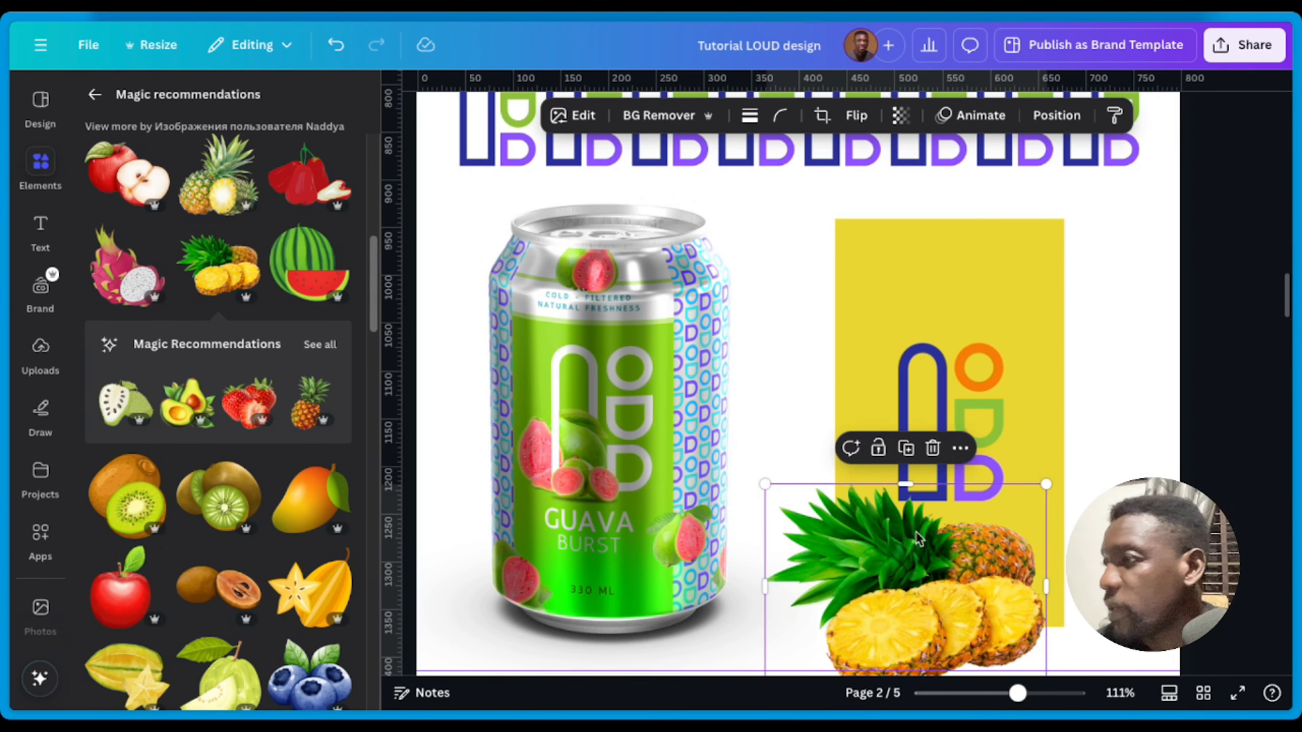
drag(939, 566, 953, 484)
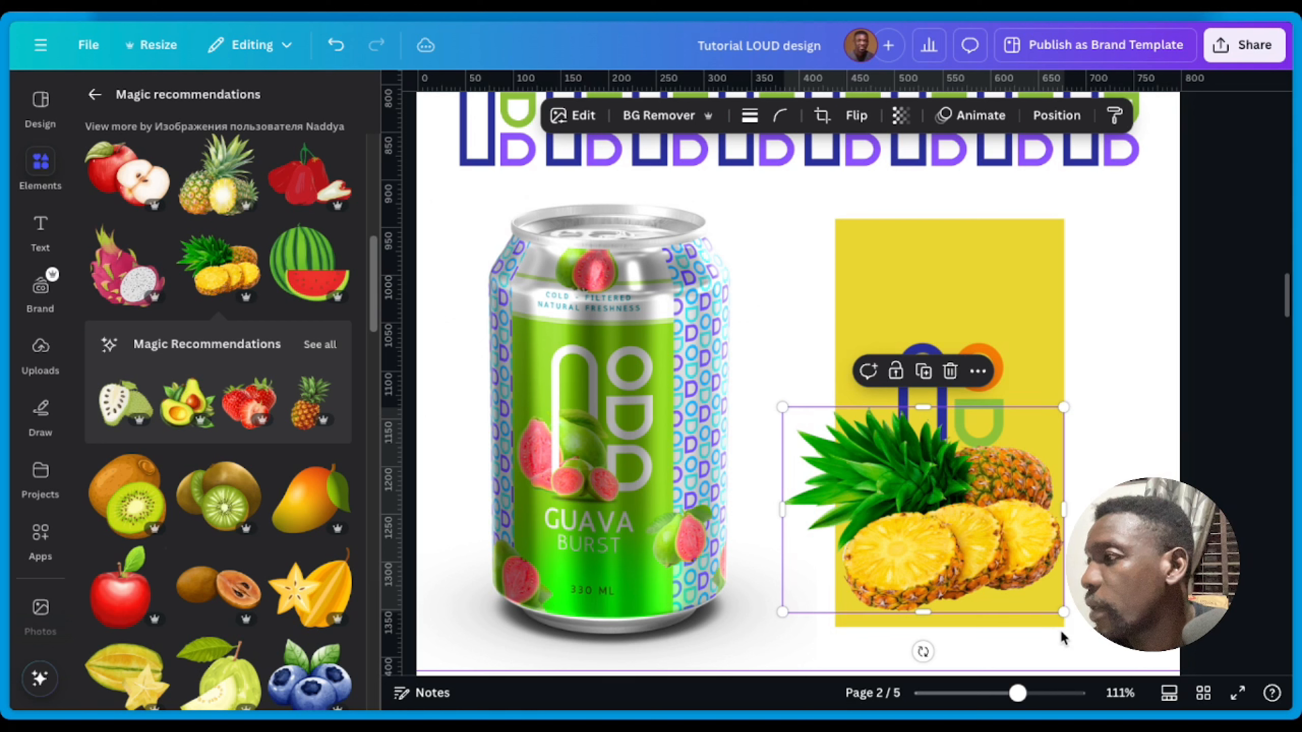
drag(1065, 614, 994, 560)
drag(899, 518, 949, 525)
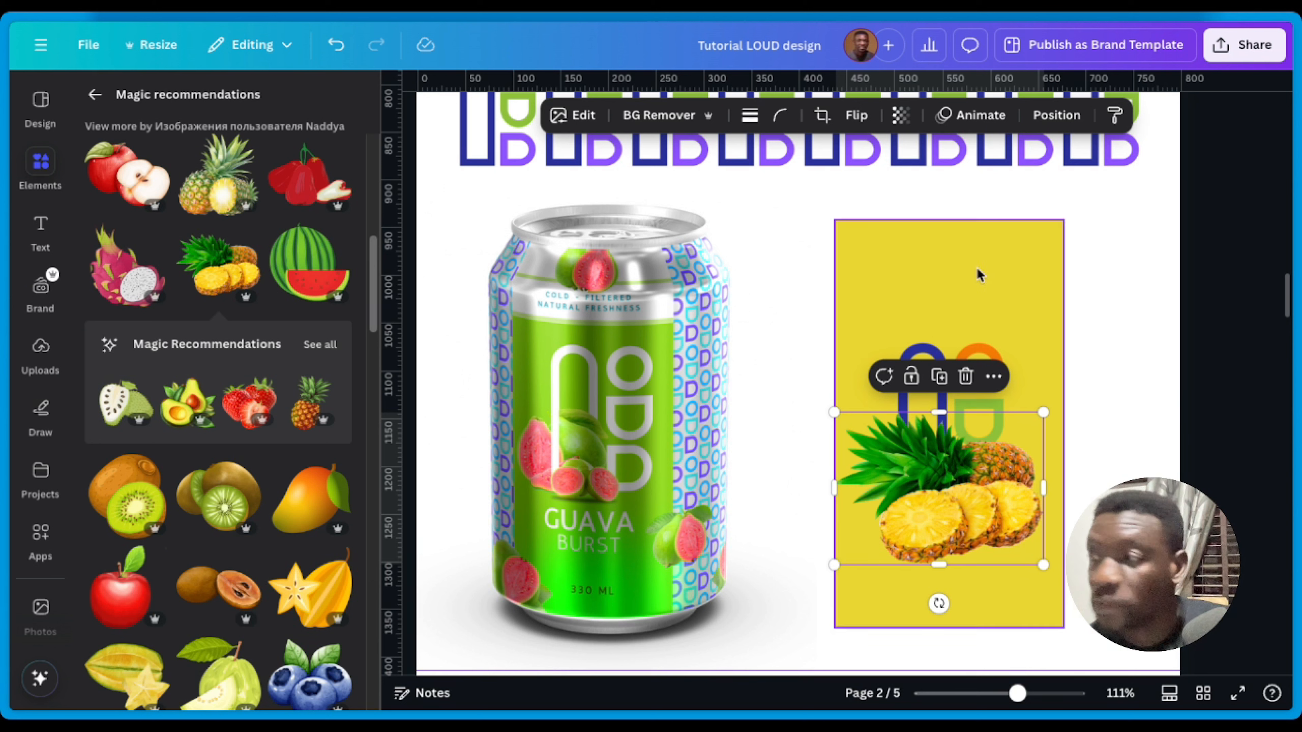
click(940, 354)
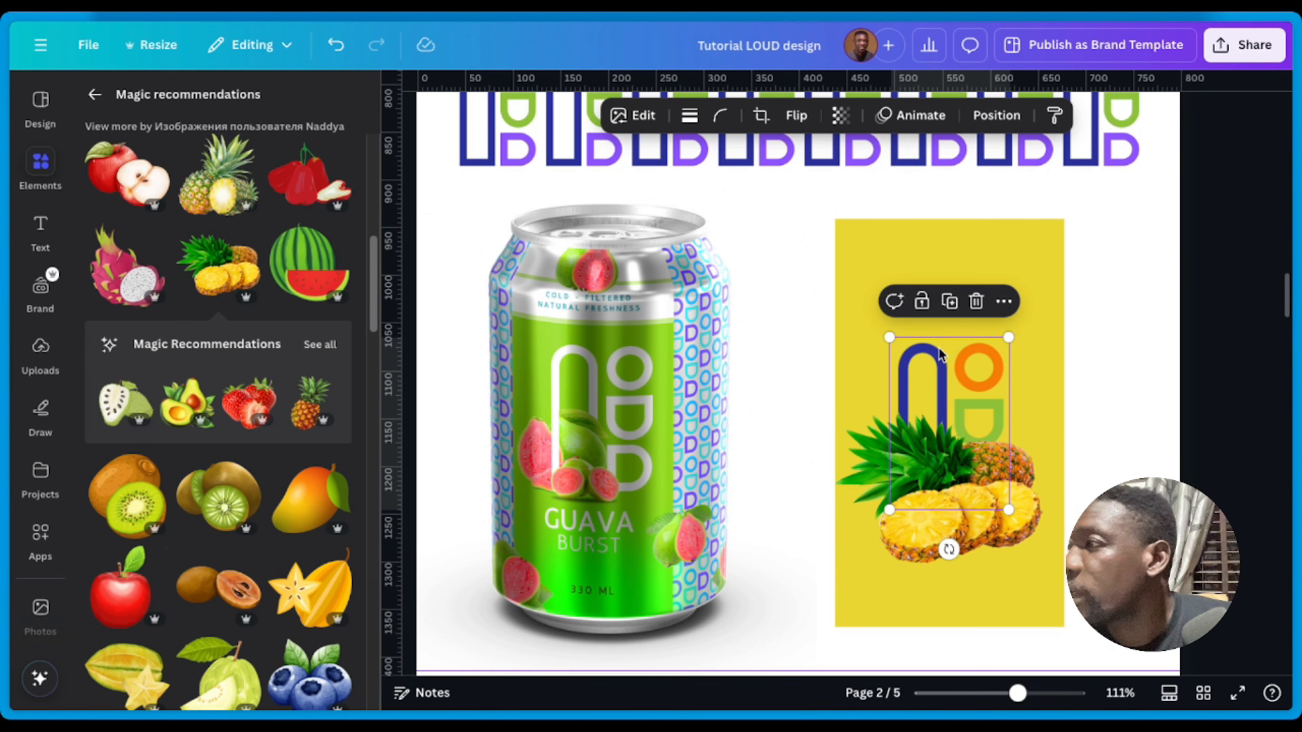
click(999, 513)
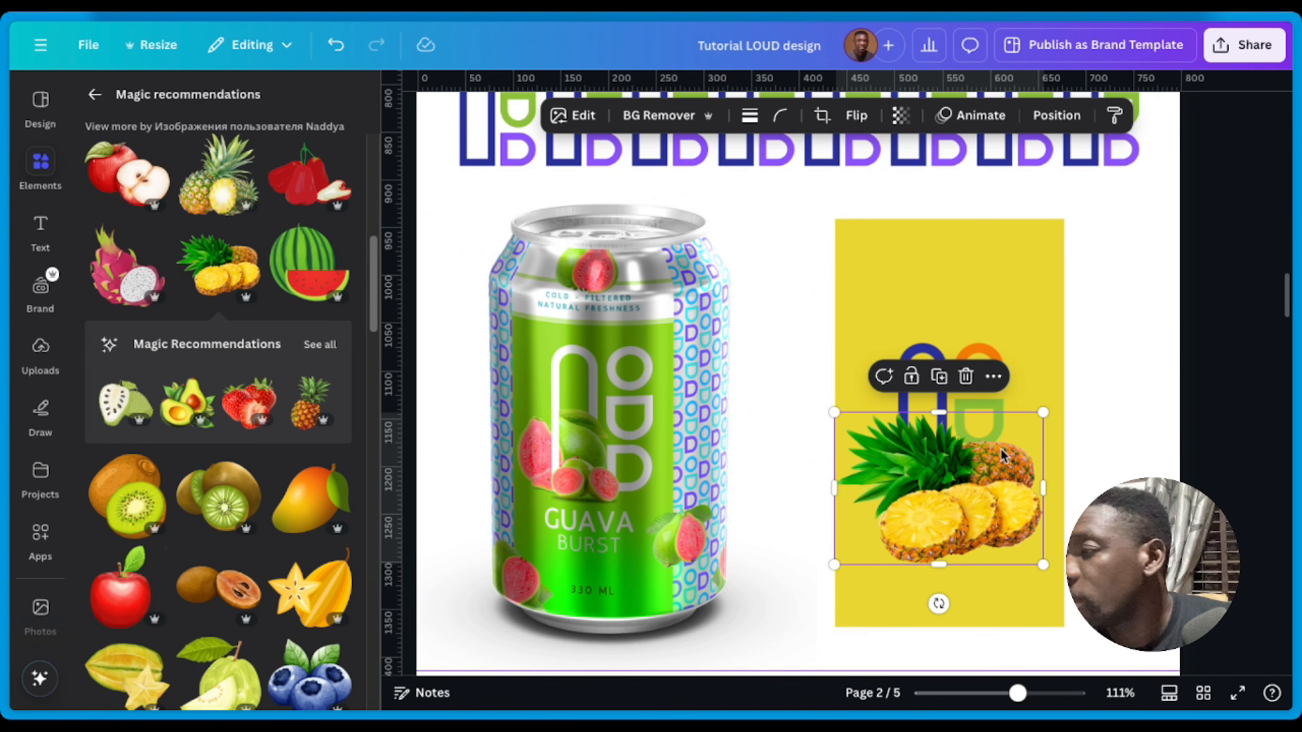
click(970, 314)
click(980, 384)
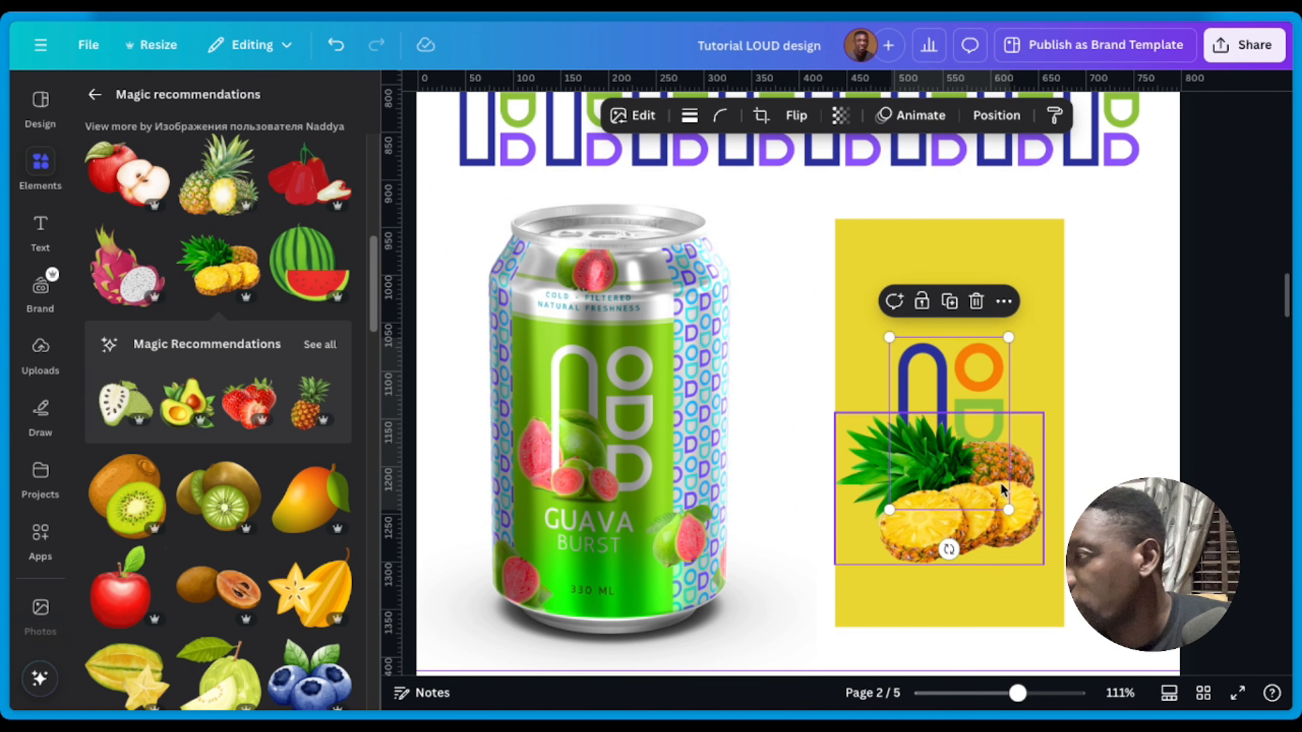
click(1008, 518)
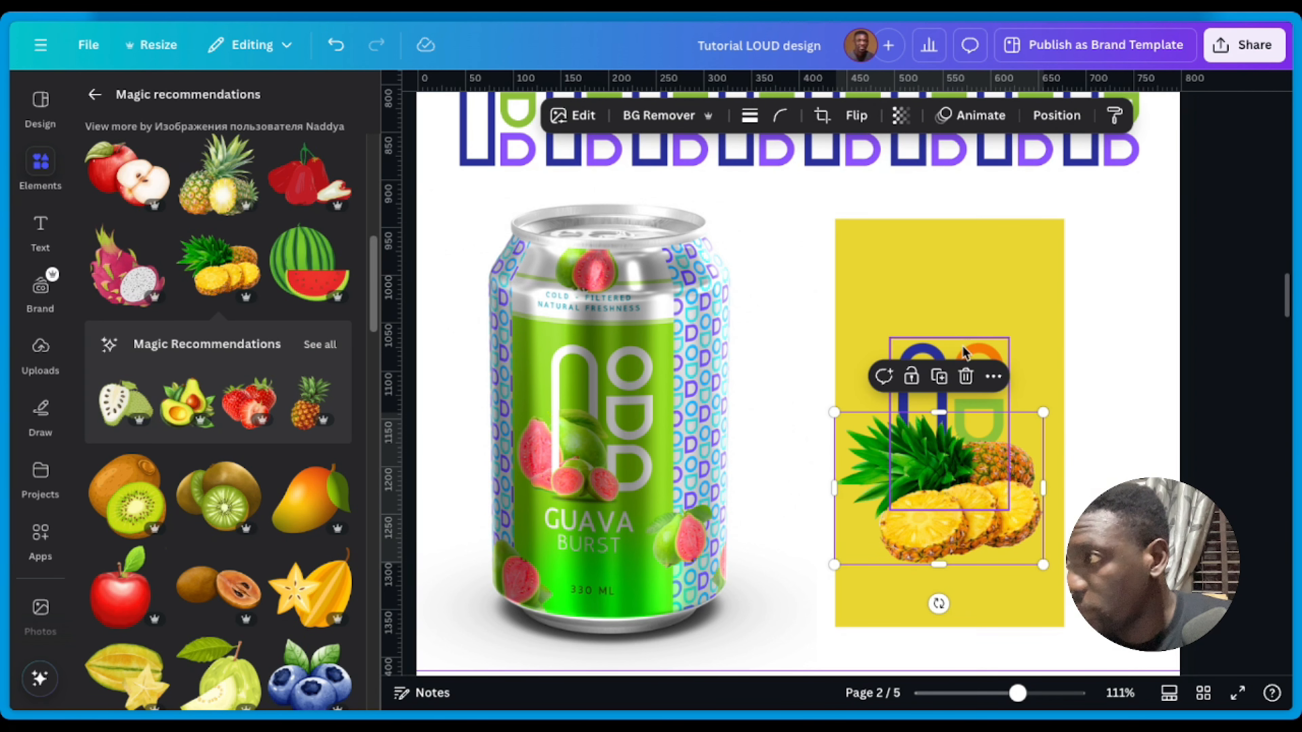
Step: Duplicate the label's logo directly over the original, in front of the pineapple, and crop away the lower part of the copy
click(971, 355)
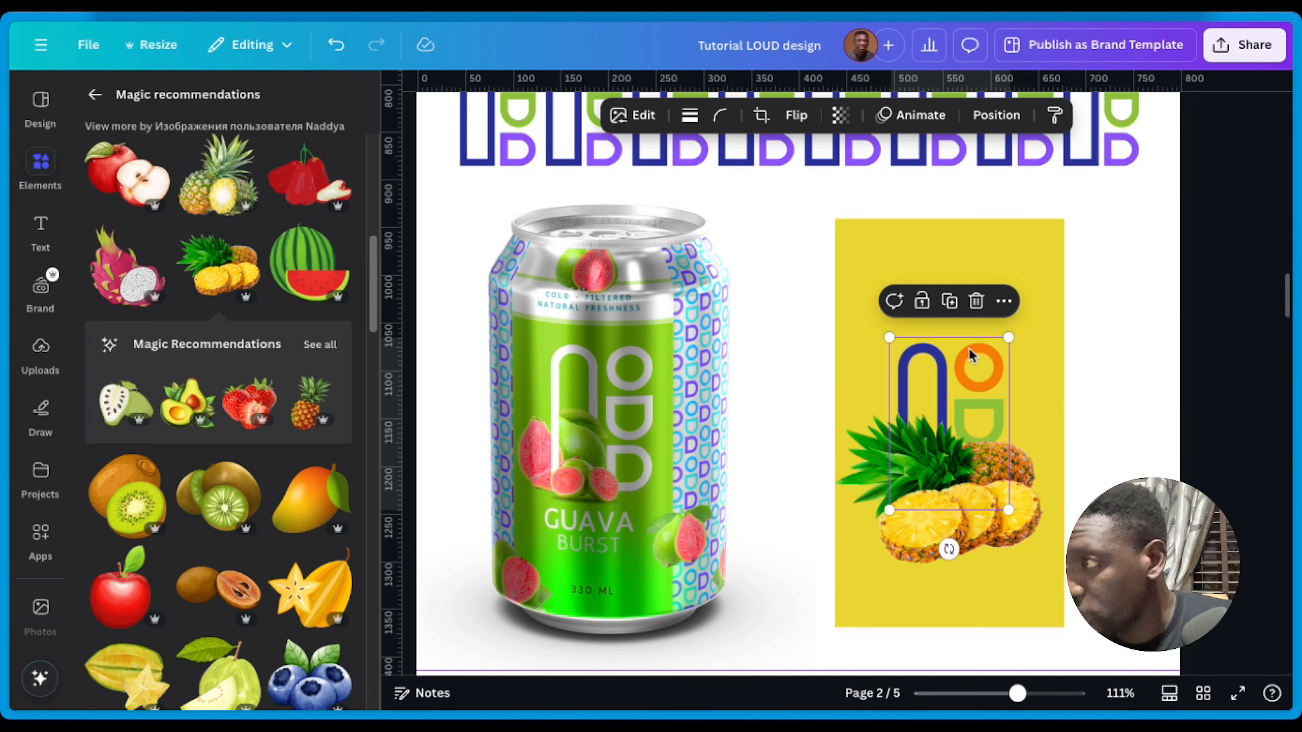
click(949, 302)
mouse_move(956, 399)
mouse_down()
mouse_move(947, 370)
mouse_move(940, 379)
mouse_up()
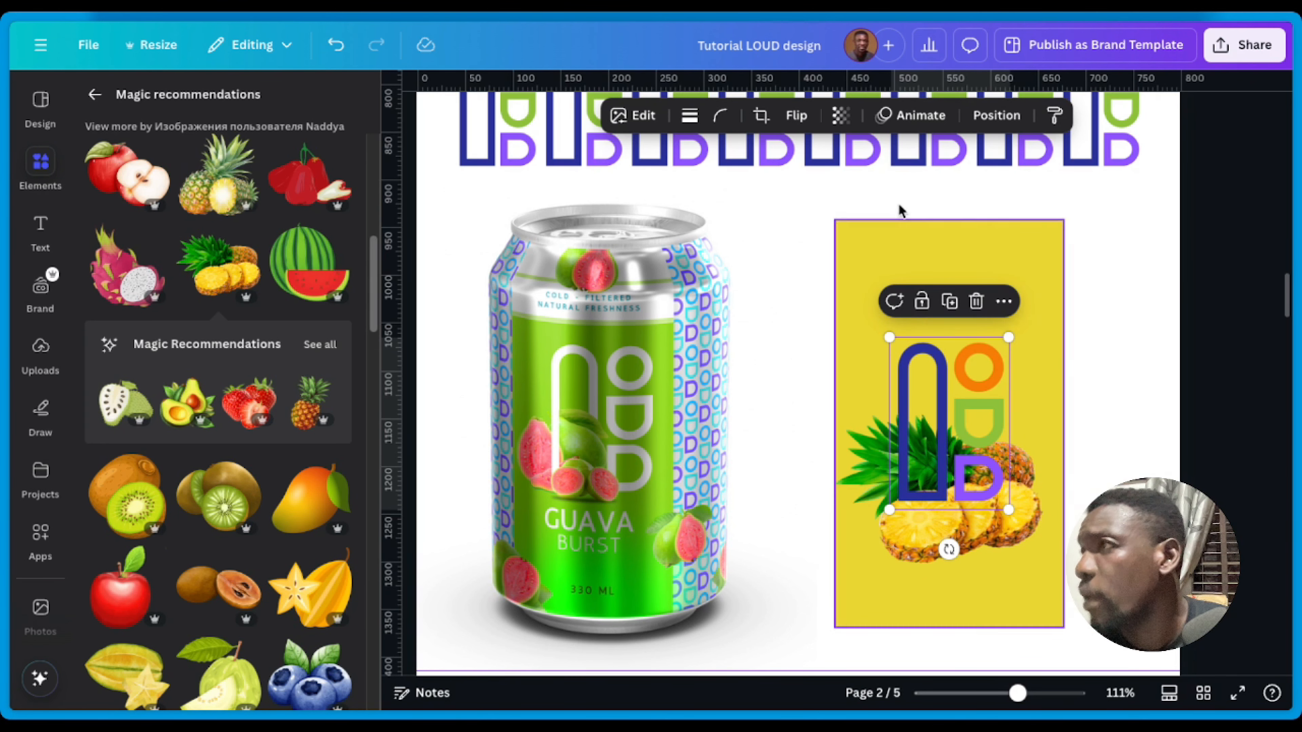
click(761, 117)
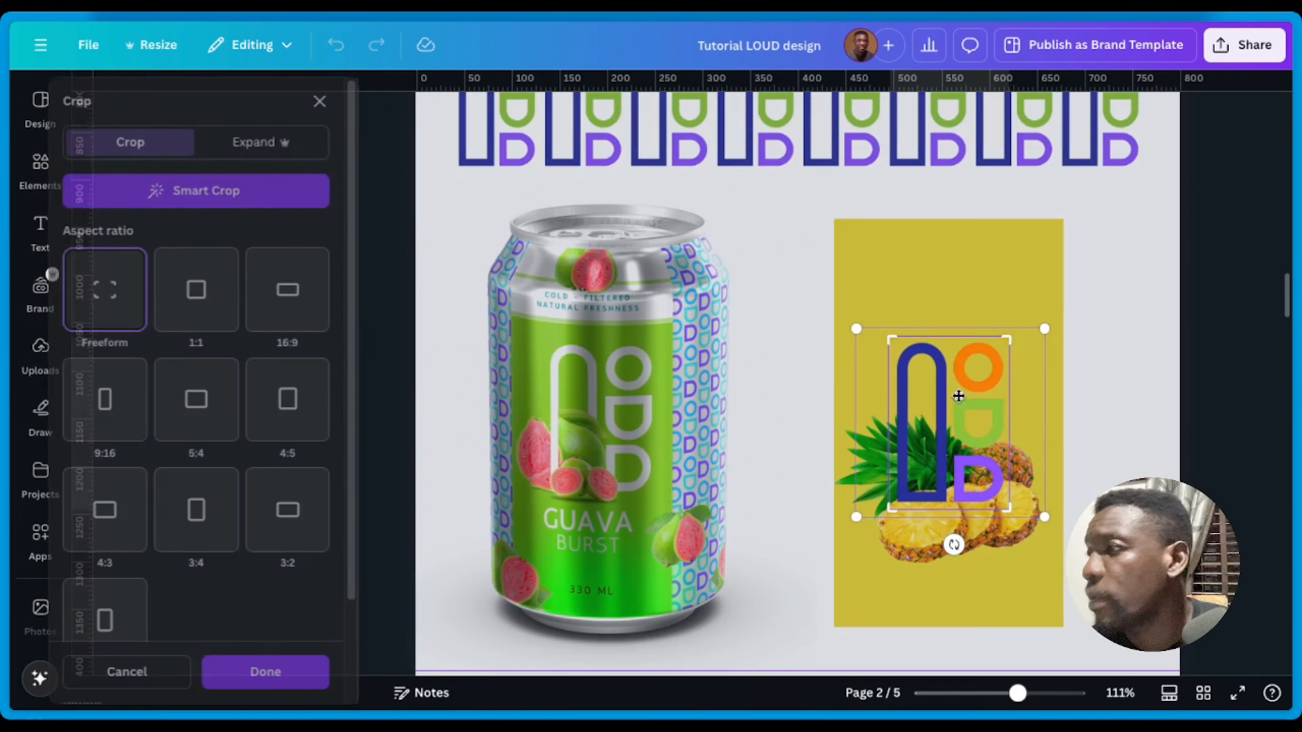
drag(1004, 509, 1012, 448)
click(1146, 368)
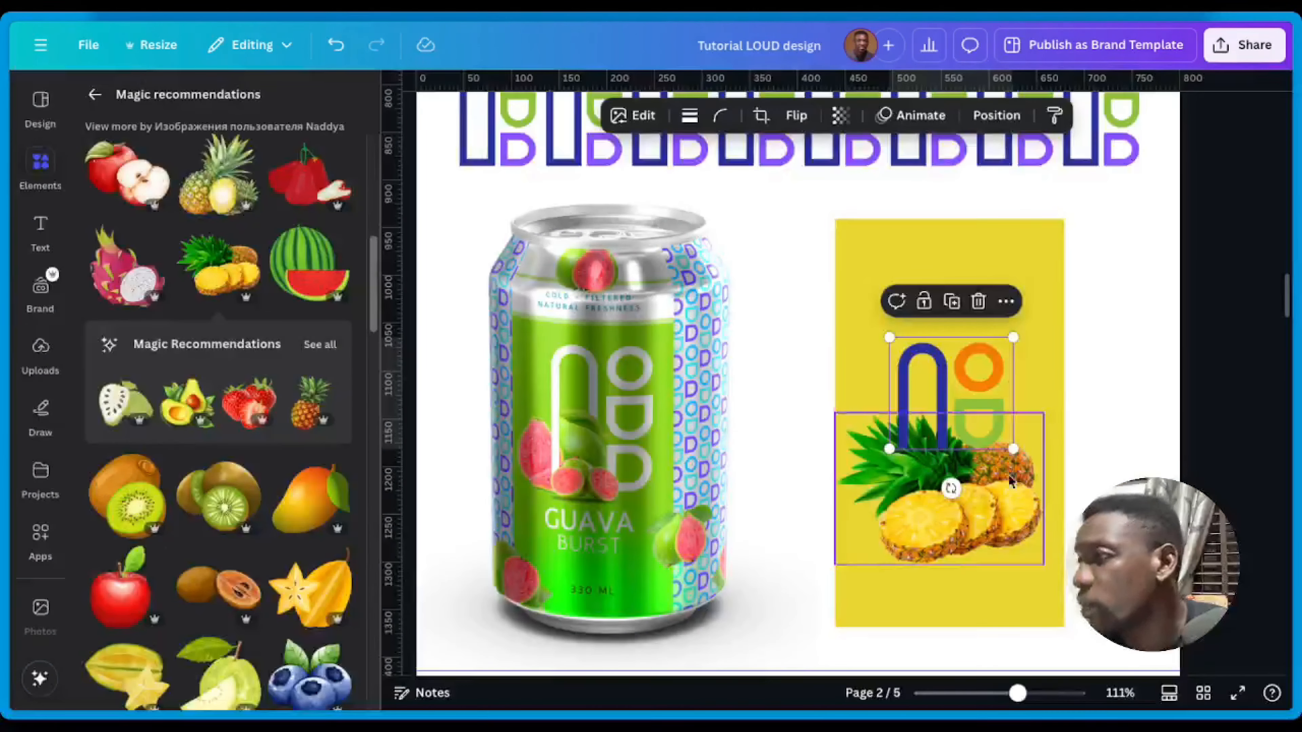
key(Escape)
Step: Delete the cropped logo copy and move the pineapple up so it is centred on the label over the logo
click(912, 512)
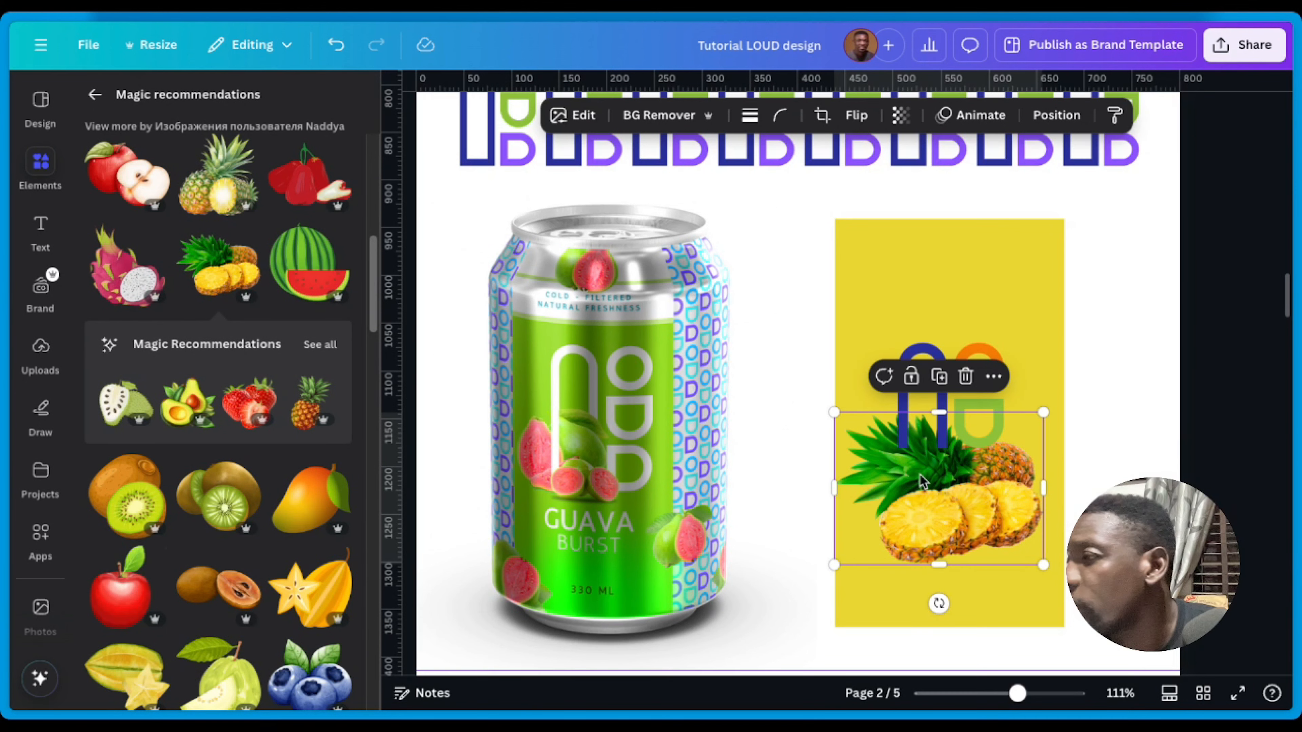
drag(906, 497, 933, 446)
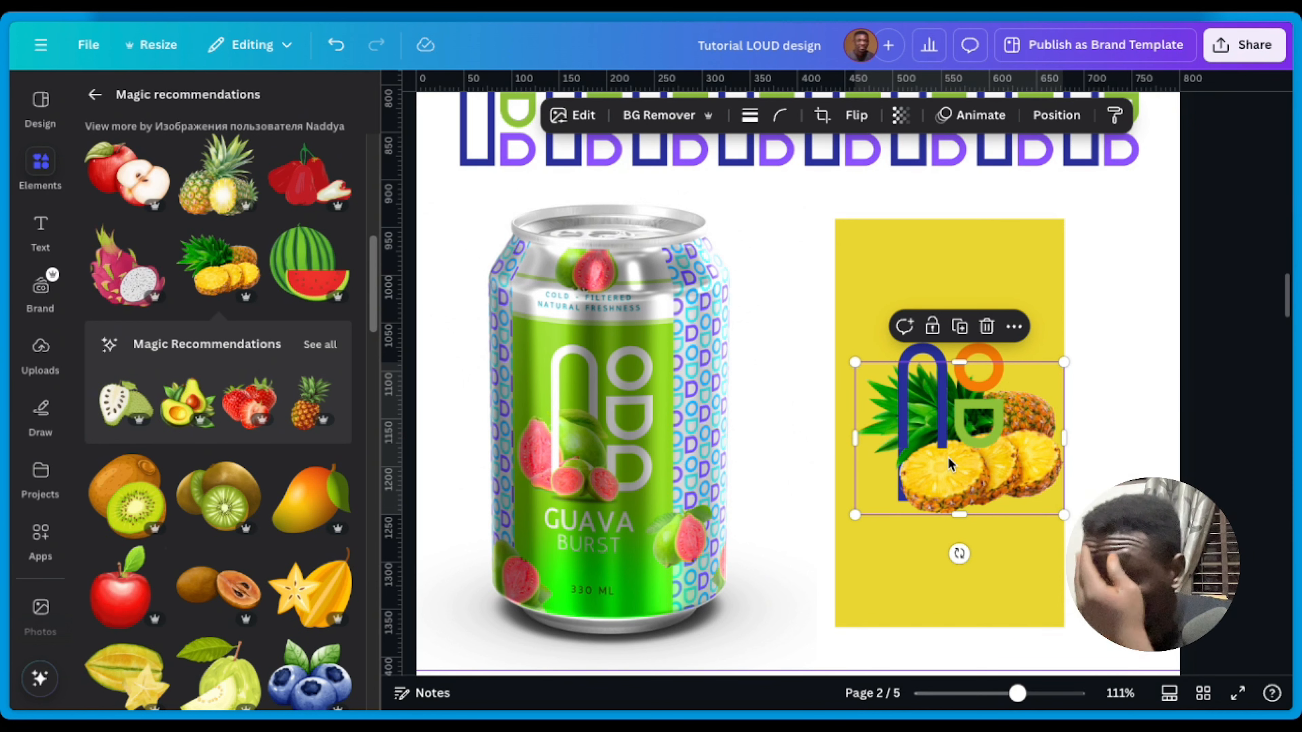
click(918, 486)
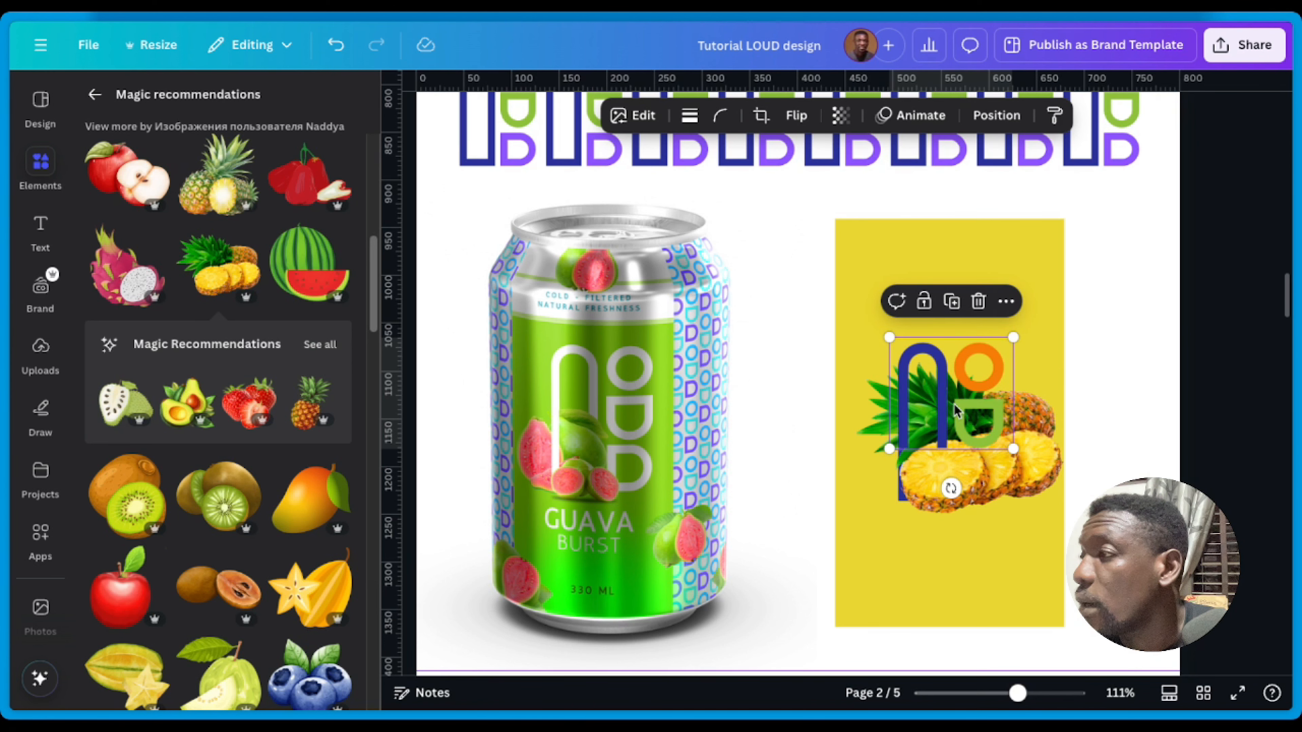
click(978, 301)
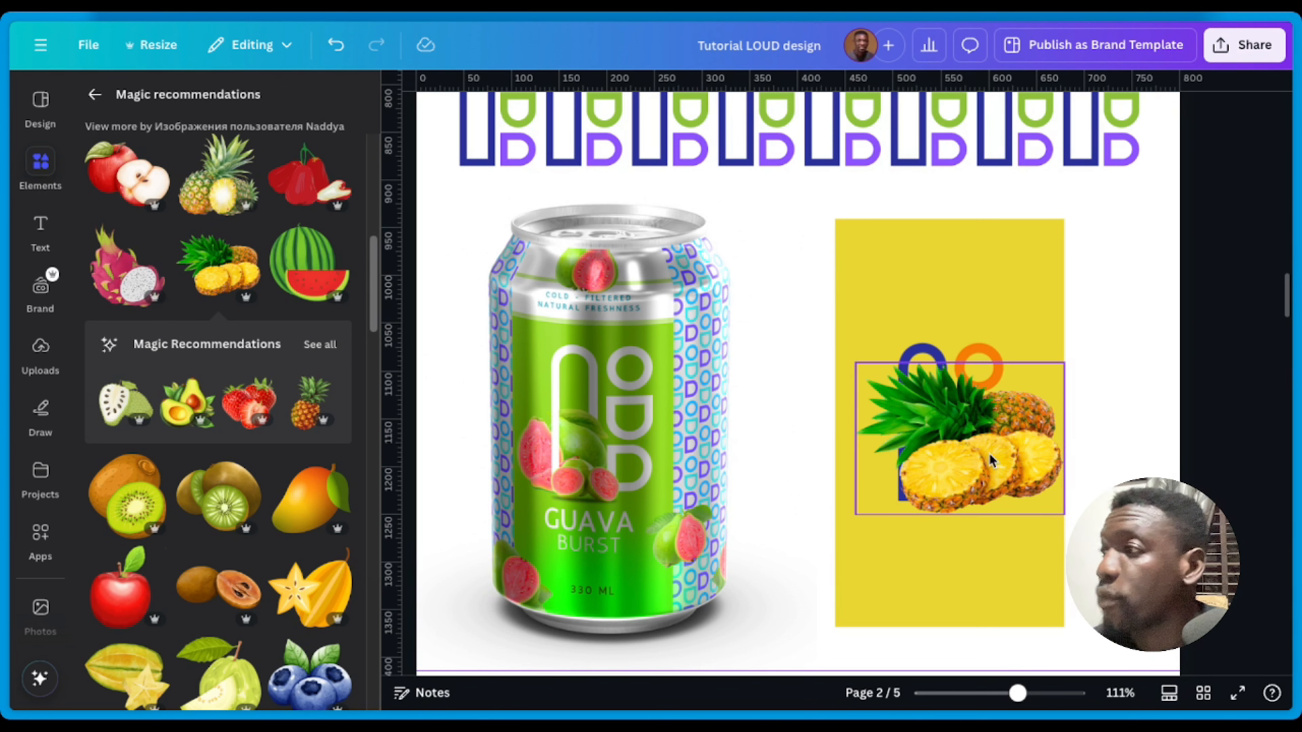
drag(984, 471, 973, 474)
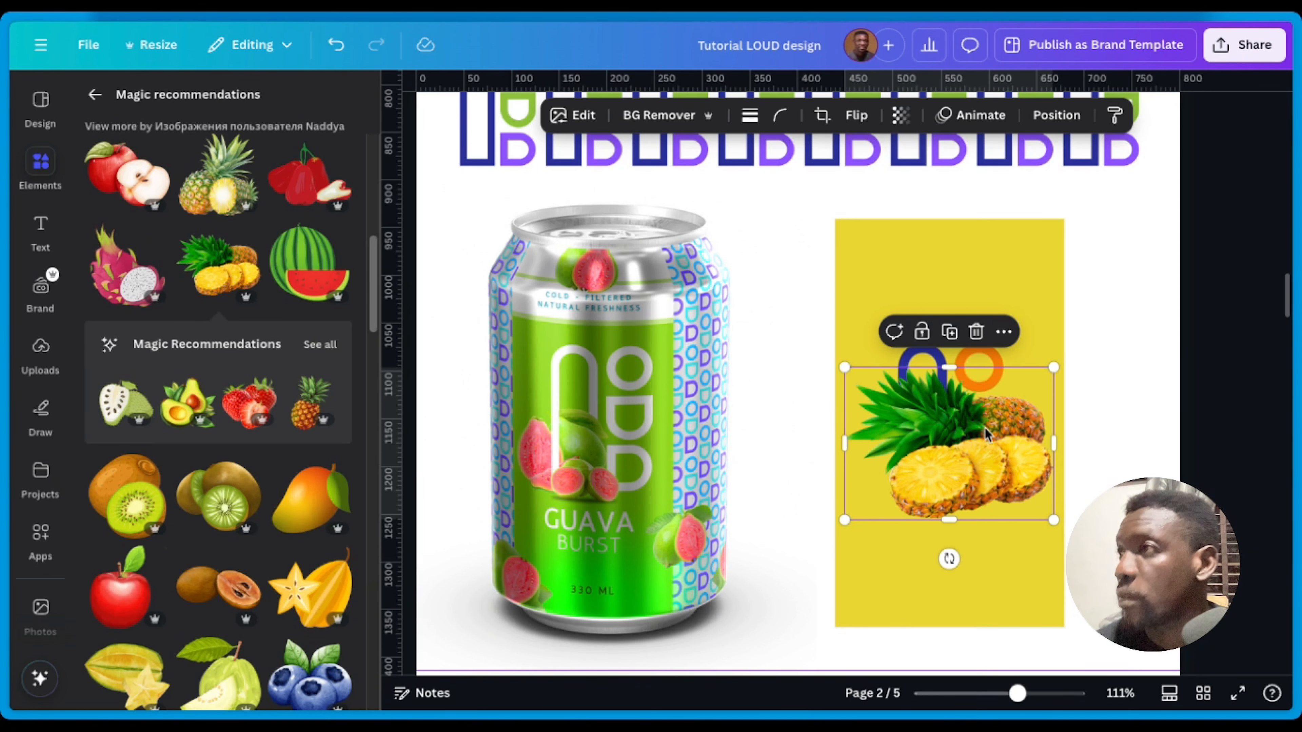
Step: Move the pineapple in the layer order to sit behind the label's logo and in front of the yellow rectangle
click(1055, 116)
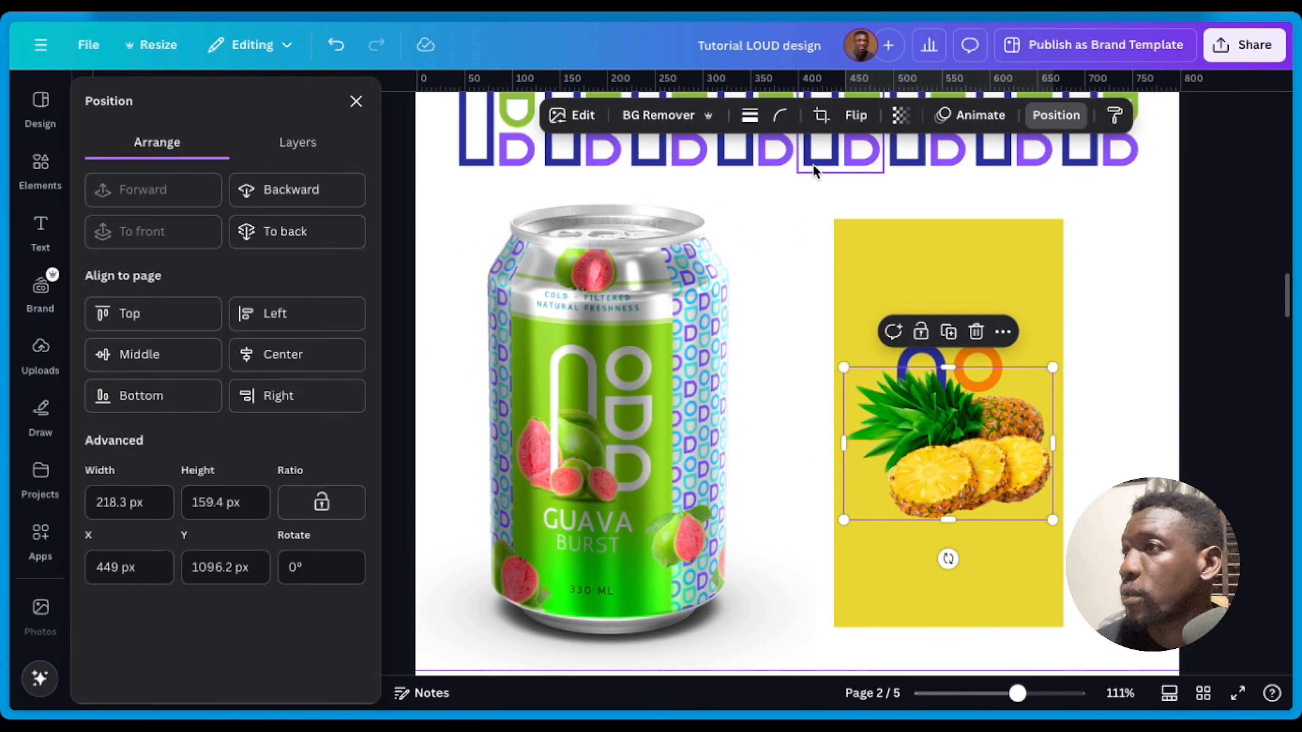
click(322, 154)
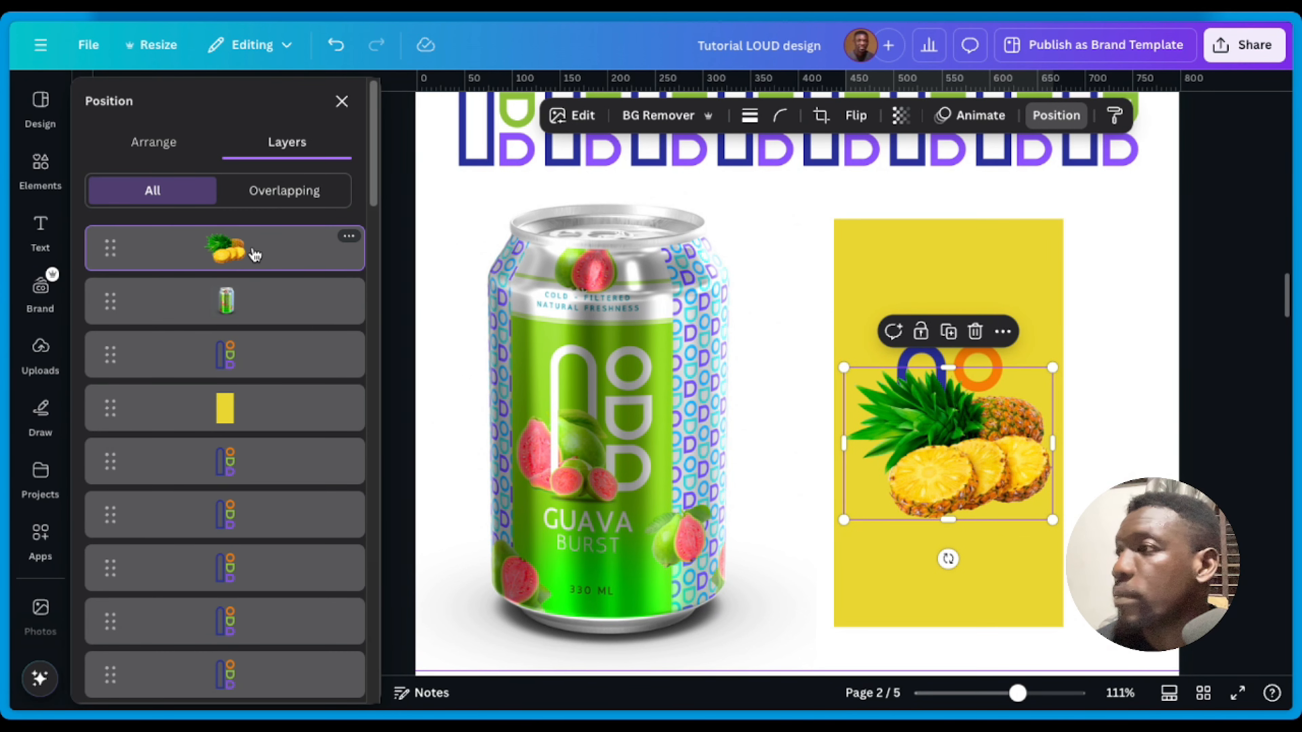
drag(247, 261, 249, 359)
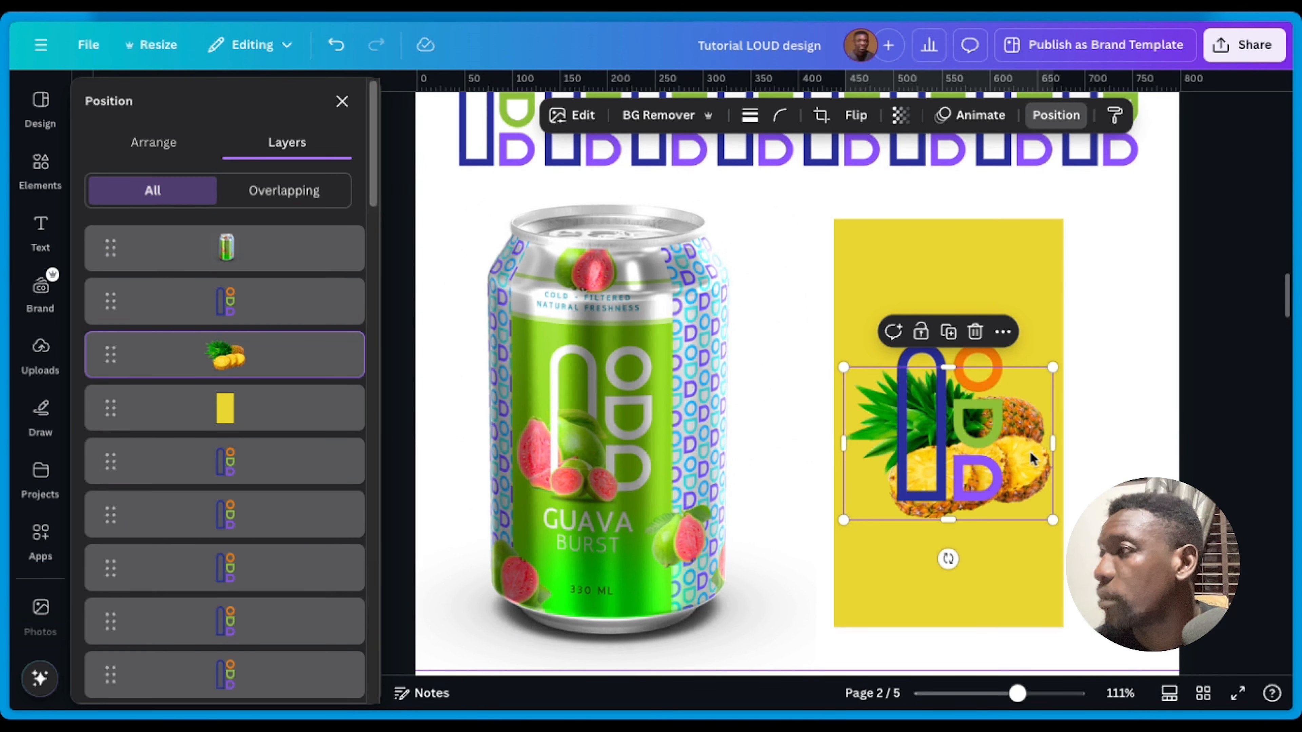
Step: Duplicate the pineapple over the original, in front of the logo, and crop the copy down to its green leaves
click(949, 333)
mouse_move(971, 454)
mouse_down()
mouse_move(964, 466)
mouse_move(958, 454)
mouse_up()
drag(949, 520, 963, 445)
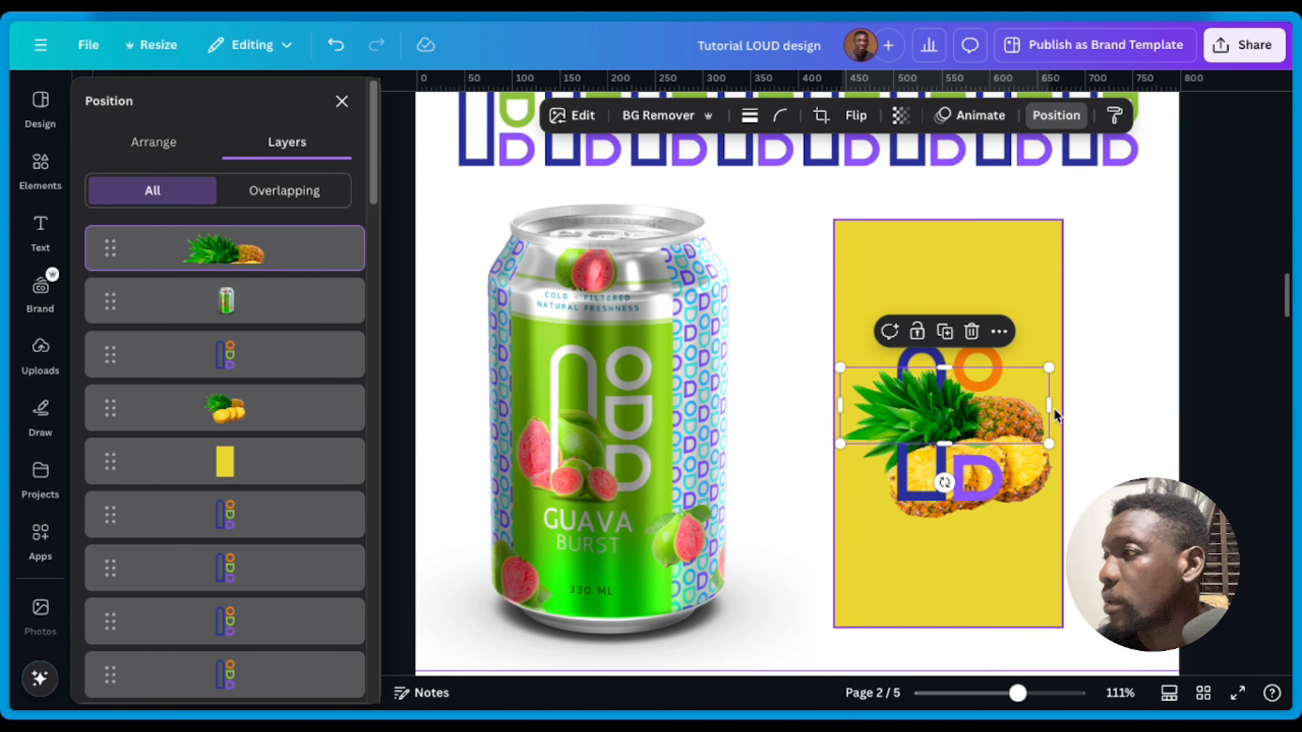
drag(1049, 406, 930, 428)
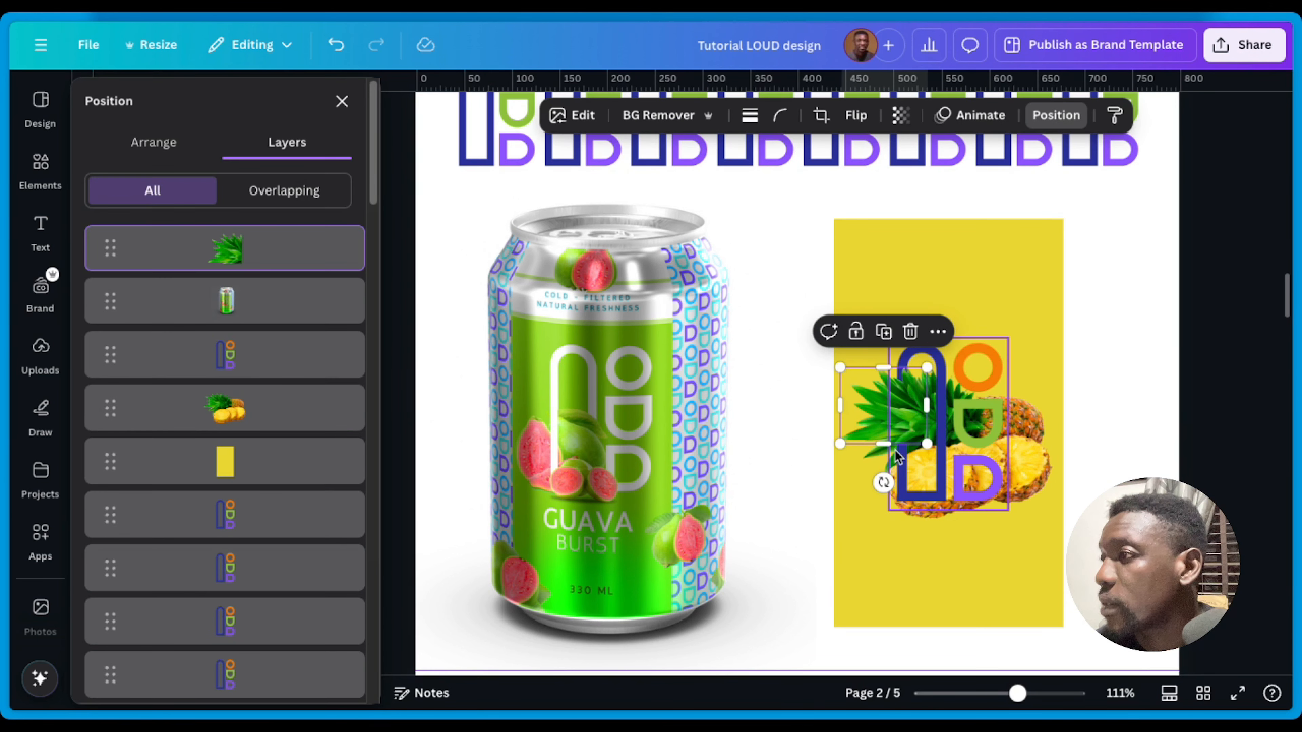
Step: Trim the lower edge of the cropped pineapple leaves in front of the logo slightly
mouse_move(880, 442)
mouse_down()
mouse_move(879, 484)
mouse_move(868, 422)
mouse_move(867, 434)
mouse_up()
click(1077, 456)
click(1058, 538)
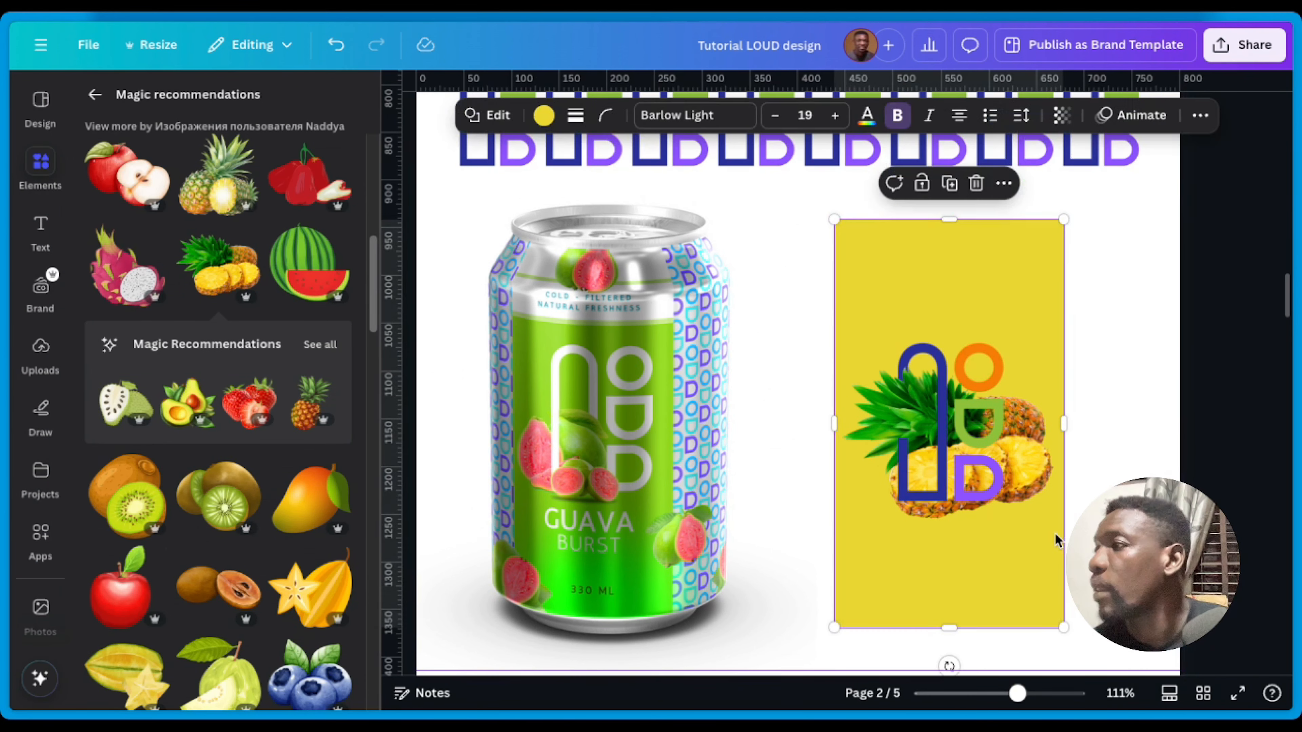
Step: Shift the green in the label's logo to hue -87 and saturation -26, and raise the logo's sharpness to 36
click(976, 490)
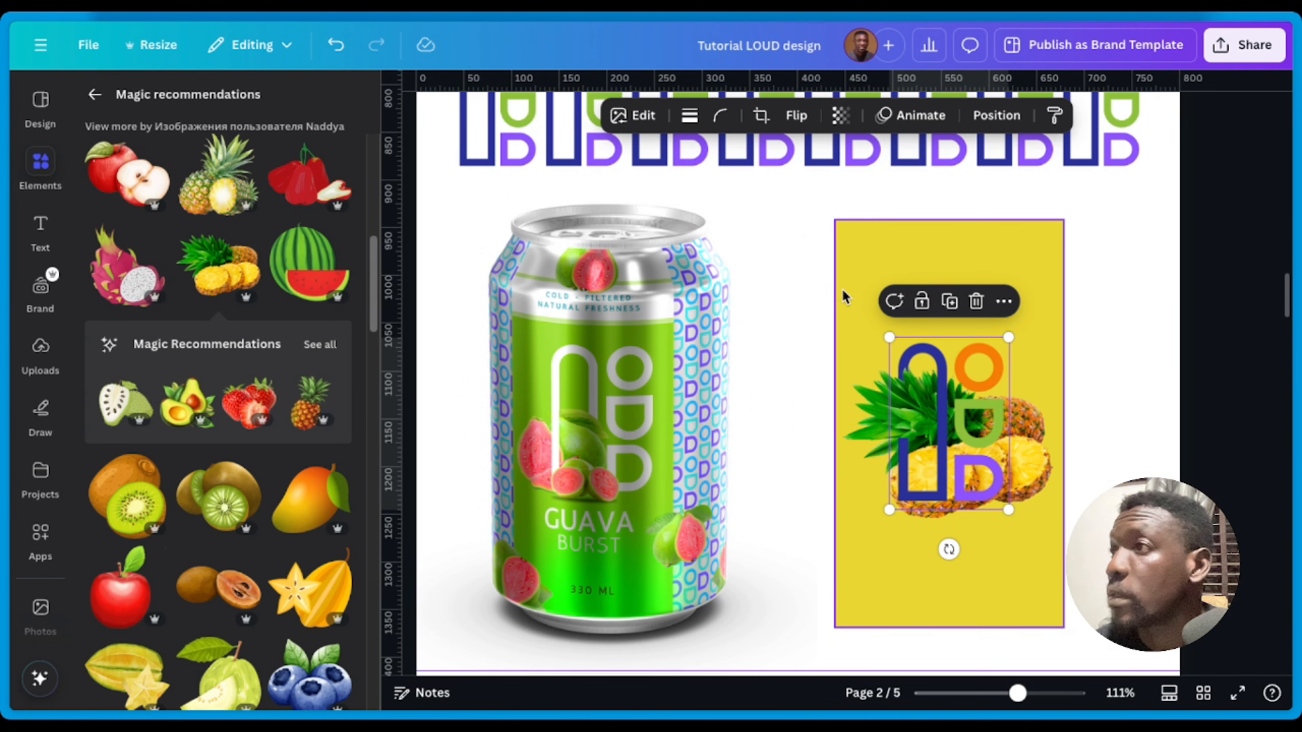
click(632, 115)
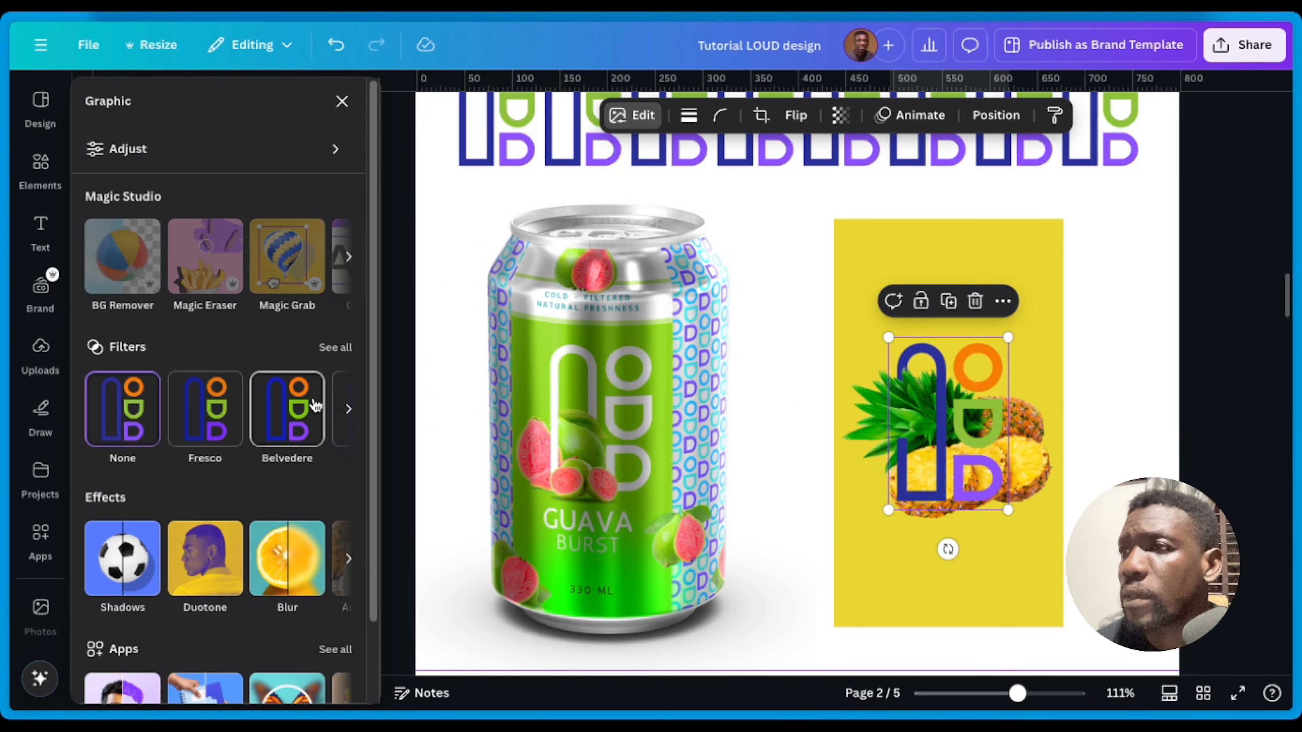
click(149, 149)
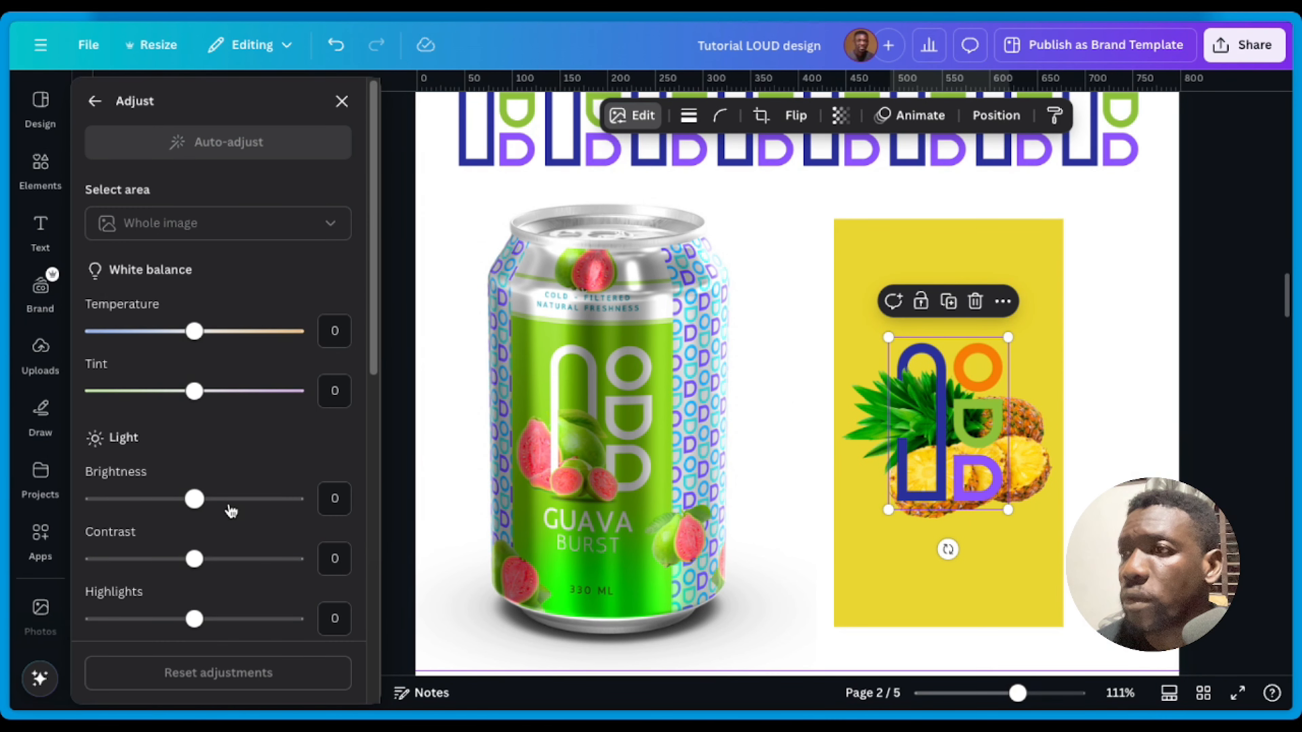
scroll(230, 510, down, 10)
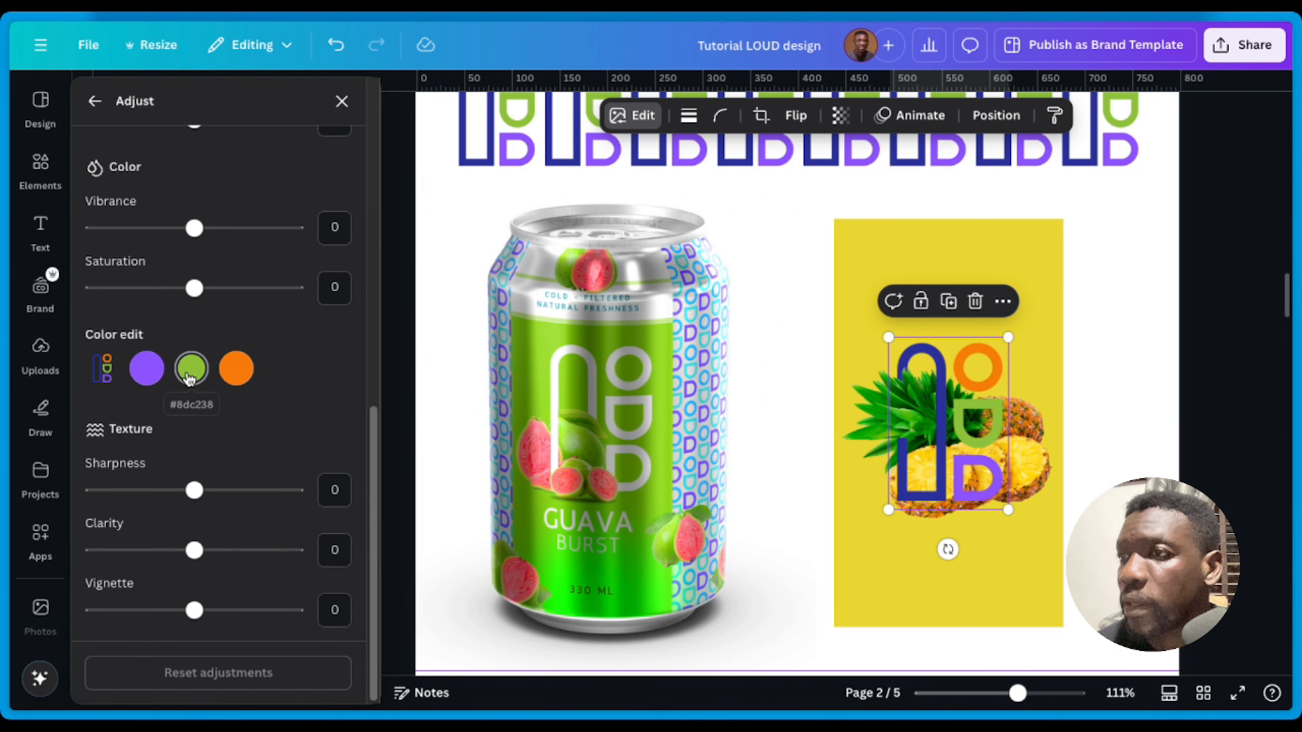
click(190, 378)
mouse_move(194, 515)
mouse_down()
mouse_move(275, 523)
mouse_move(108, 515)
mouse_move(168, 514)
mouse_up()
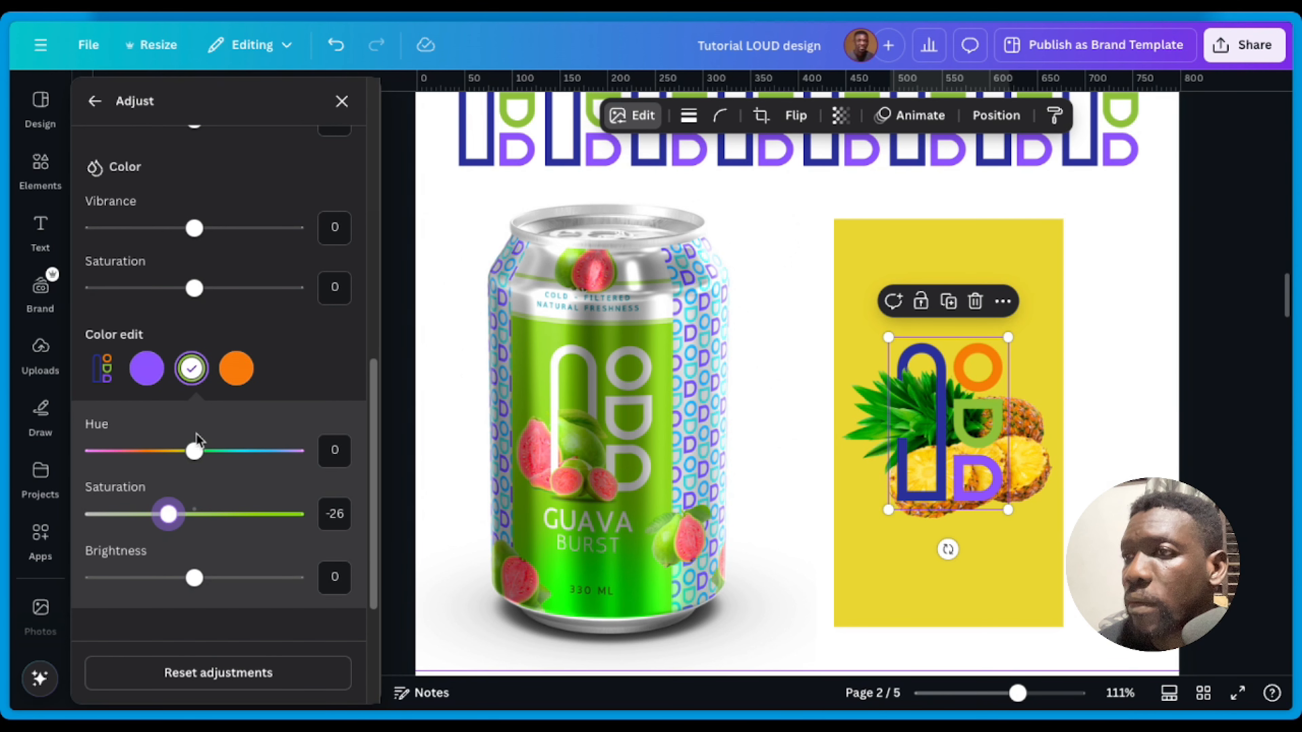
drag(195, 447, 127, 451)
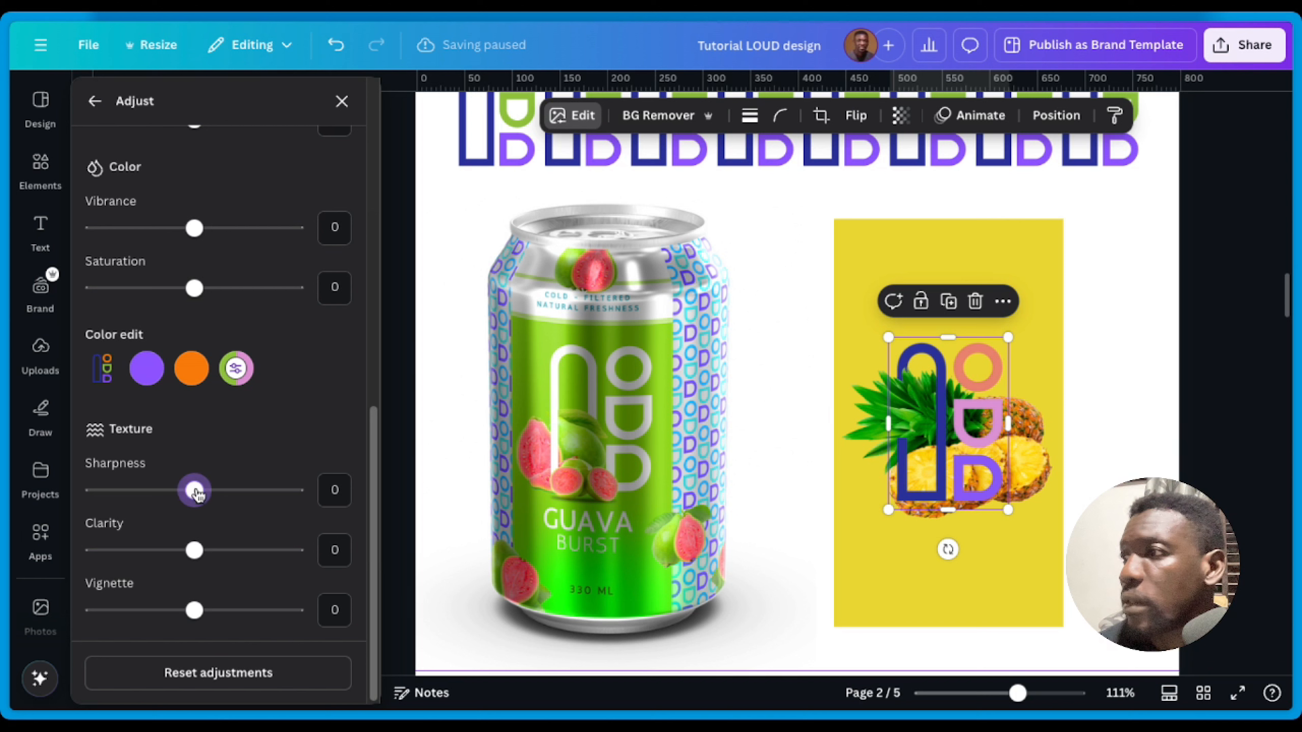
drag(197, 491, 233, 489)
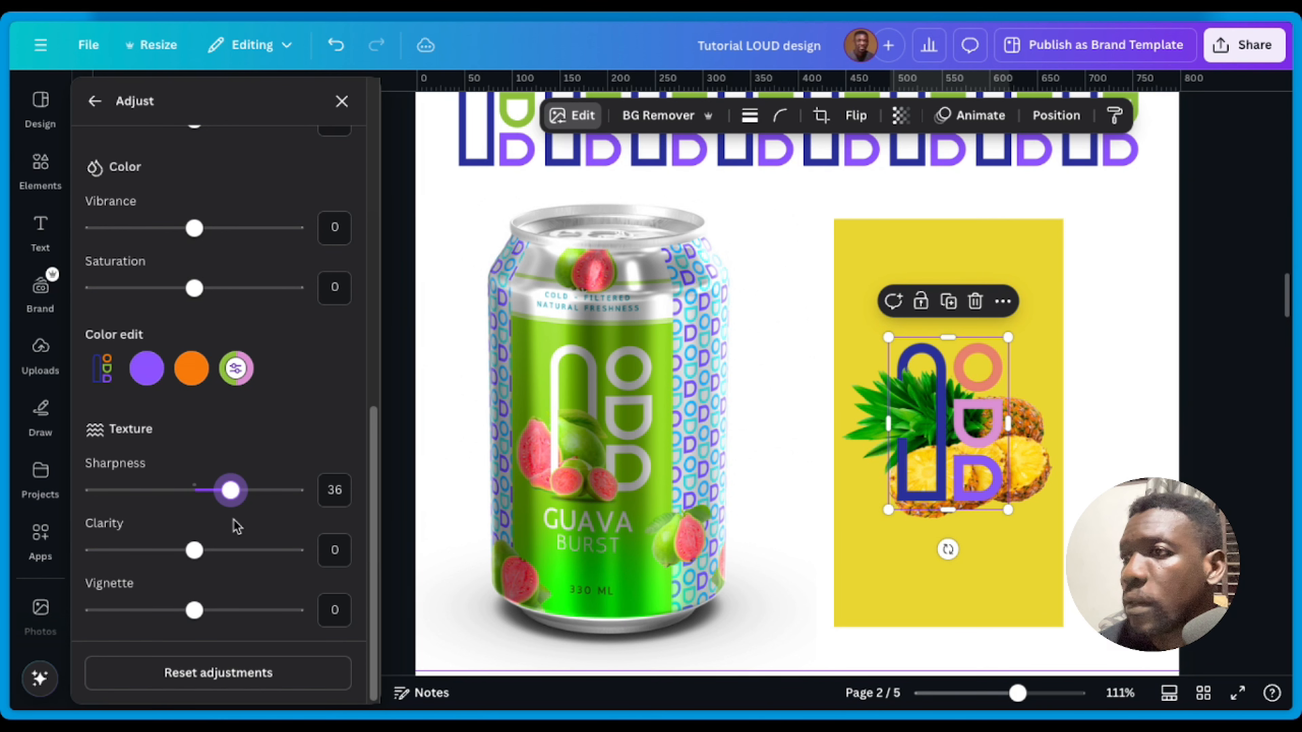
drag(204, 554, 196, 551)
Step: Recolor the logo's originally green letter to cyan with hue 46 and saturation 64
click(230, 369)
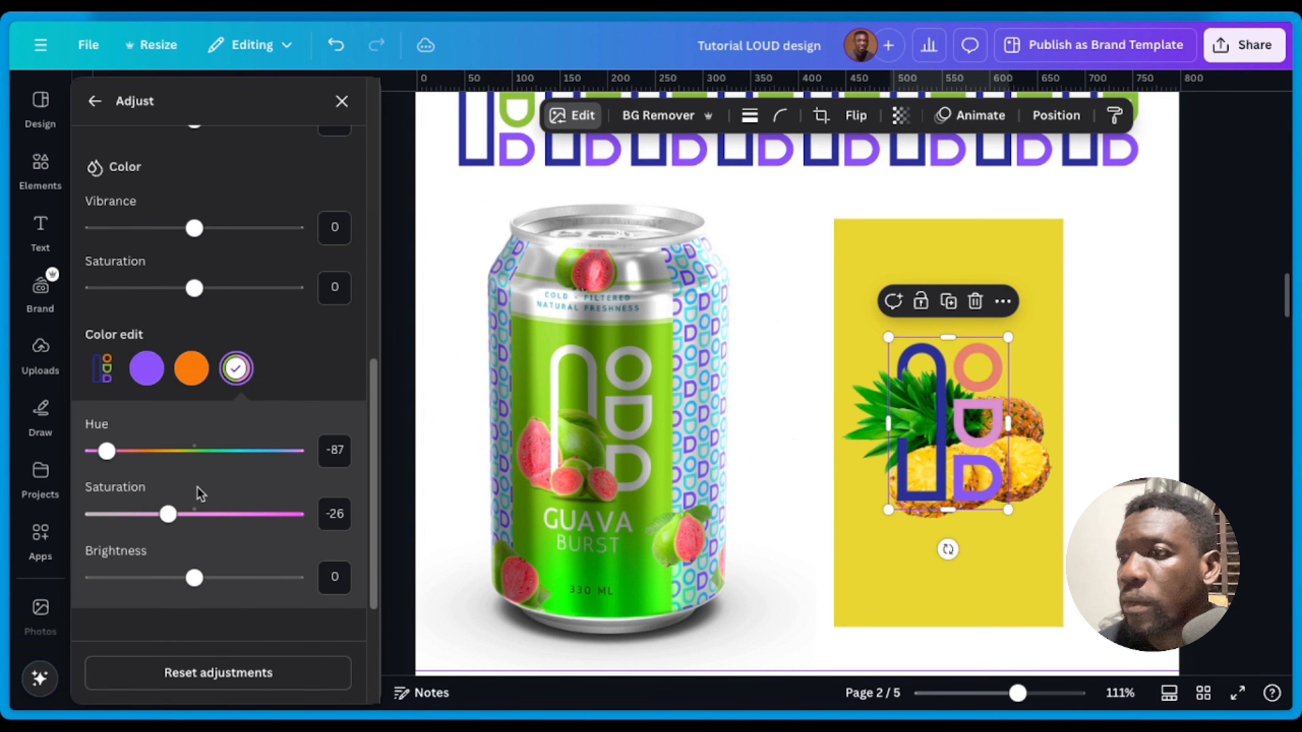
click(115, 454)
drag(132, 455, 244, 454)
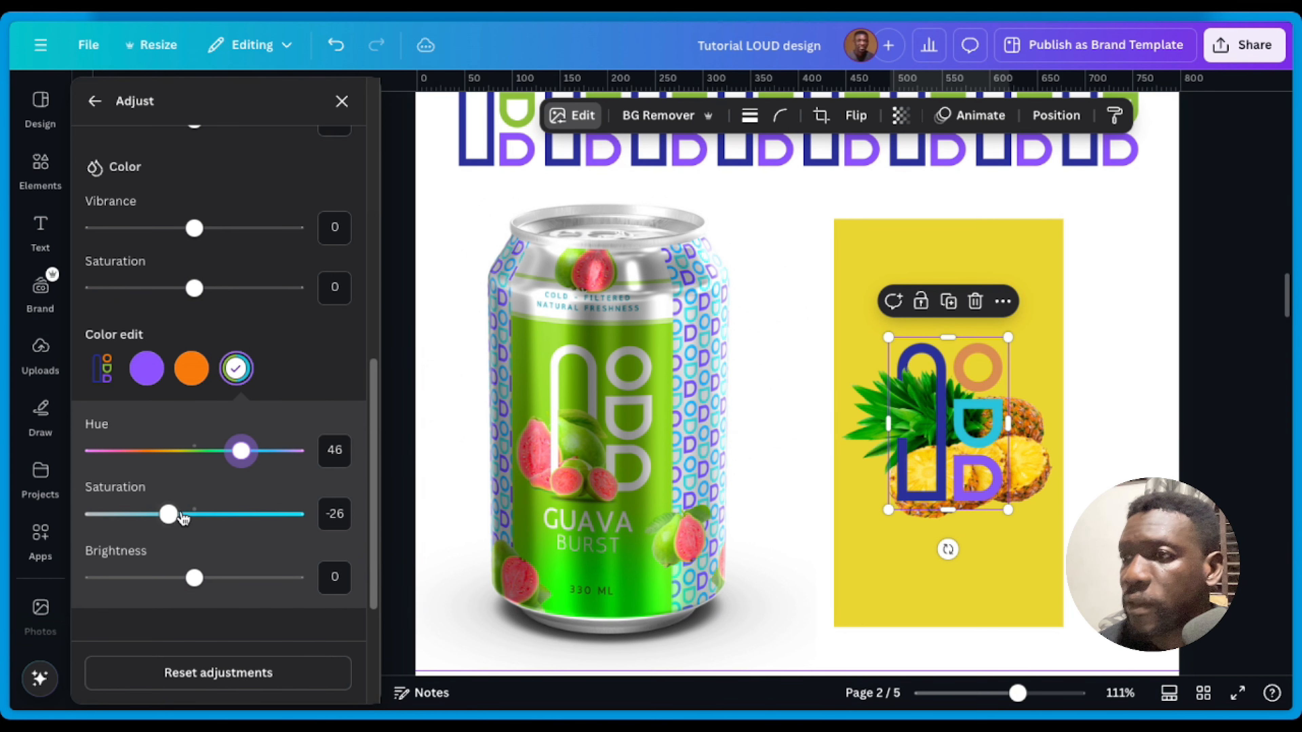
drag(183, 518, 262, 516)
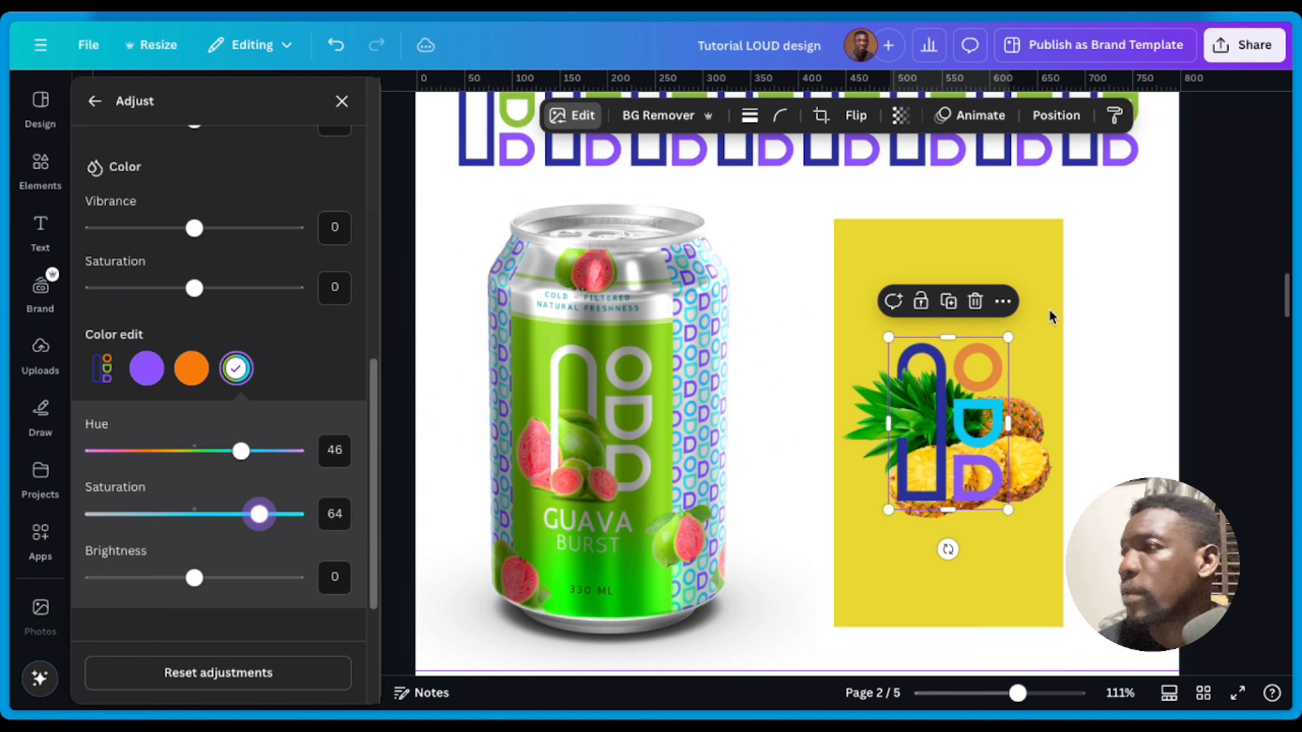
click(1163, 314)
Step: Try shrinking the sliced pineapple without its leaf copy and undo the resize
click(1010, 477)
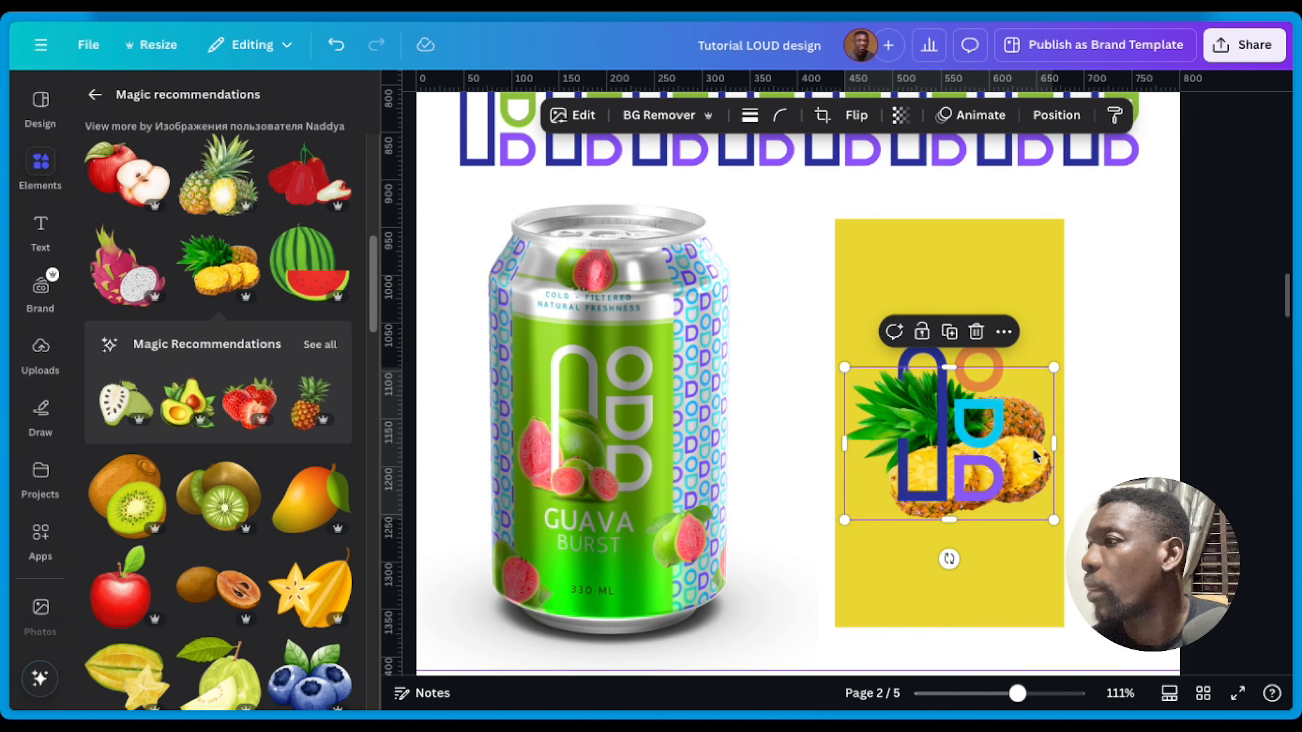
click(905, 408)
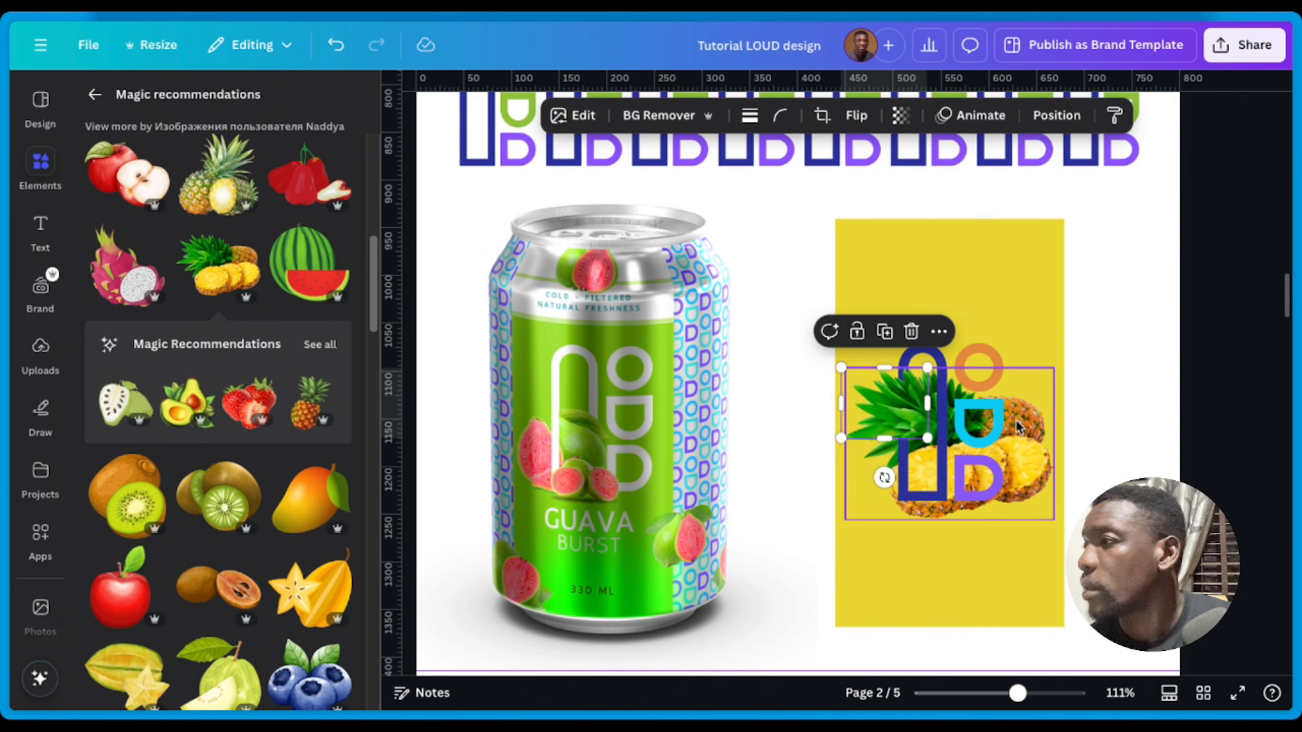
shift+click(886, 401)
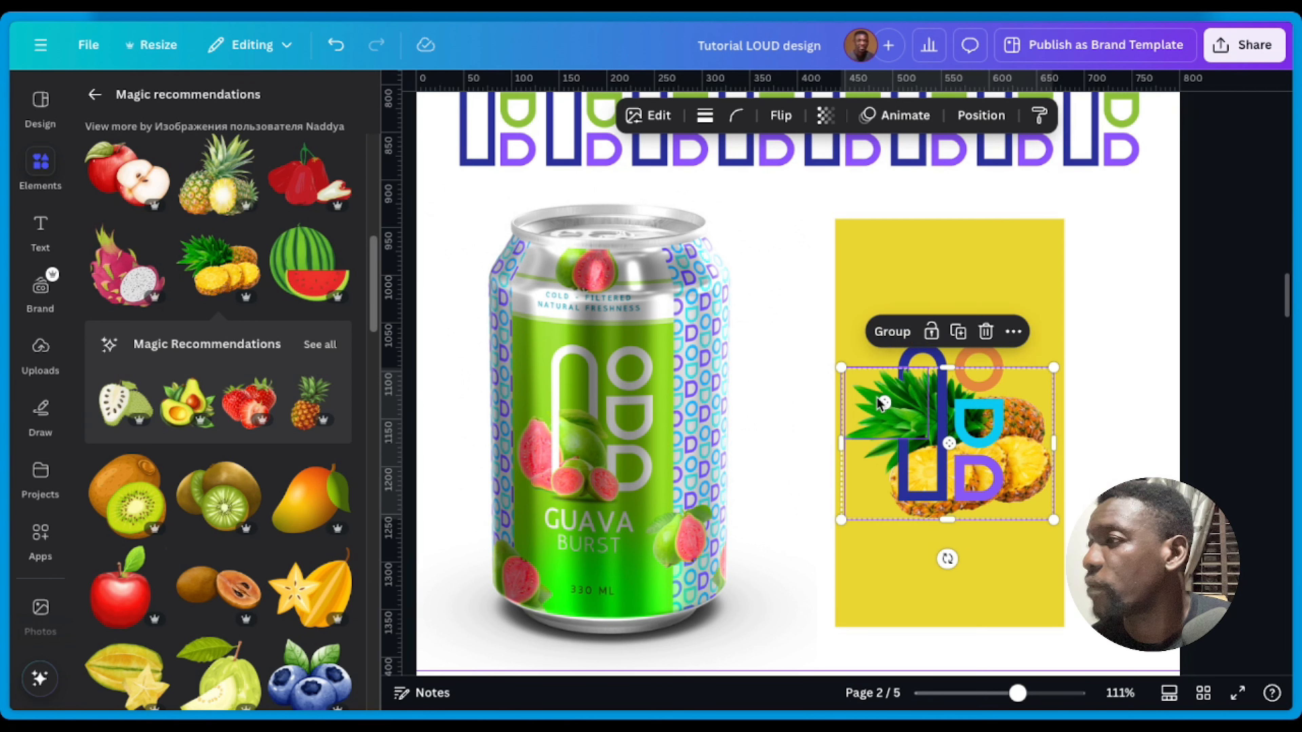
click(1069, 438)
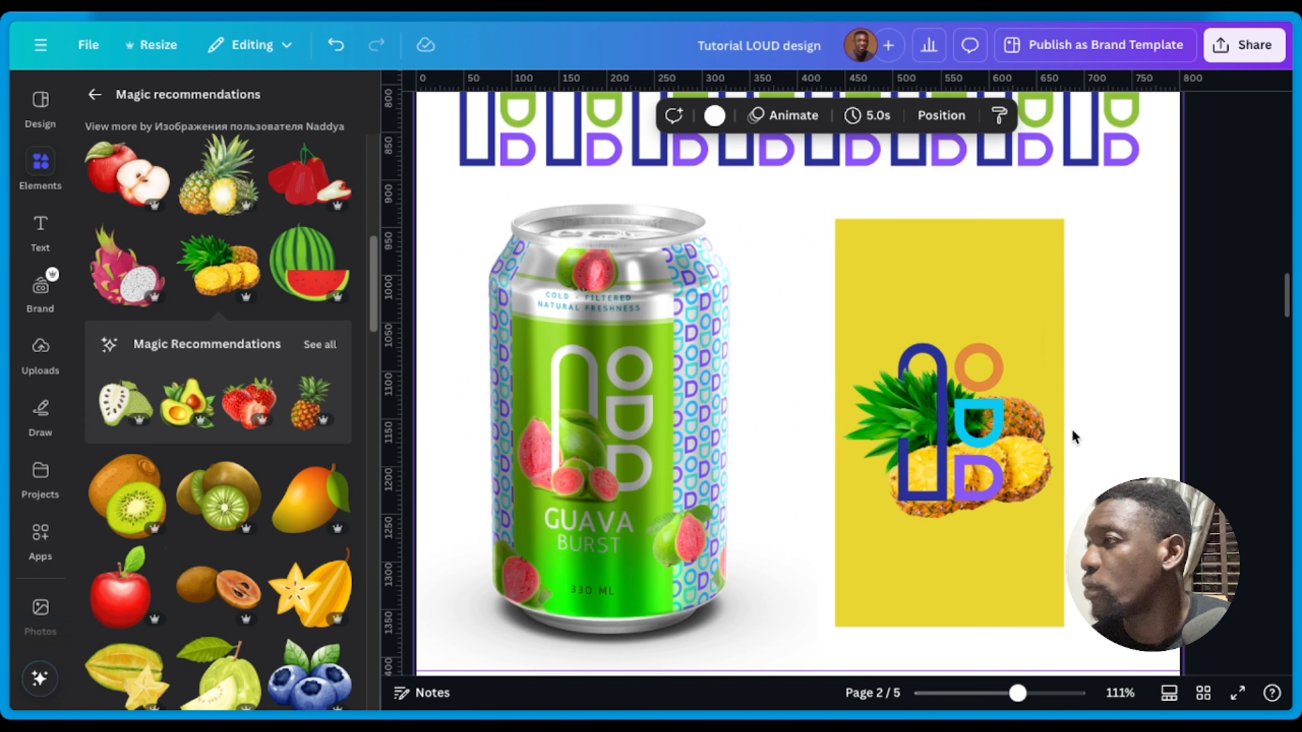
click(1048, 447)
drag(1053, 519, 1022, 496)
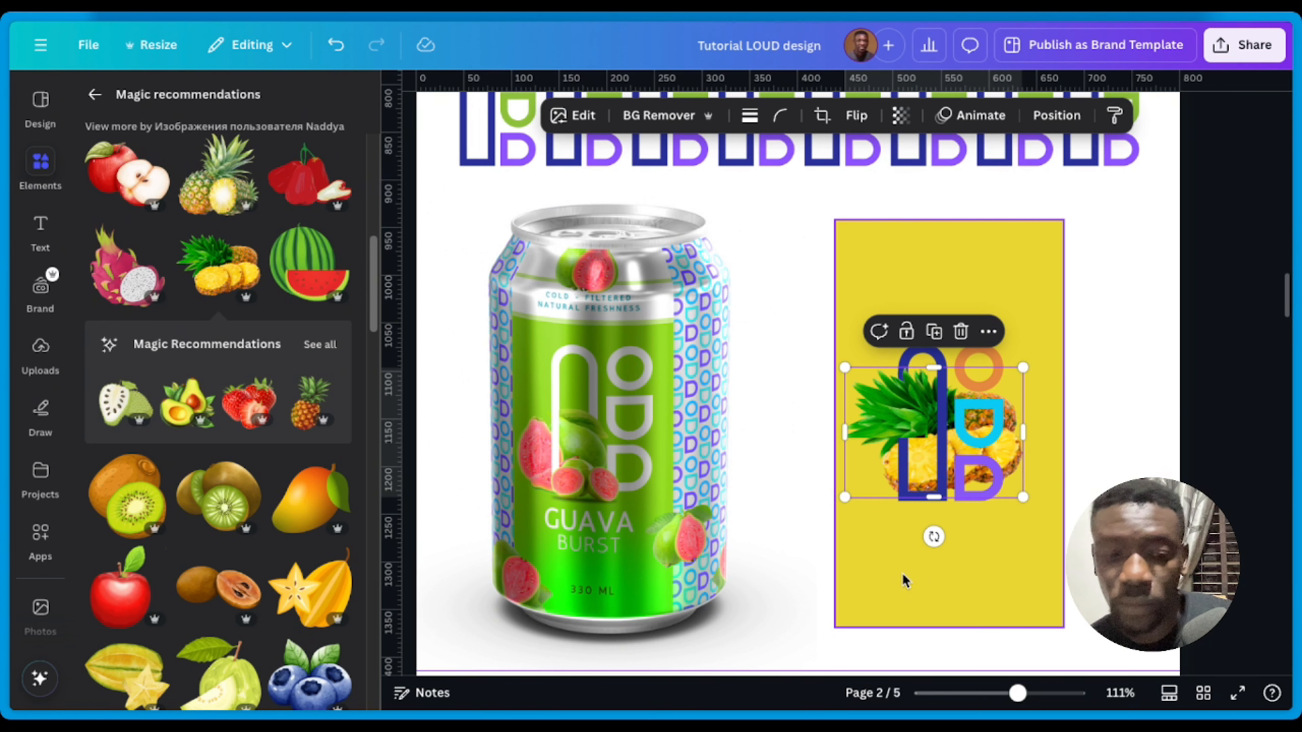
key(ctrl+z)
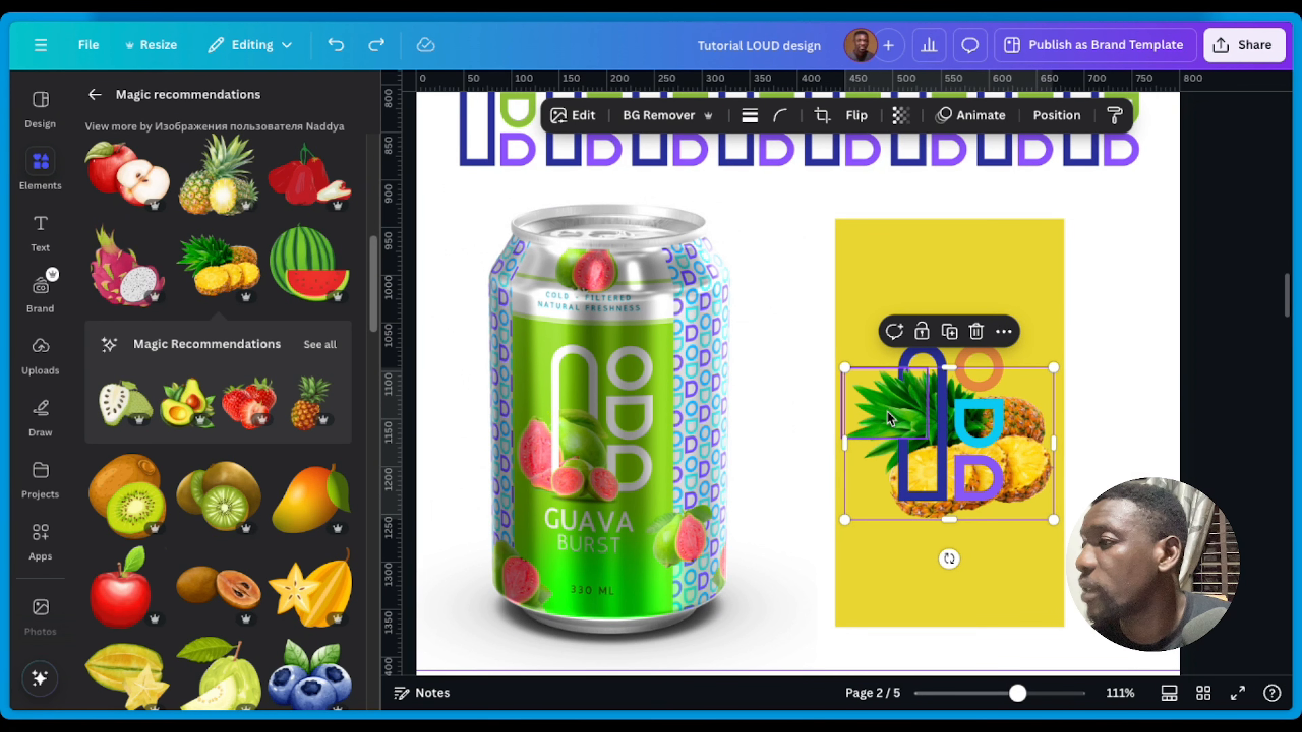
Step: Shrink the sliced pineapple together with its leaf copy and move both slightly down to fit the logo's lower half
click(862, 413)
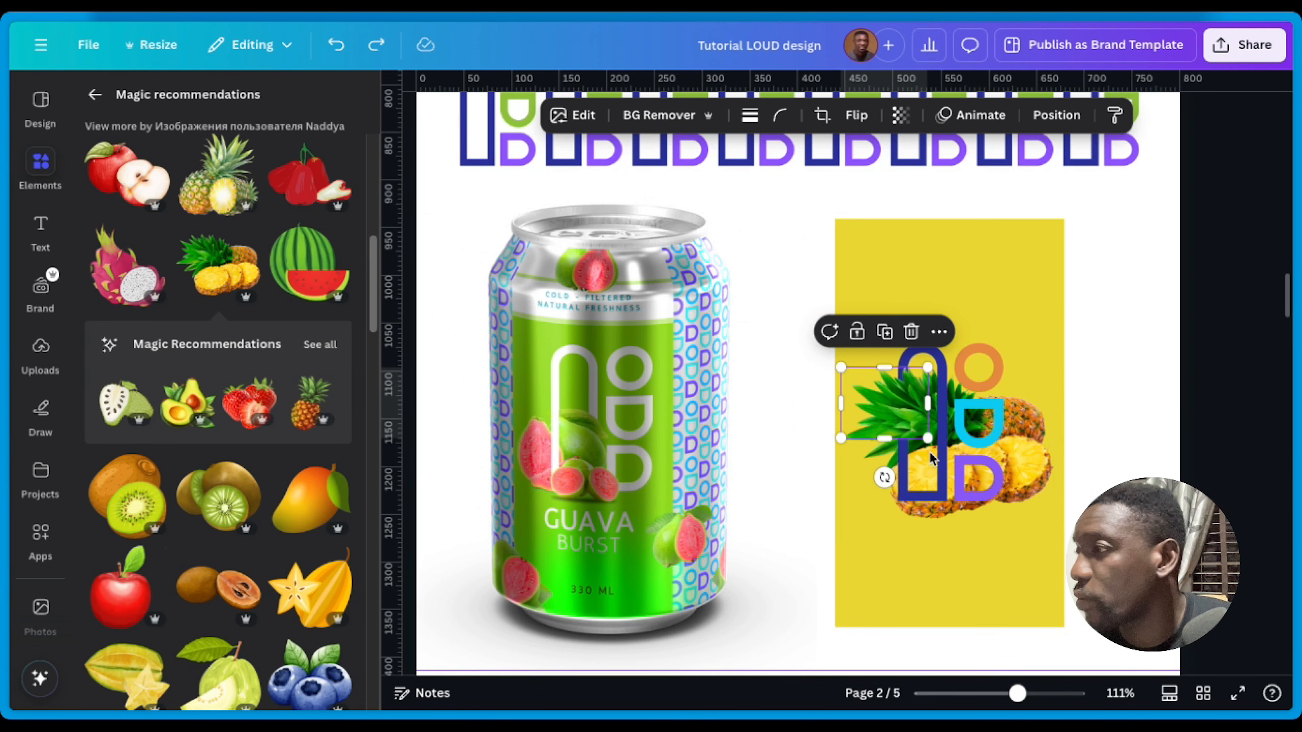
click(1032, 467)
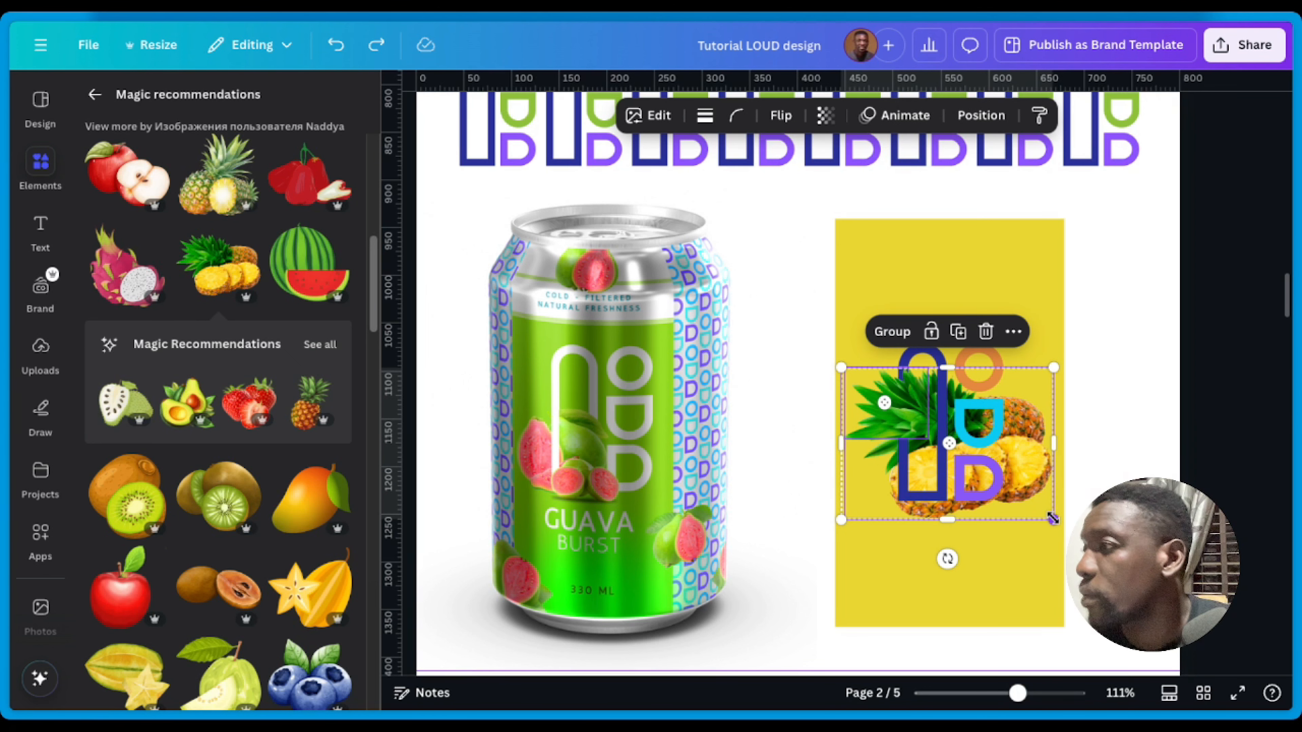
drag(1052, 519, 1013, 491)
shift+click(851, 413)
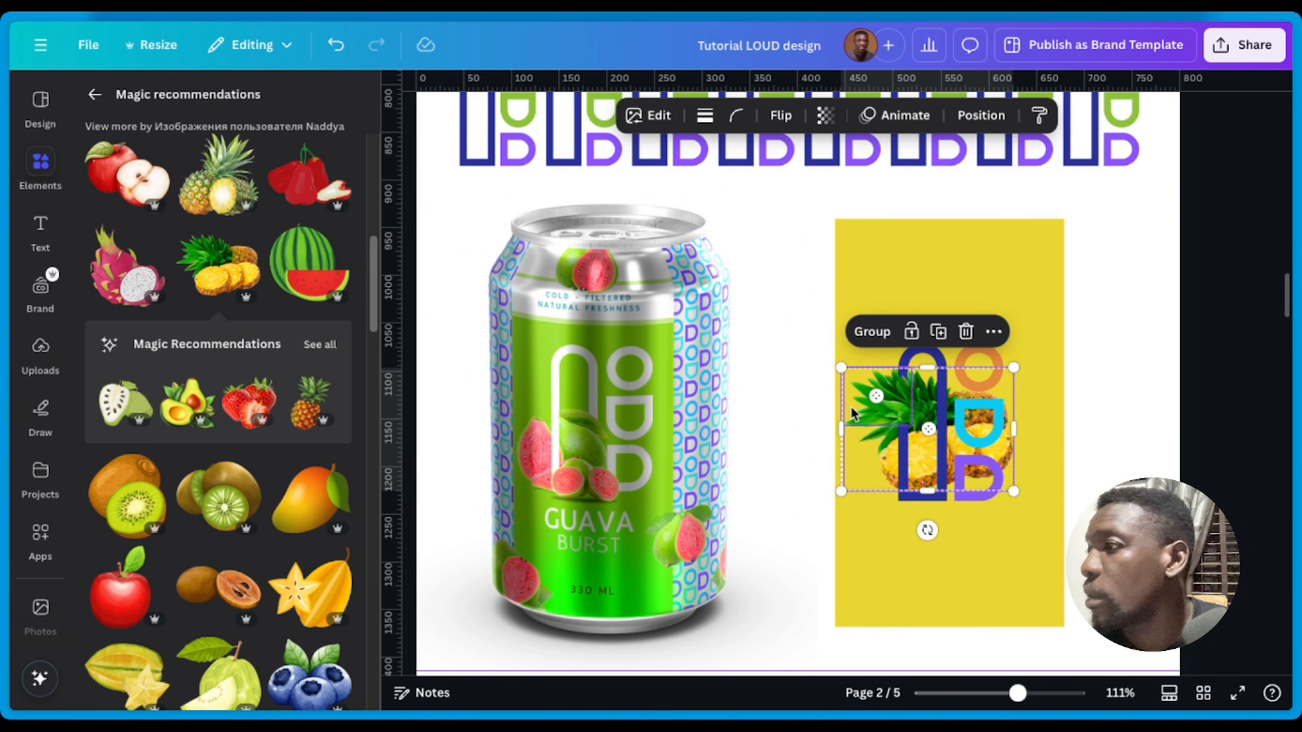
drag(866, 420, 872, 437)
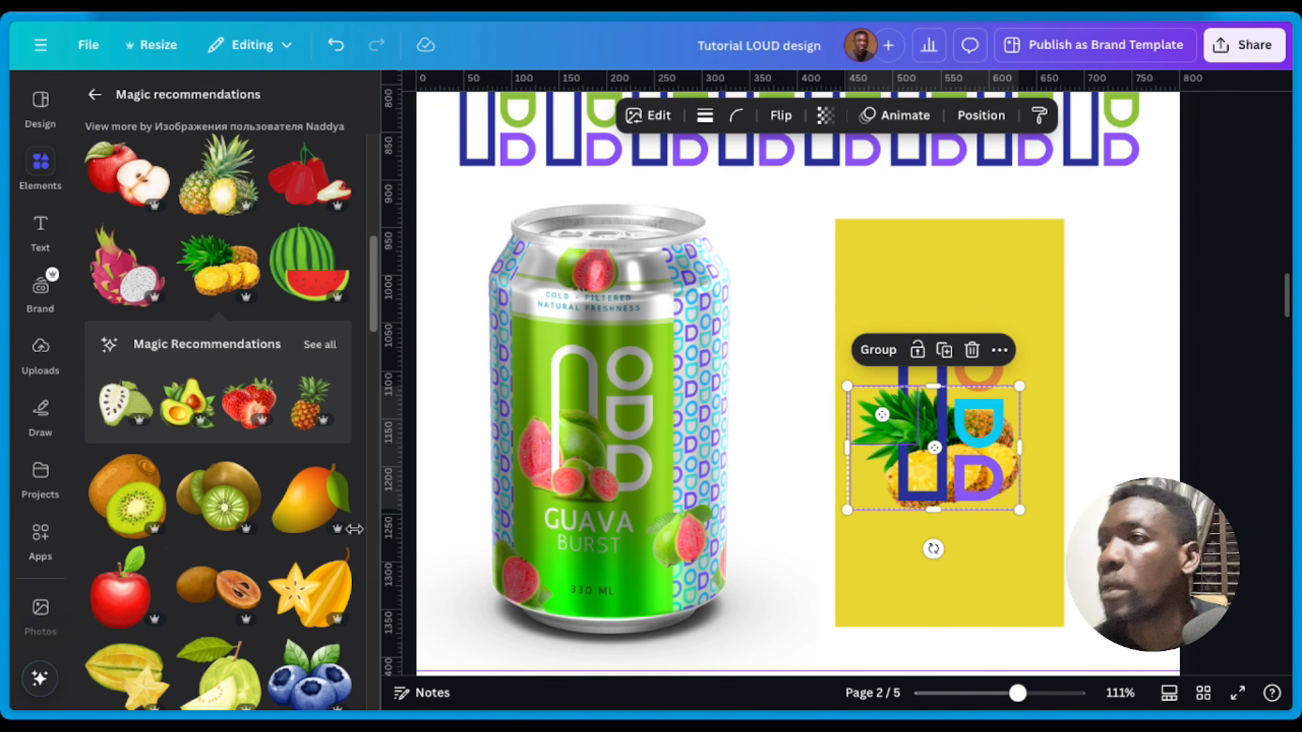
Step: Try adding the illustrated whole pineapple from the recommended graphics and delete it
click(302, 415)
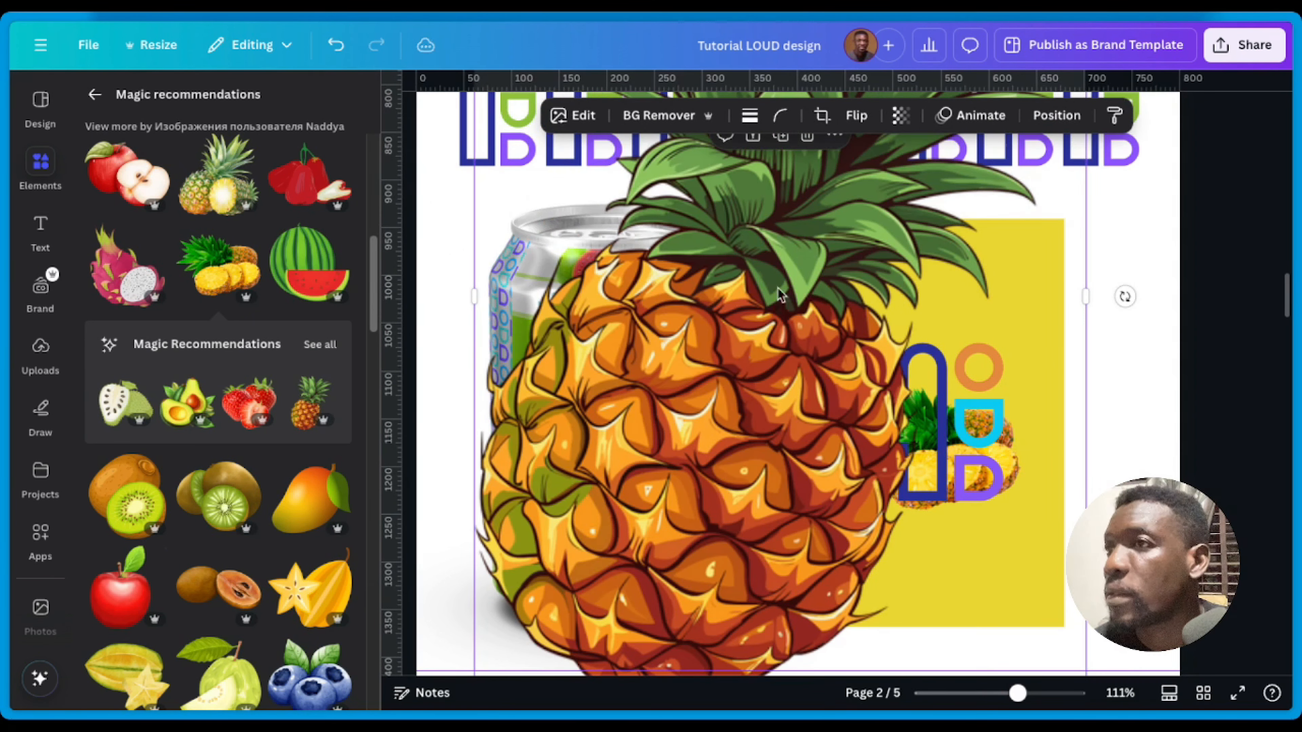
key(Delete)
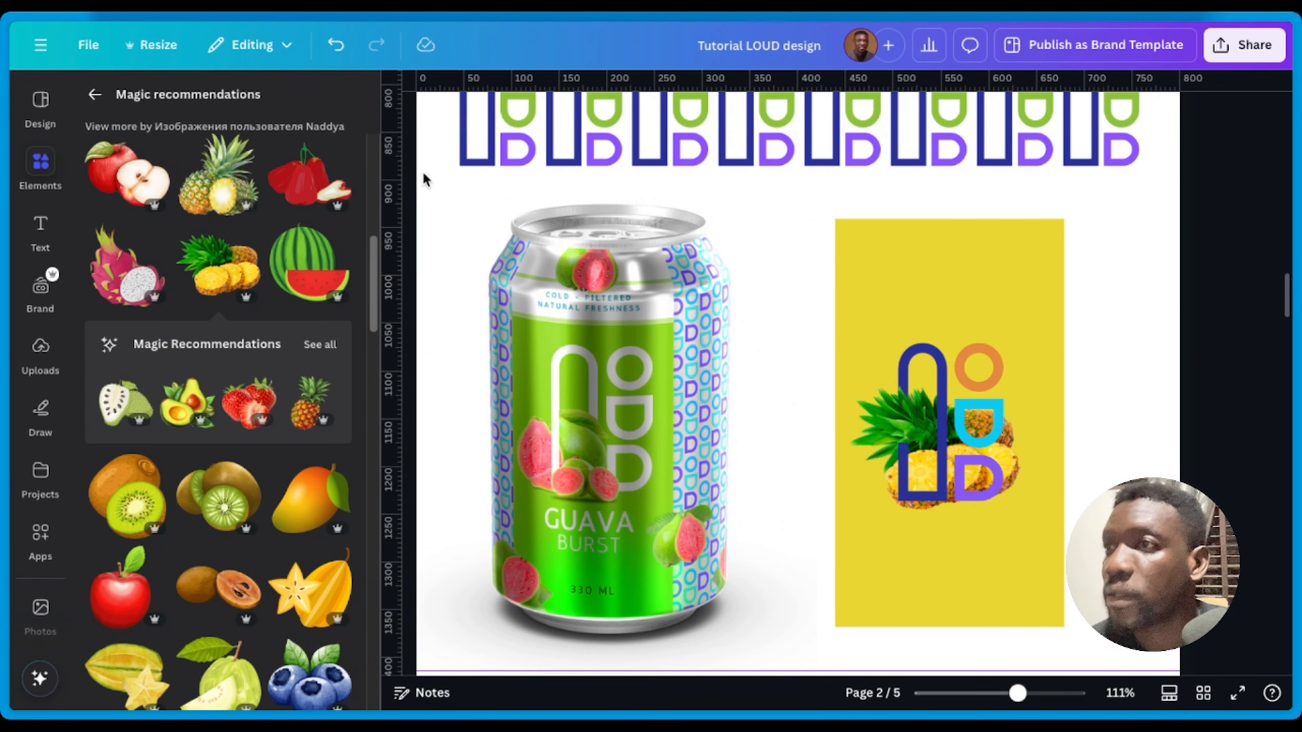
Step: Add the graphic of a whole and a halved pineapple, shrink it and place it over the label's logo
click(223, 177)
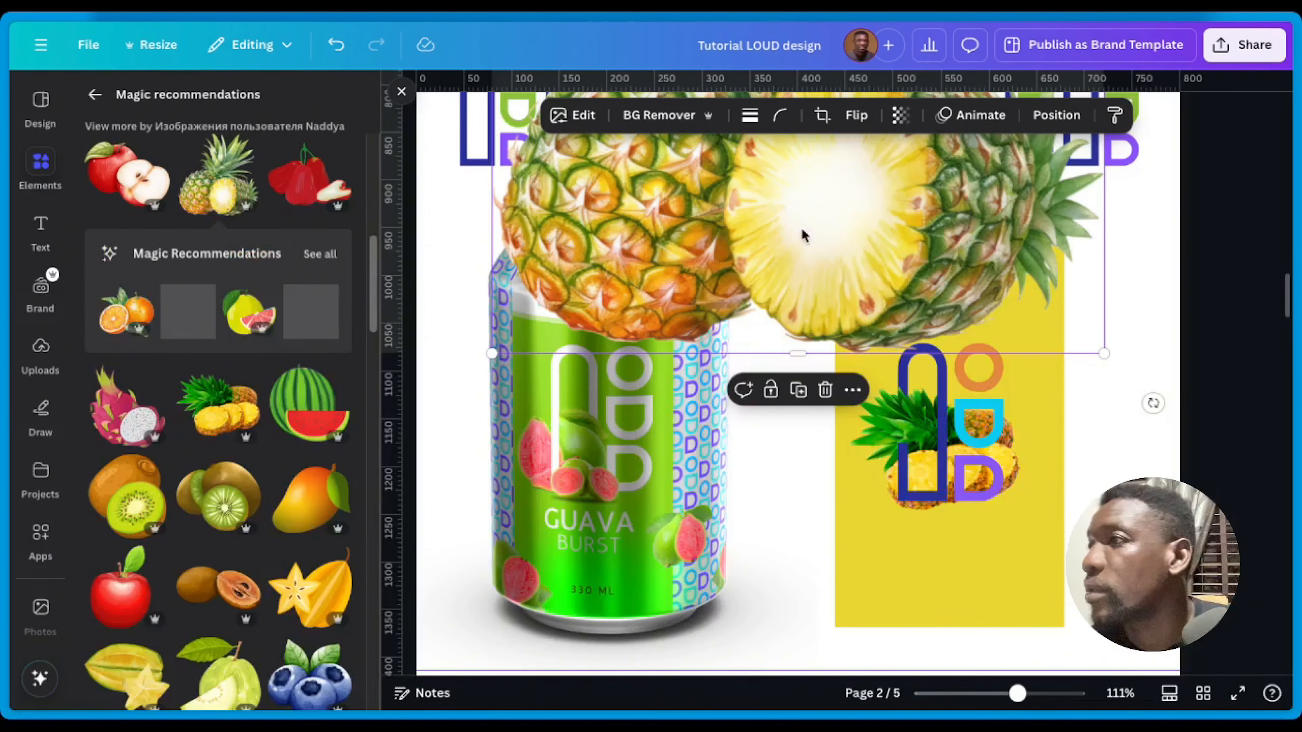
drag(971, 206, 927, 303)
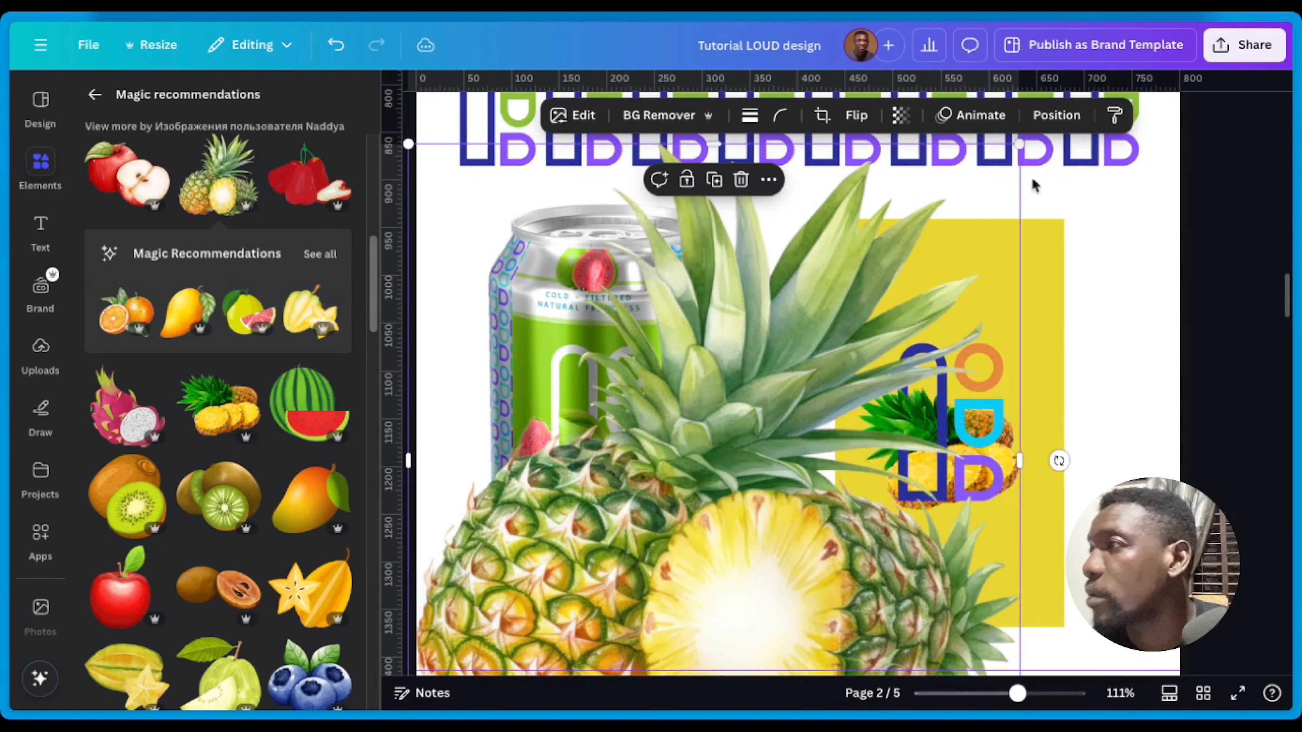
drag(1018, 141, 615, 584)
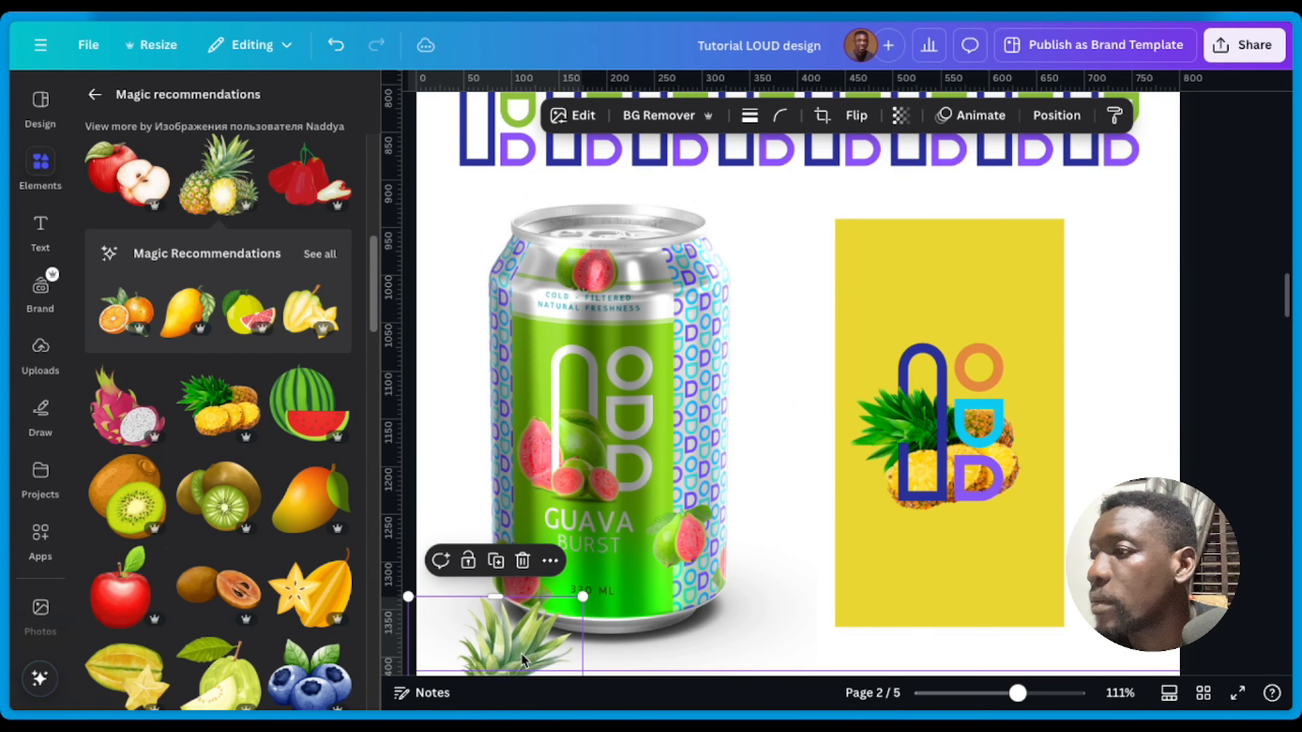
drag(532, 605, 1034, 399)
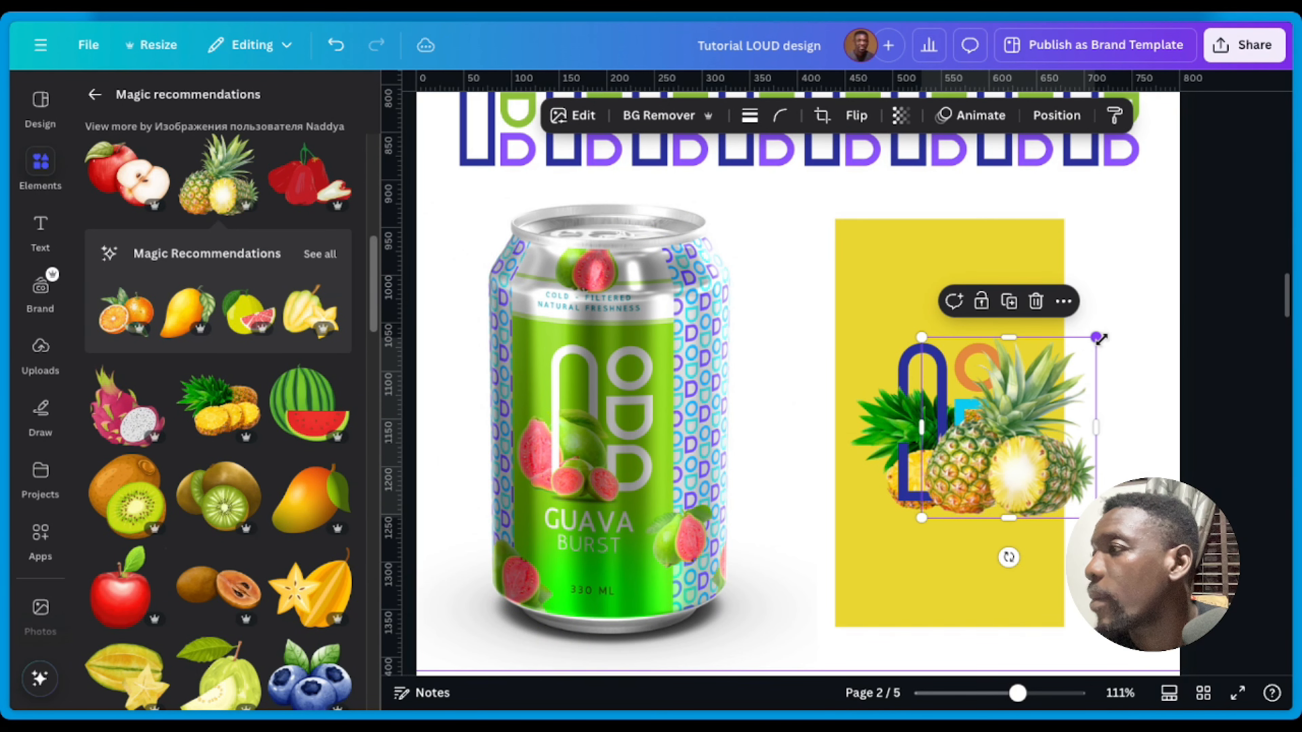
Step: Shrink the new pineapple graphic, flip it horizontally and place it over the lower left of the label's logo
drag(1097, 338, 1027, 413)
drag(978, 472, 888, 470)
click(859, 118)
click(871, 160)
drag(939, 408, 954, 386)
drag(891, 440, 886, 438)
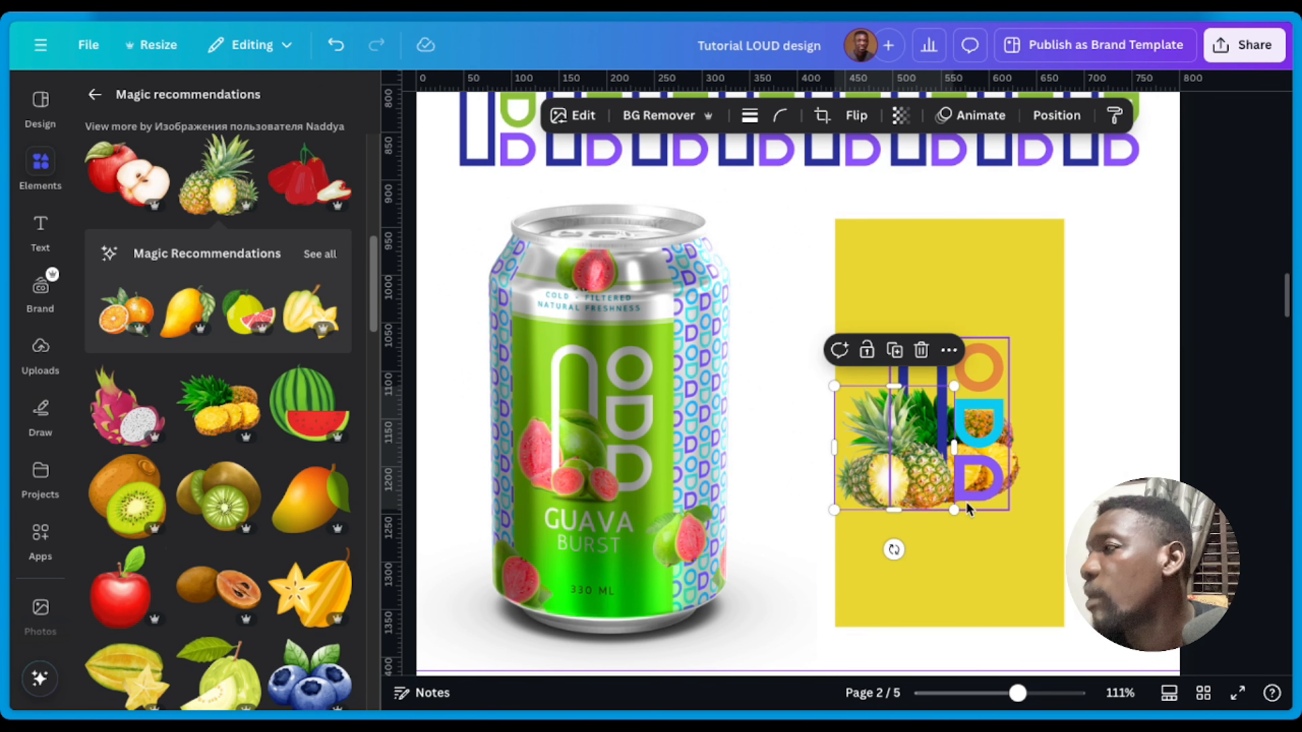
Step: Select the logo and all the pineapple graphics without the yellow rectangle and shift them right to centre them on the label
drag(1105, 518, 840, 336)
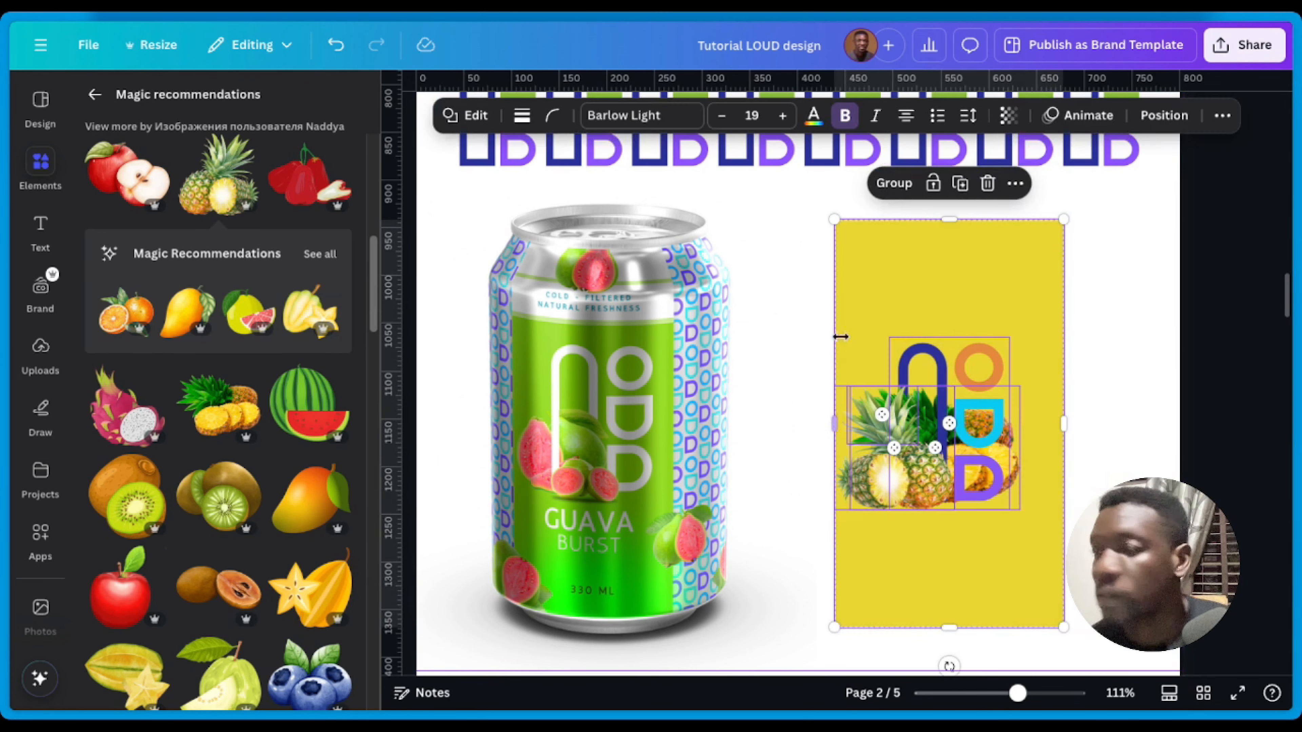
shift+click(982, 303)
drag(929, 430, 946, 429)
click(1115, 396)
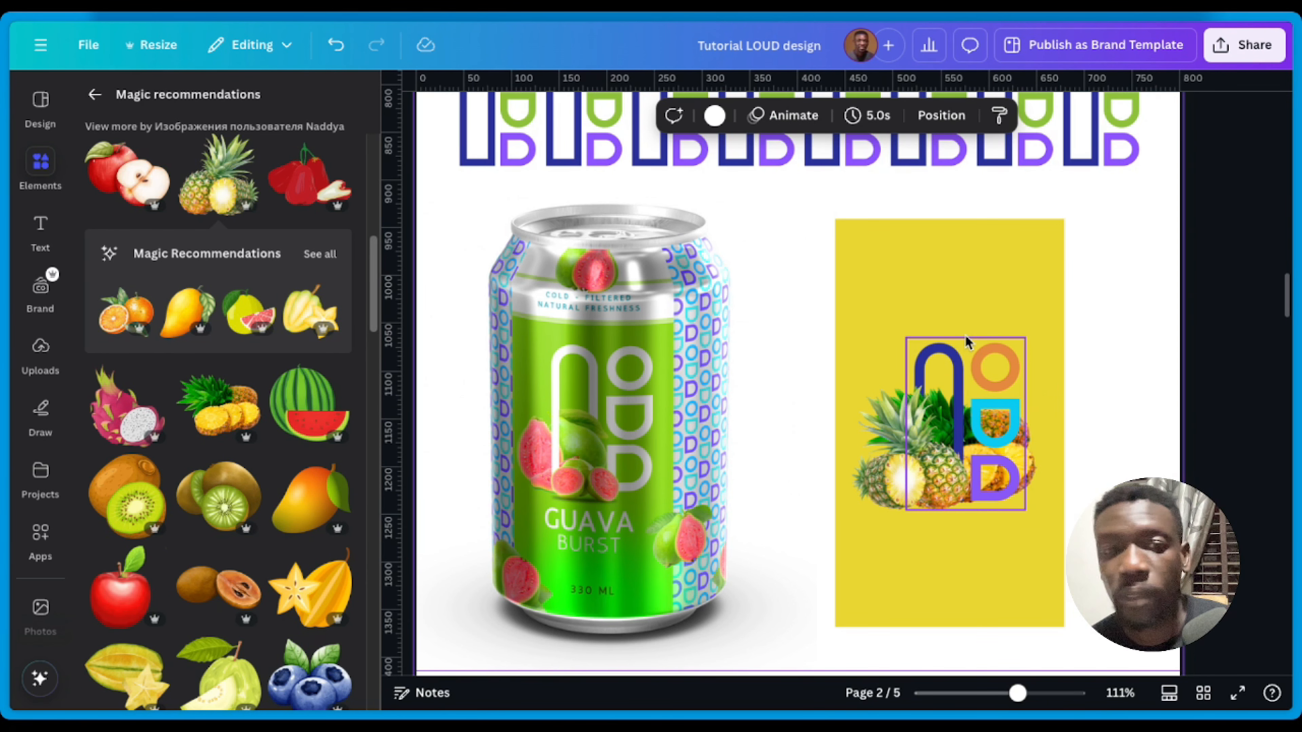
Step: Enlarge the front pineapple graphic slightly and nudge it down so it sits just below the logo's base
click(966, 349)
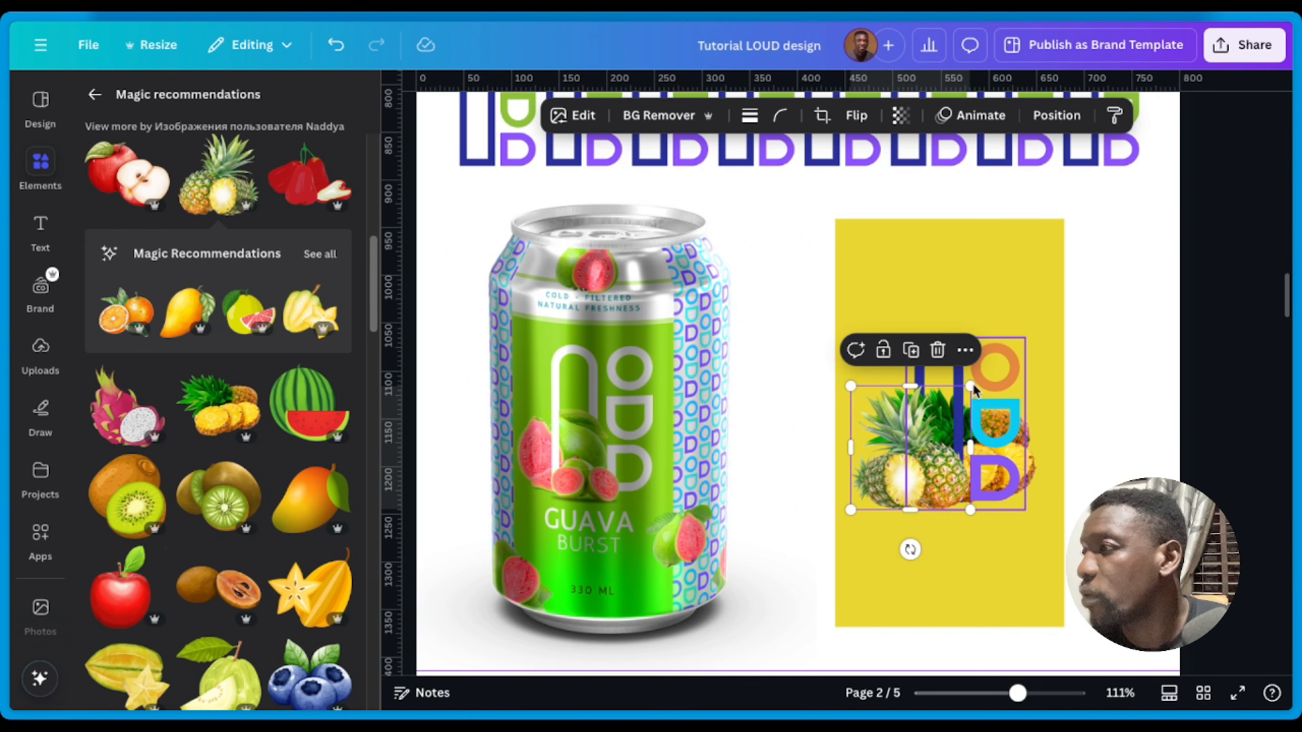
drag(1025, 338, 983, 373)
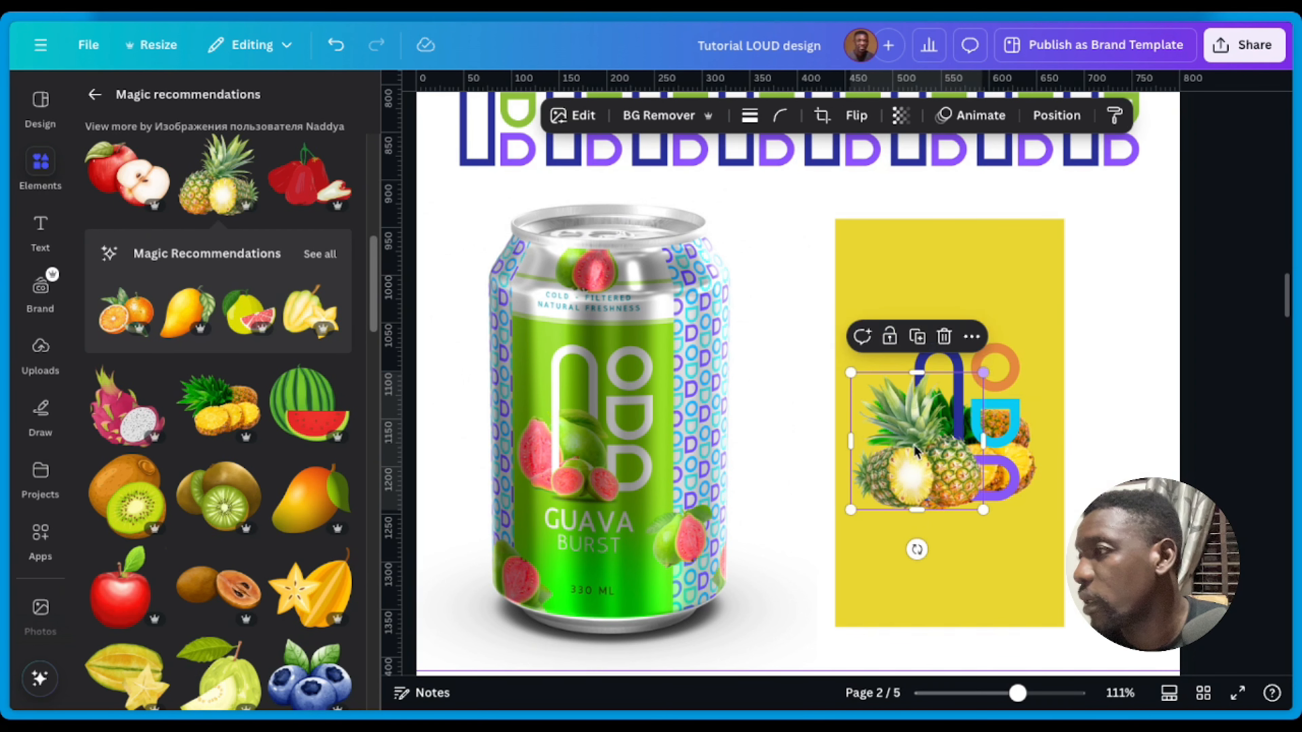
drag(893, 481, 896, 485)
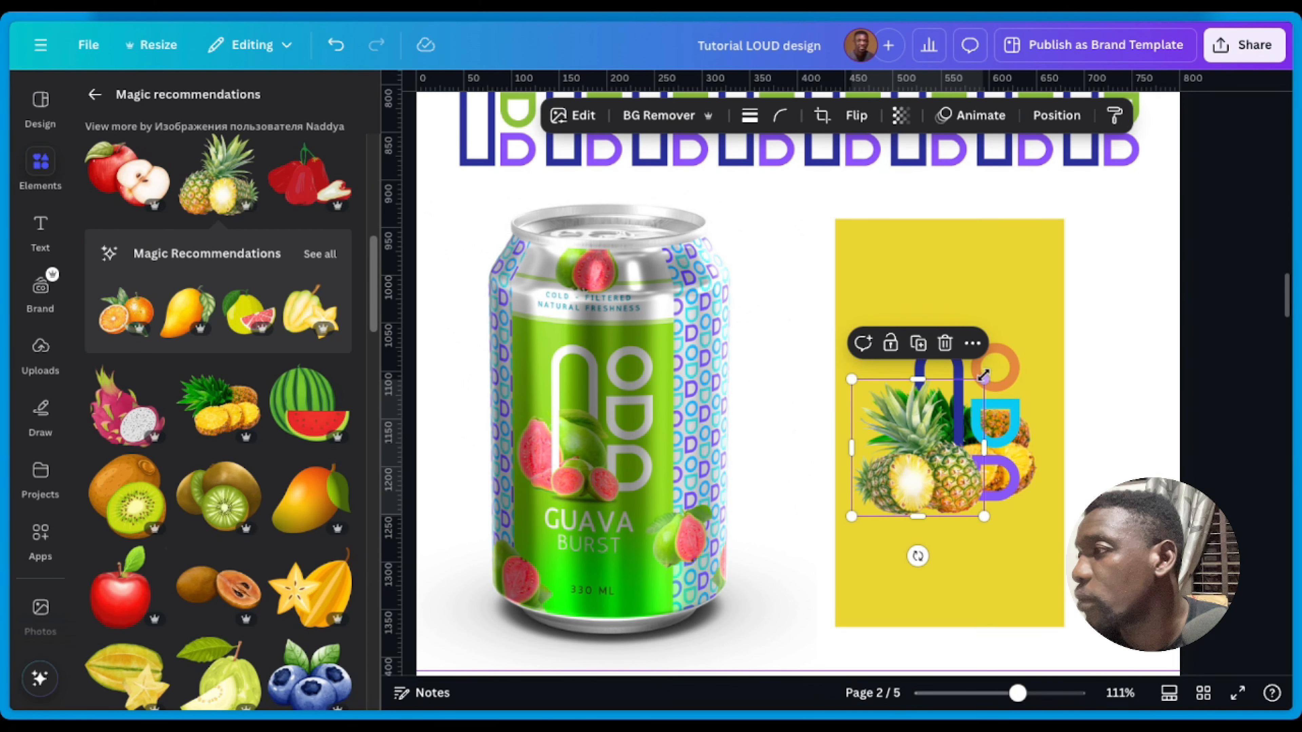
drag(984, 379, 976, 391)
click(1000, 277)
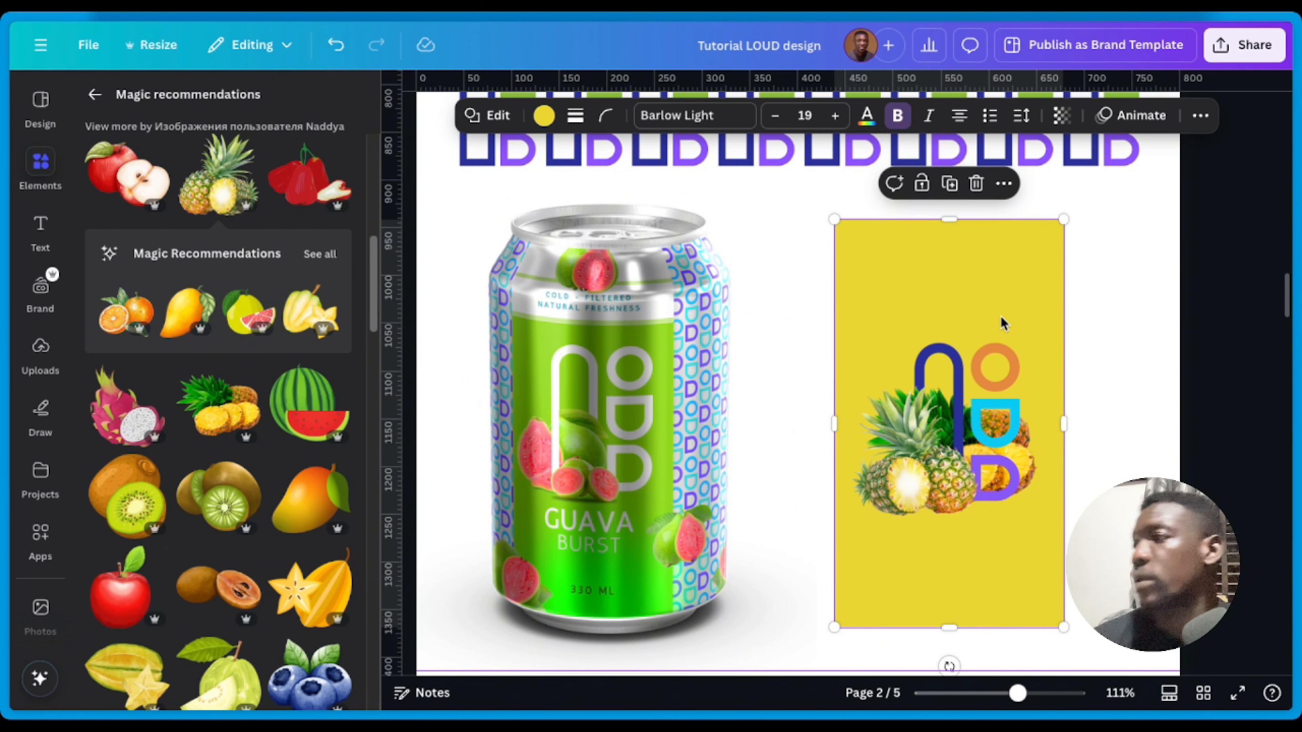
click(909, 454)
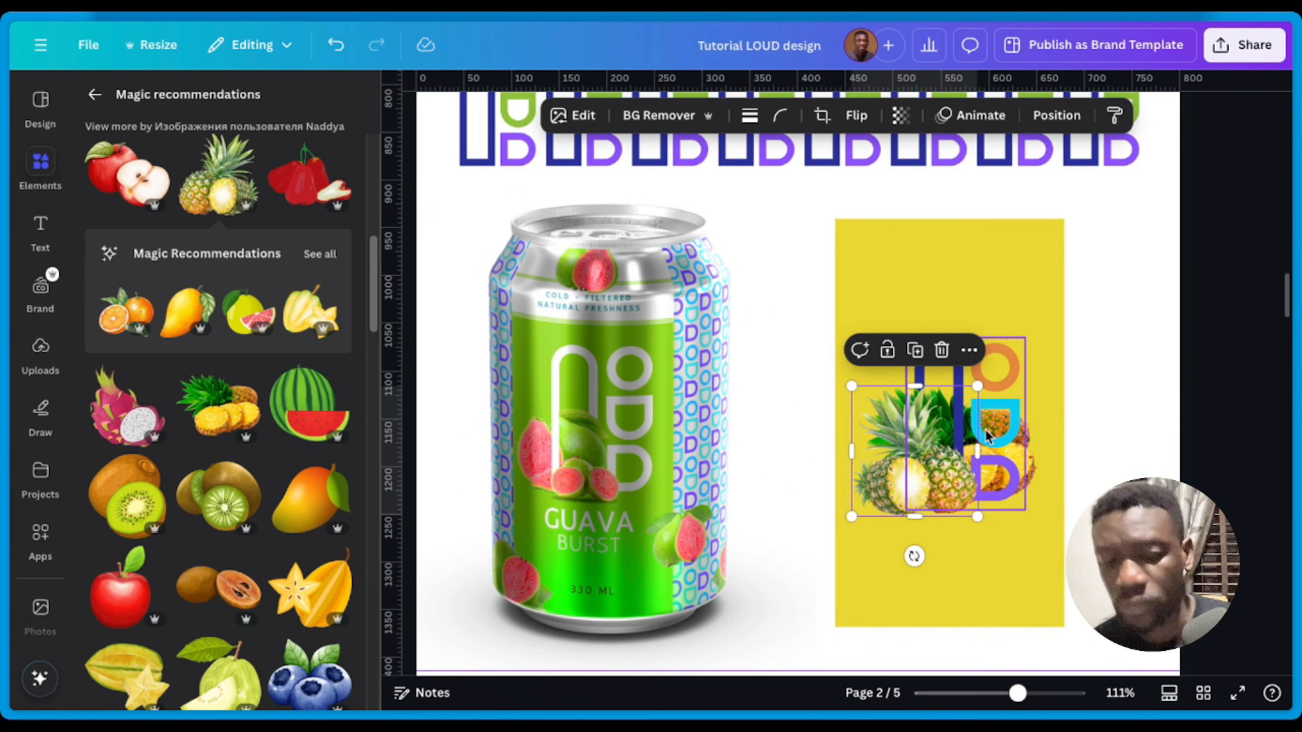
Step: Nudge the front pineapple graphic slightly right and raise its overall saturation to 96
scroll(988, 435, up, 5)
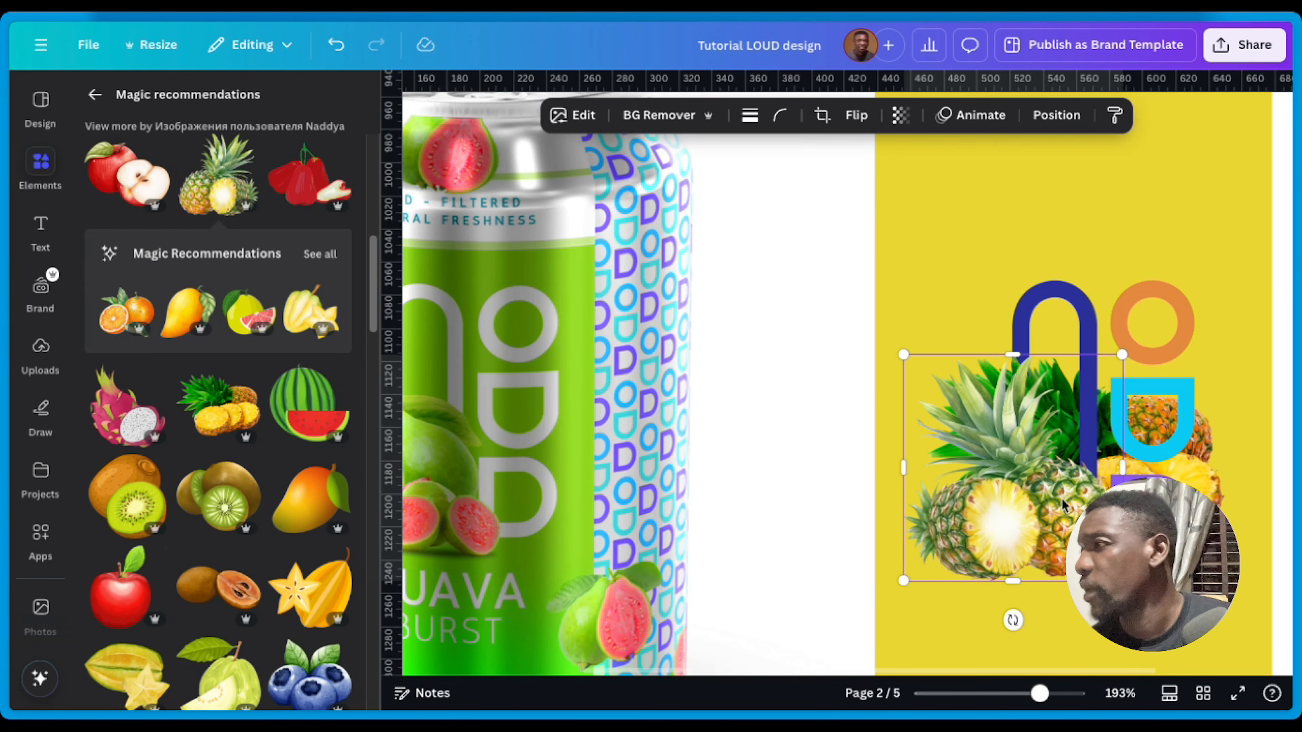
drag(1059, 498, 1062, 499)
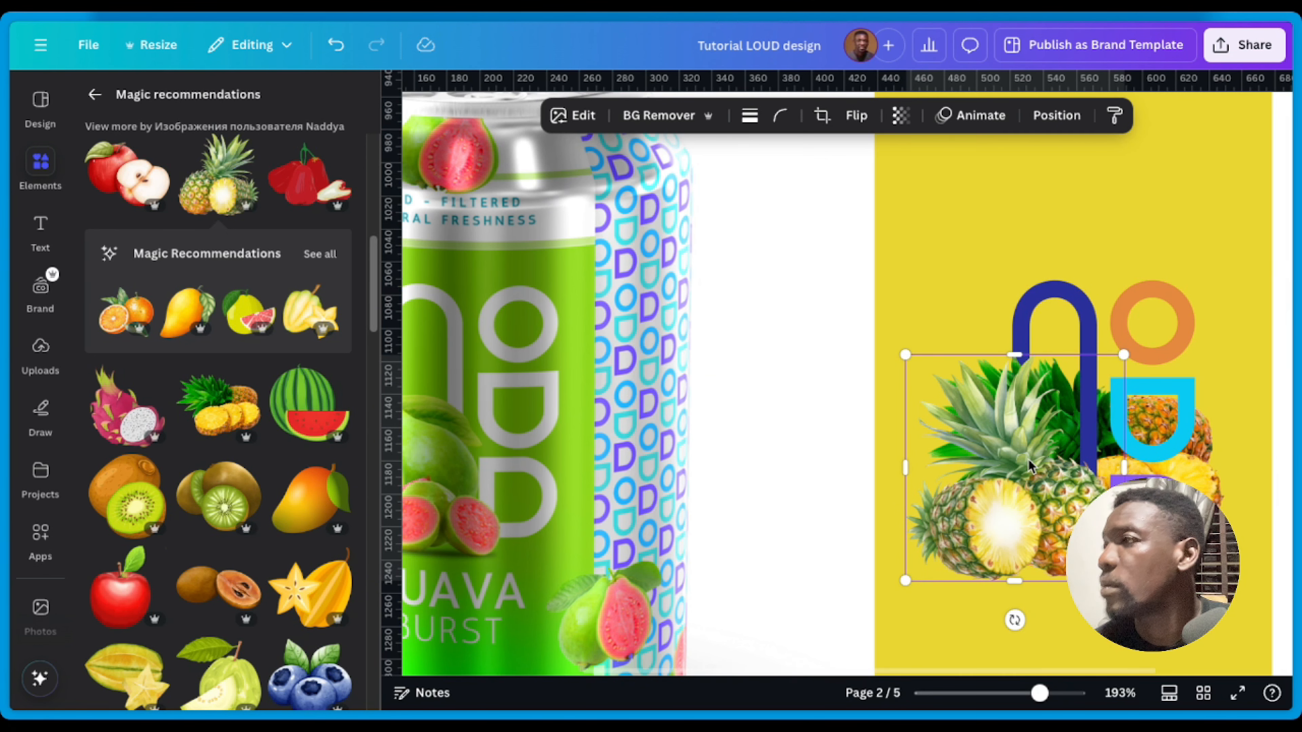
click(570, 119)
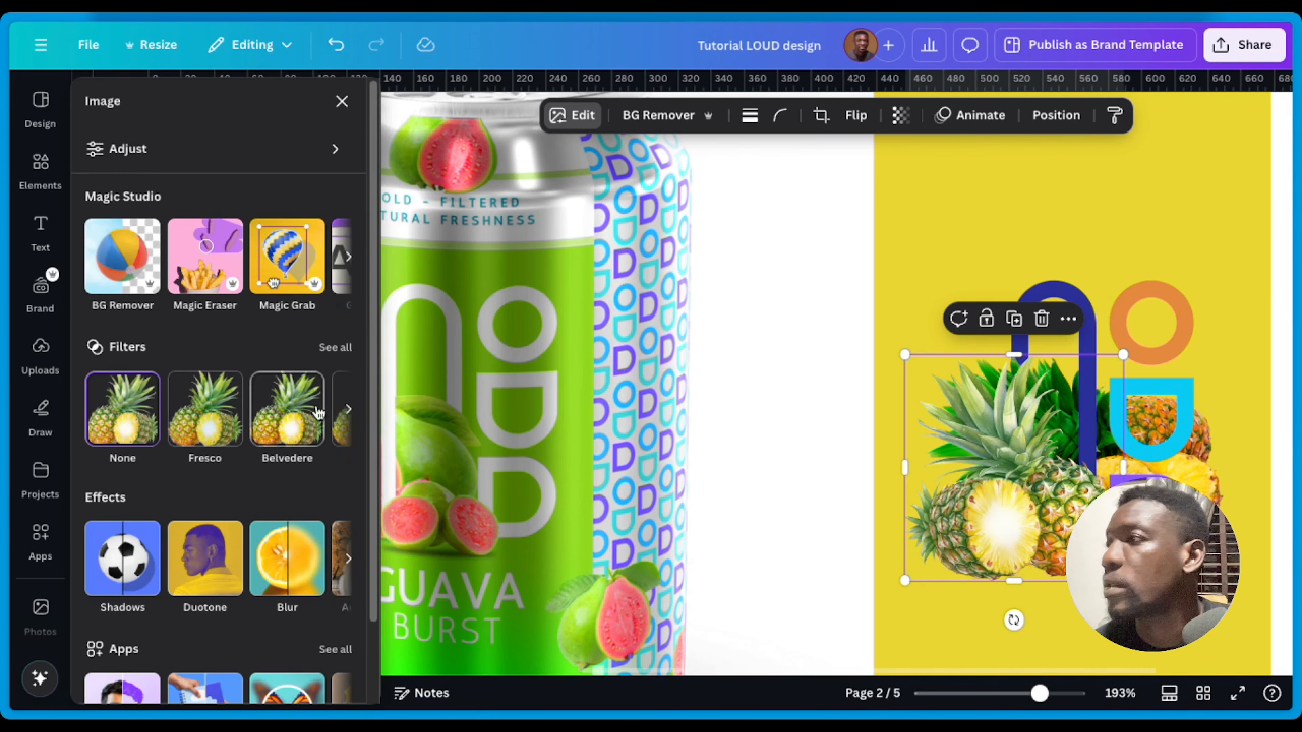
click(151, 148)
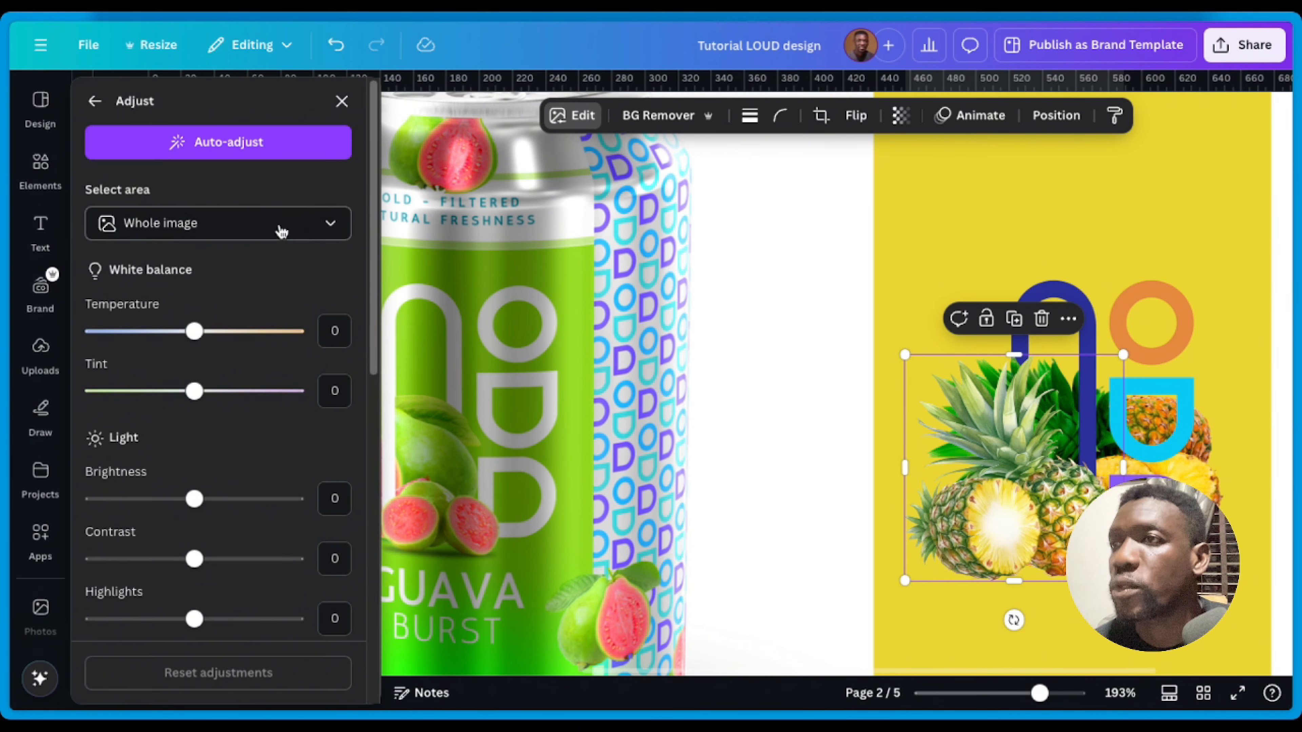
scroll(195, 510, down, 9)
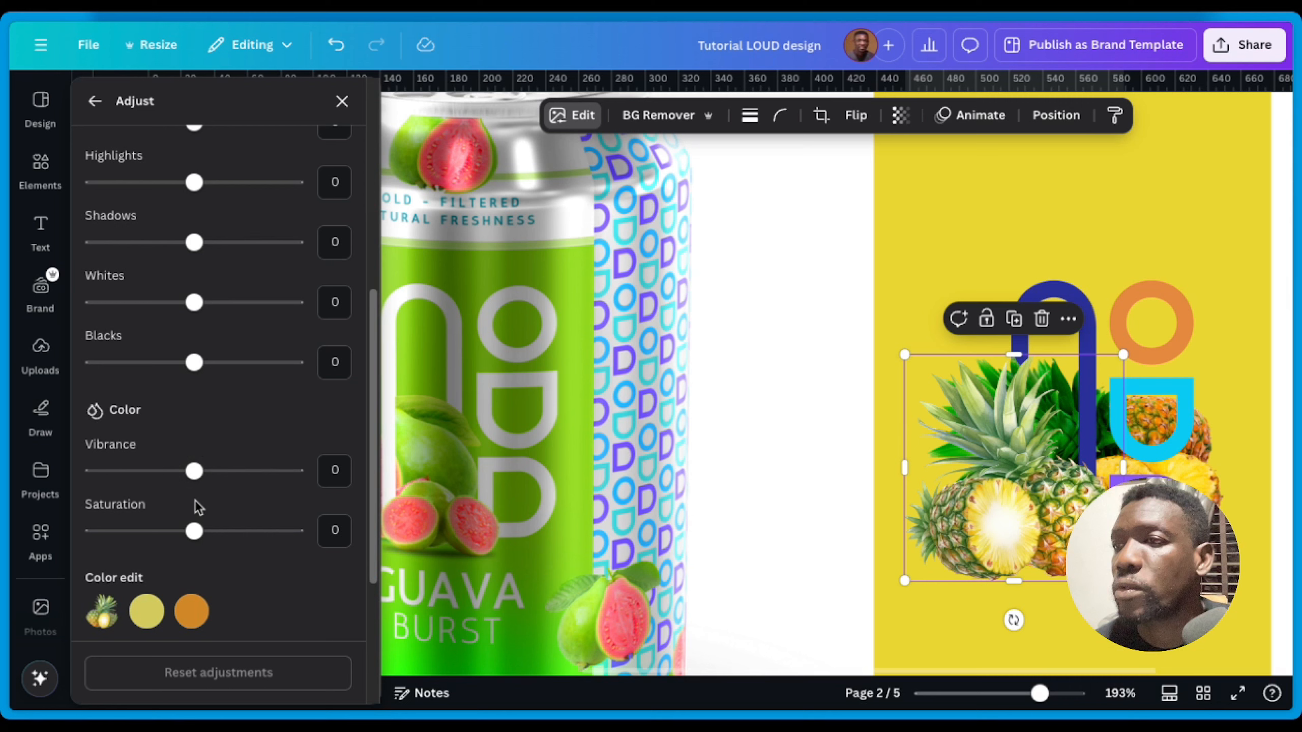
scroll(196, 507, up, 5)
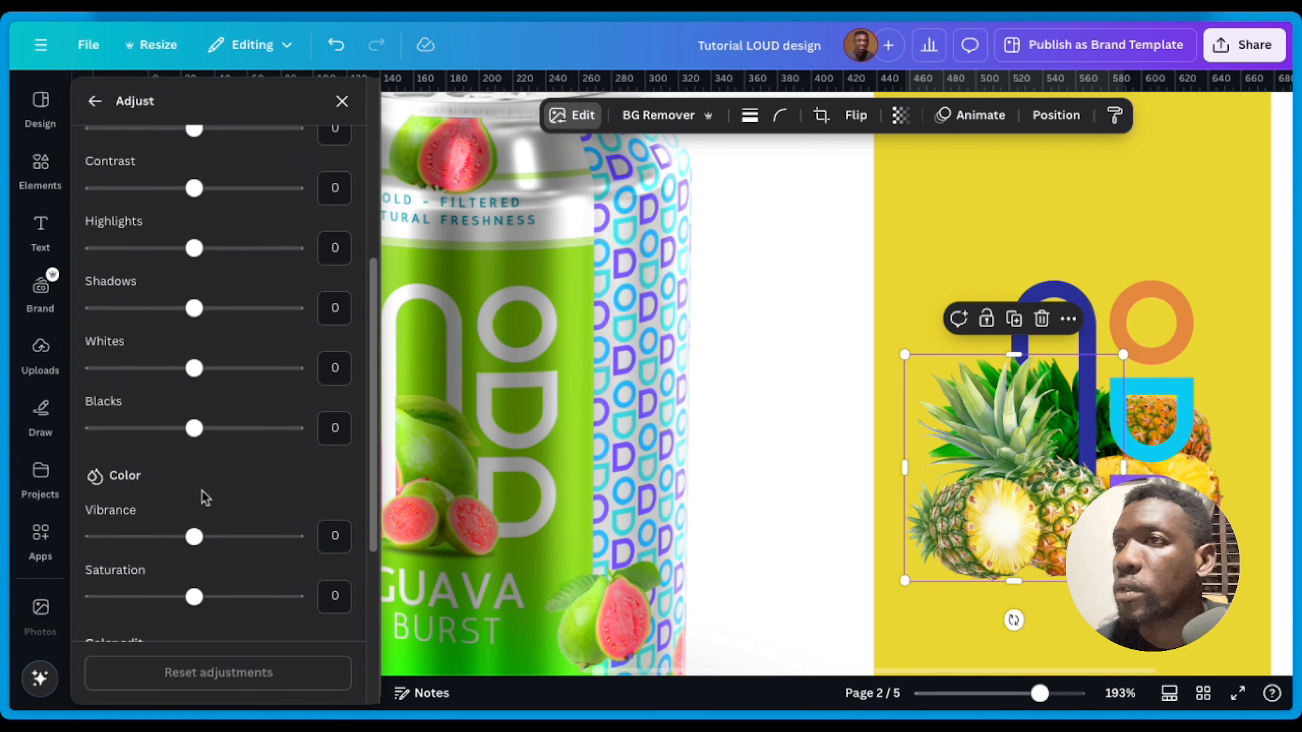
scroll(204, 440, down, 1)
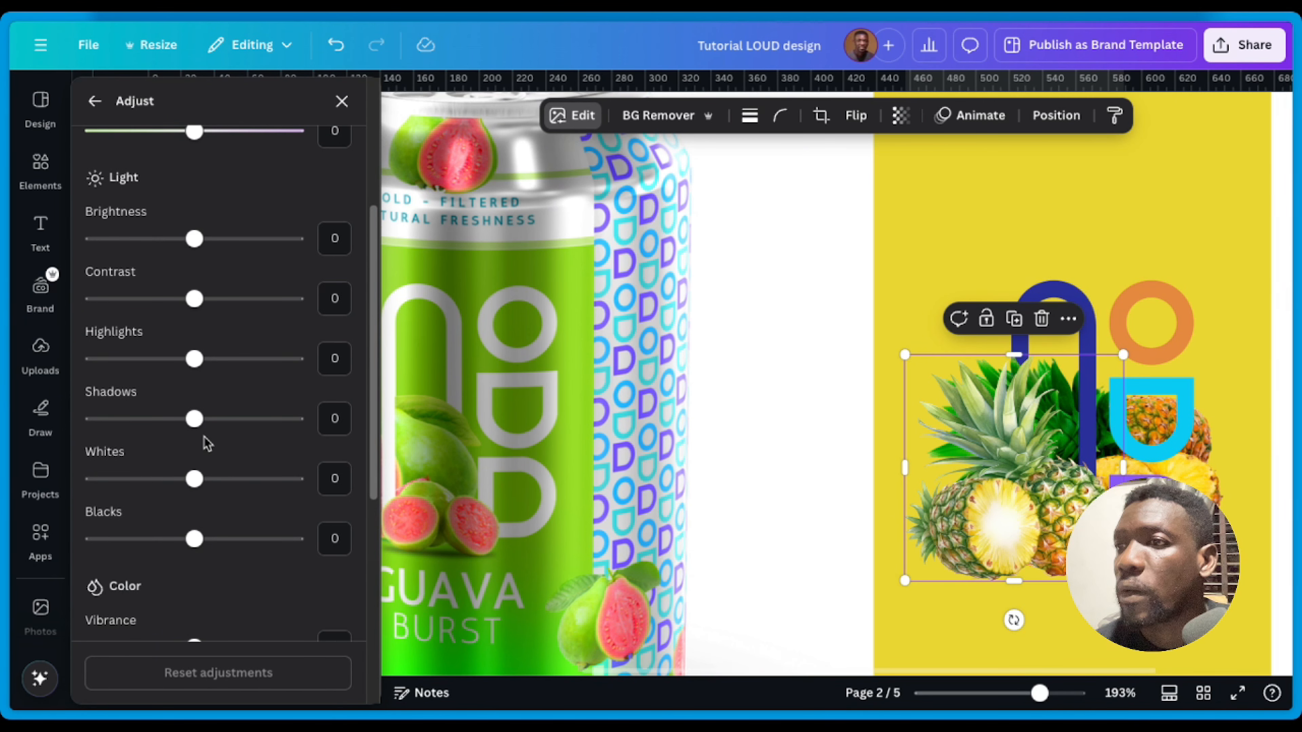
scroll(204, 442, up, 1)
scroll(205, 446, down, 8)
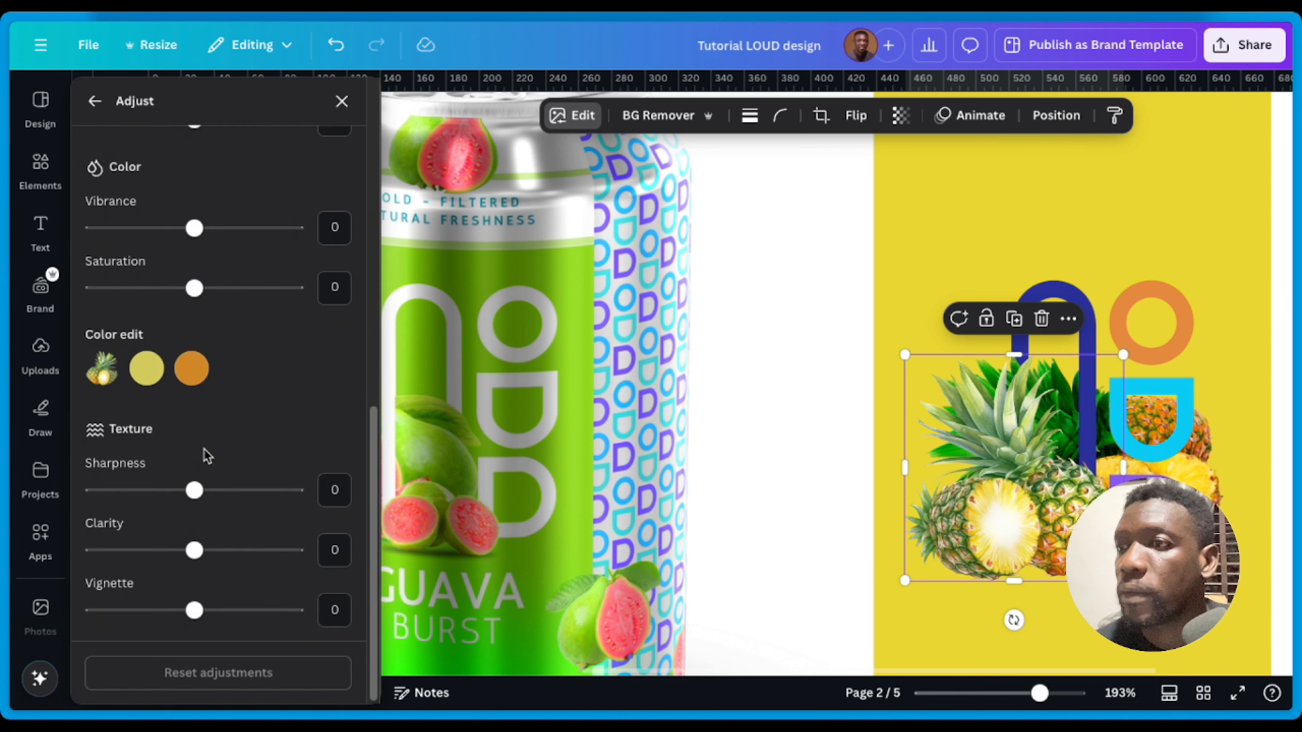
scroll(217, 451, up, 2)
drag(194, 393, 293, 409)
scroll(218, 416, up, 2)
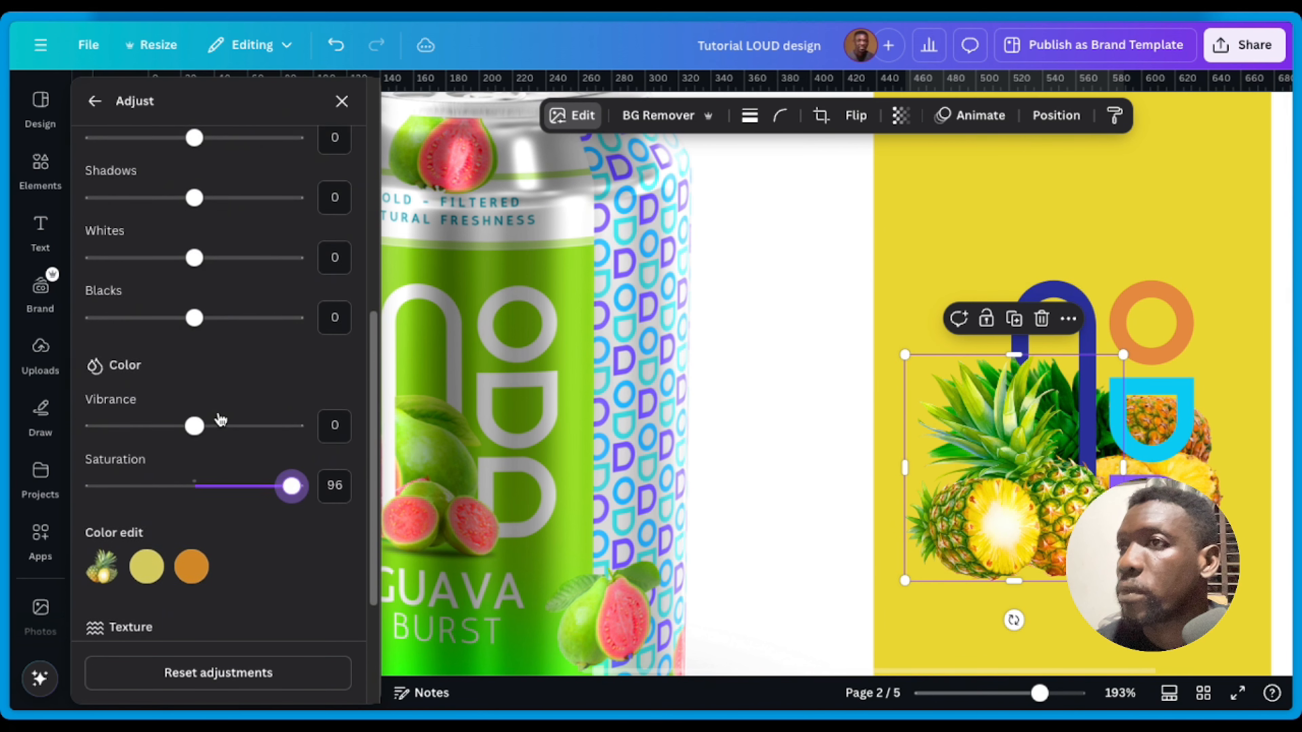
Step: Increase the front pineapple graphic's contrast to 32
scroll(220, 420, up, 3)
drag(194, 265, 226, 271)
scroll(251, 501, down, 1)
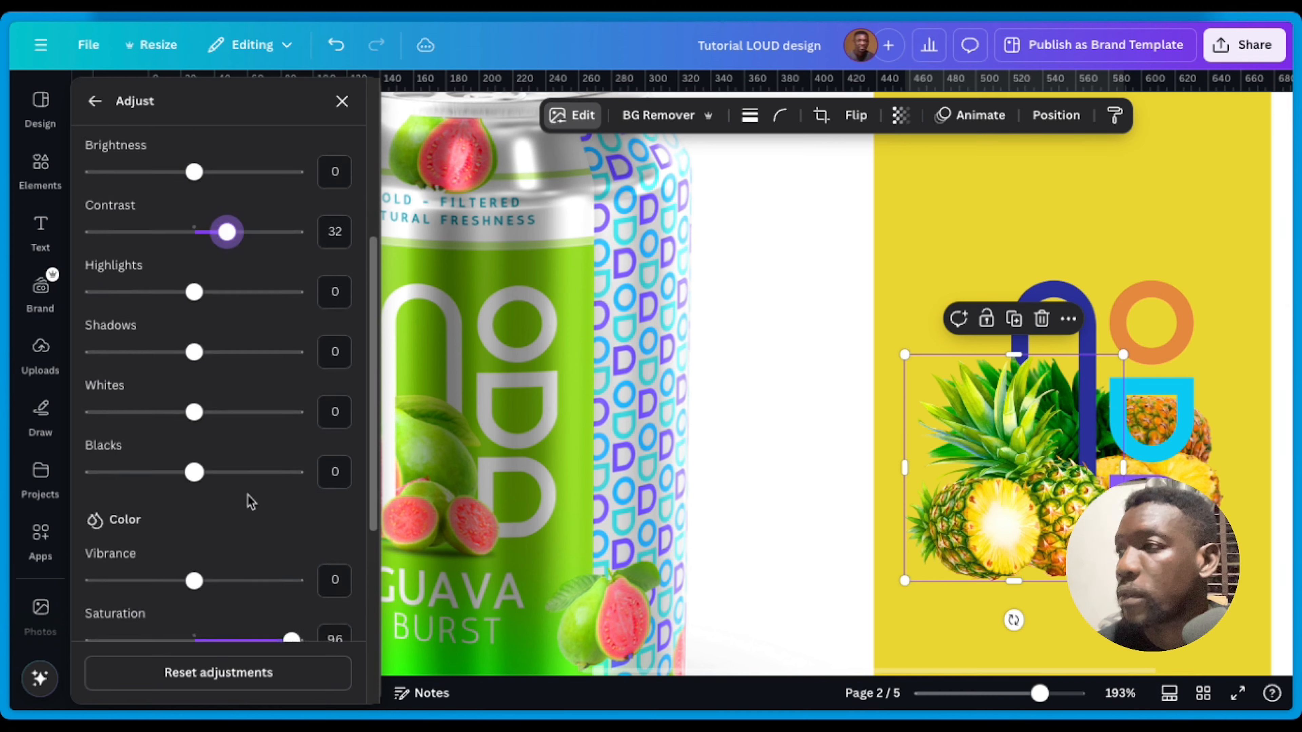
Step: Raise the saturation of the front pineapple graphic's yellow tone #d4cb5e to 33
scroll(251, 501, down, 5)
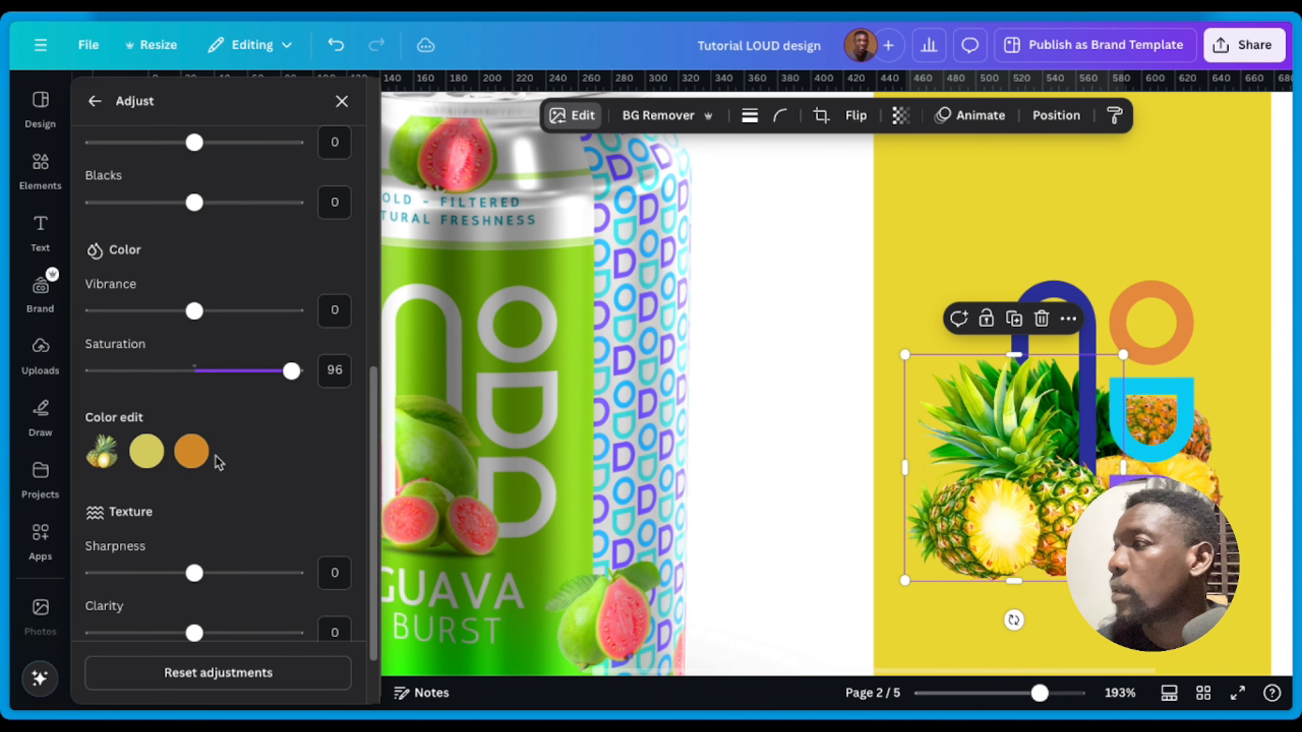
click(146, 451)
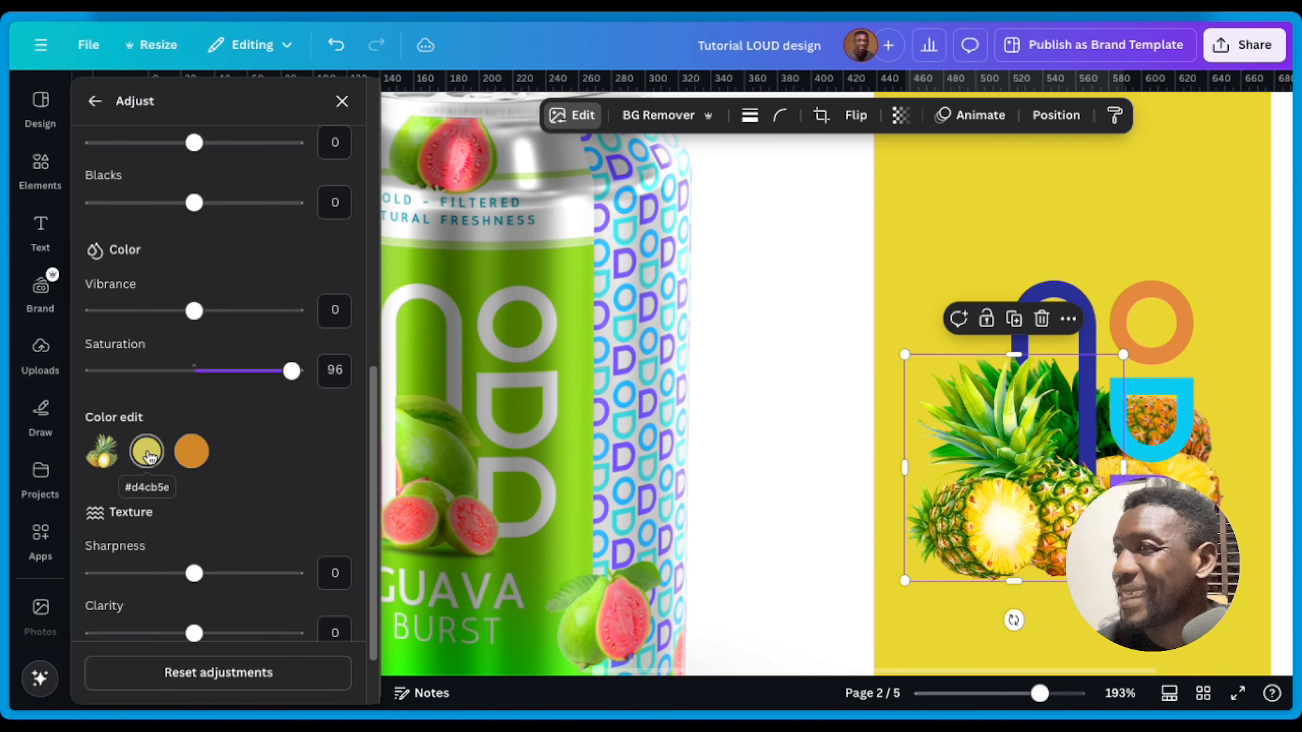
drag(194, 596, 228, 601)
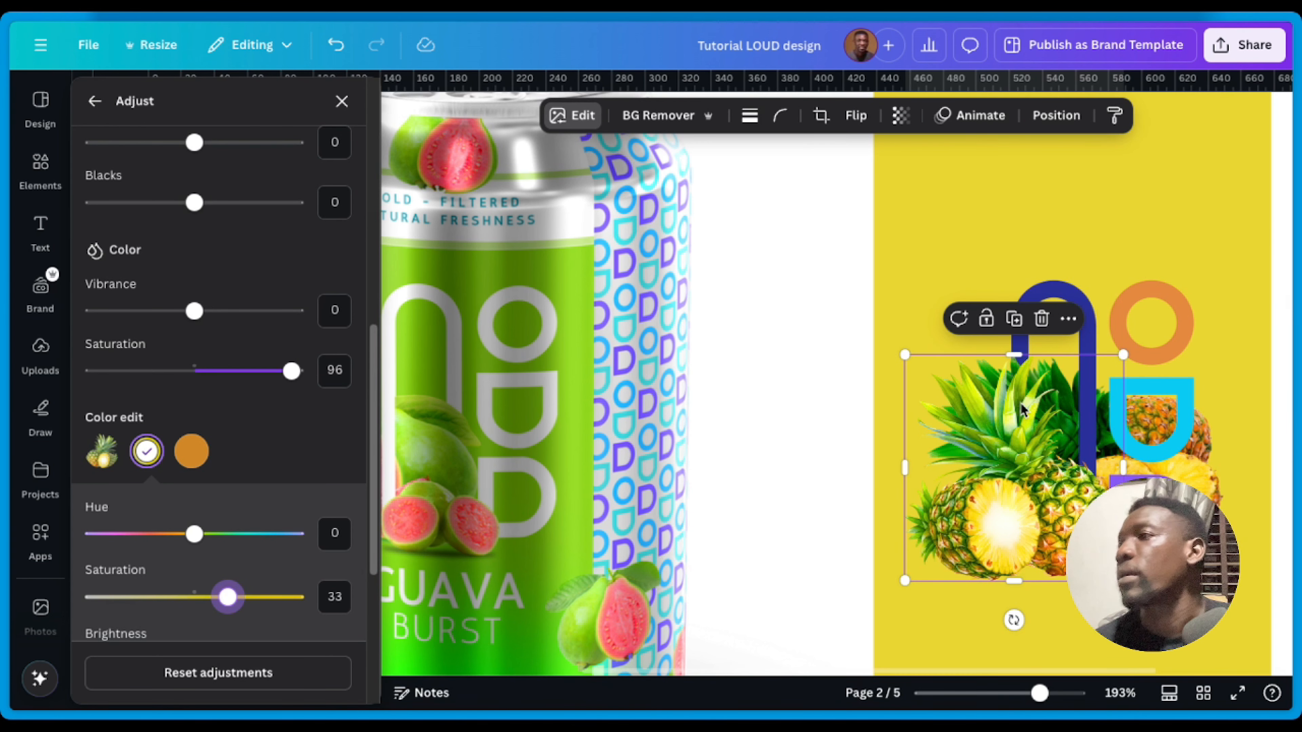
click(1045, 257)
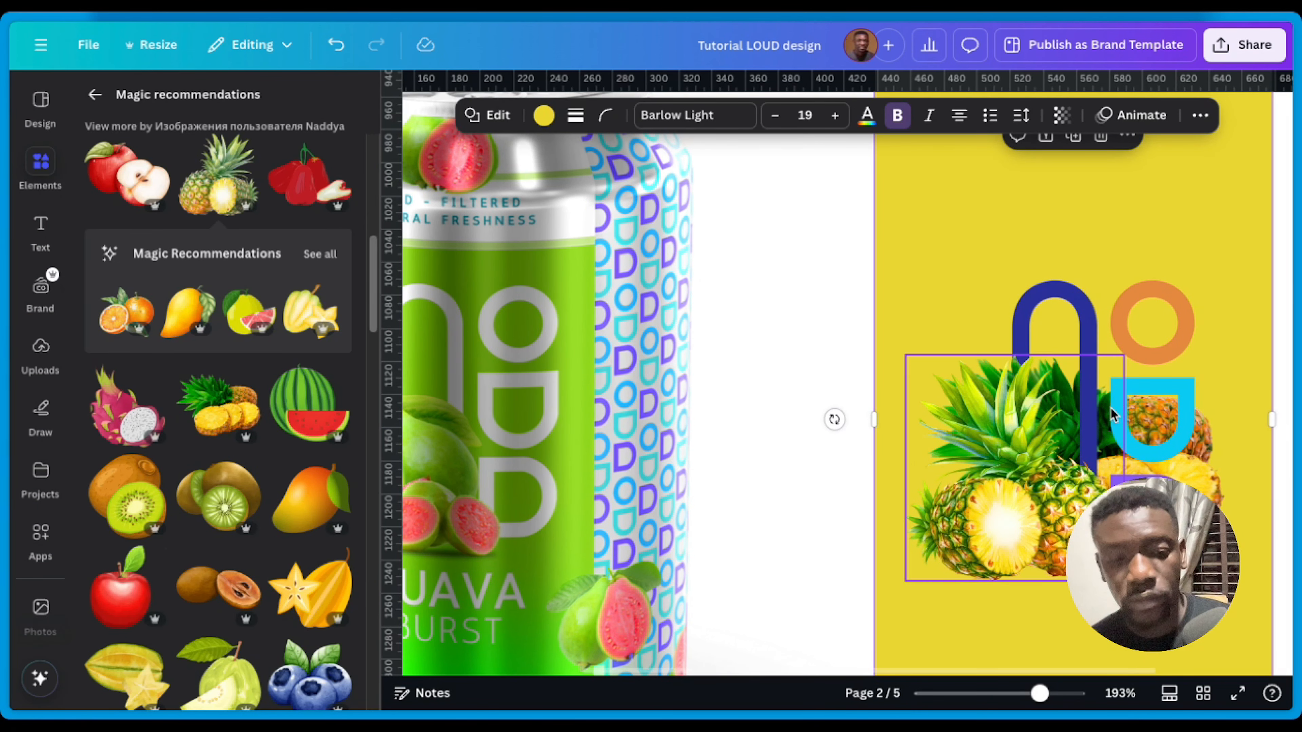
Step: Shift the front pineapple graphic slightly right so it overlaps the label's logo more
scroll(1107, 413, down, 2)
scroll(1229, 453, down, 2)
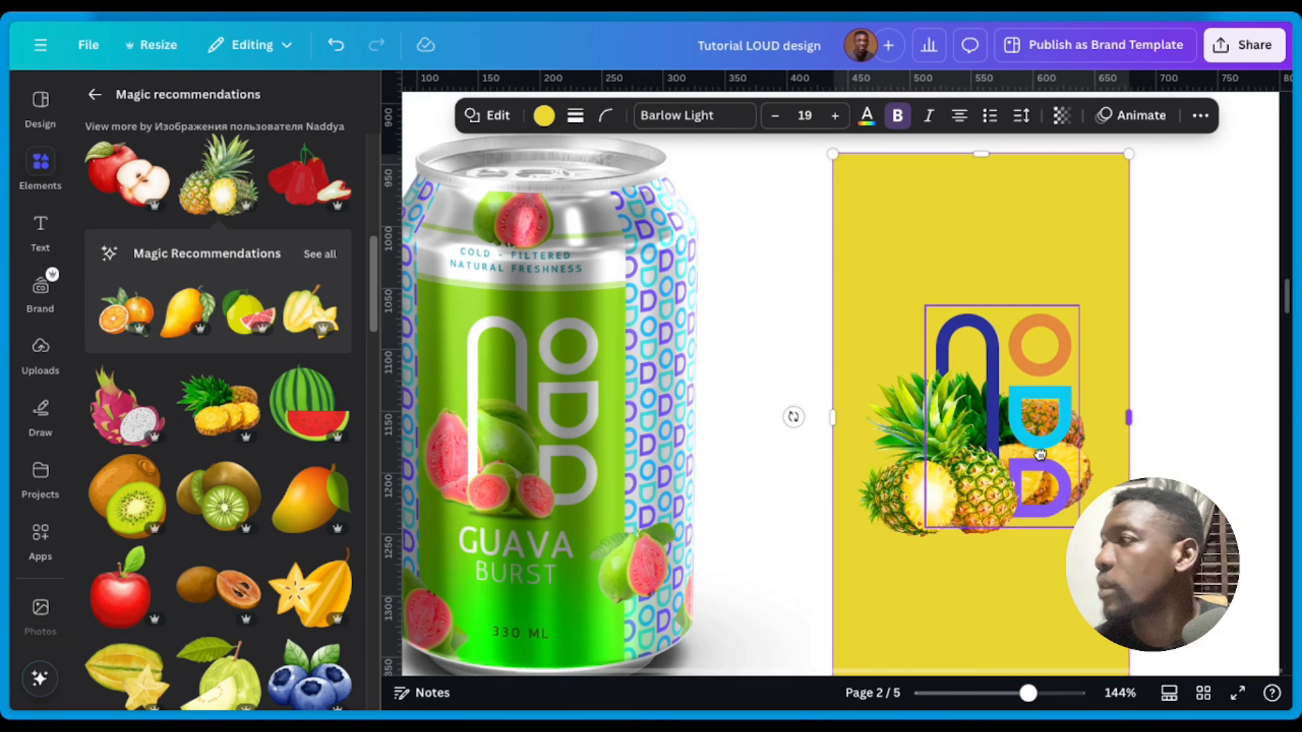
click(1190, 464)
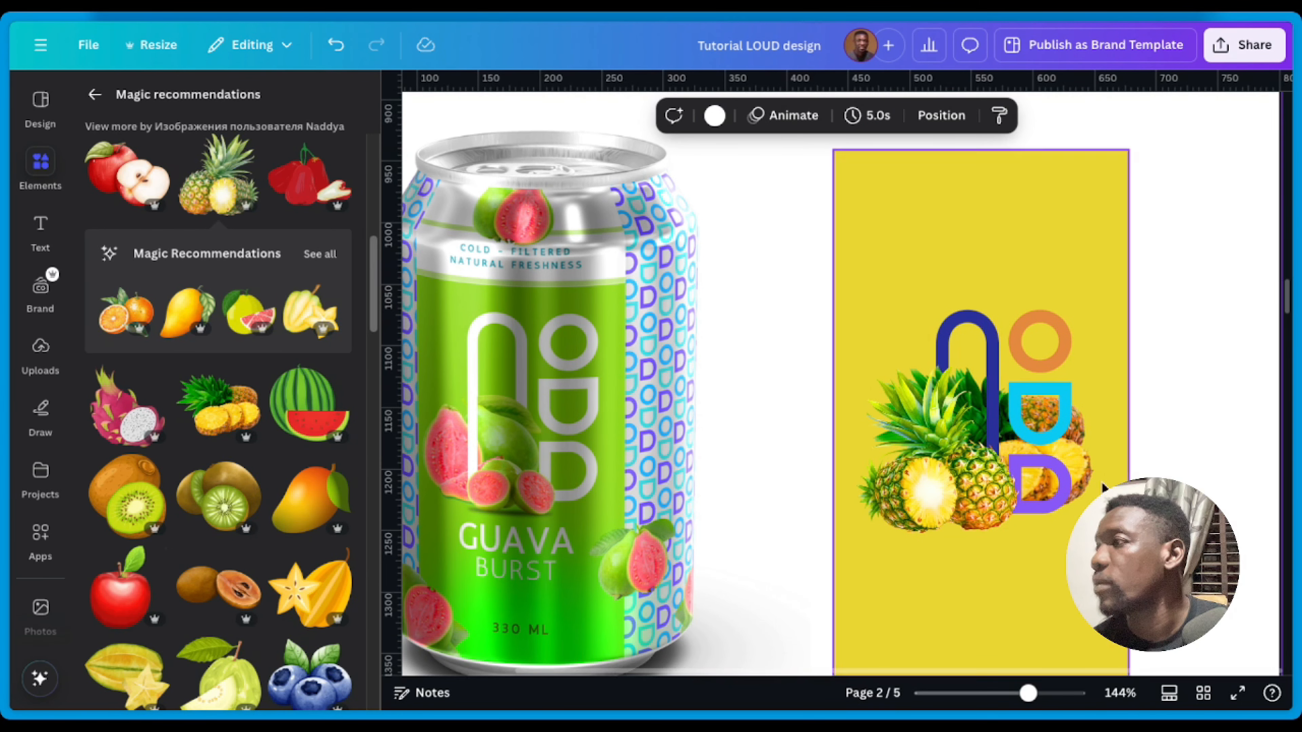
click(1027, 338)
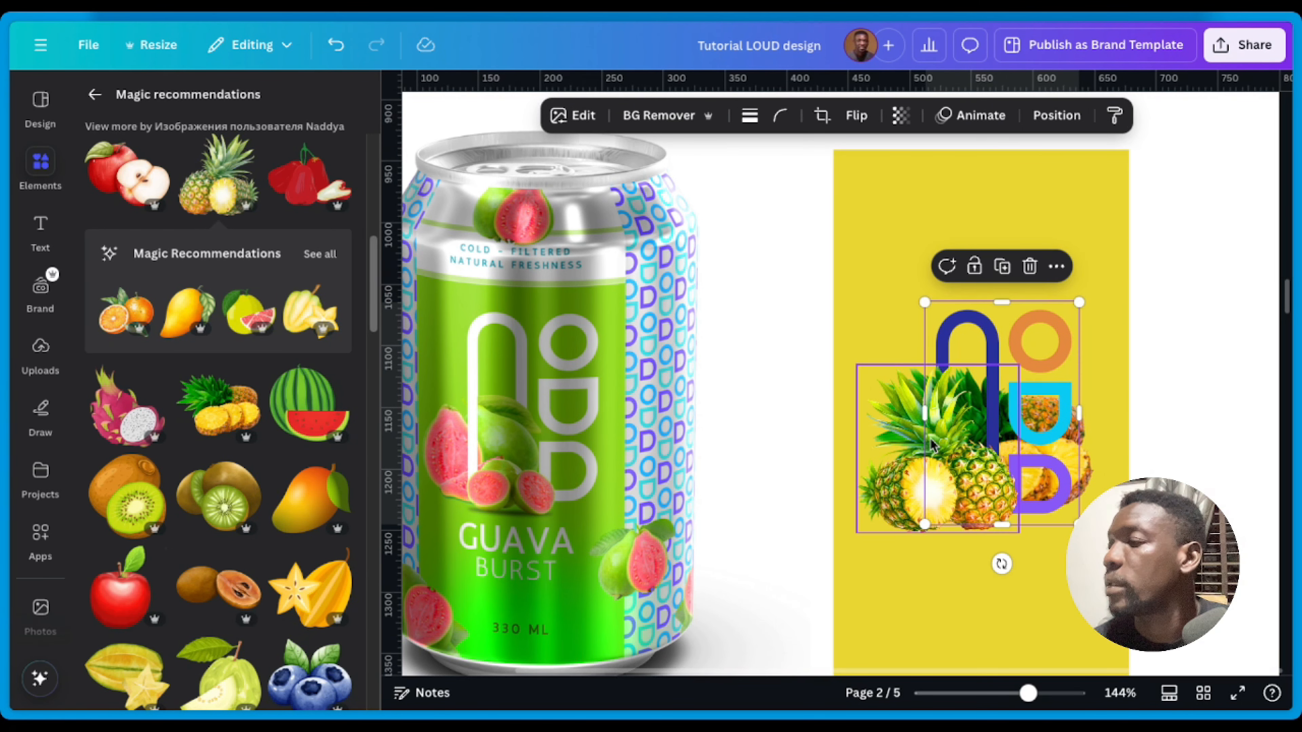
click(883, 477)
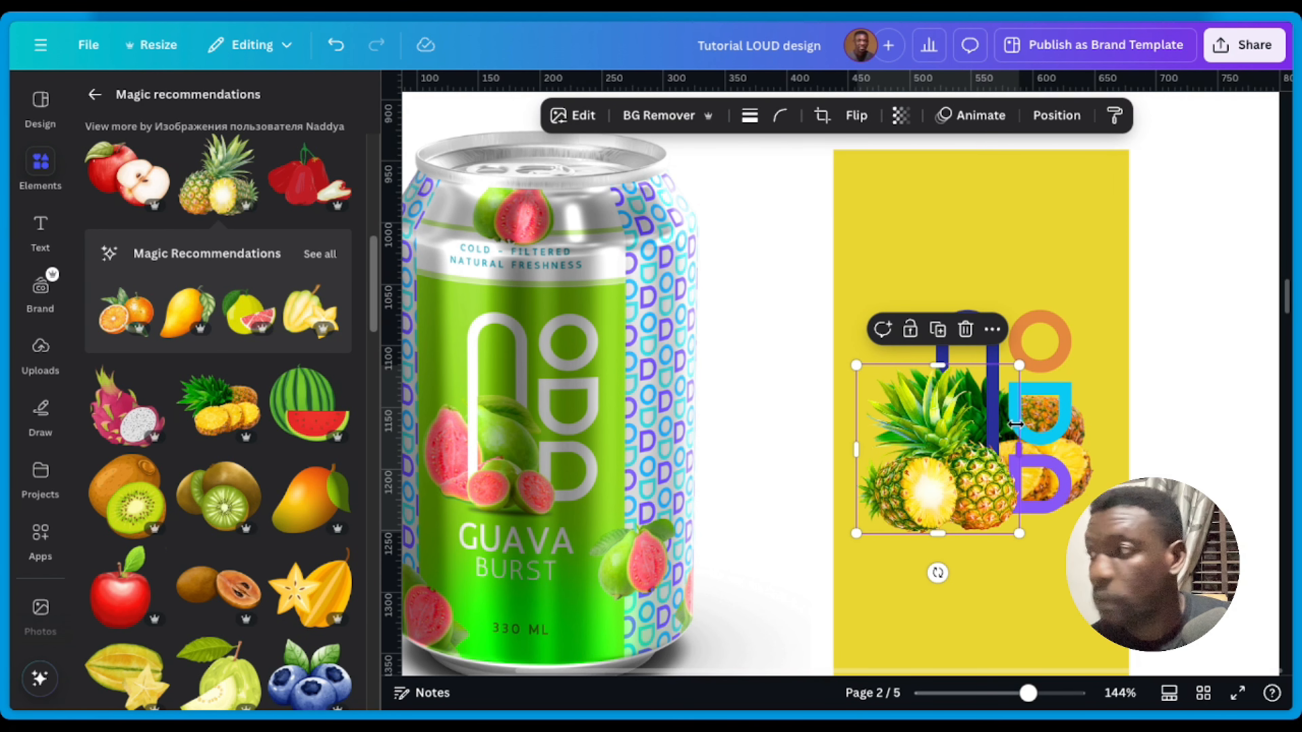
scroll(1097, 439, down, 3)
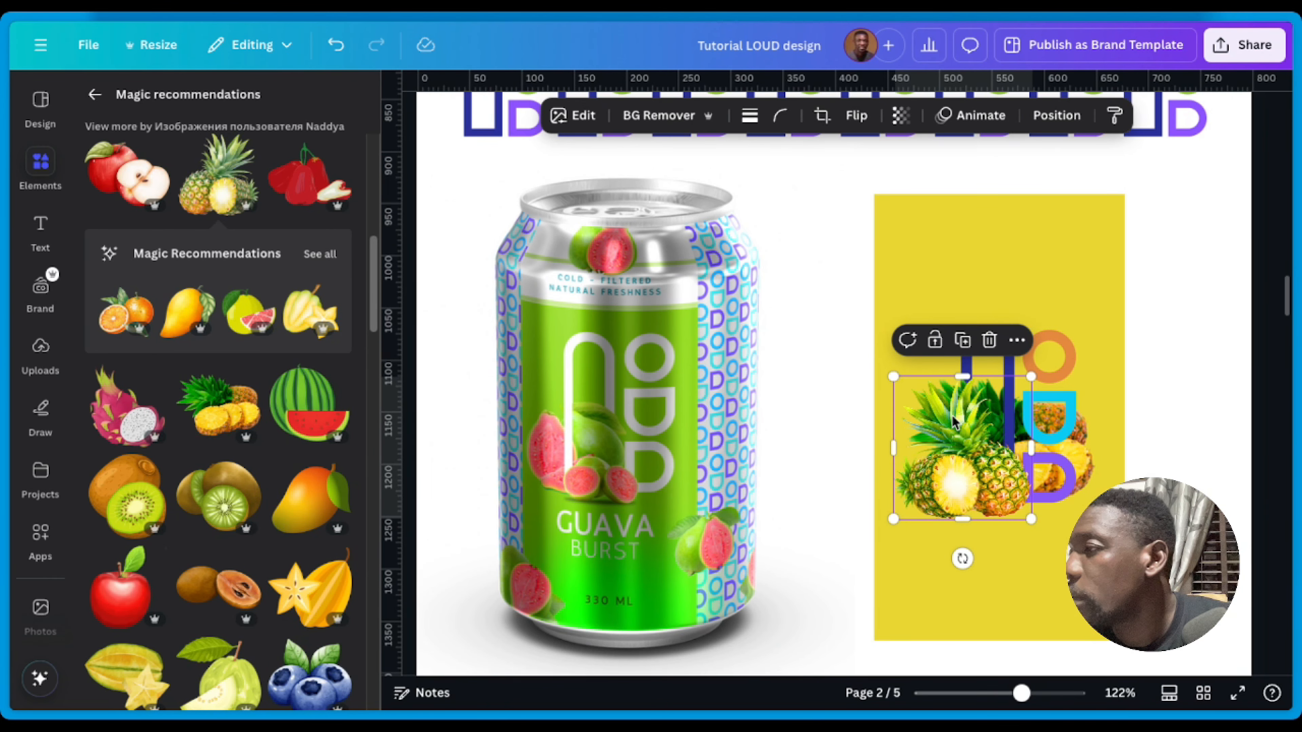
drag(953, 419, 959, 416)
click(967, 529)
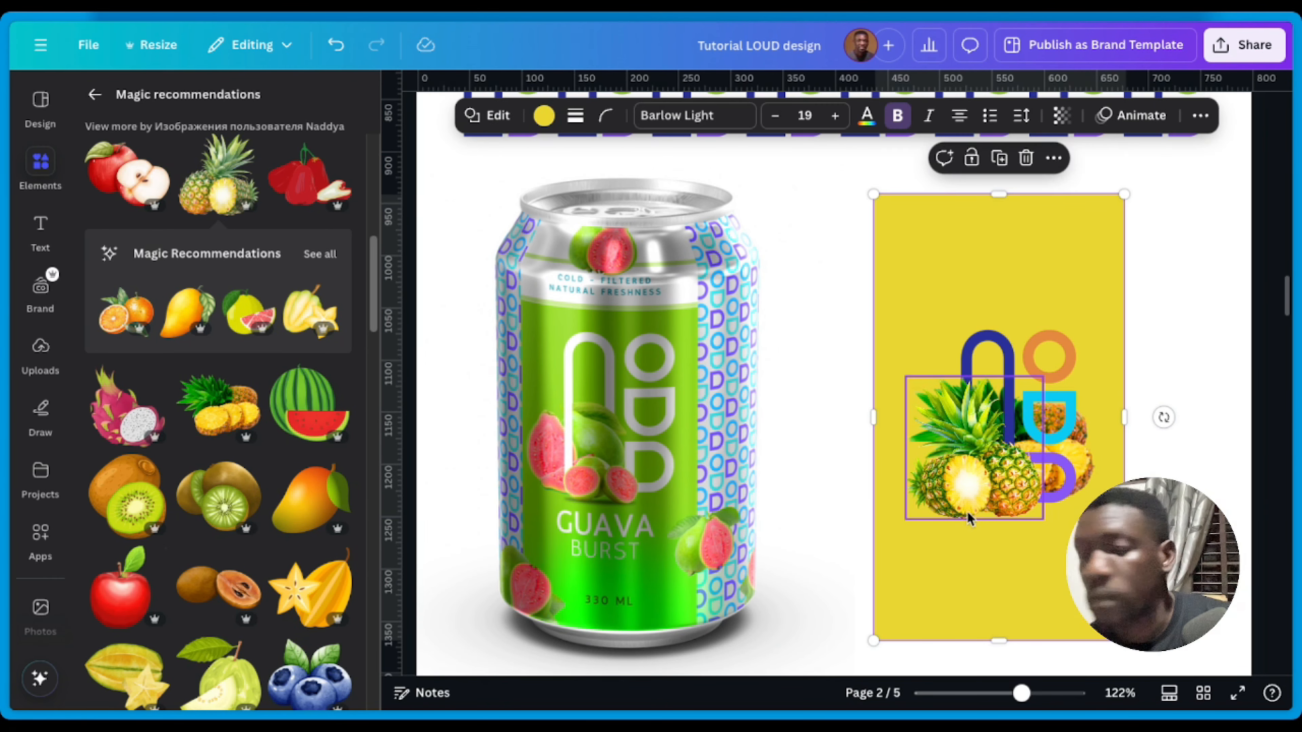
click(977, 577)
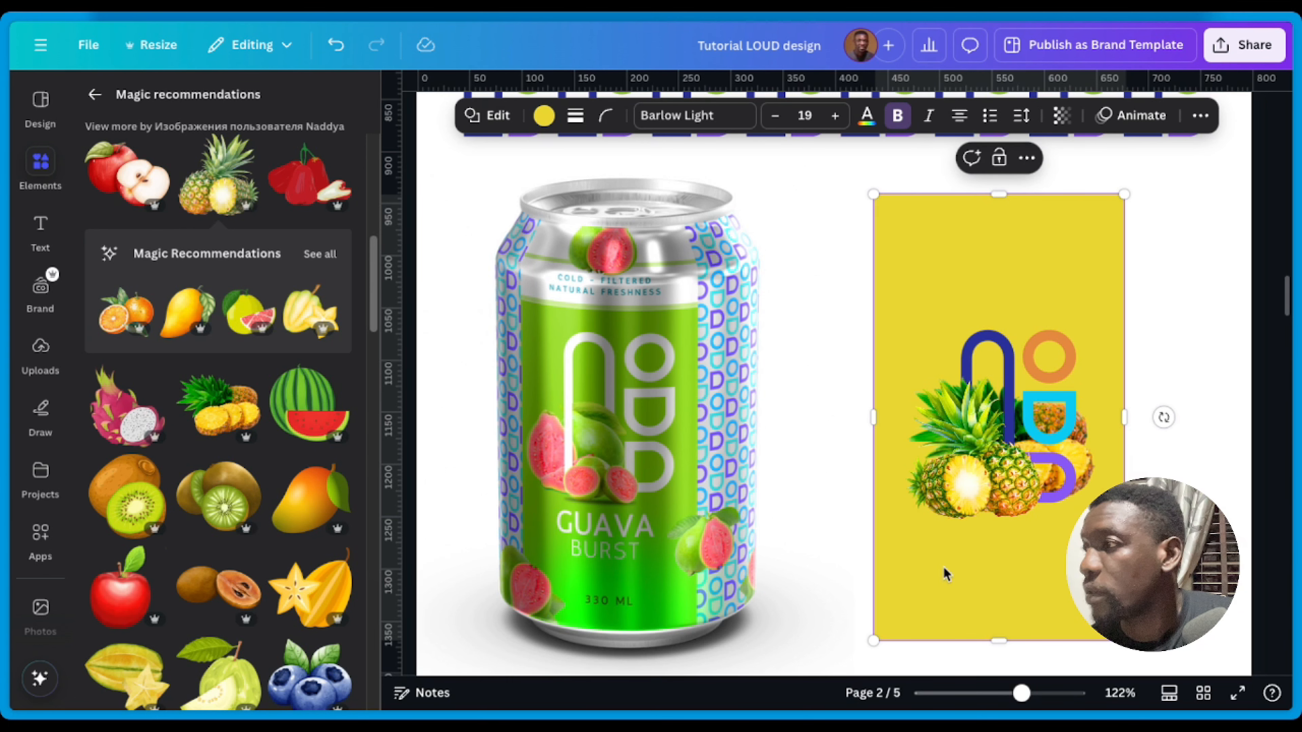
click(824, 536)
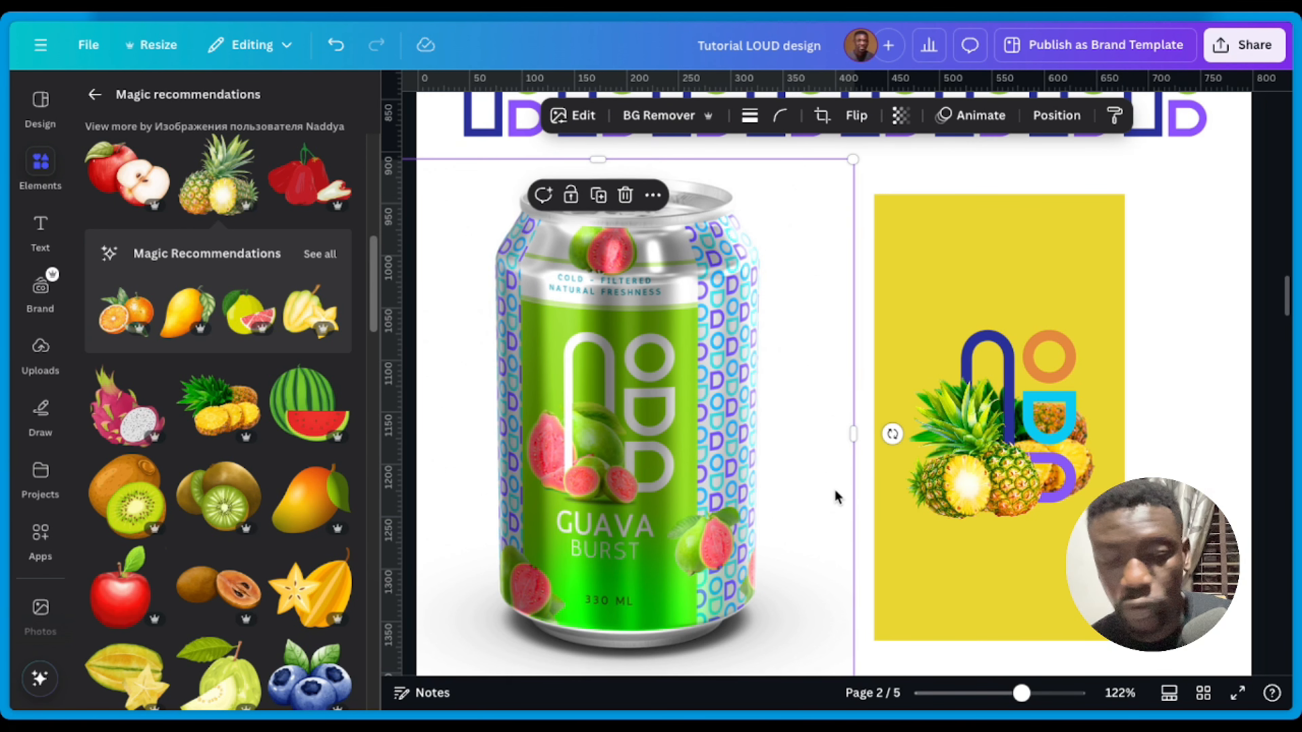
Step: Add a text box and place it over the lower part of the yellow label
scroll(835, 498, down, 5)
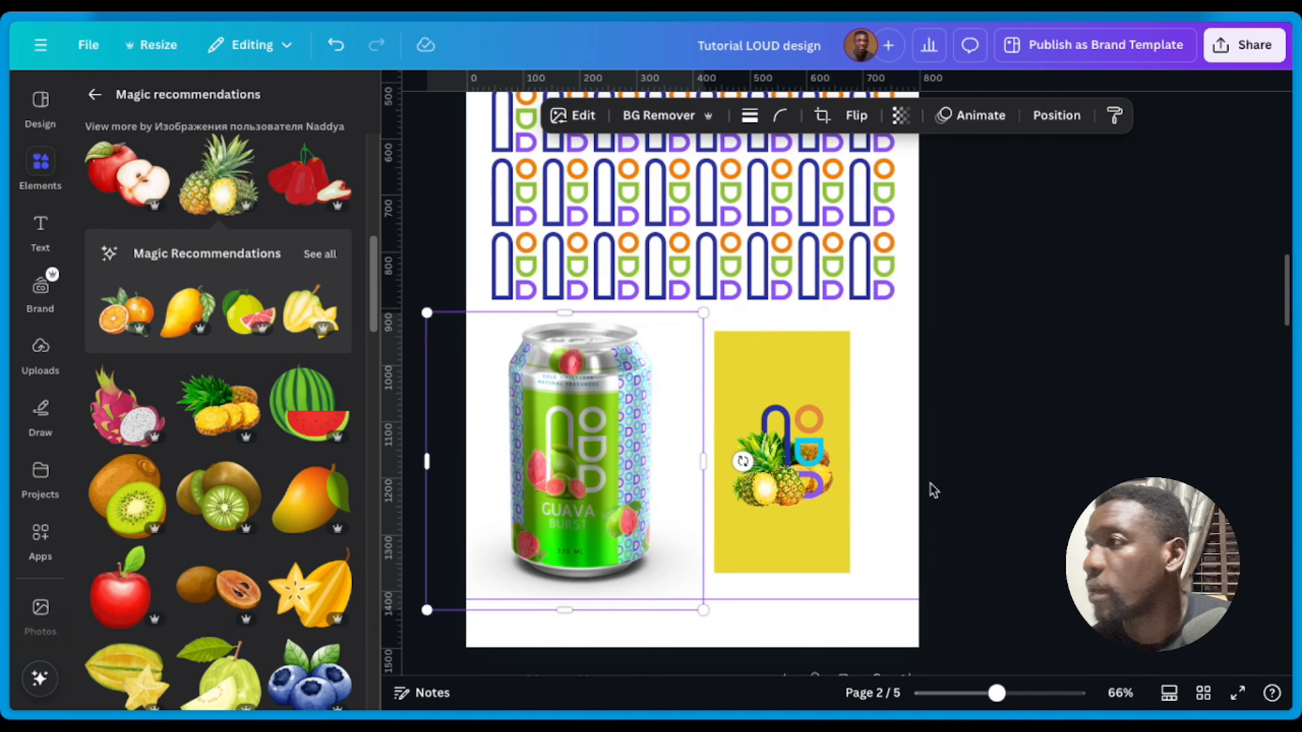
scroll(922, 484, down, 1)
click(907, 479)
key(t)
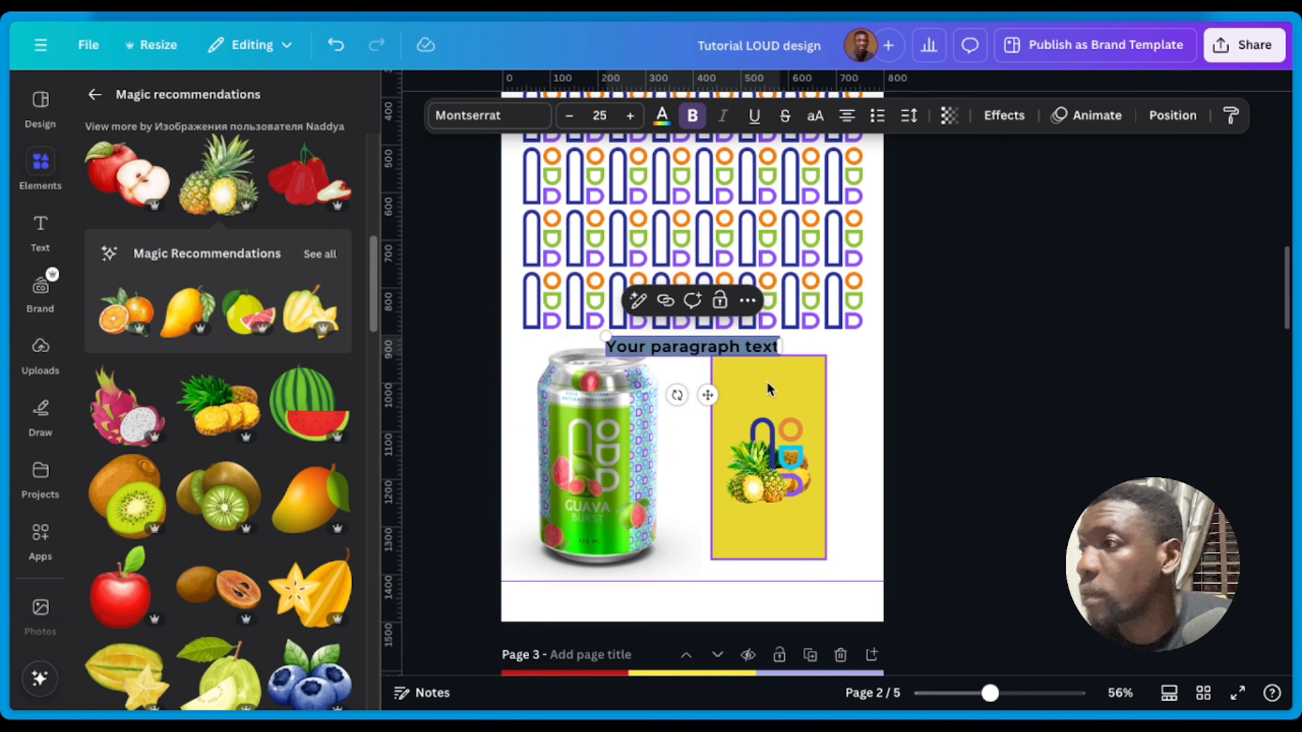
drag(707, 395, 812, 584)
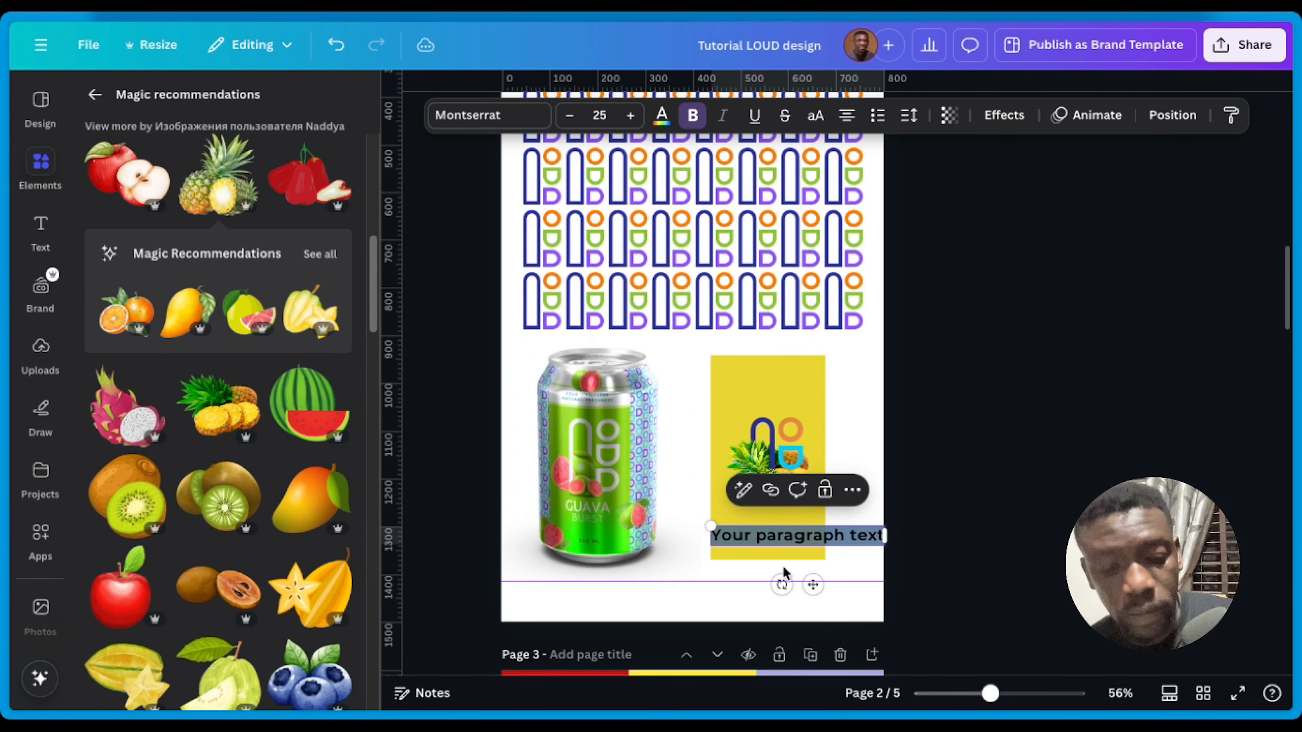
Step: Replace the placeholder text with PINE APPLE, with each word on its own line
scroll(748, 536, up, 5)
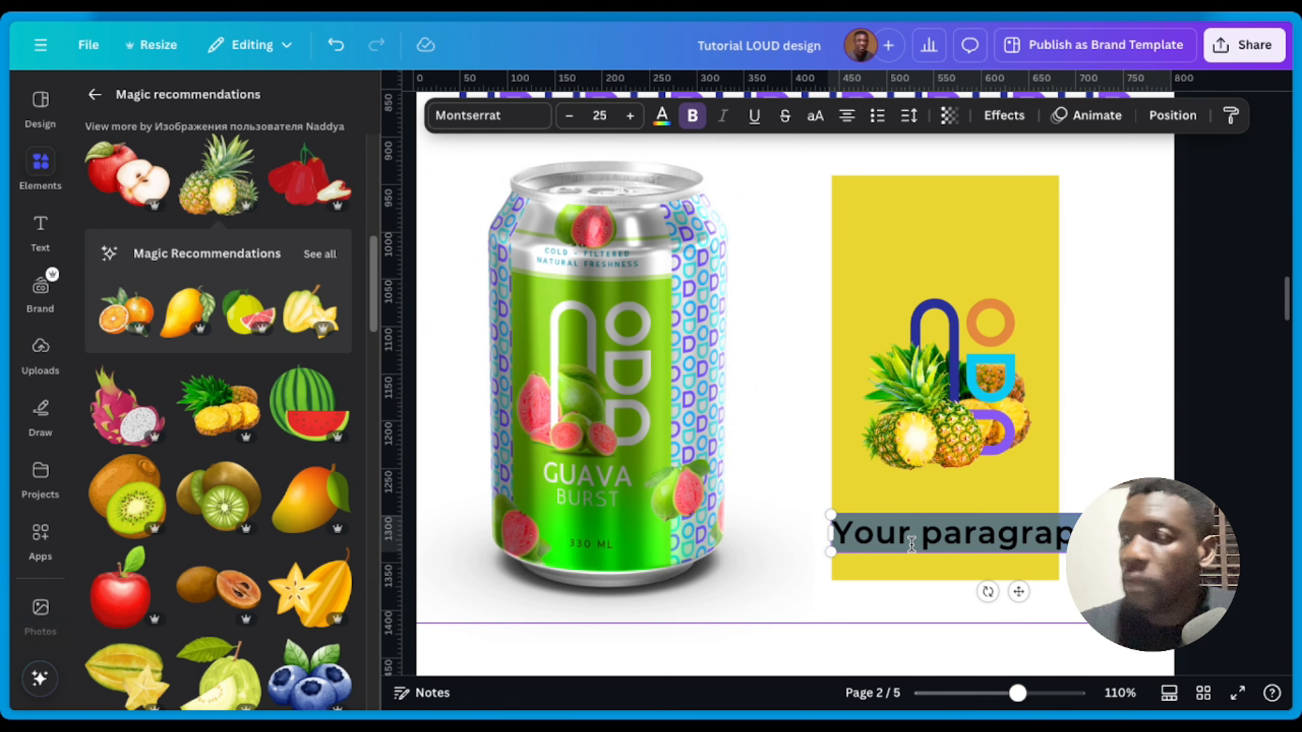
text(LOU)
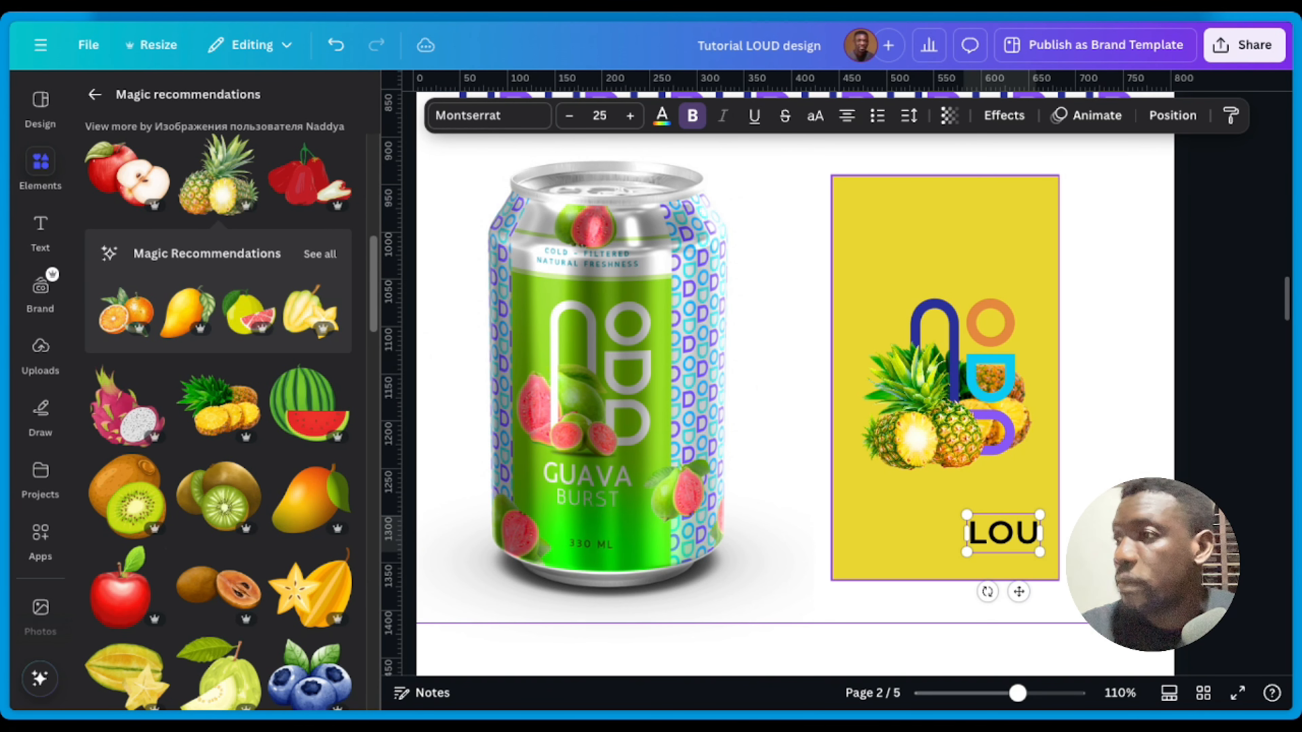
key(ctrl+a)
text(PINE)
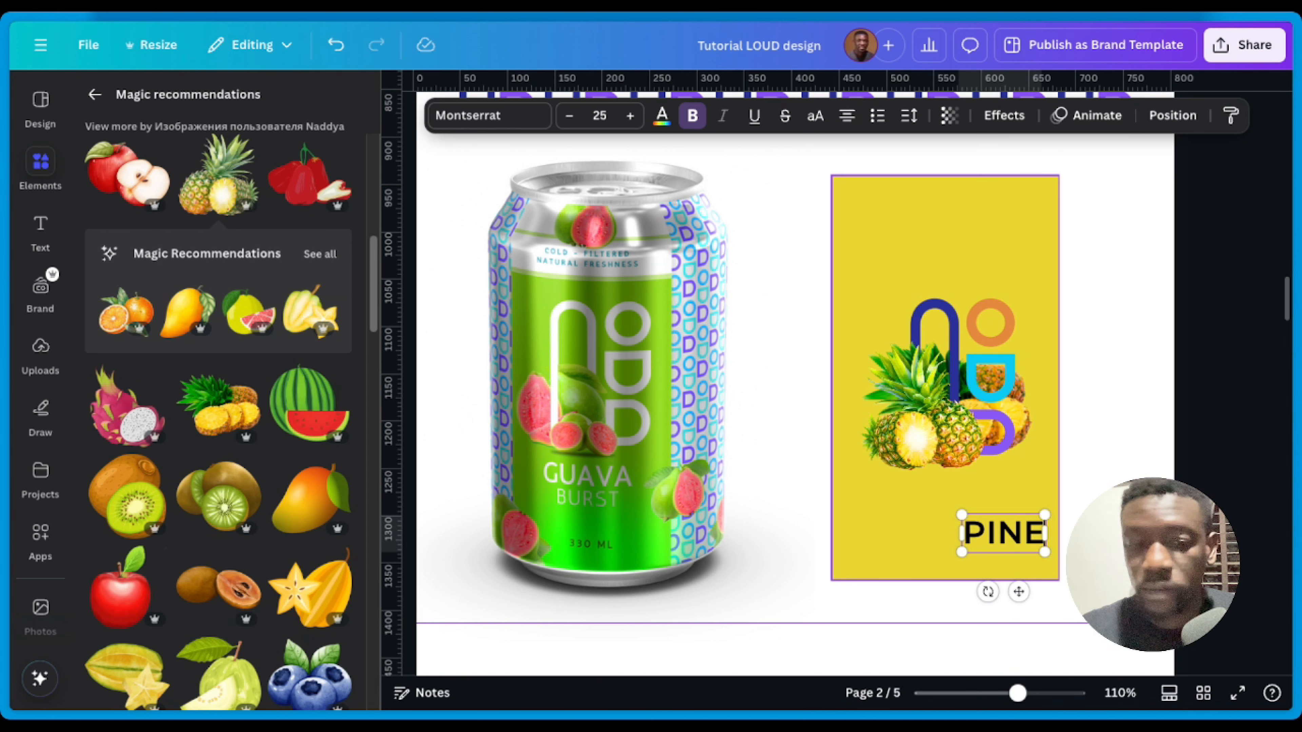
key(Return)
text(APPLE)
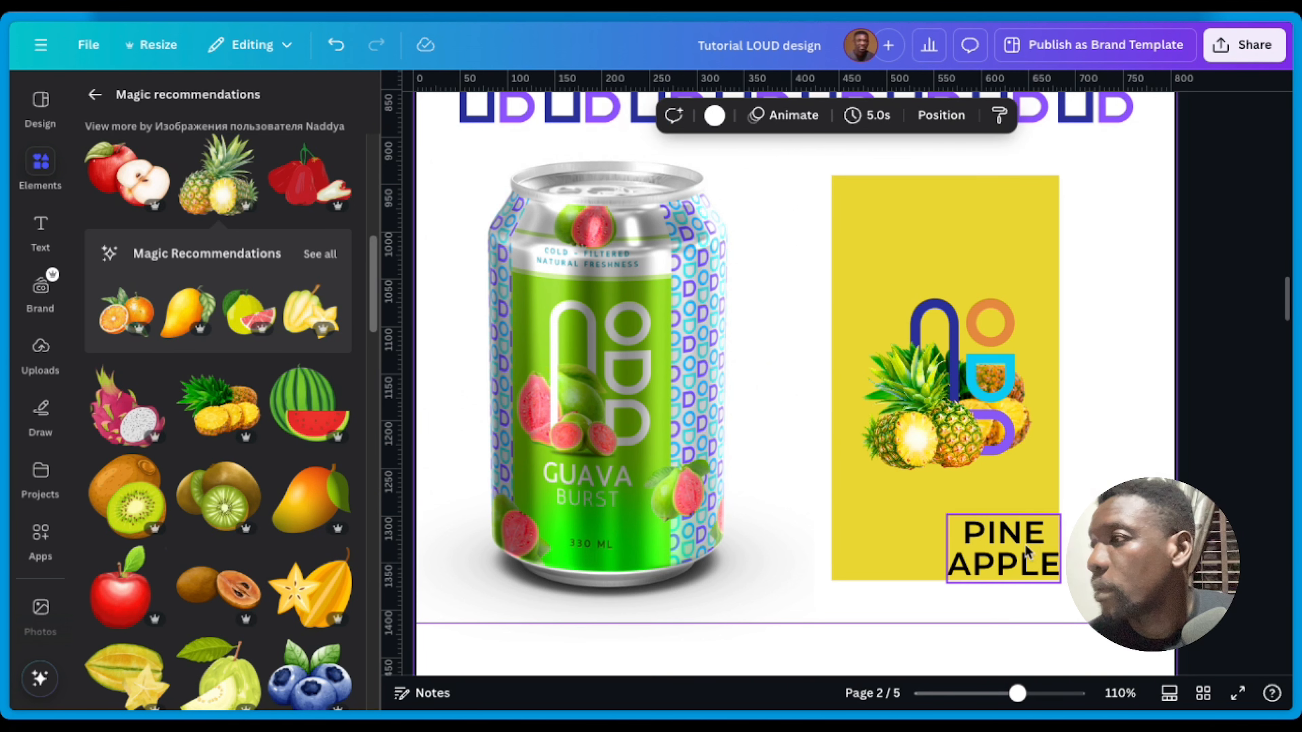
Step: Centre the PINE APPLE text below the pineapple graphics and extend the yellow rectangle's lower edge slightly downward
drag(1028, 544, 972, 510)
click(973, 570)
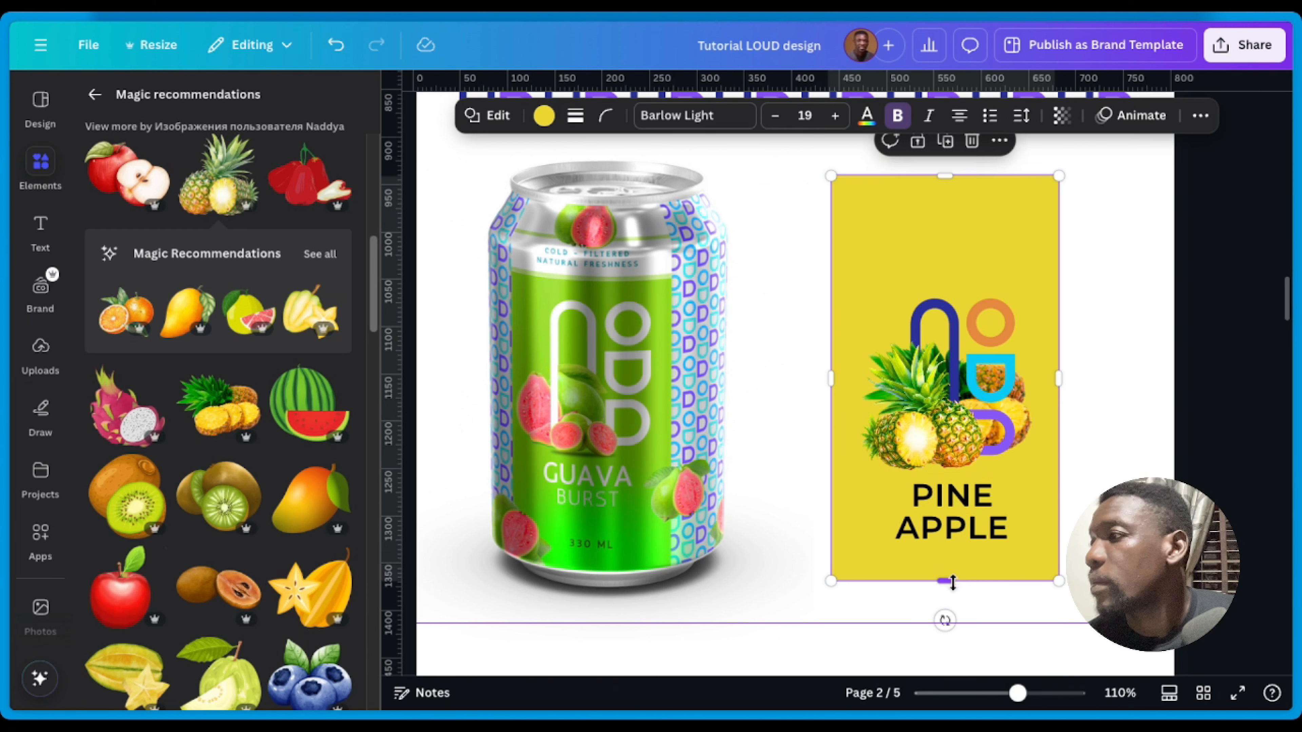
drag(952, 582, 950, 596)
Step: Duplicate the PINE APPLE text directly below itself and change the copy's text to 50cl
click(961, 528)
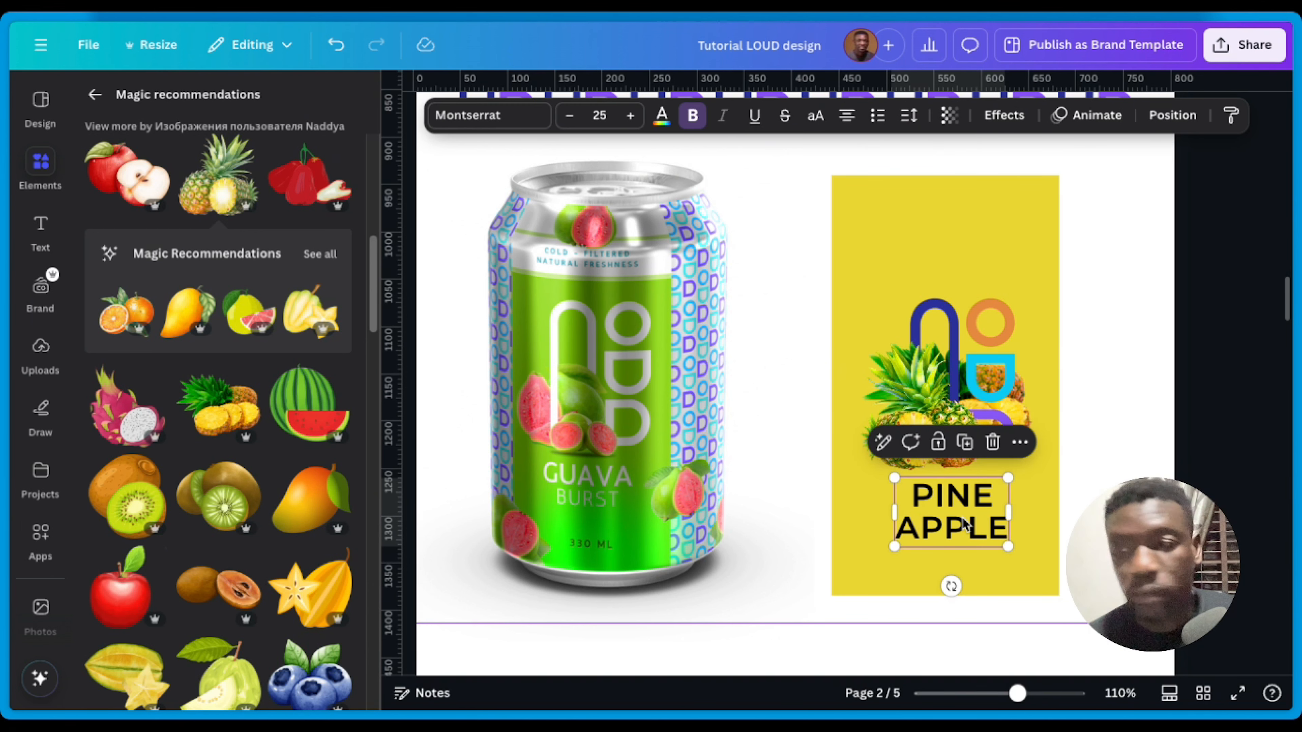
alt+drag(963, 519, 959, 588)
double_click(956, 563)
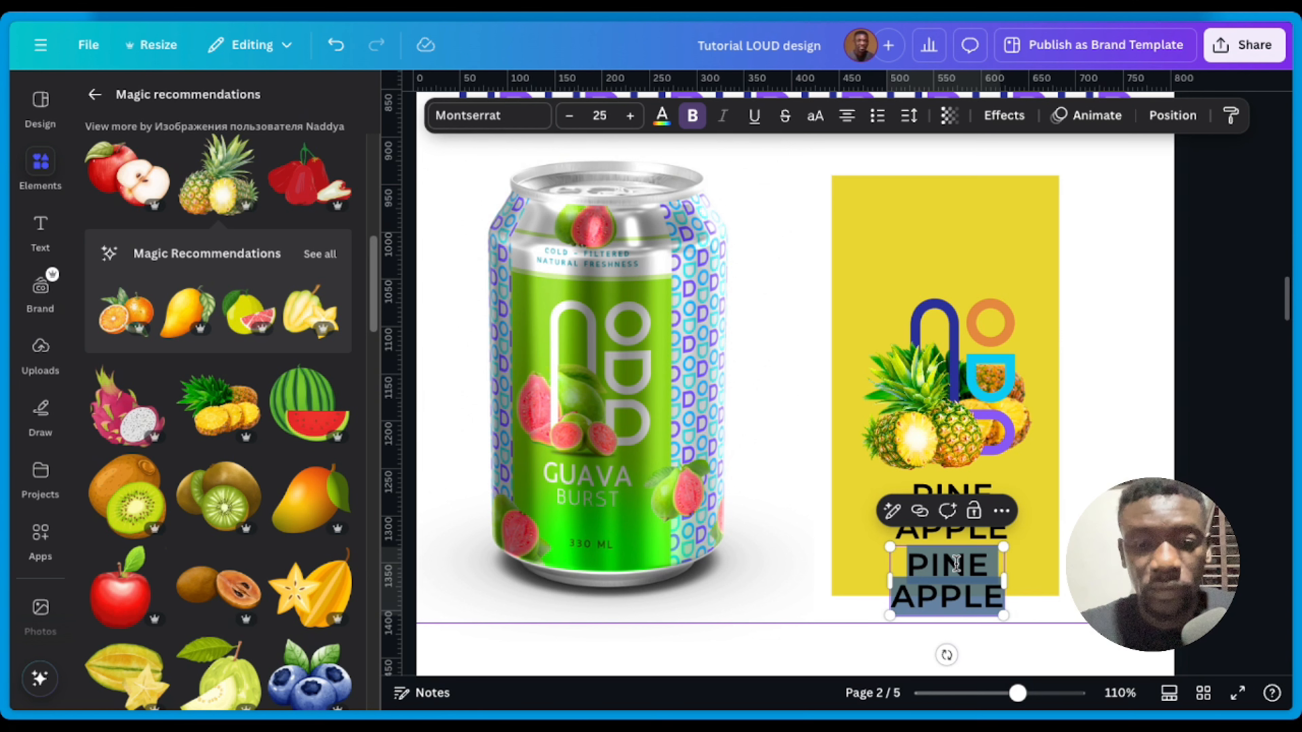
text(50cl)
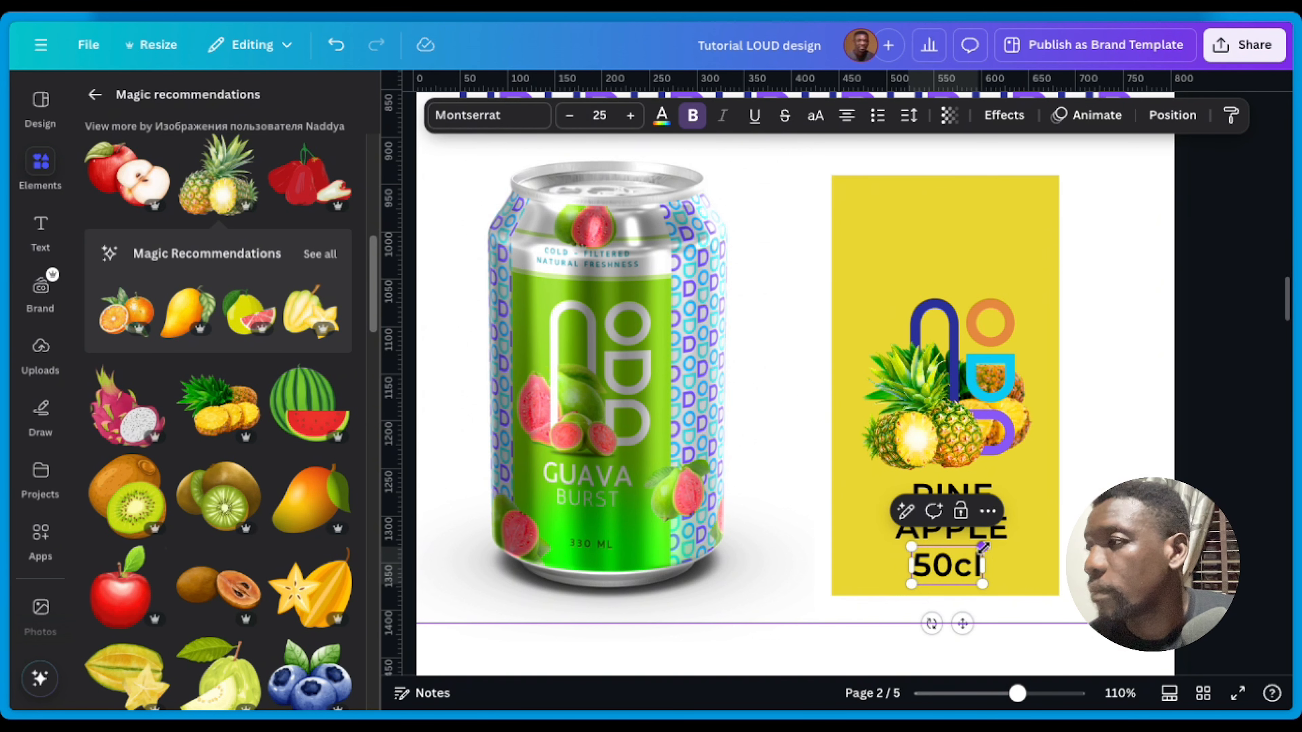
Step: Shrink the 50cl text to font size 14.2 and try to remove its bold formatting
drag(982, 546, 951, 562)
click(692, 116)
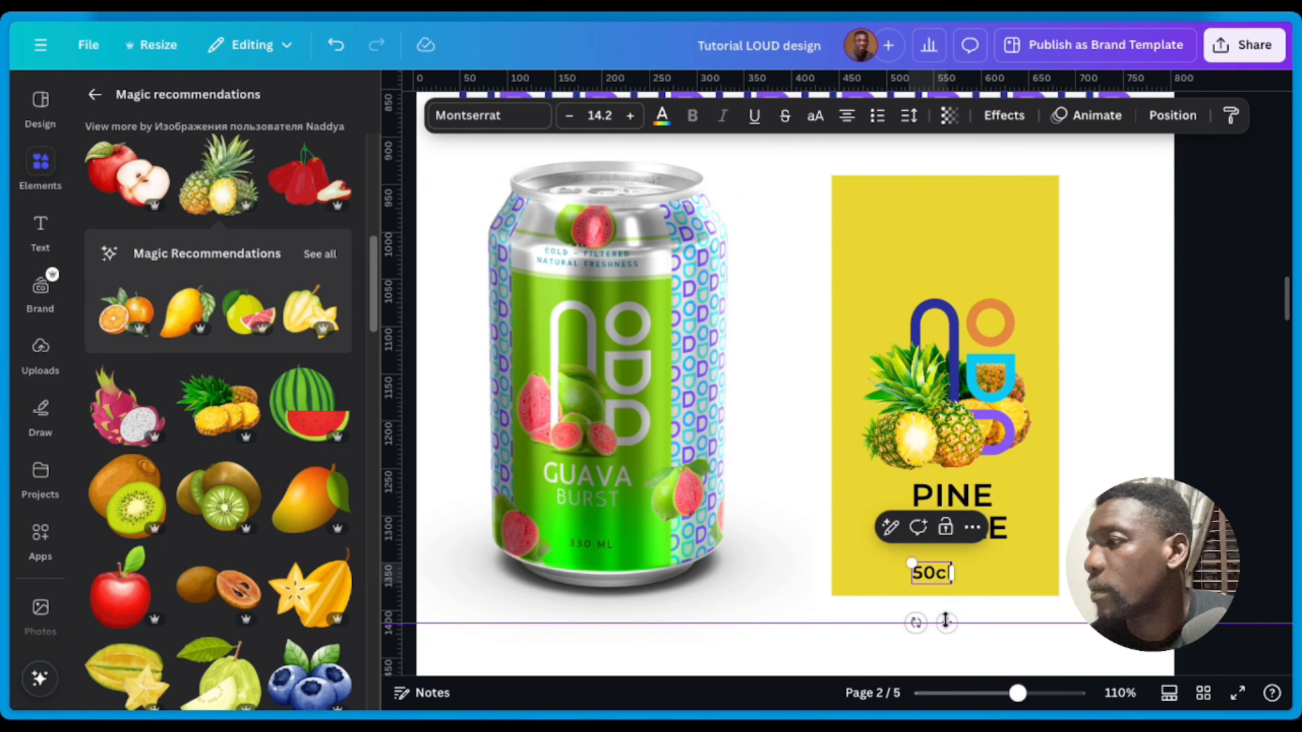
click(988, 606)
click(932, 573)
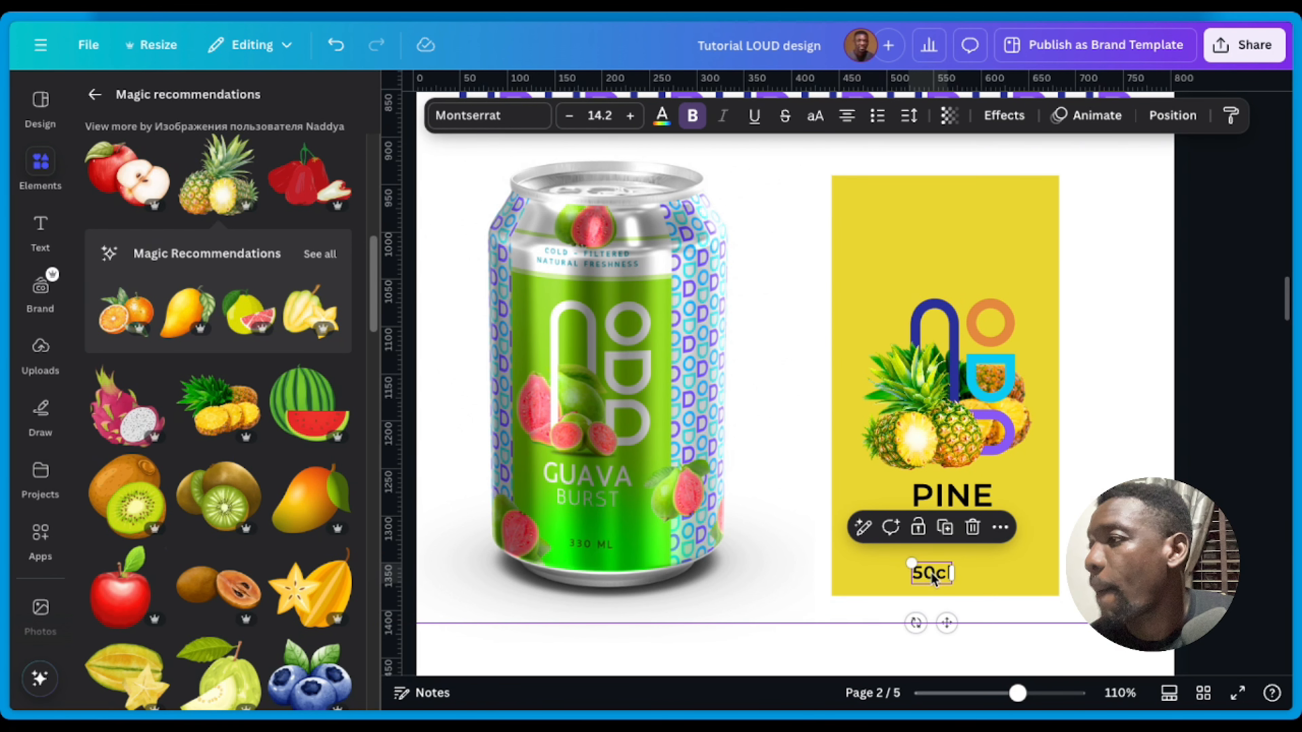
Step: Centre the 50cl text below PINE APPLE and recolour the yellow label rectangle light green #C7F26C
drag(932, 572, 953, 574)
click(957, 244)
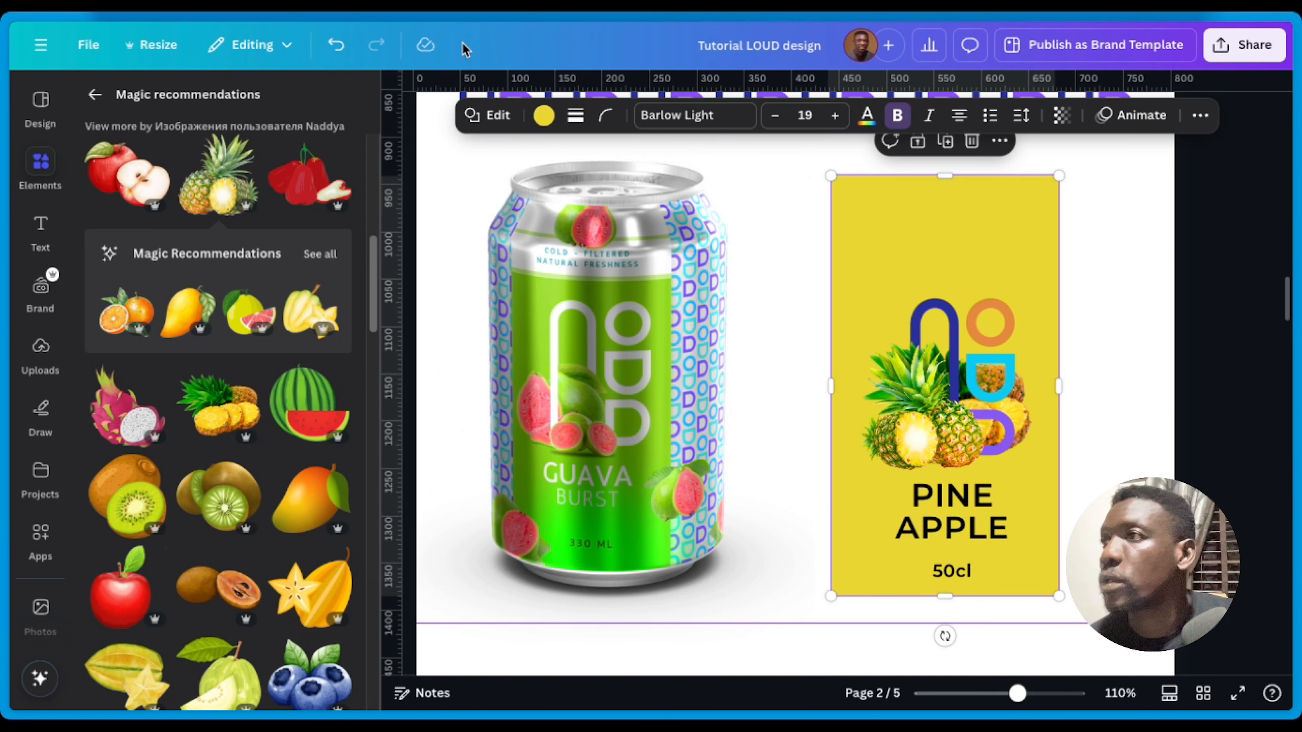
click(542, 119)
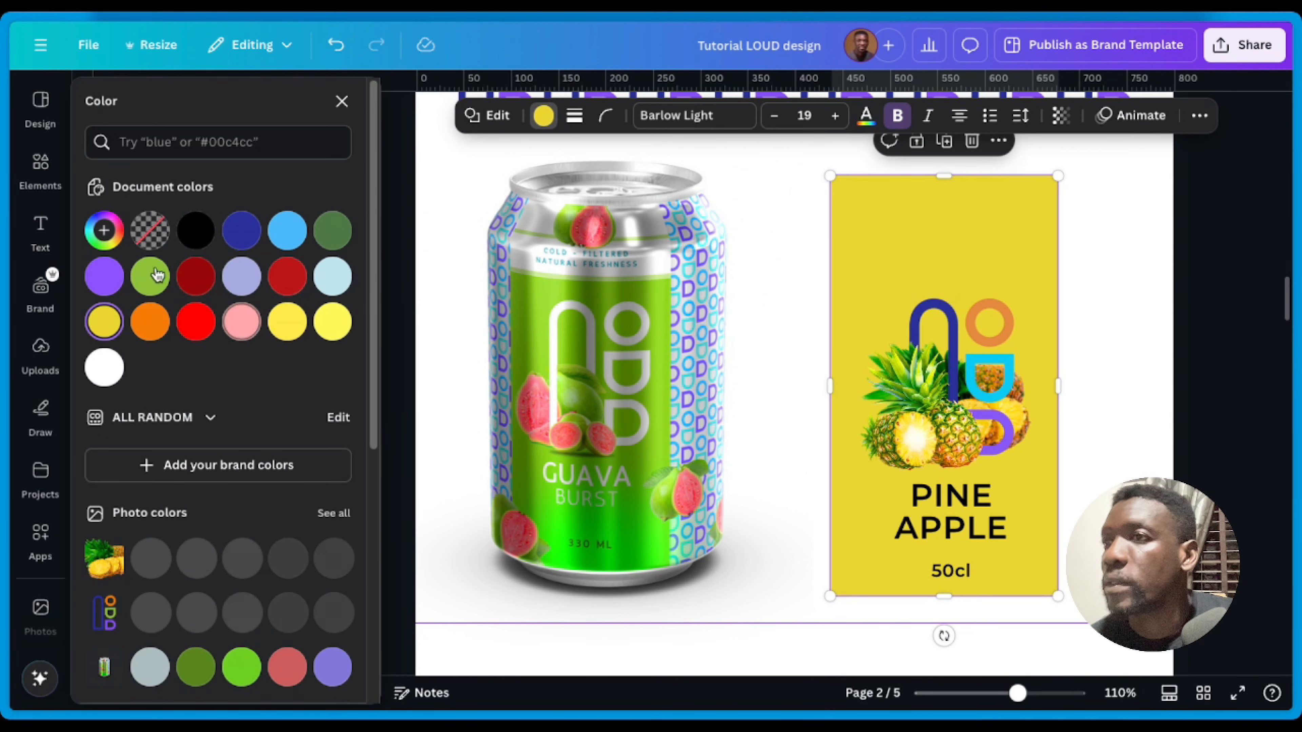
click(149, 277)
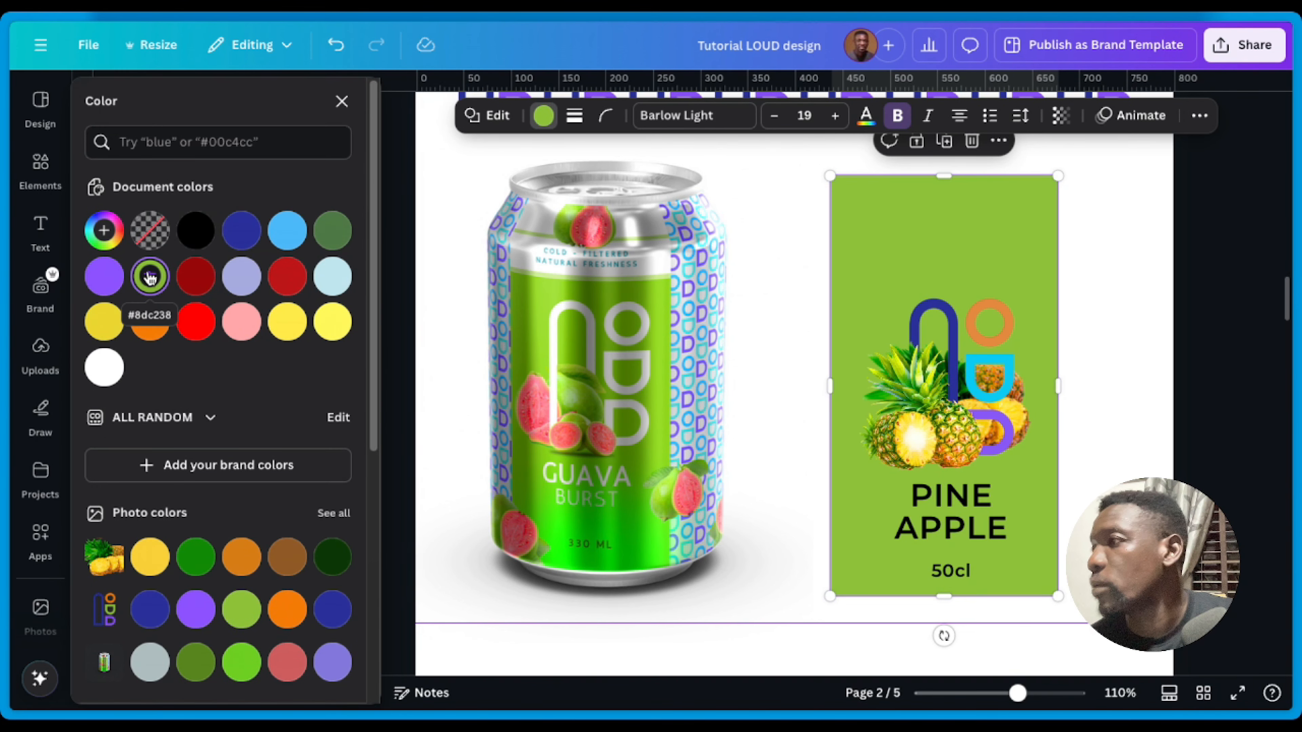
click(150, 277)
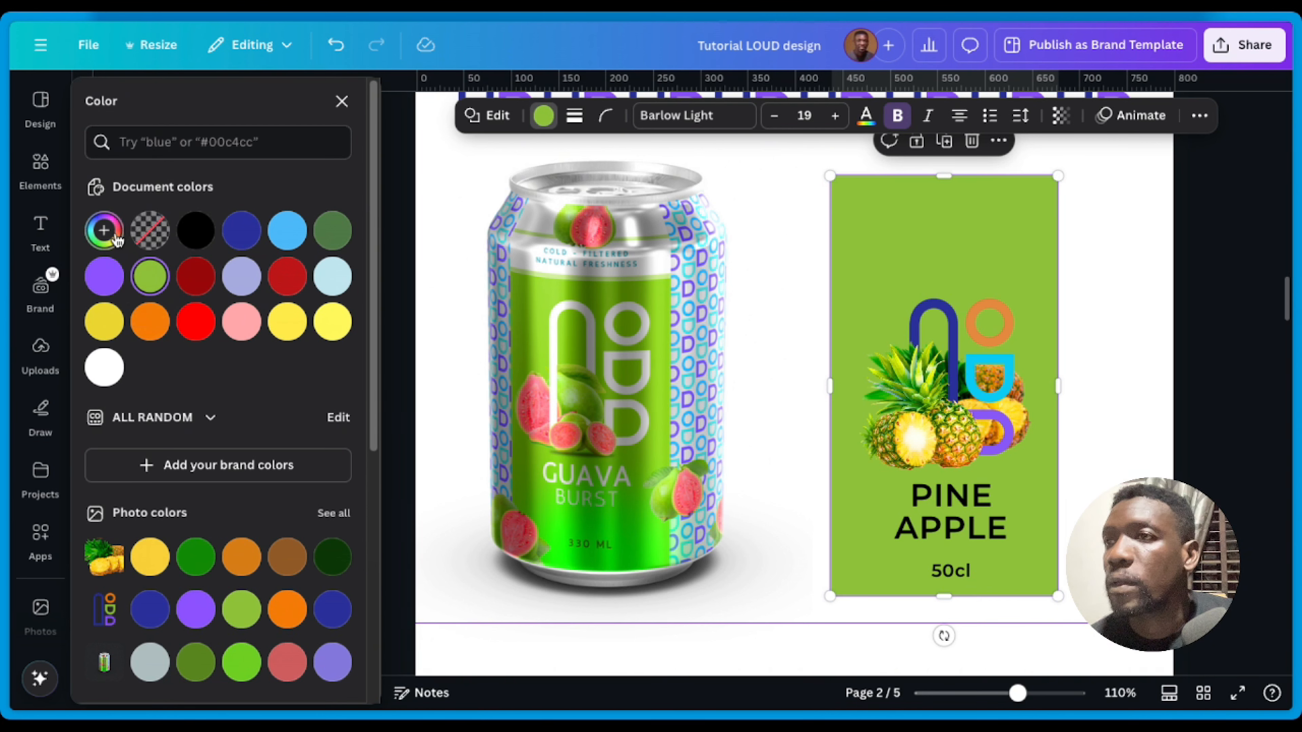
drag(270, 336, 261, 317)
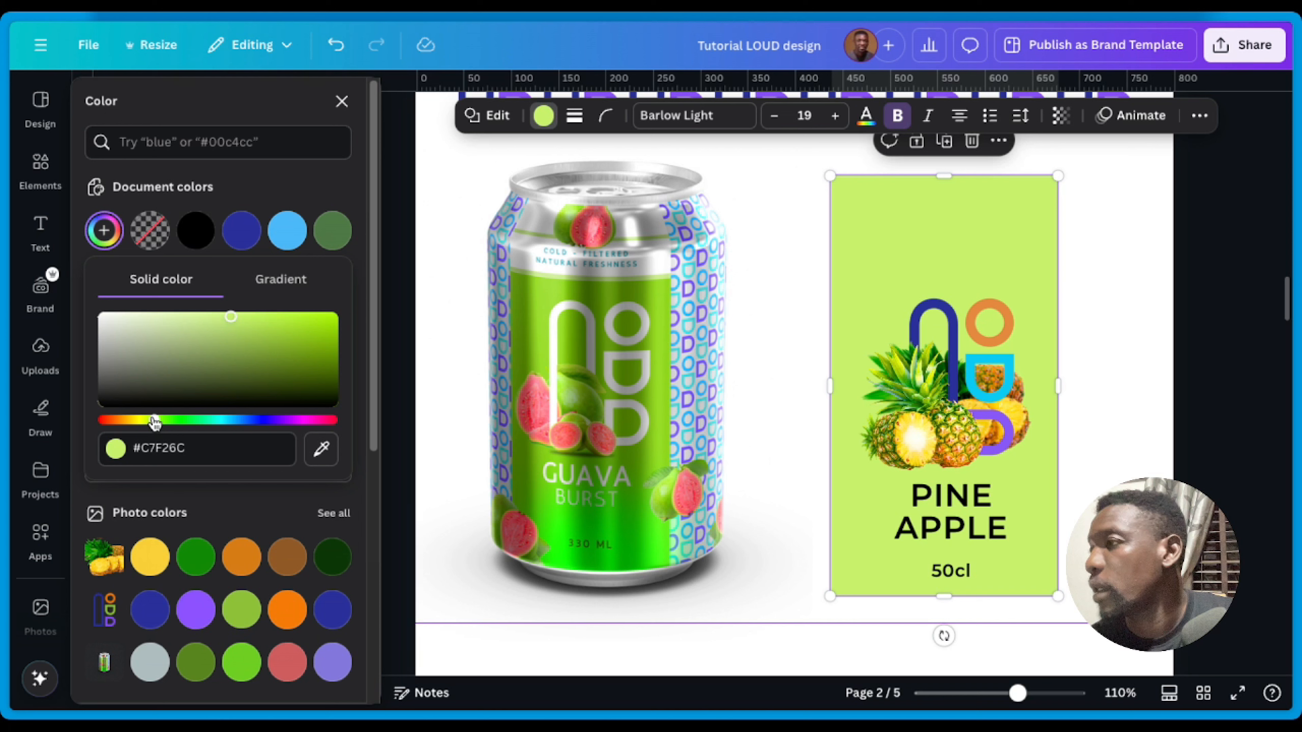
Step: Recolour the PINE APPLE text orange using the document colours
click(927, 500)
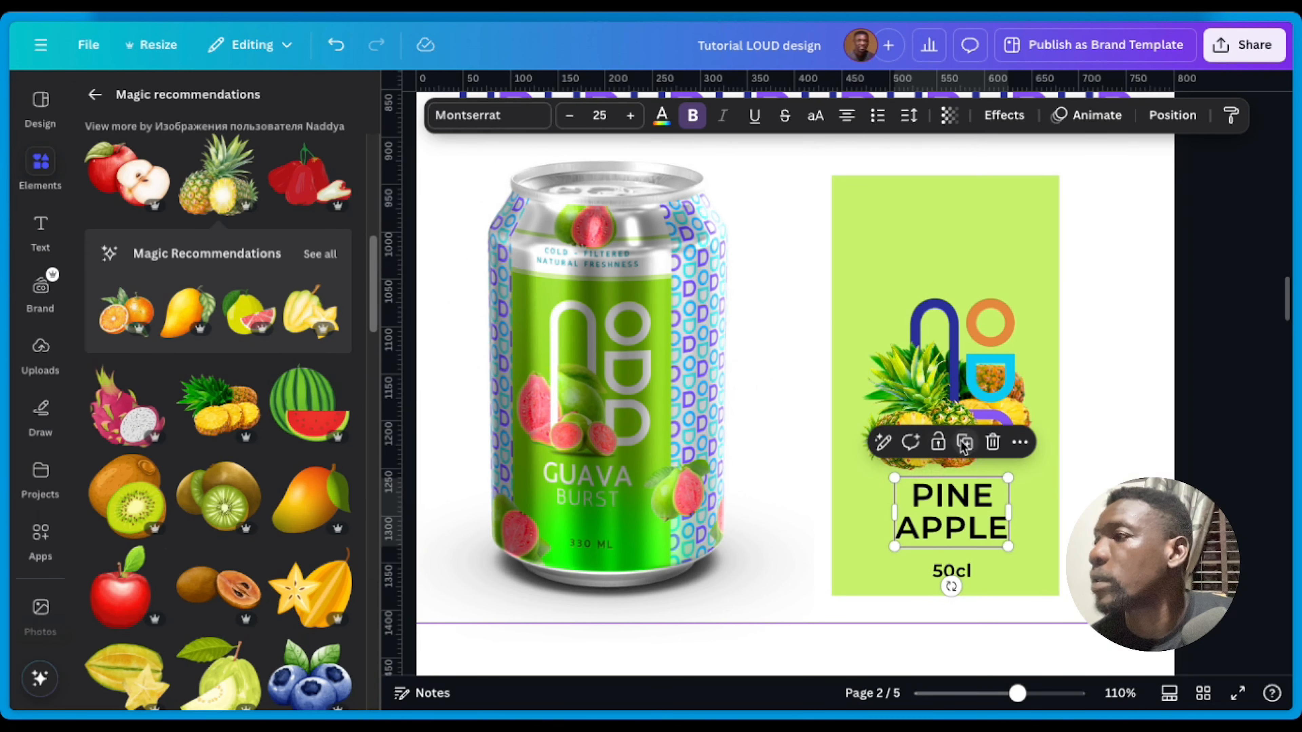
click(662, 117)
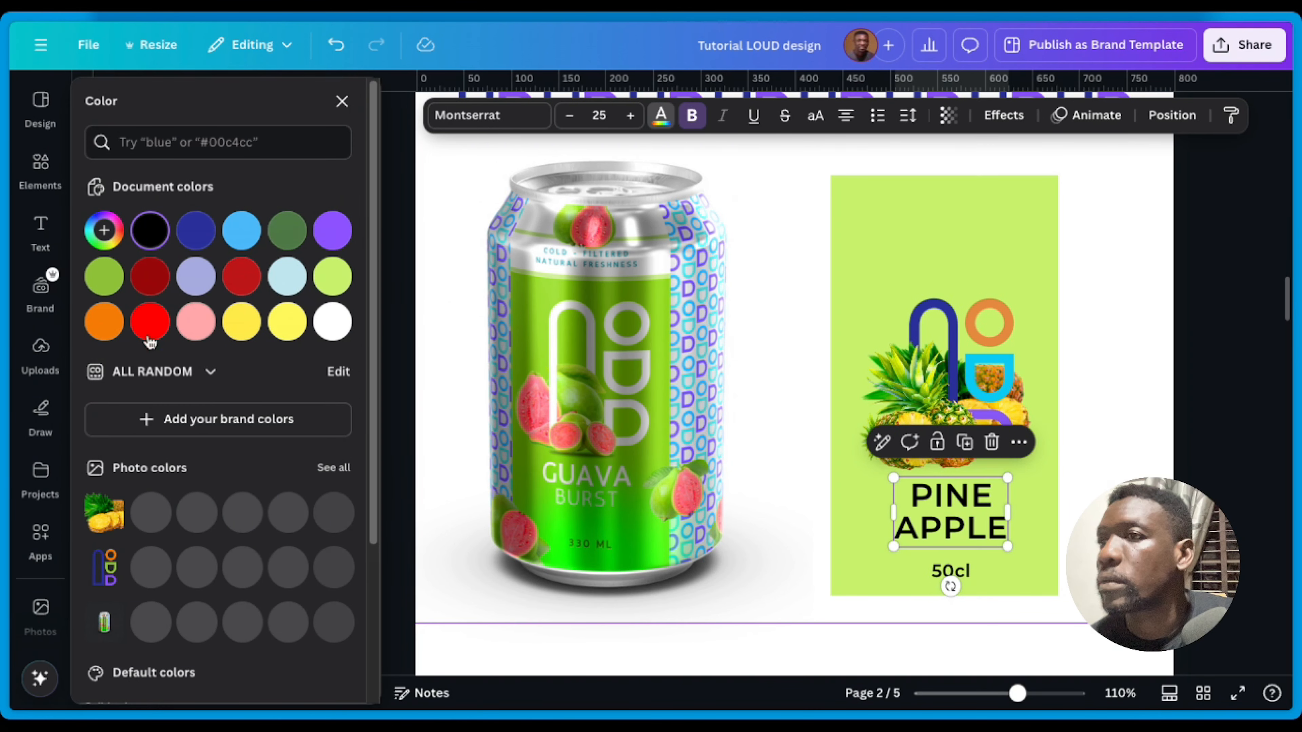
click(110, 330)
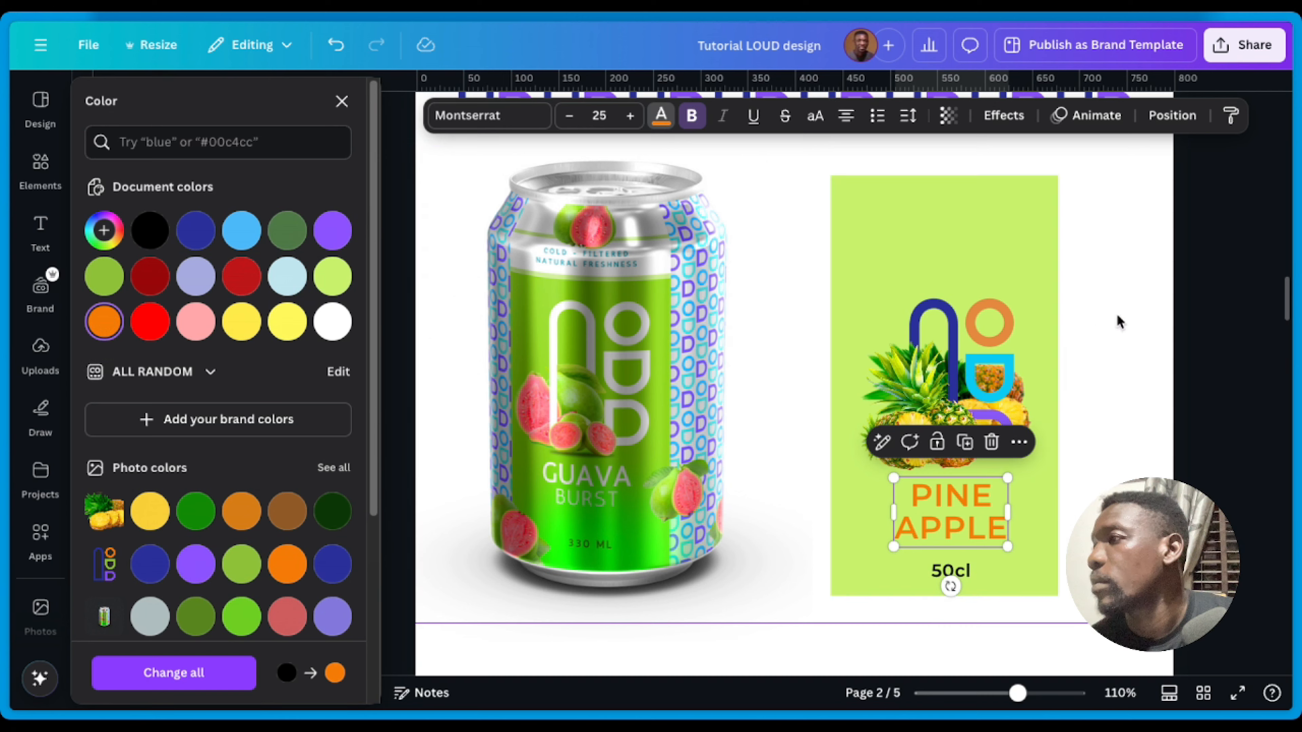
click(958, 332)
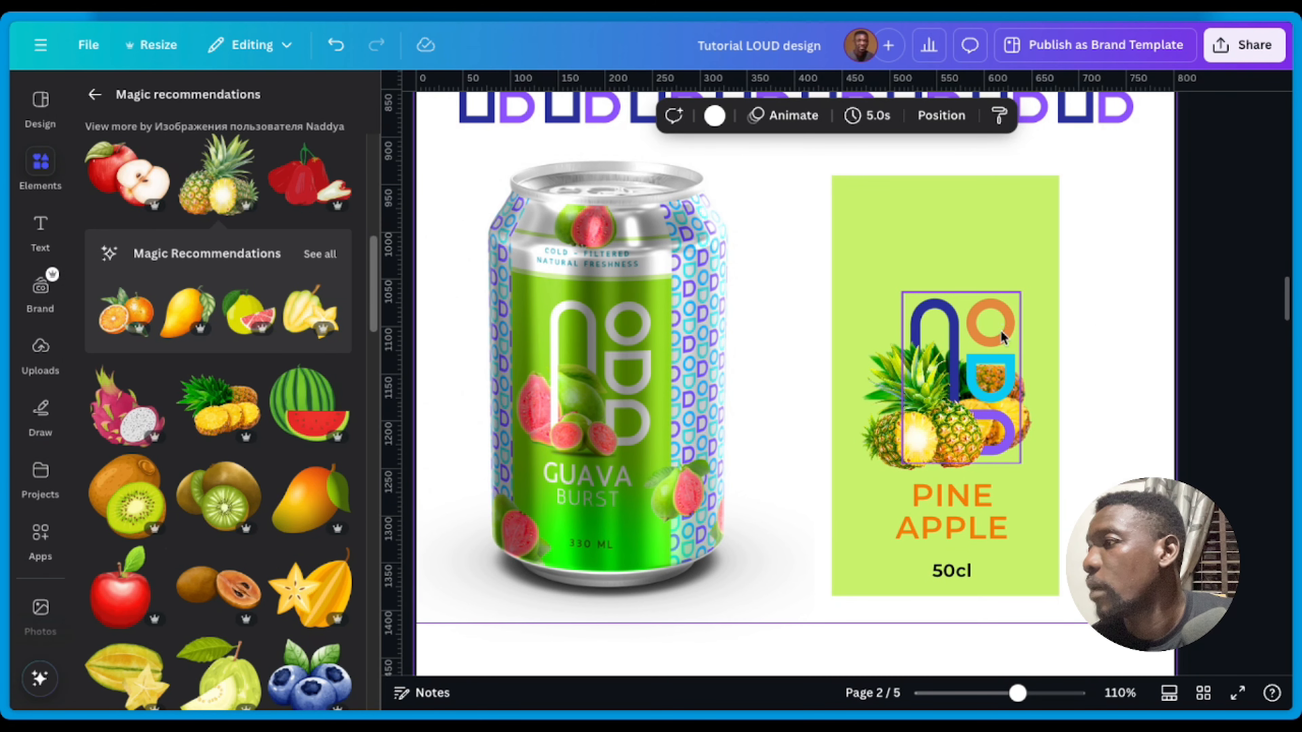
Step: Shrink the 50cl text to size 12.2 close beneath PINE APPLE, and move the logo, pineapples and texts up together
click(953, 572)
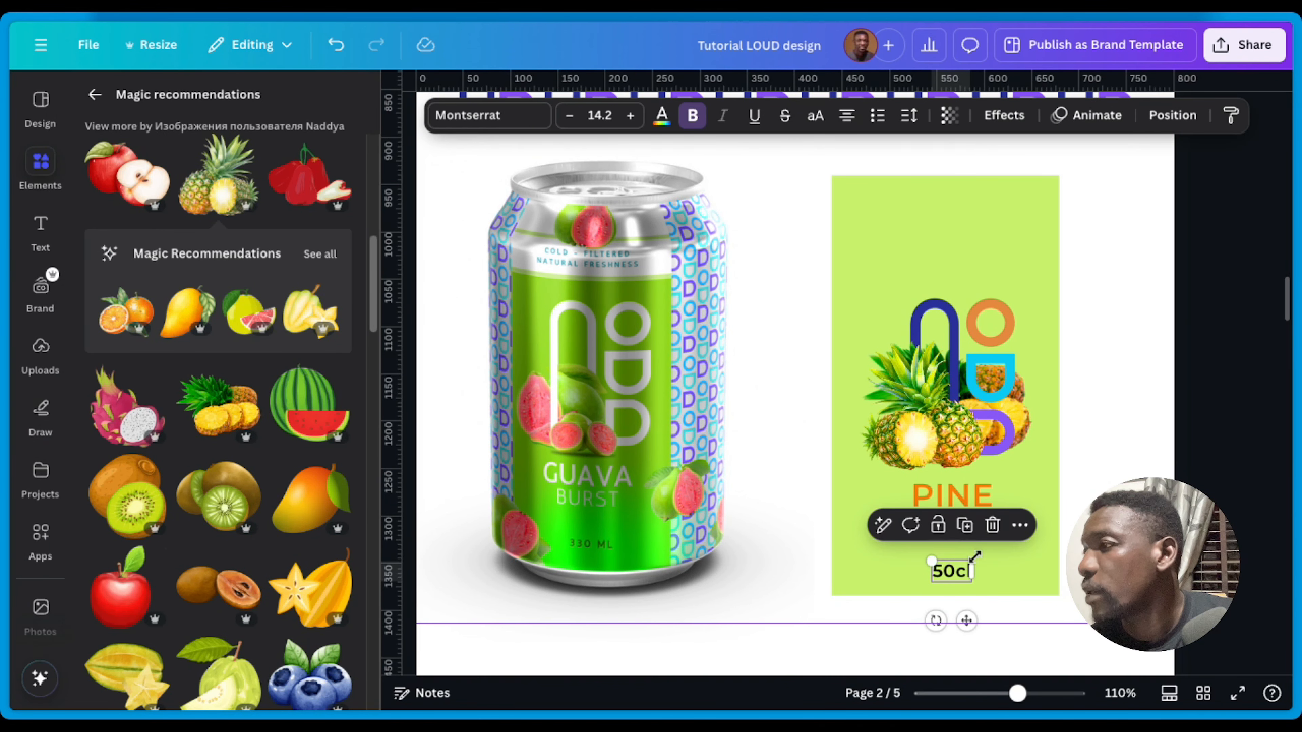
drag(976, 555, 957, 568)
drag(1079, 229, 860, 569)
shift+click(854, 547)
drag(937, 422, 936, 388)
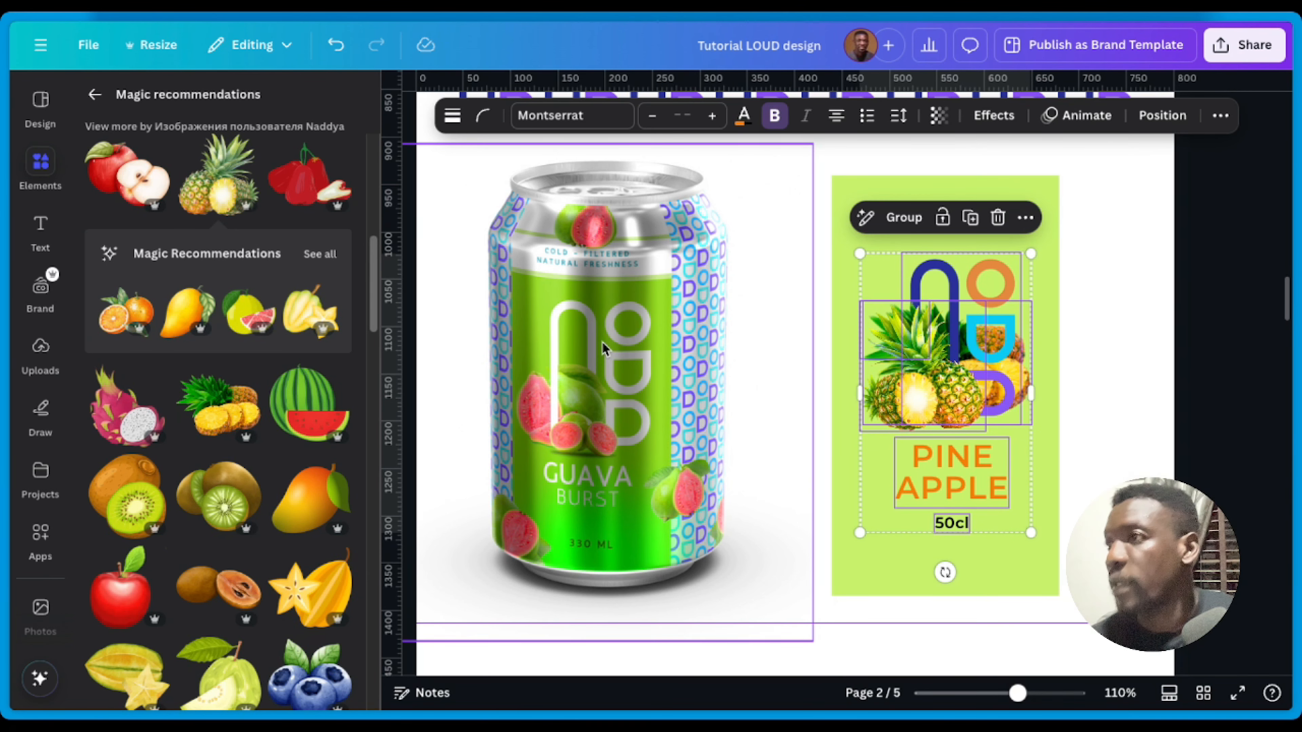
Step: Shift only the light green rectangle slightly upward behind the label's logo, pineapples and texts
scroll(725, 418, up, 15)
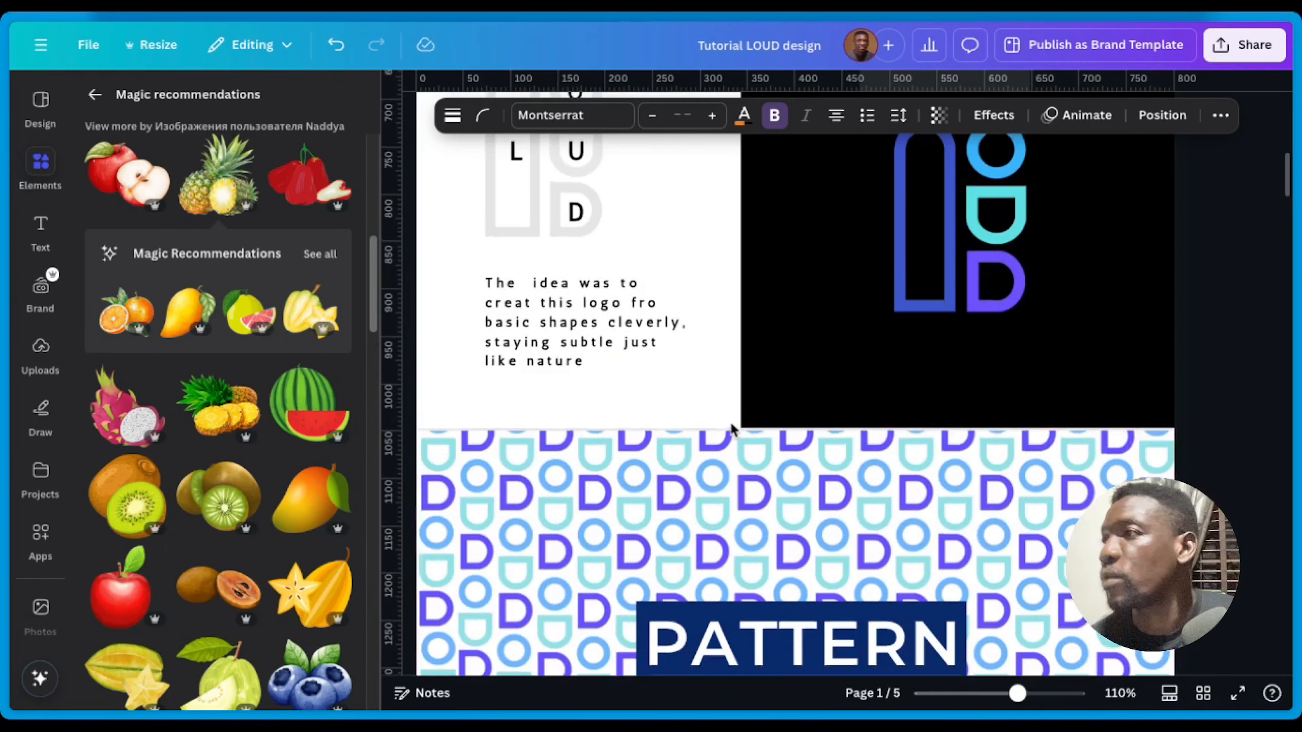
scroll(732, 433, down, 20)
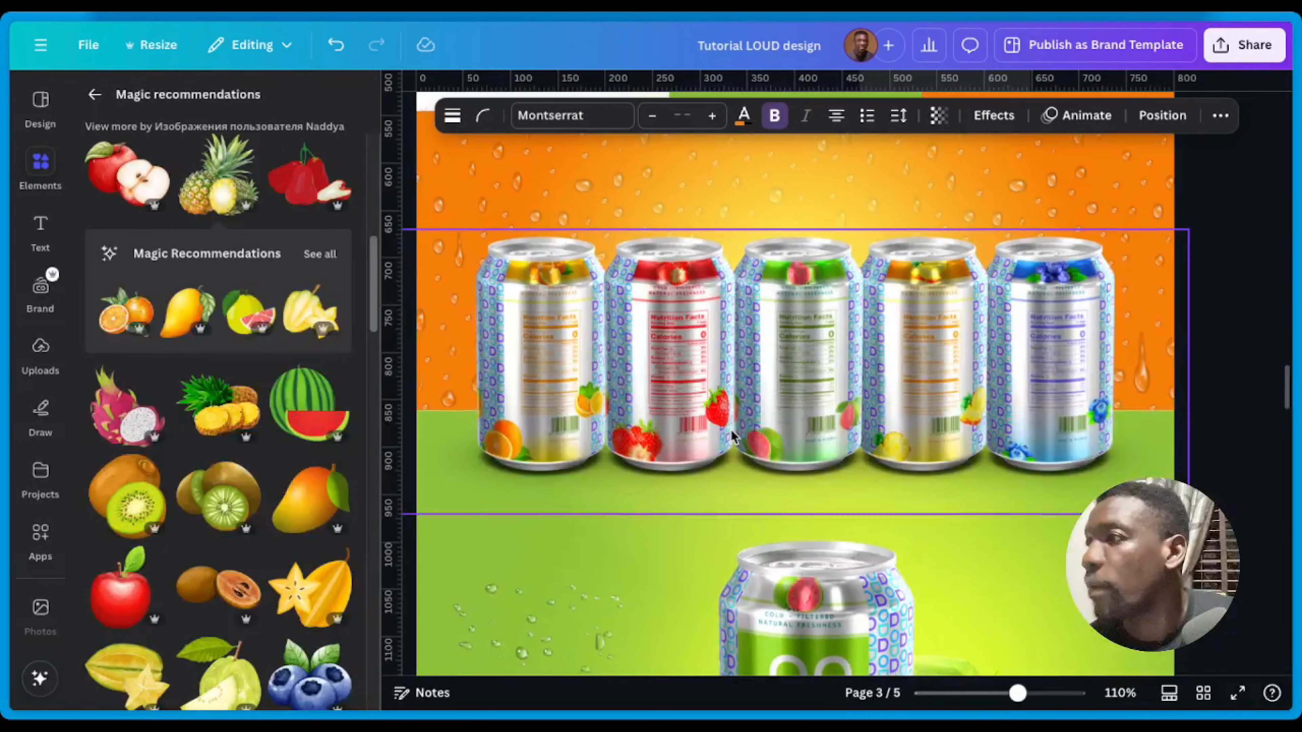
scroll(838, 353, up, 10)
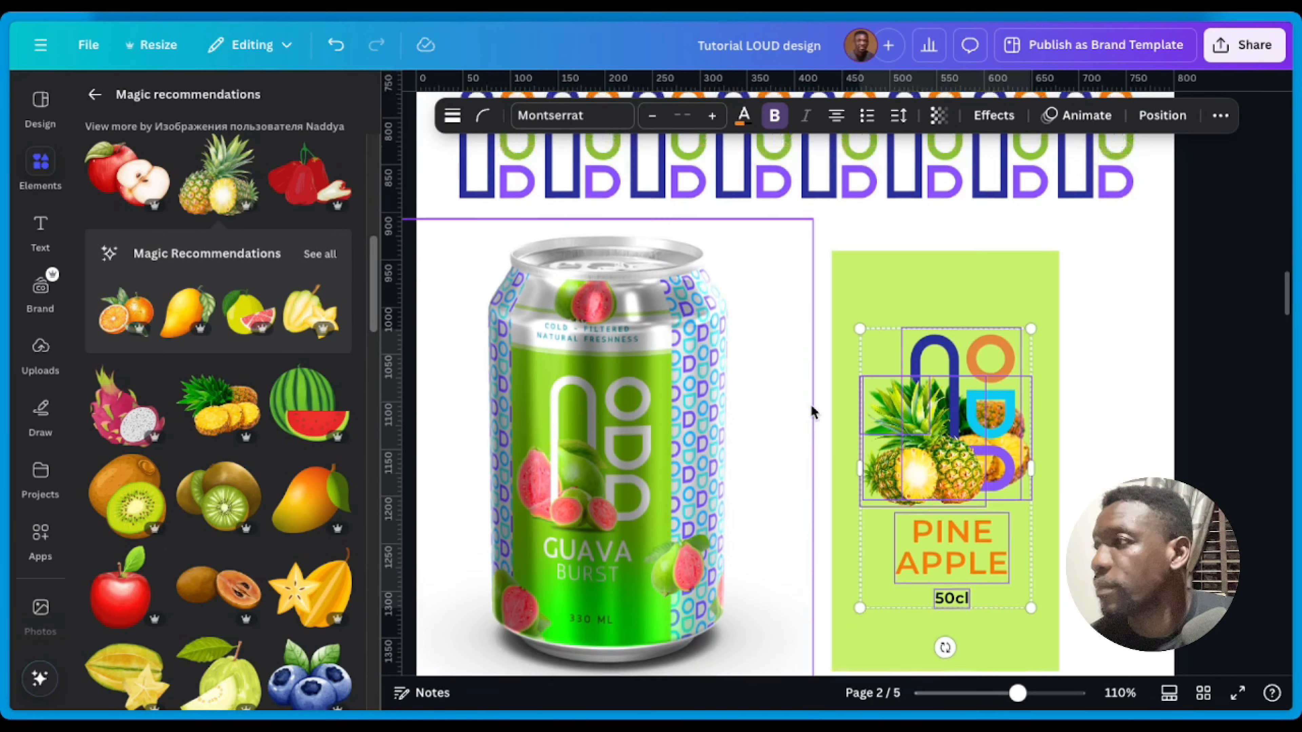
click(840, 414)
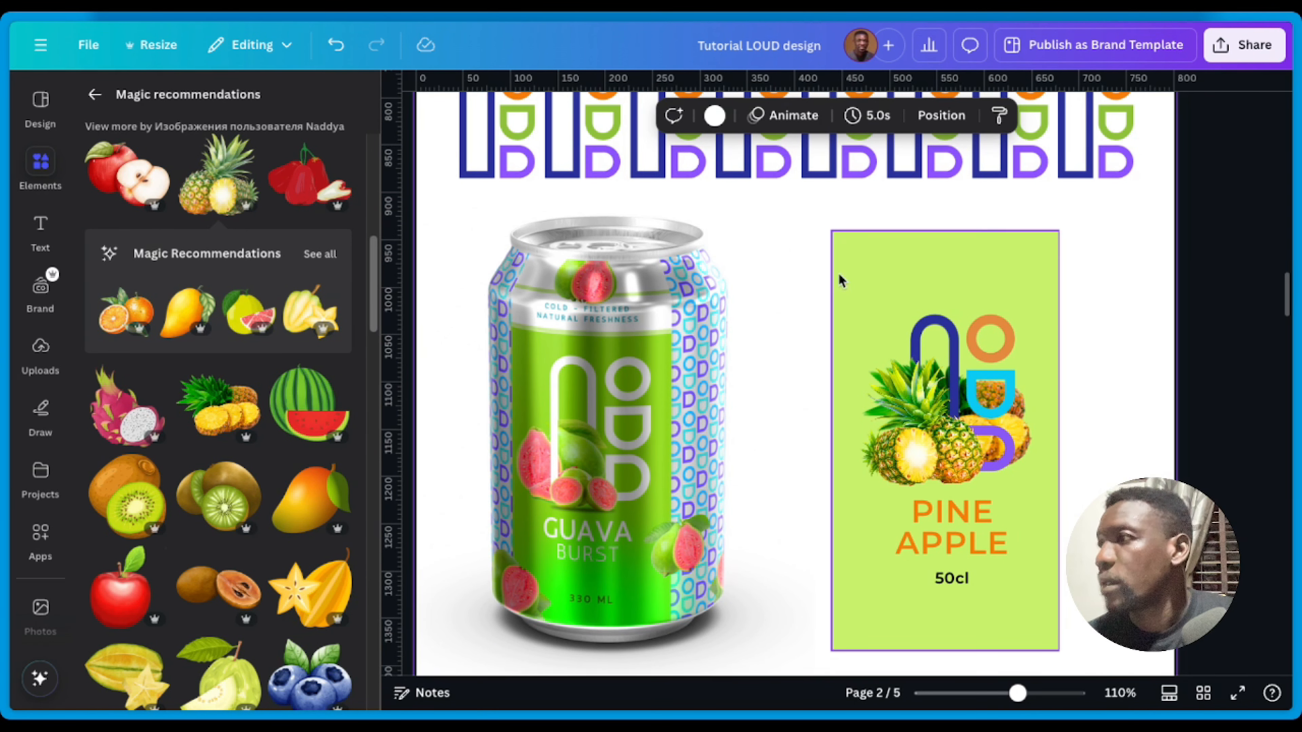
drag(1096, 639, 1004, 365)
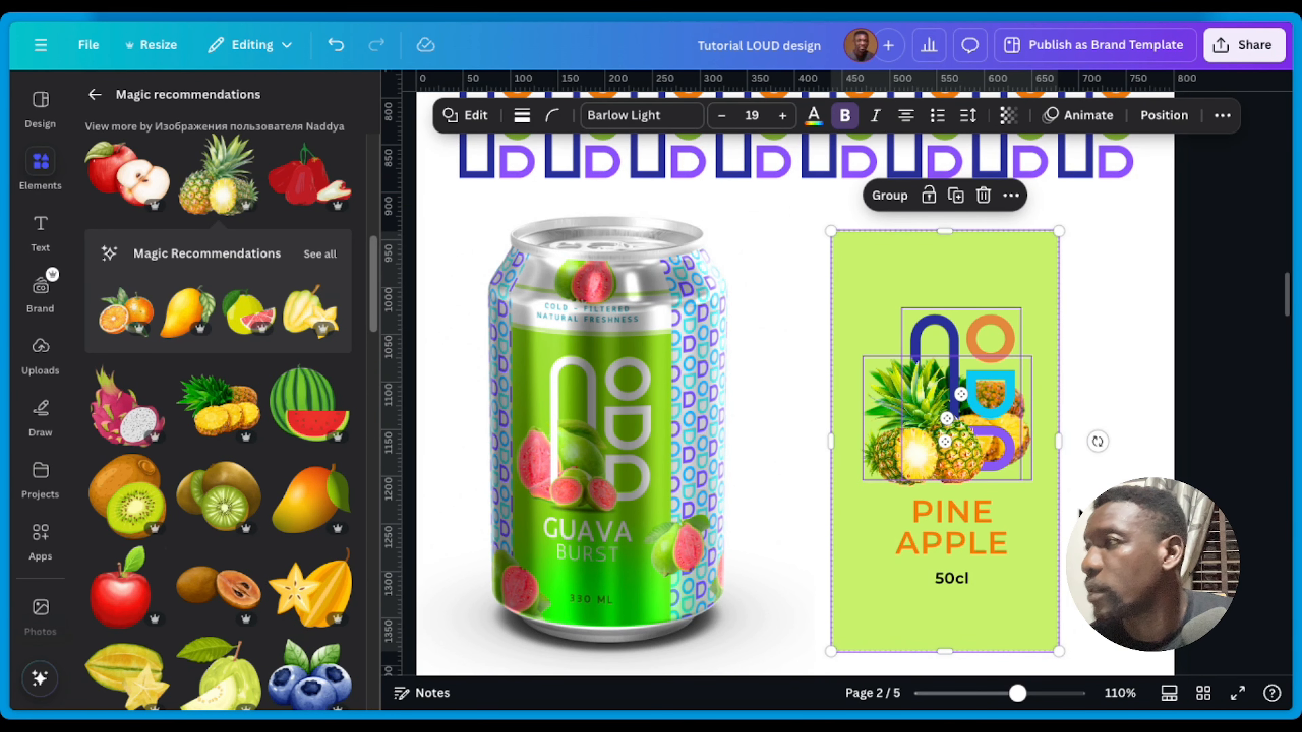
drag(1011, 608, 1011, 578)
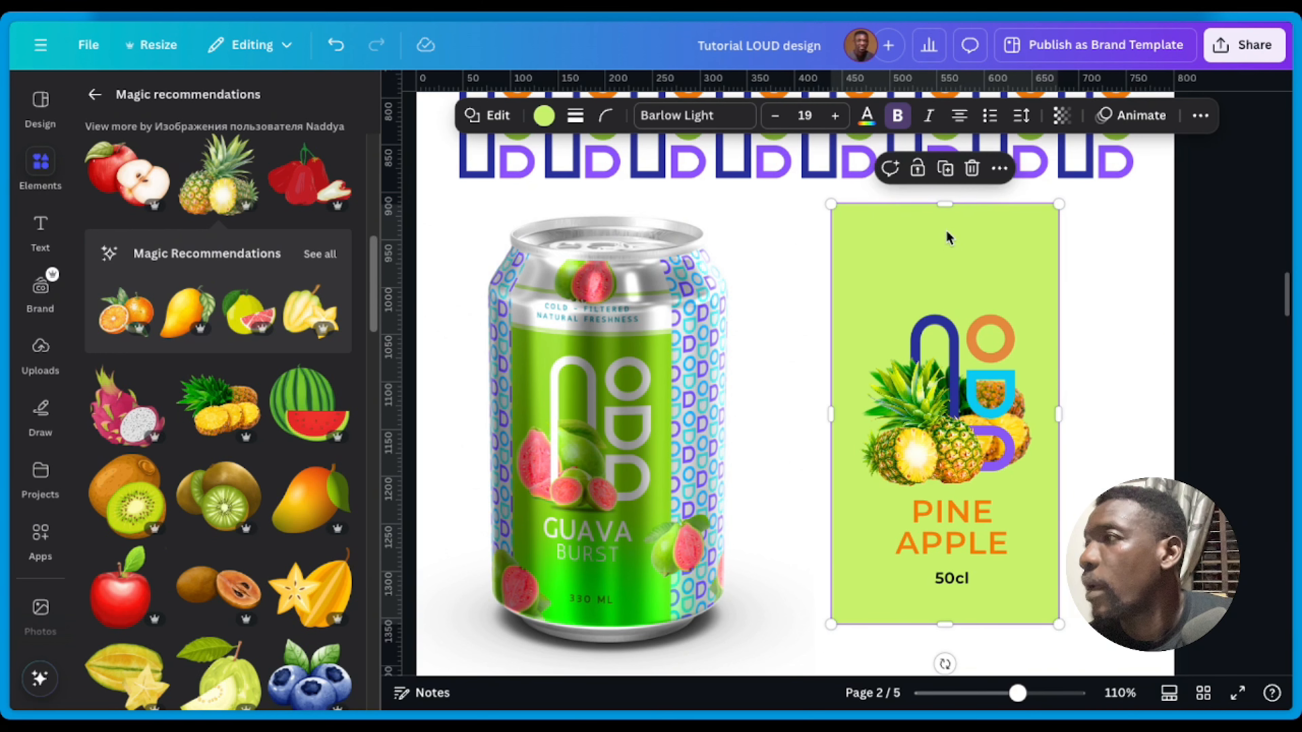
drag(985, 259, 748, 626)
drag(762, 504, 857, 514)
key(Delete)
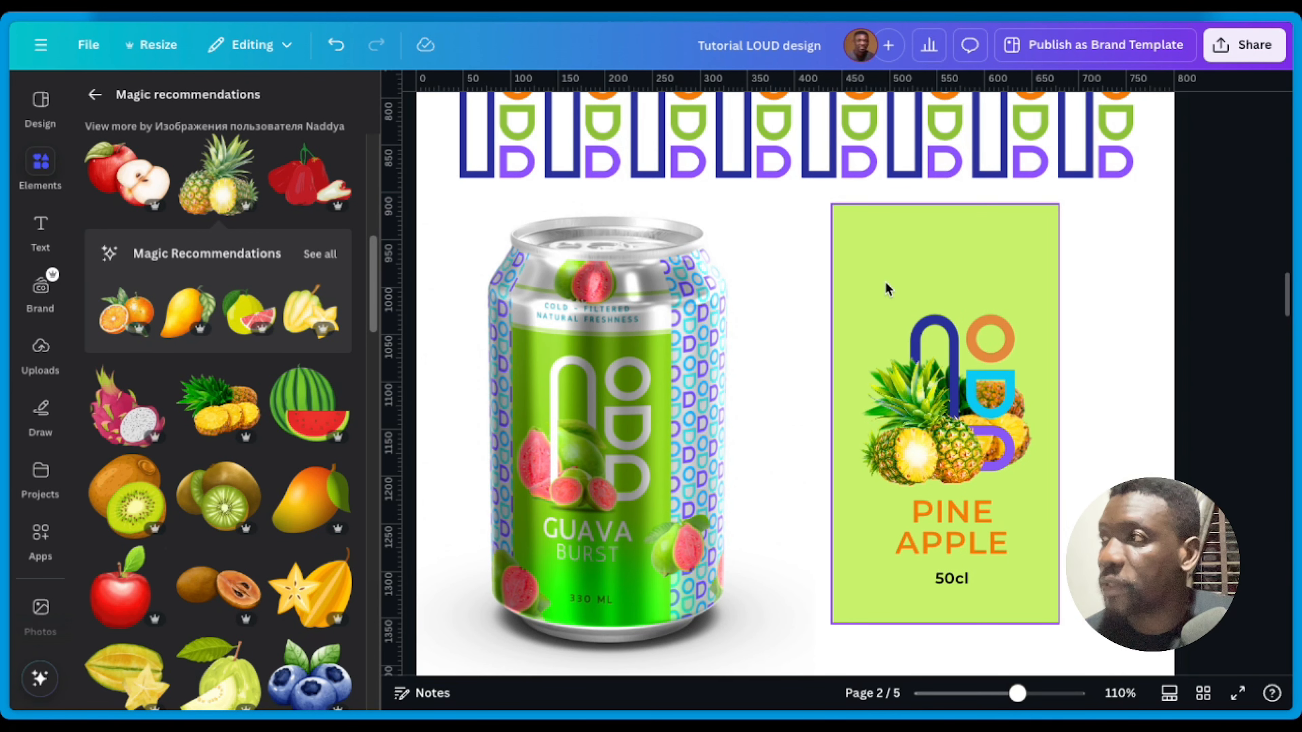
Step: Duplicate the light green rectangle and reduce the copy's height to a short strip at its lower end
click(897, 261)
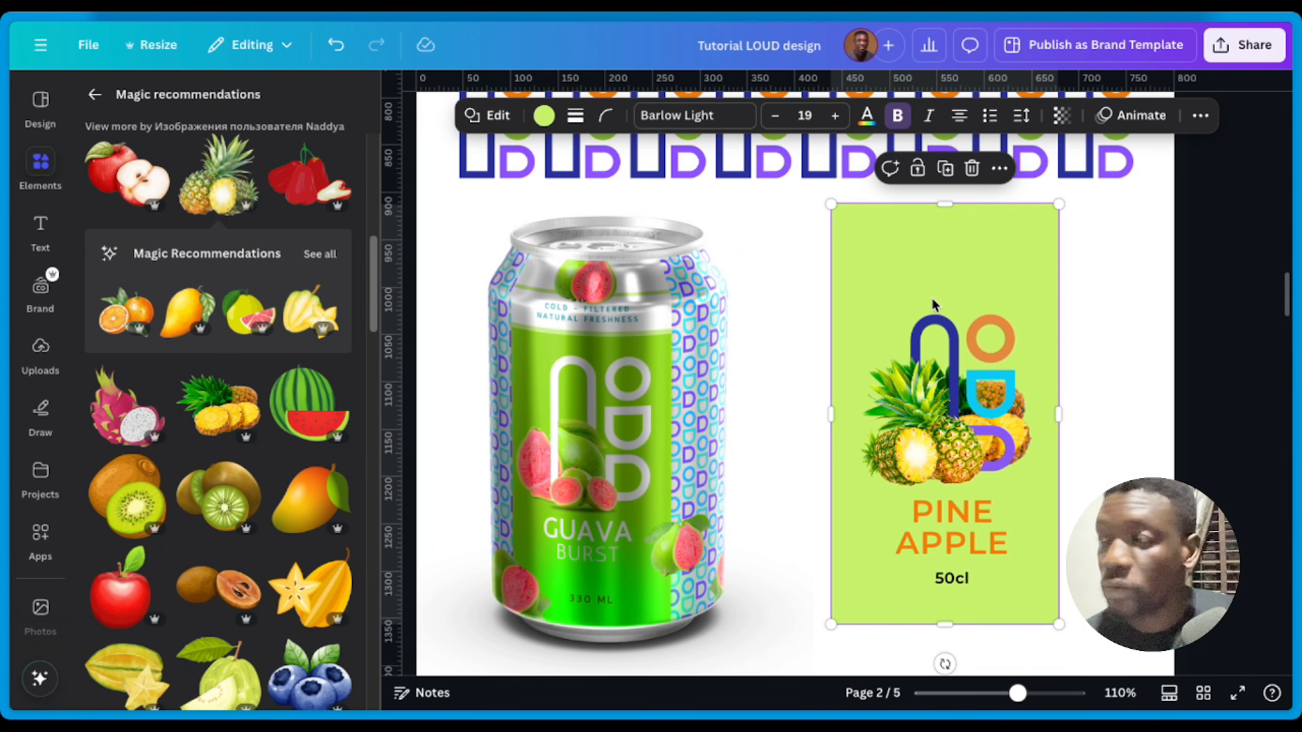
key(ctrl+d)
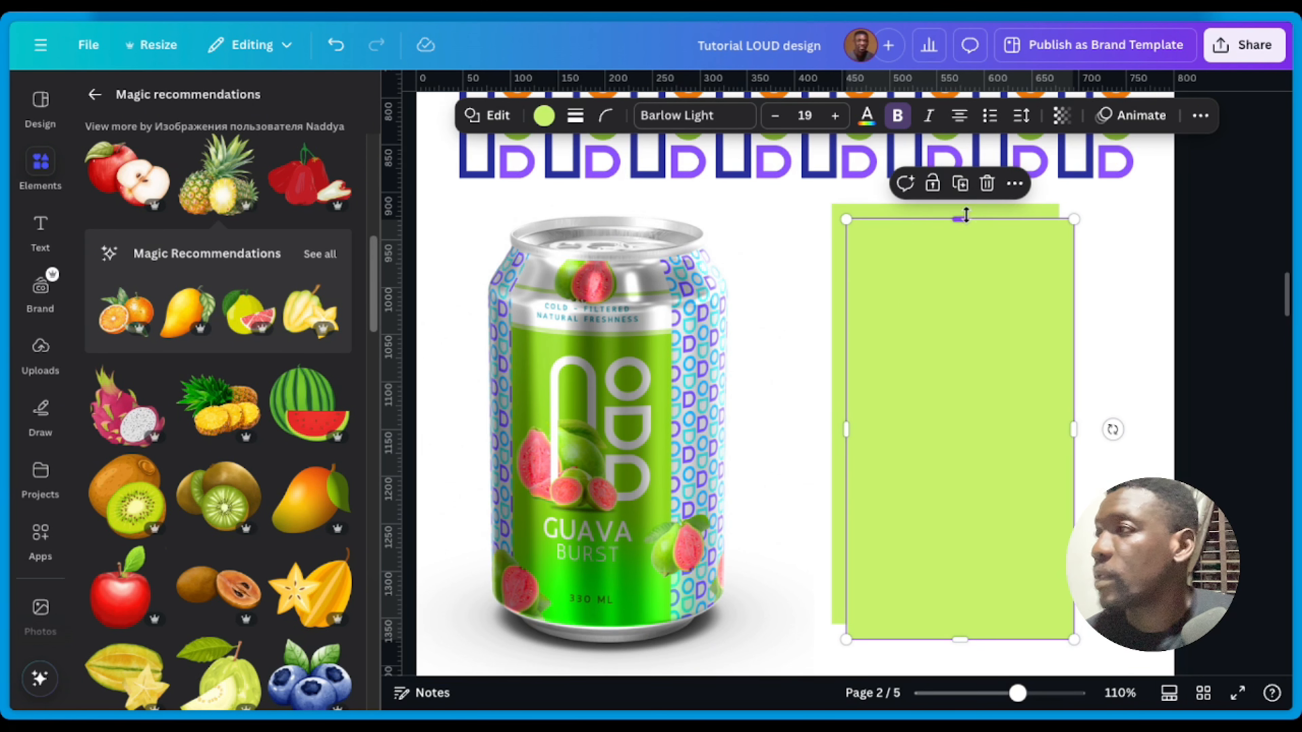
drag(966, 216, 980, 603)
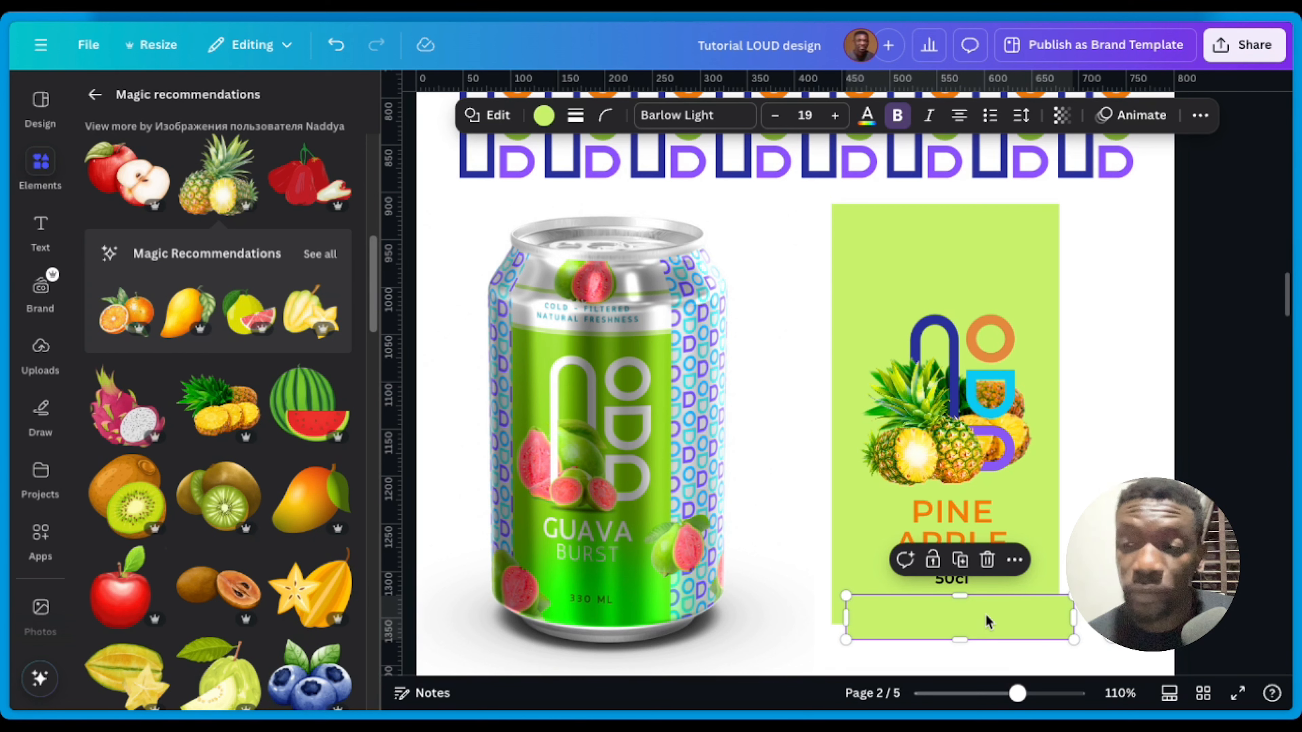
Step: Align the short strip with the label's upper edge and lower its top edge to make it a narrow band
drag(984, 613, 1041, 542)
key(Escape)
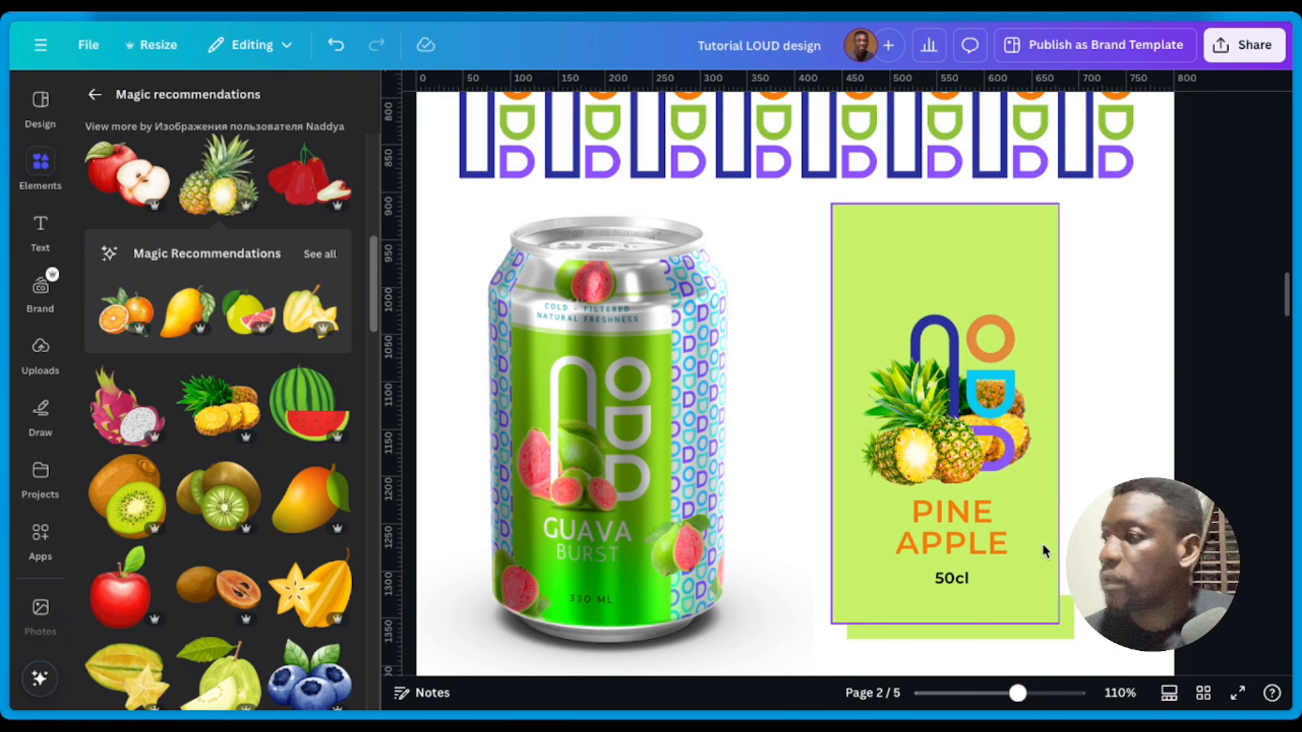
click(1023, 625)
drag(1023, 625, 1012, 232)
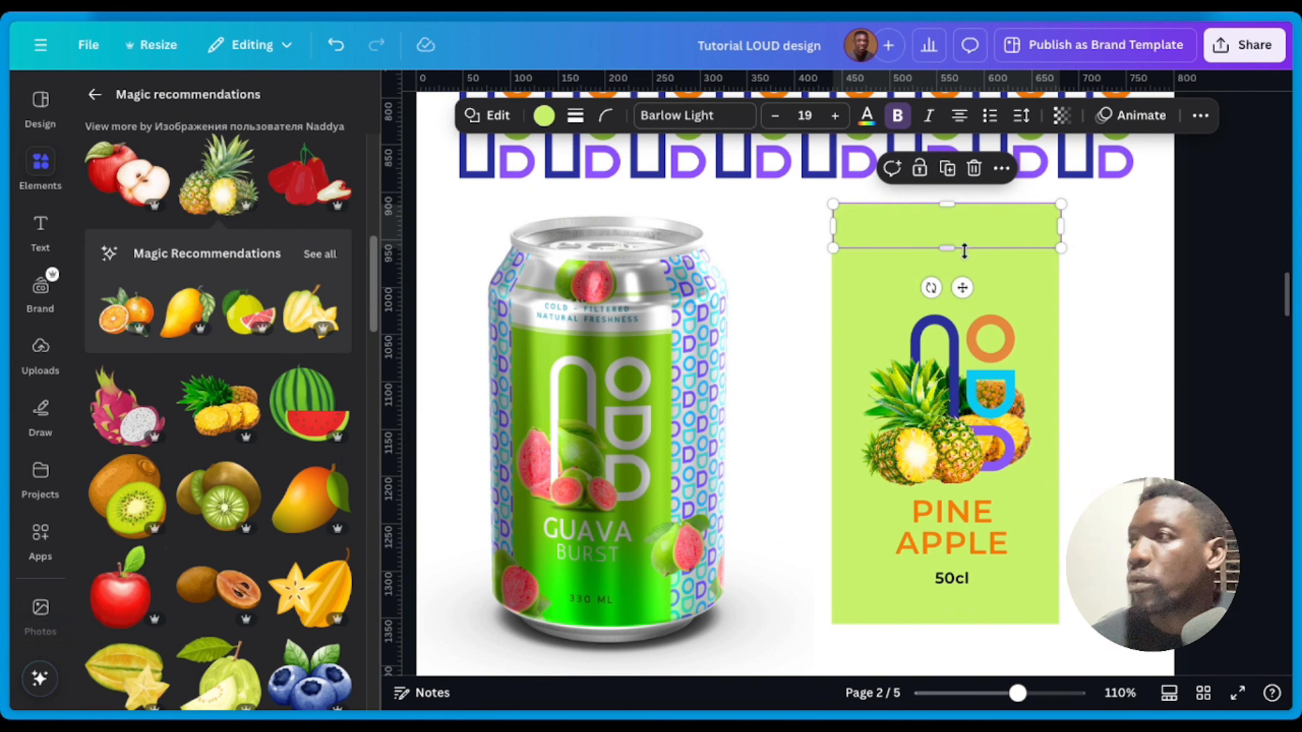
drag(964, 252, 942, 233)
Step: Recolour the narrow band dark yellow #E5CD17
click(544, 115)
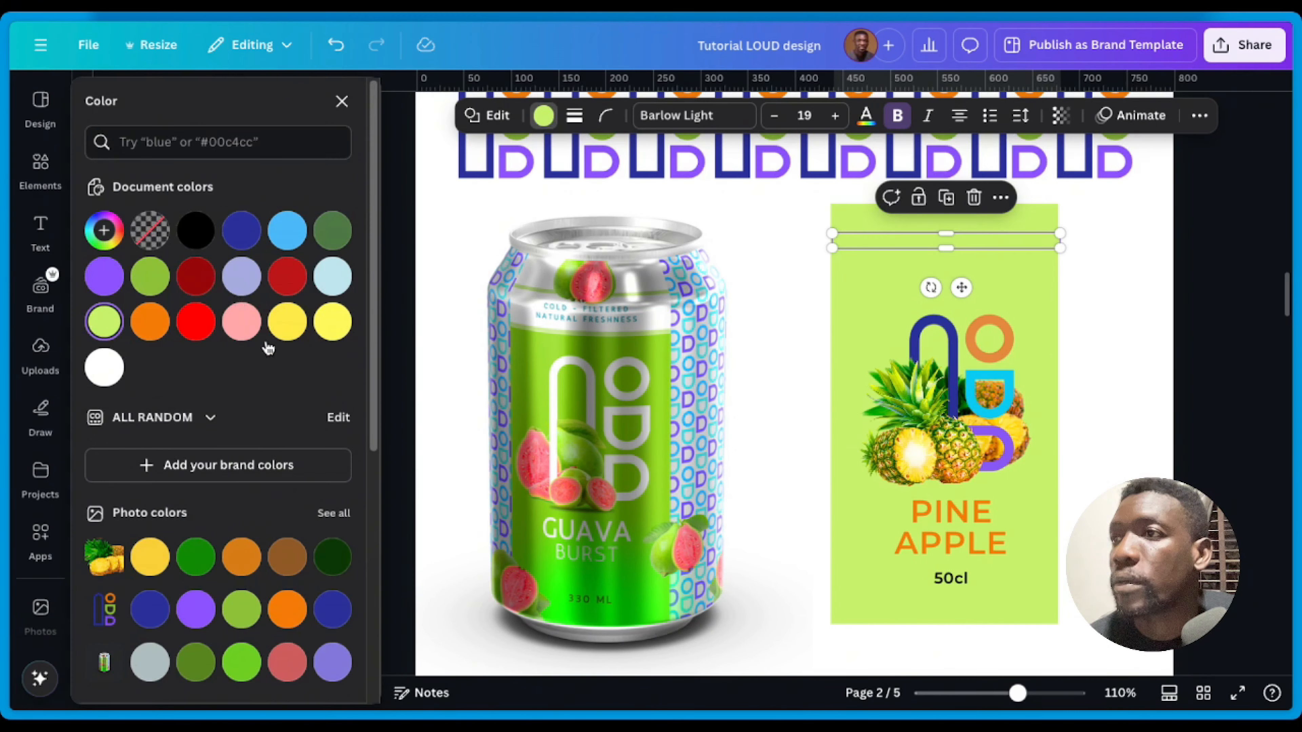
double_click(290, 329)
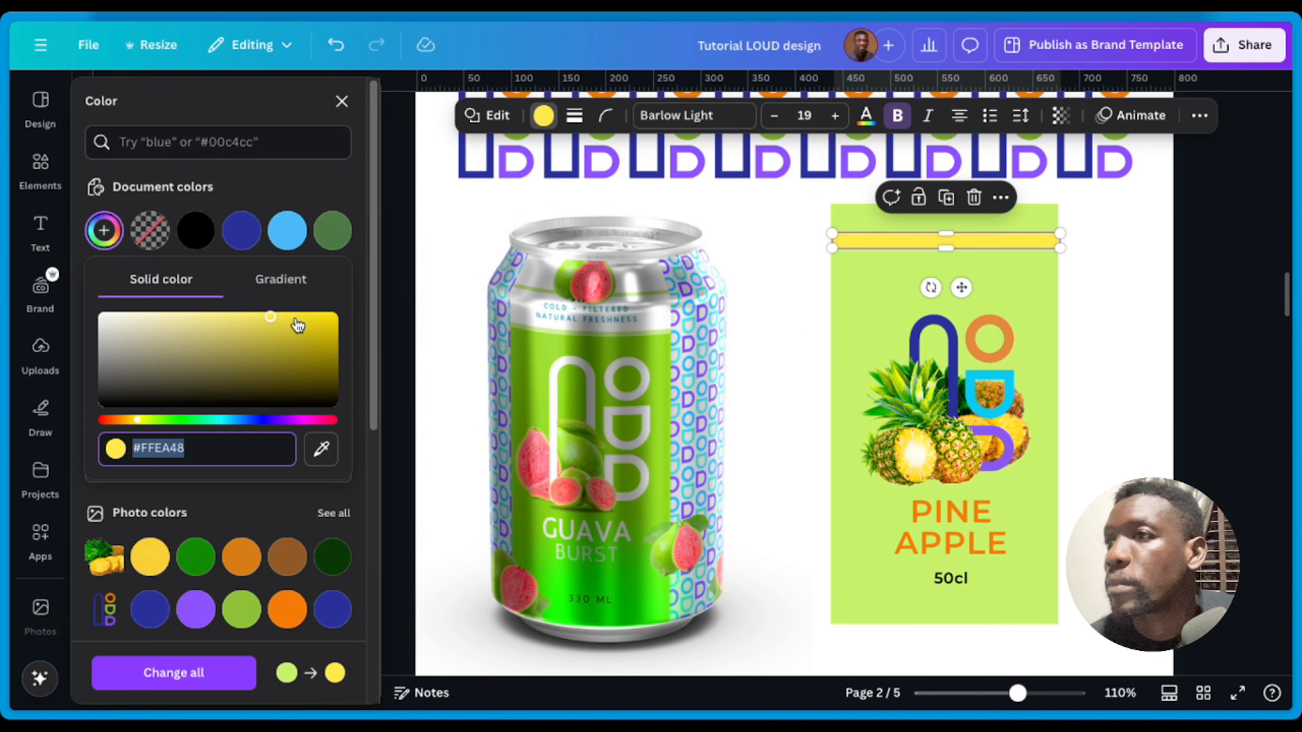
click(314, 327)
drag(317, 328, 313, 321)
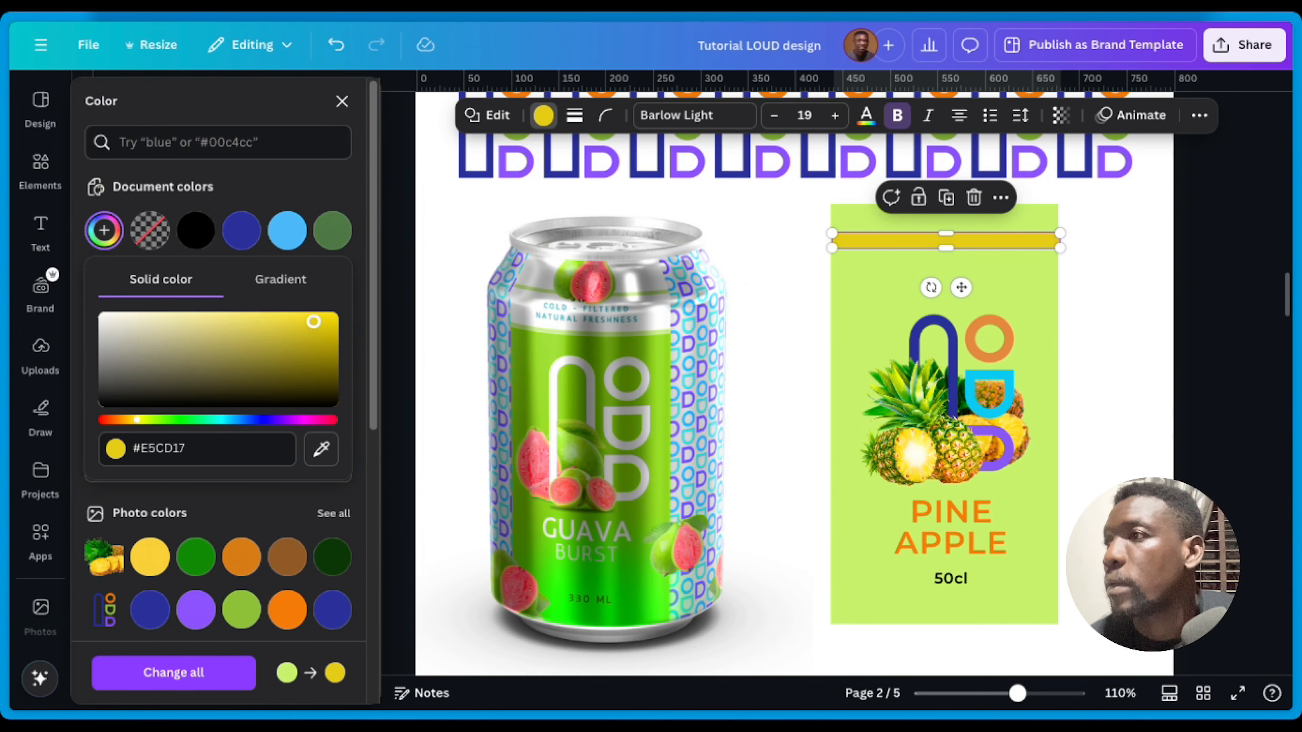
click(1098, 326)
Step: Thin the yellow band to a slim stripe and move it down to just above the logo
click(957, 245)
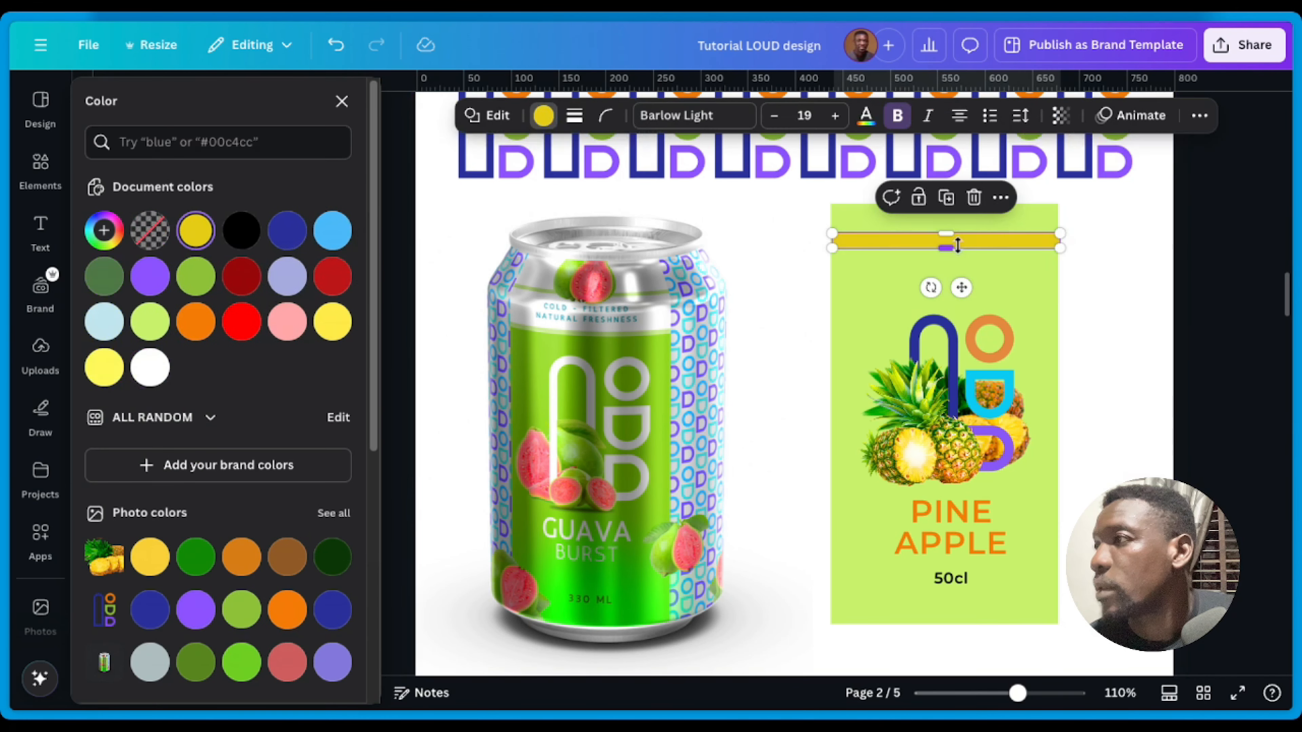
drag(952, 247, 952, 238)
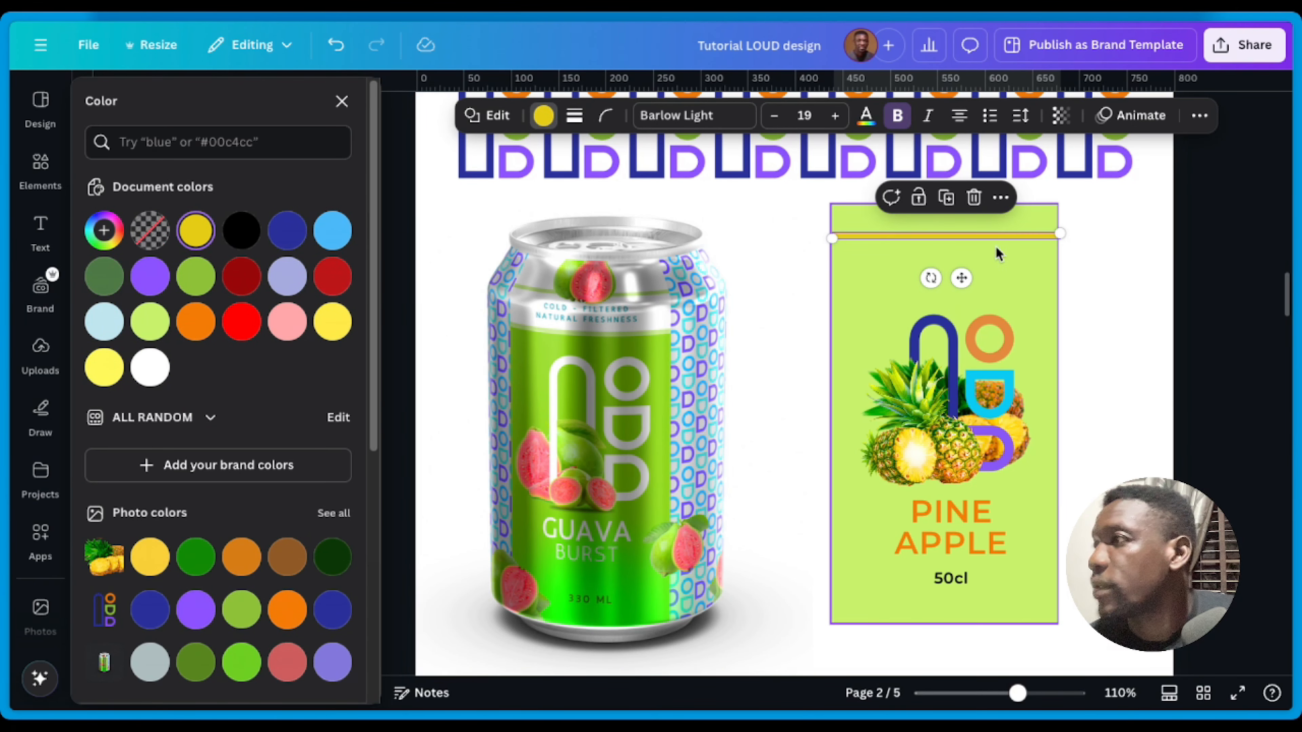
drag(943, 237, 963, 327)
Step: Copy the front pineapple graphic above the yellow stripe and crop its leaves off at the label's upper edge
click(949, 451)
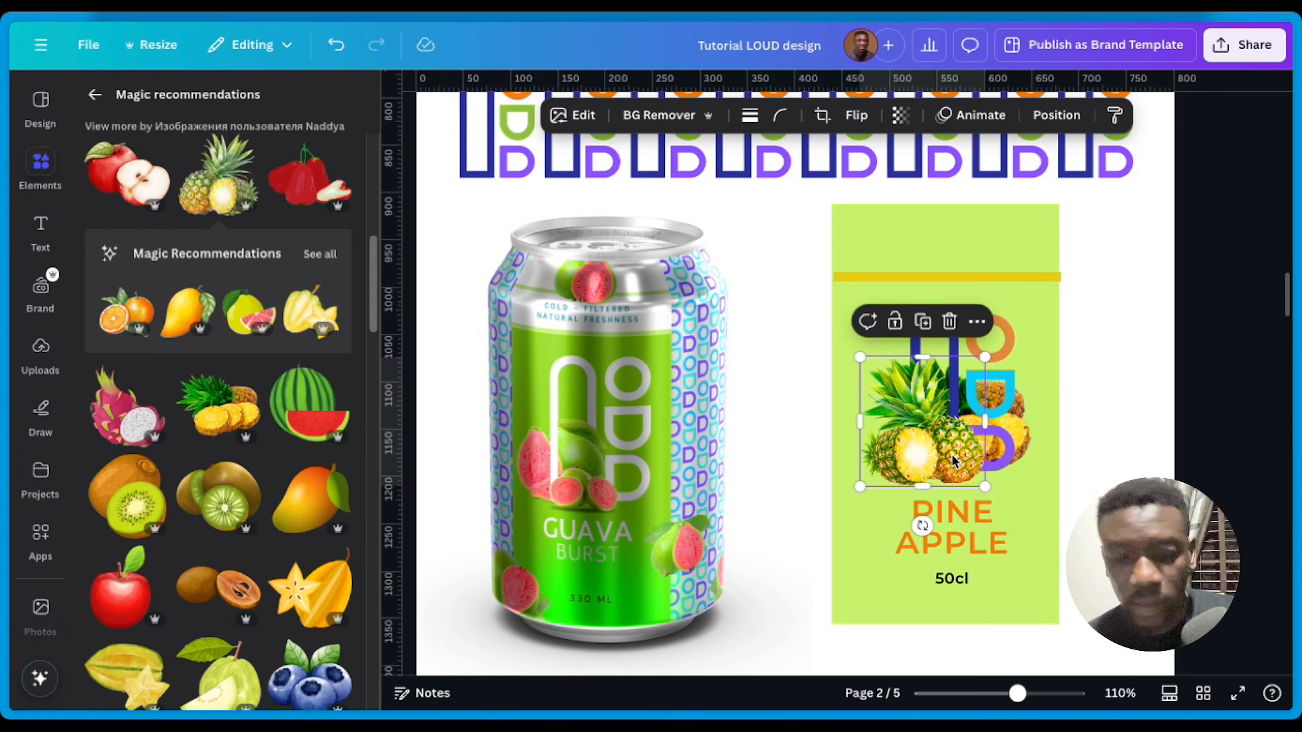
alt+drag(952, 454, 977, 229)
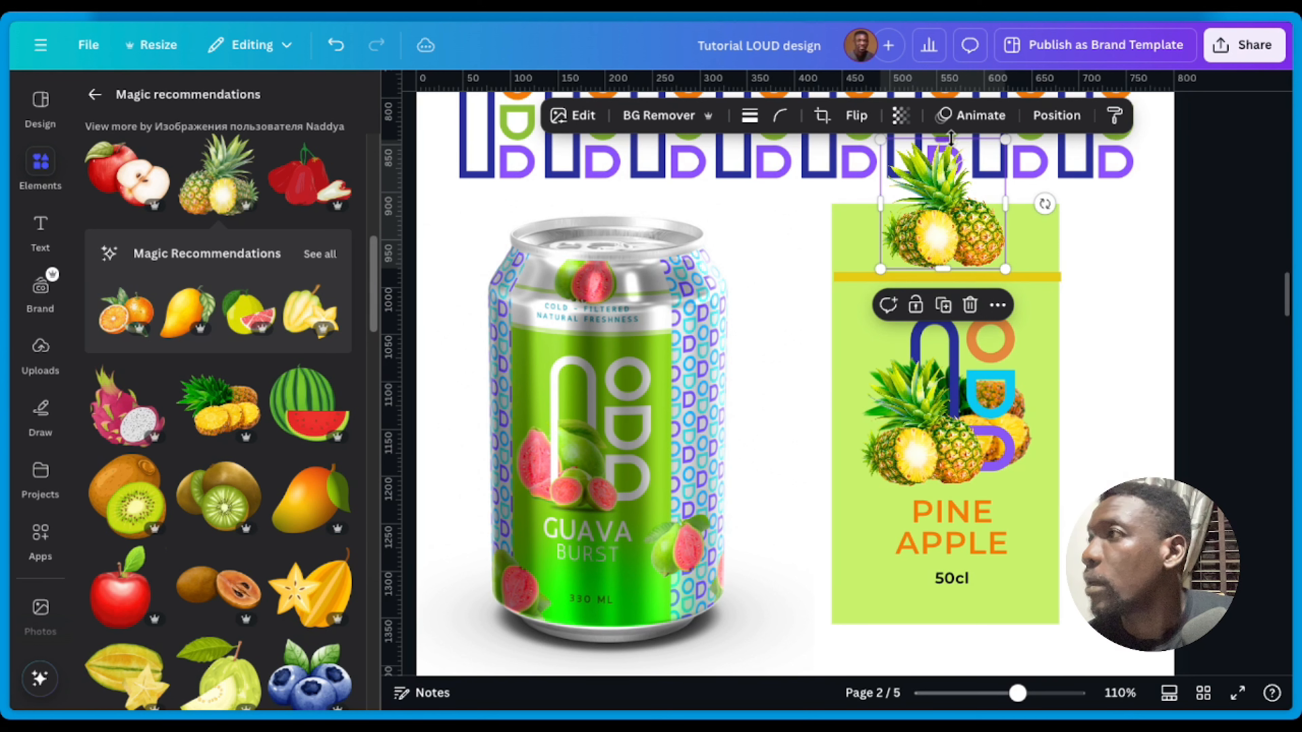
drag(940, 137, 944, 202)
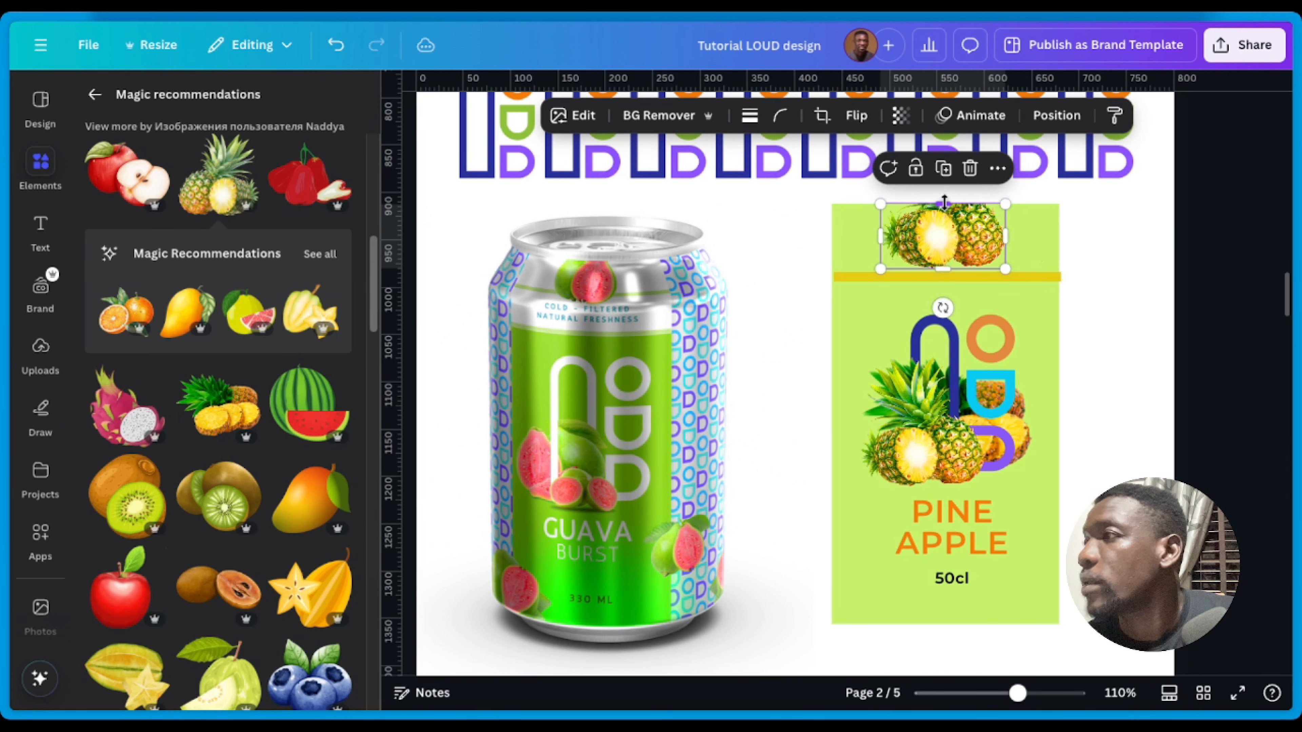
drag(939, 268, 941, 282)
click(1089, 277)
Step: Move the yellow stripe up over the pineapple copy and crop the fruit's lower edge to meet the stripe
click(940, 277)
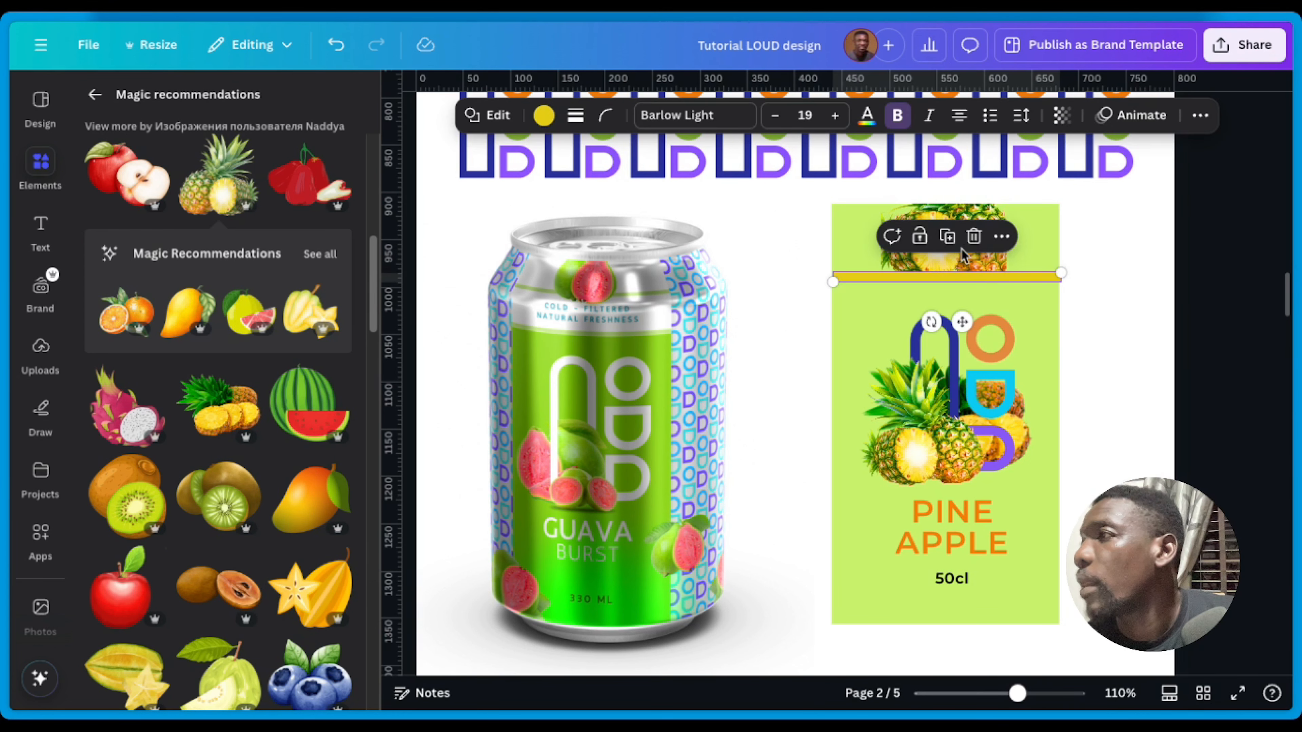
click(962, 252)
drag(943, 282, 989, 258)
Step: Copy the 50cl text to just below the yellow stripe and change the copy's wording to SWEET FRUIT DRINK
click(952, 579)
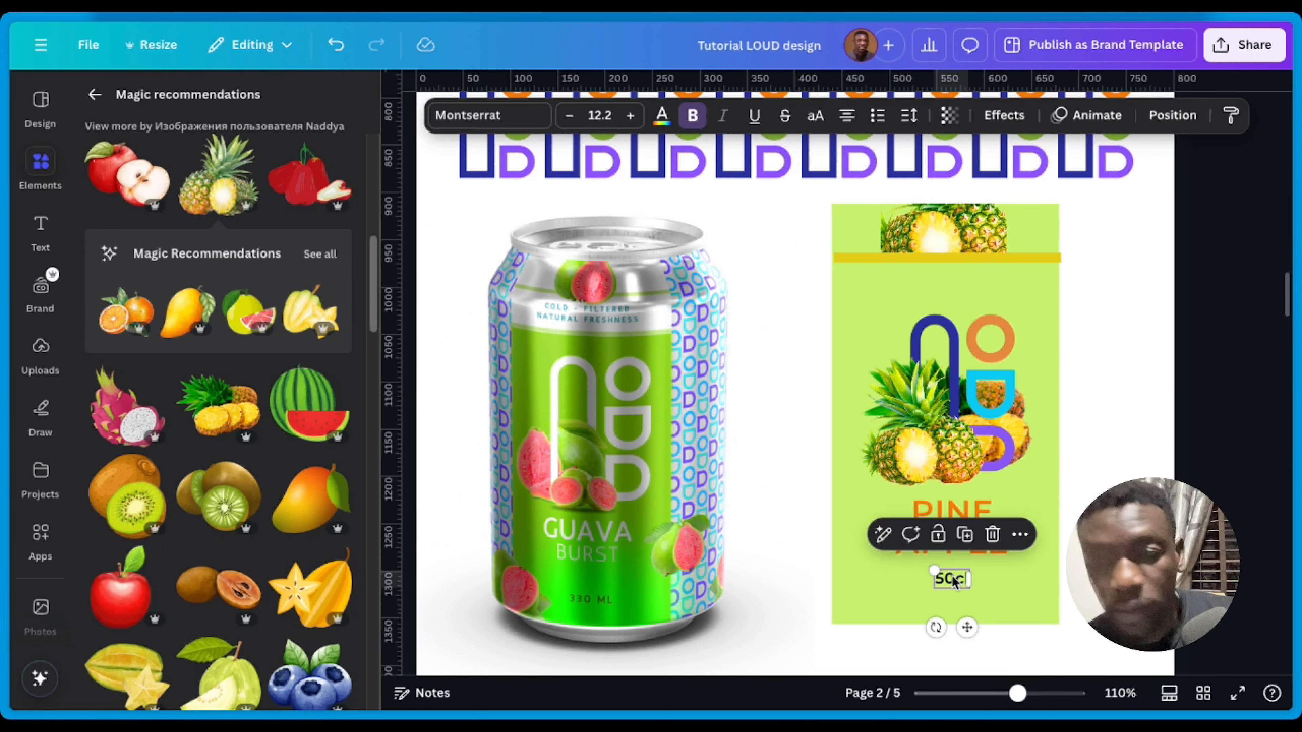
drag(952, 579, 958, 279)
double_click(953, 284)
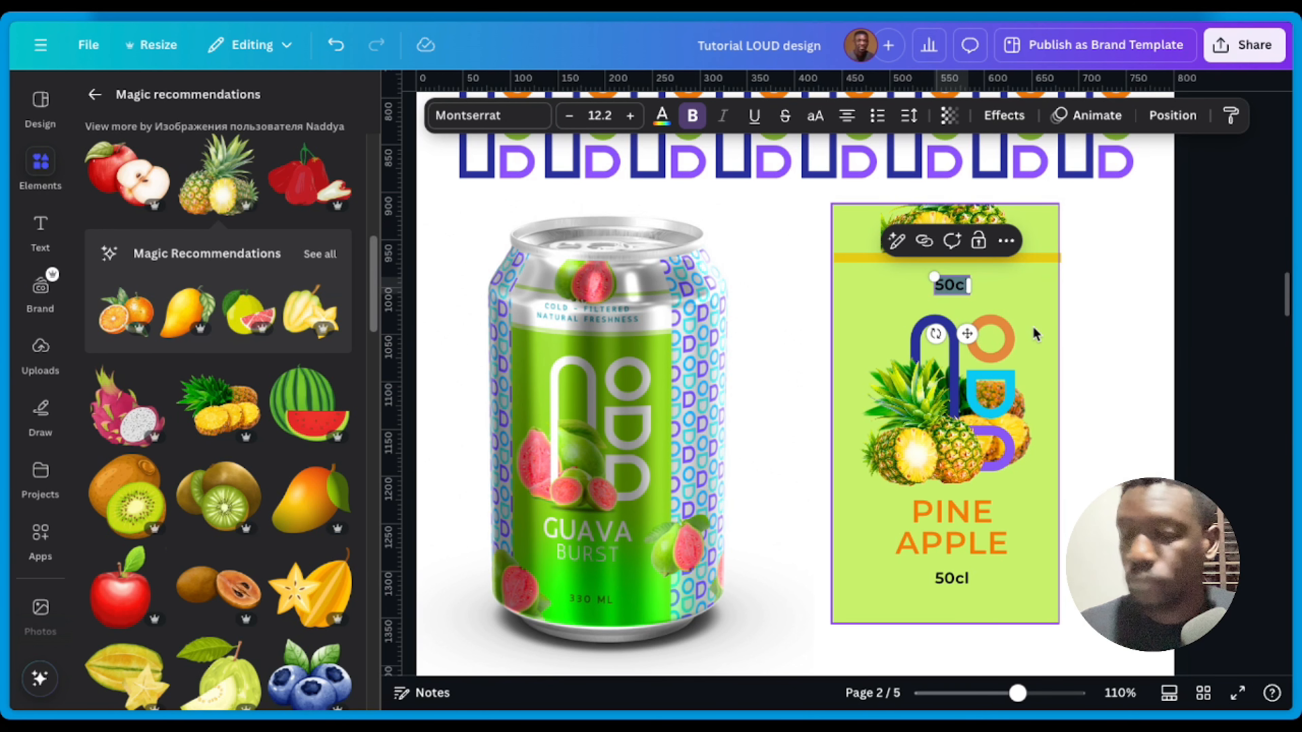
text(SWEE)
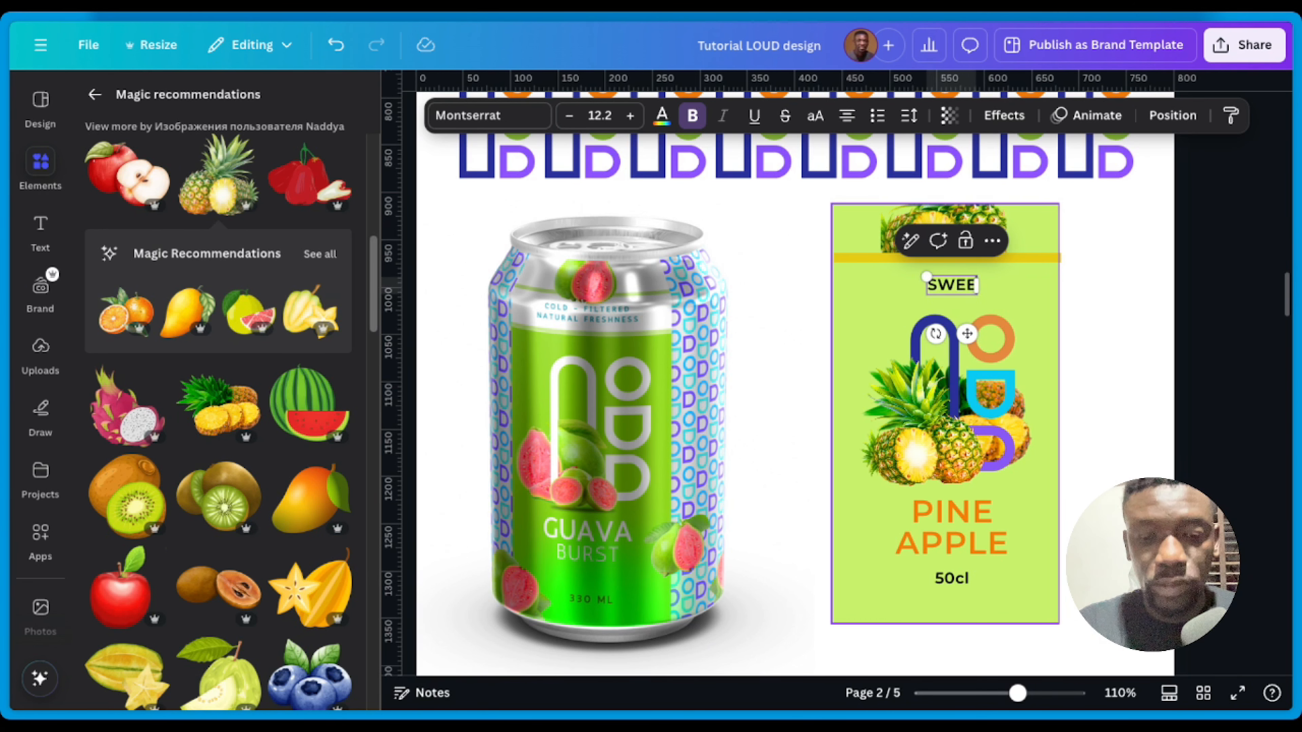
text(T FRUIT)
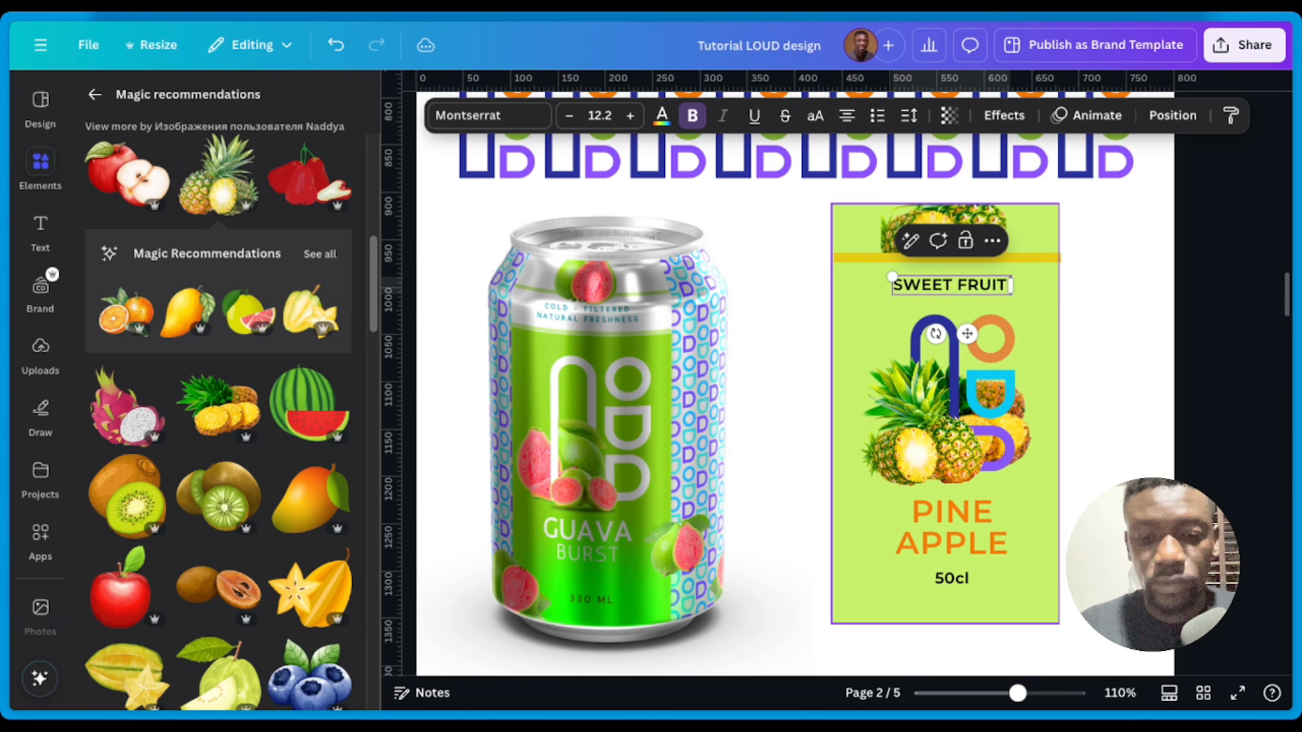
text( DRINK)
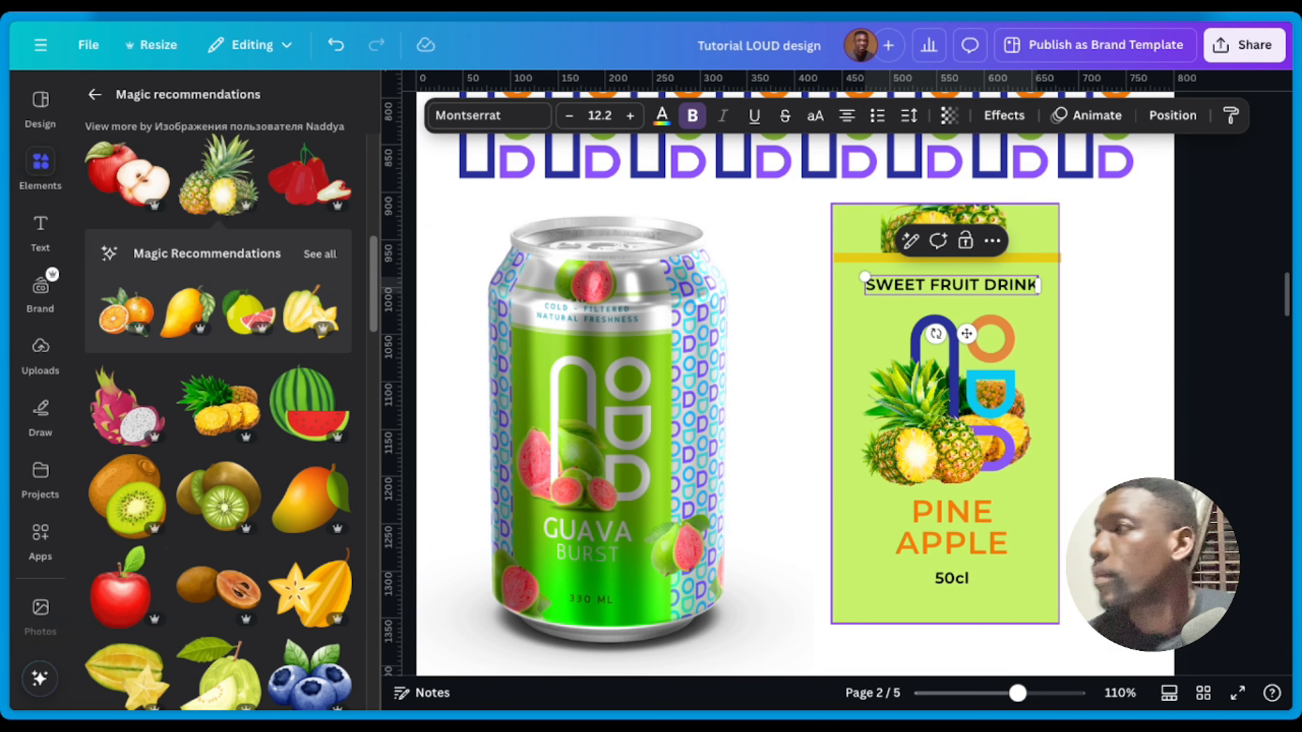
click(1090, 313)
Step: Reduce the font size of the SWEET FRUIT DRINK tagline by five points
click(966, 285)
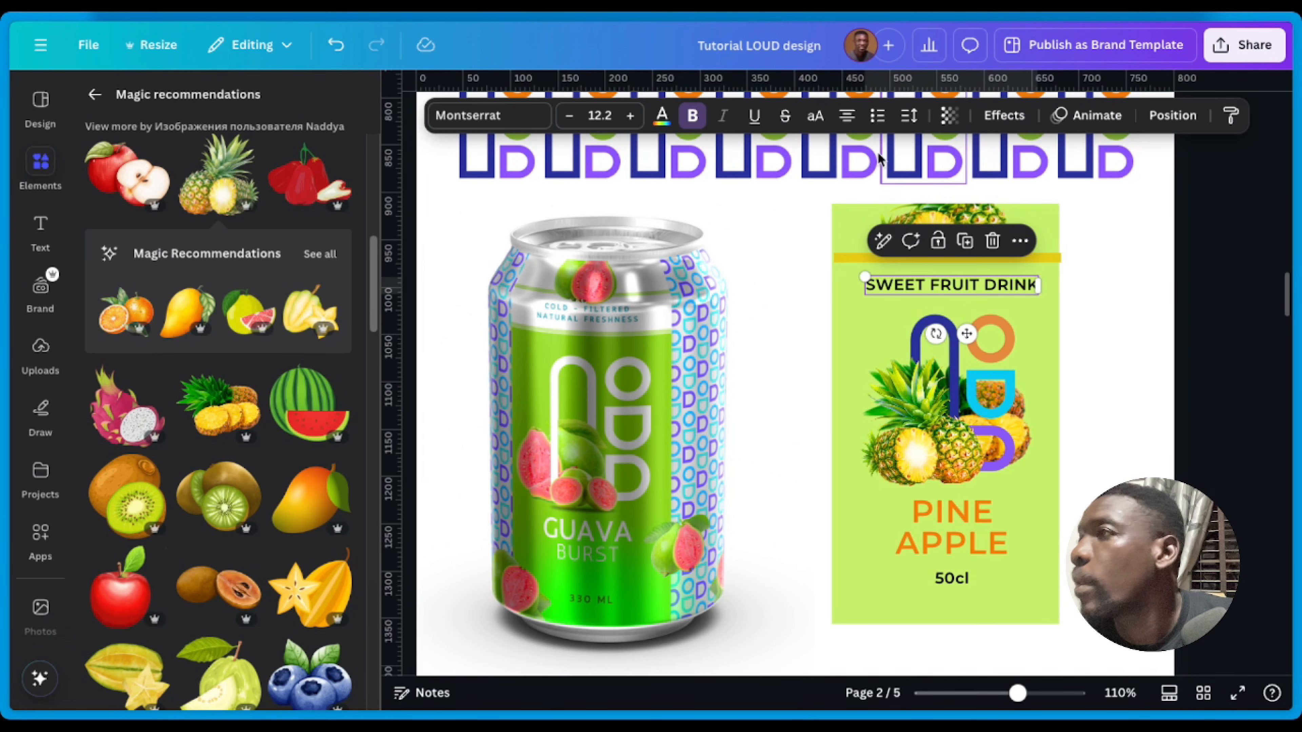
click(568, 116)
click(568, 116)
click(568, 116)
click(569, 116)
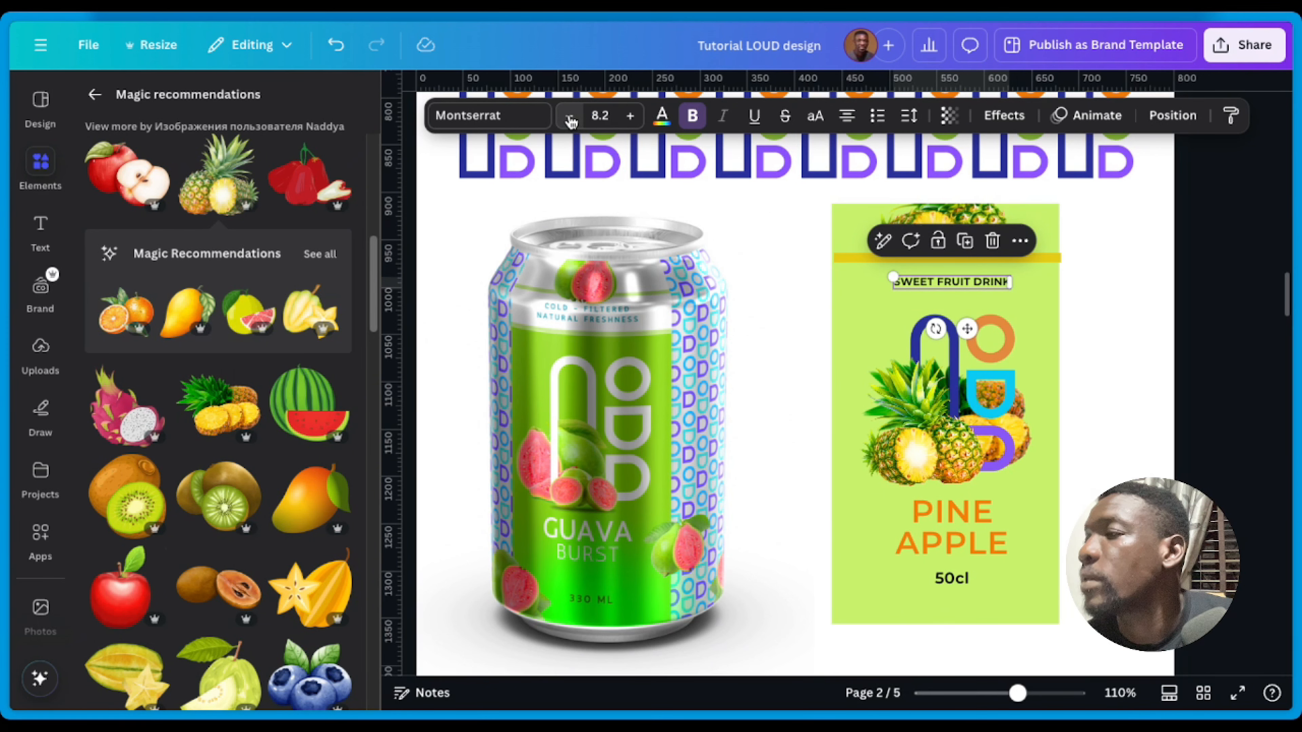
click(569, 116)
click(1061, 380)
Step: Reduce the font size of the 50cl volume text by two points
click(951, 578)
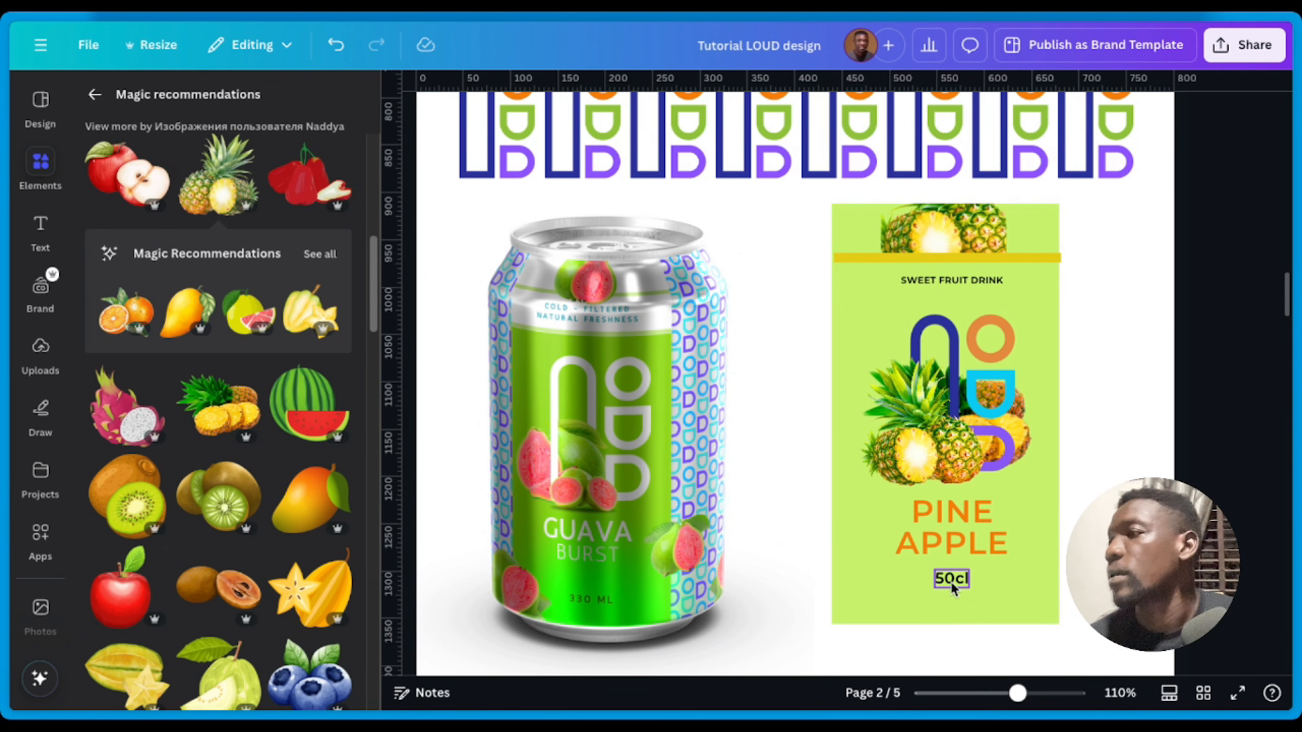
click(568, 116)
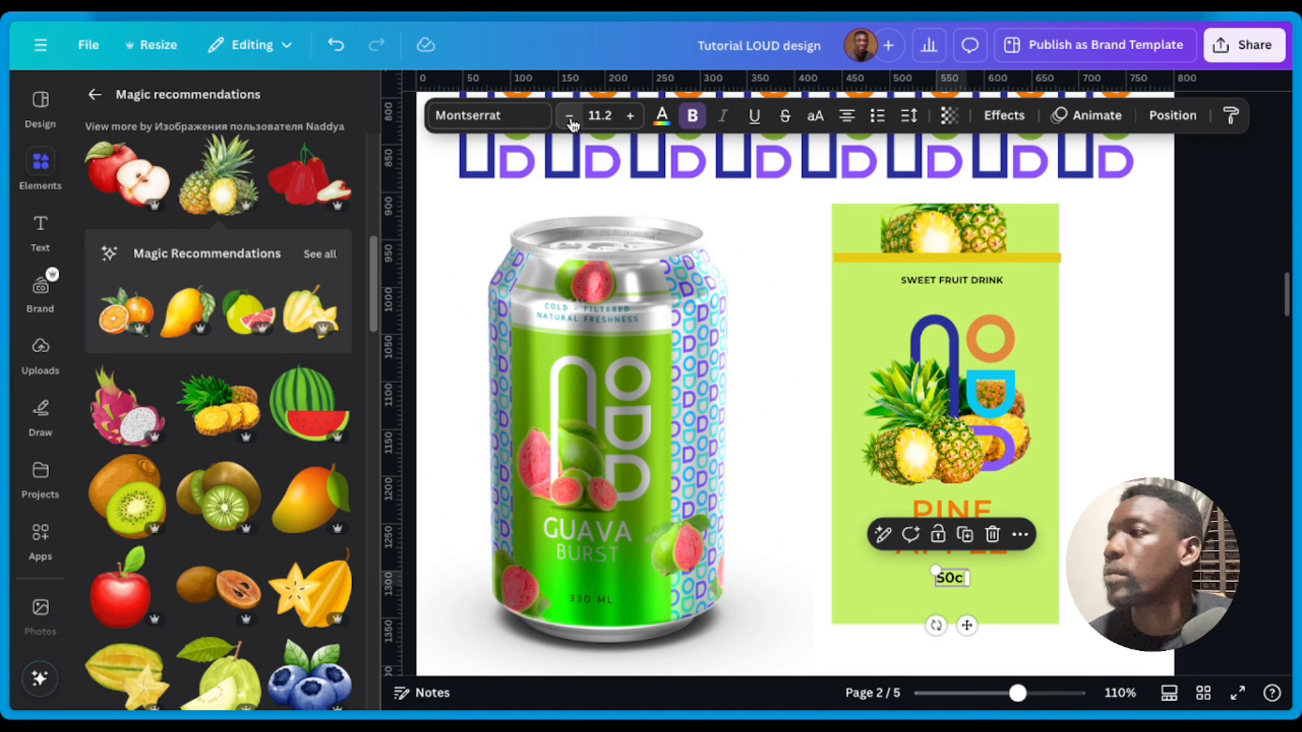
click(568, 116)
click(1089, 442)
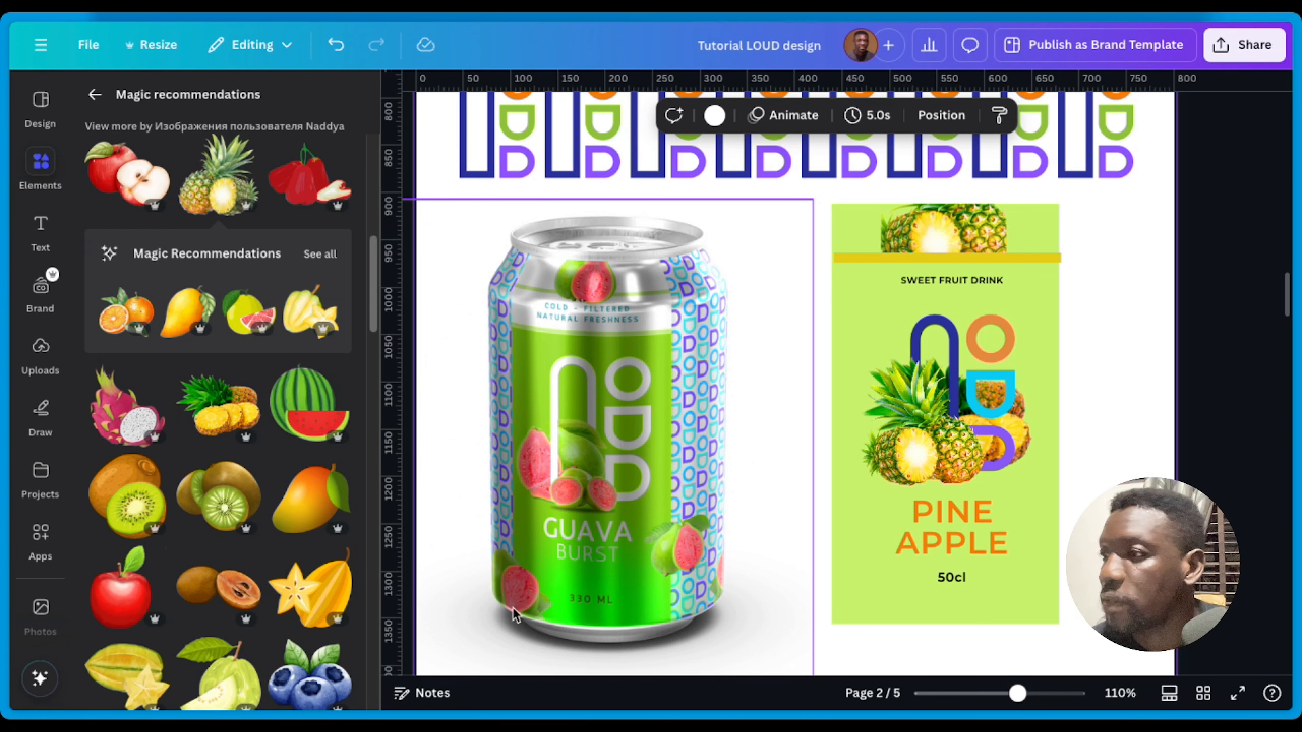
click(940, 450)
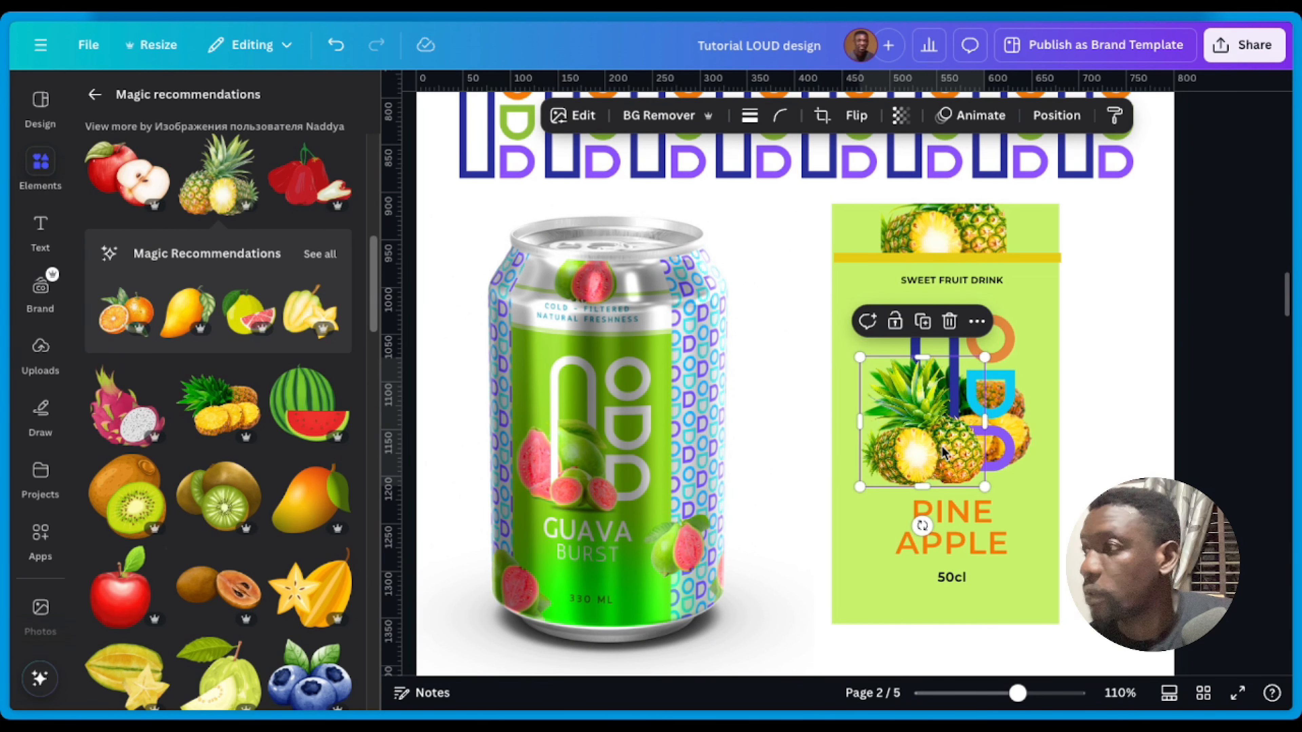
drag(942, 451, 1085, 574)
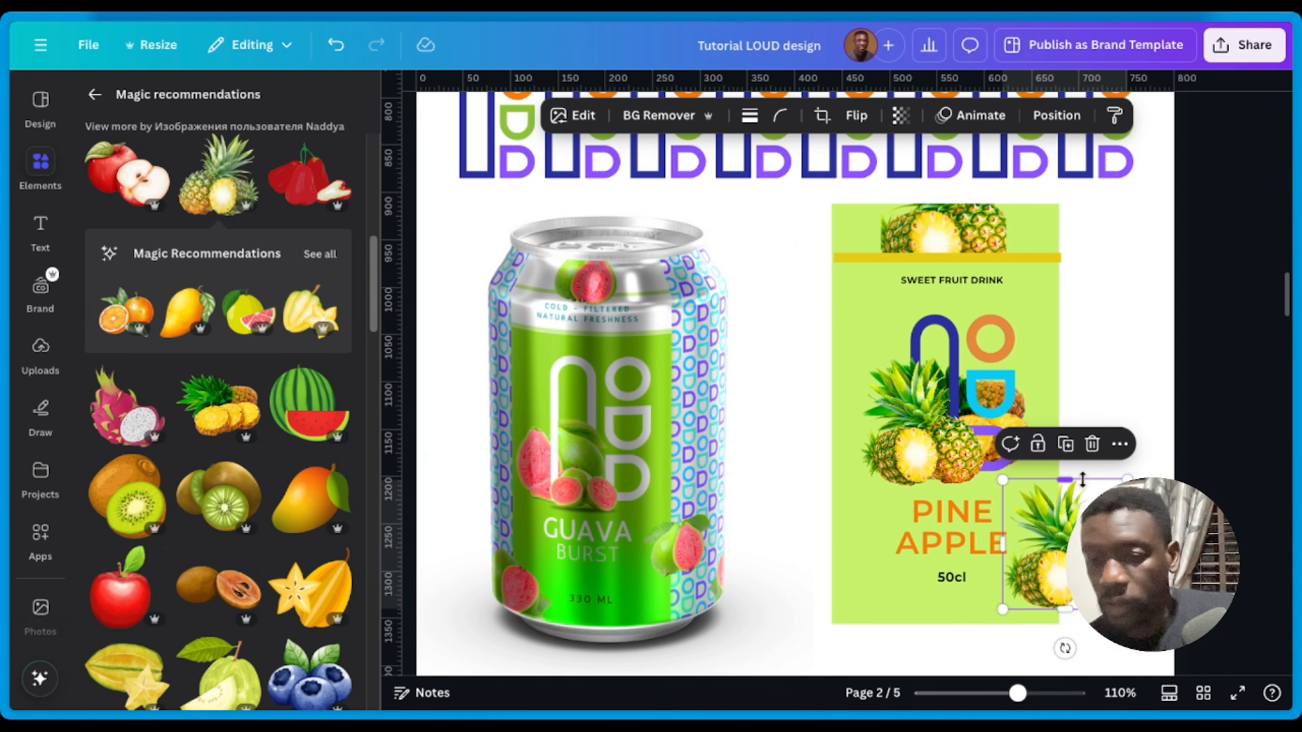
key(Delete)
Step: Copy the sliced pineapple graphic from behind the logo to the label's lower-right corner, shrink it and flip it horizontally
click(1022, 416)
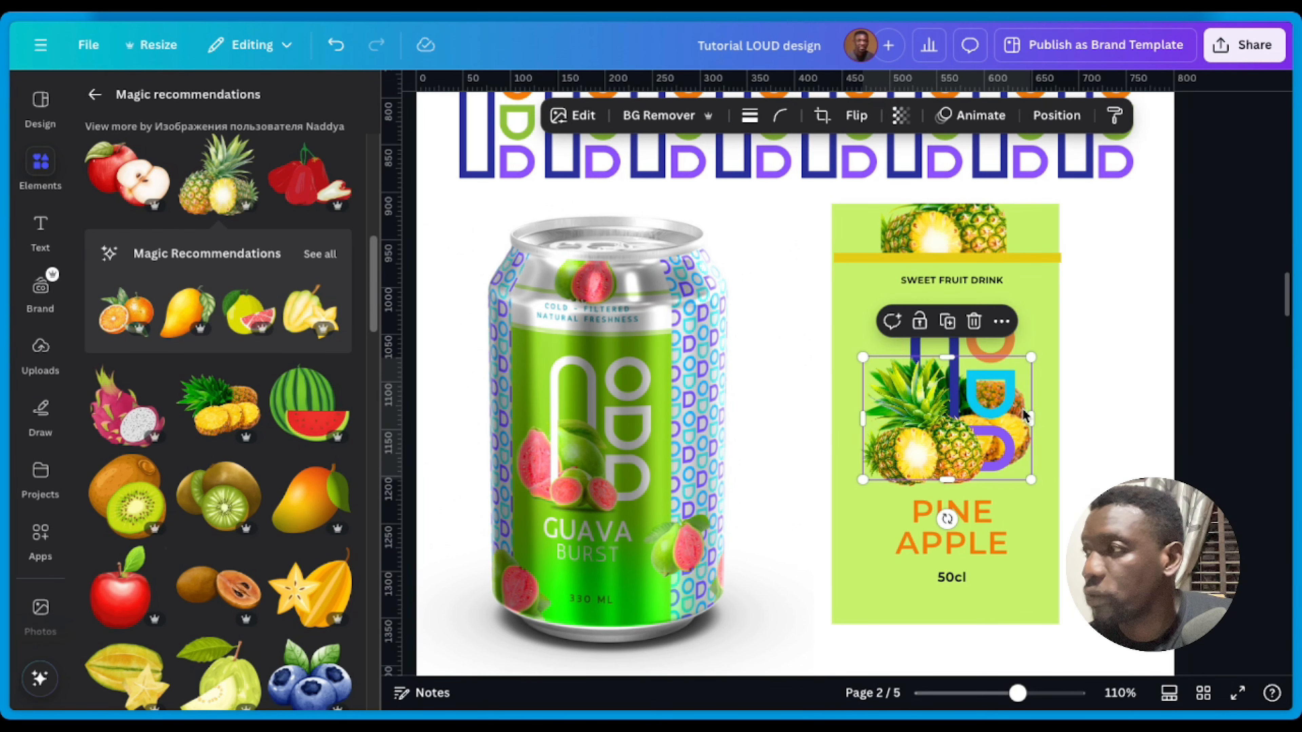
alt+drag(1022, 415, 1136, 582)
drag(1143, 523, 1073, 576)
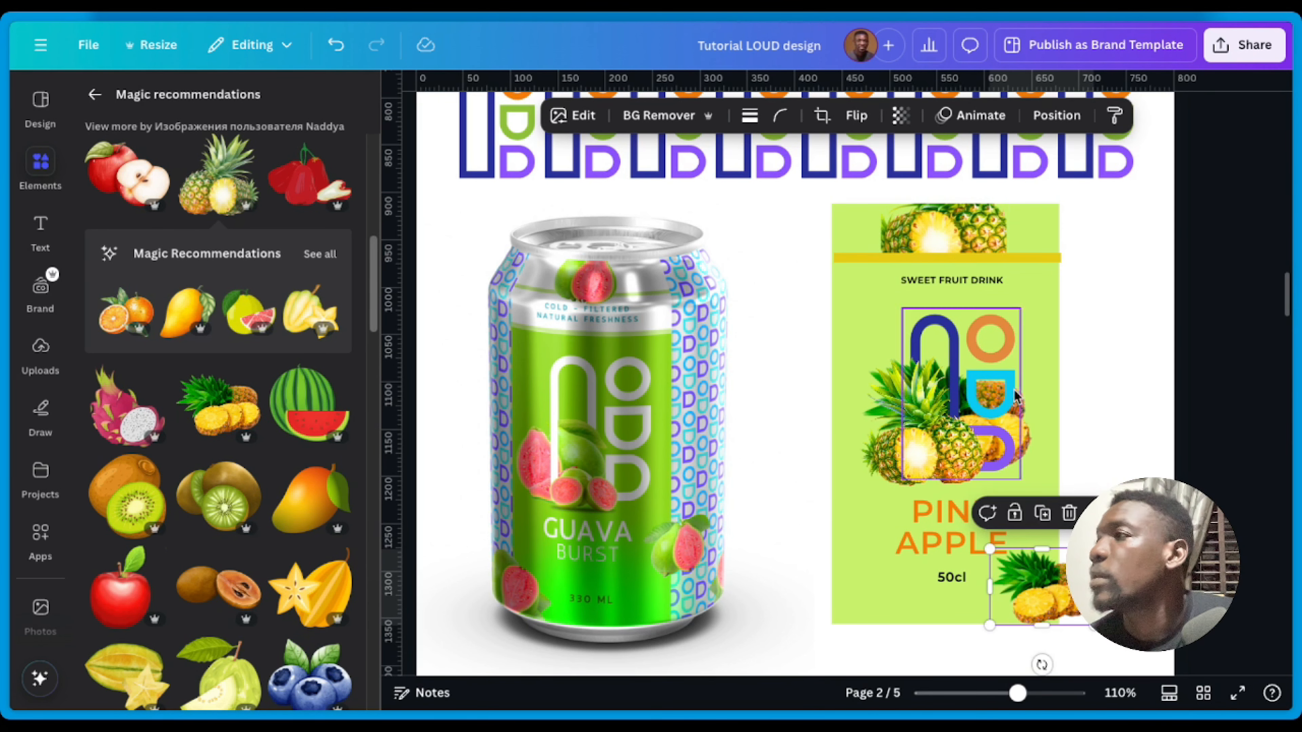
click(861, 116)
click(869, 160)
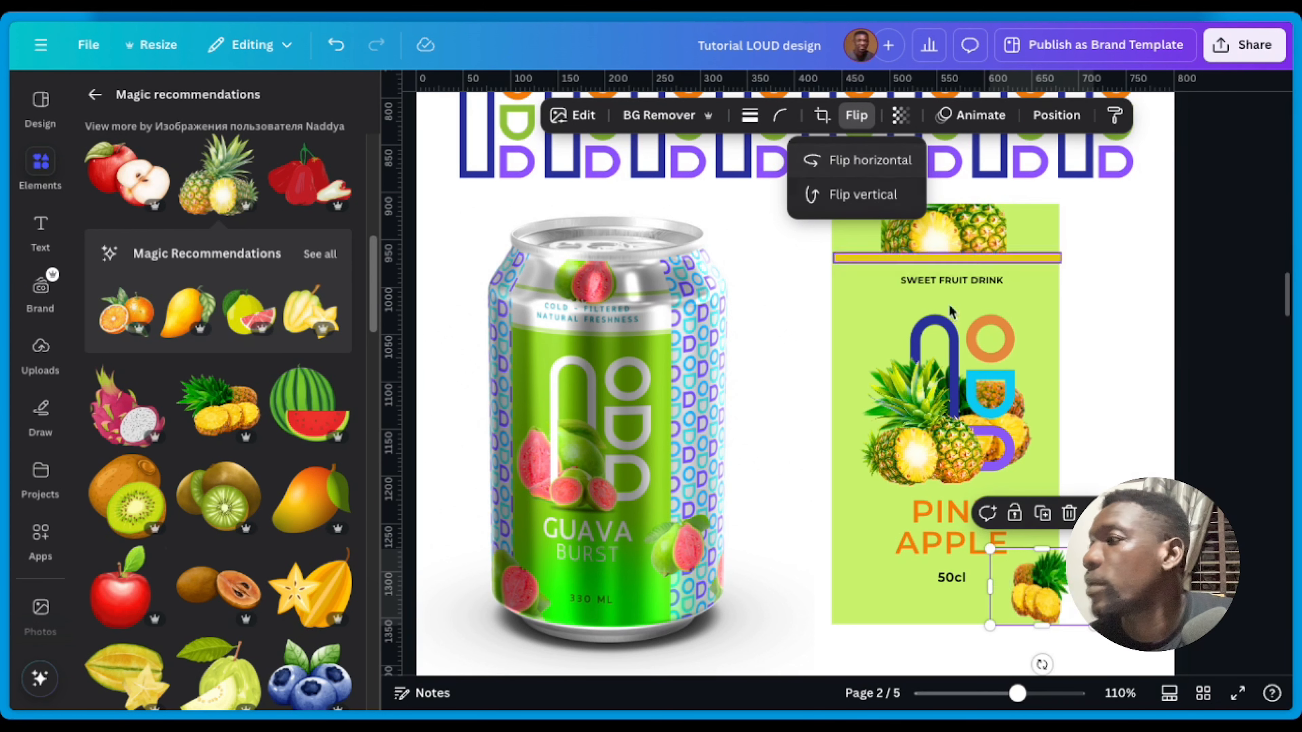
Step: Copy the small sliced pineapple to the label's left edge beside PINE APPLE, flip it horizontally and shrink it slightly
drag(1040, 609, 810, 587)
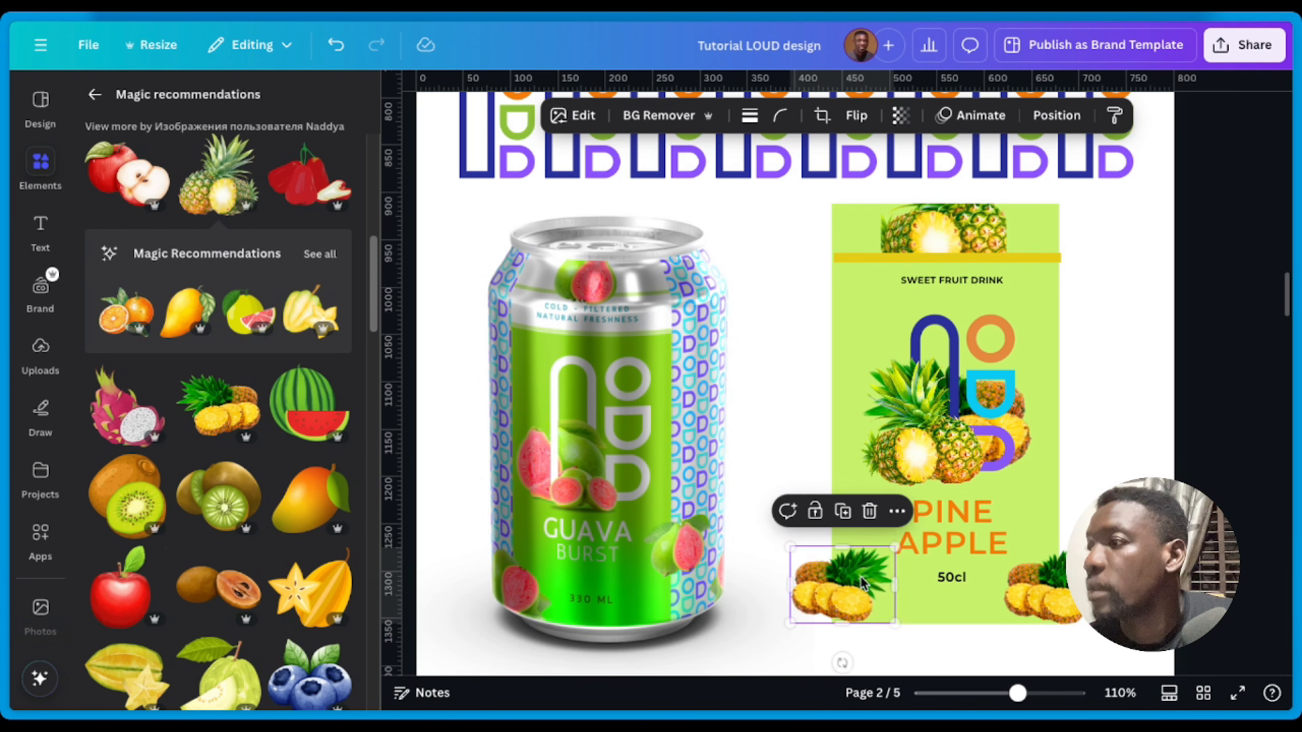
click(851, 115)
click(870, 161)
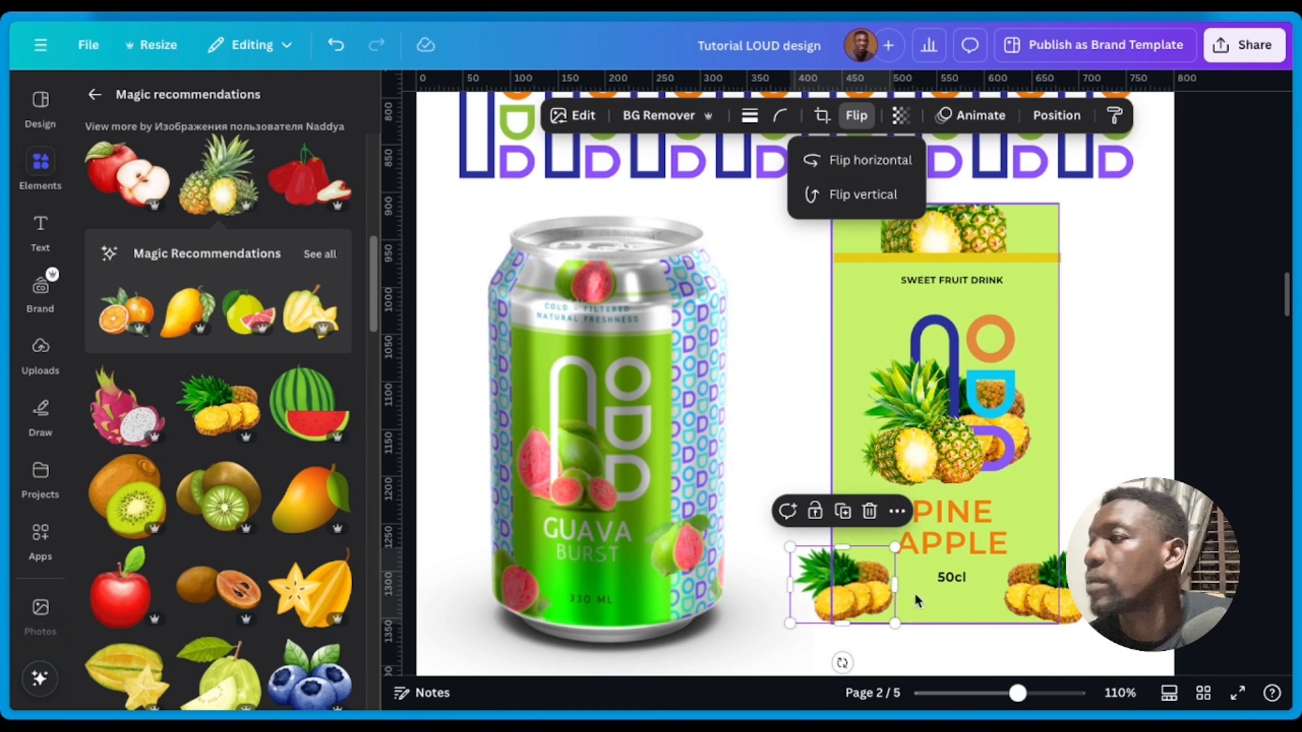
drag(842, 574, 837, 513)
drag(888, 487, 880, 494)
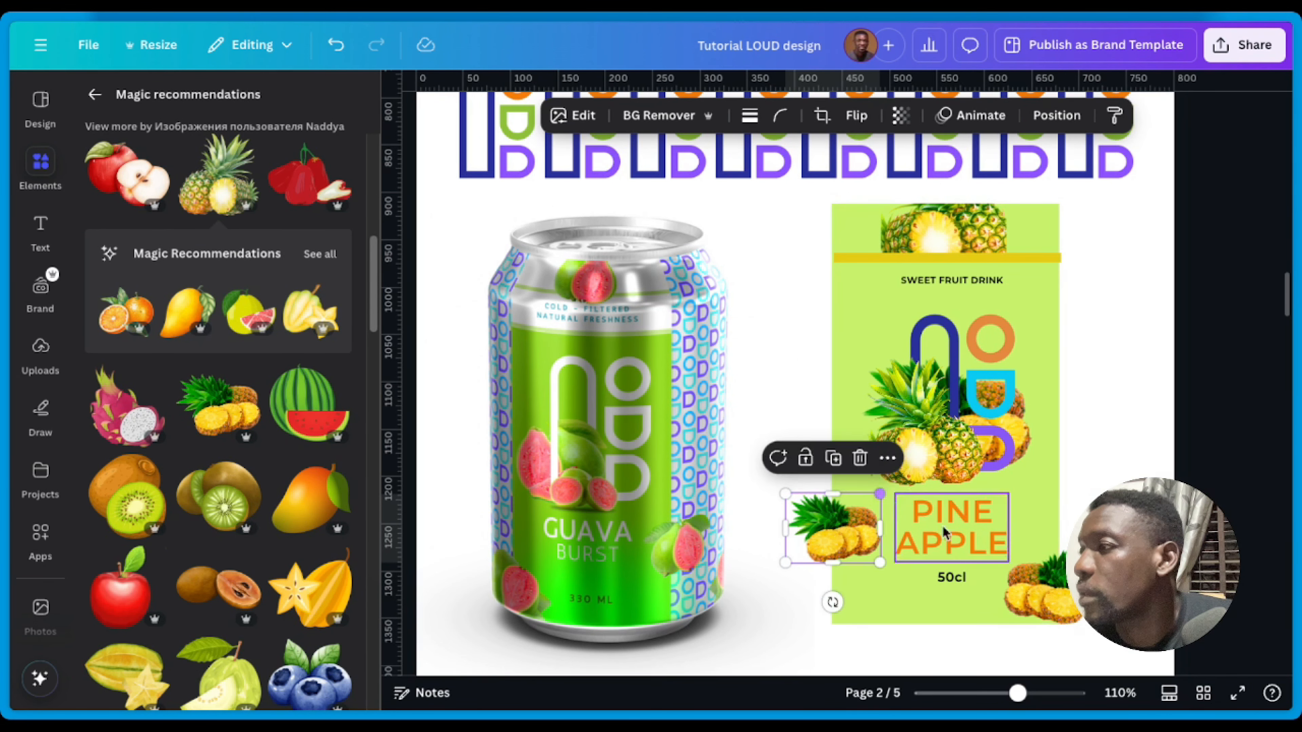
Step: Shrink the sliced pineapple graphic at the label's lower-right corner a little
click(1027, 584)
drag(1001, 546, 1020, 562)
click(1139, 403)
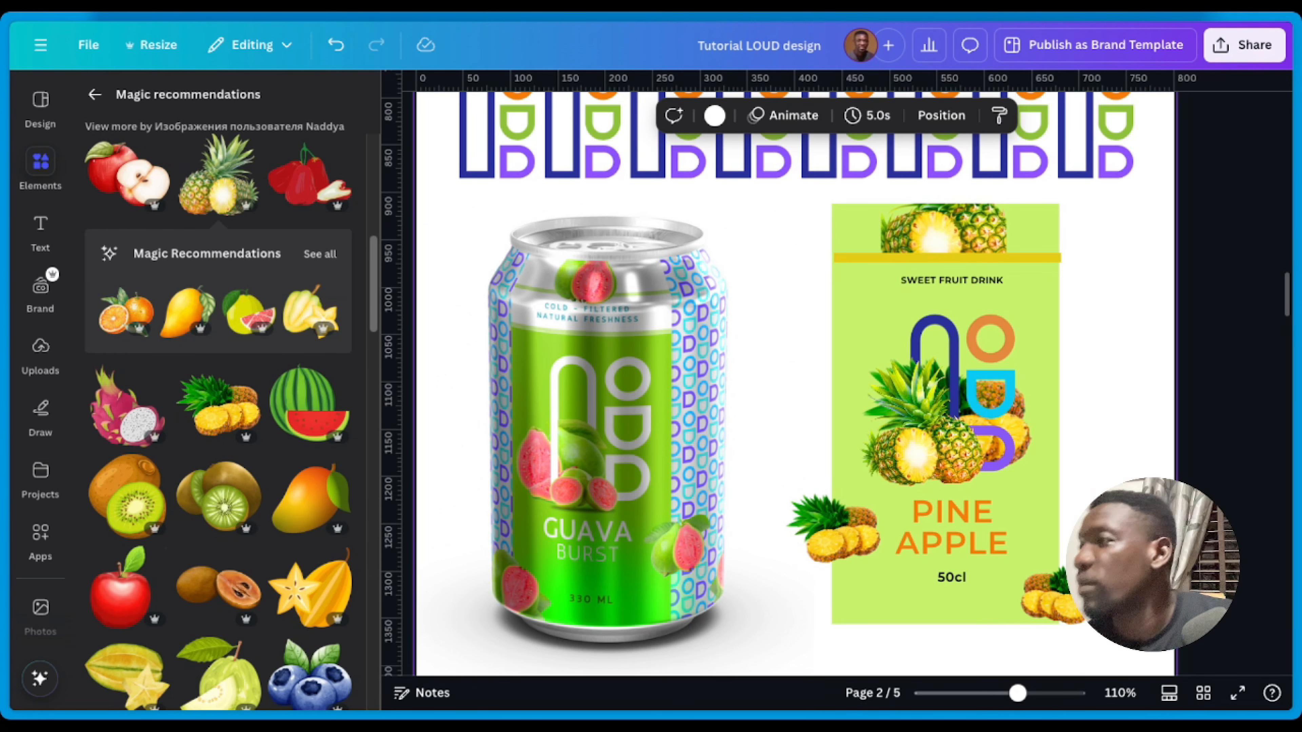
Step: Move the guava can image left, away from the label, and group all the pineapple label's elements
drag(1120, 639, 805, 212)
click(725, 338)
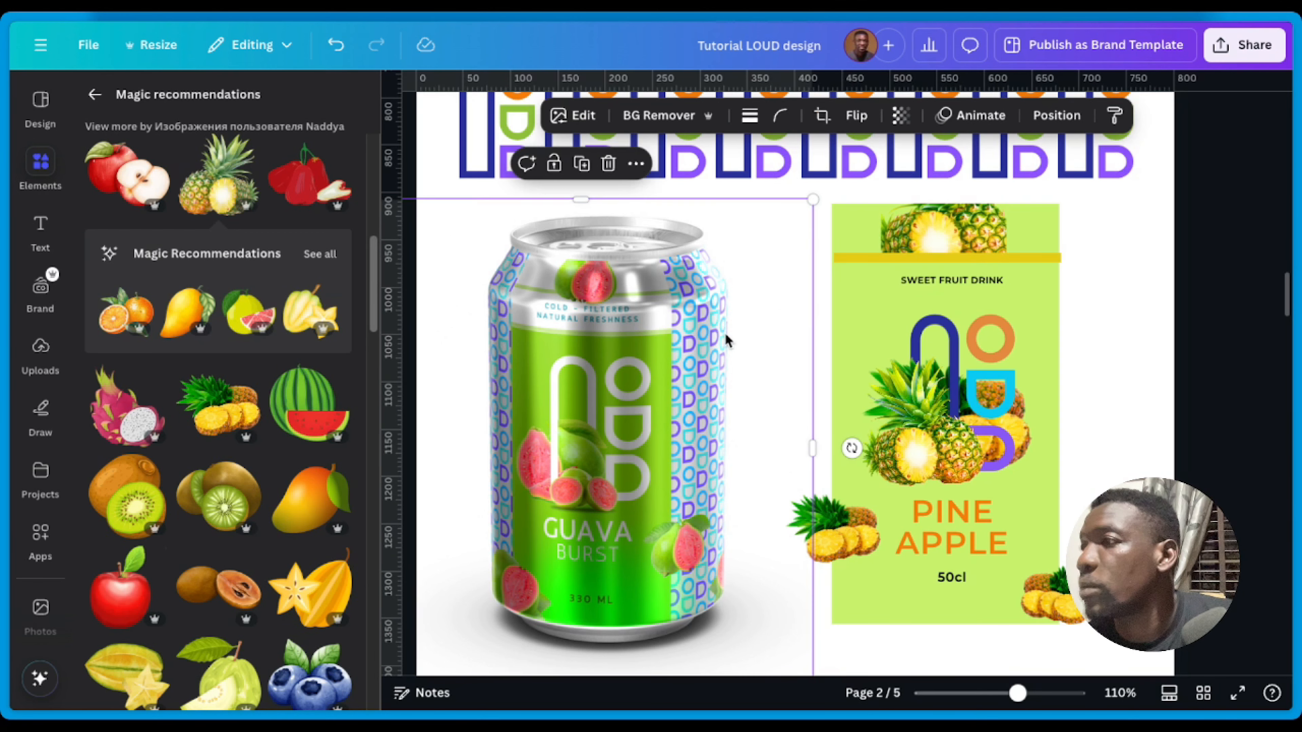
drag(725, 339, 610, 325)
drag(744, 206, 1068, 596)
click(904, 168)
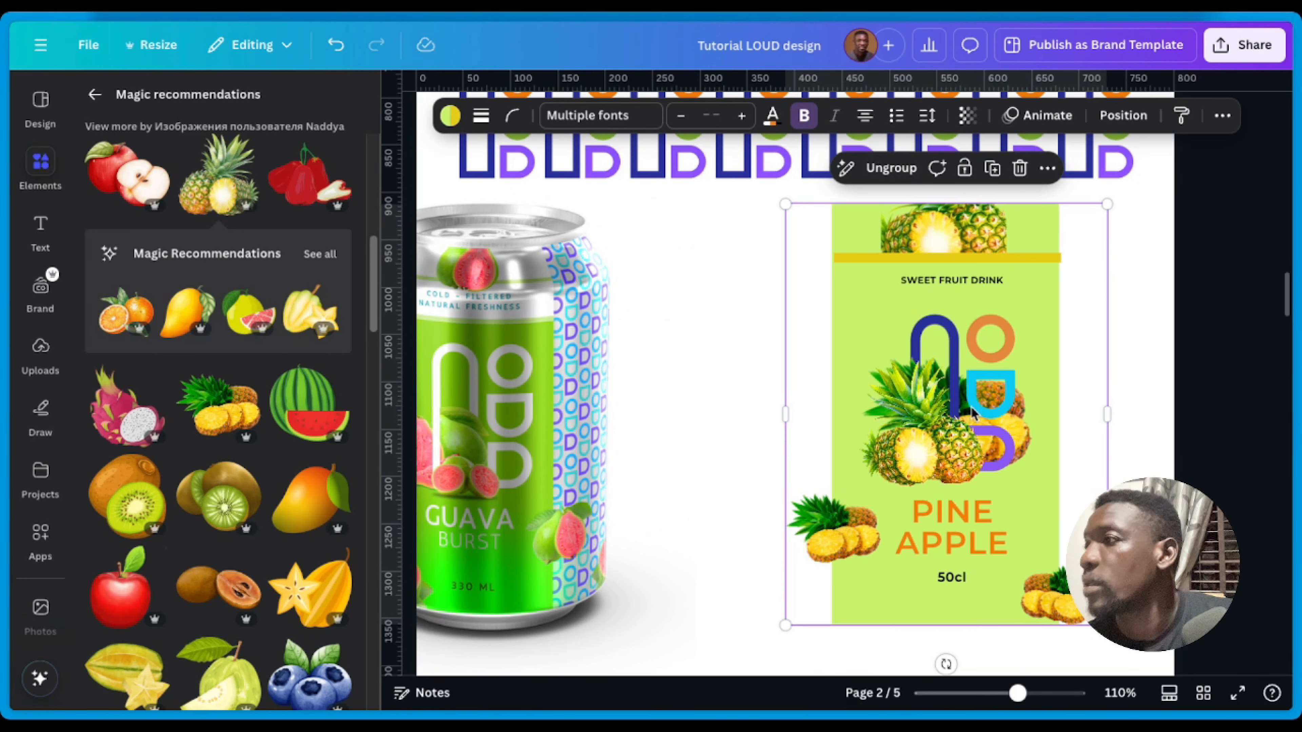
Step: Copy the grouped pineapple label and paste it onto page 2 of the Untitled design - Social Media logo pattern
right_click(970, 416)
click(1027, 261)
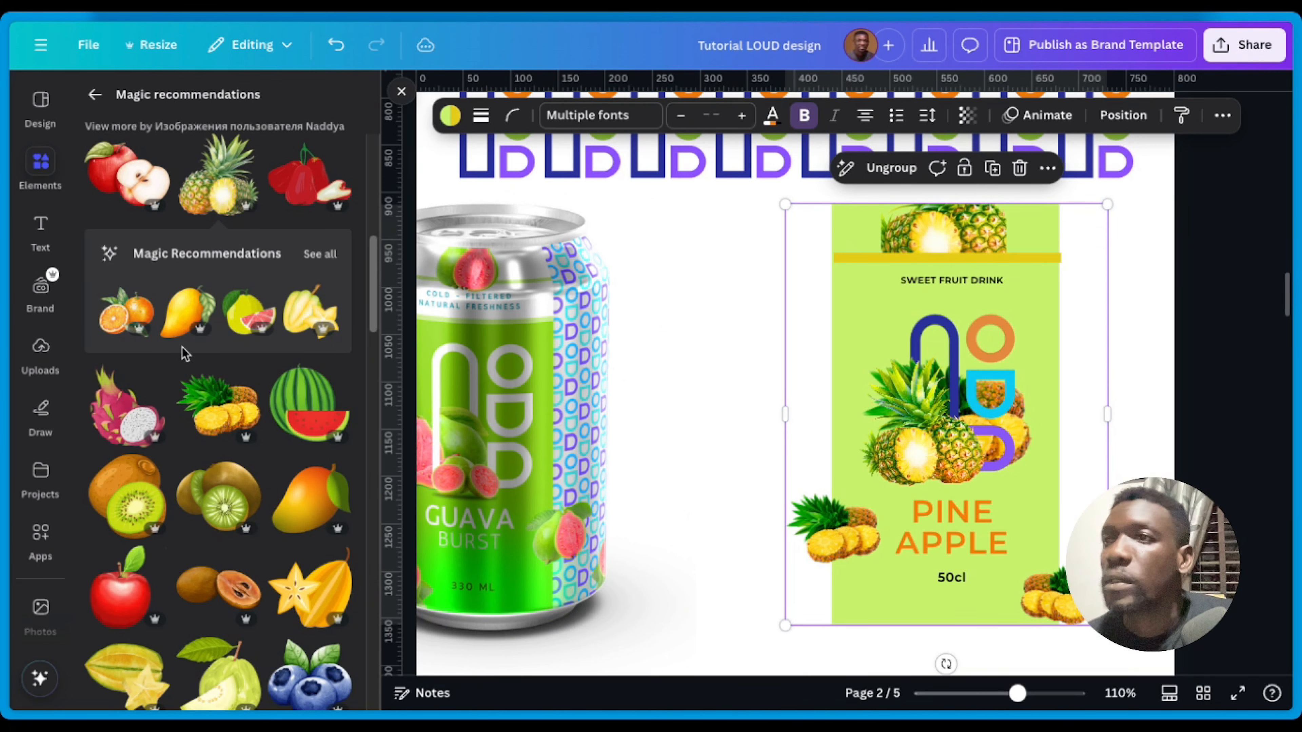
mouse_move(5, 339)
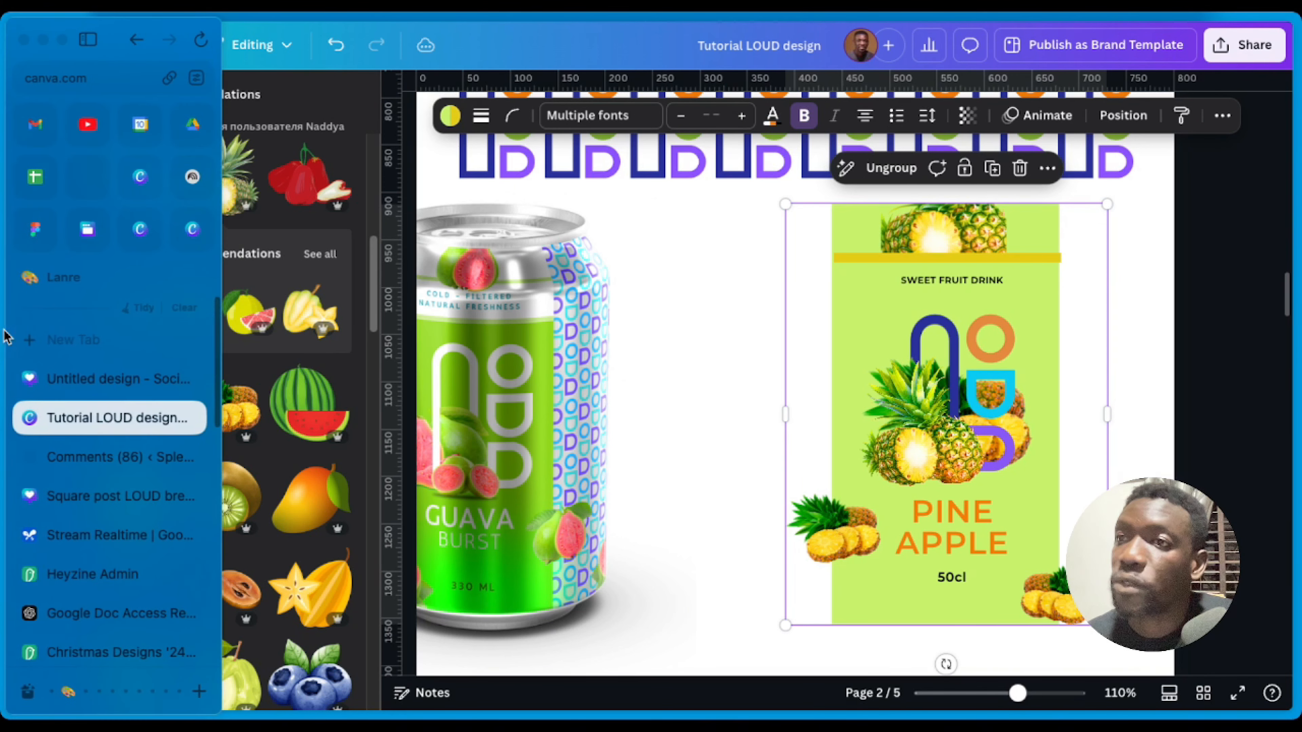
scroll(880, 543, down, 10)
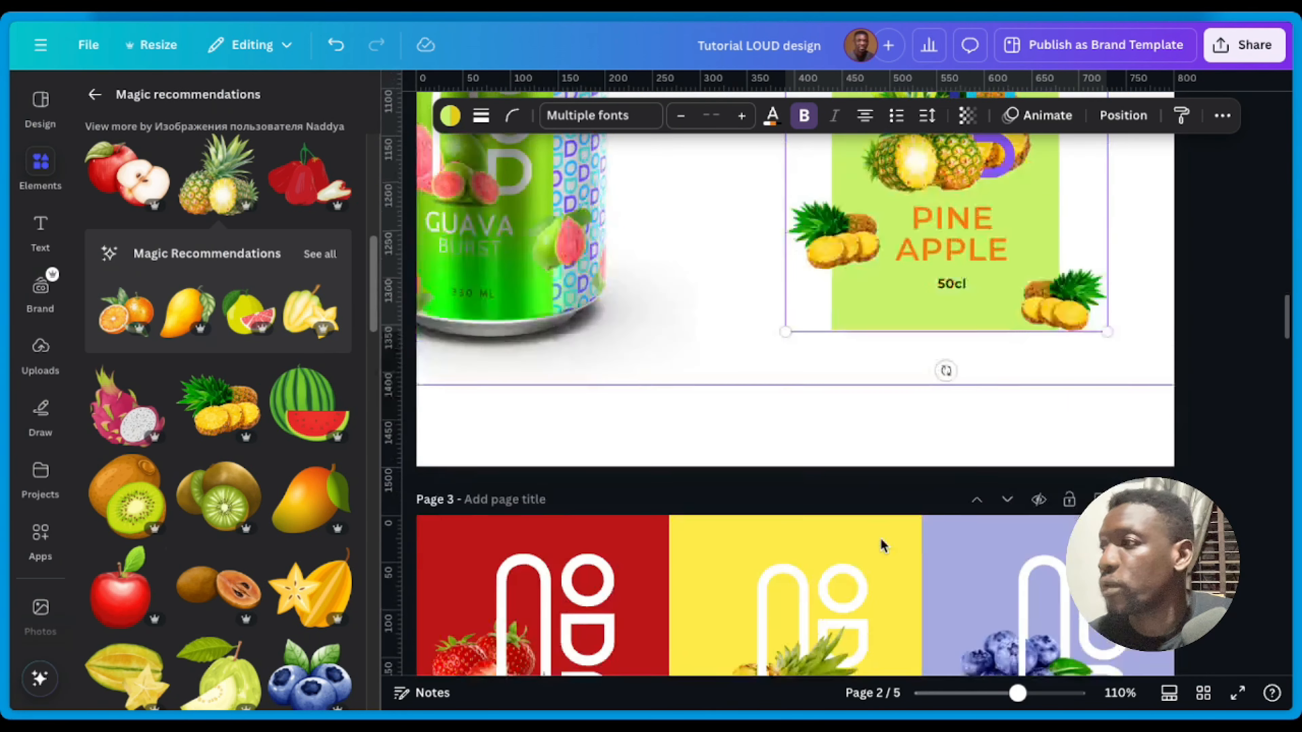
scroll(880, 546, up, 10)
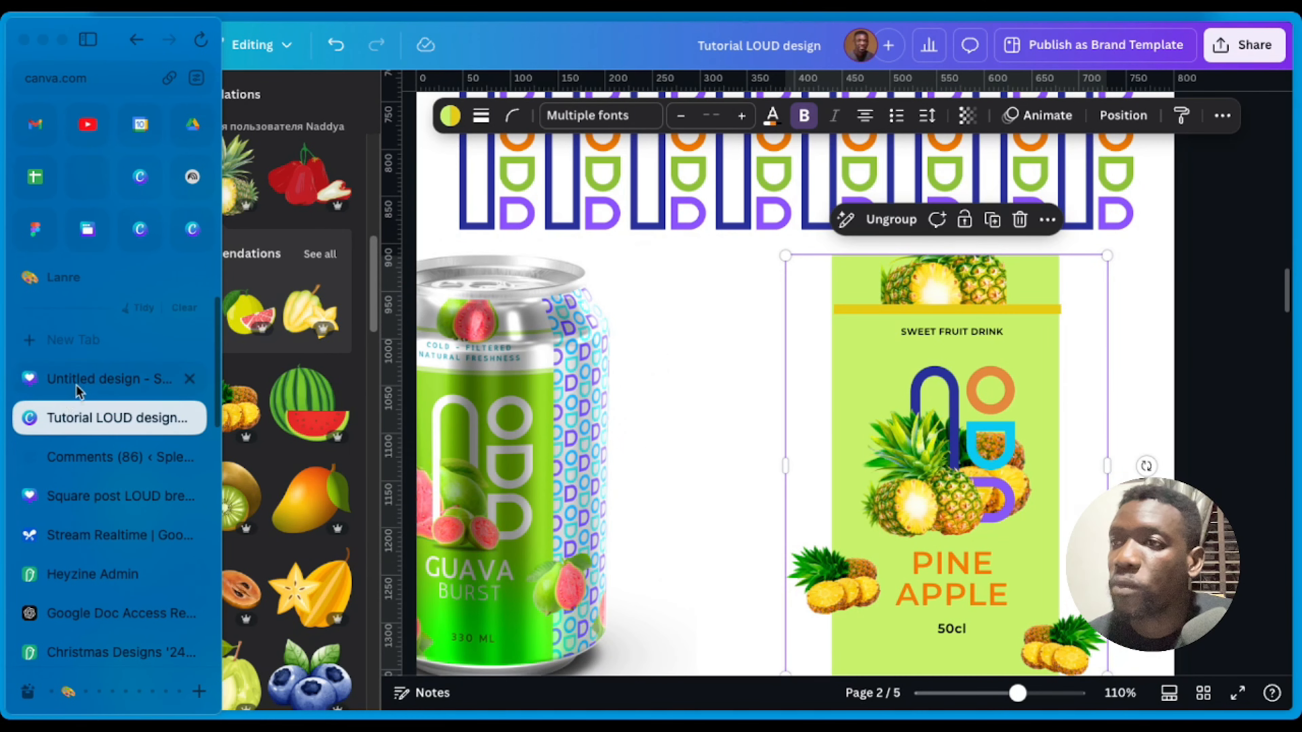
click(77, 383)
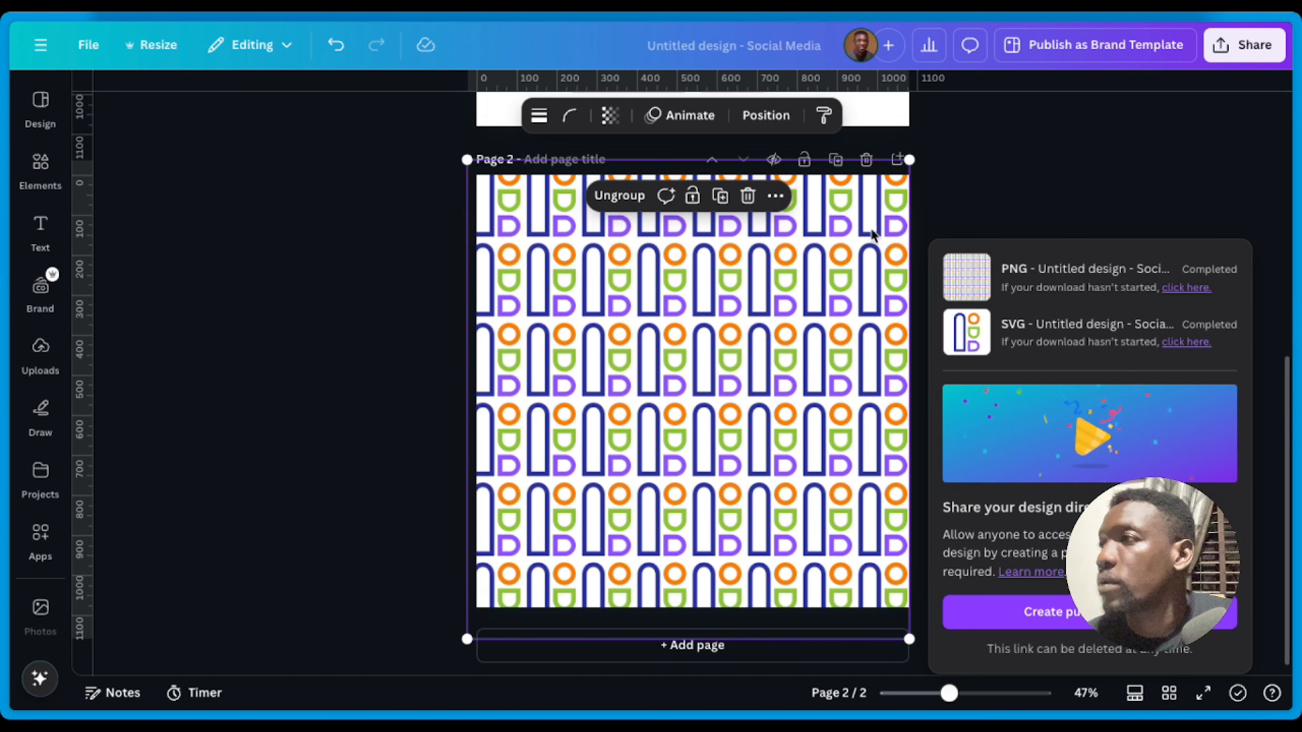
click(1069, 177)
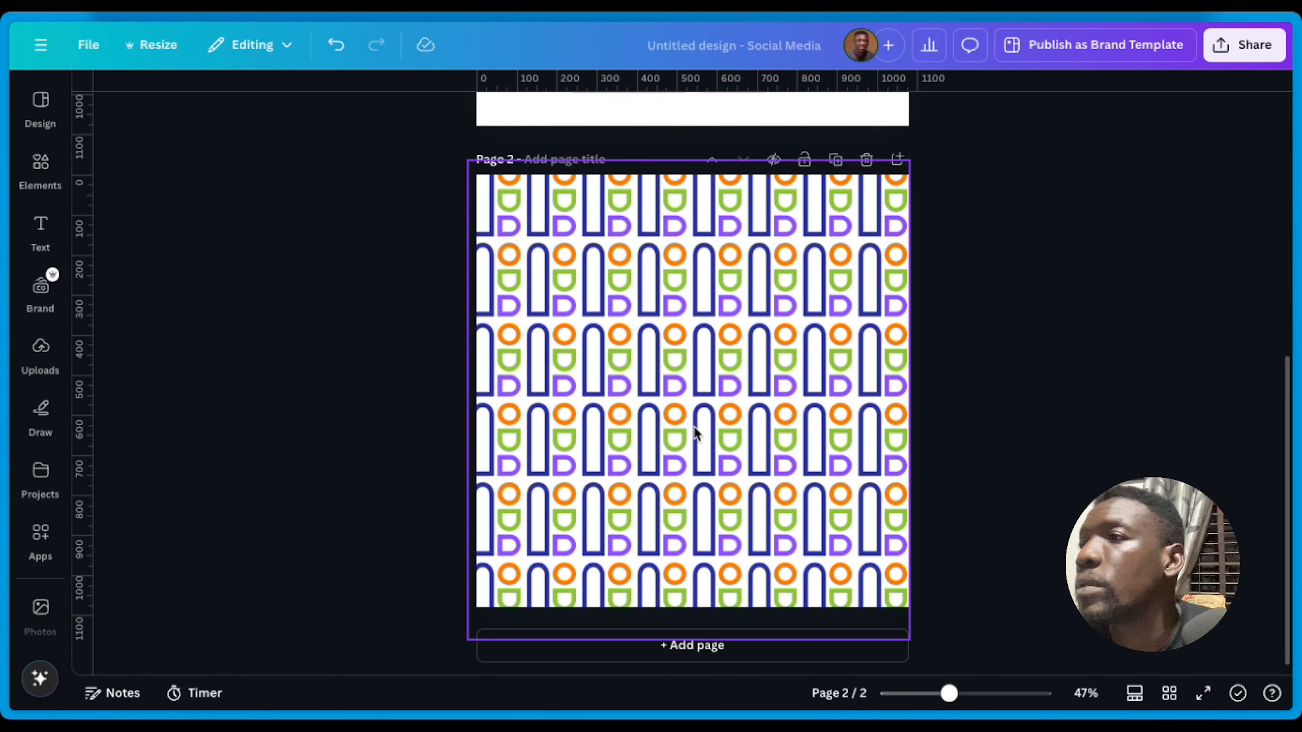
key(ctrl+v)
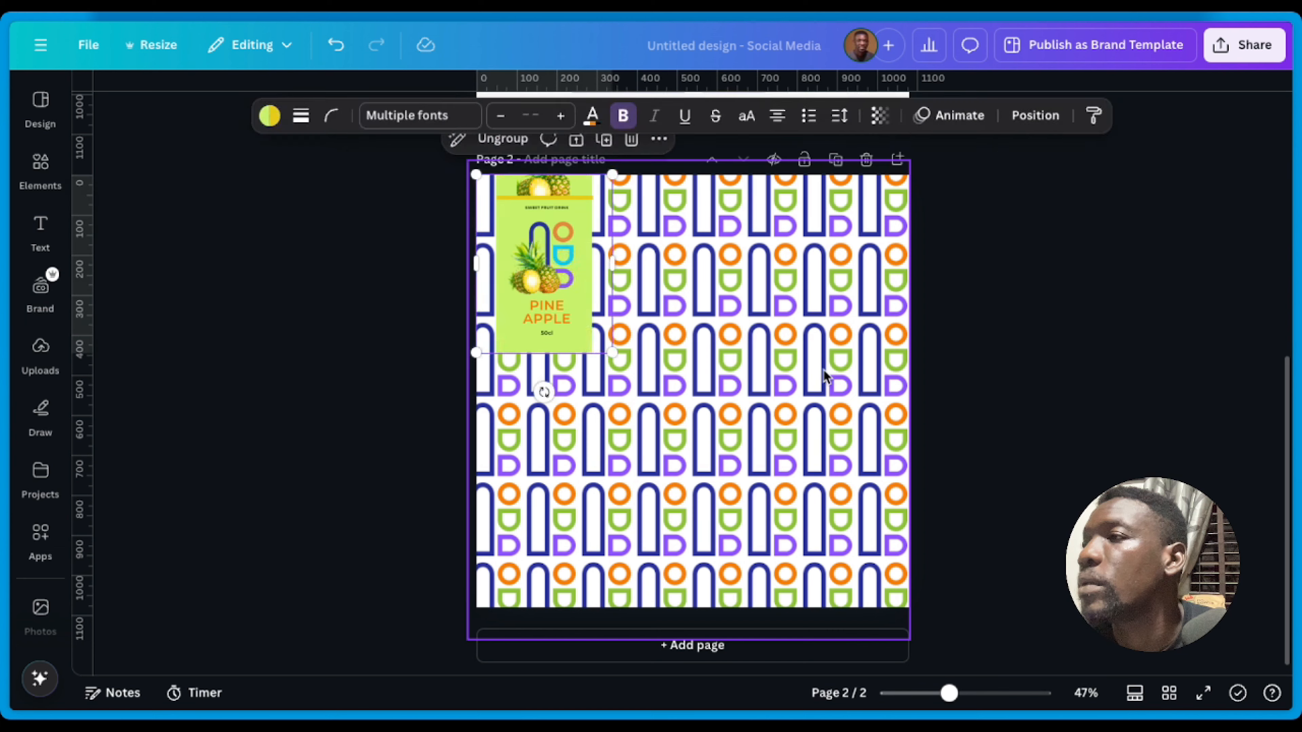
click(768, 387)
Step: Enlarge the pasted pineapple label and centre it on the logo pattern page
click(562, 316)
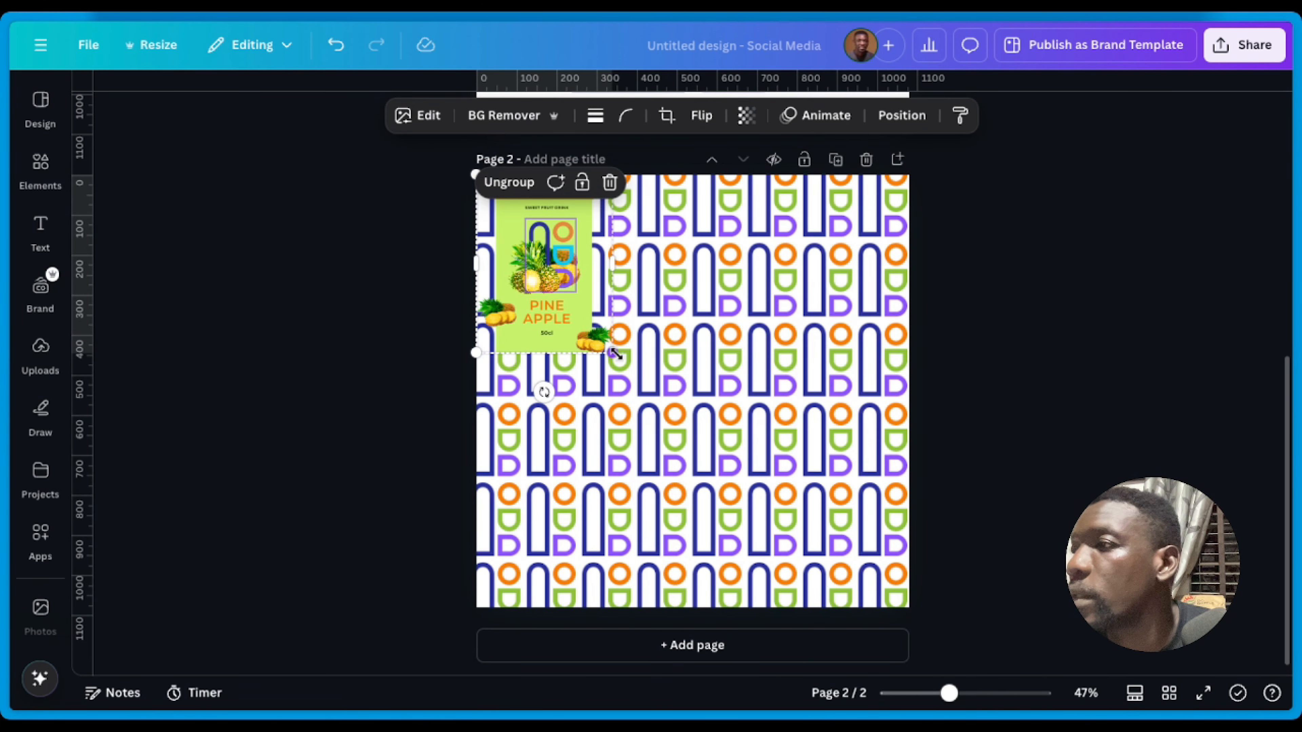
drag(594, 353, 712, 485)
drag(538, 300, 623, 359)
Step: Try a transparency of 36 on a single logo in the background pattern, and restore it to 100
click(853, 271)
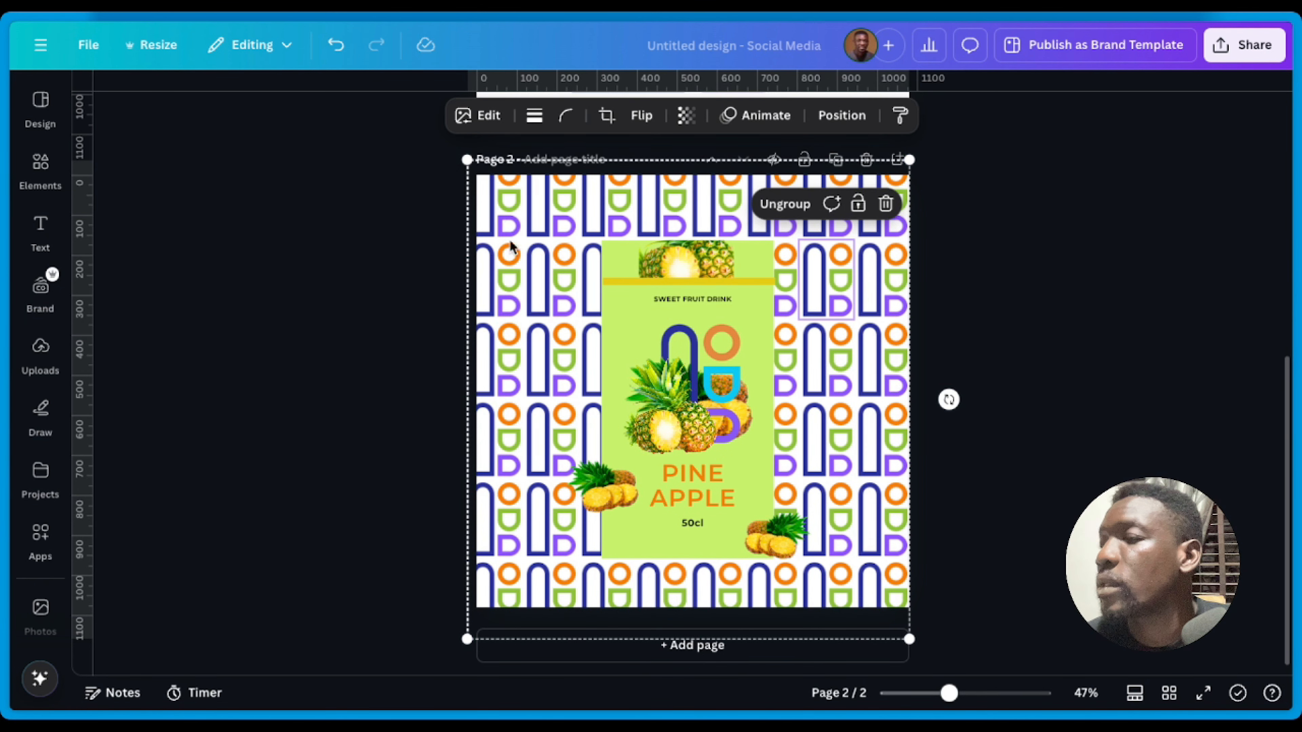
click(482, 207)
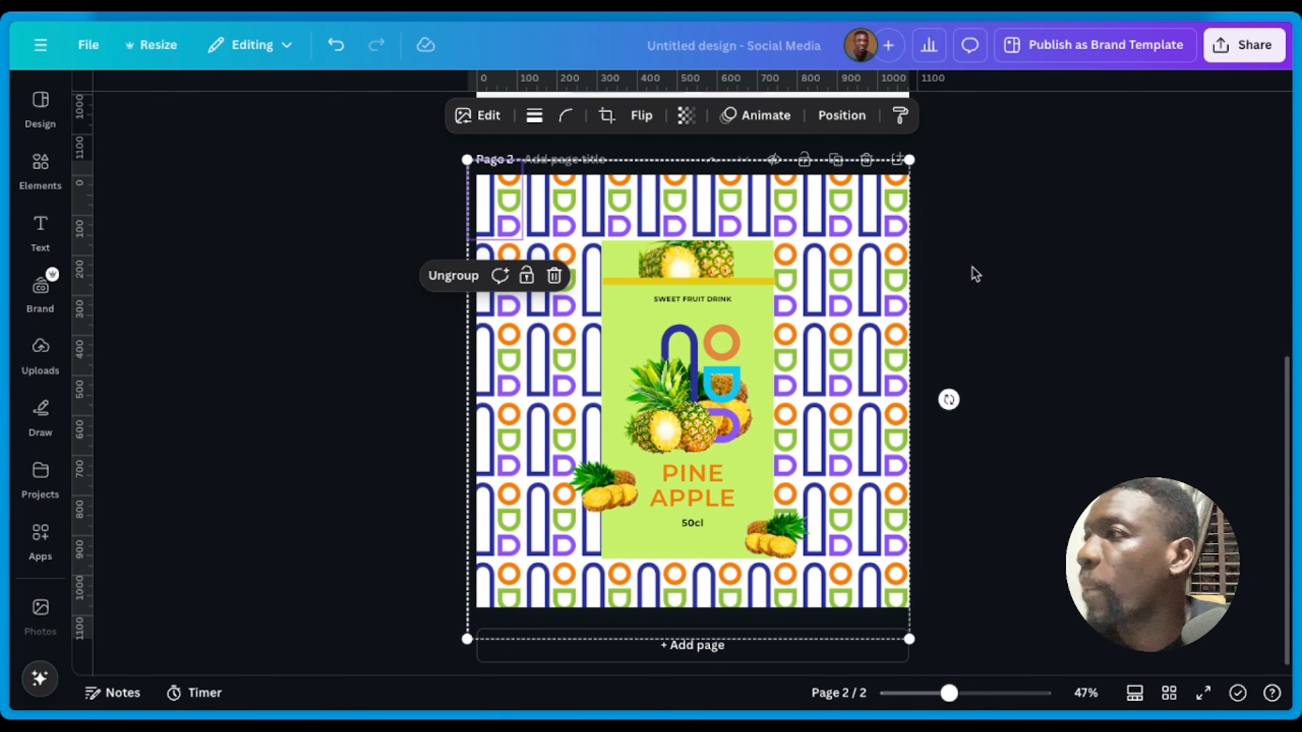
click(1100, 243)
click(845, 351)
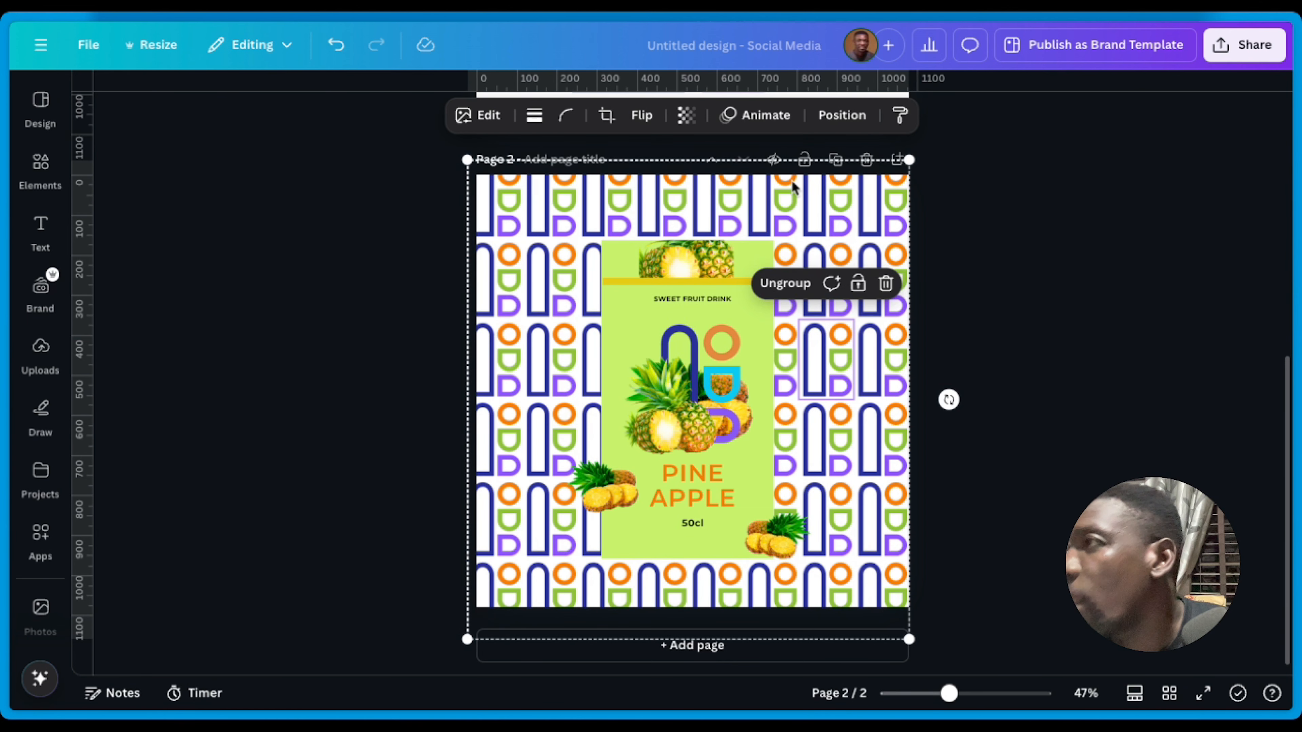
click(686, 117)
drag(720, 182, 645, 200)
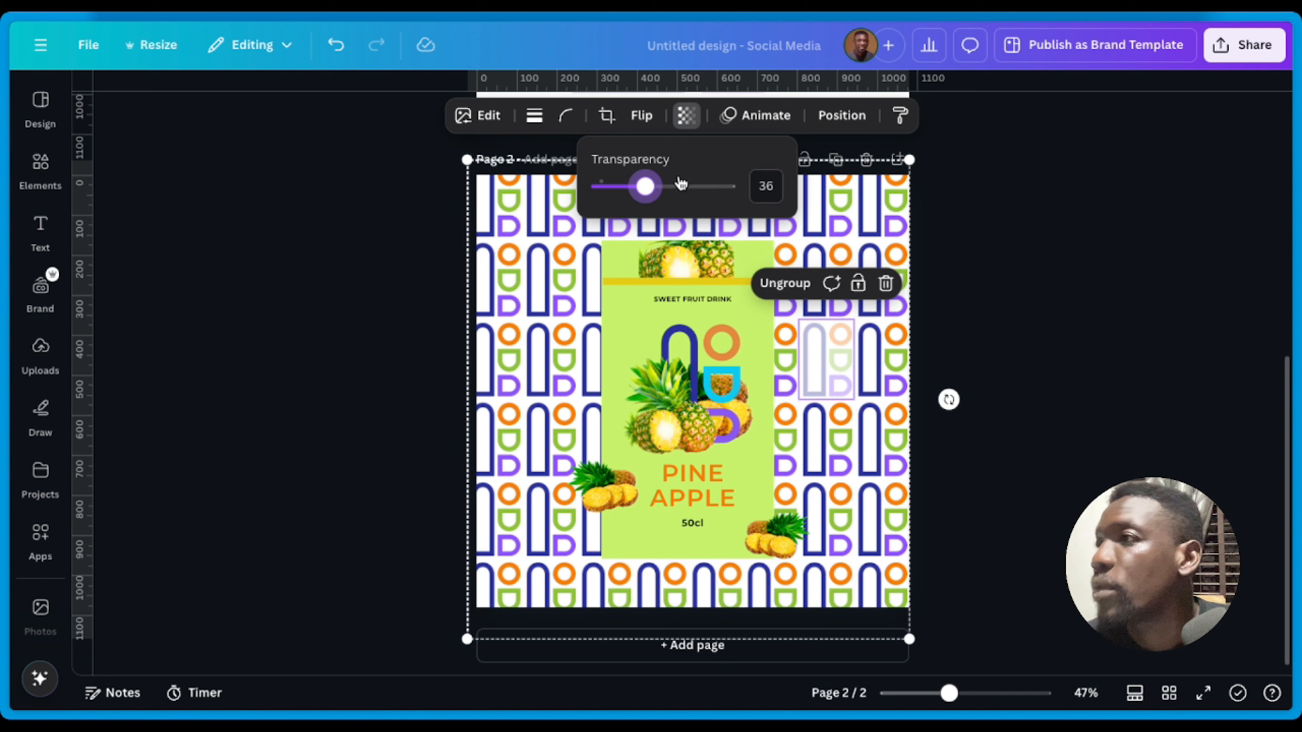
drag(646, 187, 734, 187)
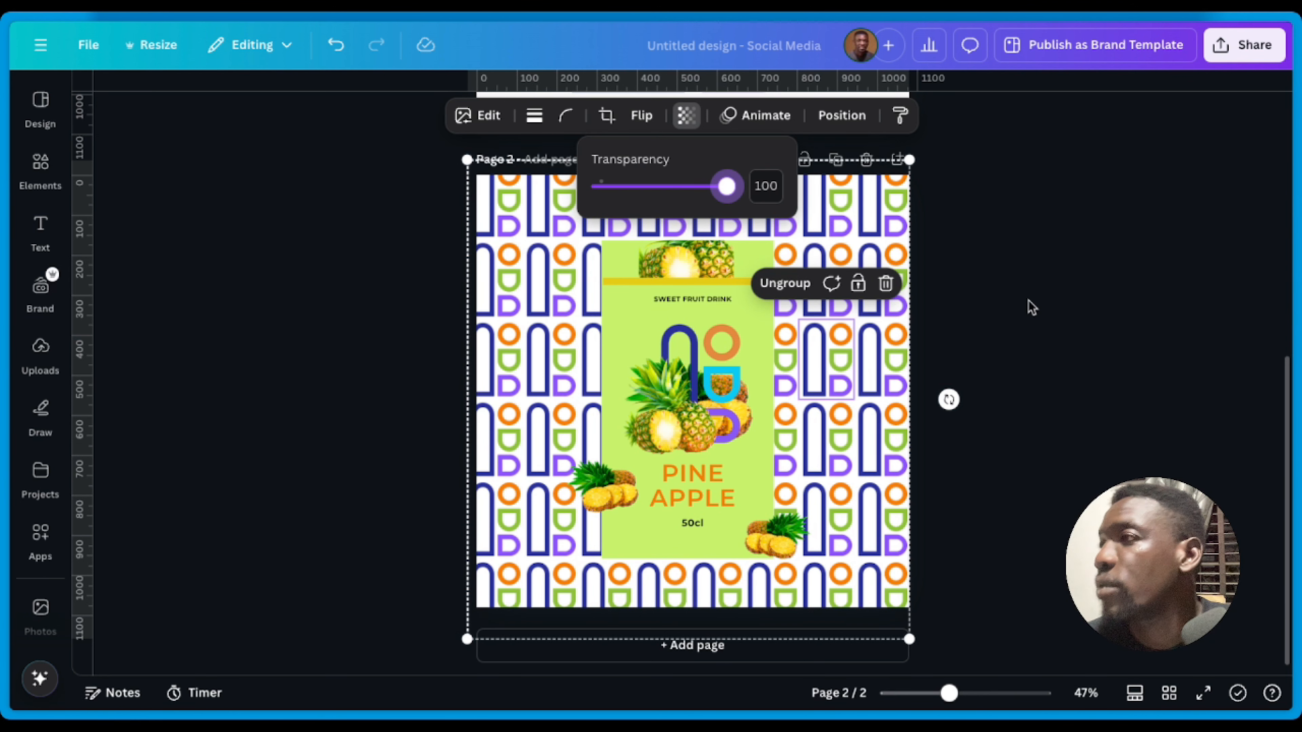
key(Escape)
click(992, 275)
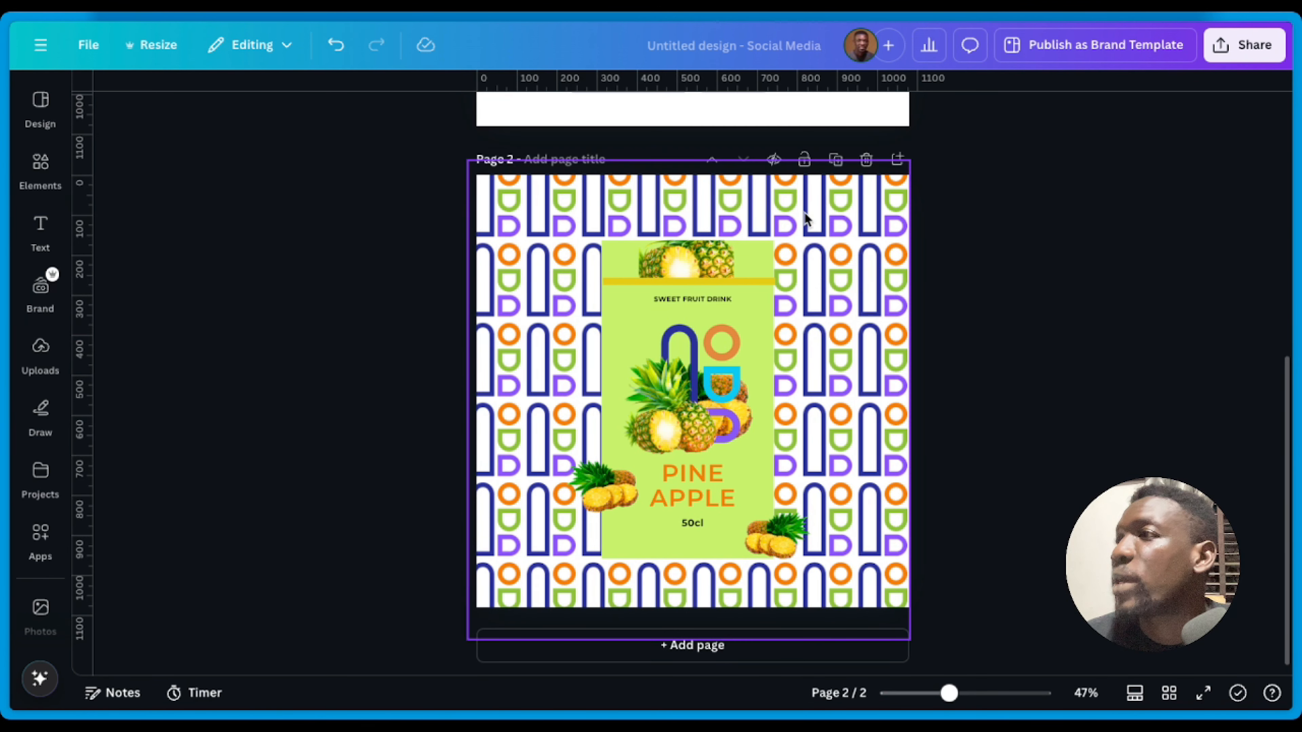
Step: Select the whole logo pattern group on page 2 and set its transparency to 35
click(818, 205)
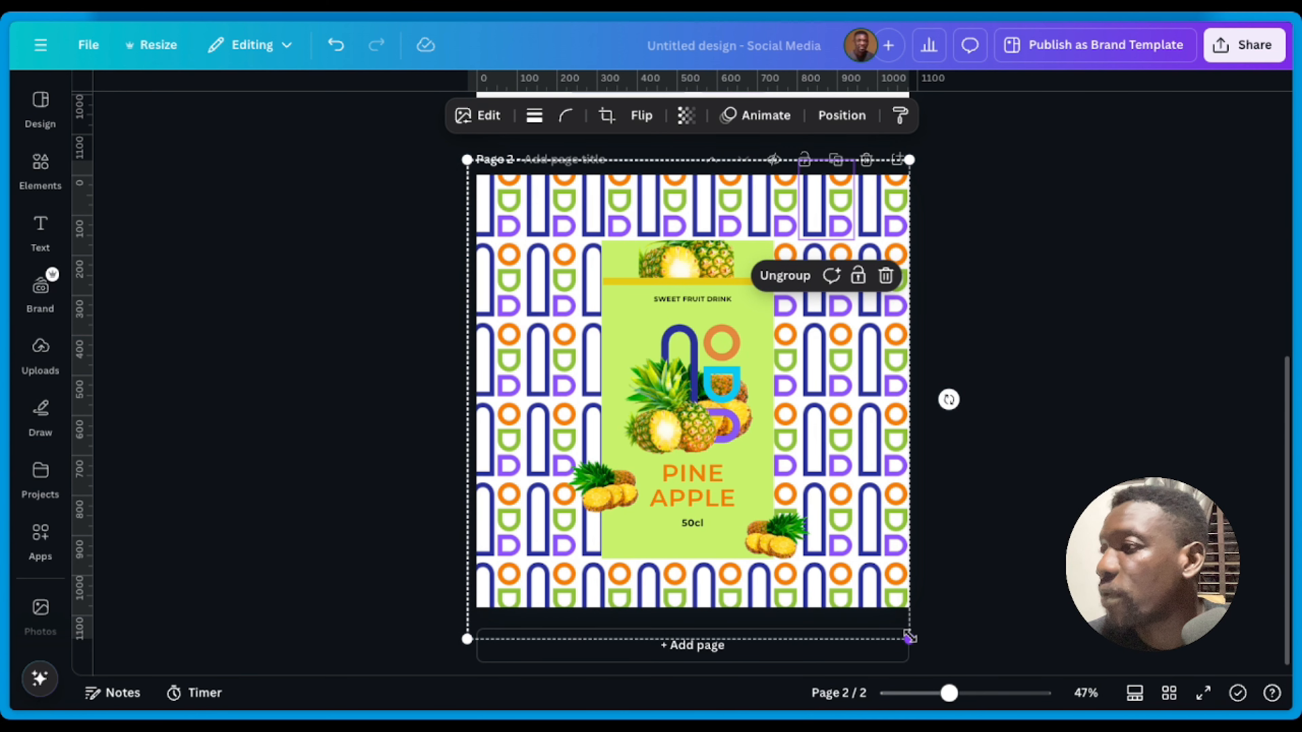
click(908, 157)
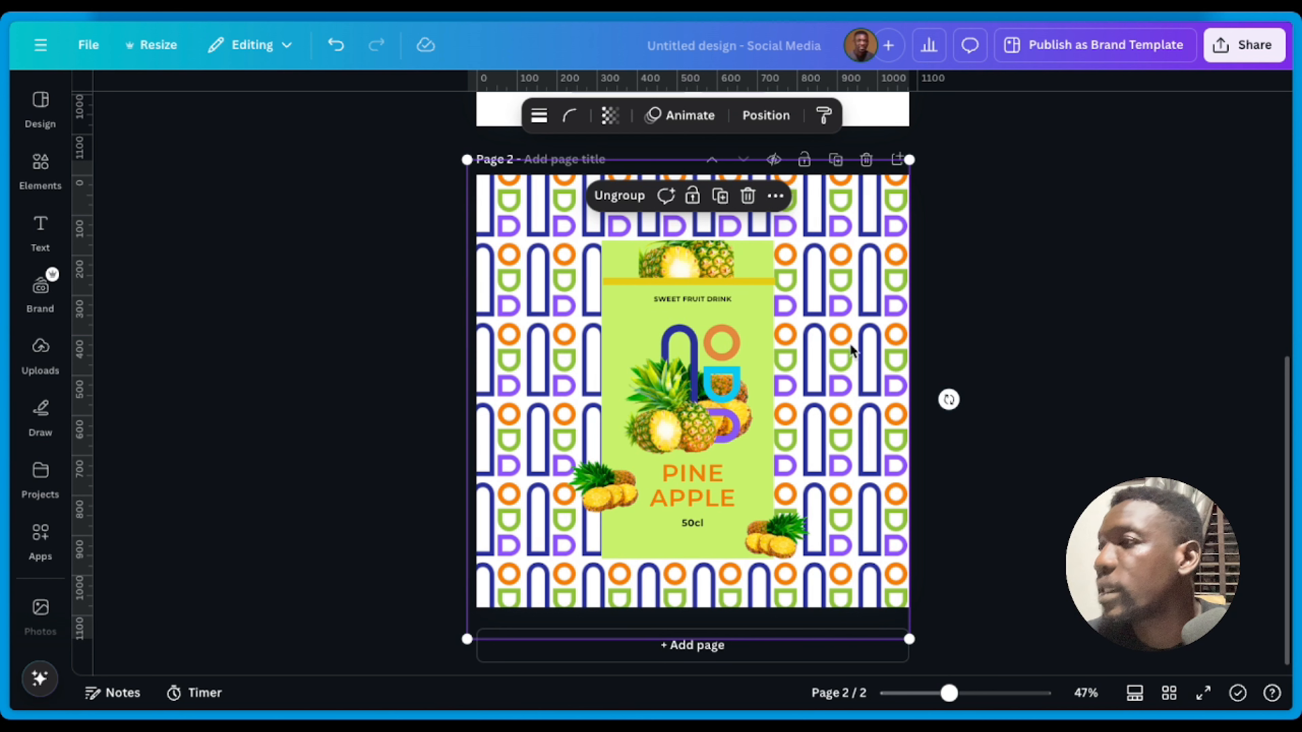
click(609, 118)
drag(647, 184, 569, 184)
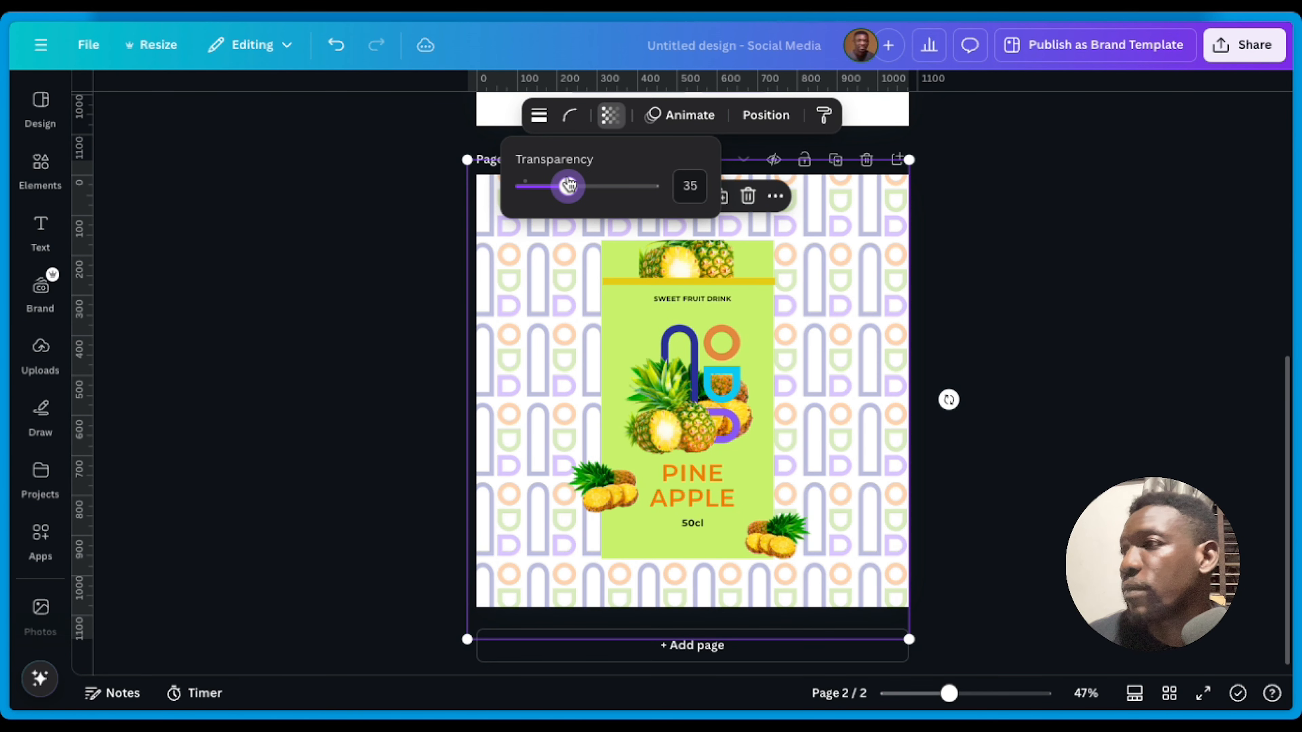
click(980, 328)
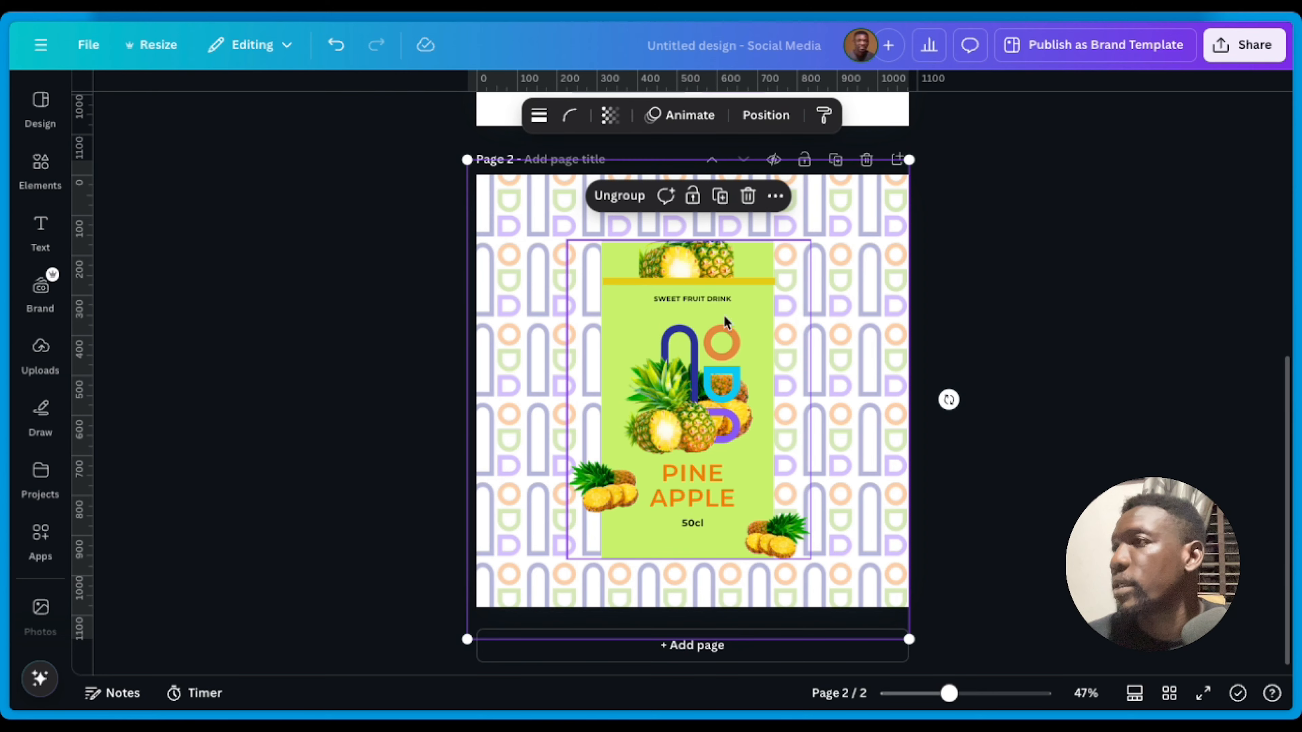
Step: Move the logo pattern group right to expose the page background and colour that background yellow #E5CD17
scroll(682, 351, up, 10)
scroll(703, 392, down, 9)
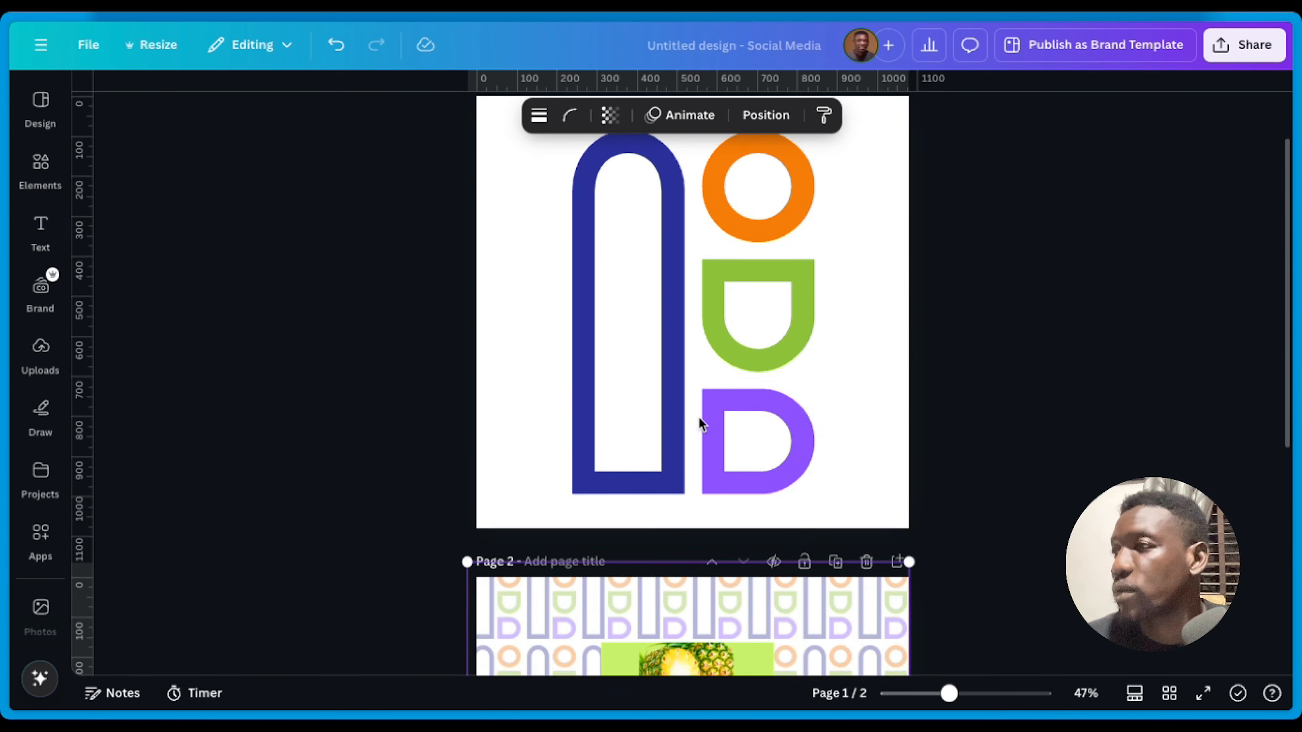
scroll(750, 481, down, 1)
drag(841, 390, 845, 387)
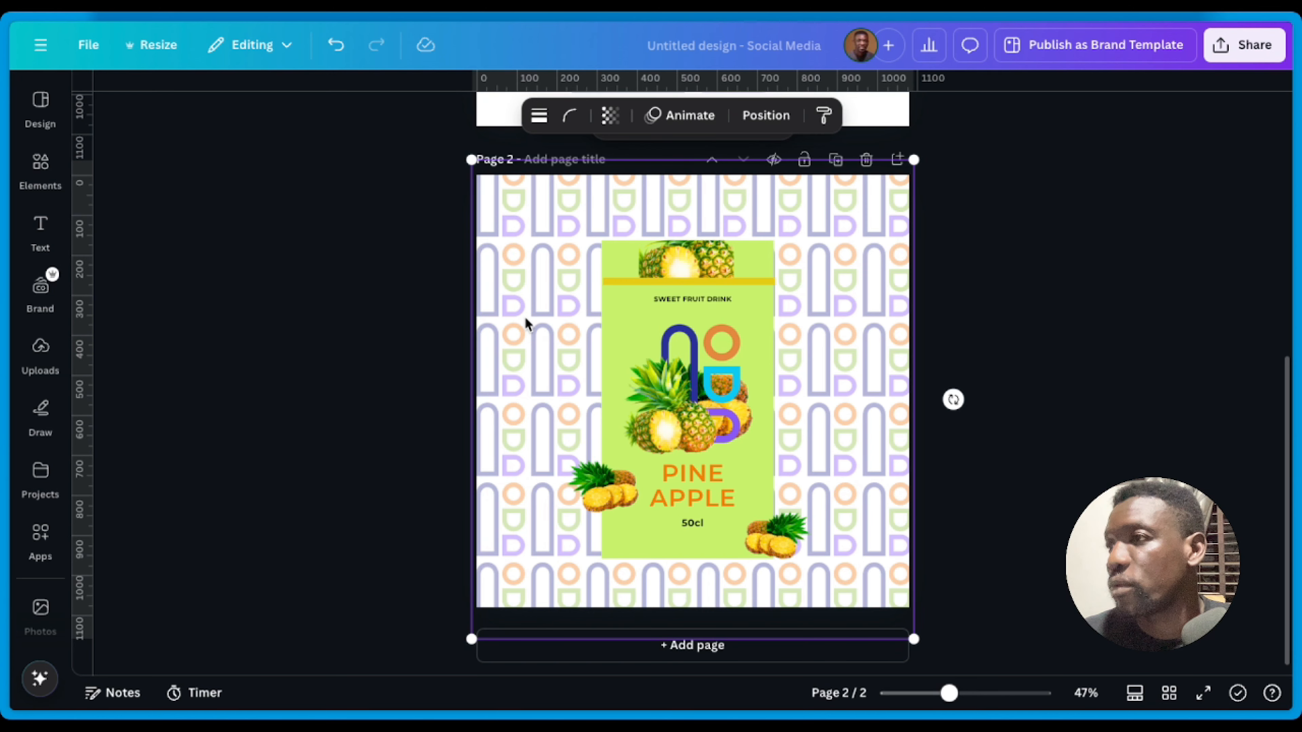
drag(525, 316, 673, 316)
click(515, 295)
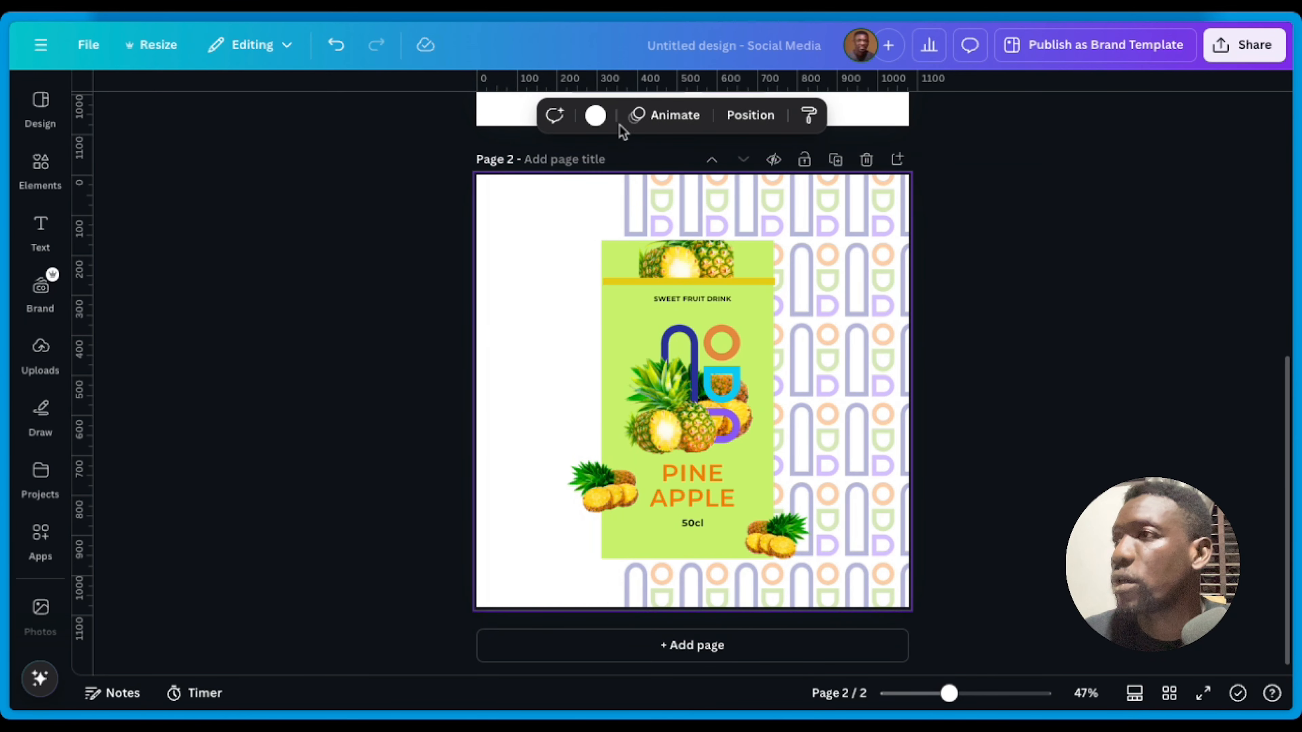
click(596, 117)
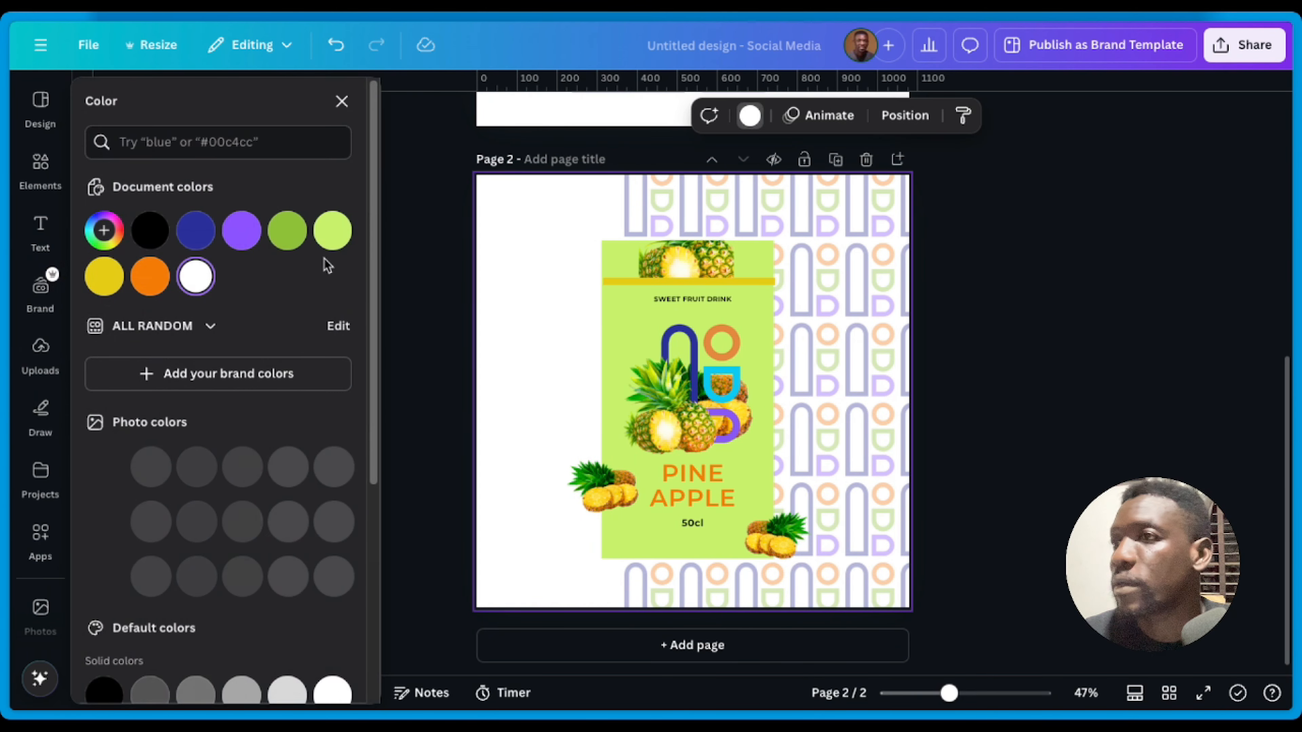
click(112, 284)
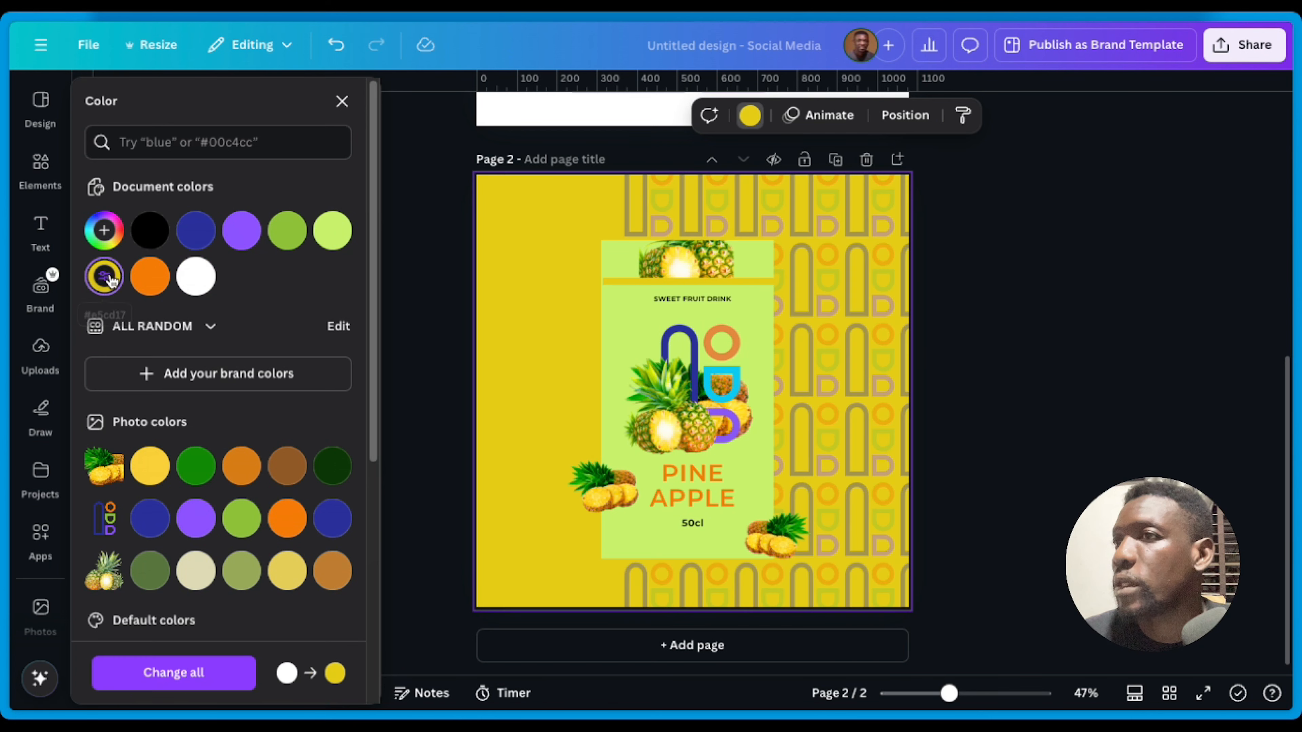
Step: Recolour the page 2 background to pale cream #FBF6CA and move the logo pattern back over the page
click(892, 256)
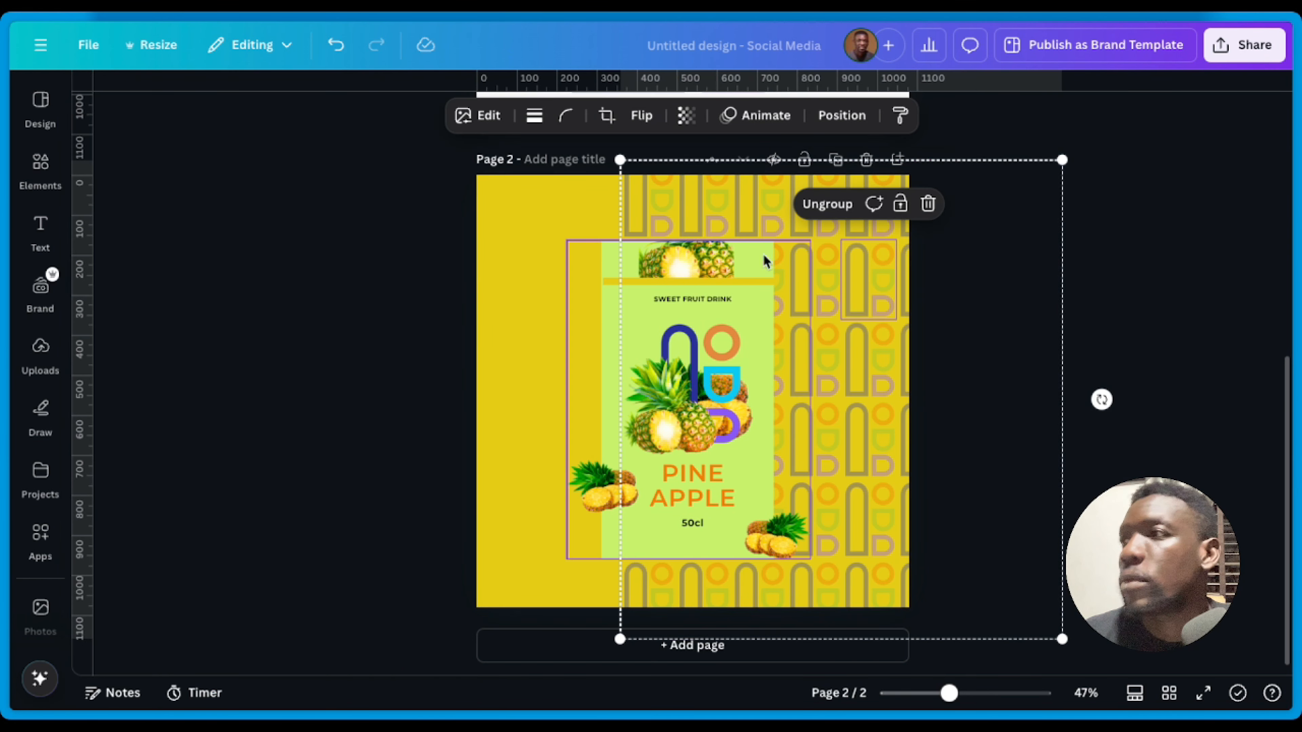
click(515, 290)
click(594, 115)
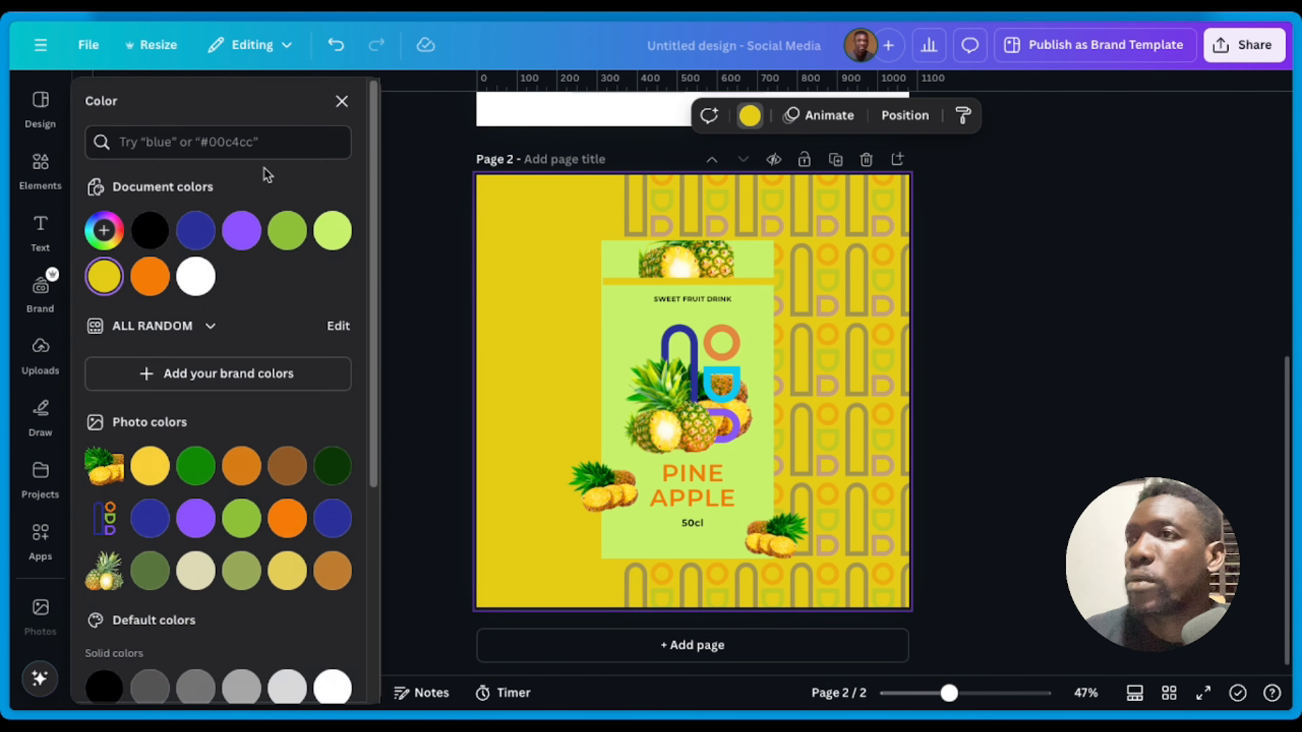
click(120, 247)
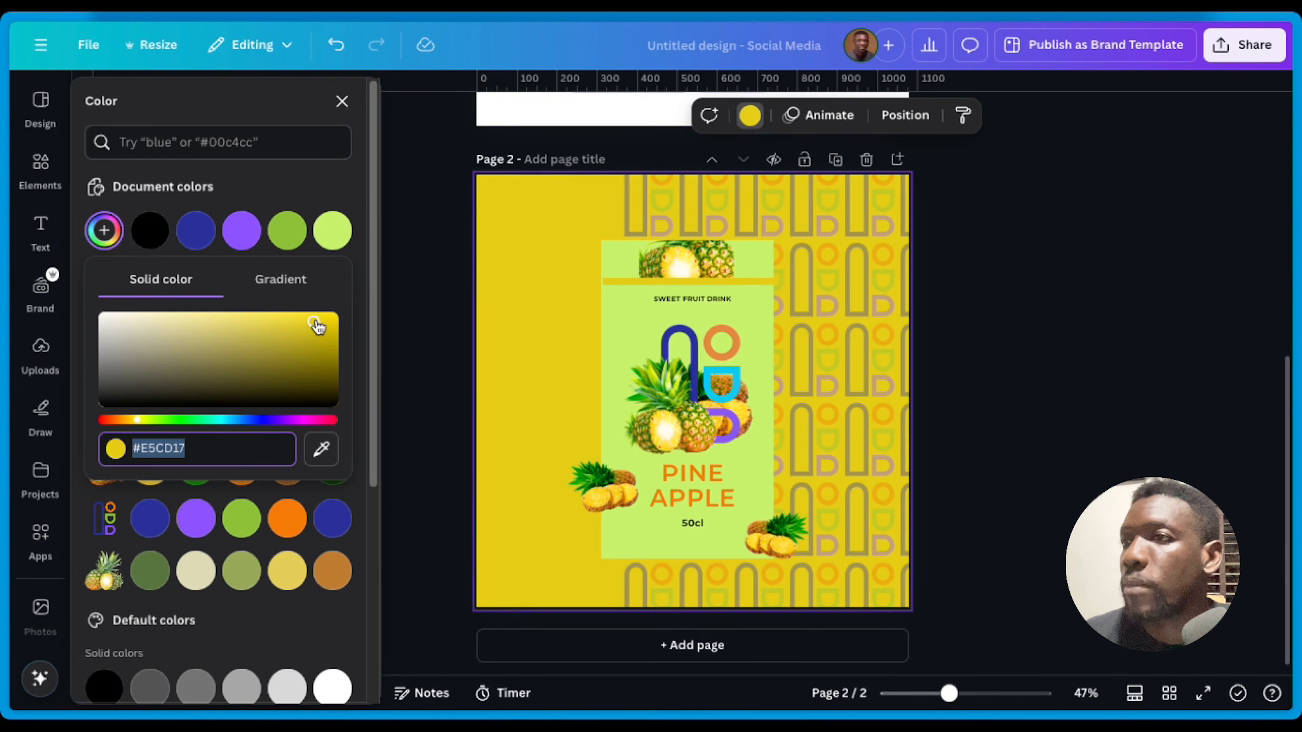
drag(317, 325, 155, 316)
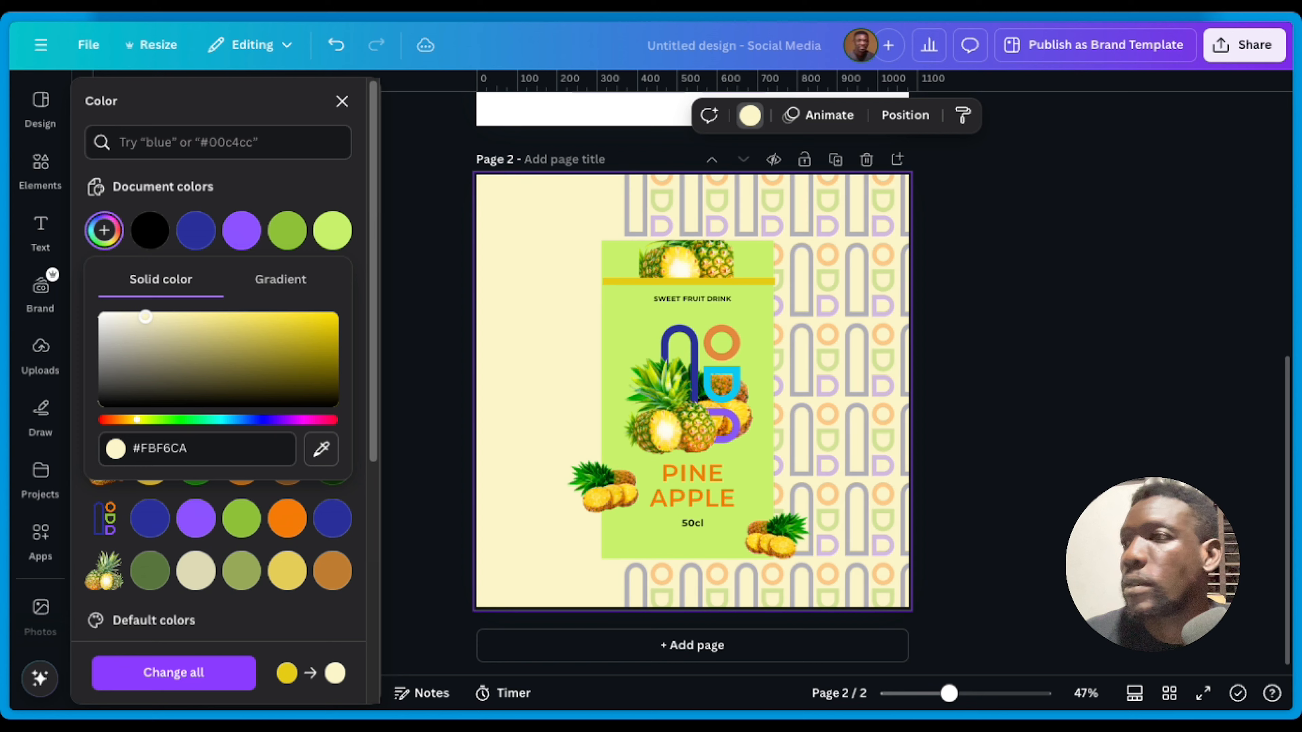
click(872, 343)
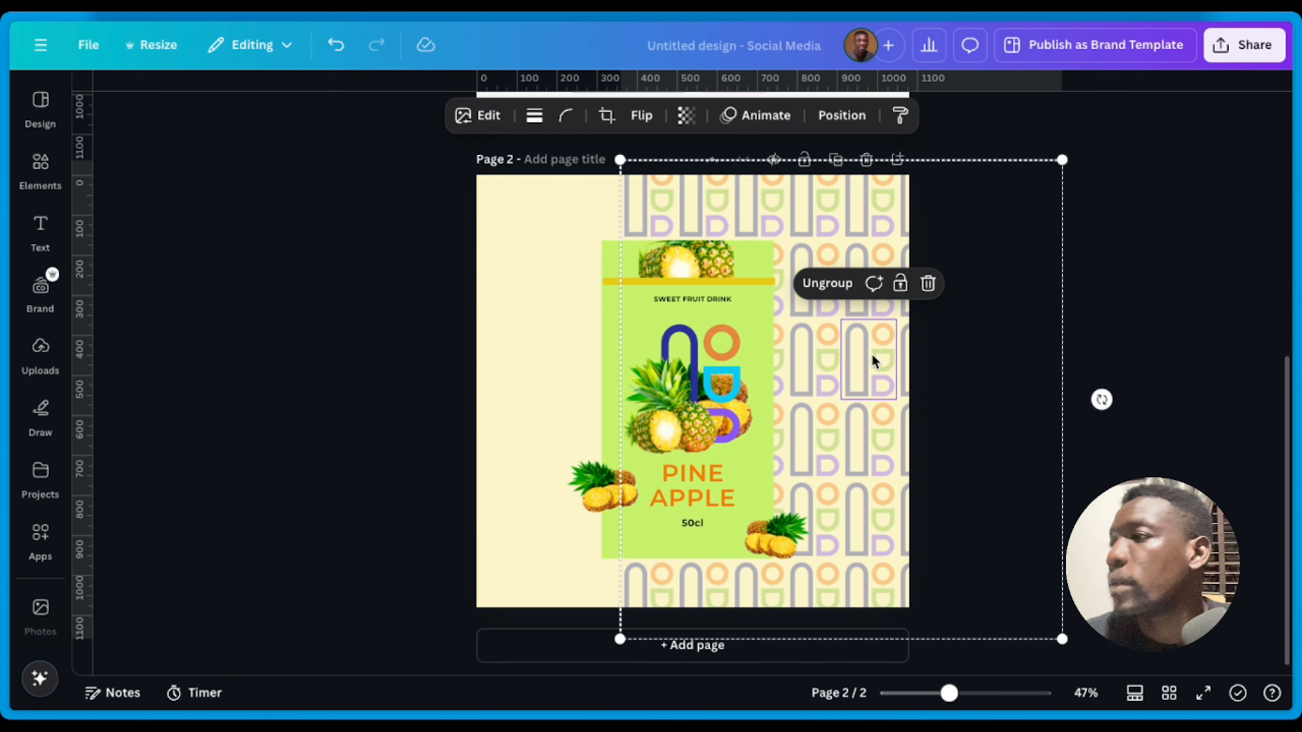
drag(869, 358, 724, 360)
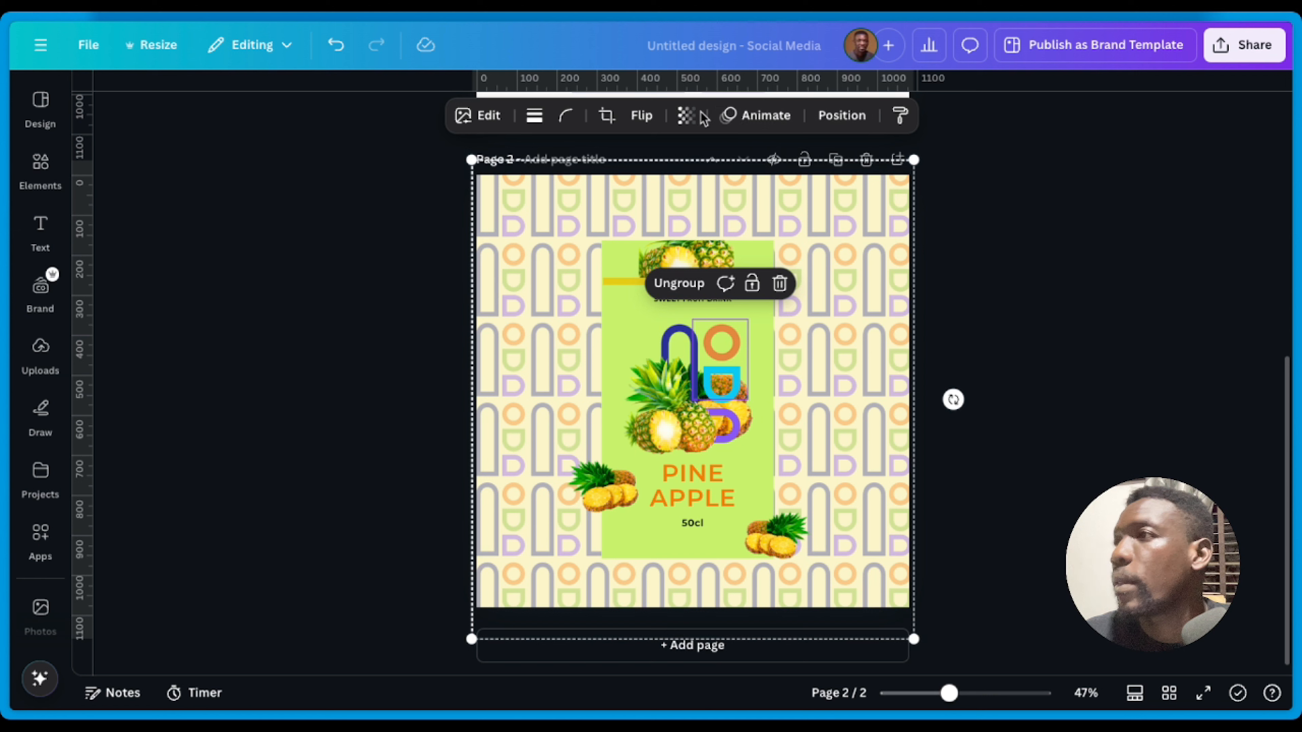
Step: Set the transparency of the whole logo pattern group to 17
click(686, 115)
mouse_move(726, 186)
mouse_down()
mouse_move(672, 189)
mouse_move(728, 187)
mouse_up()
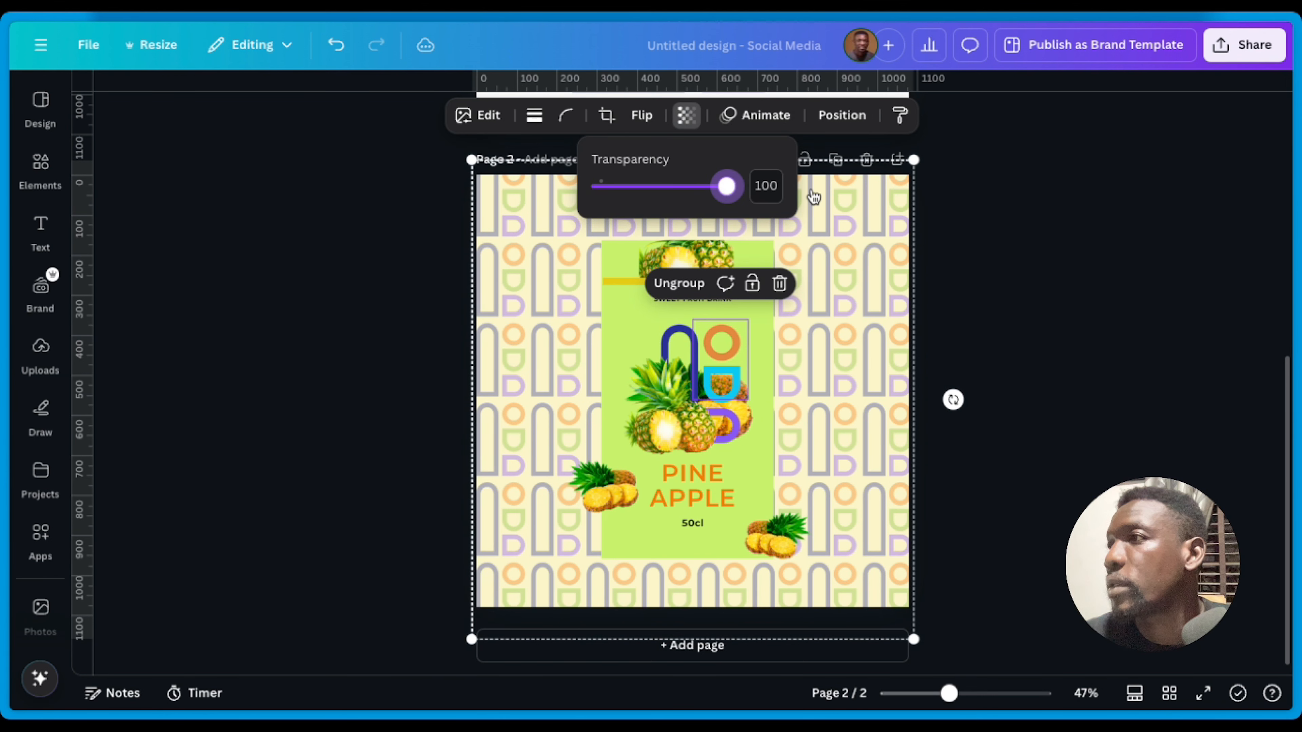
click(915, 160)
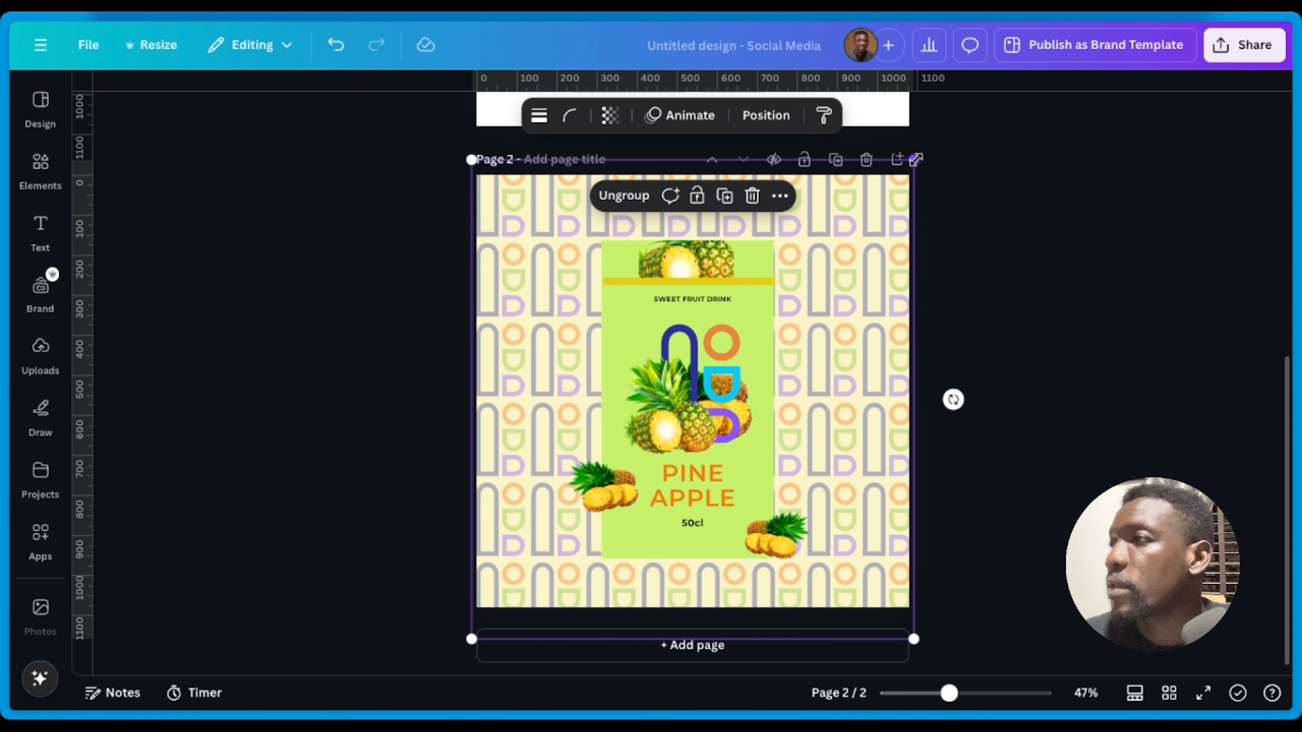
click(610, 115)
drag(572, 186, 543, 190)
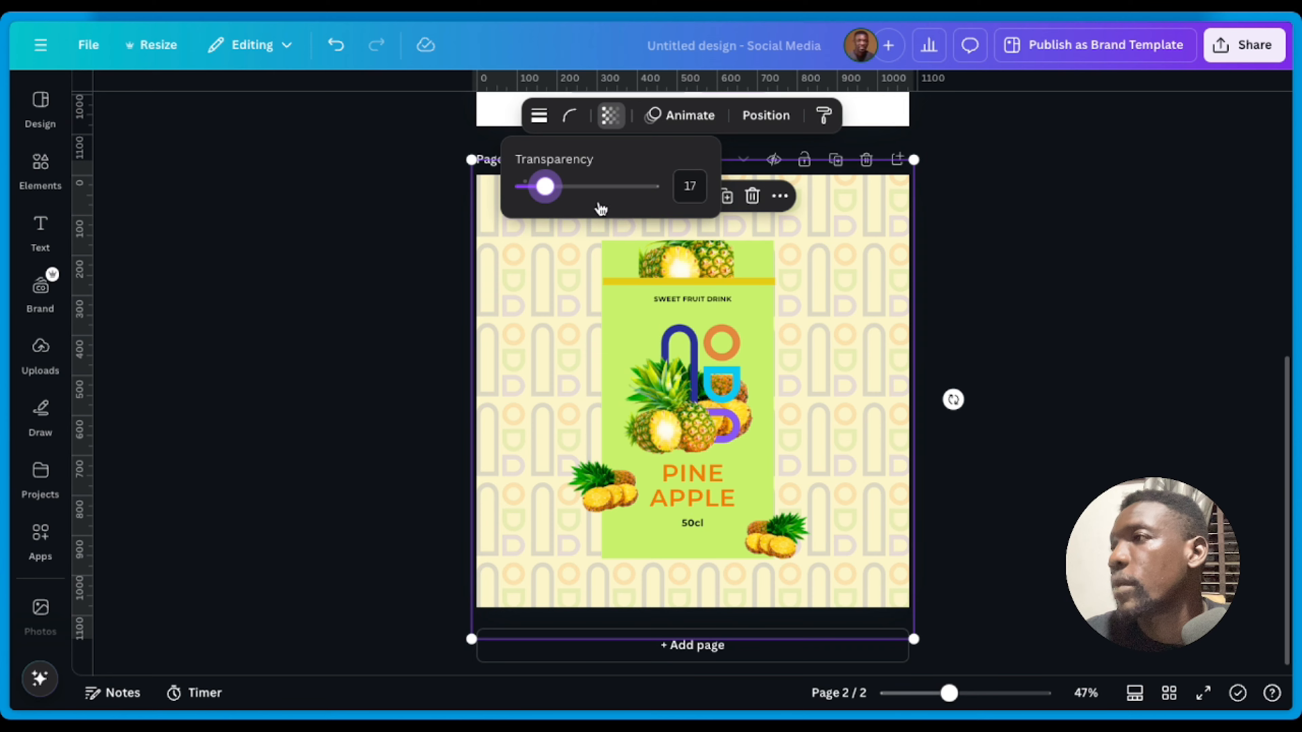
Step: Move the logo pattern aside, remove the cream background colour from page 2, and move the pattern back over the page
click(838, 241)
drag(534, 282, 764, 282)
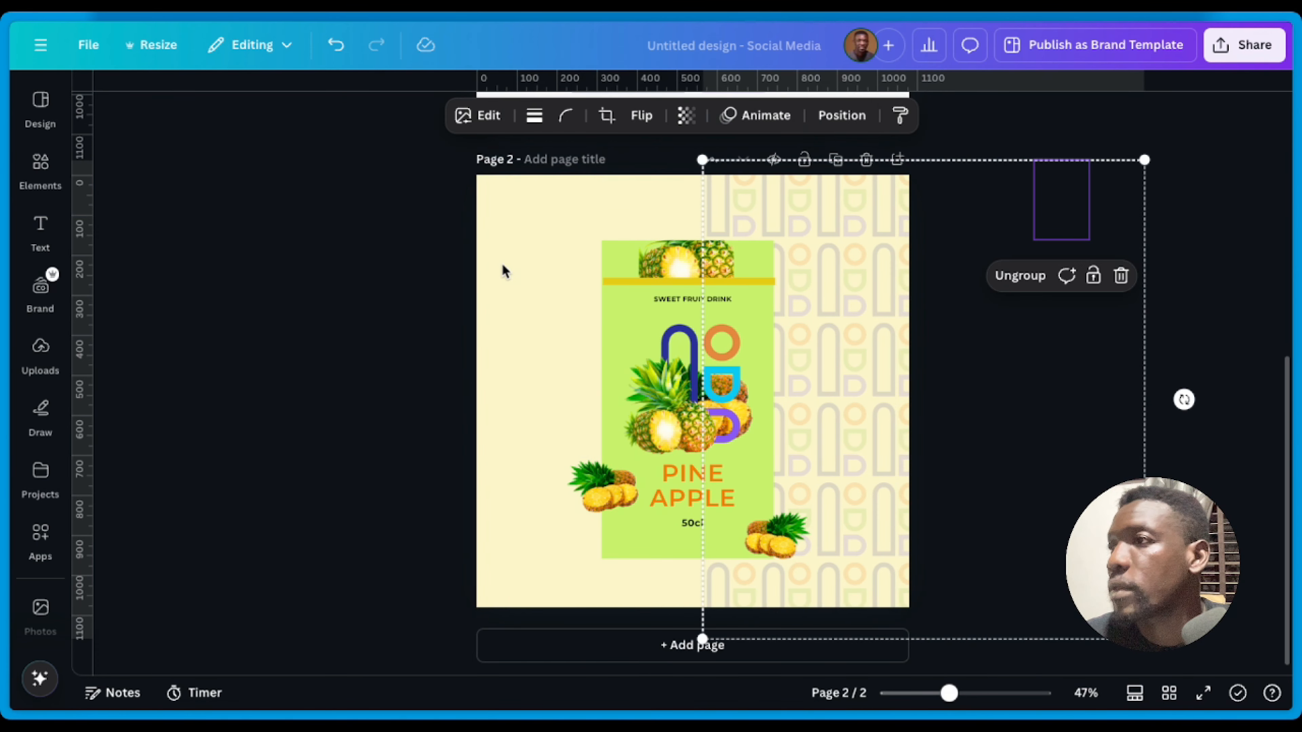
click(515, 275)
key(Delete)
click(848, 310)
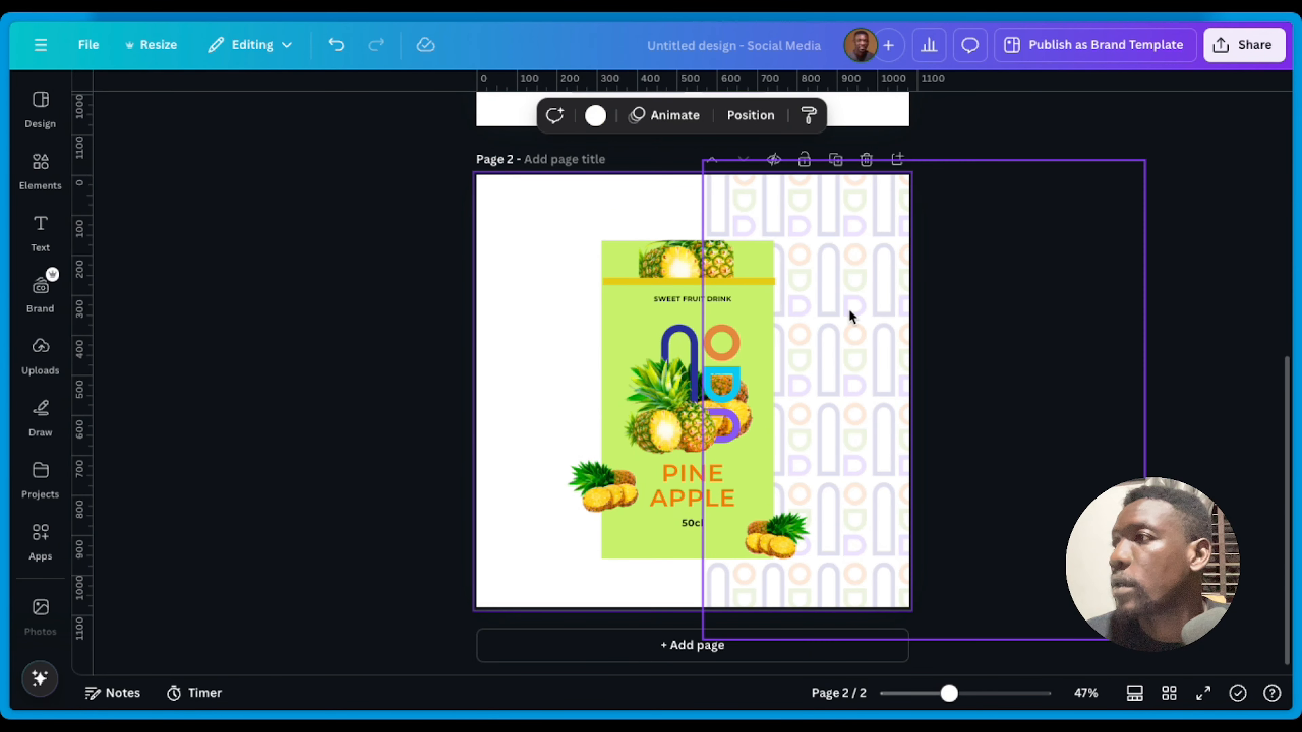
drag(863, 332, 630, 320)
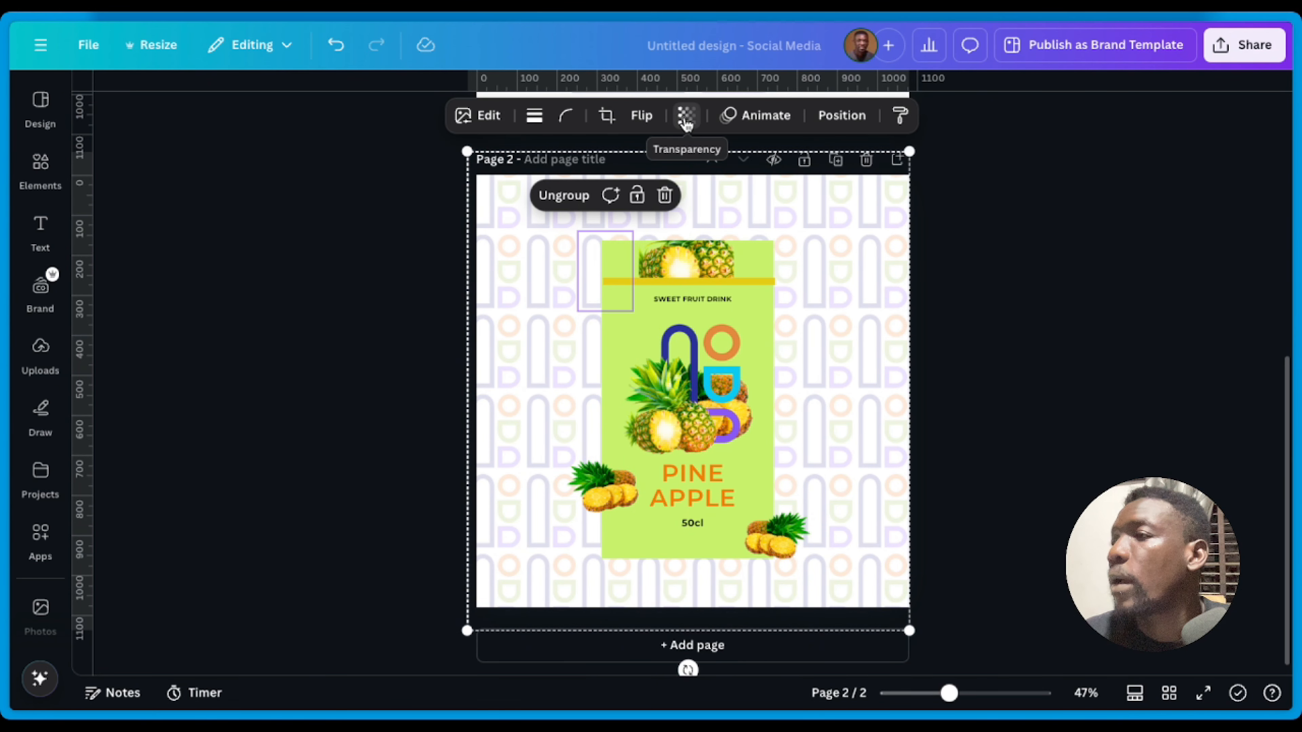
Step: Switch to the Tutorial LOUD design and move the guava can image right, fully onto the page beside the pineapple label
mouse_move(10, 369)
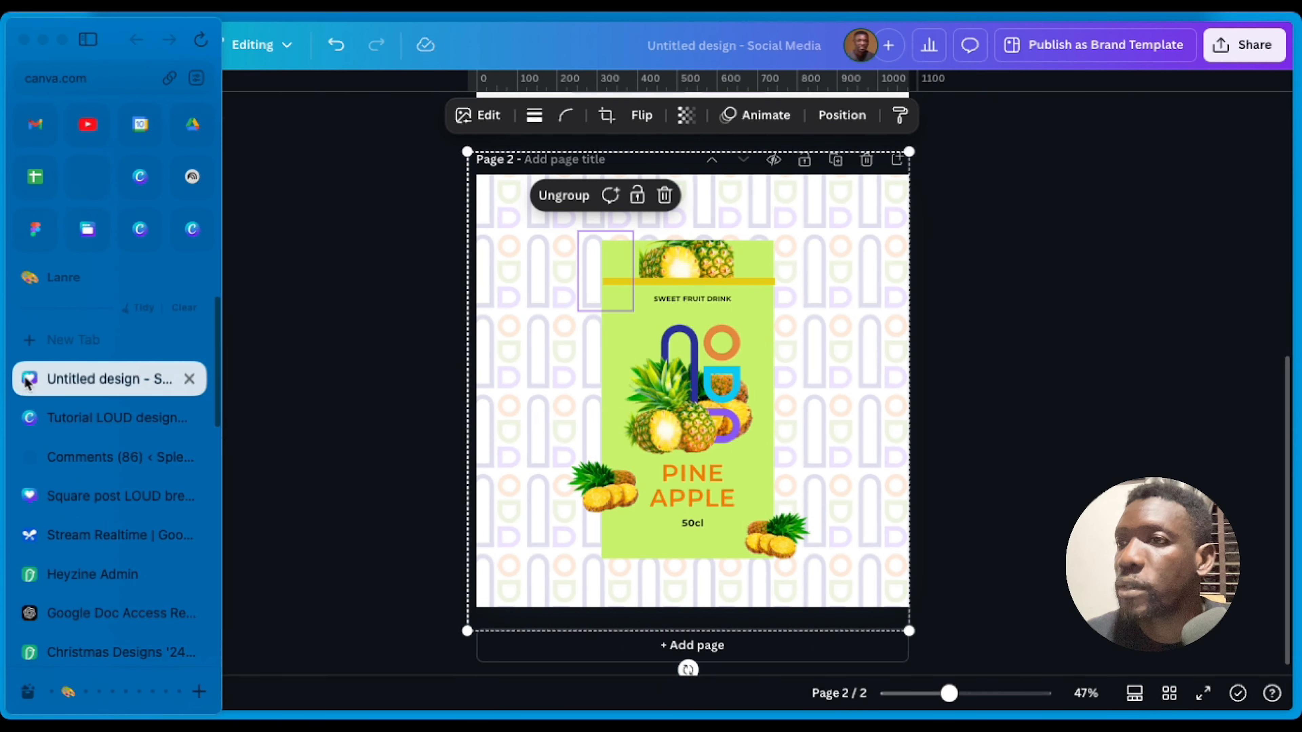
click(57, 421)
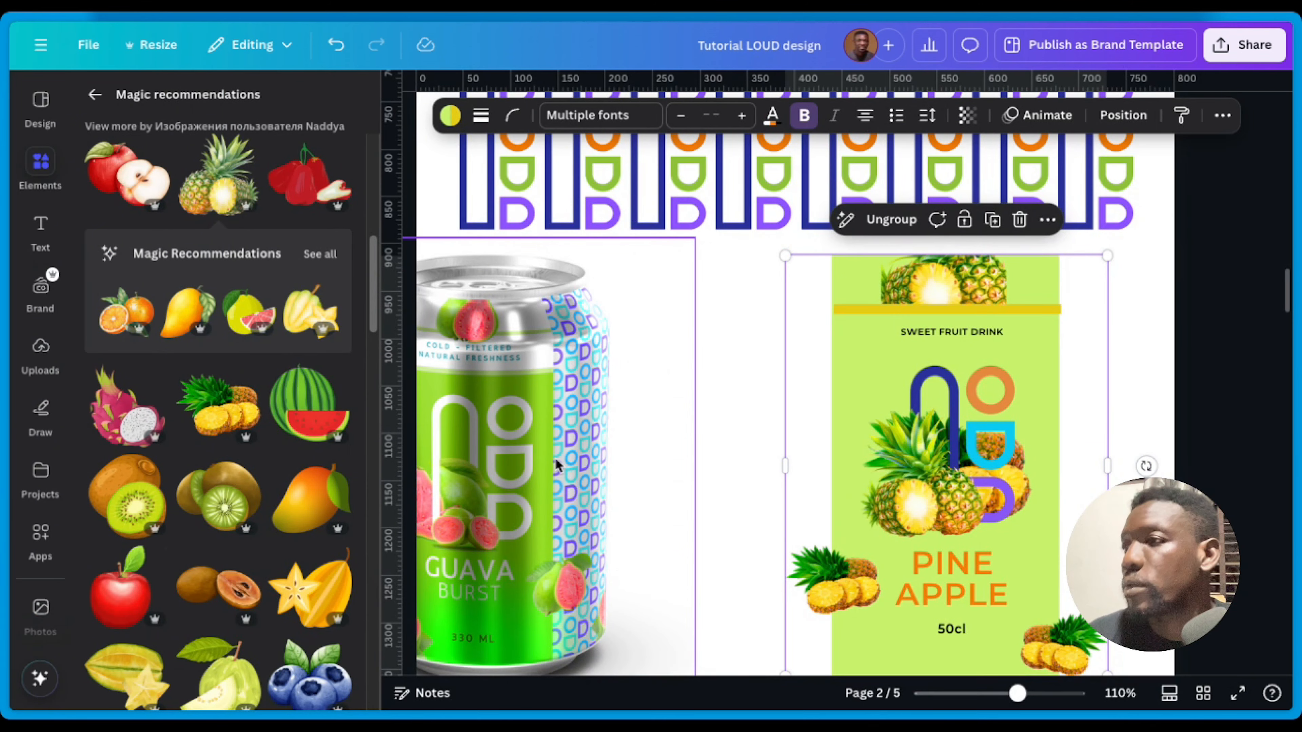
drag(522, 423, 632, 408)
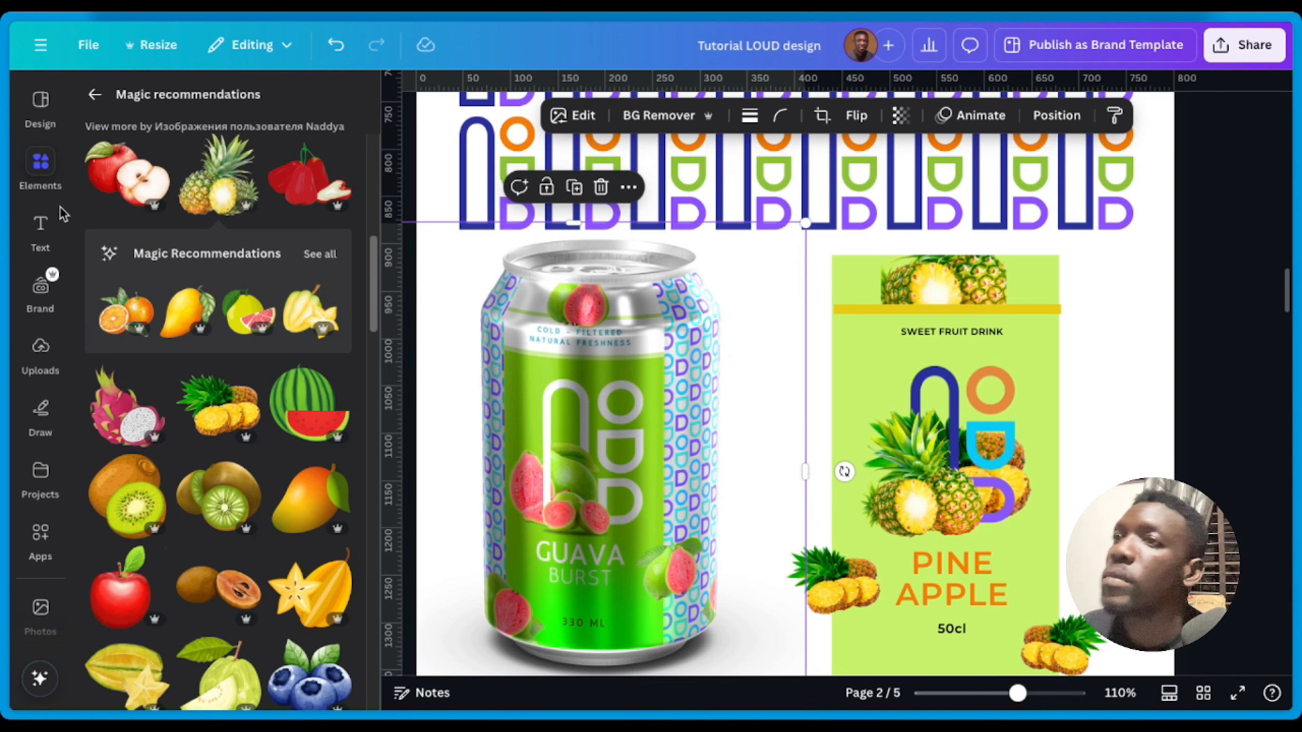
Step: Return to Untitled design - Social Media and raise the whole pattern group's transparency value moderately to make the logos stronger
mouse_move(7, 215)
click(92, 379)
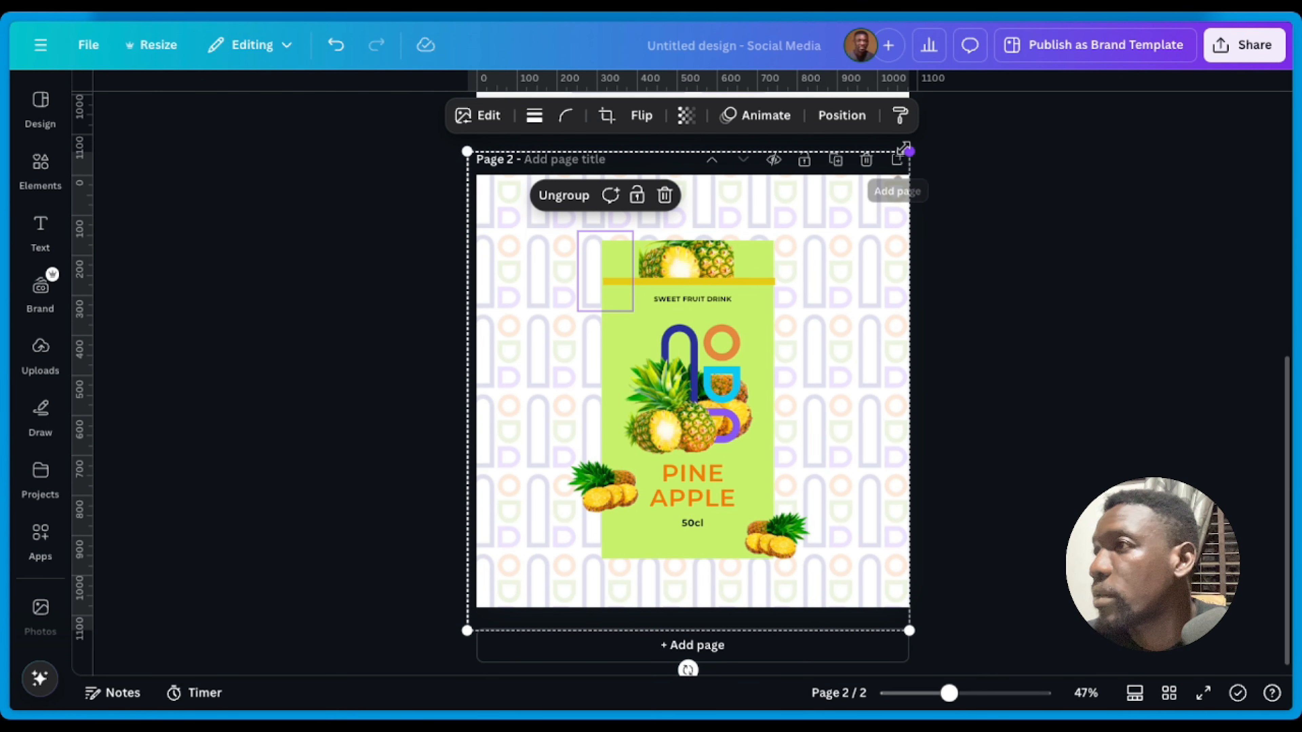
click(908, 152)
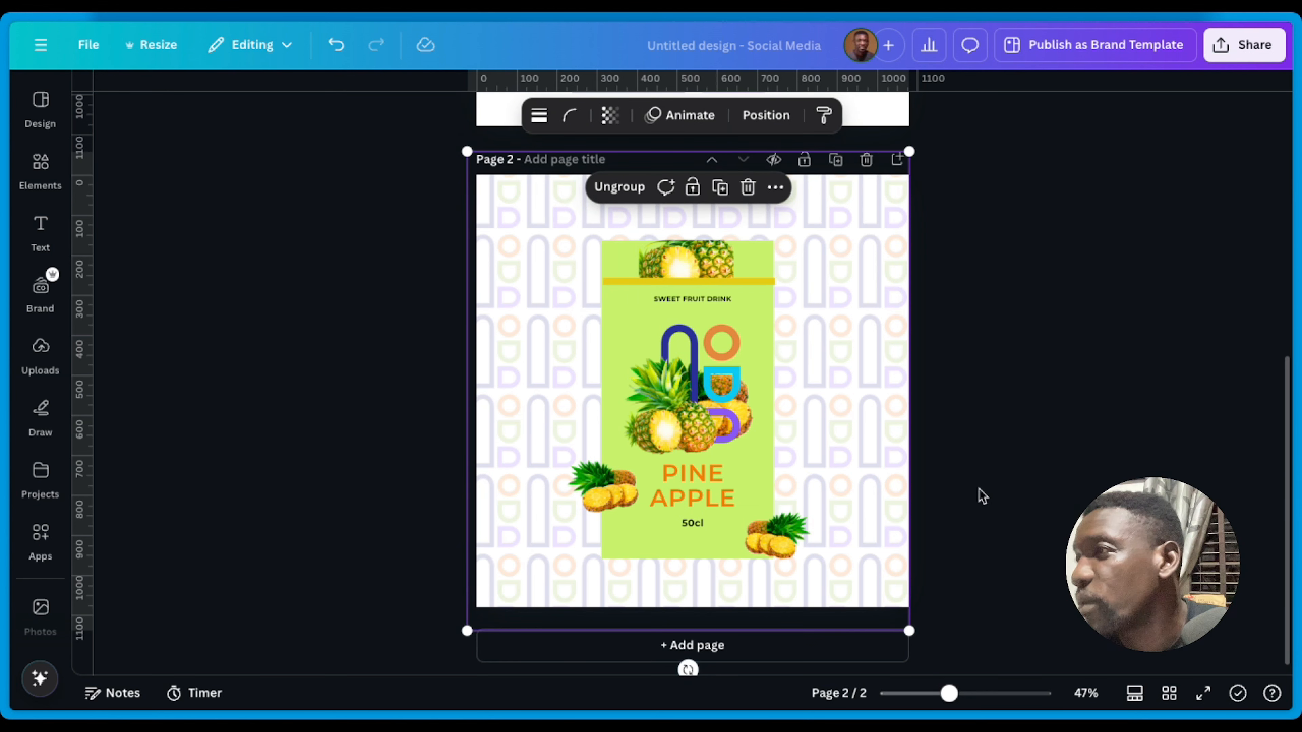
click(905, 615)
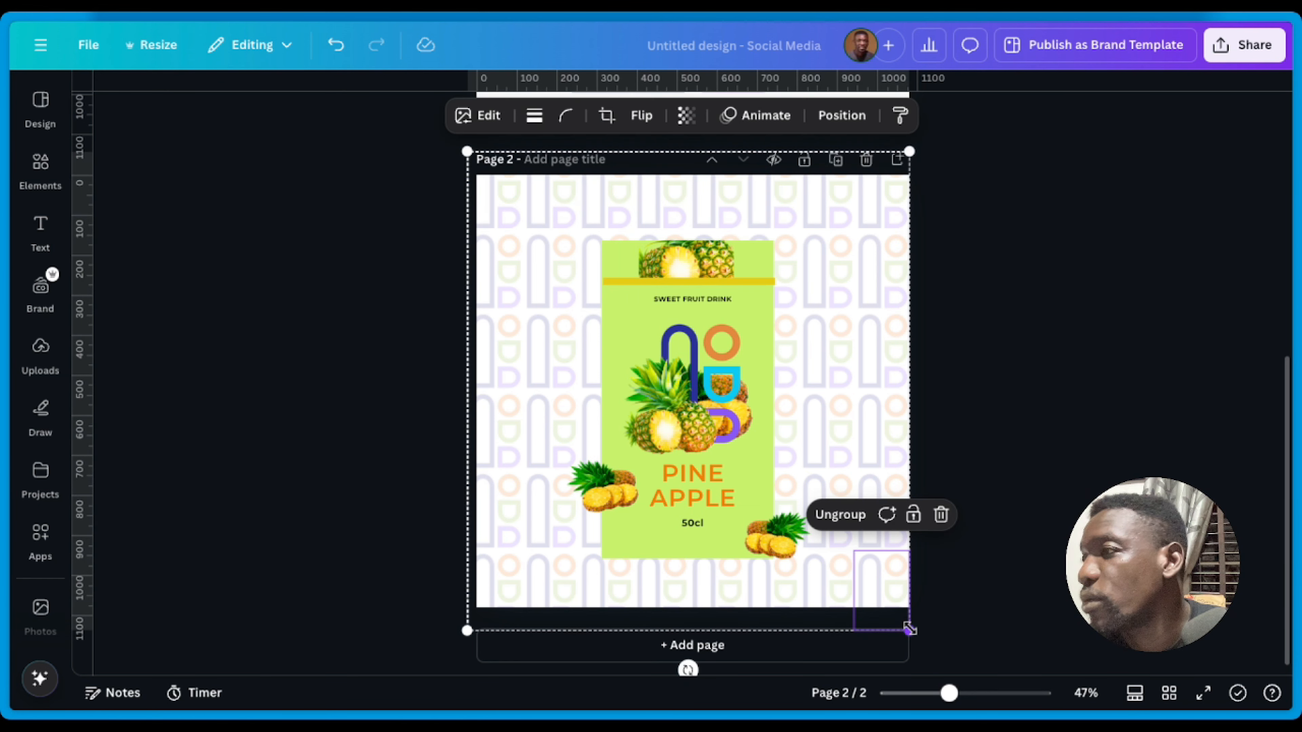
click(909, 630)
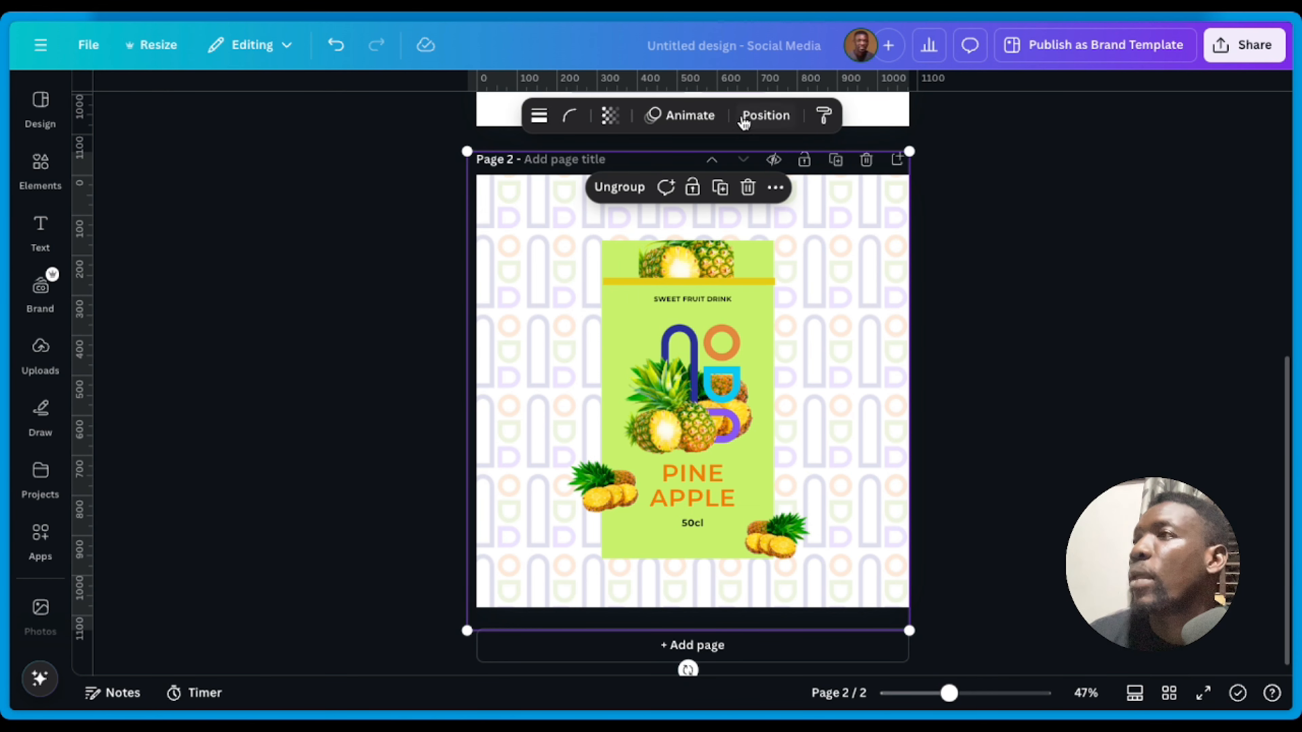
click(610, 115)
drag(545, 187, 565, 196)
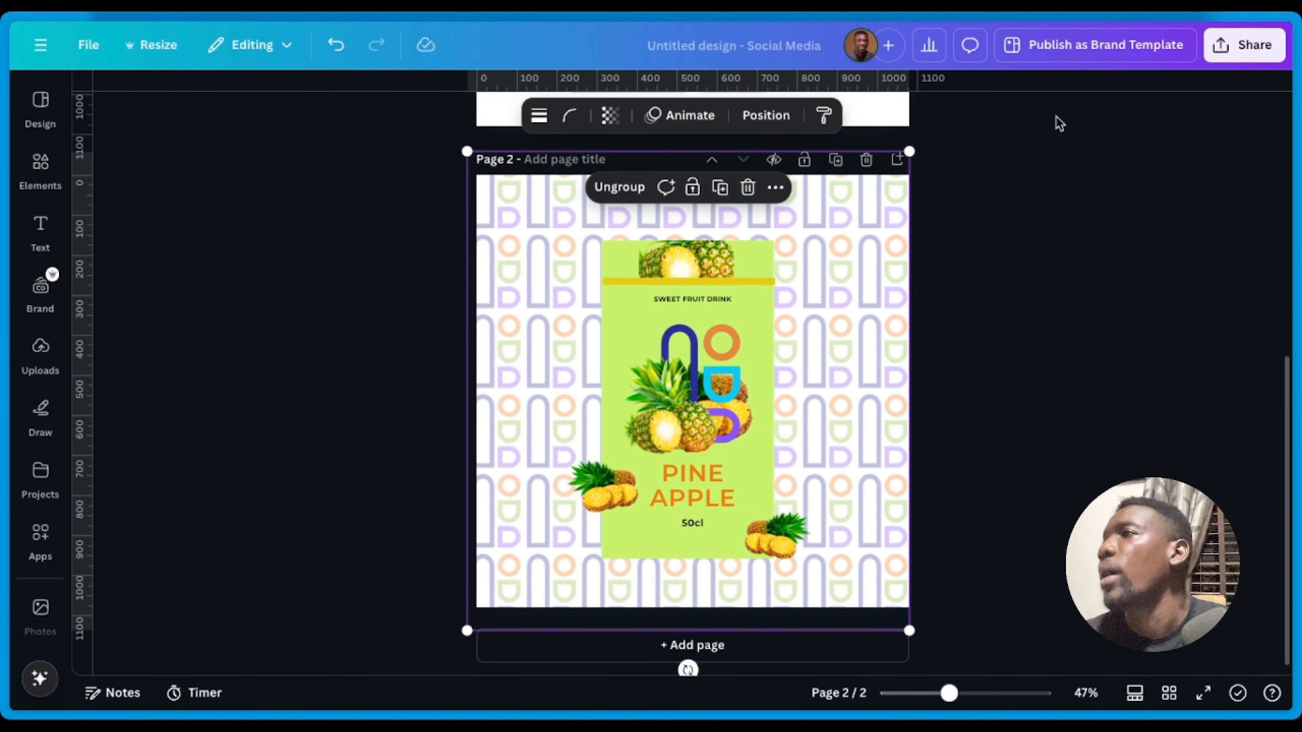
Step: Set up the design's download as a JPG with size 2.625 and quality 82
click(1241, 44)
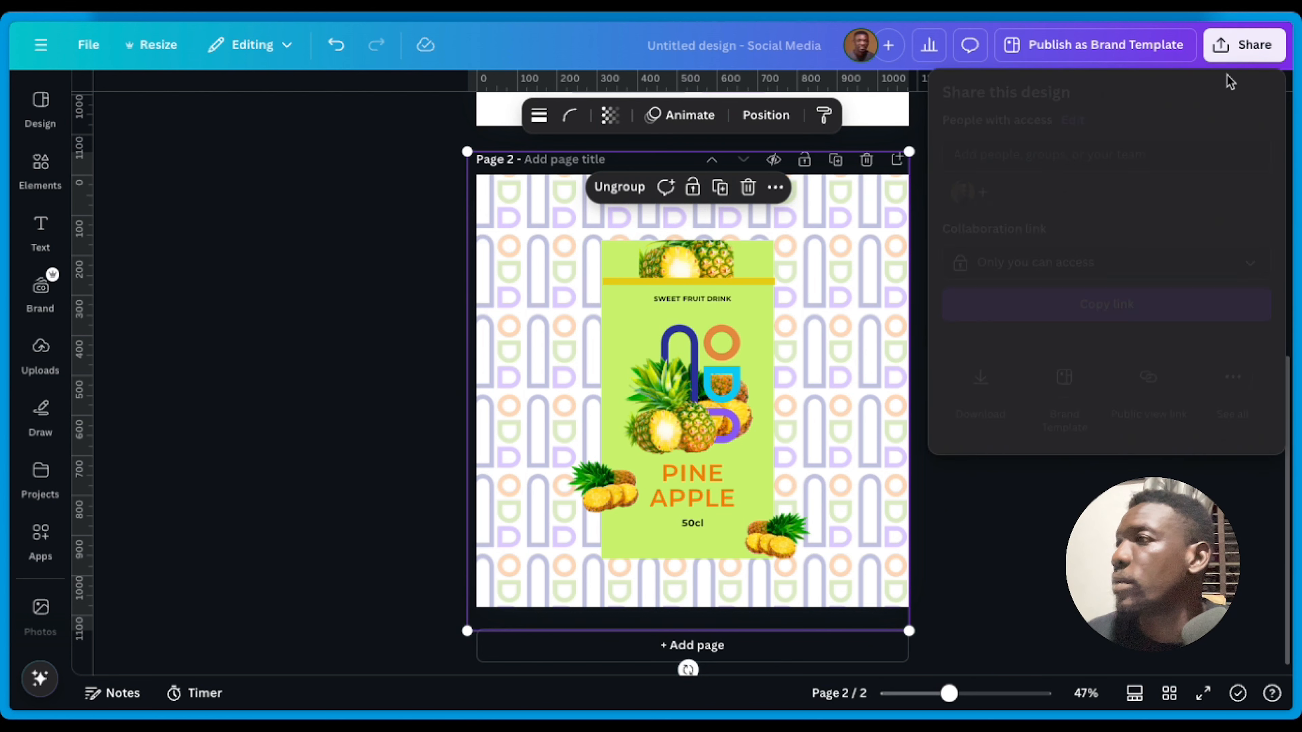
click(980, 377)
click(999, 165)
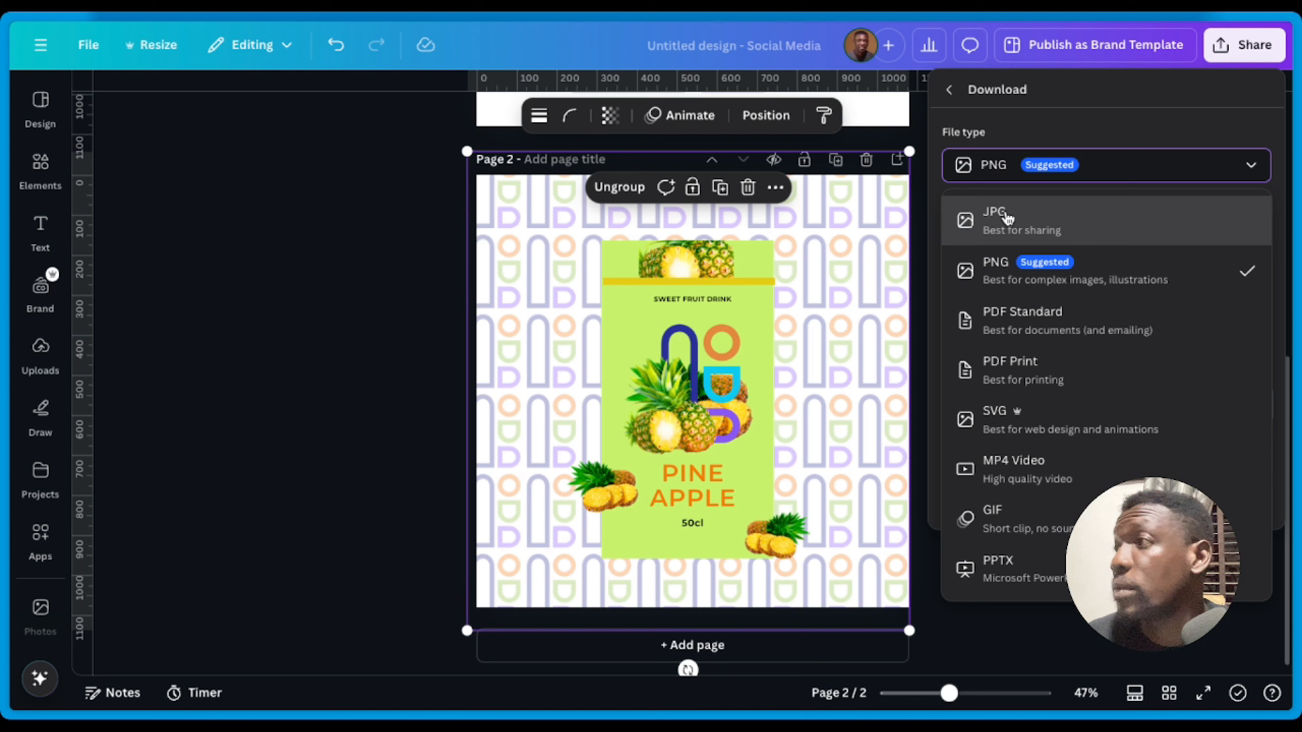
click(1007, 218)
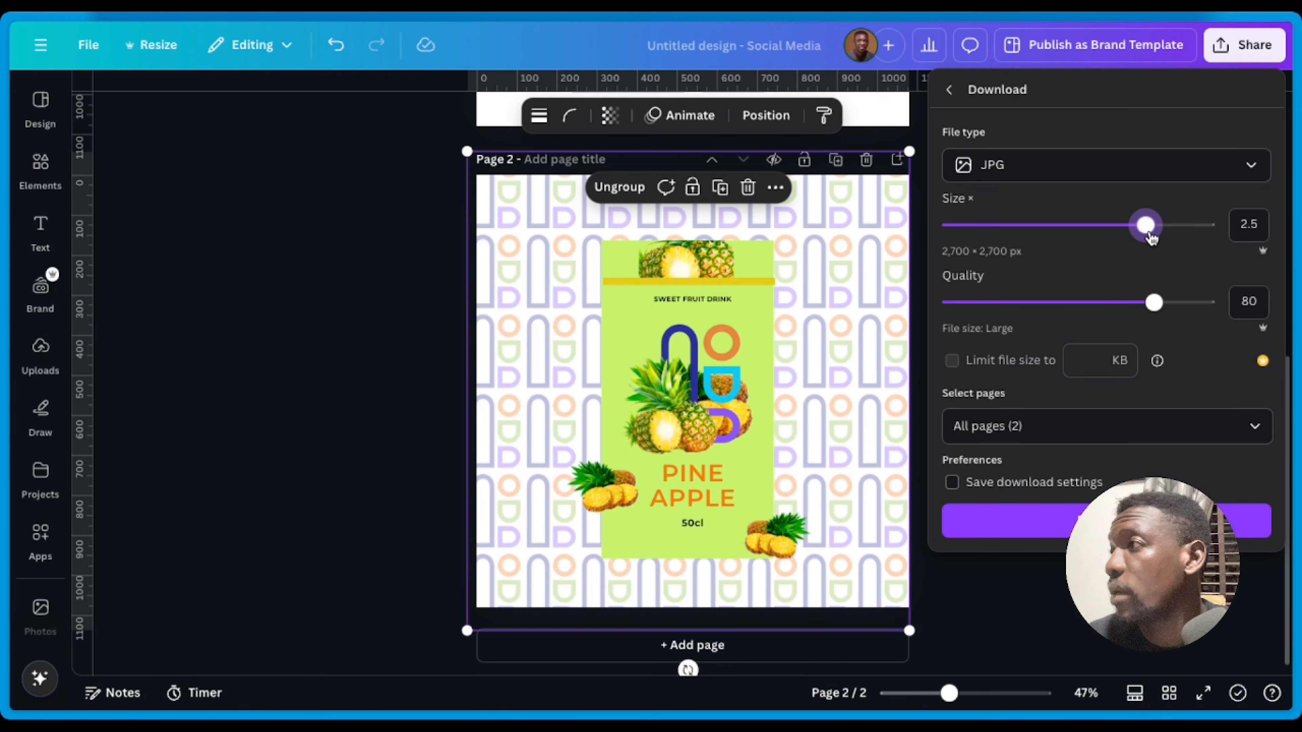
drag(1150, 236, 1156, 237)
drag(1155, 301, 1161, 302)
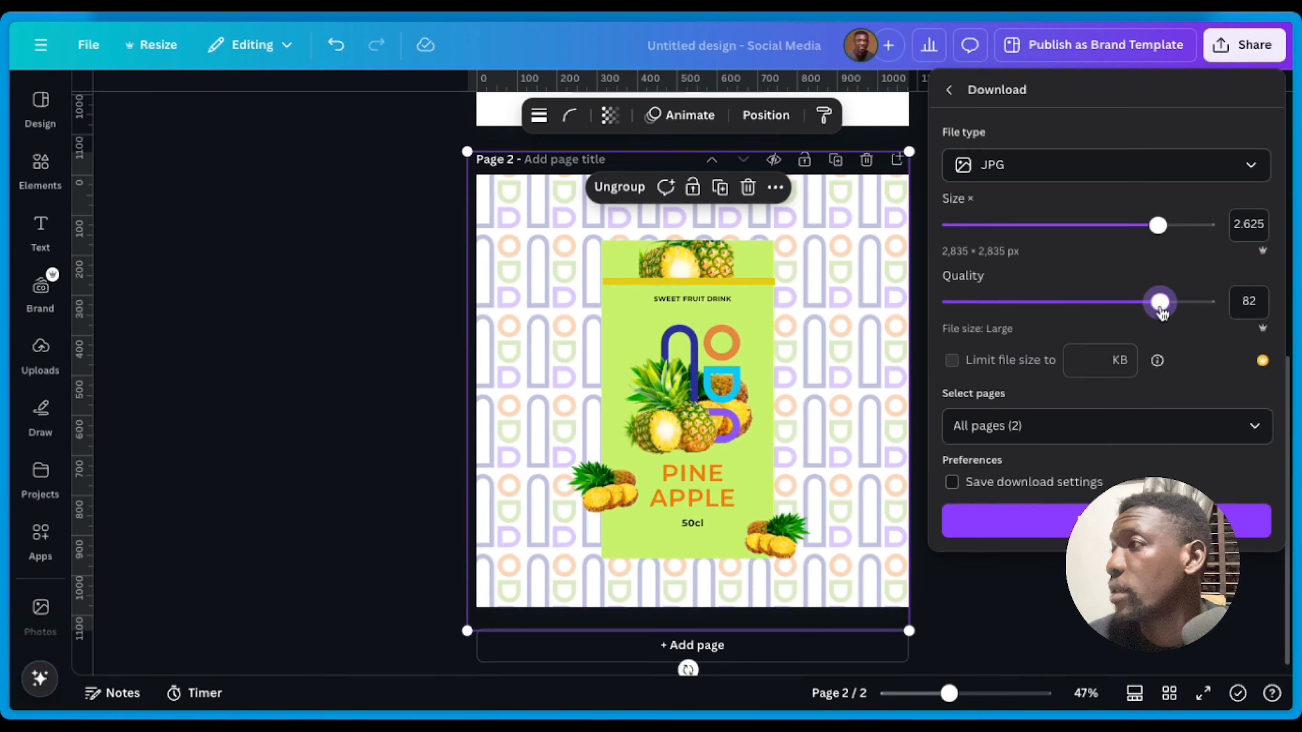
Step: Limit the download to page 2 by excluding page 1
click(1028, 433)
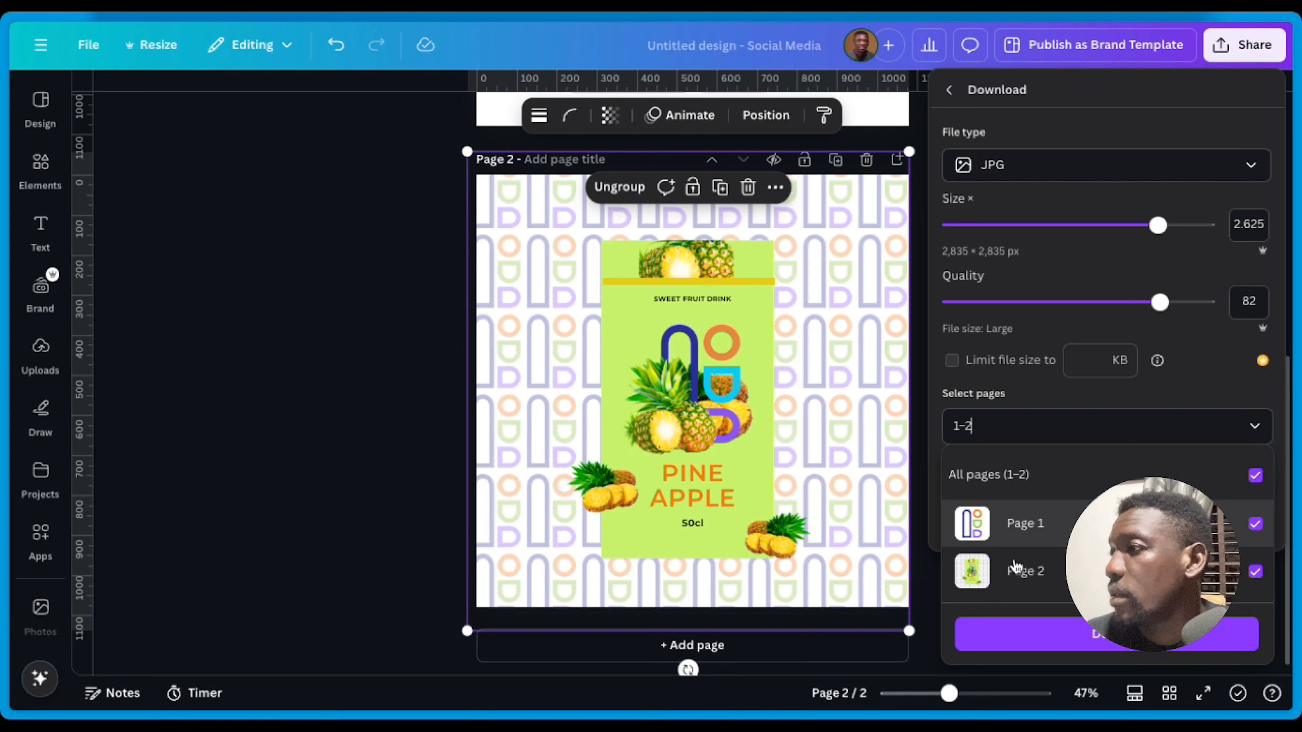
click(1037, 531)
click(1025, 571)
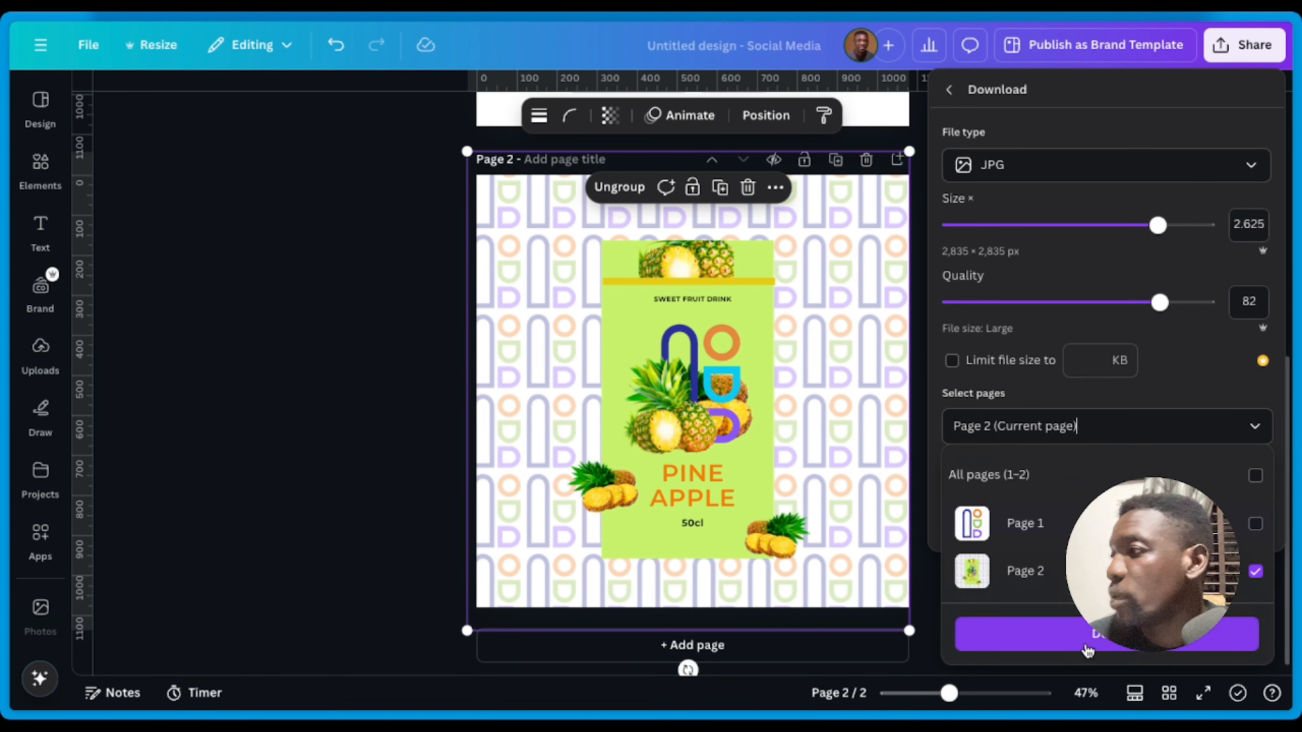
Step: Download page 2 as a JPG with the chosen settings and deselect the pattern group
click(1039, 530)
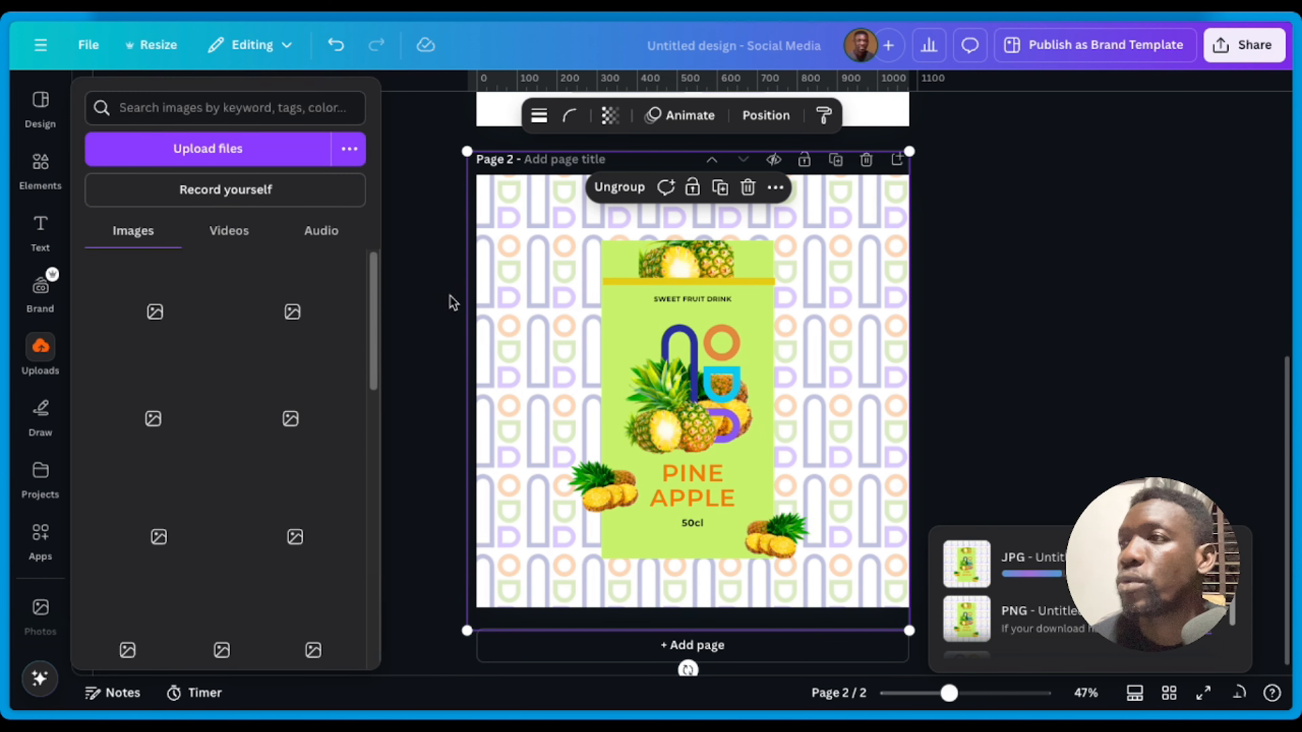
click(376, 304)
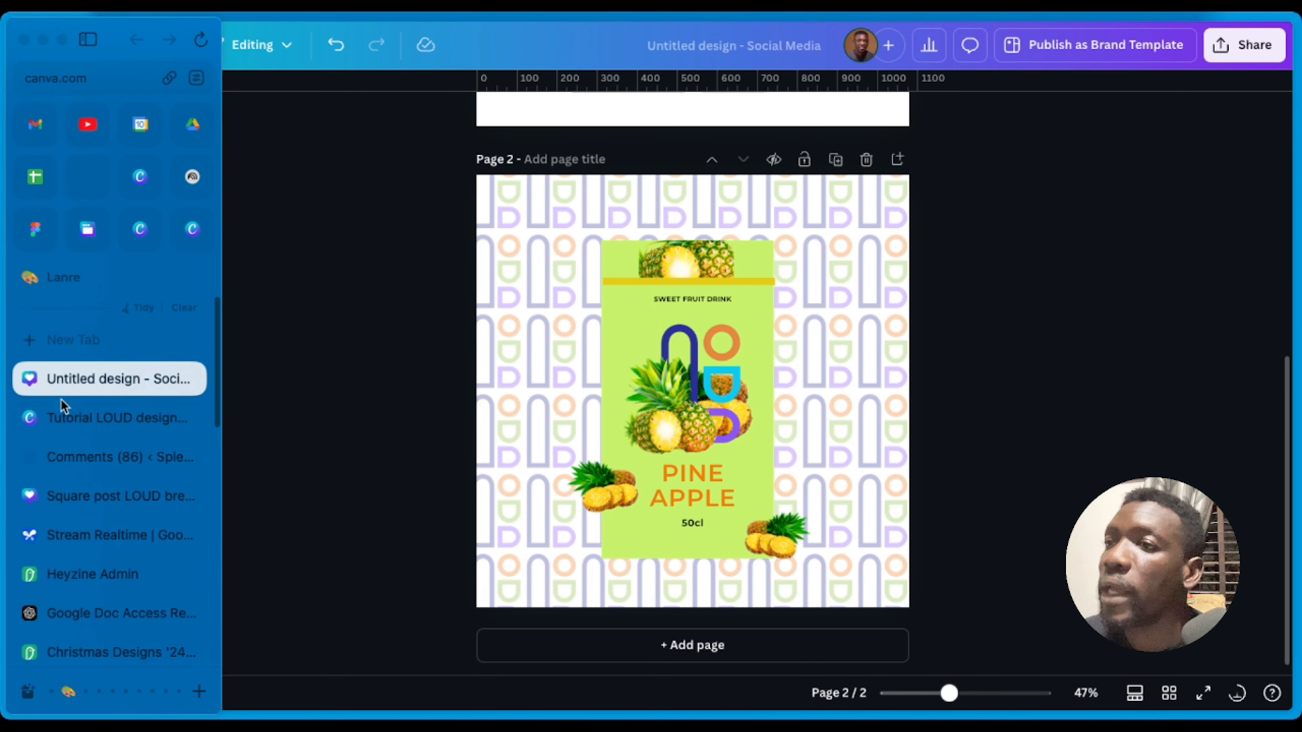
Step: Switch to the Tutorial LOUD design to compare the guava can with the pineapple label, and return to Untitled design - Social Media
click(67, 426)
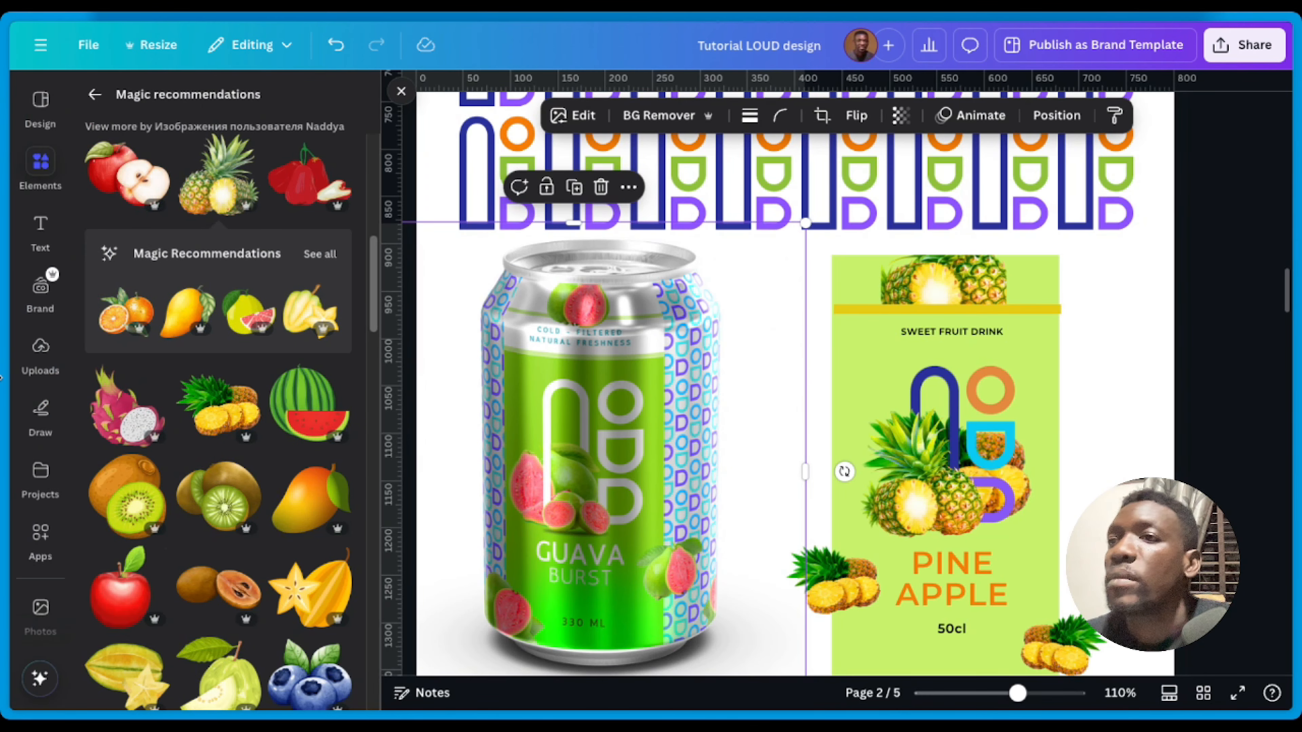
mouse_move(2, 378)
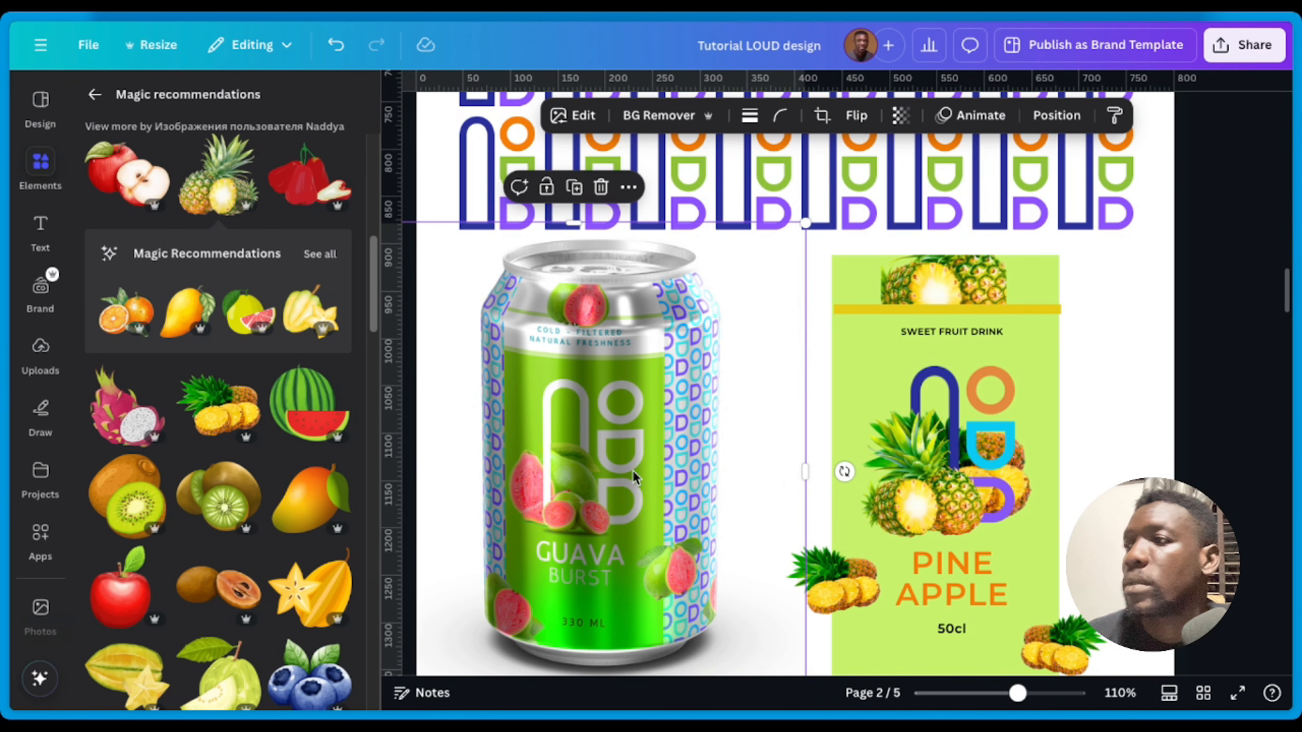
mouse_move(2, 409)
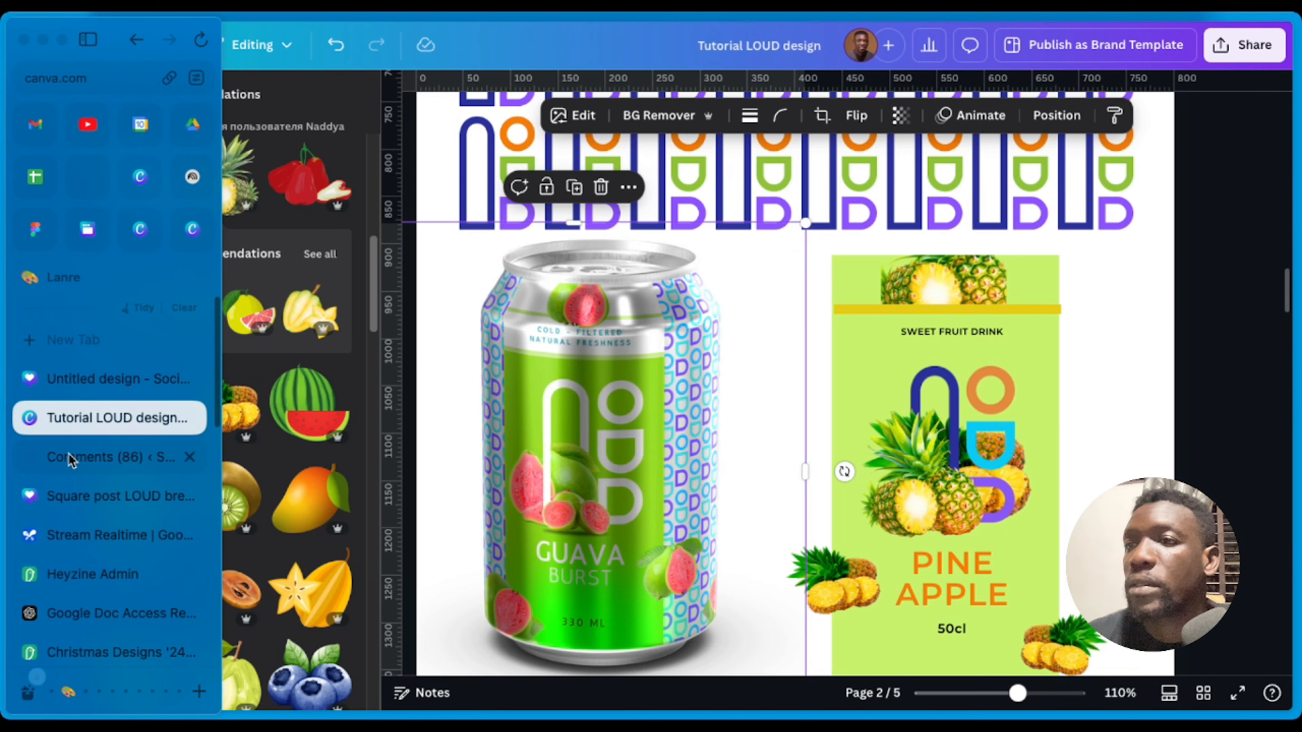
click(71, 458)
click(72, 379)
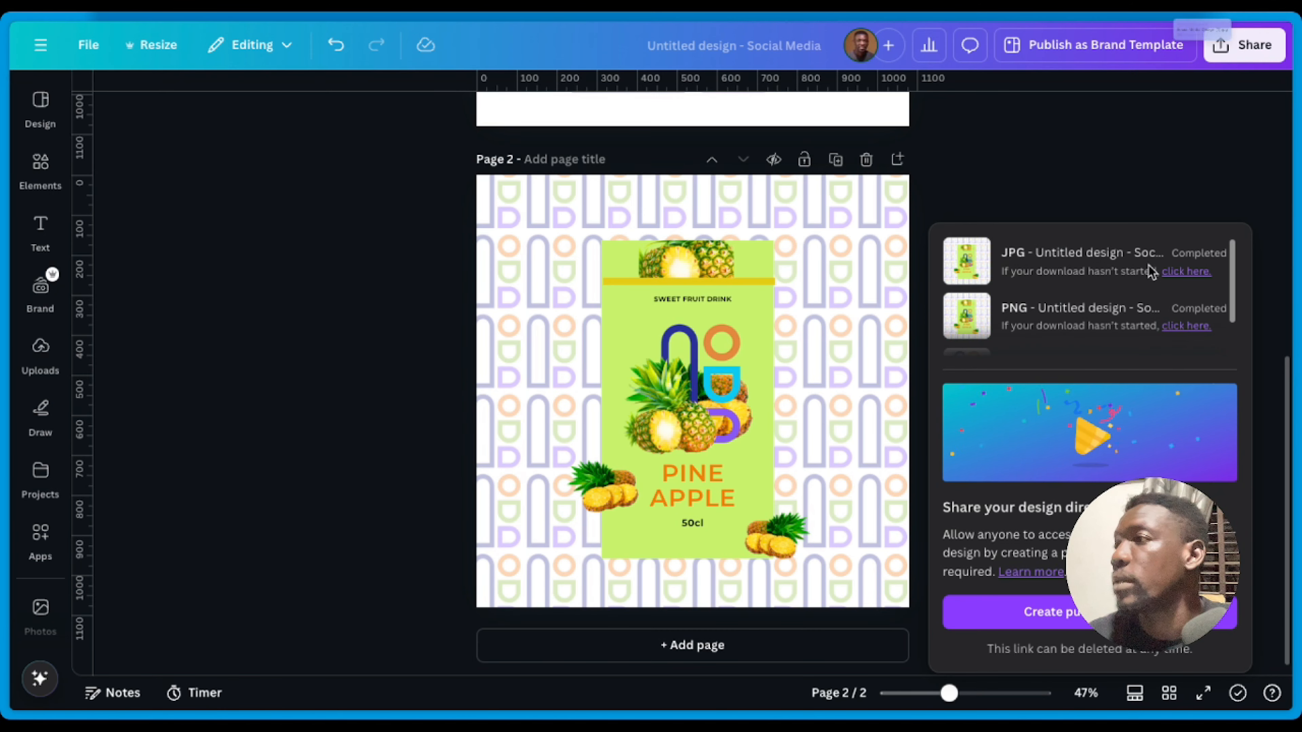
Step: Dismiss the download status and open the Canva main navigation that leads to the Apps page
click(1016, 173)
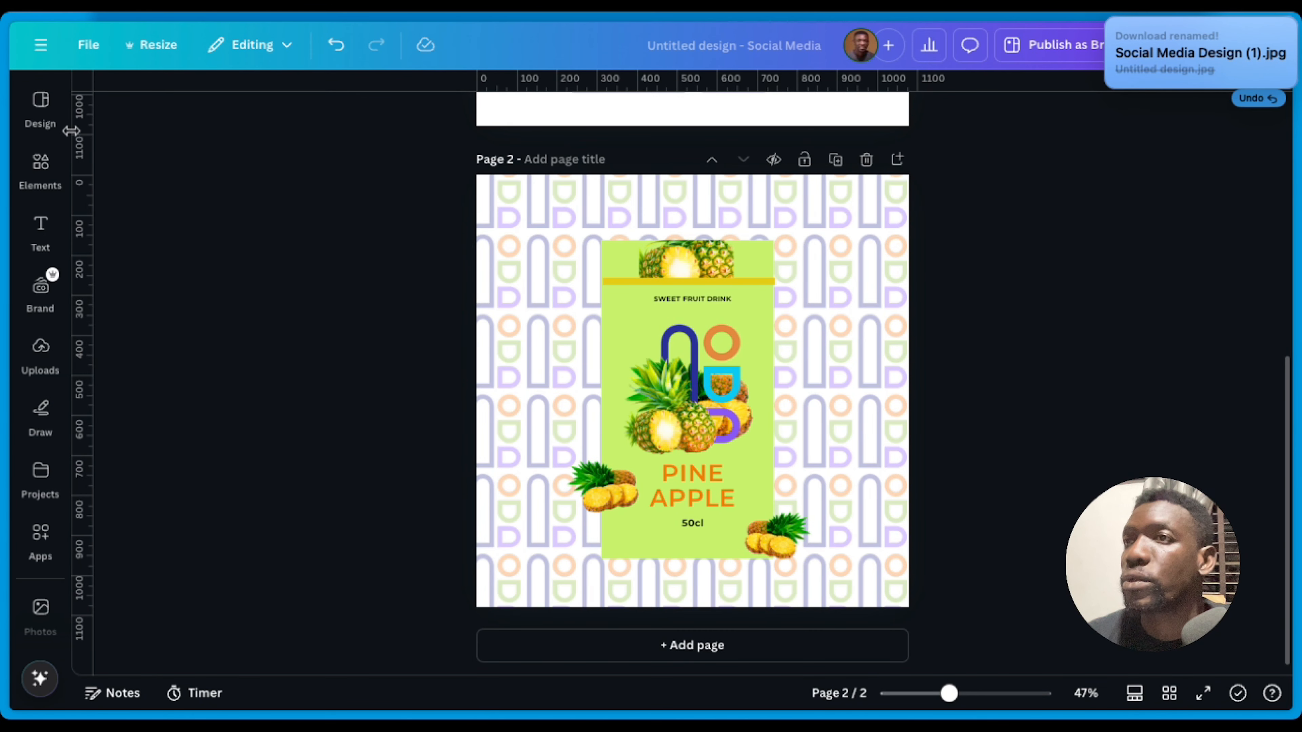
click(40, 50)
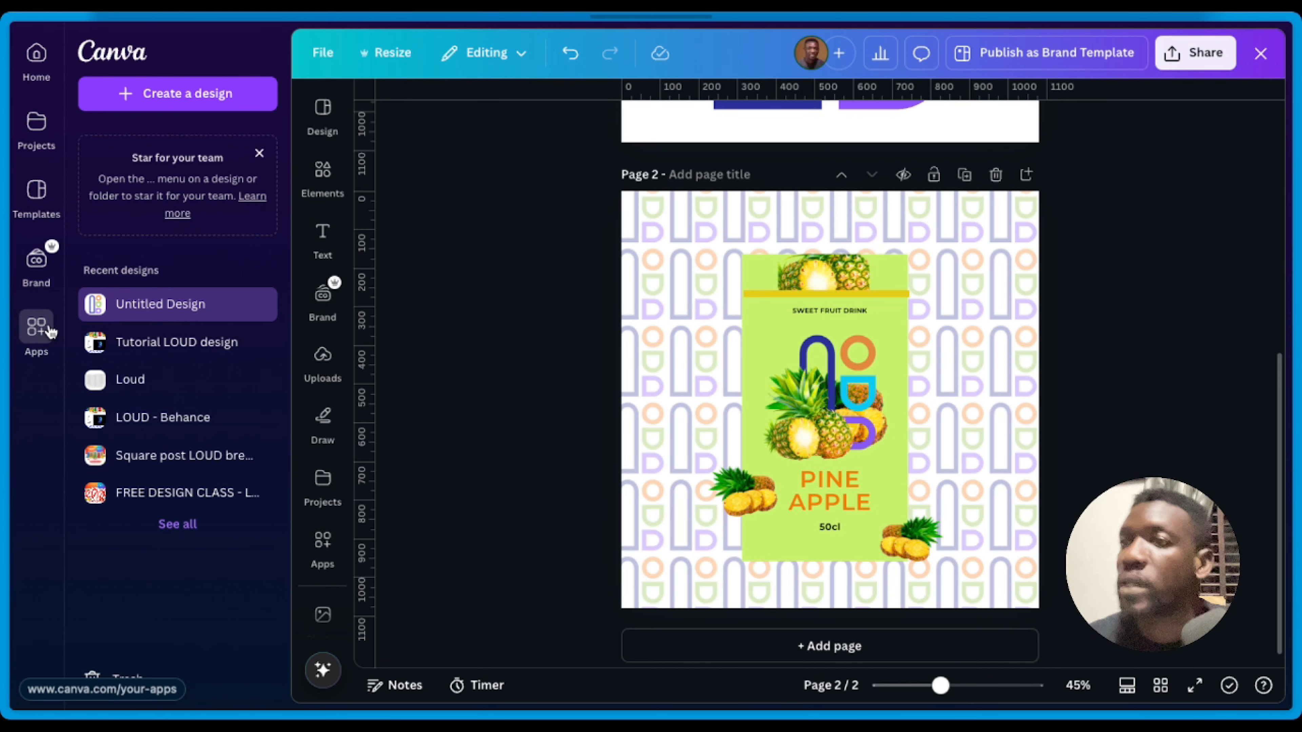
Step: Open the Mockups app and show the Beverages category of the packaging mockups
click(51, 331)
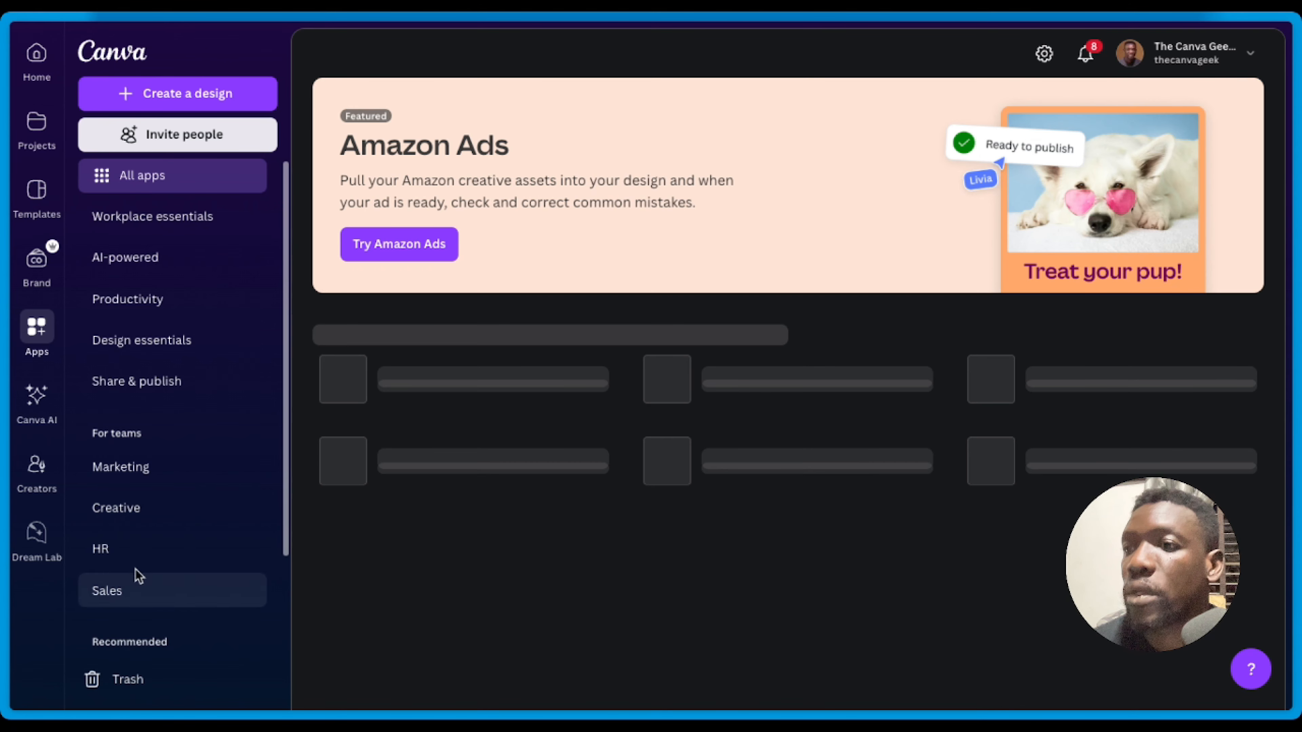
scroll(177, 625, down, 3)
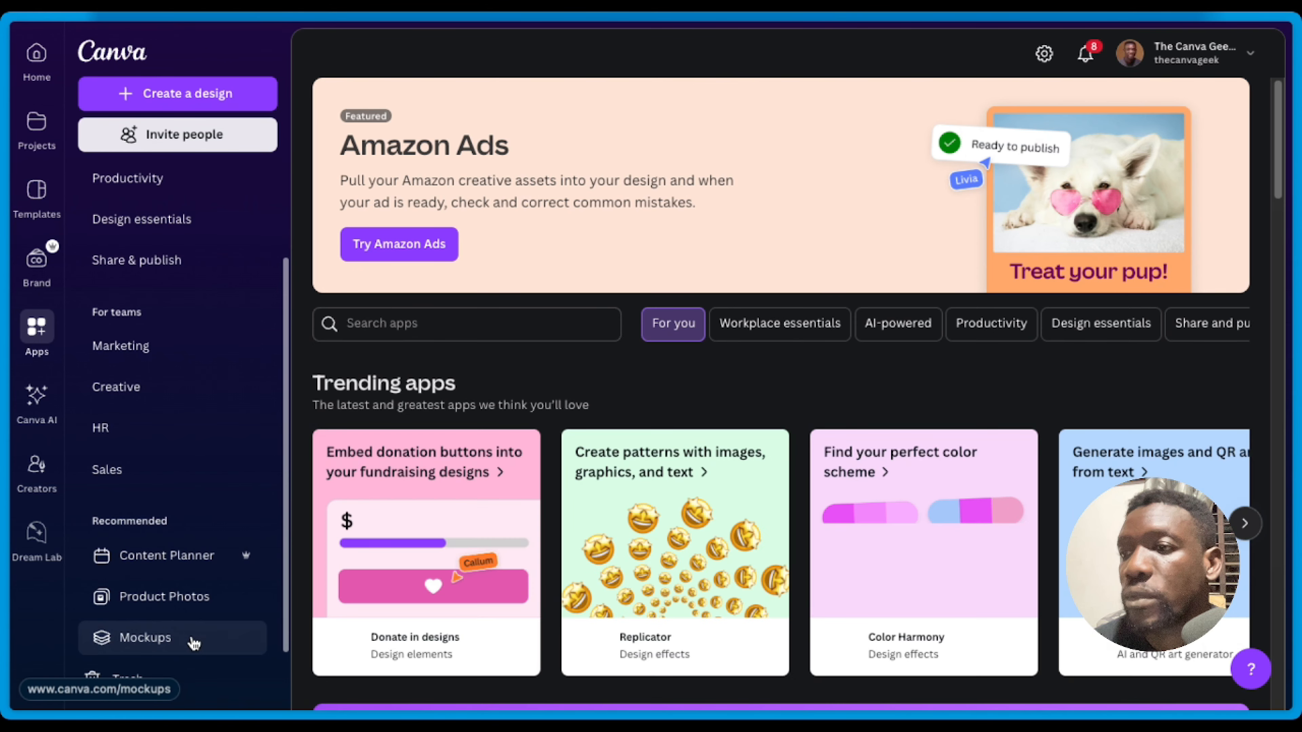
click(193, 643)
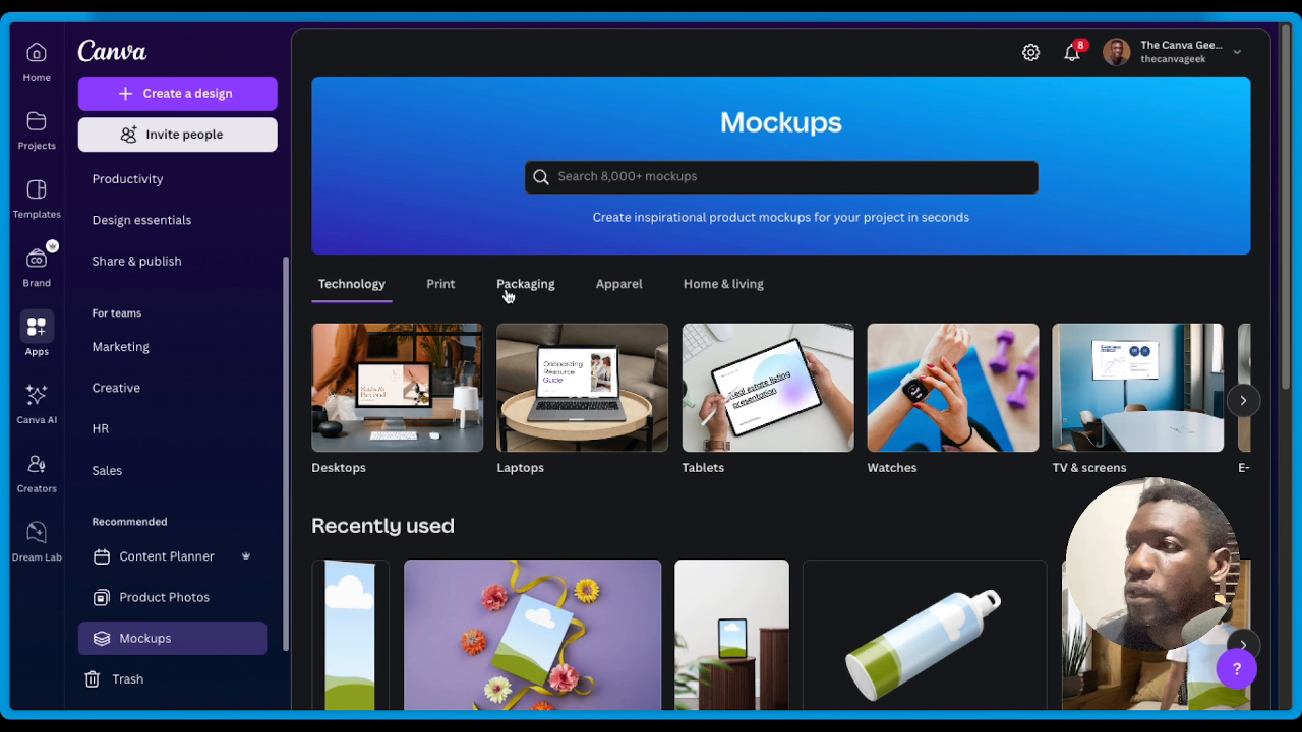
click(533, 296)
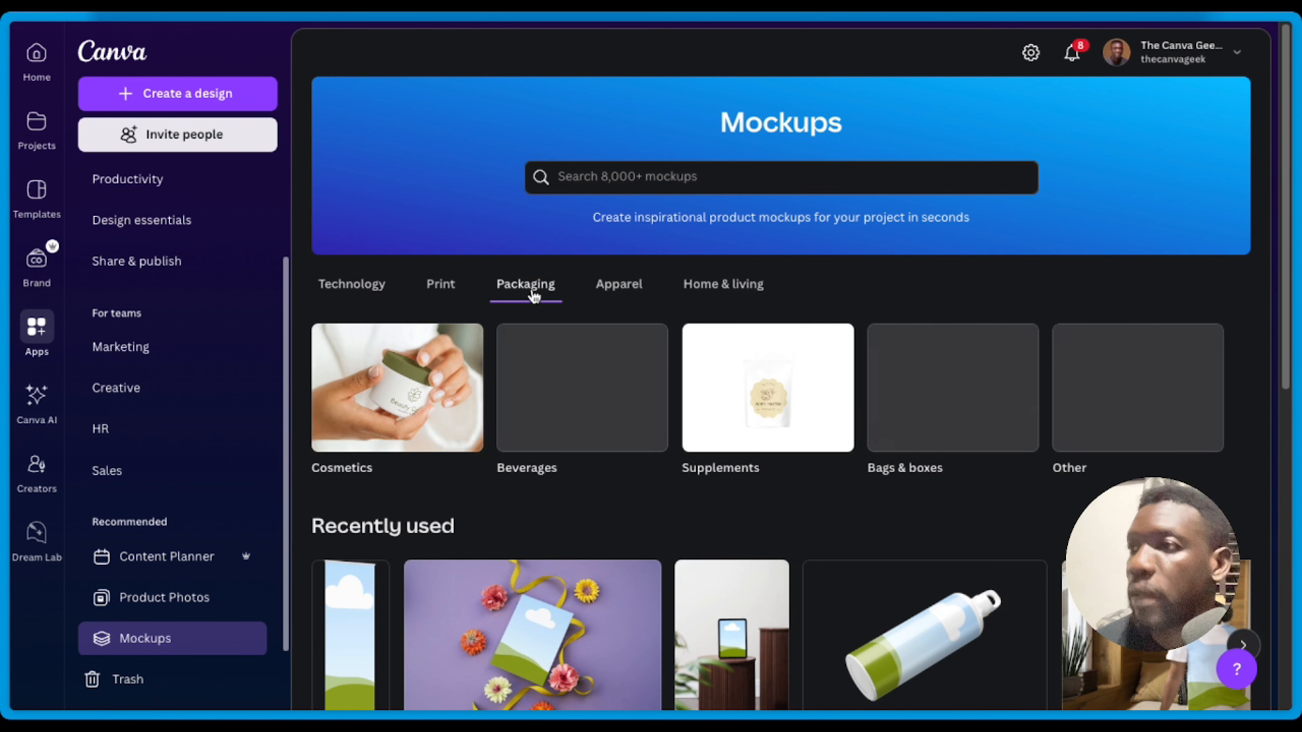
click(590, 426)
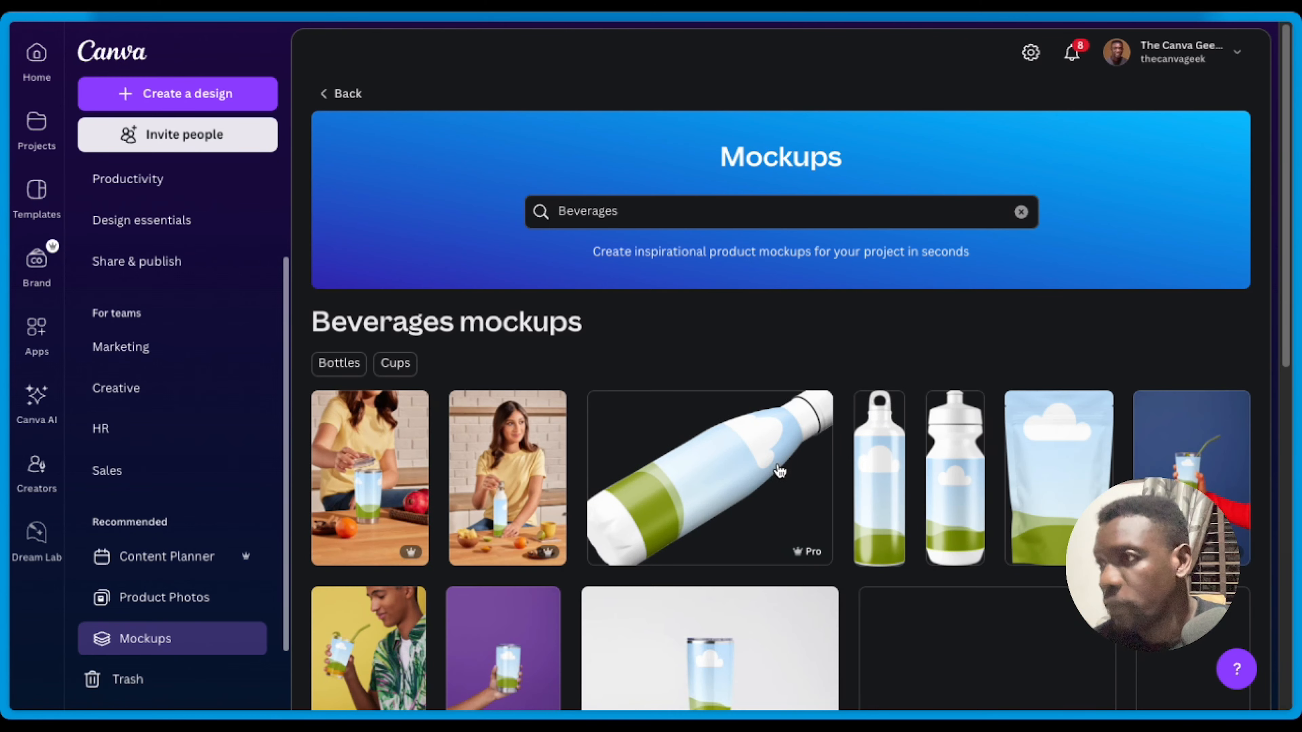
Step: Browse the beverage mockups and open the template of a short, tilted drink can on a dark background
scroll(770, 484, down, 5)
scroll(770, 478, down, 8)
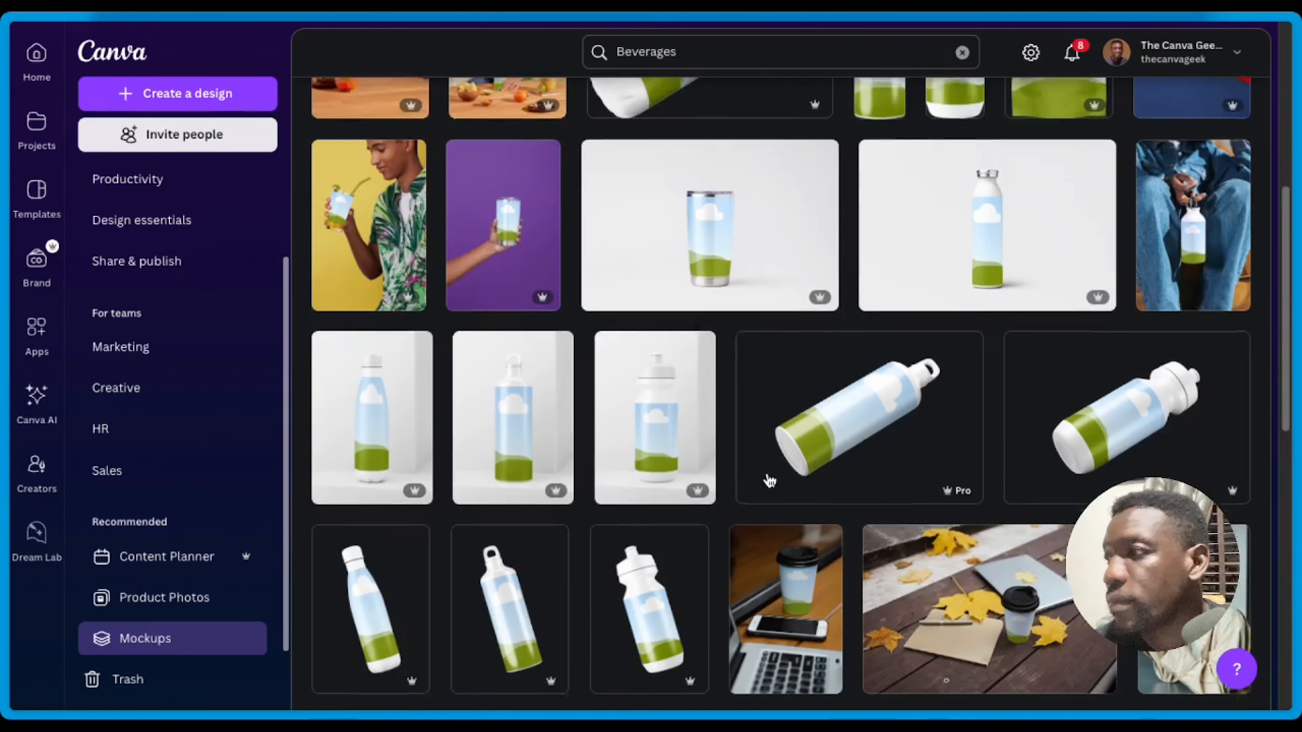
scroll(772, 477, down, 15)
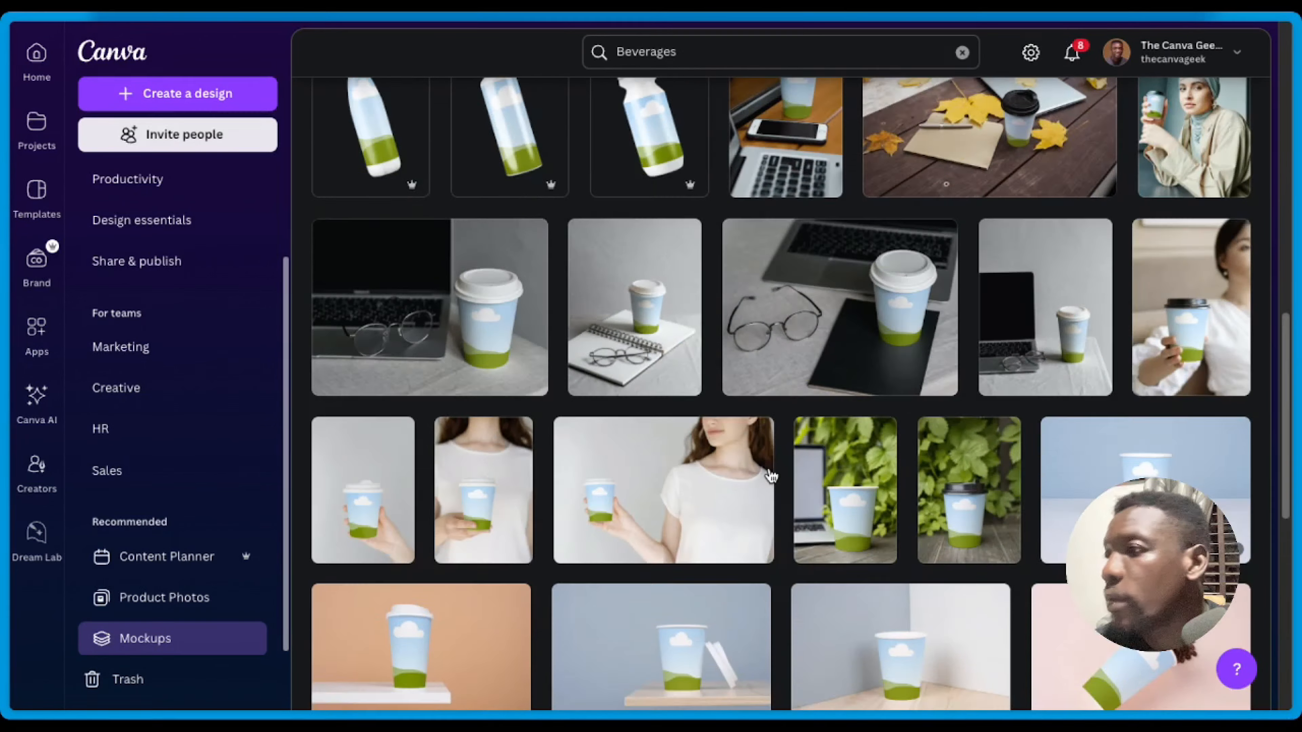
scroll(771, 477, down, 8)
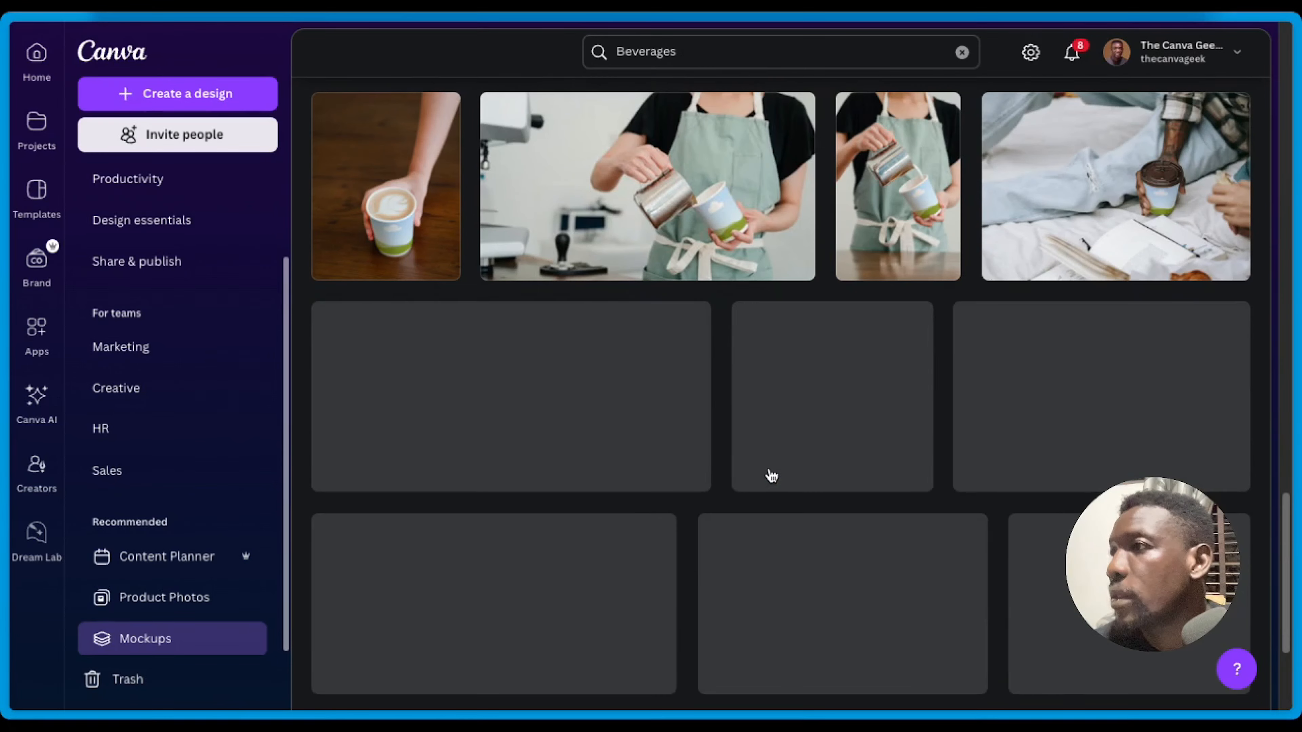
scroll(771, 481, down, 15)
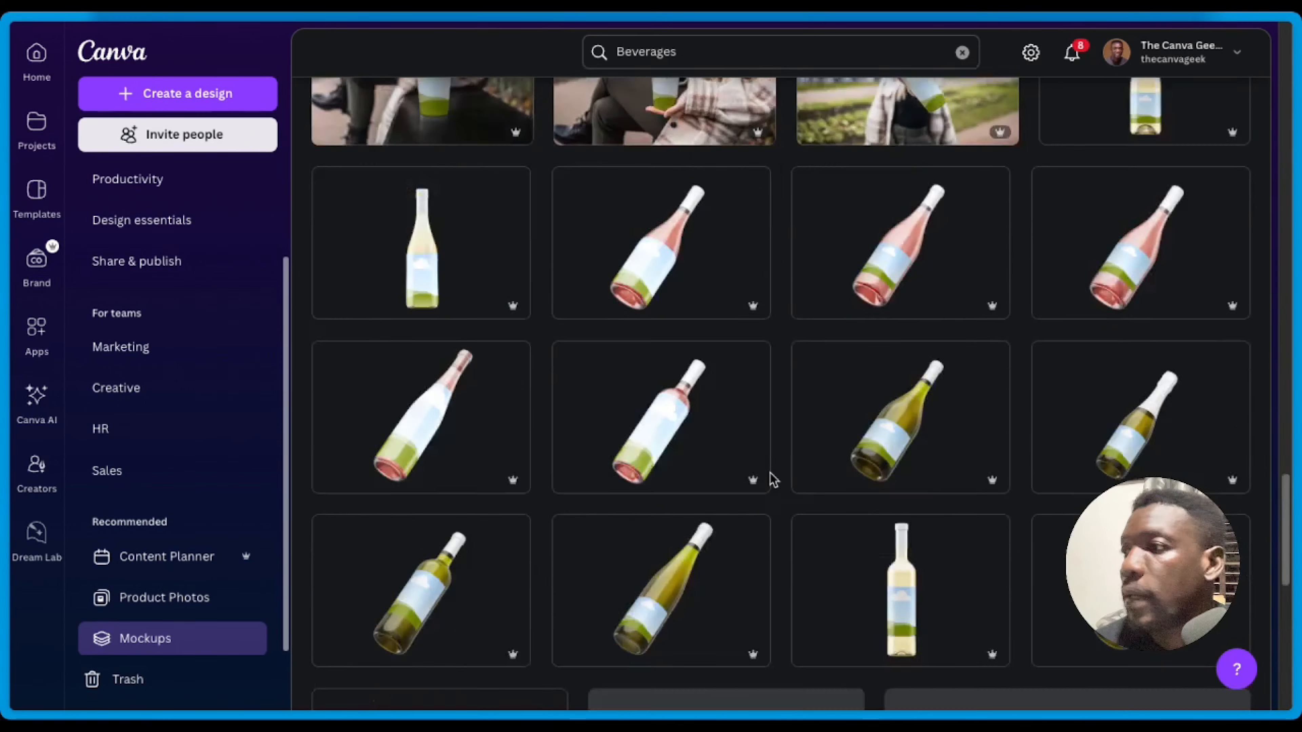
scroll(776, 480, down, 10)
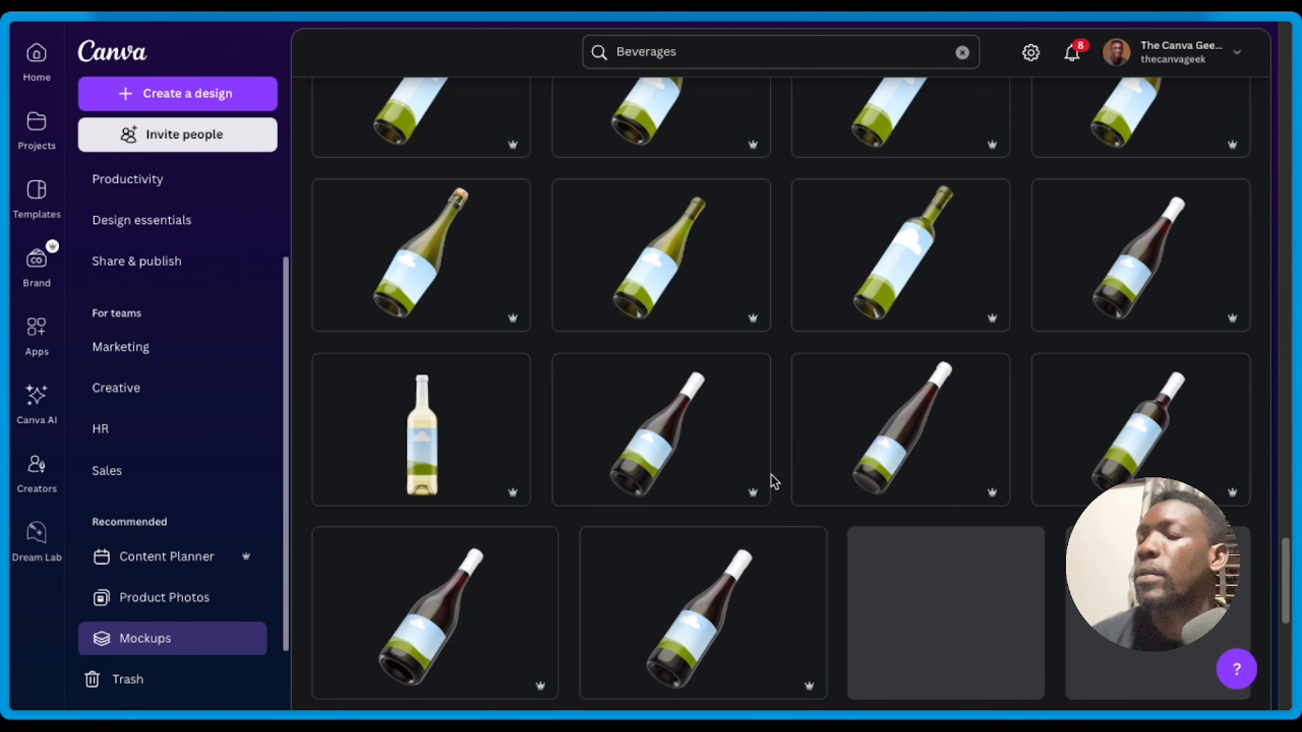
scroll(771, 485, down, 15)
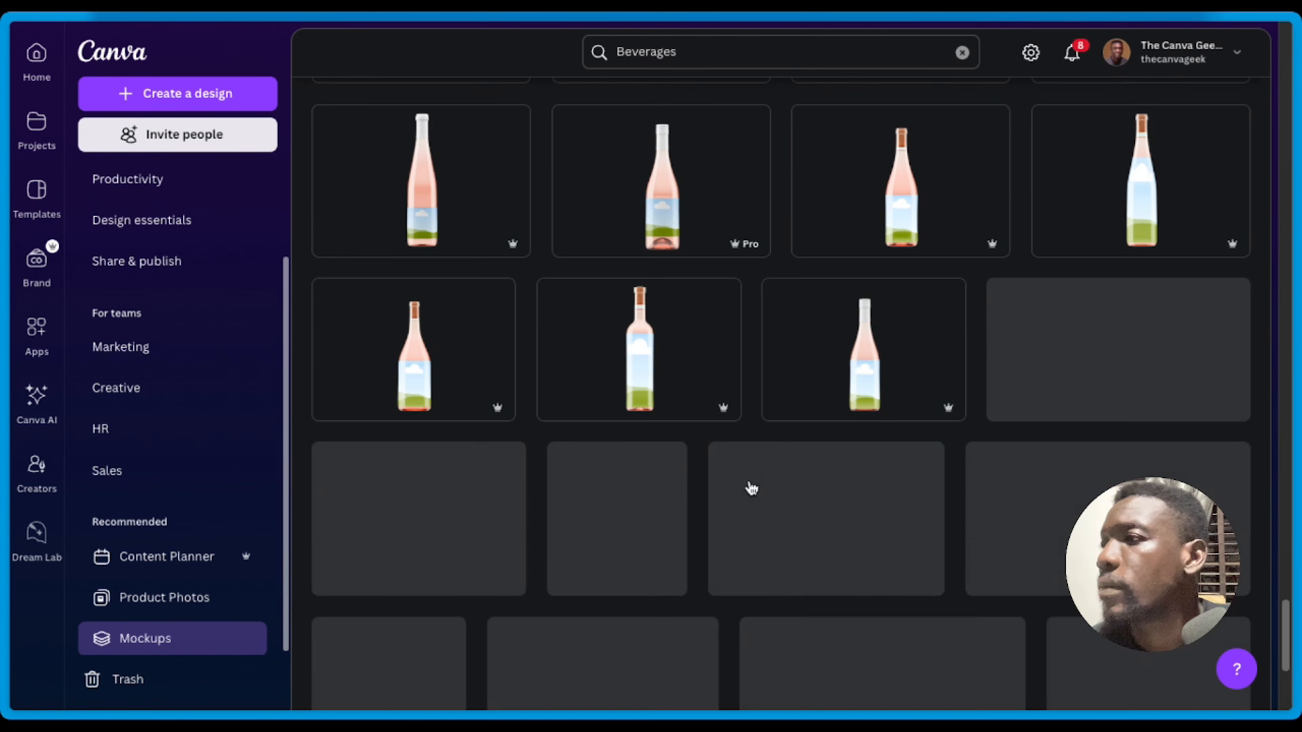
scroll(751, 488, down, 3)
scroll(755, 481, down, 5)
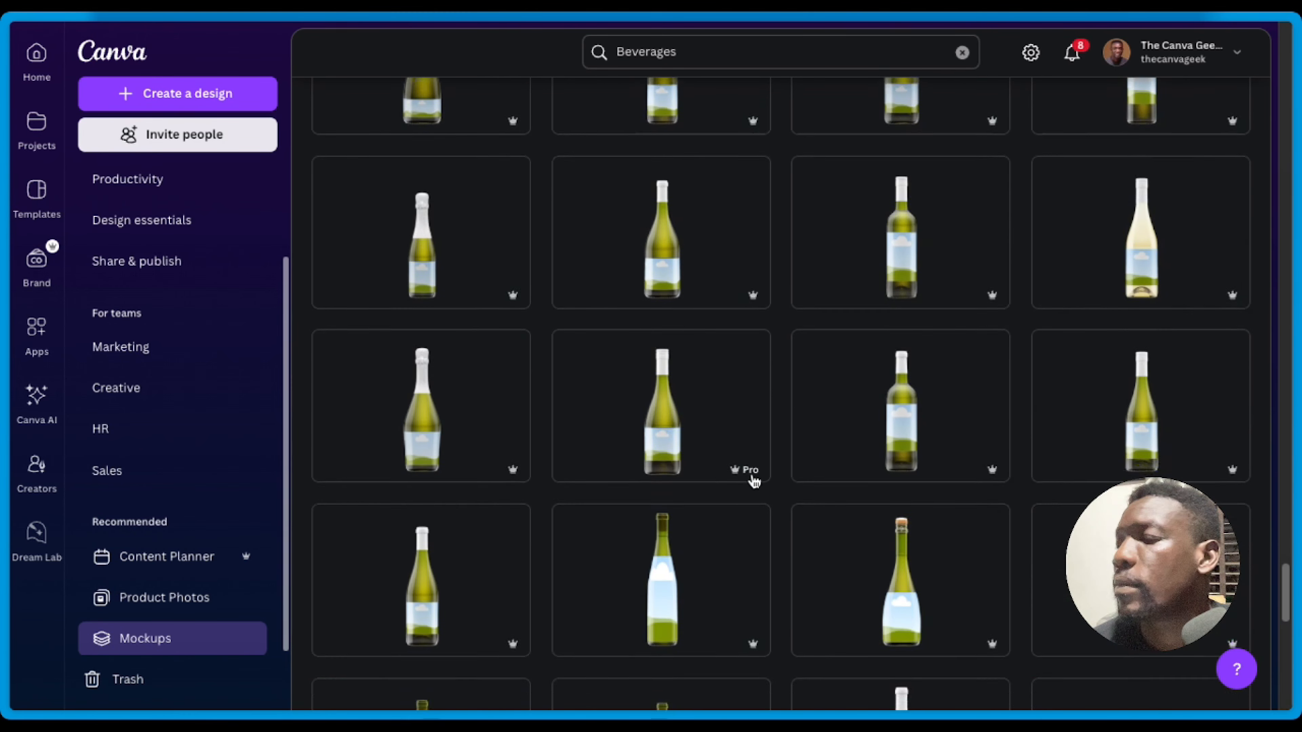
scroll(754, 481, down, 10)
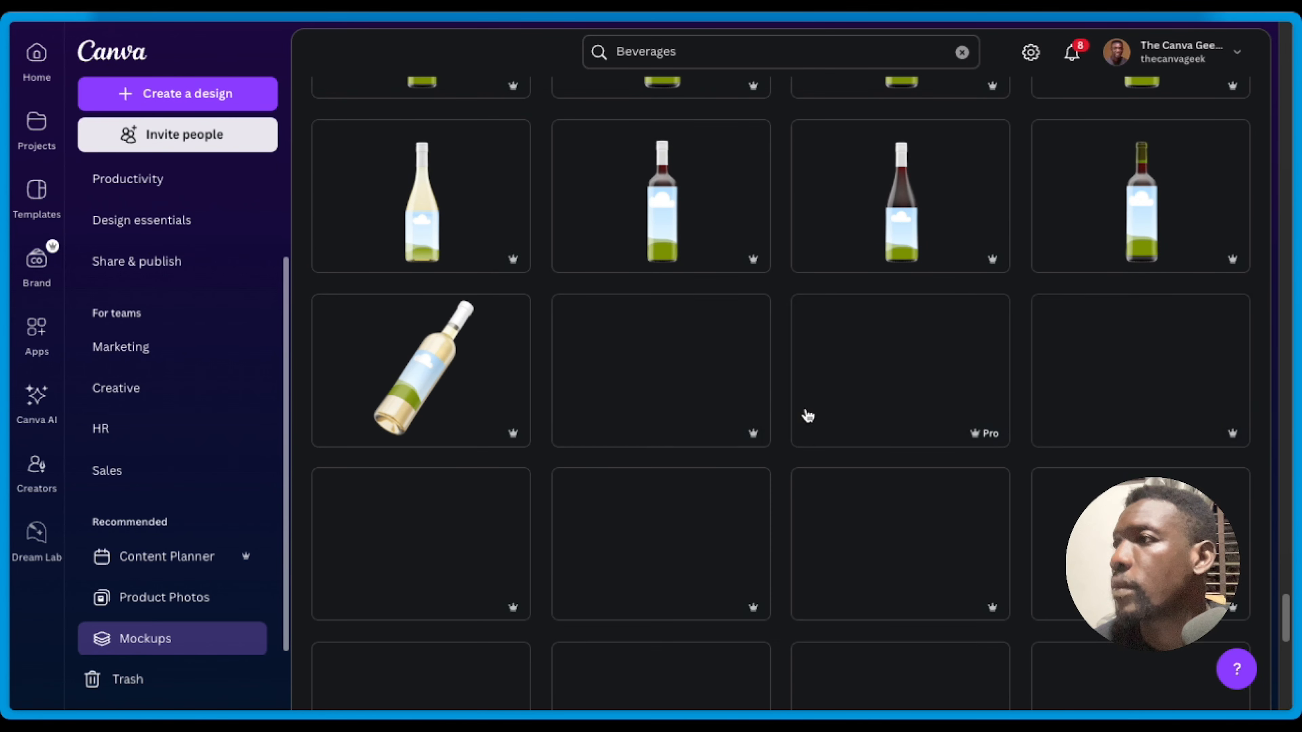
scroll(804, 445, down, 10)
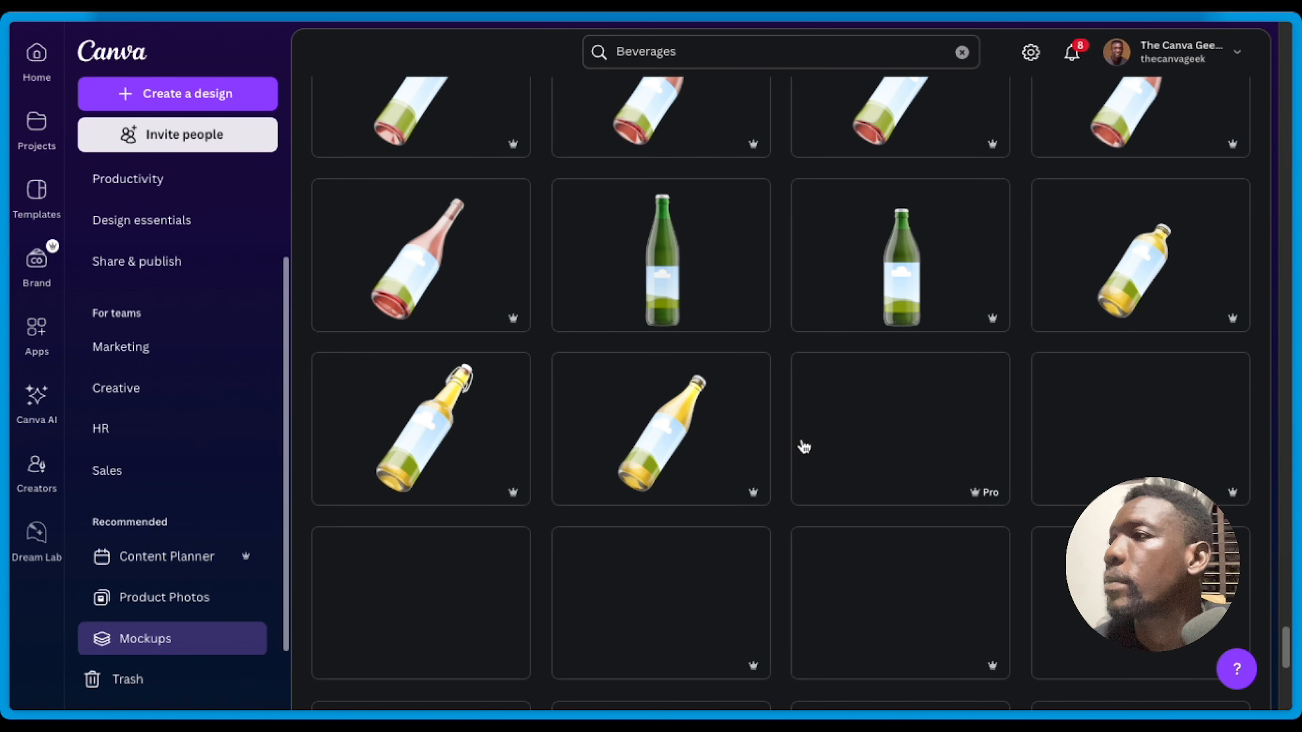
scroll(805, 449, down, 5)
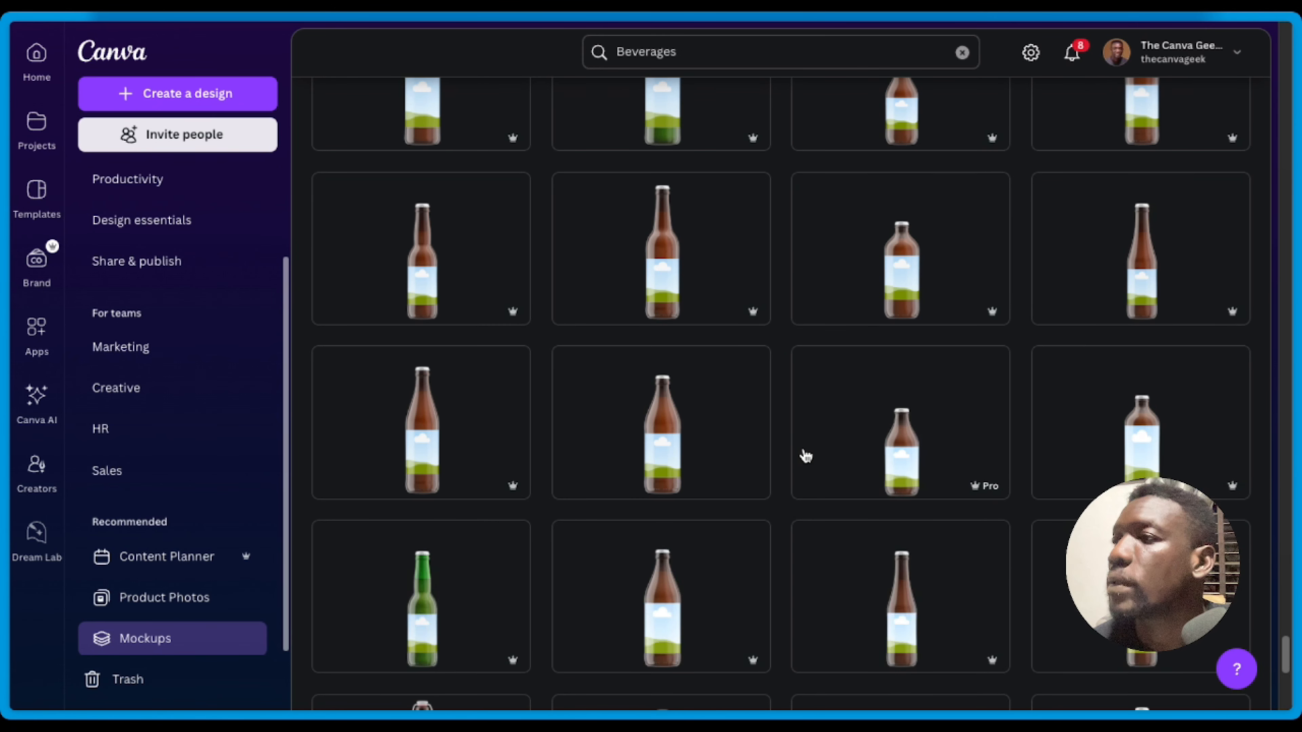
scroll(805, 456, down, 5)
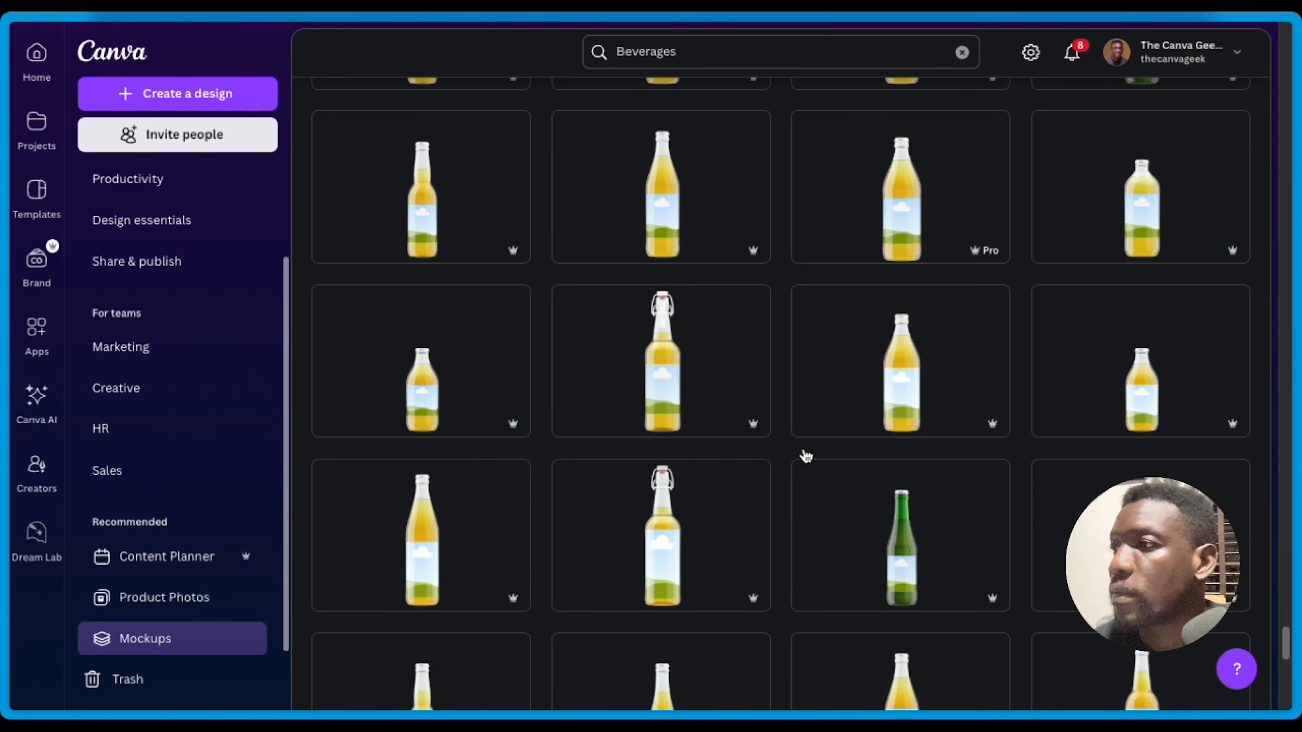
scroll(804, 455, down, 5)
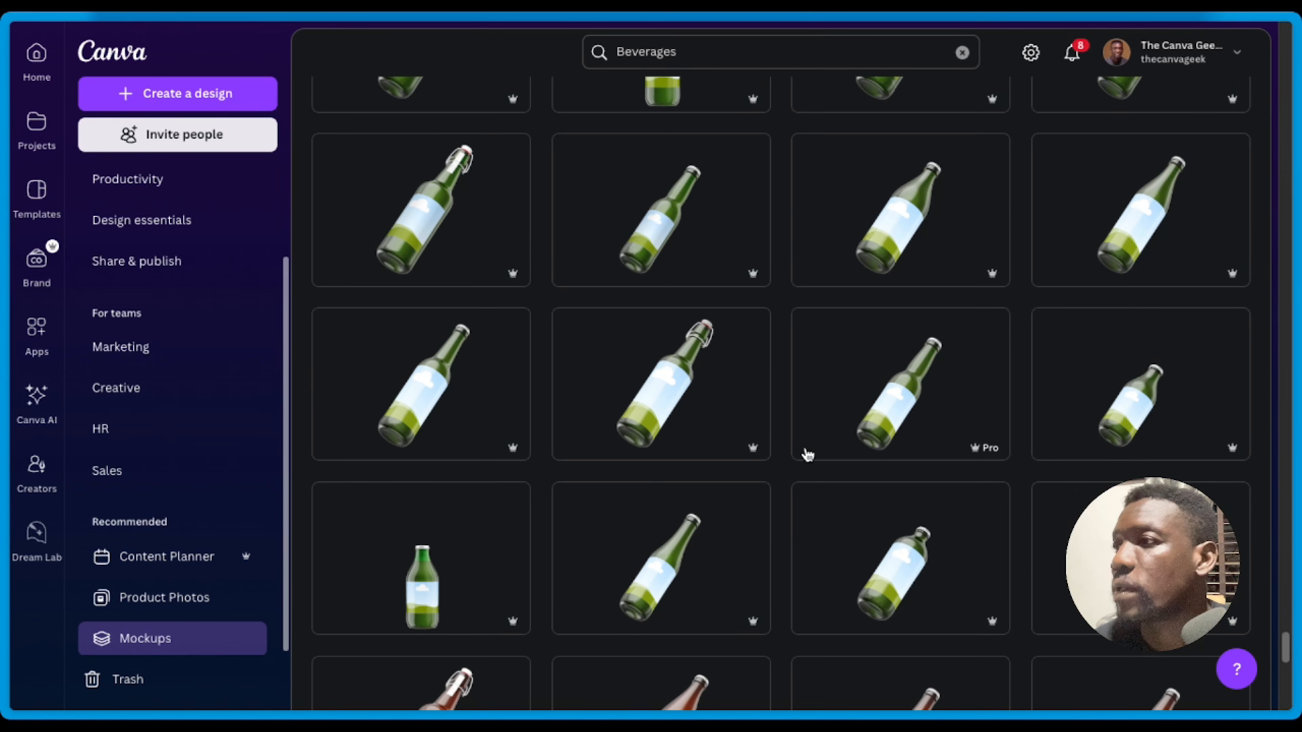
scroll(785, 444, down, 5)
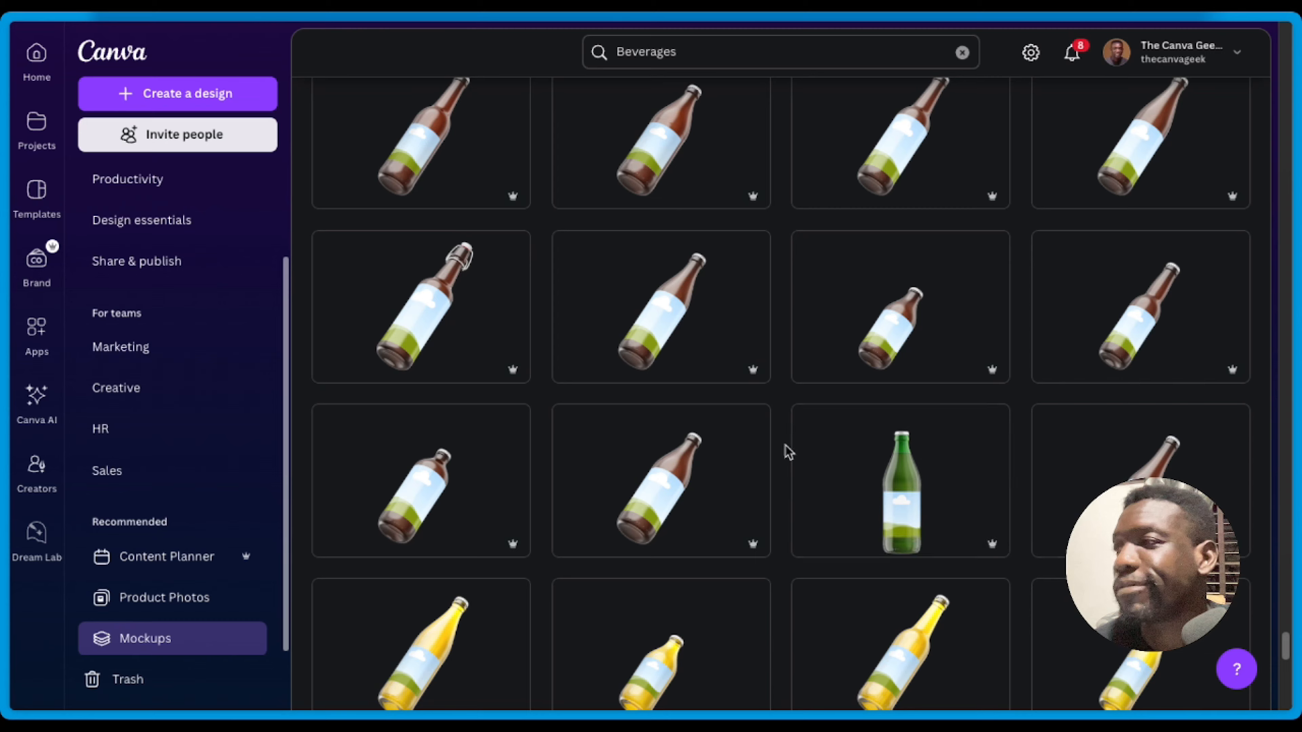
scroll(776, 459, down, 3)
scroll(779, 460, down, 10)
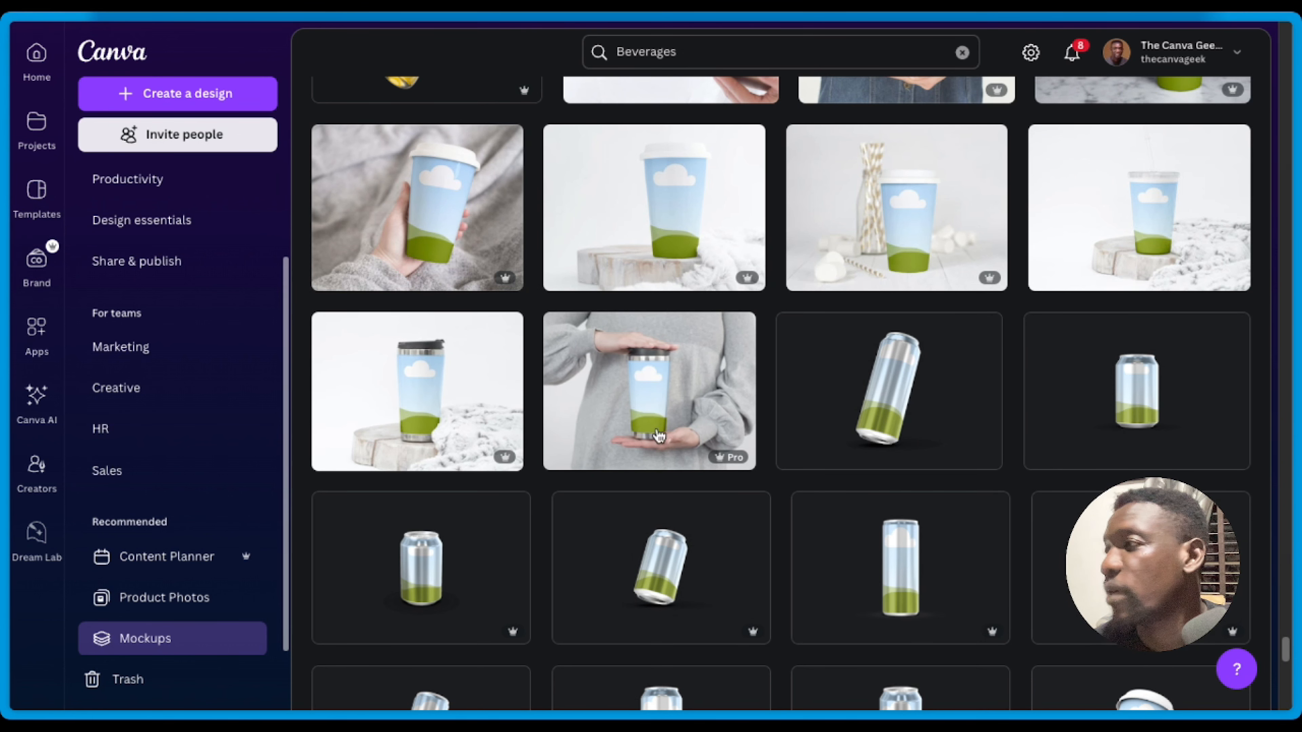
click(666, 574)
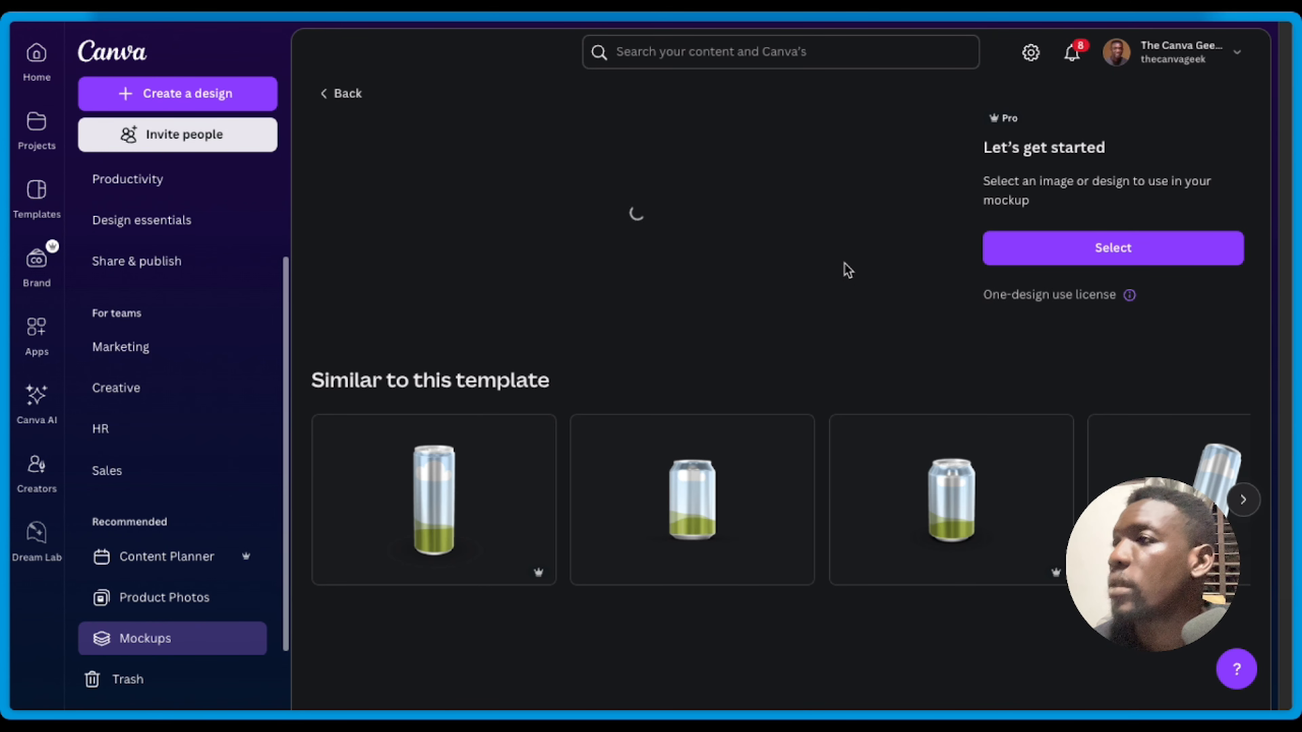
Step: Upload Social Media Design (1).jpg from Downloads and apply it to the can mockup
click(1080, 258)
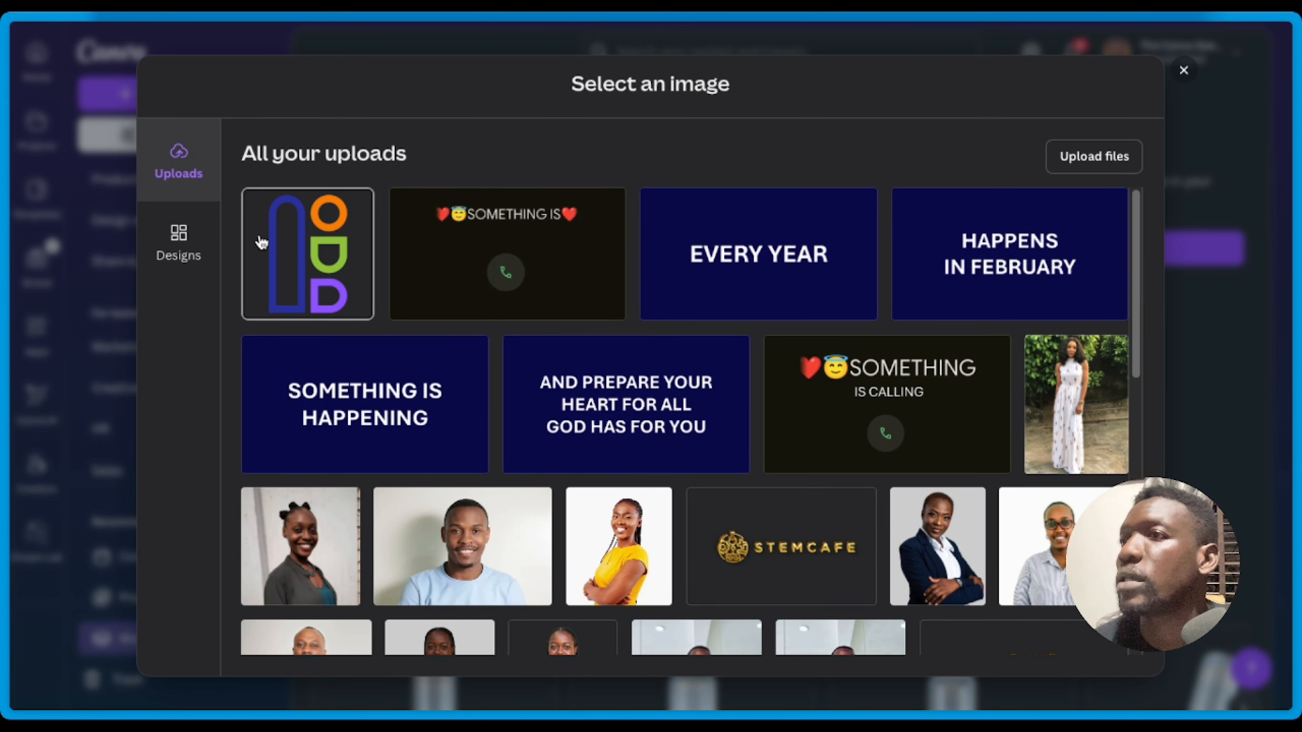
click(1086, 162)
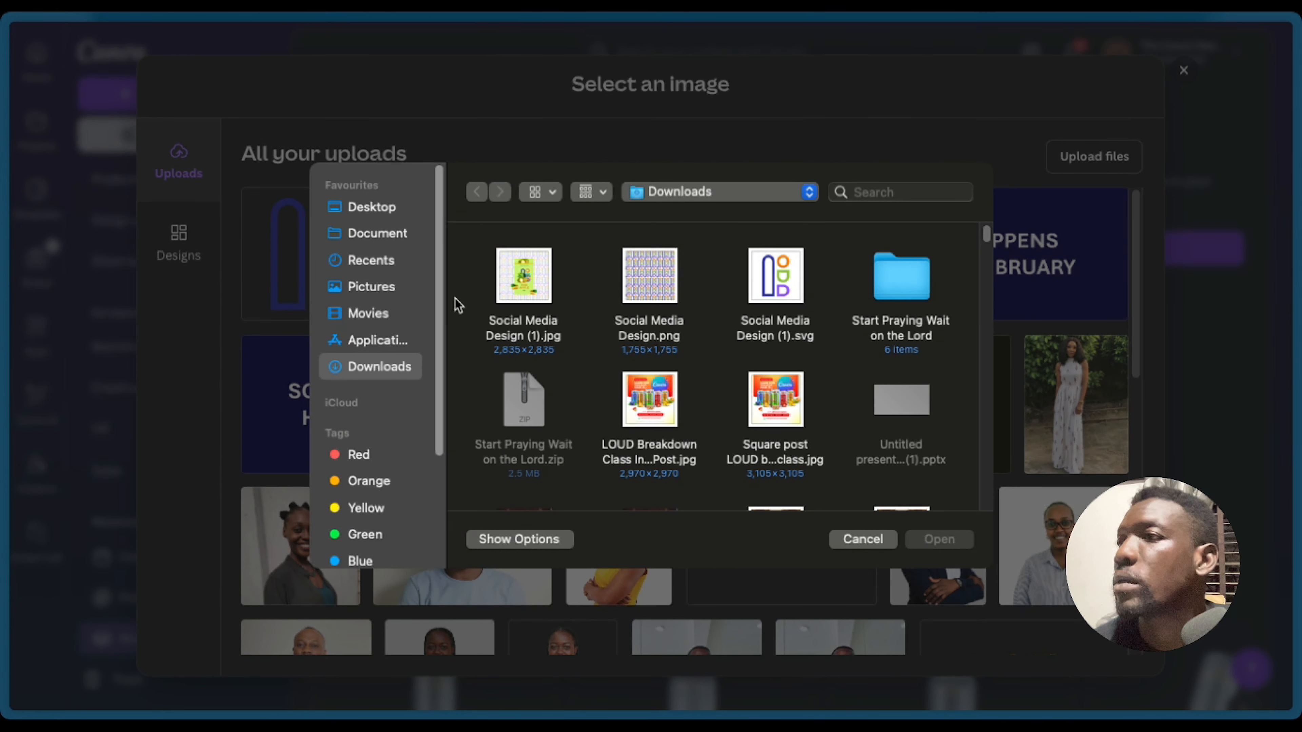
click(530, 282)
double_click(526, 279)
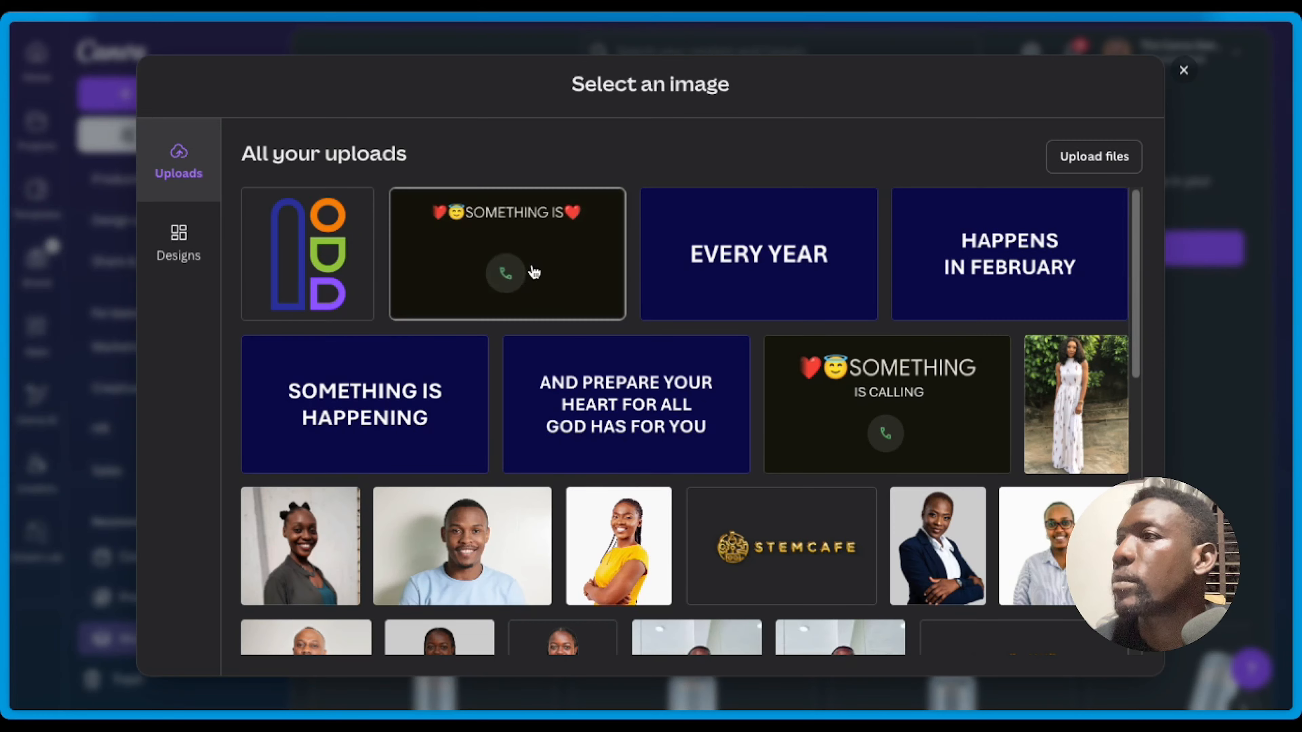
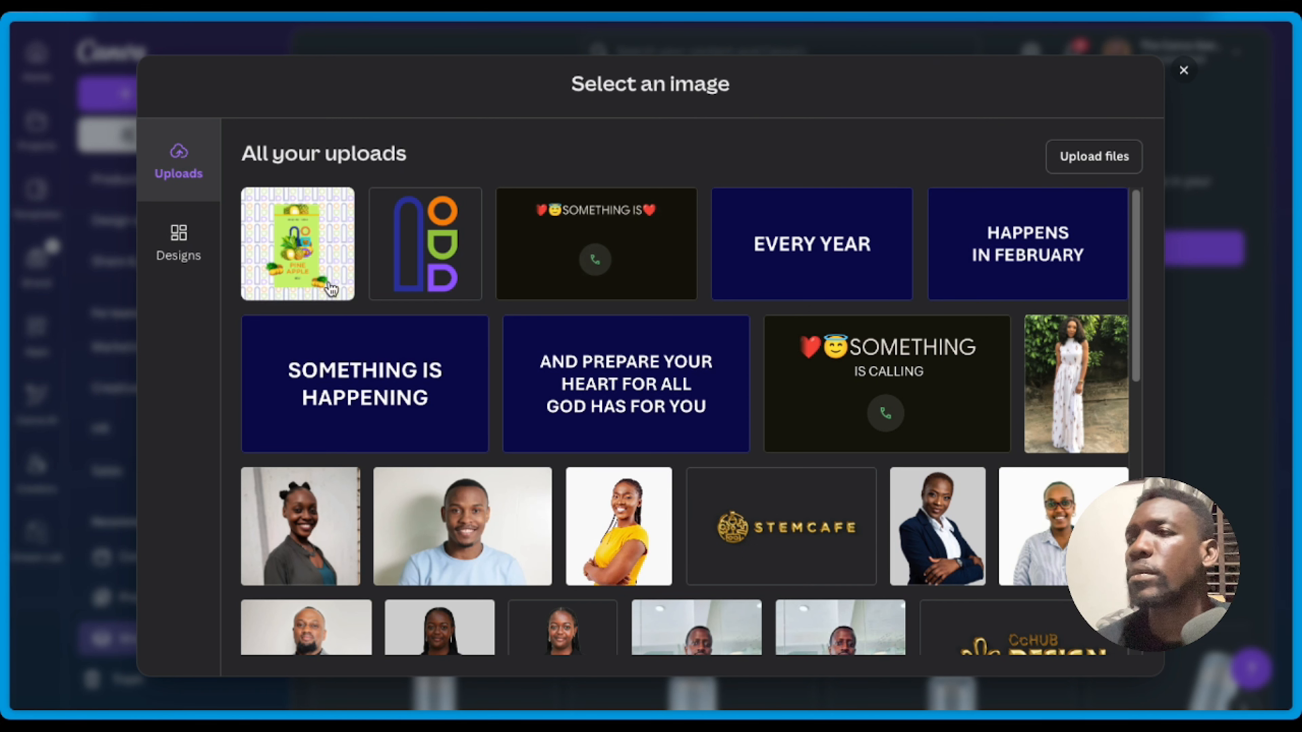
click(320, 277)
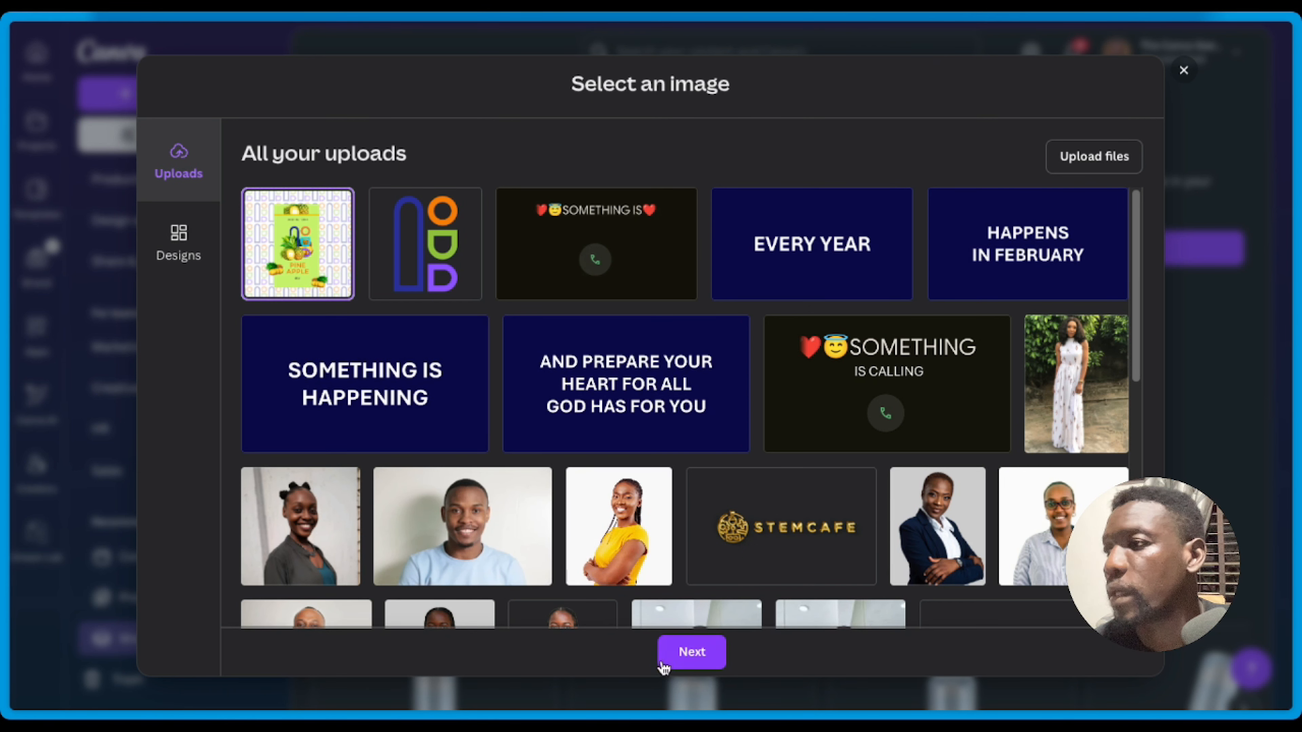
click(690, 652)
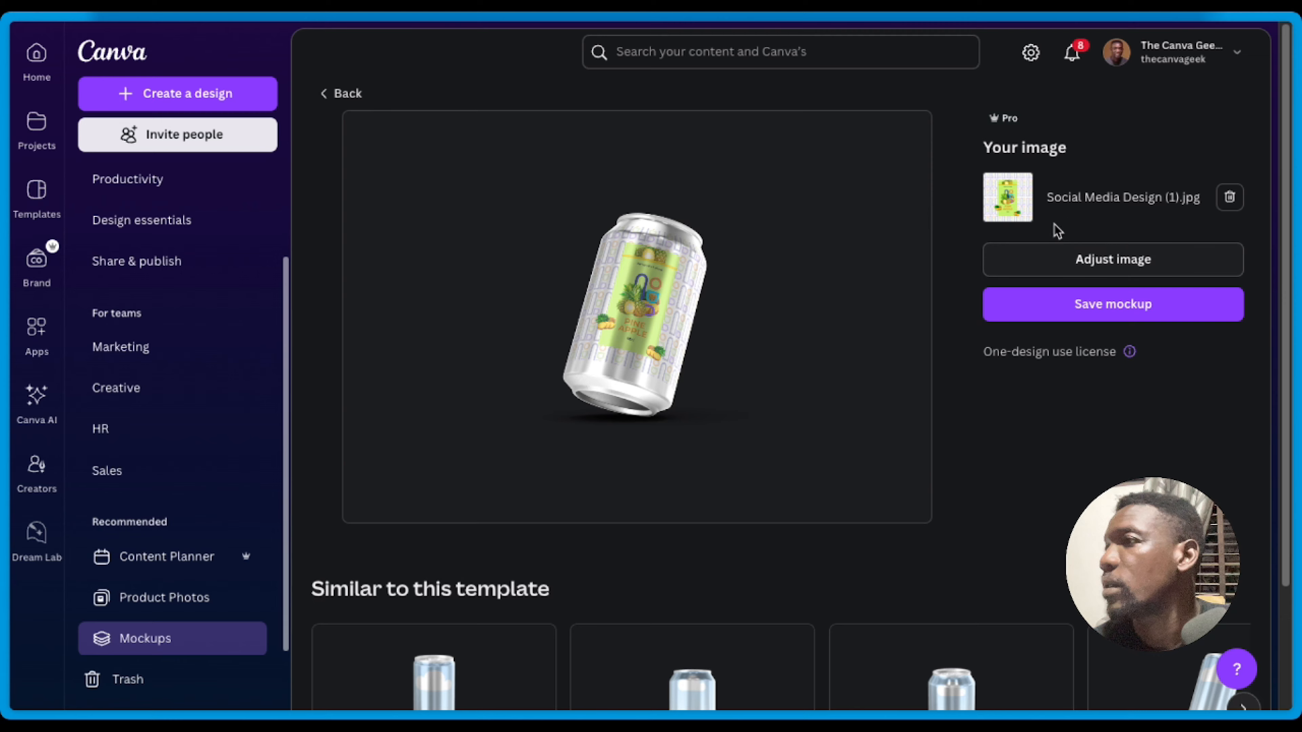
Step: Enlarge the pineapple artwork beyond the can's print area, centre it horizontally and save the image adjustment
click(1086, 259)
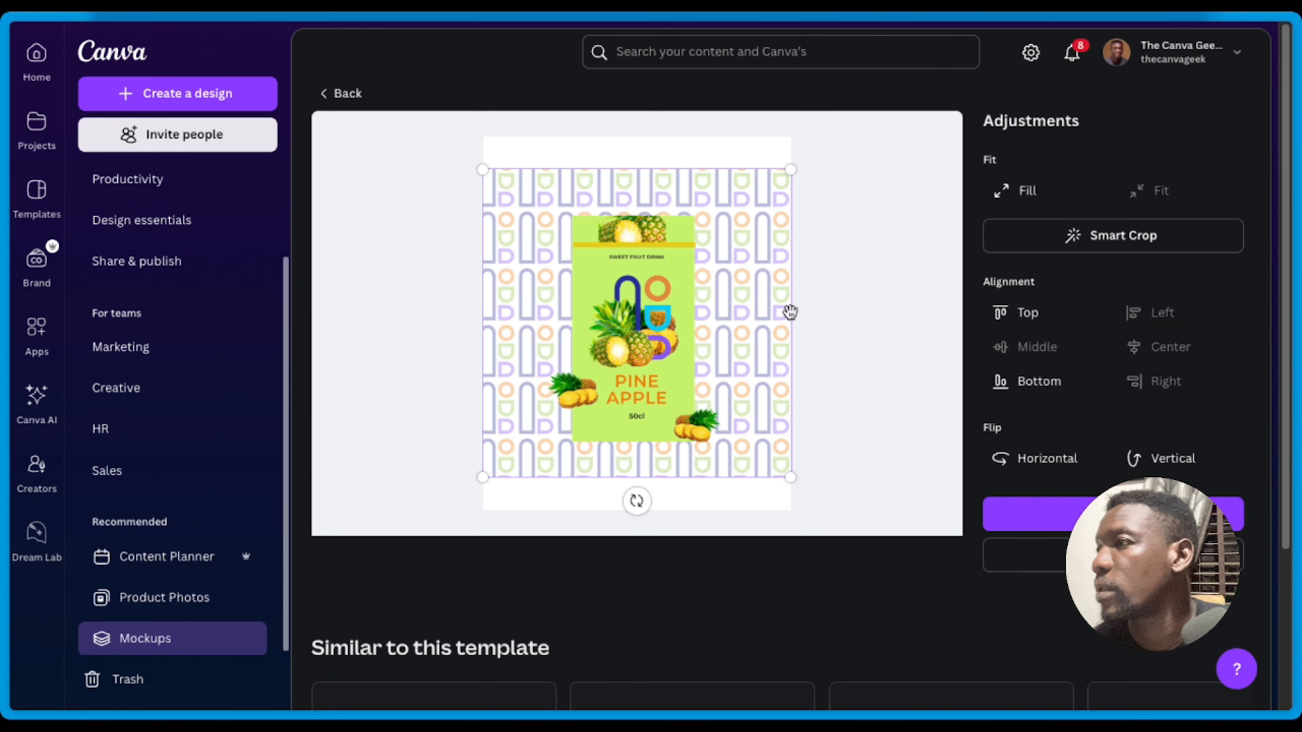
drag(787, 477, 813, 502)
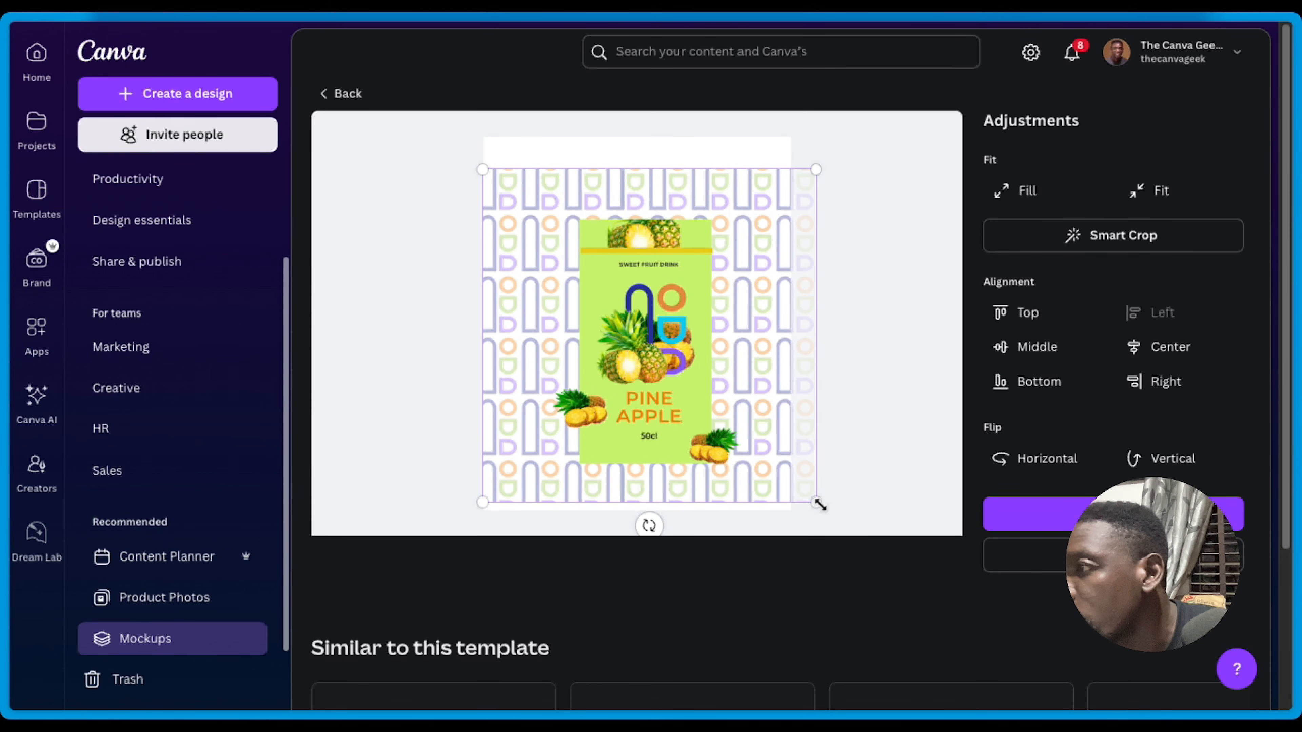
drag(813, 497, 892, 582)
drag(682, 317, 632, 275)
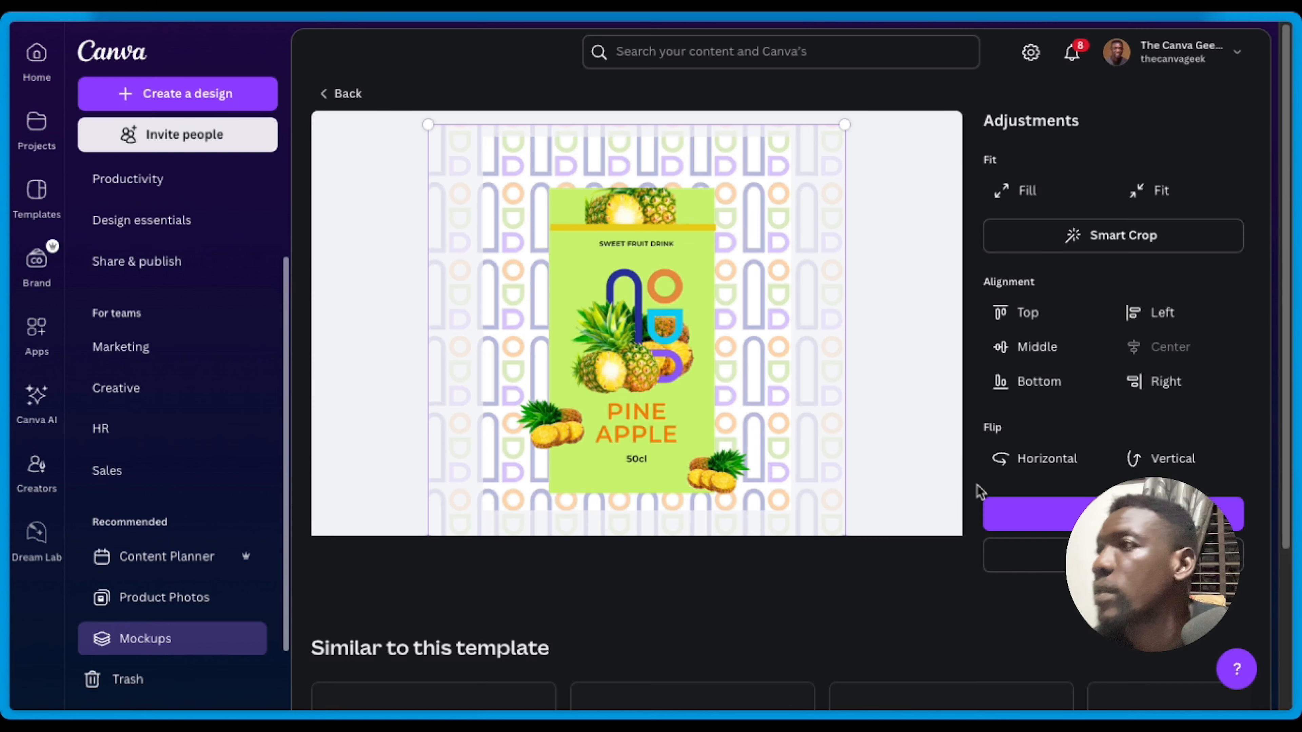
click(986, 507)
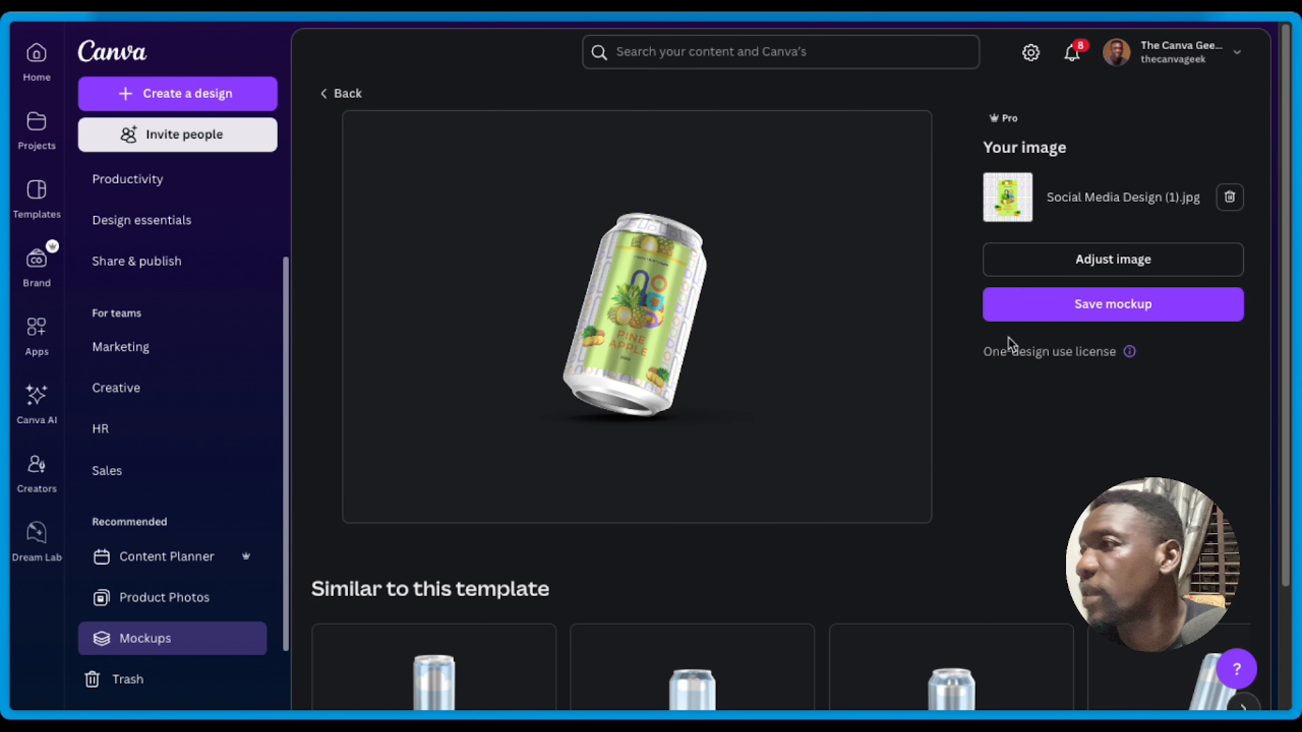
Step: Save the finished can mockup and download it as an image
click(1054, 310)
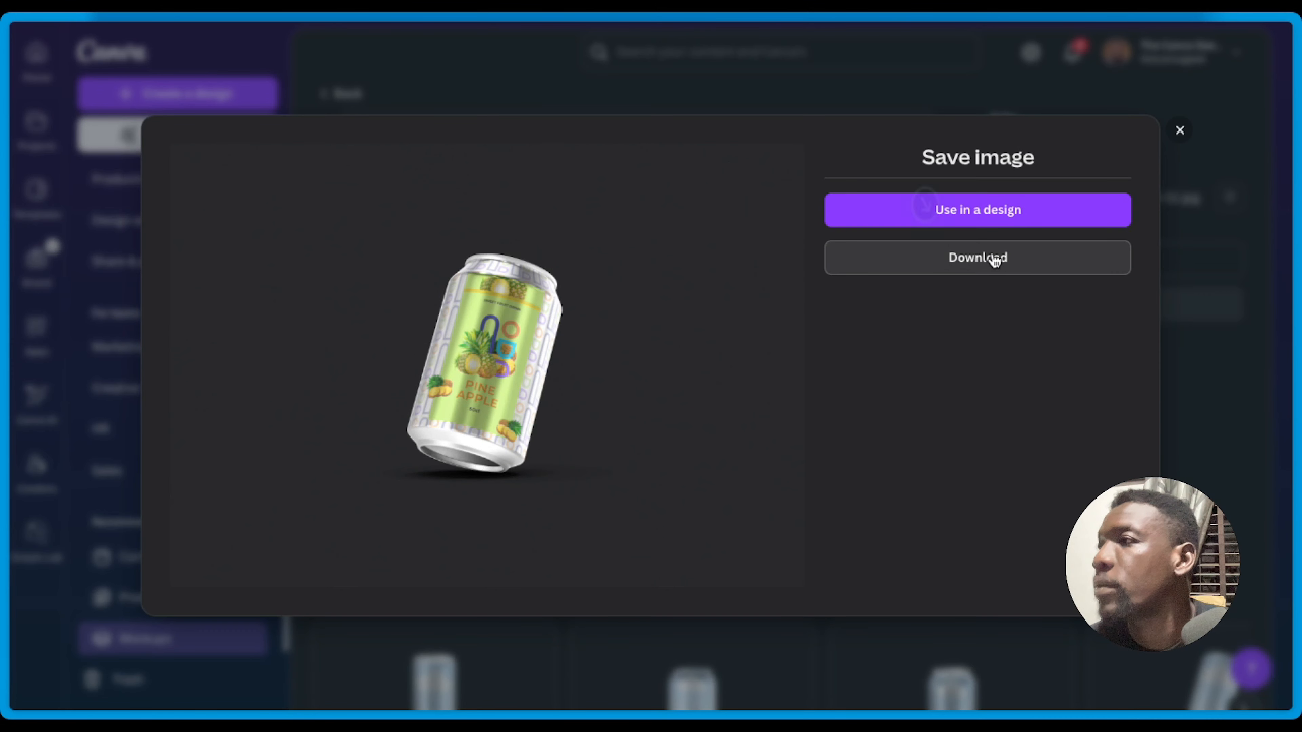
click(994, 259)
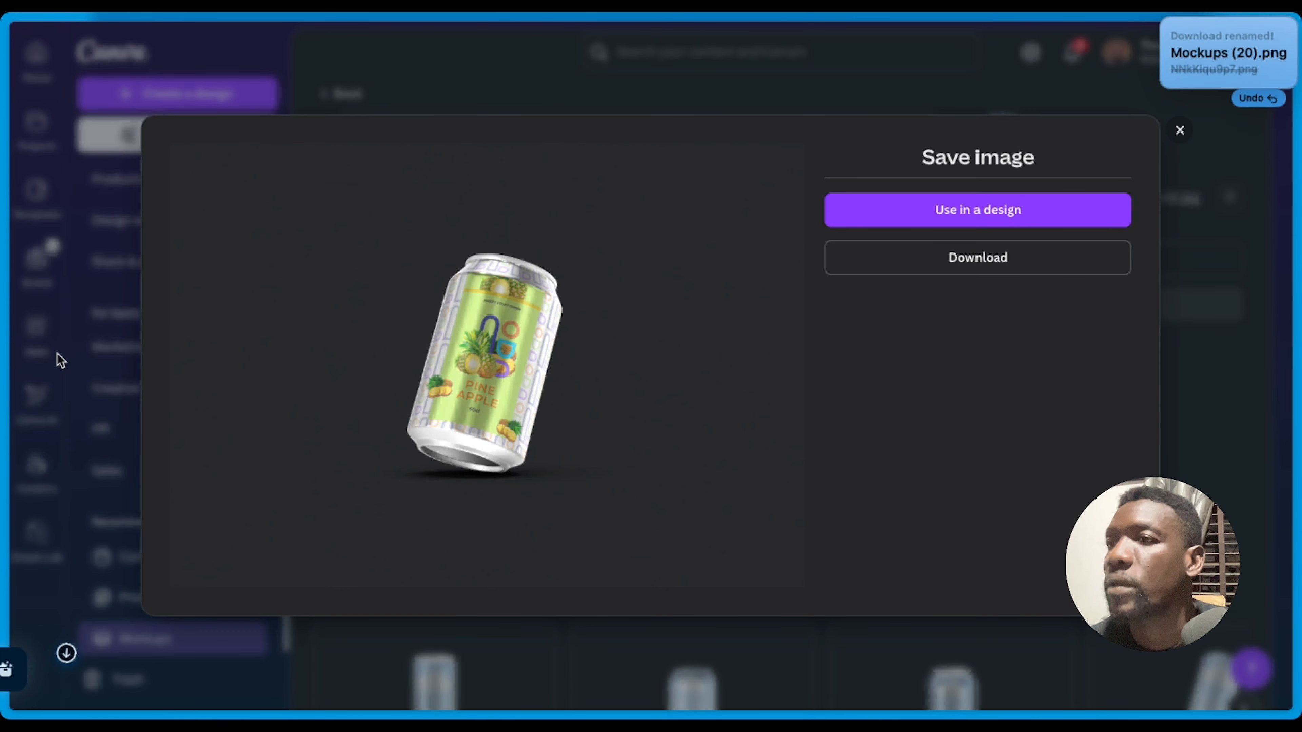
mouse_move(4, 369)
click(85, 421)
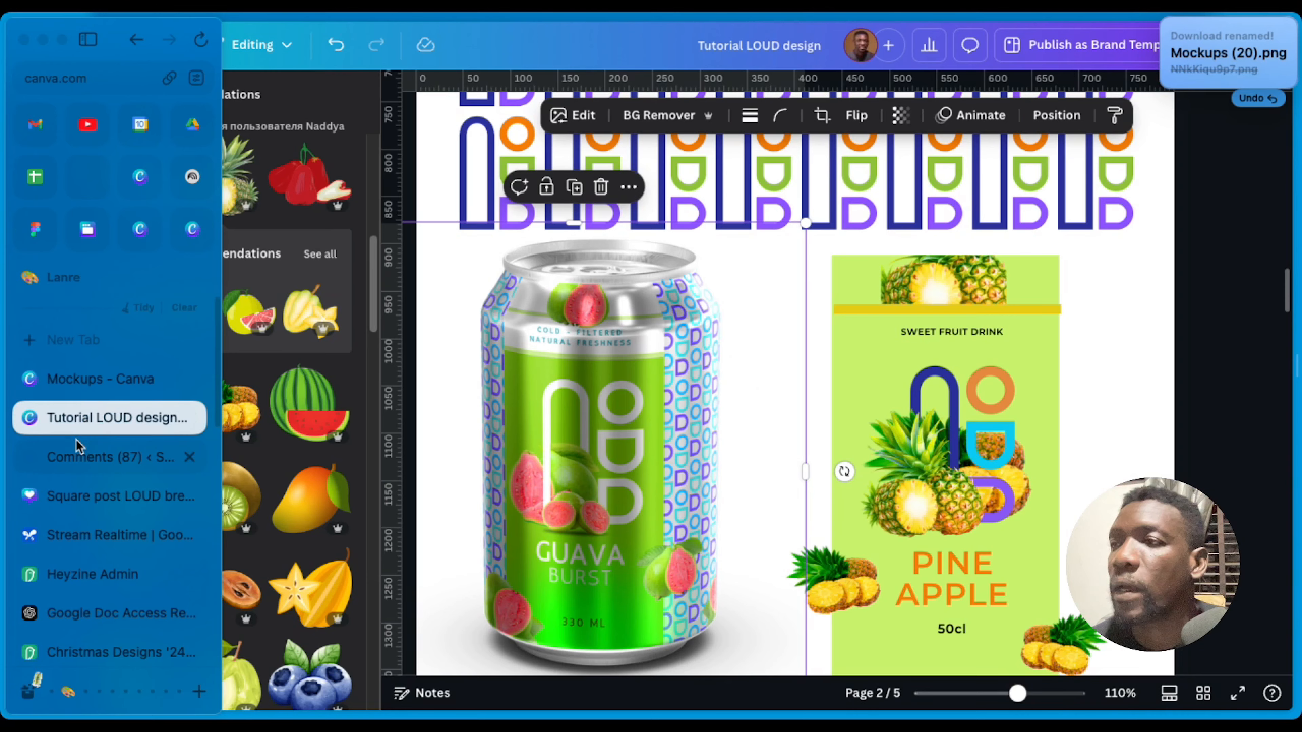
click(78, 449)
click(64, 374)
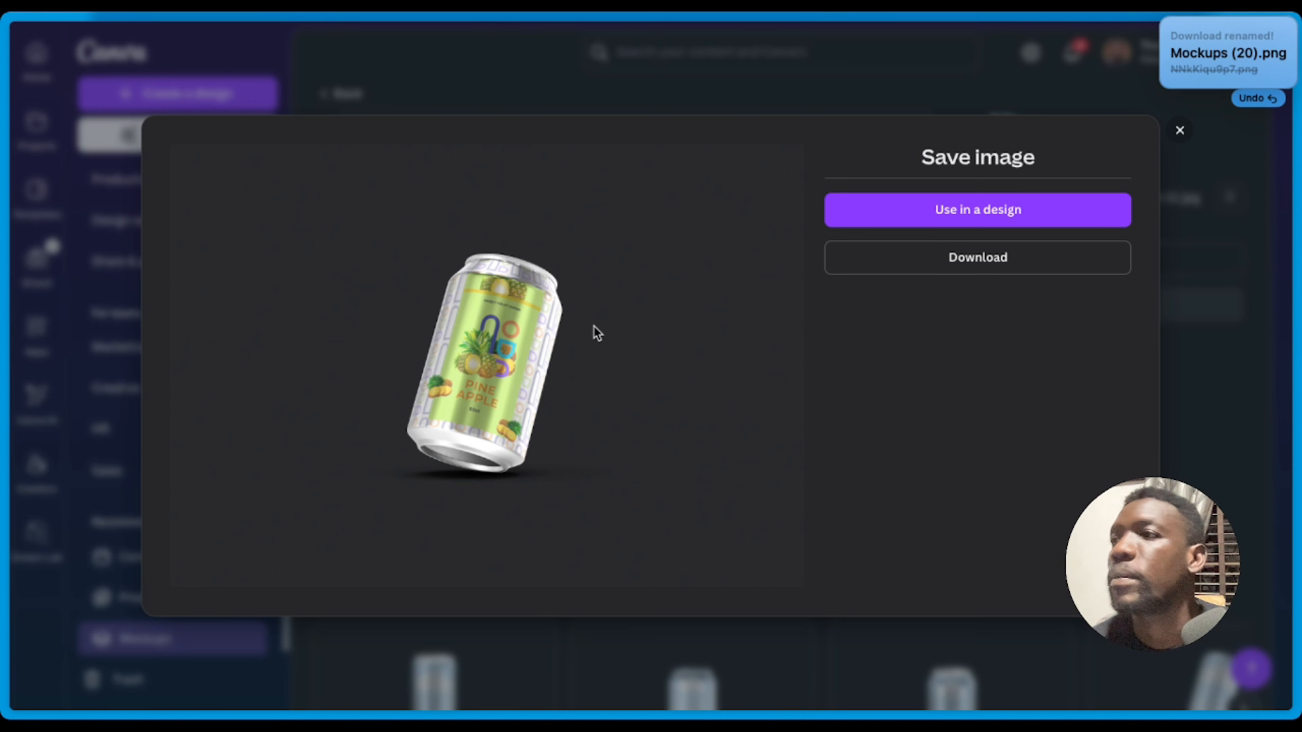
mouse_move(4, 349)
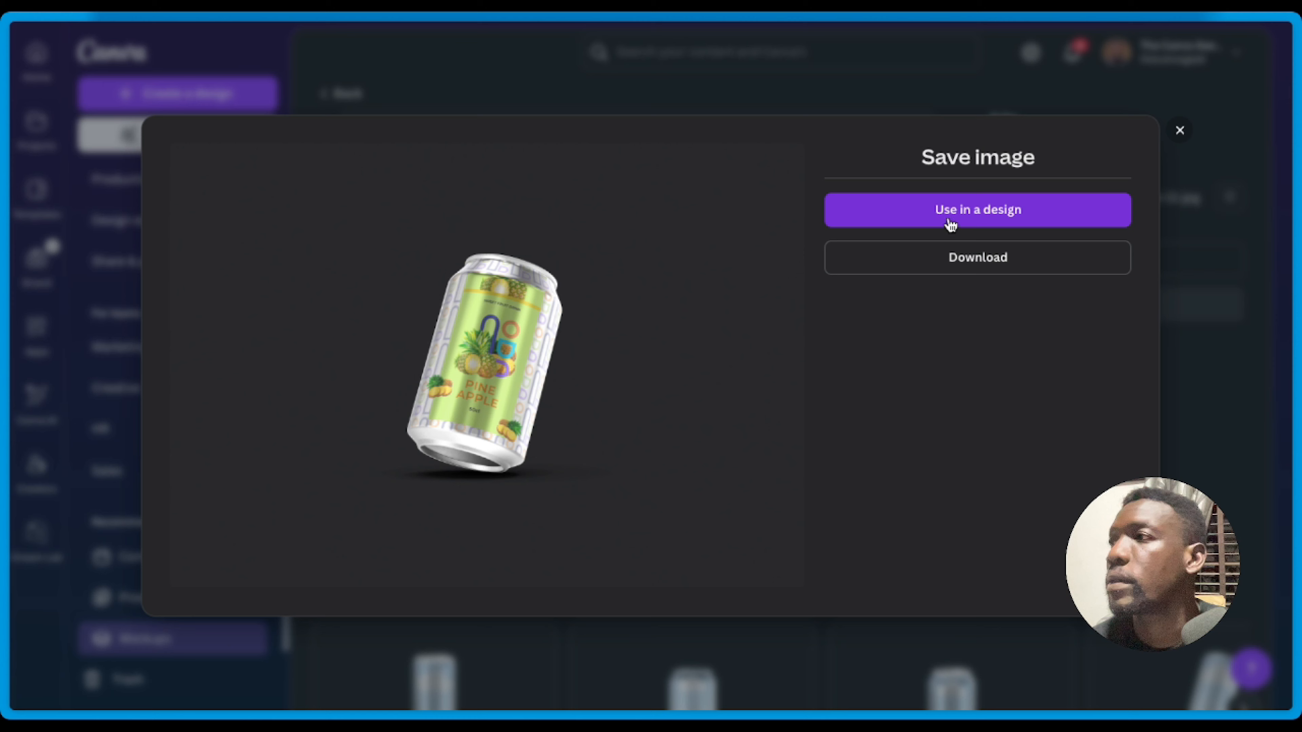
Step: Switch to the Tutorial LOUD design tab and move the blank page below the guava design one place up
mouse_move(26, 321)
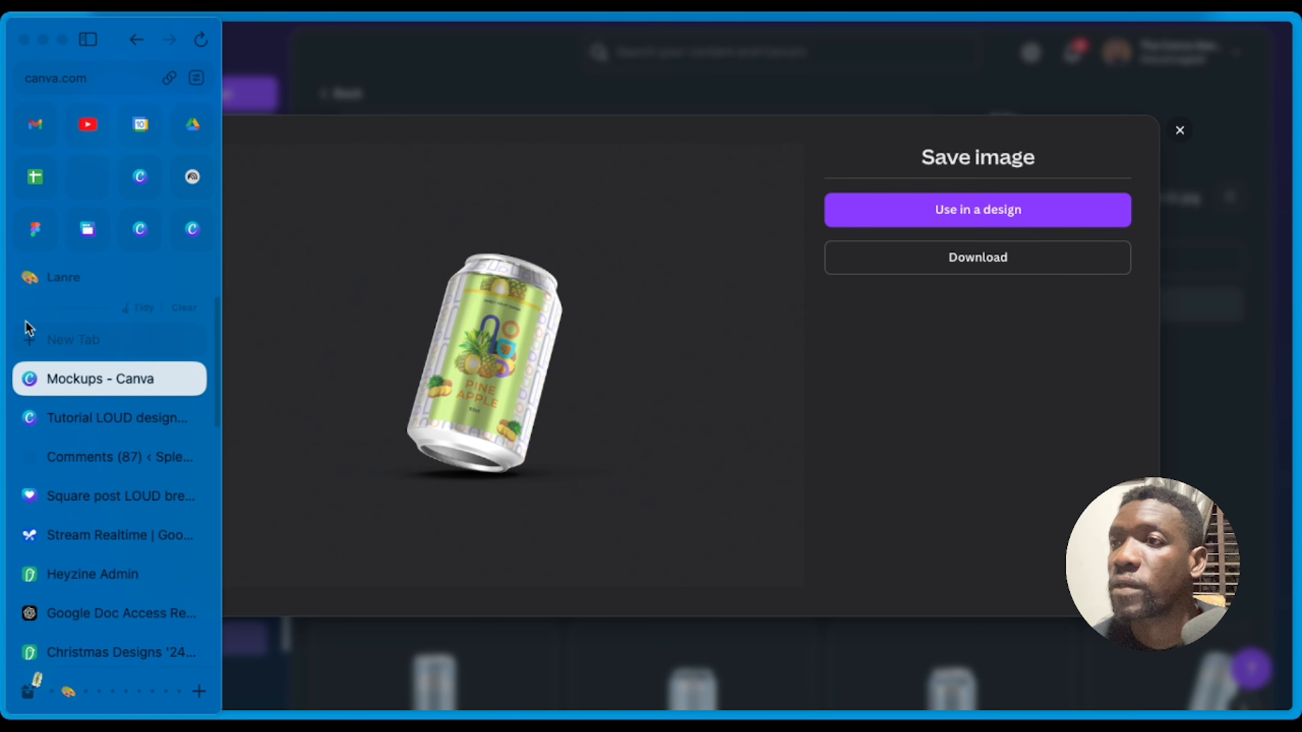
click(60, 418)
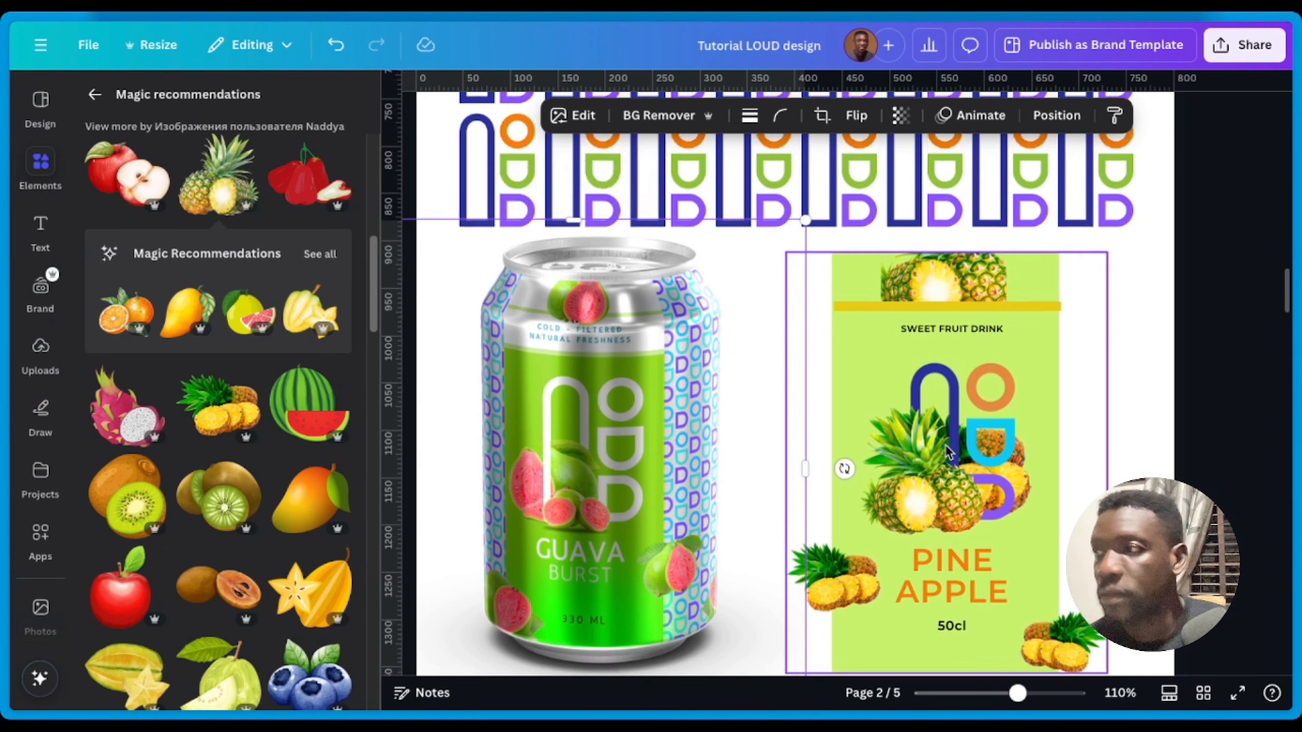
scroll(945, 451, down, 1)
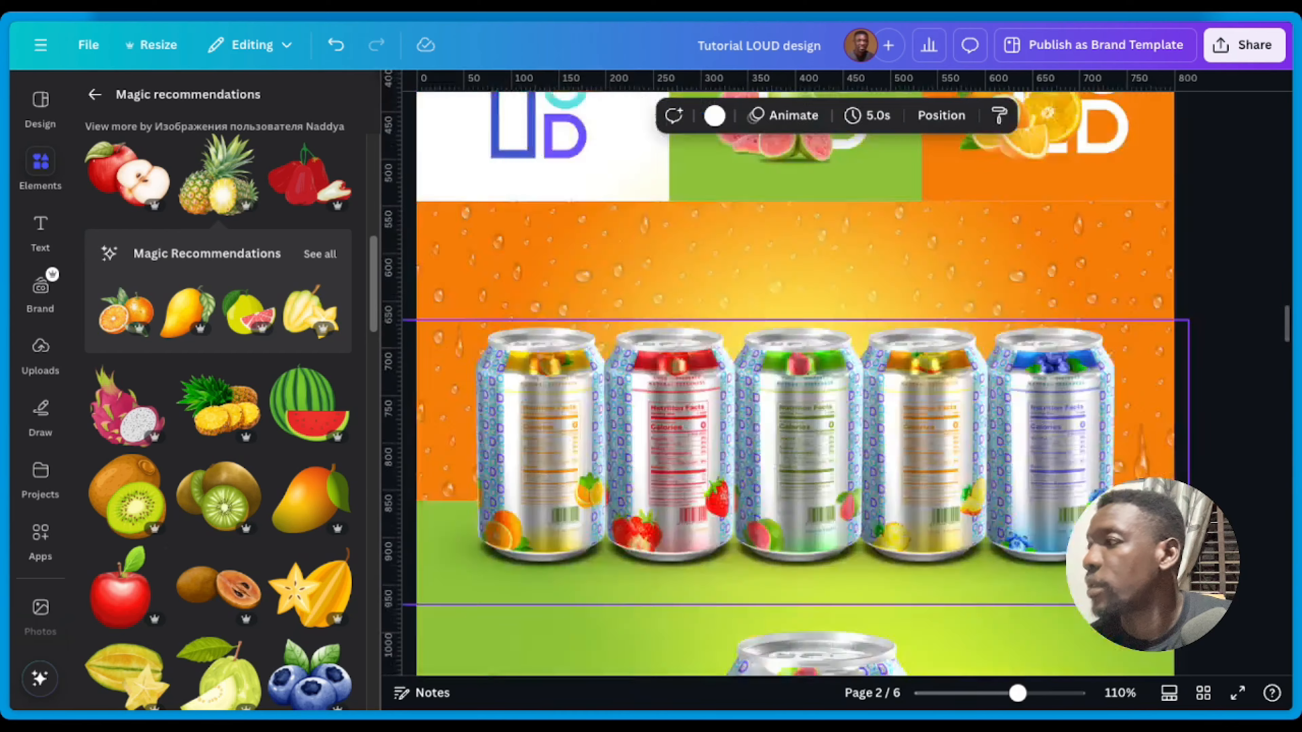
scroll(1040, 569, down, 5)
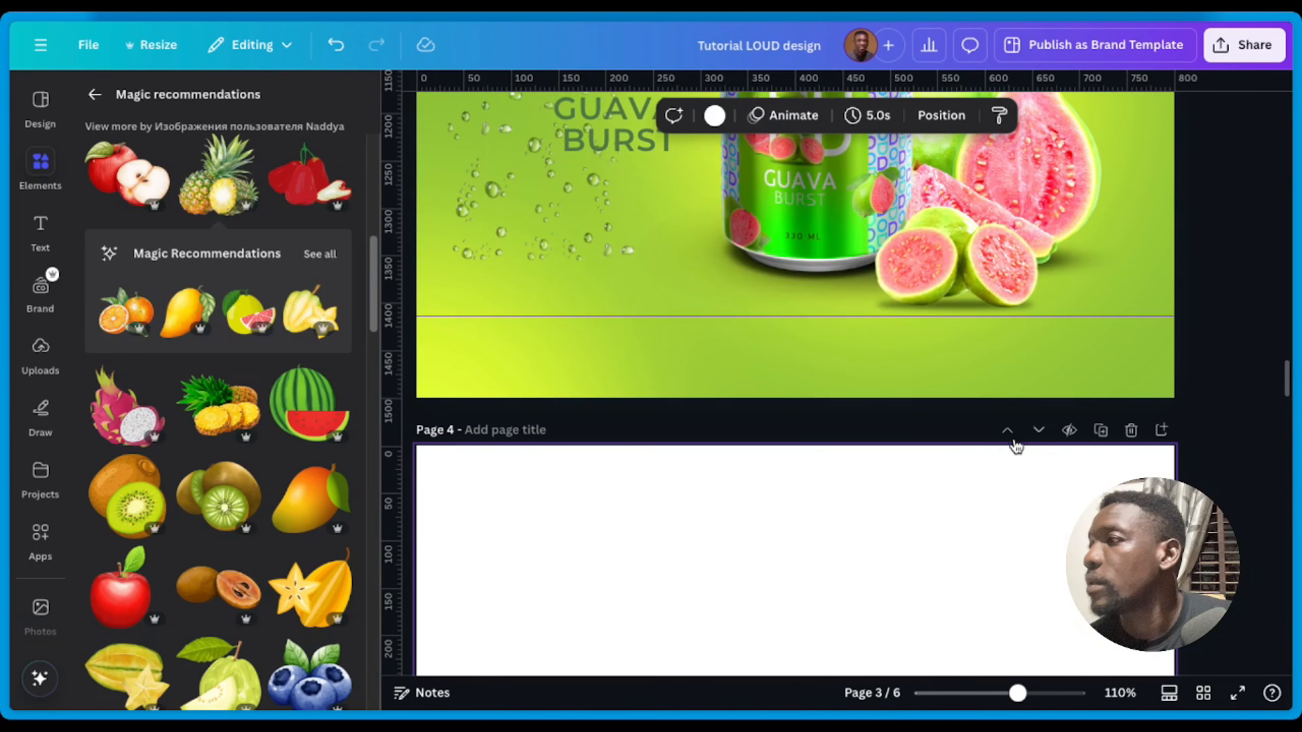
click(1007, 431)
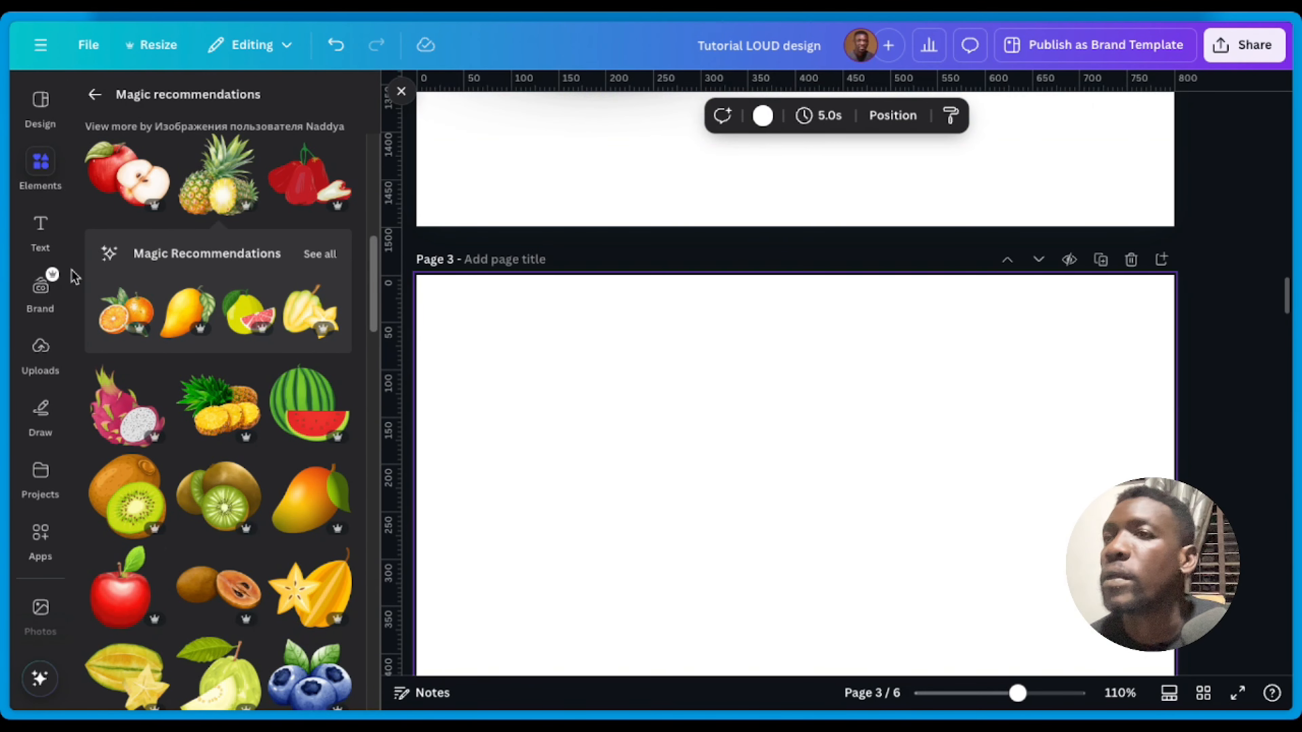
click(37, 356)
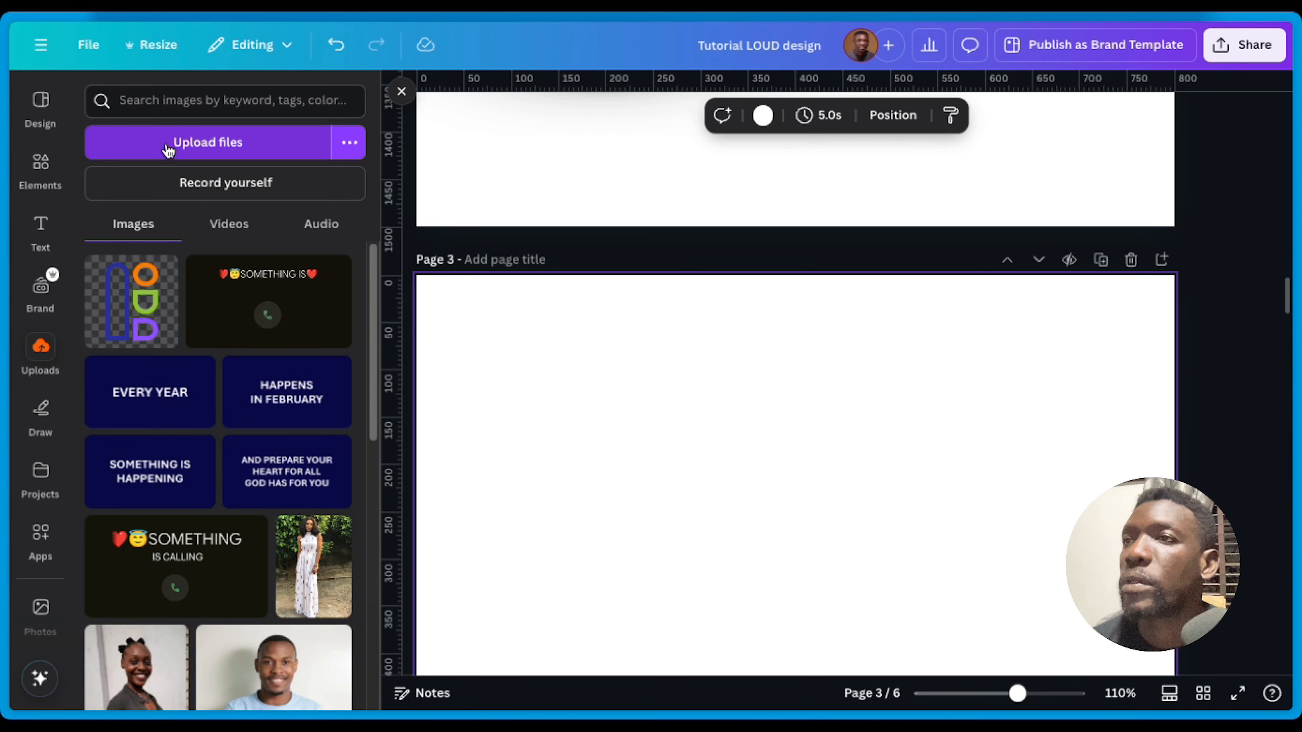
click(168, 150)
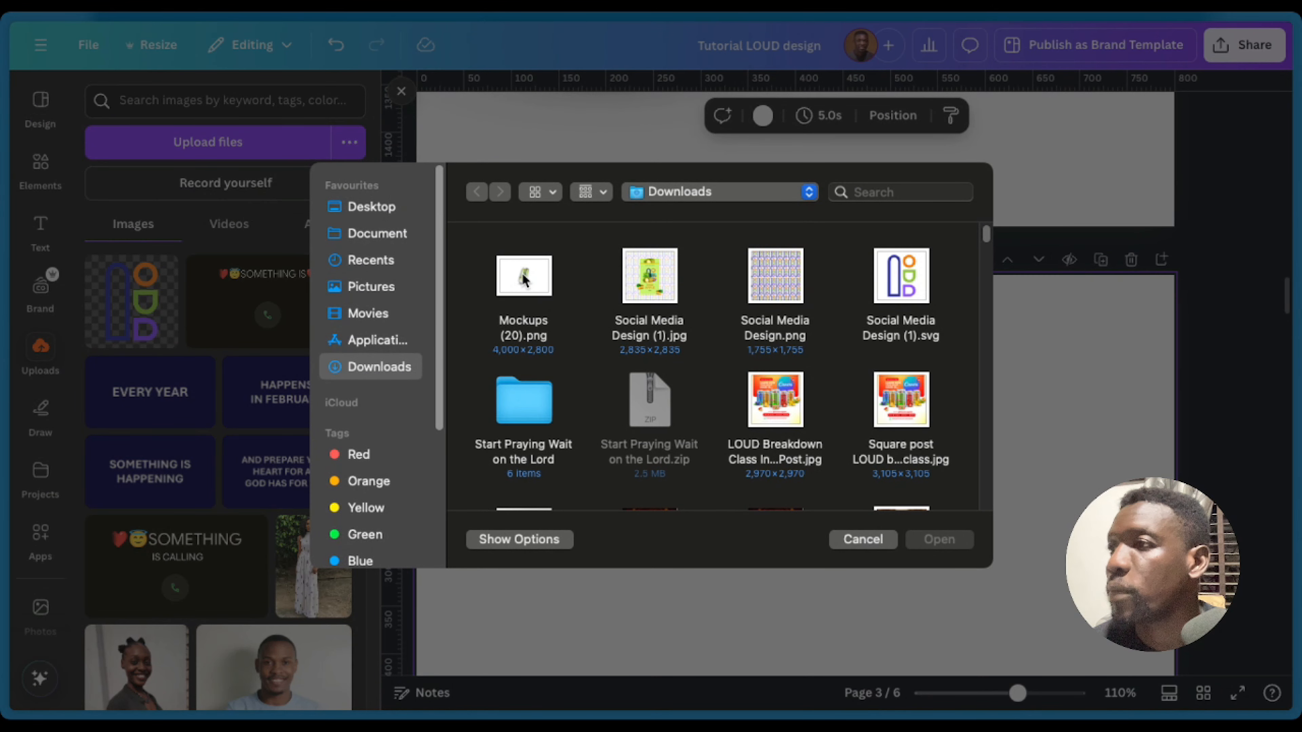
click(524, 279)
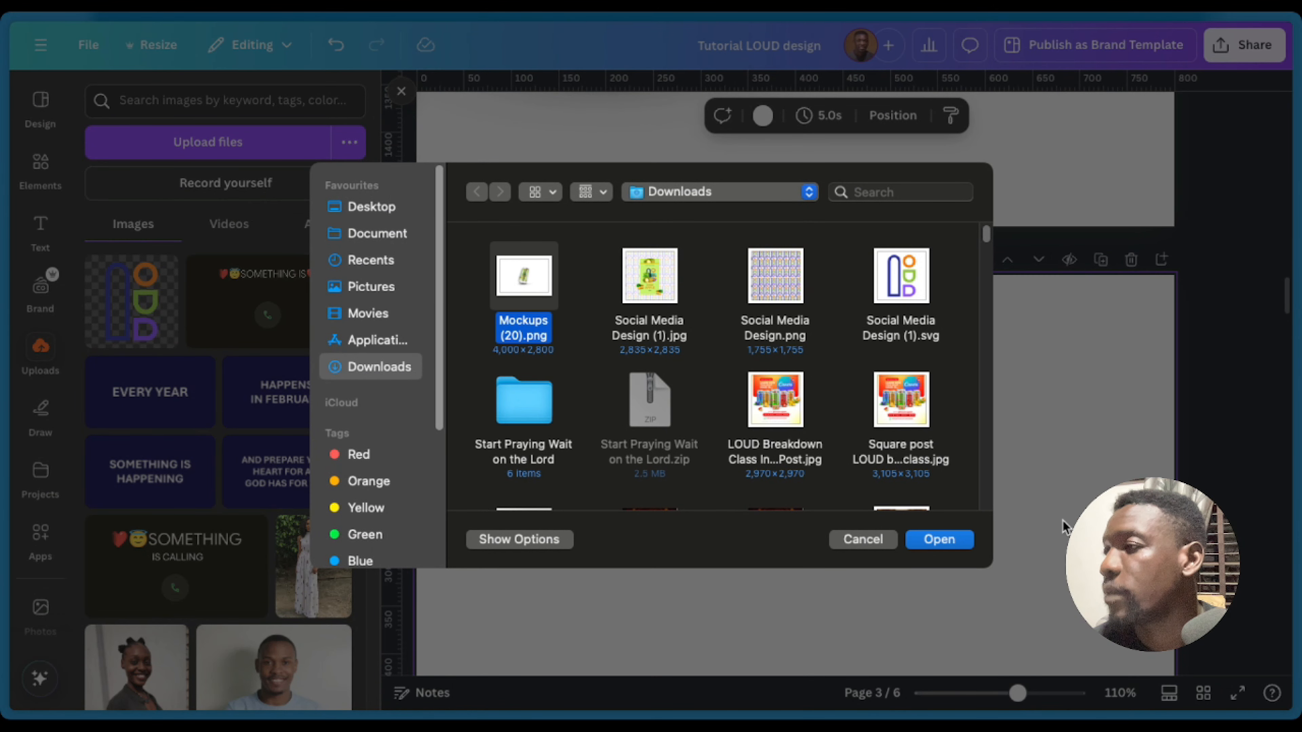
click(861, 541)
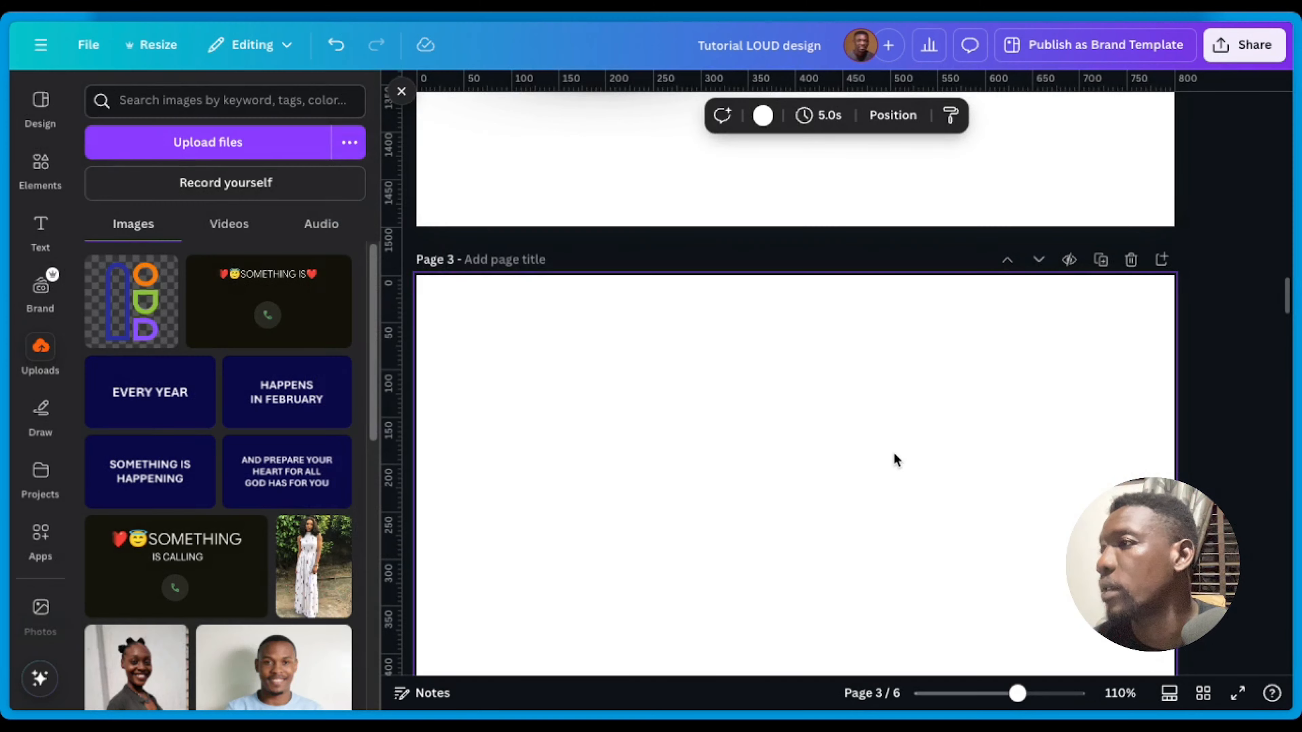
Step: Fill the blank page's background with document blue #2A309A and darken it to a deep navy
scroll(892, 466, down, 3)
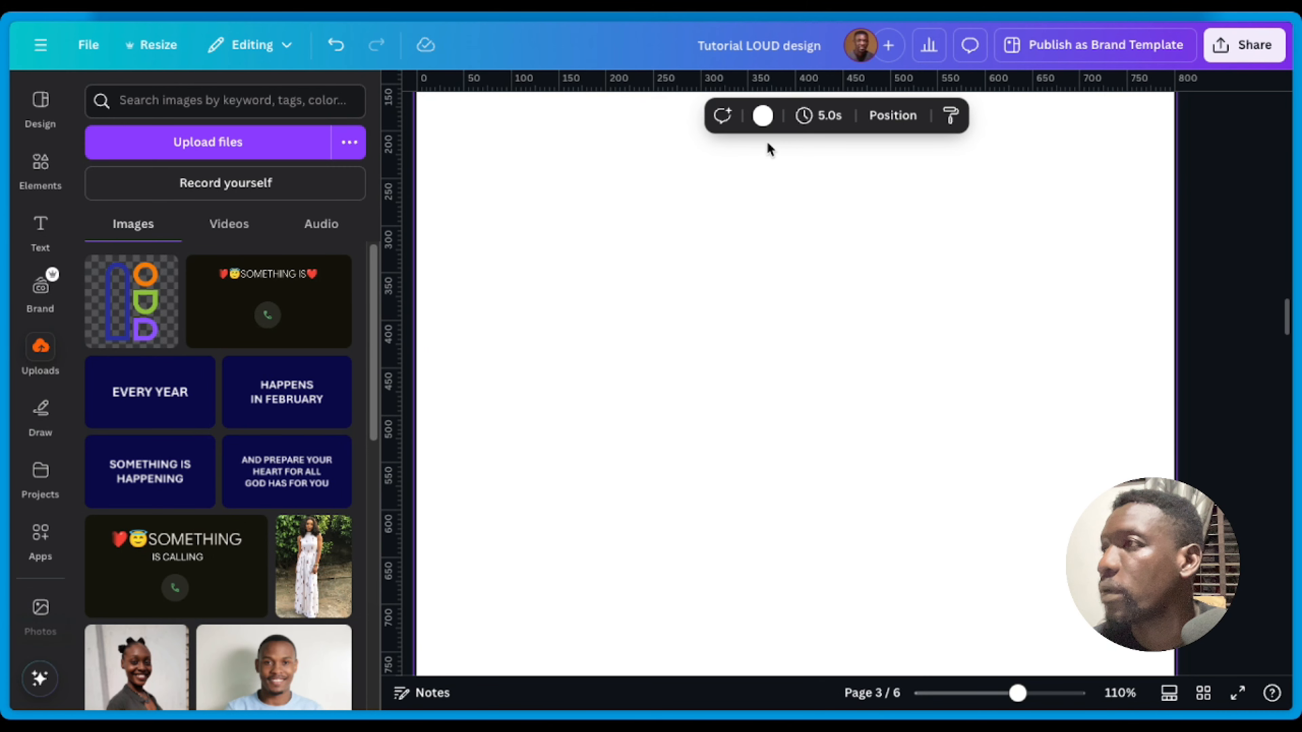
click(762, 116)
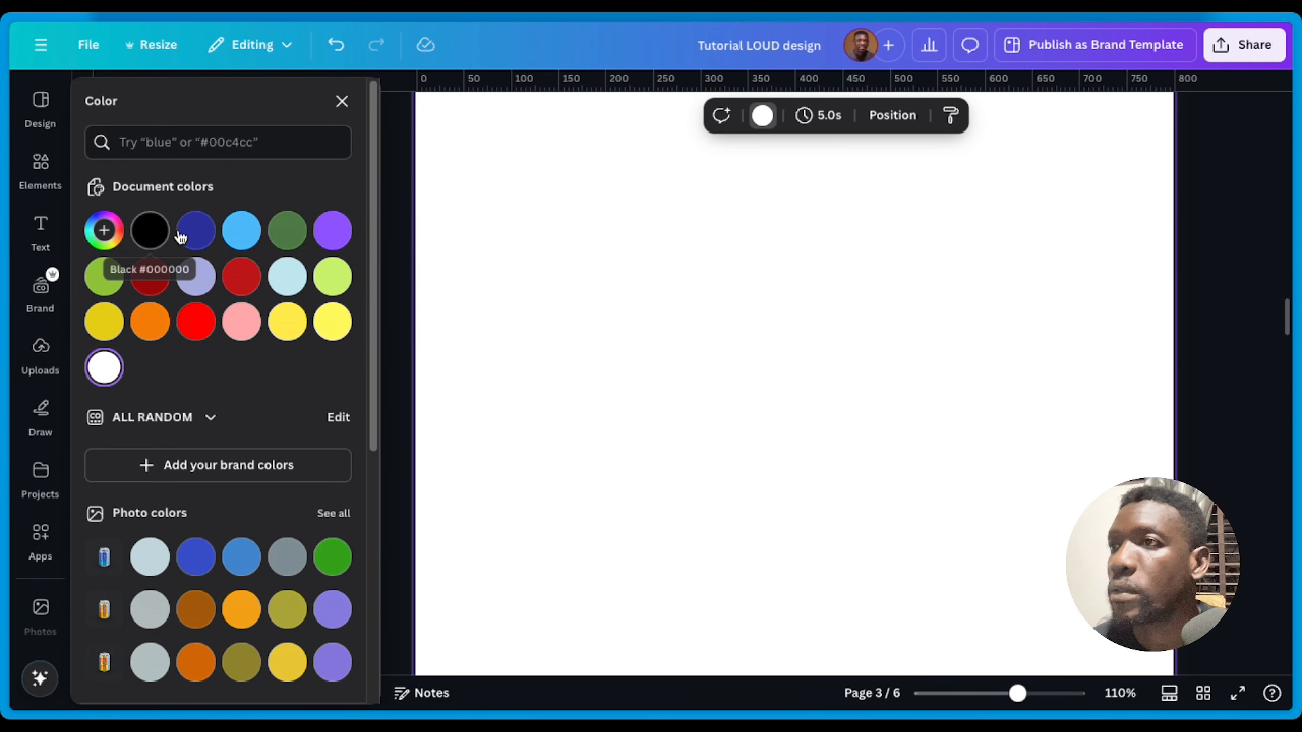
click(189, 236)
click(117, 237)
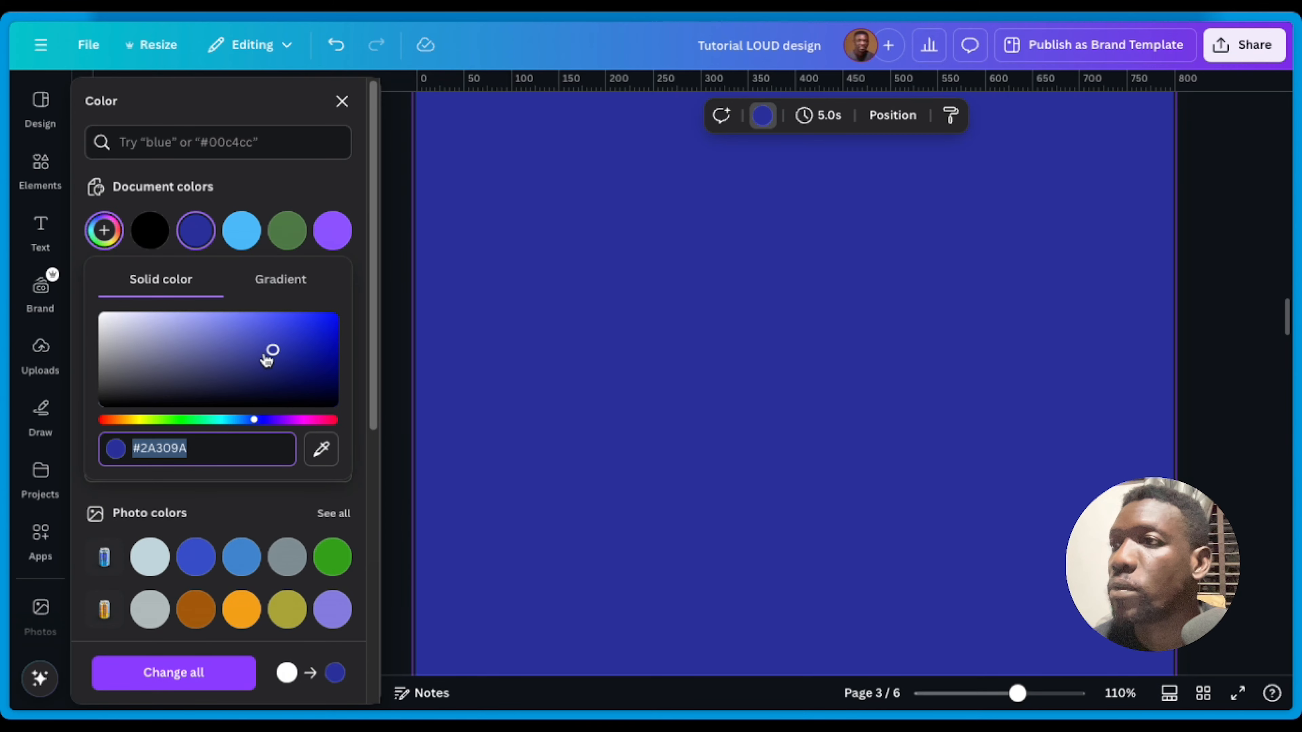
click(287, 380)
click(706, 311)
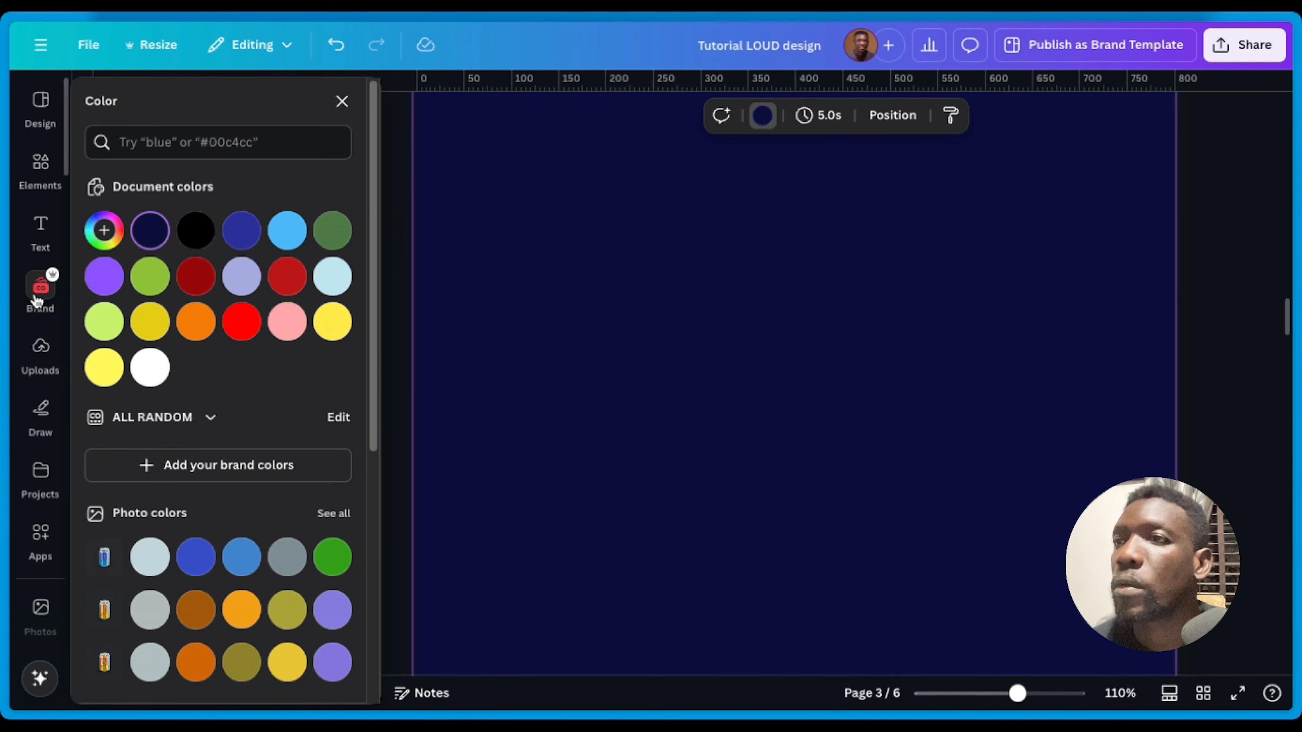
Step: Upload Mockups (20).png from the Downloads folder to the design's image uploads
click(40, 348)
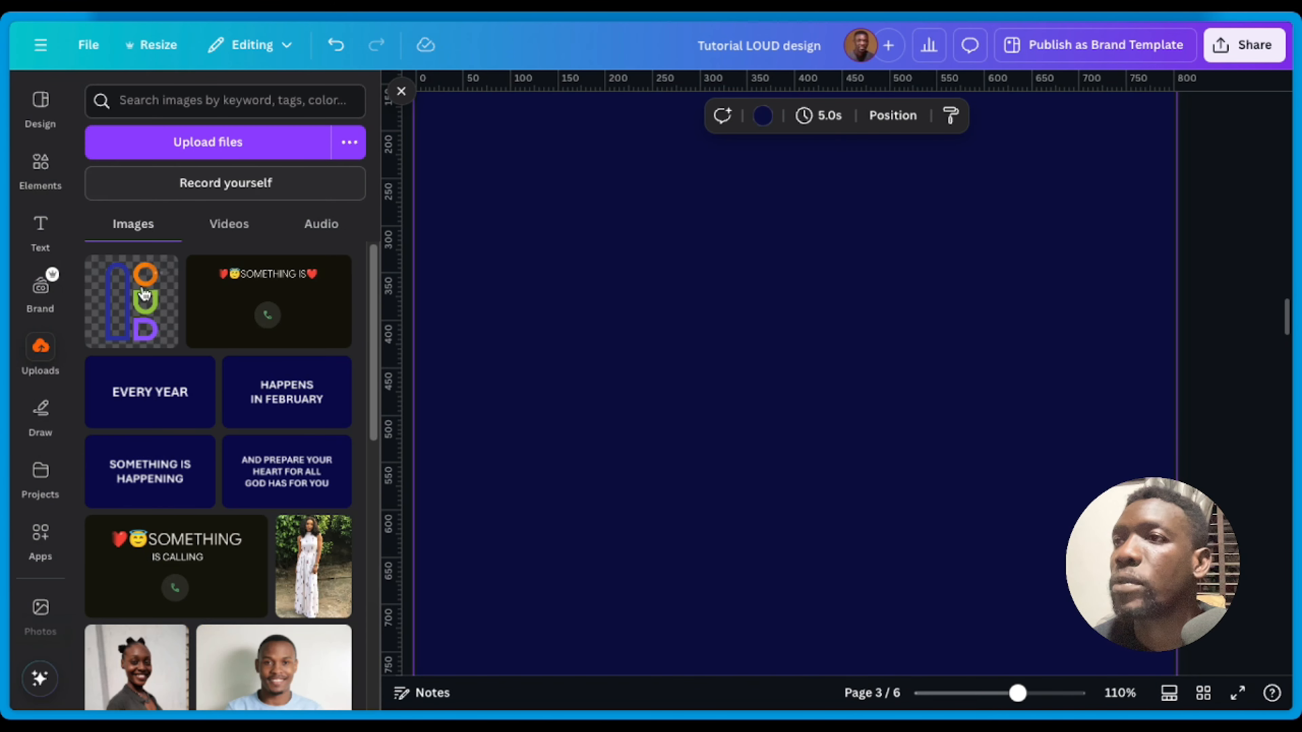
click(178, 153)
click(528, 289)
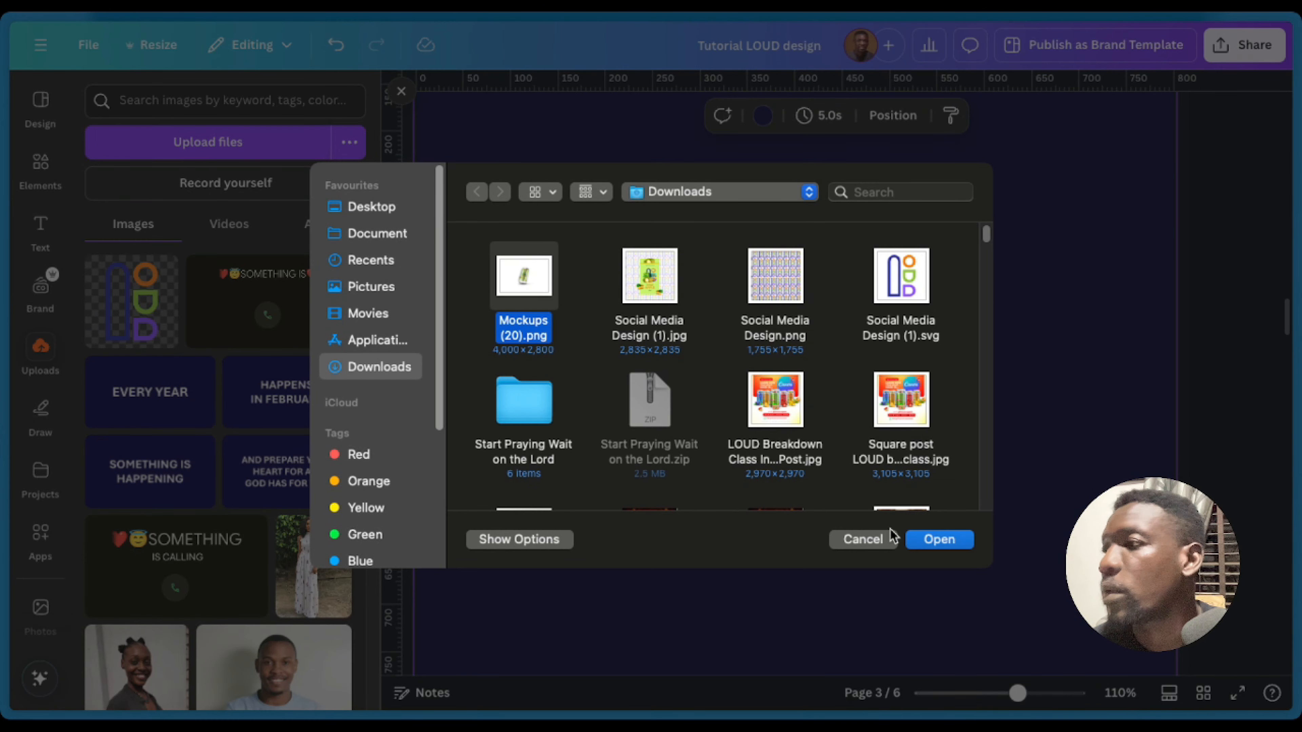
click(942, 541)
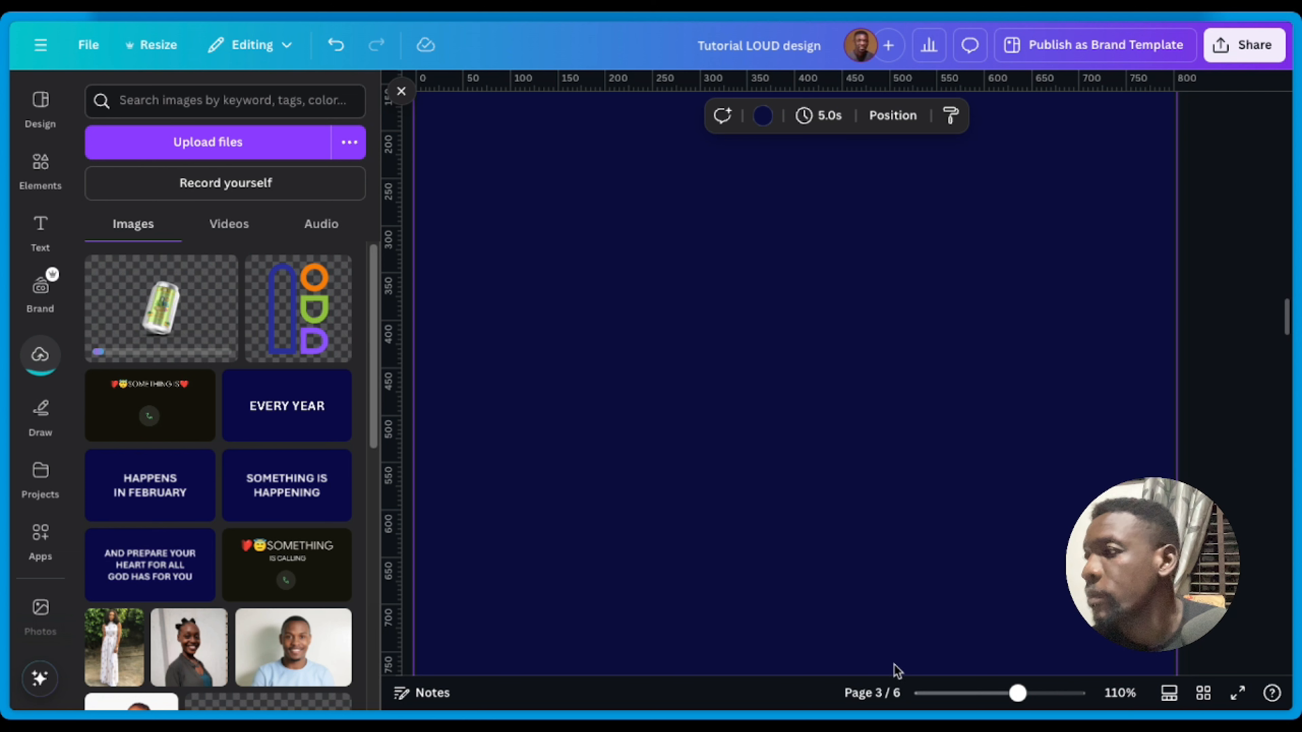
Step: Place the uploaded can mockup on page 3, enlarge it and extend it past the page's edge
drag(1014, 697, 1009, 700)
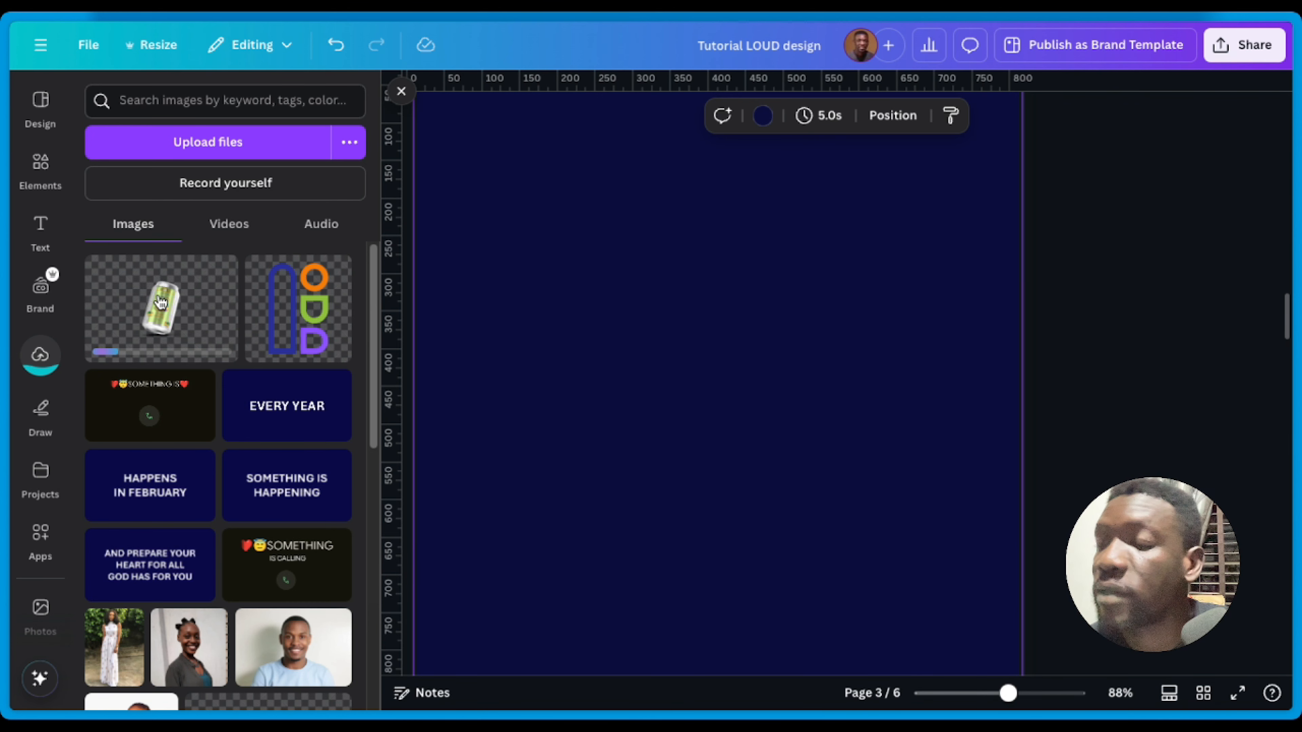
click(156, 313)
drag(668, 517, 644, 287)
drag(875, 501, 1121, 671)
drag(812, 668, 812, 595)
drag(502, 238, 466, 218)
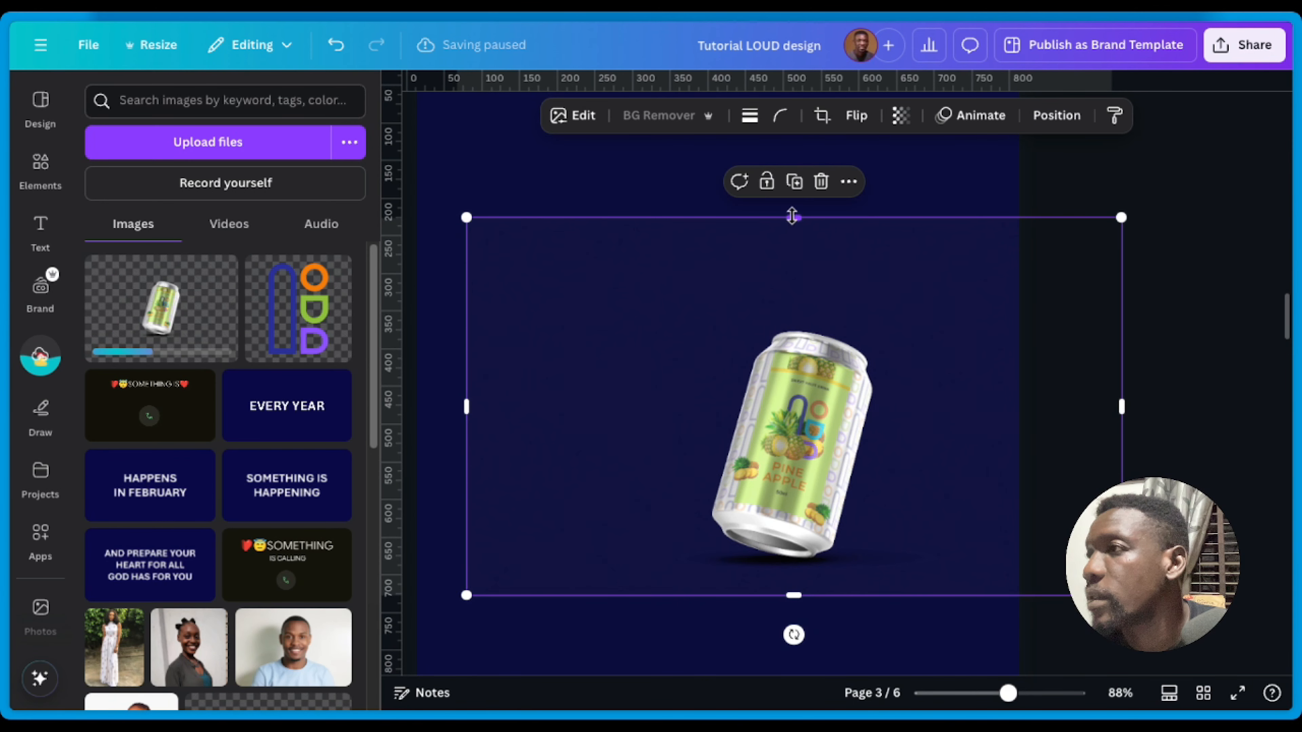
Step: Crop the empty space above and on both sides of the can, and move the image towards the page's middle
drag(792, 215, 793, 292)
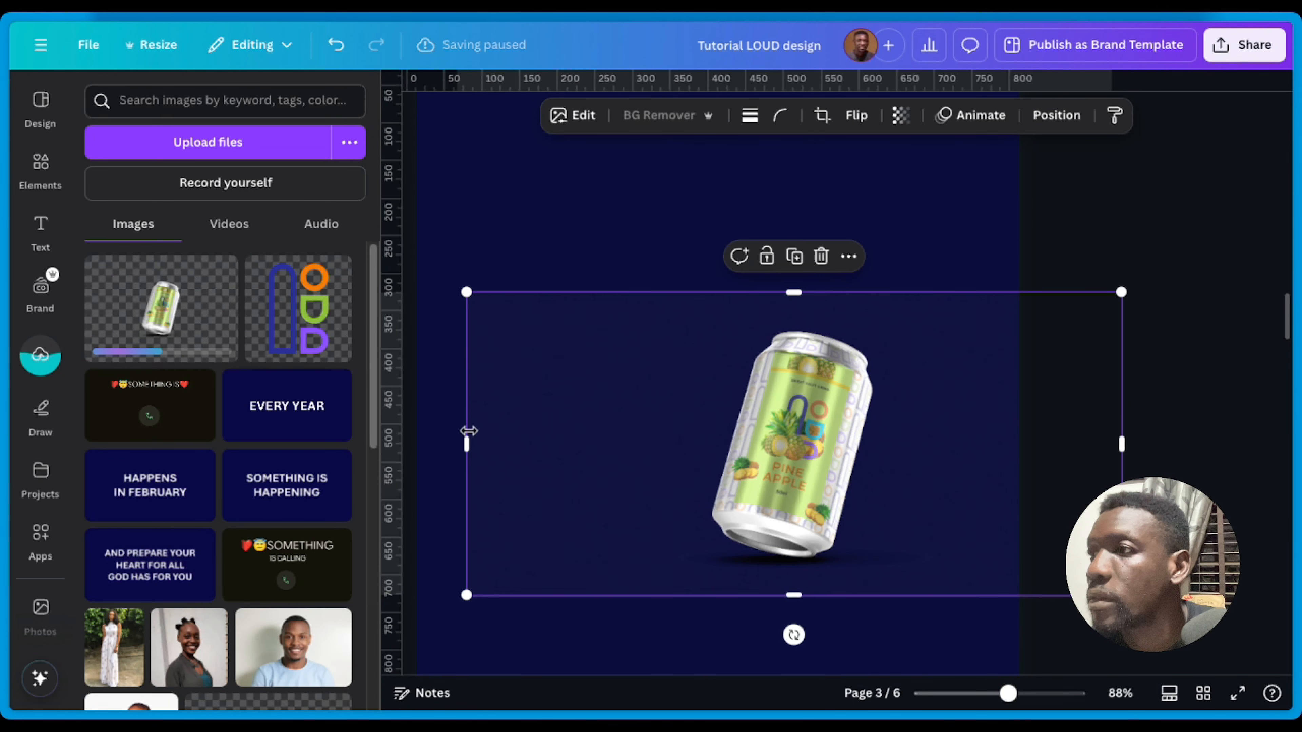
drag(467, 432, 636, 444)
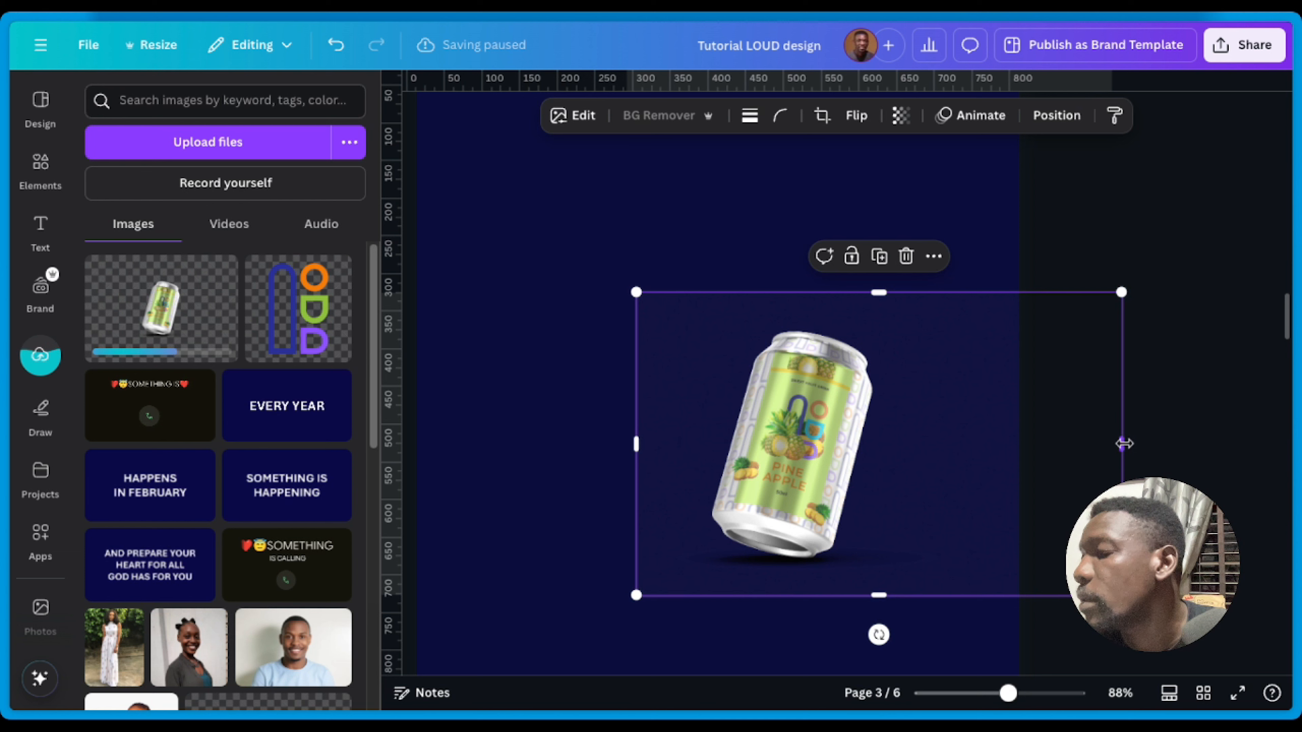
drag(1123, 444, 933, 462)
drag(807, 464, 709, 436)
click(687, 156)
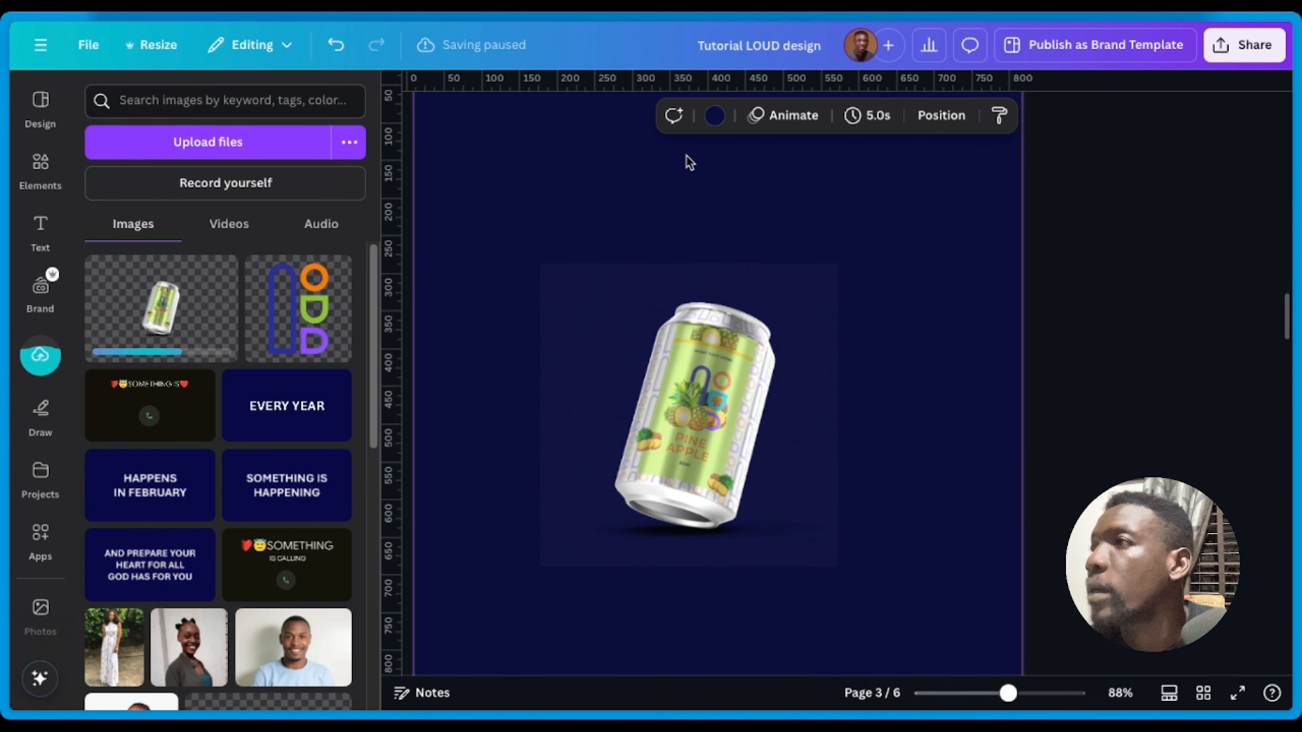
Step: Change the background colour of page 3 to the light yellow from the document colours
click(725, 122)
click(334, 322)
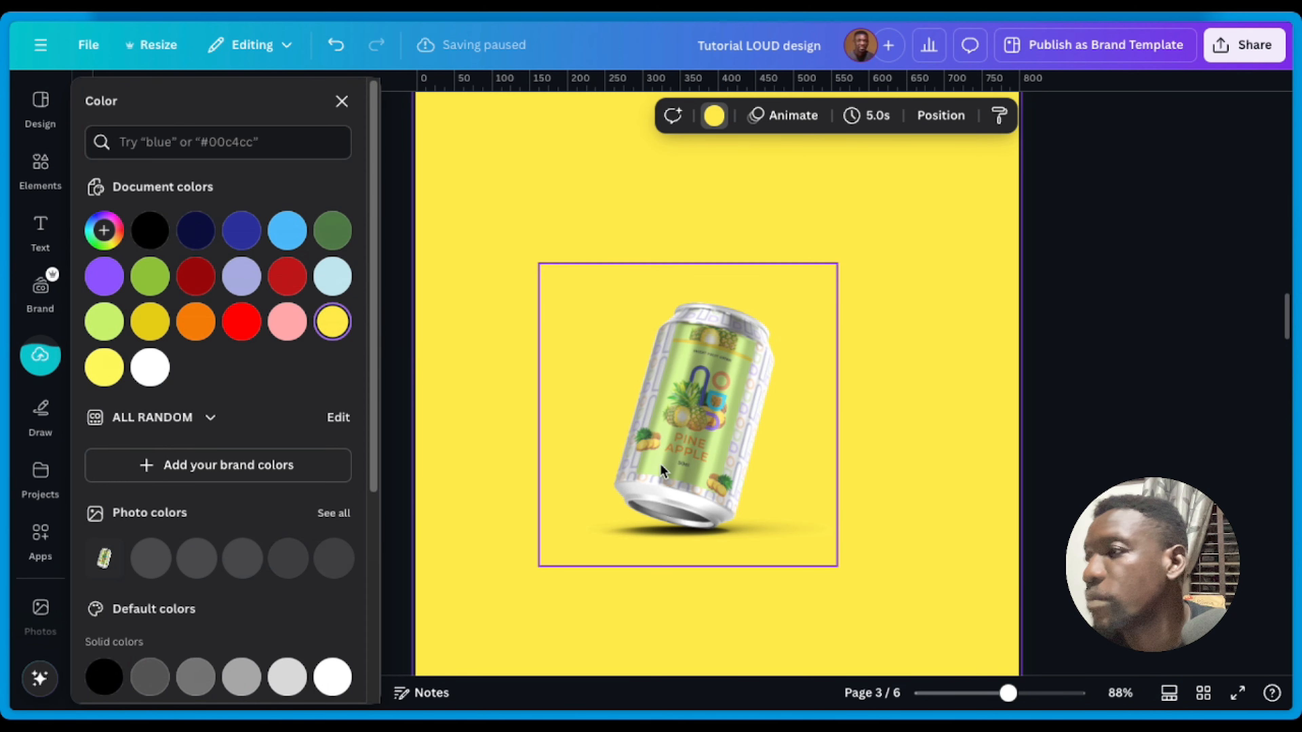
click(708, 419)
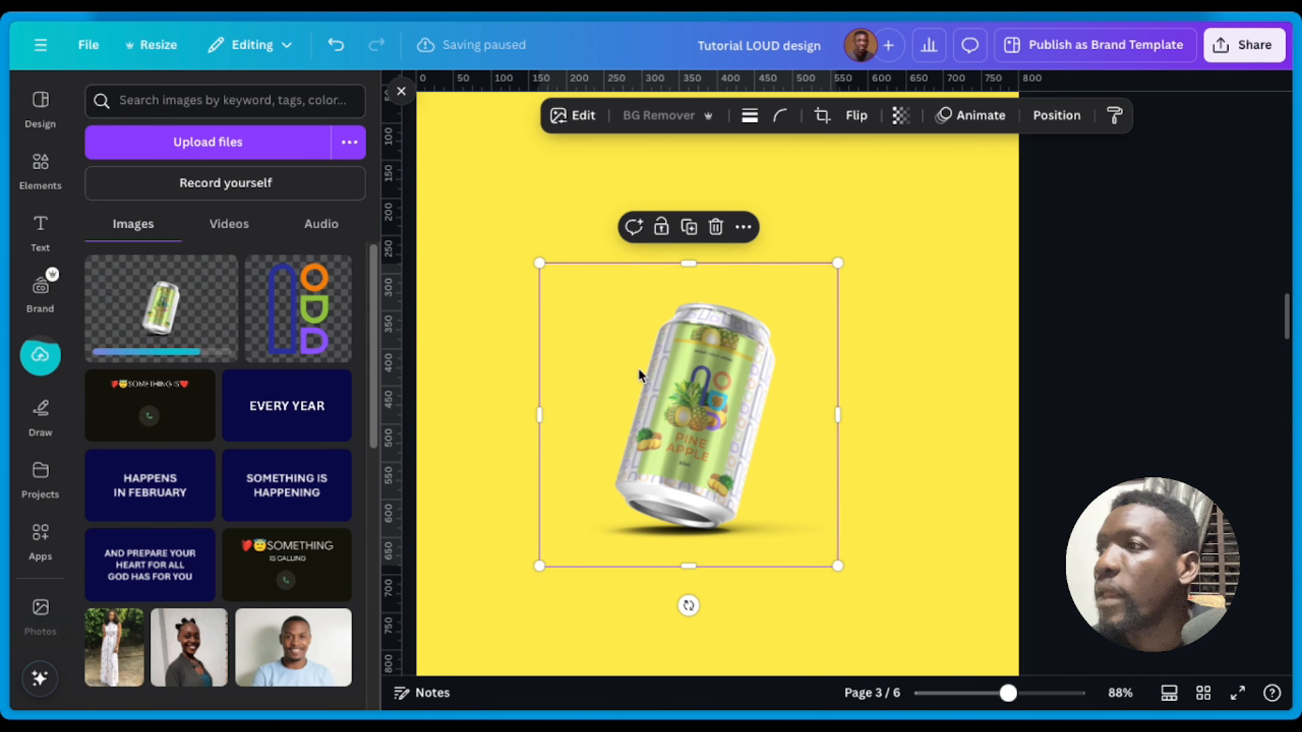
Step: Set the background of page 3 to a dark mustard yellow, darkening the document colour #E5CD17
click(471, 213)
click(712, 115)
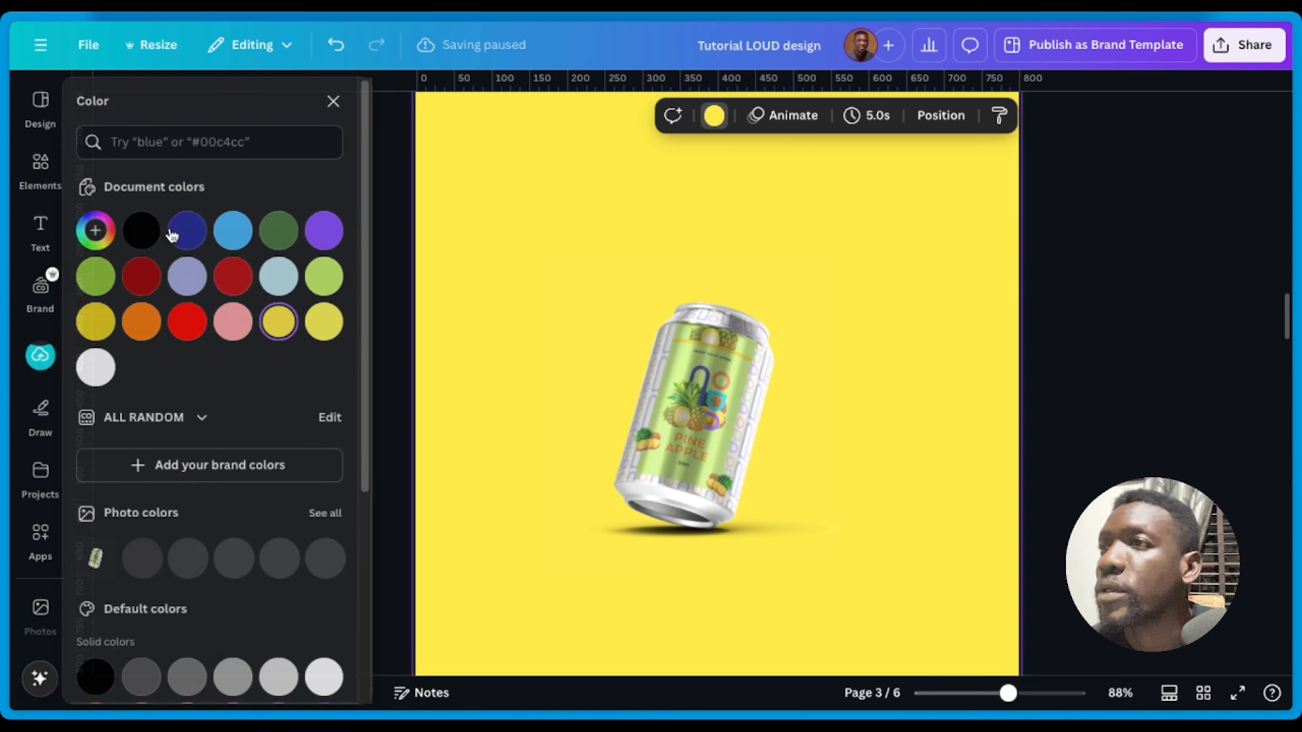
click(148, 323)
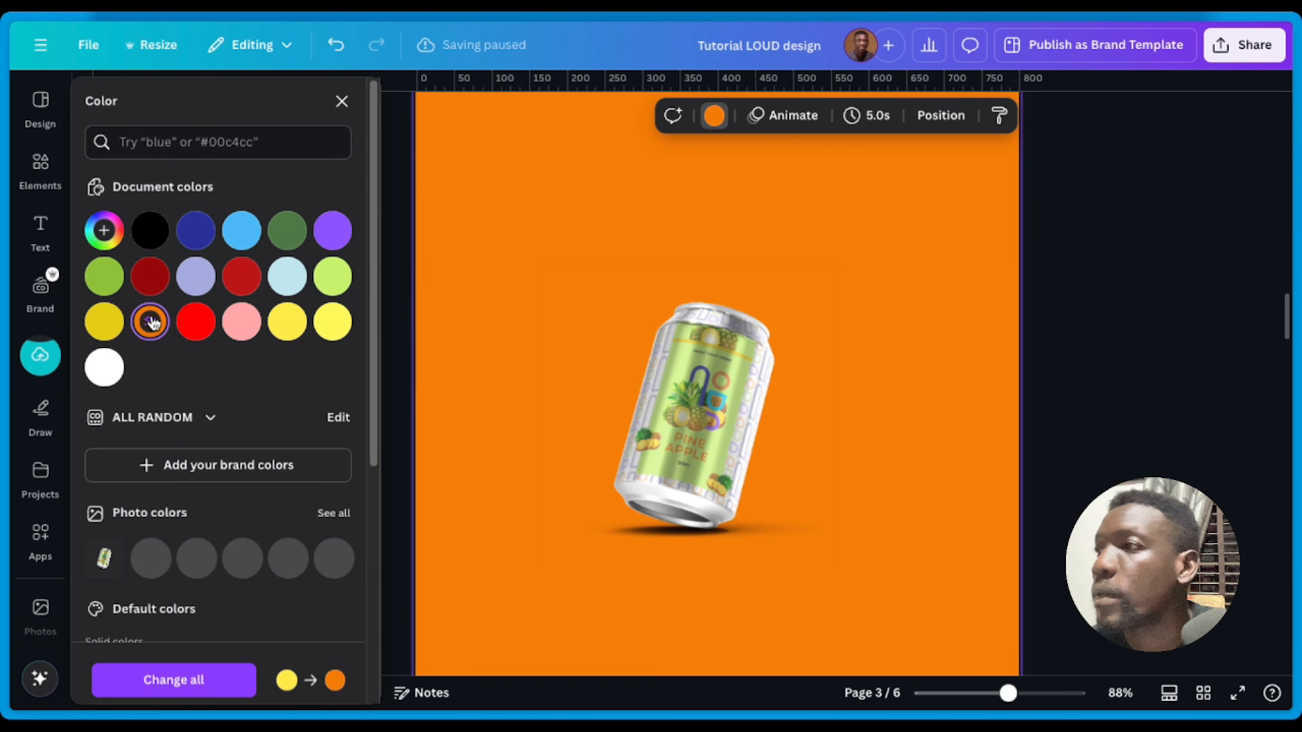
click(115, 331)
click(105, 230)
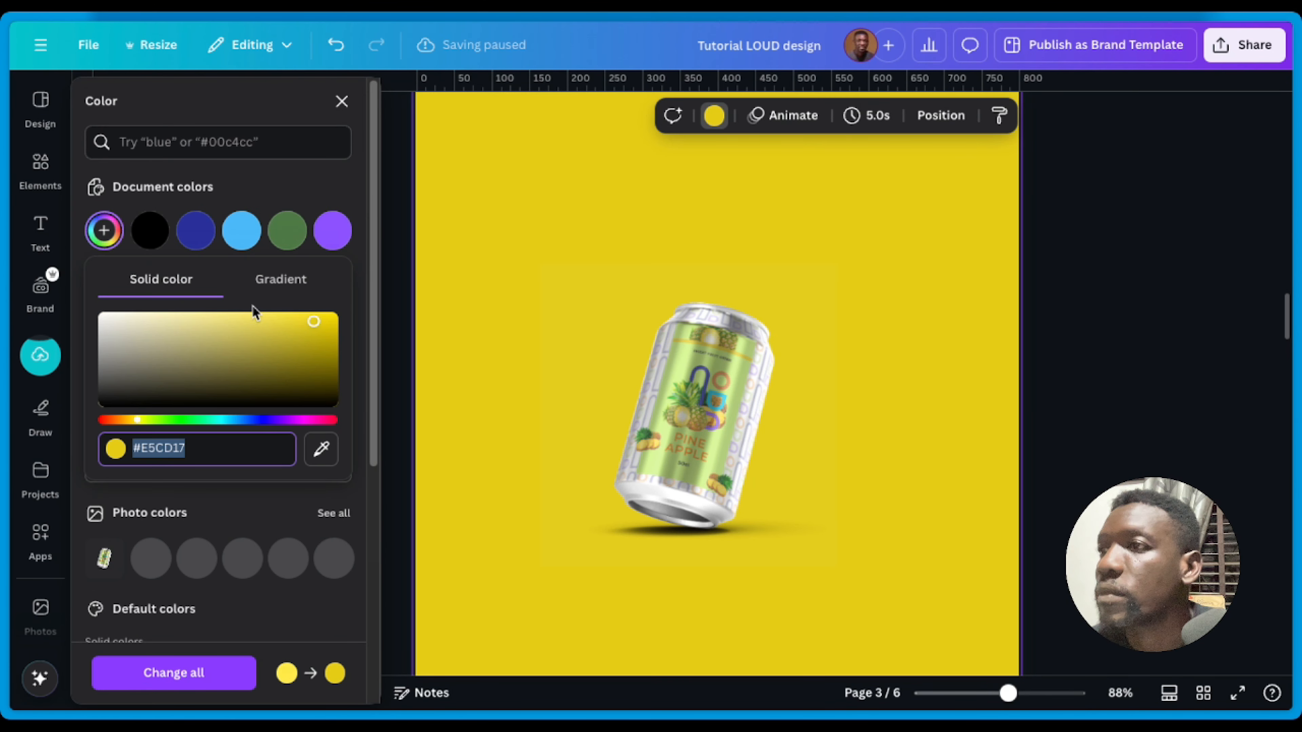
drag(313, 321, 323, 333)
click(1040, 306)
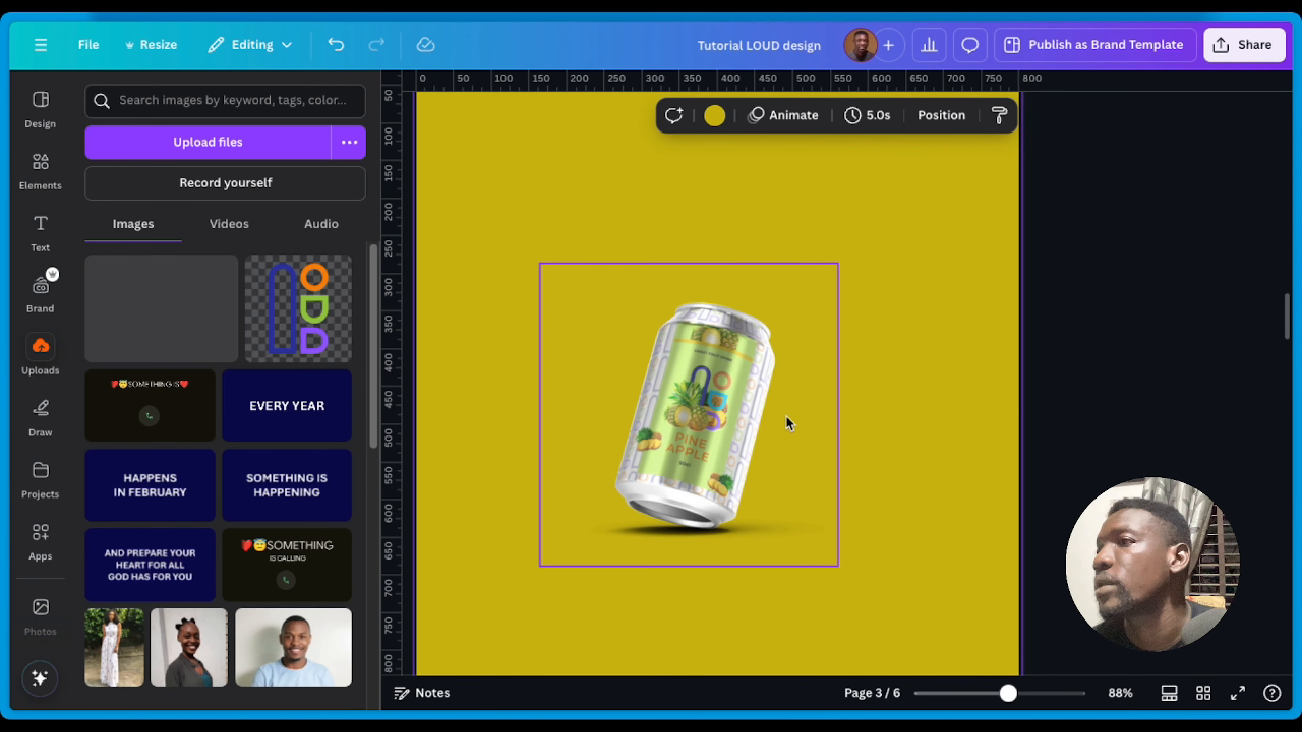
Step: Enlarge the can image to about 655 wide by 615 high and reposition it near the centre of the page
click(789, 423)
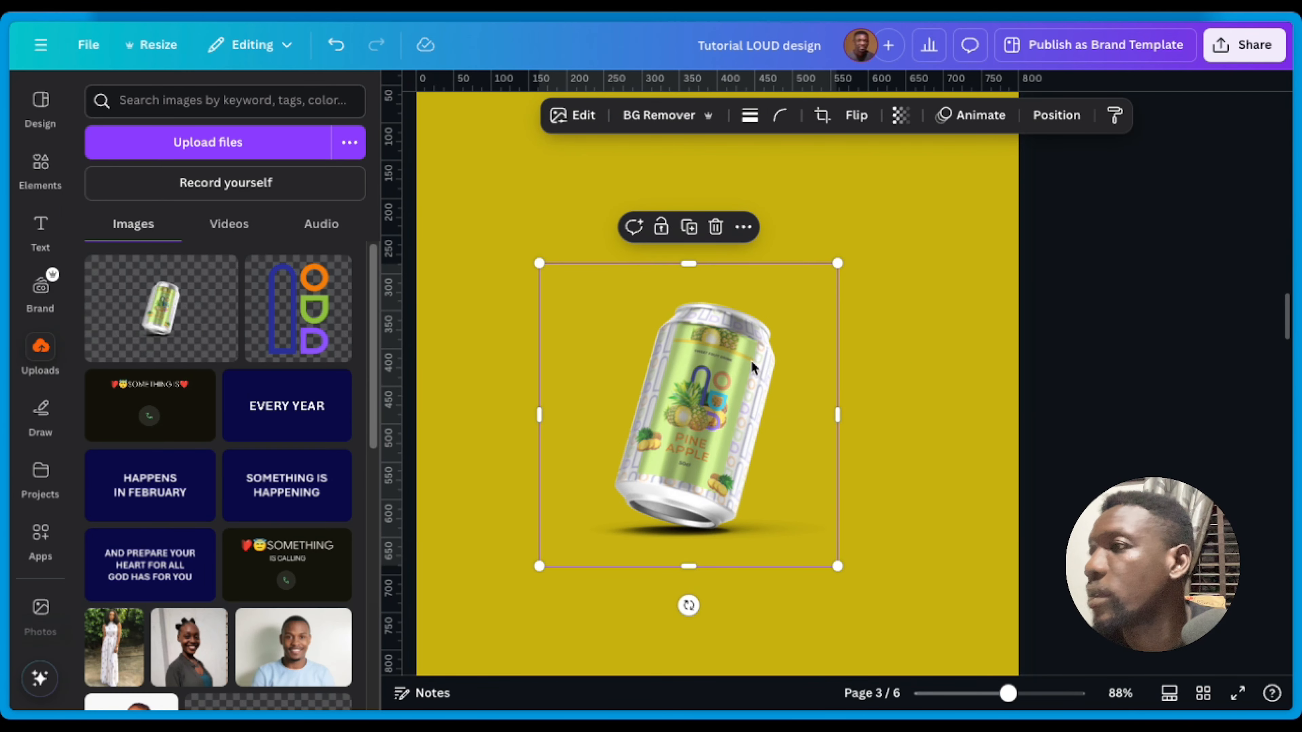
drag(688, 263, 688, 286)
drag(839, 284, 1032, 90)
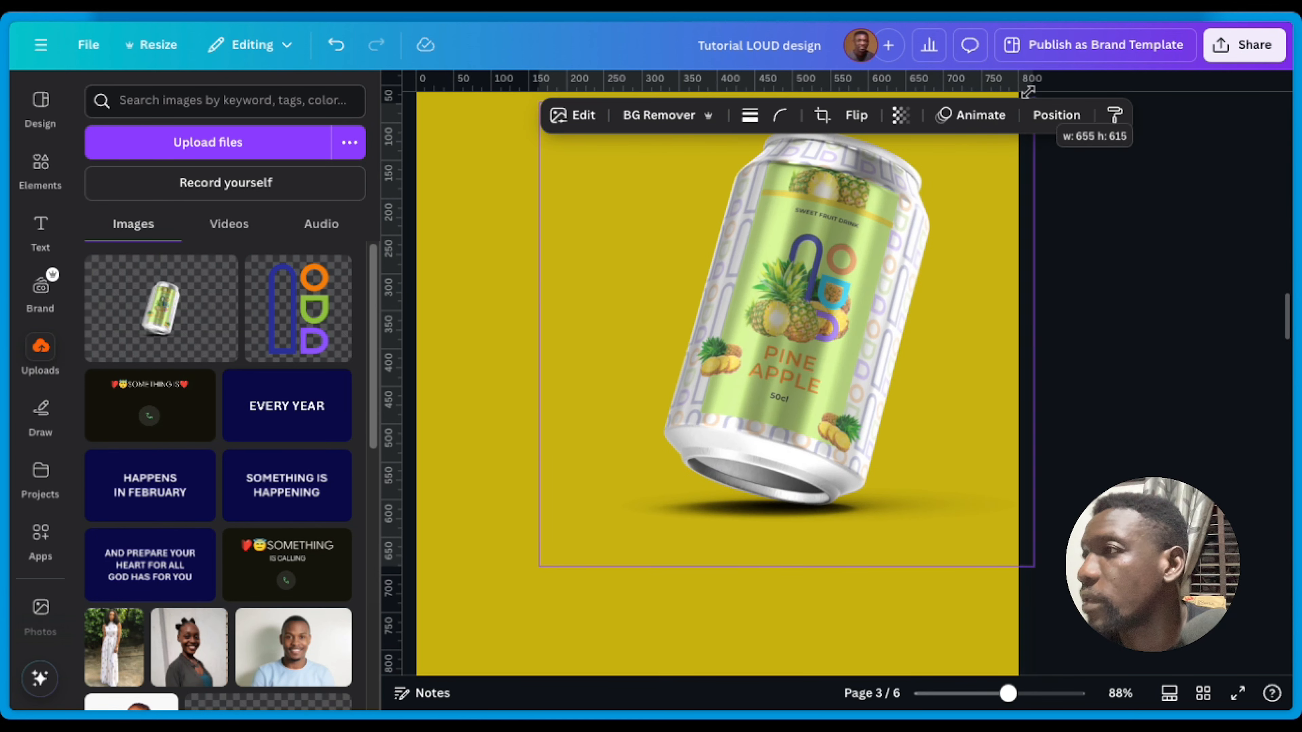
drag(832, 342, 738, 389)
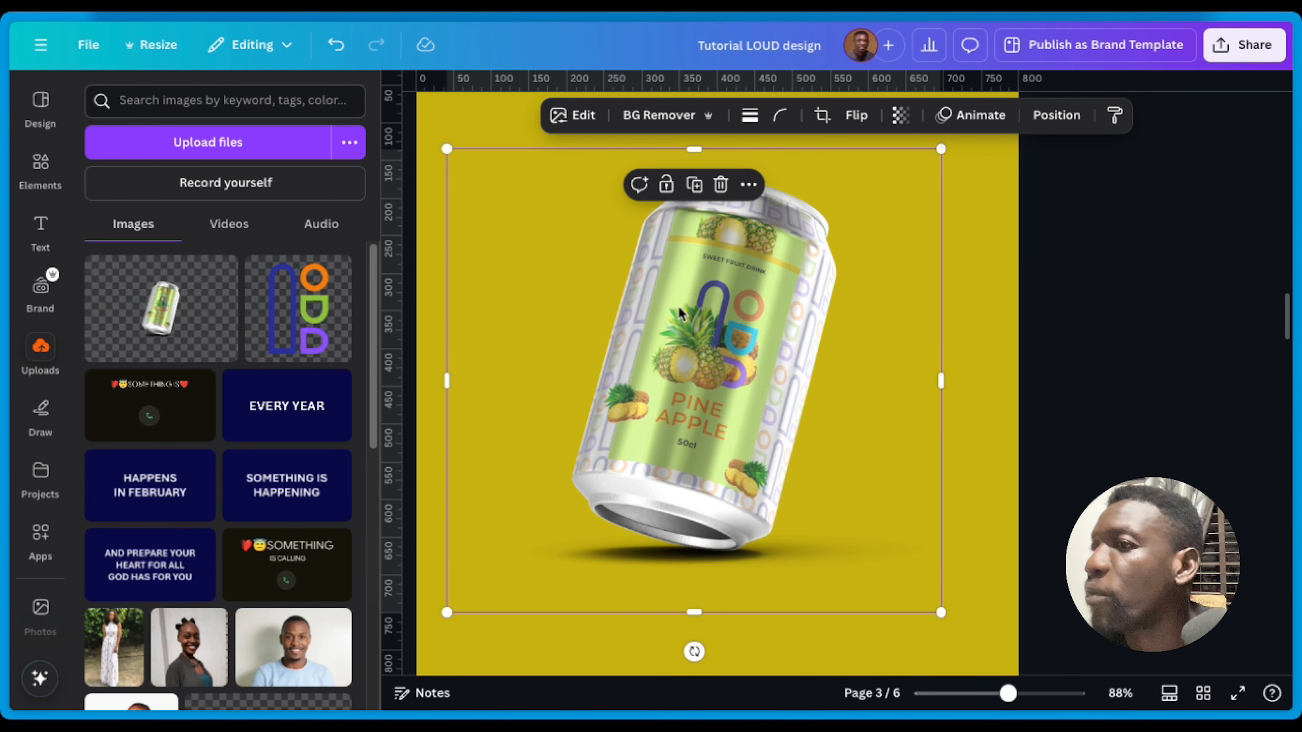
Step: Raise the overall saturation of the can image on page 3 to 41 in its image adjustments
click(584, 122)
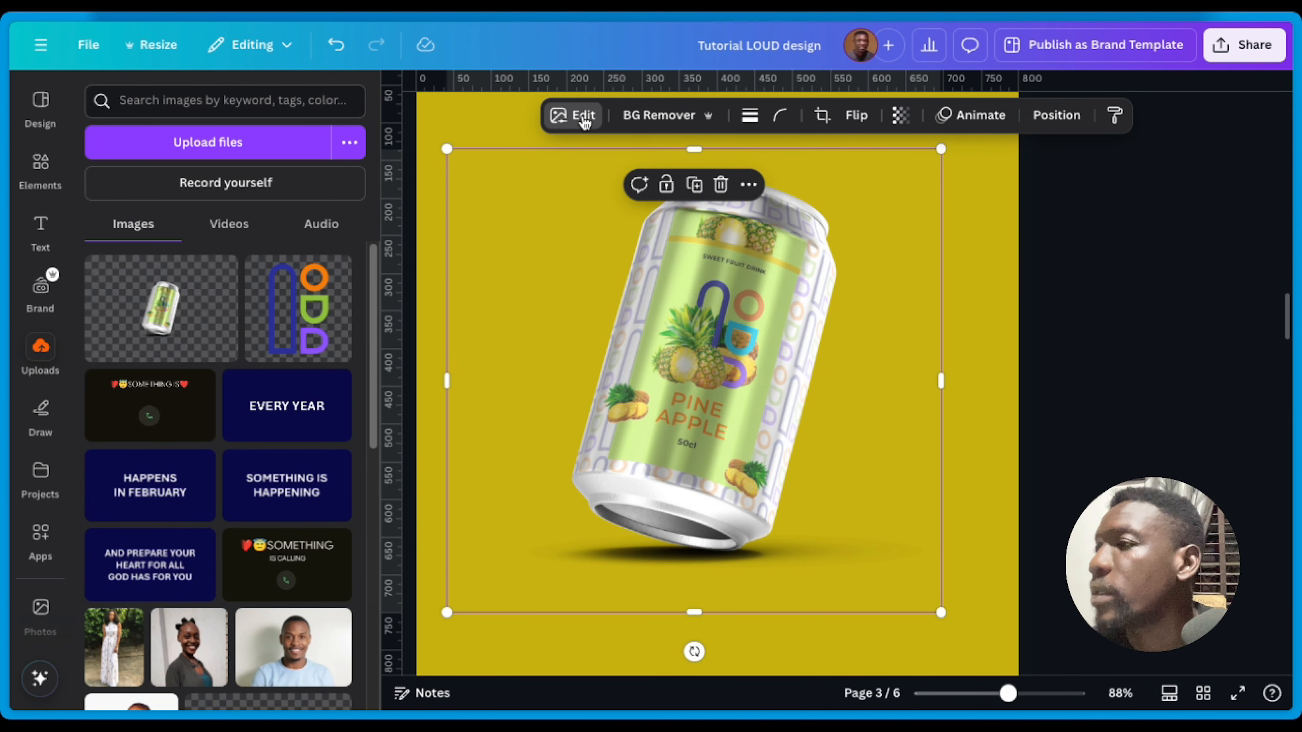
click(203, 167)
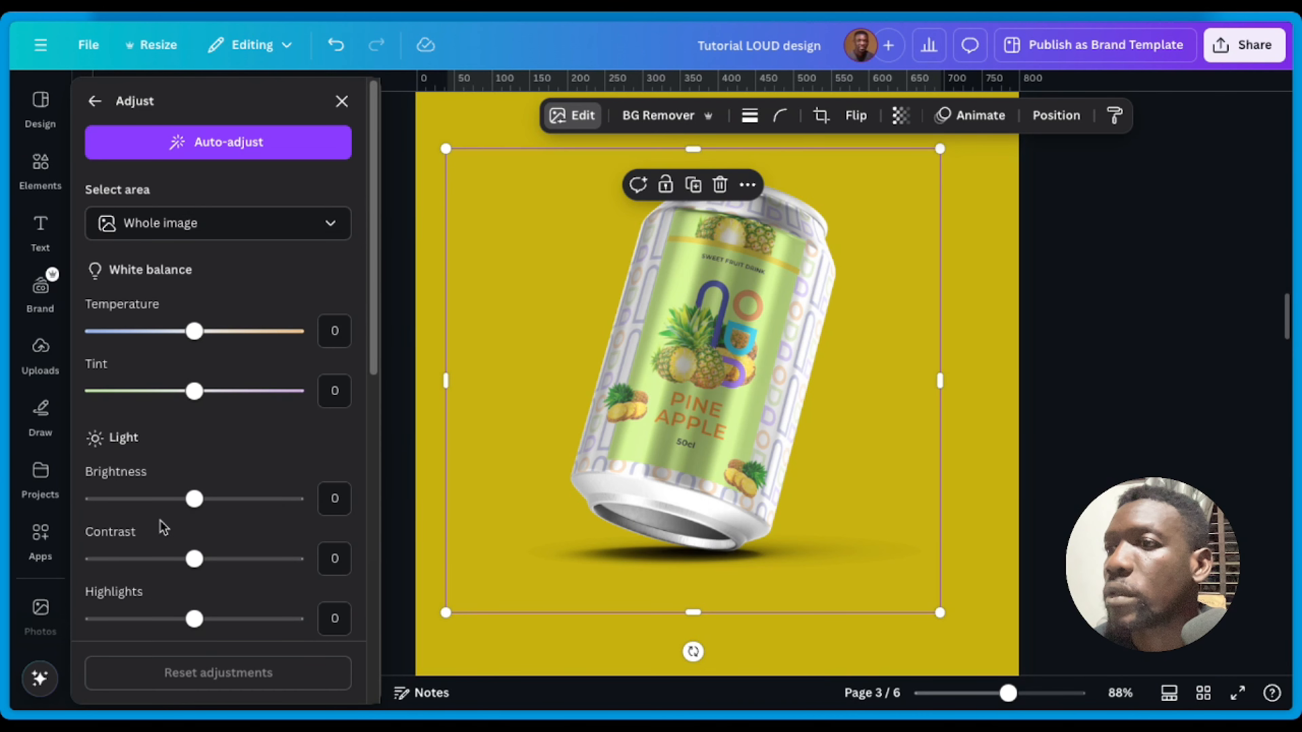
scroll(191, 448, down, 10)
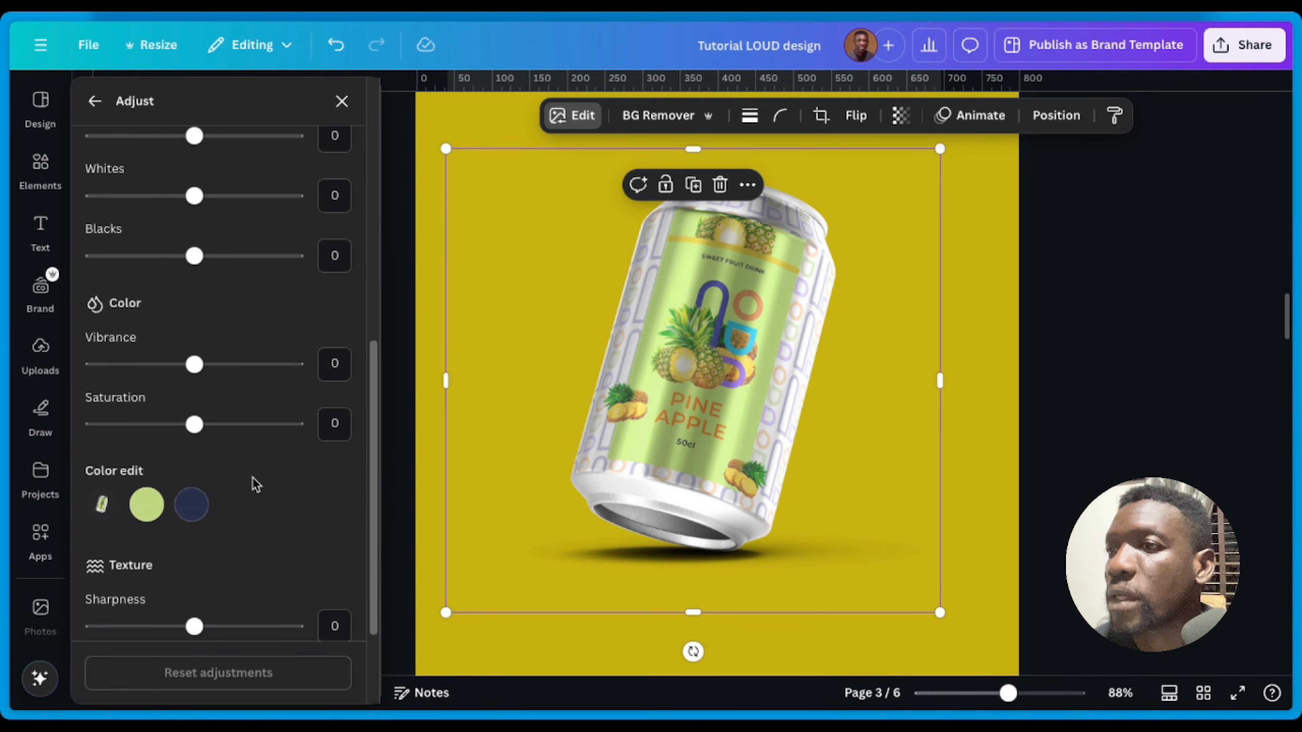
drag(200, 418, 237, 421)
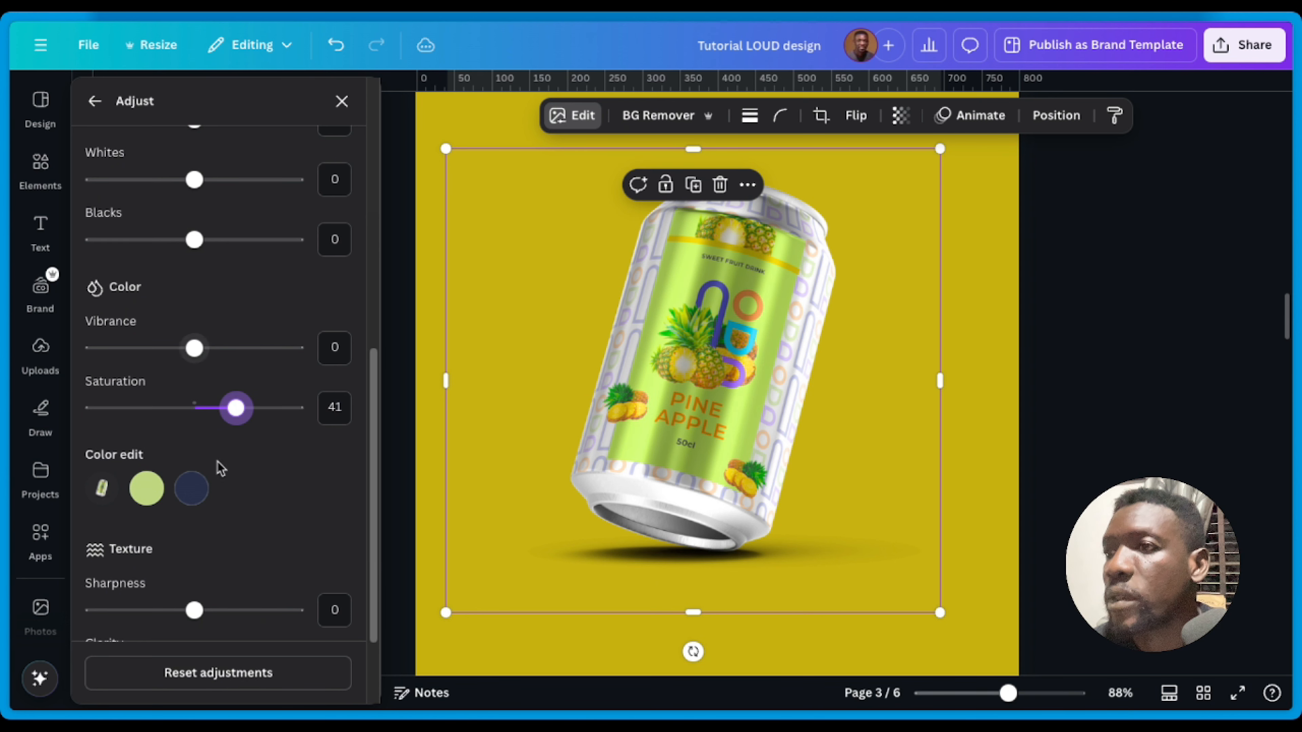
Step: Edit only the light green colour of the can image, setting its saturation to 40
click(146, 488)
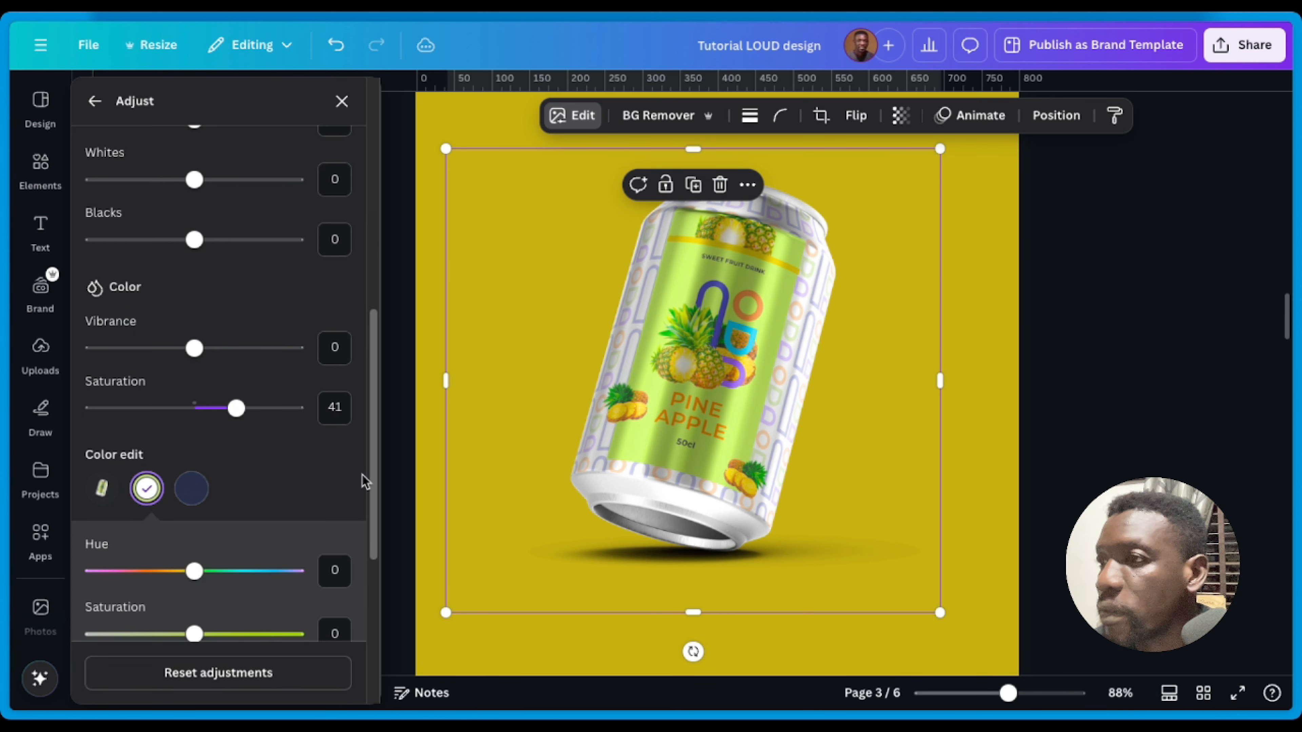
scroll(364, 481, down, 3)
drag(195, 512, 224, 522)
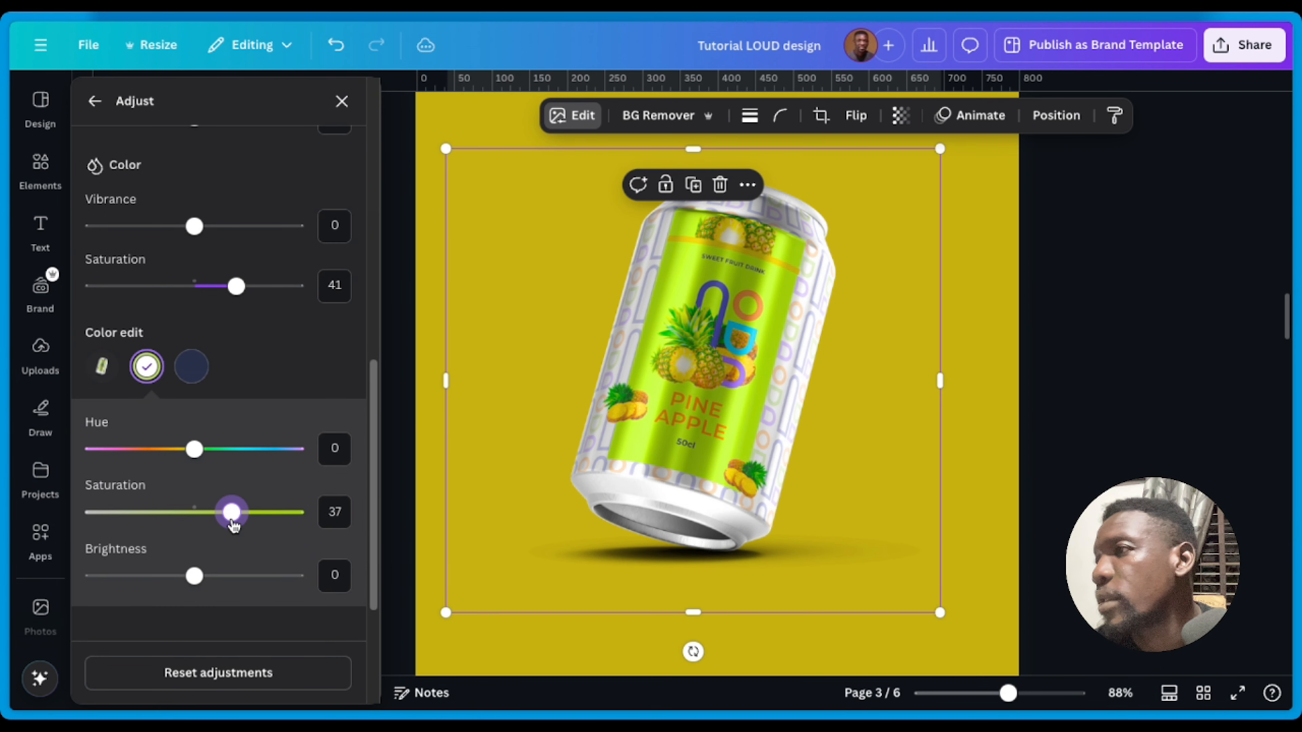
drag(233, 524, 237, 526)
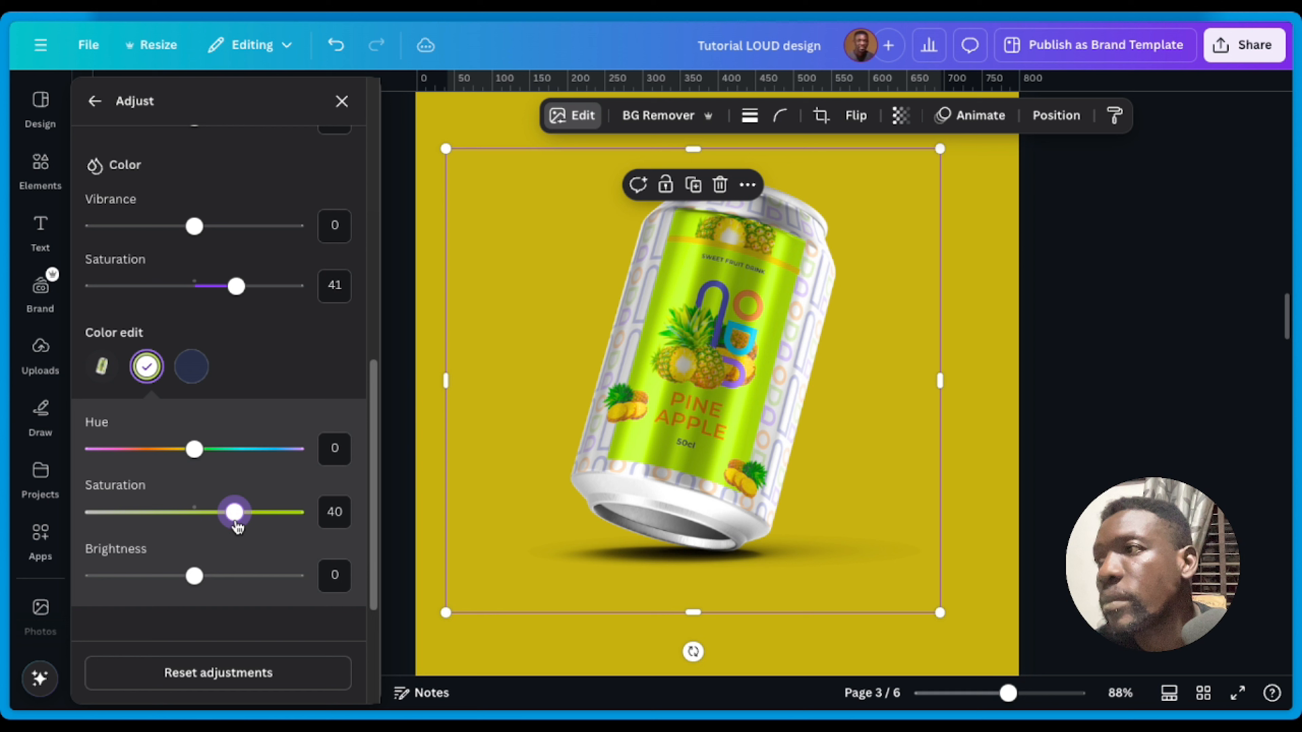
Step: Set the can image's brightness to -9 and contrast to -8, slightly lower its shadows, and close the adjustments
scroll(281, 367, up, 7)
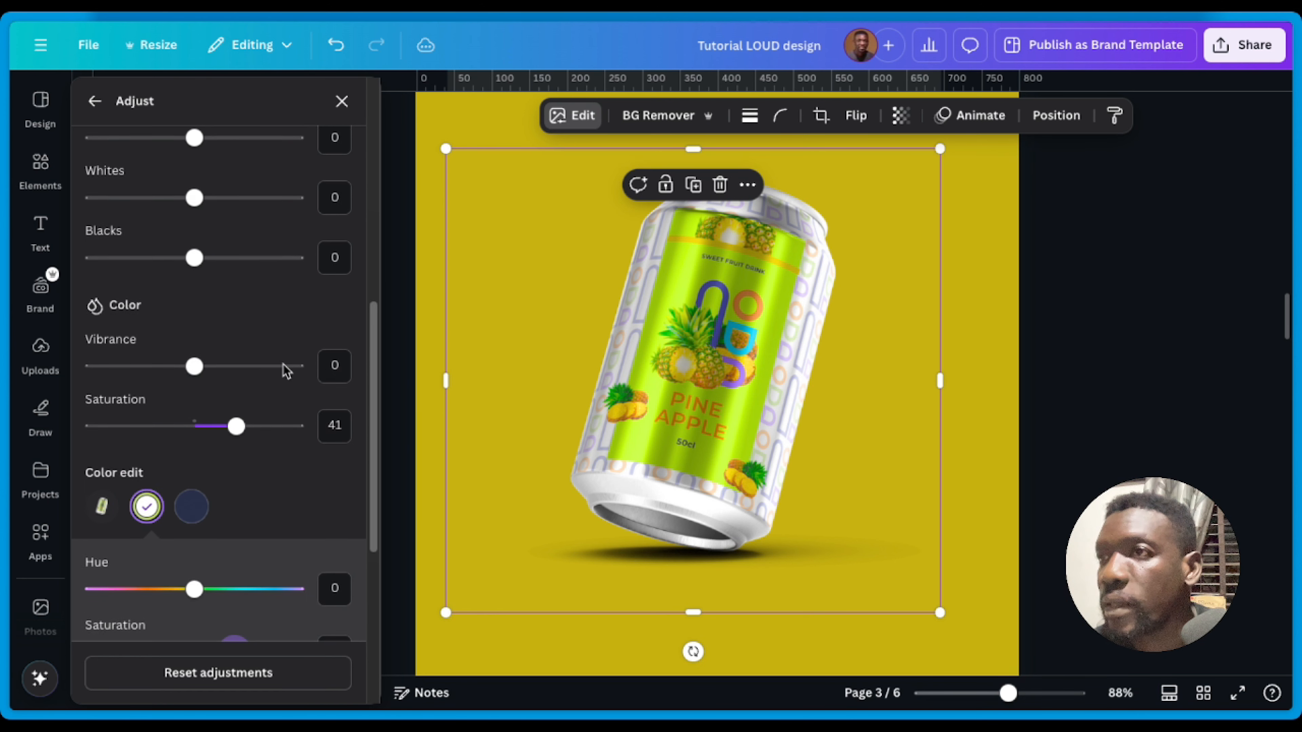
mouse_move(190, 295)
mouse_down()
mouse_move(203, 294)
mouse_move(183, 295)
mouse_up()
mouse_move(194, 355)
mouse_down()
mouse_move(215, 365)
mouse_move(171, 355)
mouse_move(188, 361)
mouse_up()
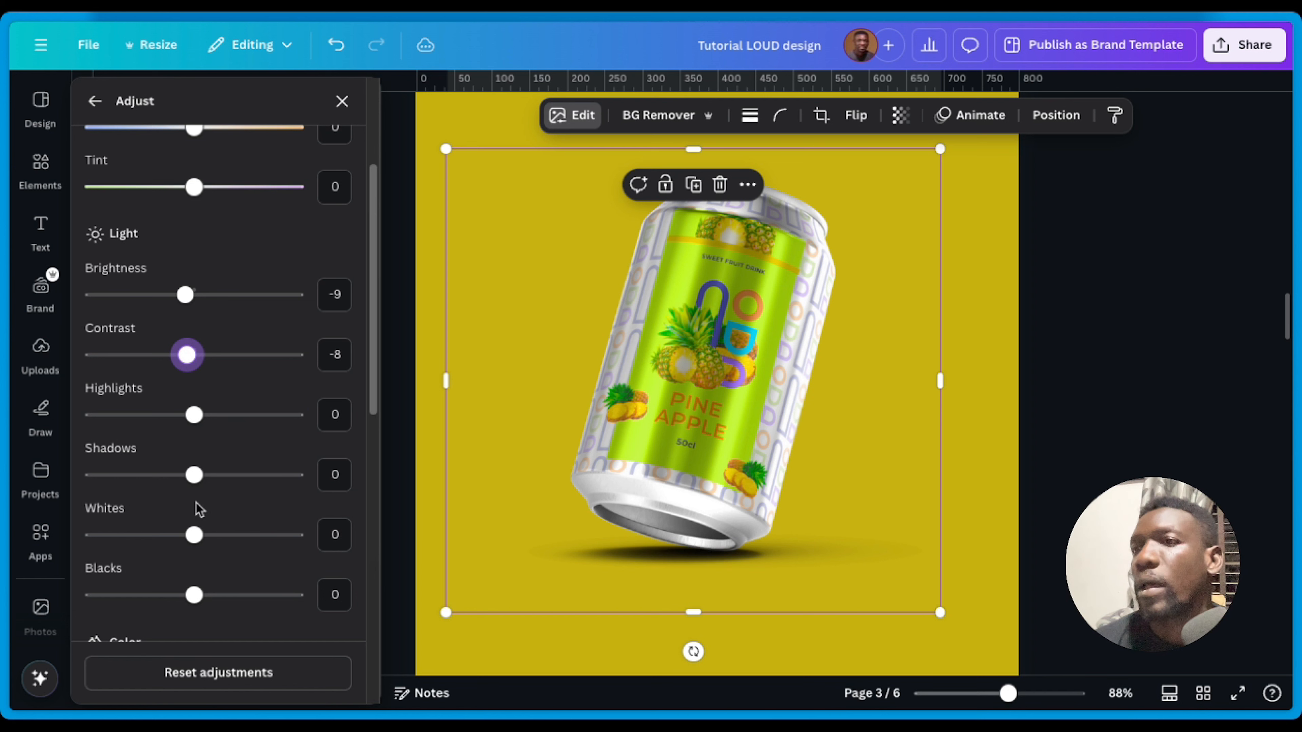
mouse_move(195, 475)
mouse_down()
mouse_move(206, 474)
mouse_move(179, 477)
mouse_up()
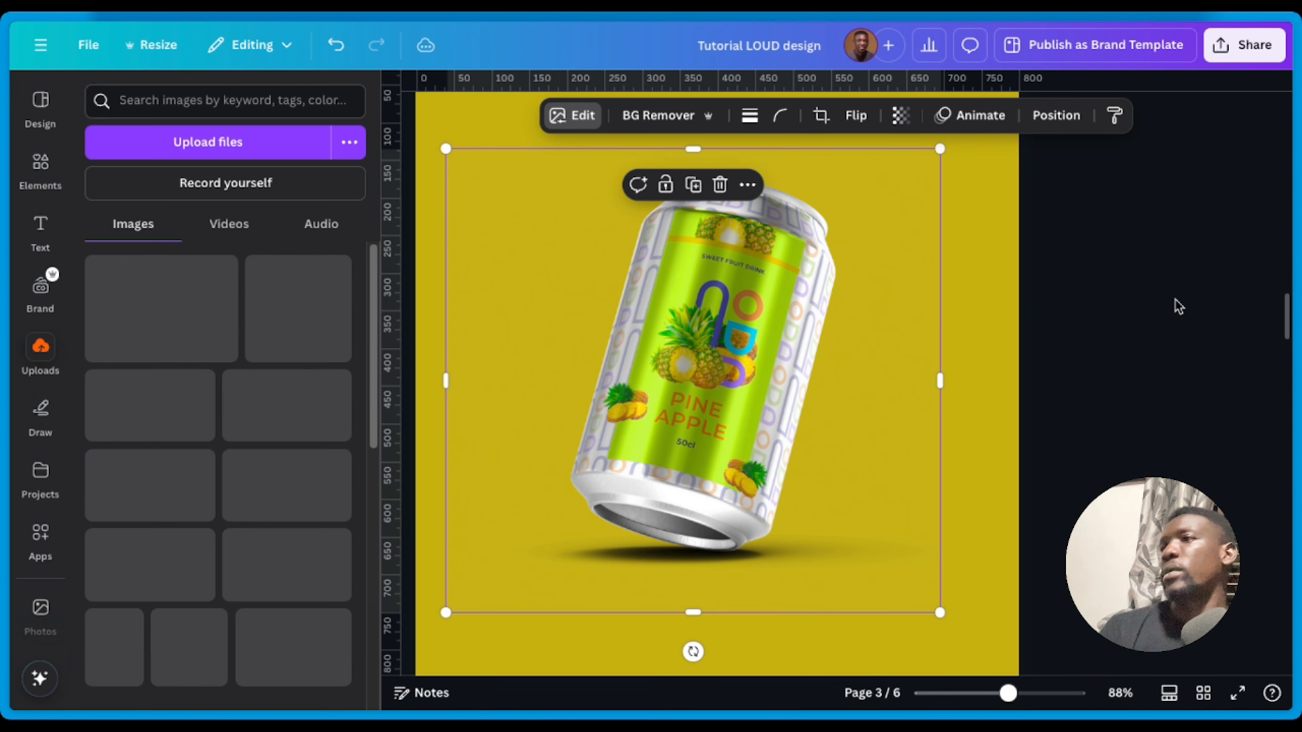
click(1079, 370)
click(662, 369)
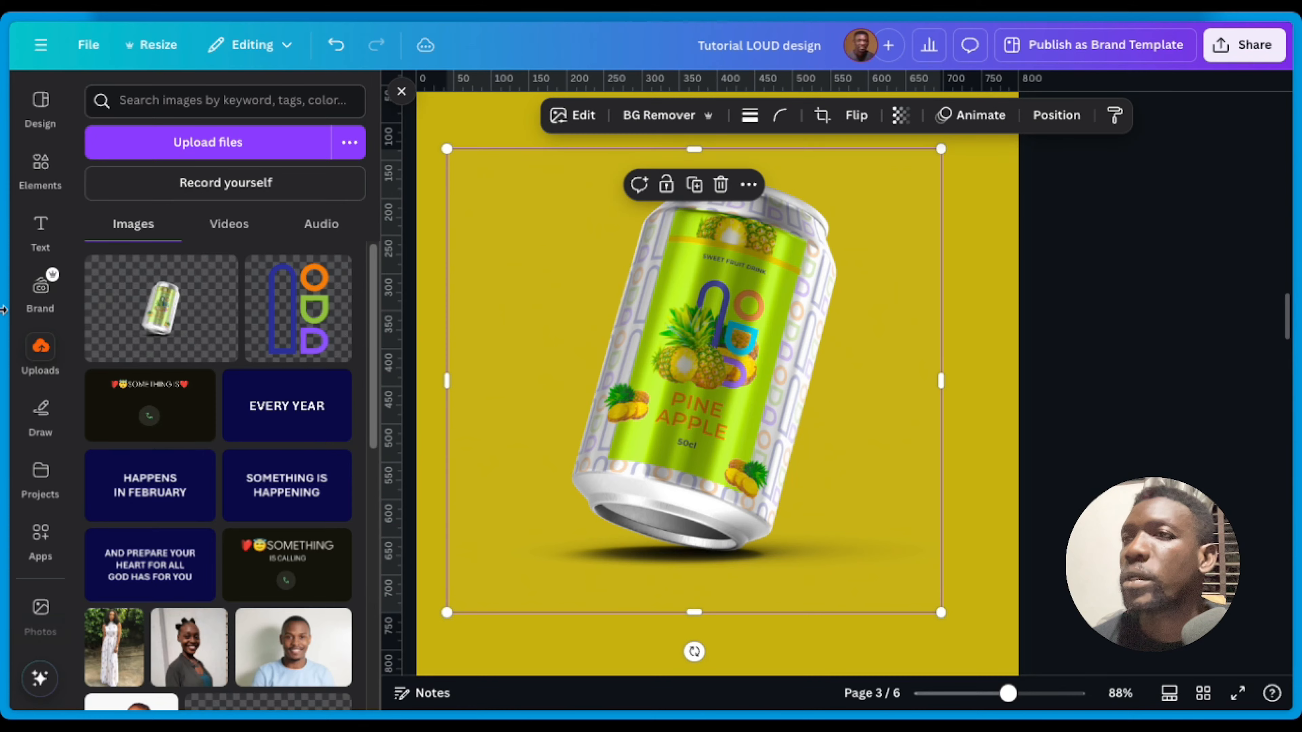
Step: Examine the finished can layouts on pages 1 and 4 as references for completing the pineapple can page
scroll(590, 378, up, 10)
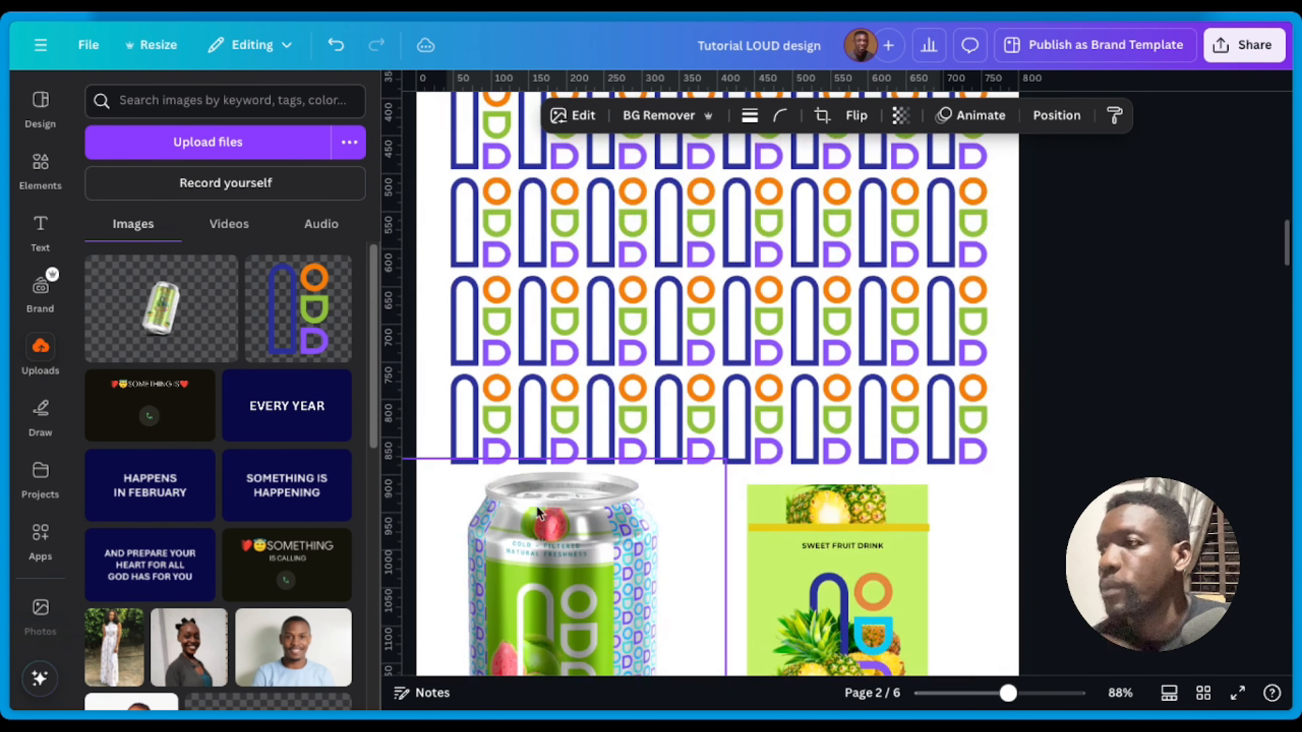
scroll(538, 513, up, 10)
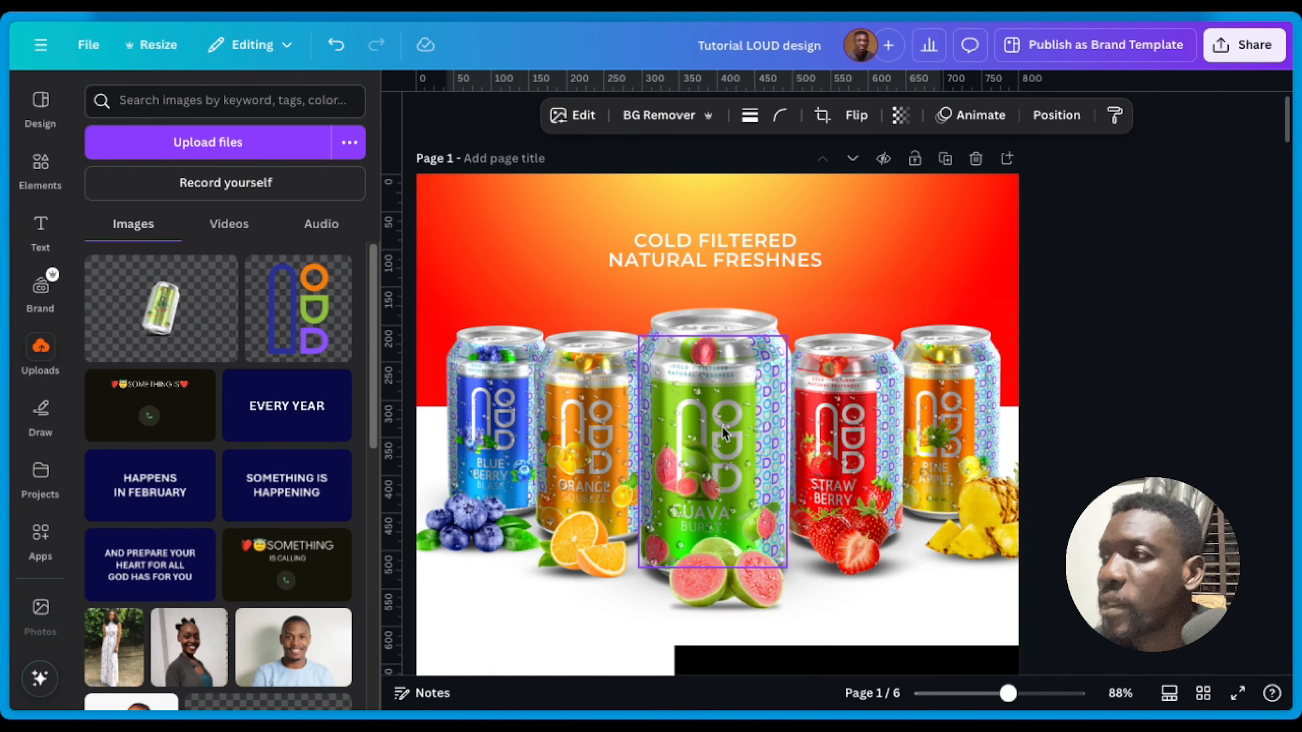
scroll(685, 482, down, 10)
scroll(689, 468, down, 10)
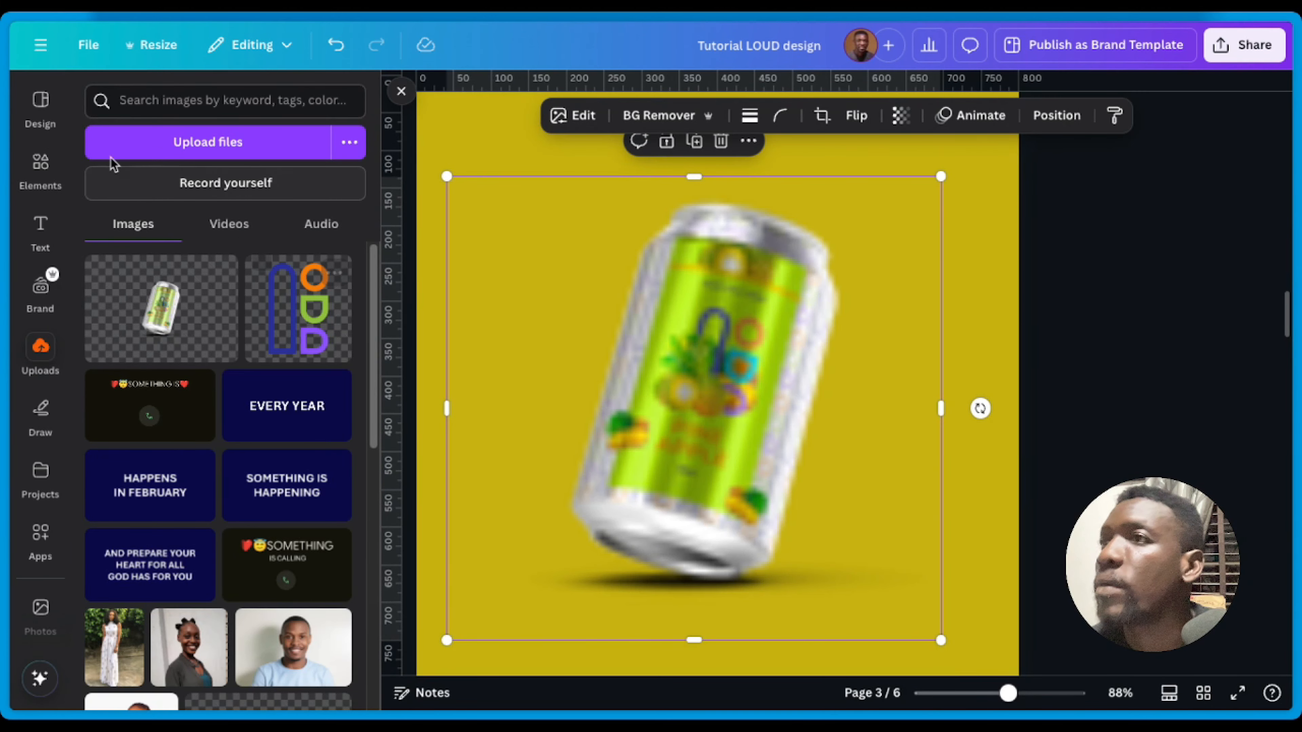
click(40, 169)
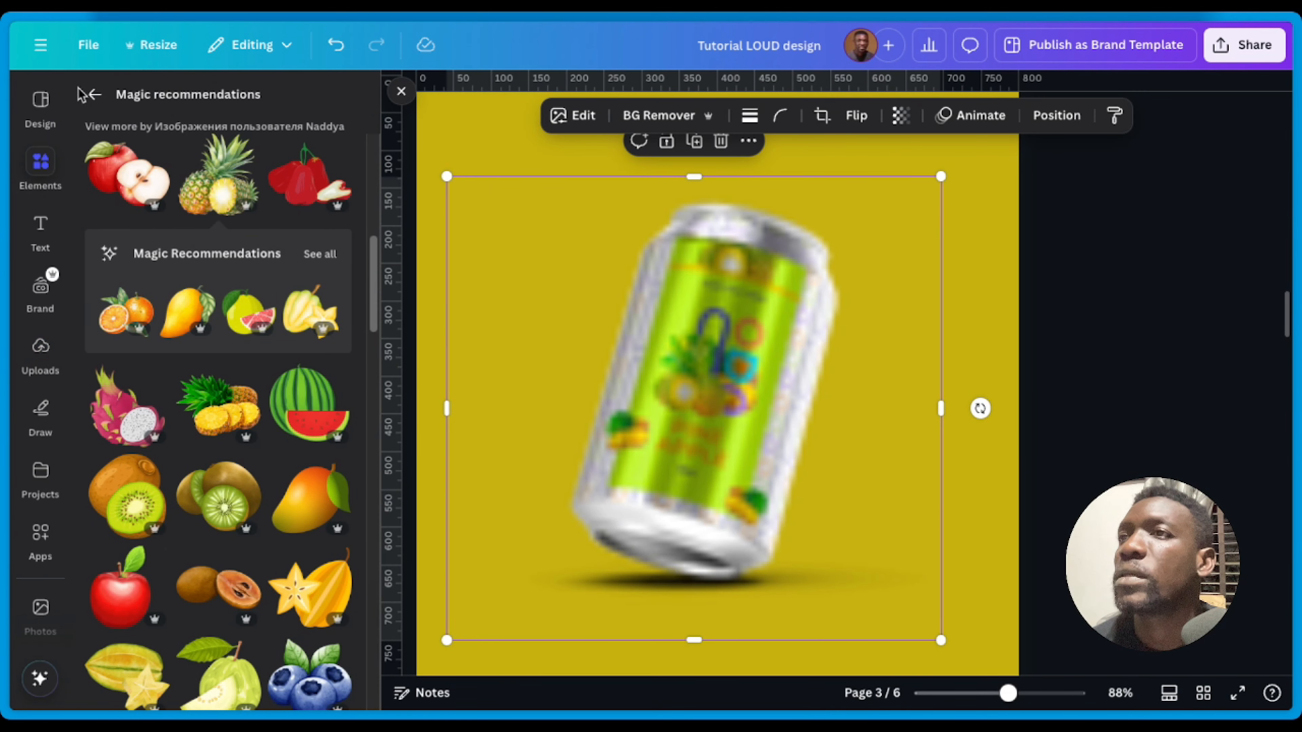
scroll(747, 442, down, 10)
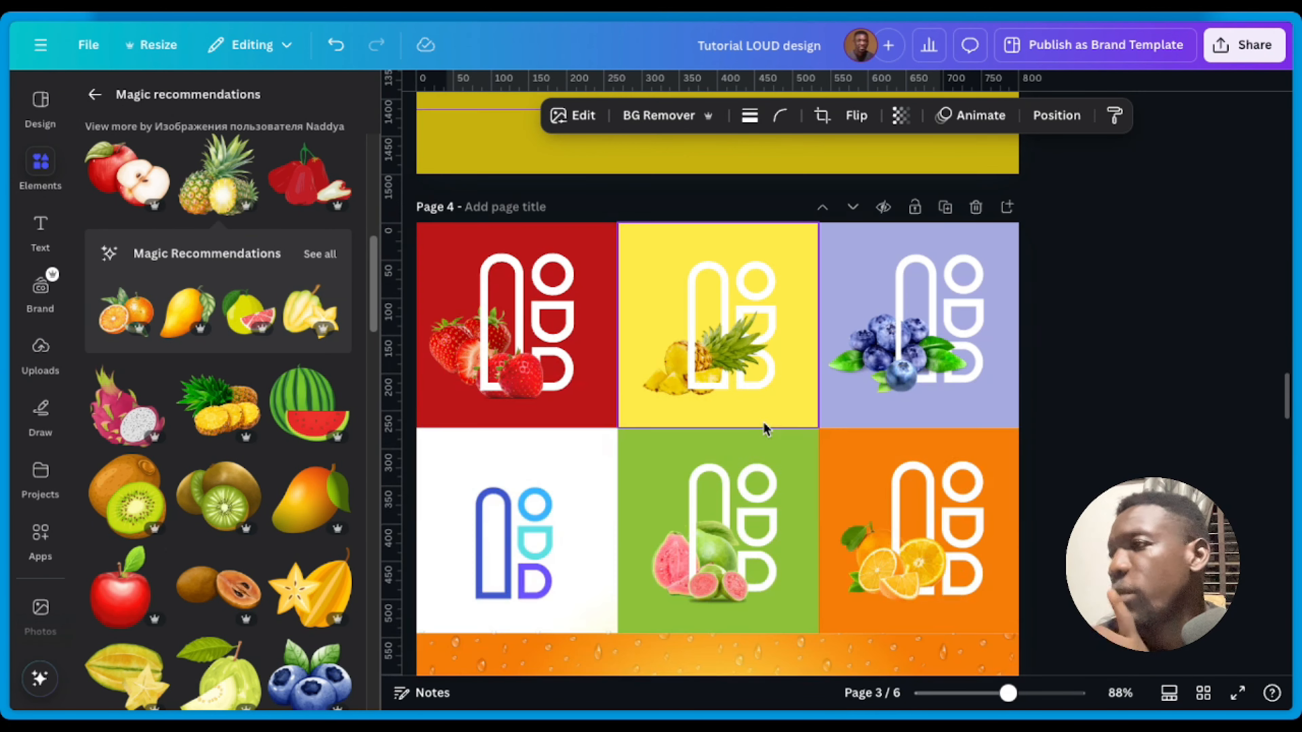
scroll(674, 456, down, 5)
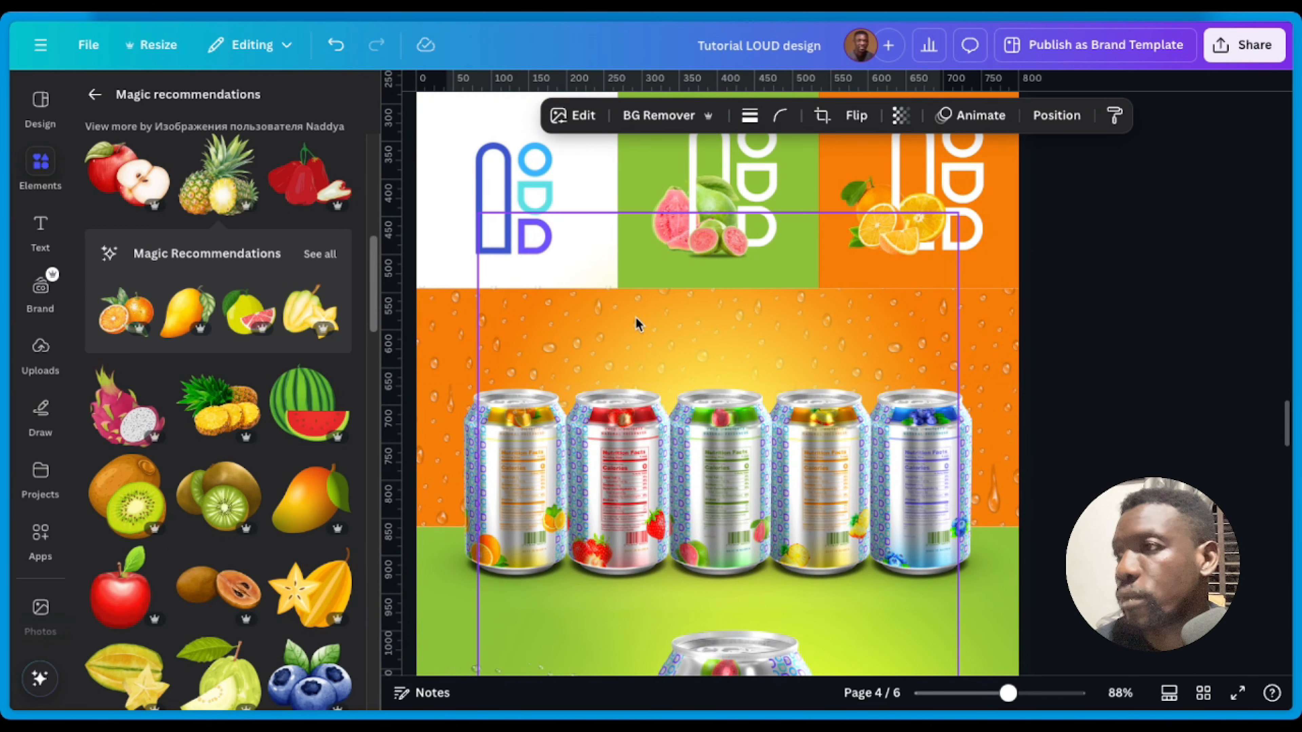
scroll(636, 323, down, 6)
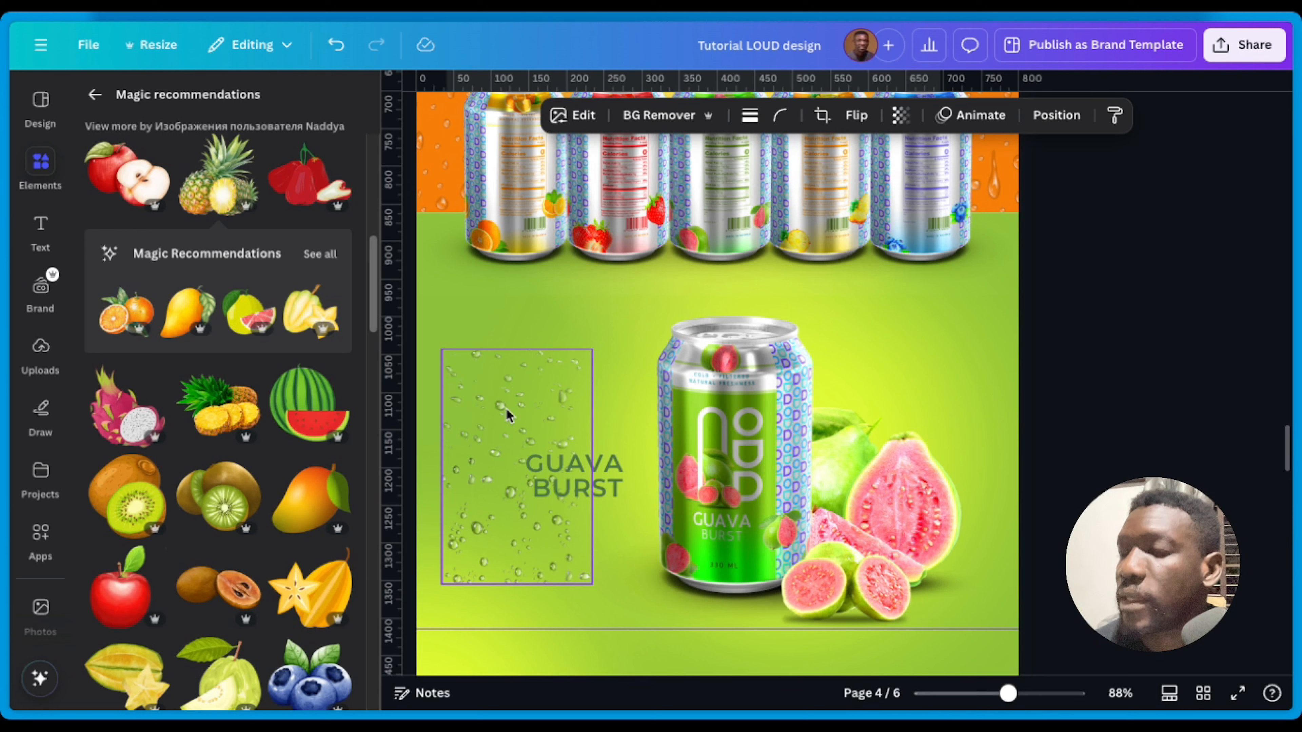
Step: View more elements by the creator of the small halved guava graphic beside the Guava Burst can on page 4
click(733, 377)
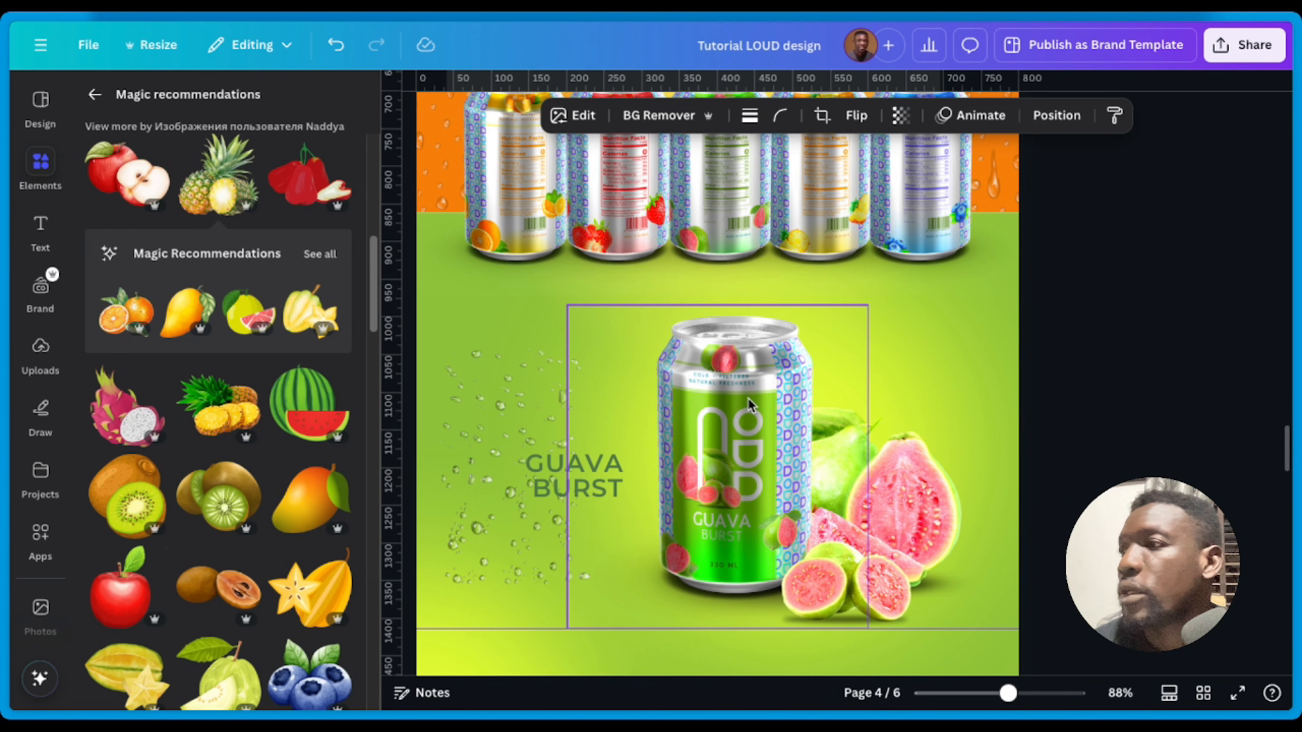
click(948, 479)
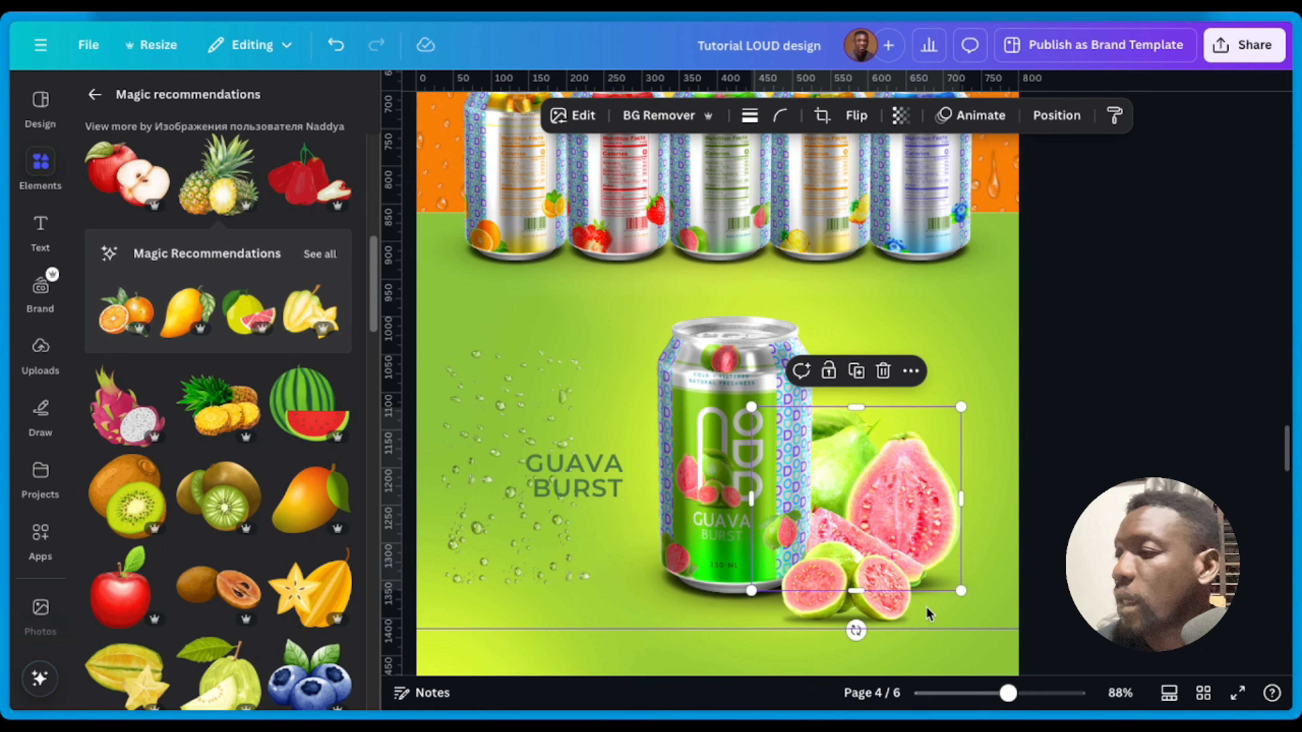
click(900, 616)
right_click(871, 583)
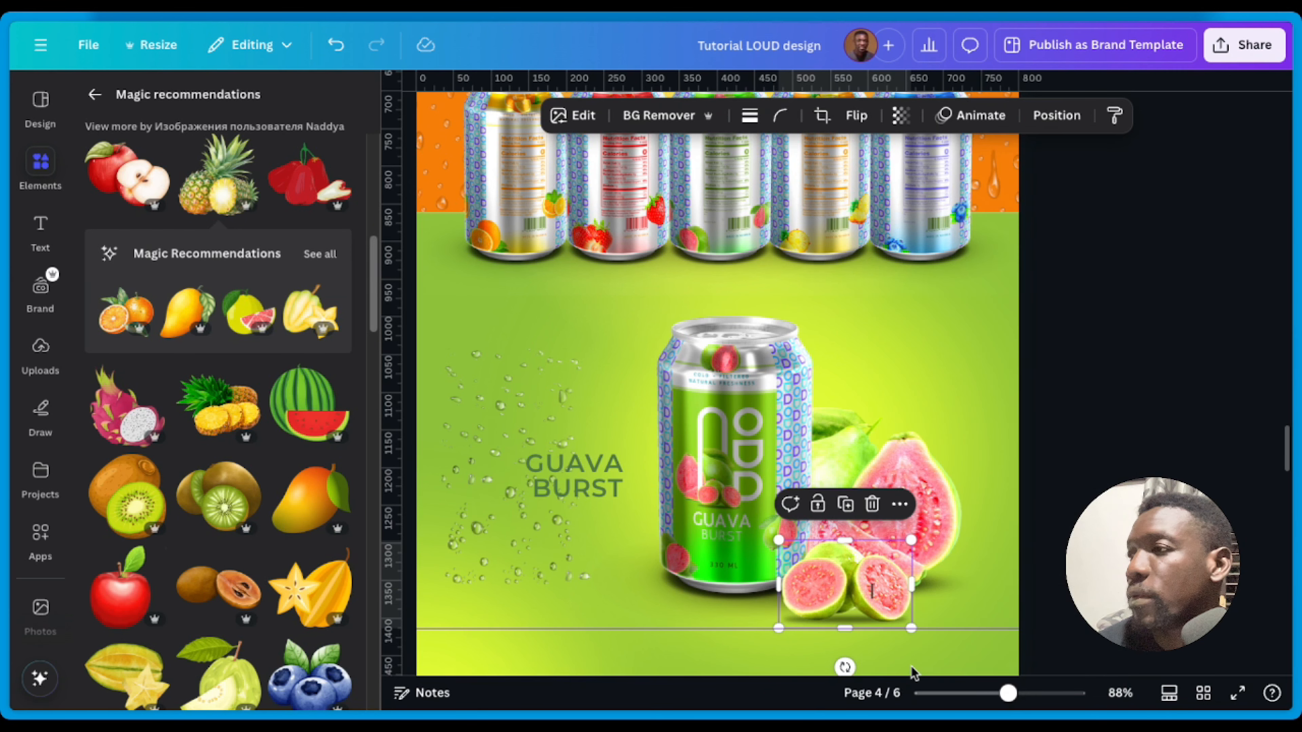
right_click(911, 669)
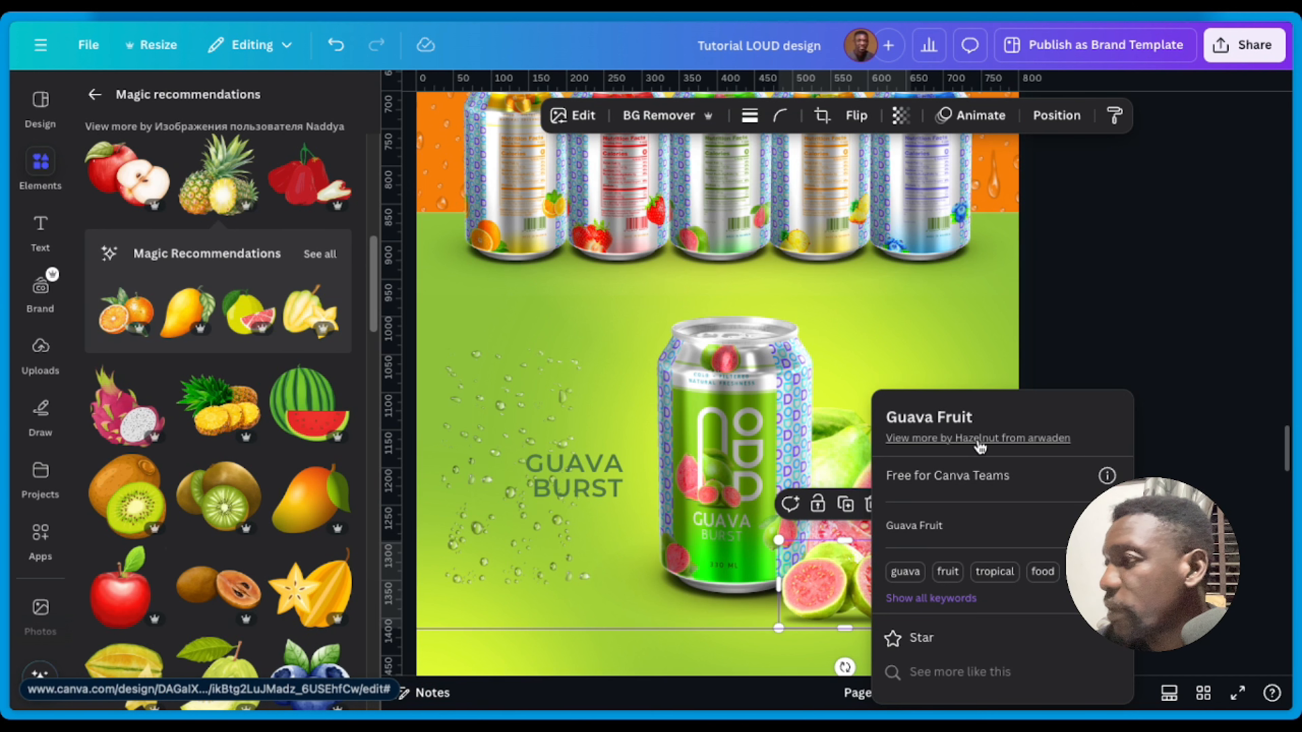
click(991, 440)
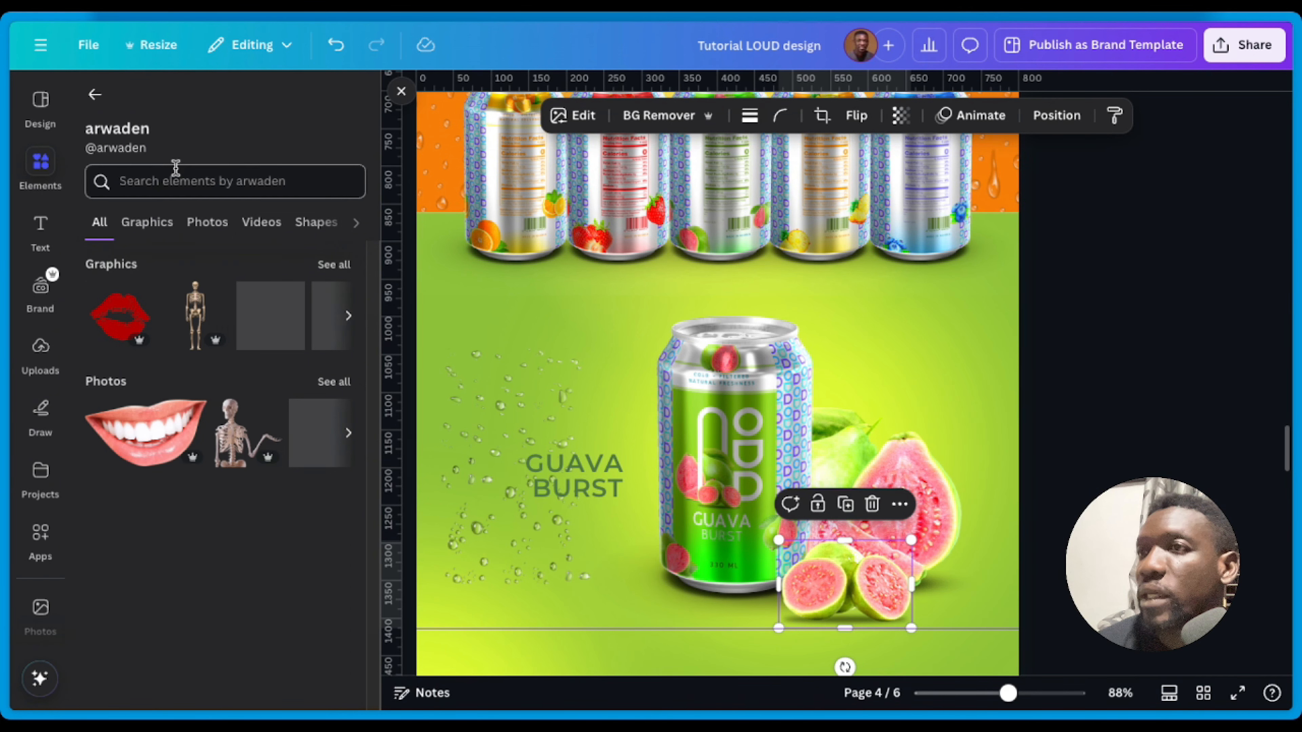
Step: Search this creator's elements for "guava fruit" and check the graphics, photos and videos categories
click(169, 177)
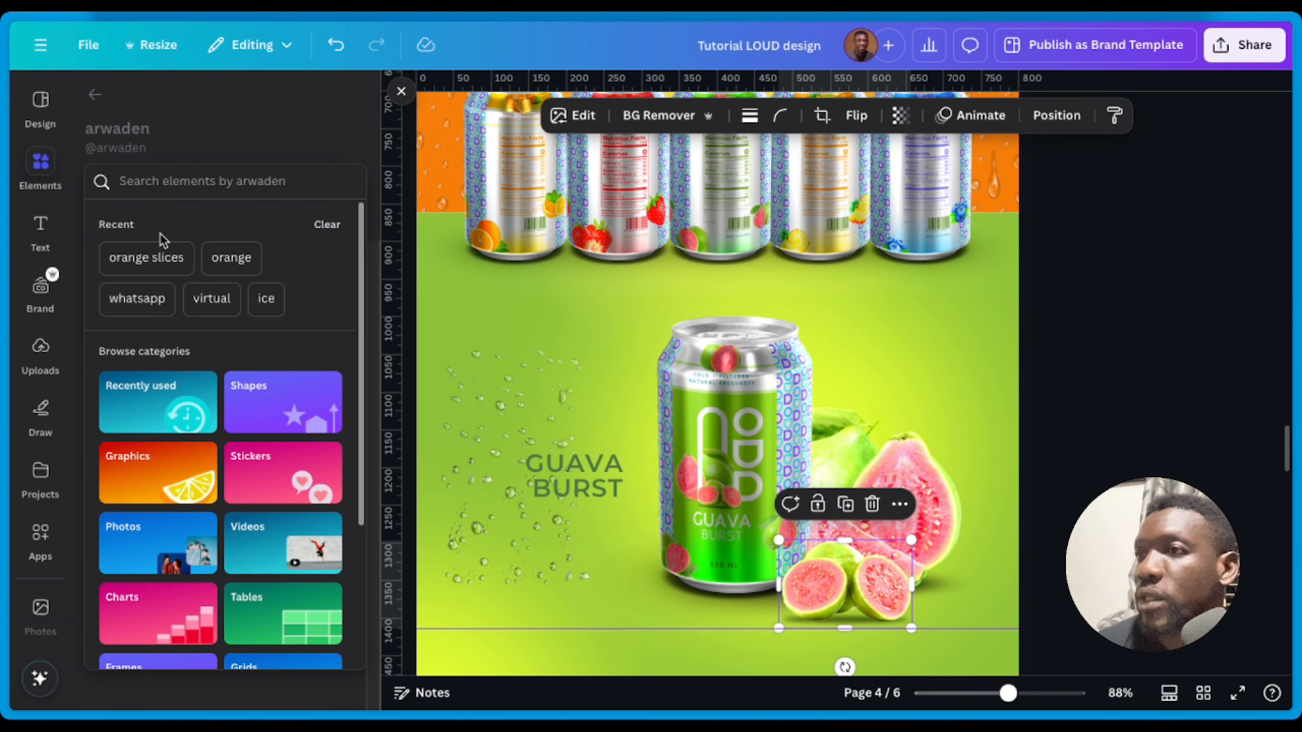
text(gu)
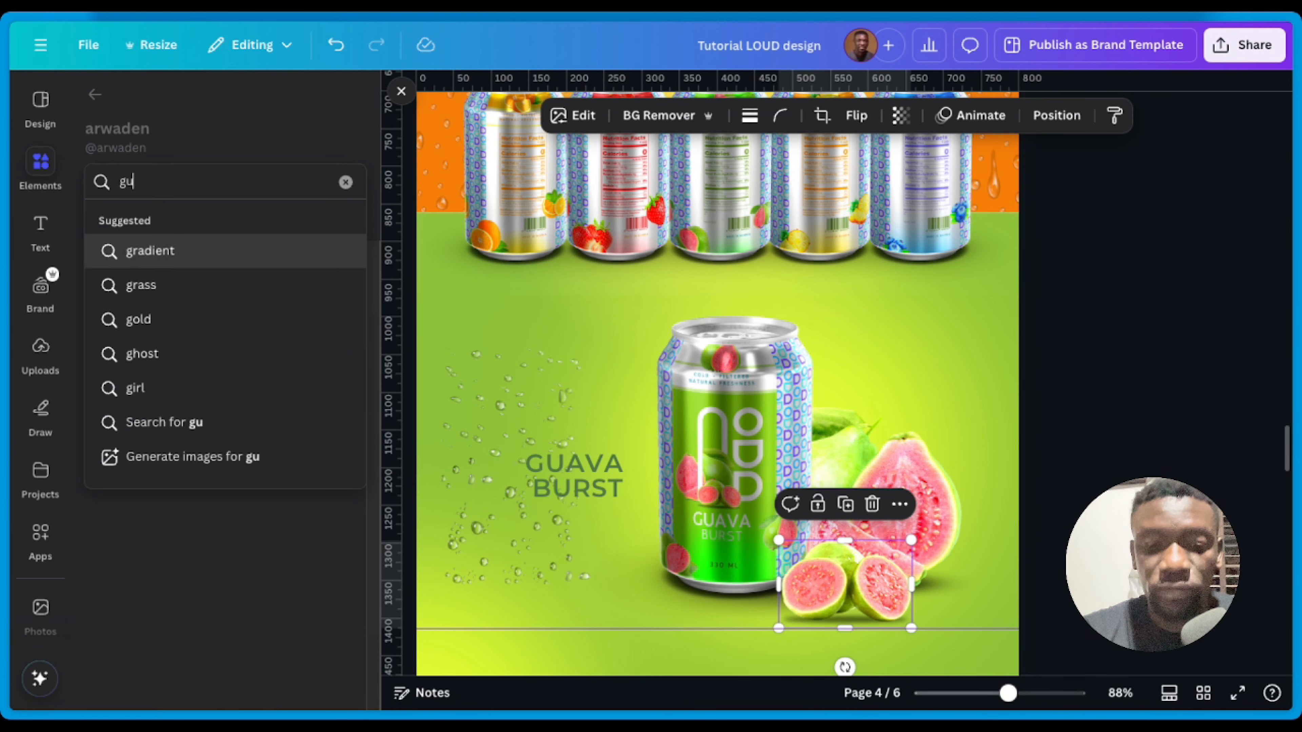
text(ava fruit)
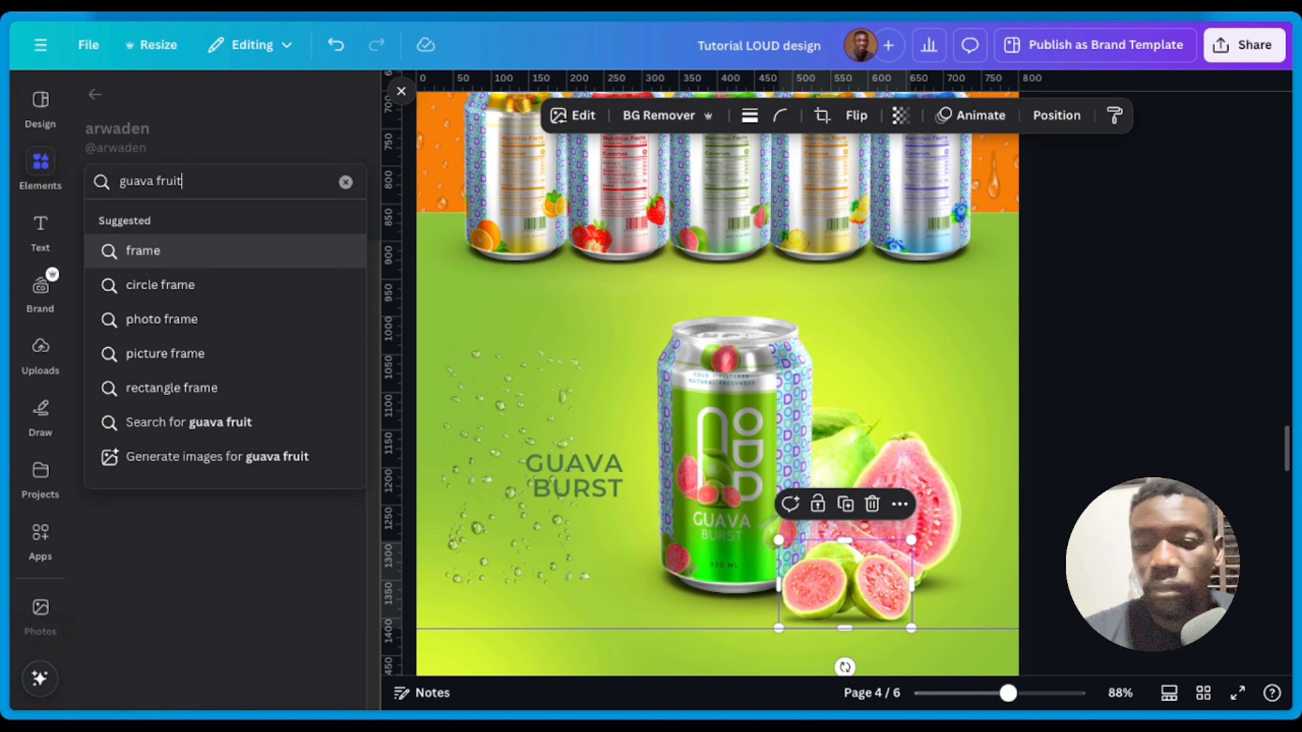
key(Return)
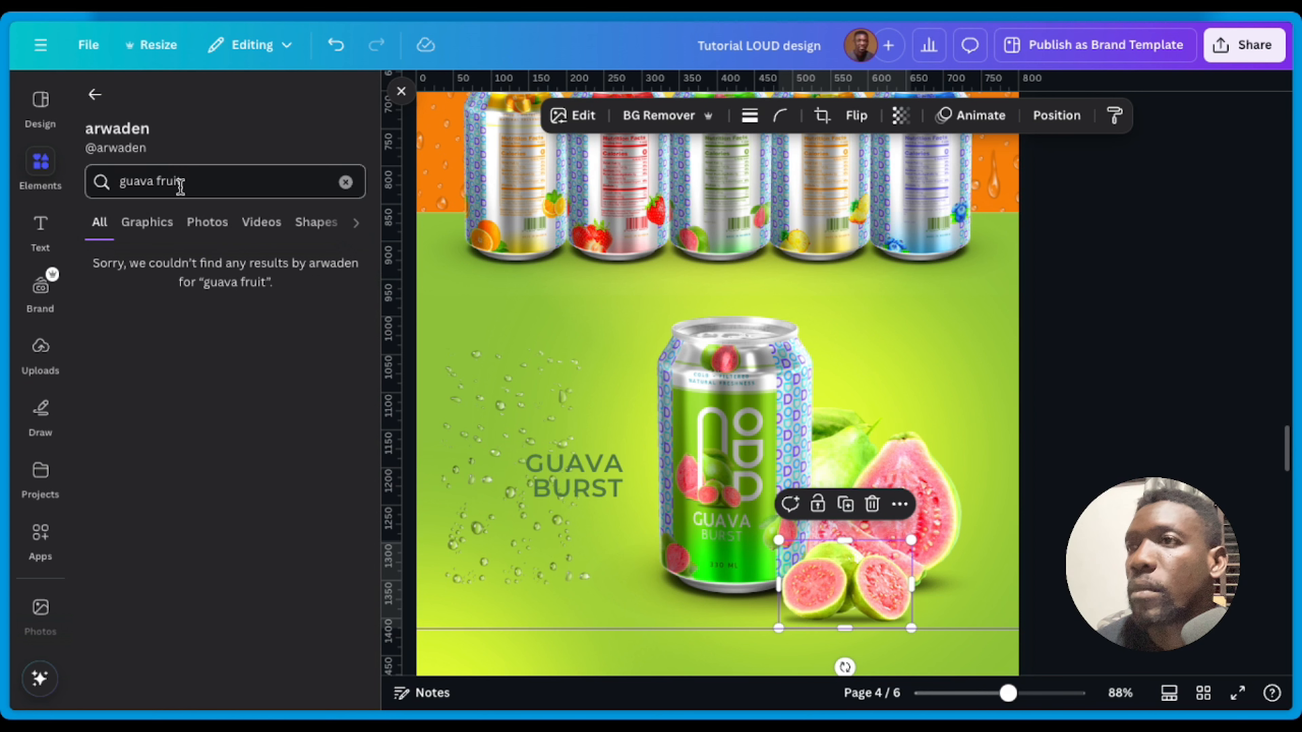
click(153, 226)
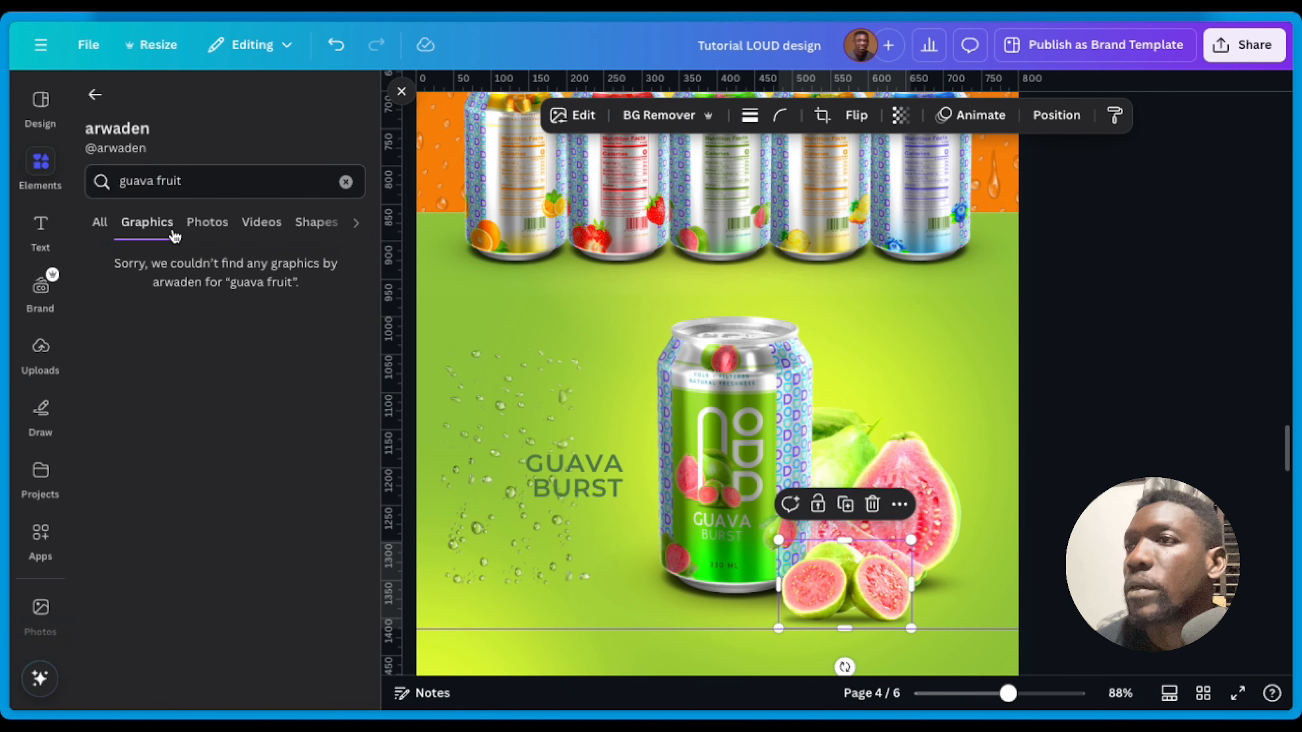
click(201, 229)
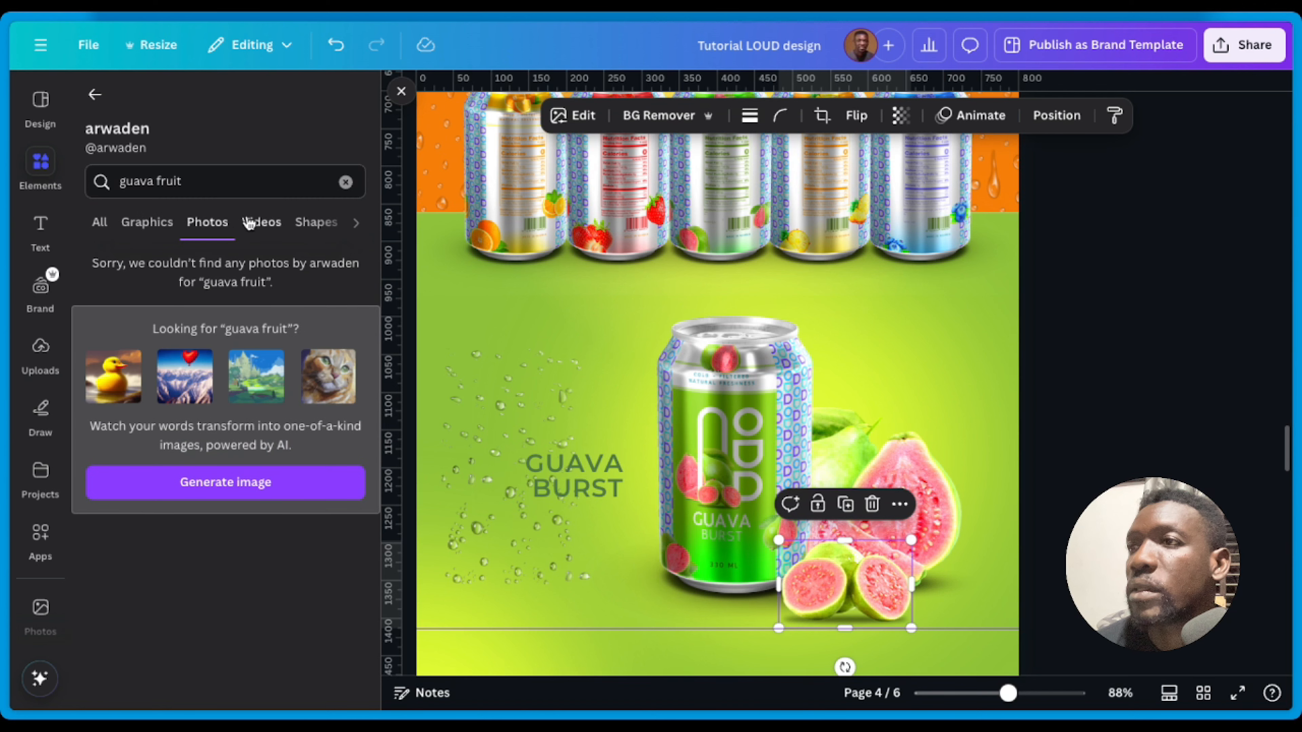
click(248, 223)
click(123, 222)
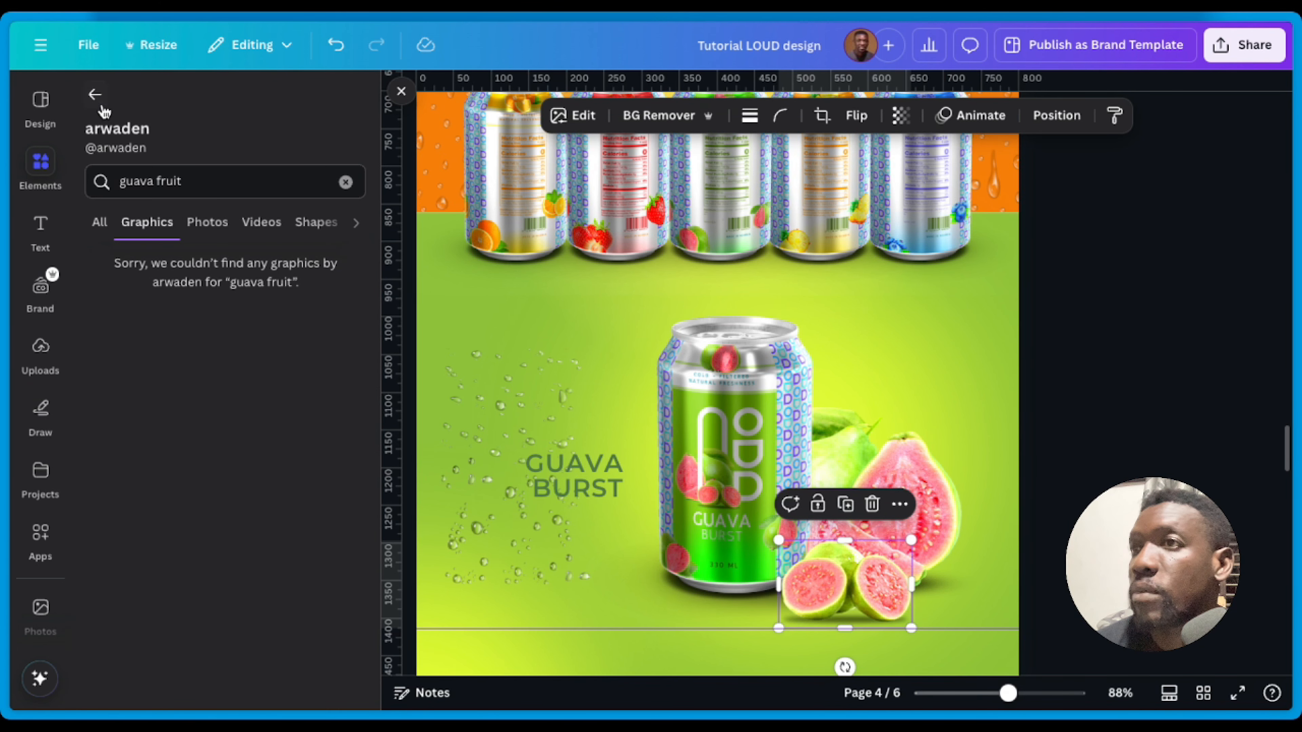
Step: Show the details of the large sliced guava image behind the can and copy its title
click(929, 508)
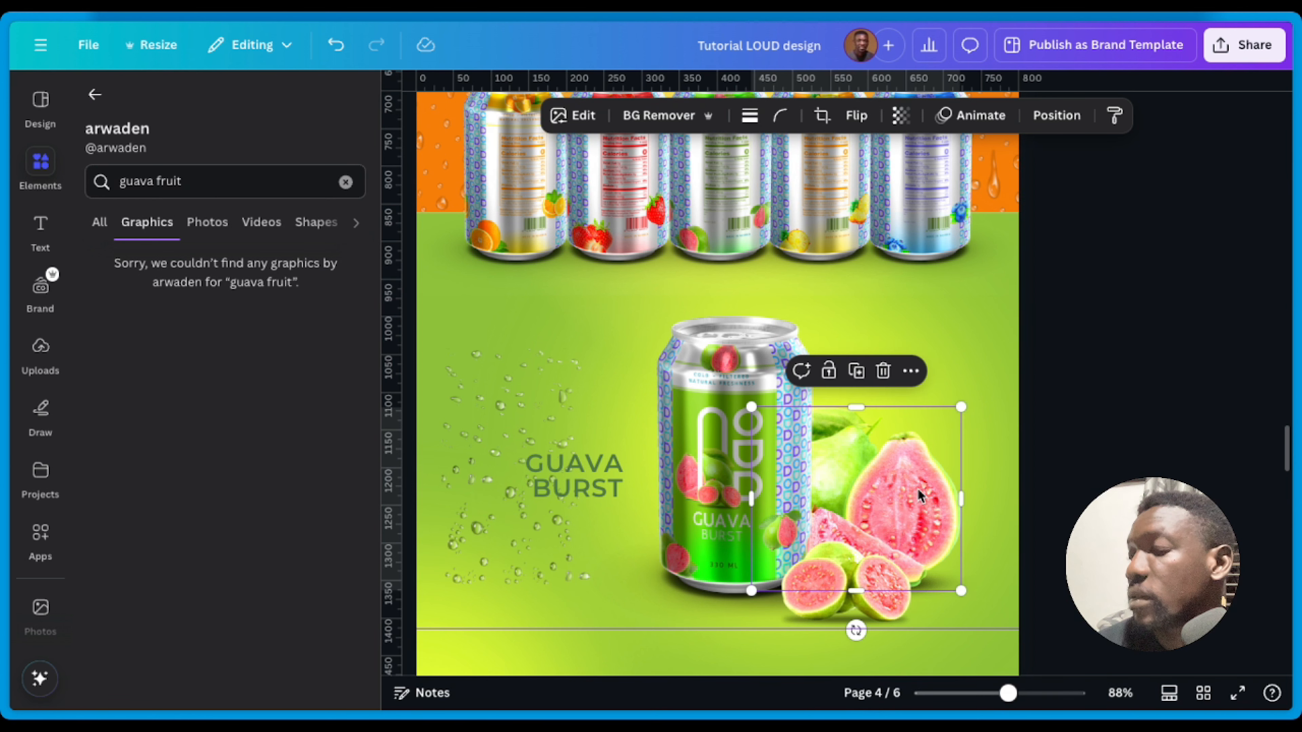
right_click(922, 500)
click(956, 678)
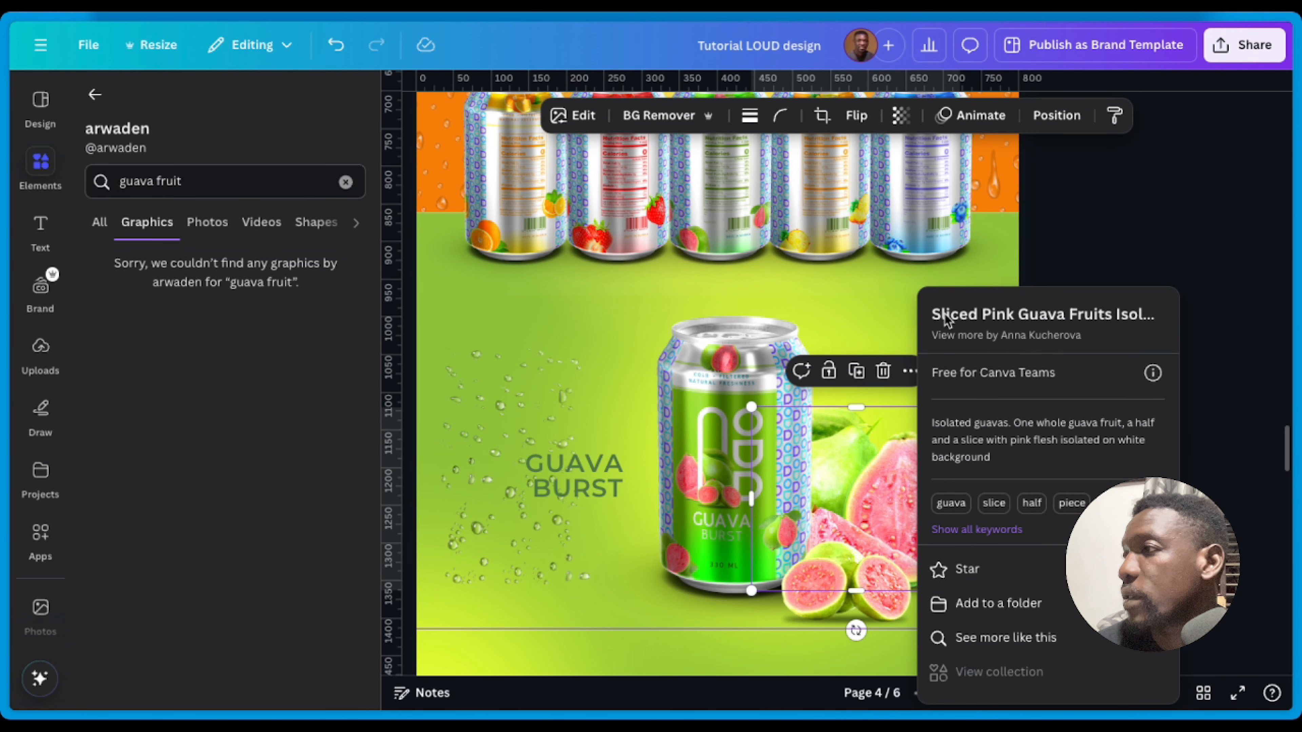
triple_click(971, 313)
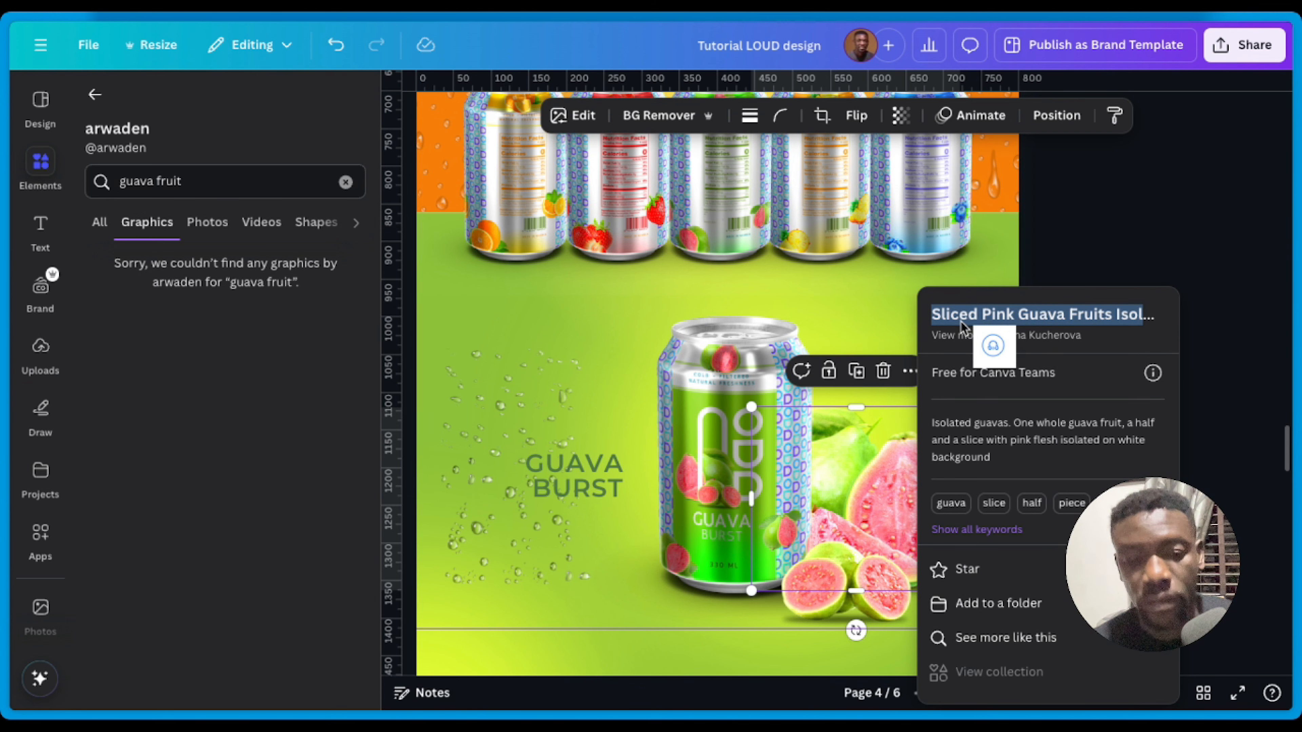
Step: Replace the element search with "Sliced Pink Guava Fruits Isolated"
click(204, 178)
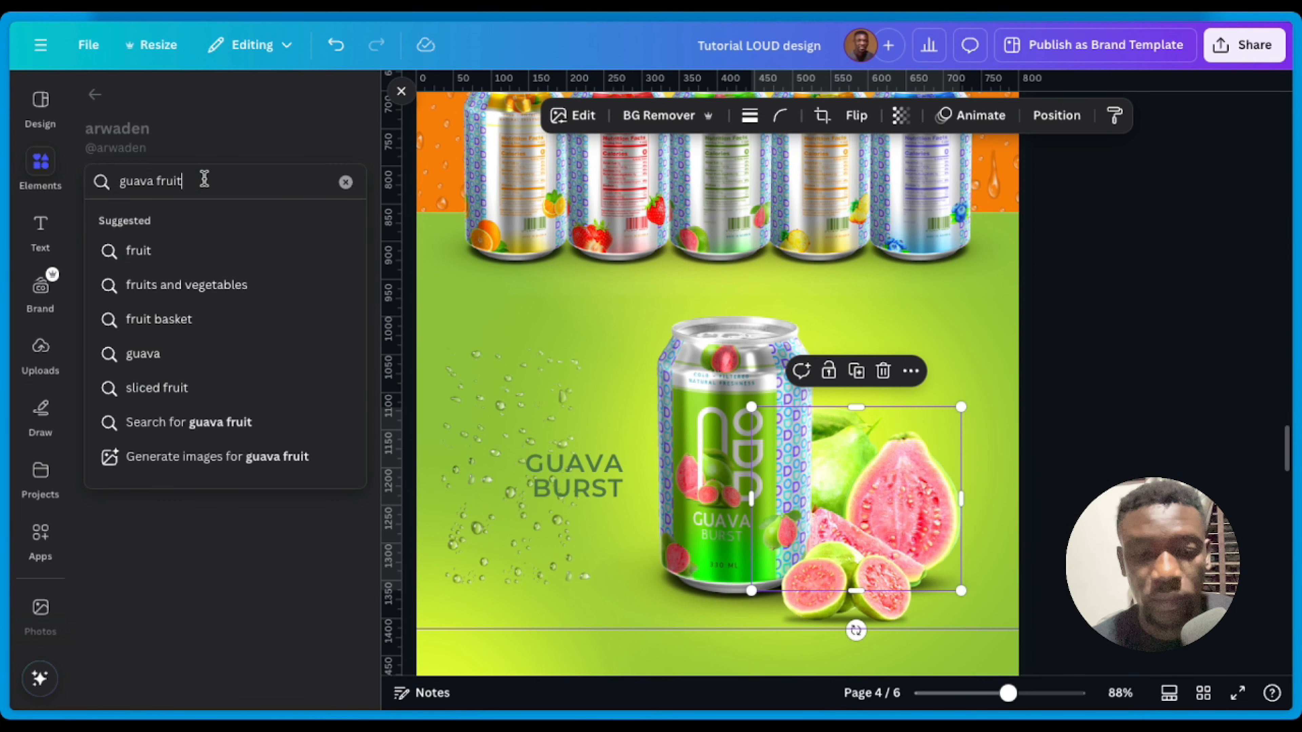
key(ctrl+a)
text(Sliced Pink Guava Fruits Isolated)
key(Return)
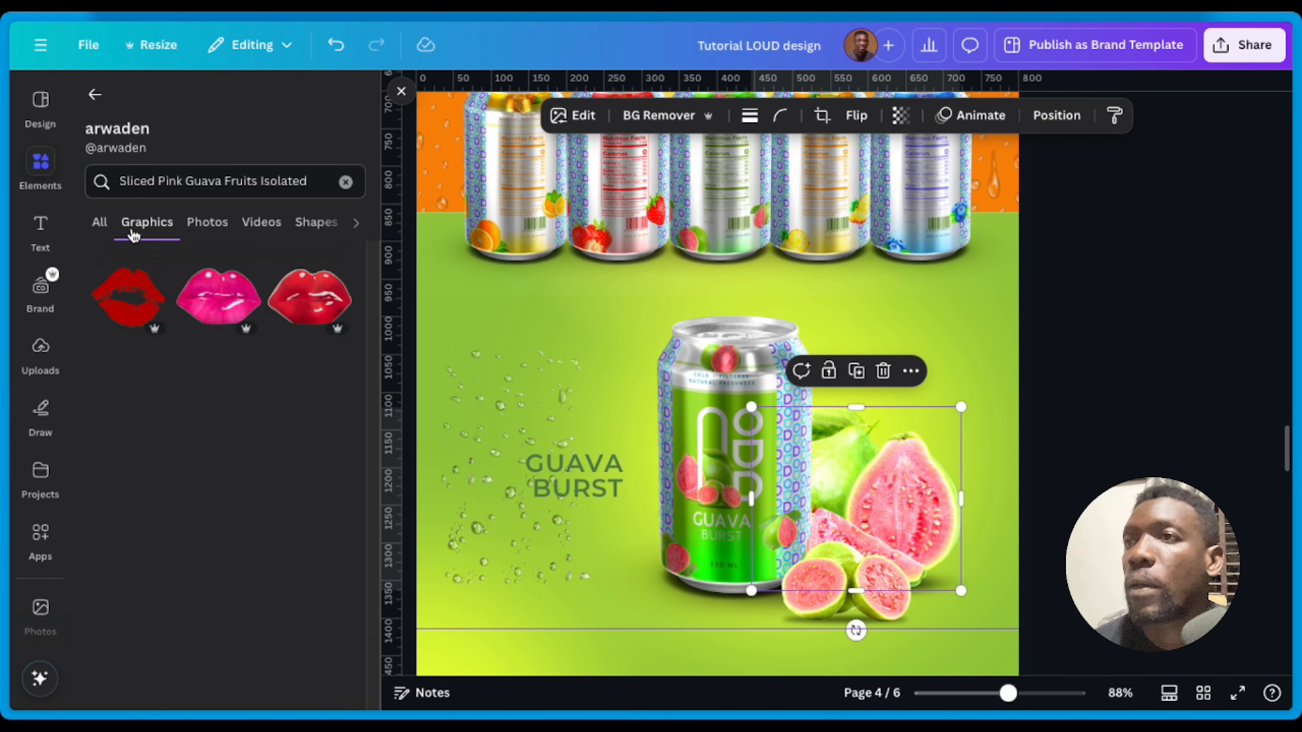
Step: Check this creator's photos and complete results for the sliced guava title, and return to the general graphics search
click(207, 222)
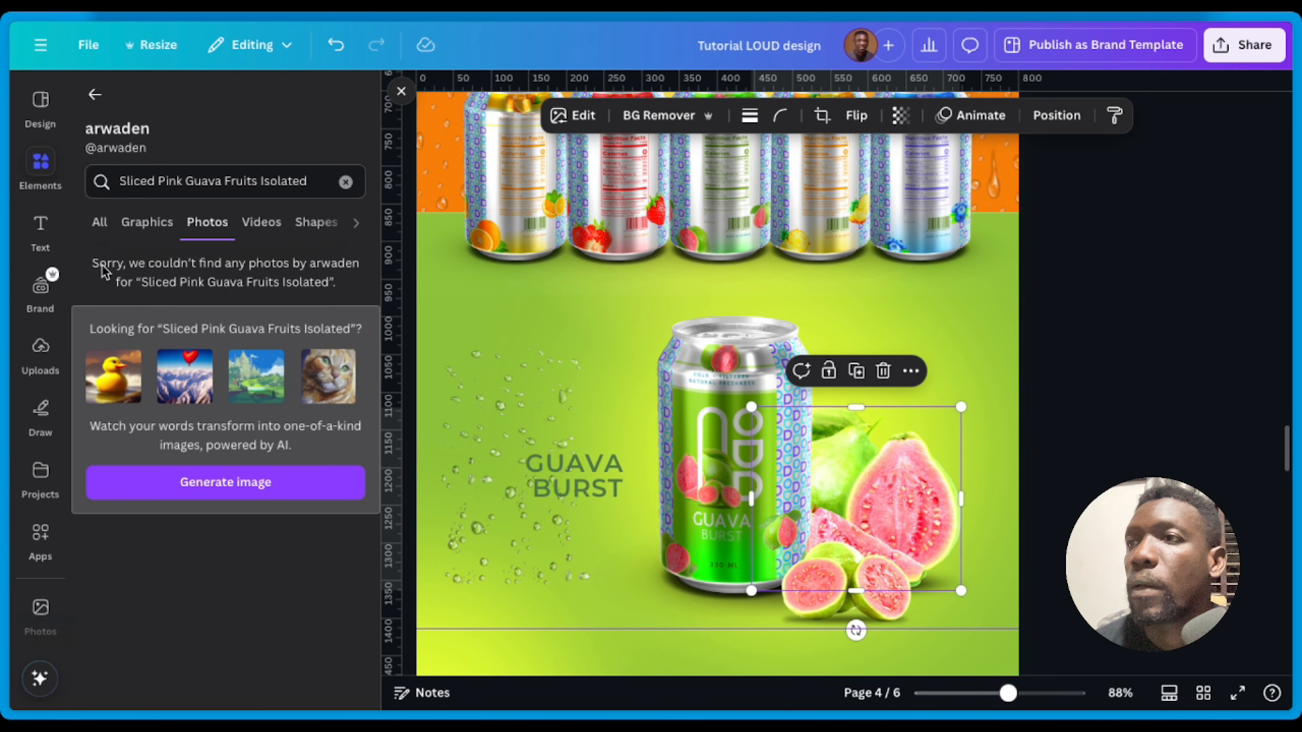
click(93, 232)
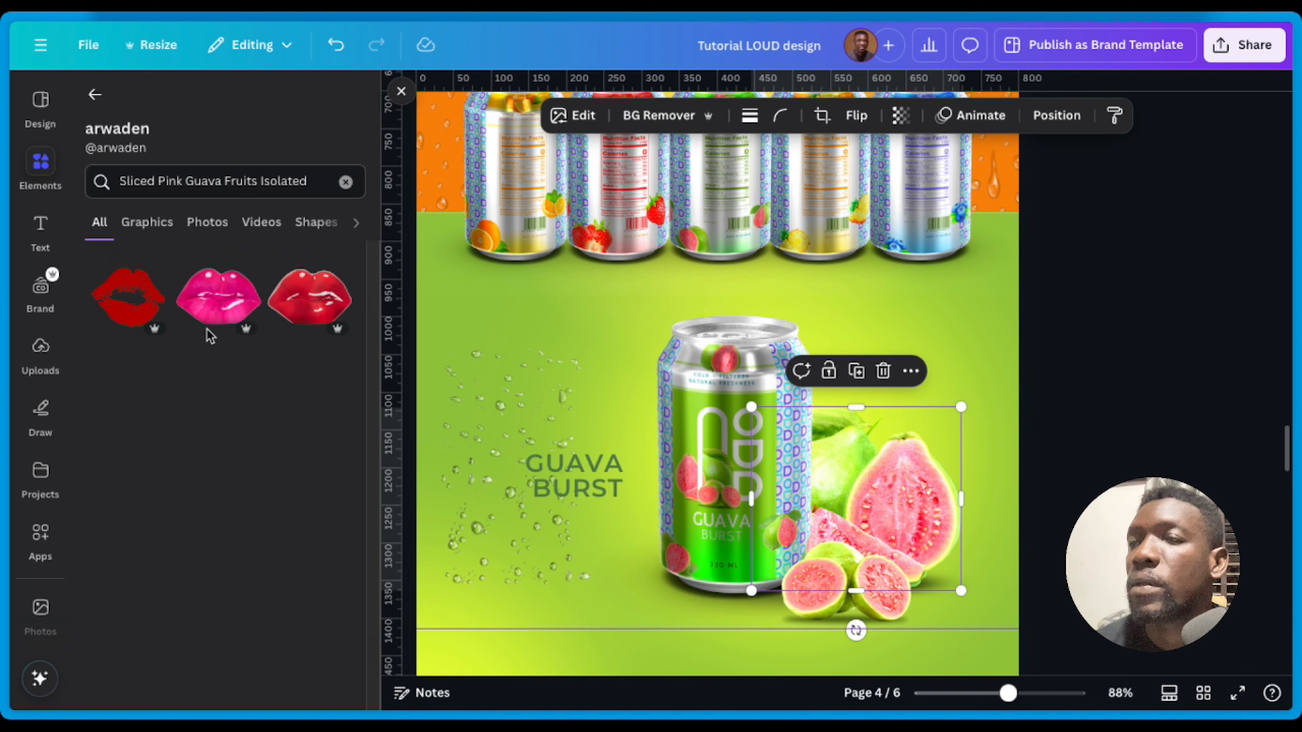
click(95, 95)
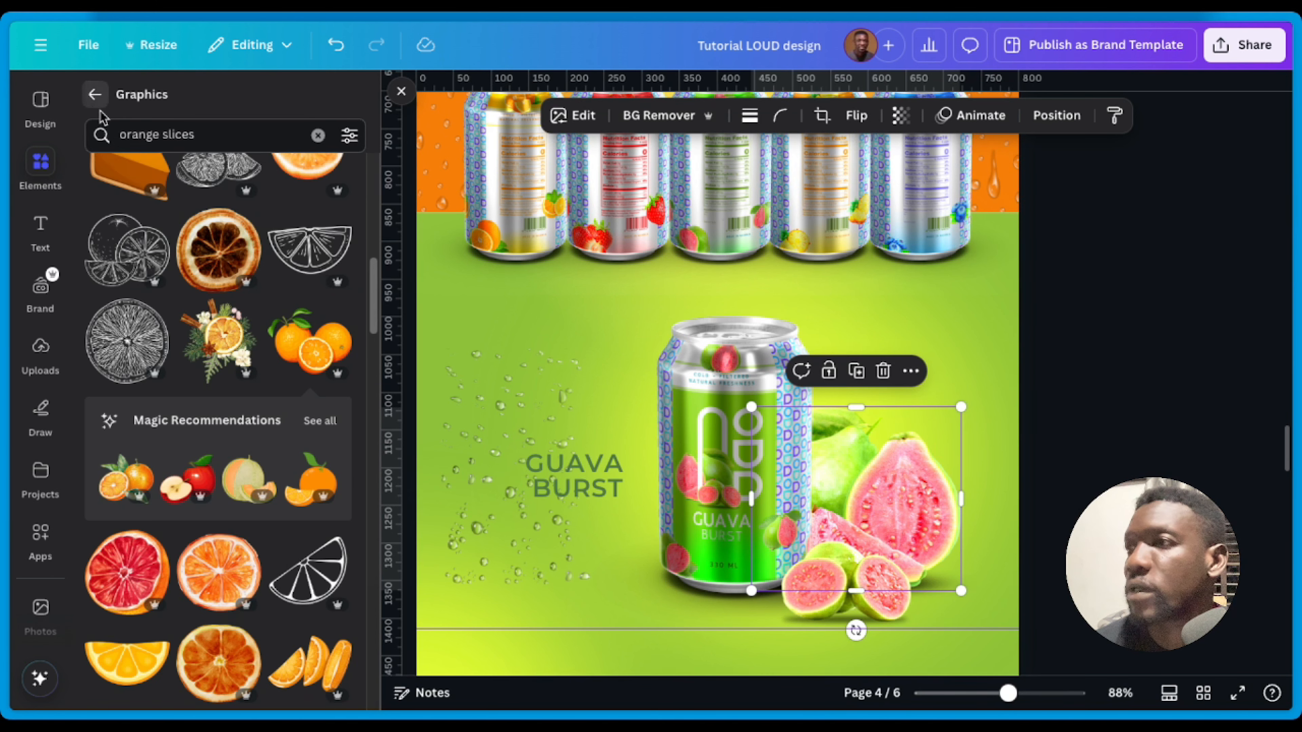
Step: Show the details of the water droplets image behind the GUAVA BURST text and check its creator's other elements
click(516, 444)
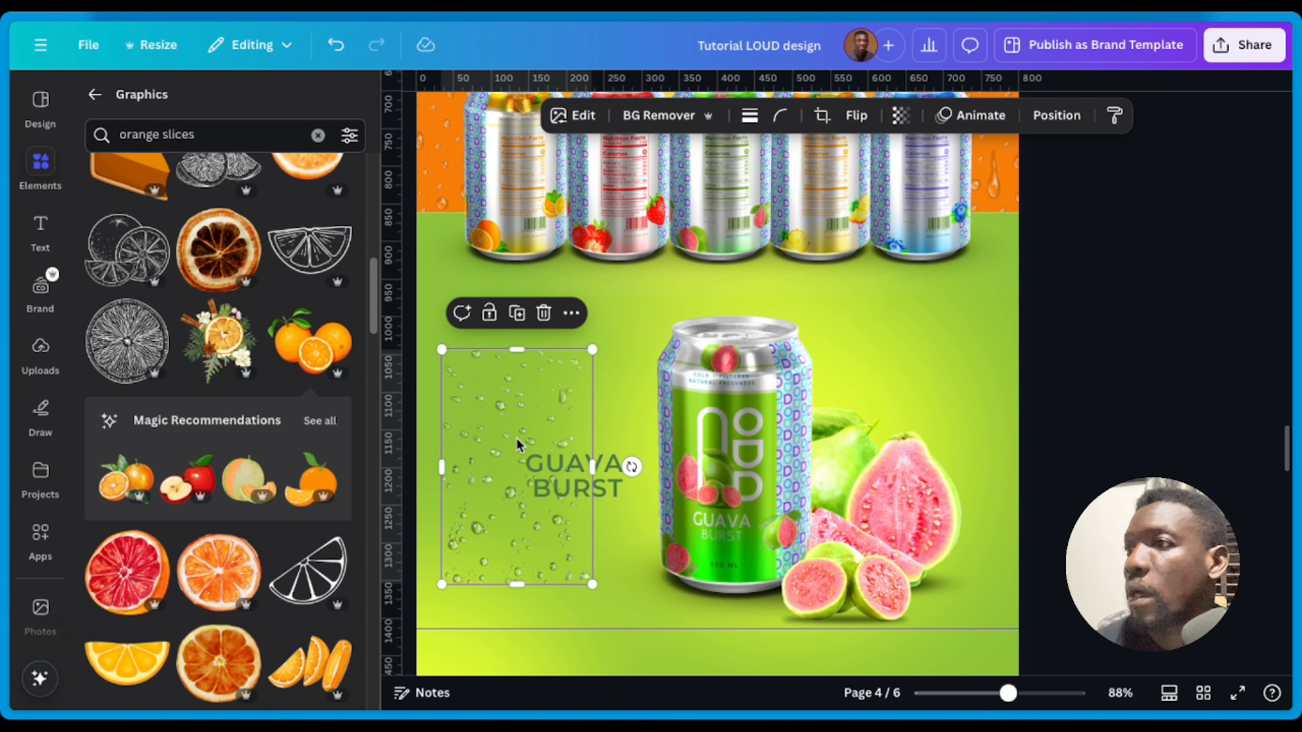
right_click(504, 386)
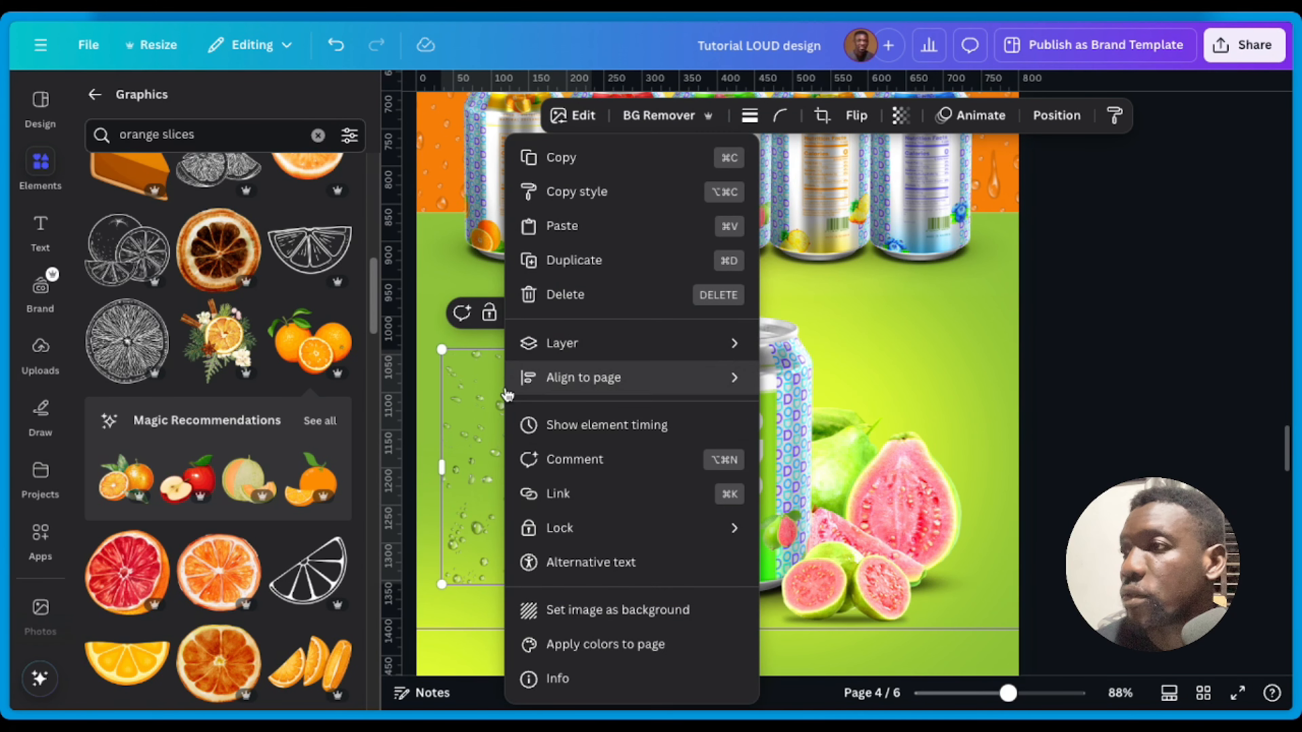
click(557, 679)
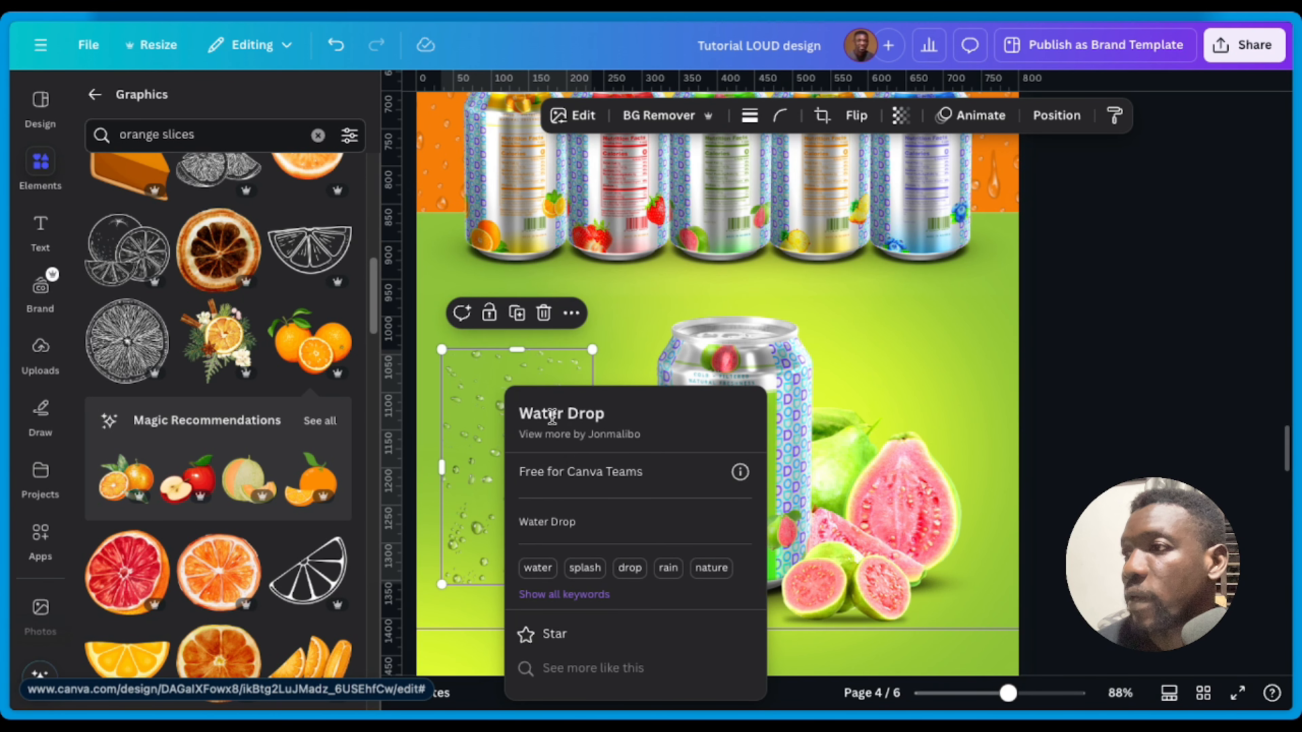
click(573, 436)
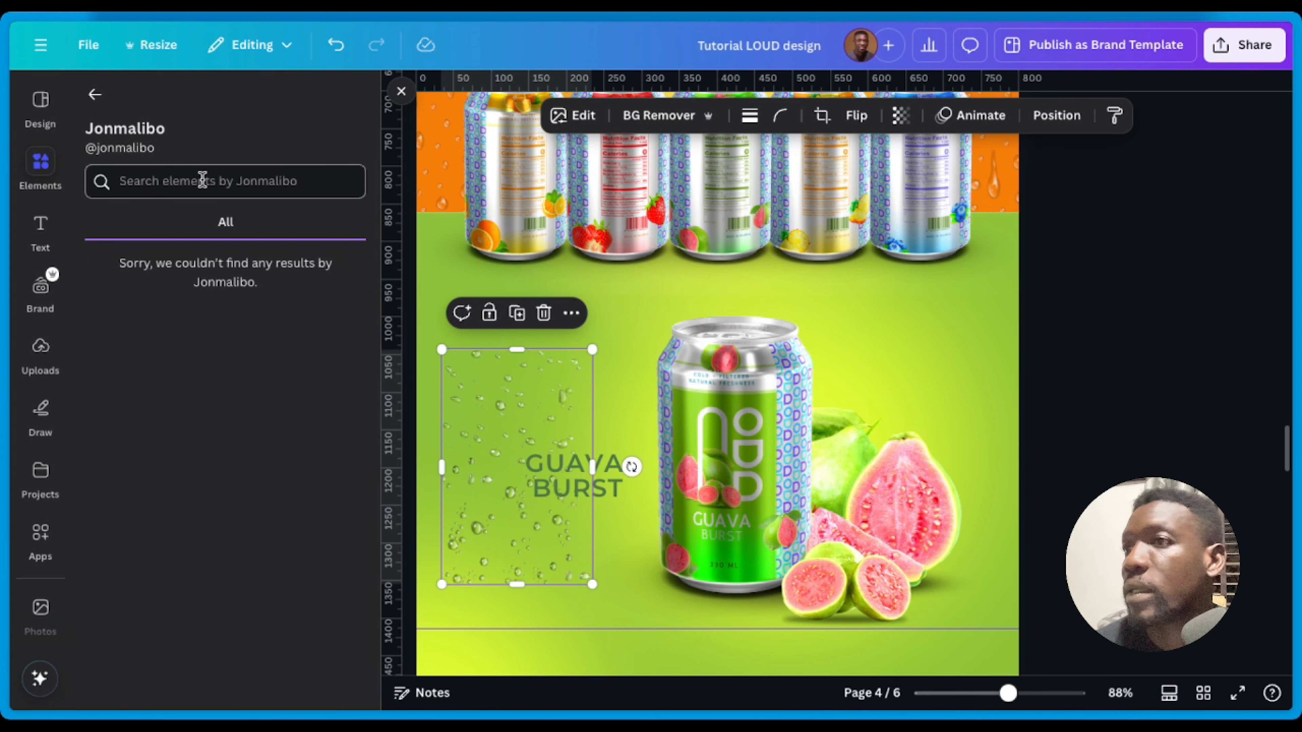
click(95, 95)
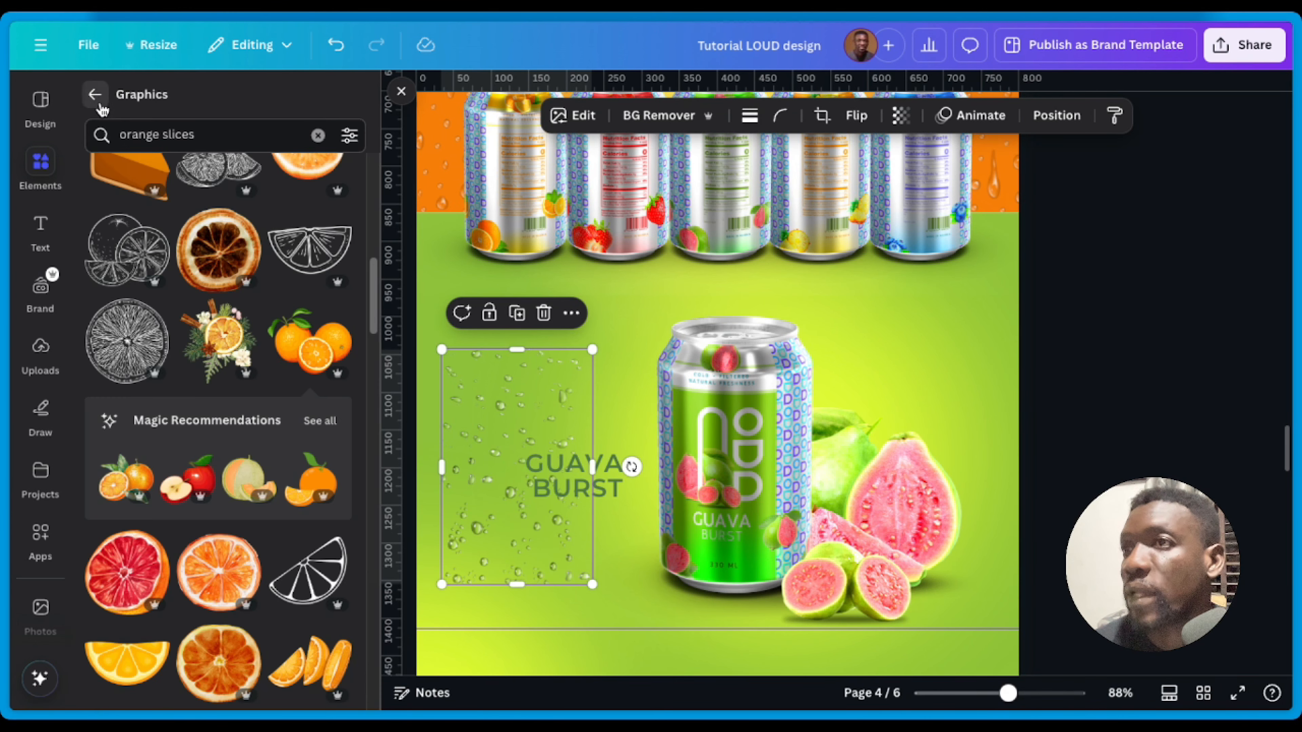
Step: Search the whole element library for "Sliced Pink Guava Fruits Isolated"
click(94, 101)
click(41, 165)
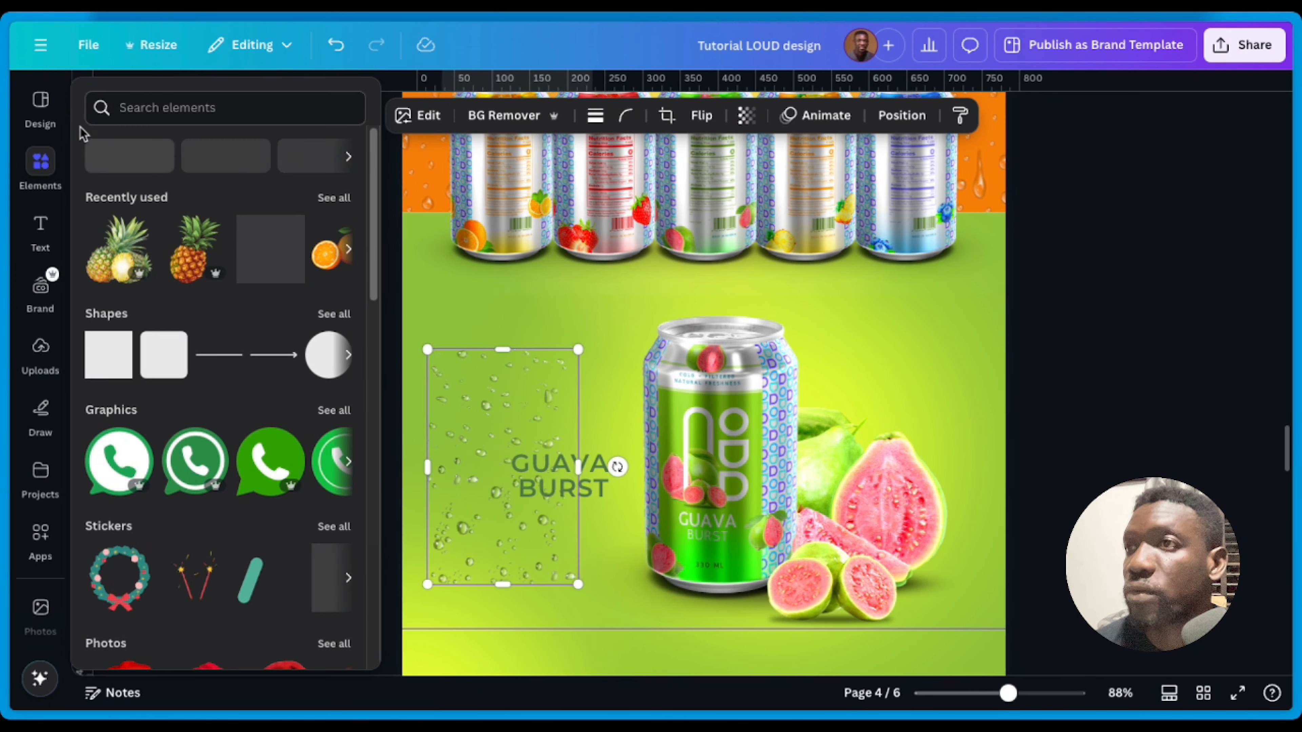
click(125, 108)
text(Sliced Pink Guava Fruits Isolated)
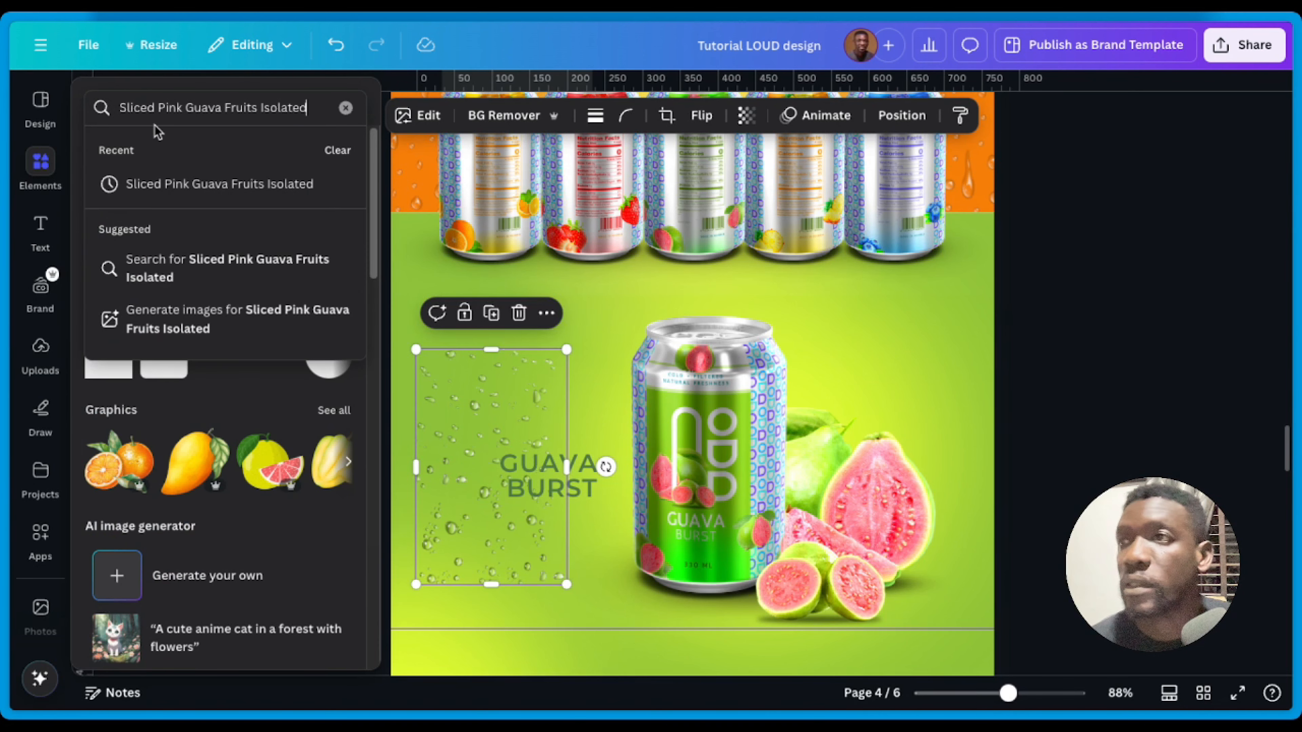
key(Return)
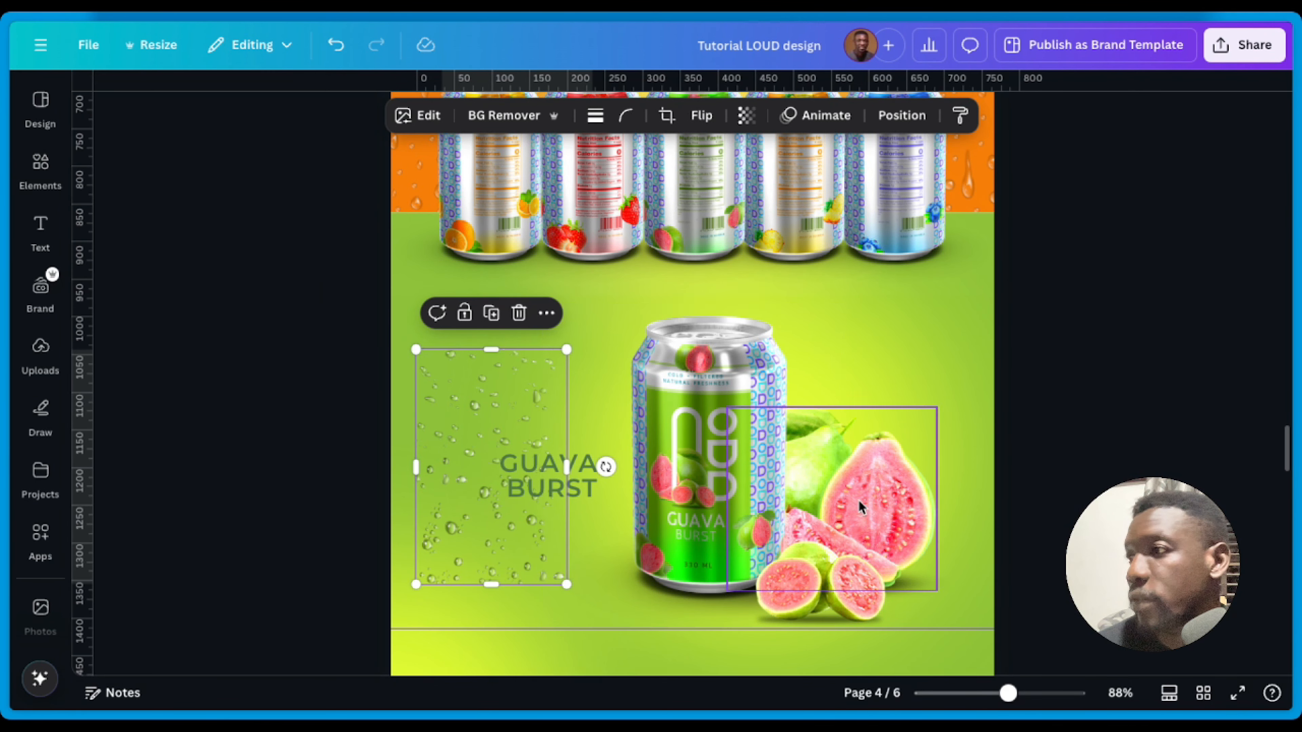
mouse_move(41, 174)
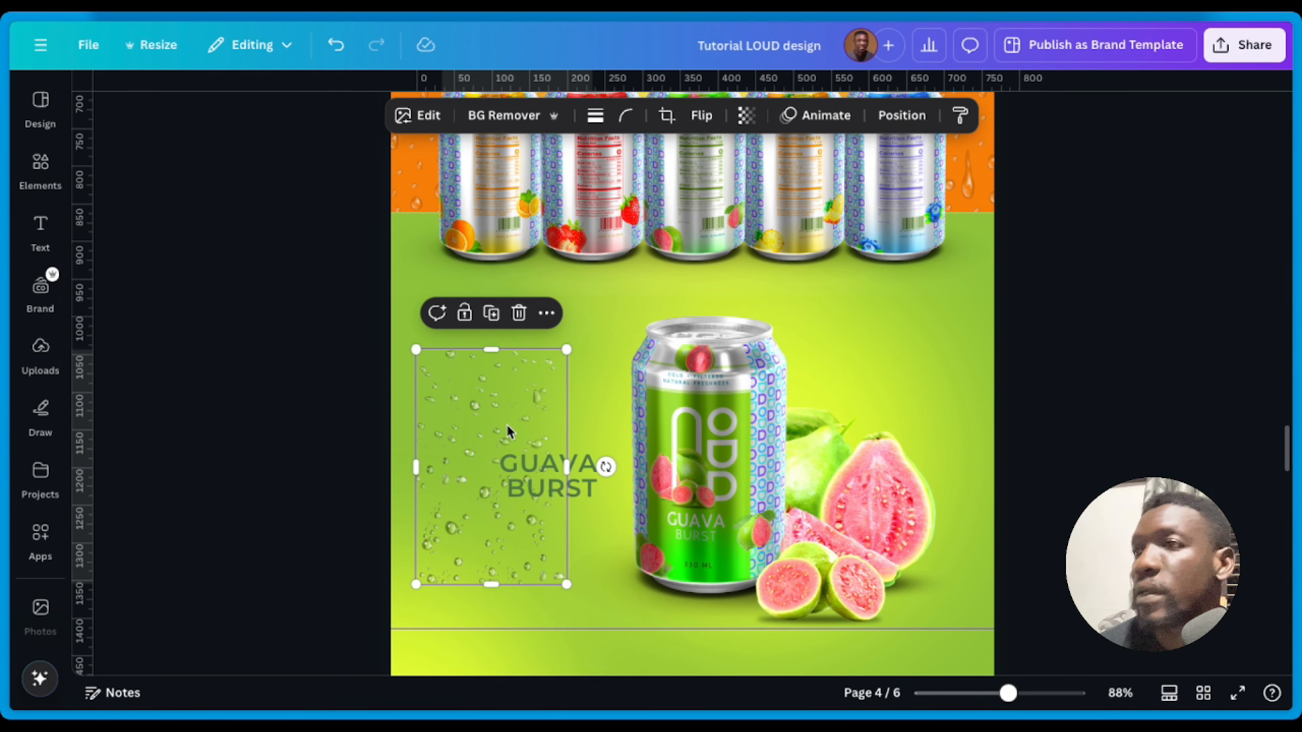
mouse_move(2, 434)
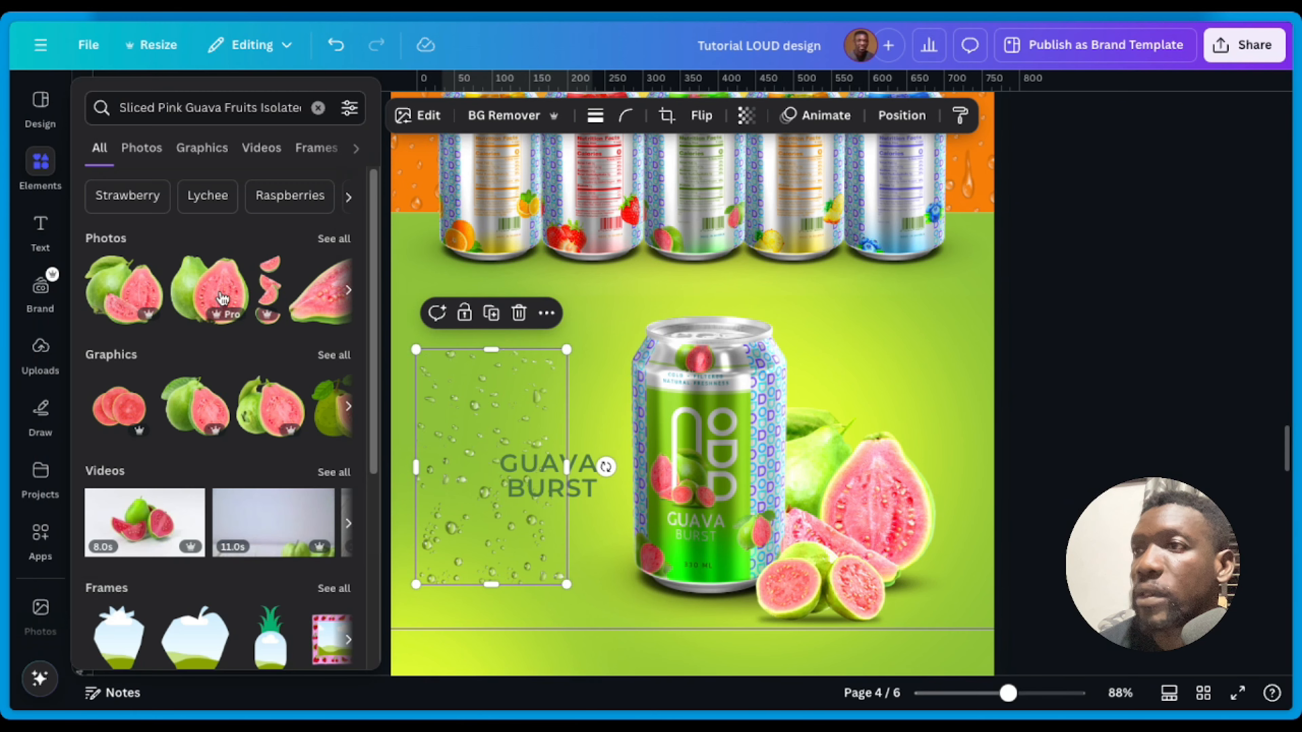
Step: Replace the element search with "water drops" and limit the results to graphics
click(260, 109)
triple_click(260, 109)
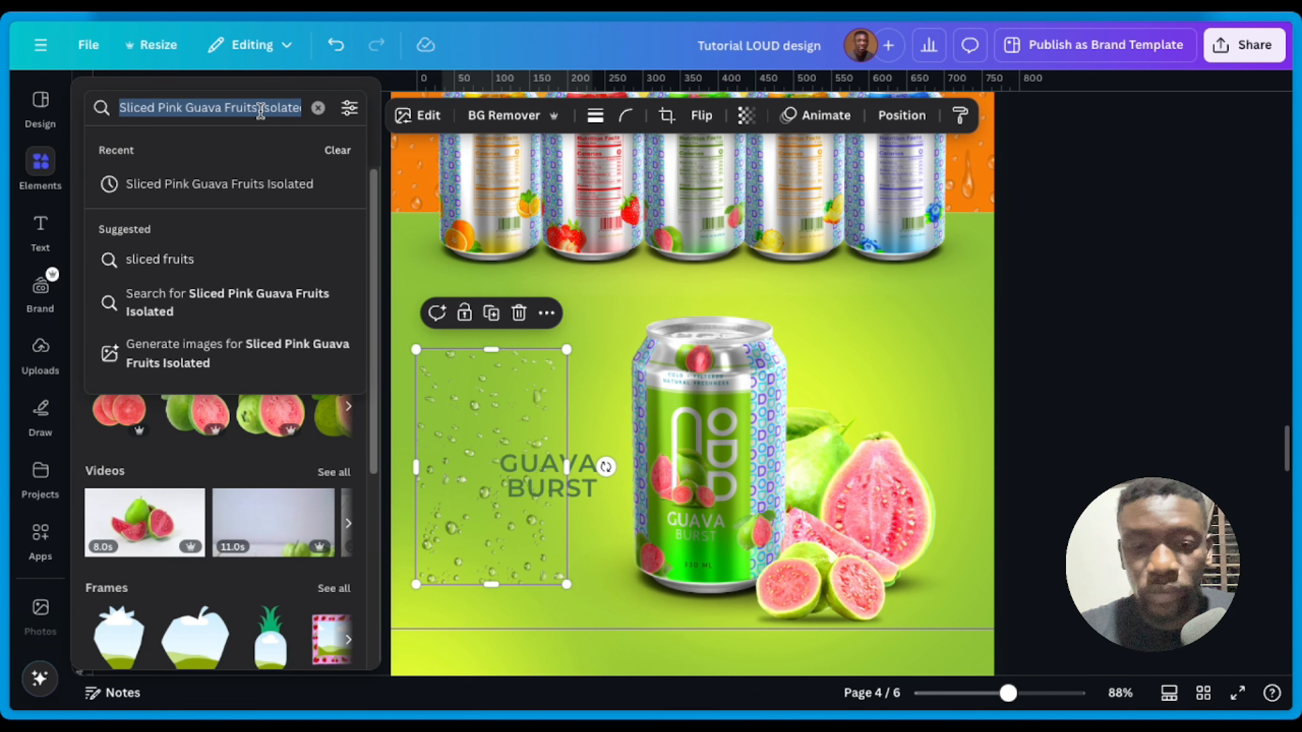
text(water dro)
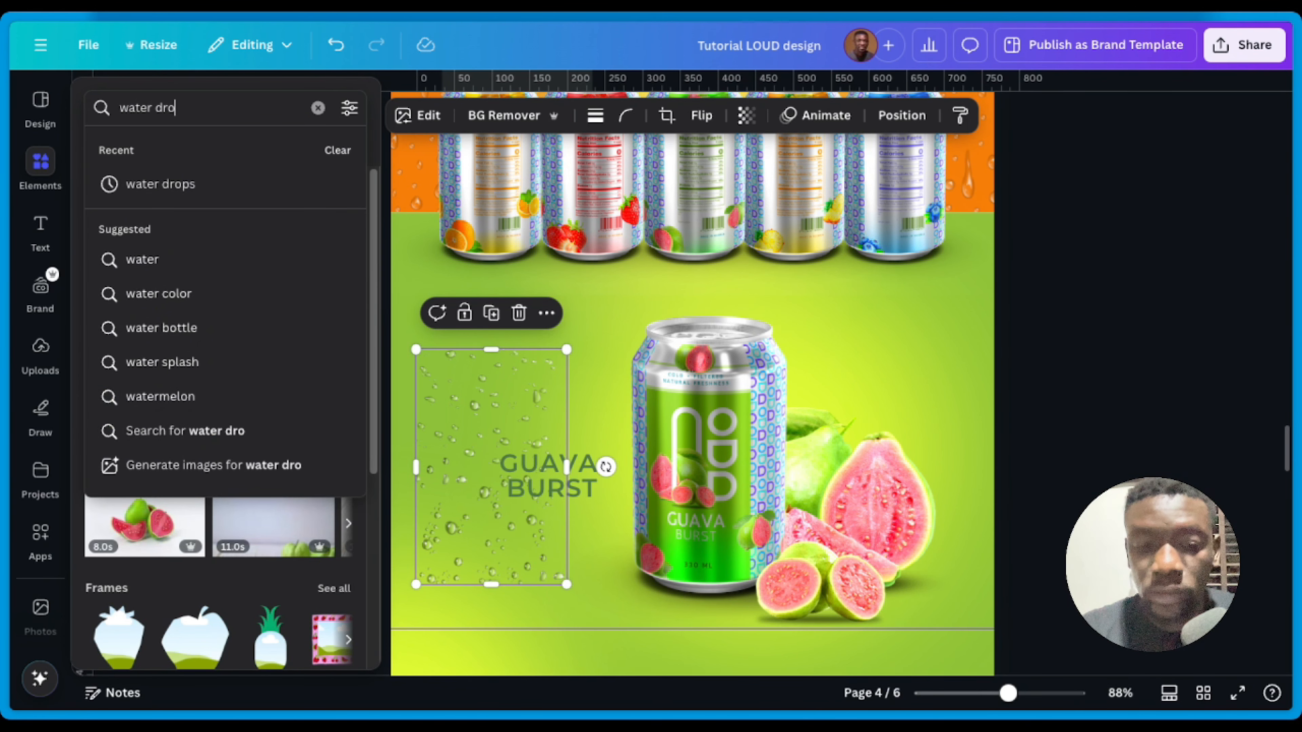
text(ps)
key(Return)
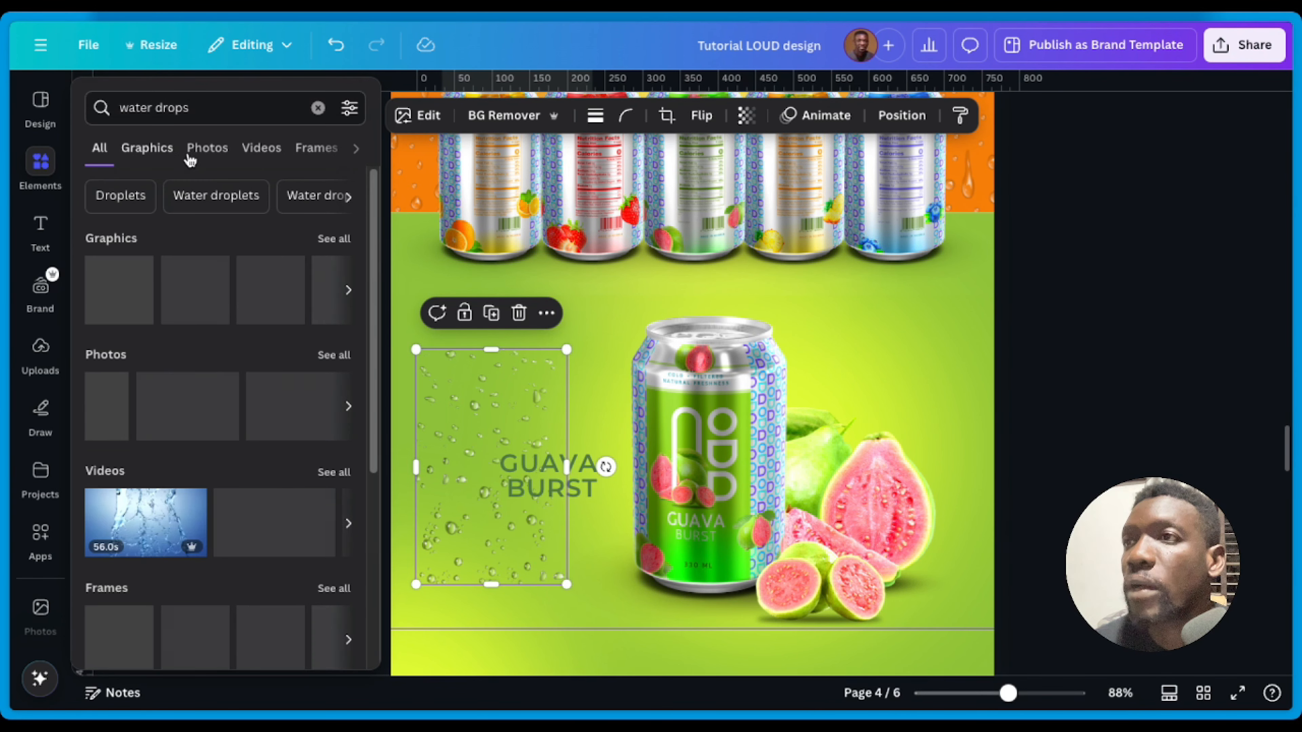
click(156, 148)
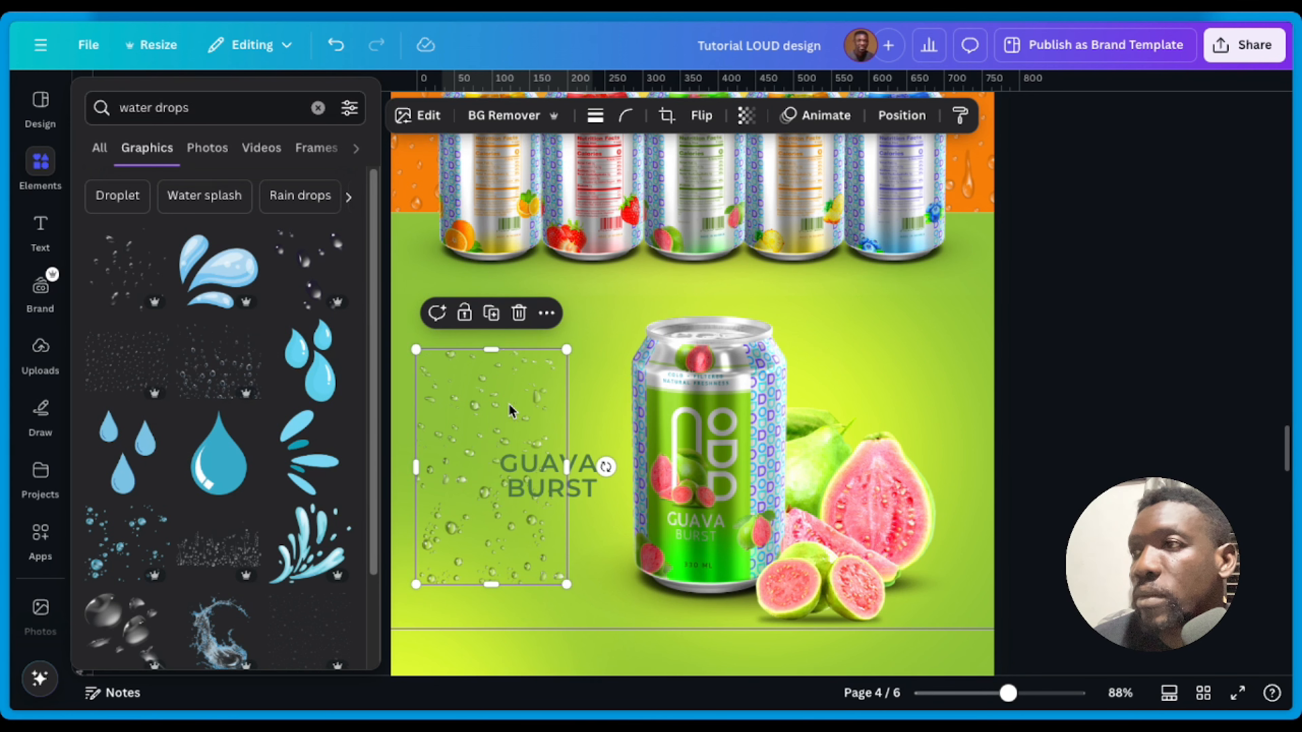
Step: Add the graphic of fine scattered water droplets to page 3 and move it over the lower part of the pineapple can
scroll(712, 407, up, 15)
scroll(716, 418, up, 10)
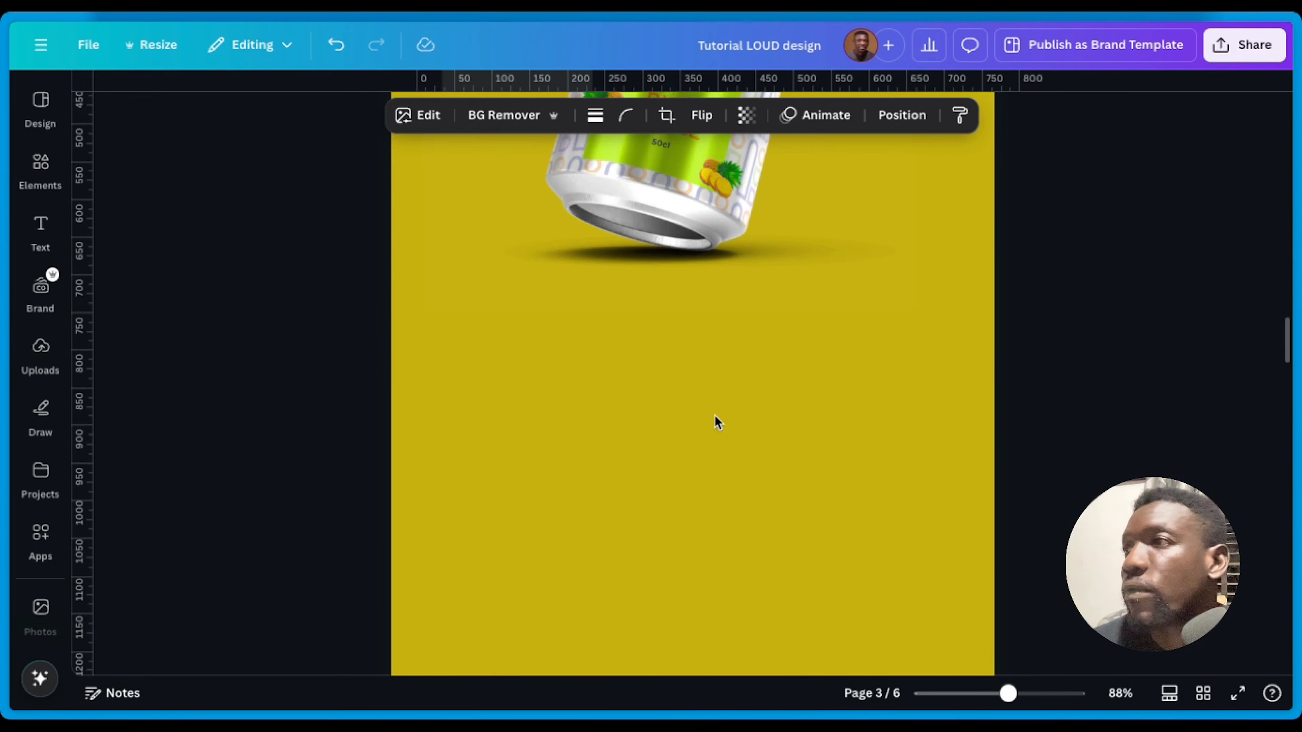
scroll(599, 437, down, 3)
click(40, 167)
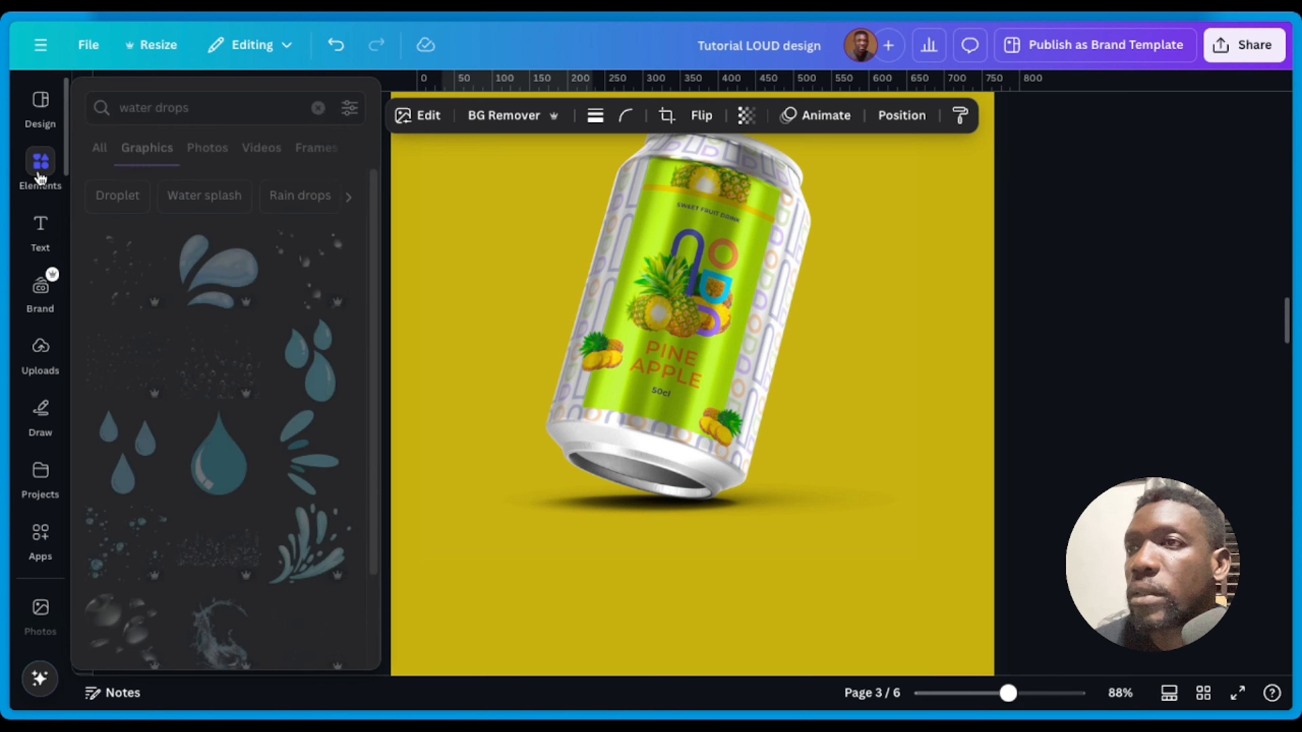
click(134, 367)
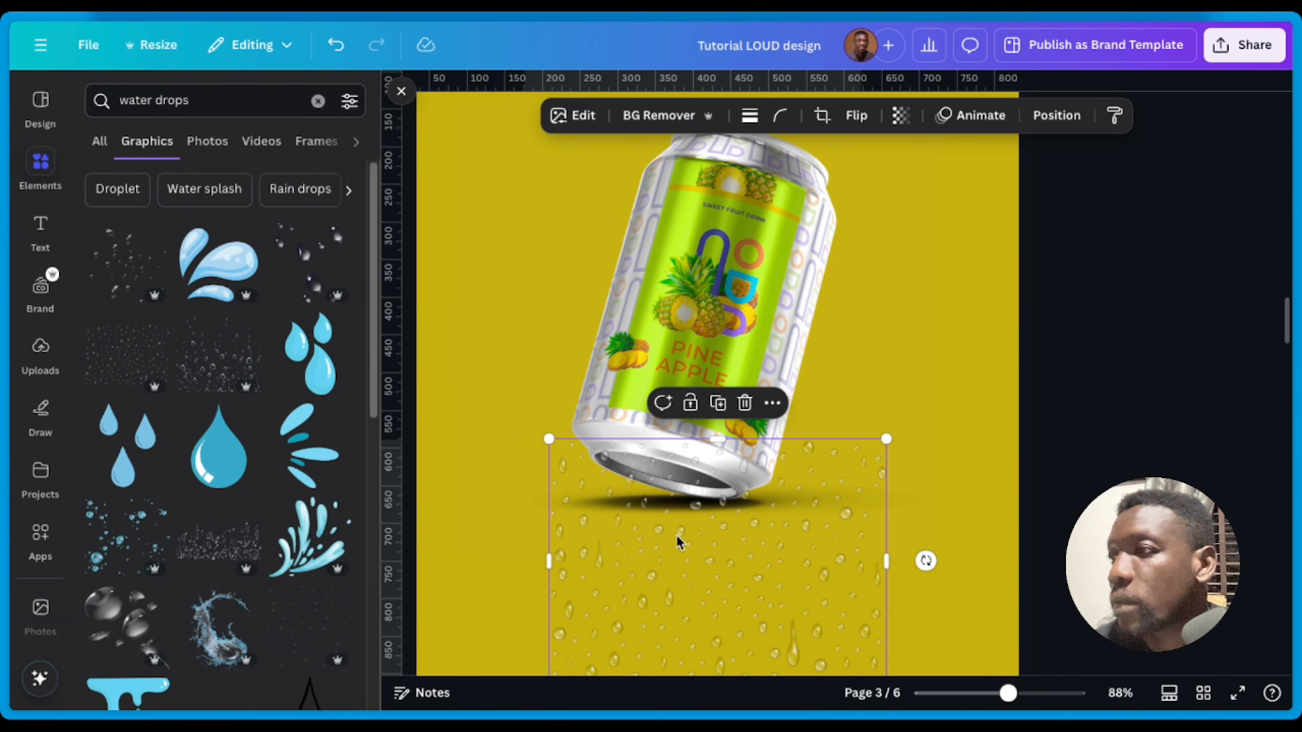
drag(680, 541, 578, 358)
click(228, 361)
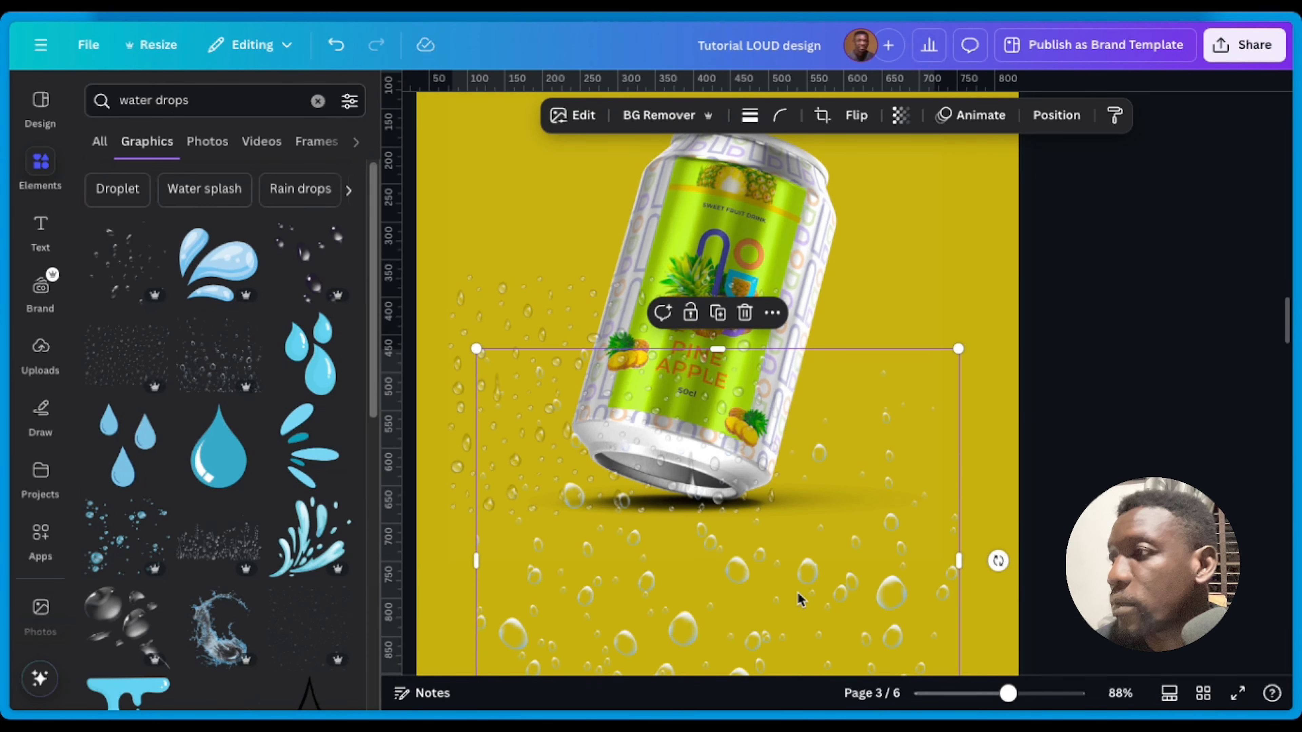
drag(799, 596, 851, 494)
key(Delete)
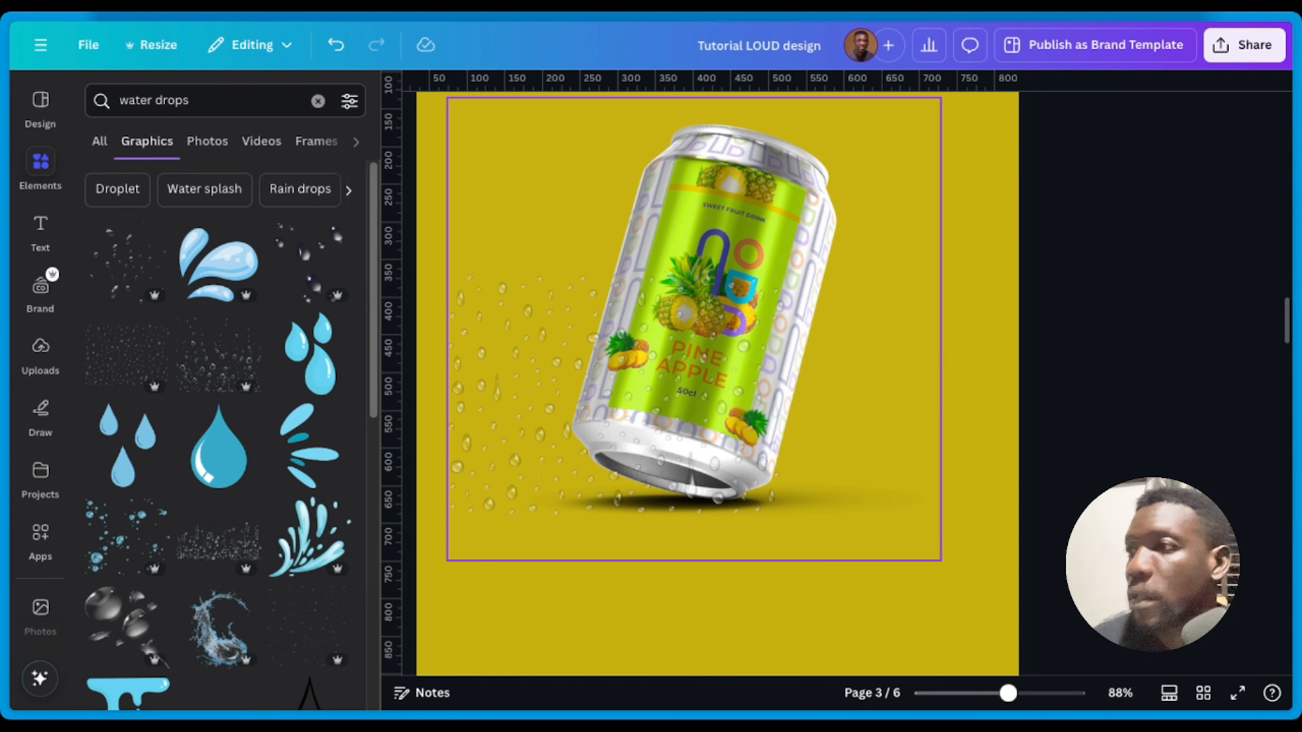
Step: Centre the water droplets over the pineapple can, tilt them to the can's angle and extend them up to its rim
drag(513, 446, 604, 377)
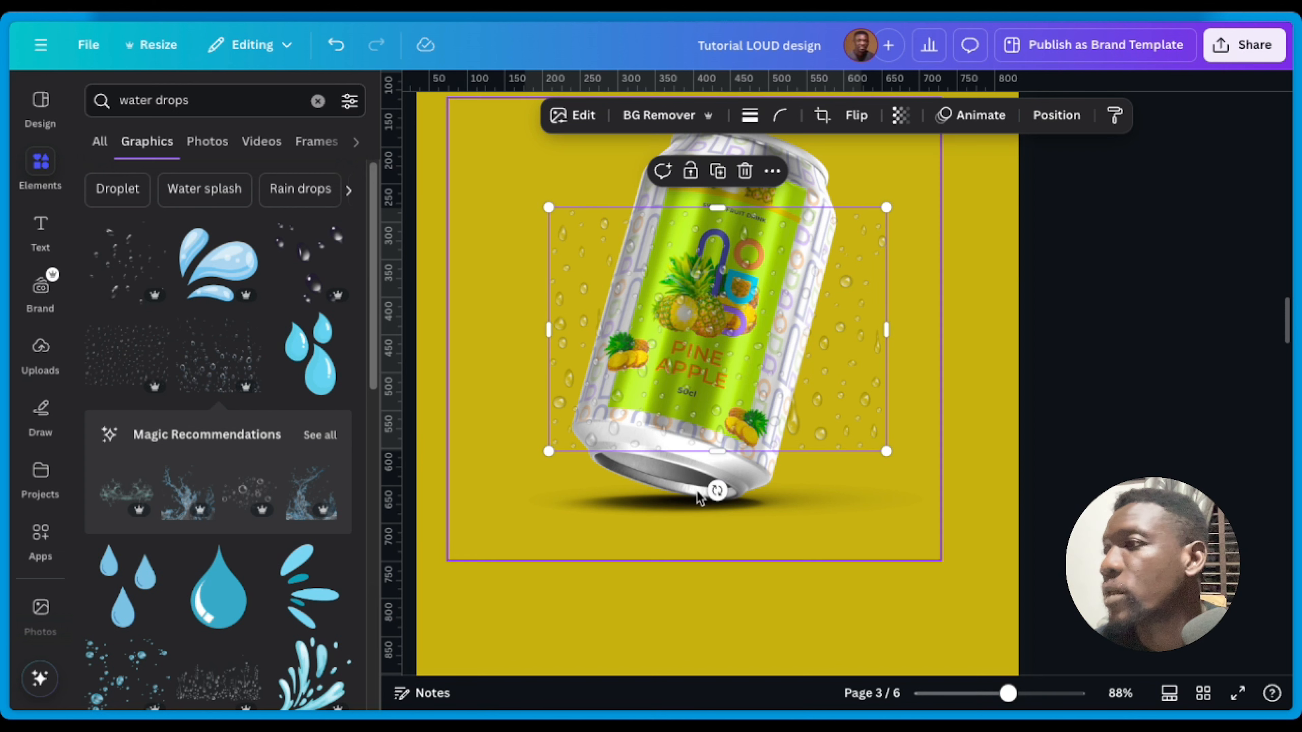
drag(717, 491, 681, 486)
drag(742, 210, 763, 145)
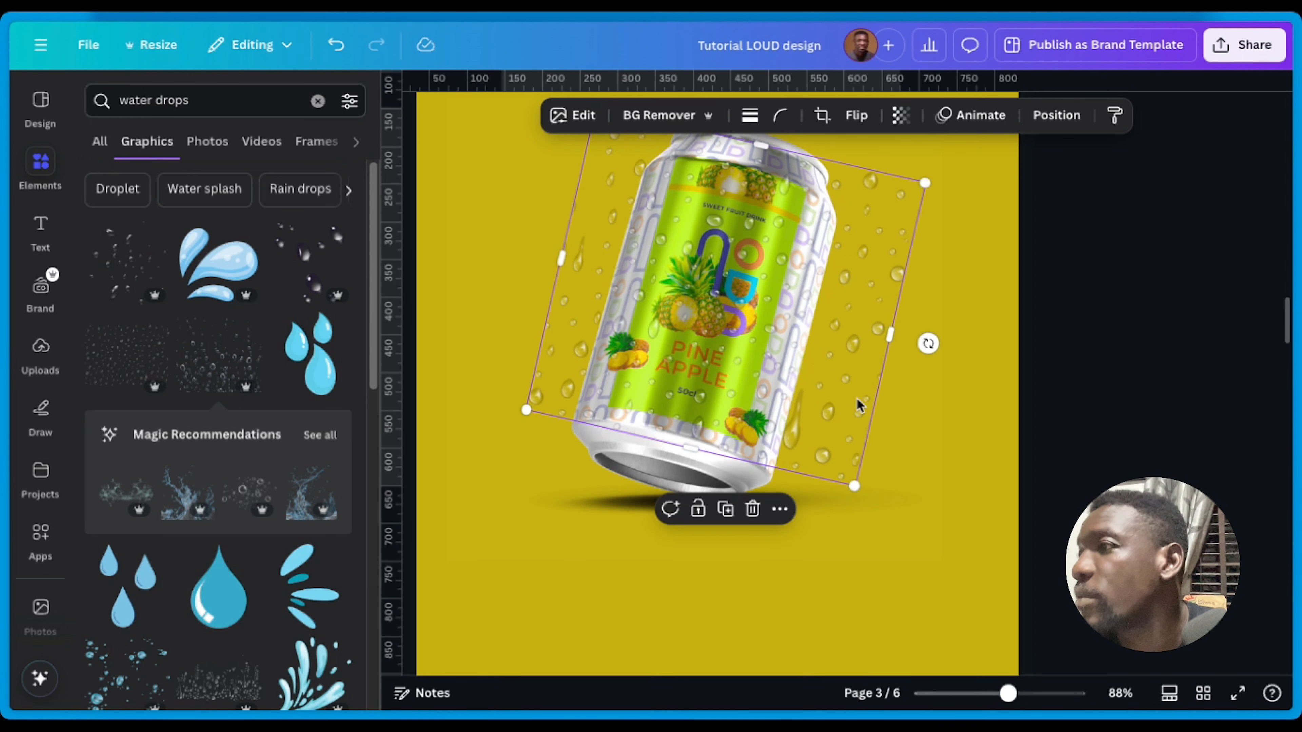
Step: Crop both sides of the tilted water droplets to the width of the pineapple can
drag(891, 329, 847, 323)
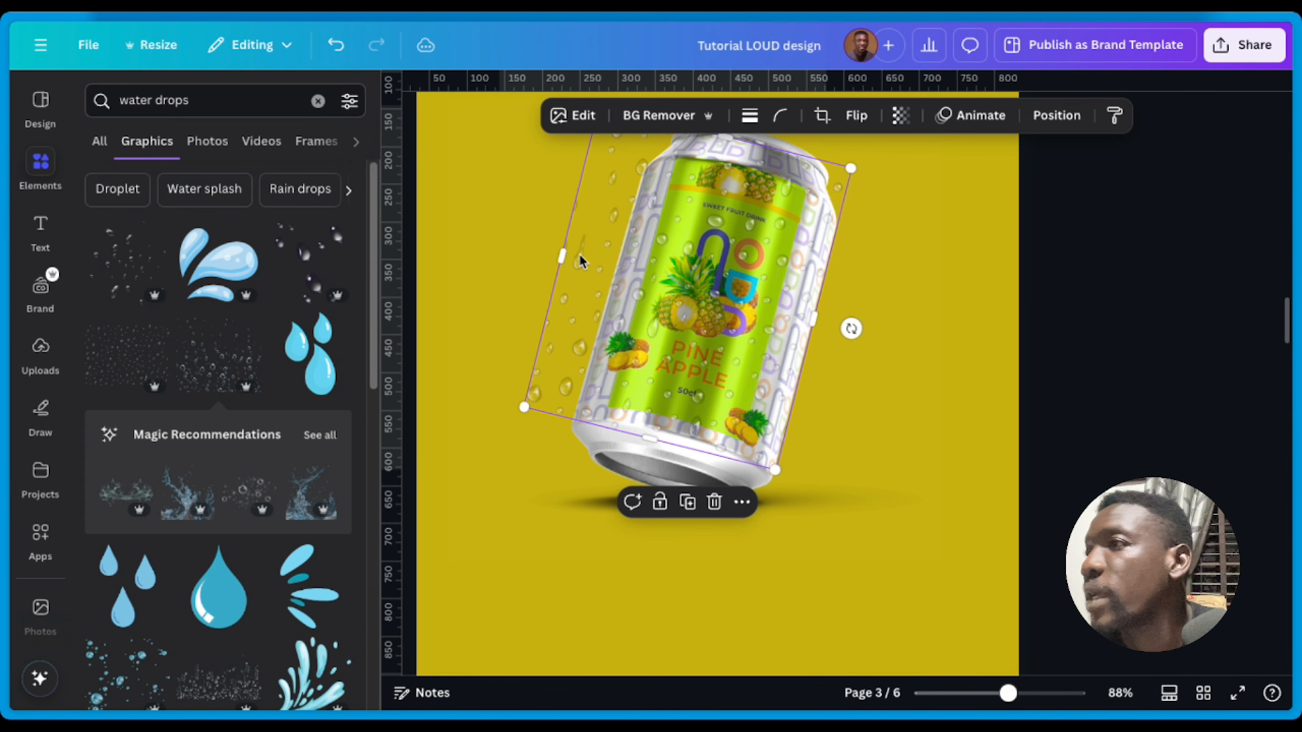
drag(562, 255, 615, 275)
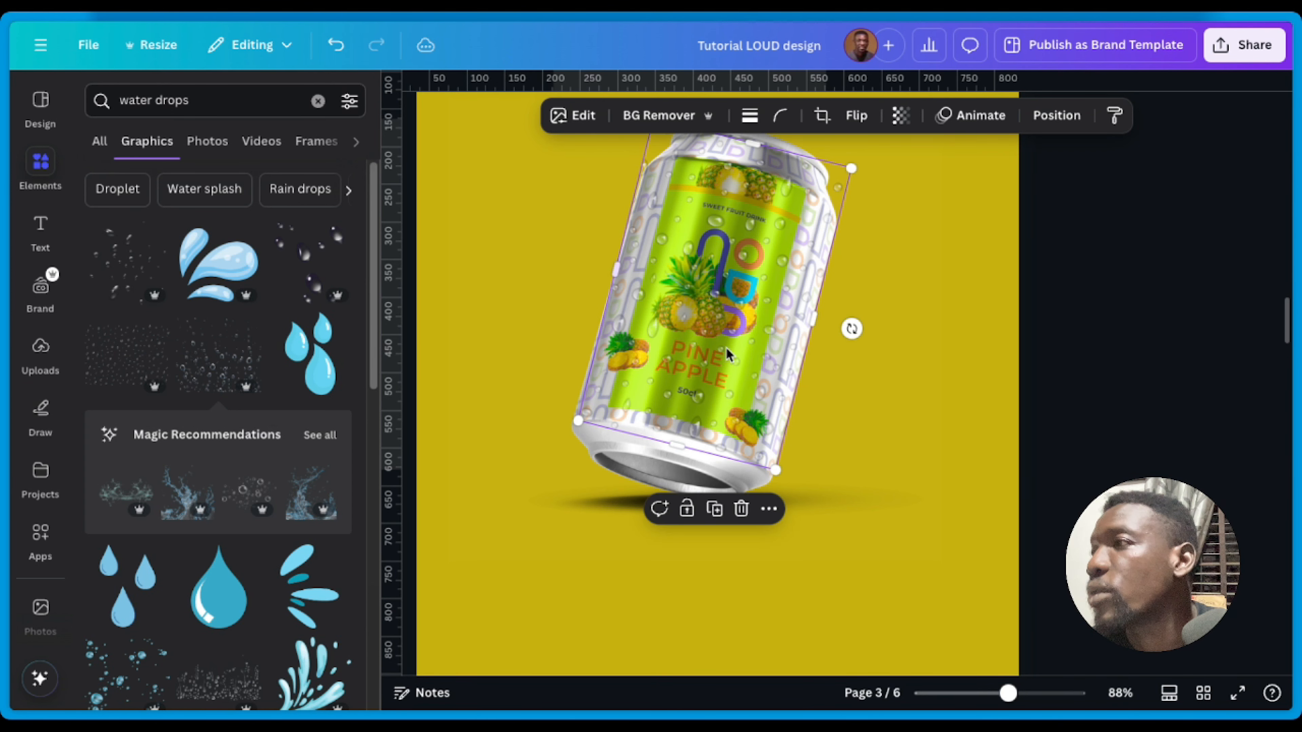
scroll(775, 368, up, 1)
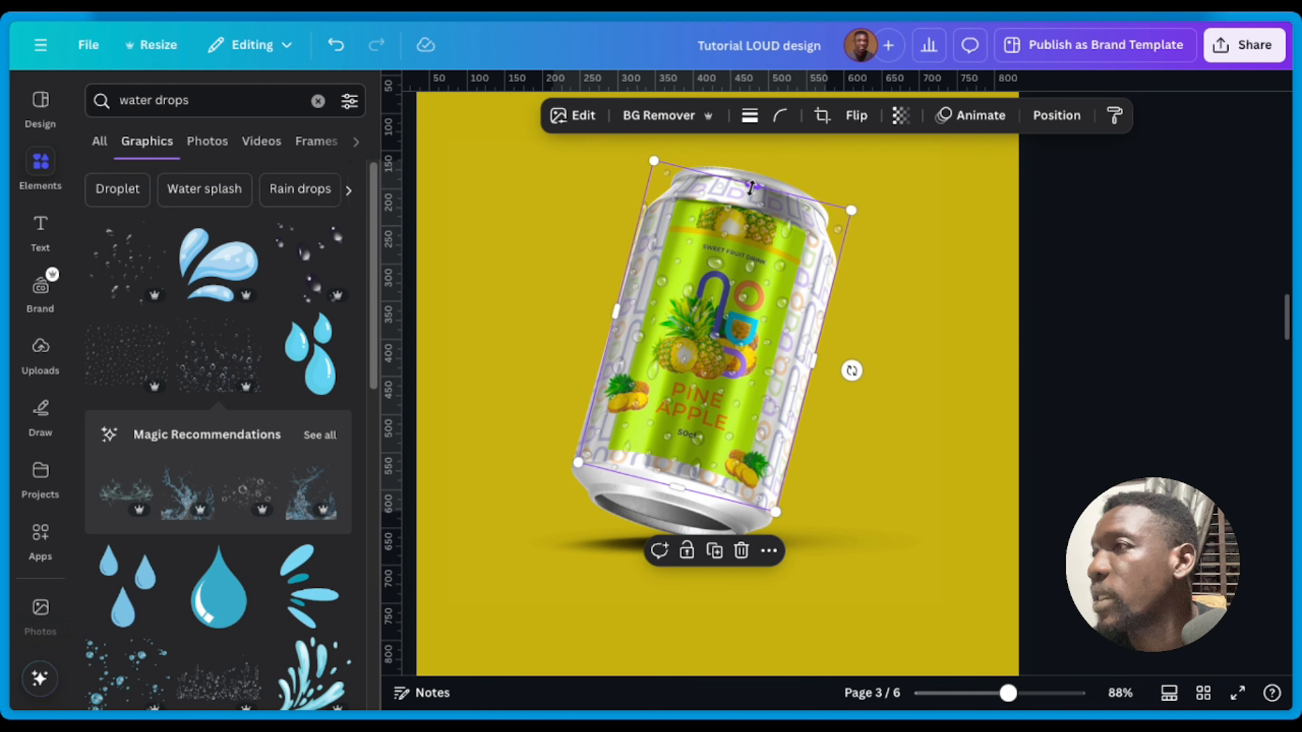
click(974, 175)
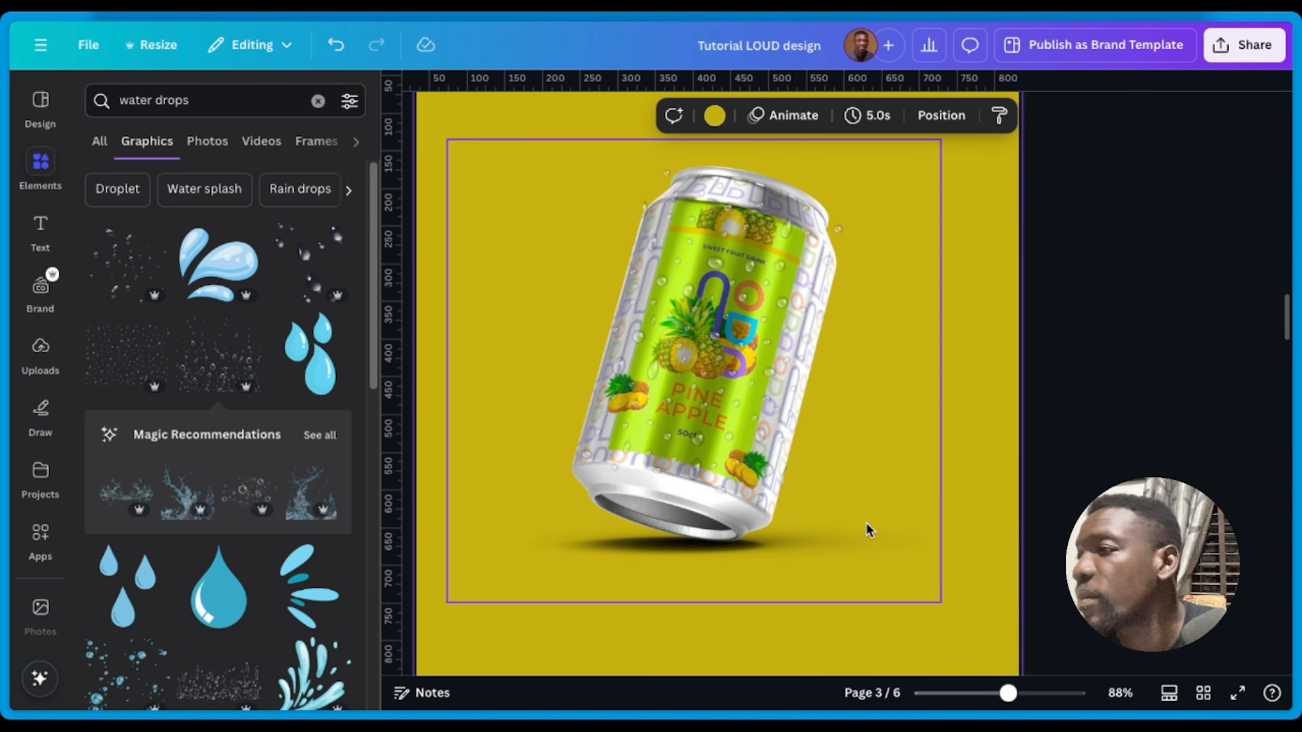
Step: Fine-tune the left edge and rotation of the water droplets so they line up with the can's side
click(676, 189)
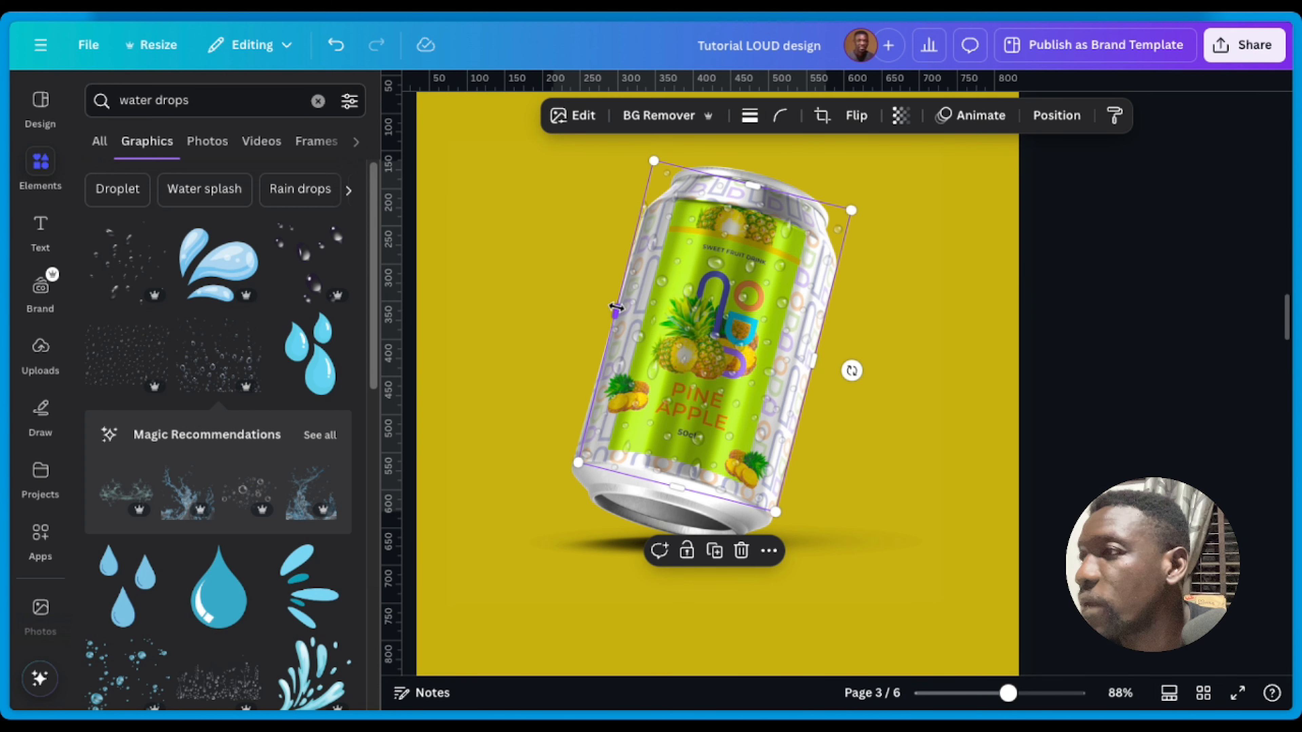
drag(616, 308, 614, 309)
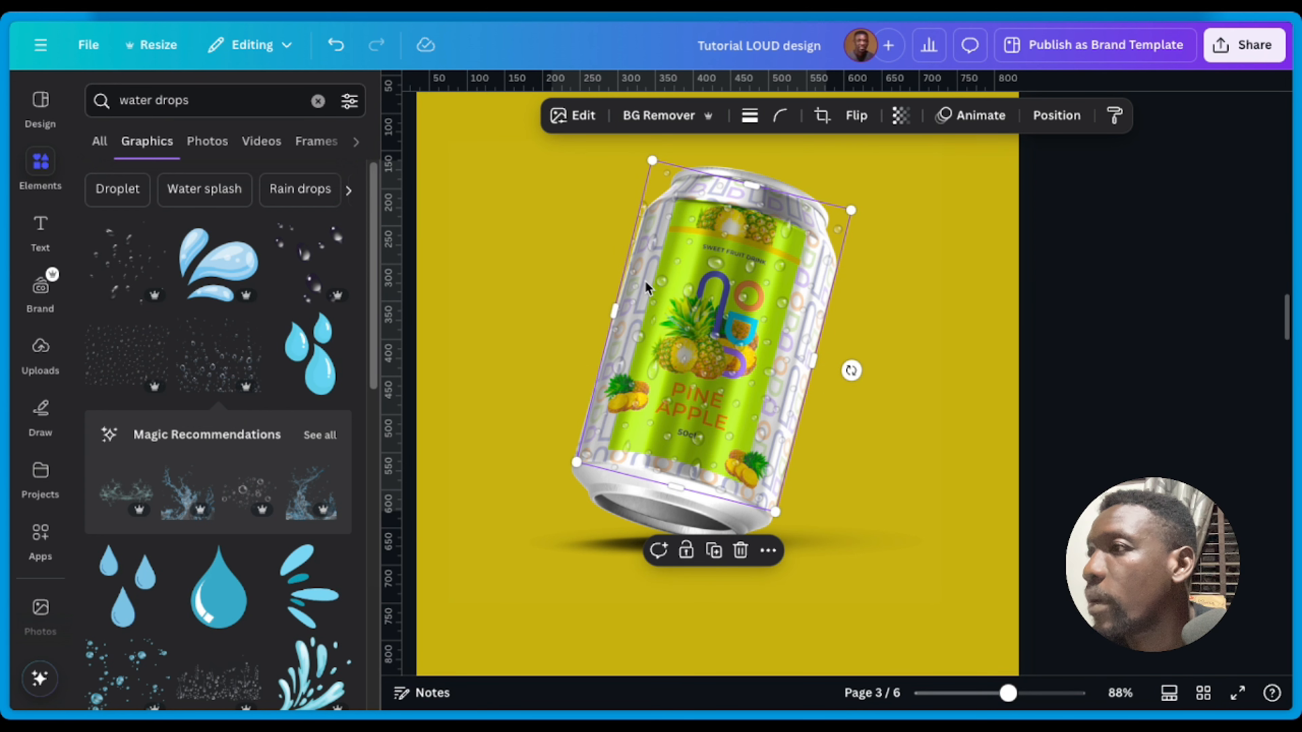
drag(617, 311, 610, 310)
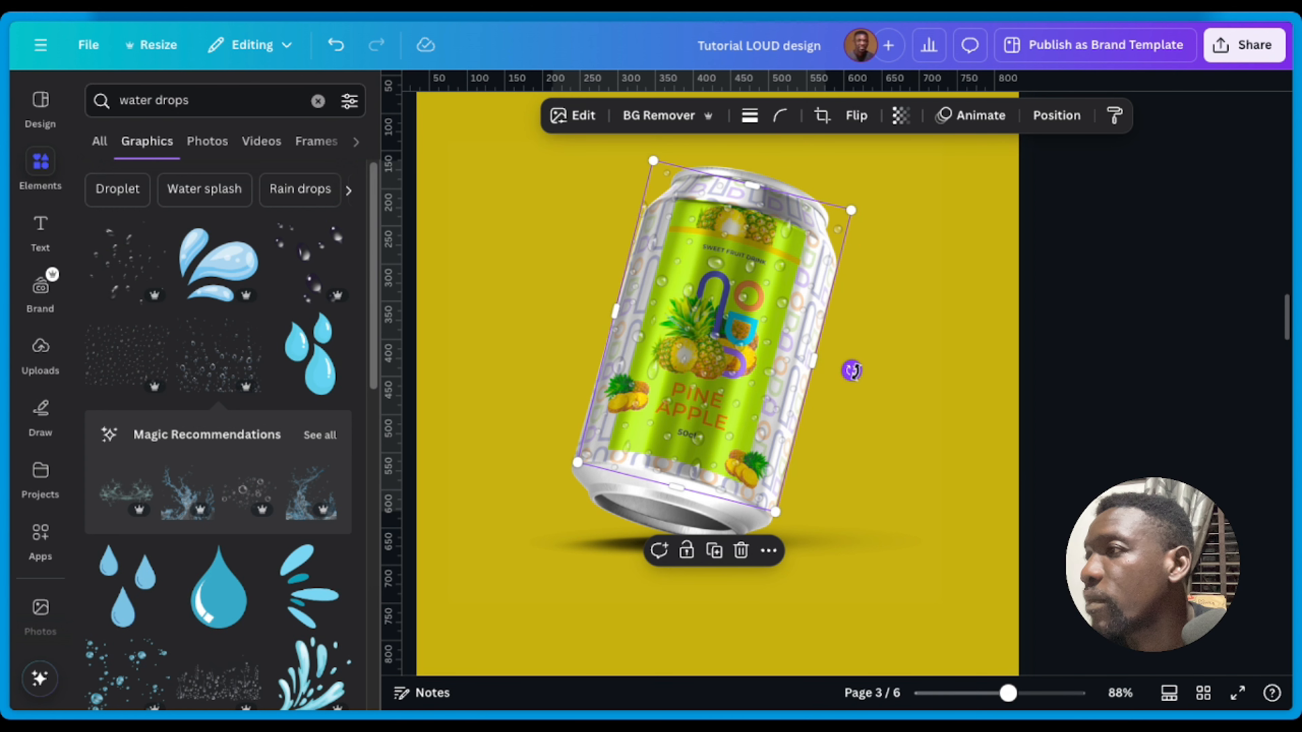
drag(852, 370, 852, 371)
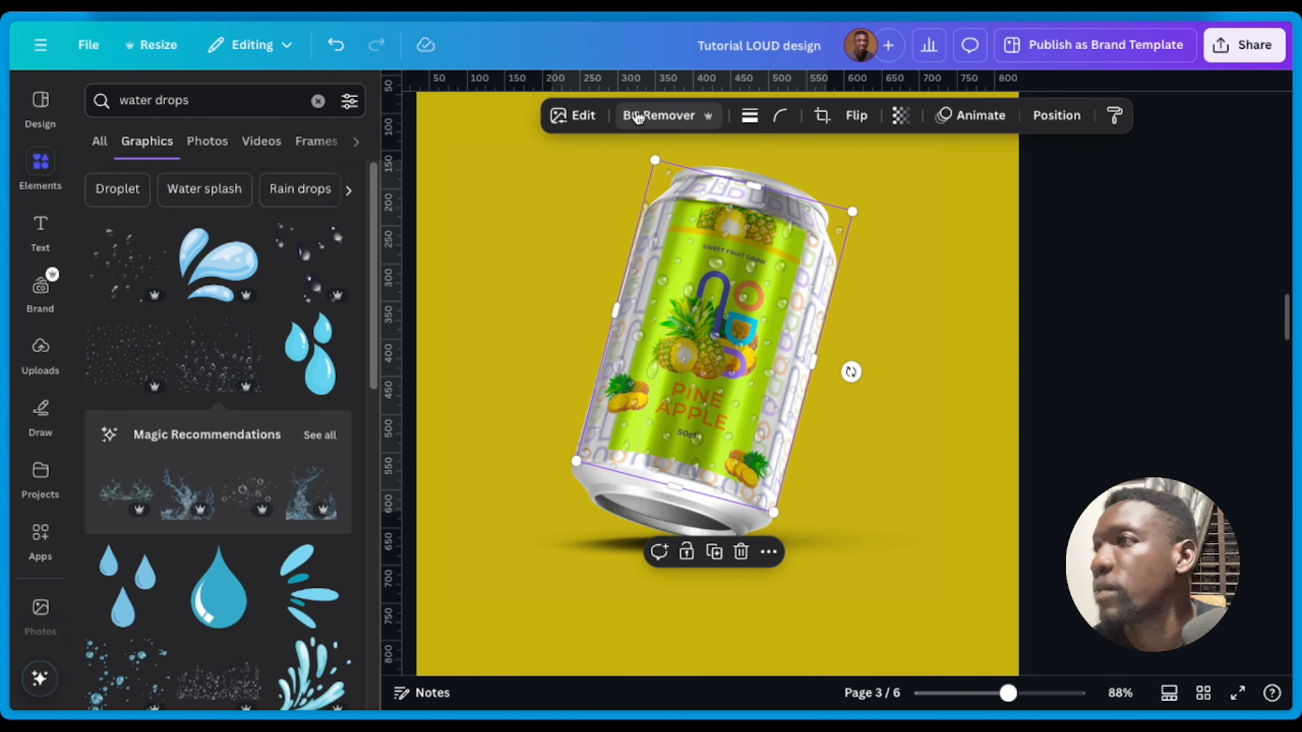
Step: Try removing the water droplets' background, undo it, and crop their top edge down to the upper part of the can's label
click(637, 117)
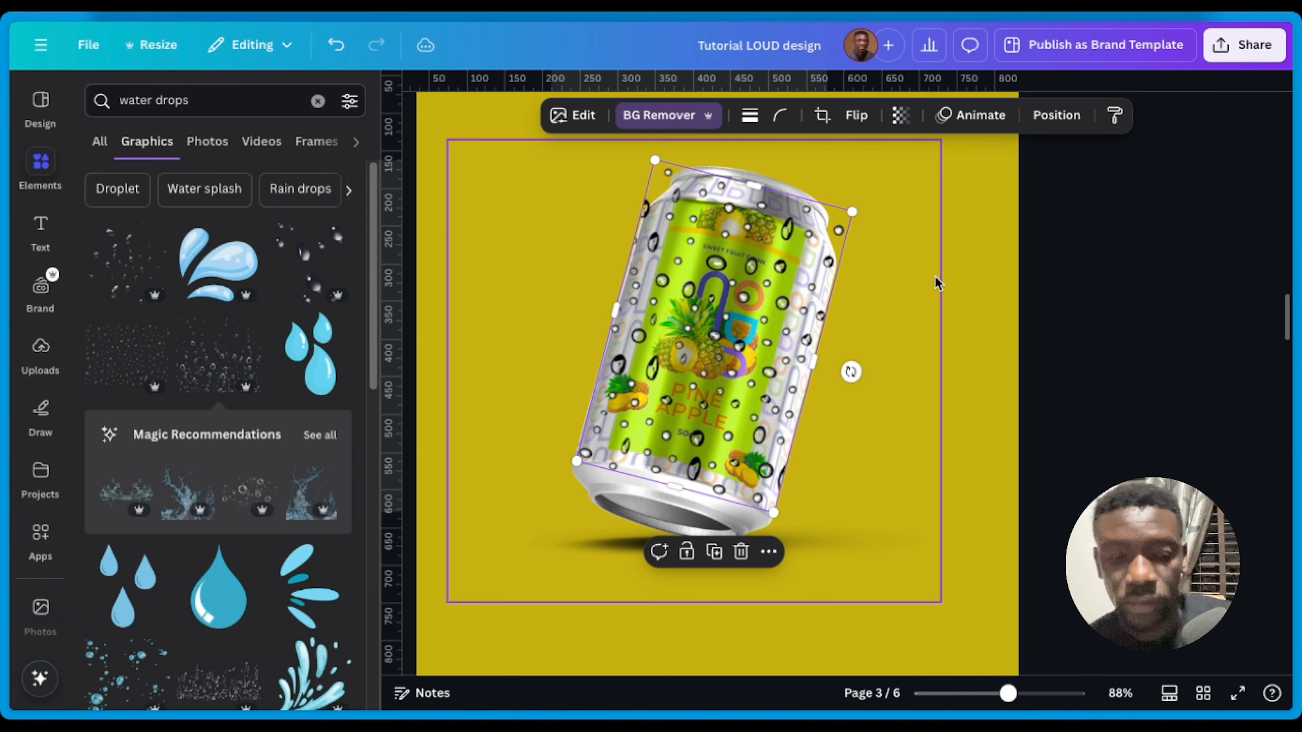
key(ctrl+z)
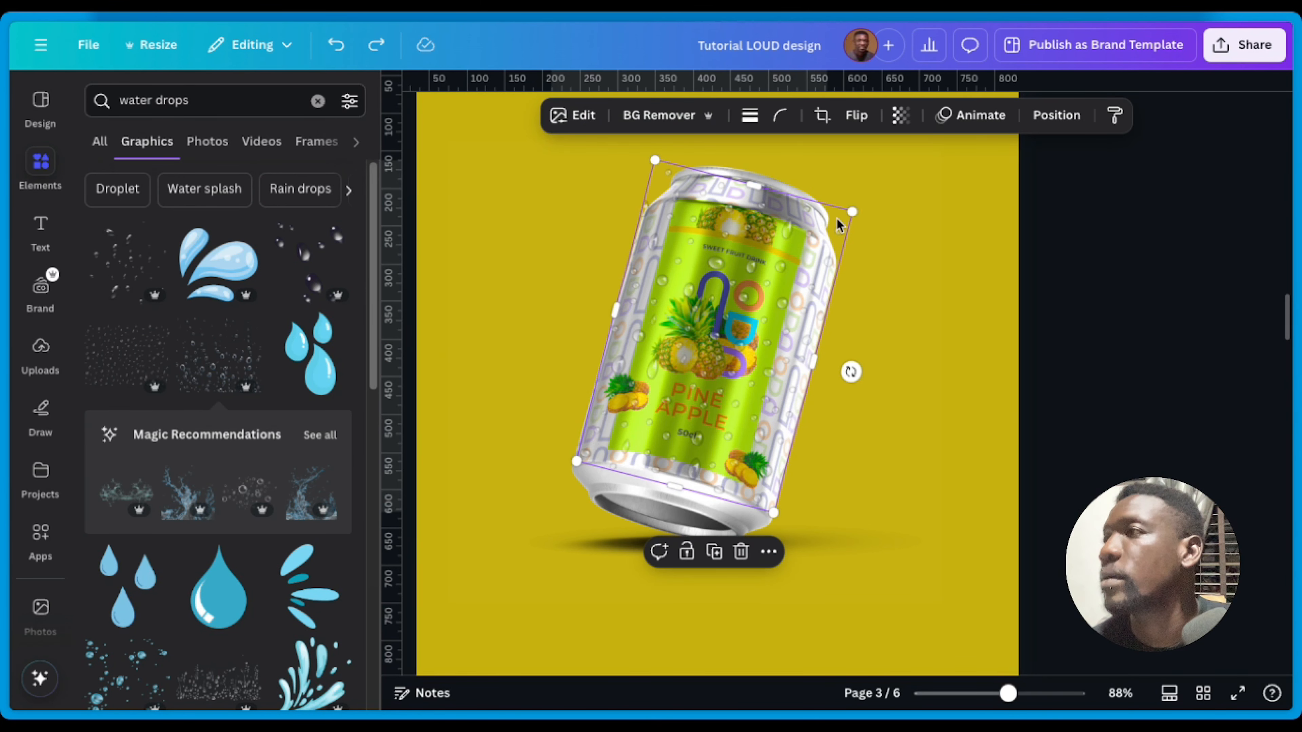
drag(755, 182, 739, 245)
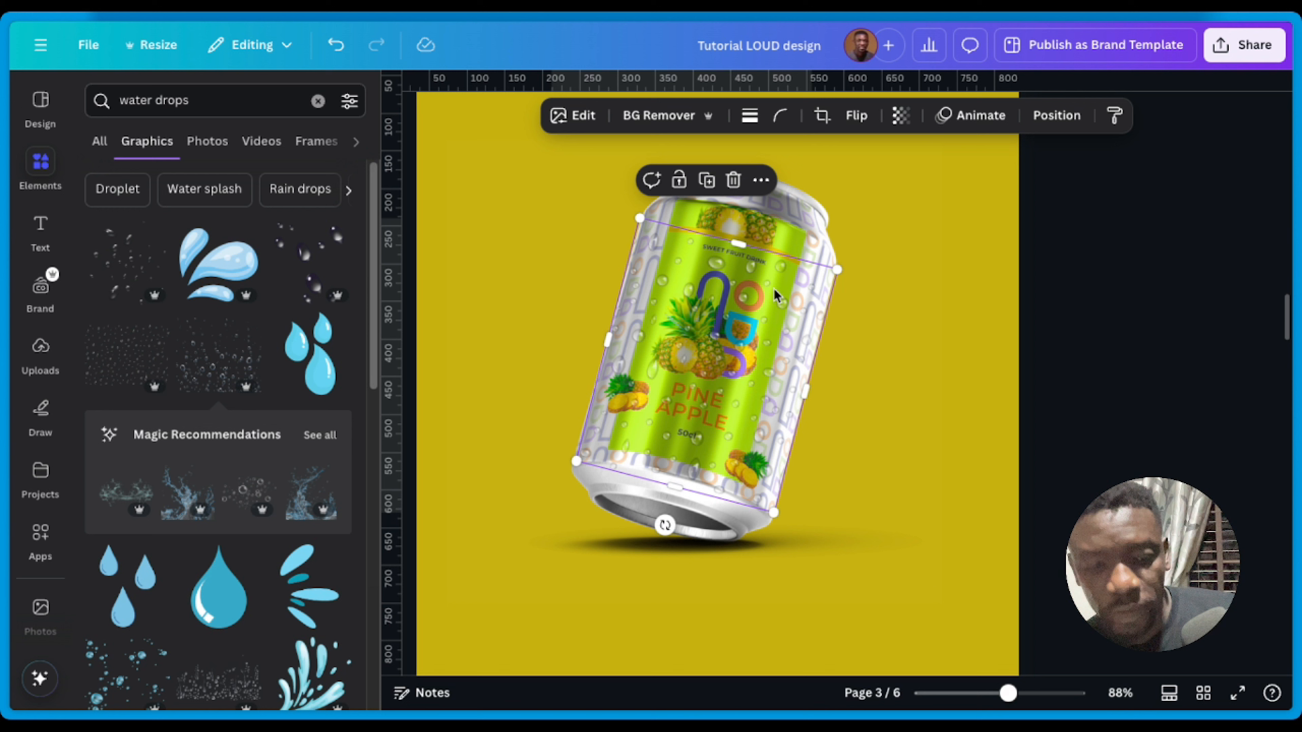
Step: Duplicate the cropped water droplets, crop the copy to a thin tilted strip and place it over the can's neck
drag(780, 274, 963, 297)
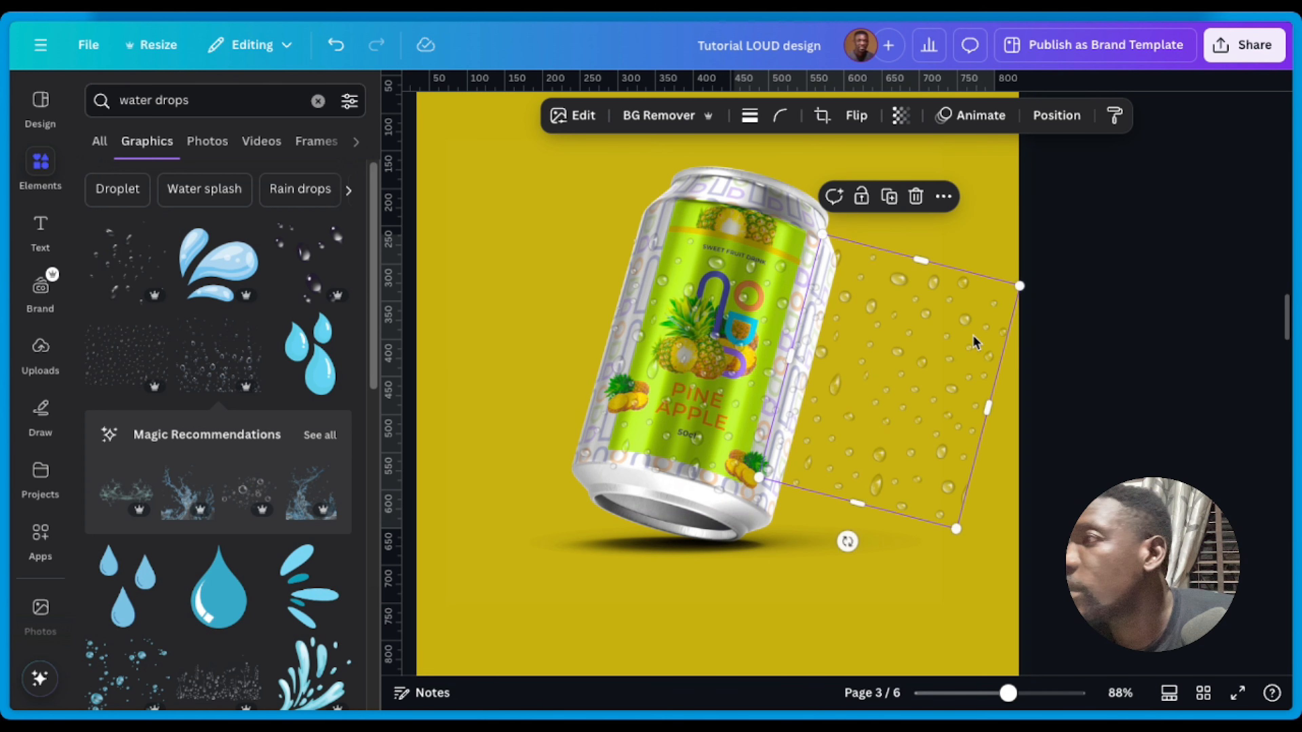
drag(853, 501, 739, 246)
drag(843, 271, 832, 269)
drag(730, 266, 776, 209)
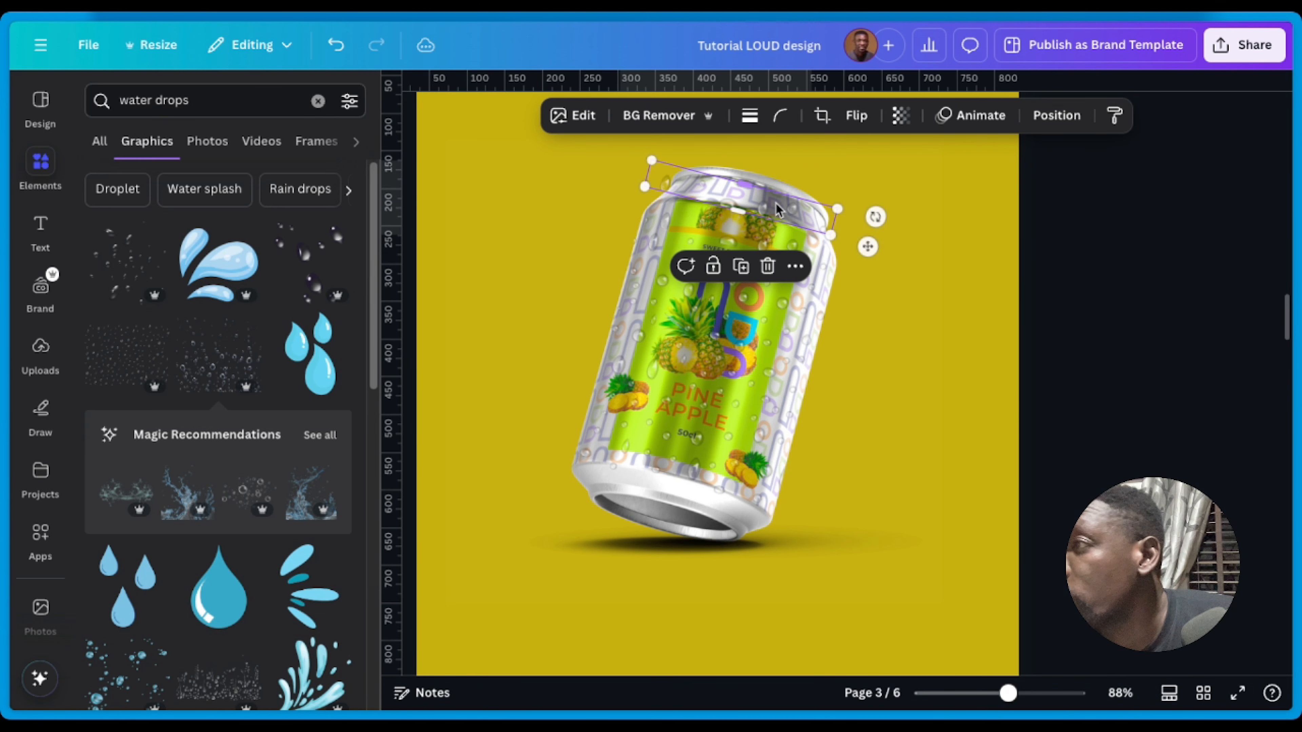
Step: Crop both ends of the droplet strip to the width of the can's neck and extend it down towards the label
drag(646, 186, 679, 181)
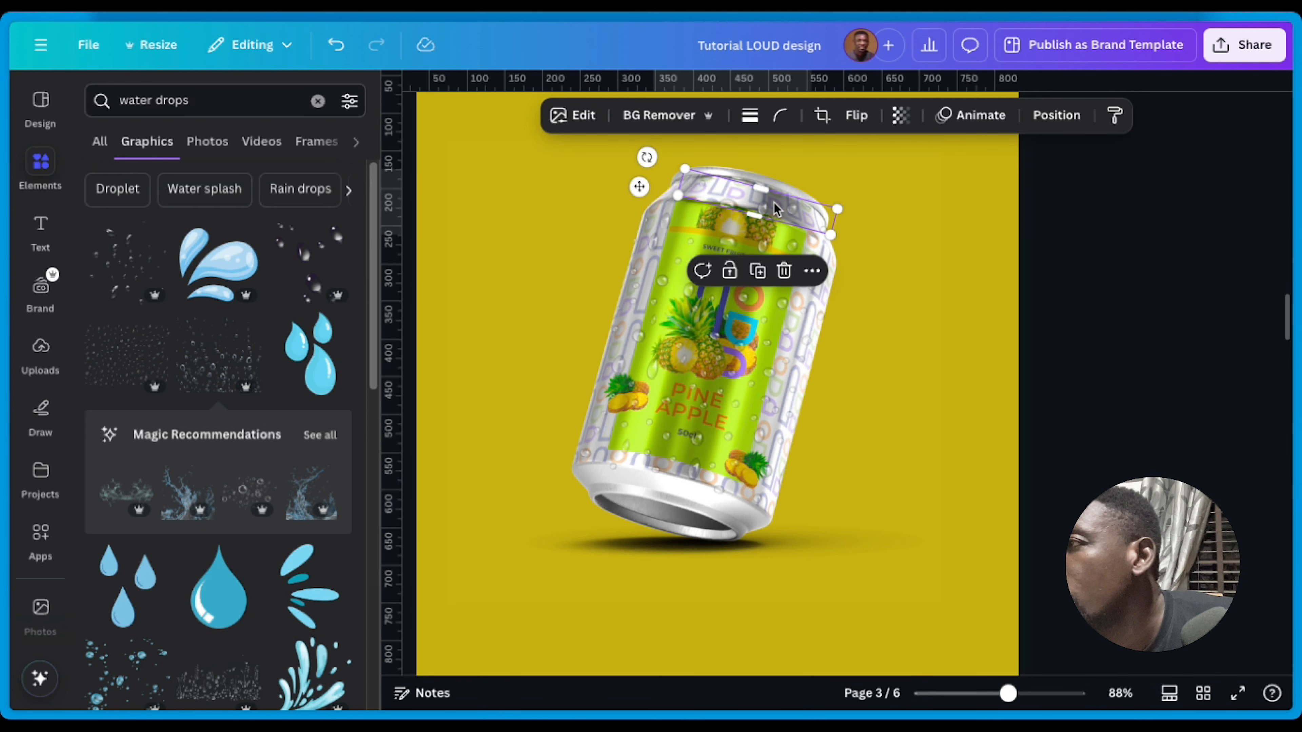
drag(777, 208, 816, 228)
drag(745, 196, 753, 206)
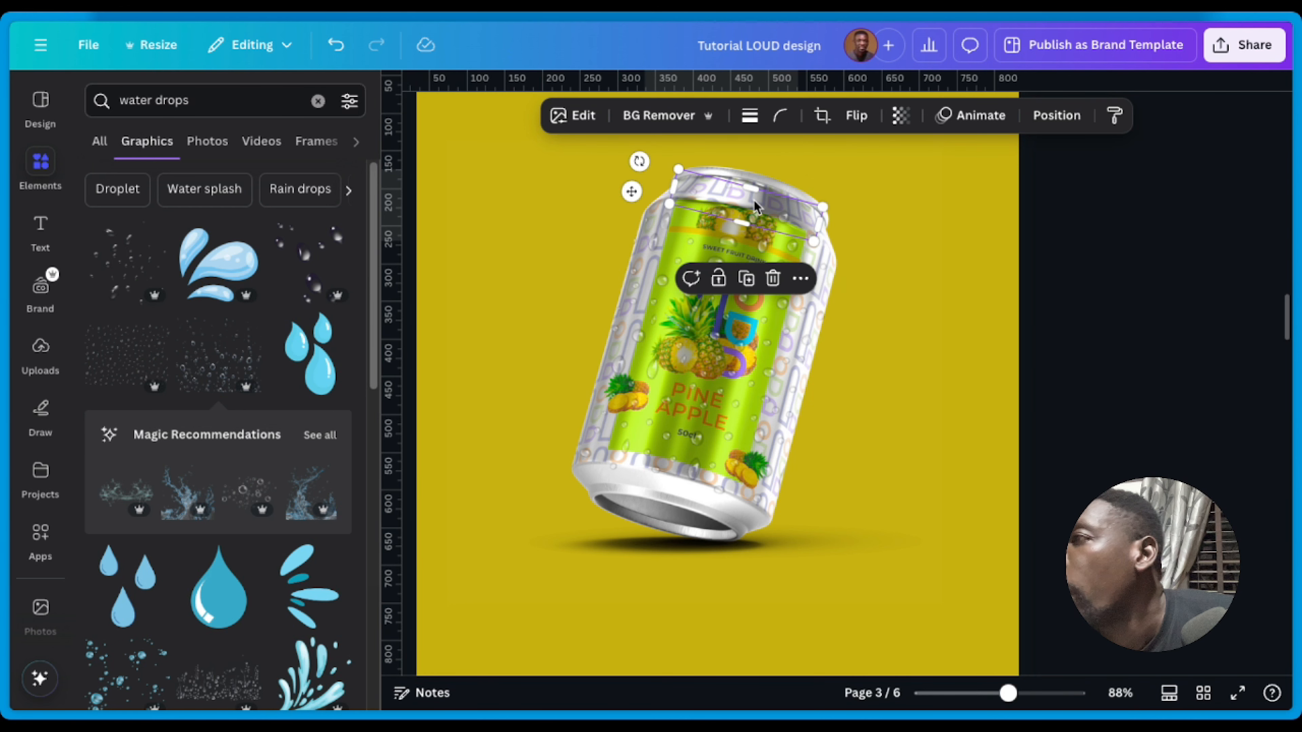
Step: Shrink and reposition the droplet pattern inside the neck strip's crop frame, and apply the crop
double_click(754, 205)
drag(894, 280, 901, 192)
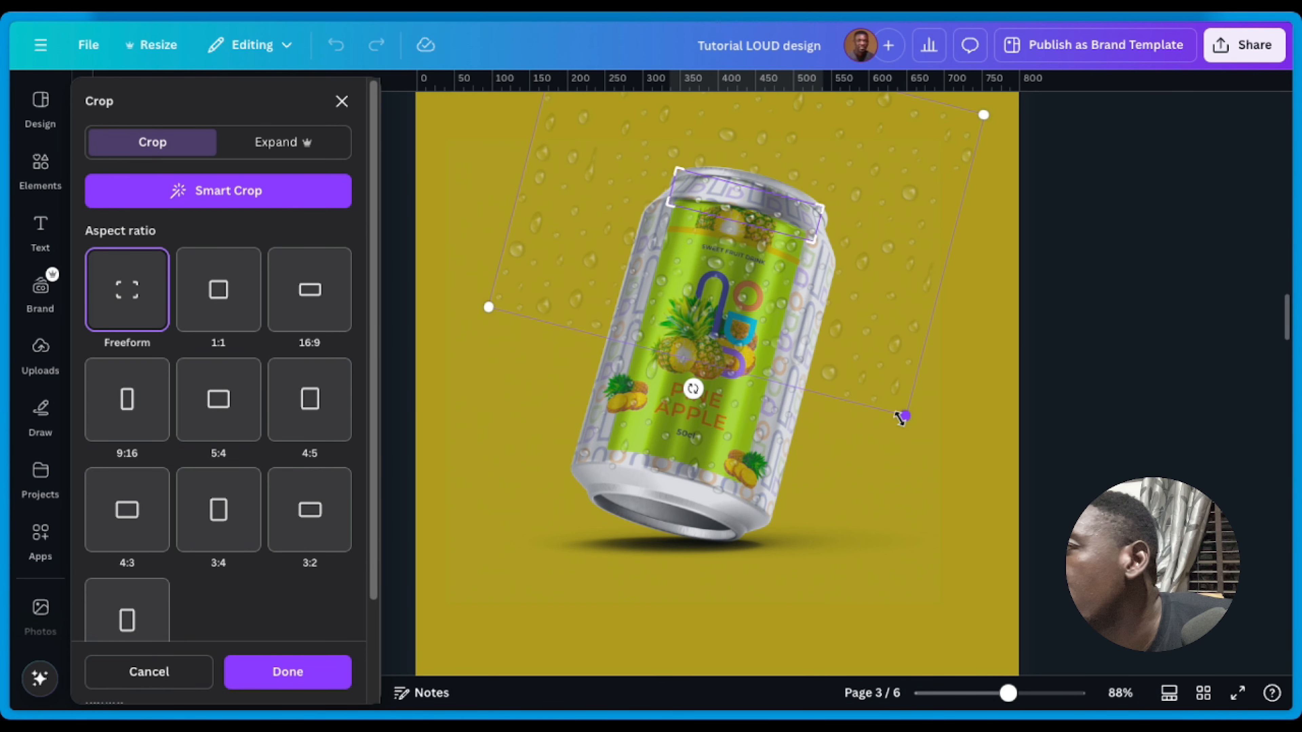
drag(900, 418, 851, 351)
drag(853, 259, 865, 265)
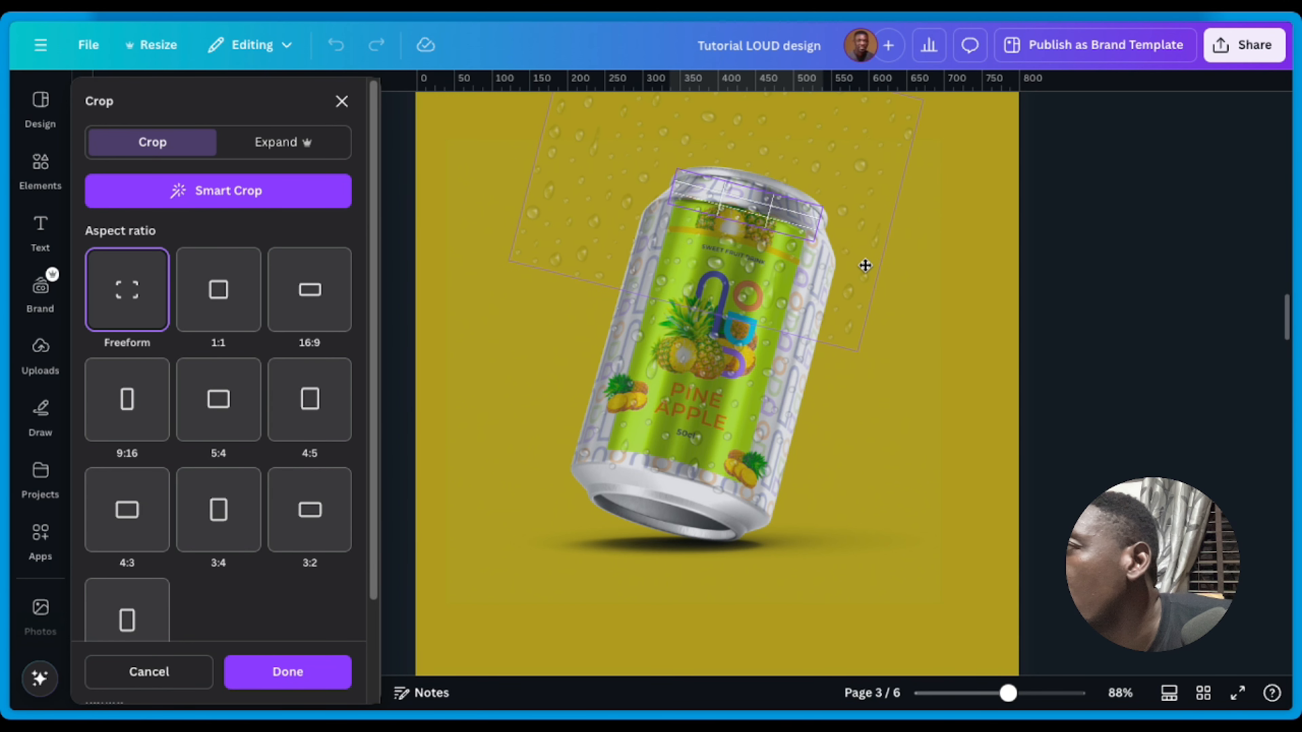
click(936, 340)
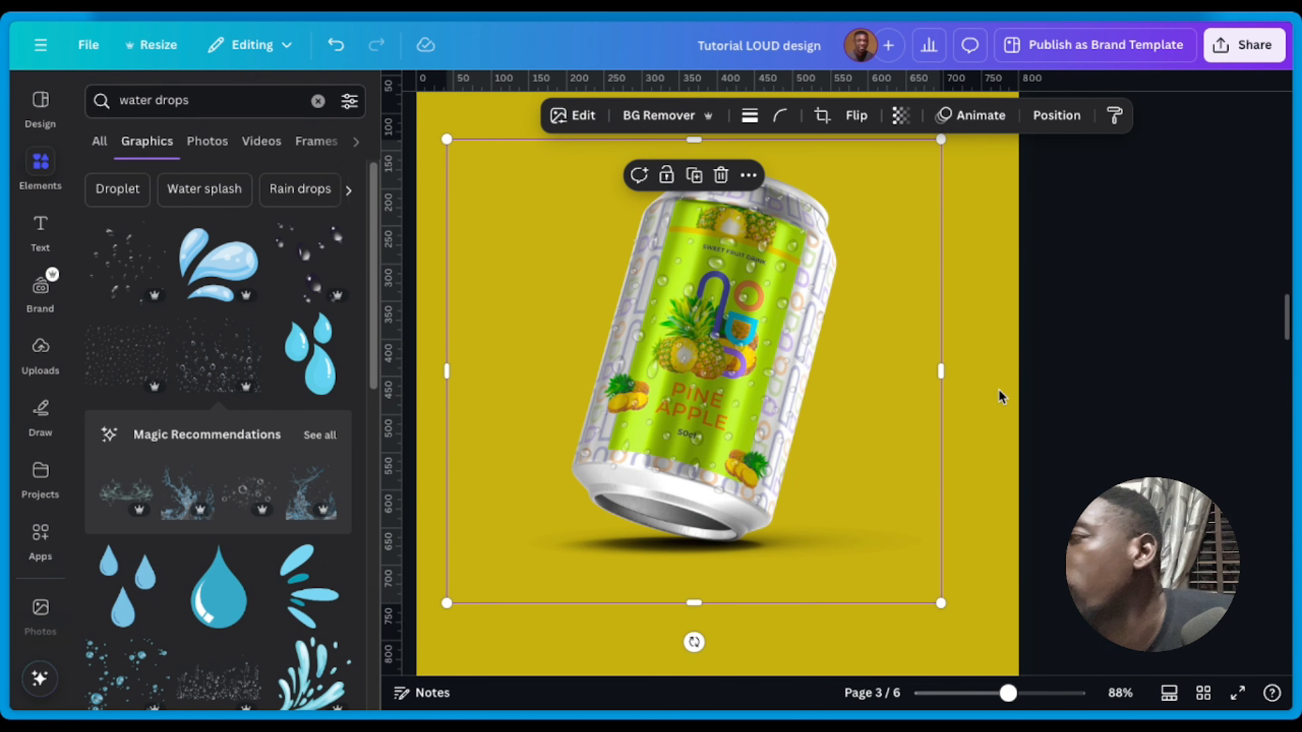
click(1002, 397)
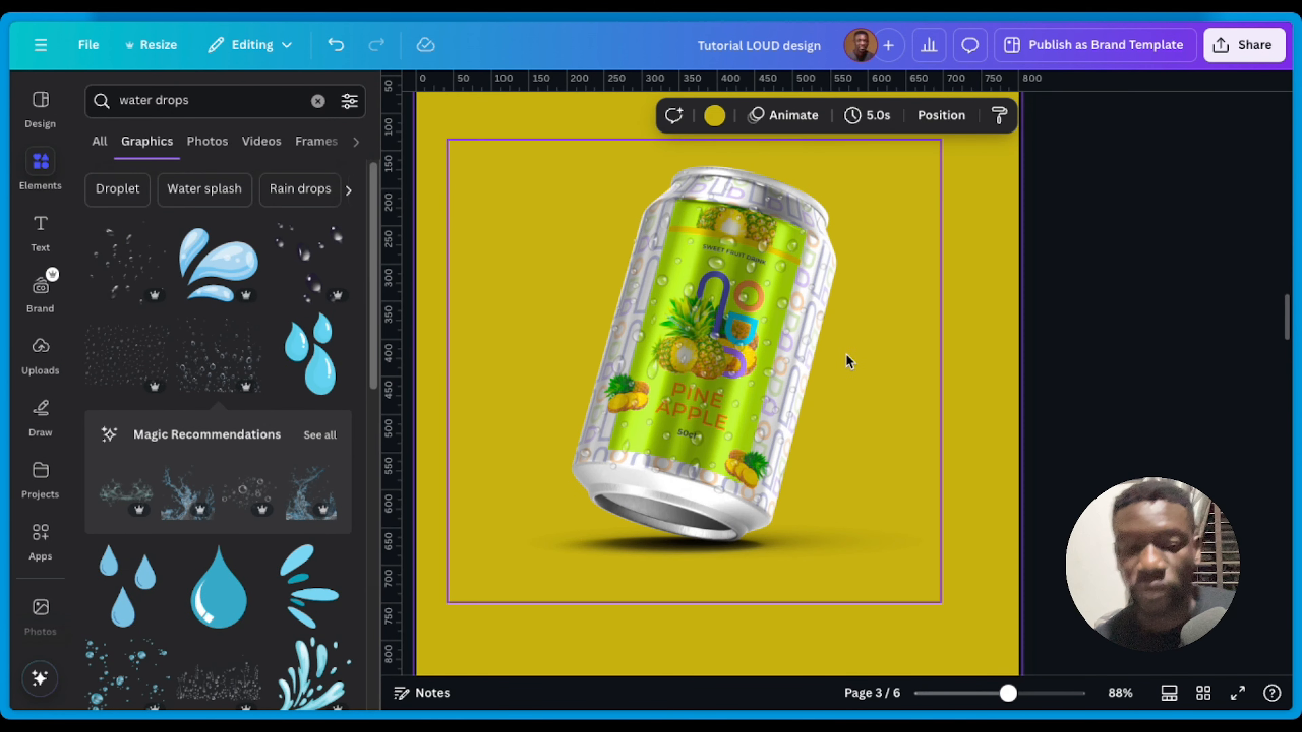
Step: Examine the orange layout on page 5 and look up the element info of its yellow background gradient
scroll(1012, 457, down, 5)
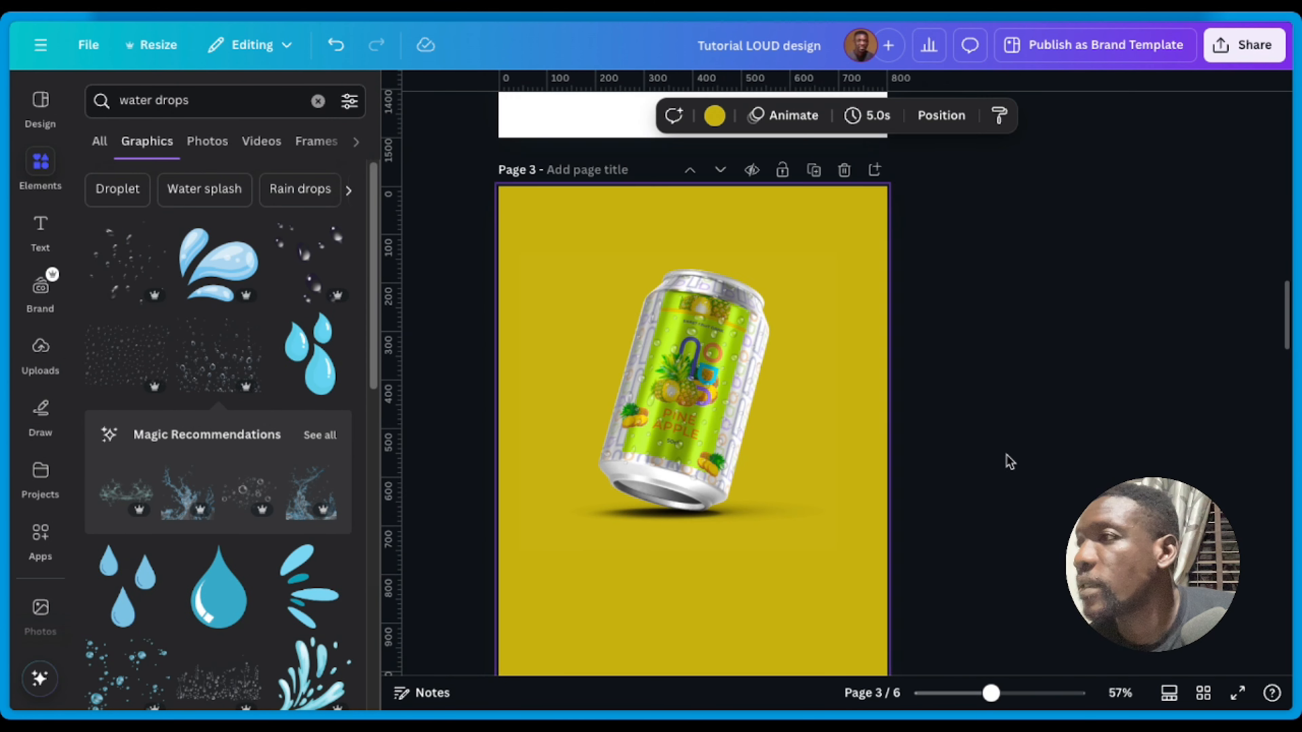
drag(816, 522, 542, 285)
drag(548, 536, 464, 611)
drag(671, 427, 728, 442)
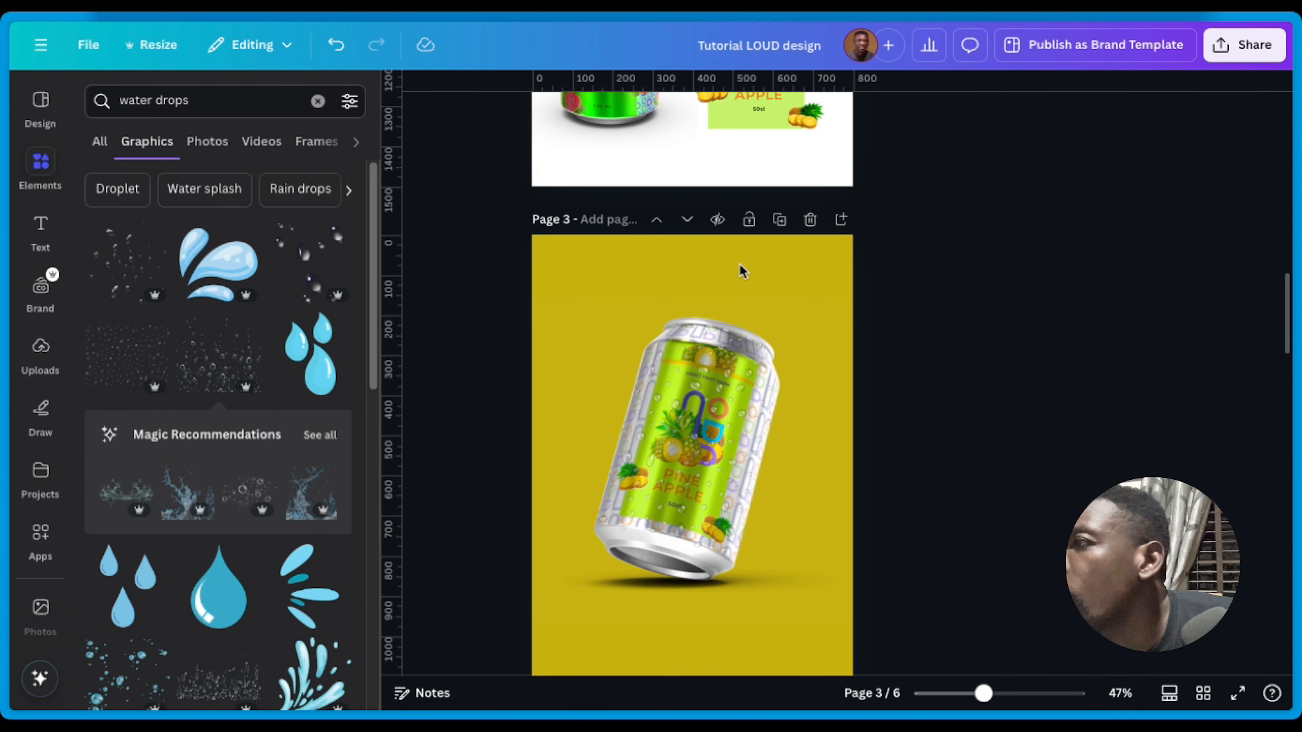
click(660, 249)
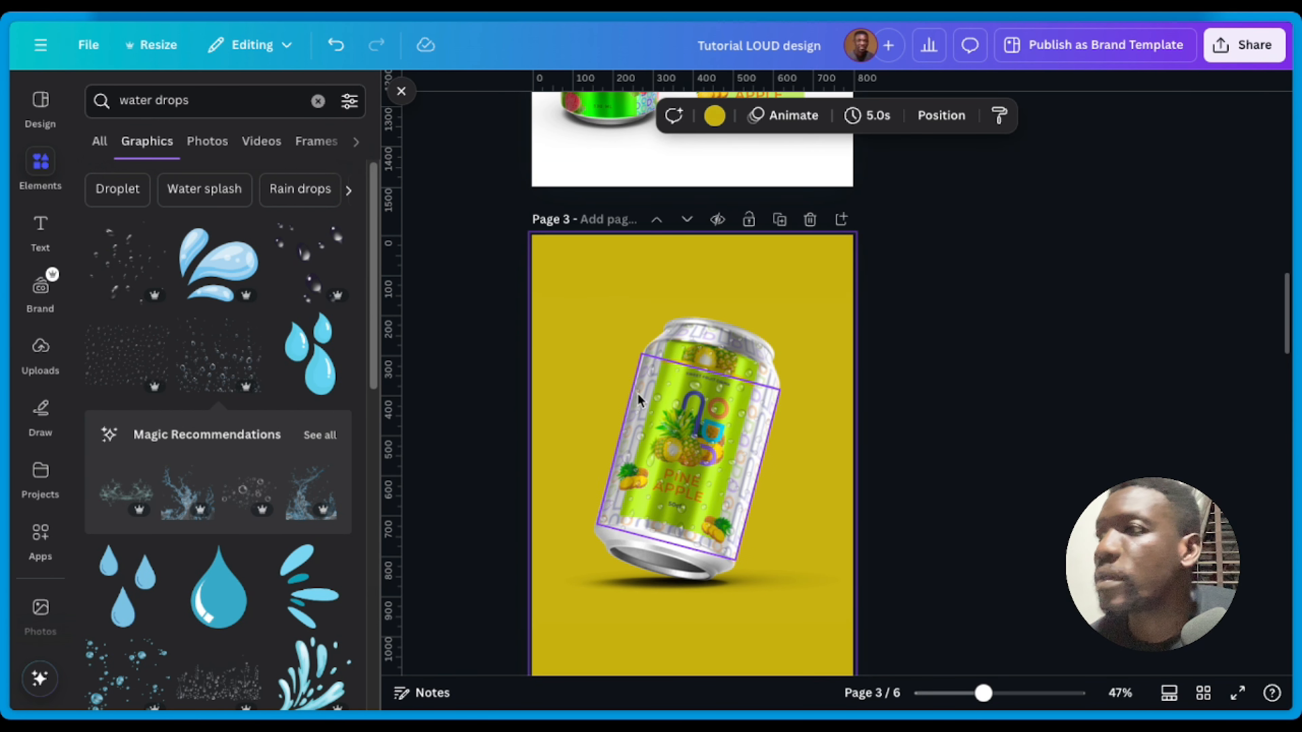
scroll(670, 455, down, 10)
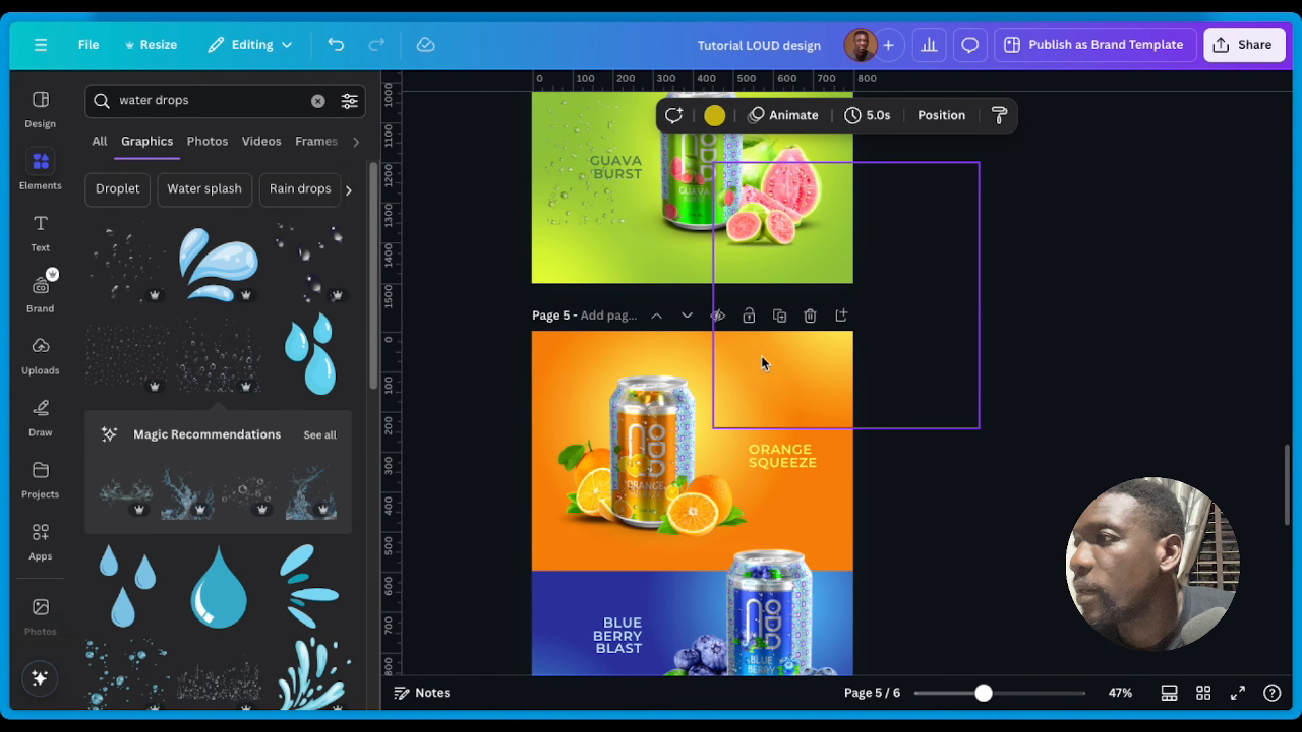
click(621, 350)
mouse_move(686, 353)
mouse_down()
mouse_move(750, 355)
mouse_move(697, 351)
mouse_up()
right_click(704, 361)
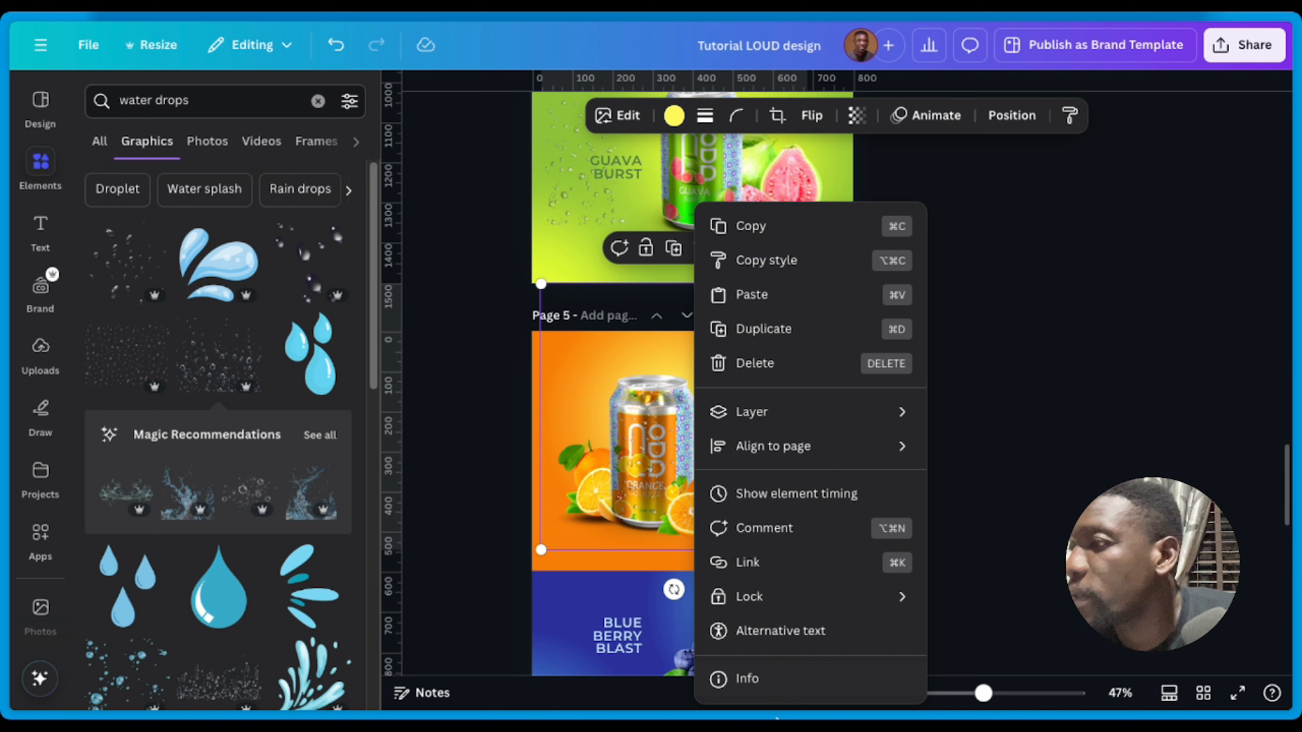
click(753, 678)
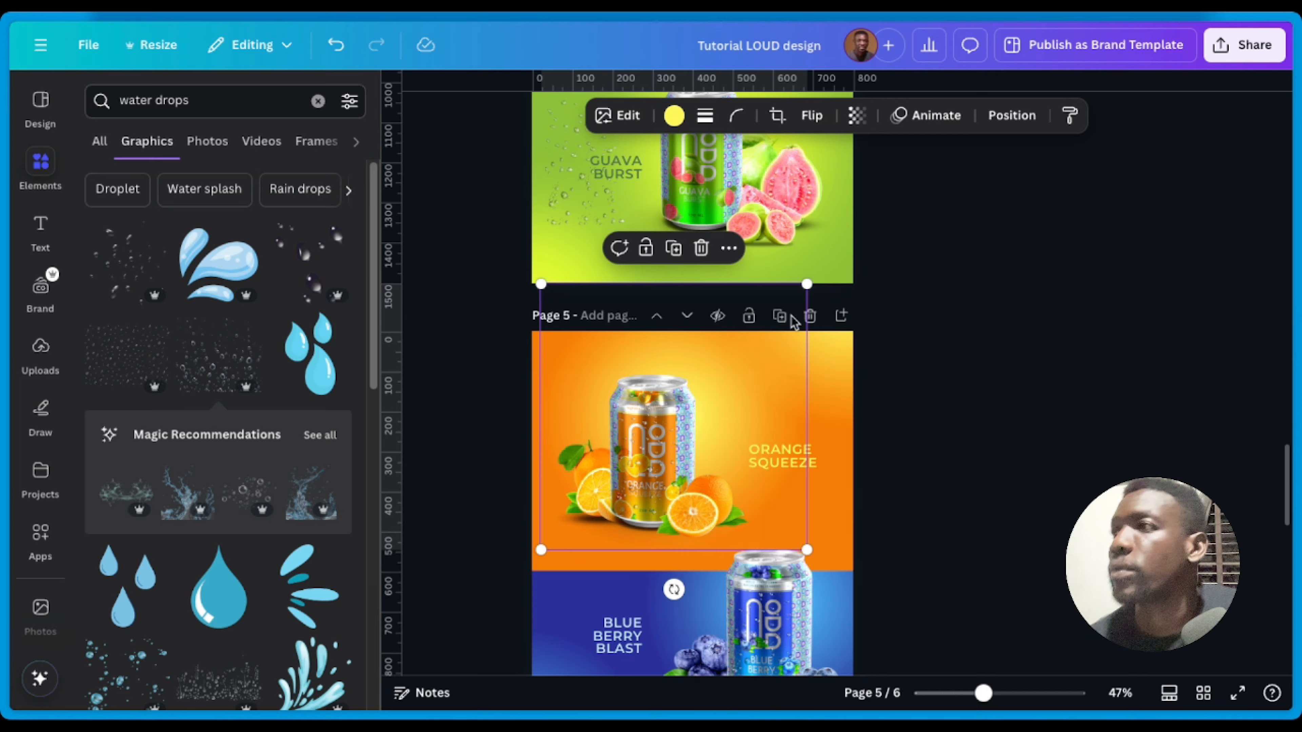
Step: Return to page 3, search the graphics for "round gradient shadow" and browse the results
scroll(686, 441, up, 10)
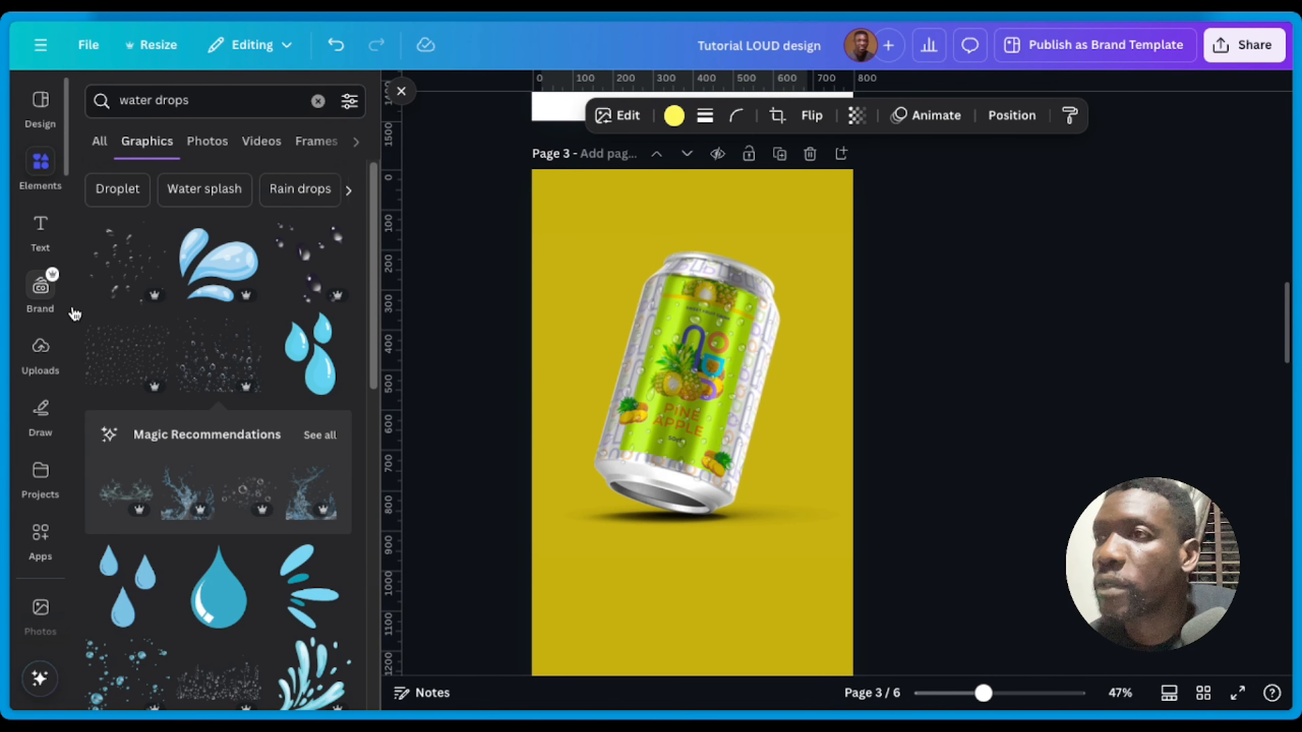
click(191, 97)
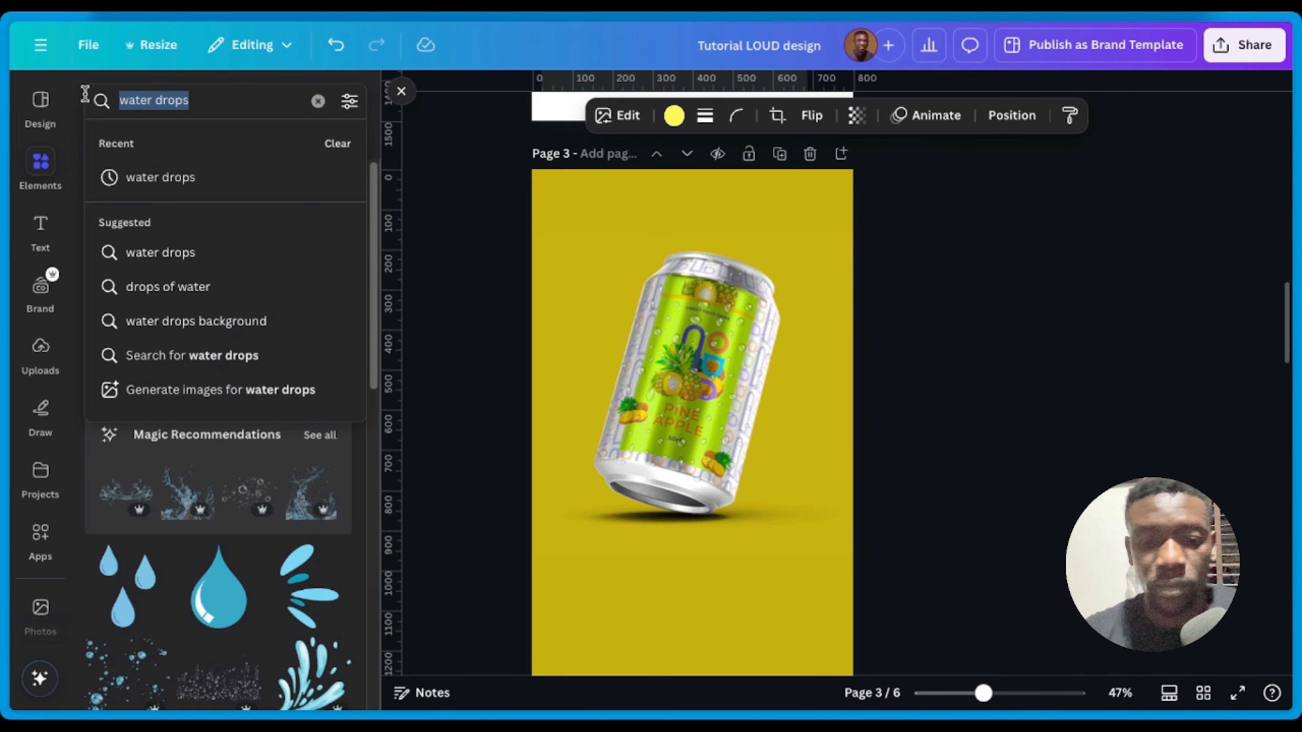
text(round grad)
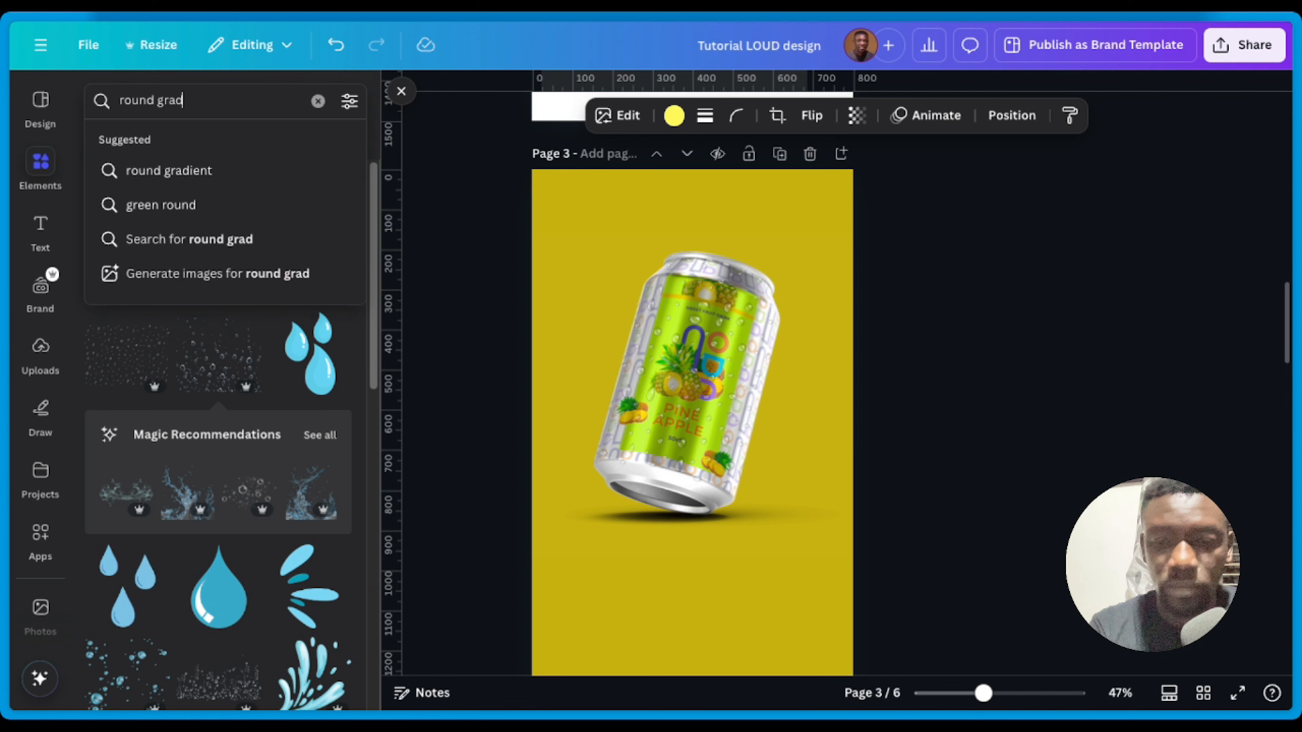
text(ient shadow)
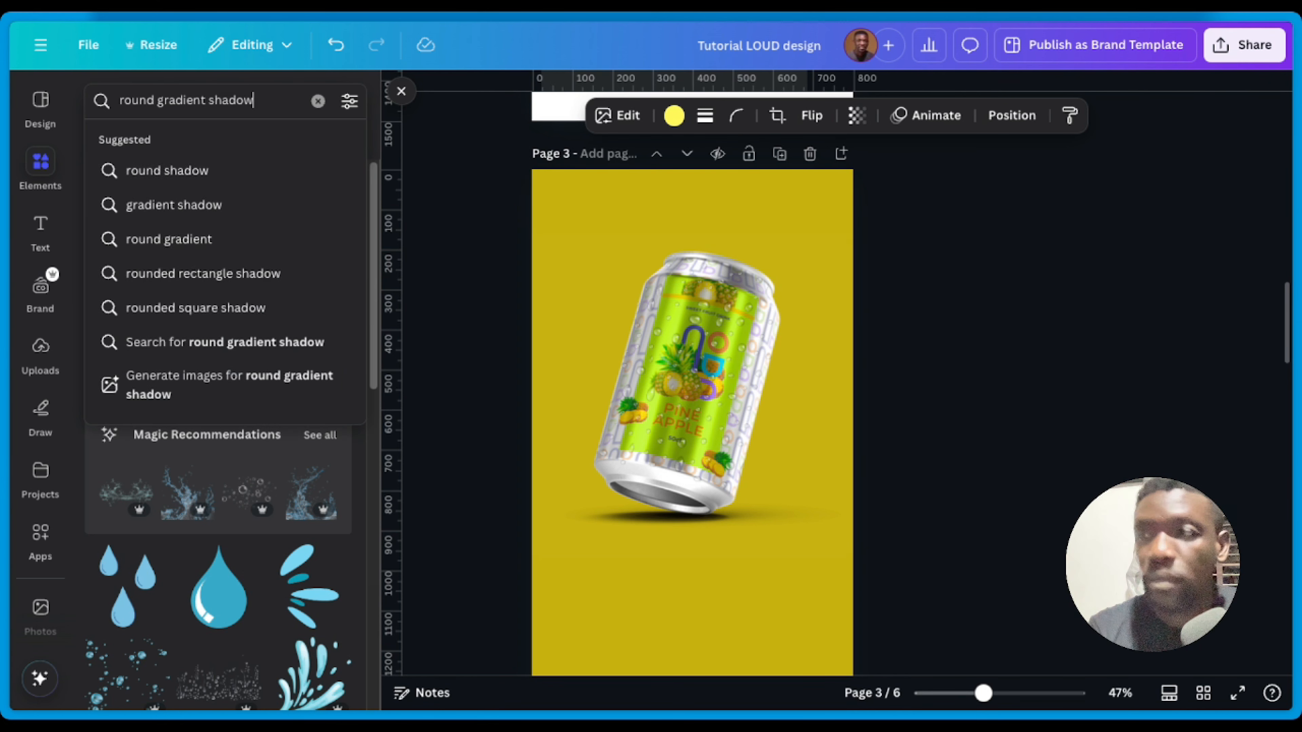
key(Return)
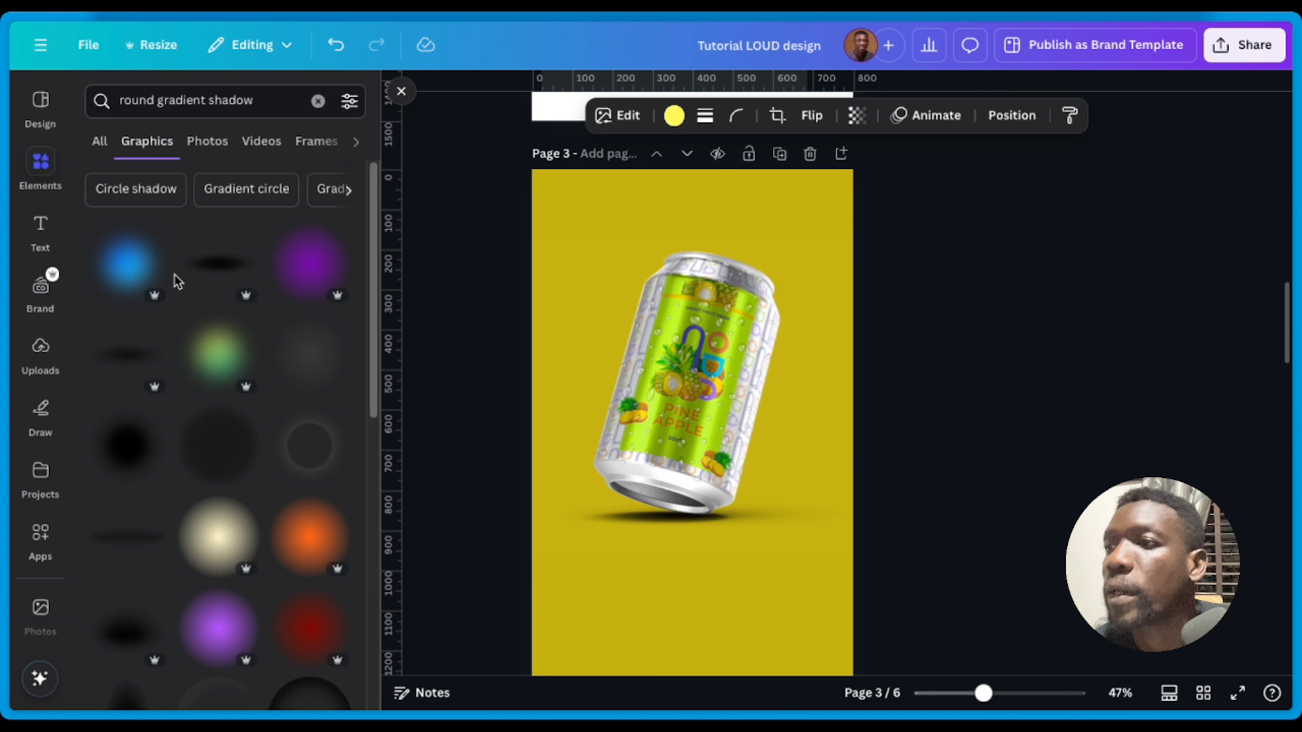
scroll(244, 520, down, 10)
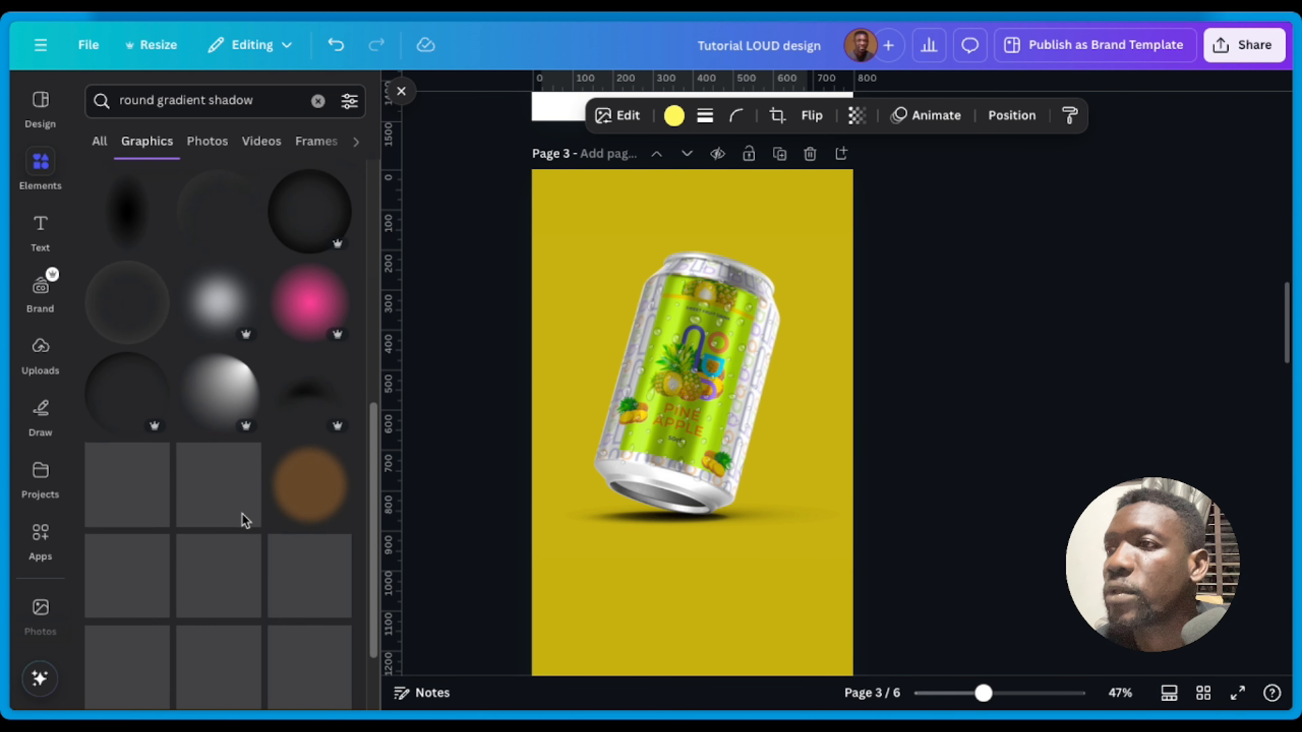
scroll(243, 520, up, 9)
scroll(261, 505, up, 2)
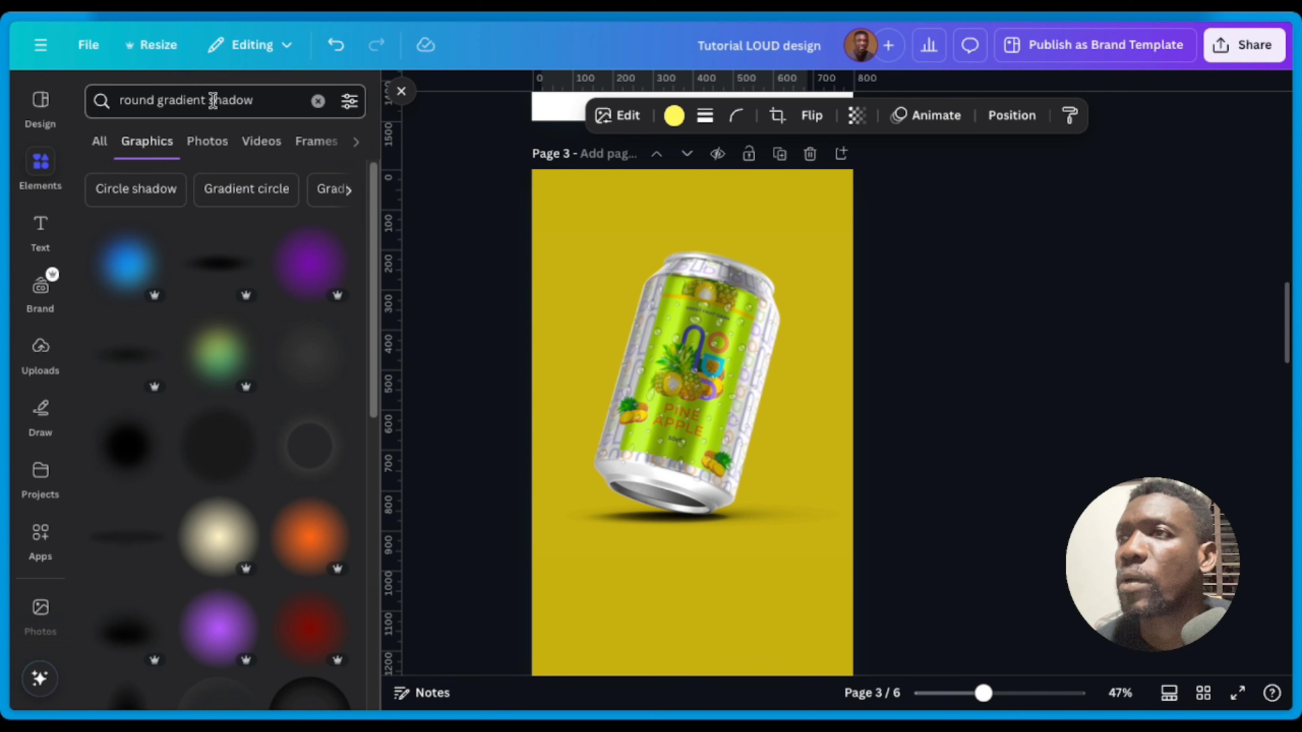
Step: Shorten the graphics search to "round gradient"
drag(206, 96, 249, 99)
key(BackSpace)
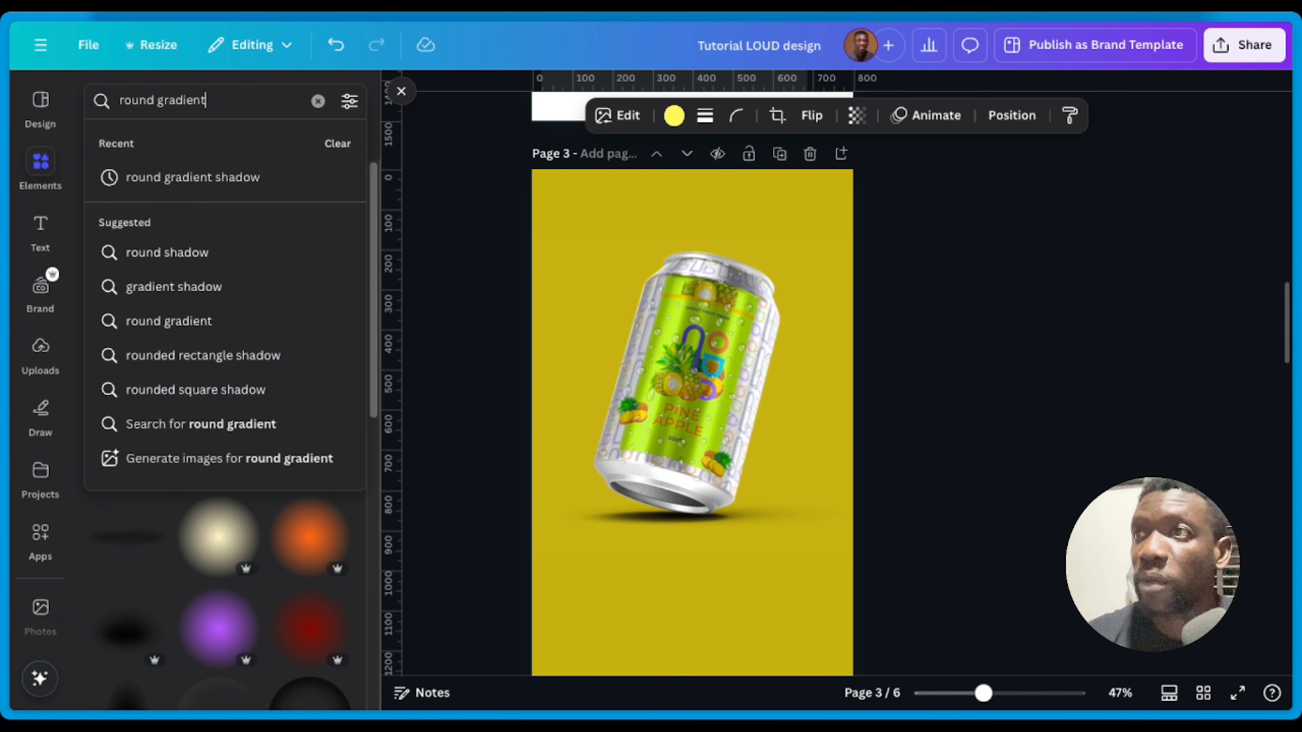
key(Return)
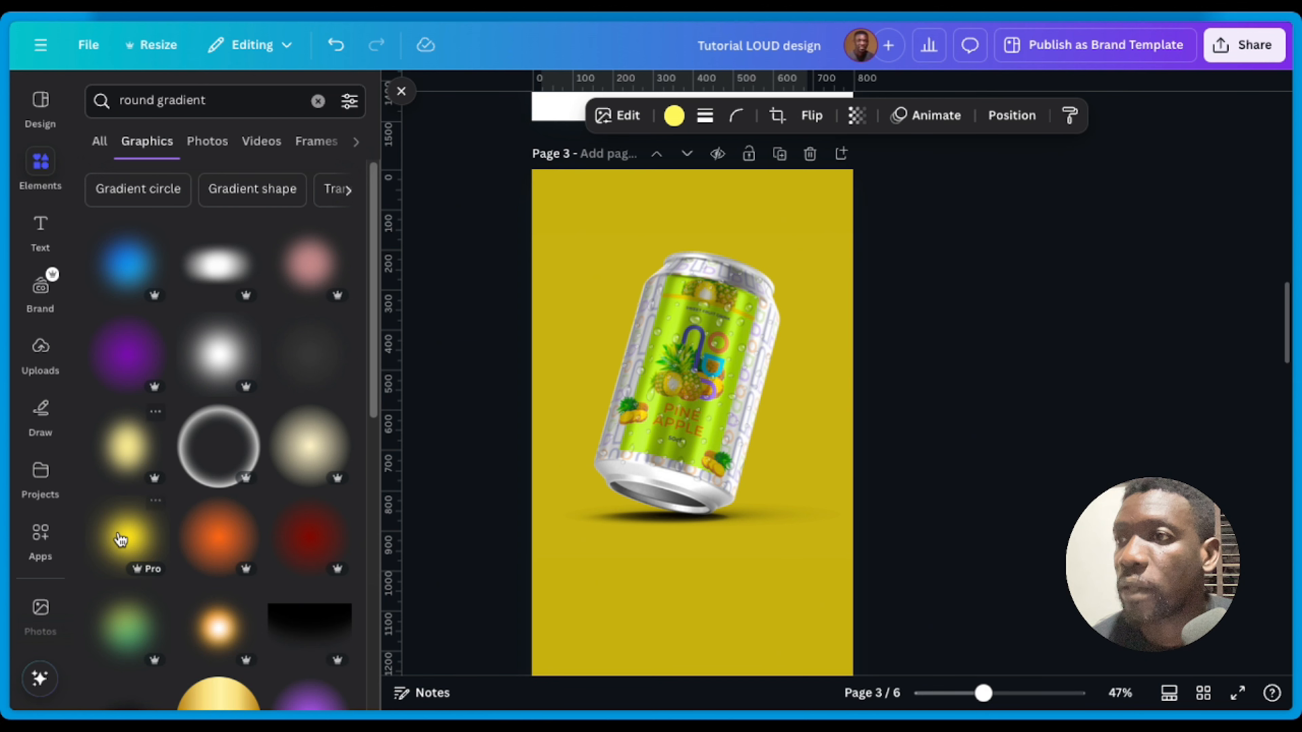
Step: Try the yellow and blue round gradients on page 3, undoing each one
click(120, 538)
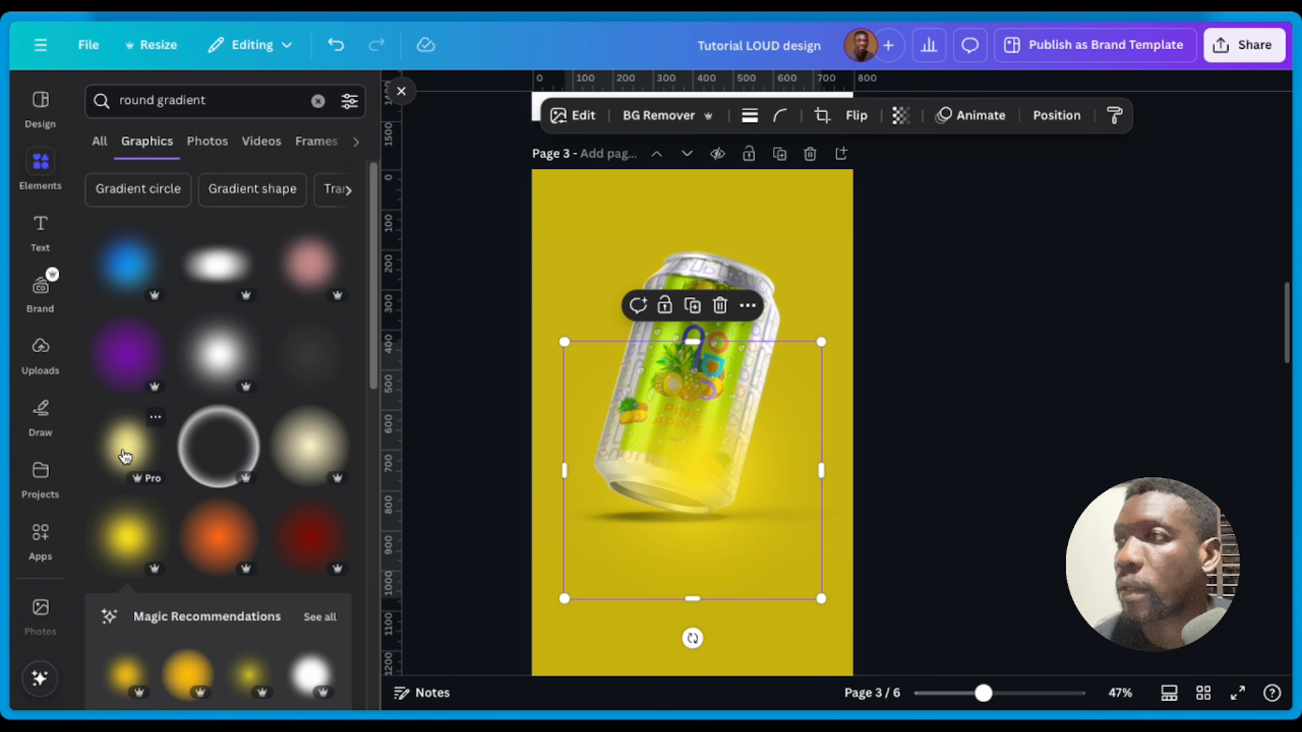
key(ctrl+z)
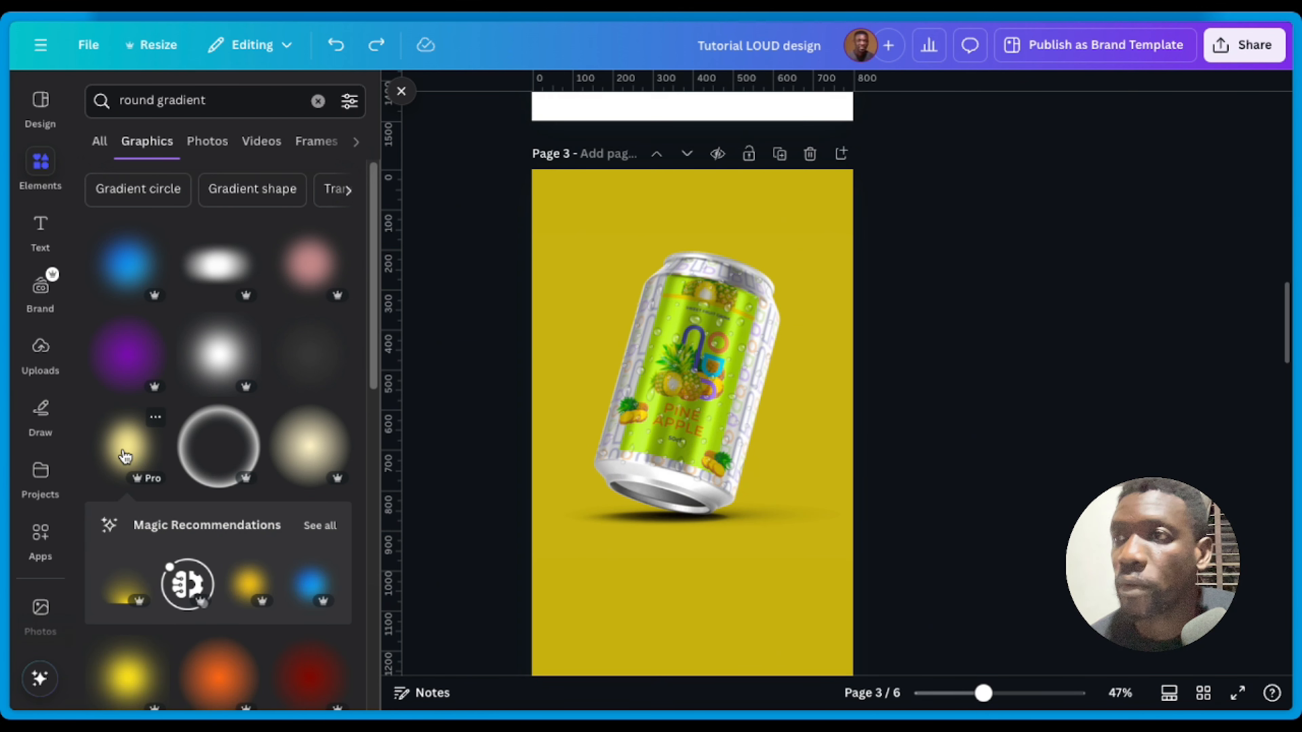
click(120, 261)
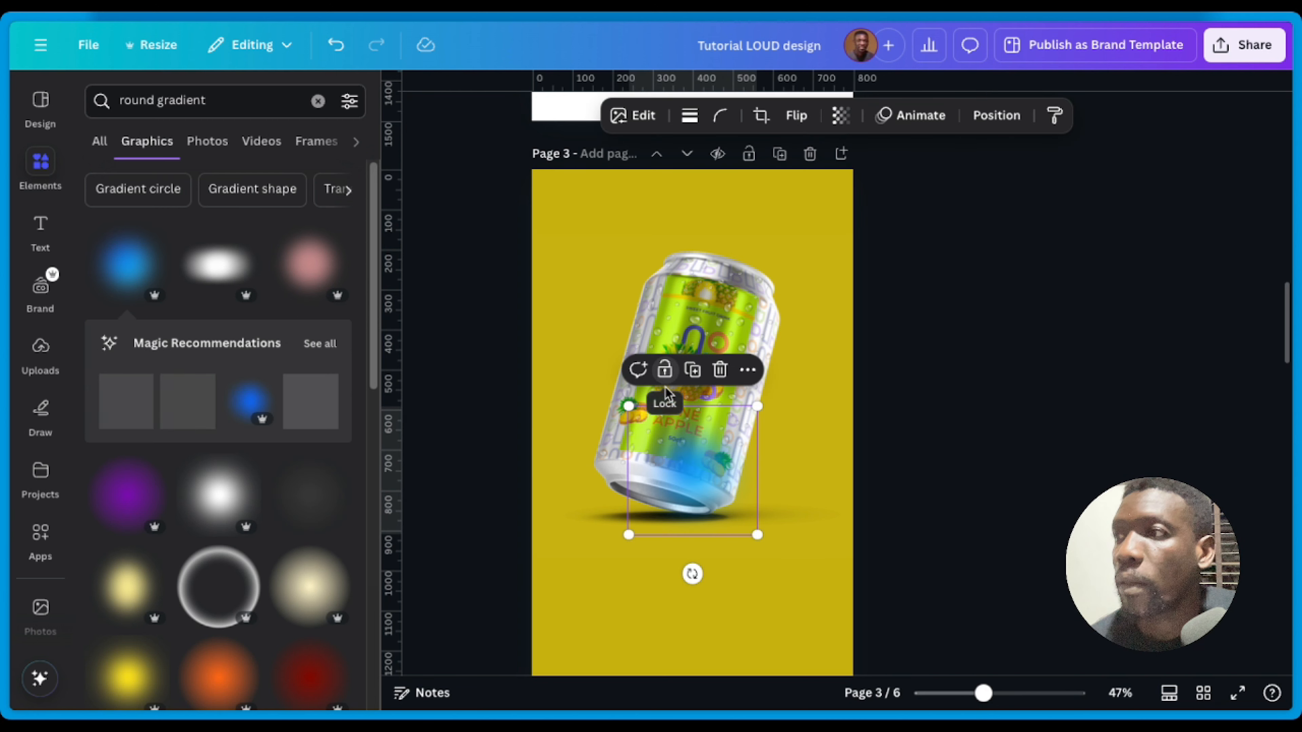
key(ctrl+z)
Step: Add the orange glow graphic with the white centre to page 3
scroll(215, 544, down, 5)
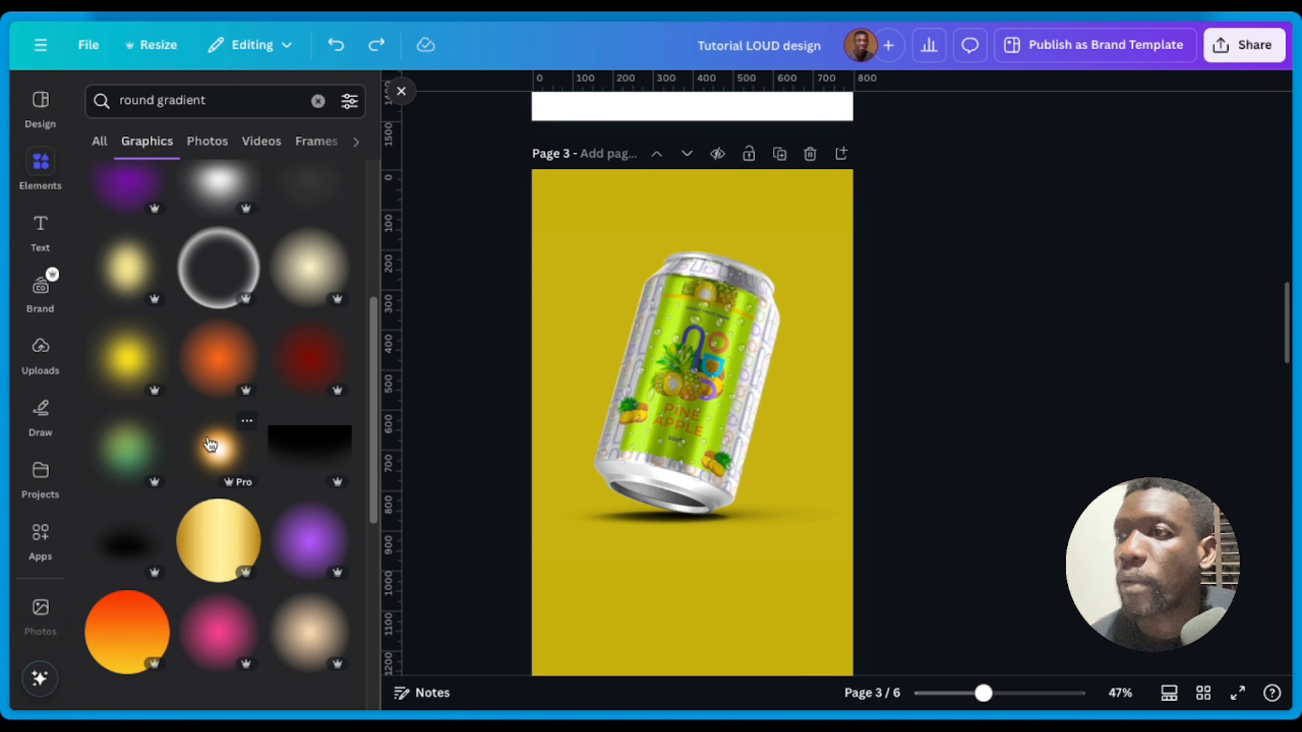
click(218, 449)
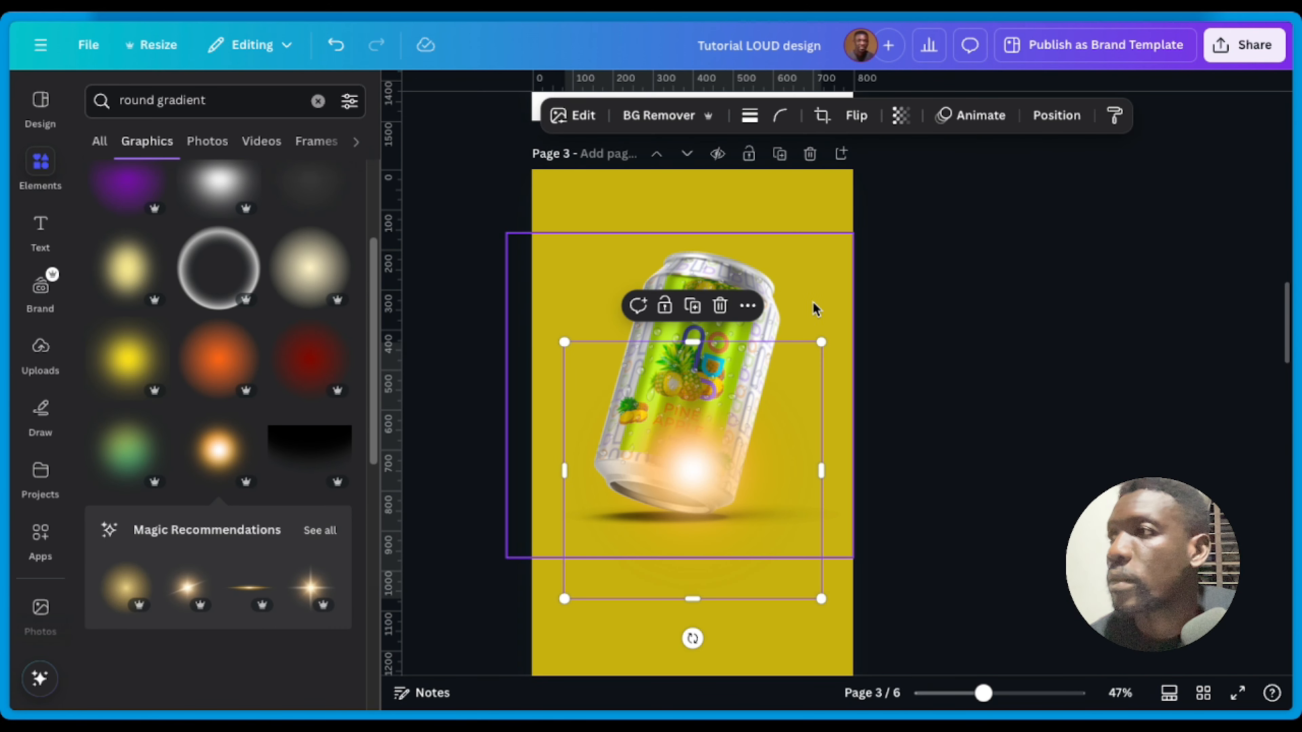
Step: Try enlarging the orange glow and setting it behind the can, and undo back to its original size and position
drag(821, 341, 1107, 163)
drag(960, 252, 755, 331)
key(ctrl+[)
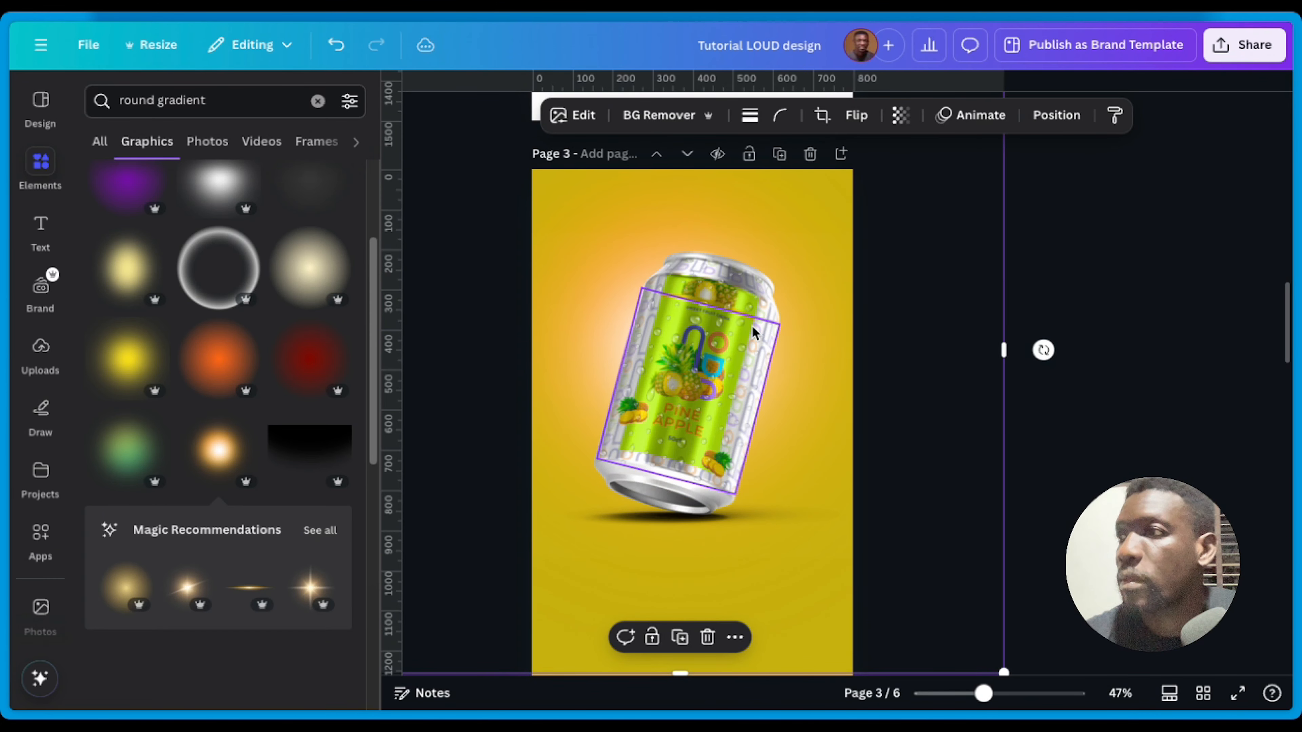
drag(887, 377, 977, 405)
key(ctrl+z)
key(ctrl+z)
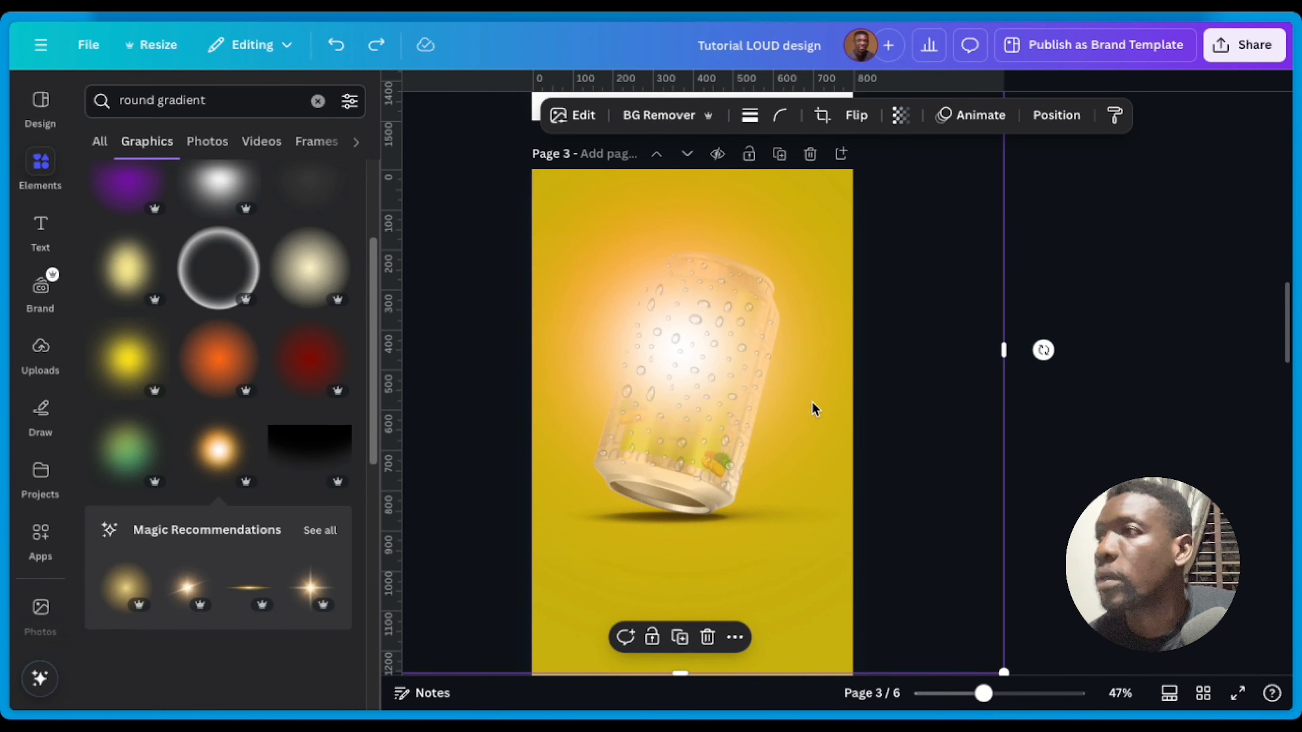
key(ctrl+z)
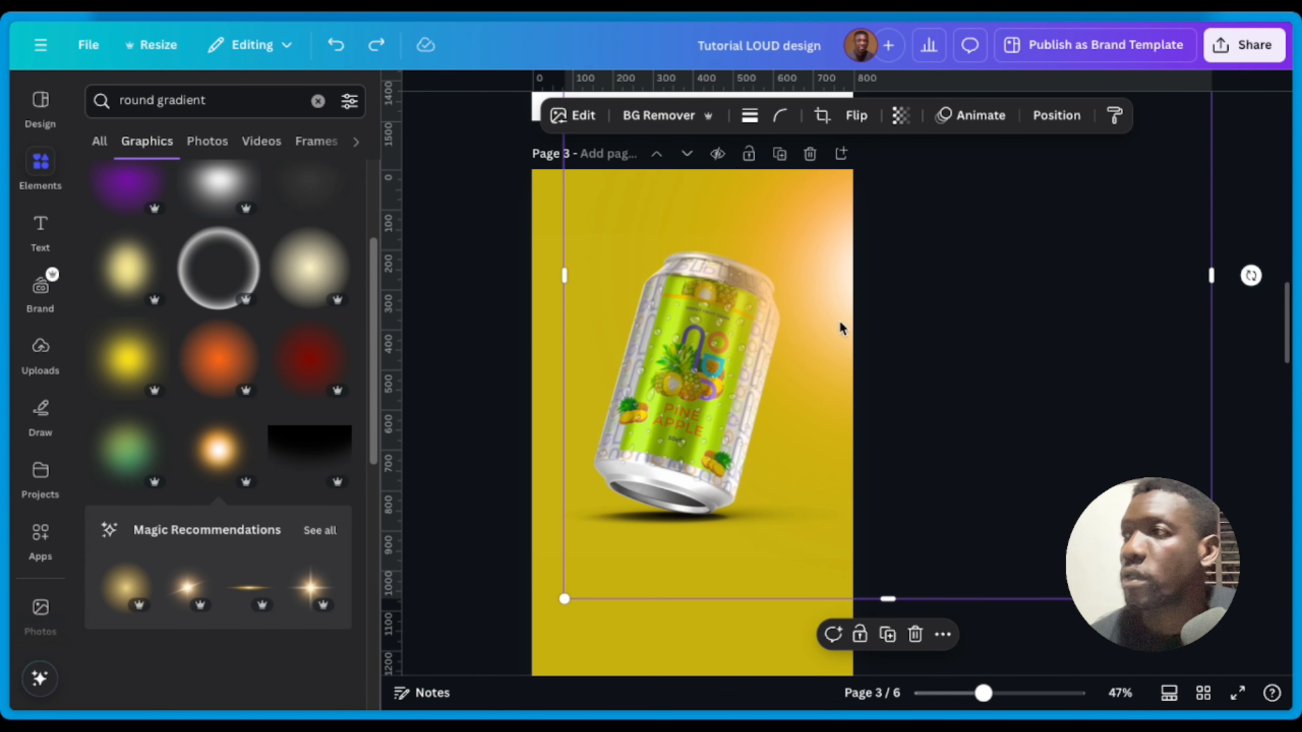
key(ctrl+z)
Step: Move the glow to the can's upper left with its layer directly beneath the can, and enlarge it well beyond the page's right edge
drag(686, 463, 637, 256)
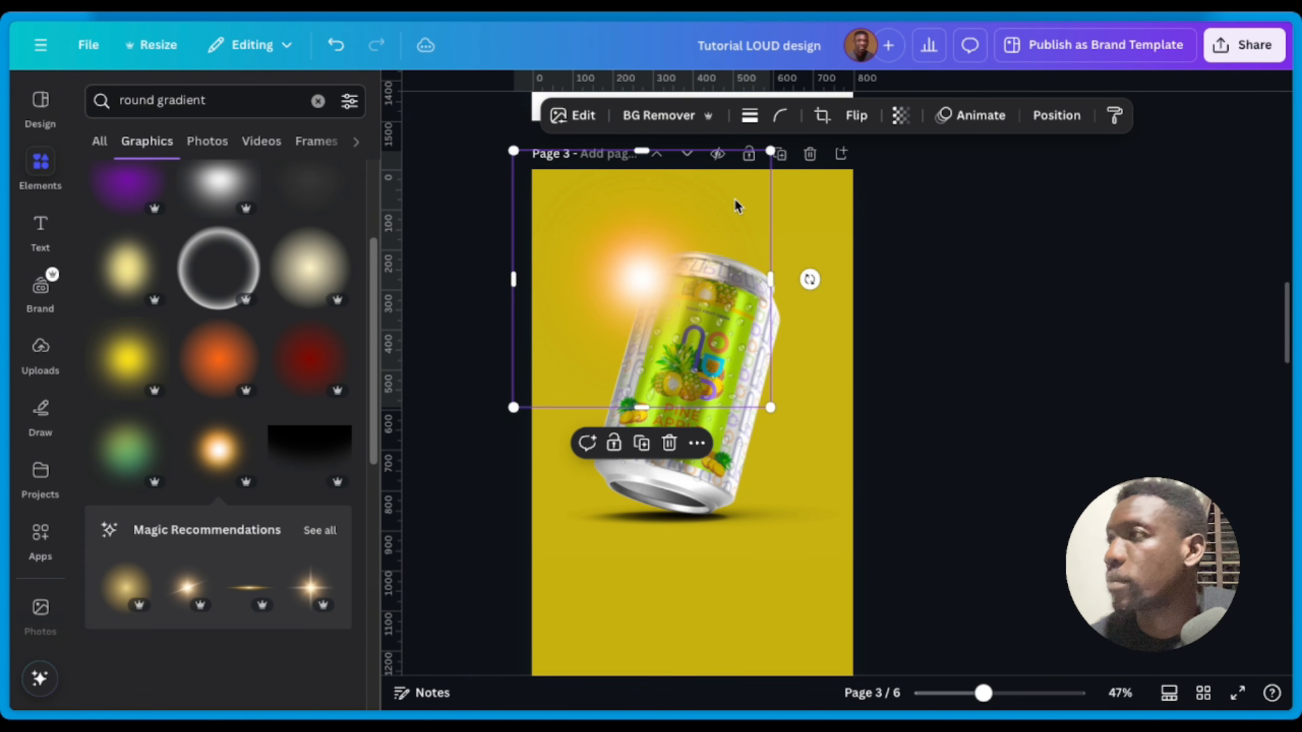
click(1051, 127)
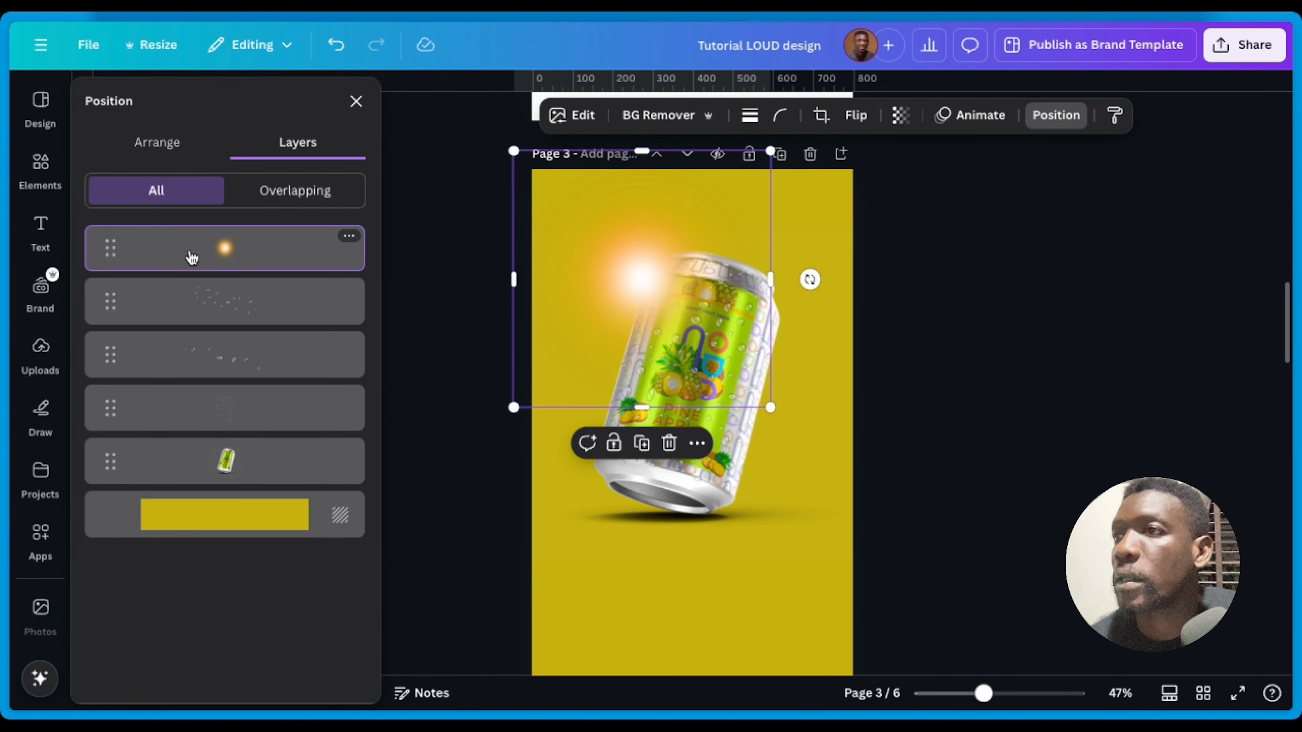
drag(193, 256, 192, 467)
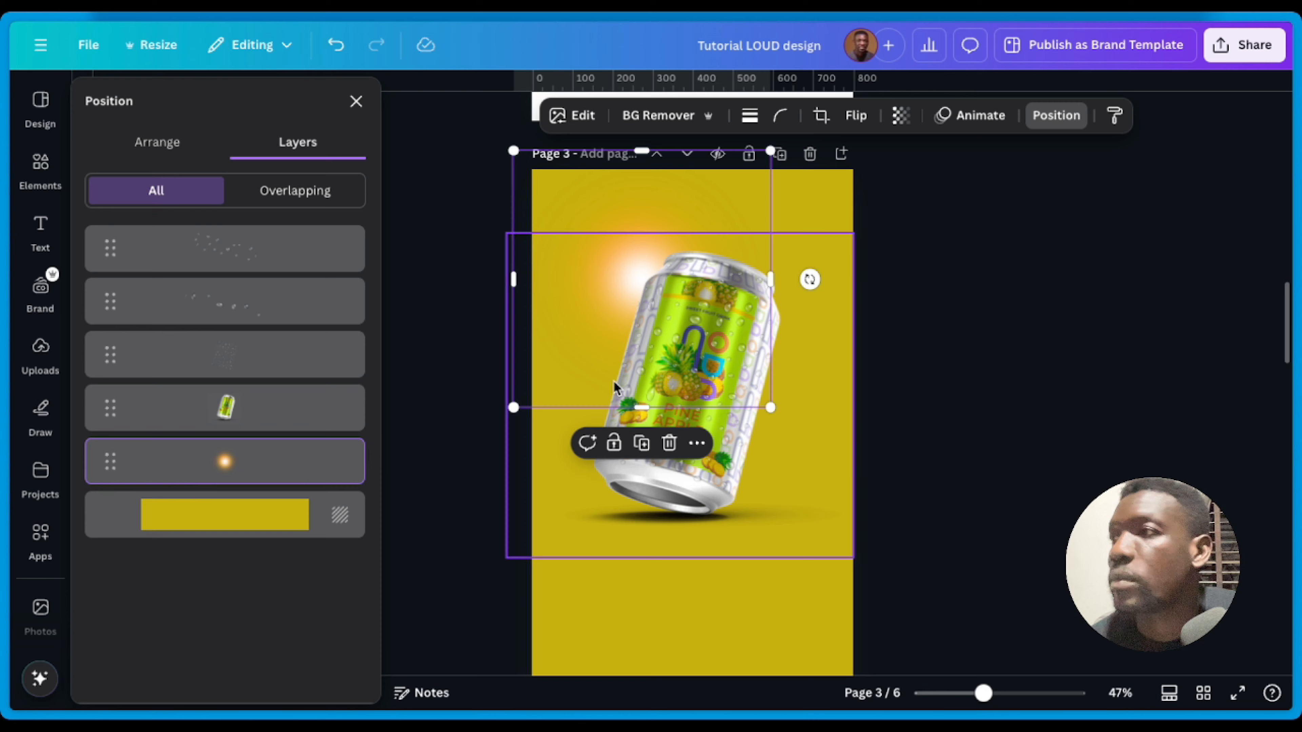
drag(780, 413, 1235, 626)
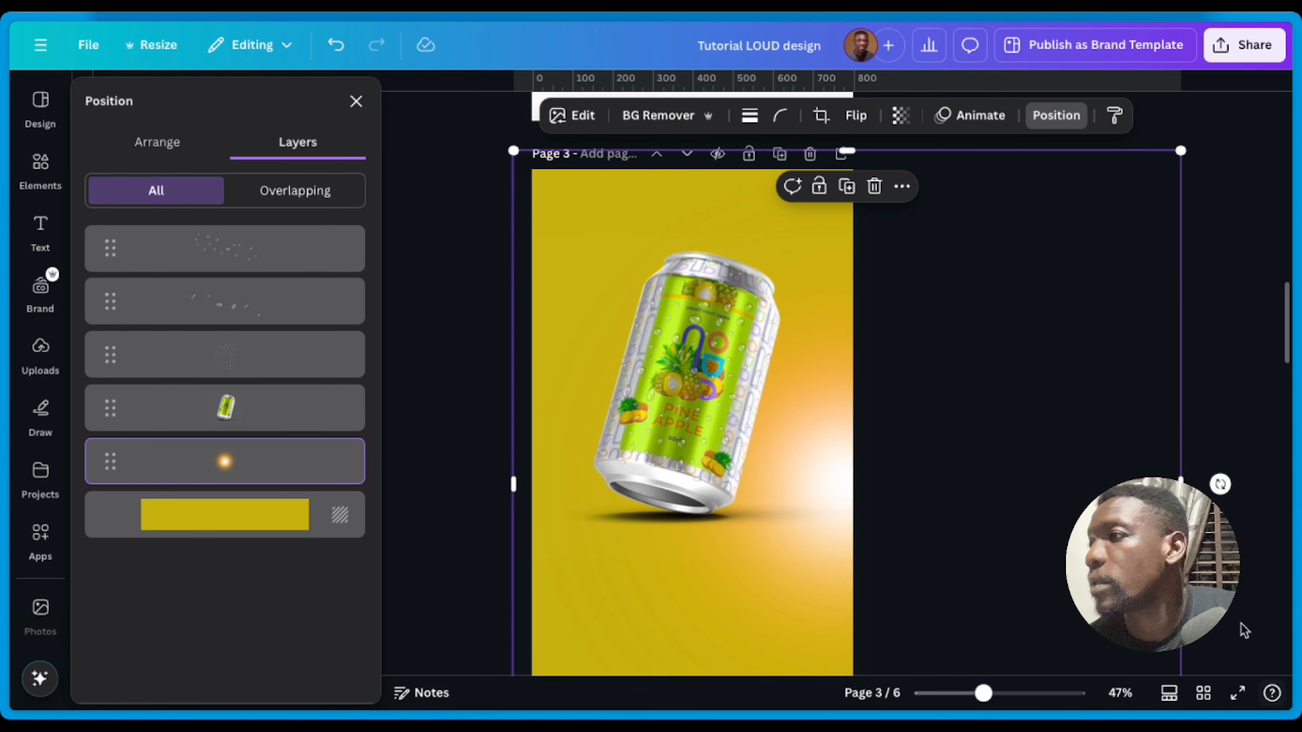
Step: Enlarge the orange glow far beyond page 3 and centre it behind the can so its light fills the page
scroll(862, 363, down, 5)
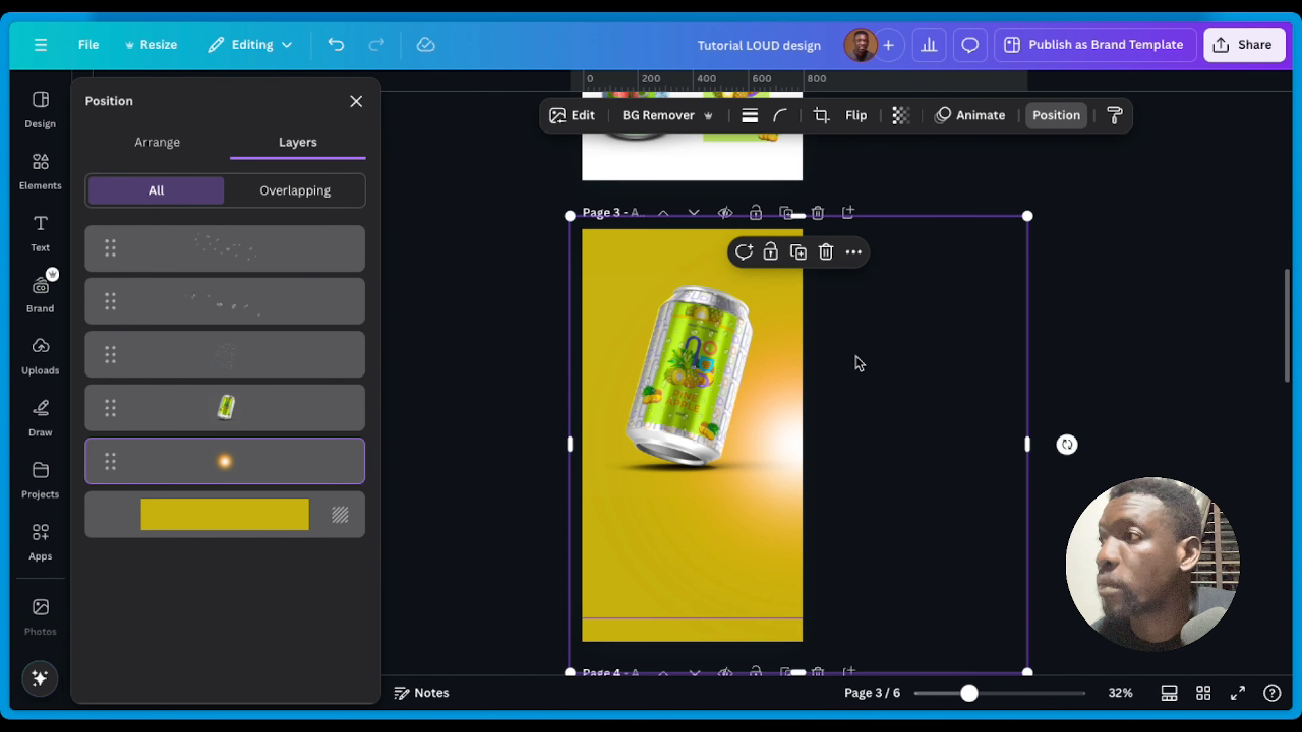
drag(851, 288, 1161, 77)
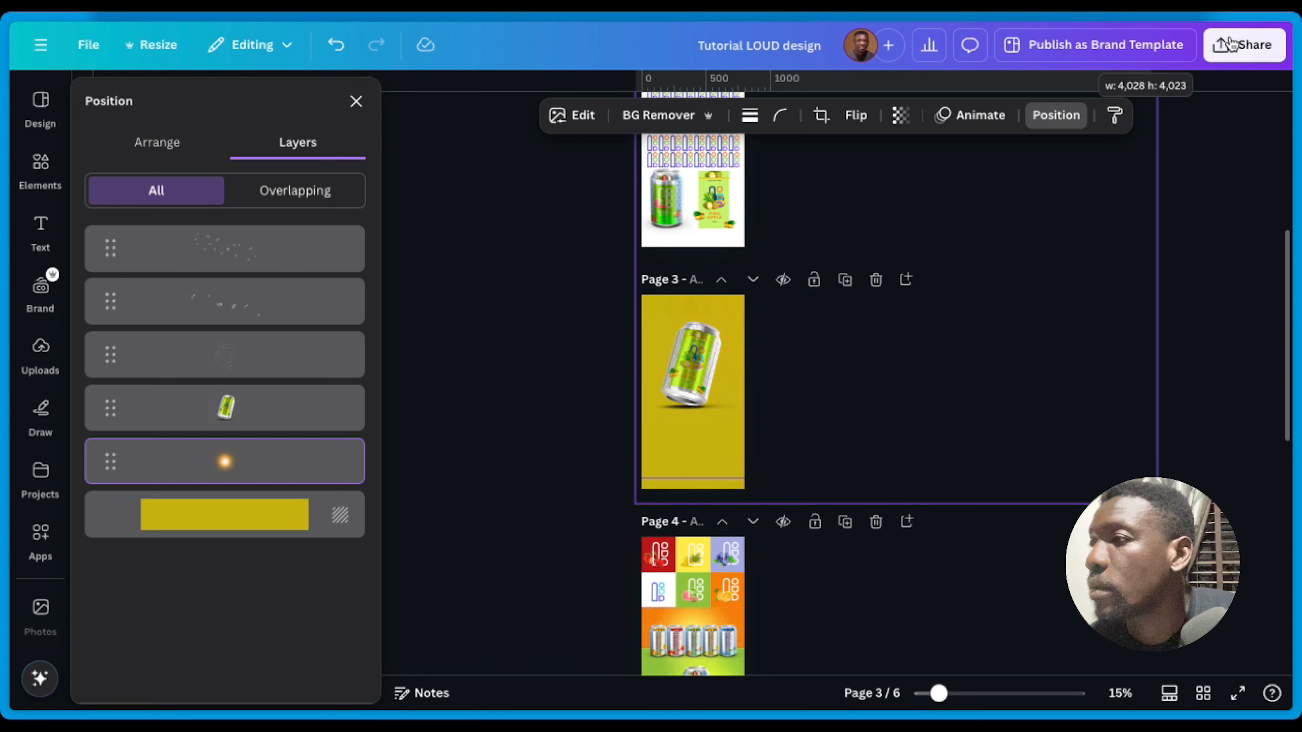
drag(964, 308, 747, 432)
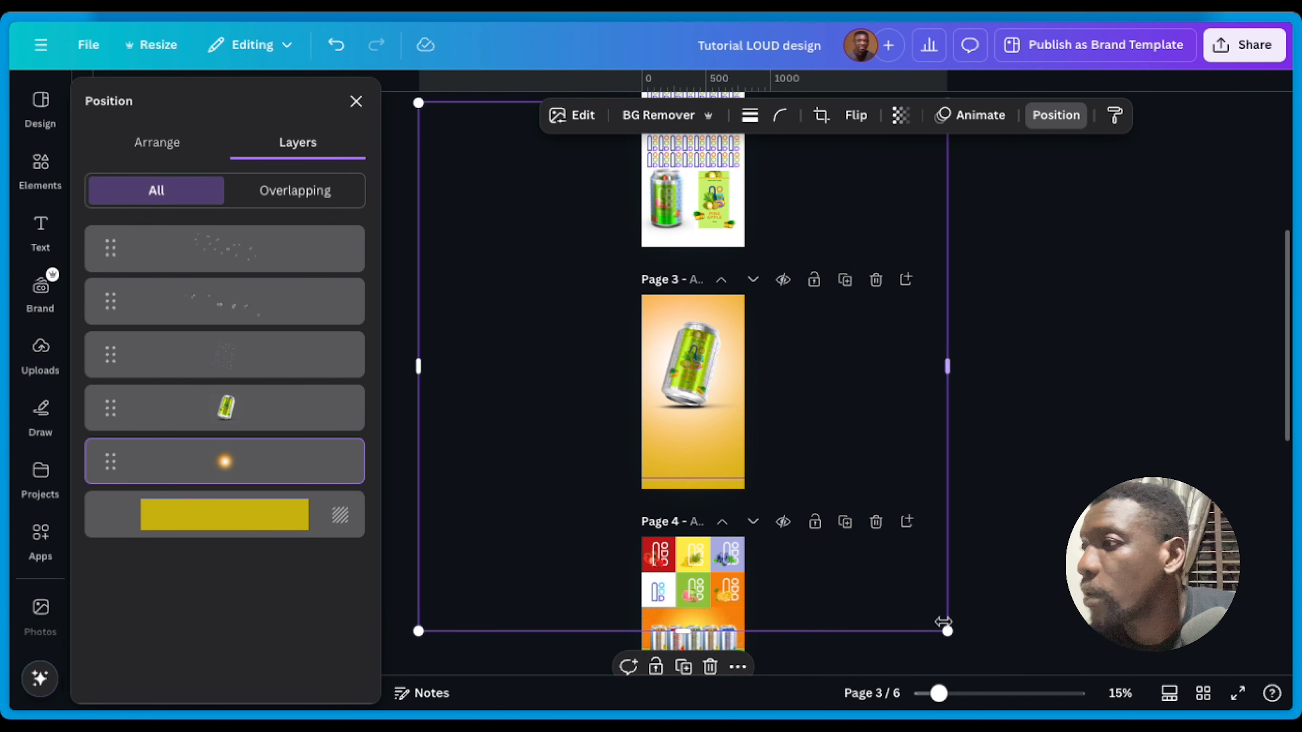
drag(945, 627, 876, 556)
drag(789, 436, 824, 466)
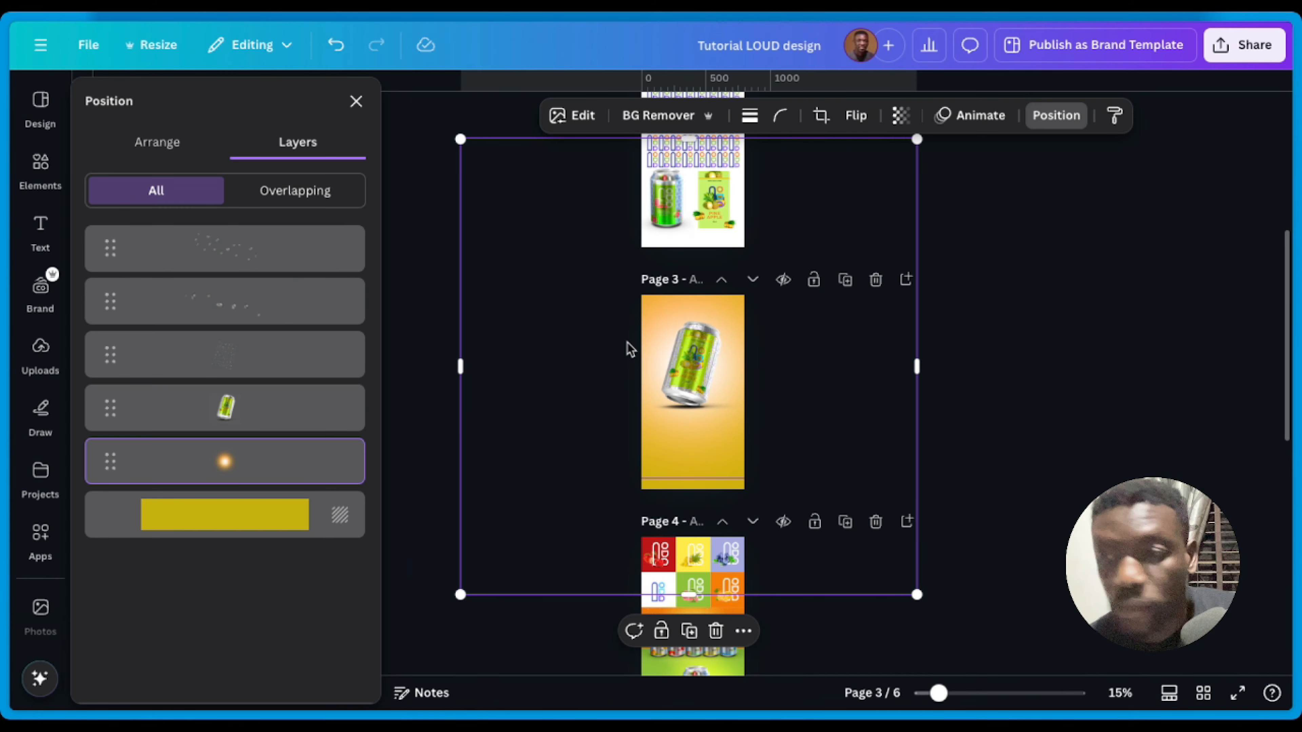
Step: Nudge the enlarged glow slightly to fine-tune the light behind the can, and deselect it
scroll(631, 349, up, 3)
scroll(715, 556, up, 10)
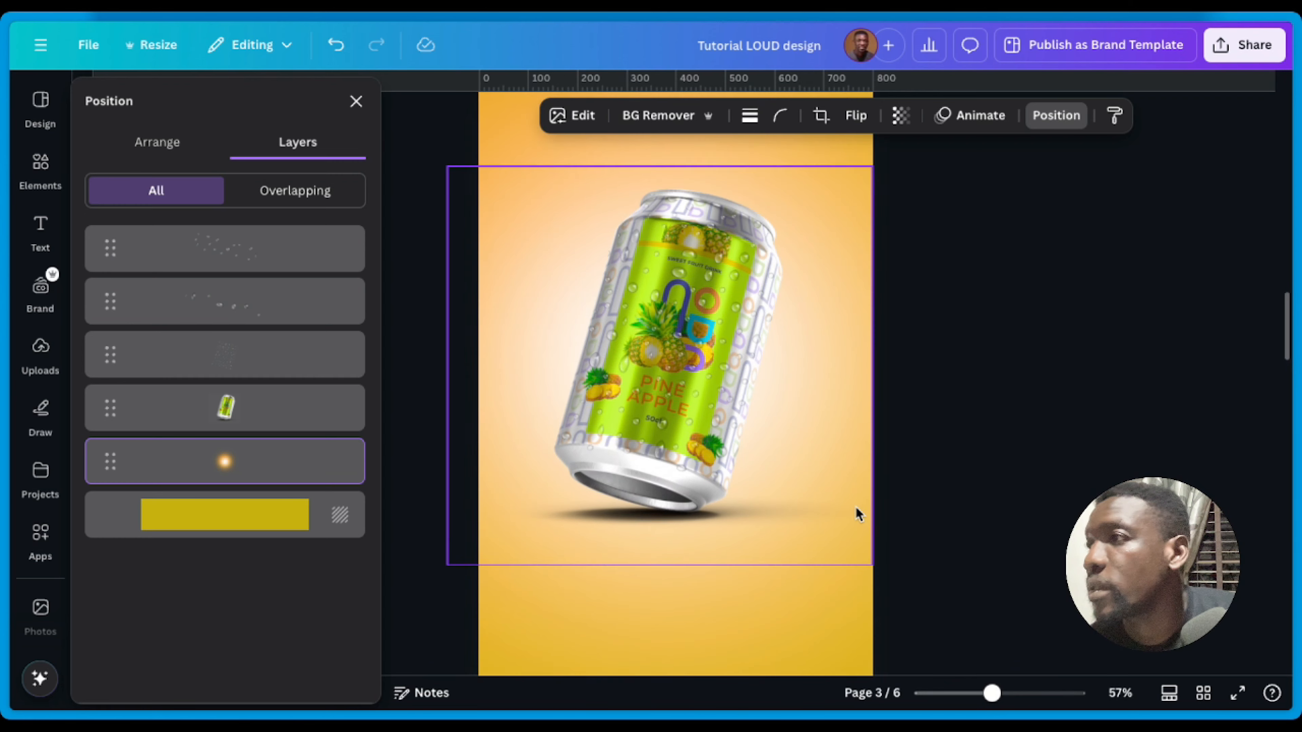
scroll(857, 515, up, 1)
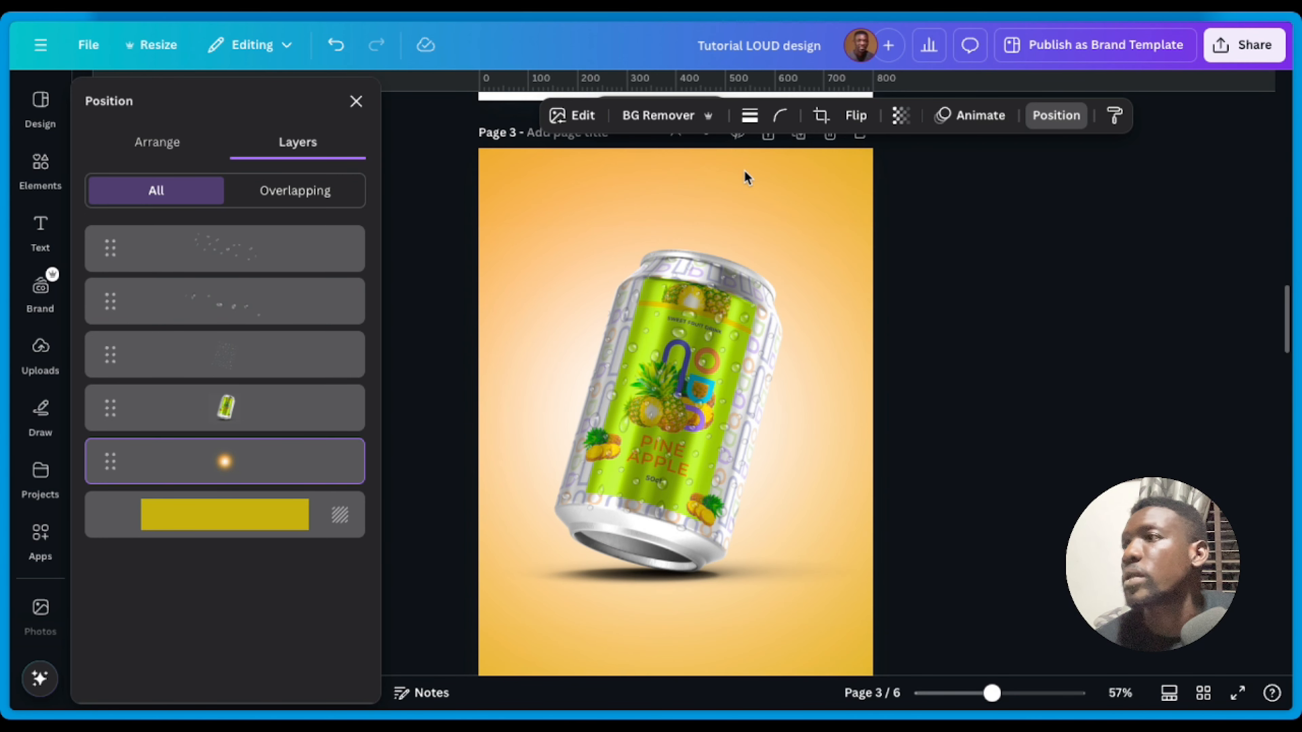
drag(746, 177, 751, 148)
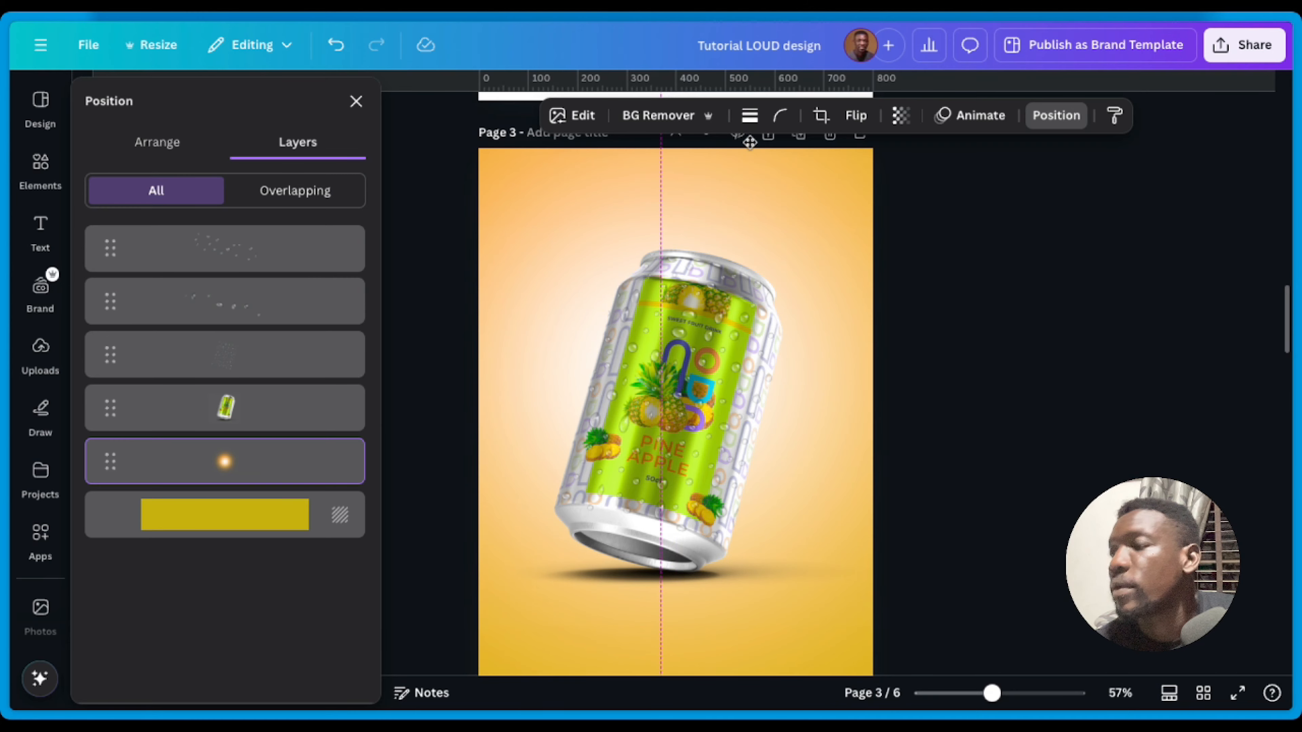
click(1037, 380)
Step: Try moving the tall white letter outline in page 4's strawberry tile, undoing each move
scroll(716, 539, down, 1)
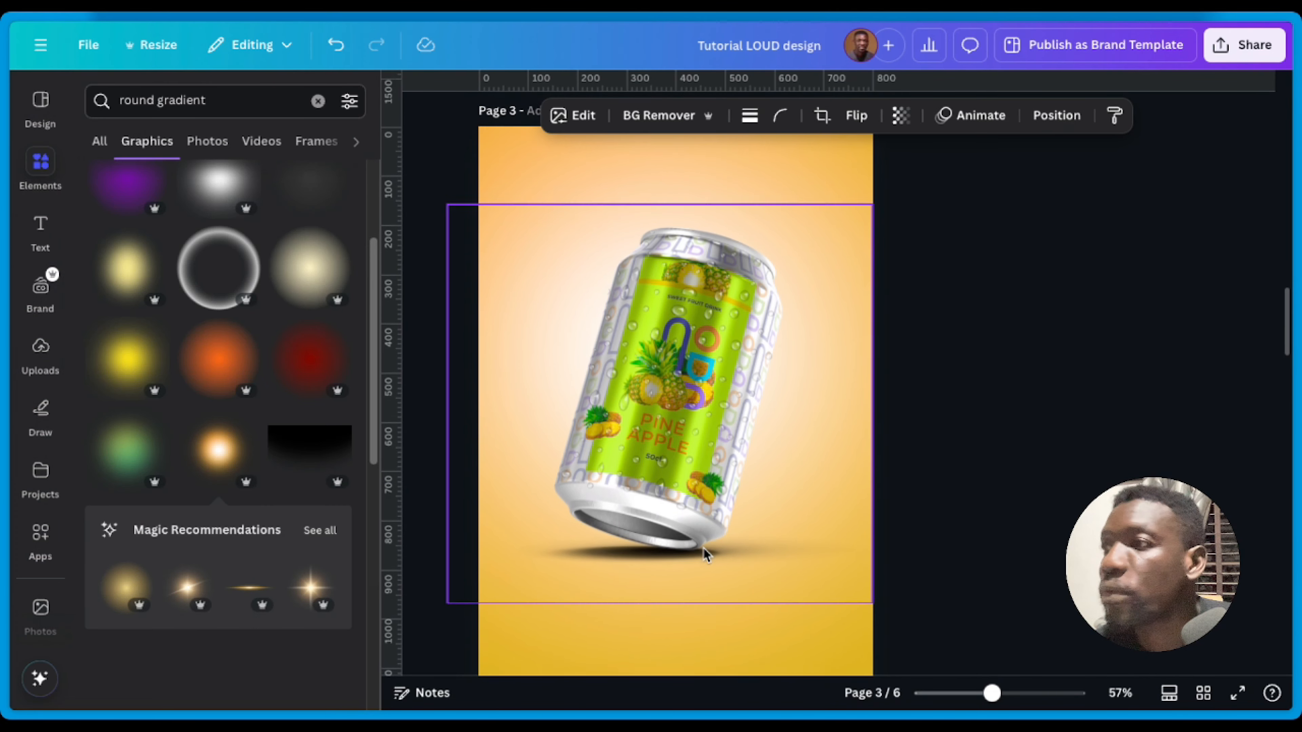
scroll(702, 554, down, 10)
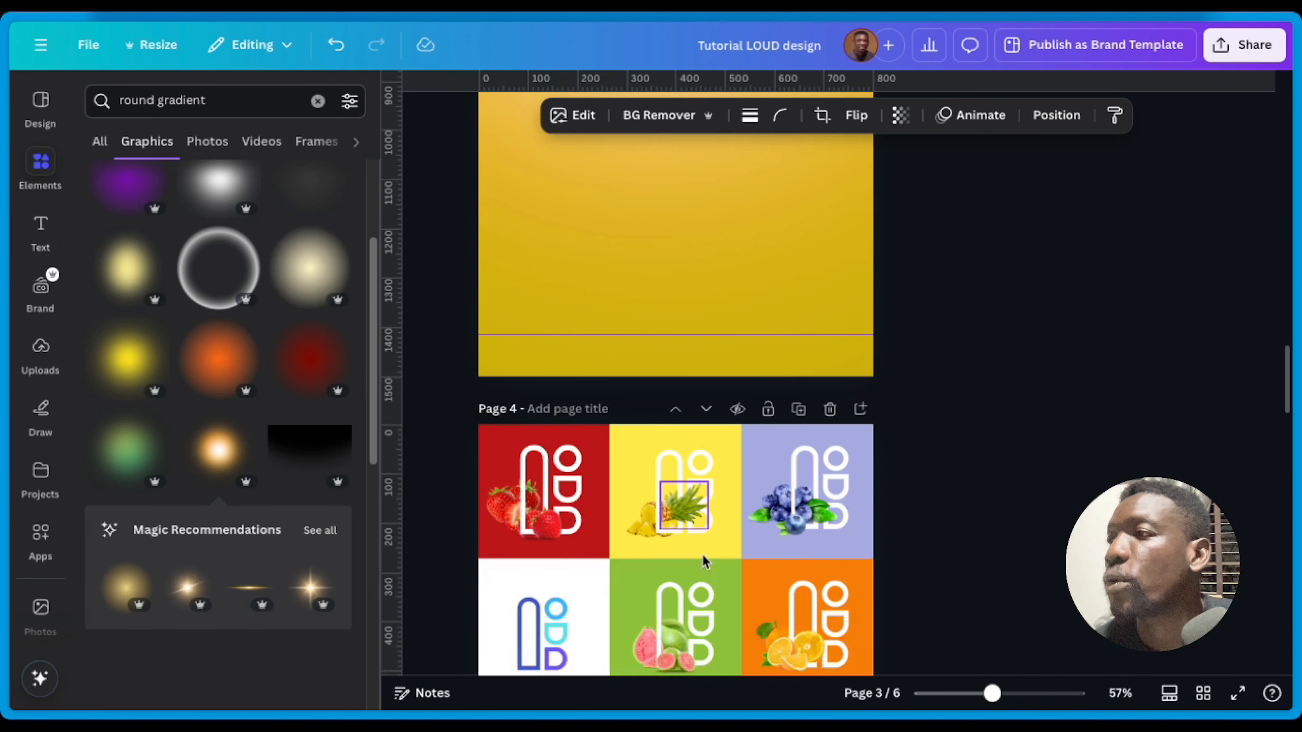
scroll(701, 554, up, 4)
scroll(702, 553, down, 2)
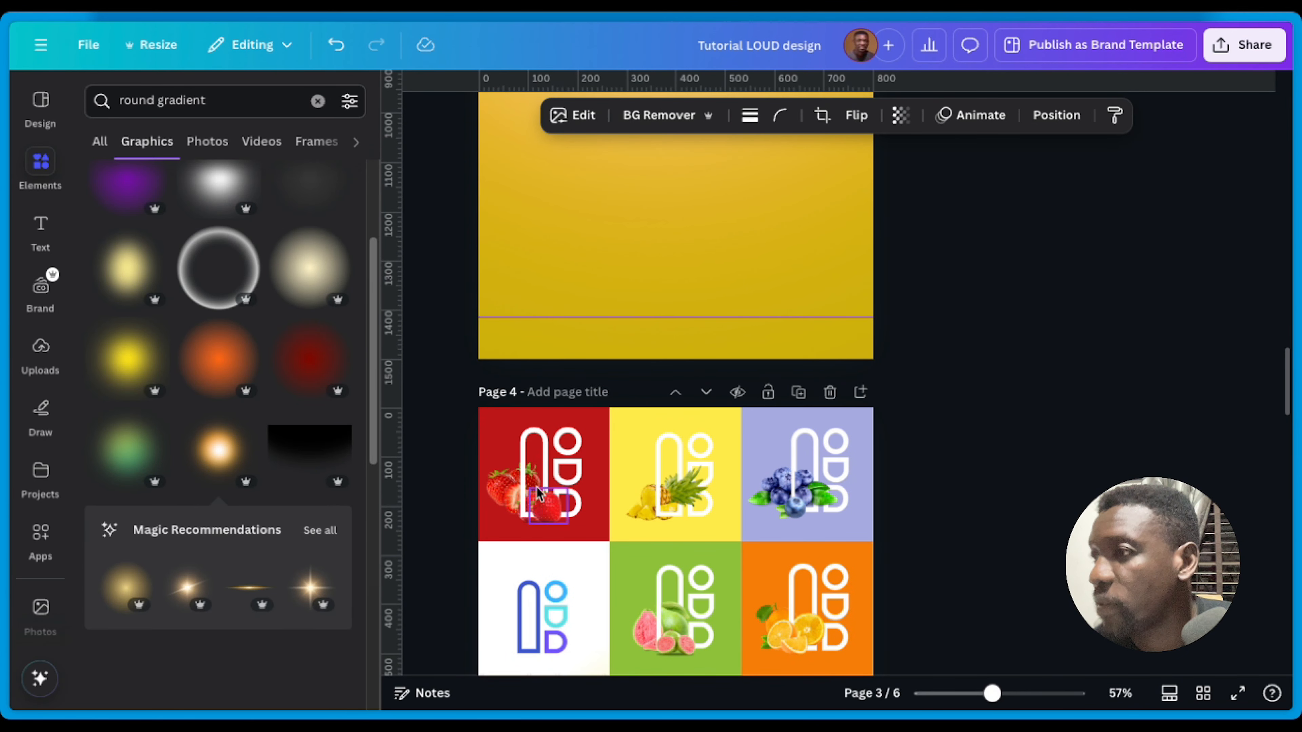
click(545, 454)
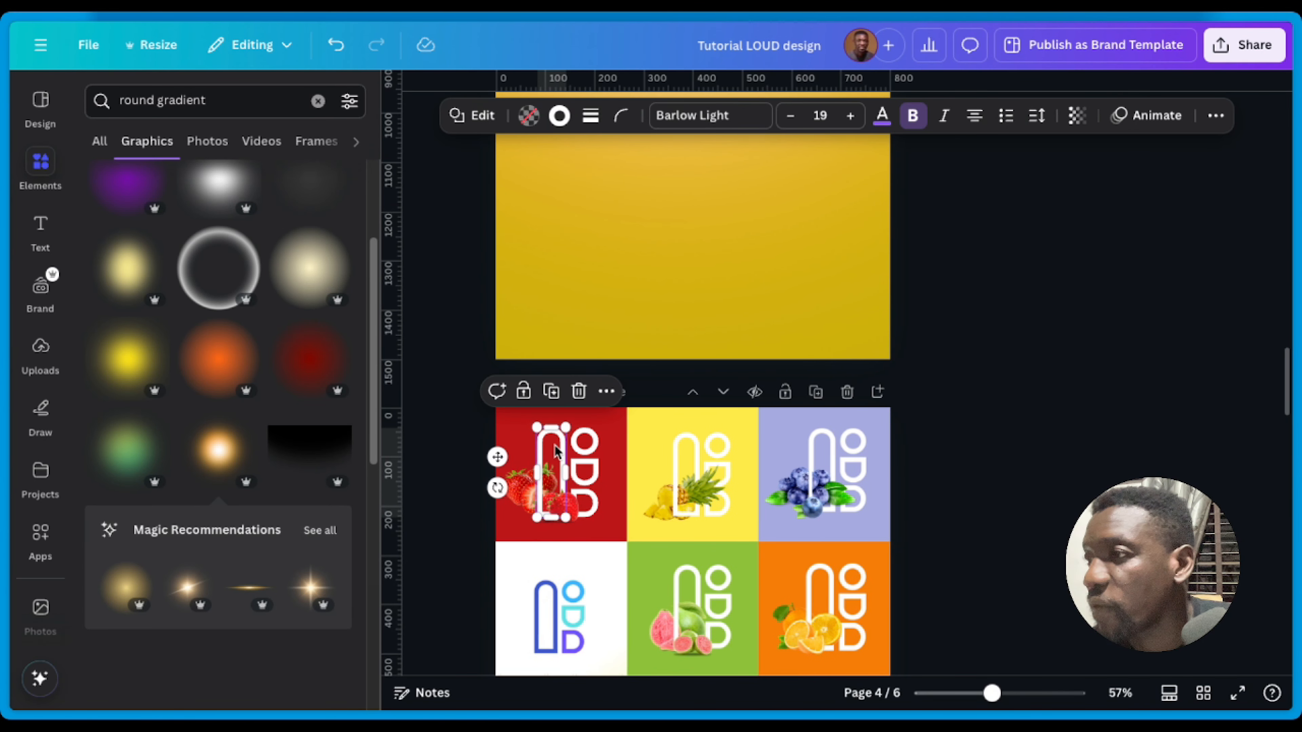
drag(558, 438, 535, 437)
key(ctrl+z)
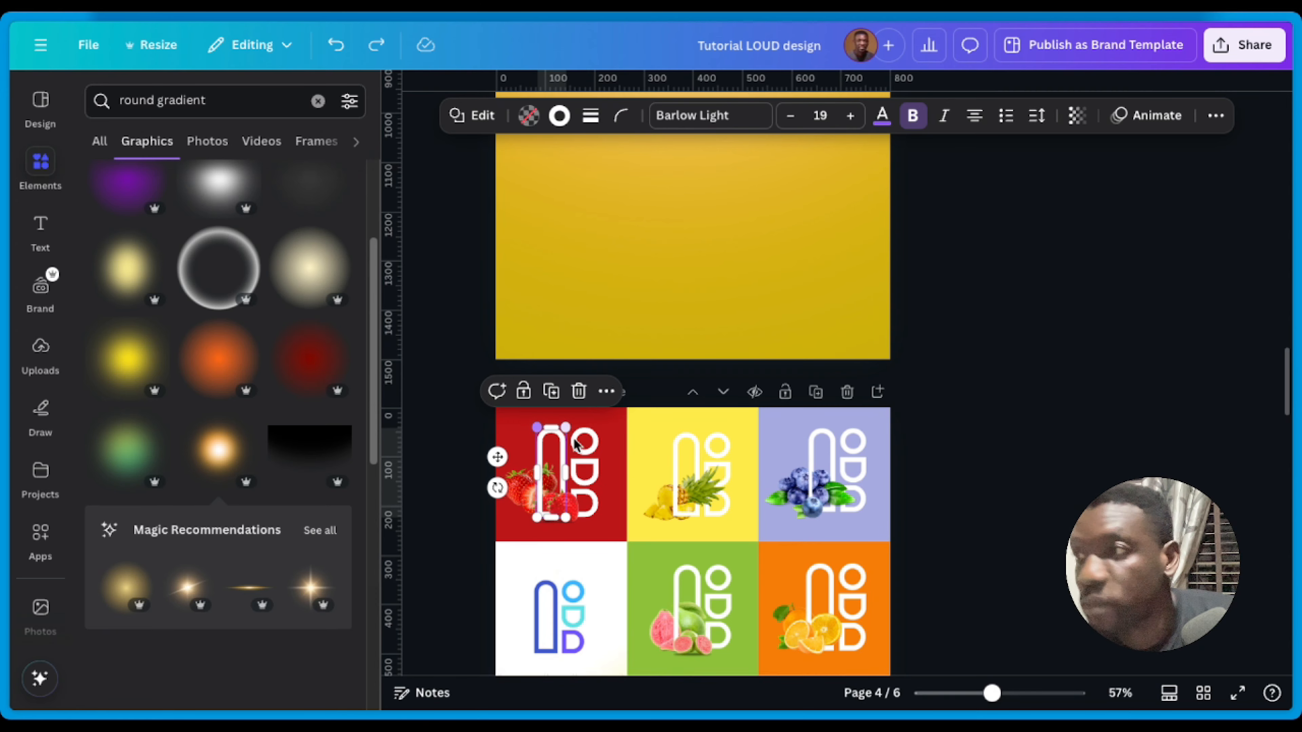
ctrl+scroll(559, 515, up, 5)
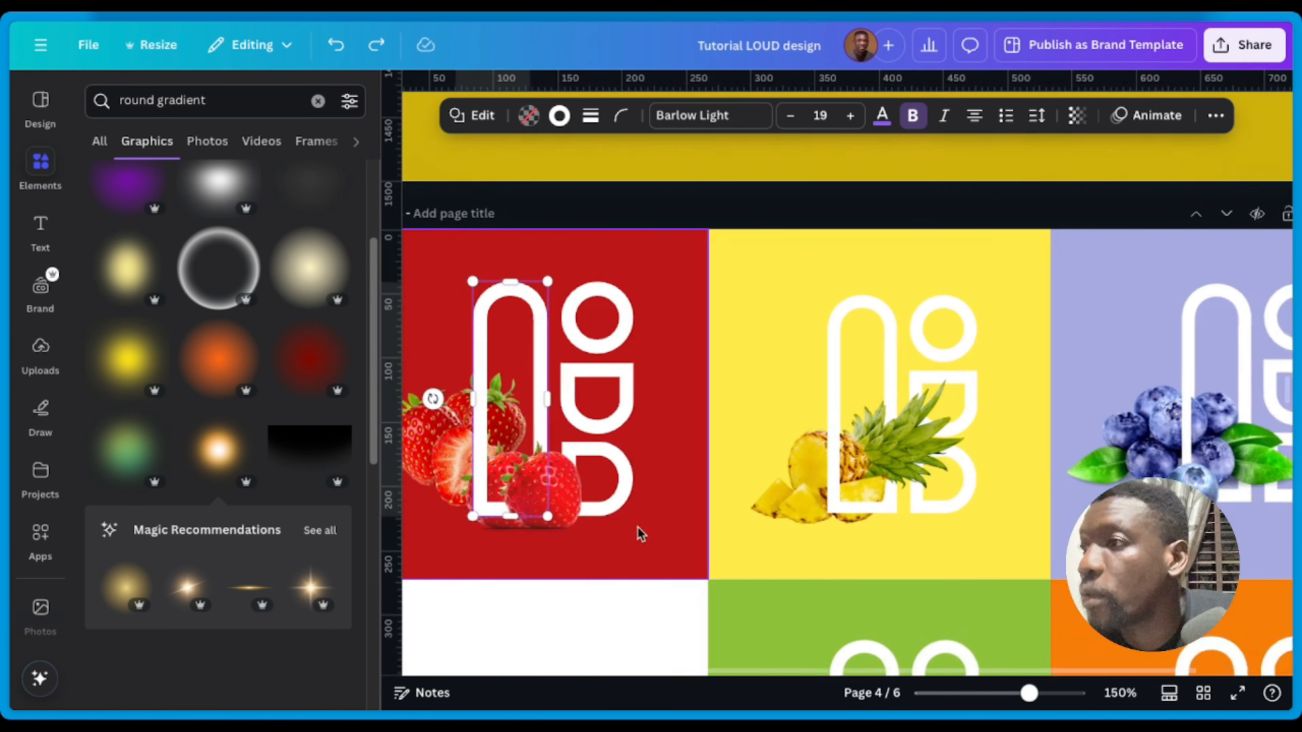
click(644, 382)
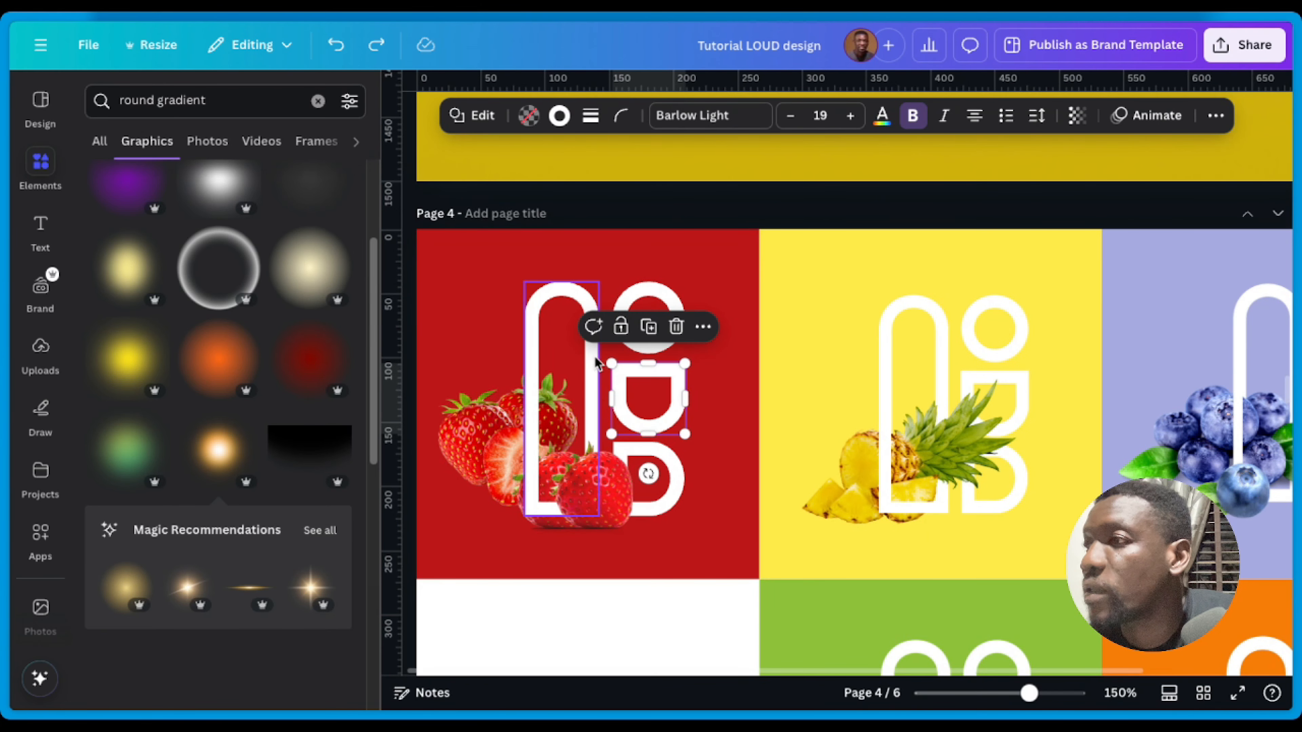
drag(595, 361, 556, 276)
key(ctrl+z)
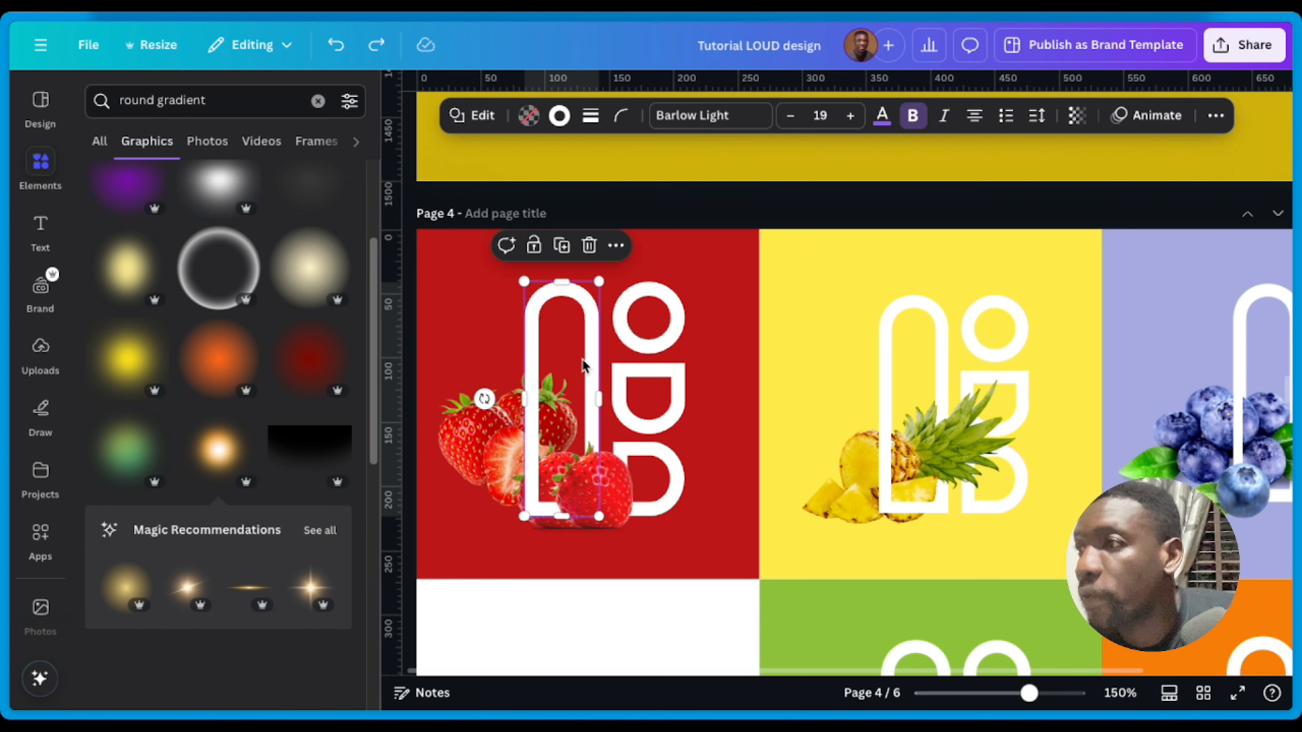
Step: Select the strawberries on page 4, and try shifting the white logo and pineapple in the yellow tile, undoing the changes
click(441, 435)
click(610, 479)
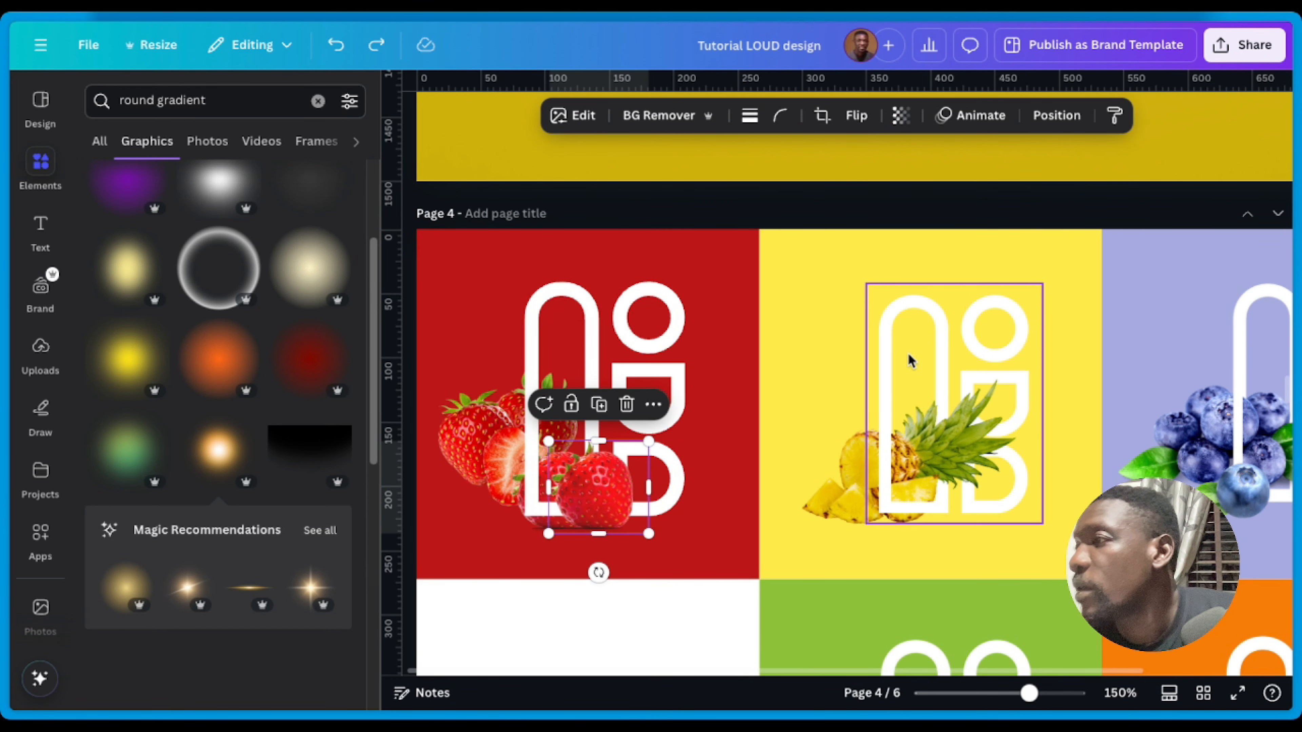
drag(920, 351, 1023, 349)
key(ctrl+z)
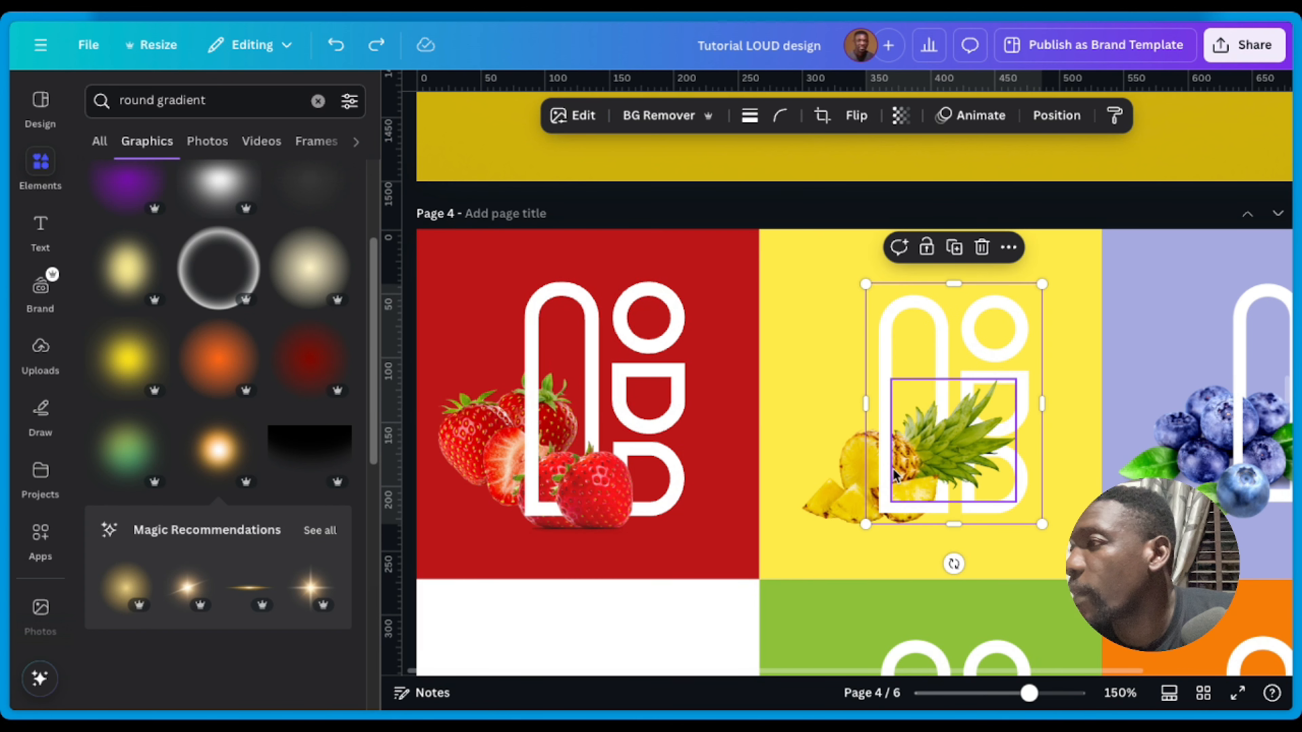
drag(957, 446, 979, 439)
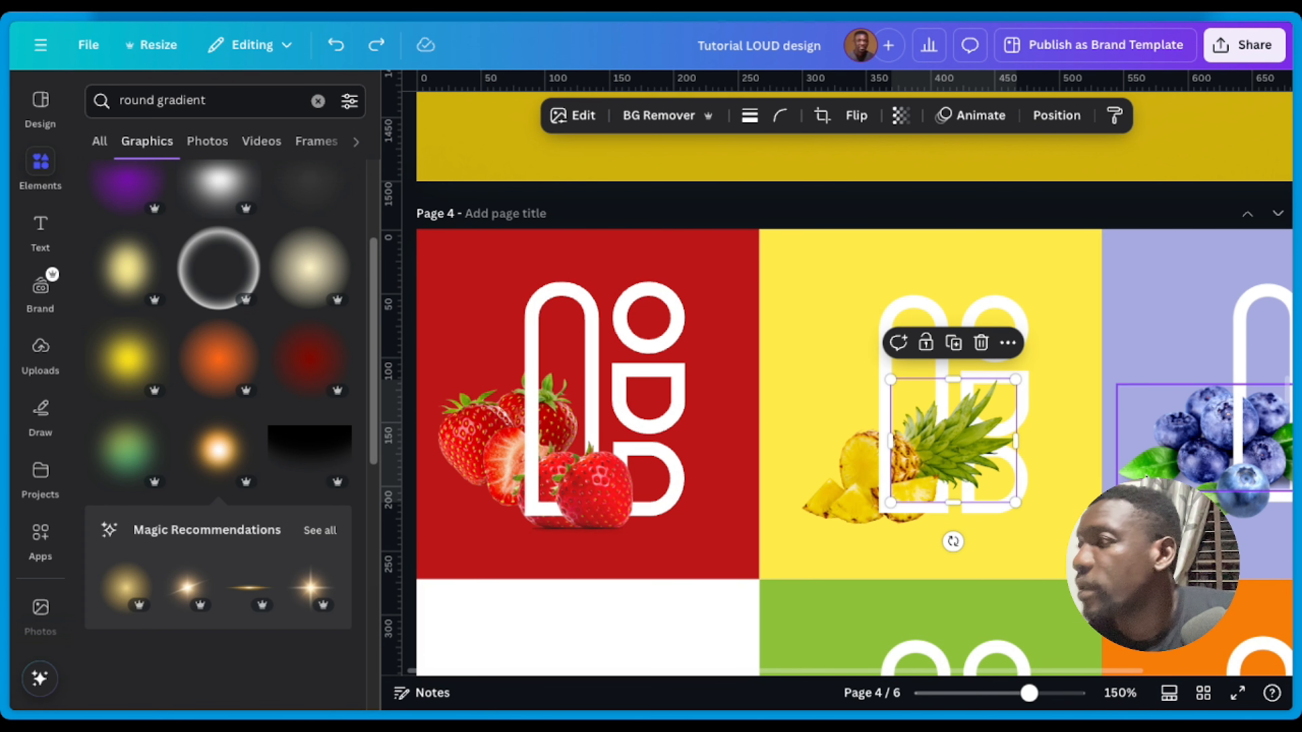
Step: Try moving the blueberry picture in page 4's lilac tile, undo it, and select the green guava in the tile below
click(1114, 513)
scroll(1000, 526, right, 3)
click(1038, 437)
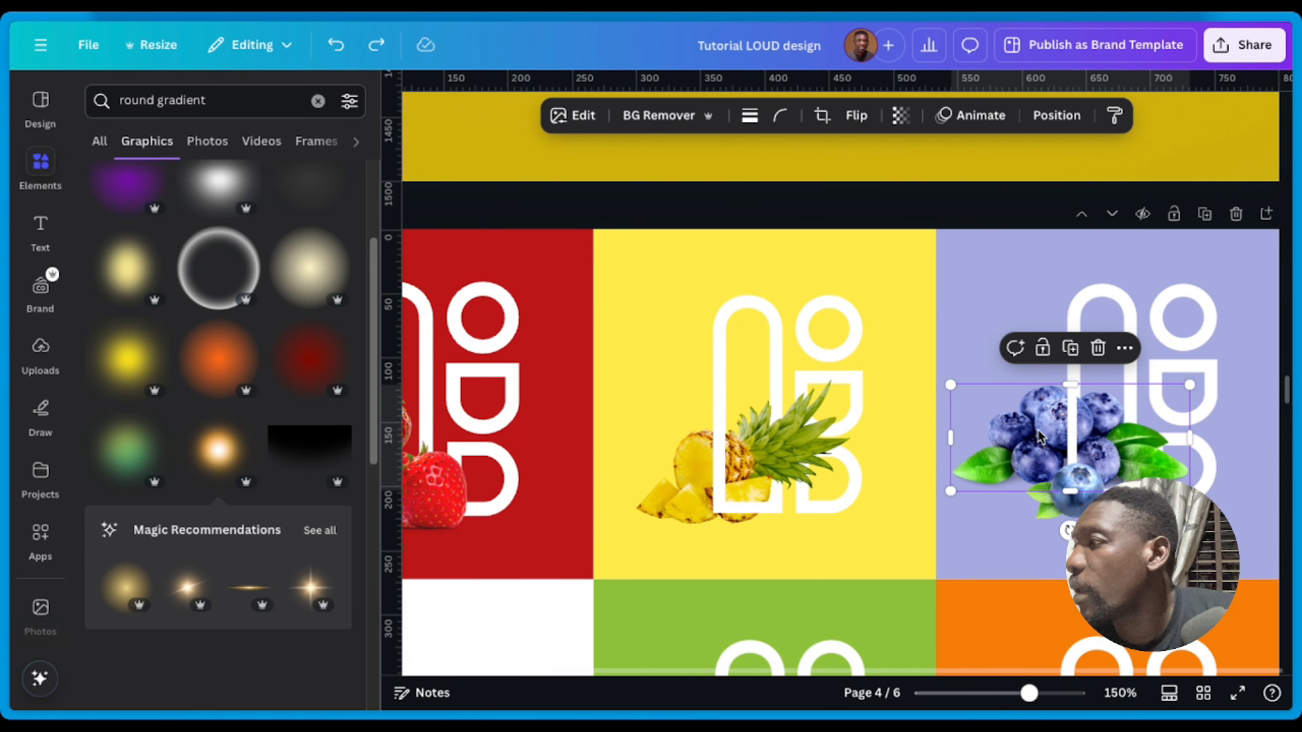
drag(1029, 442, 994, 464)
key(ctrl+z)
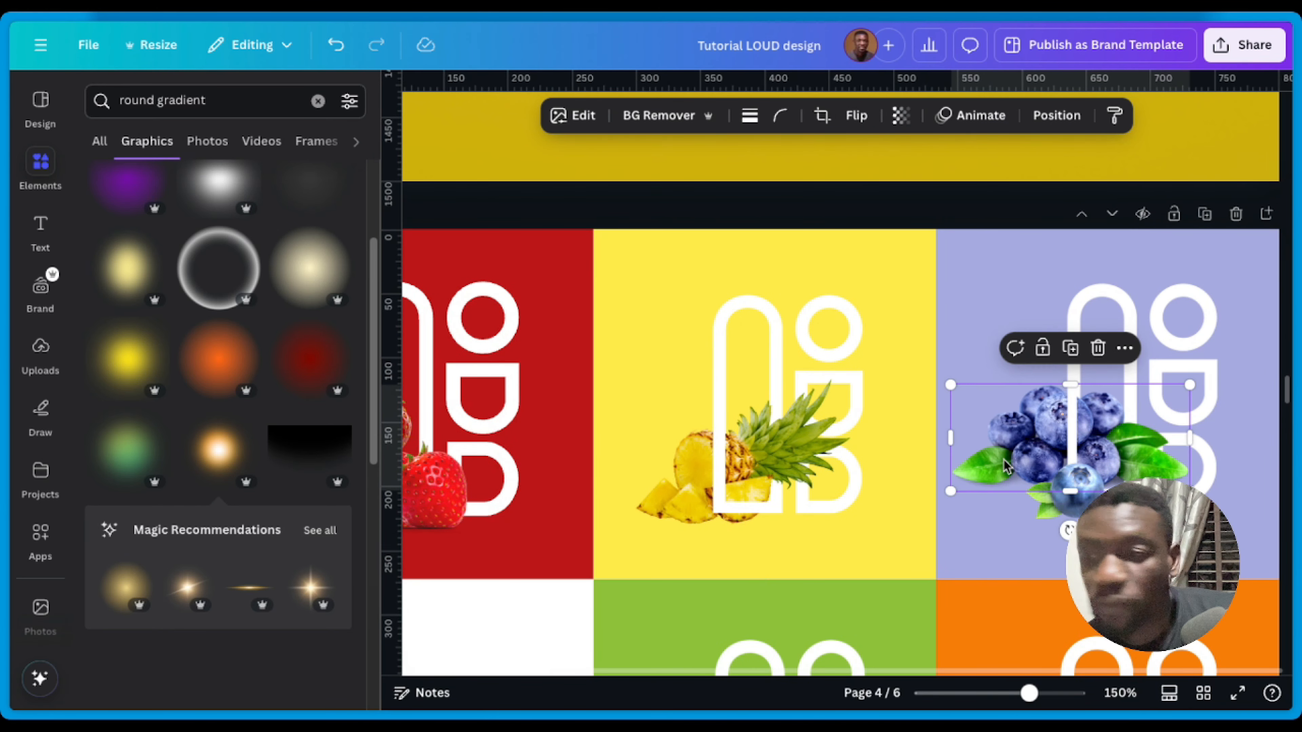
scroll(922, 513, down, 5)
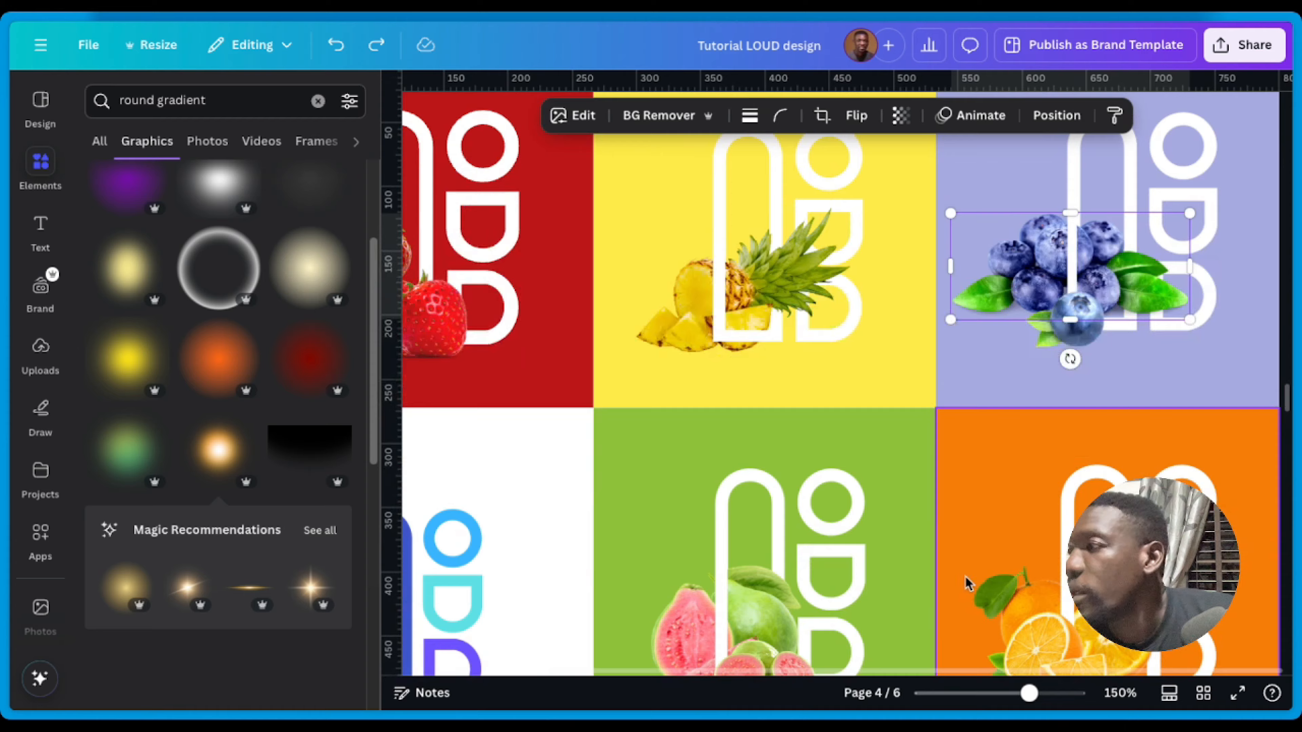
click(761, 484)
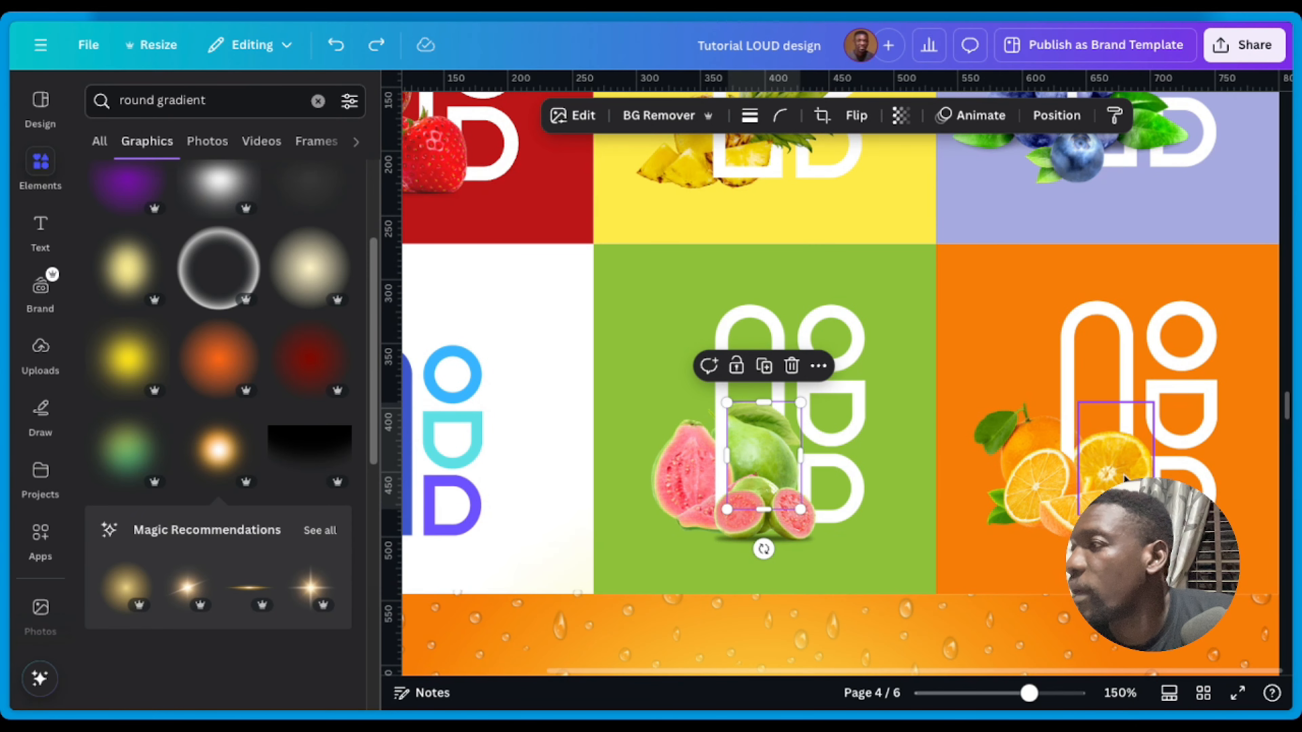
Step: Examine the can layouts and backgrounds on pages 4 to 6 and compare them with page 3
scroll(871, 518, down, 10)
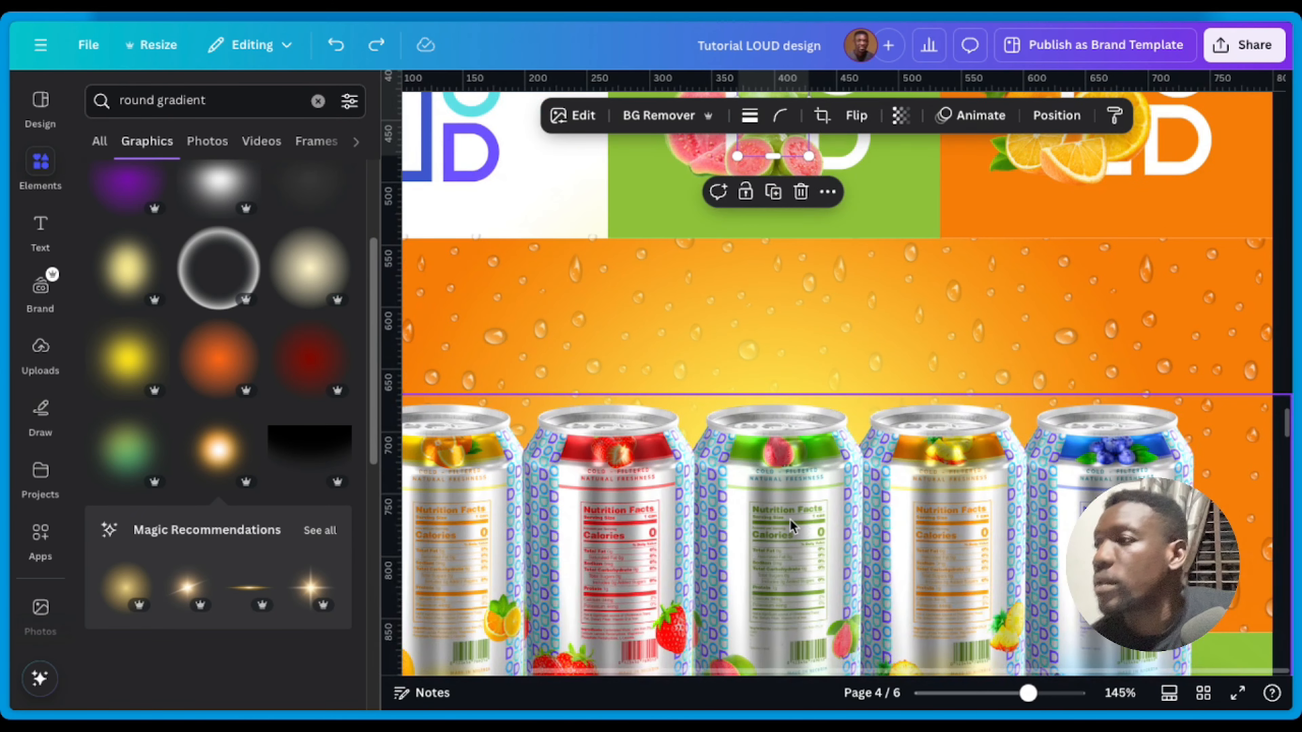
ctrl+scroll(906, 513, up, 5)
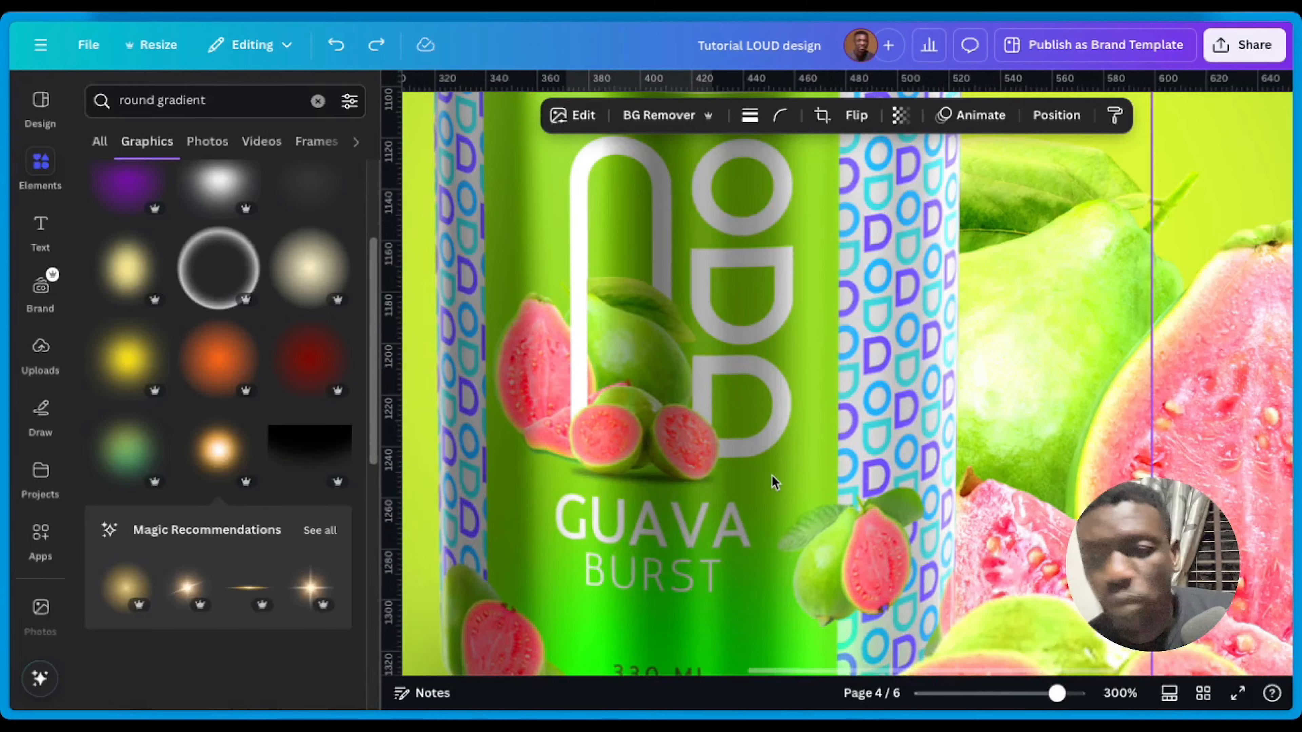
ctrl+scroll(771, 475, down, 5)
ctrl+scroll(776, 469, down, 5)
scroll(682, 546, down, 10)
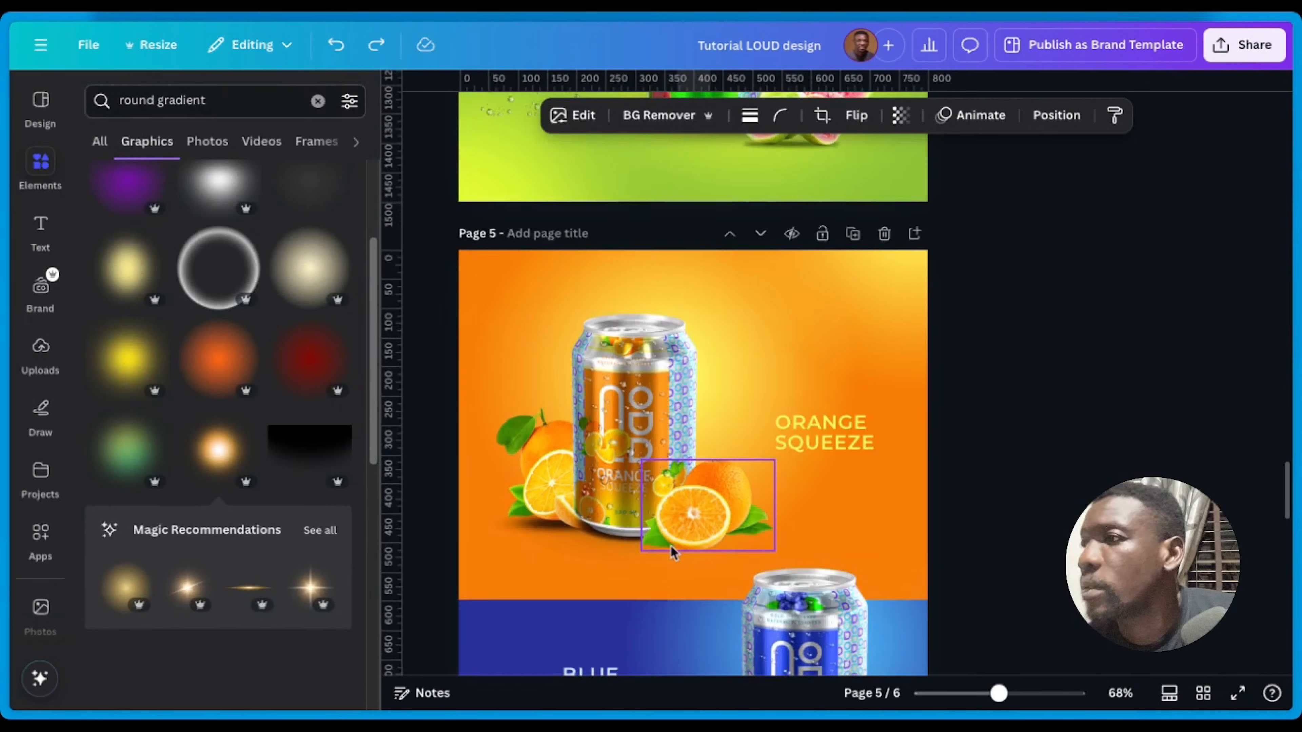
scroll(668, 518, down, 10)
scroll(667, 518, up, 2)
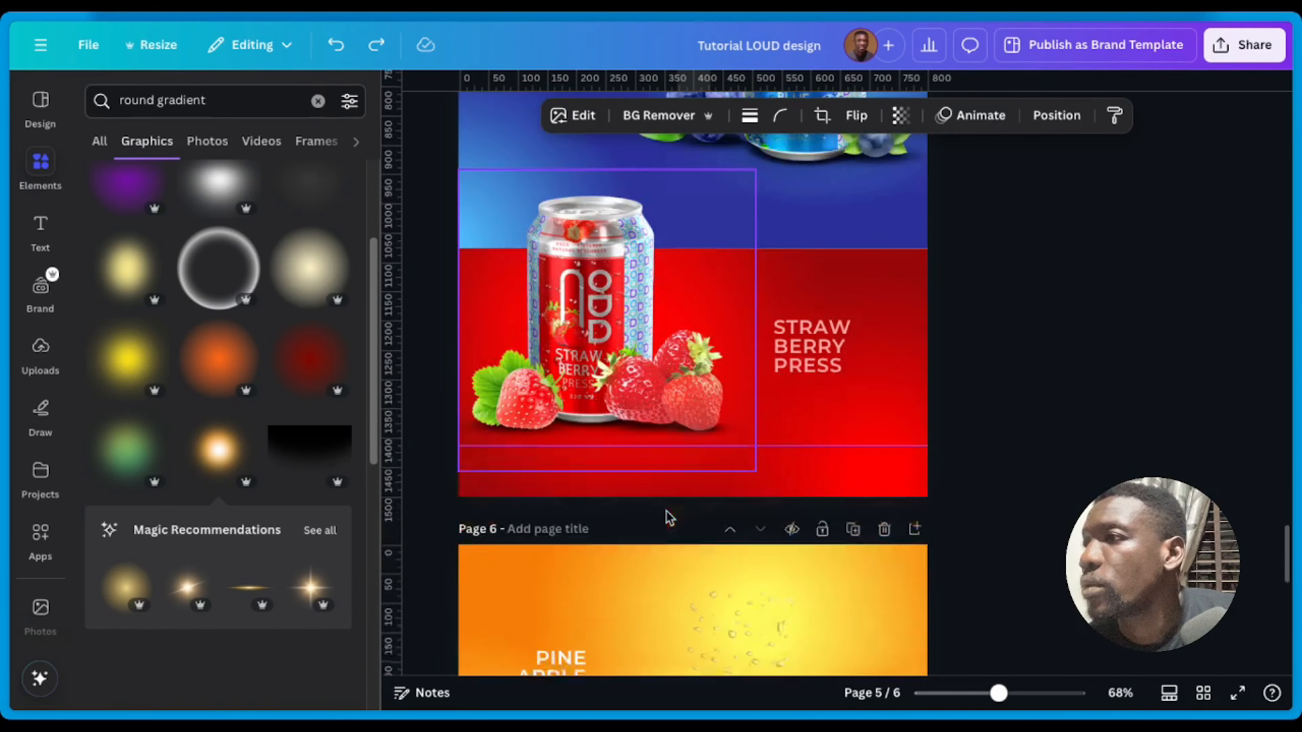
scroll(669, 518, down, 5)
scroll(730, 458, up, 15)
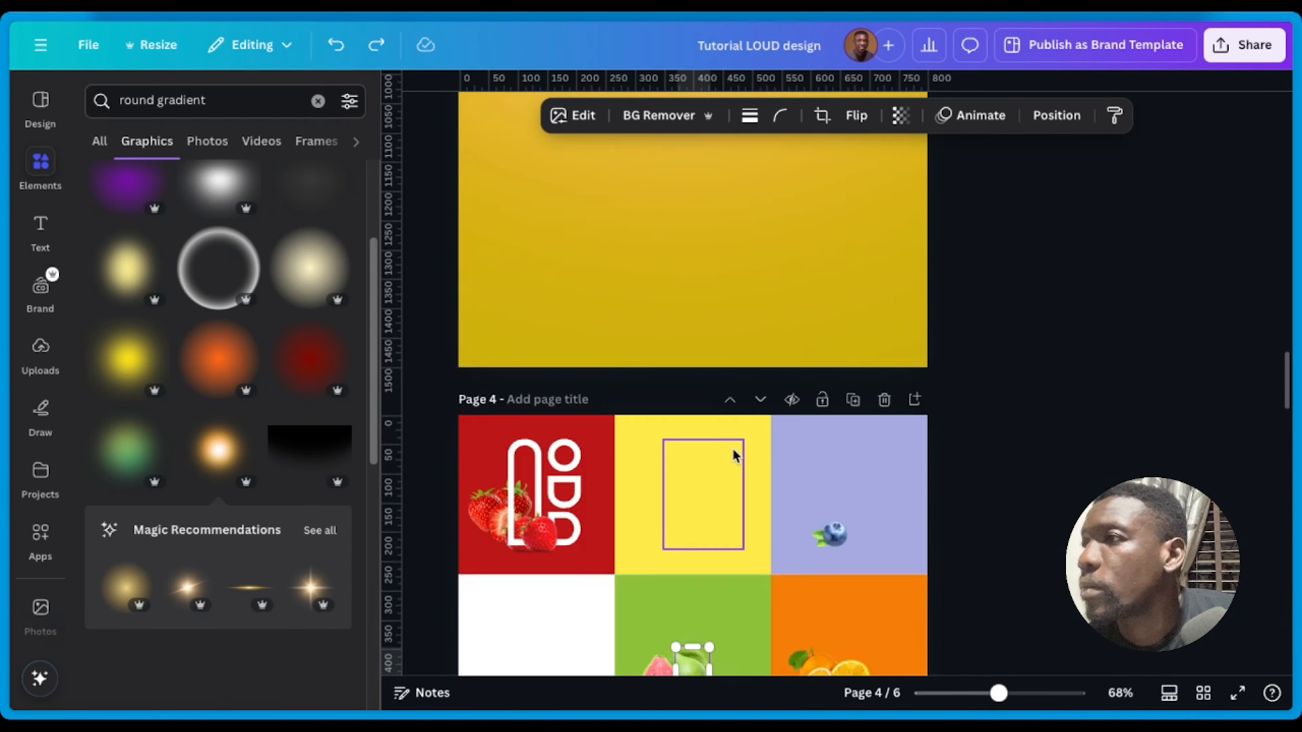
scroll(736, 458, up, 5)
scroll(737, 458, down, 4)
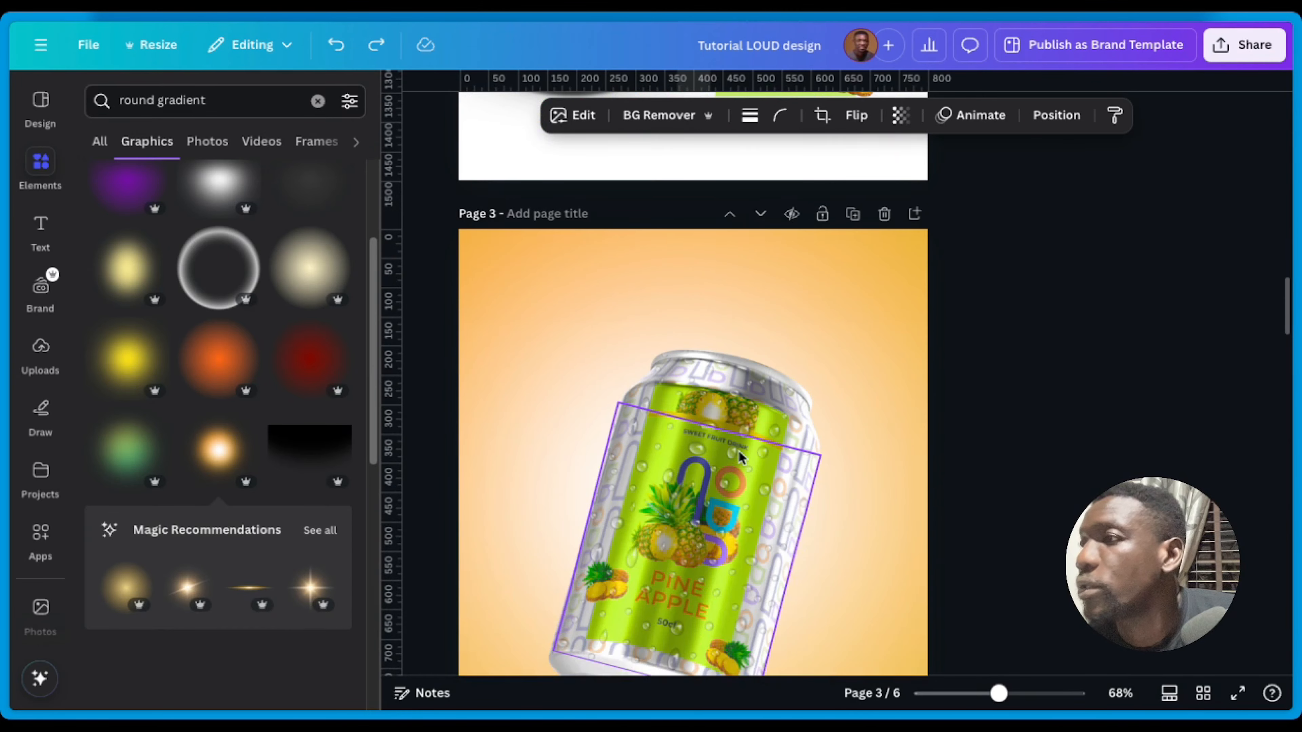
scroll(748, 548, down, 10)
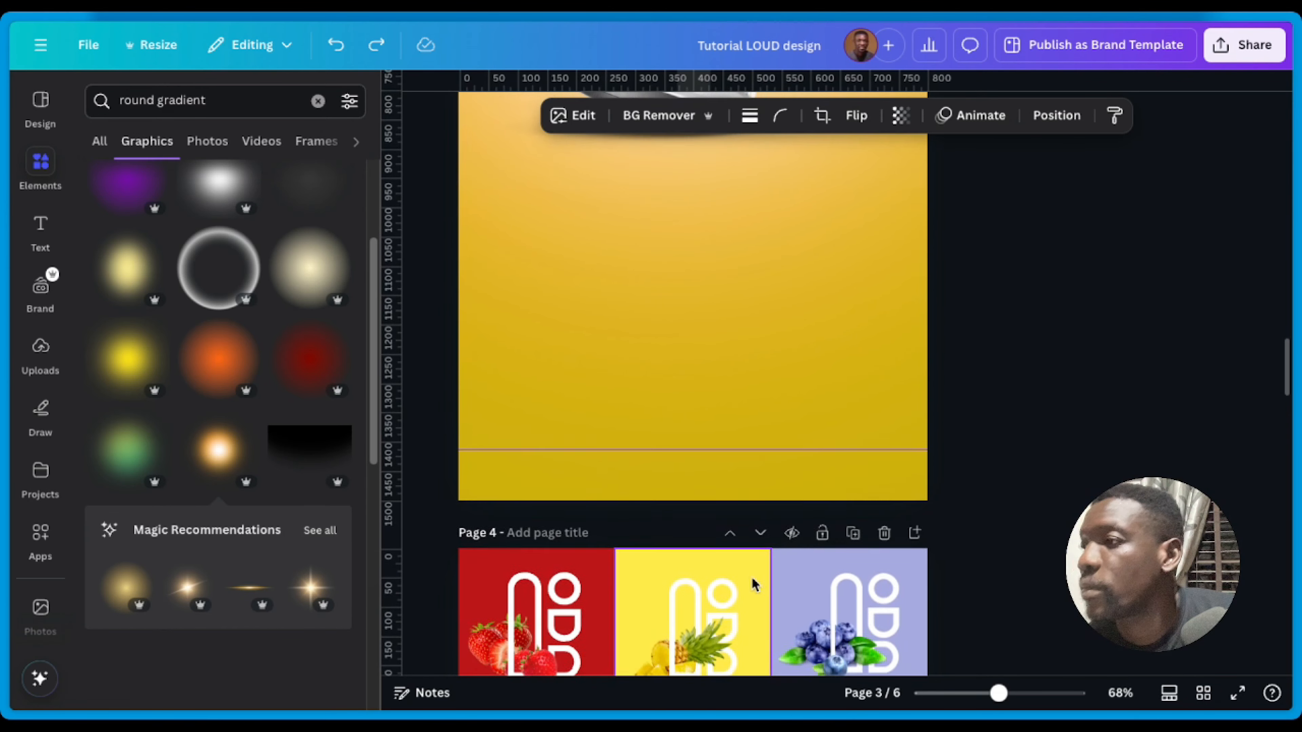
scroll(745, 579, up, 10)
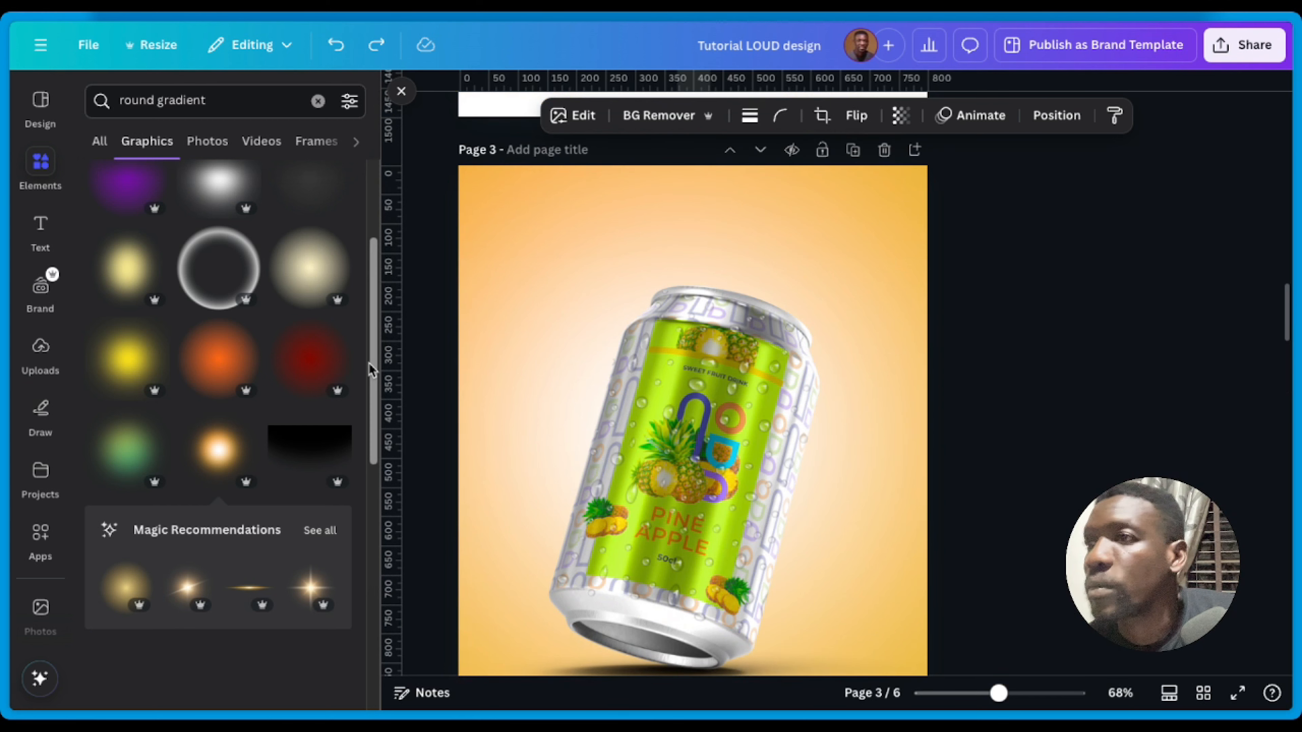
Step: Search the graphics for "water drops" and add the fine scattered transparent droplets to page 3
mouse_move(2, 110)
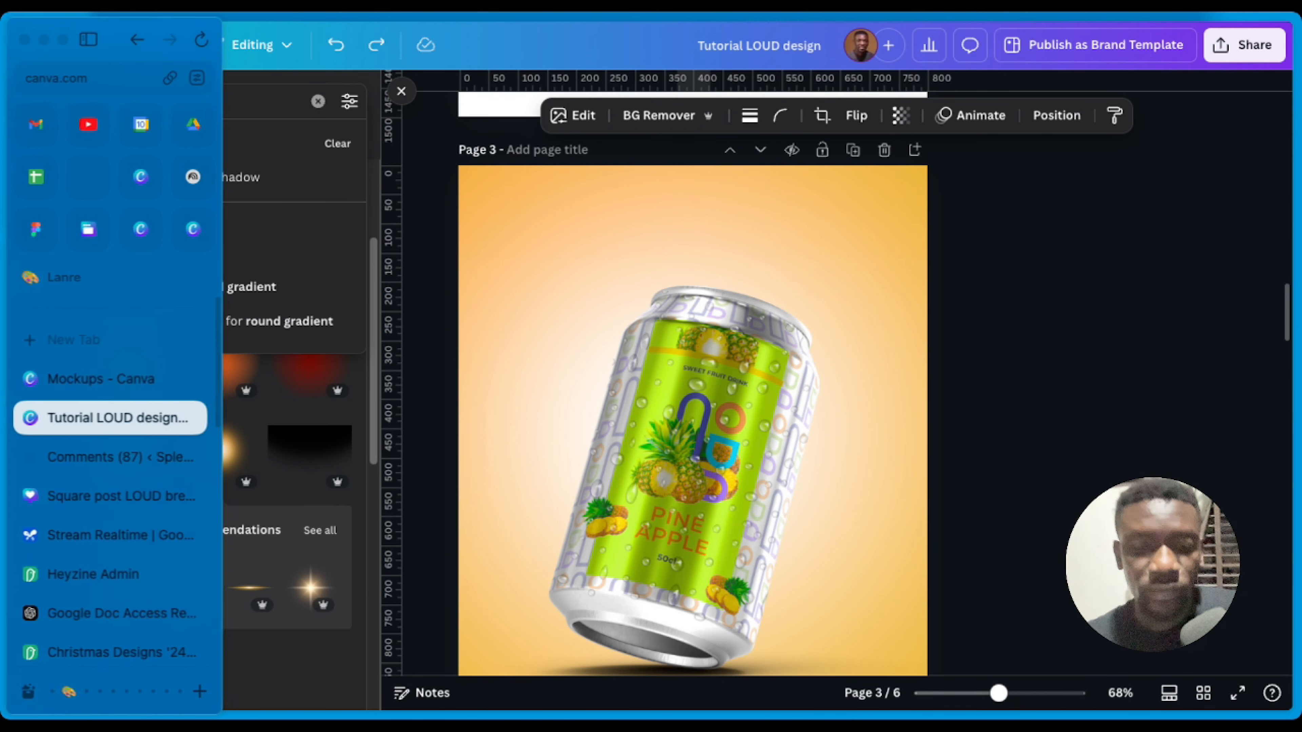
text(water)
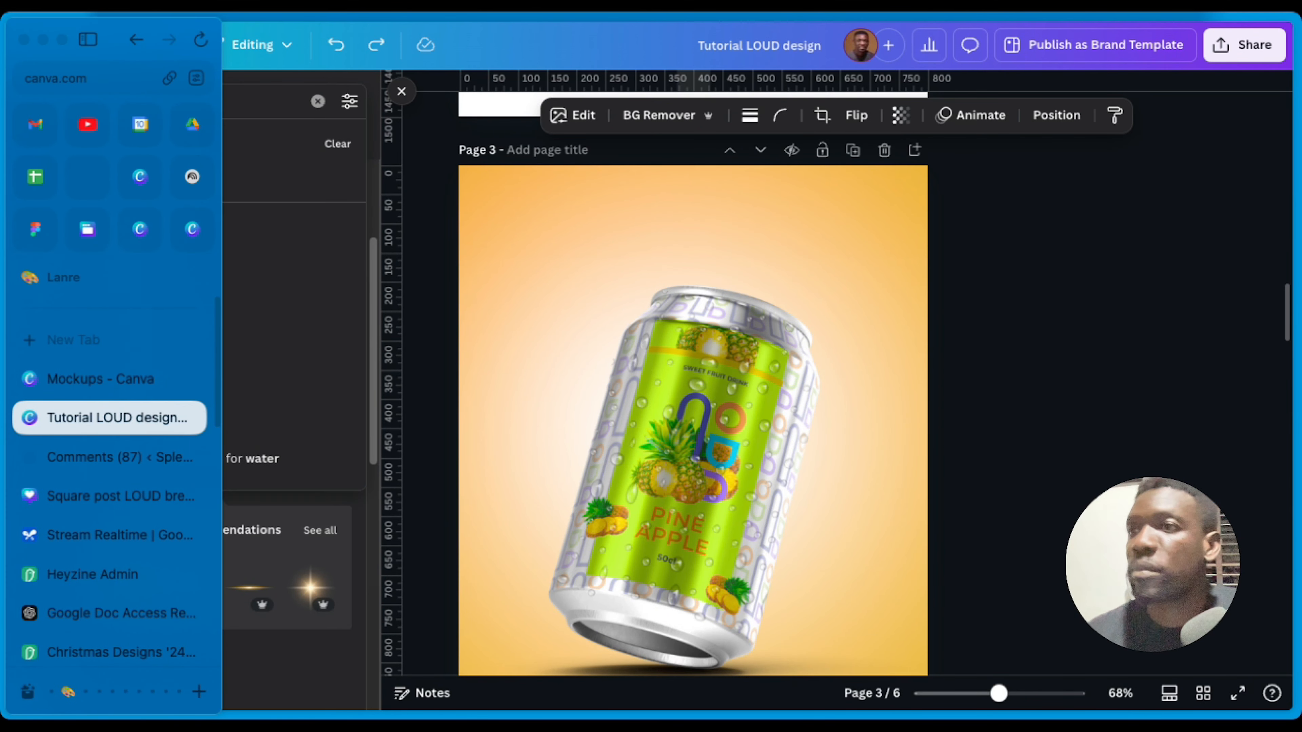
click(232, 176)
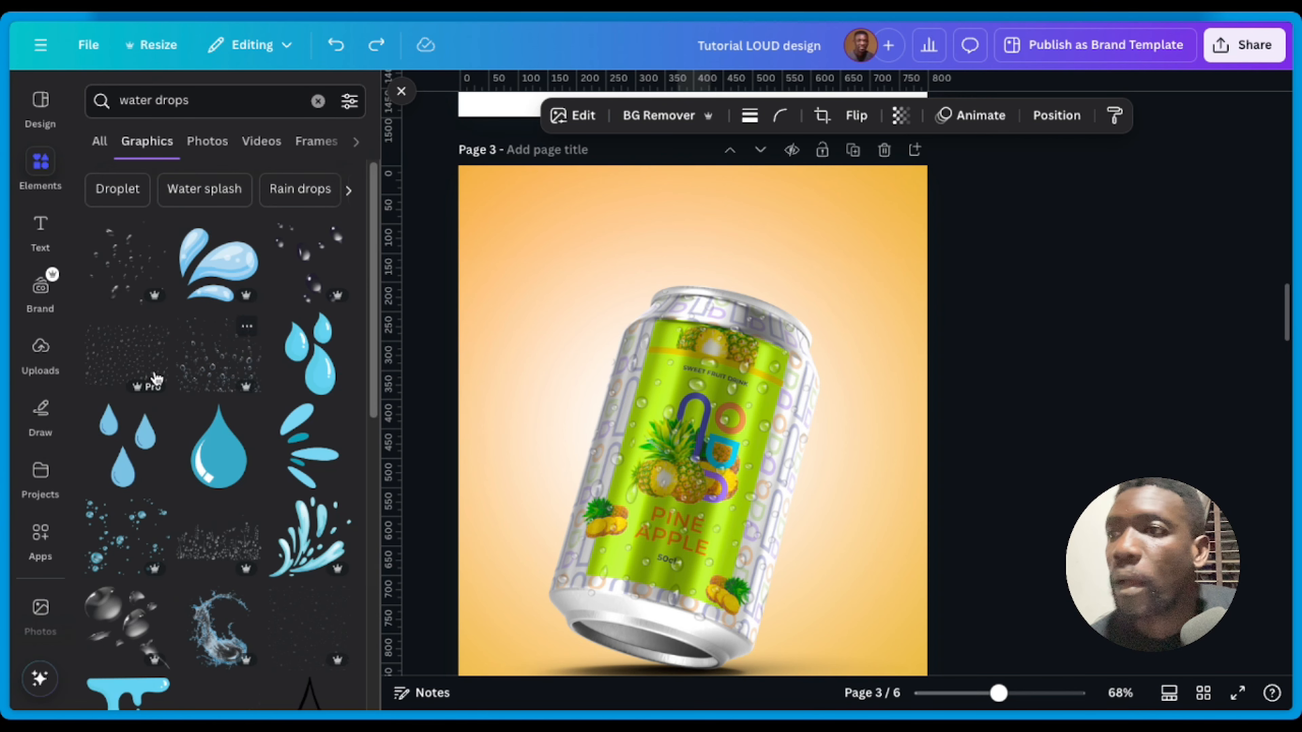
click(123, 355)
Step: Enlarge the scattered water droplets across page 3's lower half and place their layer directly above the yellow background, beneath the glow
scroll(820, 523, down, 5)
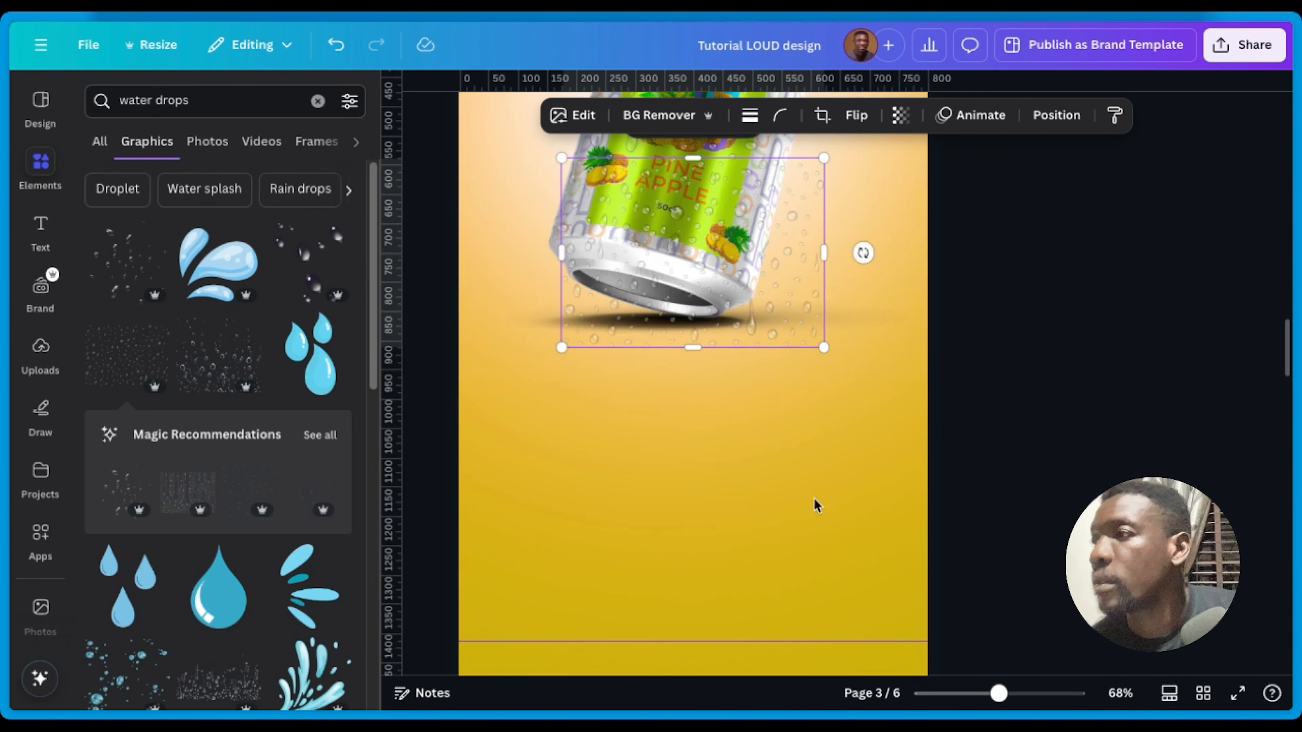
drag(819, 349, 1174, 601)
drag(920, 359, 760, 493)
click(1053, 119)
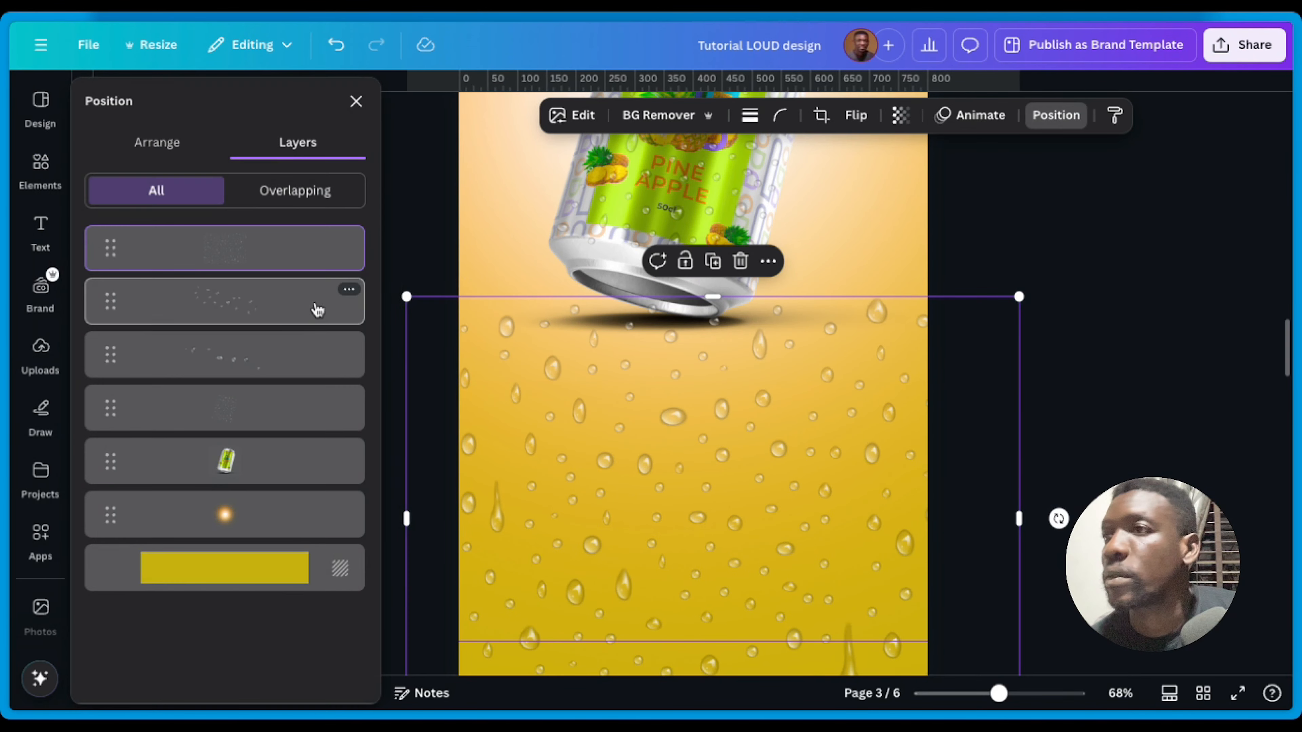
drag(240, 256, 233, 532)
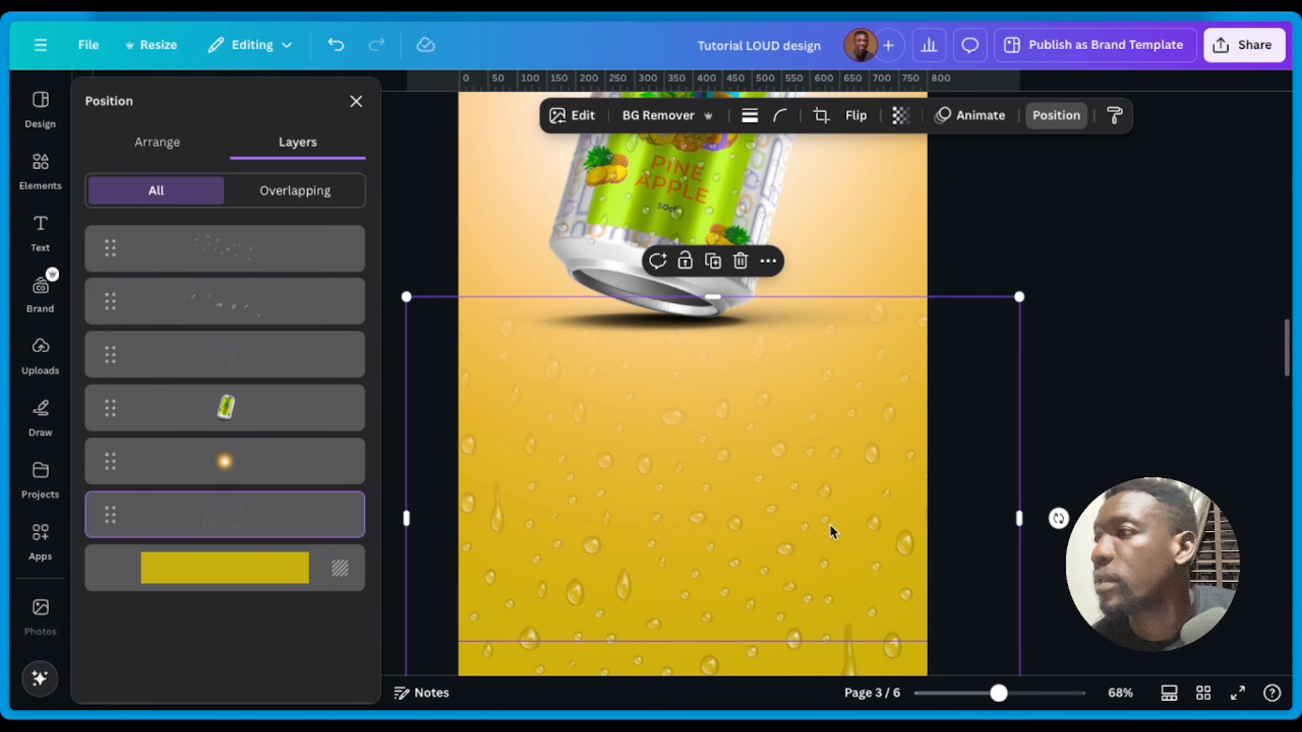
Step: Reposition the droplets to cover the yellow area beneath the can down to the lower edge of page 3
drag(830, 531, 848, 369)
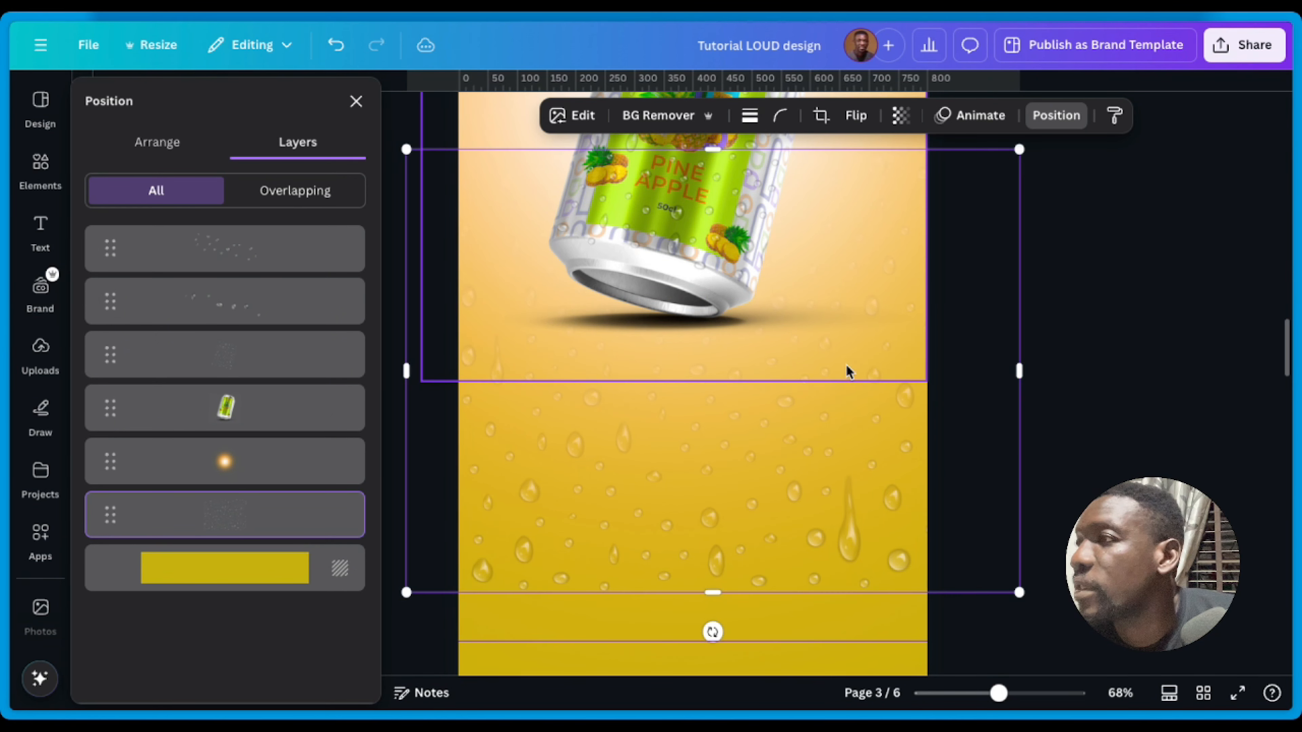
scroll(906, 500, up, 6)
drag(1000, 602, 982, 538)
scroll(986, 540, down, 5)
scroll(986, 540, down, 3)
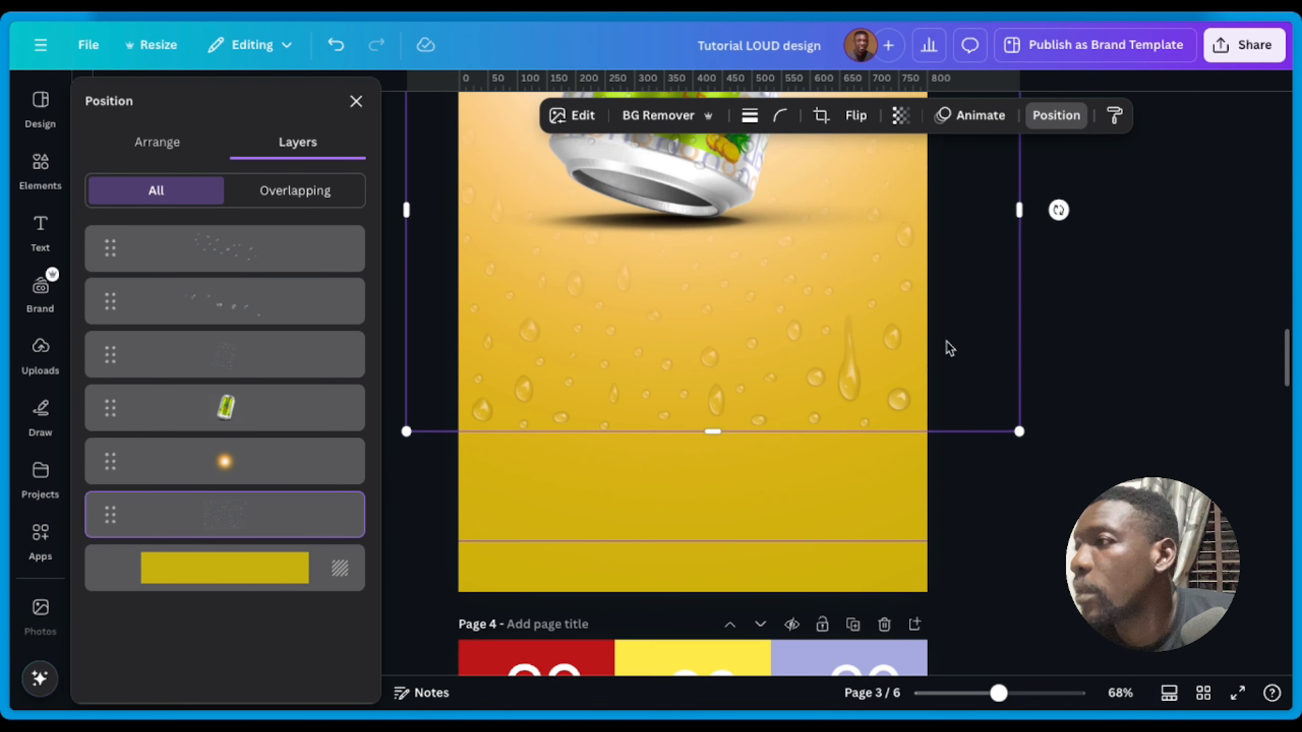
drag(947, 346, 942, 496)
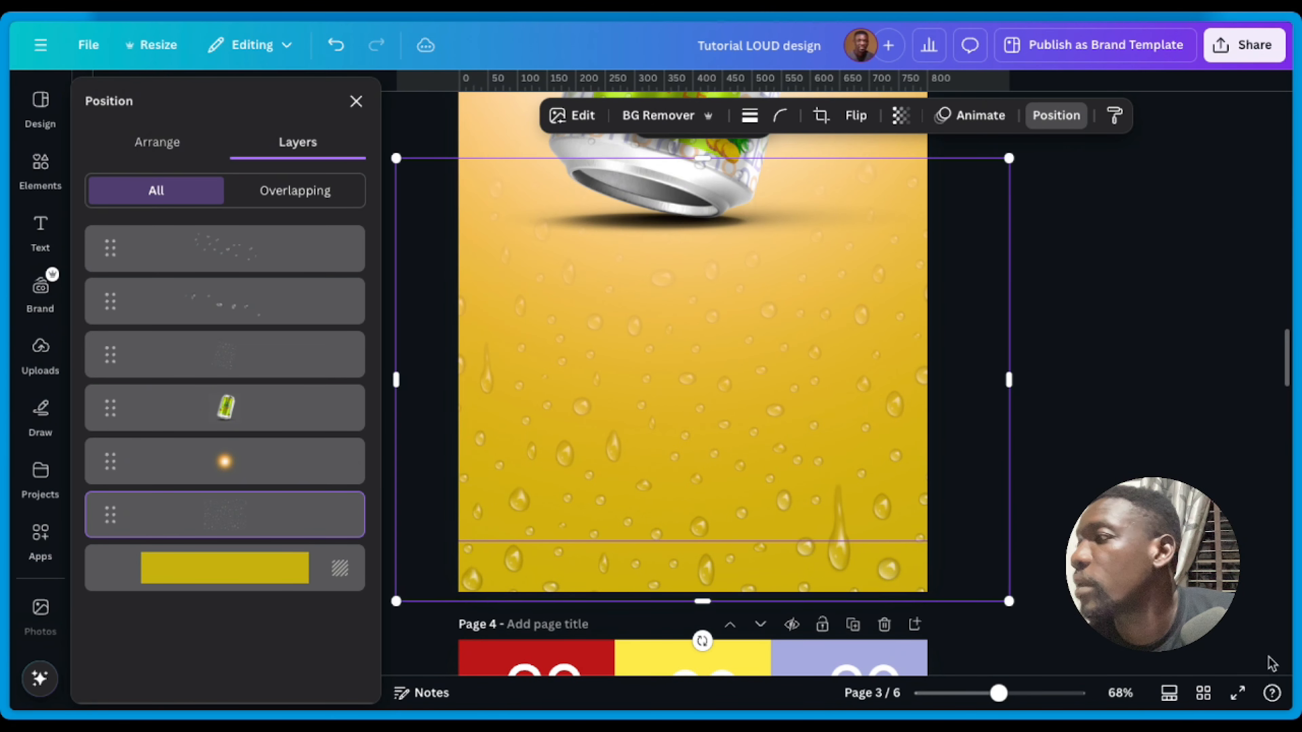
Step: Preview page 3 in full-screen view and return to the editor
click(1235, 695)
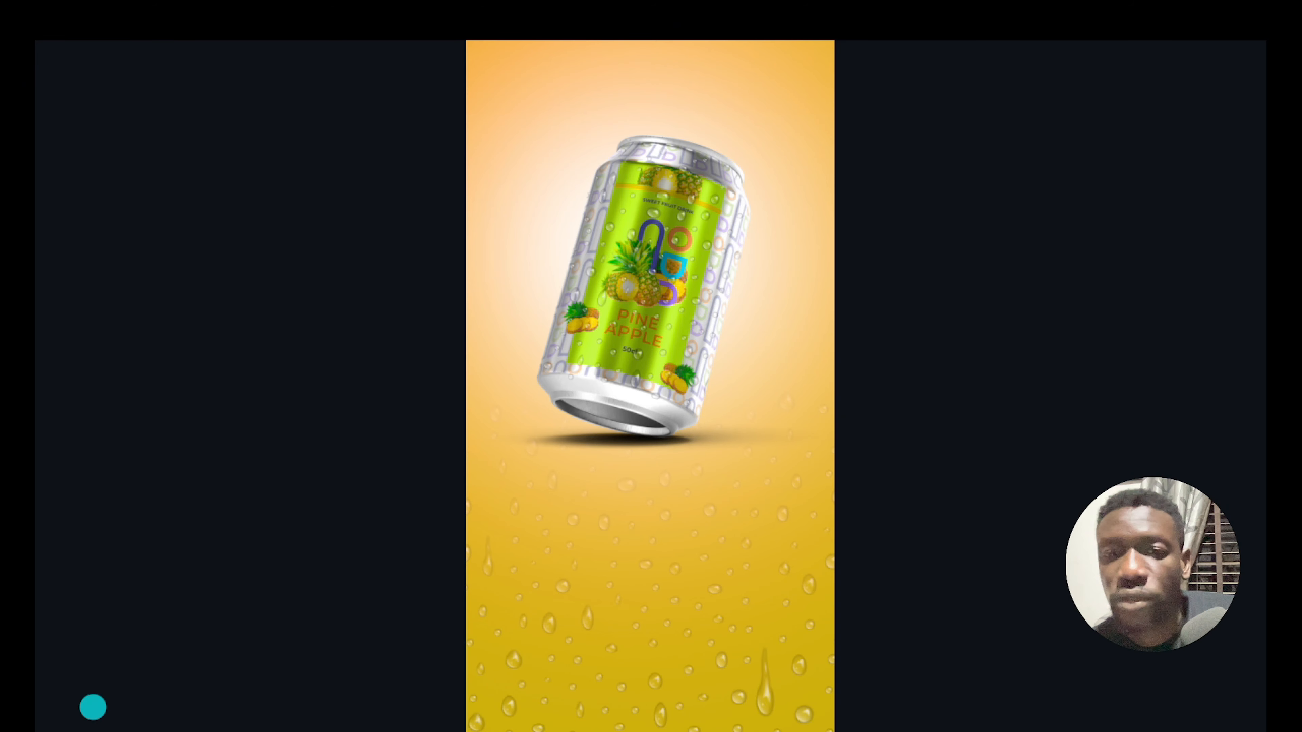
mouse_move(92, 707)
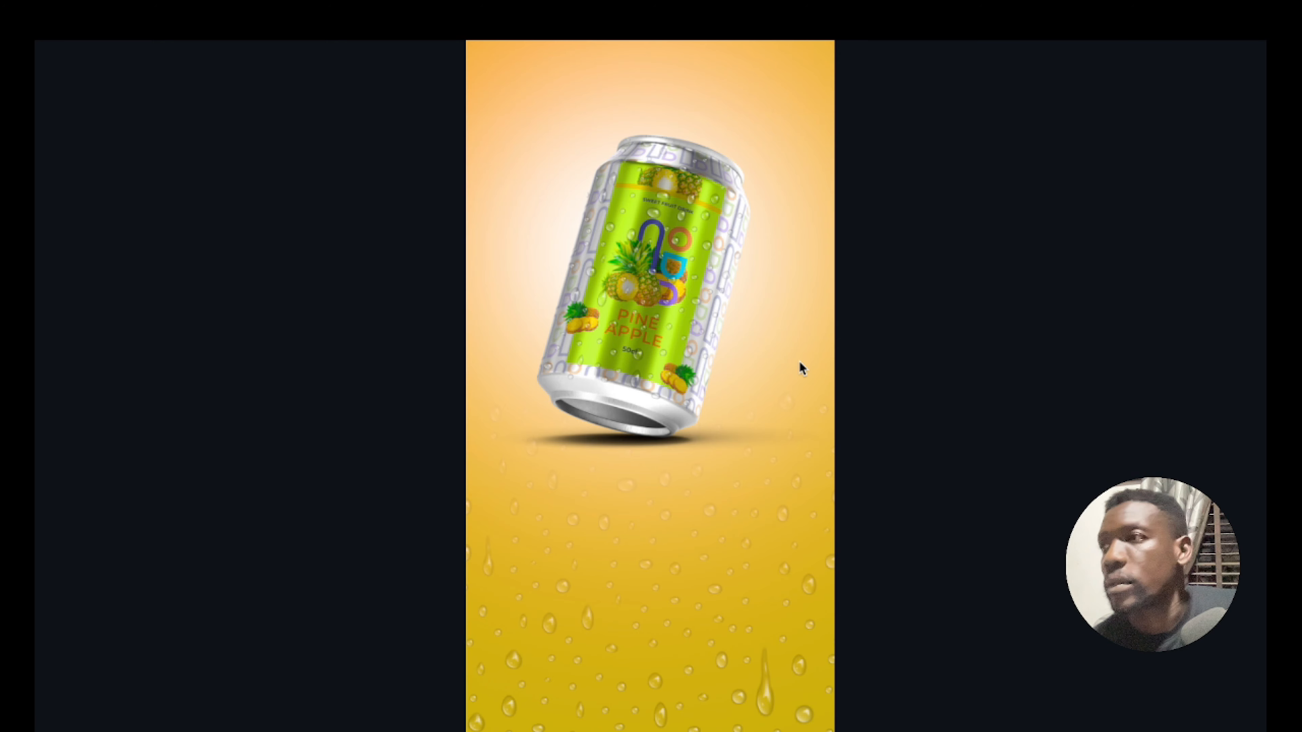
key(Escape)
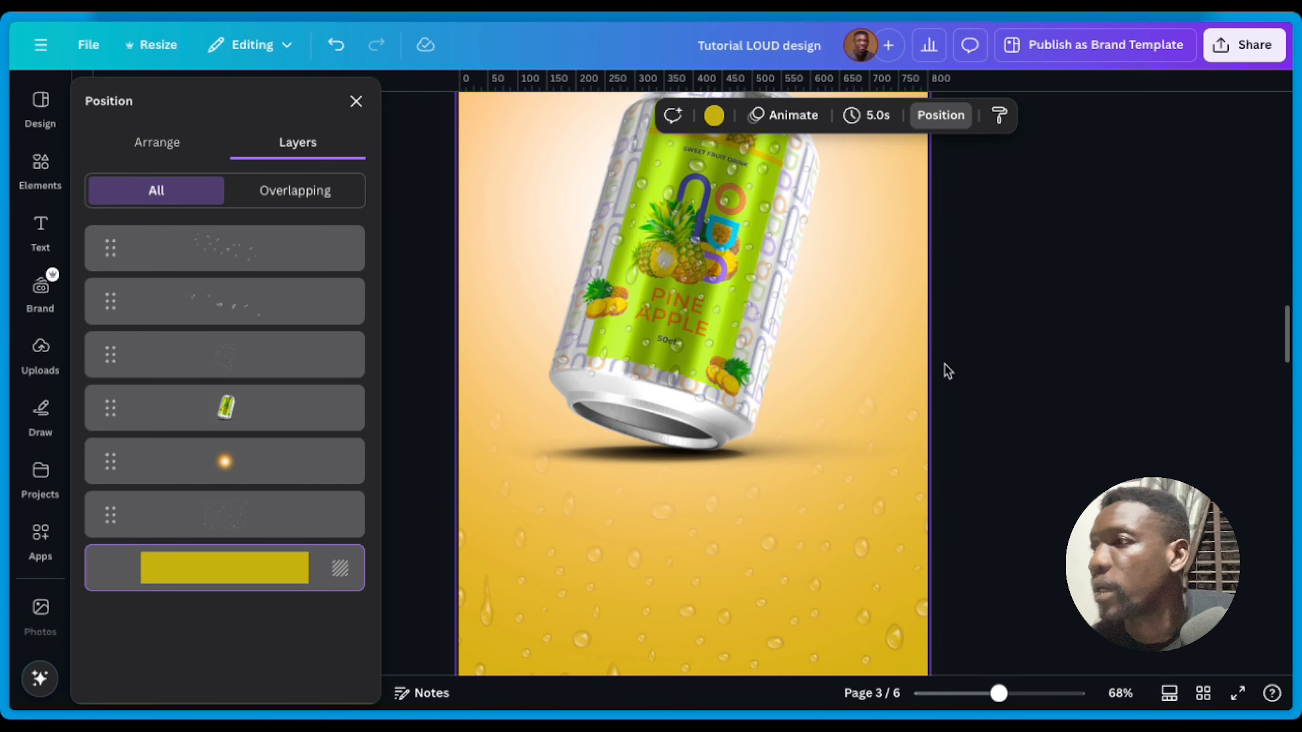
Step: Review the can line-up, logo, pattern and label designs on pages 1 and 2 against the mockup on page 3
scroll(711, 423, up, 10)
scroll(723, 434, up, 10)
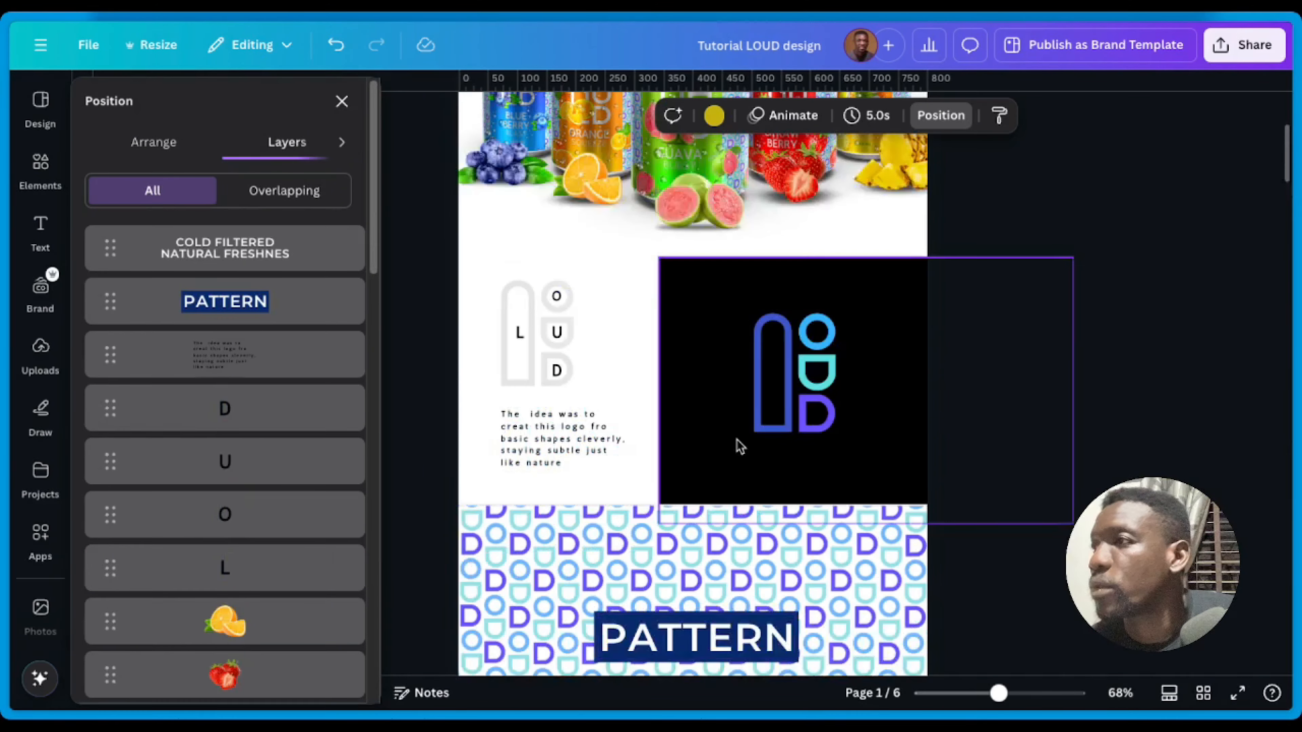
scroll(767, 451, down, 10)
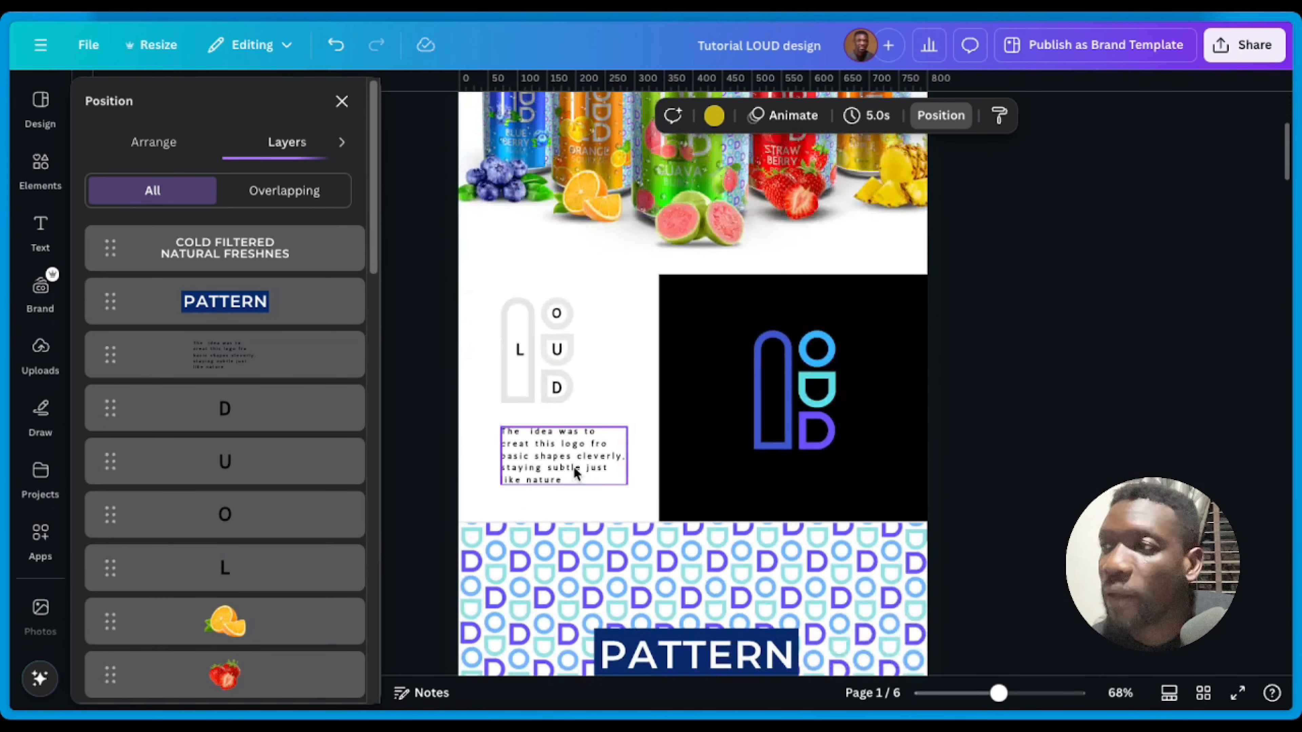
scroll(606, 470, down, 8)
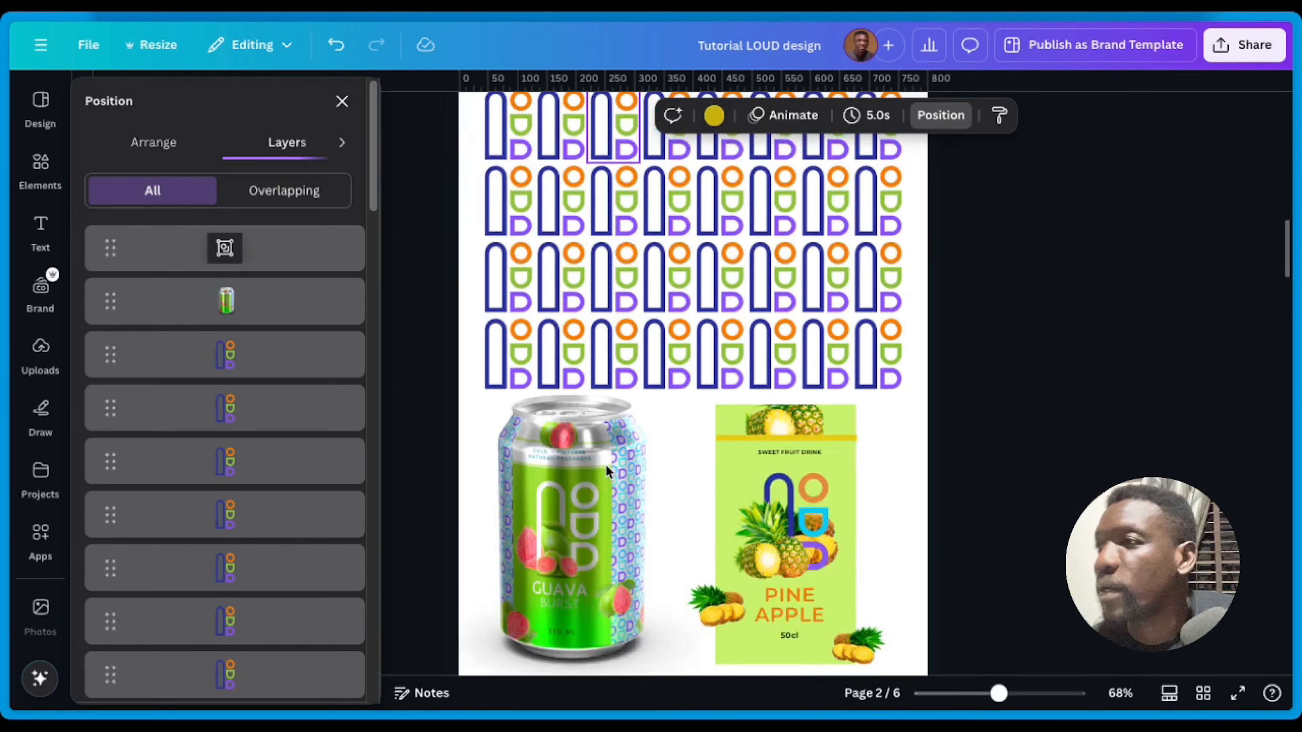
scroll(696, 438, up, 10)
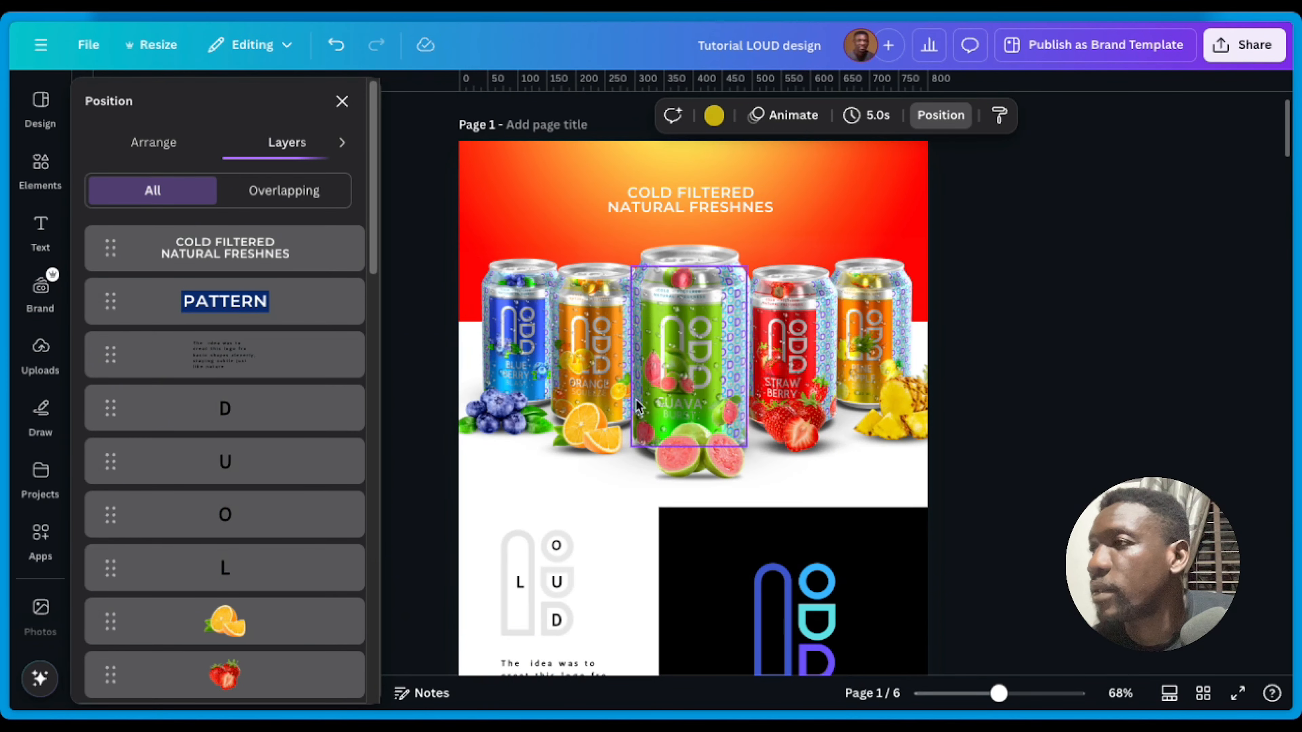
scroll(557, 228, down, 6)
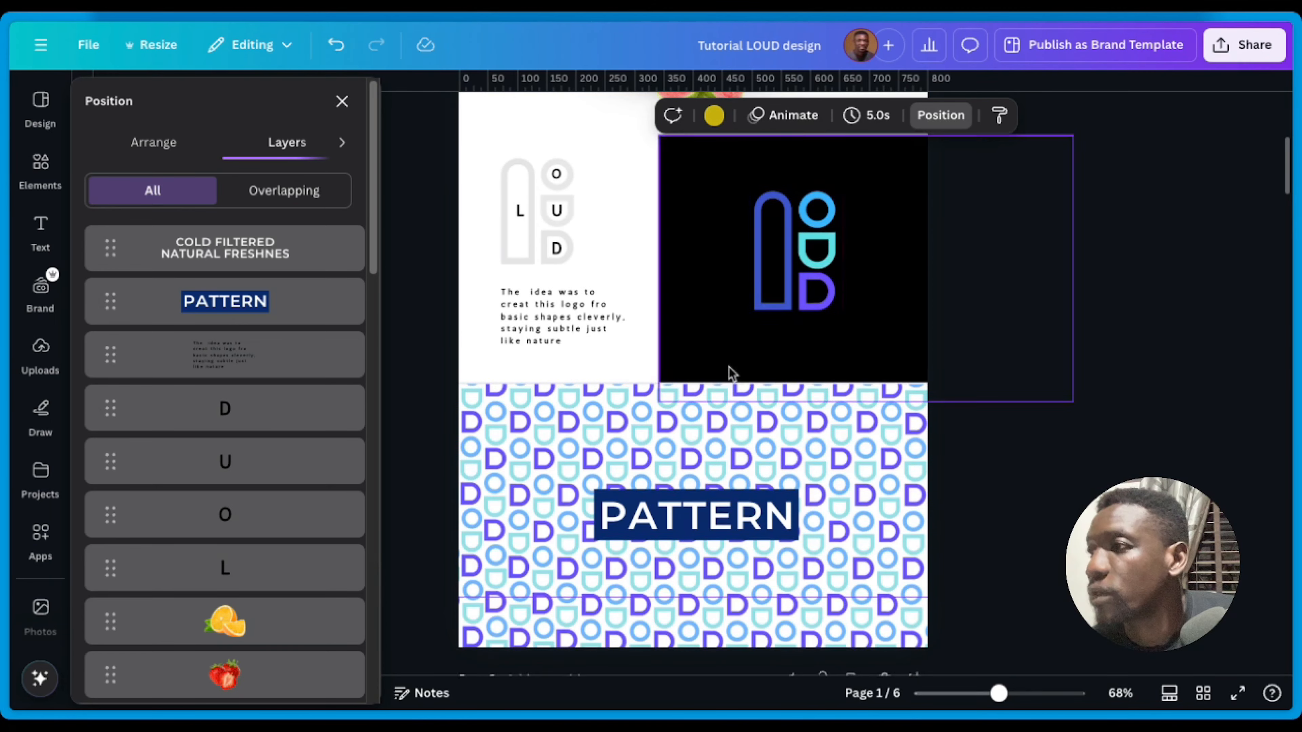
scroll(733, 370, down, 10)
scroll(751, 423, down, 1)
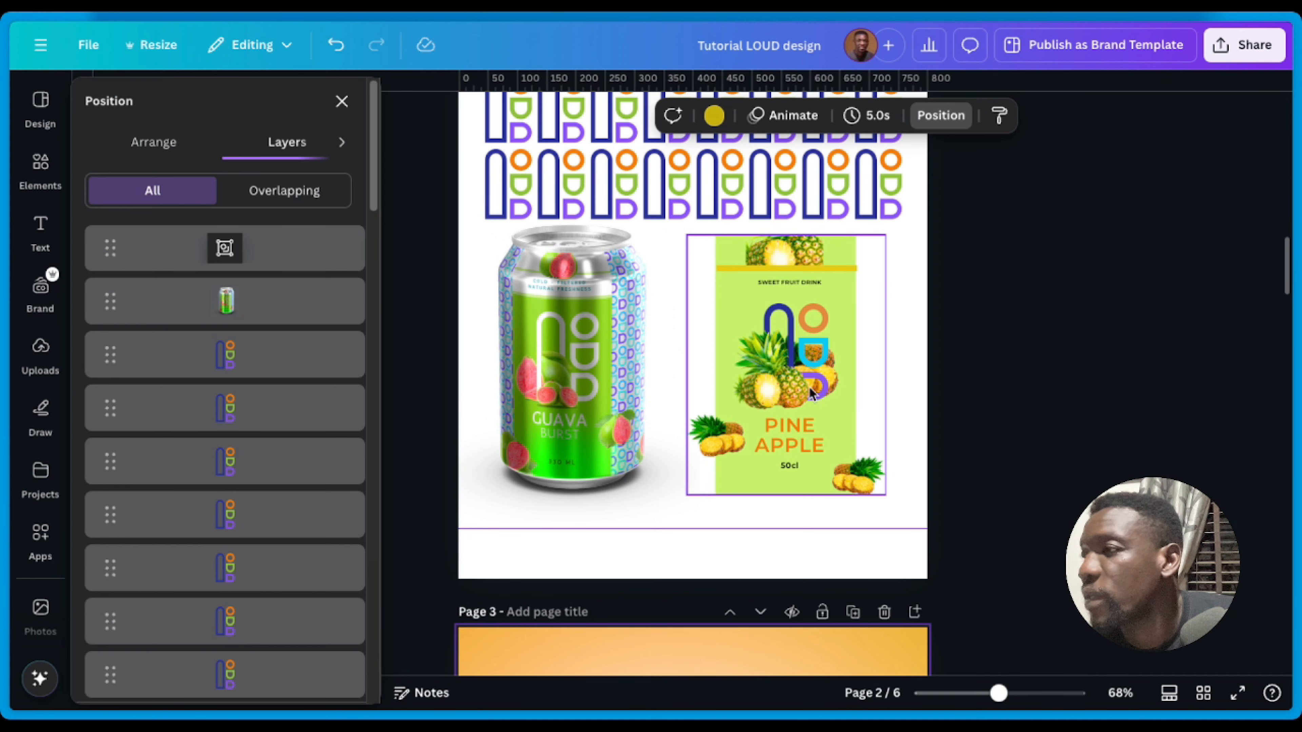
scroll(736, 495, down, 10)
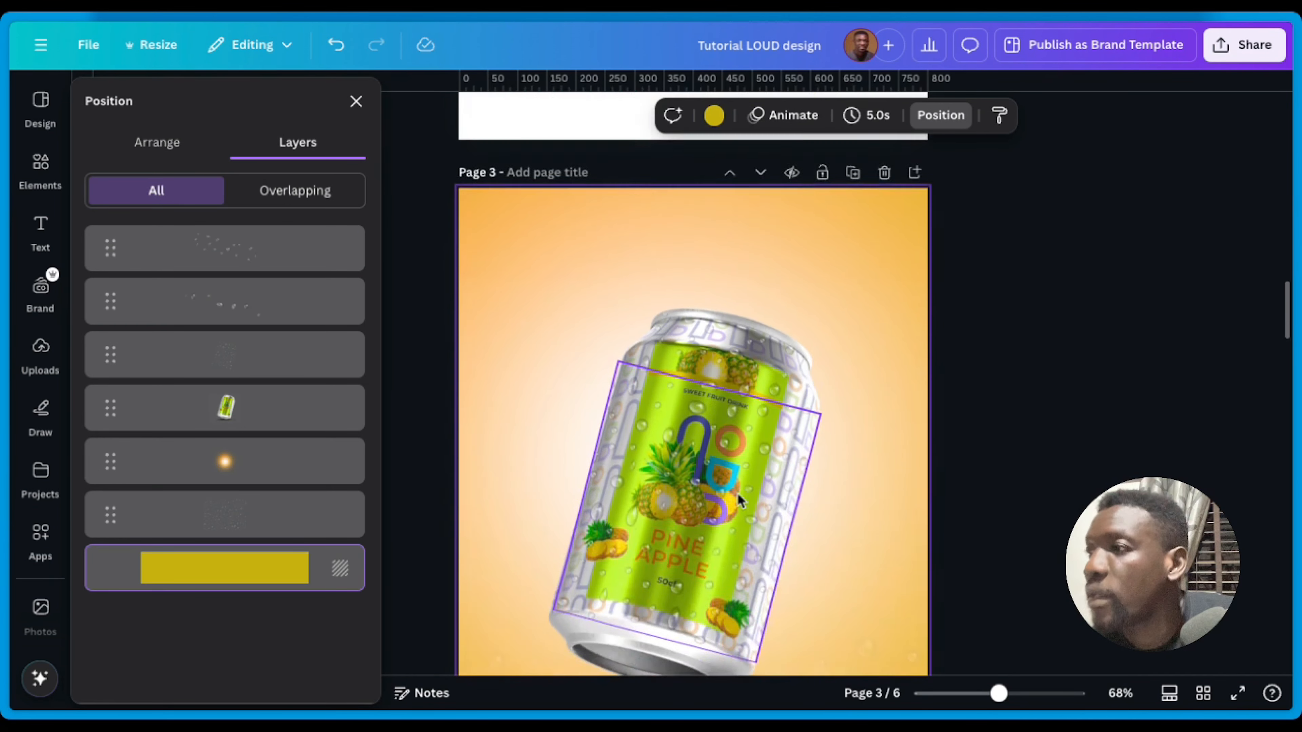
scroll(733, 323, down, 10)
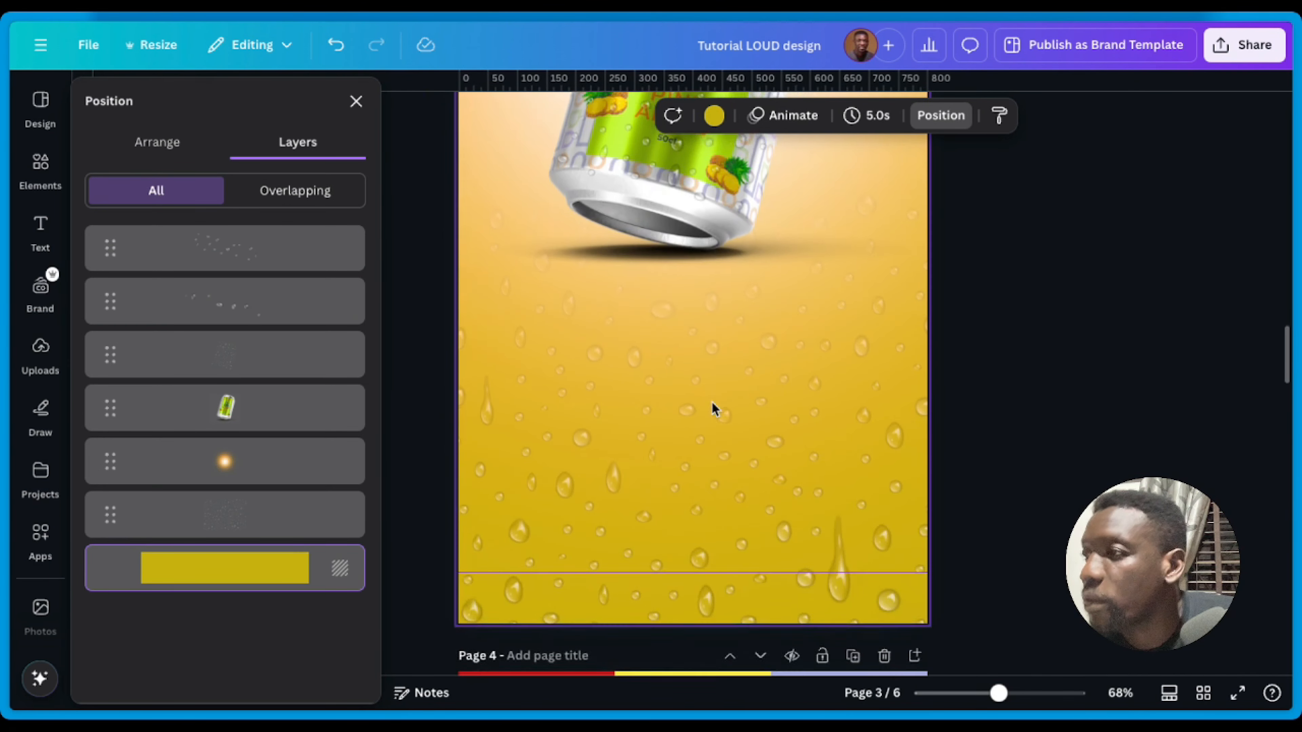
scroll(715, 431, up, 8)
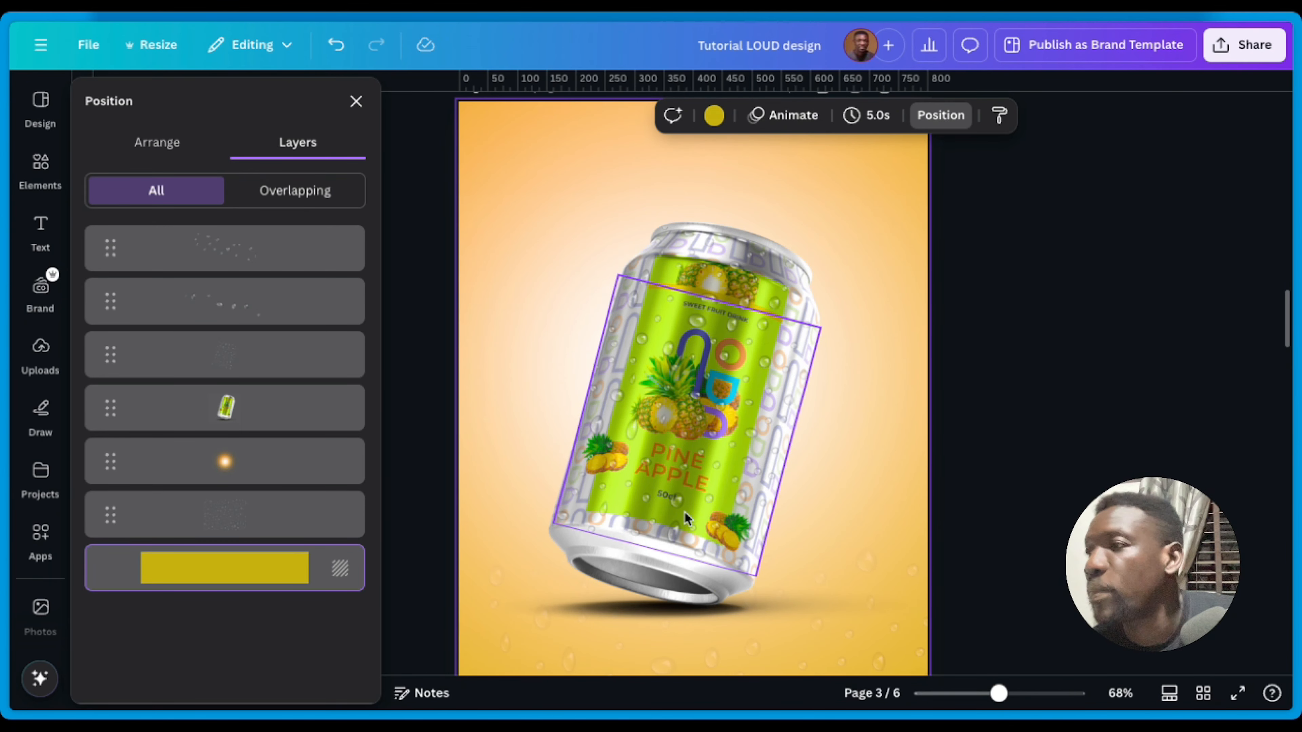
Step: Examine the flavour tiles, can scenes and billboard on pages 4 to 6, and recheck the page 3 composition
scroll(684, 511, down, 15)
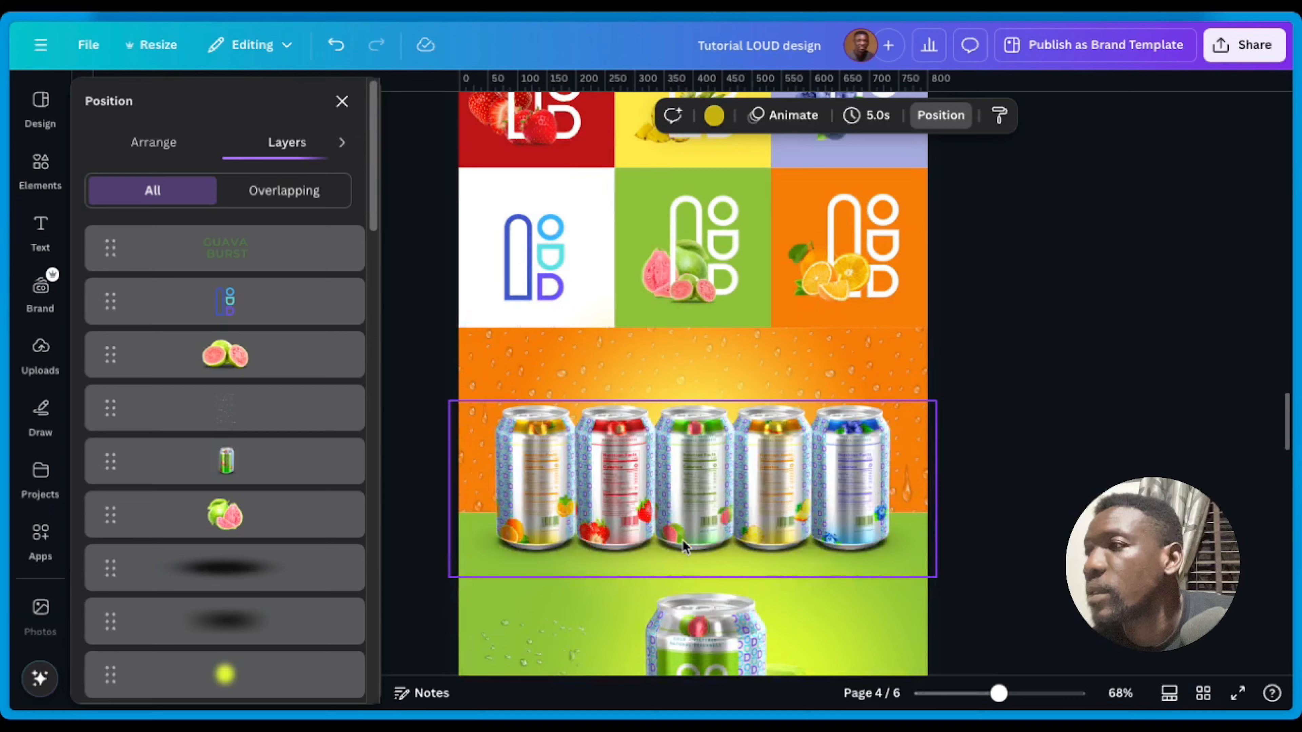
scroll(701, 438, up, 1)
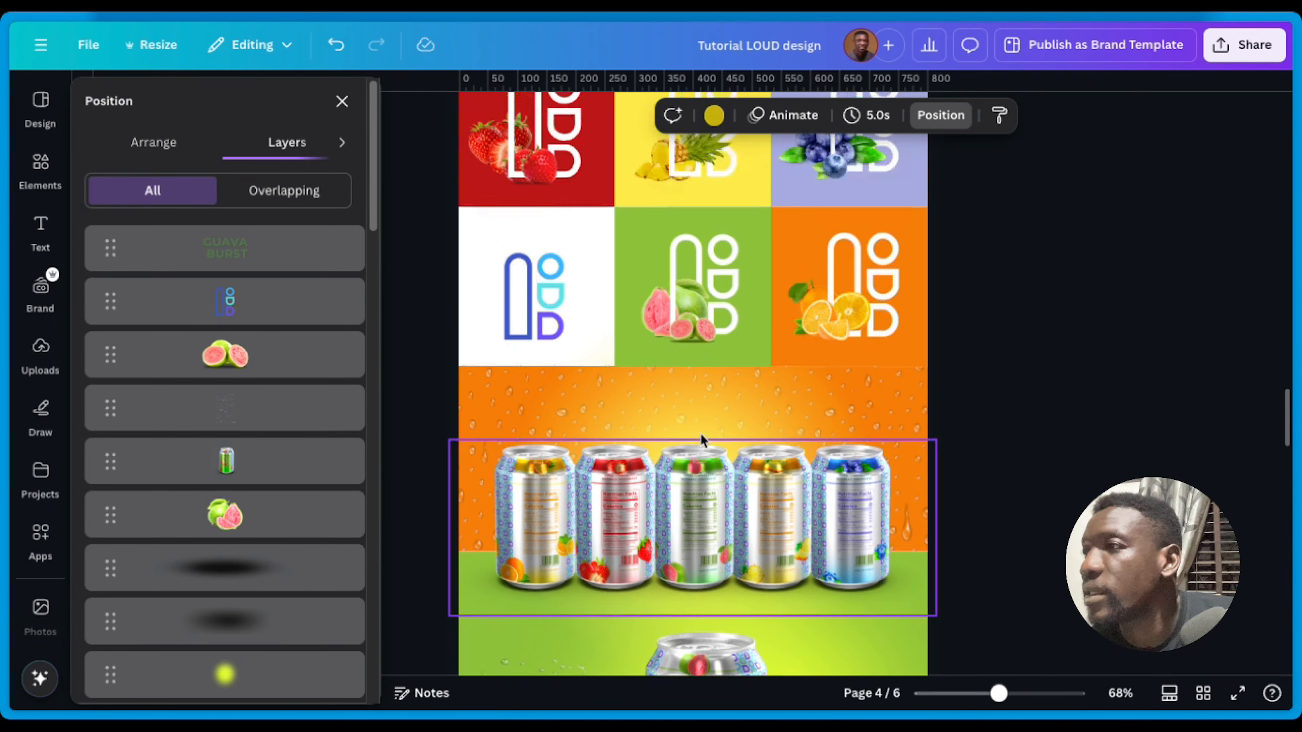
scroll(699, 435, up, 12)
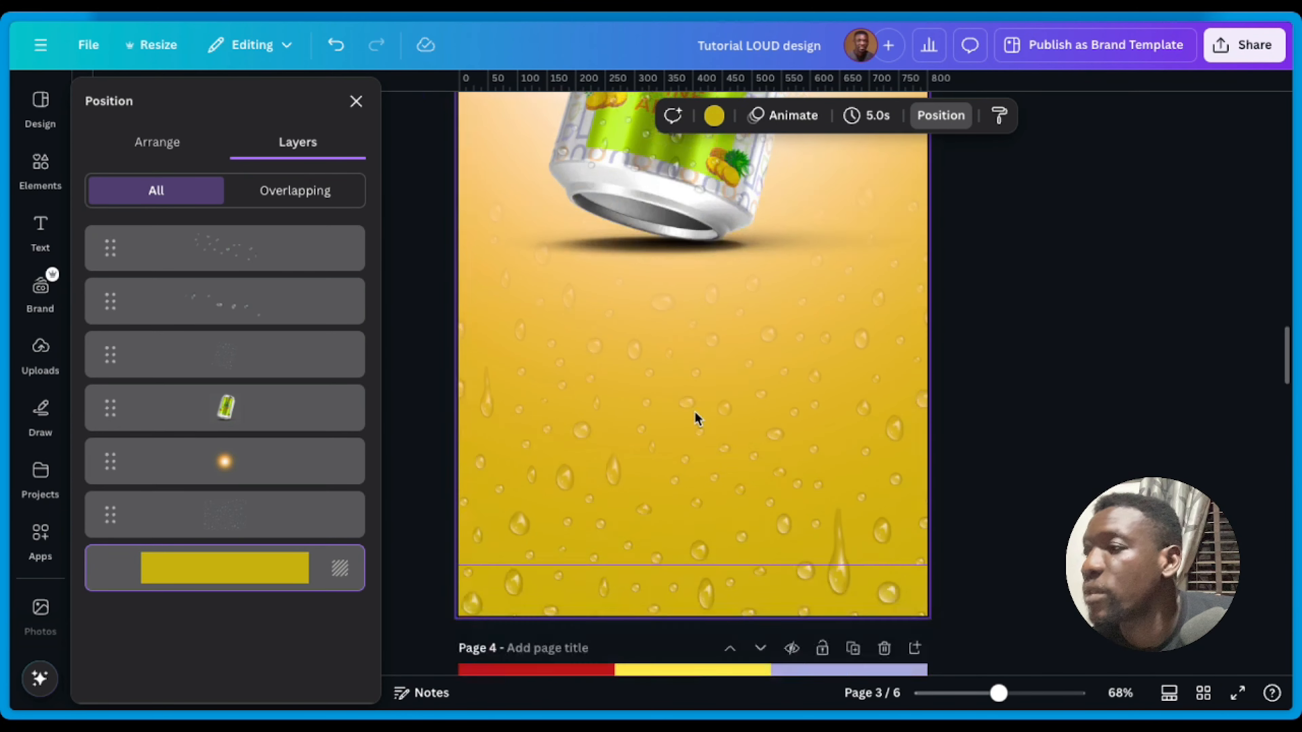
scroll(697, 417, down, 15)
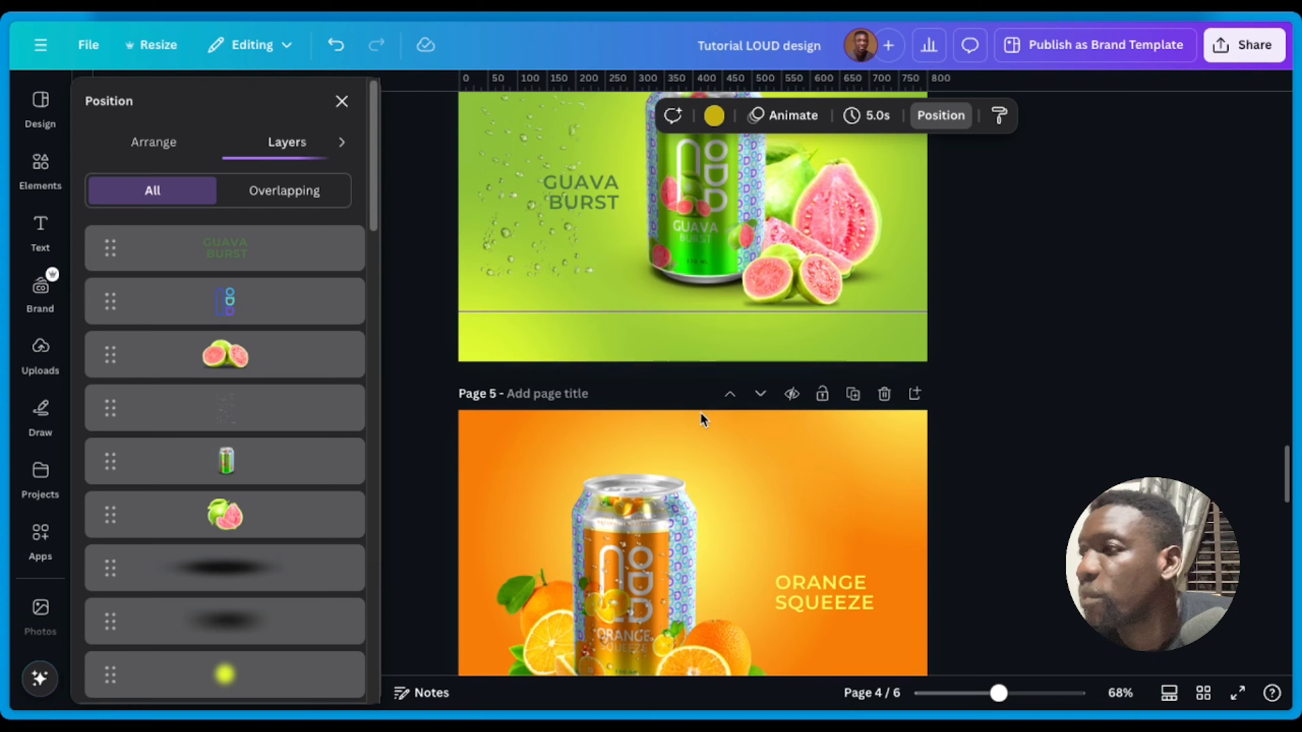
scroll(700, 418, down, 15)
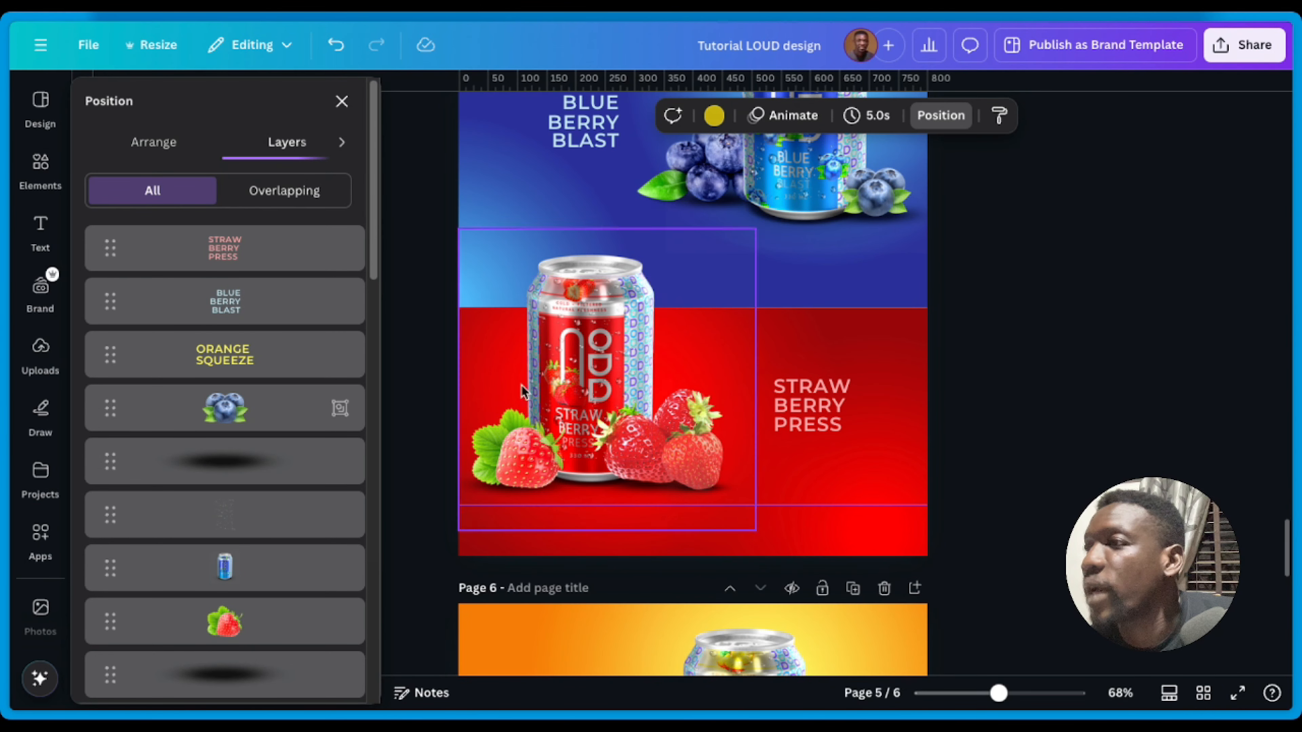
scroll(646, 435, down, 10)
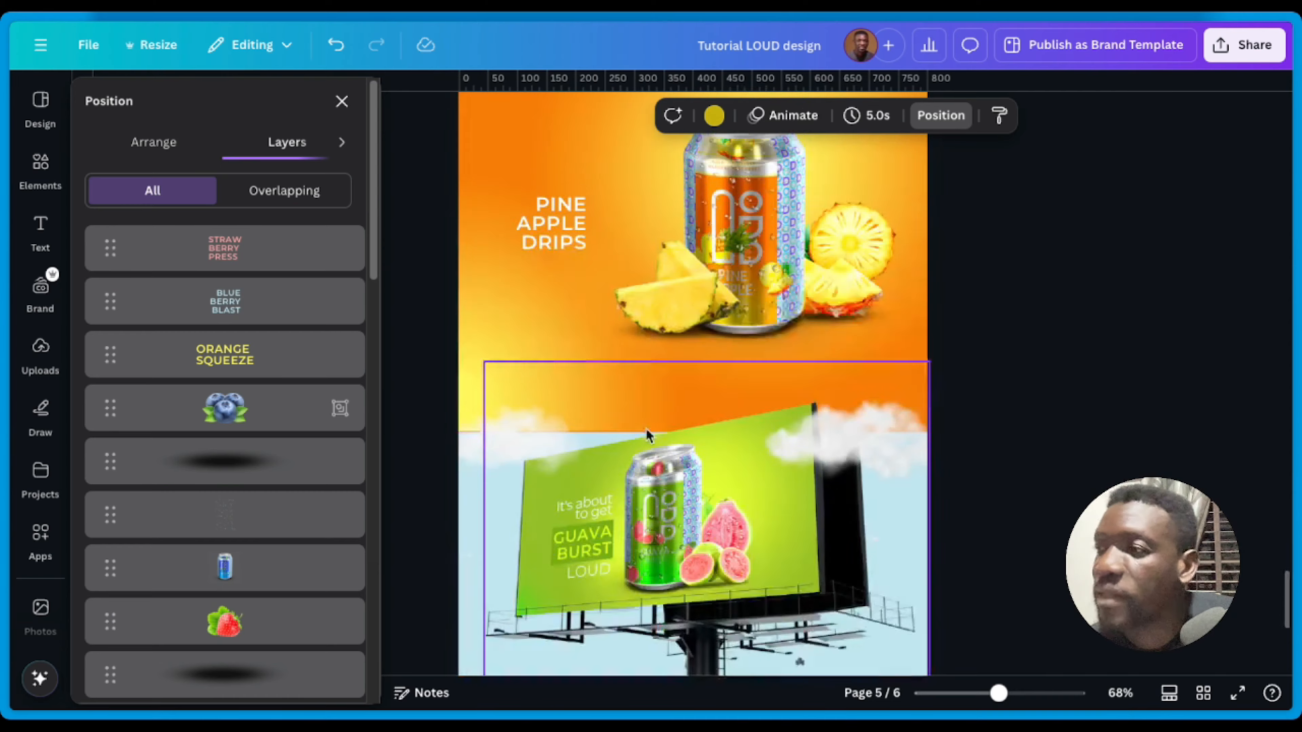
scroll(647, 435, down, 5)
scroll(657, 434, up, 8)
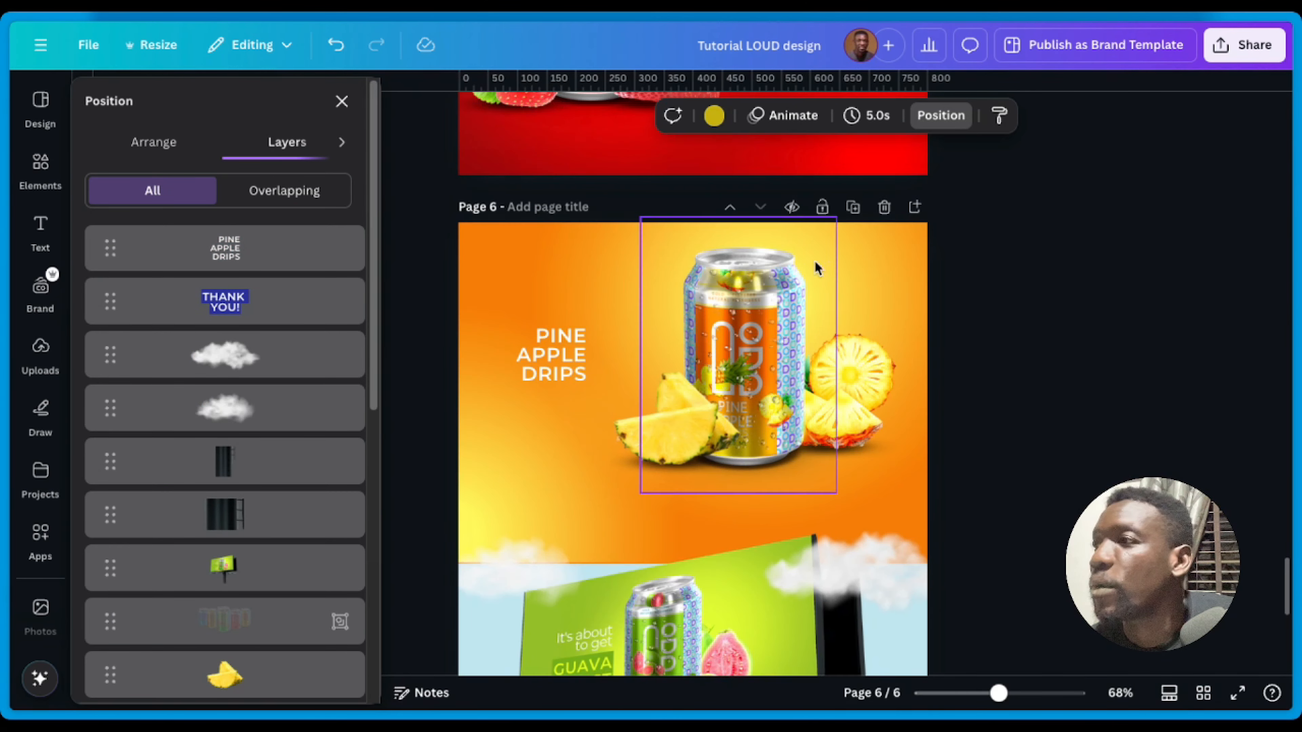
scroll(815, 266, up, 15)
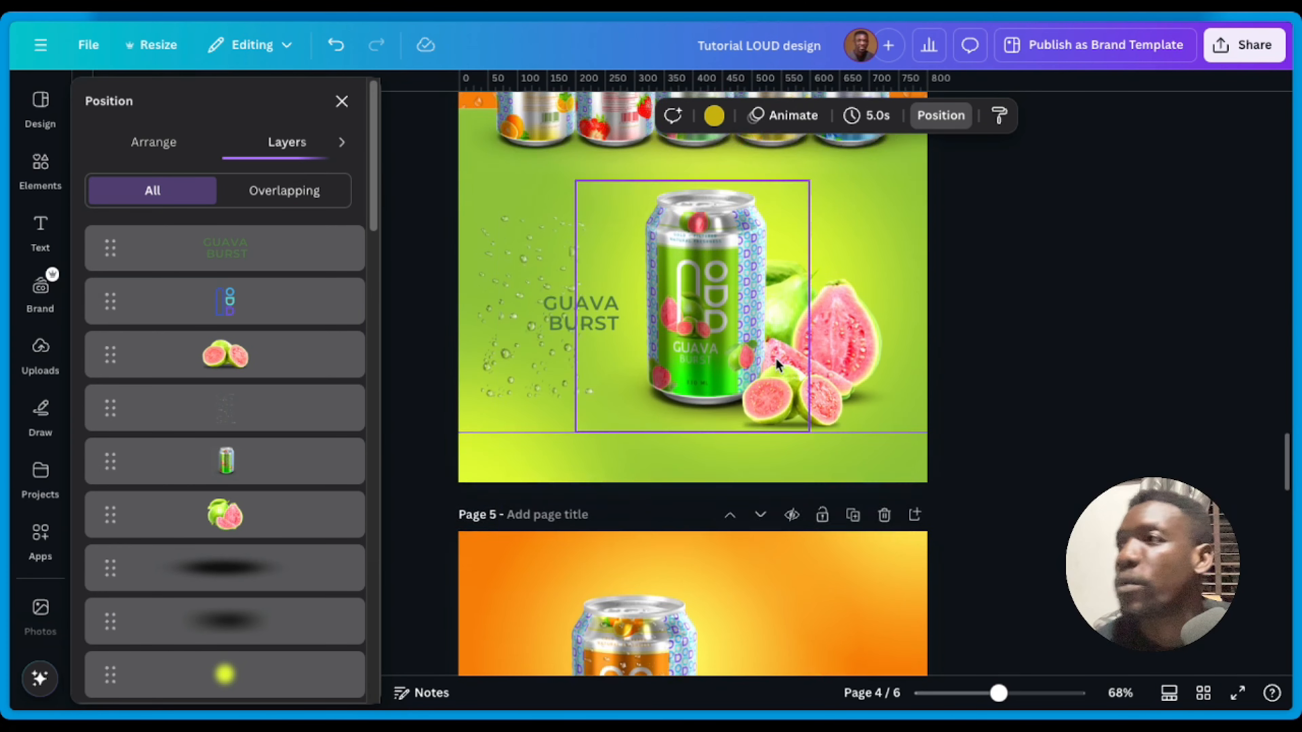
scroll(775, 364, up, 10)
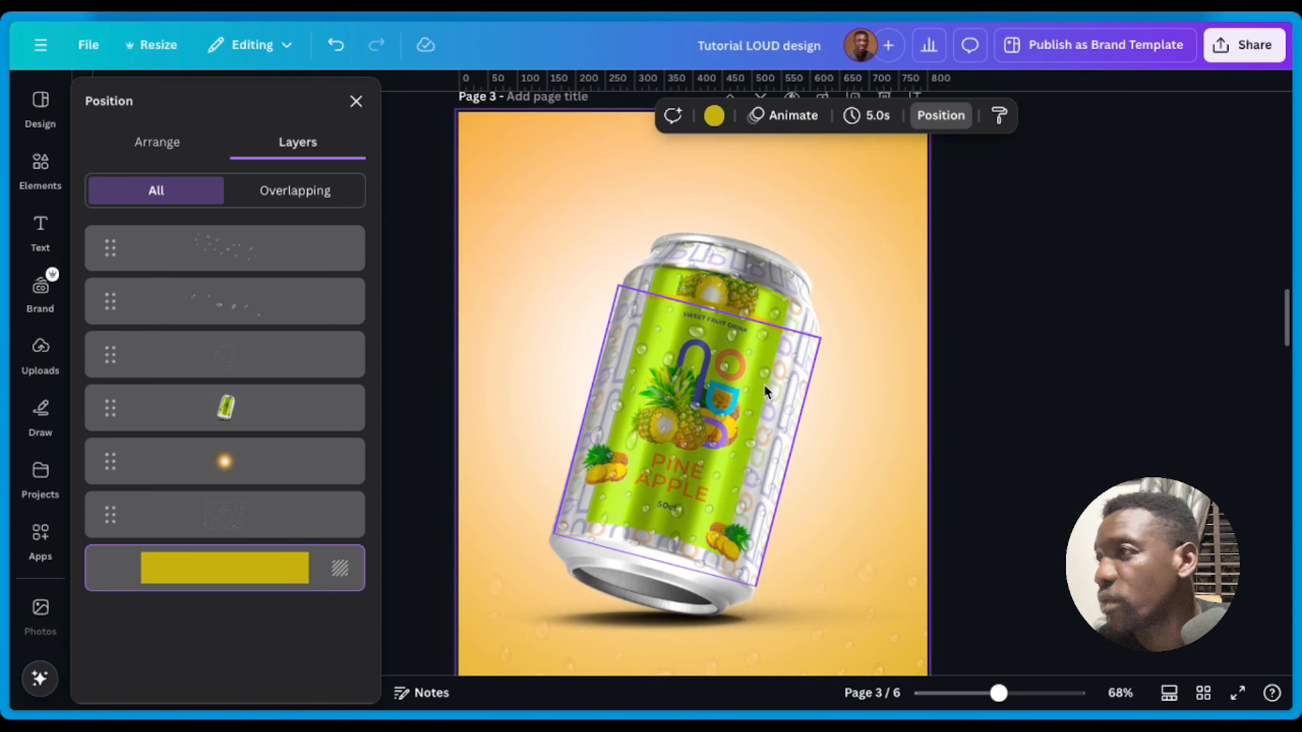
scroll(766, 395, down, 8)
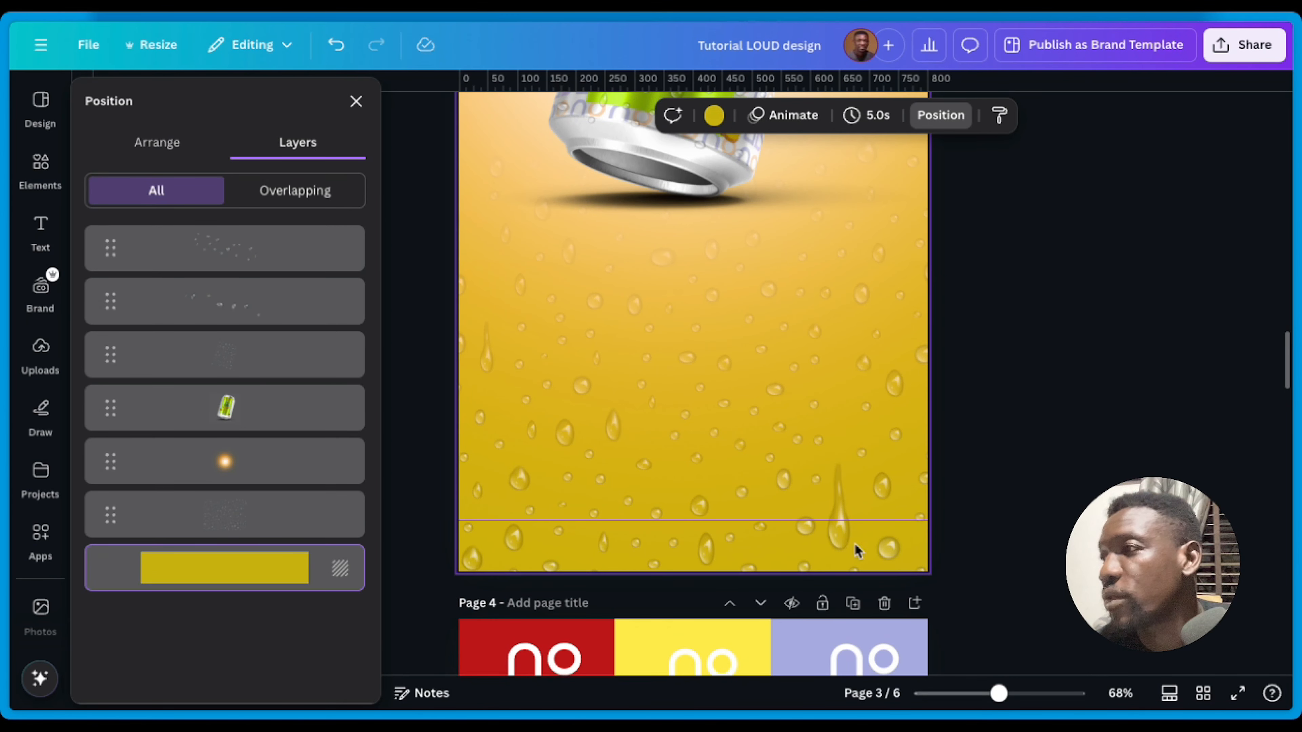
click(839, 552)
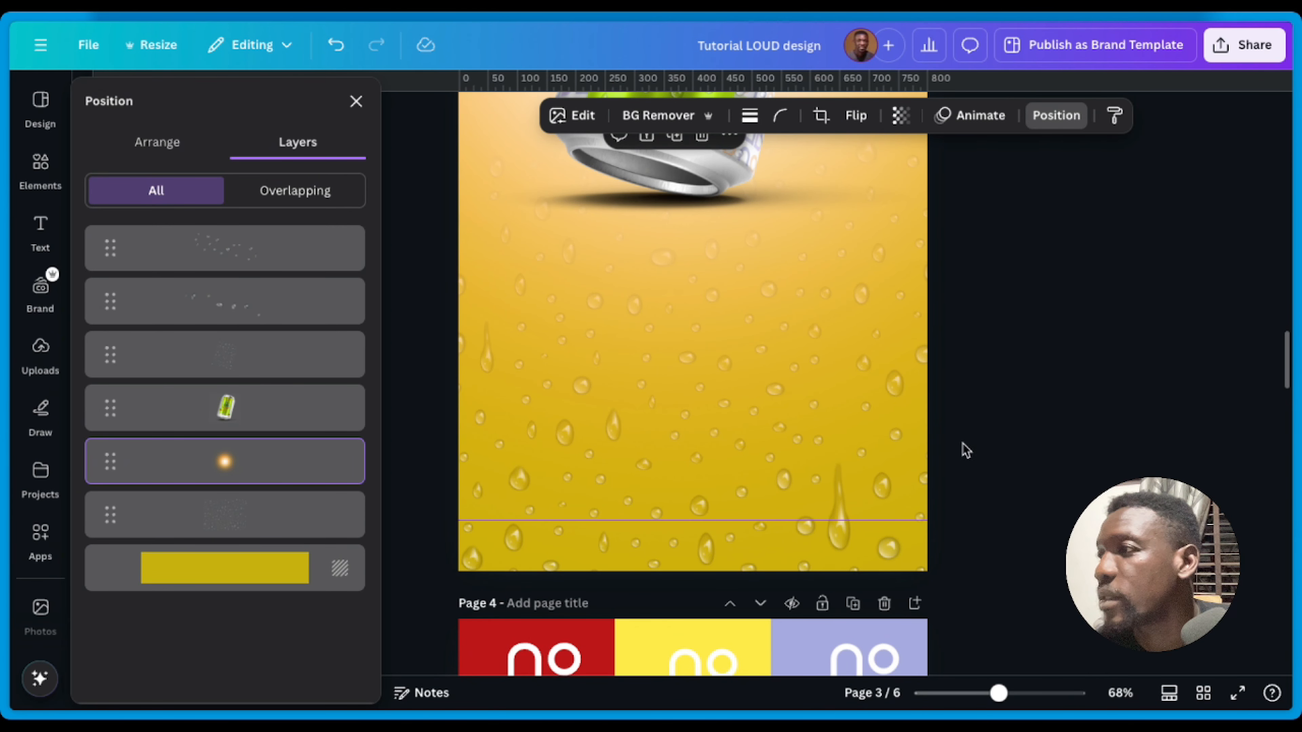
key(alt+1)
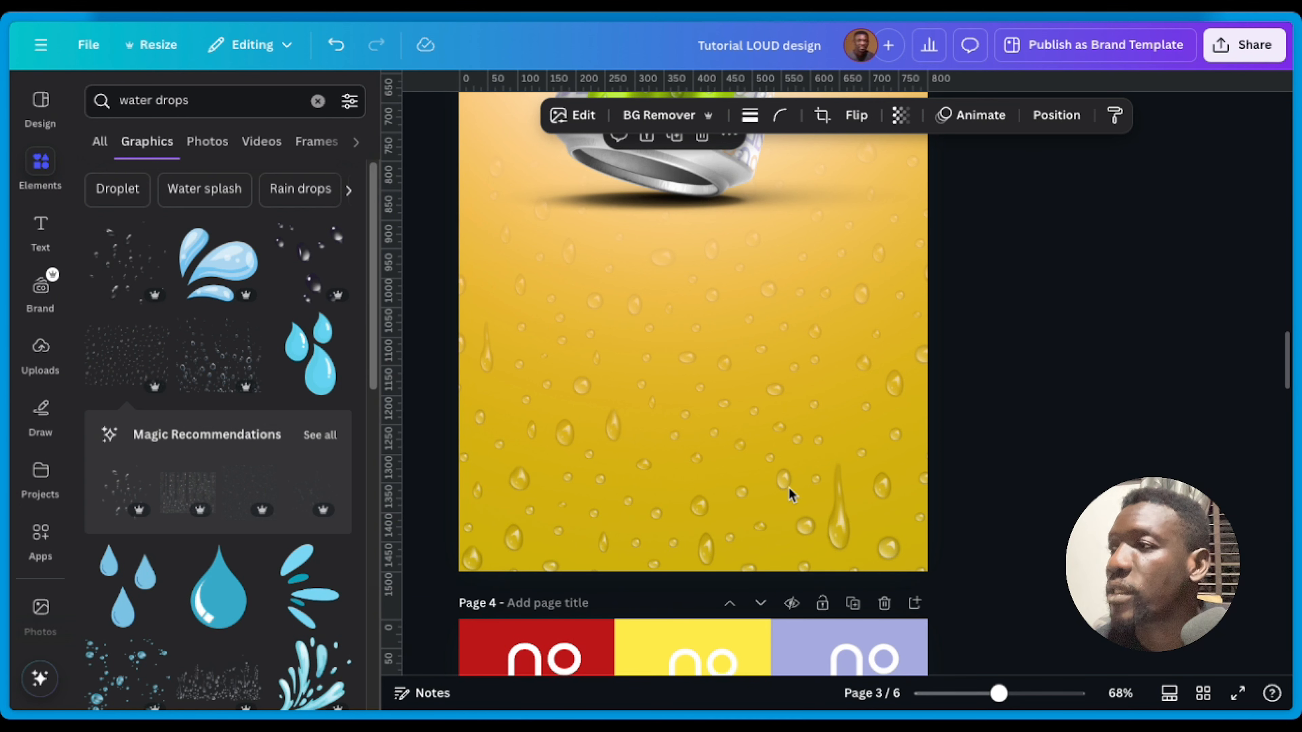
double_click(777, 483)
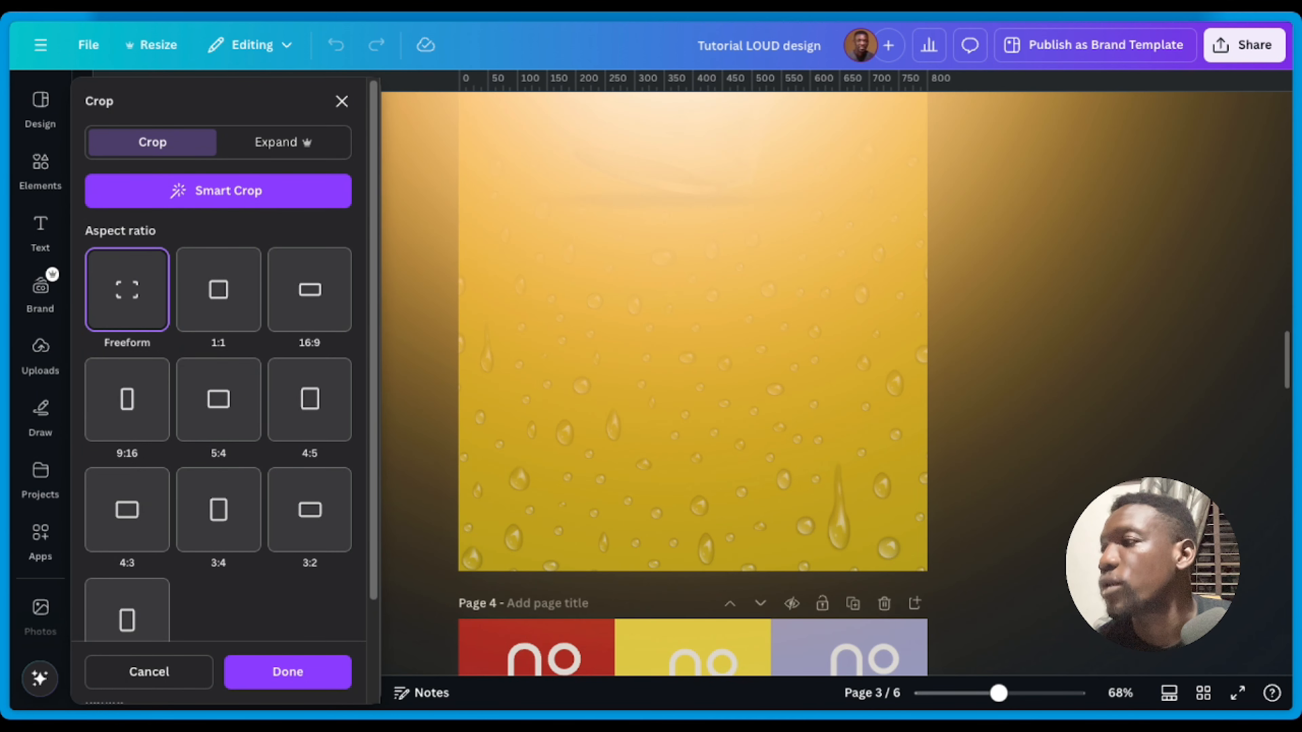
key(Escape)
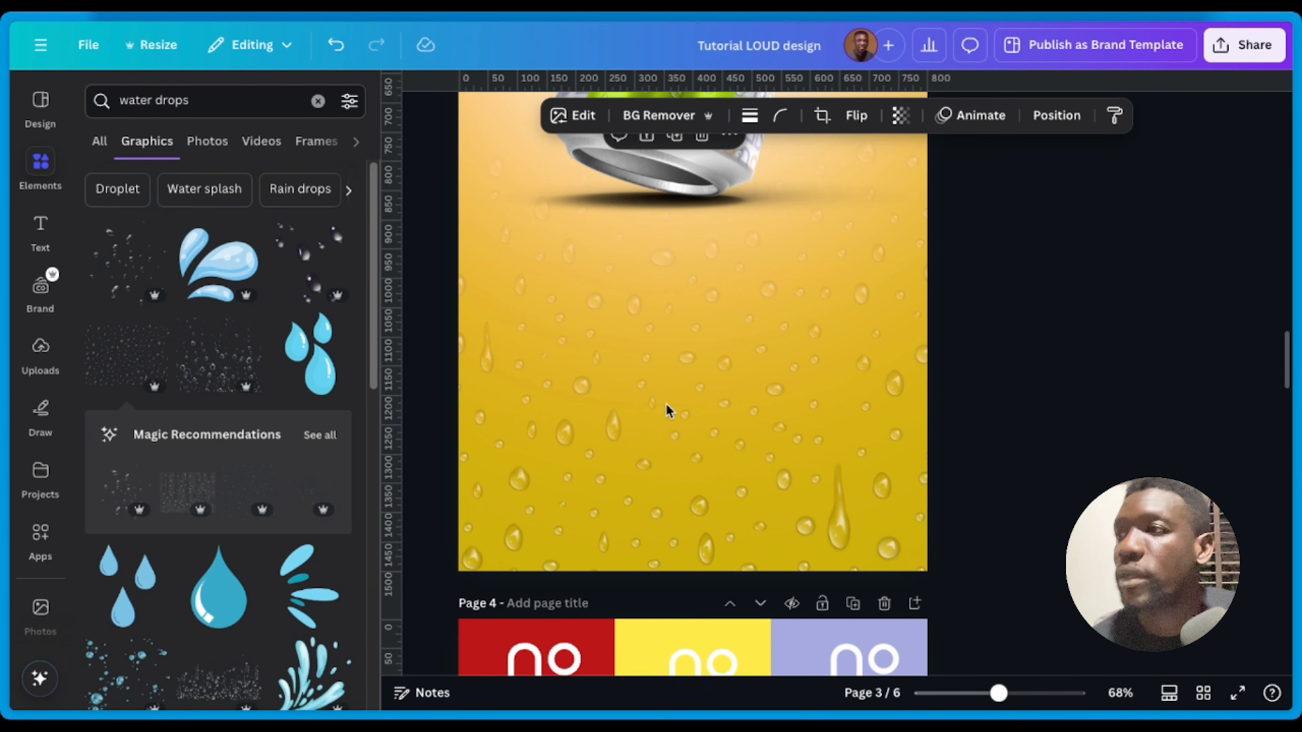
text(text)
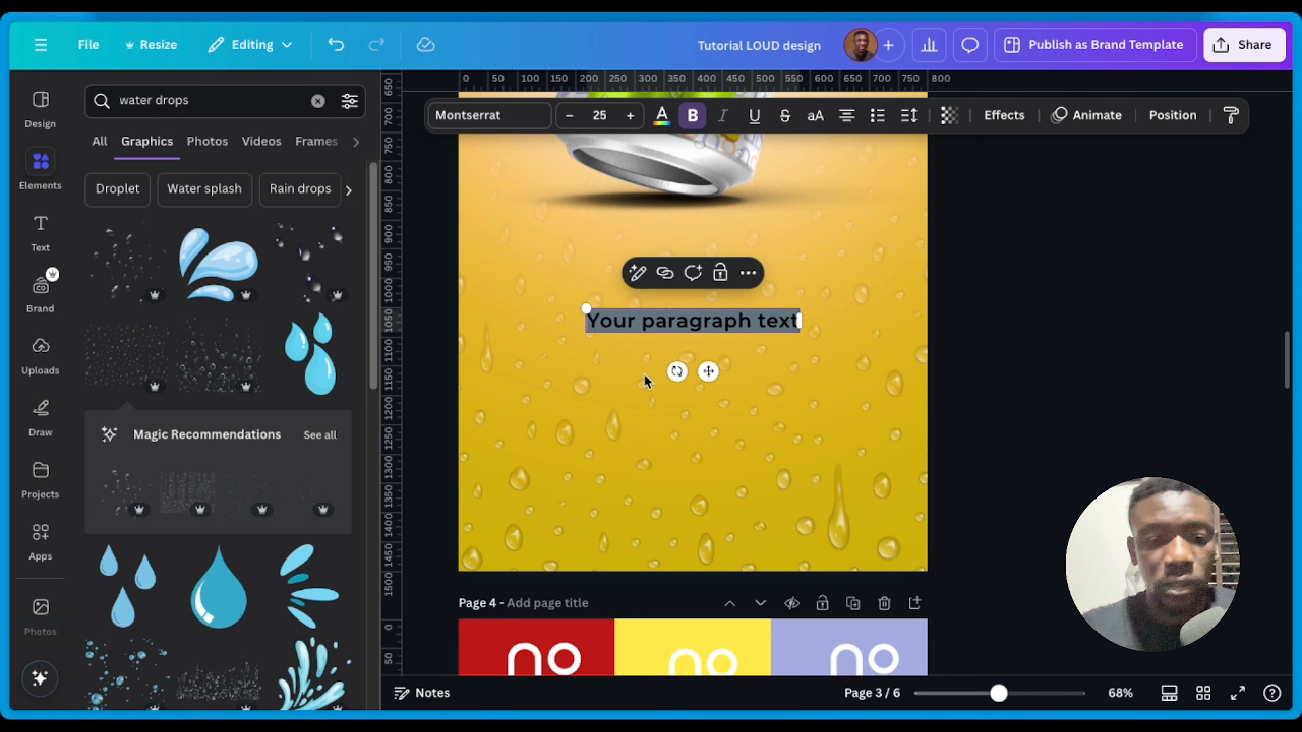
text(@theca)
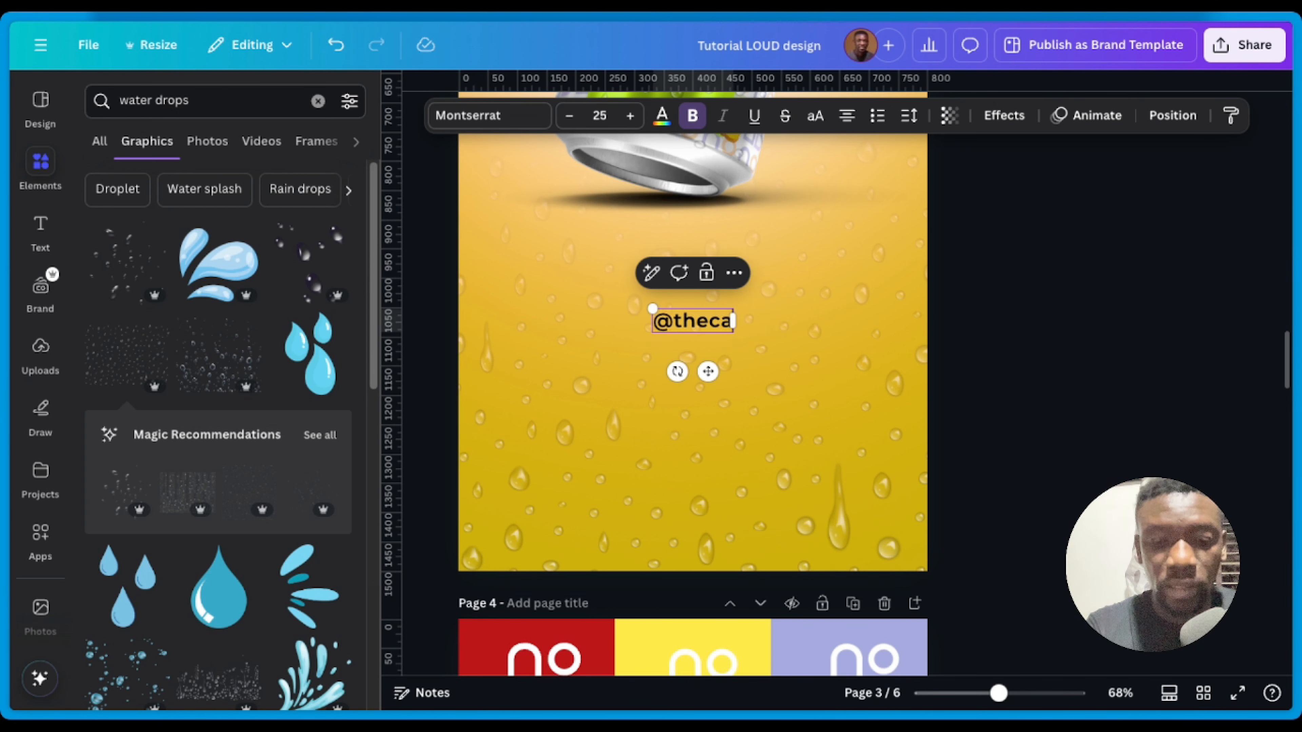
text(nvageek)
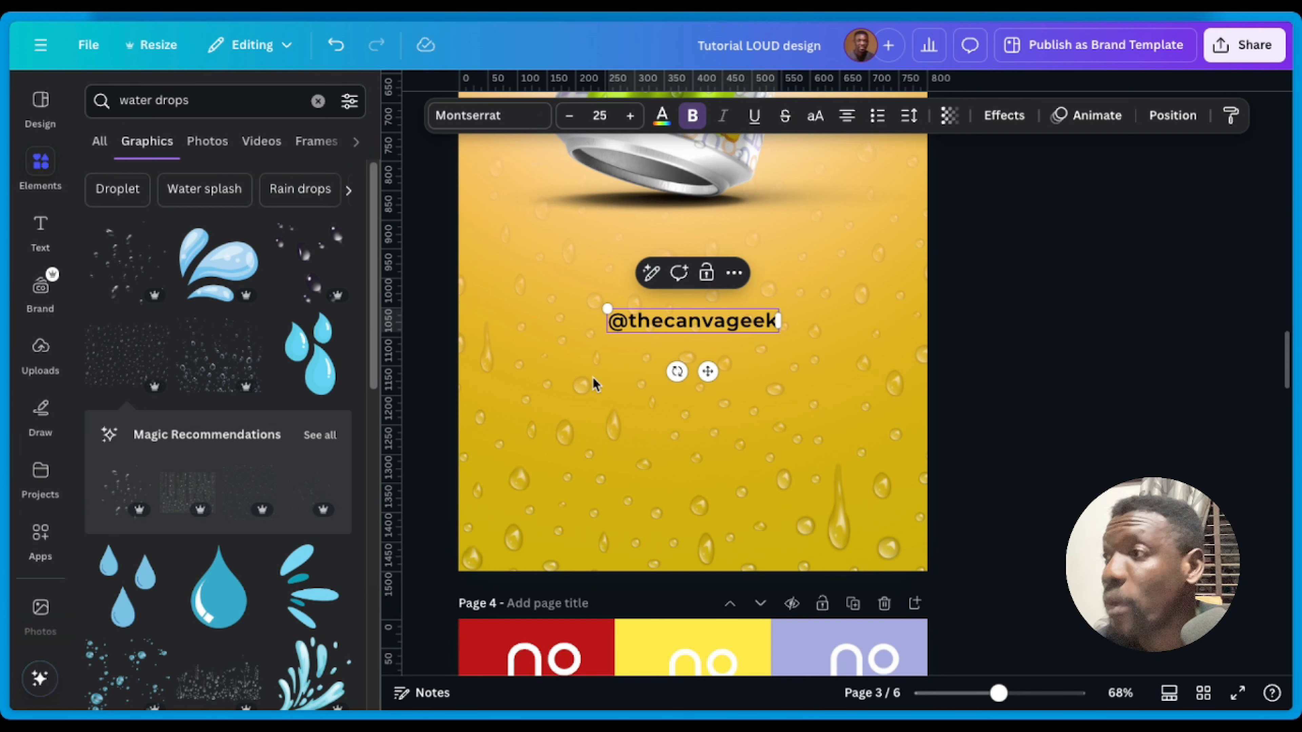
click(1012, 318)
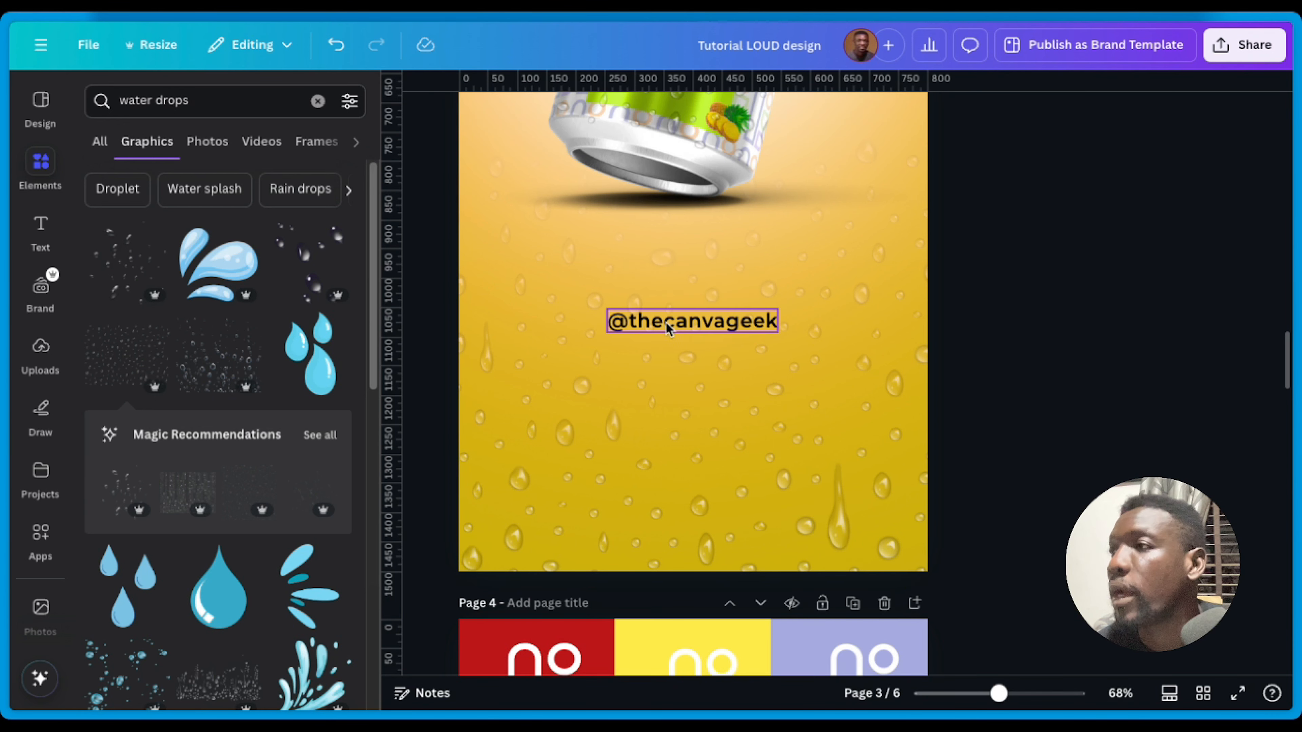
scroll(692, 335, up, 5)
click(655, 584)
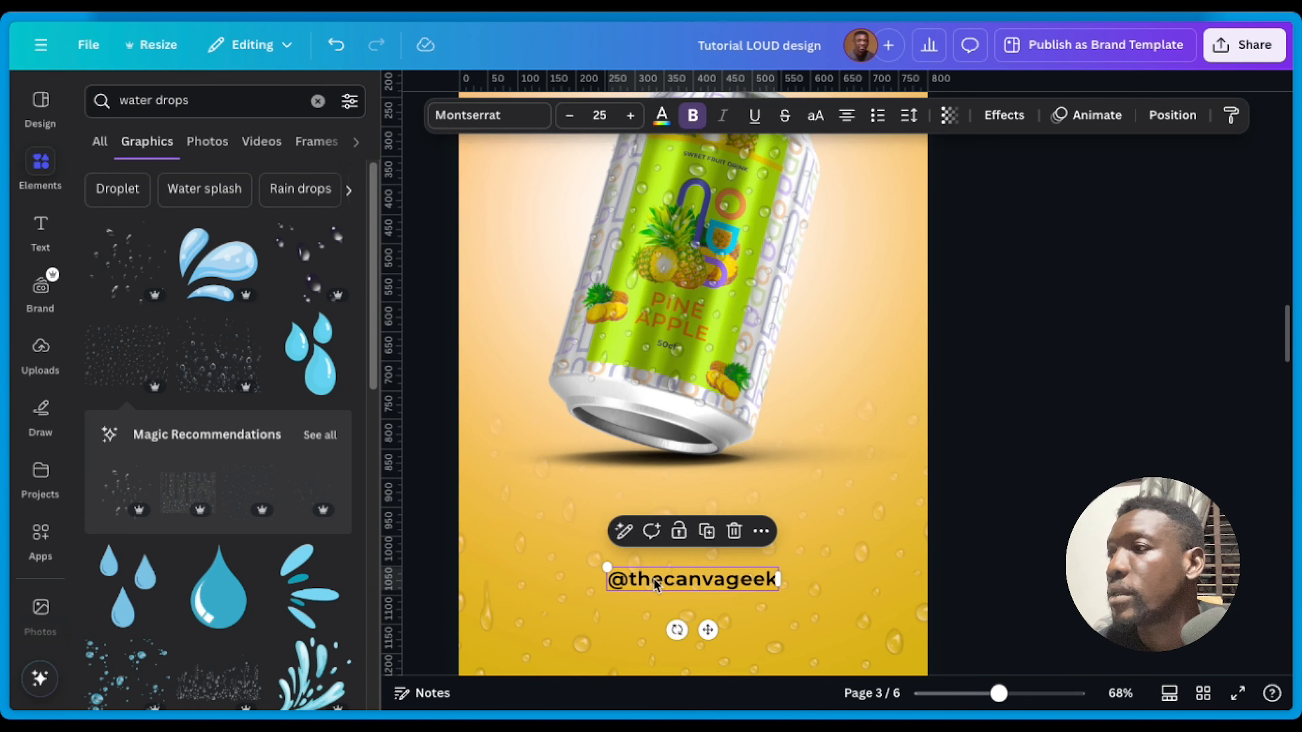
drag(606, 566, 519, 555)
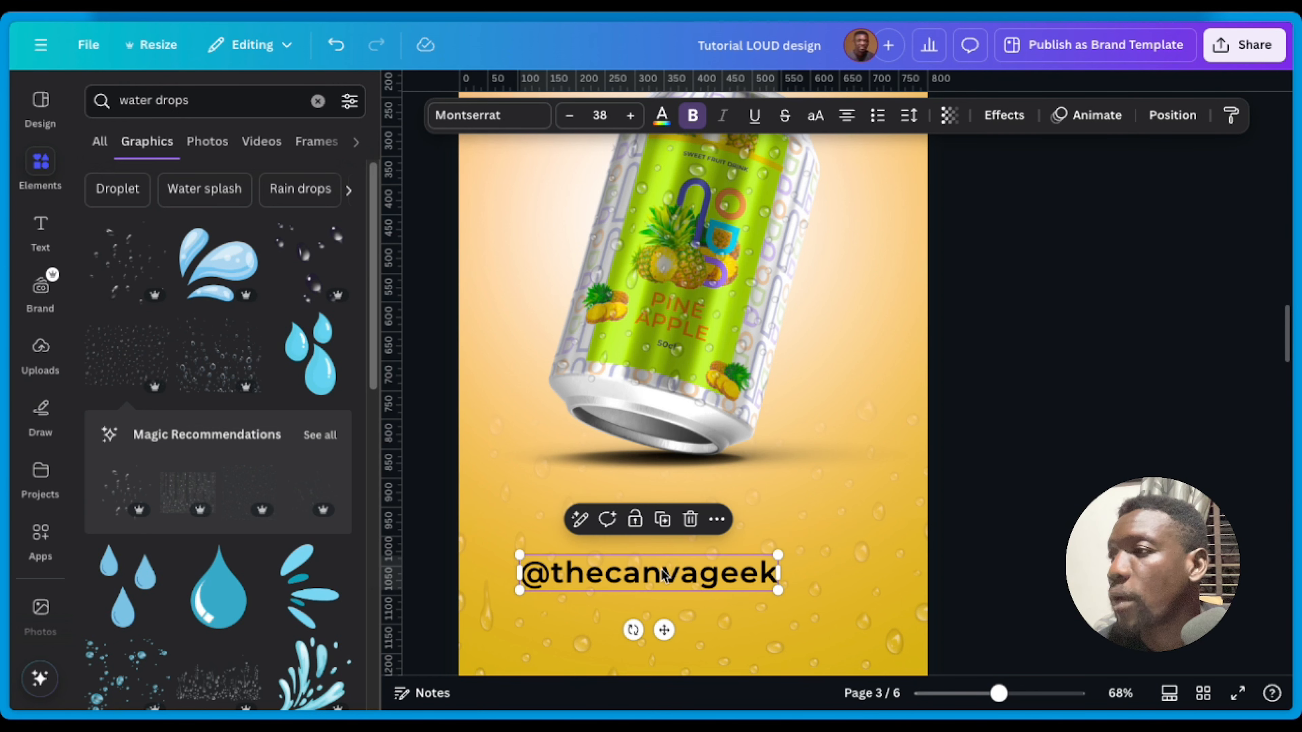
drag(663, 574, 703, 577)
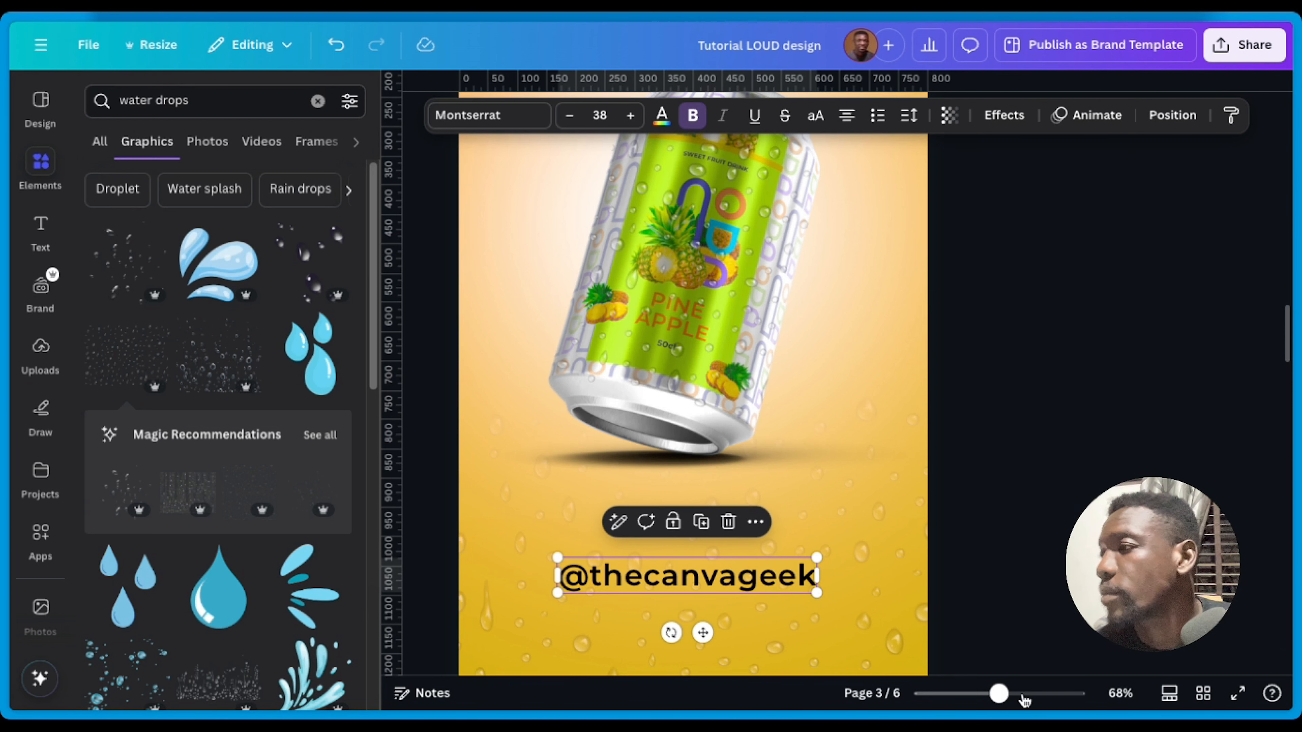
drag(999, 693, 990, 693)
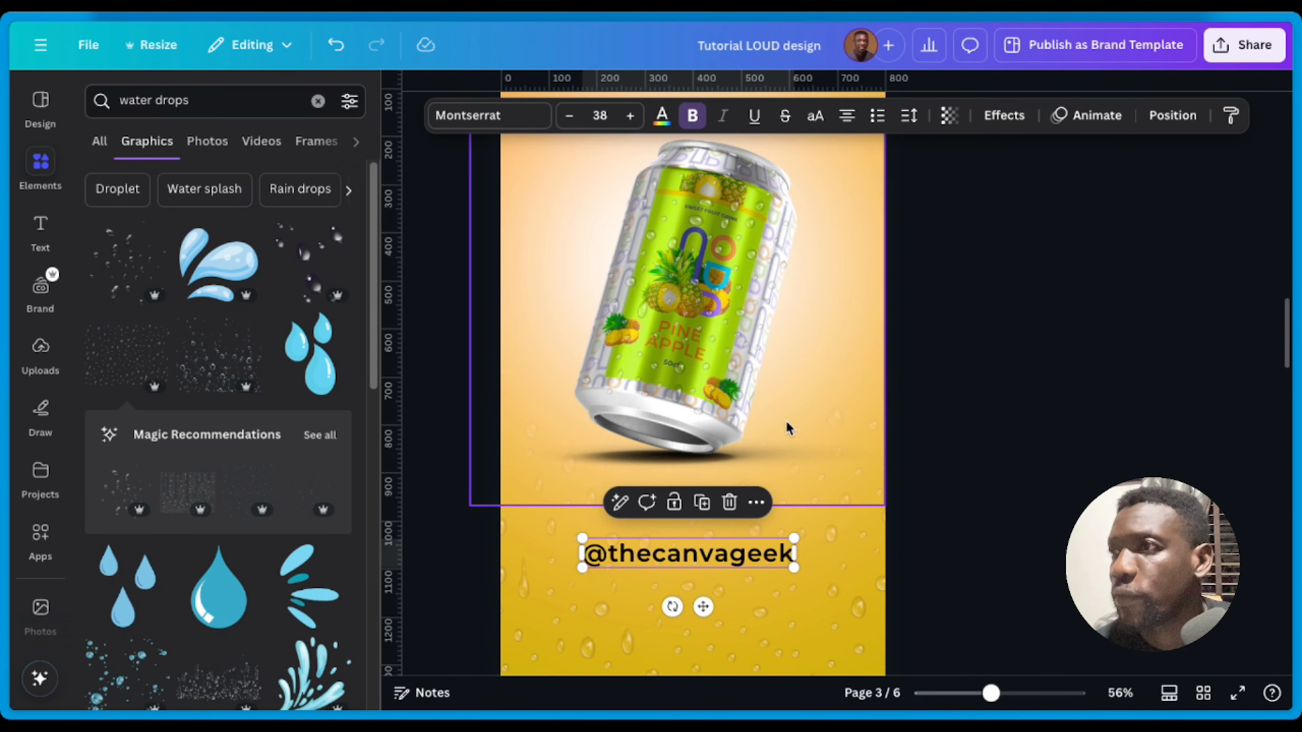
scroll(719, 427, up, 3)
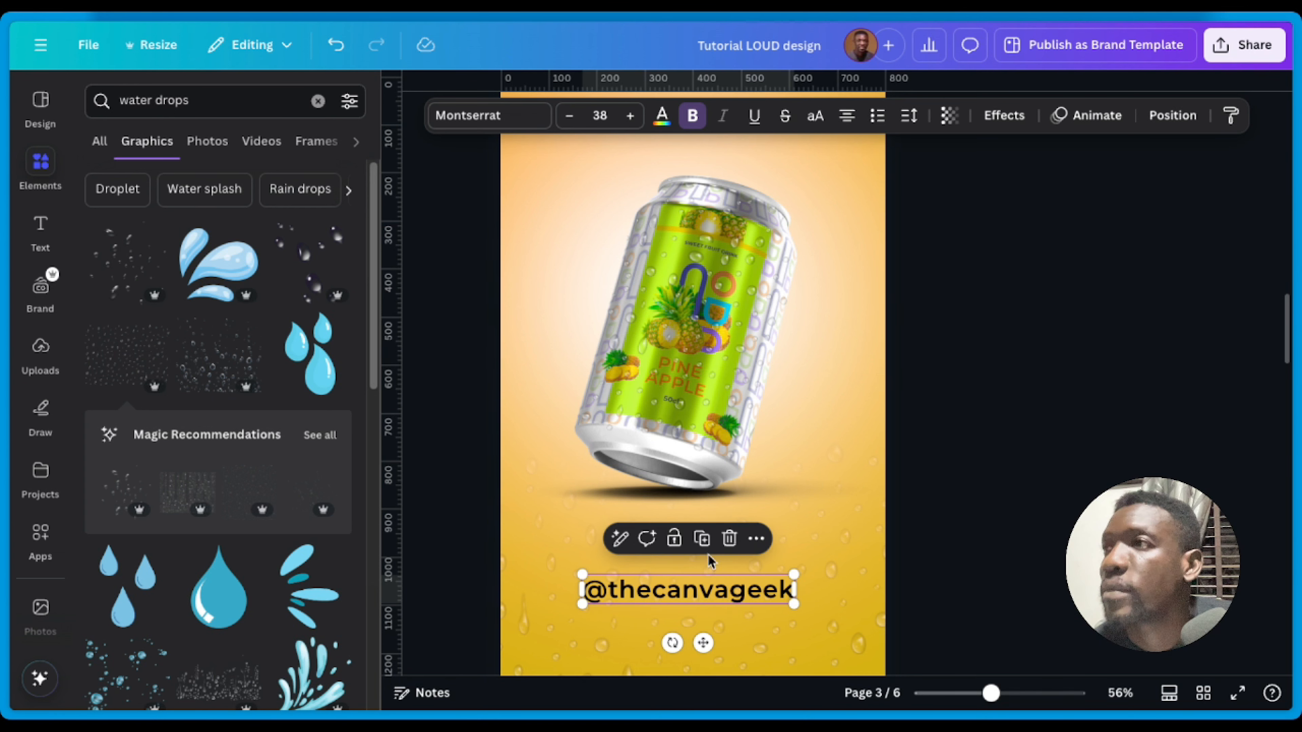
Step: Open youtube.com in a new browser tab
key(super+t)
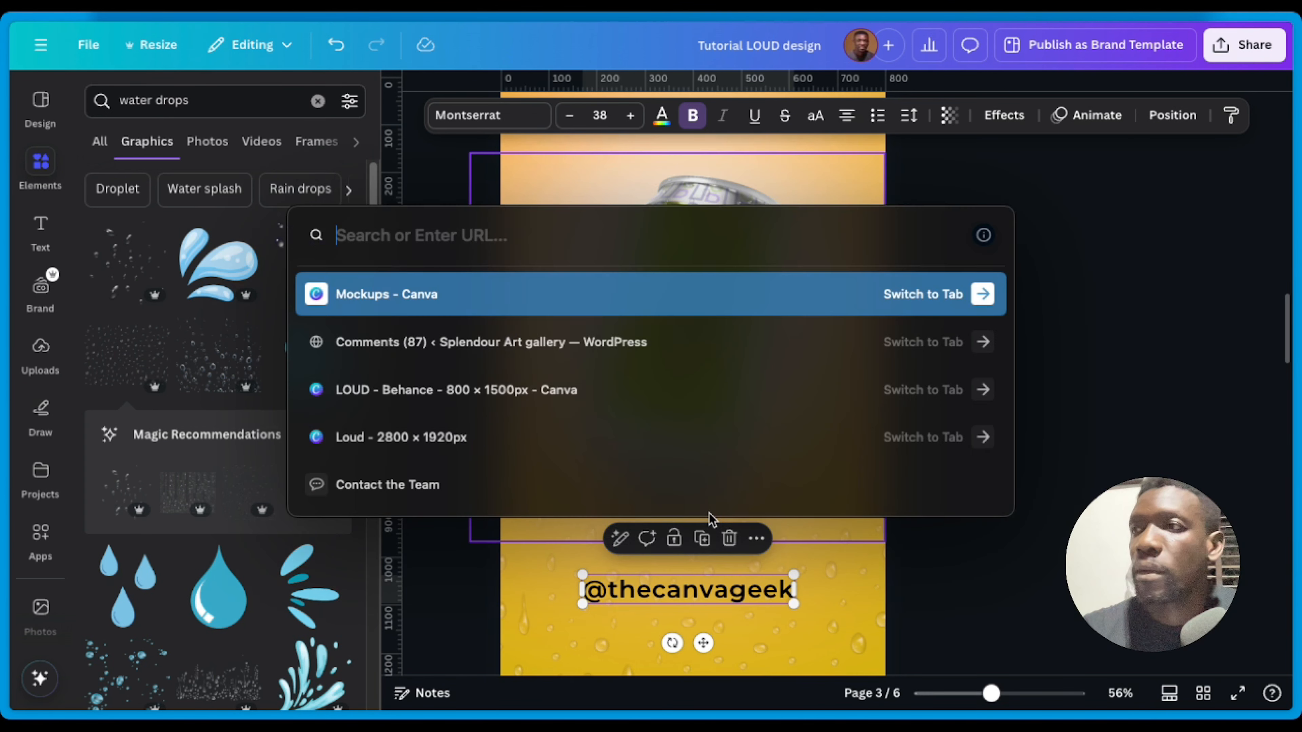
text(youtu)
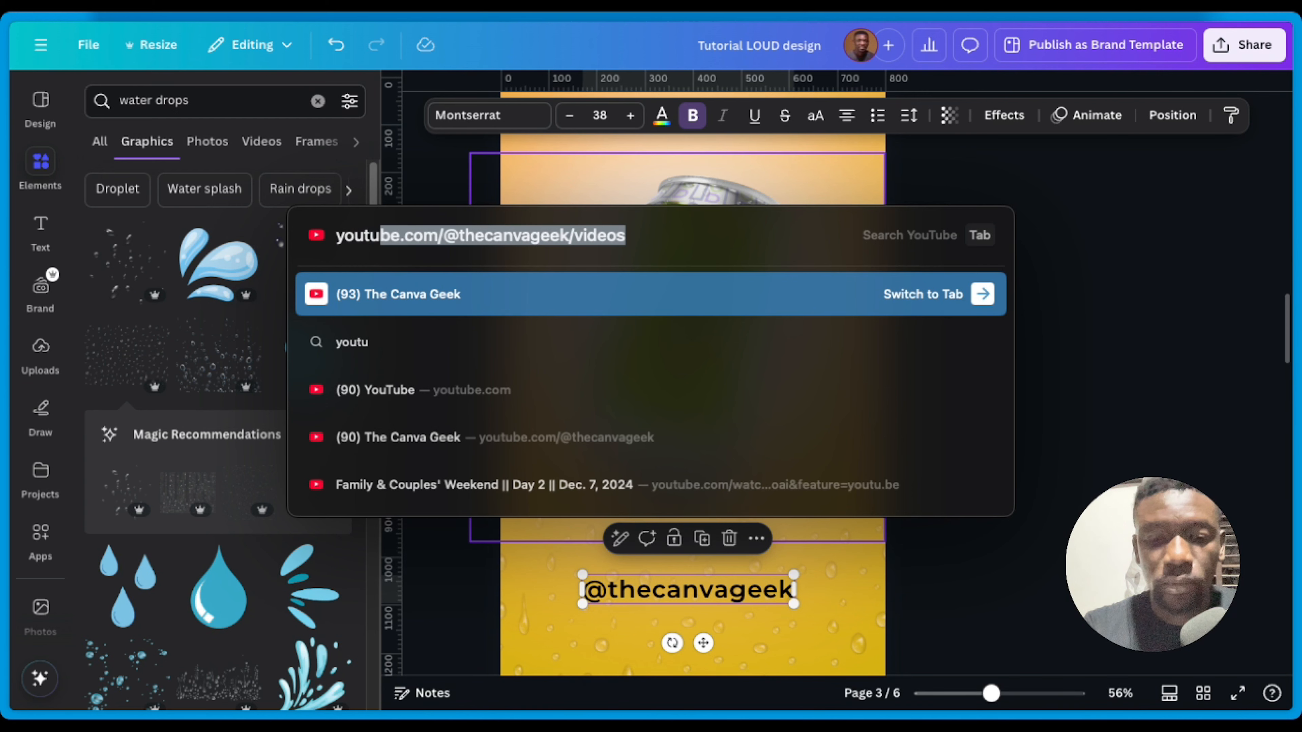
text(be.com)
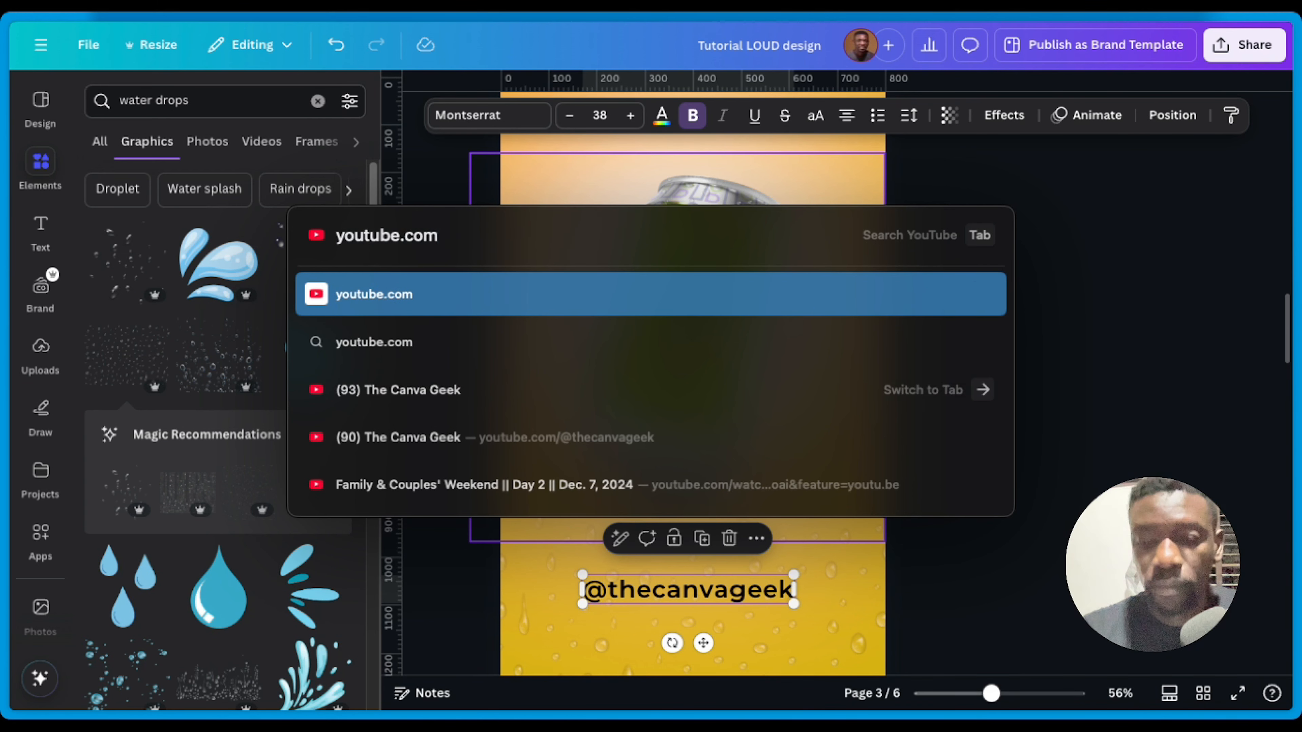
key(Return)
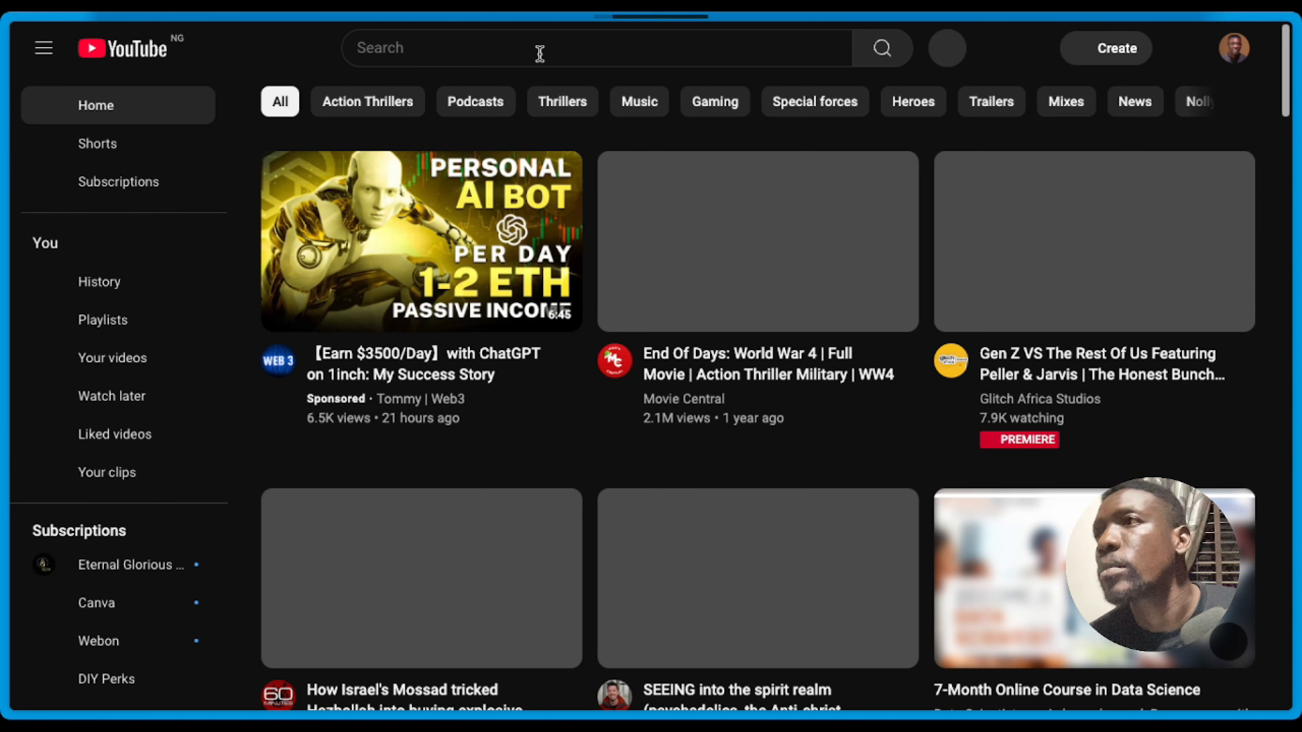
click(539, 52)
text(@)
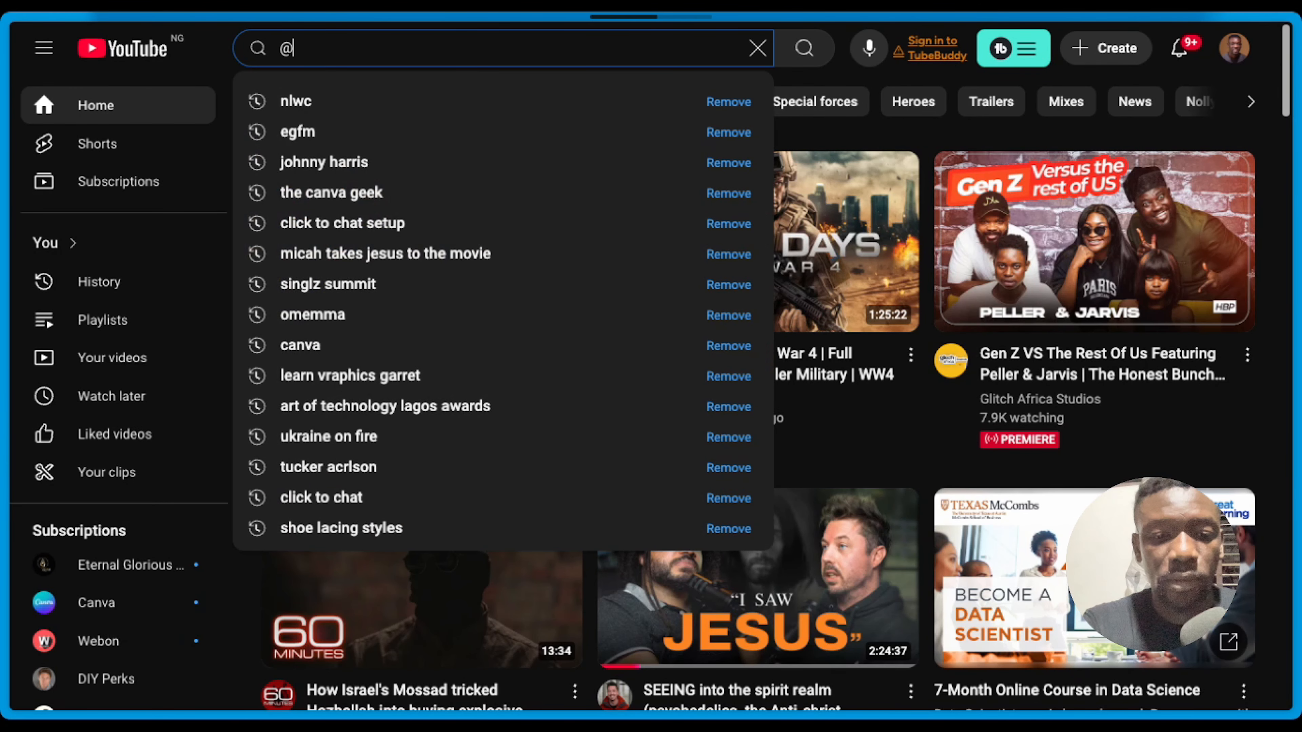
text(thecanvagee)
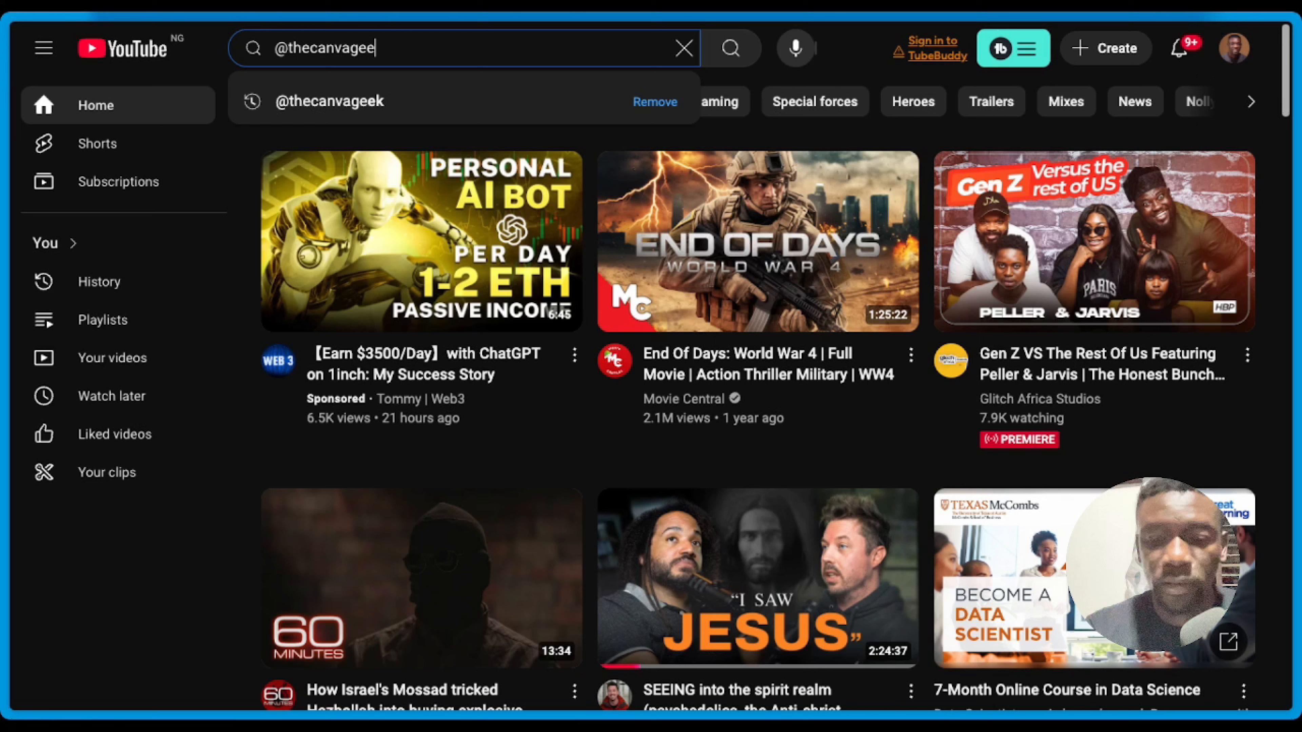
click(379, 101)
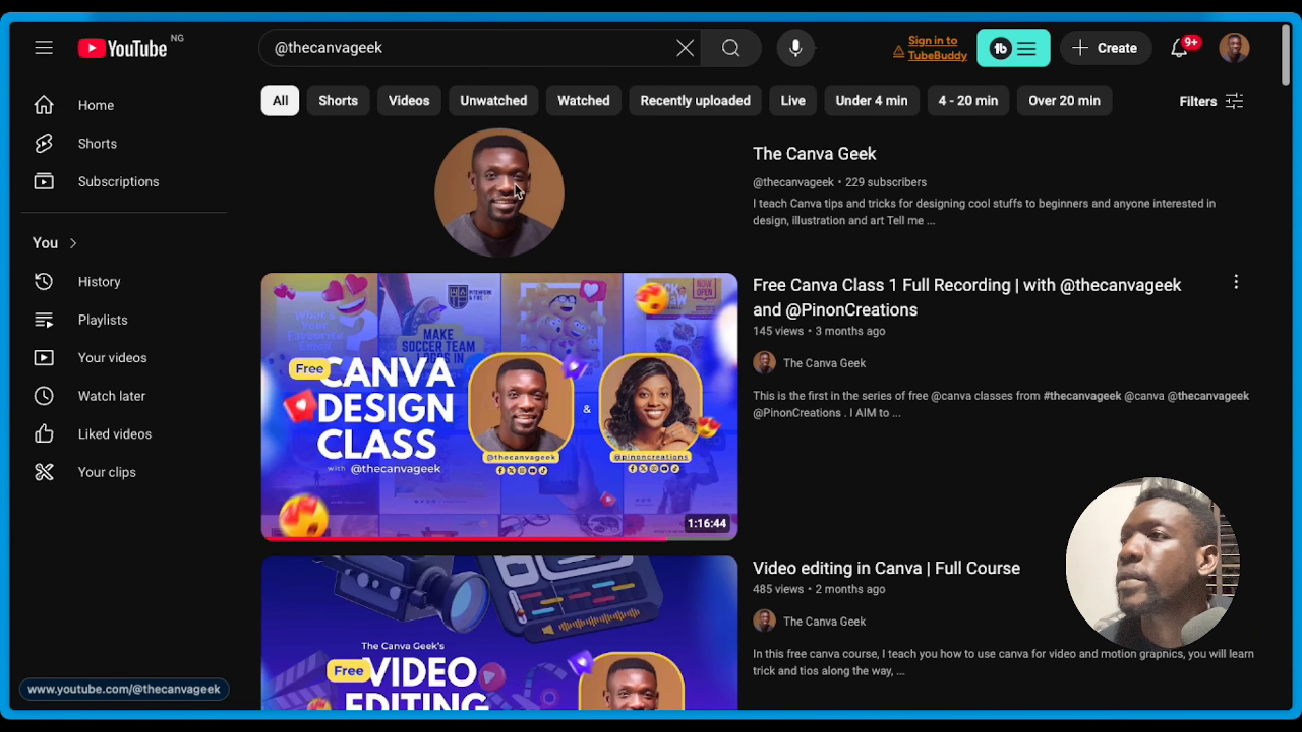
click(809, 155)
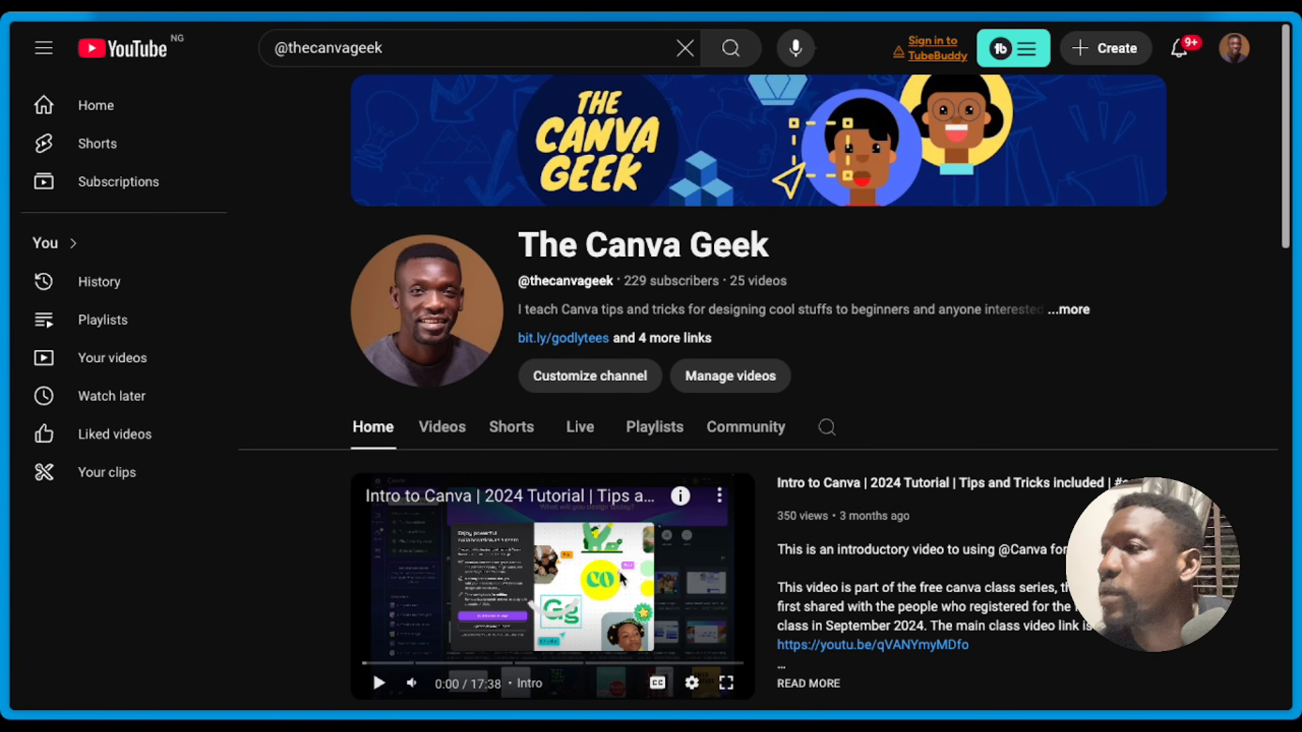
Step: Look over the channel's home page, and close its tab to return to the Tutorial LOUD design in Canva
scroll(615, 558, down, 5)
scroll(647, 558, up, 4)
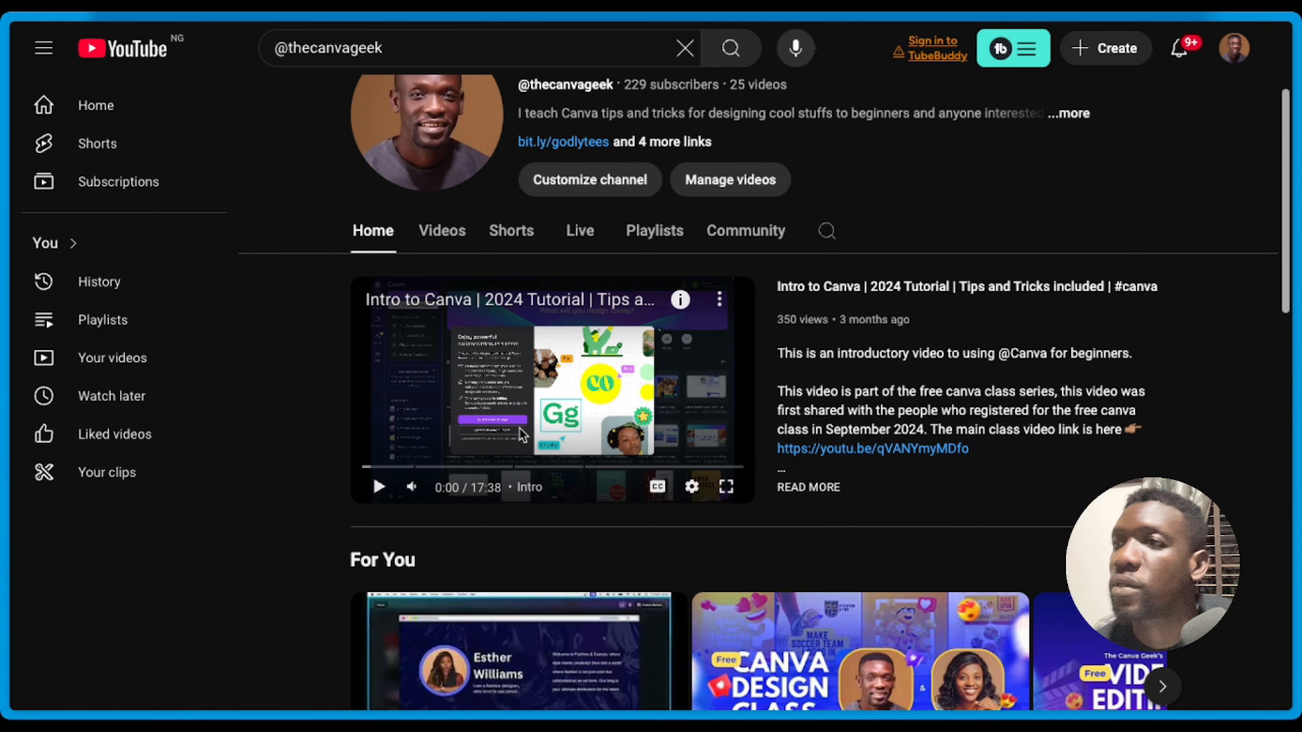
scroll(634, 342, up, 3)
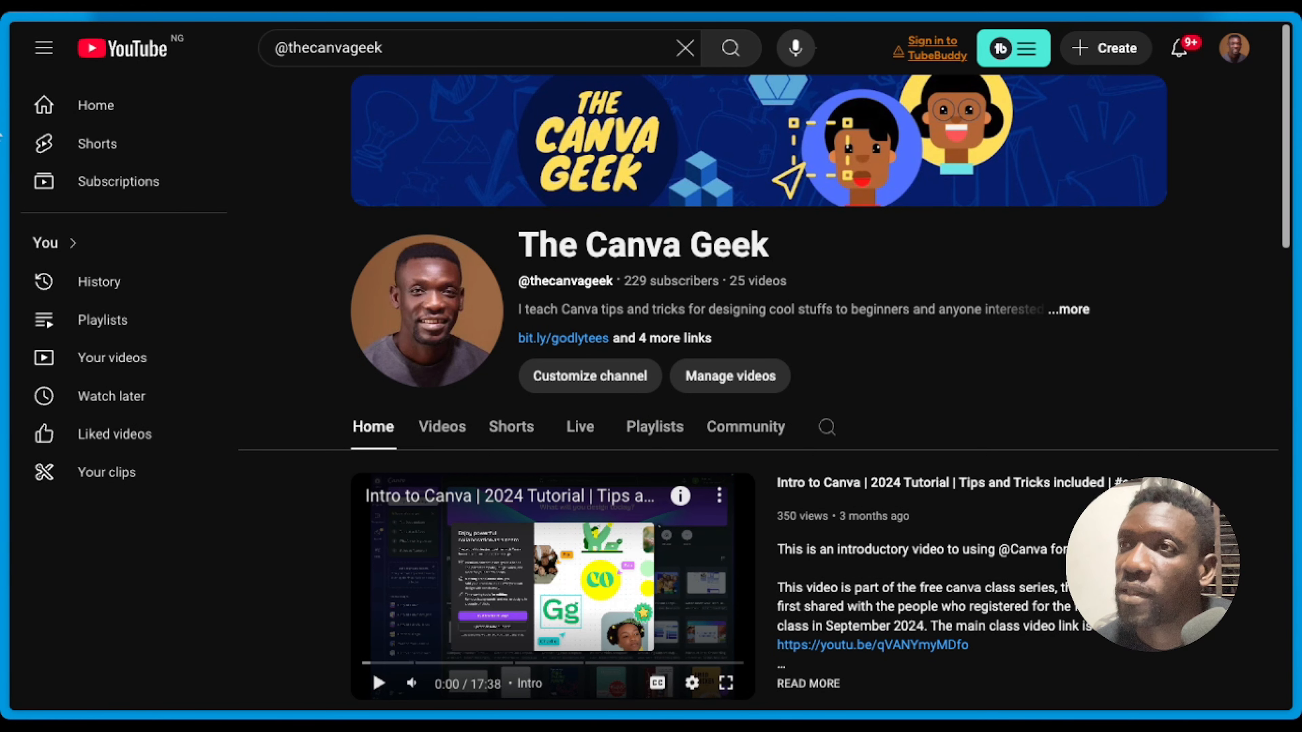
mouse_move(7, 359)
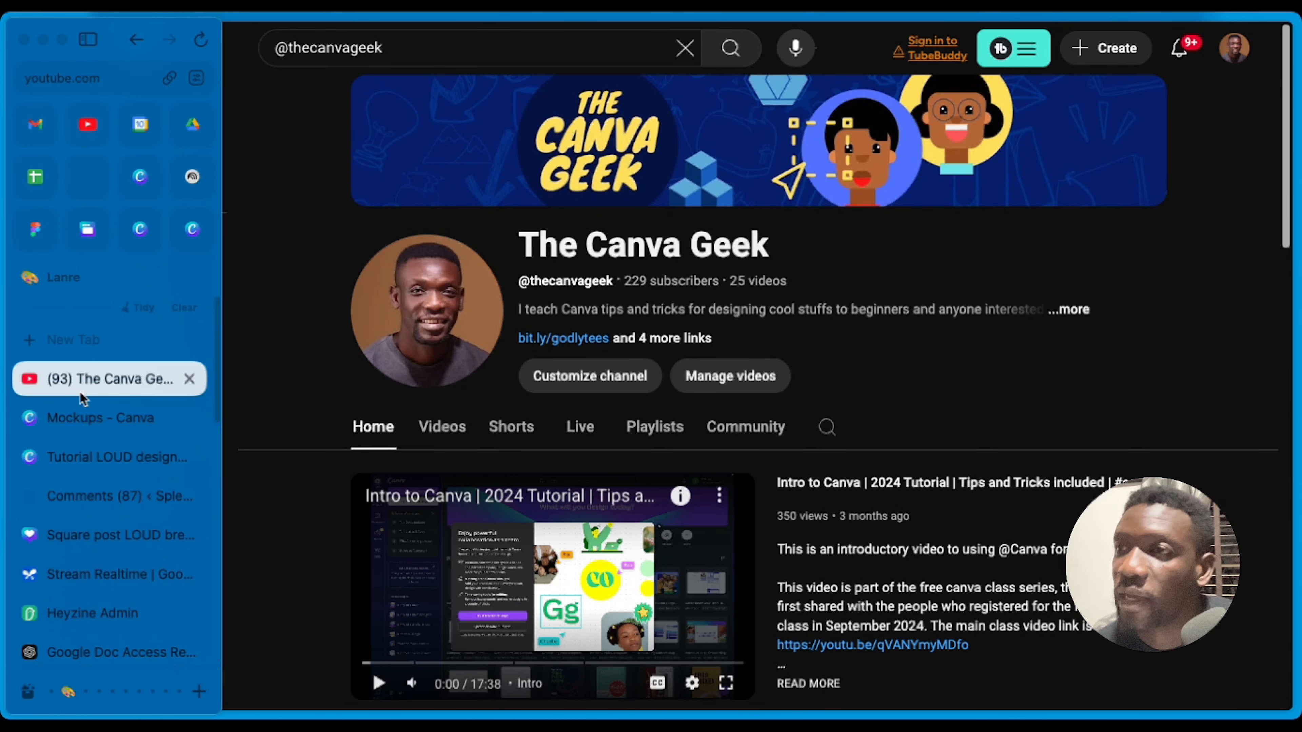
click(190, 379)
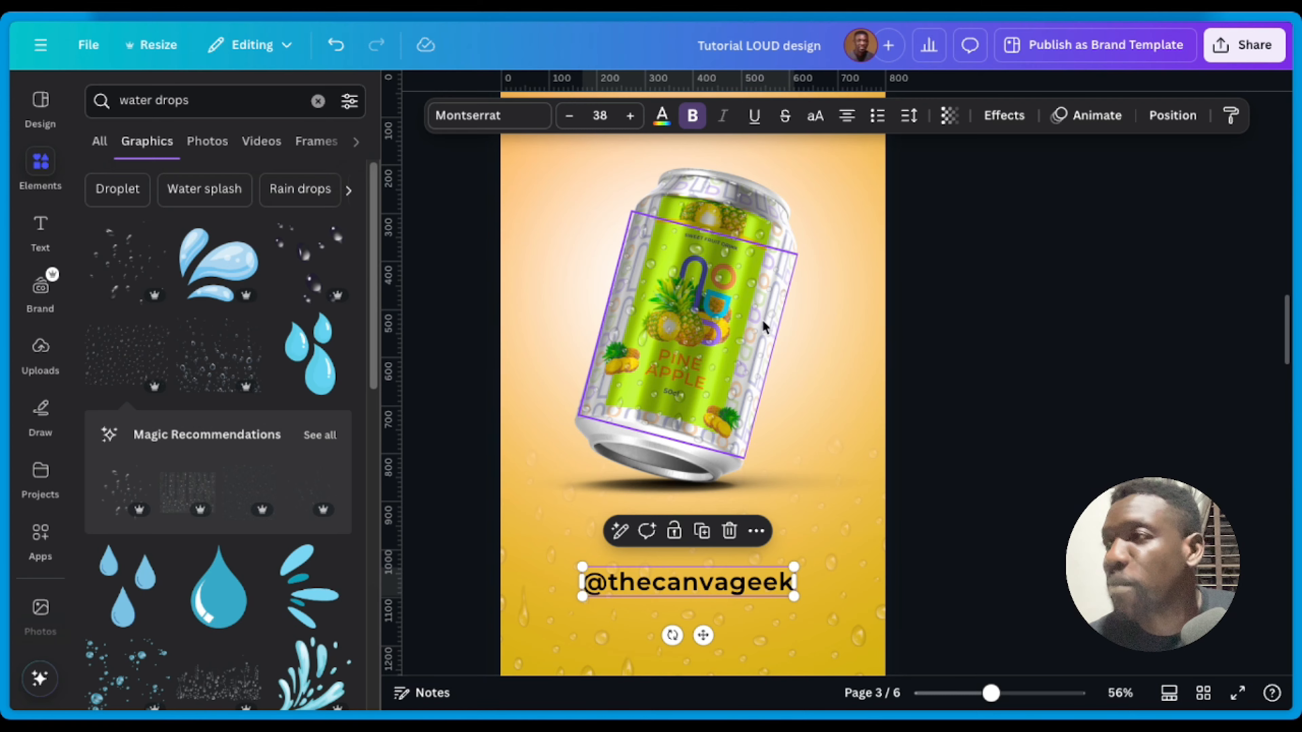
Step: Review the flavour tiles on page 4 and the can line-up, logo, pattern and label designs on pages 1 and 2
scroll(695, 397, down, 10)
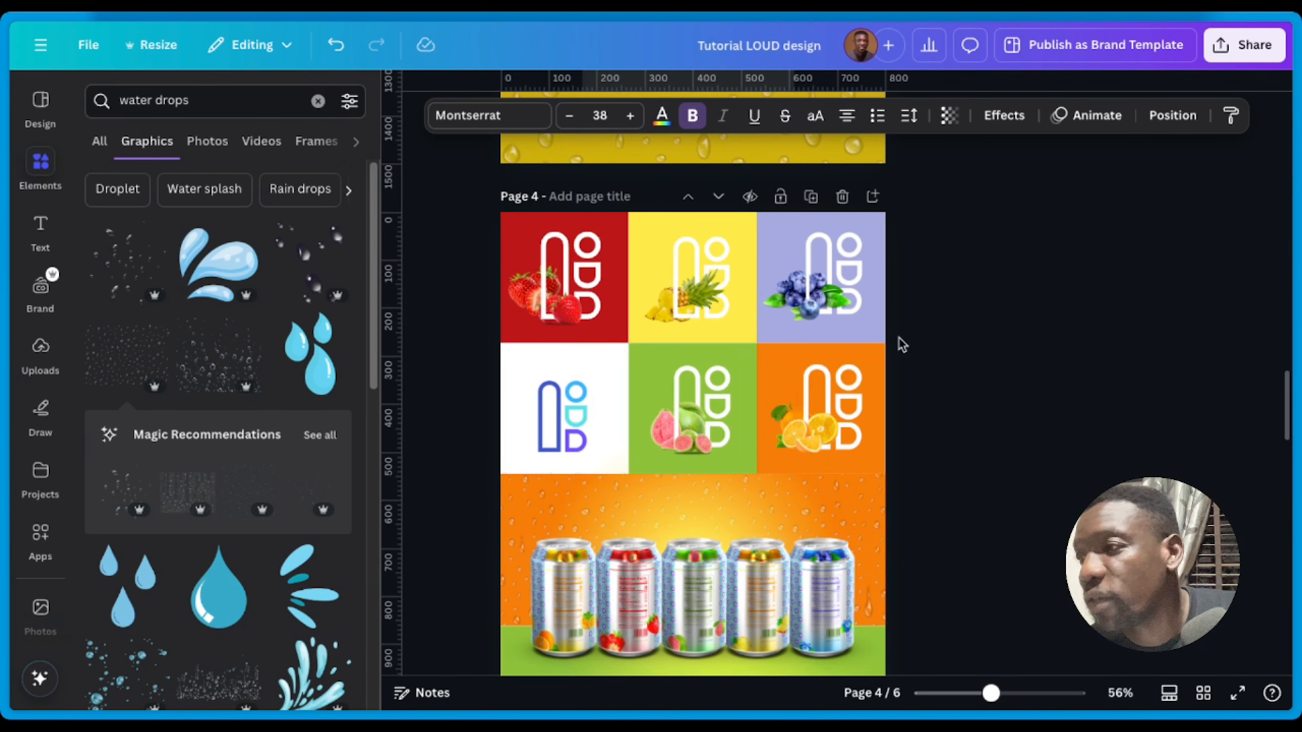
scroll(696, 406, down, 8)
scroll(651, 487, up, 15)
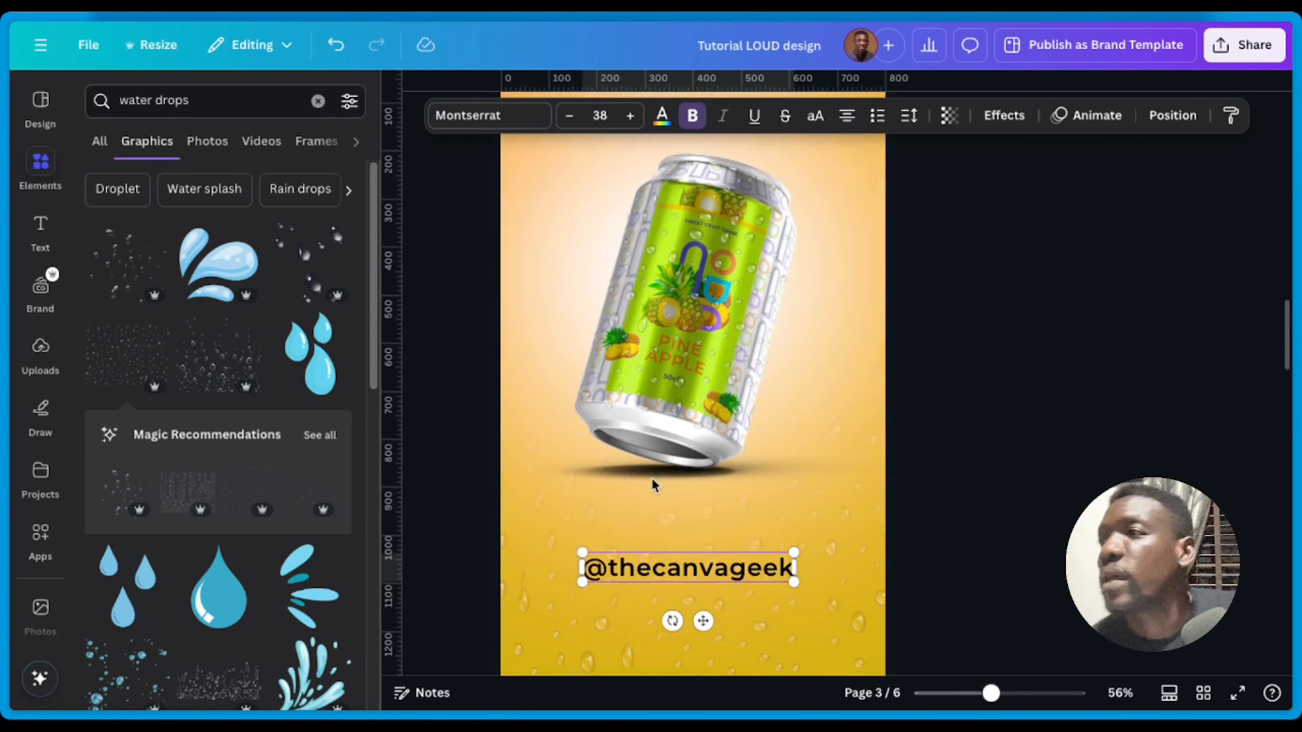
scroll(654, 486, up, 10)
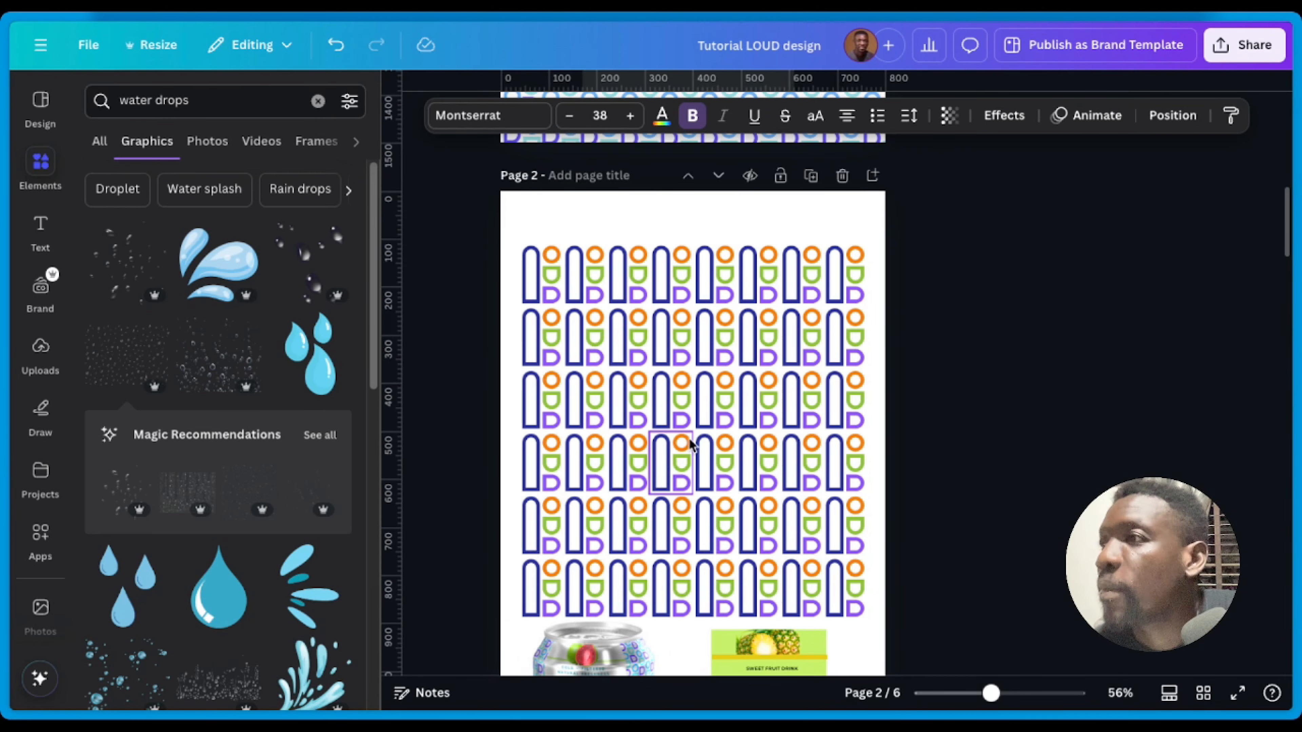
scroll(689, 444, up, 10)
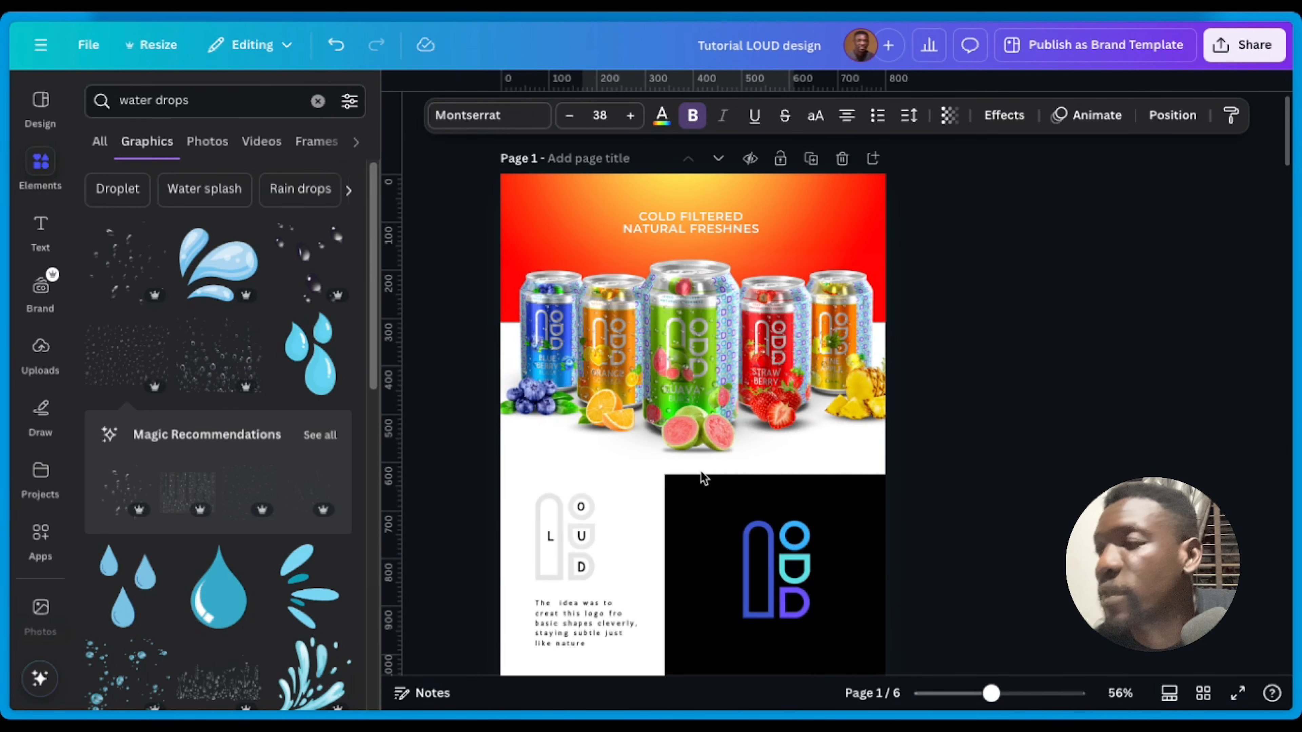
scroll(703, 478, down, 5)
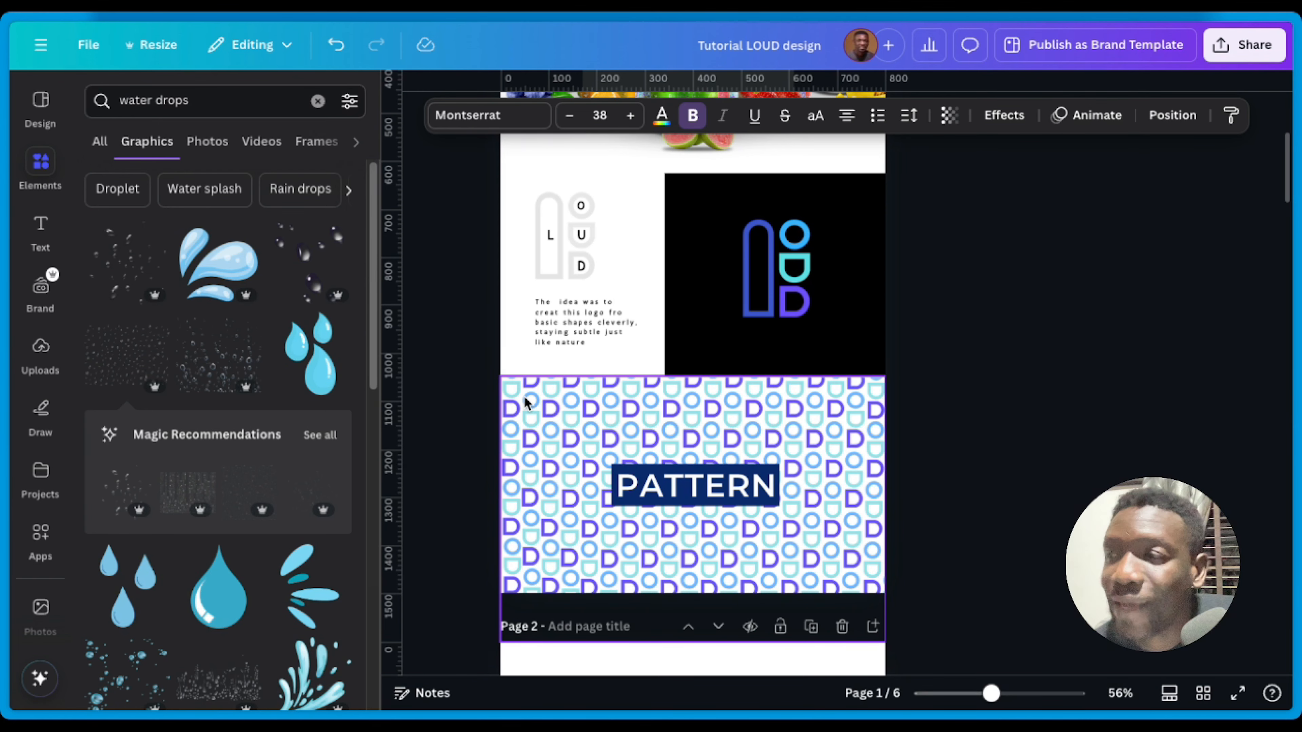
scroll(634, 419, down, 8)
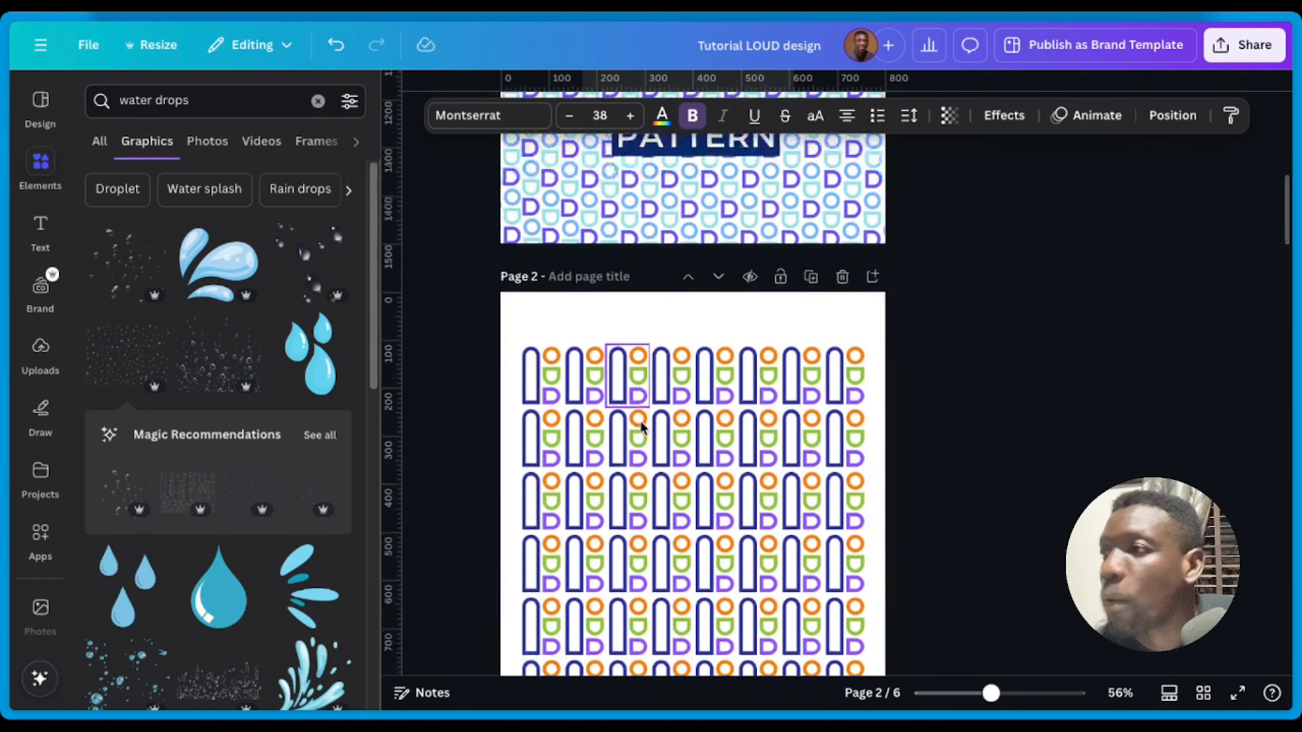
scroll(641, 426, down, 3)
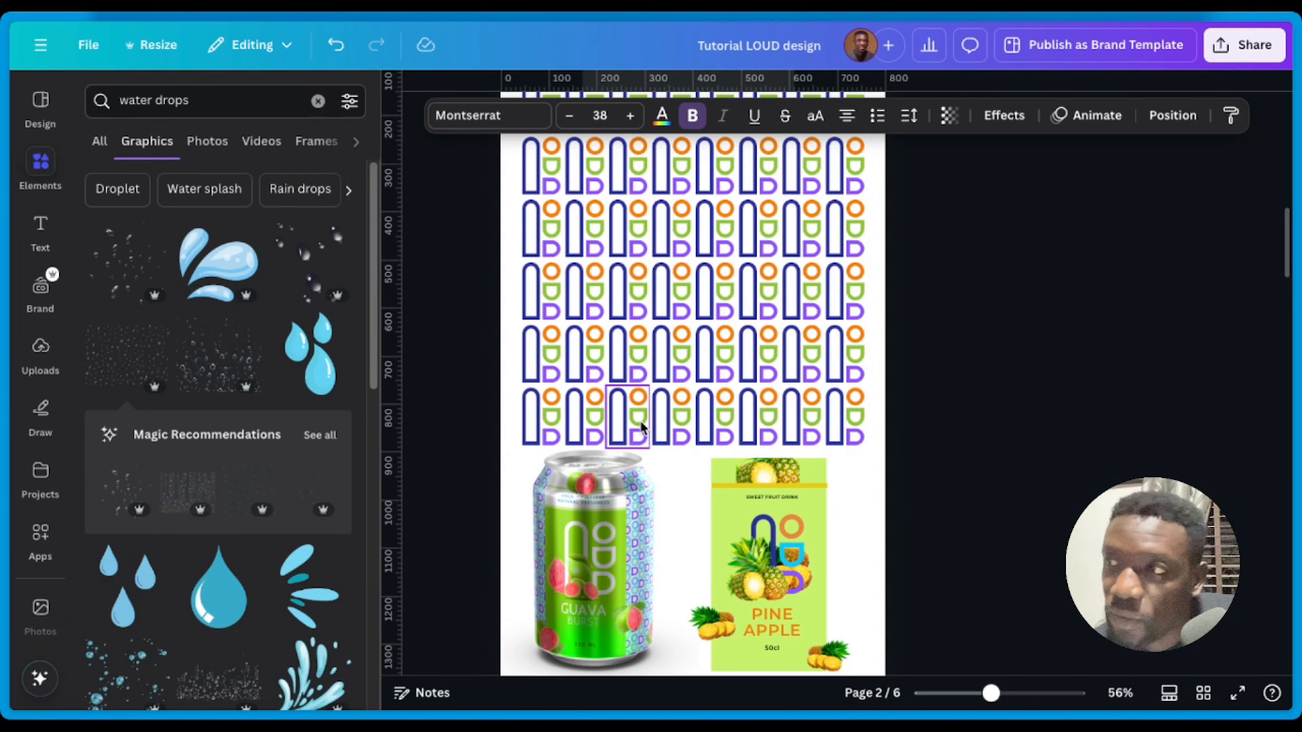
Step: Select the entire grid of LOUD logos on page 2 and move it slightly upward
scroll(522, 317, up, 2)
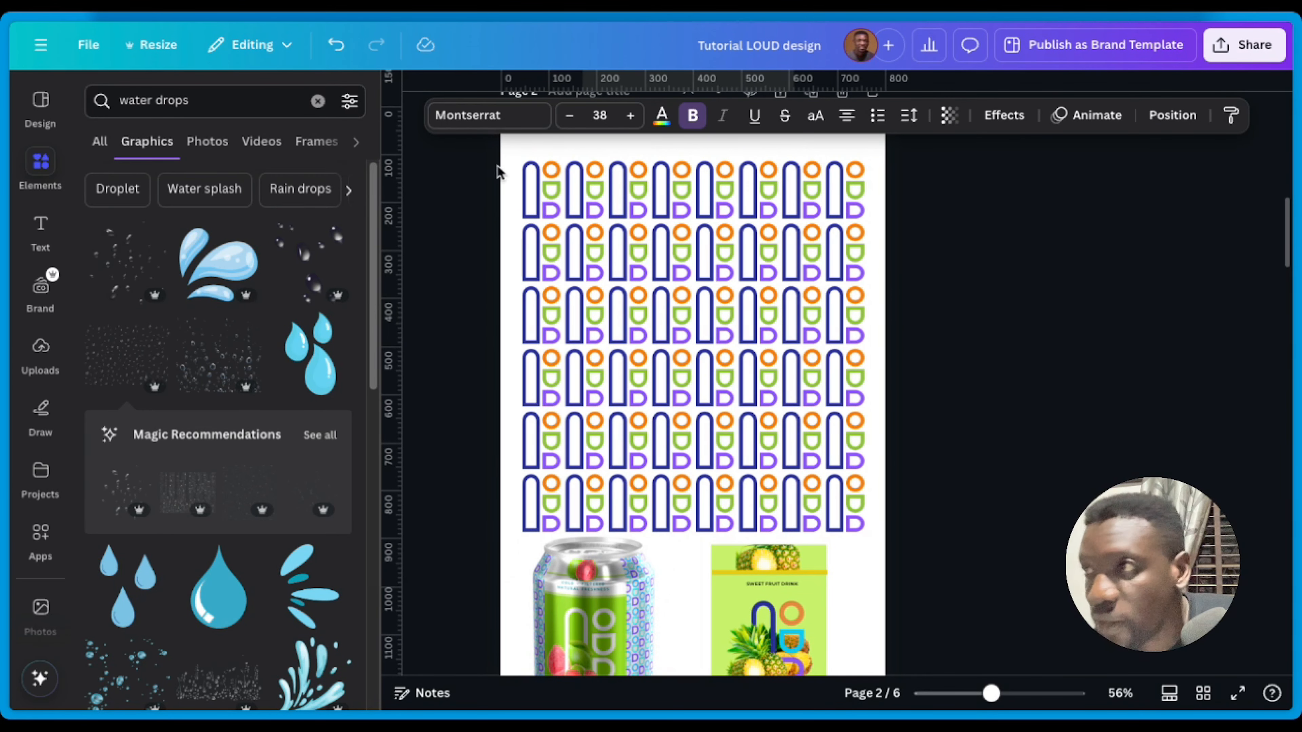
drag(492, 158, 880, 506)
mouse_move(811, 440)
mouse_down()
mouse_move(810, 416)
mouse_move(808, 438)
mouse_up()
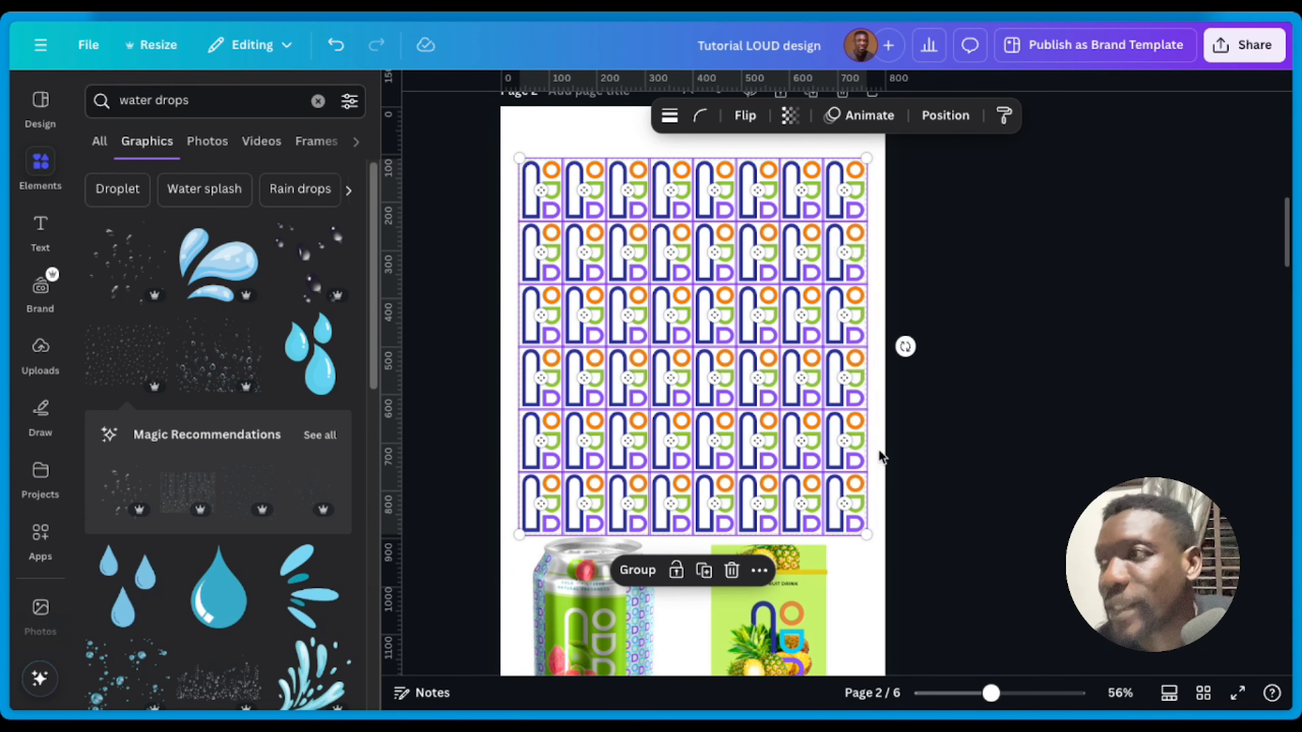
scroll(840, 425, down, 1)
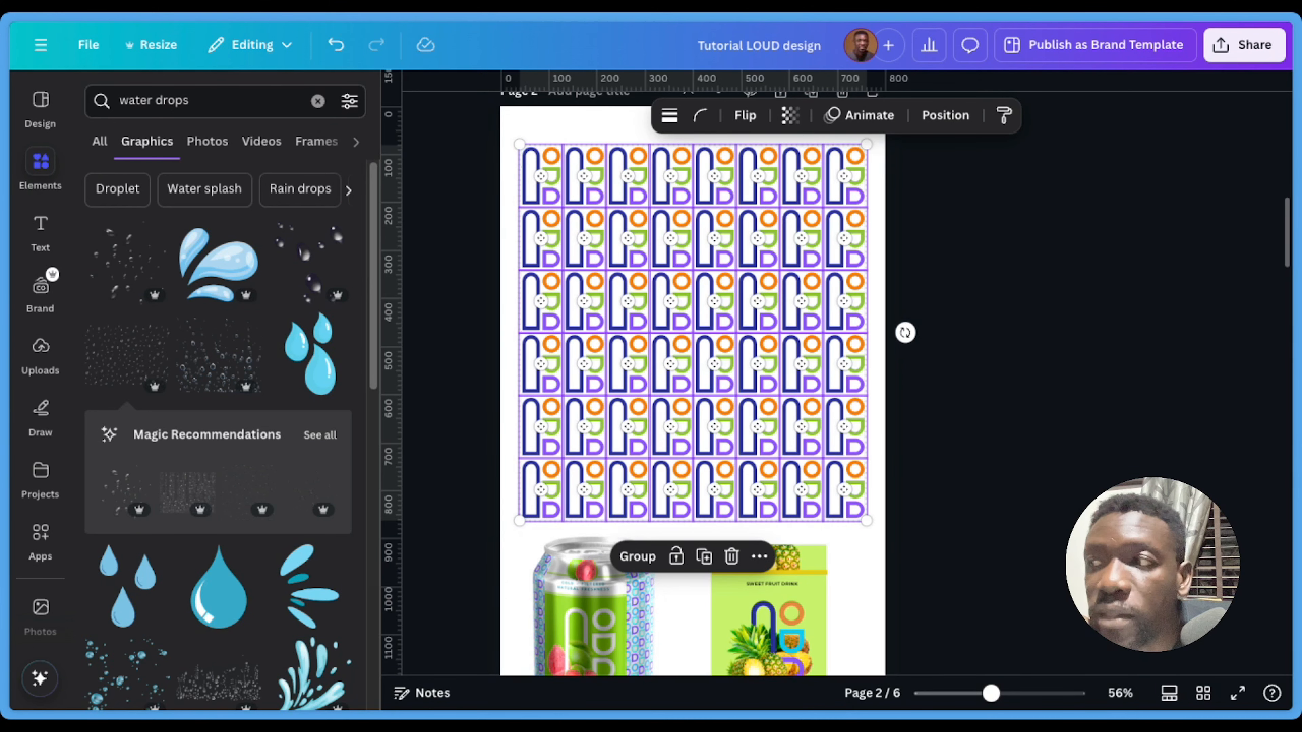
Step: Review the page 1 branding, and inspect the pineapple can and handle on page 3 at 99% zoom
scroll(698, 410, down, 10)
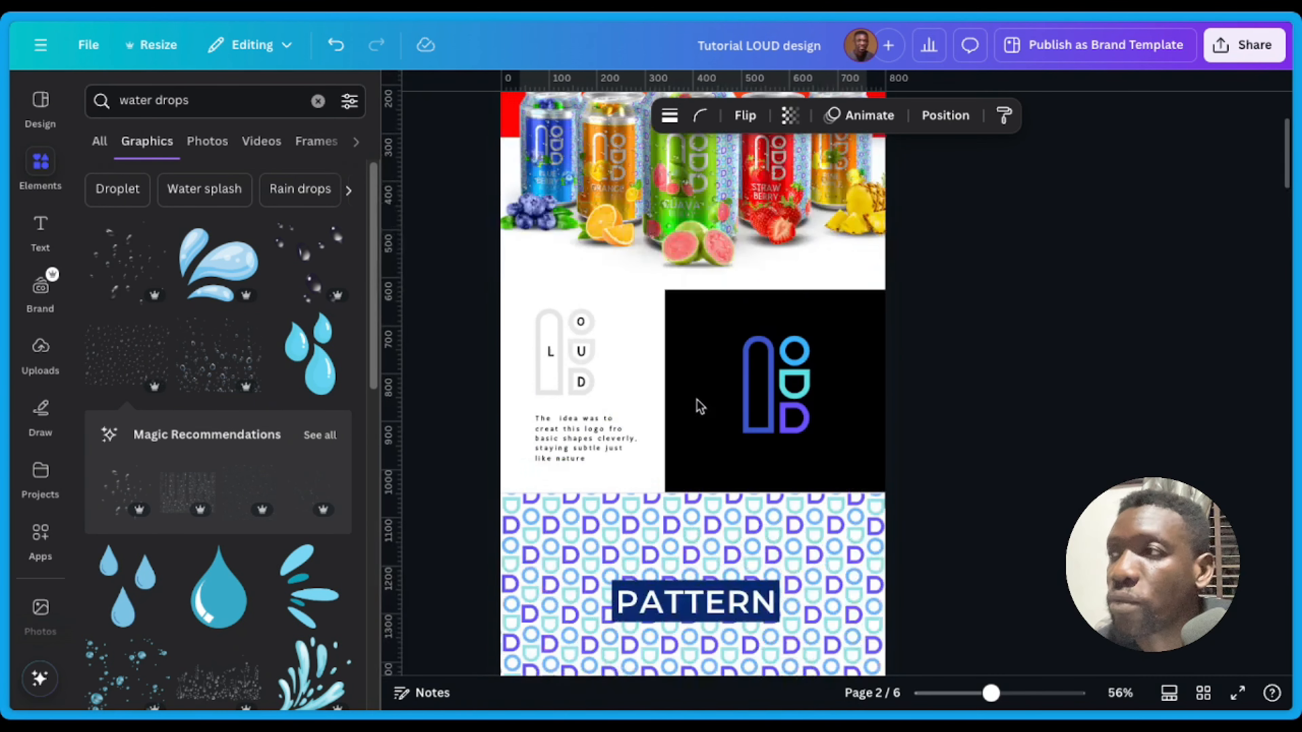
scroll(696, 443, down, 5)
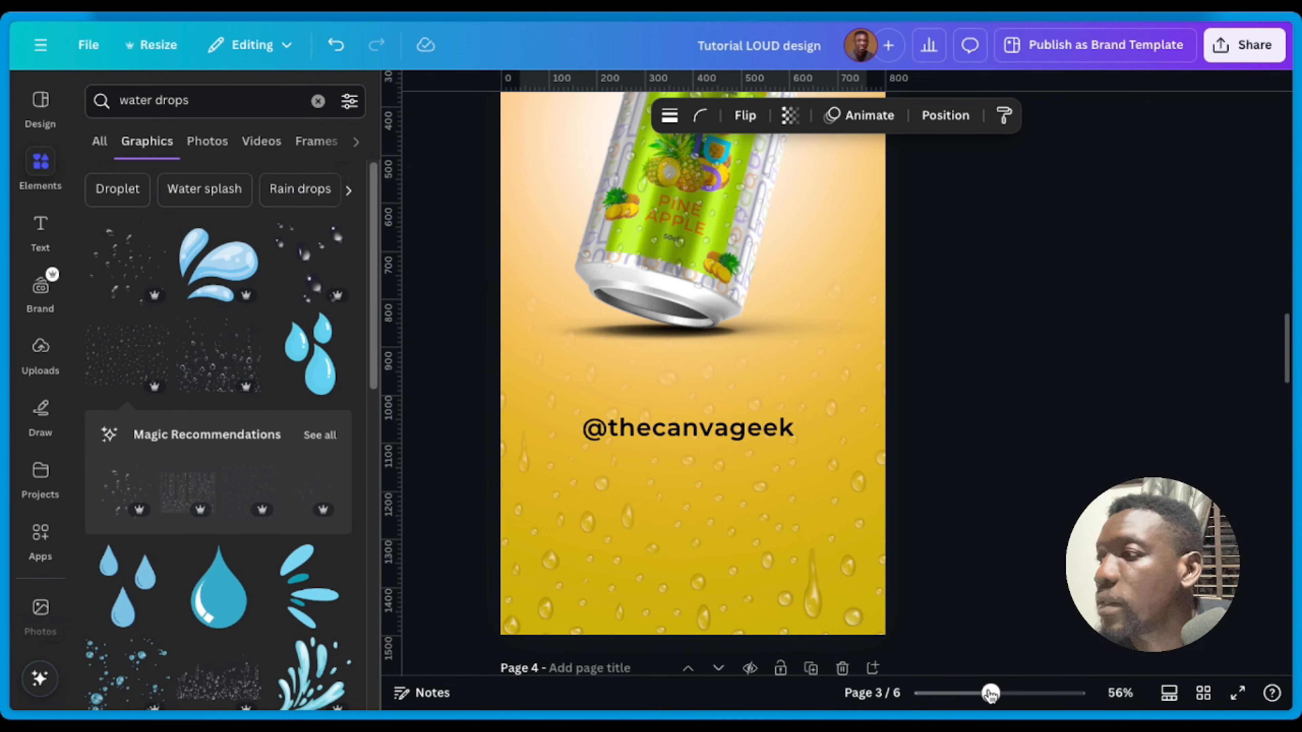
drag(990, 693, 1012, 694)
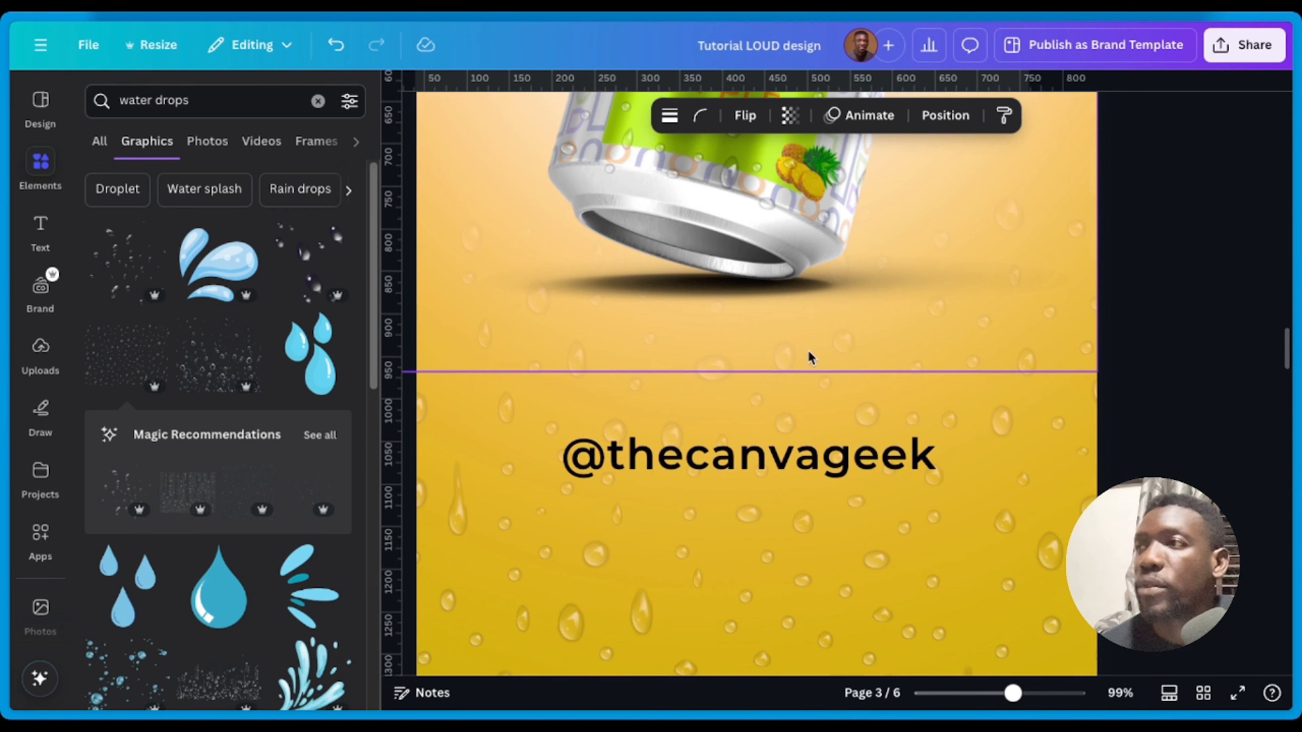
scroll(809, 358, up, 10)
scroll(809, 357, down, 5)
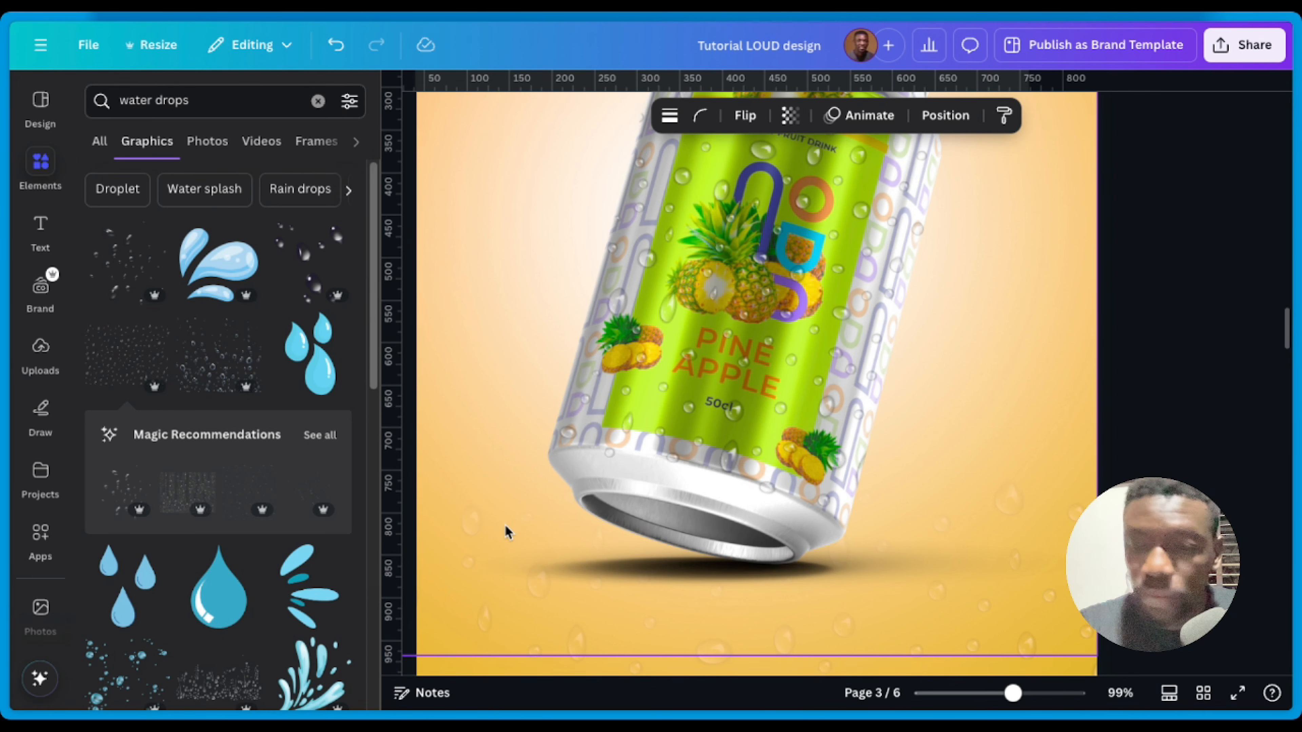
key(ctrl+t)
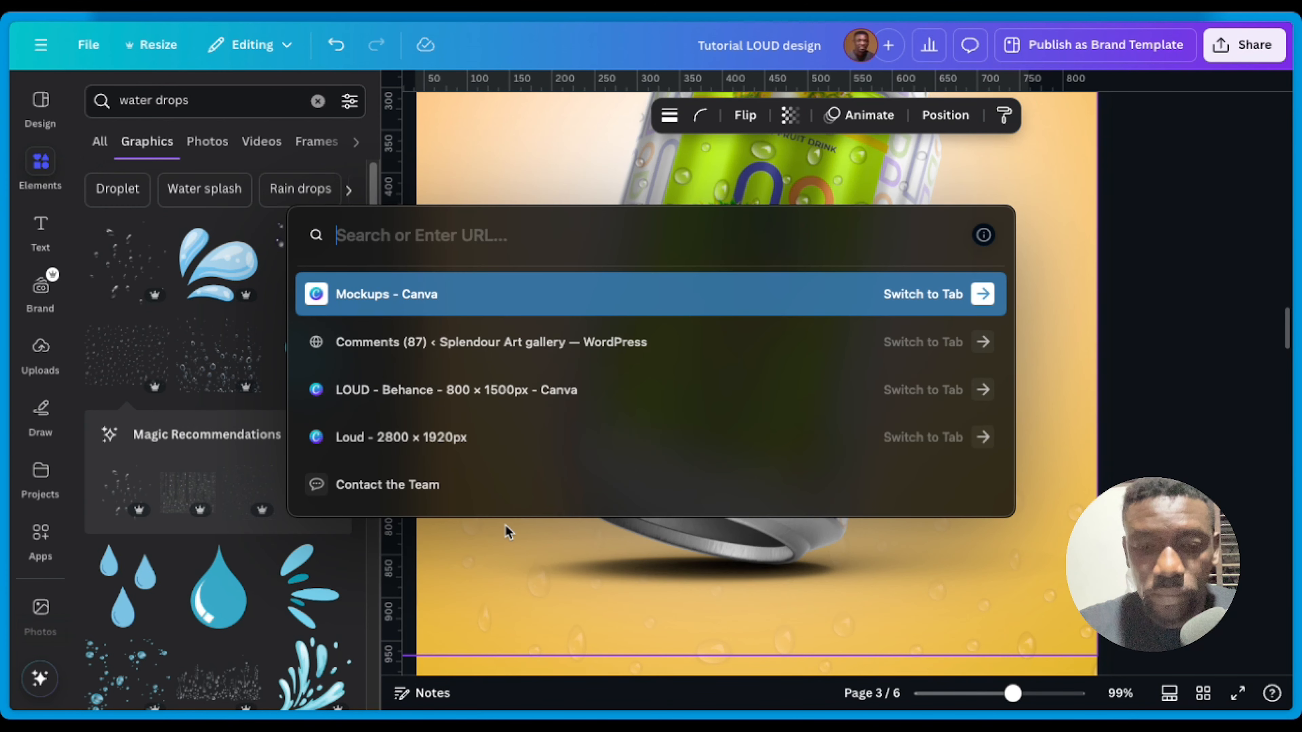
text(you)
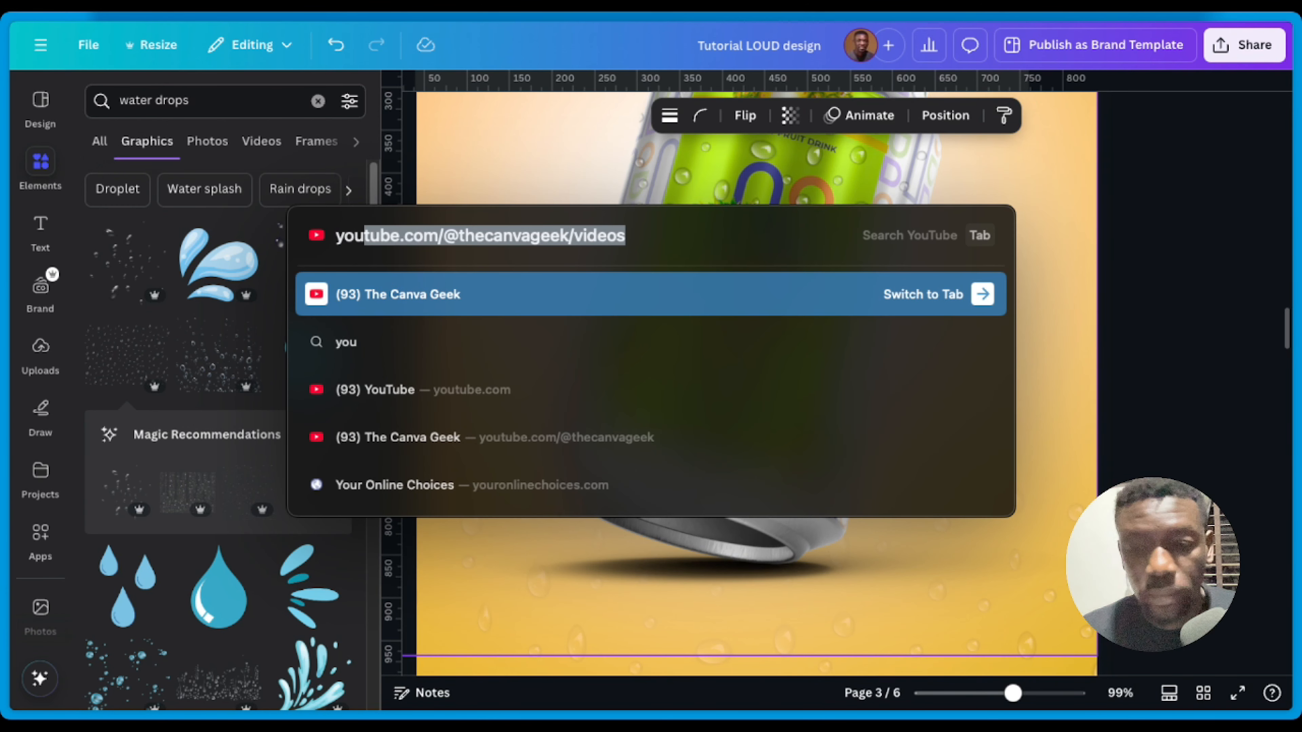
key(Return)
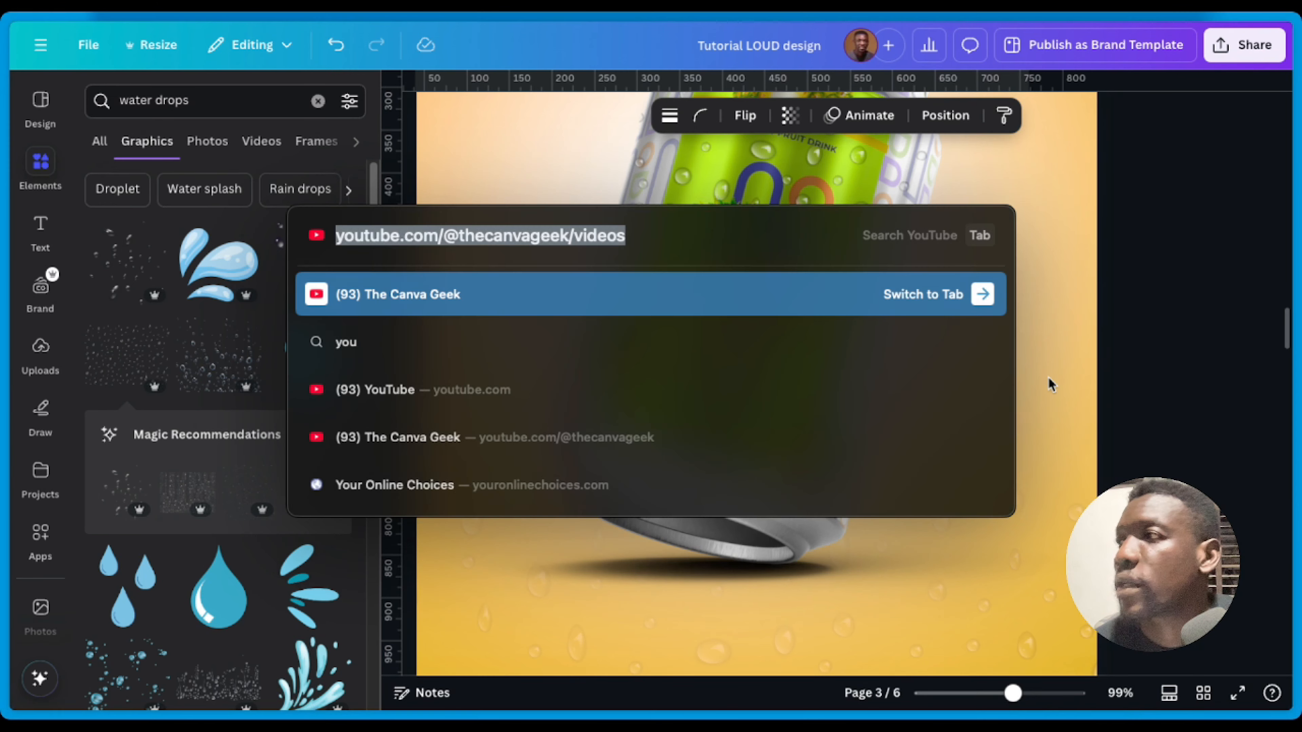
key(Escape)
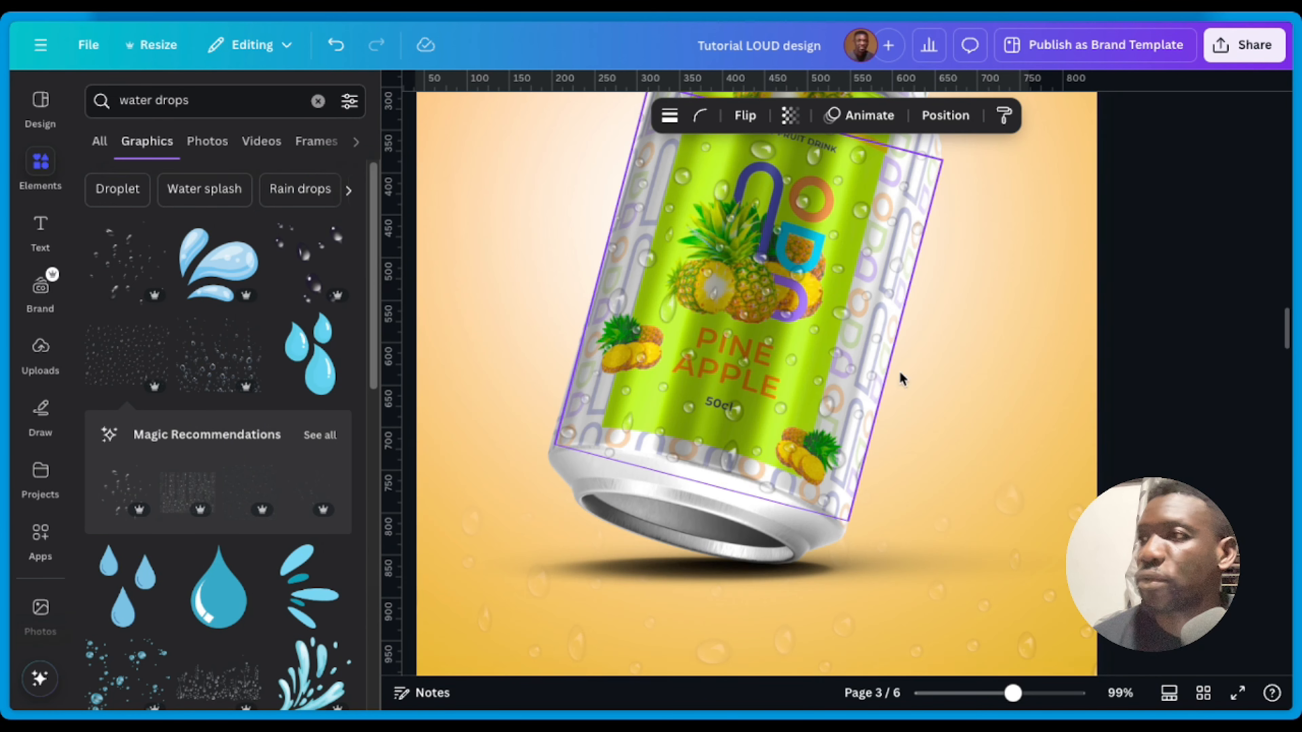
Step: Check the can line-up and Guava Burst scene on page 4 against the pineapple can on page 3
scroll(901, 372, down, 10)
scroll(966, 536, down, 15)
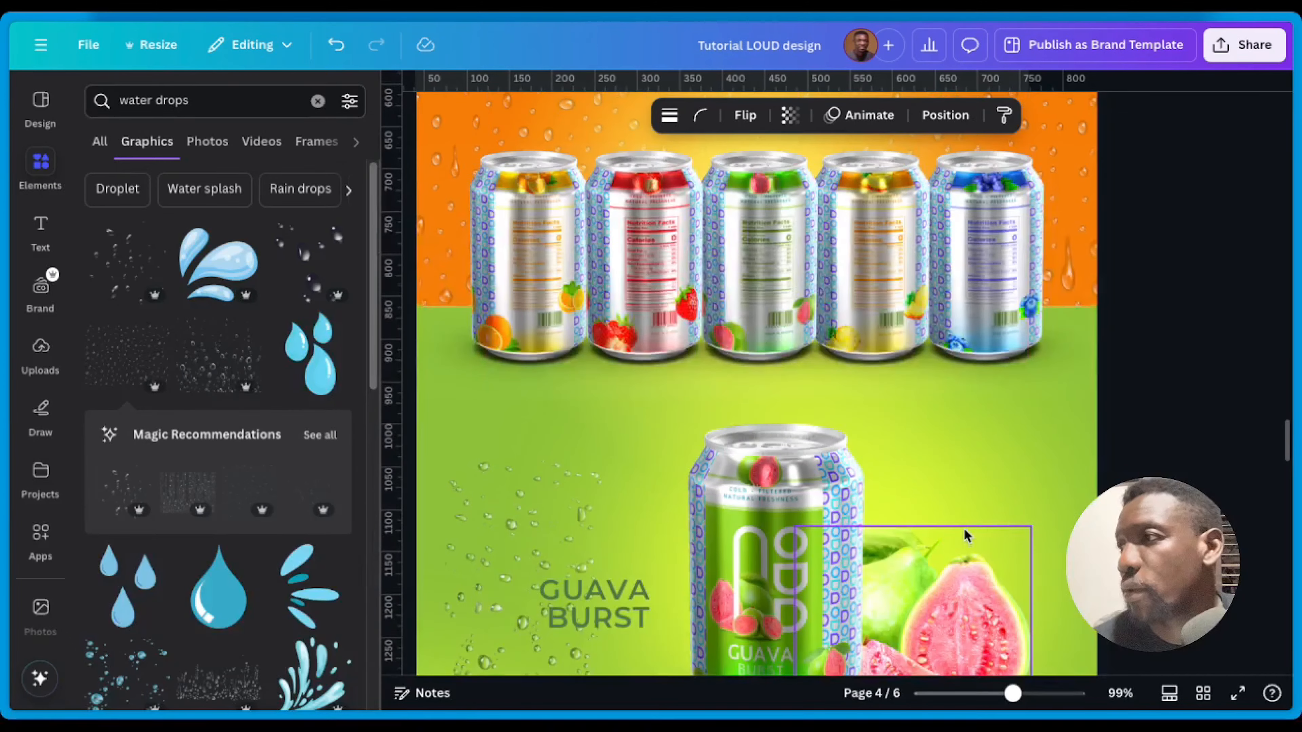
scroll(965, 536, up, 5)
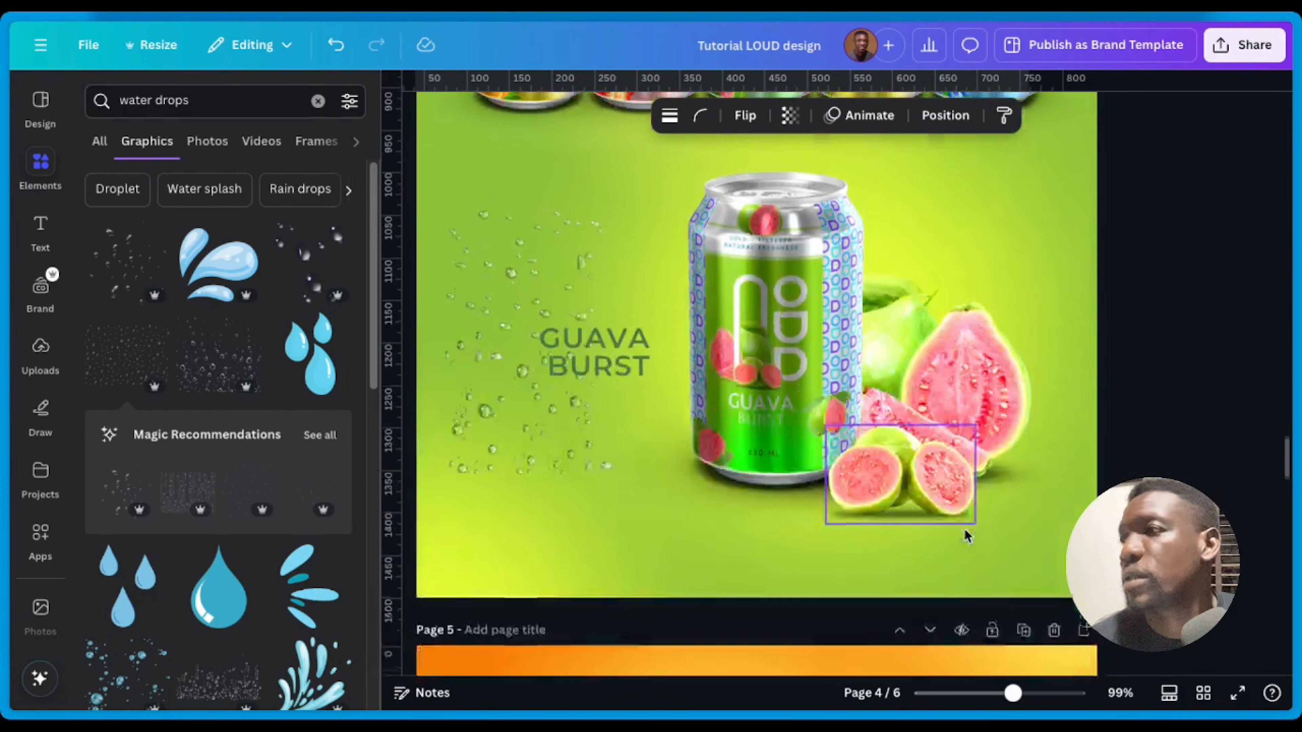
scroll(965, 536, up, 15)
scroll(966, 536, down, 5)
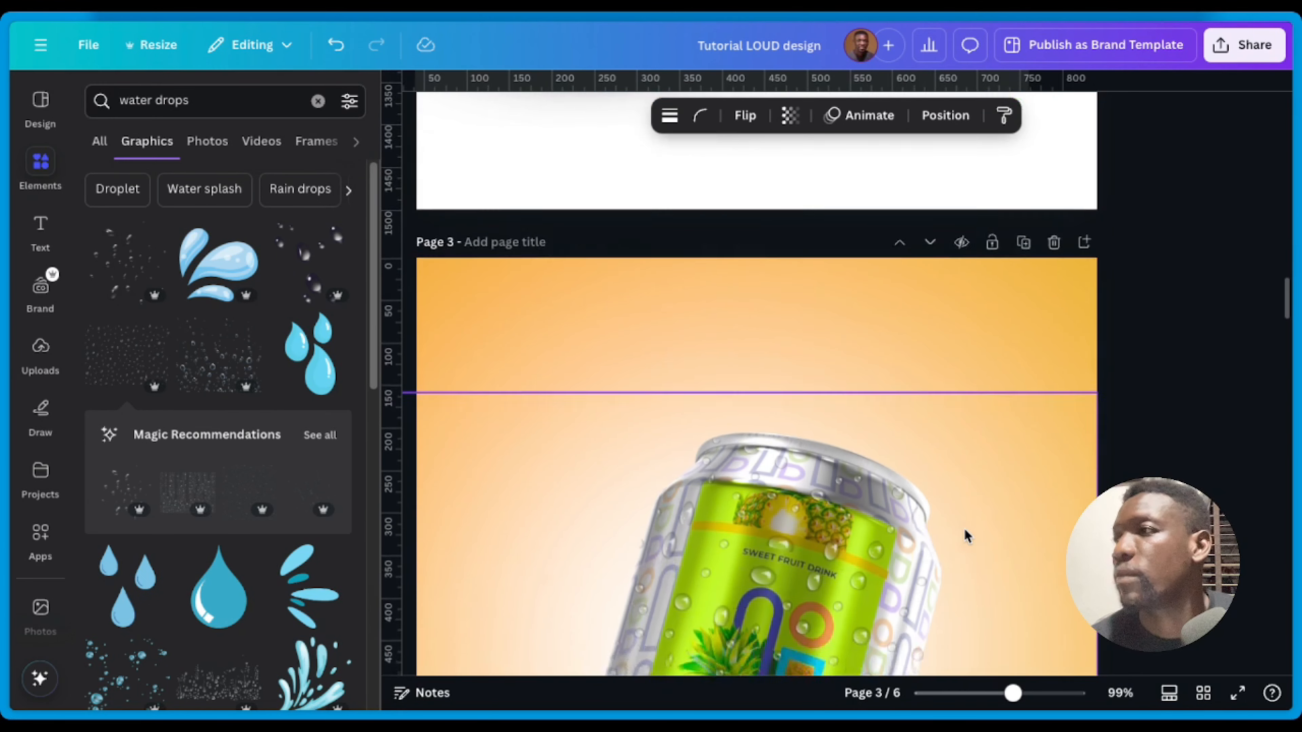